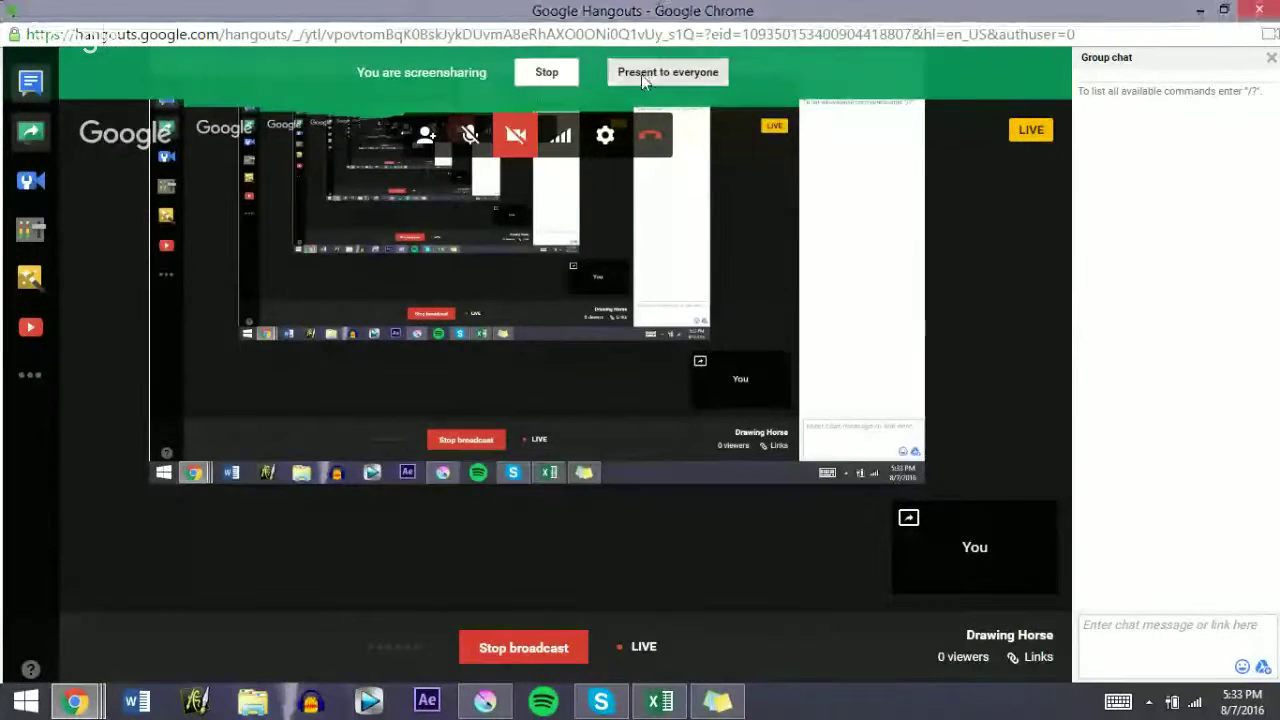
Step: Present the shared screen to everyone in the Google Hangouts broadcast and switch to Krita
left_click(655, 73)
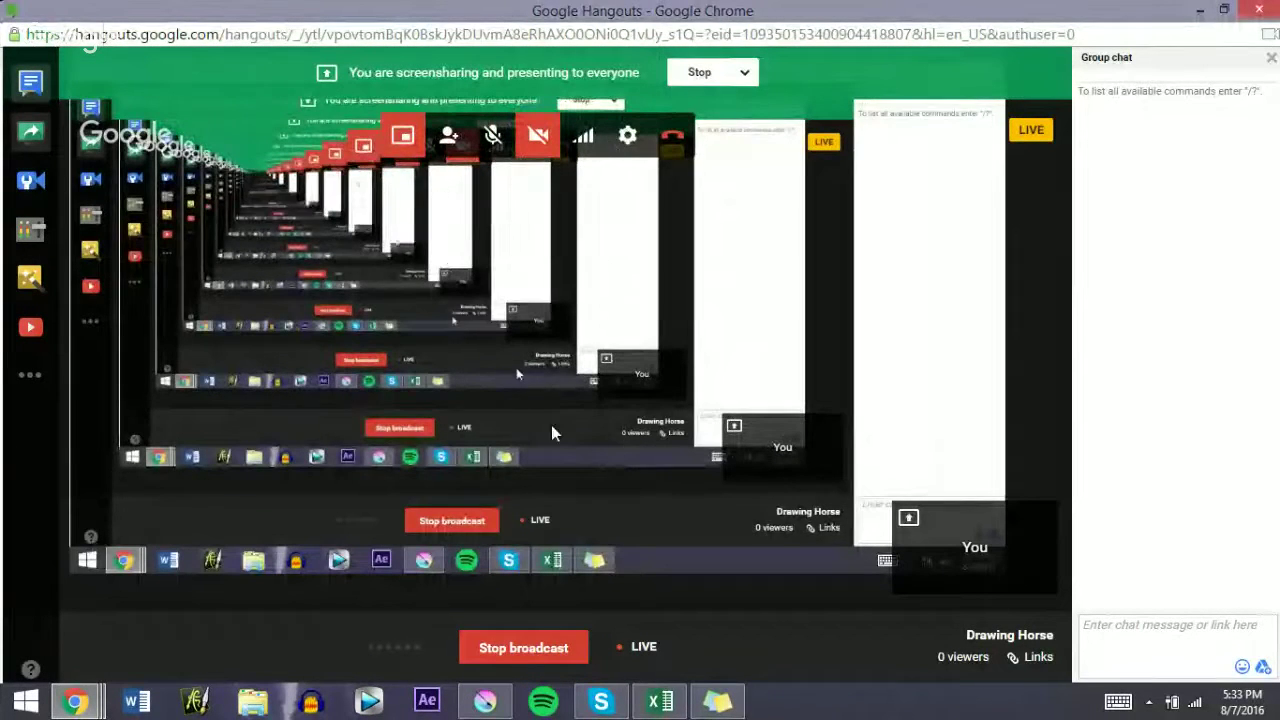
mouse_move(74, 700)
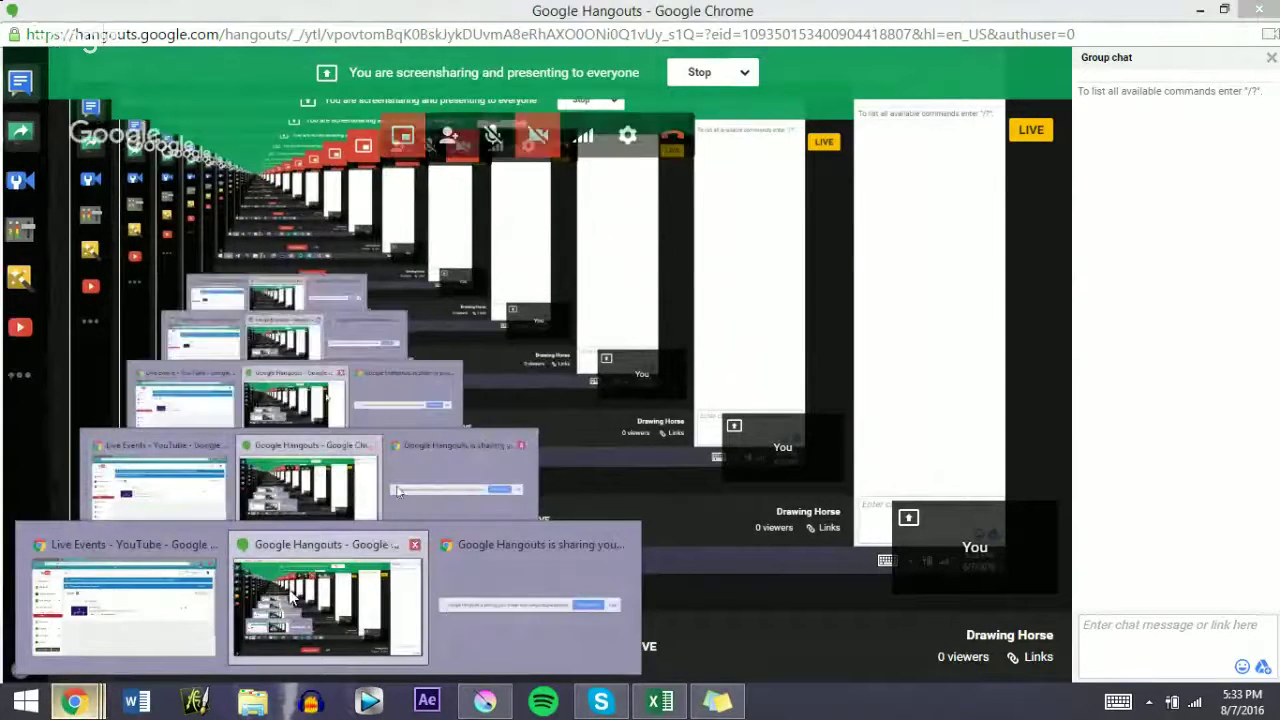
left_click(484, 700)
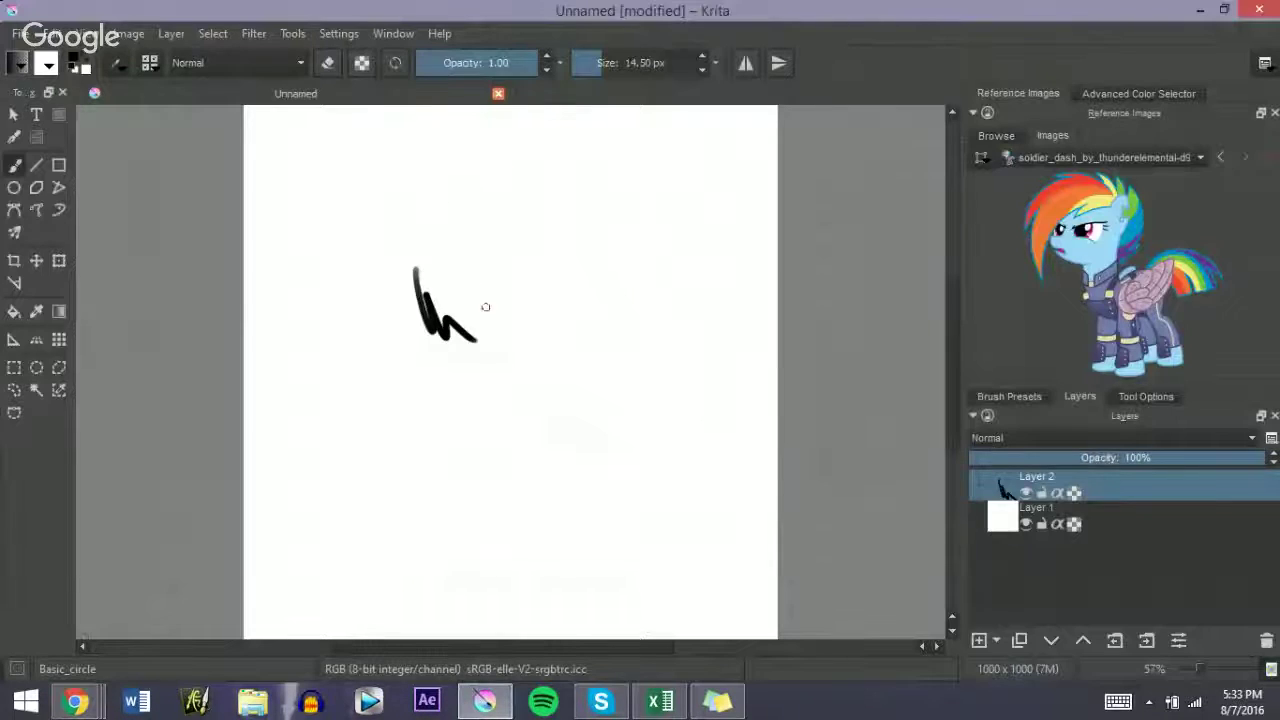
Step: Erase the black scribble on Layer 2 and return to normal painting with a brush of about 16 px
key("e")
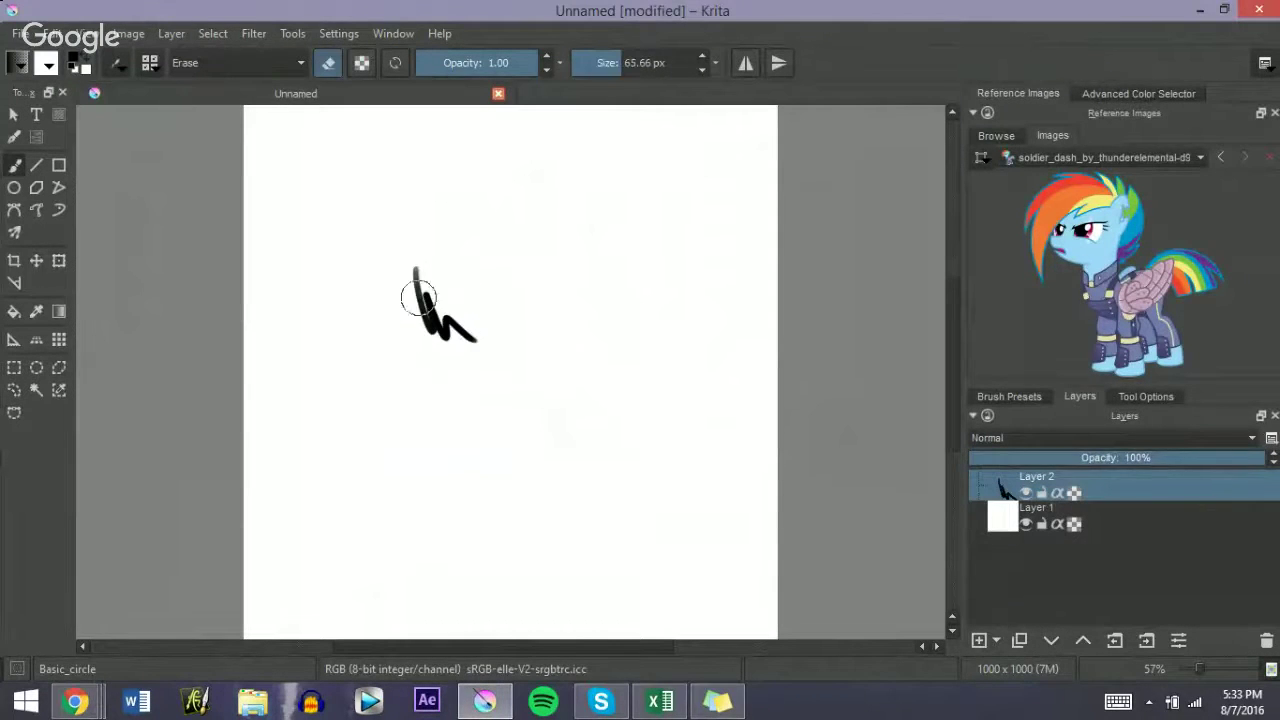
mouse_move(414, 290)
left_mouse_down()
mouse_move(422, 270)
mouse_move(448, 357)
mouse_move(462, 325)
left_mouse_up()
key("e")
key("bracketleft")
key("bracketleft")
key("bracketleft")
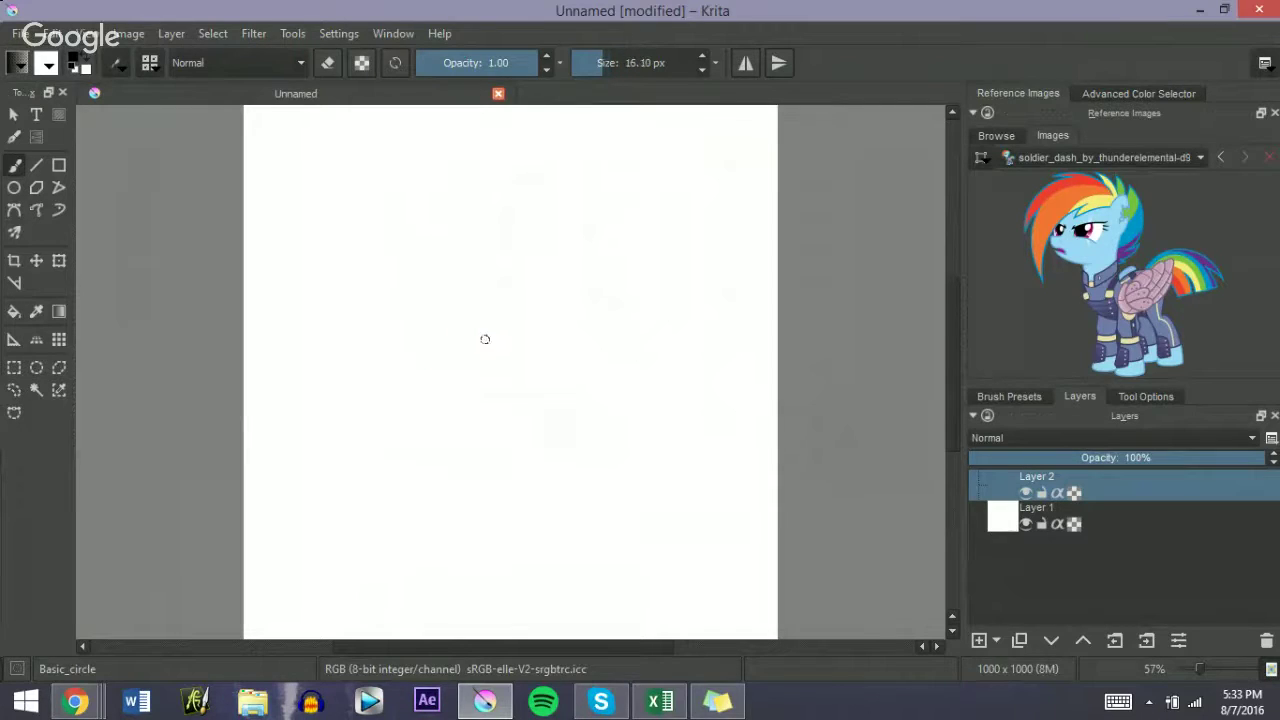
Step: Look through the loaded reference images, including Winter_Soldier_promo.jpg, and return to the soldier_dash image
left_click(1217, 157)
left_click(1220, 158)
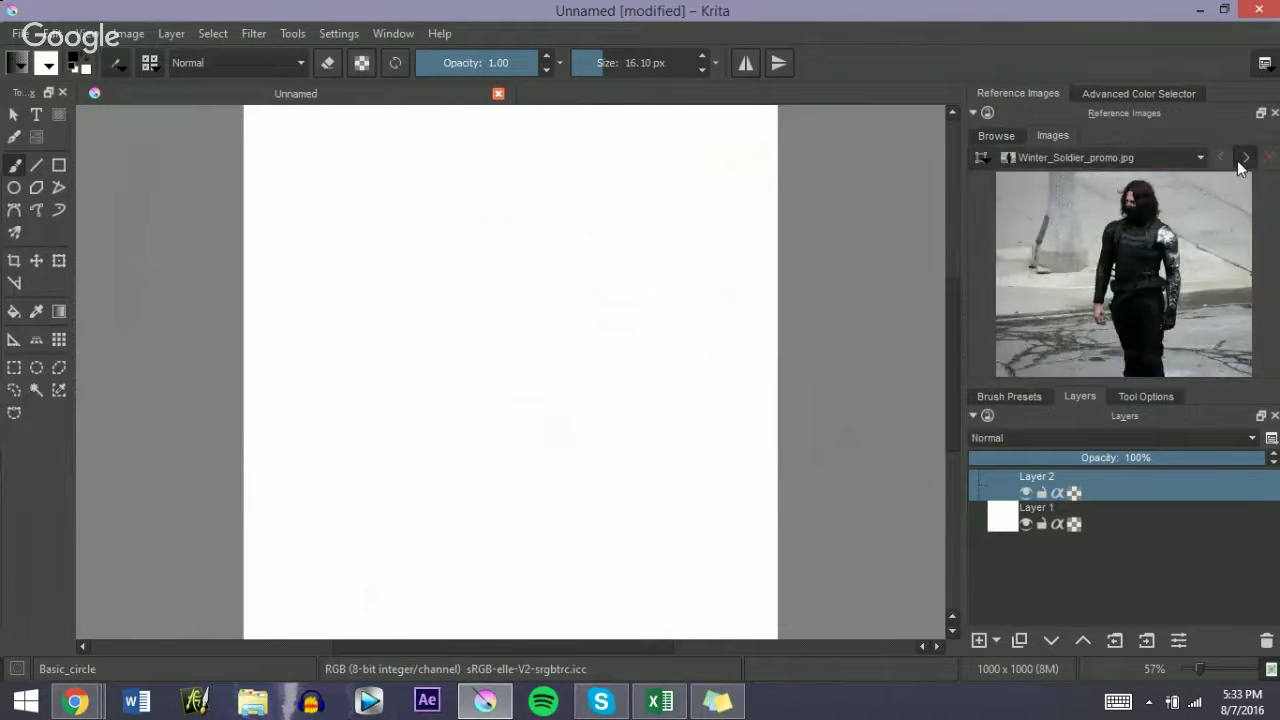
left_click(1244, 158)
left_click(1244, 160)
left_click(1244, 160)
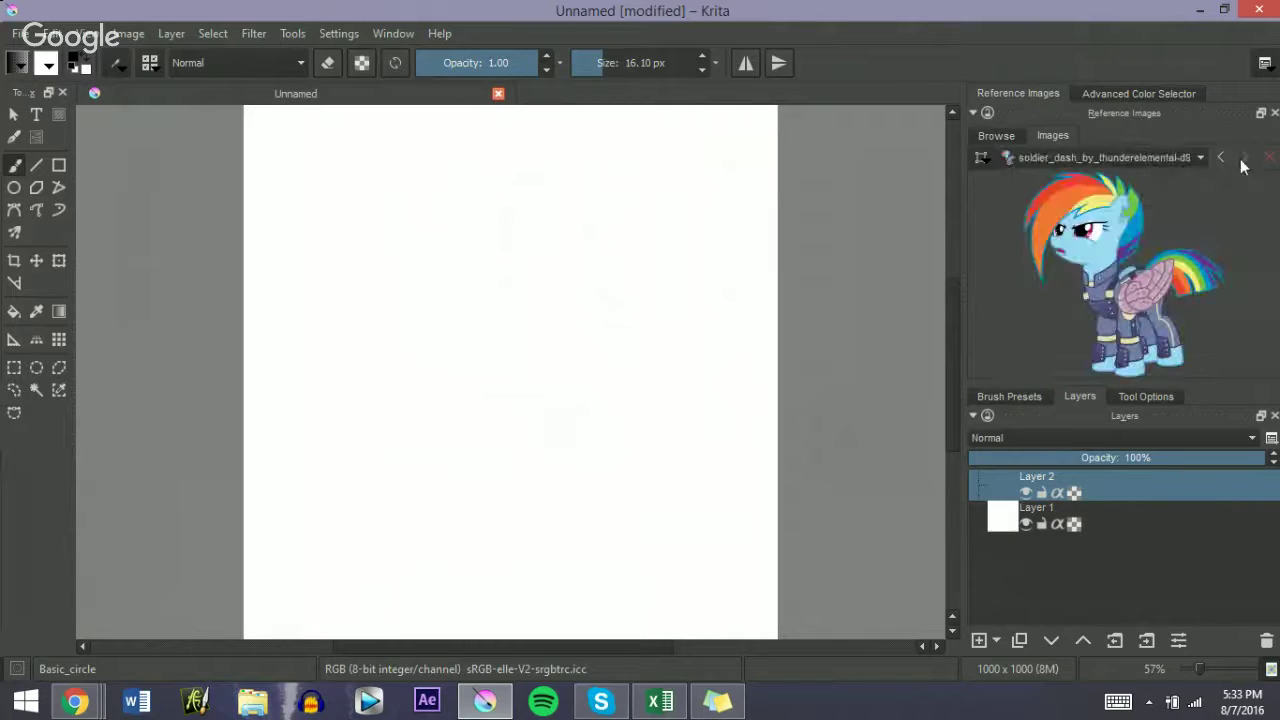
key("bracketleft")
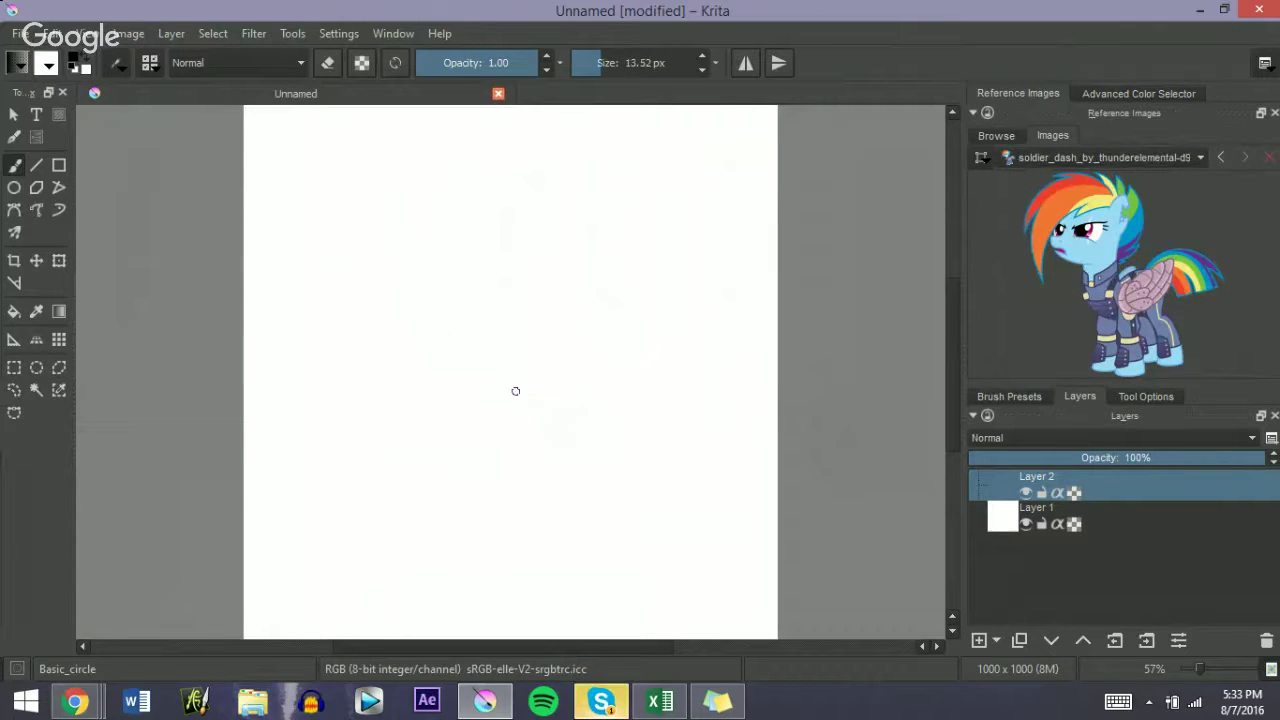
mouse_move(551, 300)
left_mouse_down()
mouse_move(506, 274)
mouse_move(474, 349)
left_mouse_up()
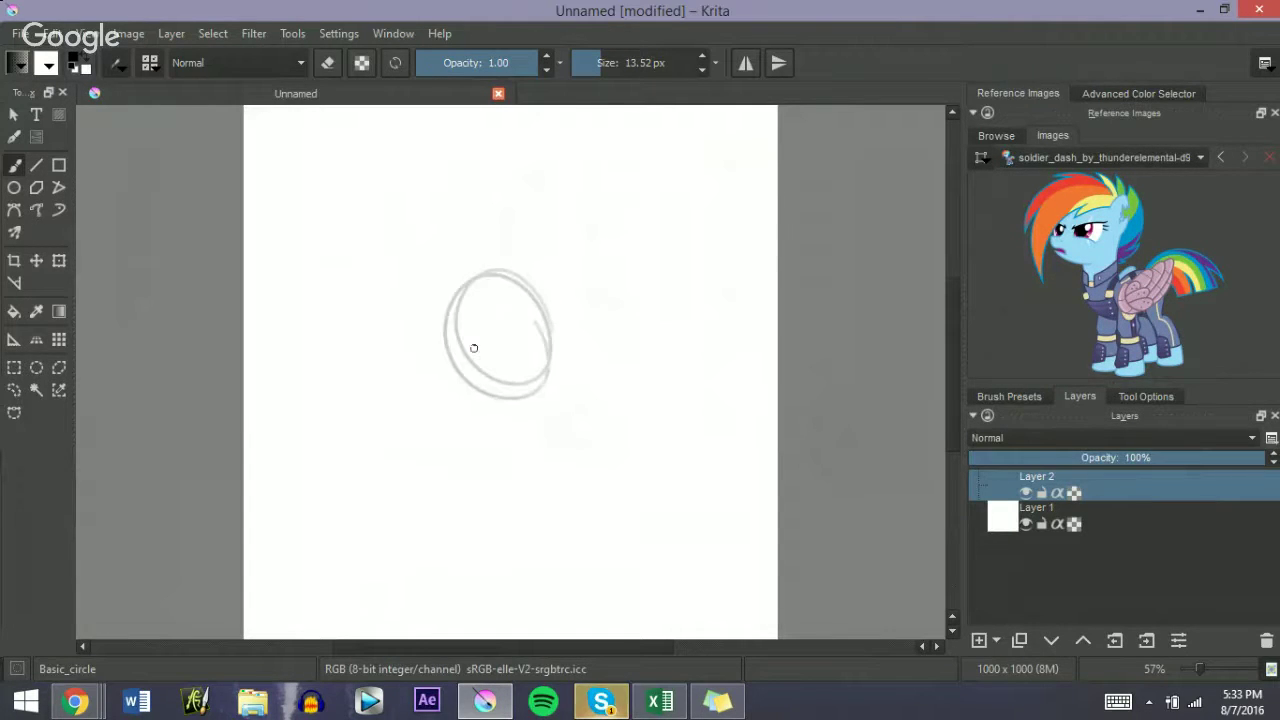
key("ctrl+z")
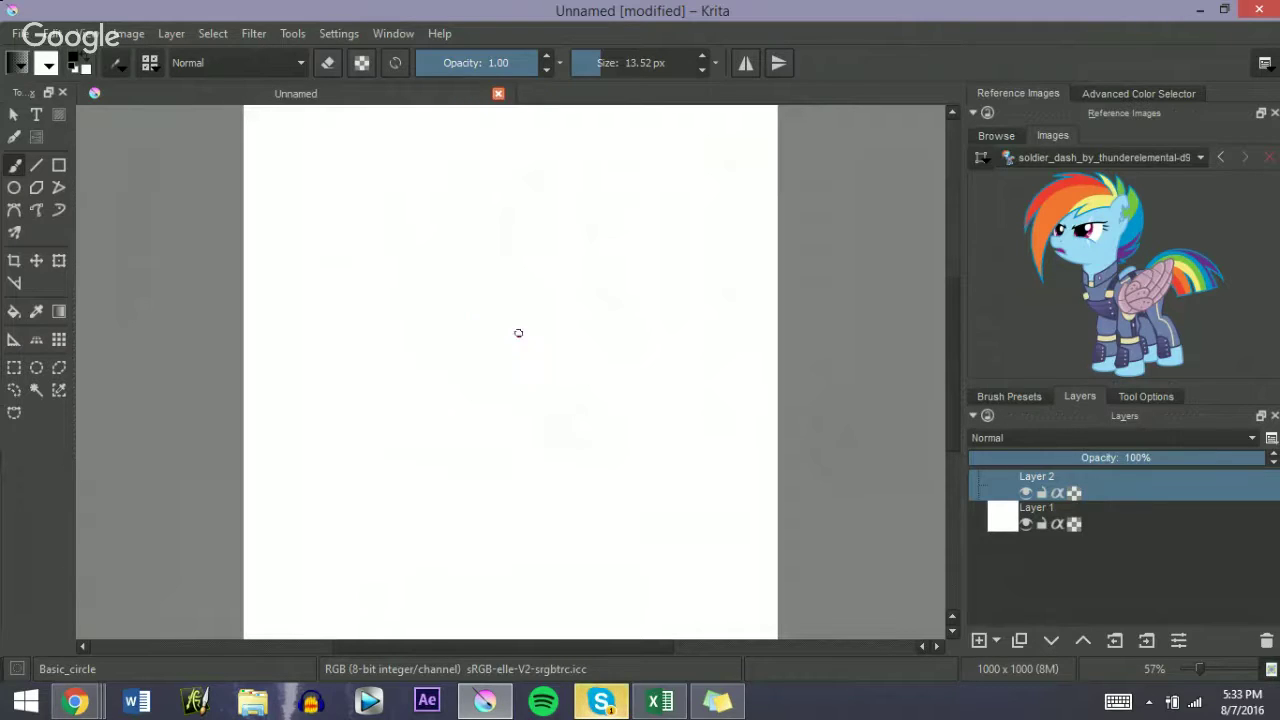
mouse_move(450, 285)
left_mouse_down()
mouse_move(391, 290)
mouse_move(426, 345)
mouse_move(406, 320)
mouse_move(352, 370)
mouse_move(334, 414)
mouse_move(354, 466)
mouse_move(337, 380)
mouse_move(377, 497)
mouse_move(371, 406)
mouse_move(422, 348)
mouse_move(358, 340)
mouse_move(392, 308)
left_mouse_up()
key("ctrl+z")
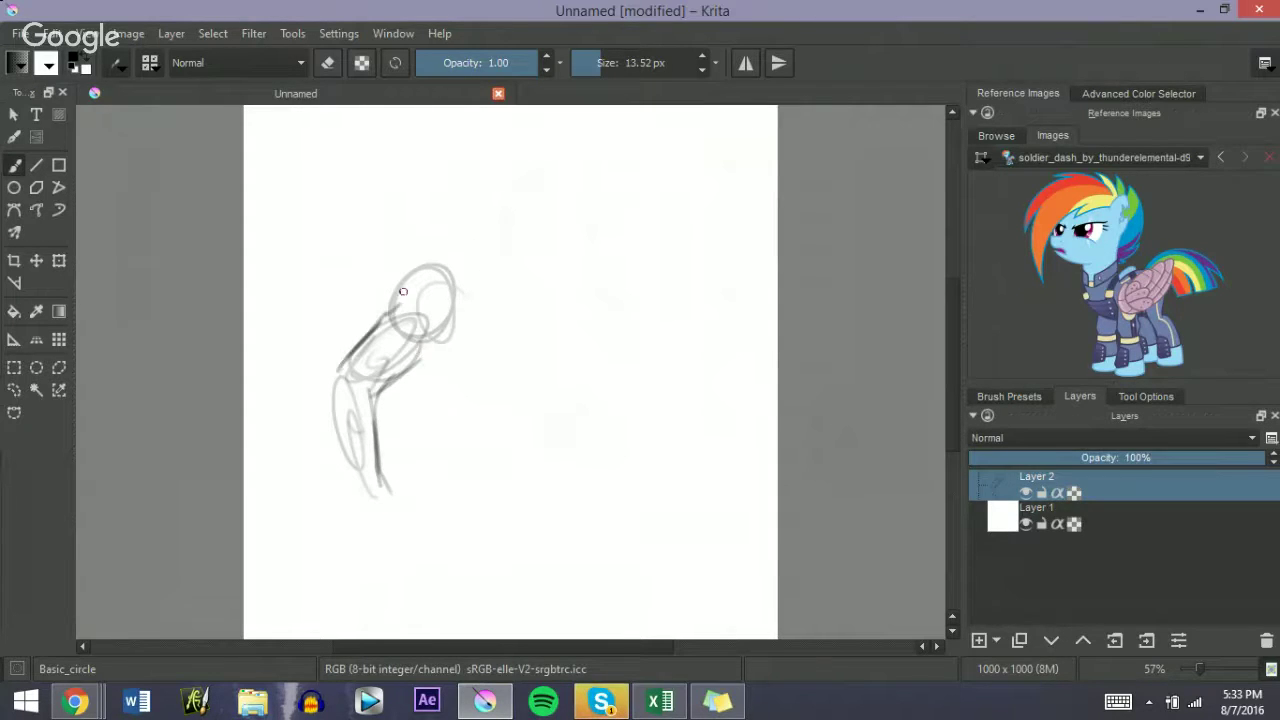
key("ctrl+z")
key("ctrl+z")
key("ctrl+z")
key("ctrl+z")
key("ctrl+z")
key("ctrl+z")
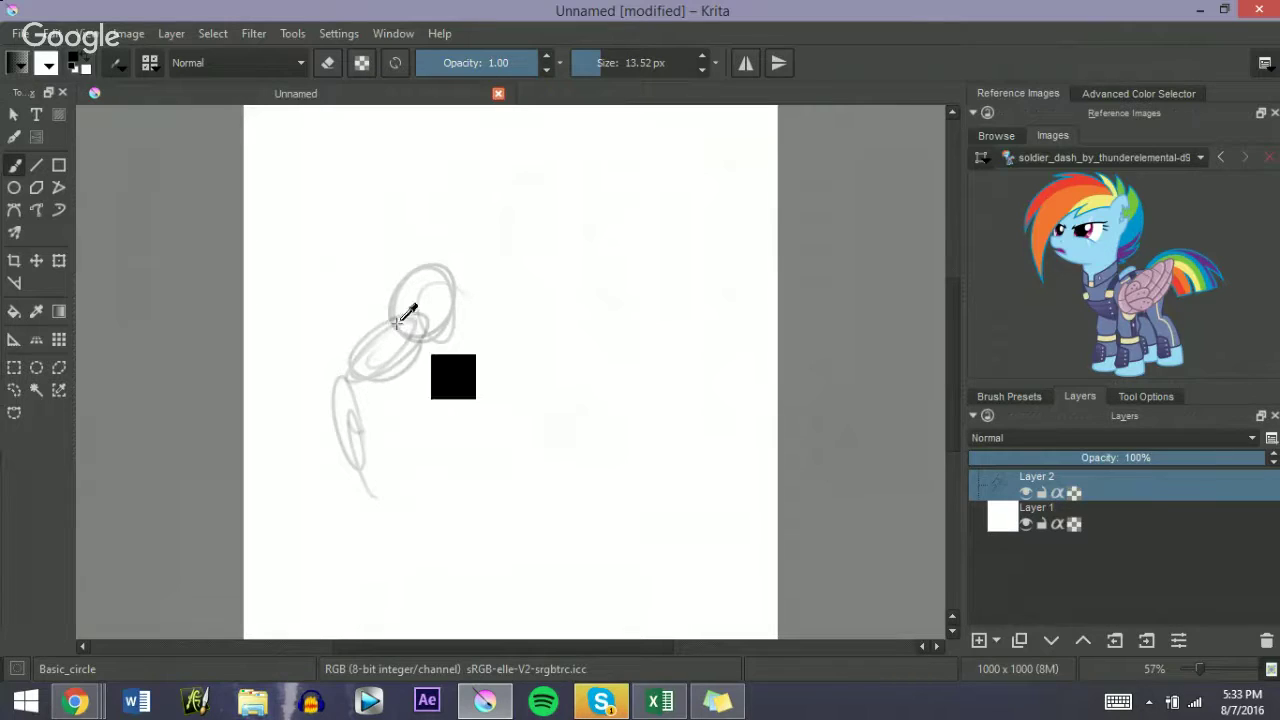
key("ctrl+z")
key("ctrl+z")
key("ctrl+z")
key("ctrl+z")
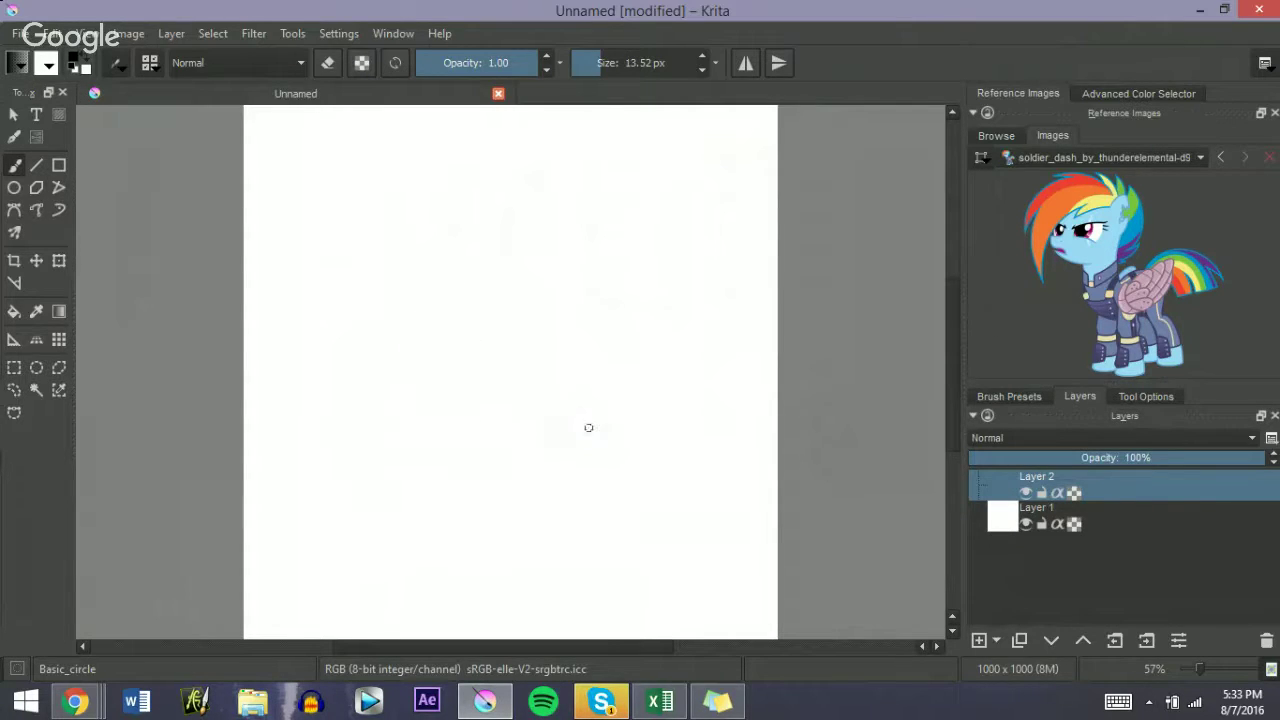
left_click_drag(580, 404, 576, 342)
key("ctrl+z")
Step: Pick a dark grey foreground colour and bring back the loaded reference image
left_click(1094, 92)
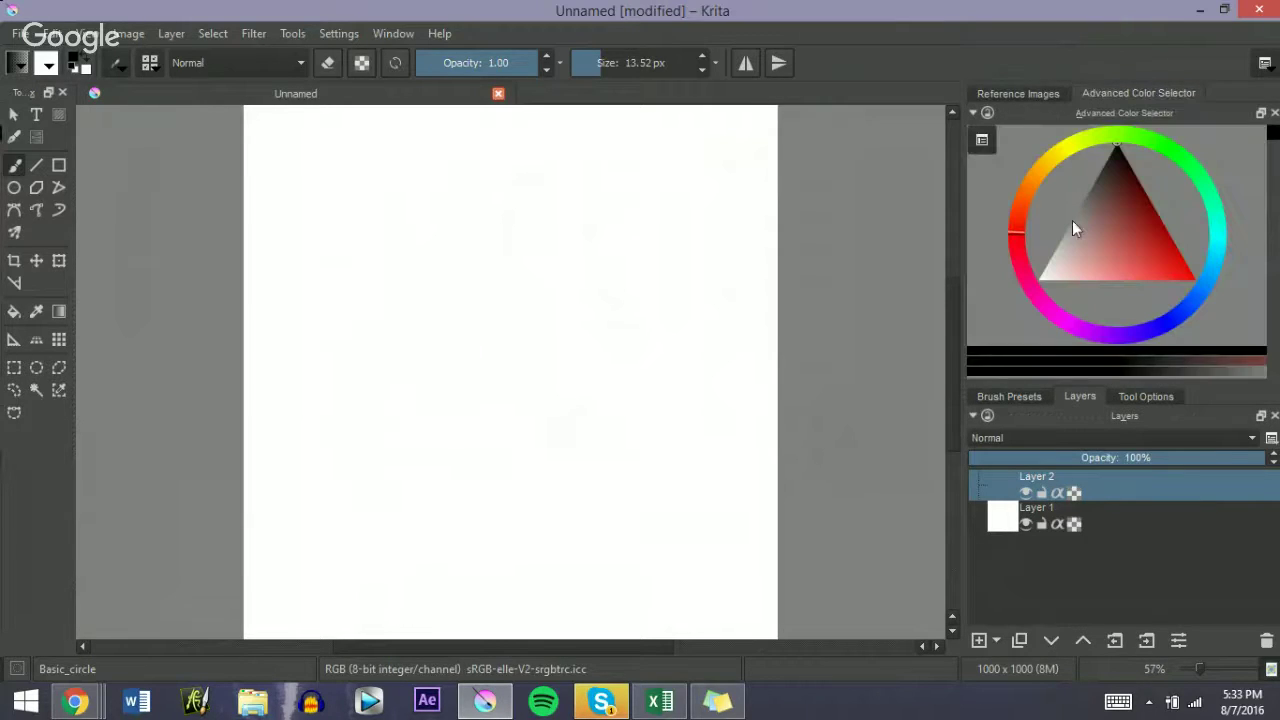
left_click(1045, 95)
left_click(1000, 135)
left_click(1030, 136)
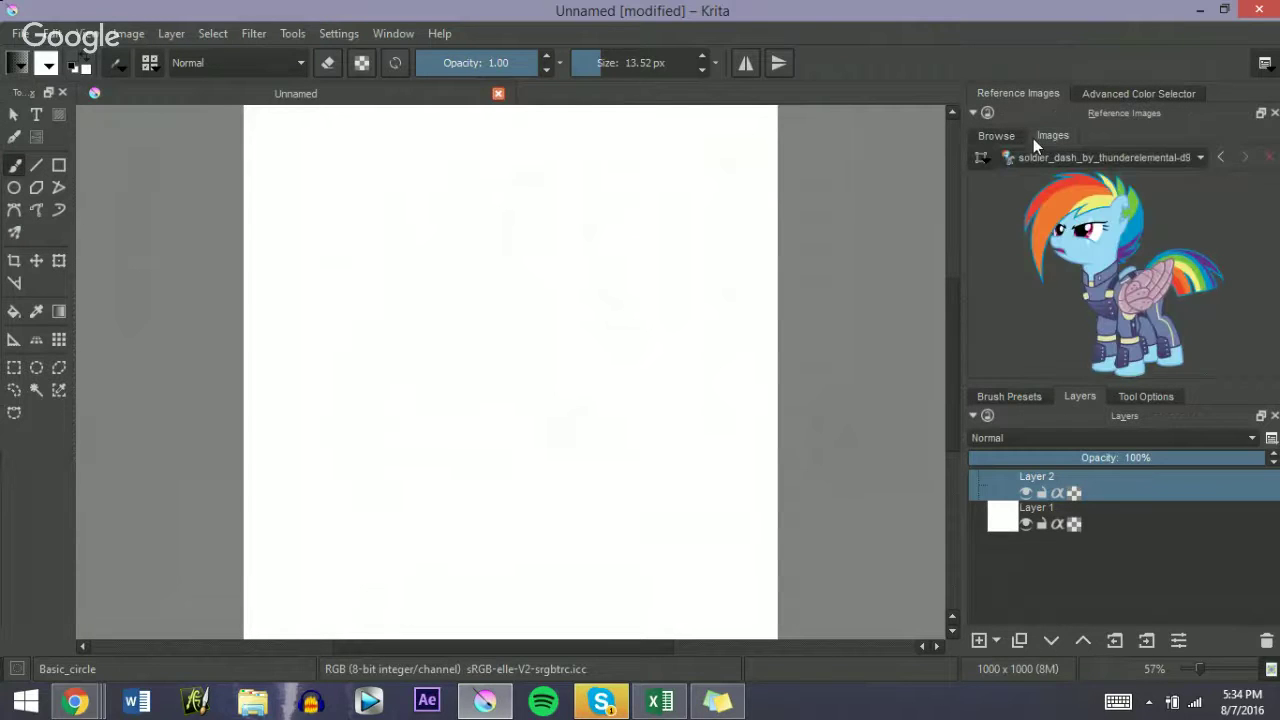
Step: Show the brush presets with the All tag instead of only the Wet ones
left_click(1020, 397)
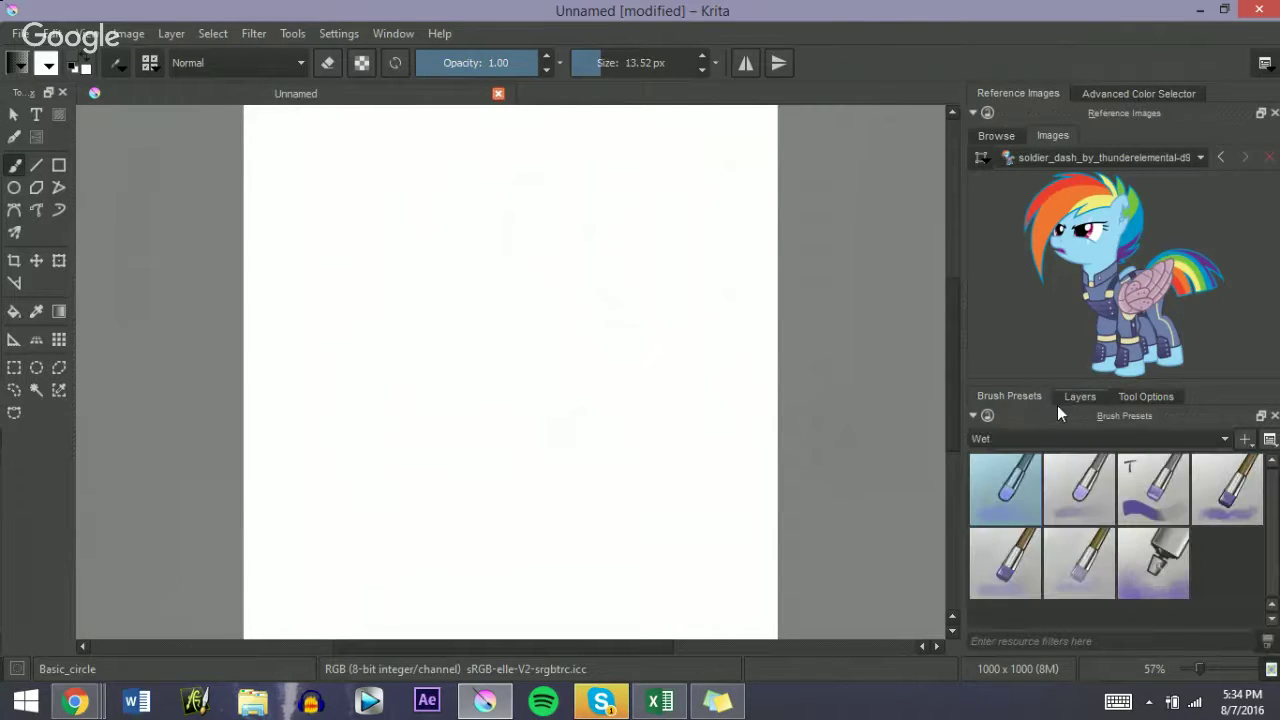
left_click(1000, 438)
left_click(1004, 451)
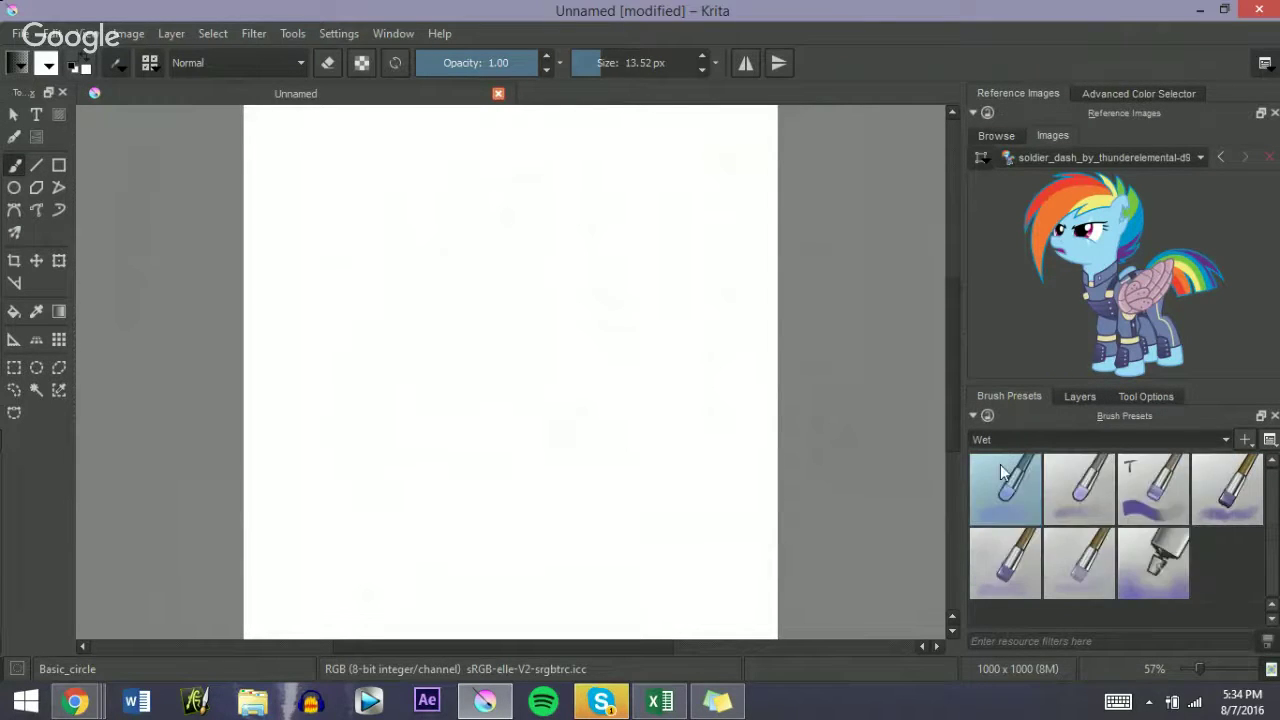
Step: Fill Layer 2 with dark grey, then try a lighter grey that matches the surrounding workspace
left_click(14, 311)
left_click(714, 430)
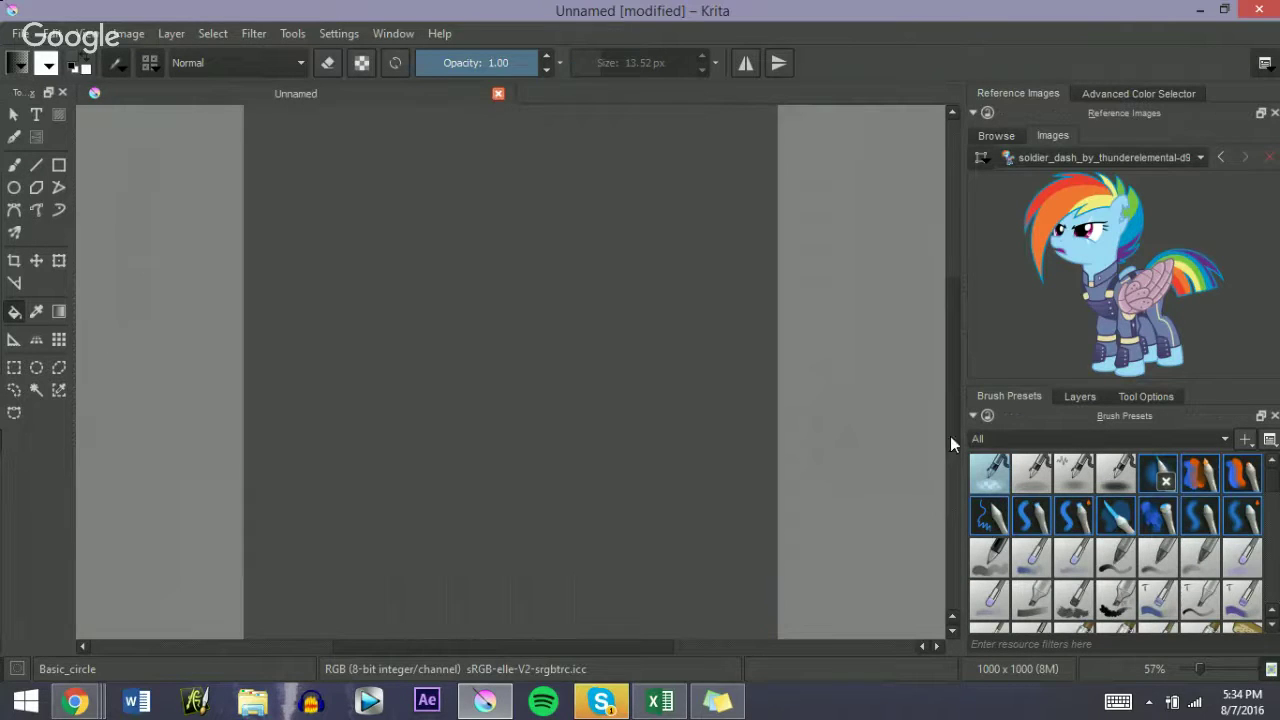
left_click(1068, 397)
left_click(1017, 395)
left_click(1094, 93)
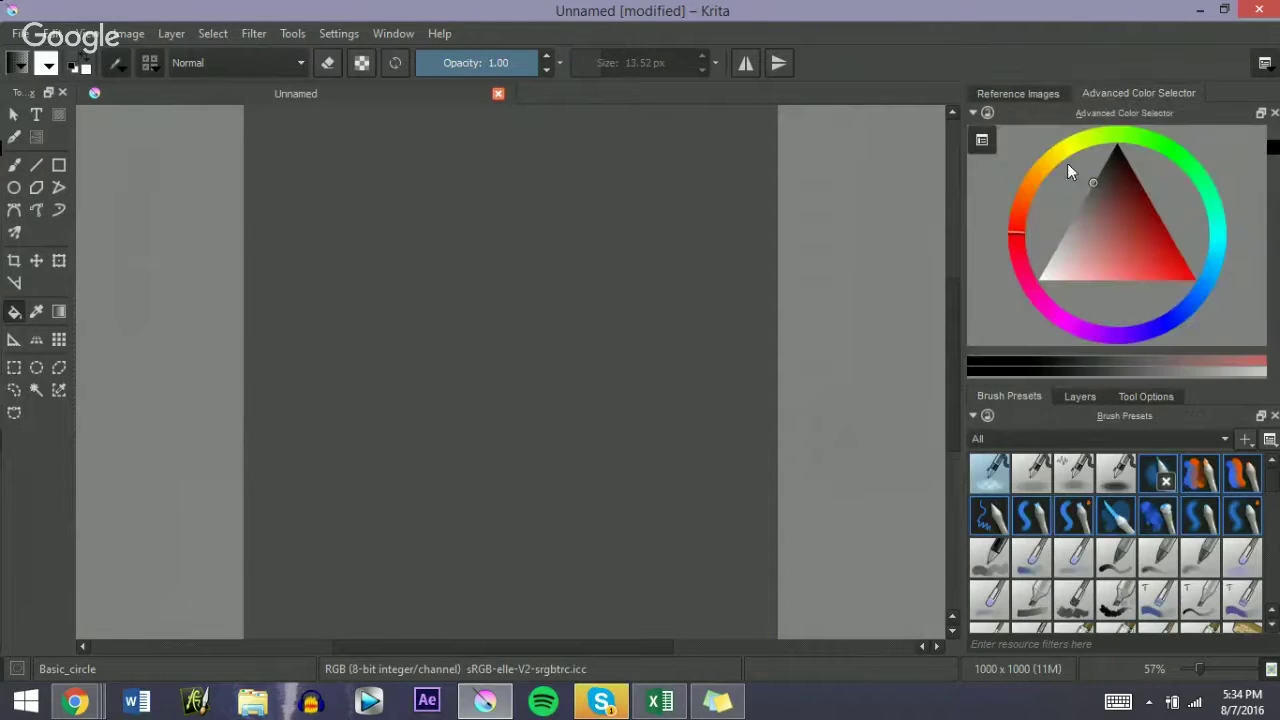
left_click(1040, 93)
left_click(706, 296)
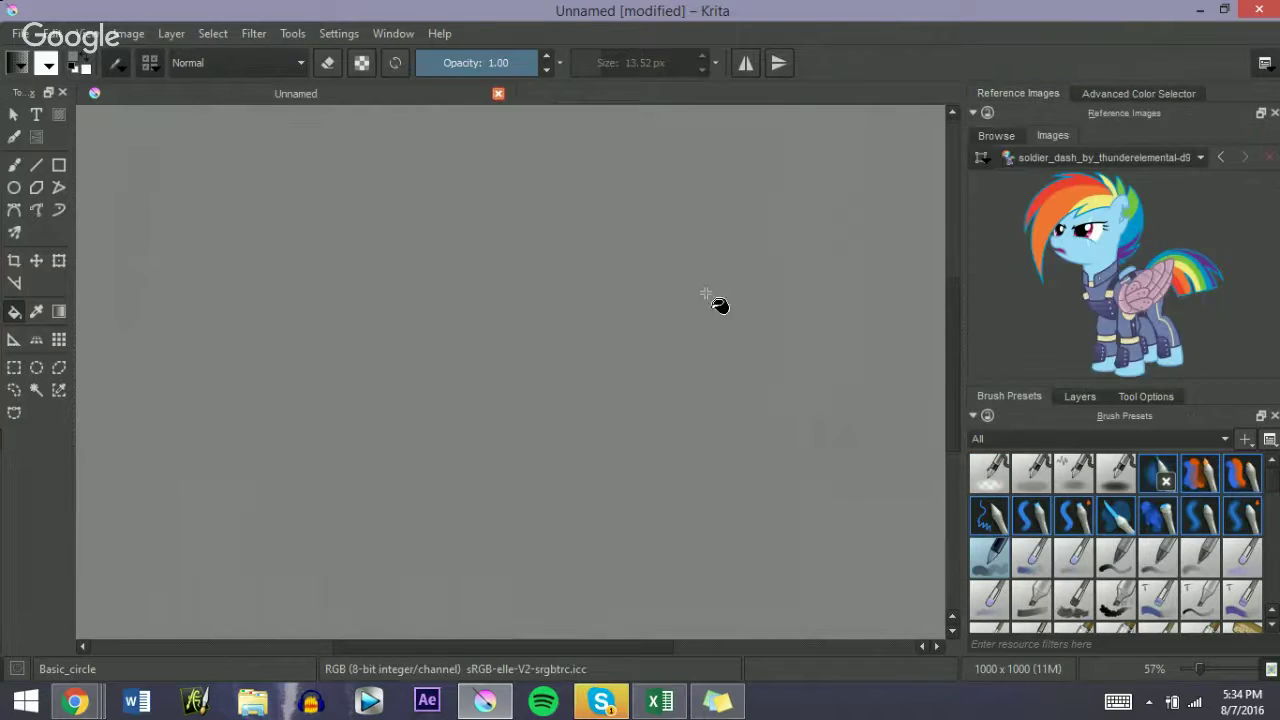
Step: Try several neutral greys as Layer 2's fill and settle on a mid grey slightly darker than the surrounding workspace
left_click(1118, 90)
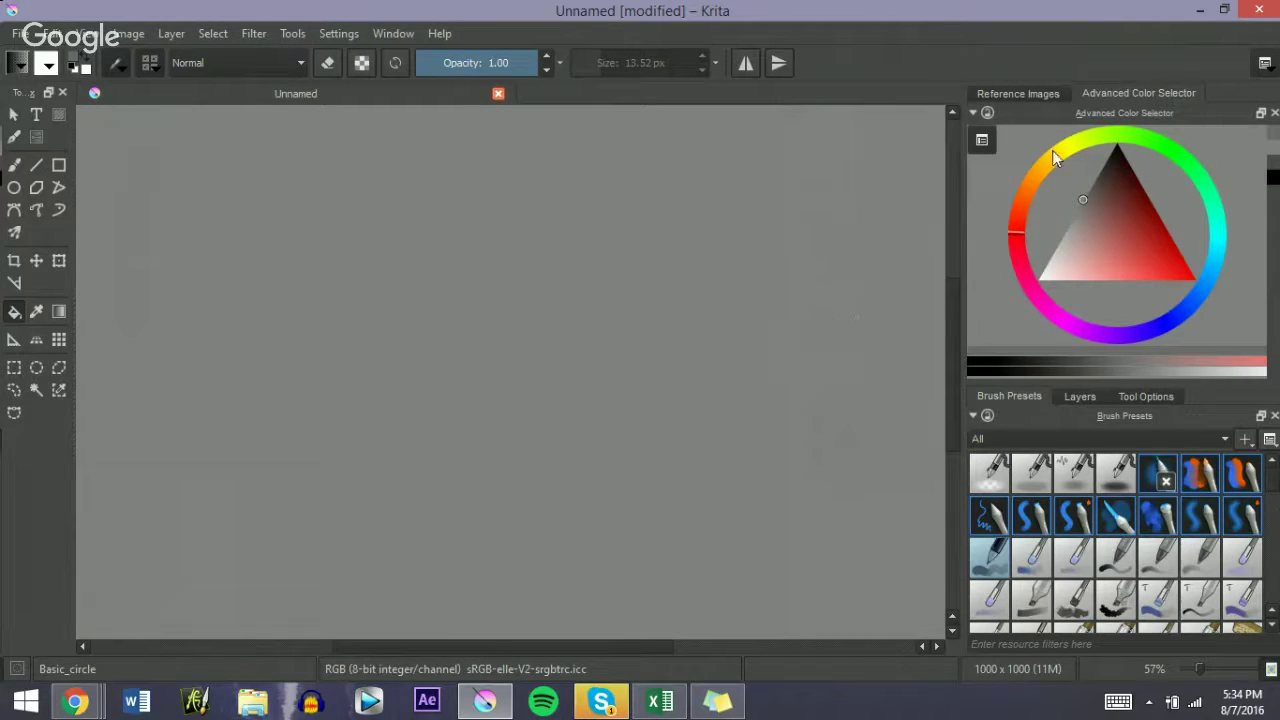
left_click(1089, 188)
left_click(778, 418)
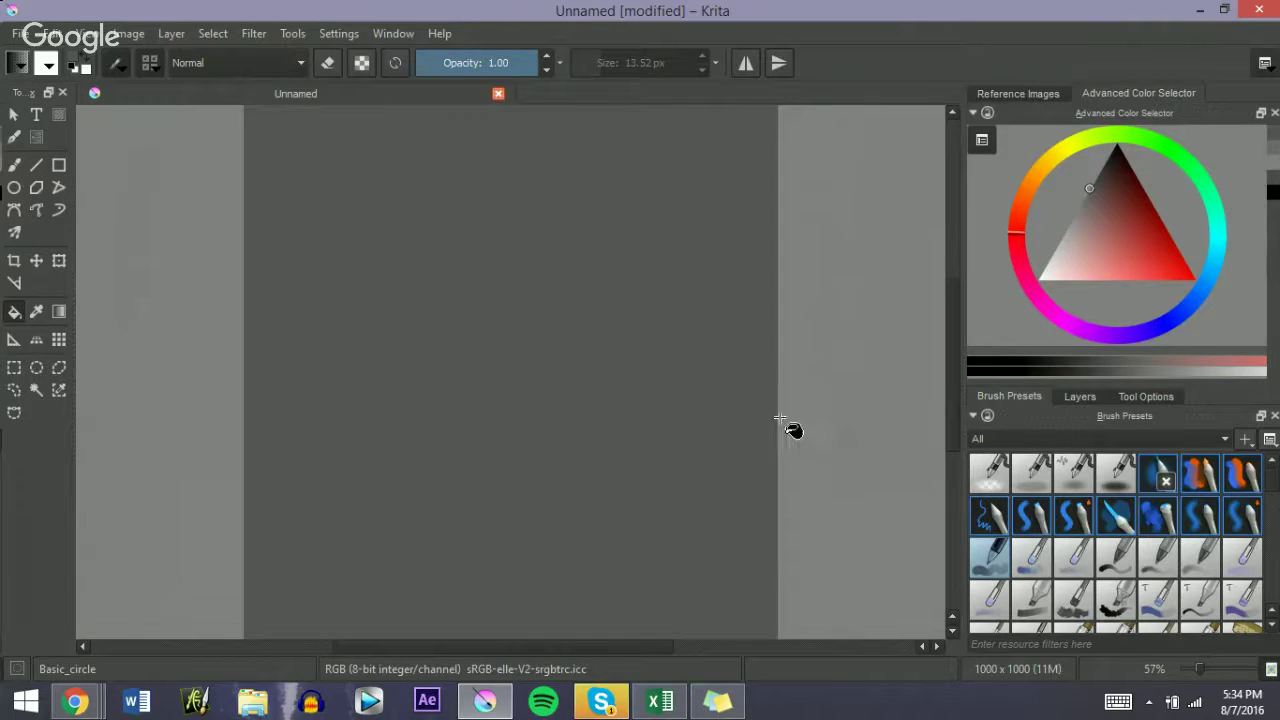
left_click(1080, 205)
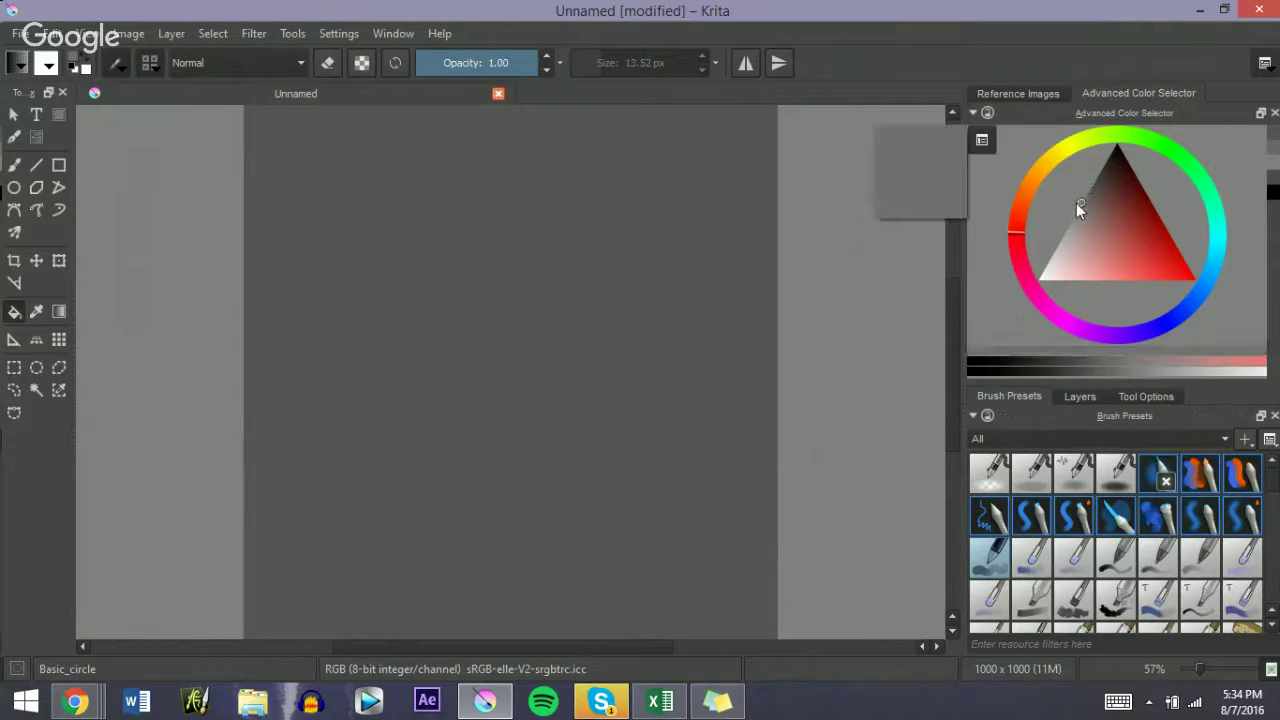
left_click(694, 385)
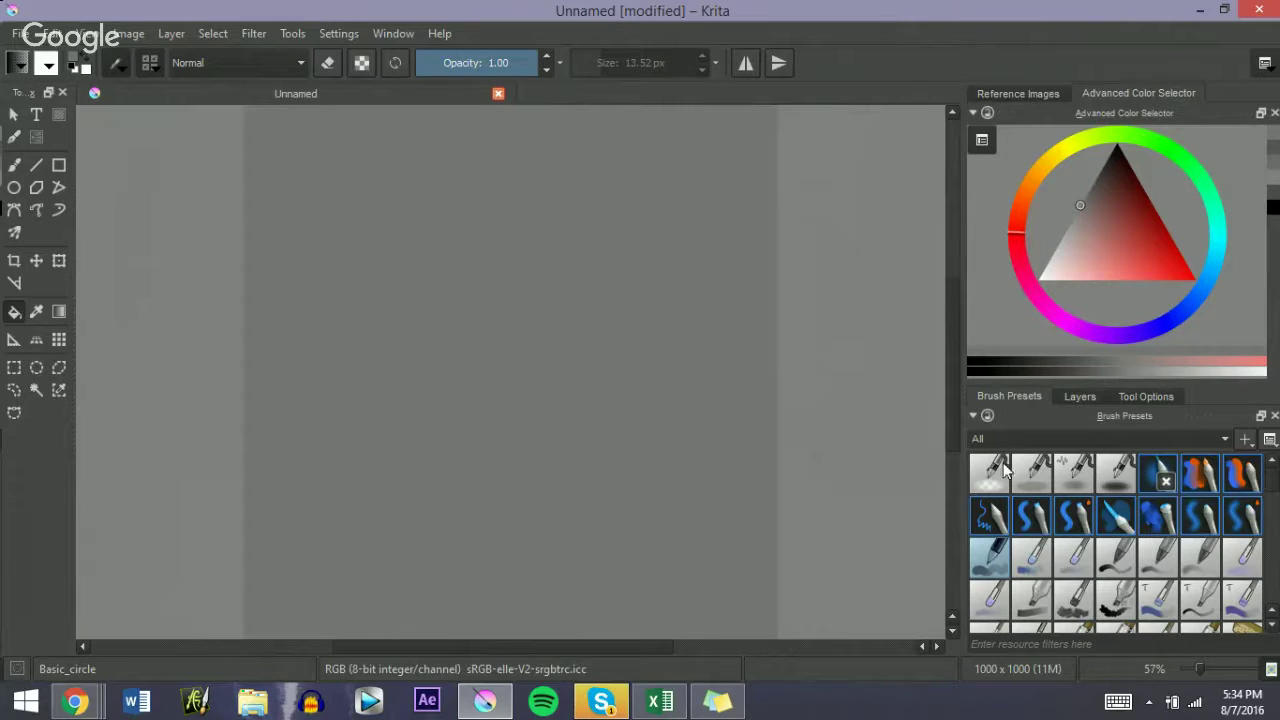
left_click(1080, 201)
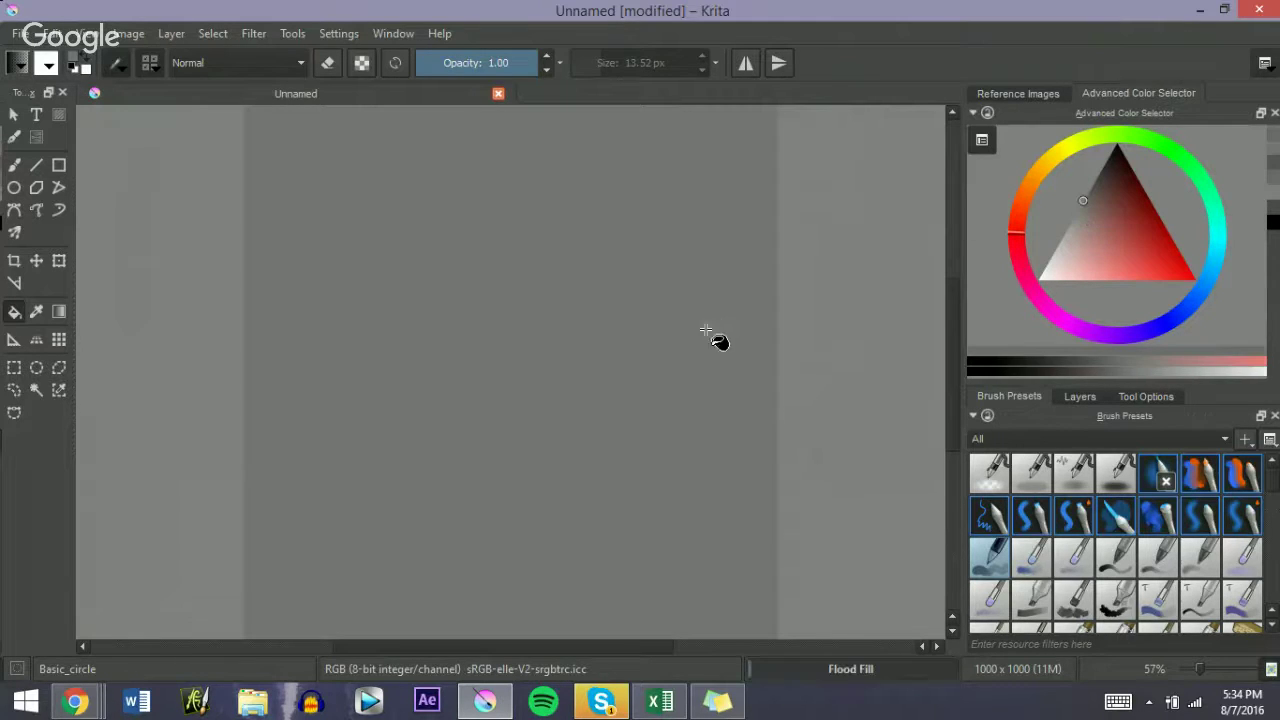
left_click(712, 337)
Step: Choose the Basic_wet_soft brush preset, show the layer list and activate the freehand brush
left_click(998, 600)
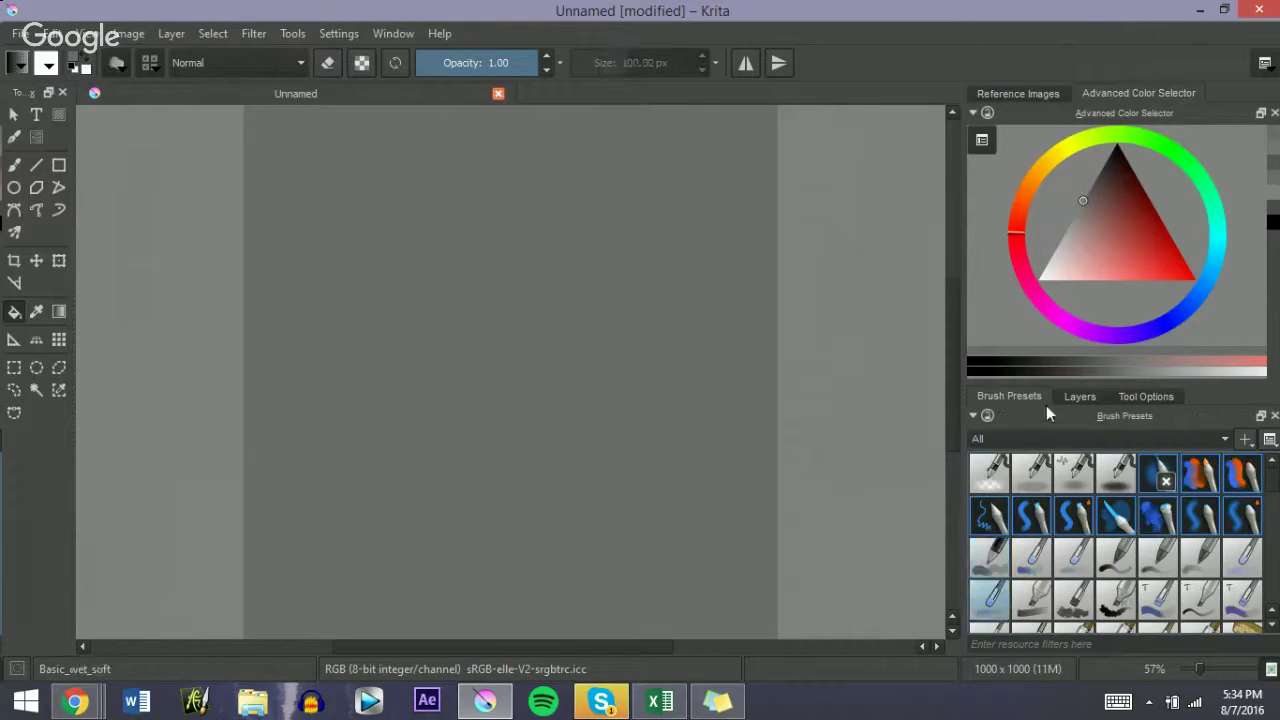
left_click(1067, 399)
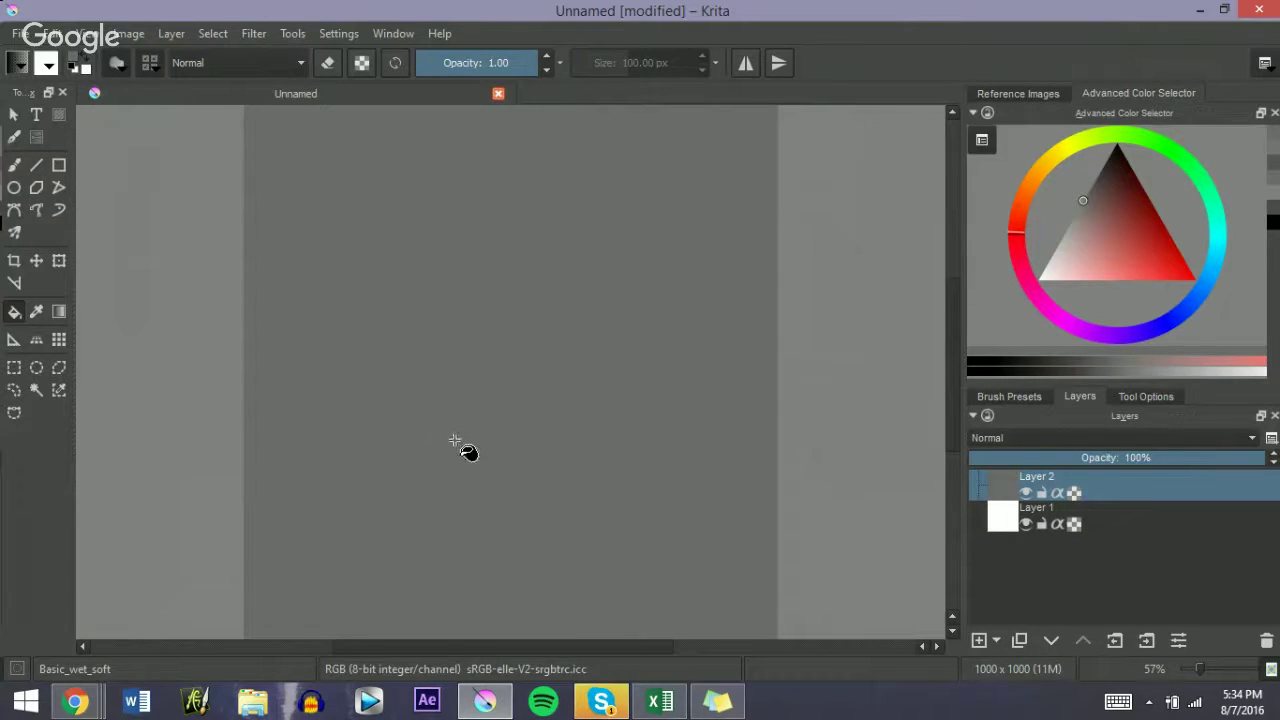
key("b")
Step: Switch to the Google Hangouts window and stop presenting to everyone while keeping the screenshare running
left_click(74, 701)
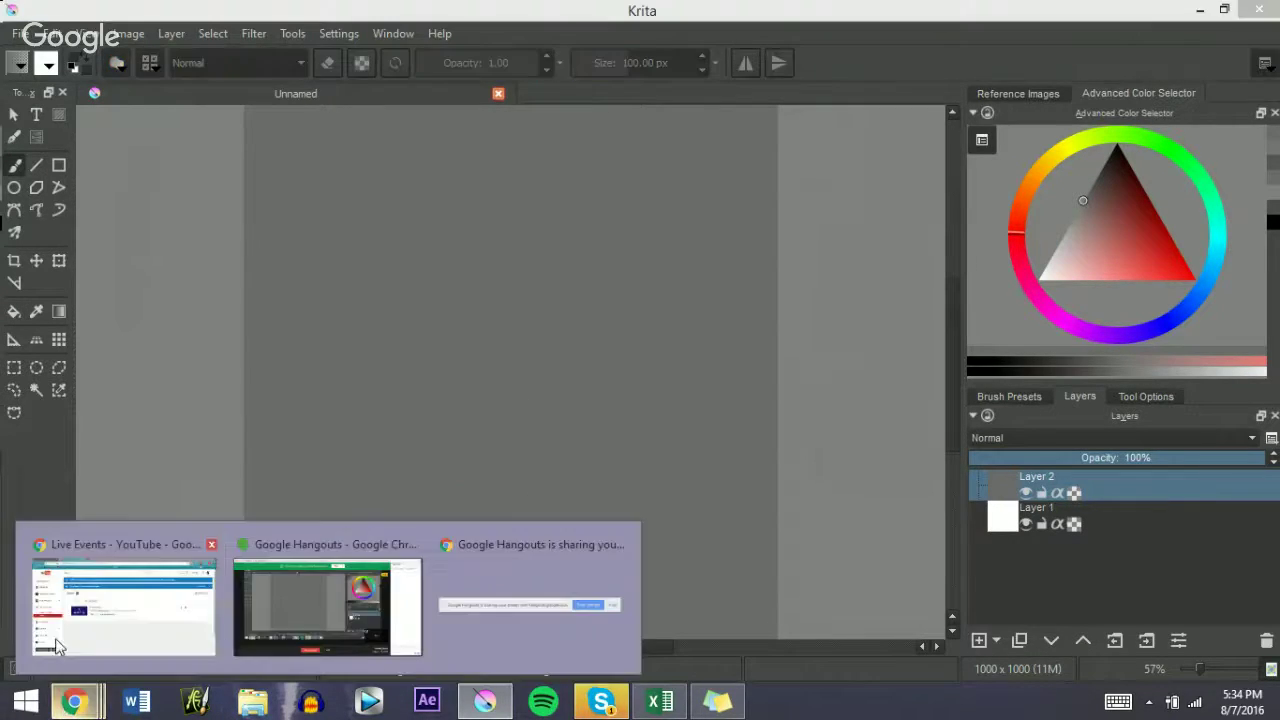
left_click(340, 600)
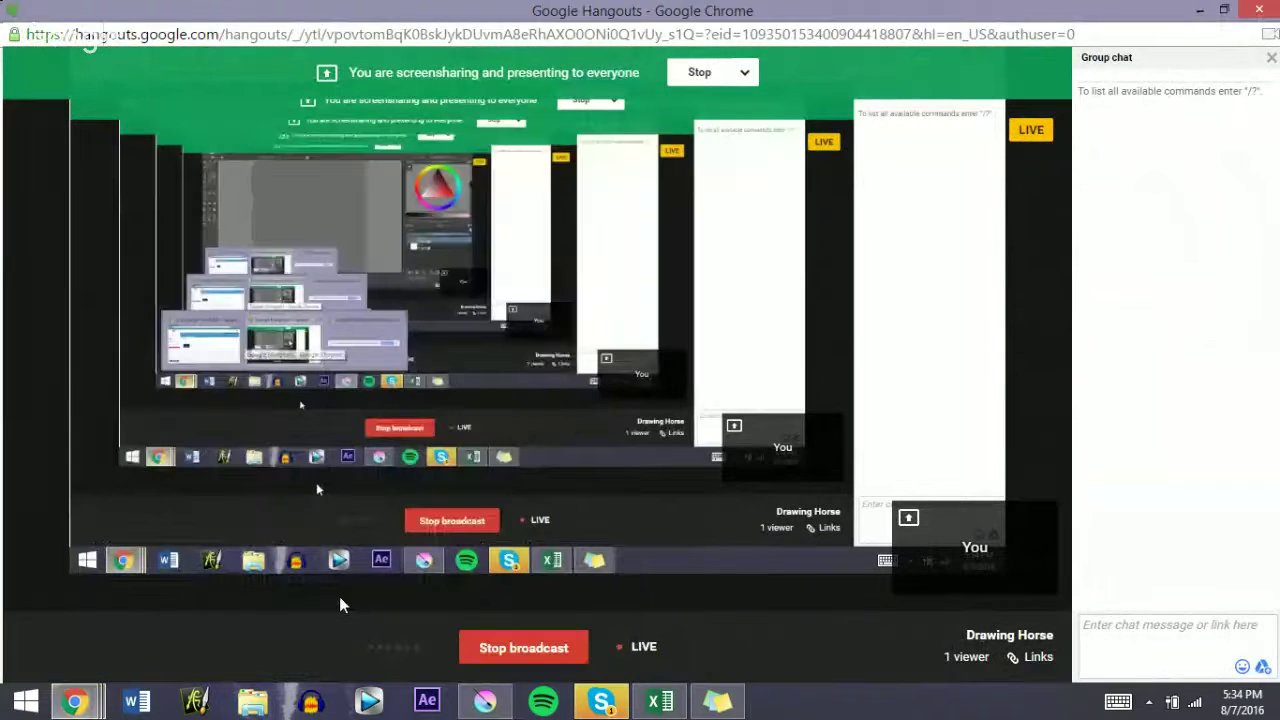
left_click(744, 73)
left_click(752, 108)
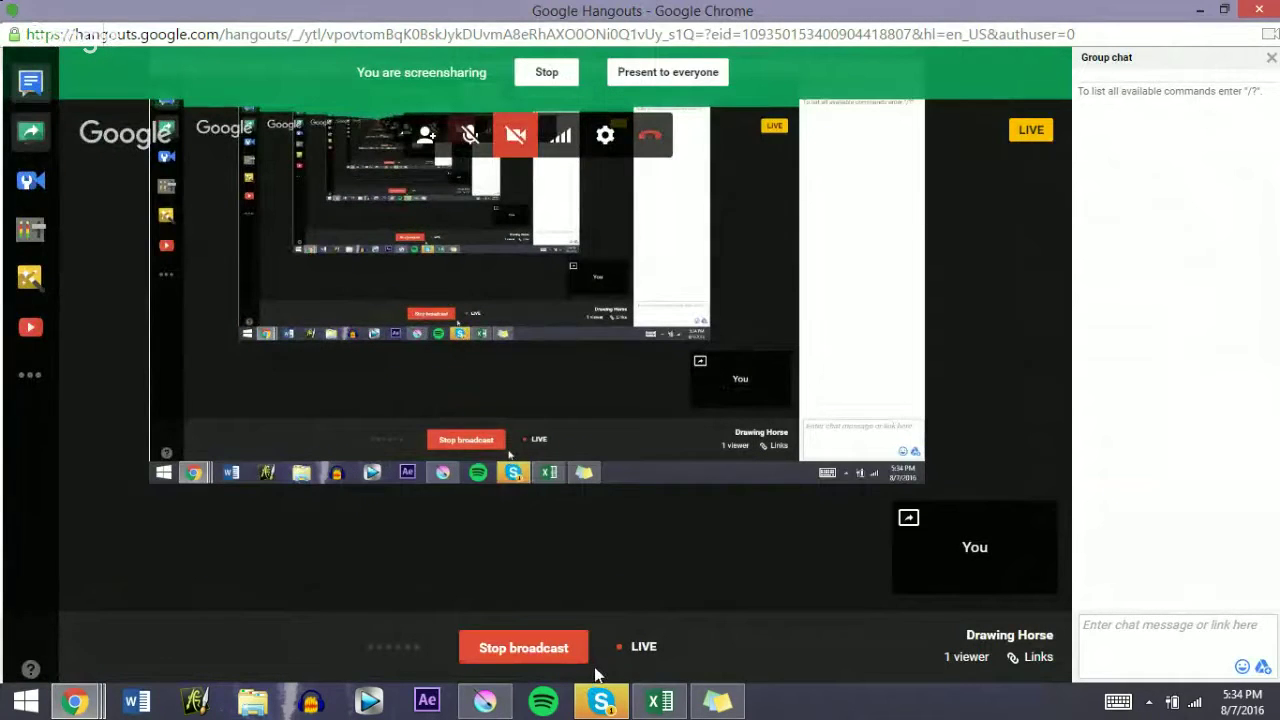
Step: Switch to Skype and send the open chat contact "how do I add someone", followed by a separate "?" message
left_click(607, 711)
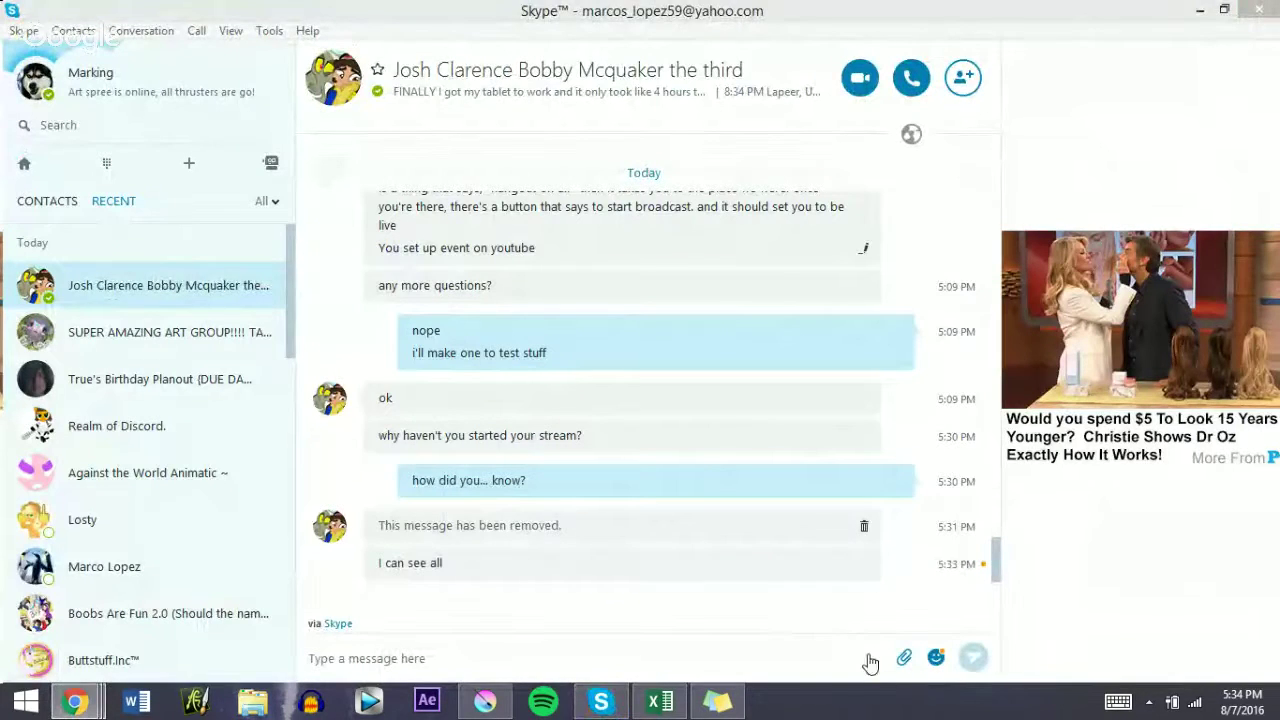
left_click(563, 660)
type("how")
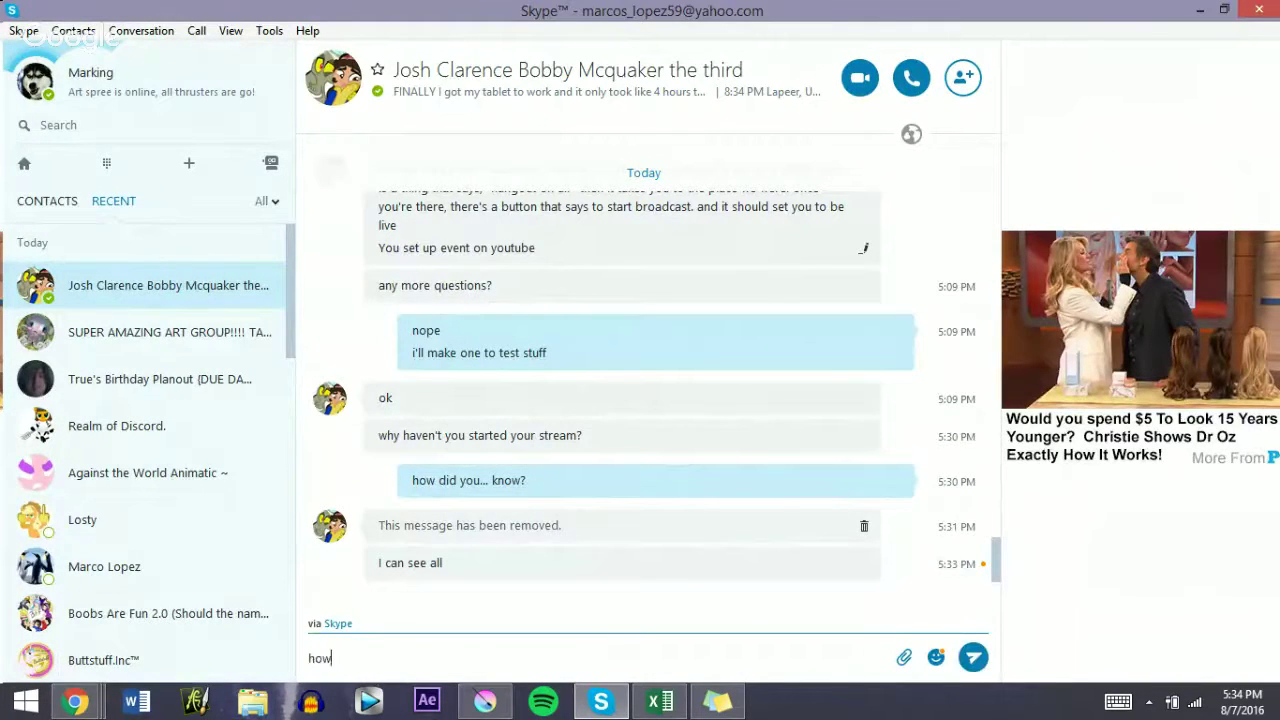
type(" do I add someone")
key("Return")
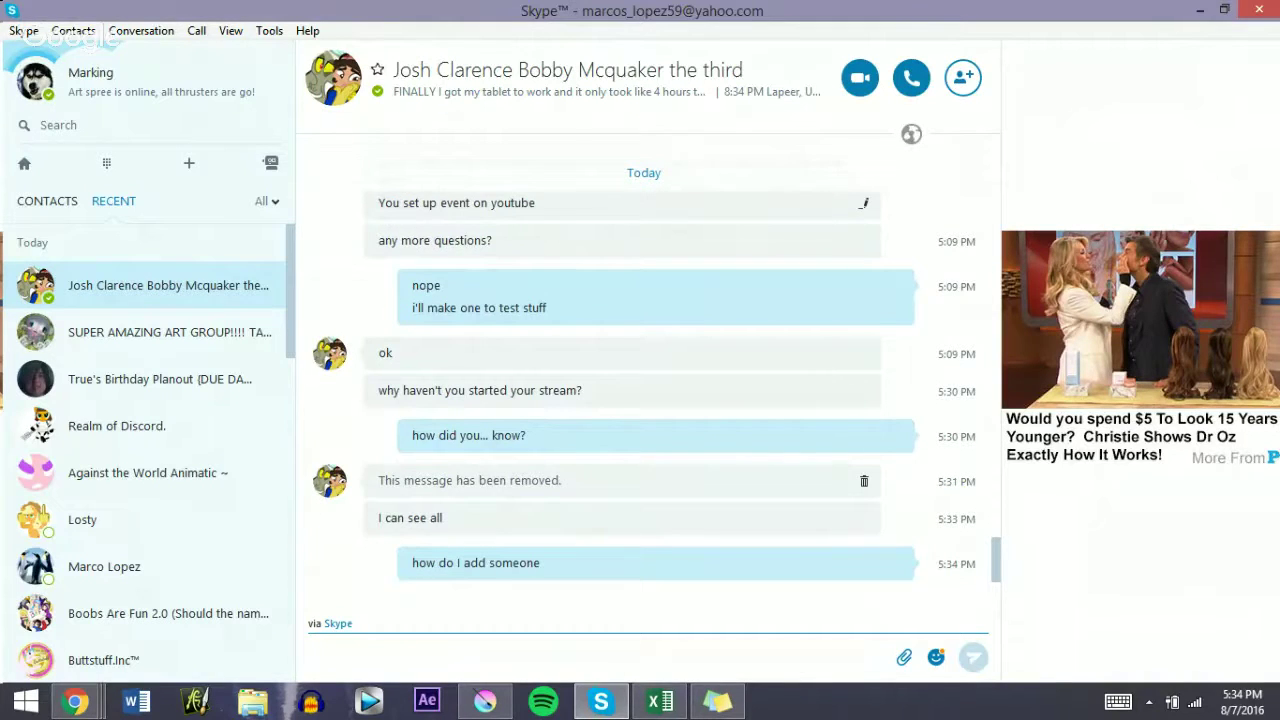
type("?")
key("Return")
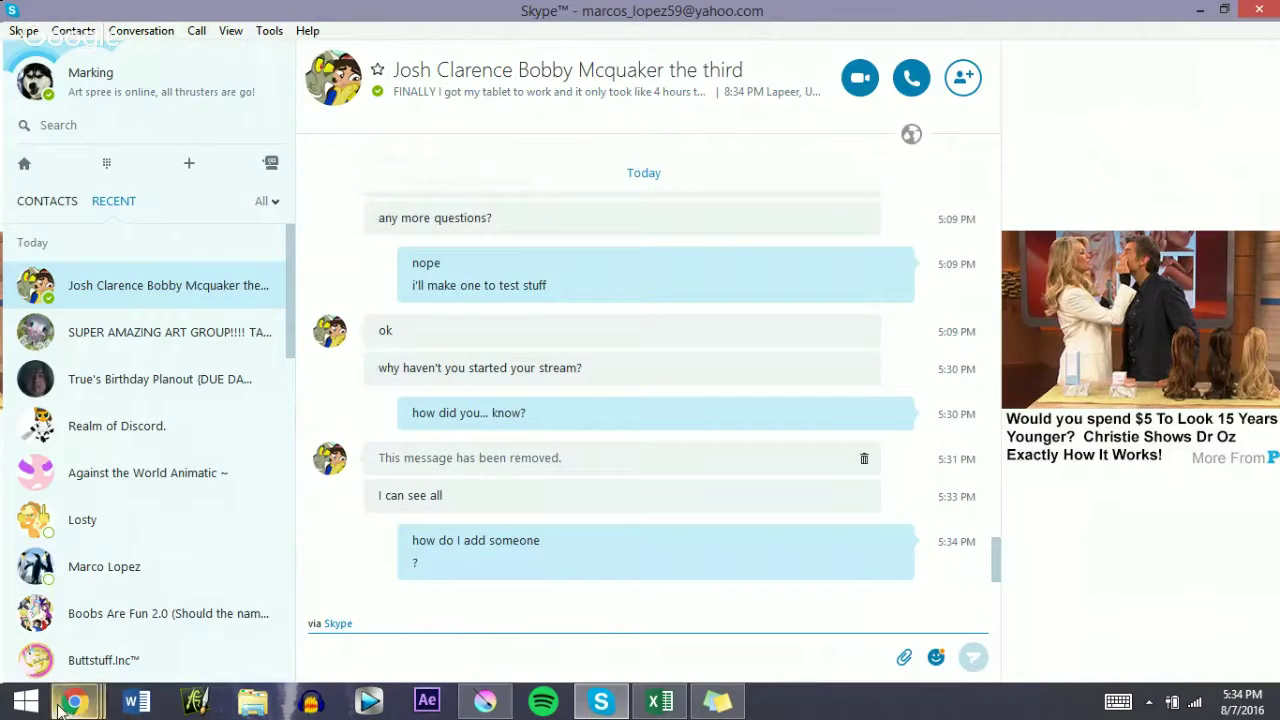
Step: Return to the Google Hangouts broadcast window
mouse_move(75, 700)
left_click(320, 607)
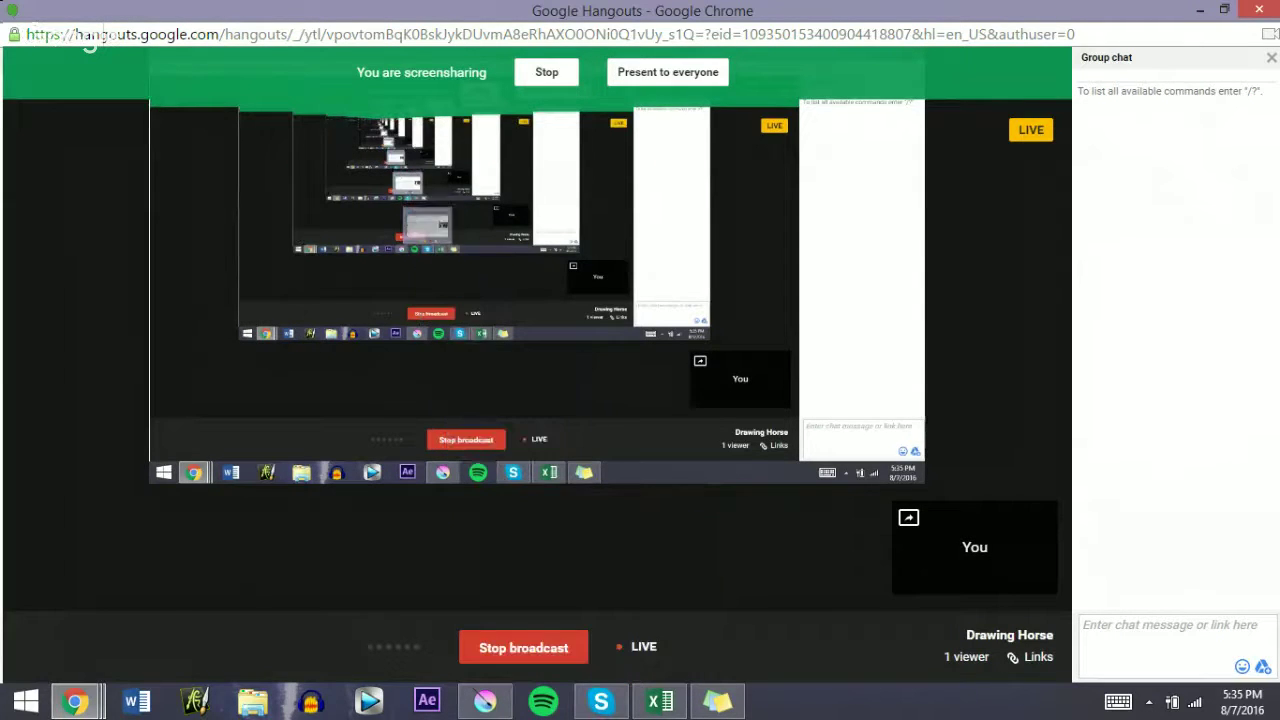
Step: Present the screenshare to everyone in the Hangouts broadcast and switch to Krita
left_click(537, 74)
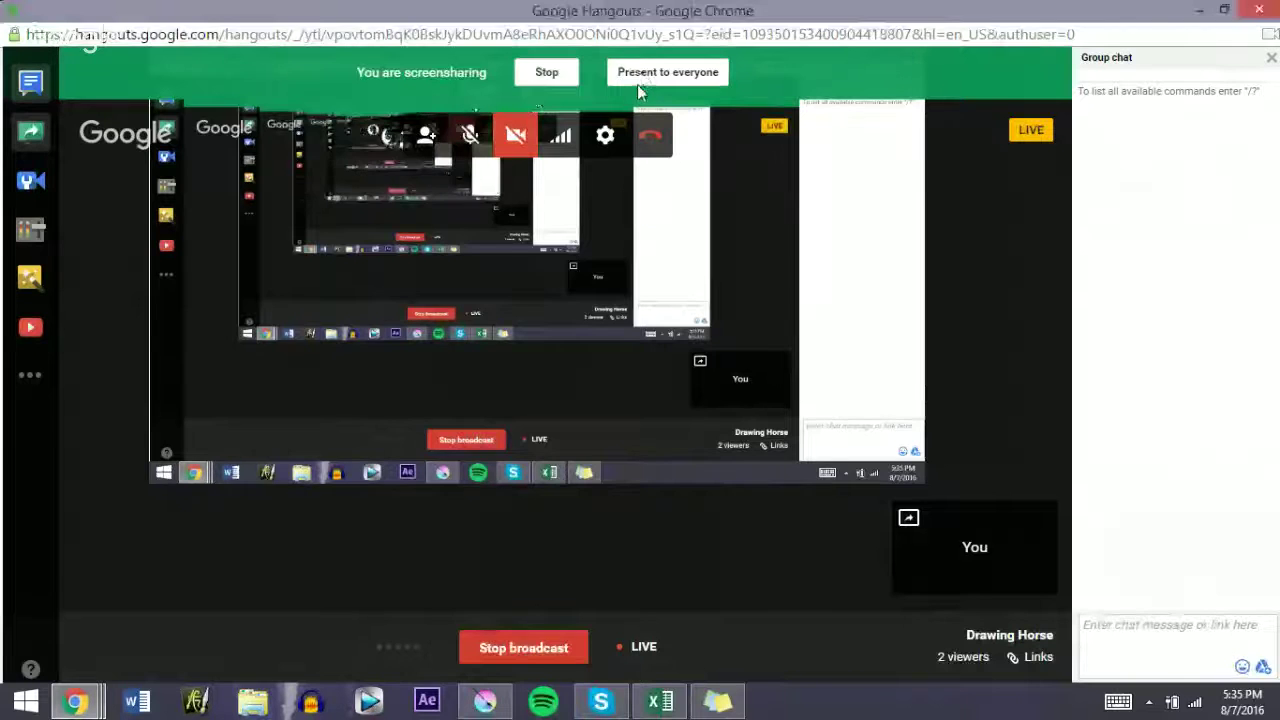
left_click(637, 84)
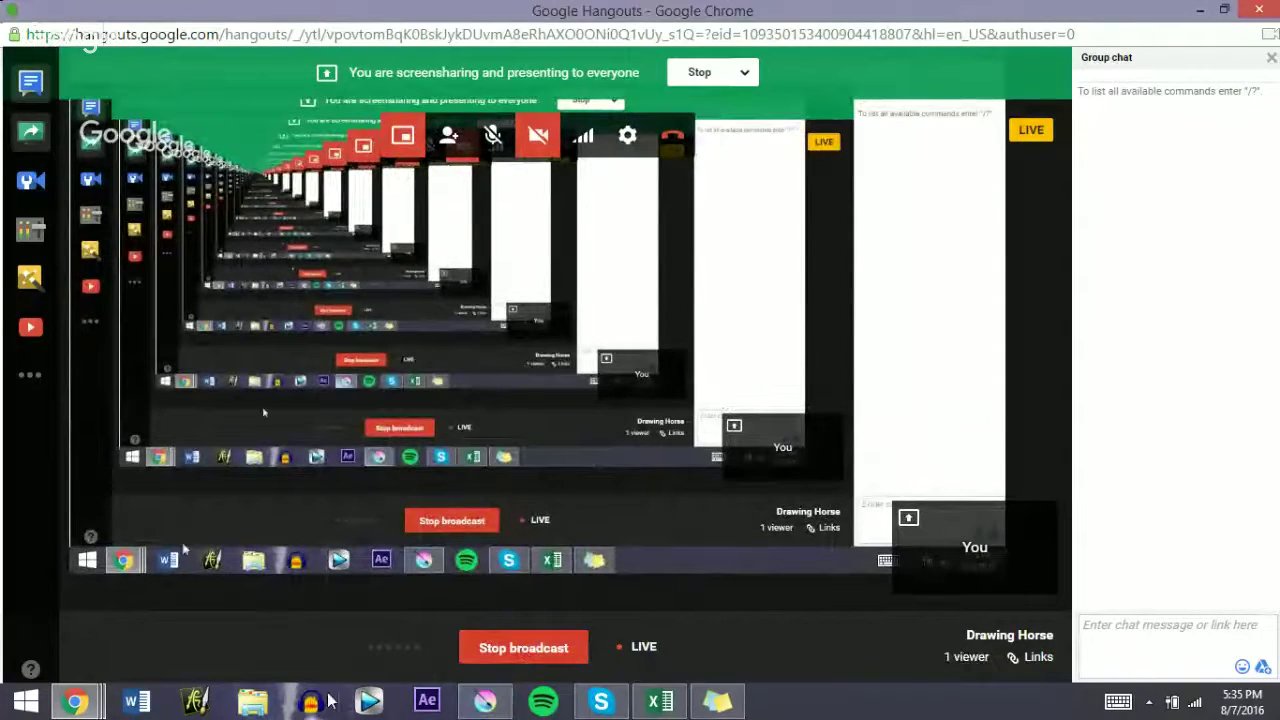
left_click(467, 692)
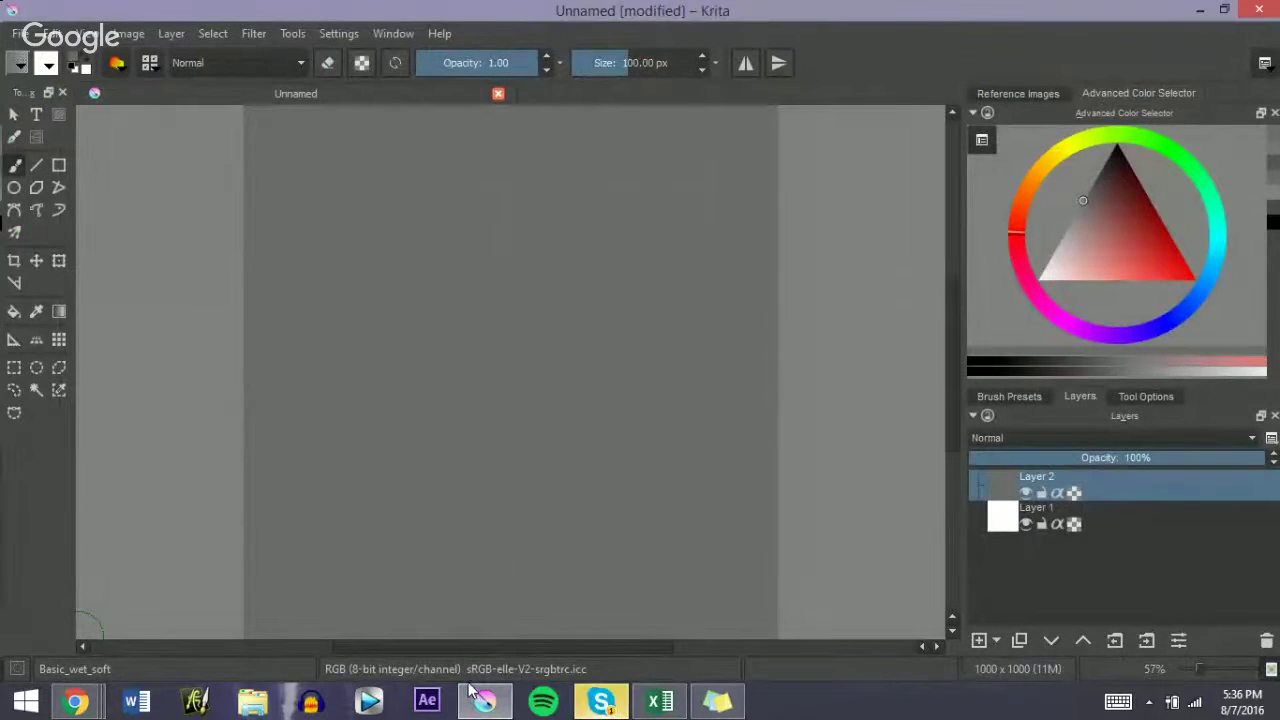
Step: Pick a darker grey, look through the brush presets, return to the layer list and enlarge the brush to about 109 px
left_click(1093, 182)
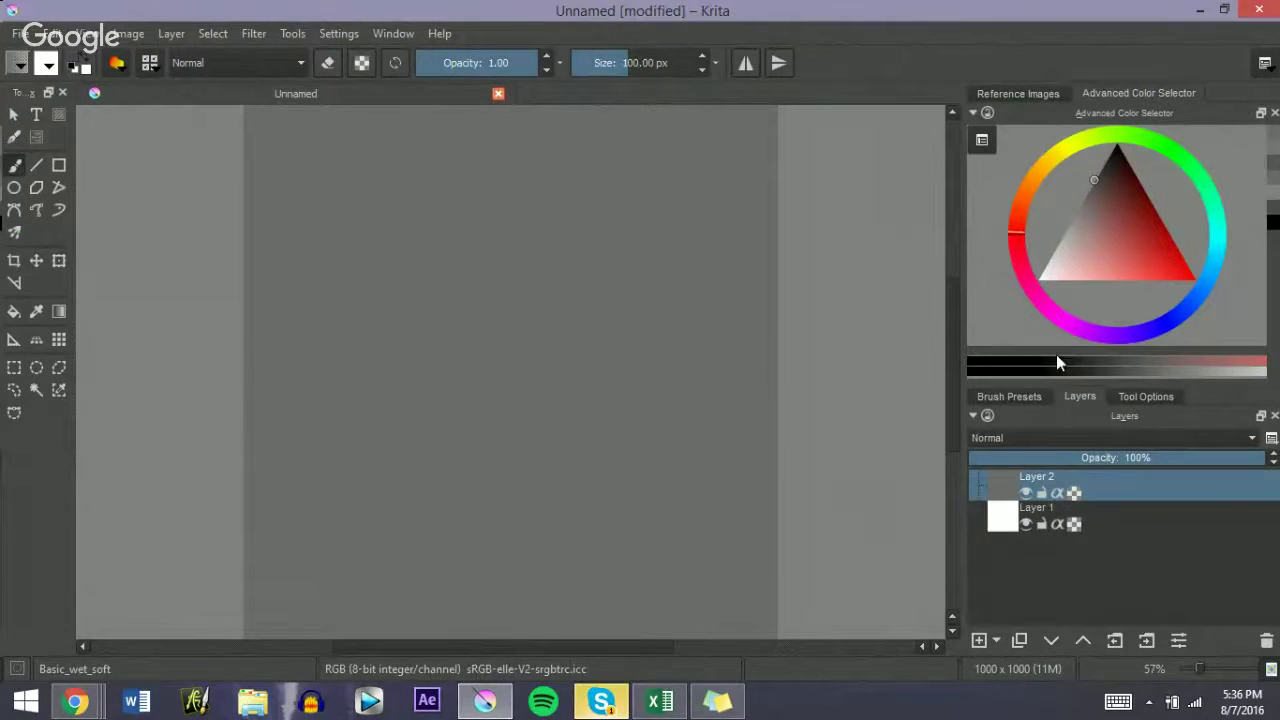
left_click(1010, 396)
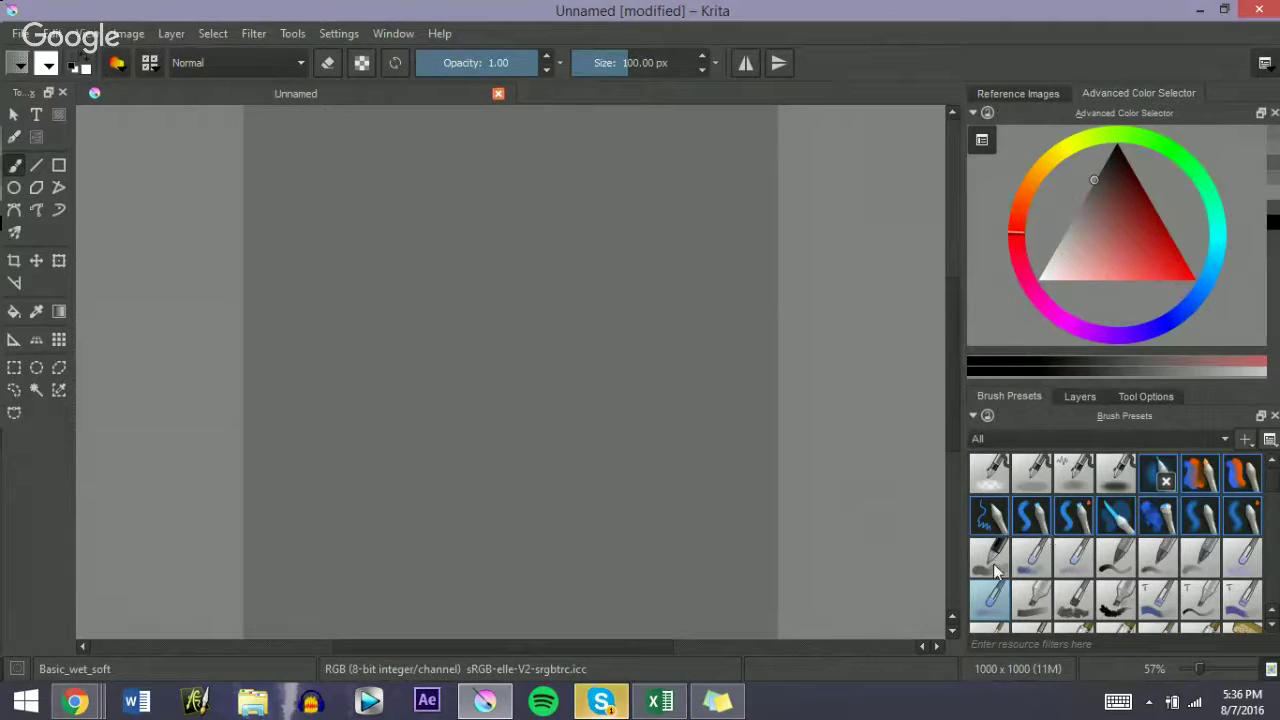
left_click(1078, 397)
left_click_drag(1195, 672, 1200, 677)
left_click_drag(266, 370, 272, 370)
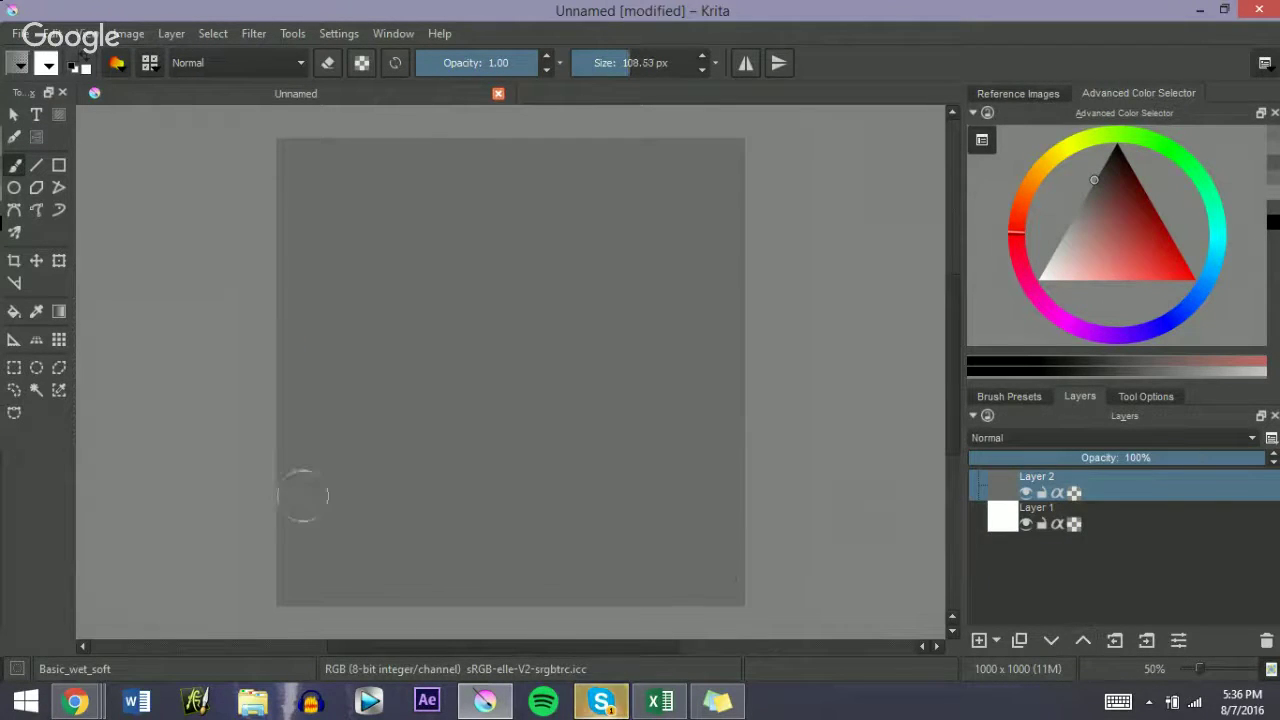
Step: Paint a soft dark vertical trunk along the canvas's left edge, changing the paint colour to black
left_click_drag(312, 468, 304, 332)
left_click(1117, 144)
mouse_move(298, 393)
left_mouse_down()
mouse_move(332, 510)
mouse_move(288, 366)
mouse_move(312, 493)
mouse_move(338, 524)
mouse_move(315, 312)
mouse_move(353, 574)
mouse_move(322, 319)
mouse_move(357, 550)
mouse_move(337, 468)
mouse_move(338, 532)
mouse_move(318, 238)
mouse_move(319, 256)
mouse_move(304, 218)
mouse_move(332, 231)
mouse_move(303, 146)
mouse_move(346, 223)
mouse_move(309, 233)
mouse_move(321, 215)
mouse_move(286, 164)
mouse_move(367, 249)
left_mouse_up()
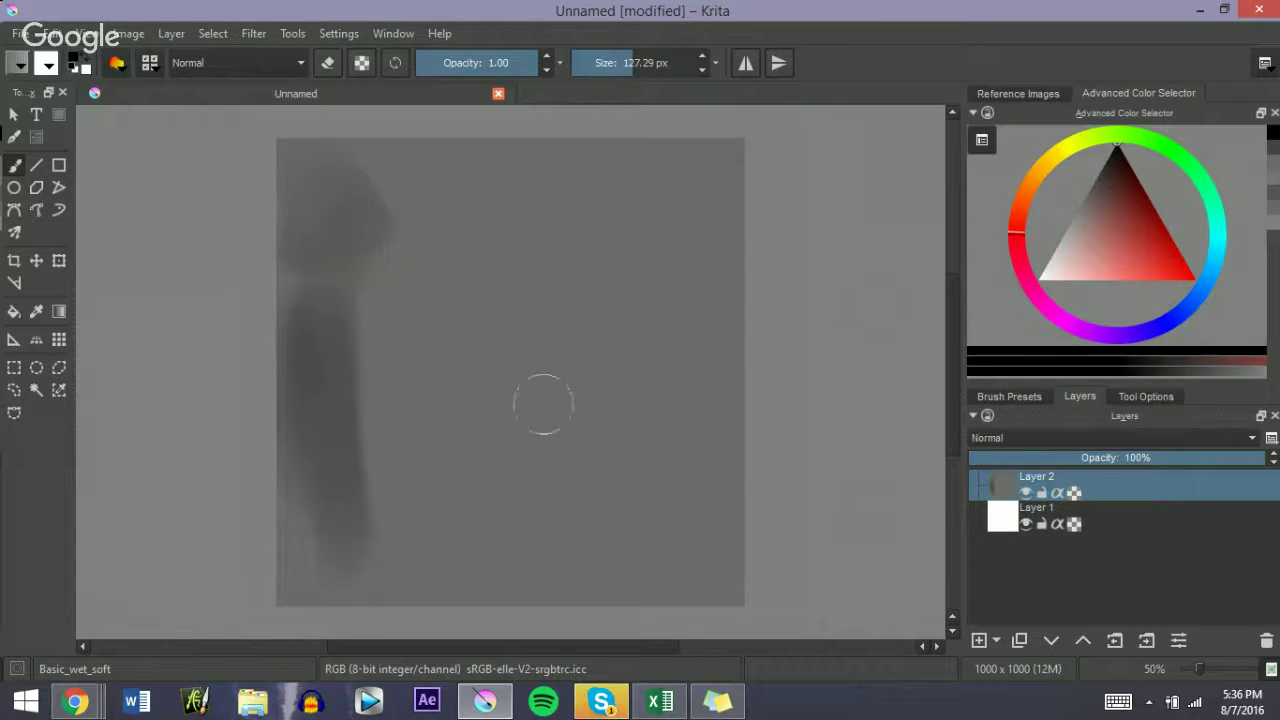
Step: Paint a broad soft arch curving from the canvas's centre to its right edge, enlarging the brush to about 189 px
left_click_drag(543, 390, 520, 405, "shift")
left_click_drag(537, 442, 593, 342)
mouse_move(537, 433)
left_mouse_down()
mouse_move(566, 384)
mouse_move(550, 405)
mouse_move(718, 322)
left_mouse_up()
left_click_drag(457, 366, 486, 408)
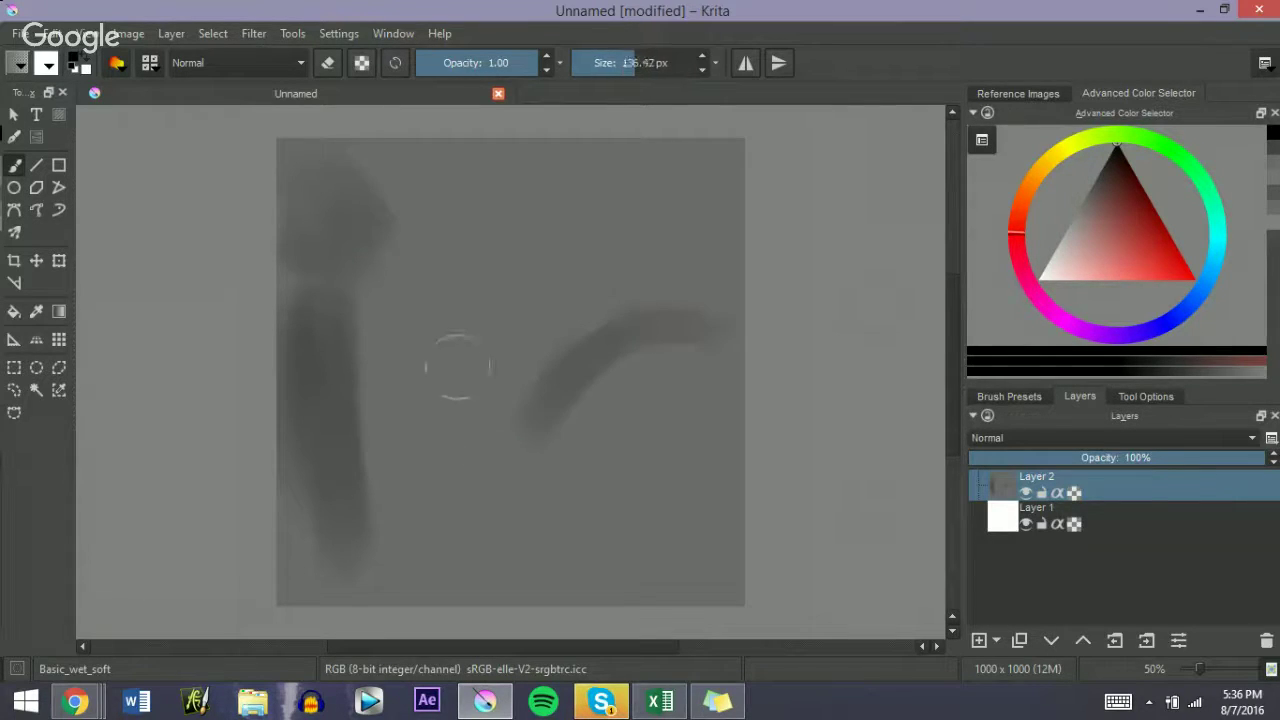
mouse_move(450, 356)
left_mouse_down()
mouse_move(655, 292)
mouse_move(518, 289)
mouse_move(649, 298)
mouse_move(499, 379)
mouse_move(521, 350)
mouse_move(501, 365)
mouse_move(639, 299)
mouse_move(697, 303)
mouse_move(505, 300)
mouse_move(746, 316)
mouse_move(507, 416)
mouse_move(521, 356)
mouse_move(721, 289)
mouse_move(552, 306)
mouse_move(687, 289)
mouse_move(622, 281)
mouse_move(580, 301)
mouse_move(667, 287)
mouse_move(496, 360)
mouse_move(501, 344)
mouse_move(543, 339)
mouse_move(488, 415)
mouse_move(438, 346)
mouse_move(468, 447)
mouse_move(451, 454)
mouse_move(433, 369)
mouse_move(419, 397)
mouse_move(426, 470)
mouse_move(455, 430)
left_mouse_up()
mouse_move(455, 428)
left_mouse_down()
mouse_move(504, 349)
mouse_move(460, 375)
left_mouse_up()
Step: Lower the computer's sound volume to about 22
key("XF86AudioLowerVolume")
key("XF86AudioLowerVolume")
key("XF86AudioLowerVolume")
key("XF86AudioLowerVolume")
key("XF86AudioLowerVolume")
key("XF86AudioLowerVolume")
key("XF86AudioLowerVolume")
key("XF86AudioLowerVolume")
key("XF86AudioLowerVolume")
key("XF86AudioLowerVolume")
key("XF86AudioLowerVolume")
key("XF86AudioLowerVolume")
key("XF86AudioLowerVolume")
key("XF86AudioLowerVolume")
key("XF86AudioLowerVolume")
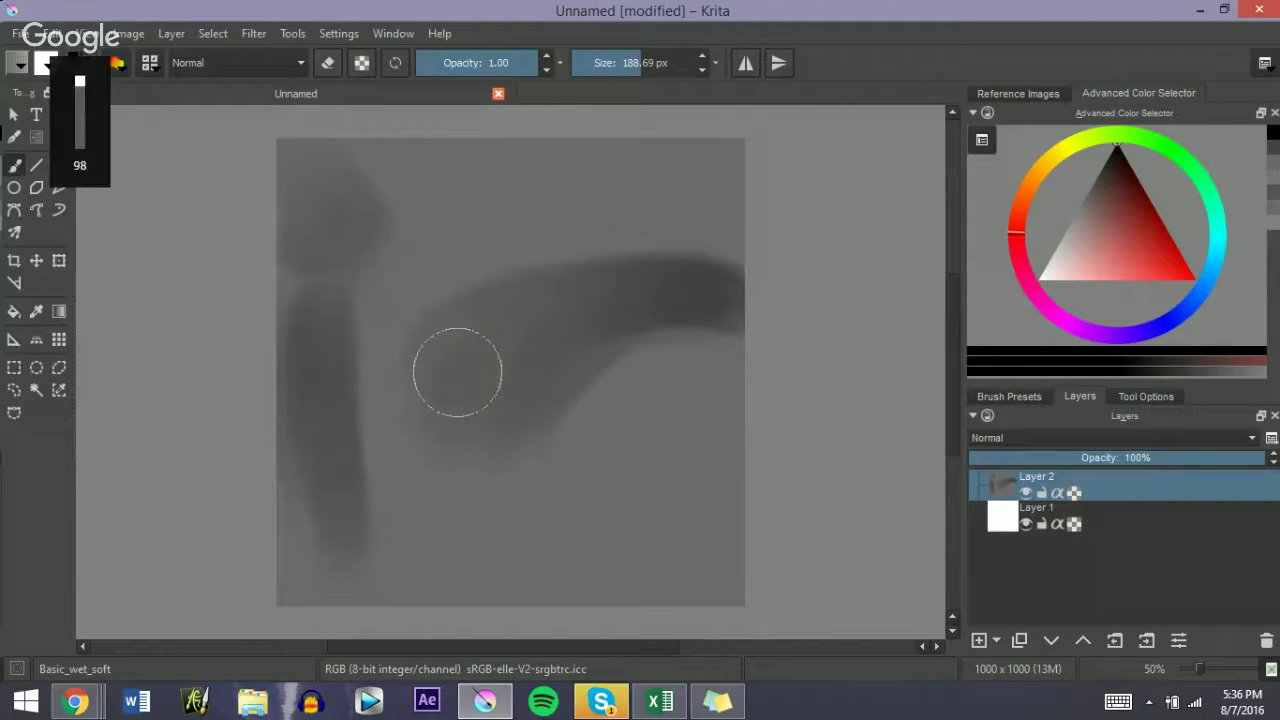
key("XF86AudioLowerVolume")
key("XF86AudioLowerVolume")
key("XF86AudioLowerVolume")
key("XF86AudioLowerVolume")
key("XF86AudioLowerVolume")
key("XF86AudioLowerVolume")
key("XF86AudioLowerVolume")
key("XF86AudioLowerVolume")
key("XF86AudioLowerVolume")
key("XF86AudioLowerVolume")
key("XF86AudioLowerVolume")
key("XF86AudioLowerVolume")
key("XF86AudioLowerVolume")
key("XF86AudioLowerVolume")
key("XF86AudioLowerVolume")
key("XF86AudioLowerVolume")
key("XF86AudioLowerVolume")
key("XF86AudioLowerVolume")
key("XF86AudioLowerVolume")
key("XF86AudioLowerVolume")
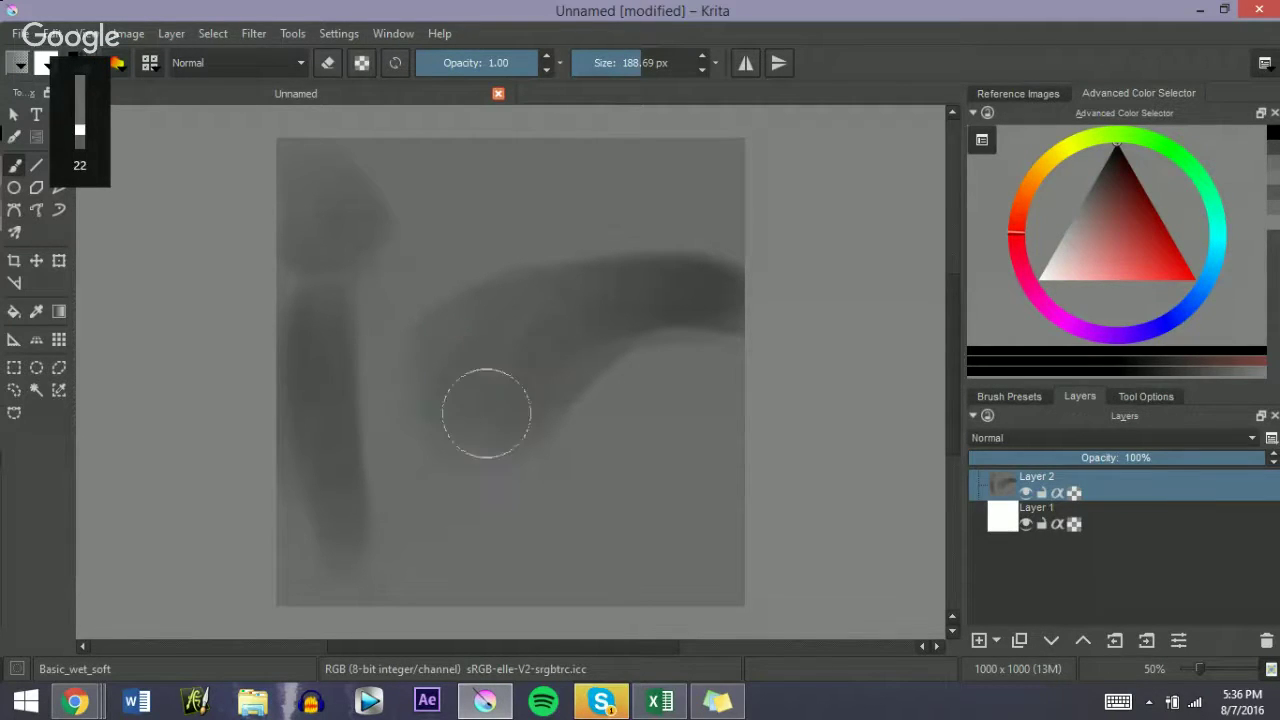
key("XF86AudioRaiseVolume")
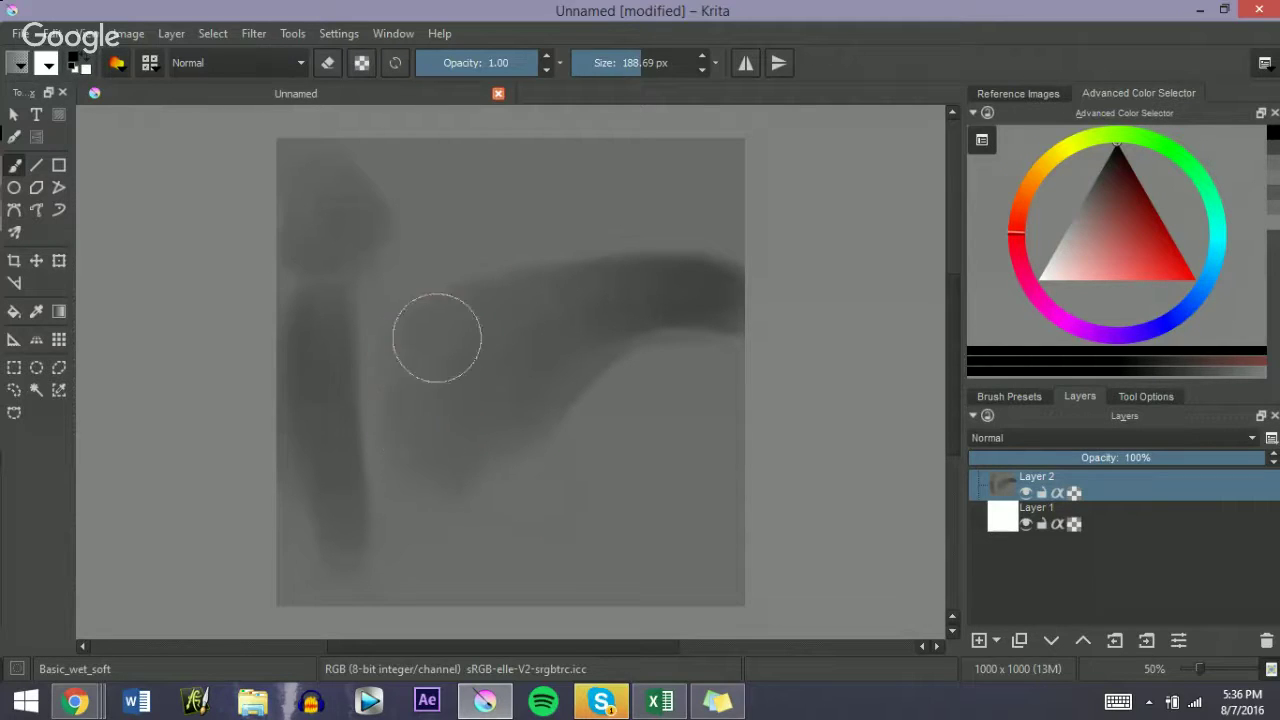
Step: Broaden the arch, shade a dark mound across the lower canvas and add a rounded bump at the arch's left end
mouse_move(468, 336)
left_mouse_down()
mouse_move(555, 304)
mouse_move(440, 394)
mouse_move(460, 390)
mouse_move(477, 416)
mouse_move(536, 437)
mouse_move(578, 511)
mouse_move(458, 566)
mouse_move(662, 498)
mouse_move(505, 533)
mouse_move(600, 492)
mouse_move(469, 550)
mouse_move(599, 518)
mouse_move(496, 545)
mouse_move(666, 463)
mouse_move(635, 505)
mouse_move(564, 552)
mouse_move(669, 571)
mouse_move(649, 584)
mouse_move(468, 586)
mouse_move(660, 539)
mouse_move(666, 512)
mouse_move(726, 471)
mouse_move(573, 504)
mouse_move(602, 467)
mouse_move(659, 467)
mouse_move(595, 487)
mouse_move(590, 466)
mouse_move(699, 452)
mouse_move(596, 455)
mouse_move(638, 485)
mouse_move(700, 495)
mouse_move(706, 552)
mouse_move(736, 590)
mouse_move(532, 491)
mouse_move(624, 513)
mouse_move(509, 563)
mouse_move(538, 561)
mouse_move(461, 564)
mouse_move(630, 507)
mouse_move(438, 545)
mouse_move(638, 502)
mouse_move(597, 597)
mouse_move(676, 599)
mouse_move(450, 583)
mouse_move(702, 546)
mouse_move(653, 541)
mouse_move(648, 495)
mouse_move(579, 403)
left_mouse_up()
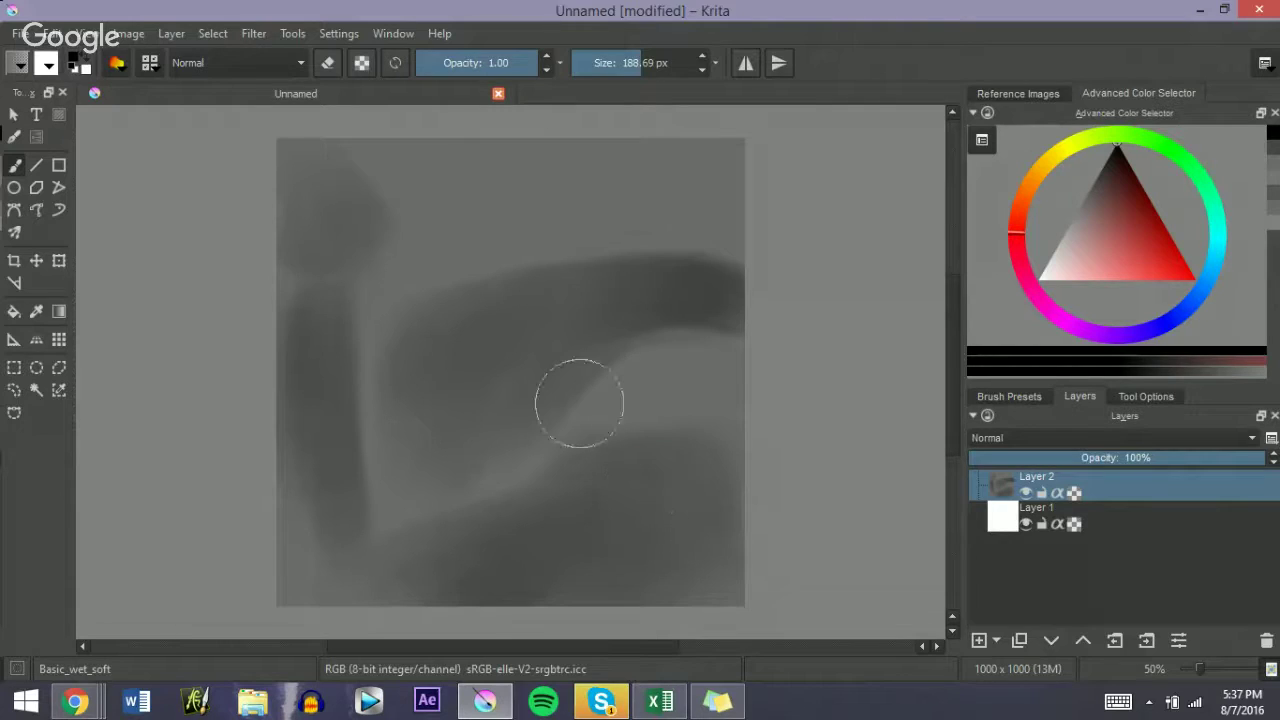
left_click_drag(494, 363, 471, 363, "shift")
mouse_move(418, 350)
left_mouse_down()
mouse_move(400, 417)
mouse_move(419, 463)
mouse_move(390, 517)
mouse_move(423, 480)
mouse_move(386, 506)
mouse_move(486, 440)
left_mouse_up()
mouse_move(440, 275)
left_mouse_down("shift")
mouse_move(424, 333)
mouse_move(418, 276)
mouse_move(431, 323)
mouse_move(435, 274)
mouse_move(440, 296)
mouse_move(423, 259)
mouse_move(424, 351)
mouse_move(404, 261)
mouse_move(336, 352)
mouse_move(334, 279)
mouse_move(343, 494)
left_mouse_up("shift")
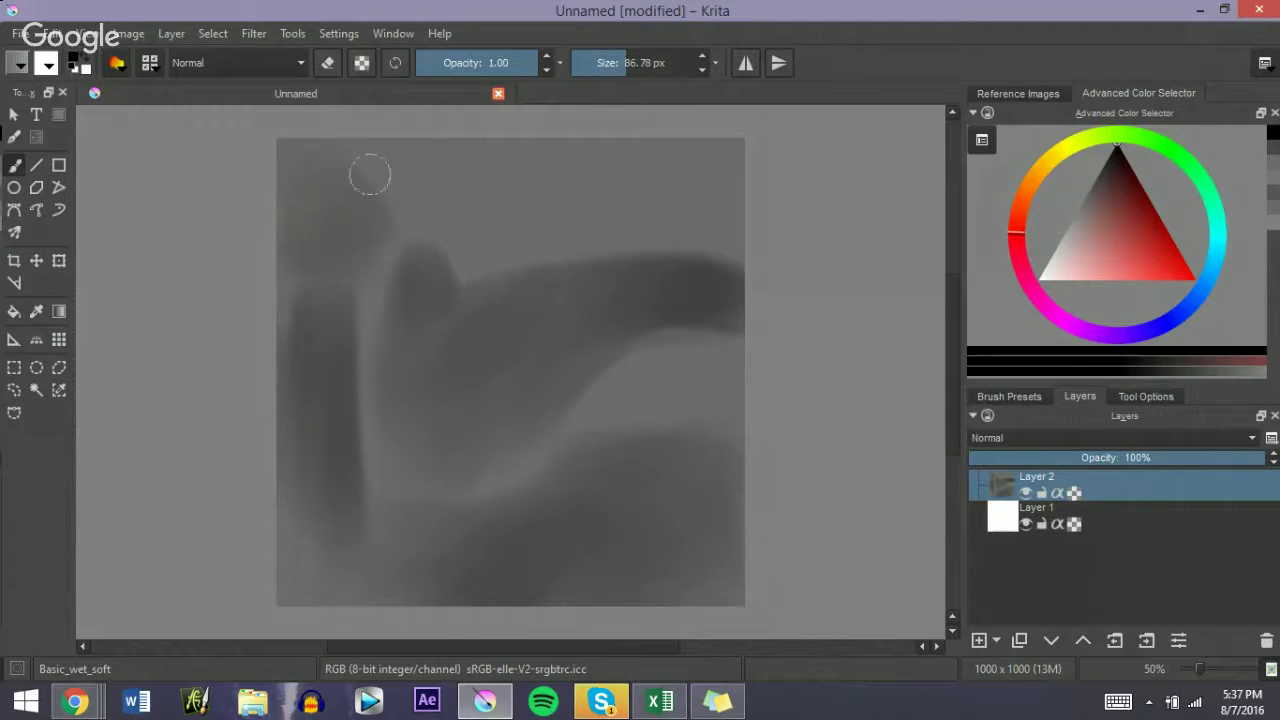
Step: Shrink the brush to about 61 px and define the arch's upper edge with two small bumps on it
key("bracketleft")
key("bracketleft")
mouse_move(465, 278)
left_mouse_down()
mouse_move(563, 246)
mouse_move(574, 257)
mouse_move(621, 248)
mouse_move(549, 257)
mouse_move(696, 242)
mouse_move(679, 253)
mouse_move(765, 286)
mouse_move(696, 269)
mouse_move(499, 263)
mouse_move(735, 283)
mouse_move(524, 271)
mouse_move(638, 262)
left_mouse_up()
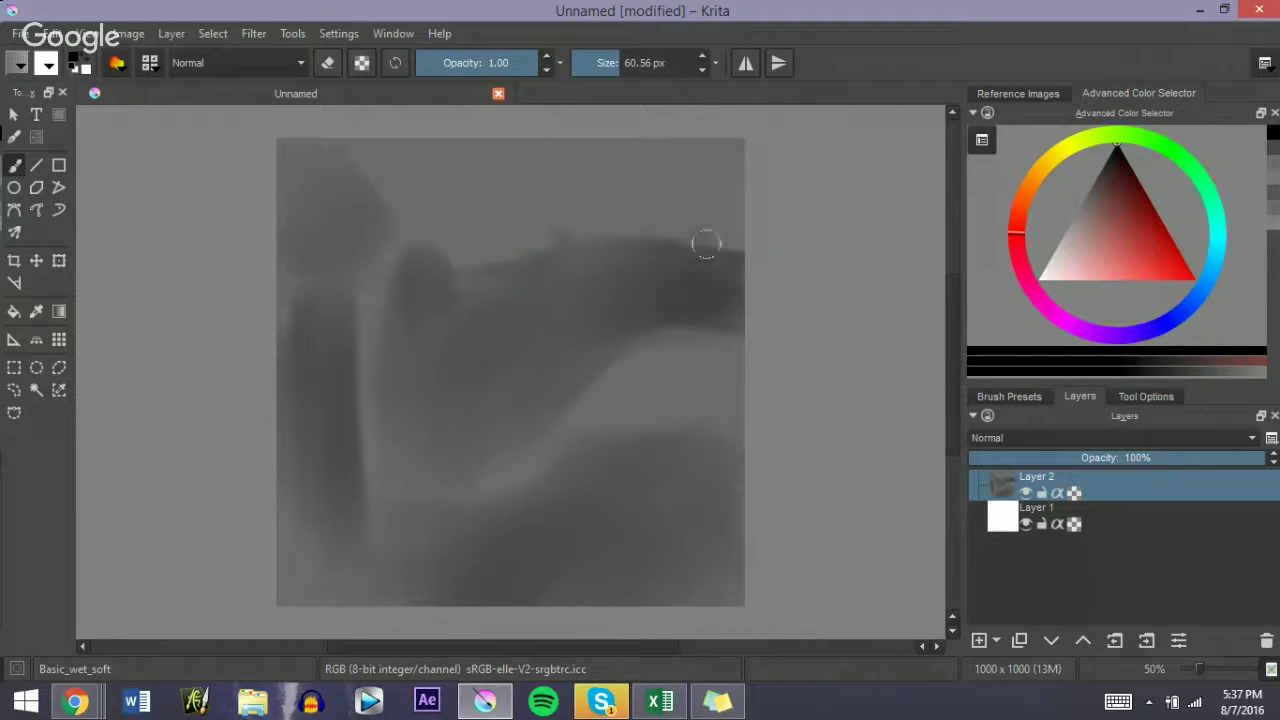
mouse_move(701, 235)
left_mouse_down()
mouse_move(700, 249)
mouse_move(665, 257)
left_mouse_up()
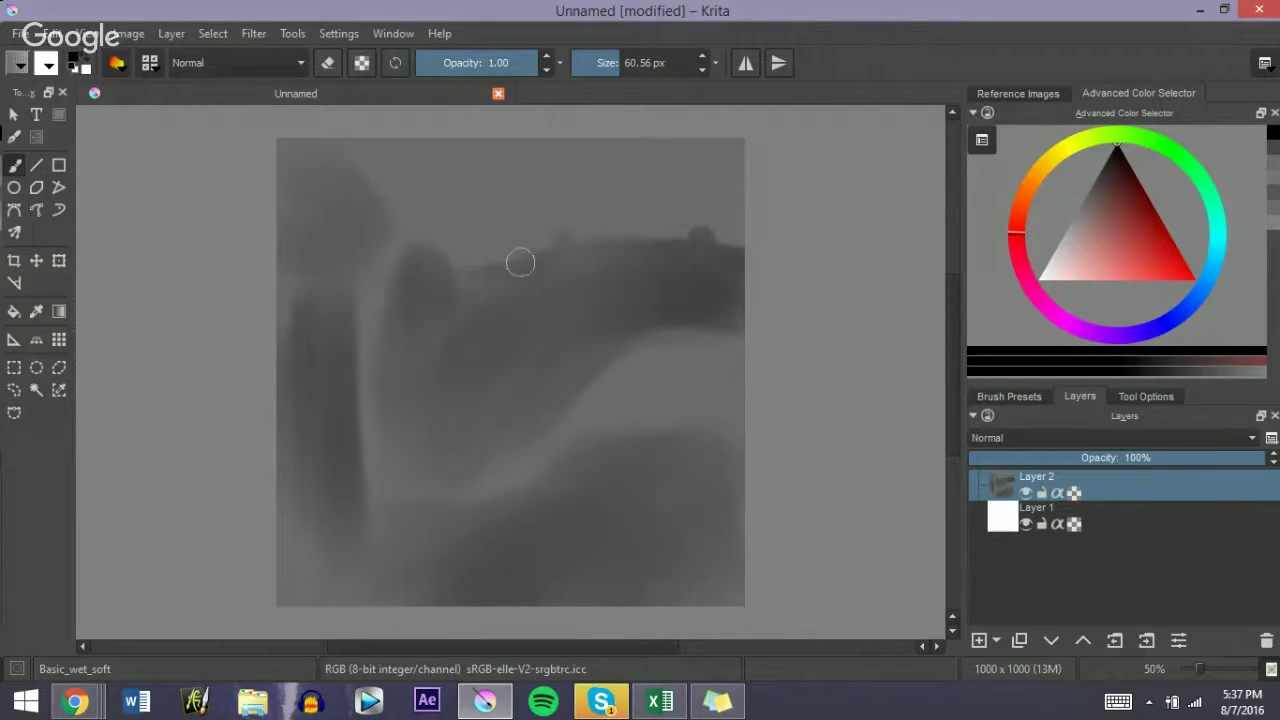
mouse_move(498, 269)
left_mouse_down()
mouse_move(687, 262)
mouse_move(570, 249)
left_mouse_up()
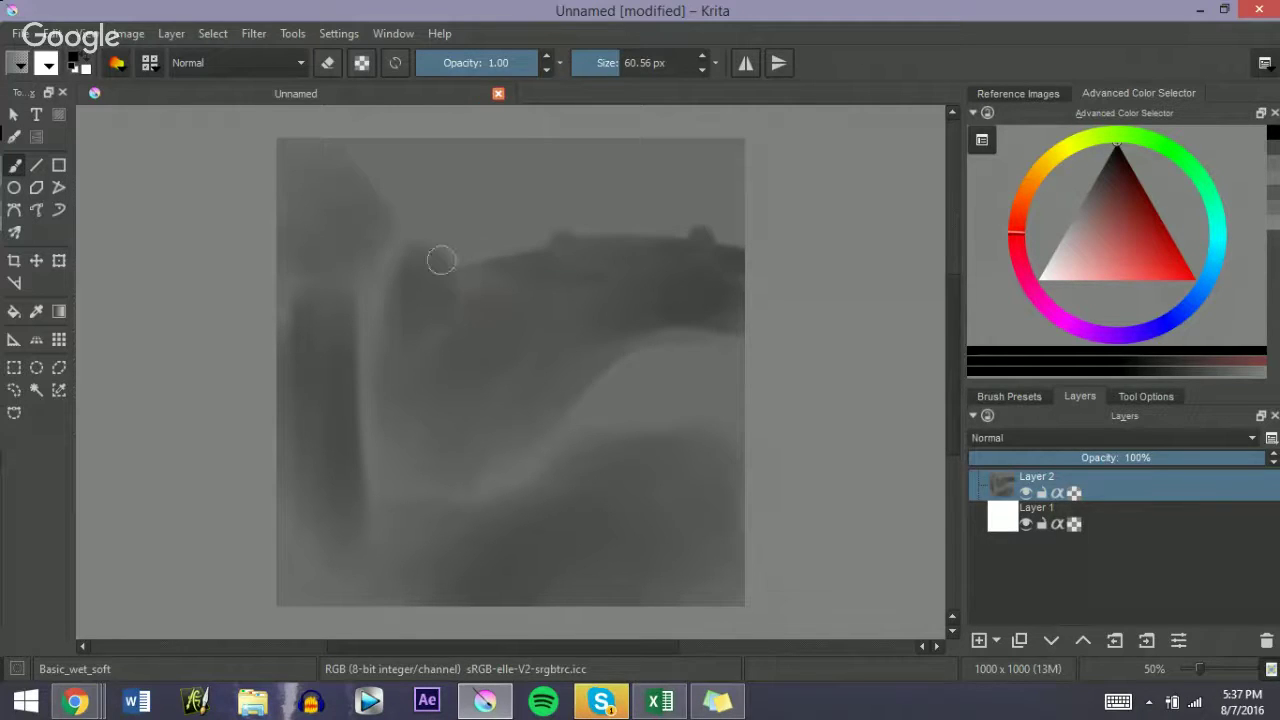
Step: Paint a thin vertical post at the arch's left end and darken the arch's upper band with a larger brush
left_click_drag(408, 230, 417, 279)
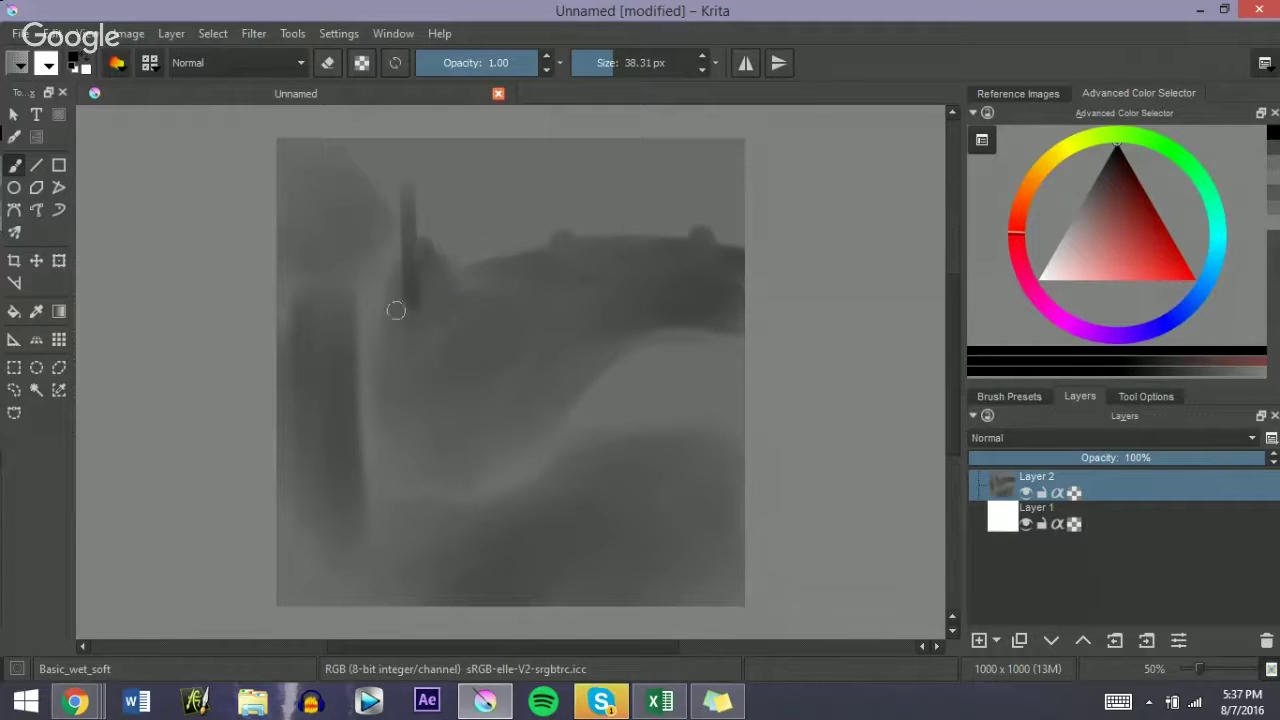
left_click_drag(396, 310, 445, 303)
mouse_move(445, 303)
left_mouse_down()
mouse_move(407, 301)
mouse_move(489, 287)
mouse_move(424, 310)
mouse_move(420, 338)
mouse_move(459, 330)
mouse_move(517, 288)
mouse_move(634, 258)
mouse_move(576, 269)
mouse_move(504, 315)
mouse_move(458, 296)
mouse_move(475, 290)
mouse_move(442, 305)
mouse_move(610, 268)
mouse_move(444, 315)
mouse_move(647, 257)
mouse_move(459, 303)
mouse_move(707, 263)
mouse_move(604, 265)
mouse_move(723, 263)
mouse_move(634, 244)
left_mouse_up()
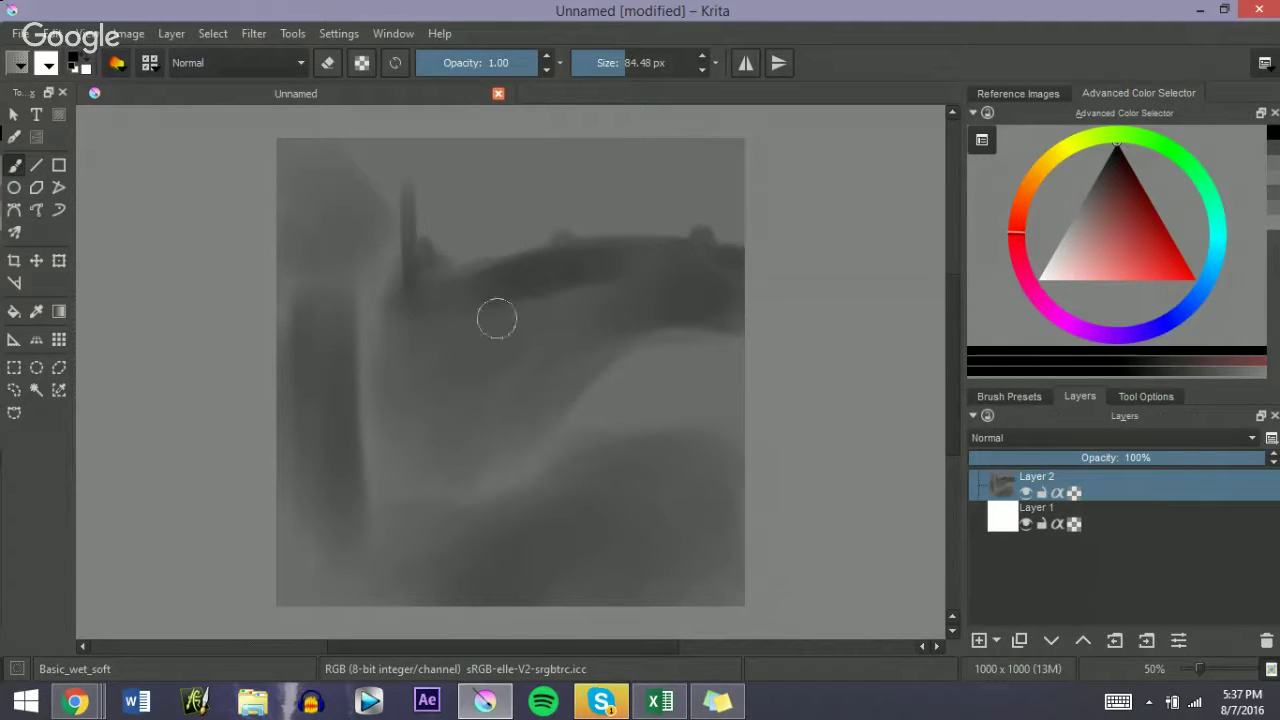
left_click_drag(497, 318, 523, 318)
mouse_move(503, 315)
left_mouse_down()
mouse_move(433, 413)
mouse_move(552, 308)
mouse_move(512, 304)
mouse_move(757, 270)
mouse_move(574, 278)
mouse_move(666, 261)
mouse_move(566, 265)
mouse_move(735, 248)
mouse_move(714, 240)
mouse_move(540, 295)
mouse_move(630, 216)
mouse_move(685, 241)
mouse_move(569, 259)
mouse_move(594, 256)
mouse_move(621, 223)
mouse_move(606, 204)
mouse_move(700, 263)
left_mouse_up()
Step: Shrink the brush to about 39 px, repaint the round bump on the arch's right side and extend the post upward
key("bracketleft")
key("bracketleft")
key("bracketleft")
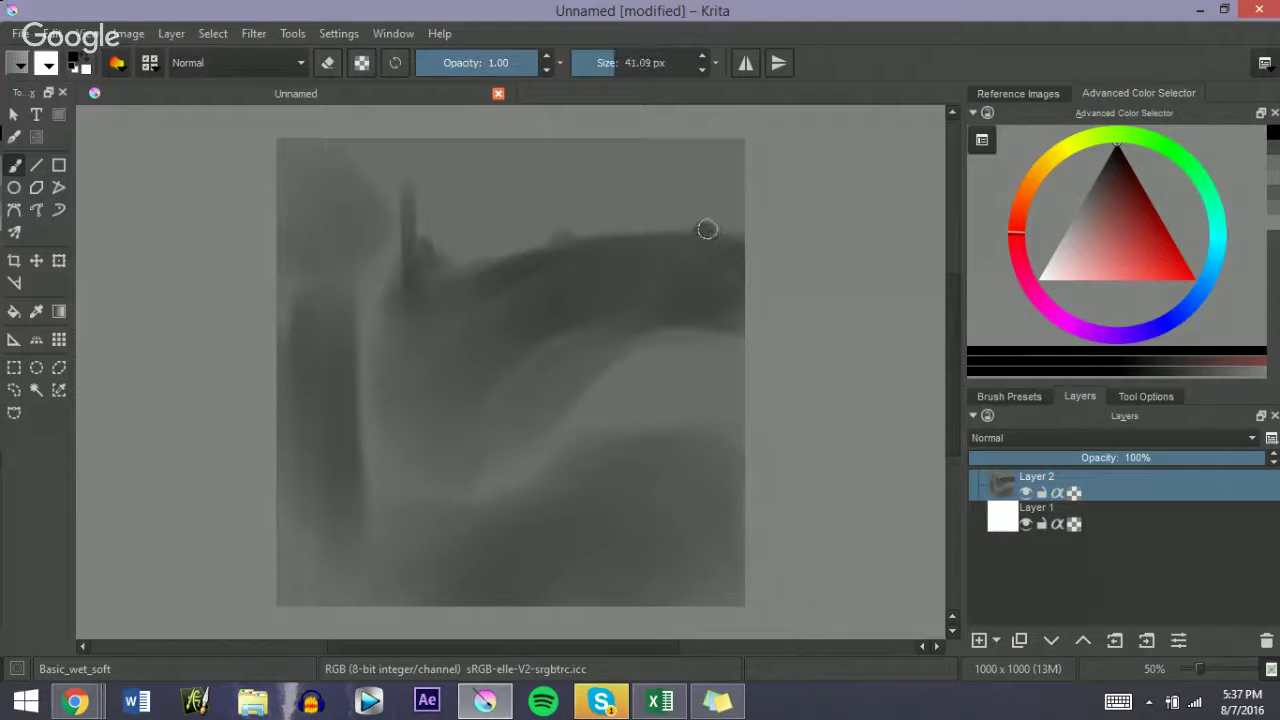
key("bracketleft")
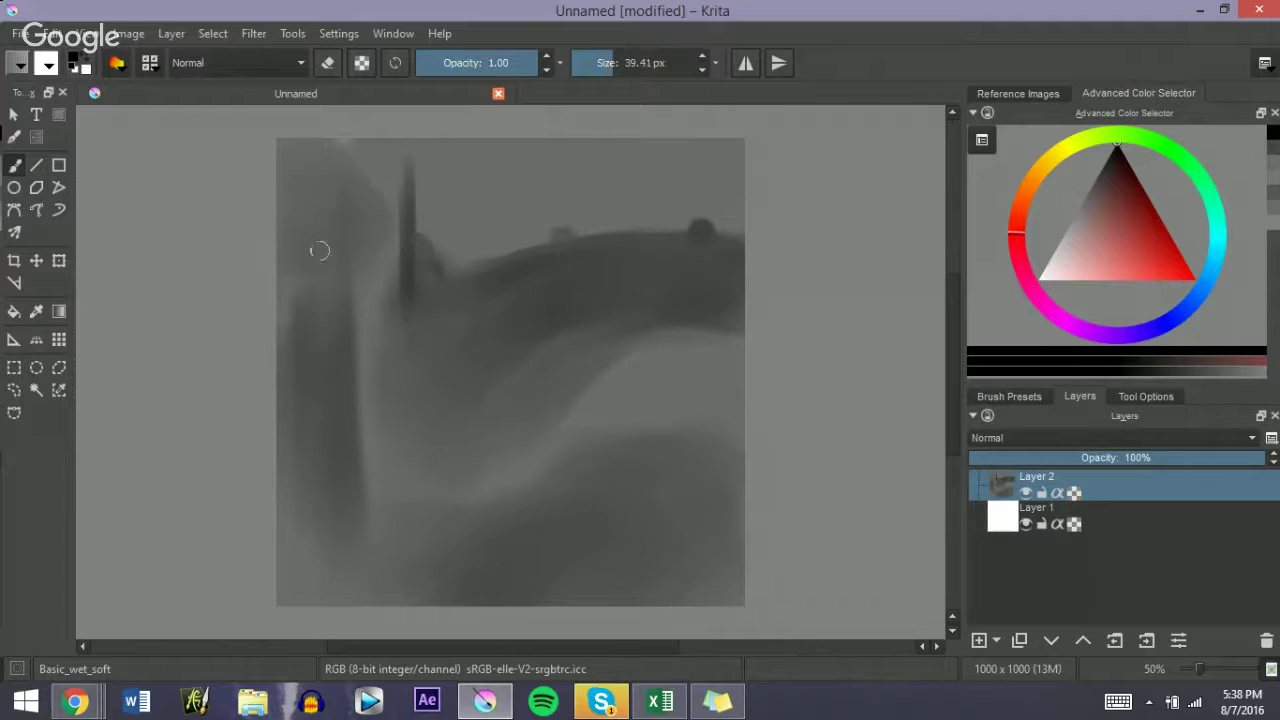
Step: Repaint the trunk at the canvas's left edge as a dark vertical column reaching the top, using a brush of about 104 px
left_click_drag(343, 154, 334, 520)
mouse_move(326, 386)
left_mouse_down()
mouse_move(335, 311)
mouse_move(322, 250)
mouse_move(302, 255)
mouse_move(365, 176)
left_mouse_up()
left_click_drag(328, 480, 328, 112)
mouse_move(321, 392)
left_mouse_down()
mouse_move(297, 287)
mouse_move(295, 170)
mouse_move(286, 481)
mouse_move(301, 209)
mouse_move(337, 337)
mouse_move(318, 440)
mouse_move(335, 150)
mouse_move(309, 297)
mouse_move(319, 142)
mouse_move(332, 449)
mouse_move(311, 497)
mouse_move(295, 292)
mouse_move(330, 505)
left_mouse_up()
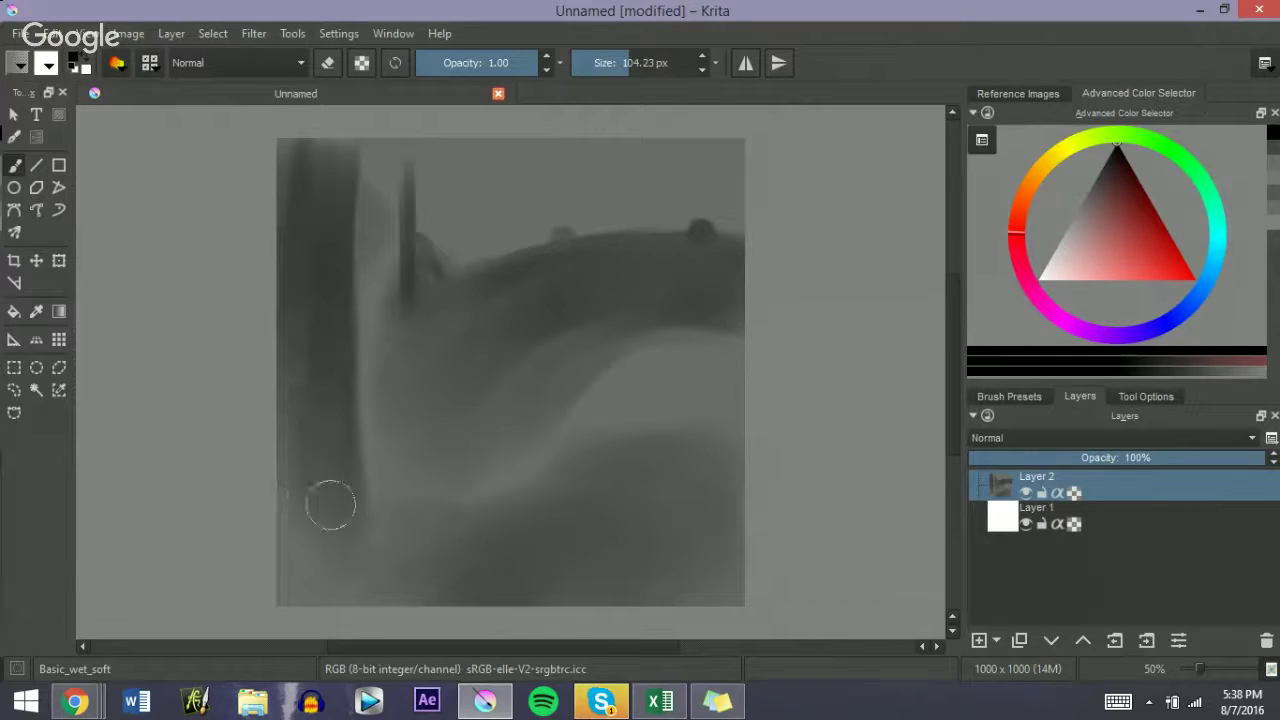
Step: Shrink the brush to about 56 px and paint soft vertical shading down the left side of the post
key("bracketleft")
key("bracketleft")
key("bracketleft")
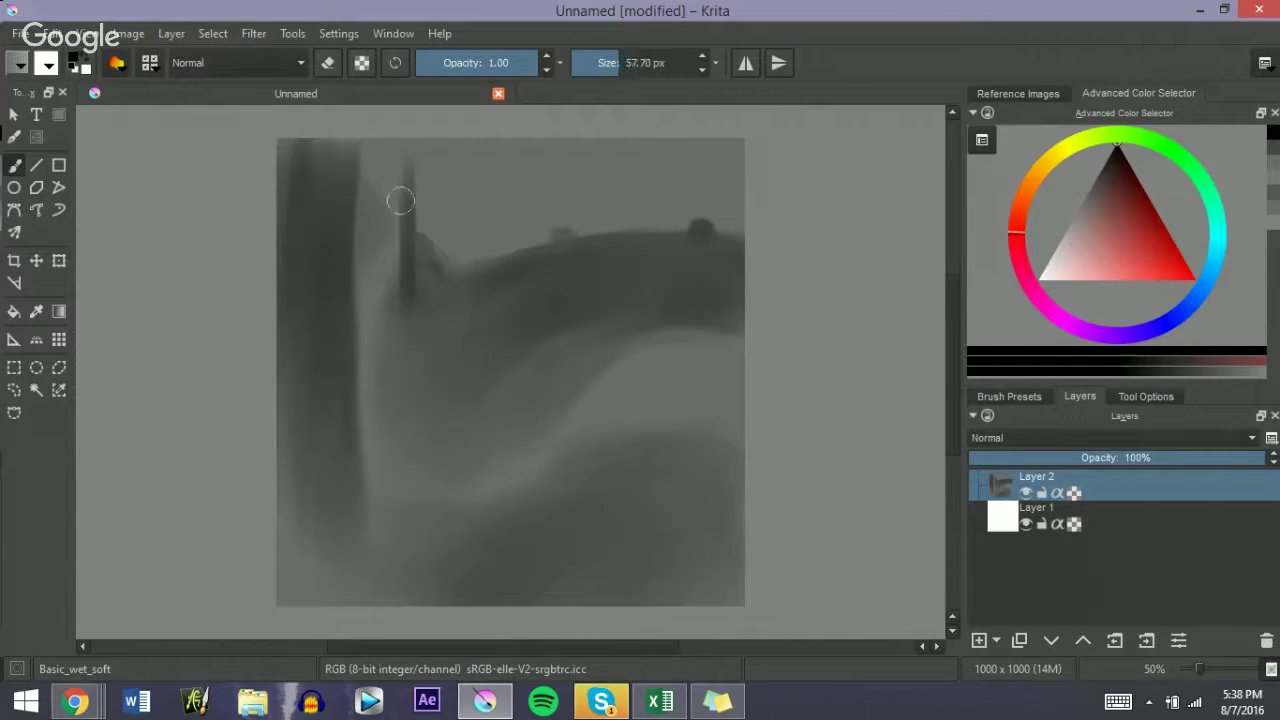
mouse_move(401, 200)
left_mouse_down()
mouse_move(389, 227)
mouse_move(396, 318)
left_mouse_up()
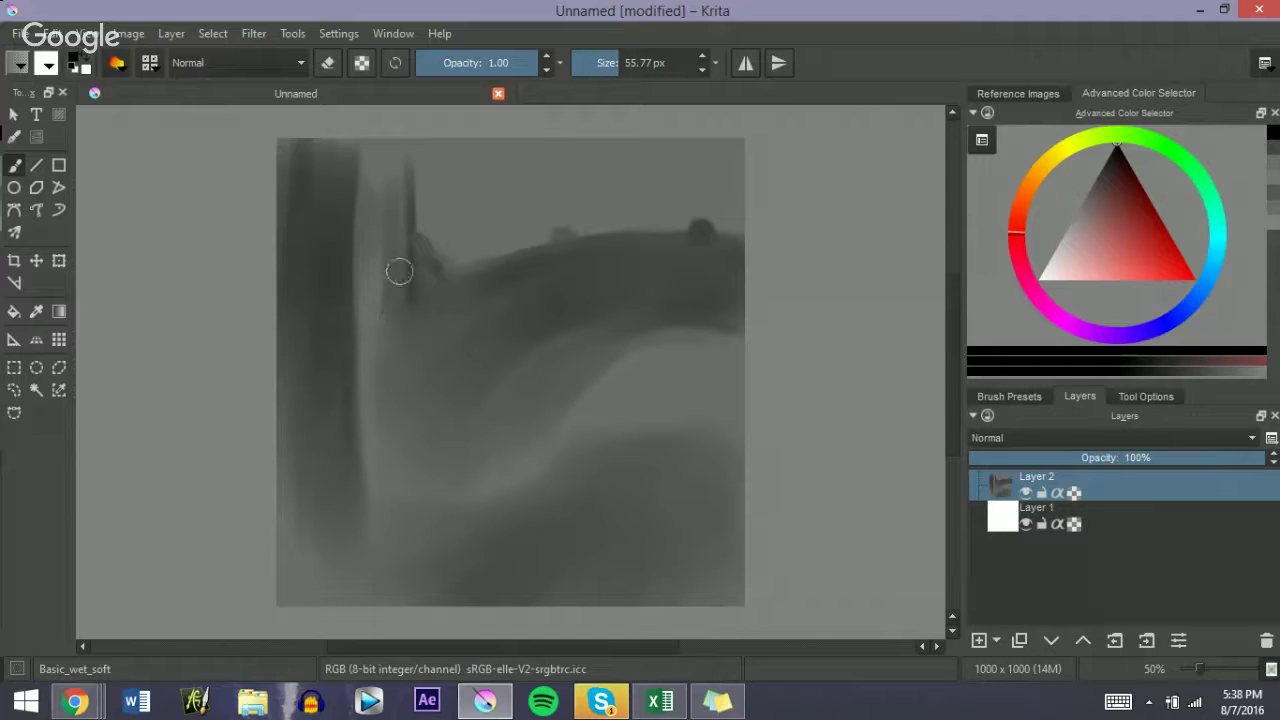
left_click_drag(627, 203, 636, 212)
left_click_drag(410, 227, 396, 227)
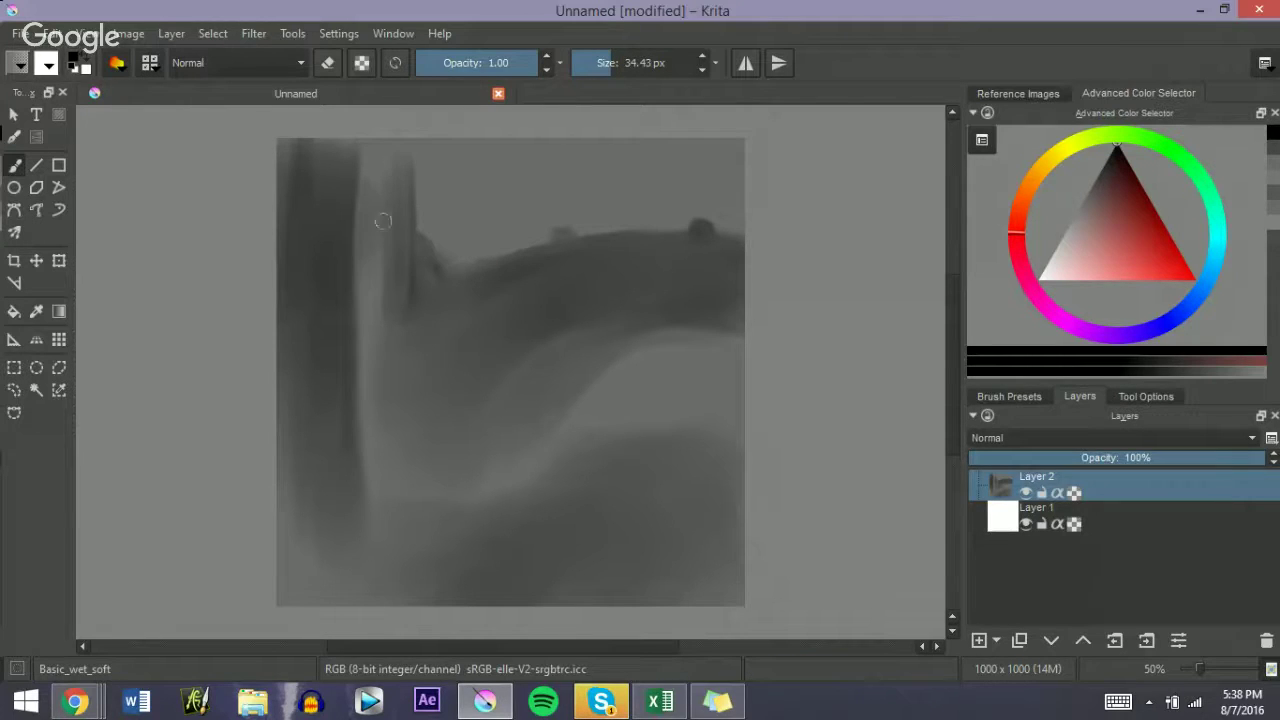
Step: Fill the gap between the trunk and the post with narrow vertical strokes, reducing the brush to about 21 px
left_click_drag(401, 161, 417, 174)
left_click_drag(395, 316, 387, 177)
mouse_move(390, 269)
left_mouse_down()
mouse_move(396, 149)
mouse_move(375, 424)
mouse_move(374, 315)
mouse_move(362, 407)
mouse_move(381, 457)
mouse_move(365, 217)
mouse_move(380, 283)
mouse_move(371, 195)
mouse_move(386, 148)
mouse_move(403, 408)
mouse_move(390, 197)
left_mouse_up()
mouse_move(482, 238)
left_mouse_down()
mouse_move(456, 238)
mouse_move(367, 153)
left_mouse_up()
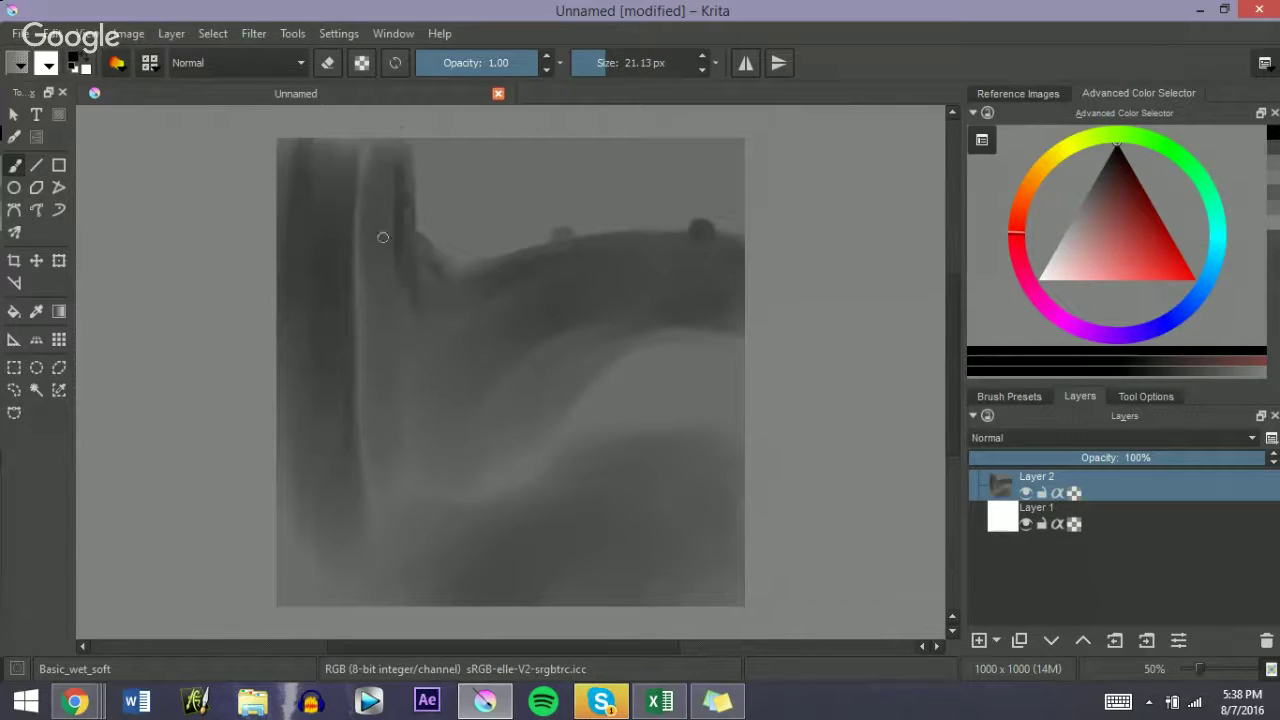
key("e")
mouse_move(361, 163)
left_mouse_down("shift")
mouse_move(364, 178)
mouse_move(381, 223)
mouse_move(376, 178)
mouse_move(378, 292)
mouse_move(375, 168)
mouse_move(376, 270)
left_mouse_up("shift")
key("ctrl+z")
key("ctrl+z")
key("ctrl+z")
key("ctrl+z")
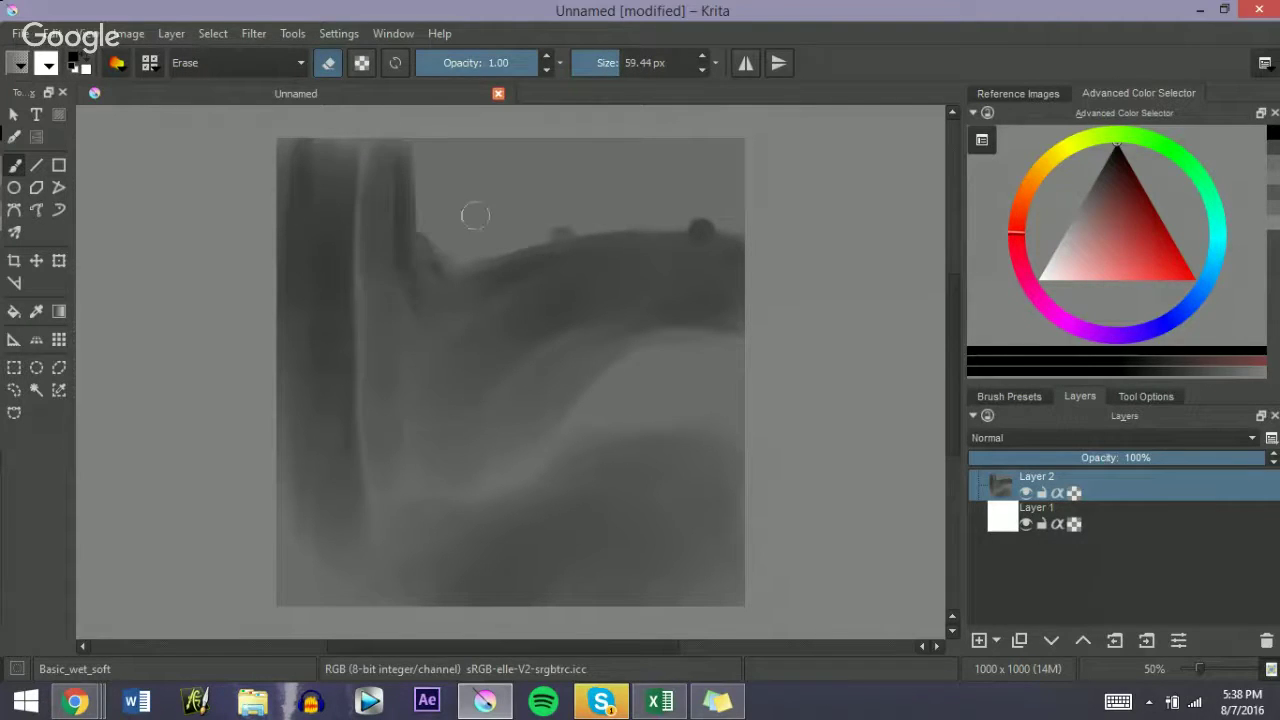
key("e")
Step: Sample the grey background colour and paint over the shading between the trunk and the post
left_click(470, 215, "ctrl")
mouse_move(401, 201)
left_mouse_down()
mouse_move(375, 180)
mouse_move(370, 201)
mouse_move(372, 177)
mouse_move(376, 262)
mouse_move(371, 130)
left_mouse_up()
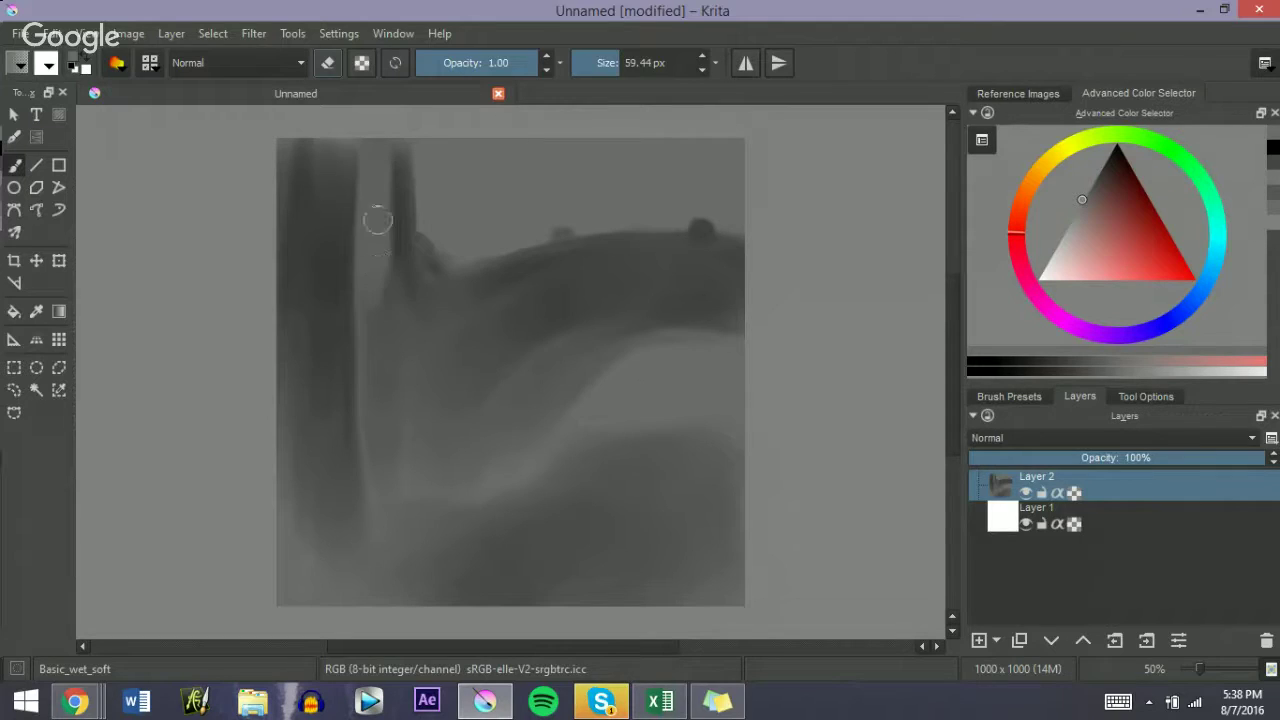
left_click_drag(377, 220, 372, 148)
mouse_move(383, 218)
left_mouse_down()
mouse_move(372, 160)
mouse_move(385, 222)
left_mouse_up()
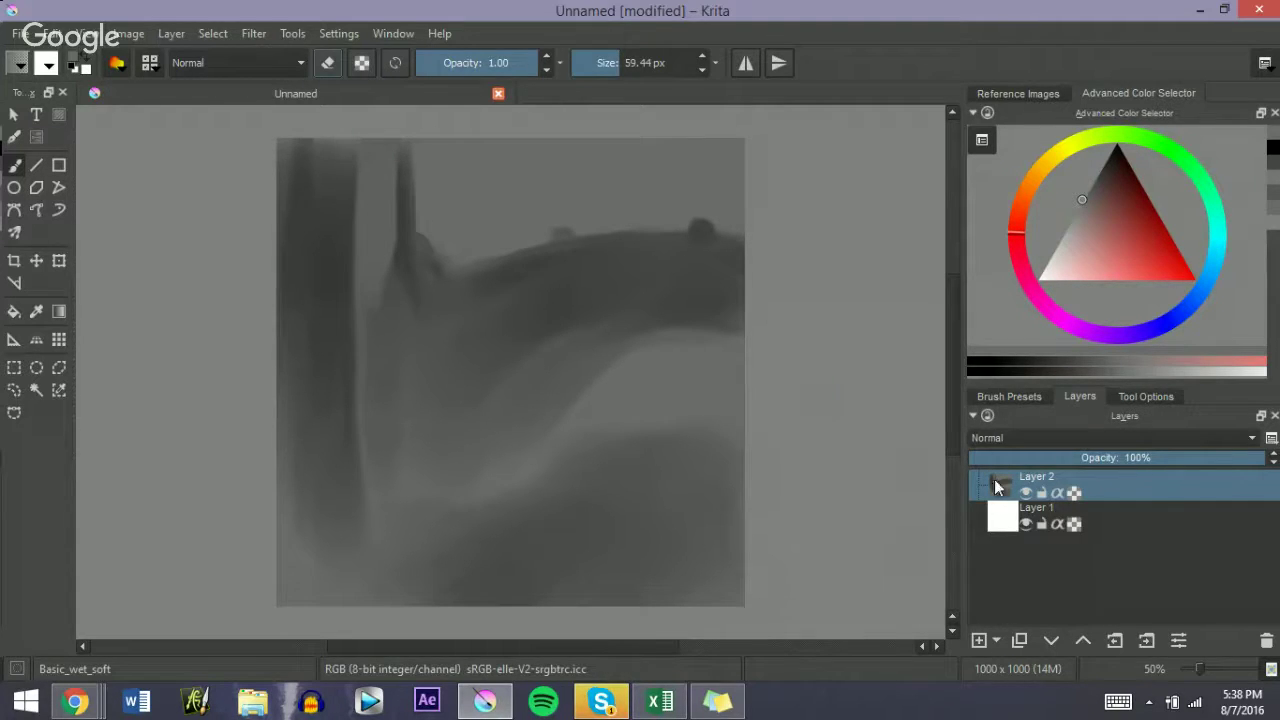
Step: Reset the paint colour to black, shrink the brush to about 15 px and darken the post and the arch's upper edge
key("d")
left_click_drag(449, 312, 400, 310, "shift")
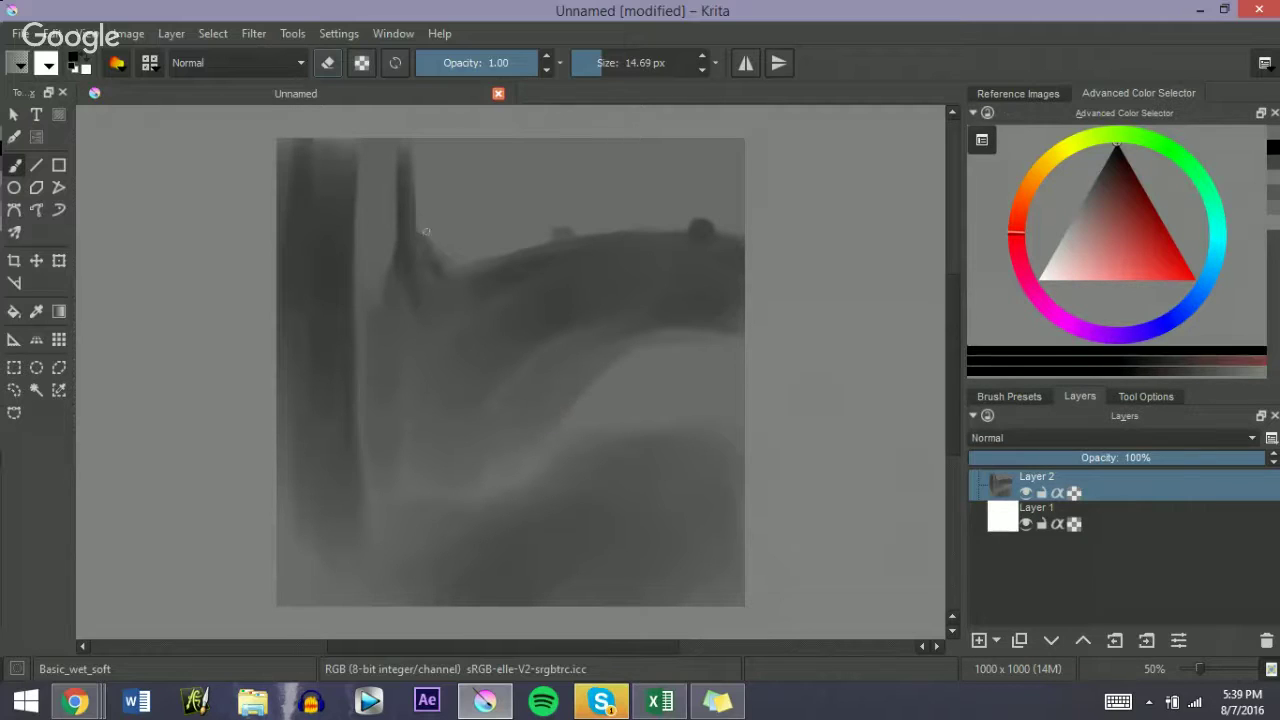
left_click_drag(404, 157, 401, 141)
mouse_move(404, 247)
left_mouse_down()
mouse_move(399, 177)
mouse_move(406, 246)
left_mouse_up()
left_click_drag(409, 141, 414, 308)
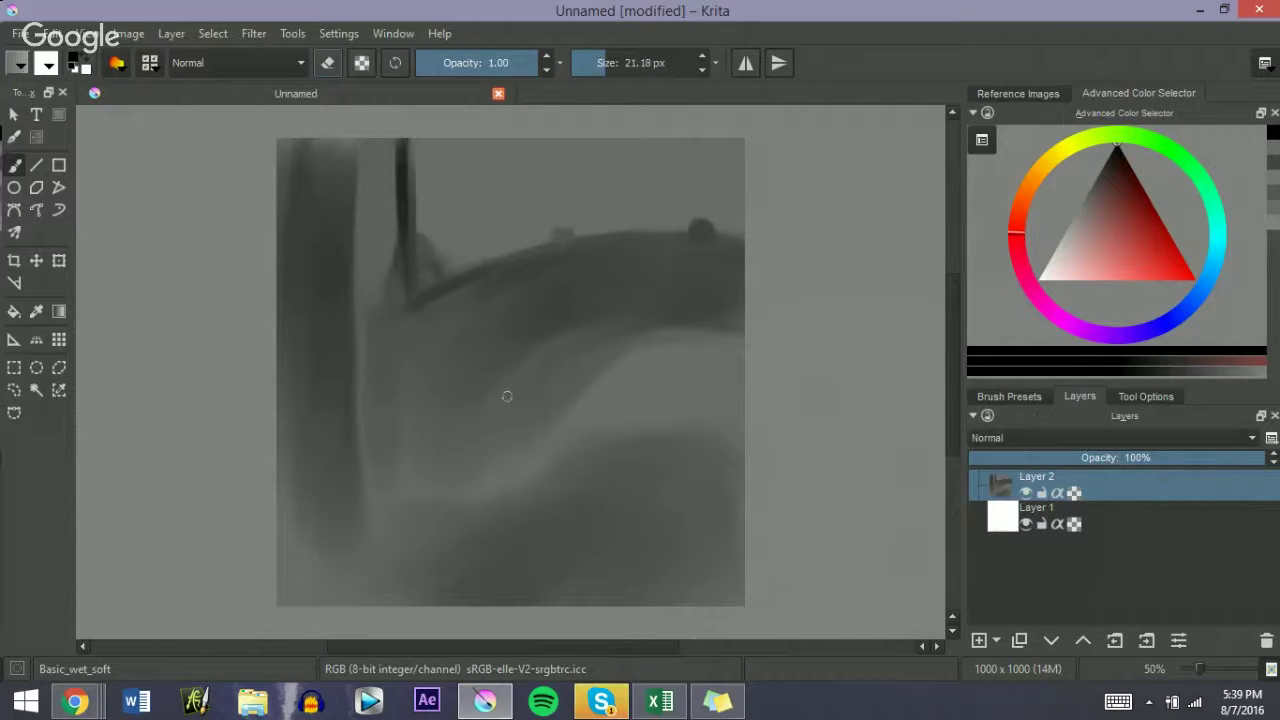
Step: Draw a dark curved line along the arch's inner edge to the canvas's right side with a brush of about 29 px
left_click_drag(507, 396, 512, 396)
left_click_drag(479, 454, 603, 323)
mouse_move(469, 448)
left_mouse_down()
mouse_move(545, 362)
mouse_move(650, 332)
left_mouse_up()
left_click_drag(542, 357, 738, 334)
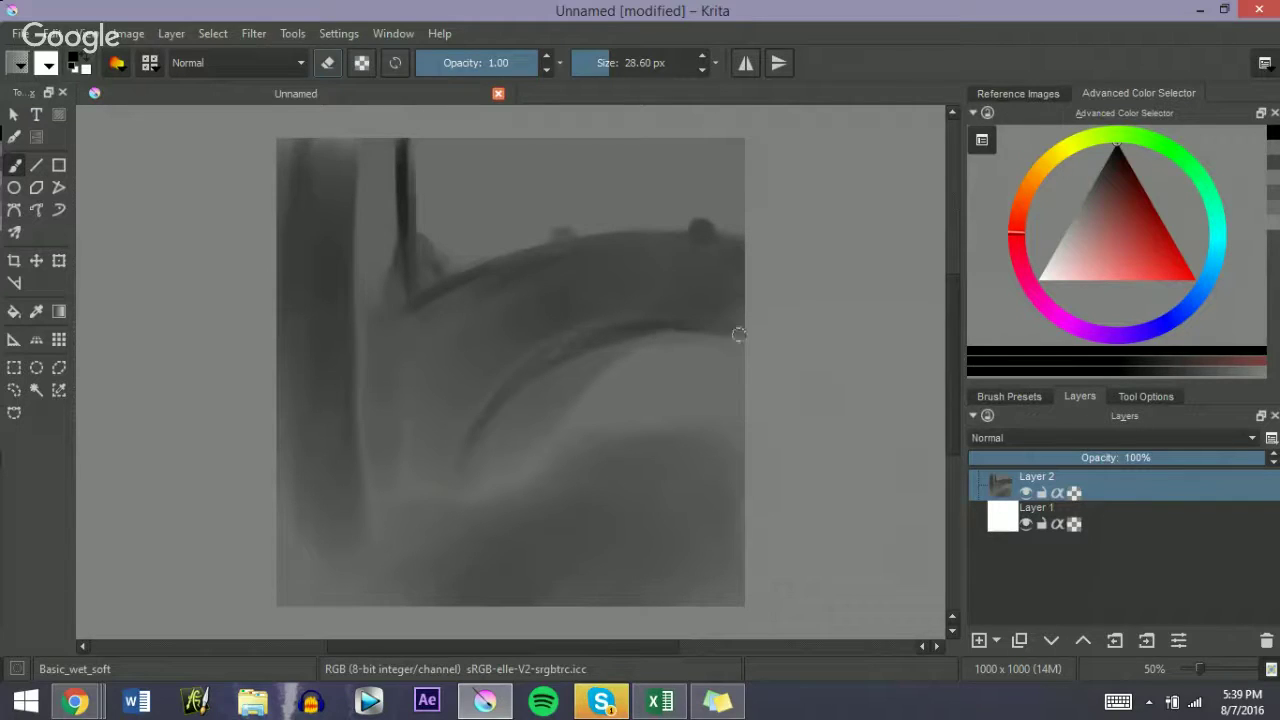
left_click_drag(531, 369, 687, 333)
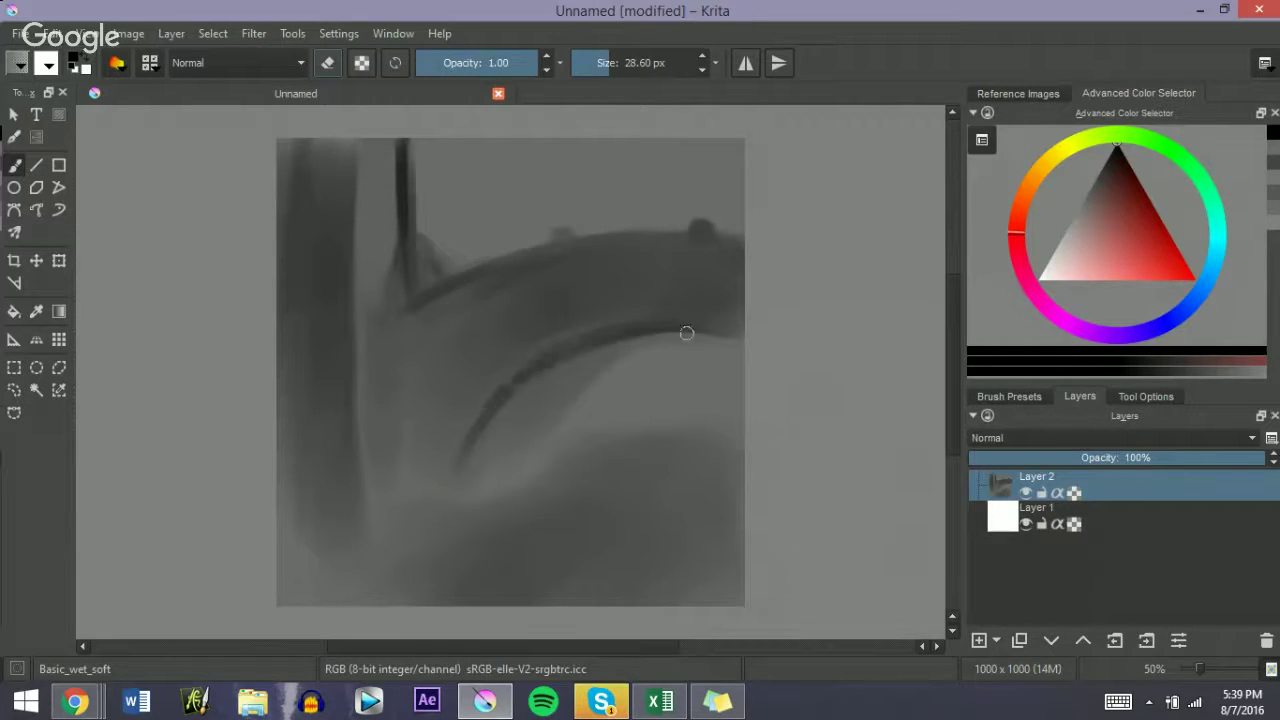
Step: Thicken the arch's inner curve with a brush of about 43 px and extend it down to its lower-left end
left_click_drag(523, 373, 542, 373)
mouse_move(455, 456)
left_mouse_down()
mouse_move(526, 365)
mouse_move(672, 322)
left_mouse_up()
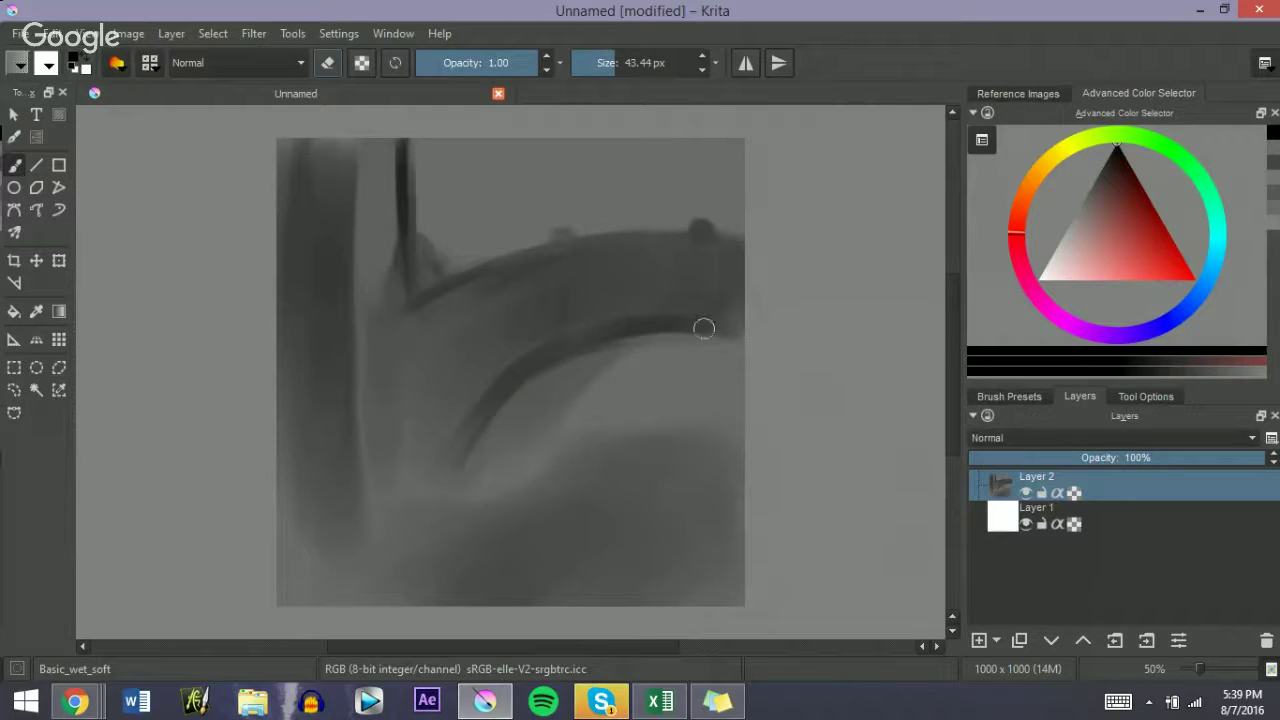
mouse_move(558, 345)
left_mouse_down()
mouse_move(440, 490)
mouse_move(403, 508)
mouse_move(438, 502)
left_mouse_up()
Step: Shrink the brush to about 21 px and draw a second thin curve beneath the arch's inner line, rising from the mound
key("bracketleft")
key("bracketleft")
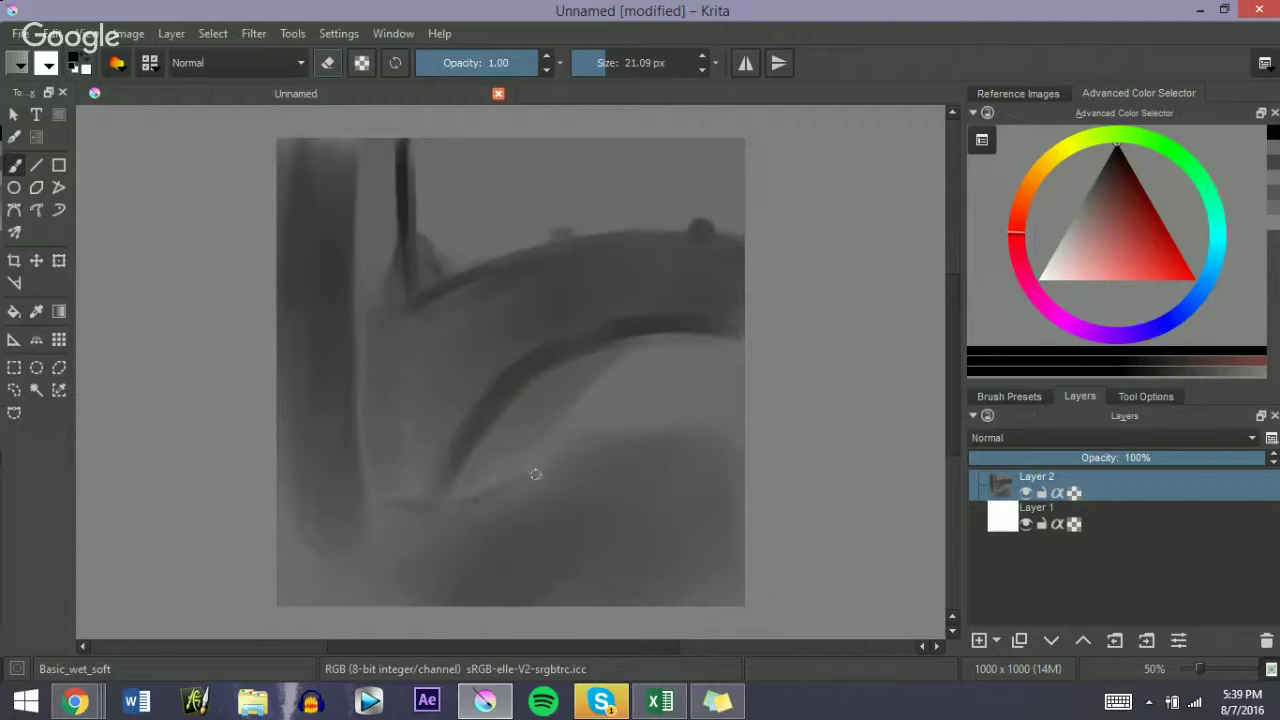
left_click_drag(532, 472, 630, 343)
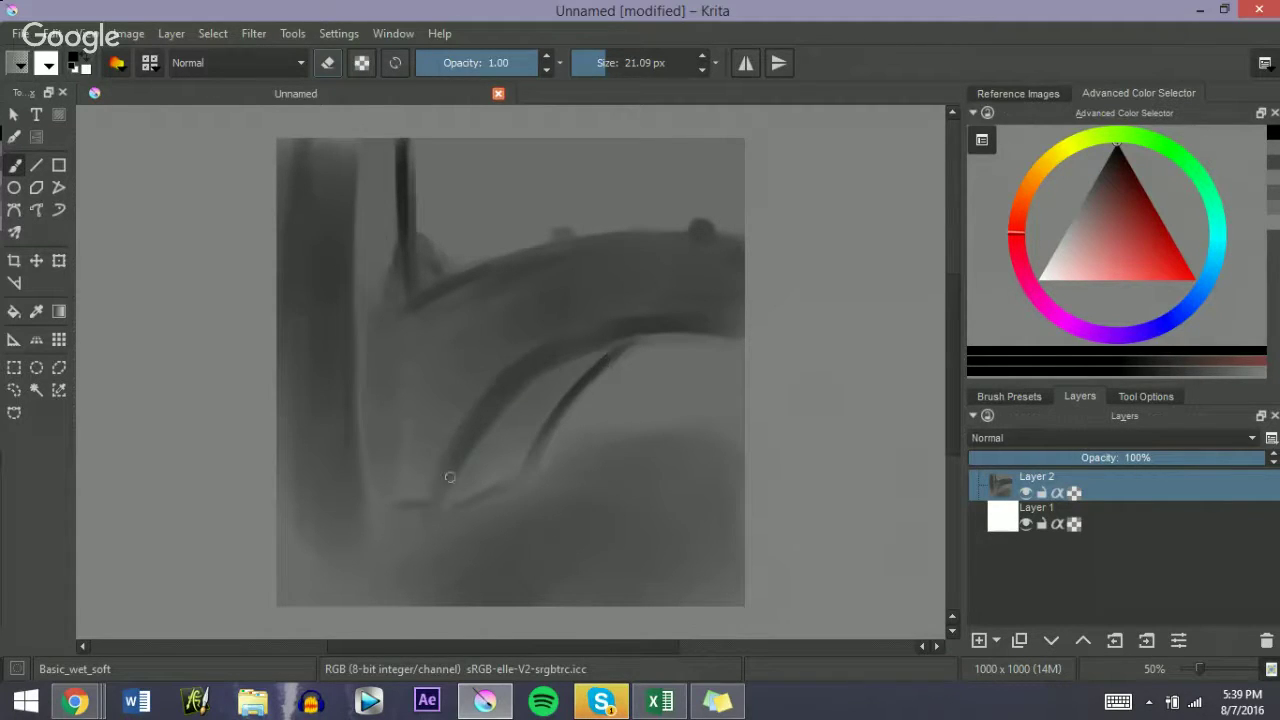
Step: Darken the arch's inner curve, then its upper edge out to the canvas's right side with a brush of about 36 px
left_click_drag(526, 370, 603, 331)
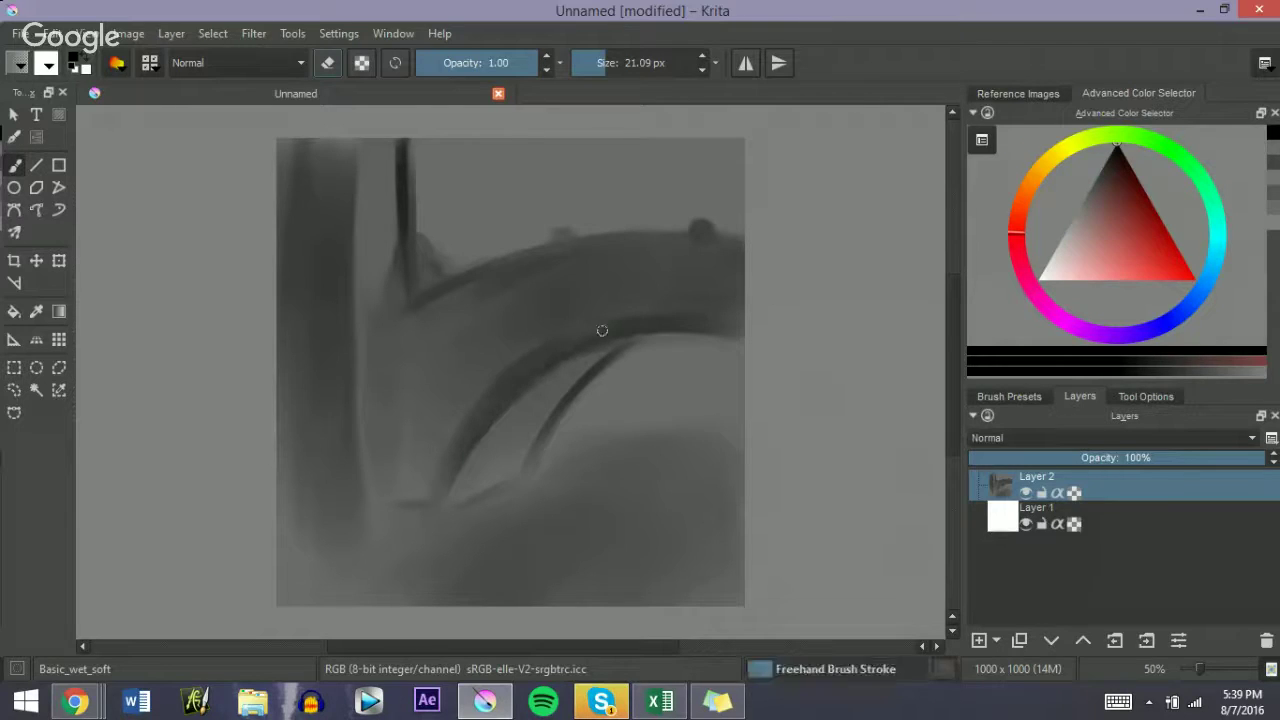
left_click_drag(376, 329, 388, 325, "shift")
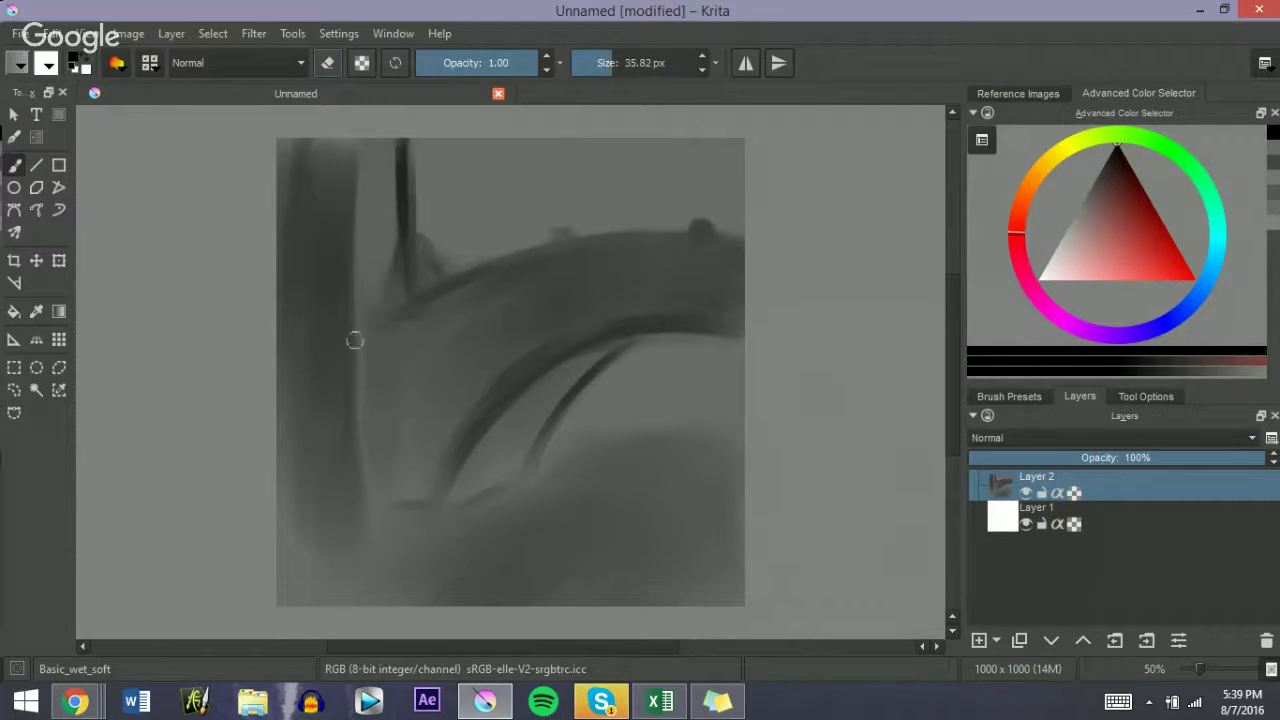
left_click_drag(474, 270, 527, 253)
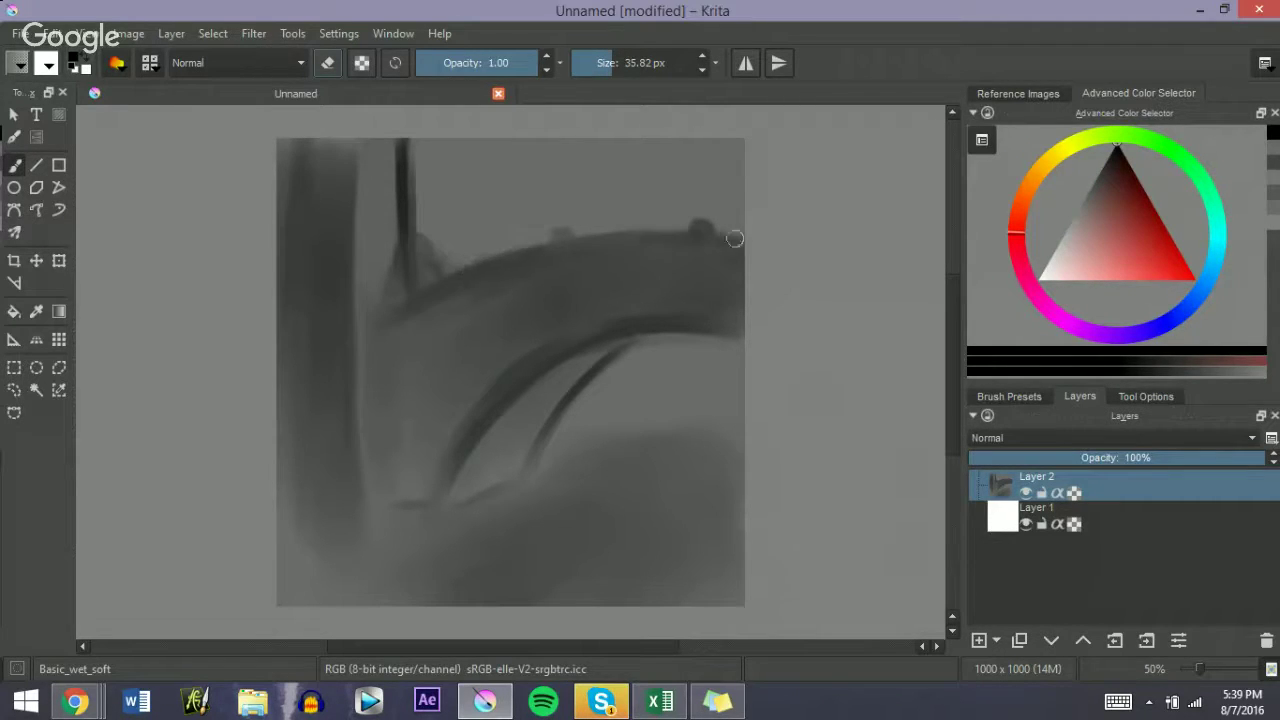
left_click_drag(735, 238, 650, 230)
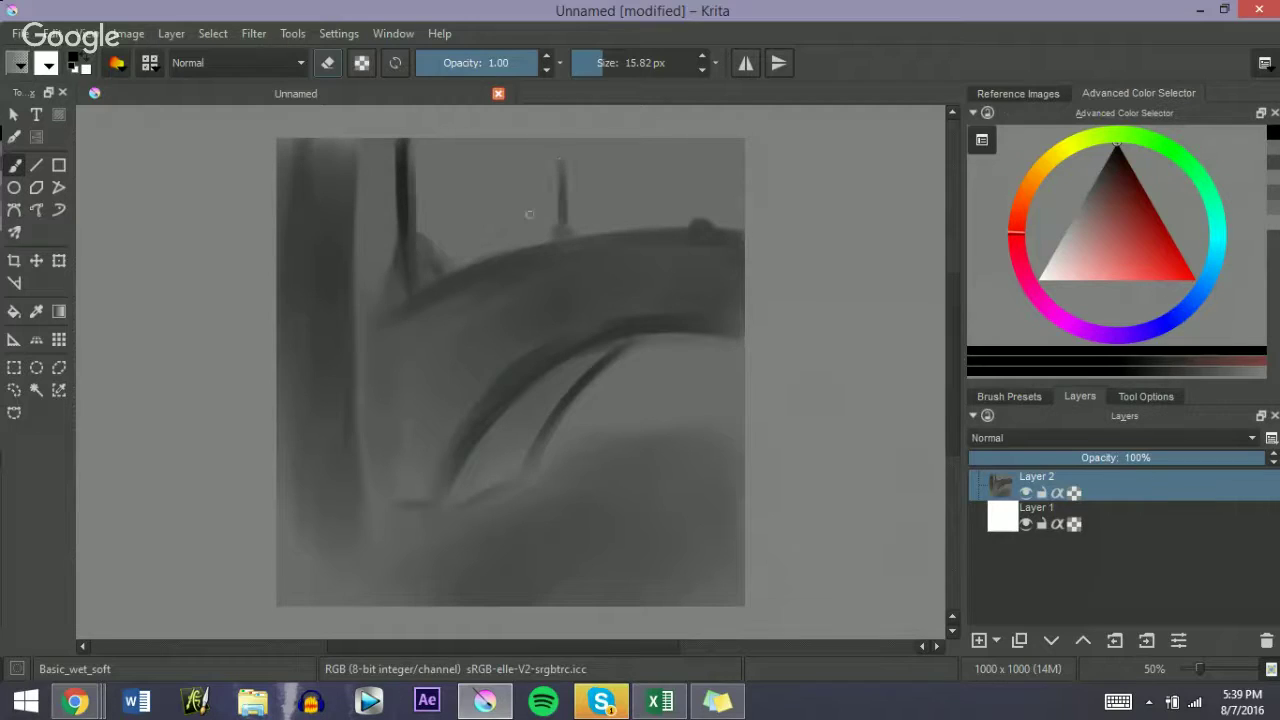
Step: Sample the background grey and repaint around the upper part of the left post with a brush of about 43 px
left_click(427, 190, "ctrl")
left_click_drag(410, 177, 428, 177)
mouse_move(403, 148)
left_mouse_down()
mouse_move(401, 208)
mouse_move(402, 152)
mouse_move(392, 200)
mouse_move(390, 151)
mouse_move(377, 158)
mouse_move(390, 209)
mouse_move(382, 149)
mouse_move(396, 228)
mouse_move(390, 147)
mouse_move(377, 219)
mouse_move(376, 147)
mouse_move(377, 237)
mouse_move(368, 131)
left_mouse_up()
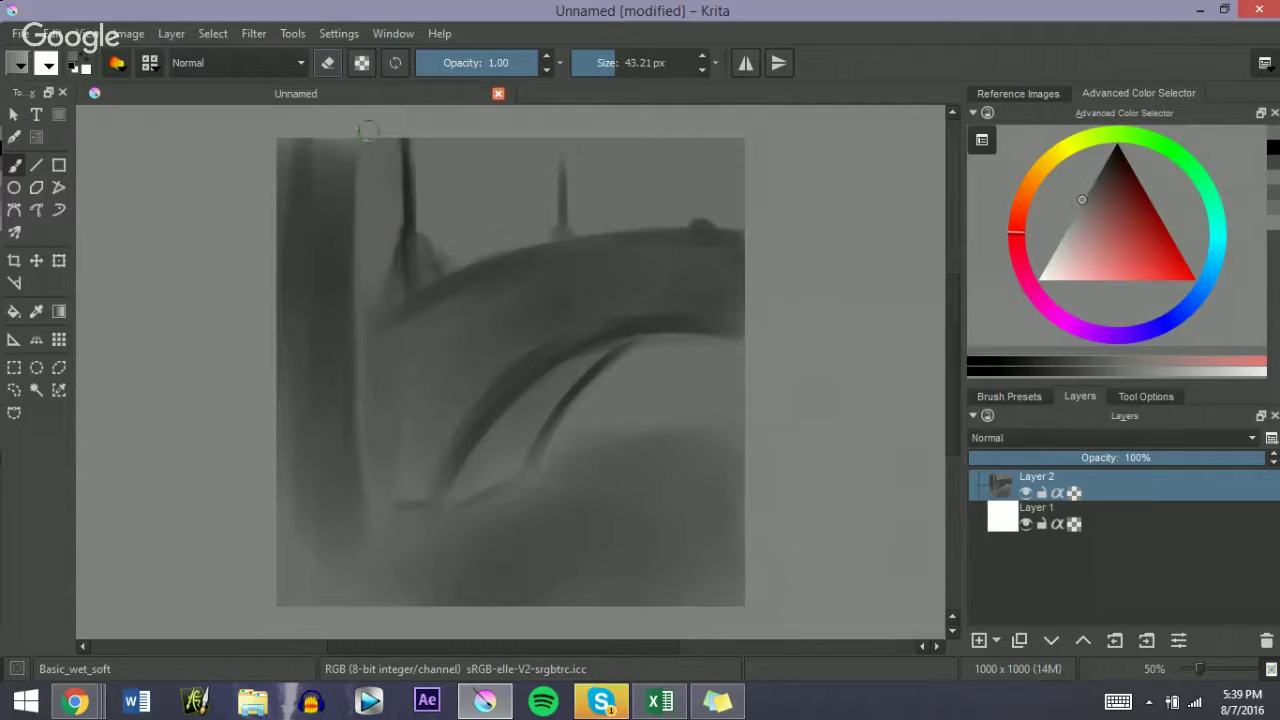
mouse_move(371, 233)
left_mouse_down()
mouse_move(366, 122)
mouse_move(377, 239)
mouse_move(365, 153)
mouse_move(374, 226)
mouse_move(382, 178)
mouse_move(408, 212)
mouse_move(391, 184)
left_mouse_up()
Step: Return to black, shrink the brush to about 14 px and darken the left post where it meets its rounded base
left_click(406, 212, "ctrl")
key("bracketleft")
key("bracketleft")
key("bracketleft")
key("bracketleft")
key("bracketleft")
key("bracketleft")
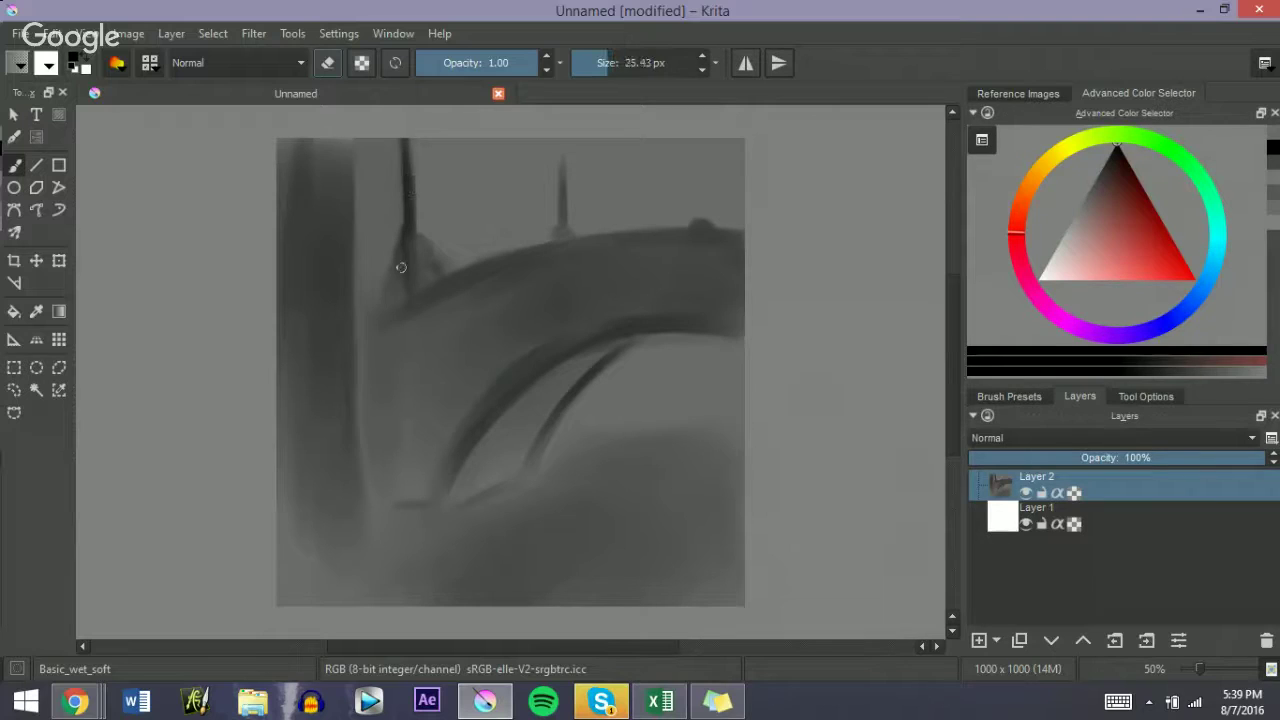
left_click_drag(405, 239, 417, 236)
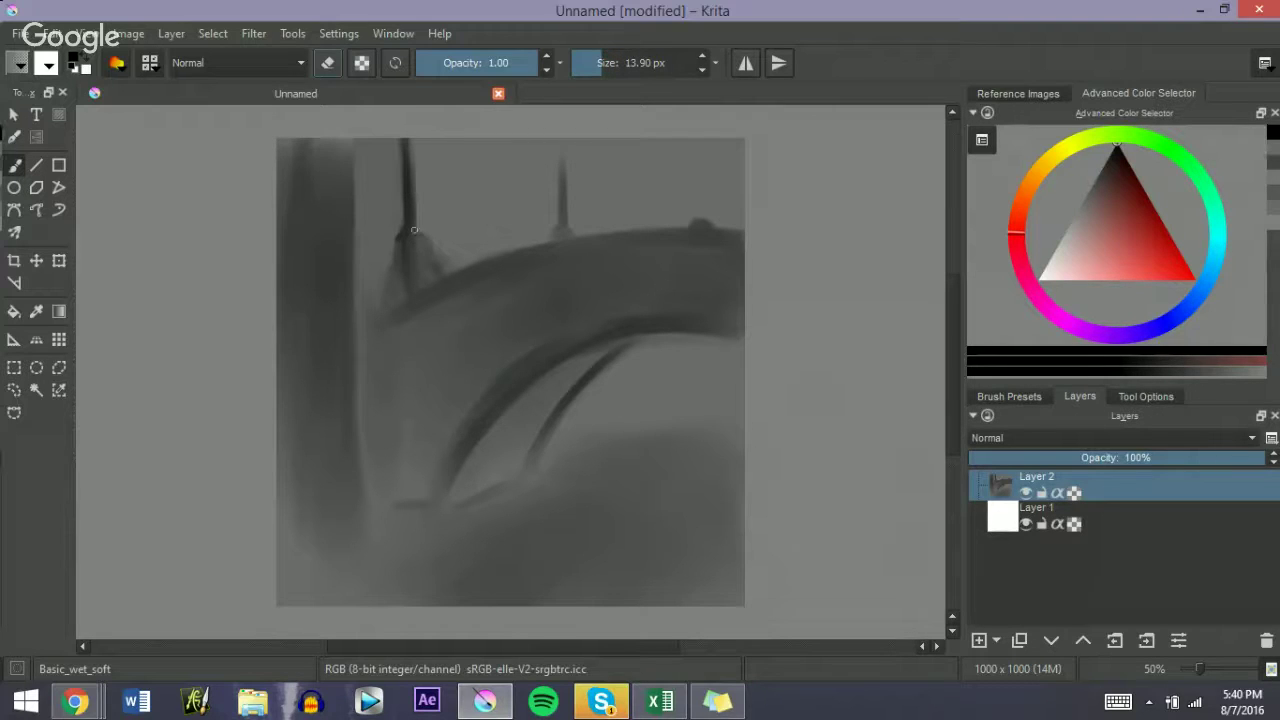
Step: Enlarge the brush to about 27 px, paint a dark block beneath the left post's base and darken the arch's upper edge
key("bracketright")
key("bracketright")
key("bracketright")
key("bracketright")
left_click_drag(376, 285, 378, 298)
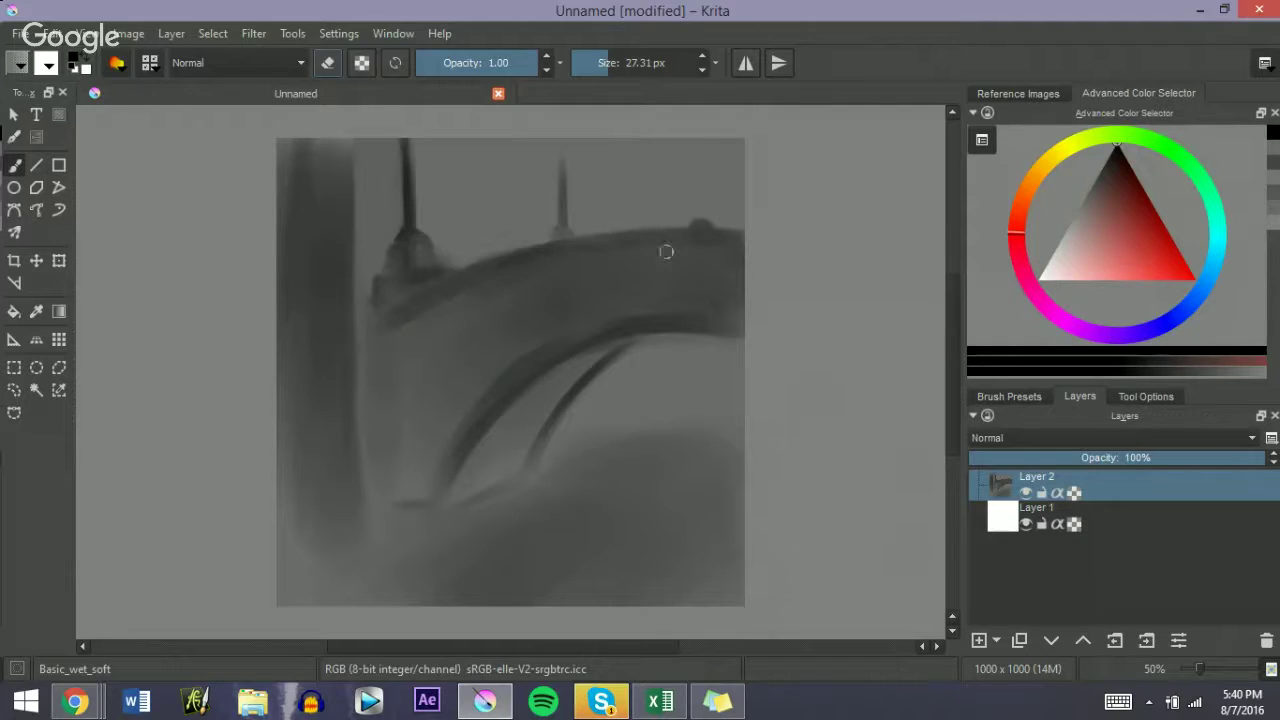
mouse_move(472, 267)
left_mouse_down()
mouse_move(610, 229)
mouse_move(549, 245)
mouse_move(646, 223)
mouse_move(532, 250)
mouse_move(736, 230)
mouse_move(595, 211)
left_mouse_up()
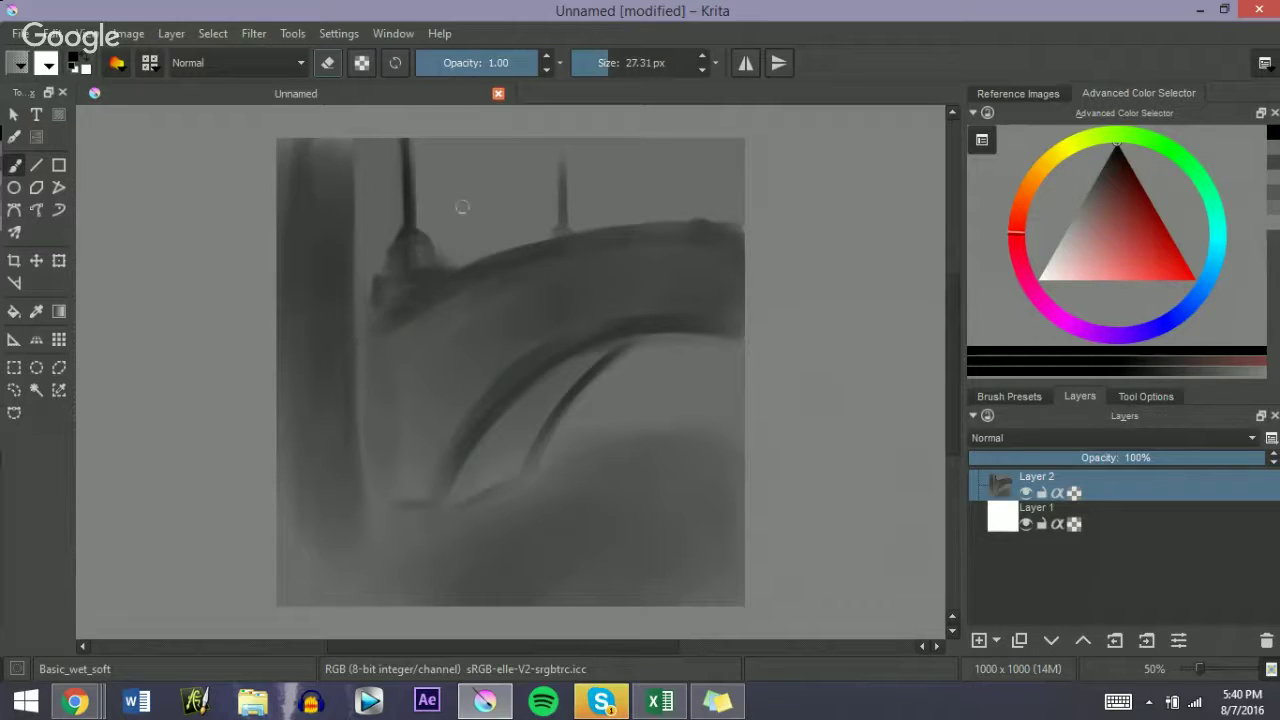
Step: Shrink the brush to about 18 px and extend the thin second post up to the canvas's top edge
key("bracketleft")
mouse_move(562, 155)
left_mouse_down()
mouse_move(557, 218)
mouse_move(562, 160)
mouse_move(558, 205)
mouse_move(559, 156)
mouse_move(532, 142)
mouse_move(563, 207)
left_mouse_up()
key("ctrl+z")
mouse_move(559, 140)
left_mouse_down()
mouse_move(563, 212)
mouse_move(561, 140)
left_mouse_up()
Step: Darken the left post, then sample the background grey and clean up its left side with a brush of about 34 px
left_click_drag(403, 183, 398, 155)
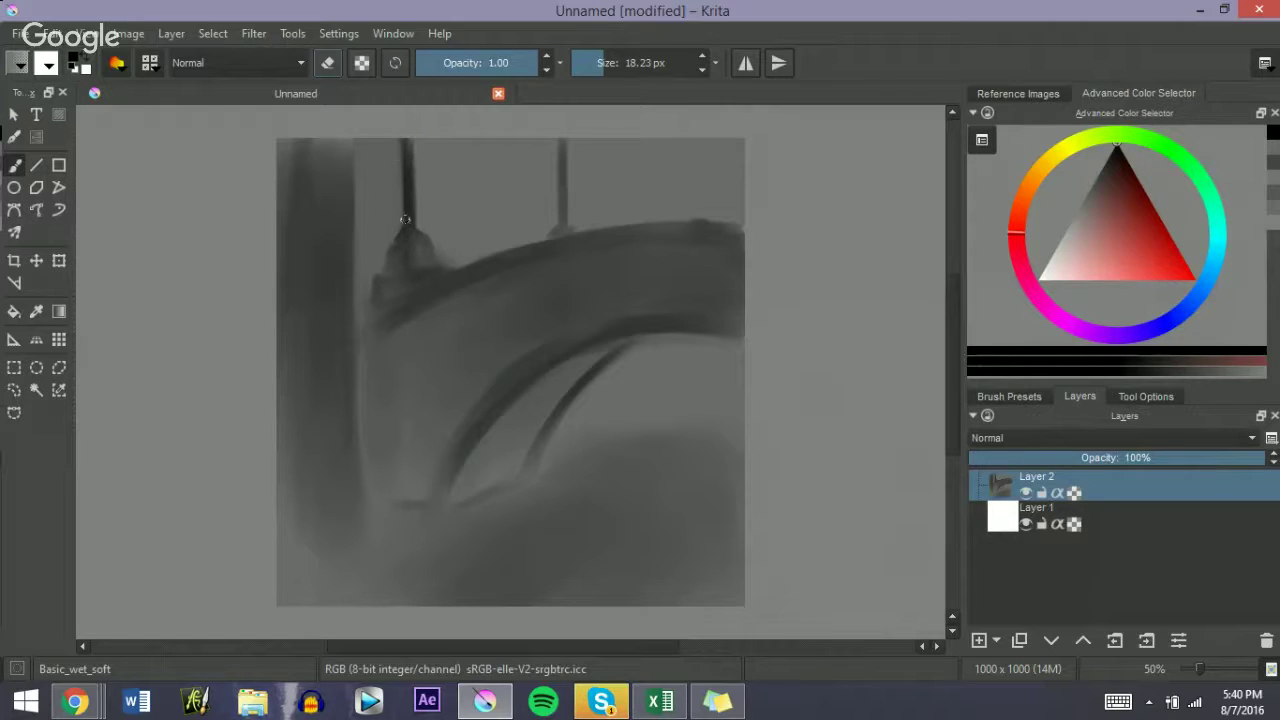
left_click_drag(405, 219, 407, 164)
left_click(476, 212, "ctrl")
mouse_move(373, 202)
left_mouse_down()
mouse_move(387, 198)
mouse_move(386, 140)
left_mouse_up()
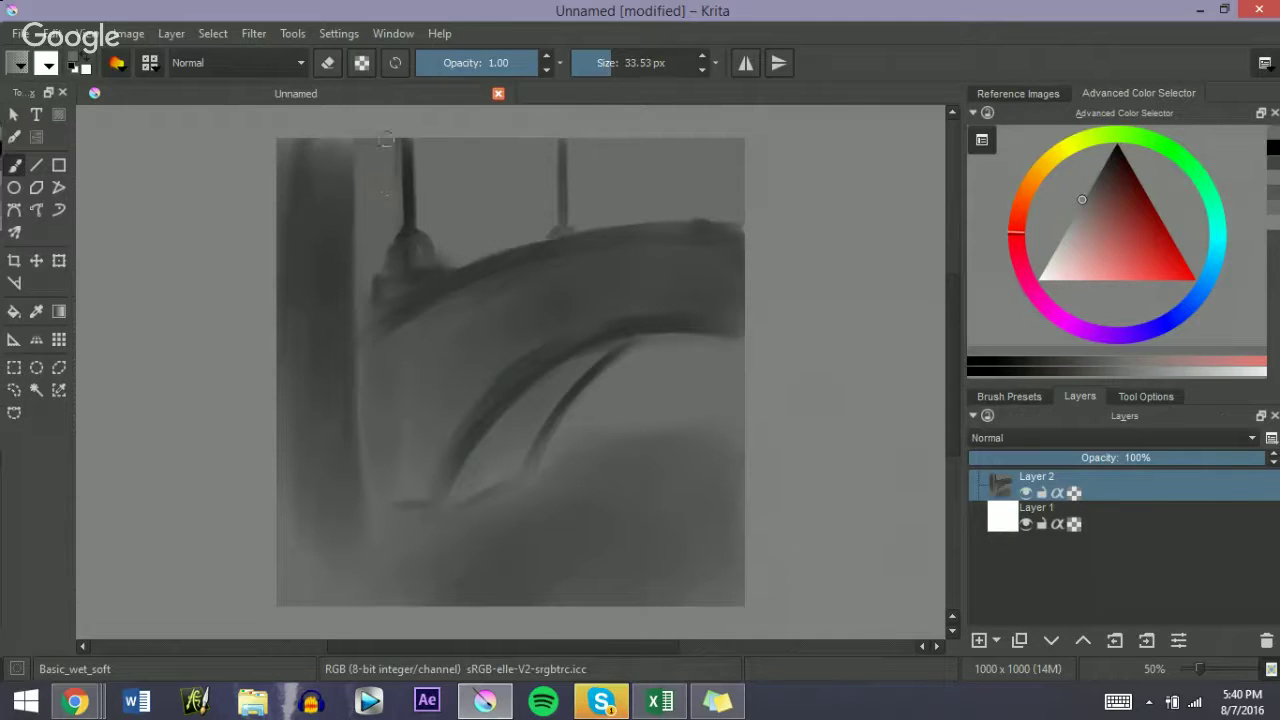
Step: Erase a thin diagonal highlight running from the arch's foot to the canvas's lower-left corner
key("e")
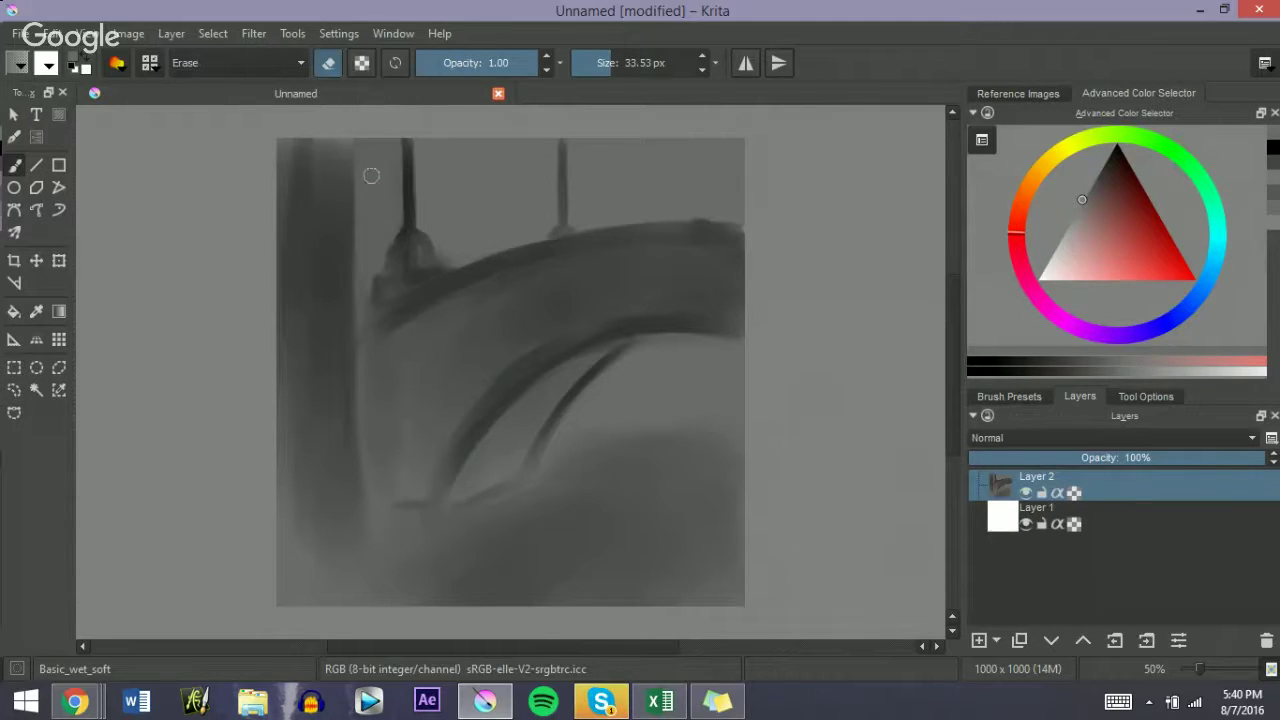
key("bracketleft")
key("bracketleft")
mouse_move(309, 605)
left_mouse_down()
mouse_move(423, 527)
mouse_move(322, 608)
left_mouse_up()
key("ctrl+z")
left_click_drag(400, 546, 312, 622)
Step: Reset the paint colour to black and paint a dark diagonal beside the lower-left highlight with a brush of about 40 to 28 px
key("d")
left_click_drag(406, 542, 330, 606)
left_click_drag(446, 526, 349, 600)
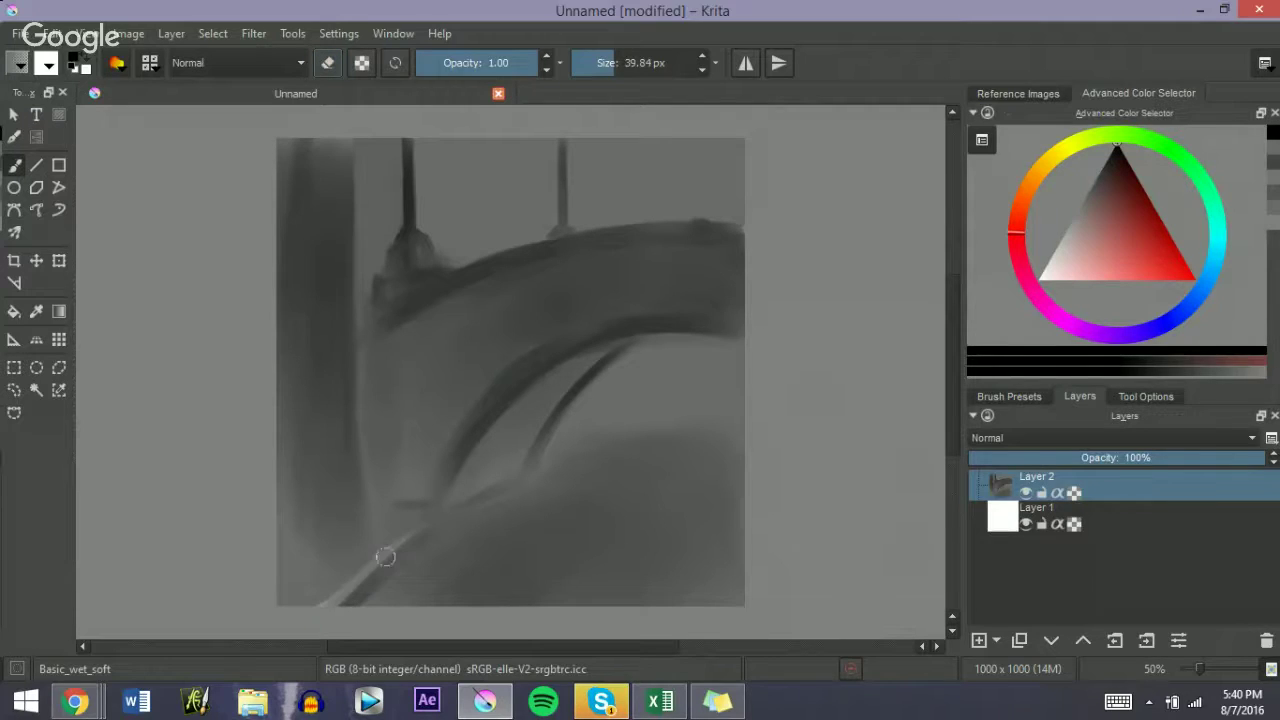
left_click_drag(407, 544, 330, 606)
left_click_drag(449, 513, 310, 601)
key("bracketleft")
key("bracketleft")
key("bracketleft")
key("bracketleft")
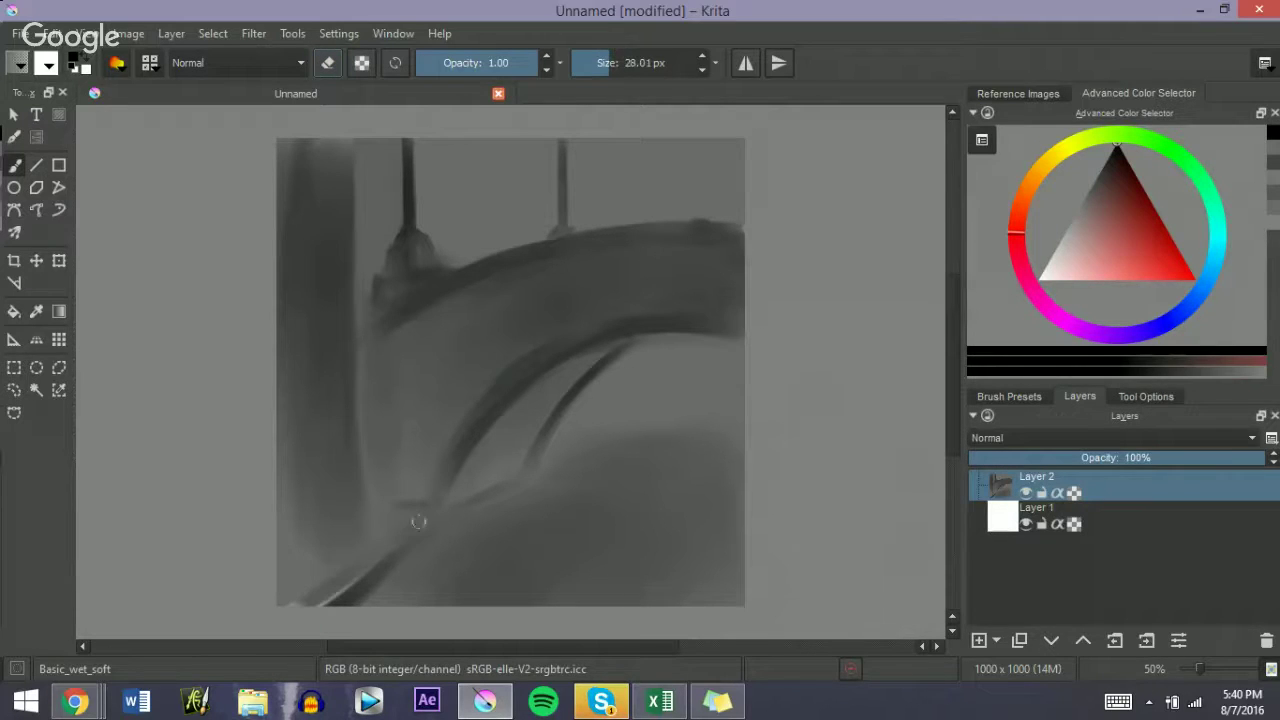
Step: Enlarge the brush to about 69 px and thicken the arch's dark upper band down to the trunk
key("bracketright")
key("bracketright")
key("bracketright")
key("bracketright")
mouse_move(468, 291)
left_mouse_down()
mouse_move(393, 338)
mouse_move(606, 249)
mouse_move(396, 327)
mouse_move(666, 240)
mouse_move(510, 281)
mouse_move(724, 243)
mouse_move(595, 245)
mouse_move(750, 239)
mouse_move(567, 240)
mouse_move(374, 271)
mouse_move(374, 315)
mouse_move(450, 294)
mouse_move(356, 367)
mouse_move(444, 295)
mouse_move(361, 340)
left_mouse_up()
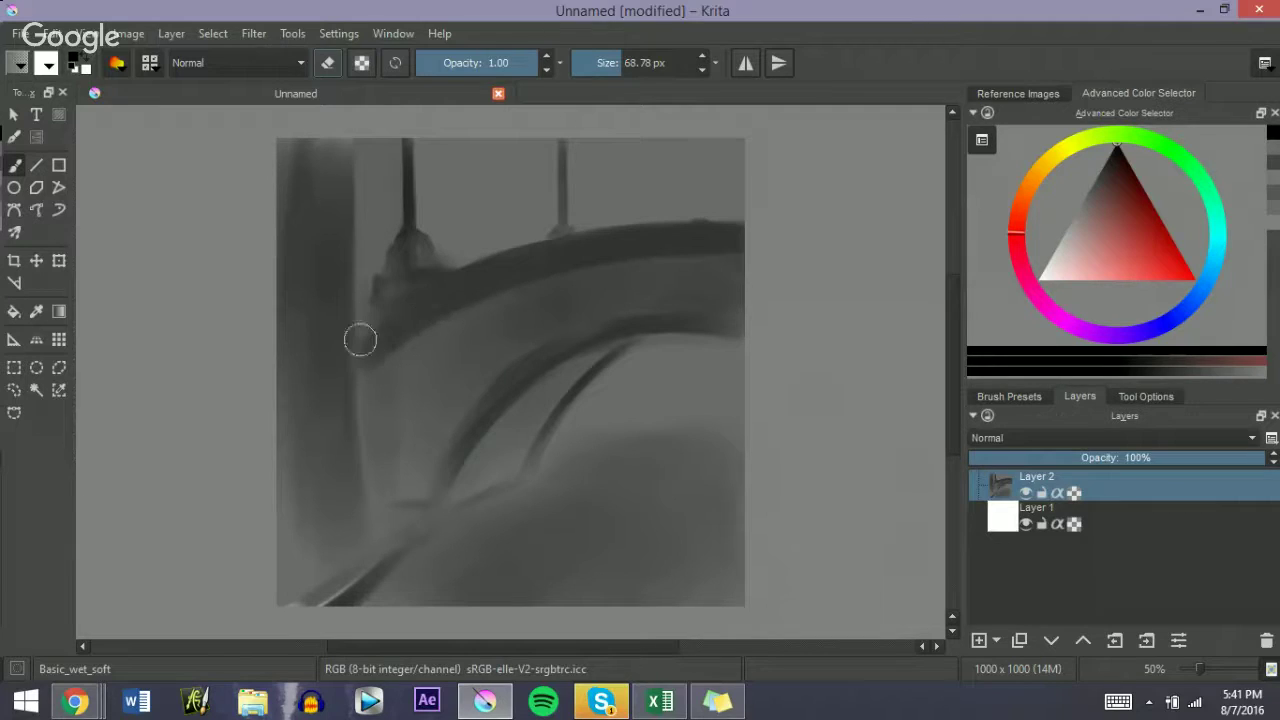
Step: Darken the whole vertical trunk evenly, enlarging the brush from about 69 to 124 px
mouse_move(338, 133)
left_mouse_down()
mouse_move(327, 295)
mouse_move(317, 219)
mouse_move(331, 268)
mouse_move(337, 112)
mouse_move(342, 349)
left_mouse_up()
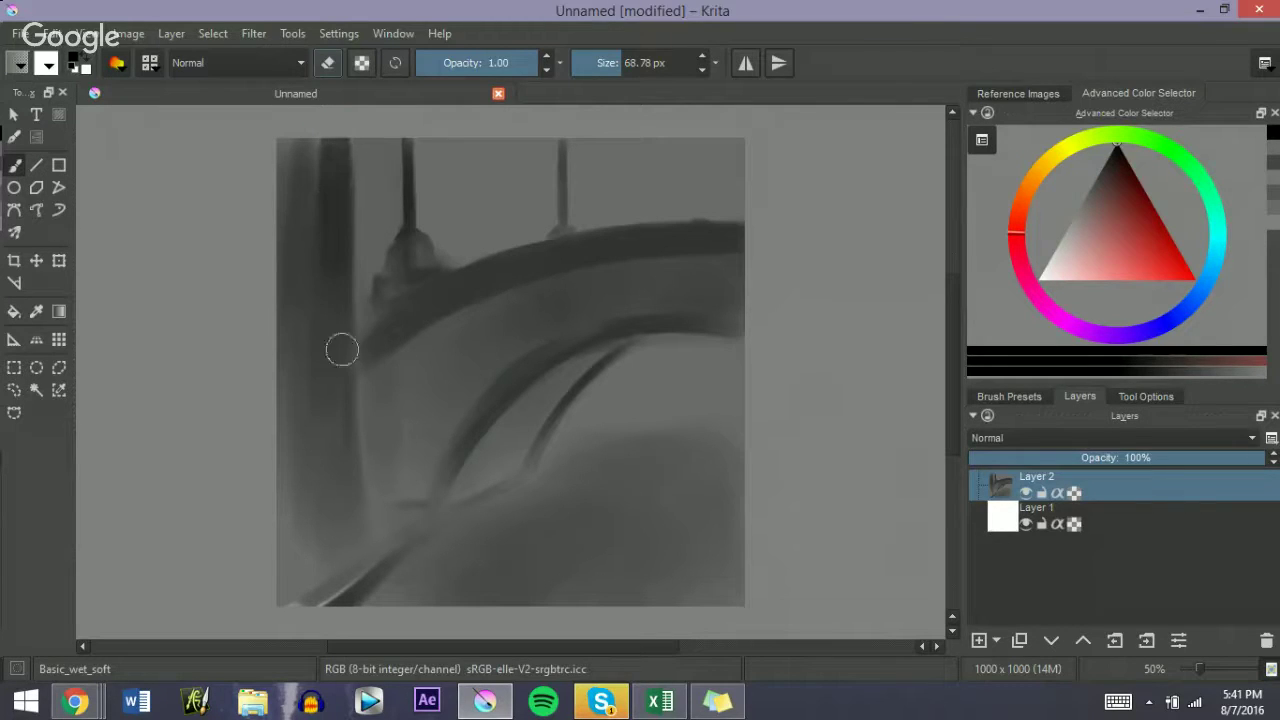
left_click_drag(317, 240, 330, 240, "shift")
mouse_move(317, 140)
left_mouse_down()
mouse_move(315, 302)
mouse_move(297, 234)
left_mouse_up()
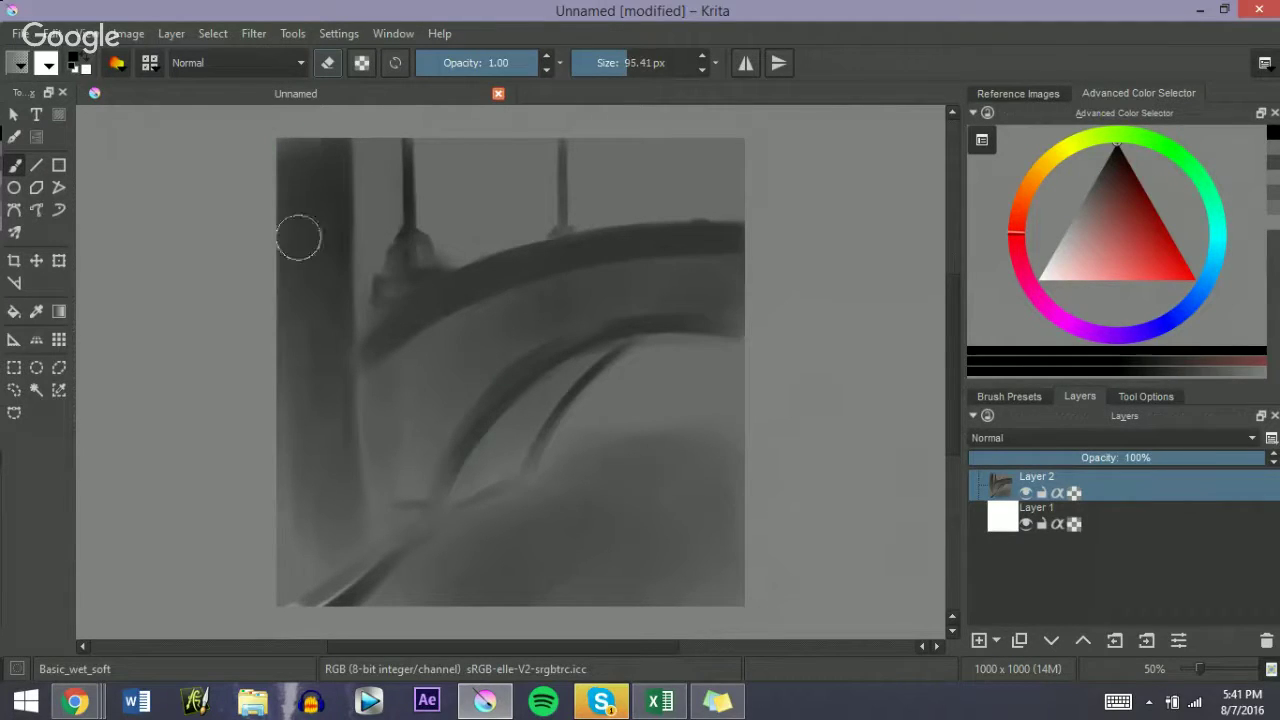
key("bracketright")
mouse_move(302, 339)
left_mouse_down()
mouse_move(302, 393)
mouse_move(301, 255)
mouse_move(302, 539)
mouse_move(297, 478)
mouse_move(288, 532)
mouse_move(299, 600)
mouse_move(293, 352)
mouse_move(311, 388)
mouse_move(316, 573)
mouse_move(306, 357)
mouse_move(329, 518)
mouse_move(331, 440)
mouse_move(314, 577)
mouse_move(319, 475)
mouse_move(333, 572)
mouse_move(315, 585)
mouse_move(341, 517)
mouse_move(321, 399)
left_mouse_up()
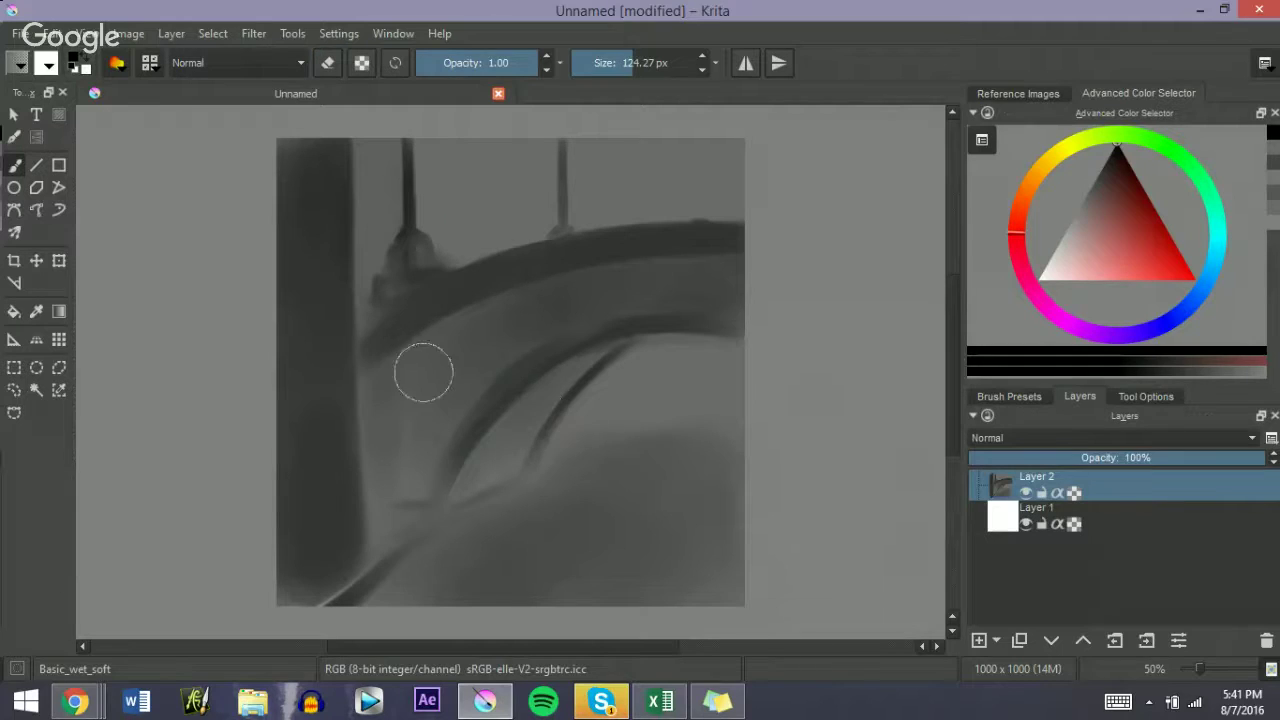
Step: Darken the arch's lower-left foot at about 60 px and shade the gap between the two inner curves with a brush of about 27 px
key("bracketleft")
key("bracketleft")
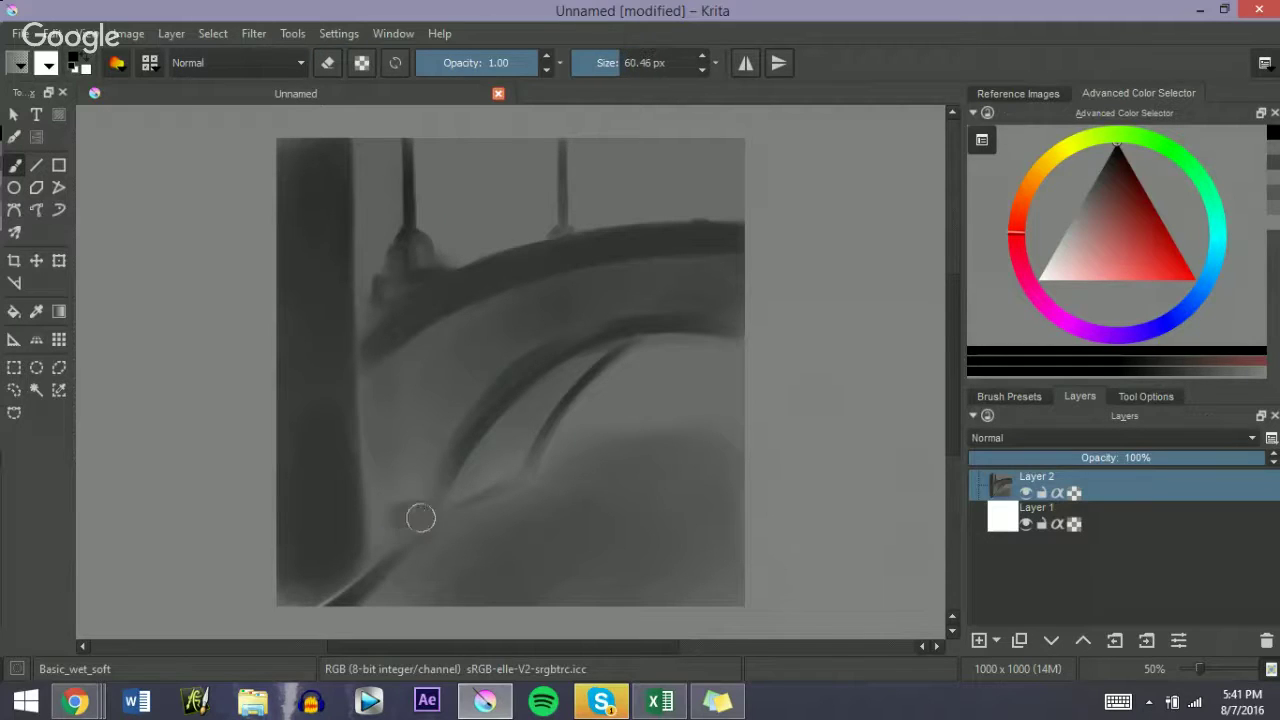
key("bracketleft")
key("bracketleft")
key("bracketleft")
key("bracketleft")
key("bracketleft")
left_click_drag(486, 460, 522, 454)
key("bracketleft")
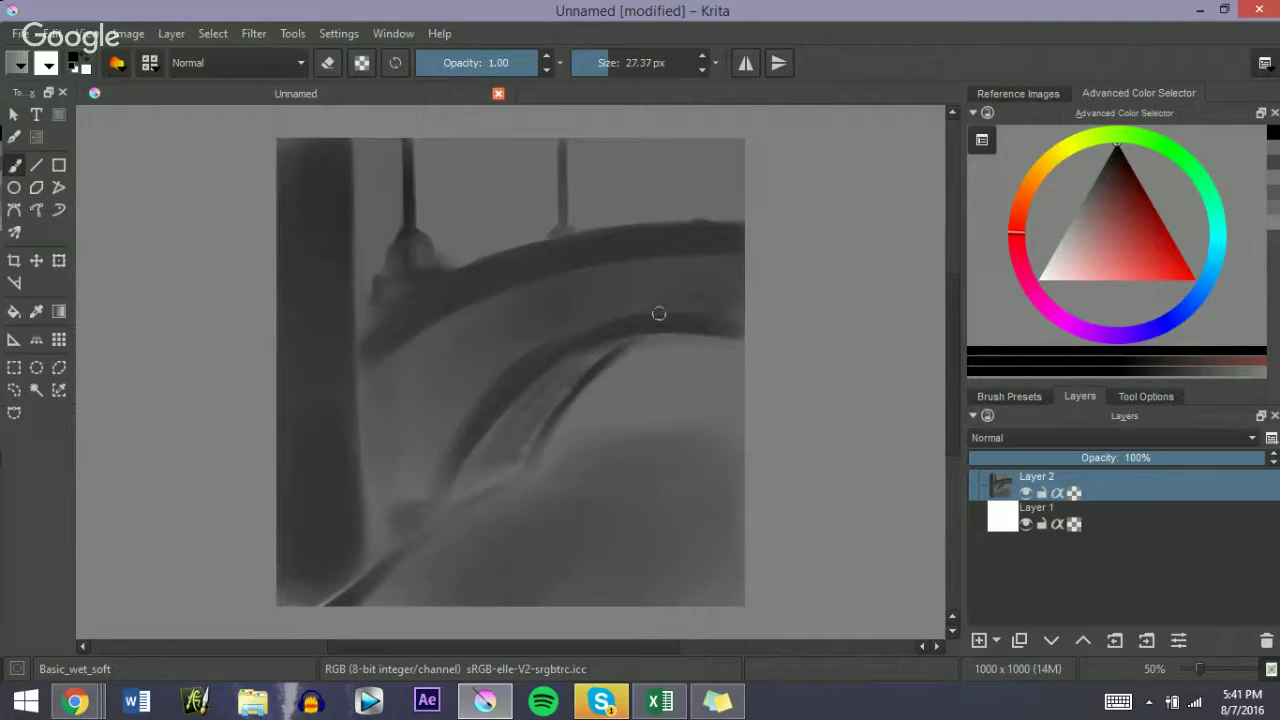
Step: Thicken the arch's dark inner band toward the canvas's right side, enlarging the brush to about 45 px
left_click_drag(659, 314, 743, 317)
key("bracketright")
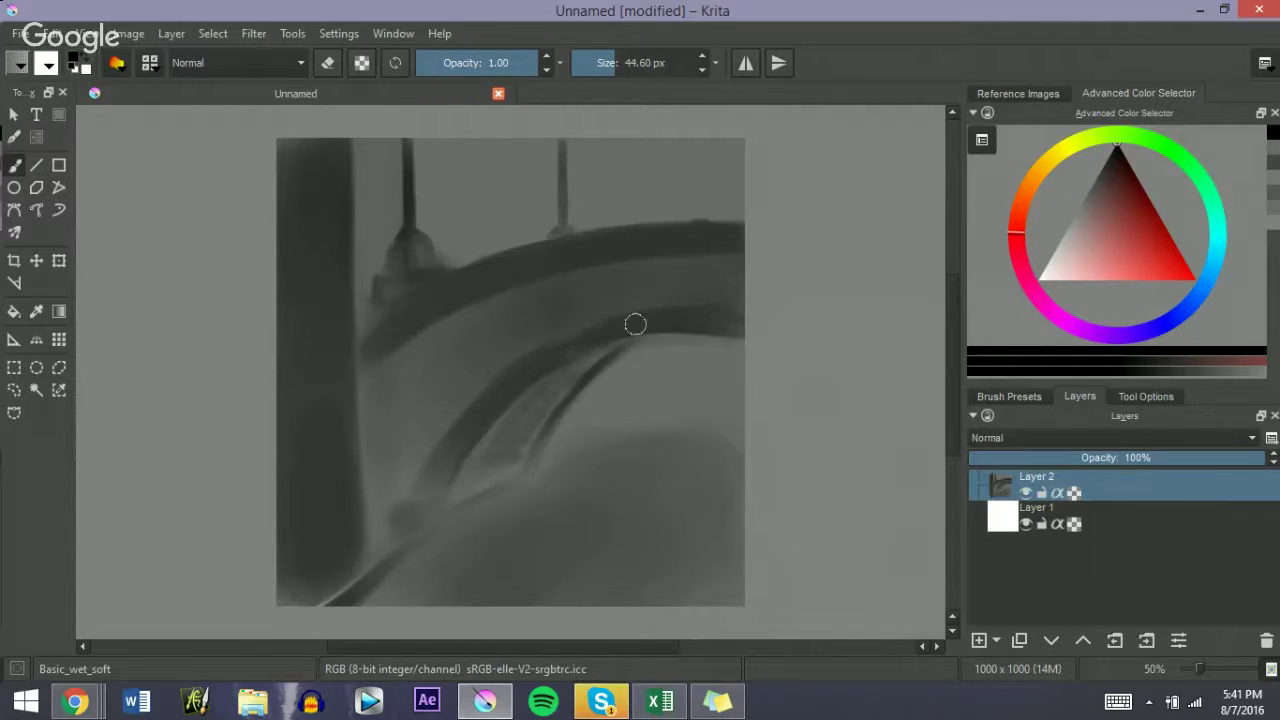
mouse_move(634, 320)
left_mouse_down()
mouse_move(529, 357)
mouse_move(643, 323)
left_mouse_up()
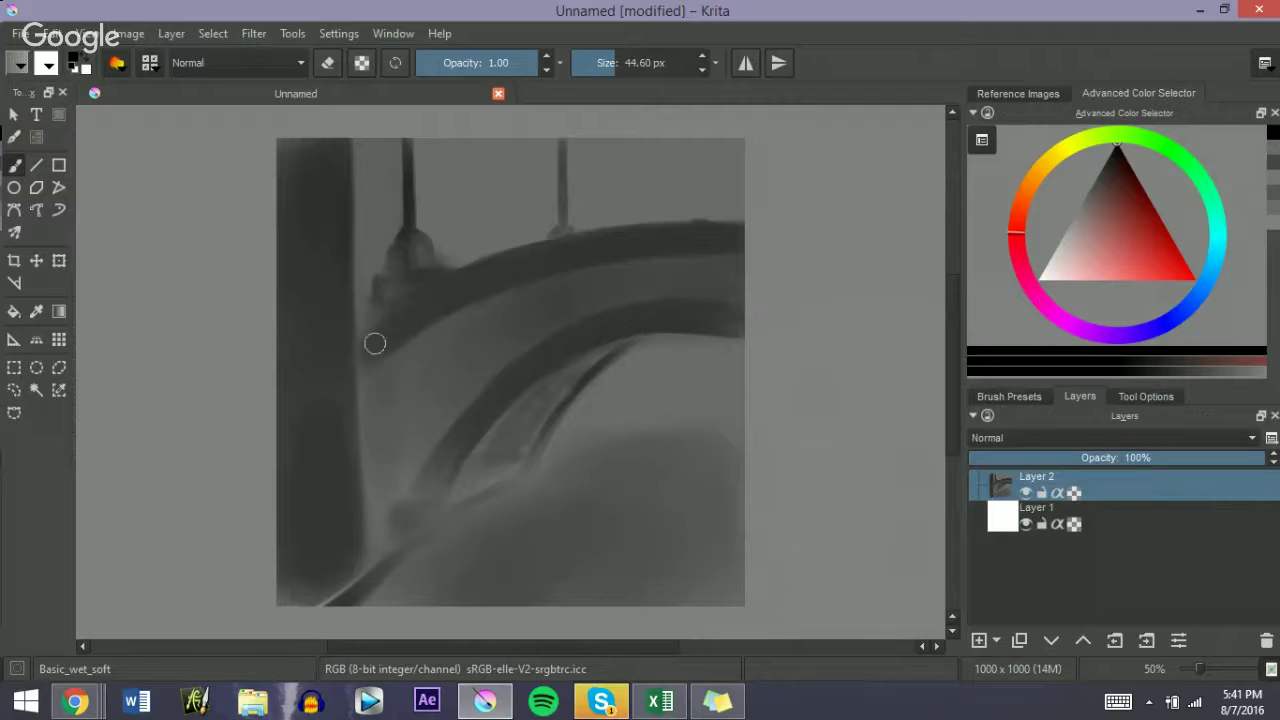
Step: Blend the upper band's left end into the trunk at about 32 px and shade the arch's face with a brush of about 94 px
key("bracketleft")
mouse_move(371, 365)
left_mouse_down()
mouse_move(371, 328)
mouse_move(374, 487)
mouse_move(360, 329)
mouse_move(363, 507)
mouse_move(362, 331)
mouse_move(351, 516)
mouse_move(338, 450)
left_mouse_up()
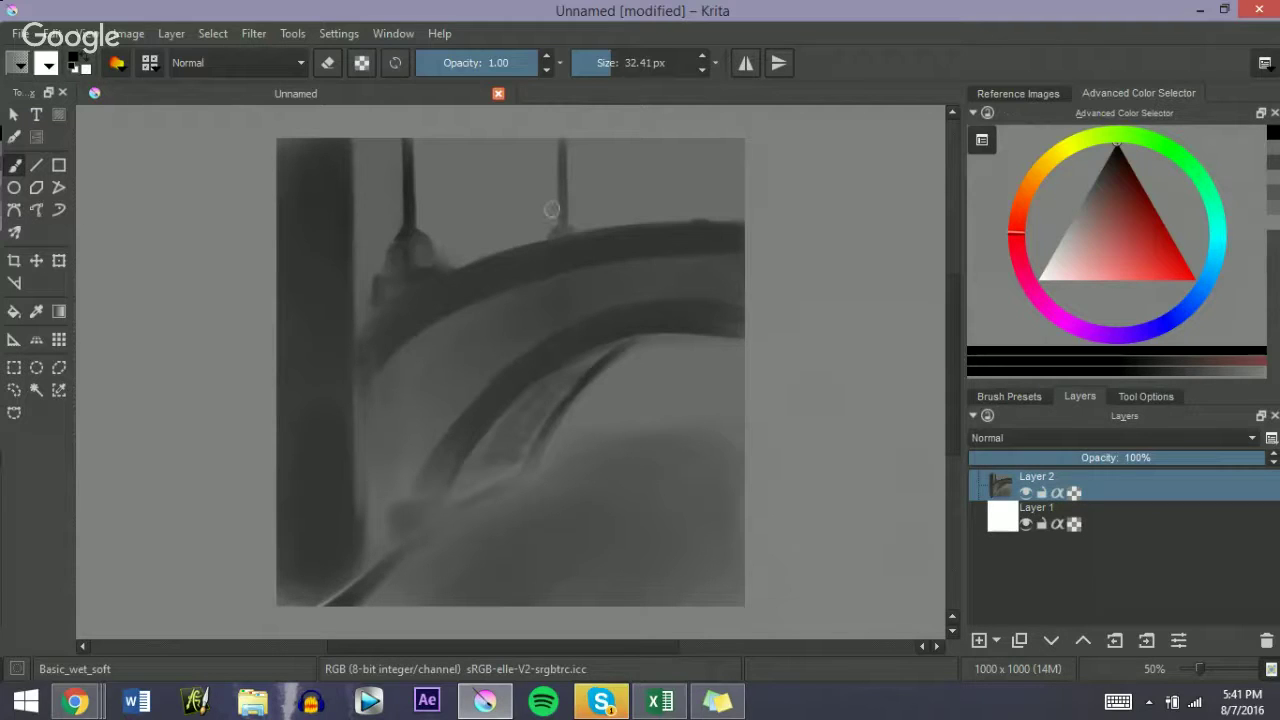
key("bracketleft")
key("bracketright")
key("bracketright")
key("bracketright")
key("bracketright")
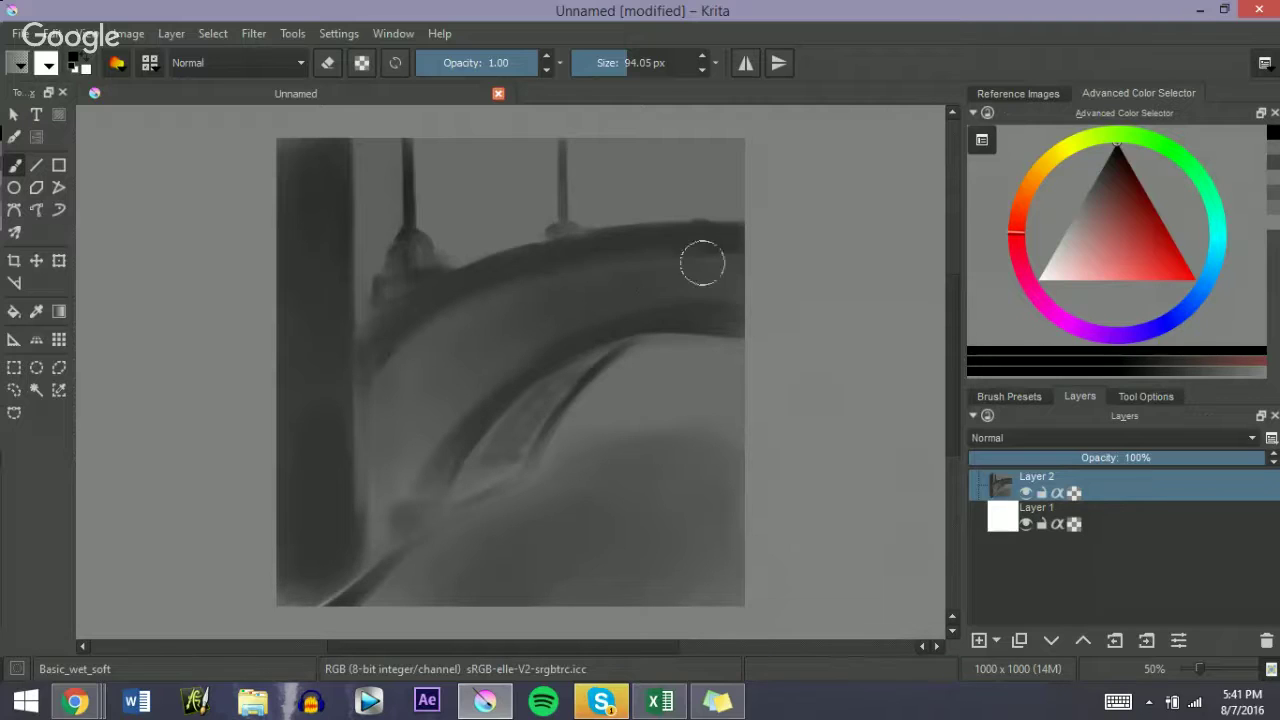
Step: Shrink the brush and draw a short thin slanted line between the arch's upper and inner bands
key("bracketleft")
key("bracketleft")
key("bracketleft")
key("bracketleft")
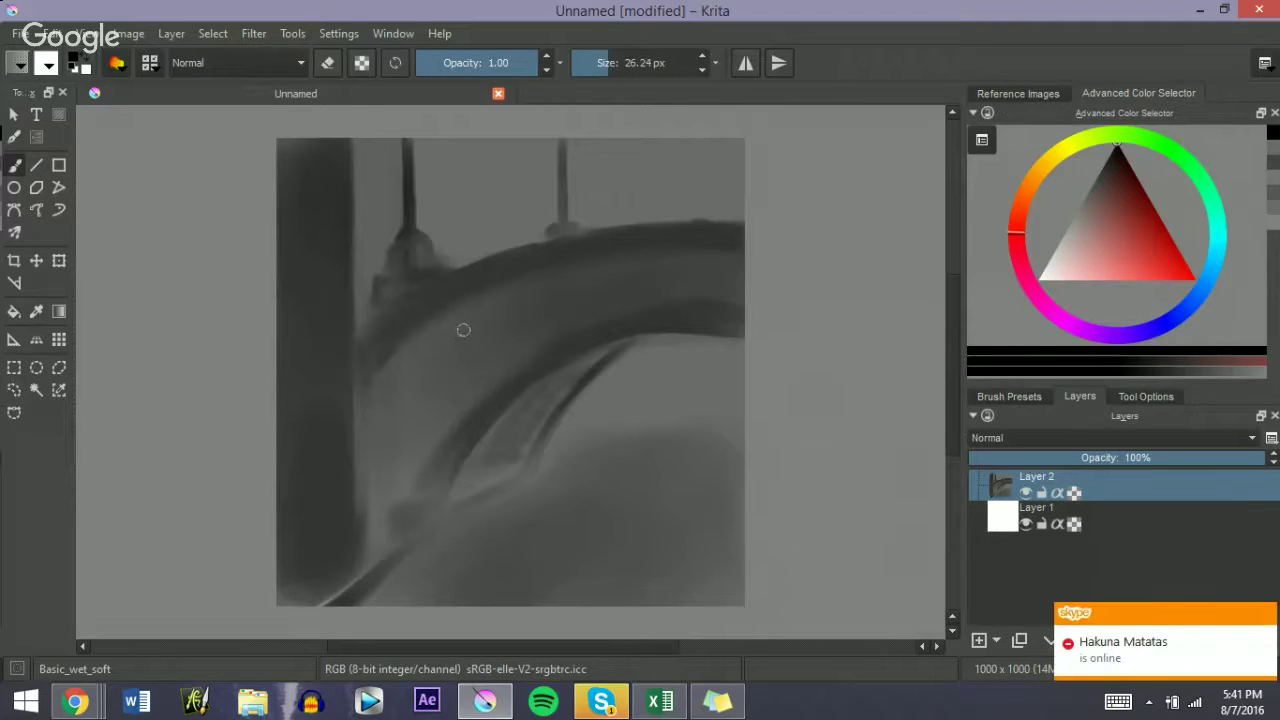
key("e")
key("bracketleft")
key("e")
left_click_drag(458, 318, 479, 365)
Step: Thicken the slanted line into a tapering dark strut down to the inner band with a brush of about 45 px
key("bracketright")
key("bracketright")
key("bracketright")
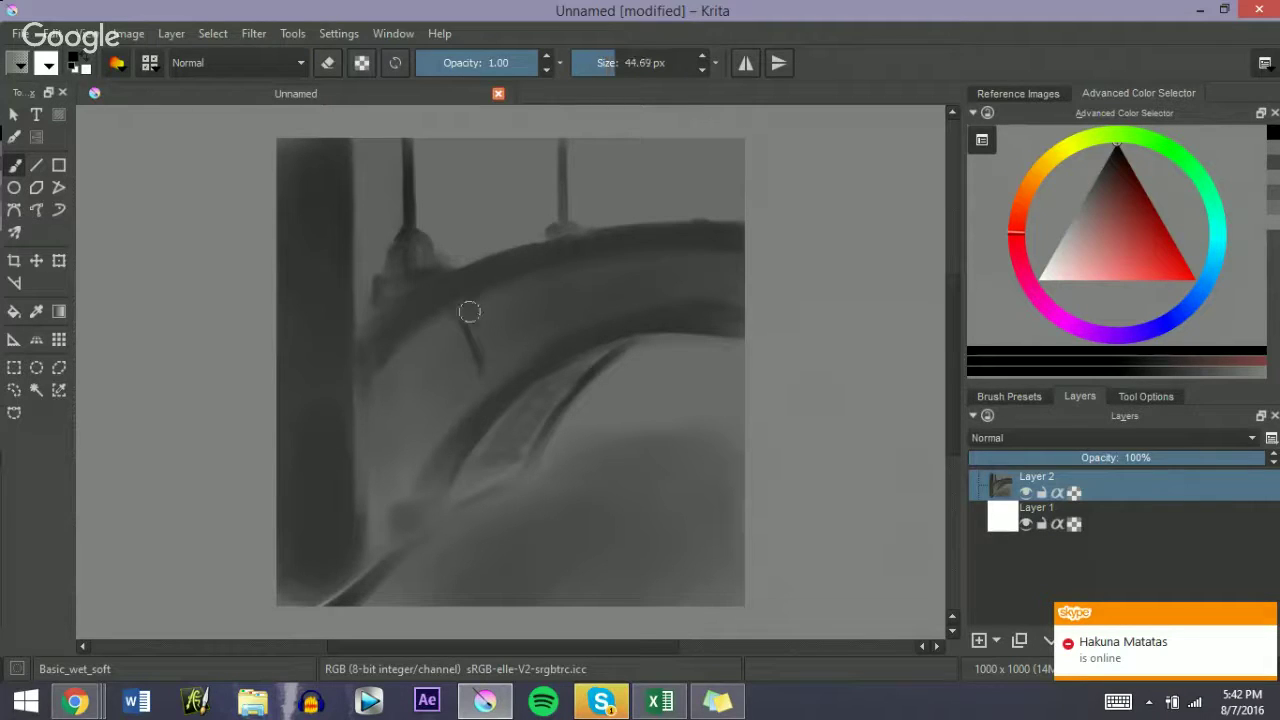
left_click_drag(466, 309, 477, 363)
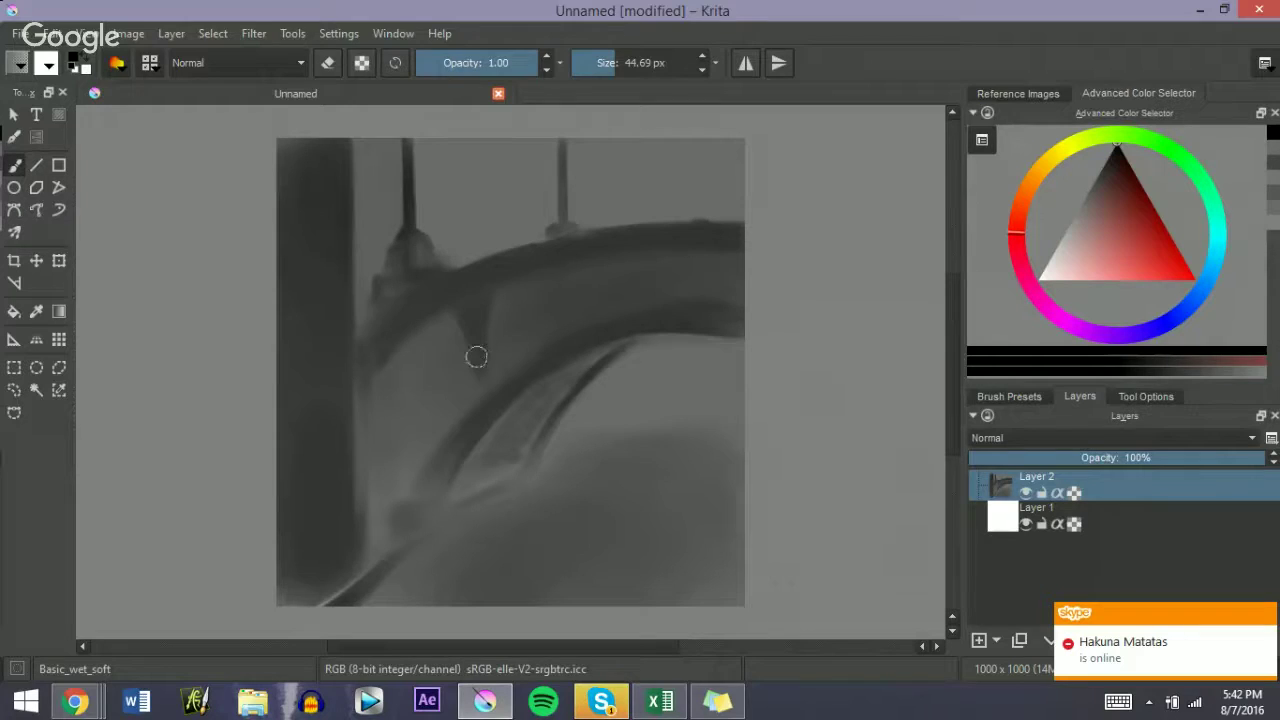
left_click_drag(474, 354, 486, 382)
Step: Paint a second tapering strut below the thin second post, using a brush of about 28 px enlarged to 51 px
key("bracketleft")
key("bracketleft")
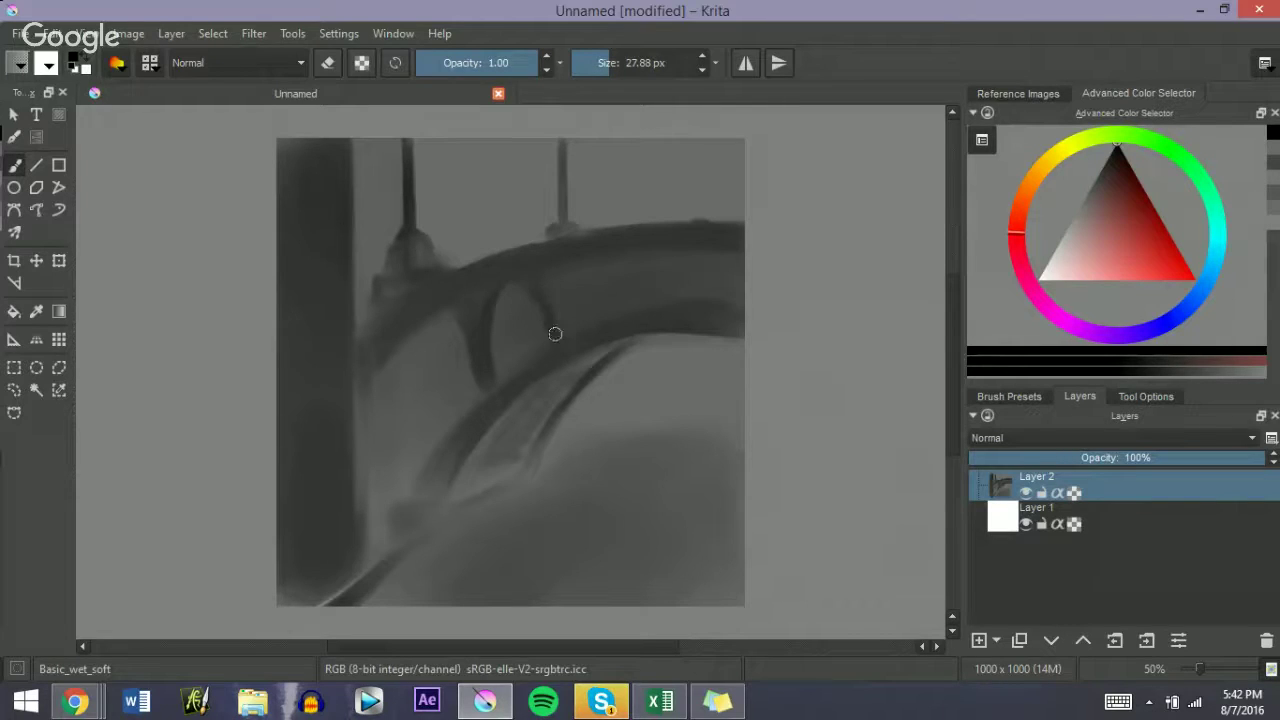
mouse_move(554, 334)
left_mouse_down()
mouse_move(554, 282)
mouse_move(555, 323)
left_mouse_up()
key("bracketright")
key("bracketright")
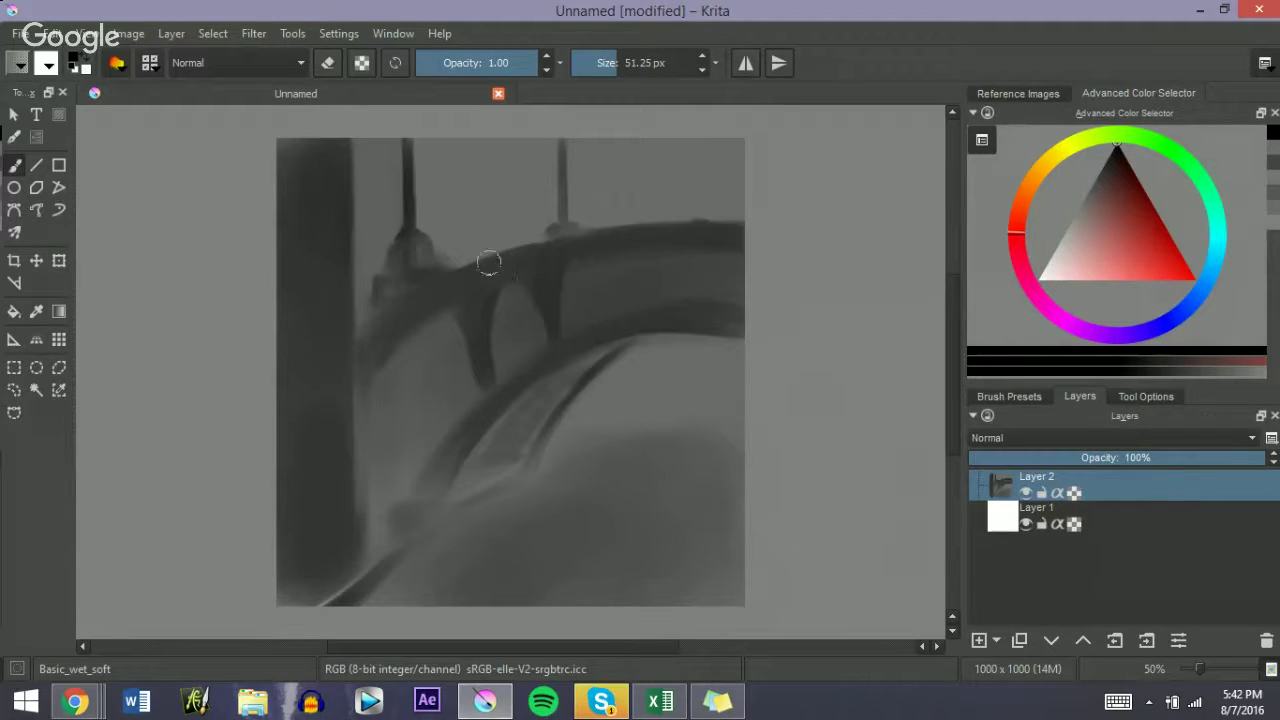
Step: Paint a third curved strut between the trunk and the first strut with a brush of about 25 px
key("bracketleft")
key("bracketleft")
key("bracketleft")
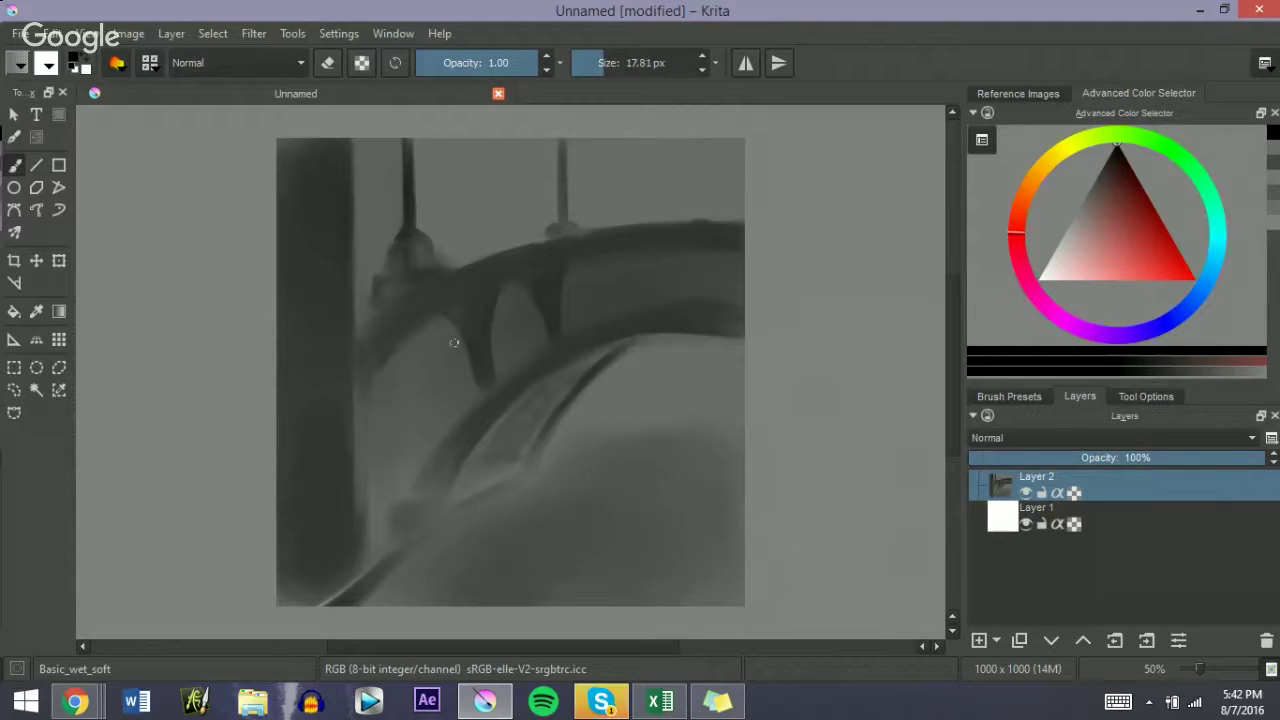
key("bracketright")
key("bracketright")
key("bracketleft")
mouse_move(424, 326)
left_mouse_down()
mouse_move(425, 421)
mouse_move(406, 360)
mouse_move(426, 455)
left_mouse_up()
key("bracketright")
left_click_drag(400, 353, 418, 421)
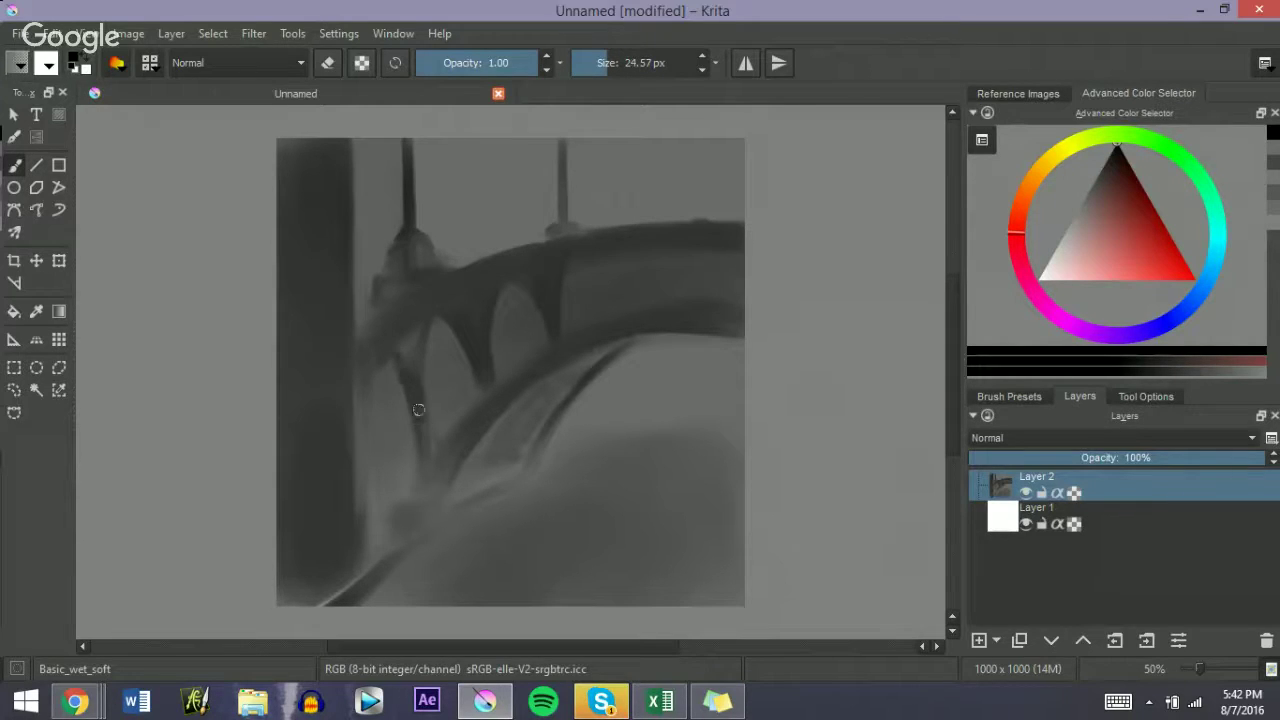
Step: Enlarge the brush to about 50 px, widen the third strut's top and darken the upper band above the struts
key("bracketright")
key("bracketright")
mouse_move(413, 327)
left_mouse_down()
mouse_move(417, 413)
mouse_move(407, 349)
left_mouse_up()
mouse_move(420, 305)
left_mouse_down()
mouse_move(373, 328)
mouse_move(555, 245)
mouse_move(610, 240)
mouse_move(498, 277)
mouse_move(723, 237)
mouse_move(671, 230)
mouse_move(564, 259)
left_mouse_up()
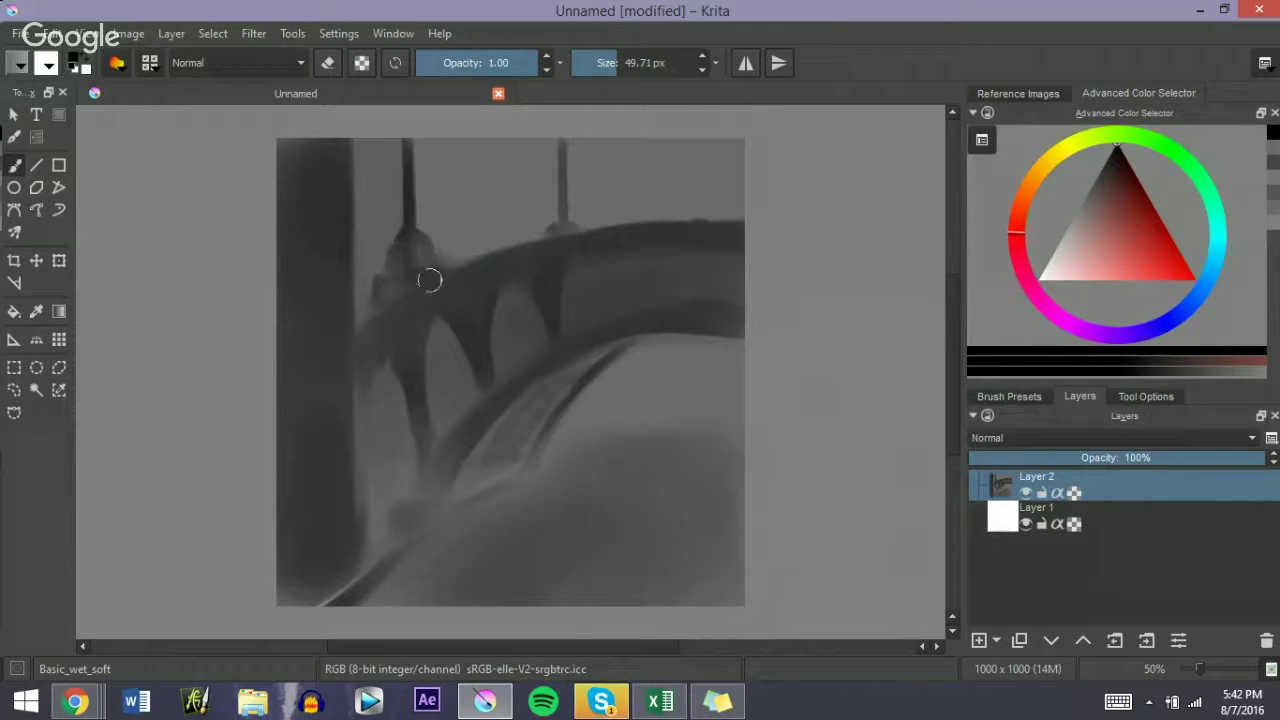
Step: Erase a thin highlight along the arch's upper-left edge at about 15 px and retouch the inner band with a brush of about 34 px
key("e")
left_click_drag(362, 334, 485, 266)
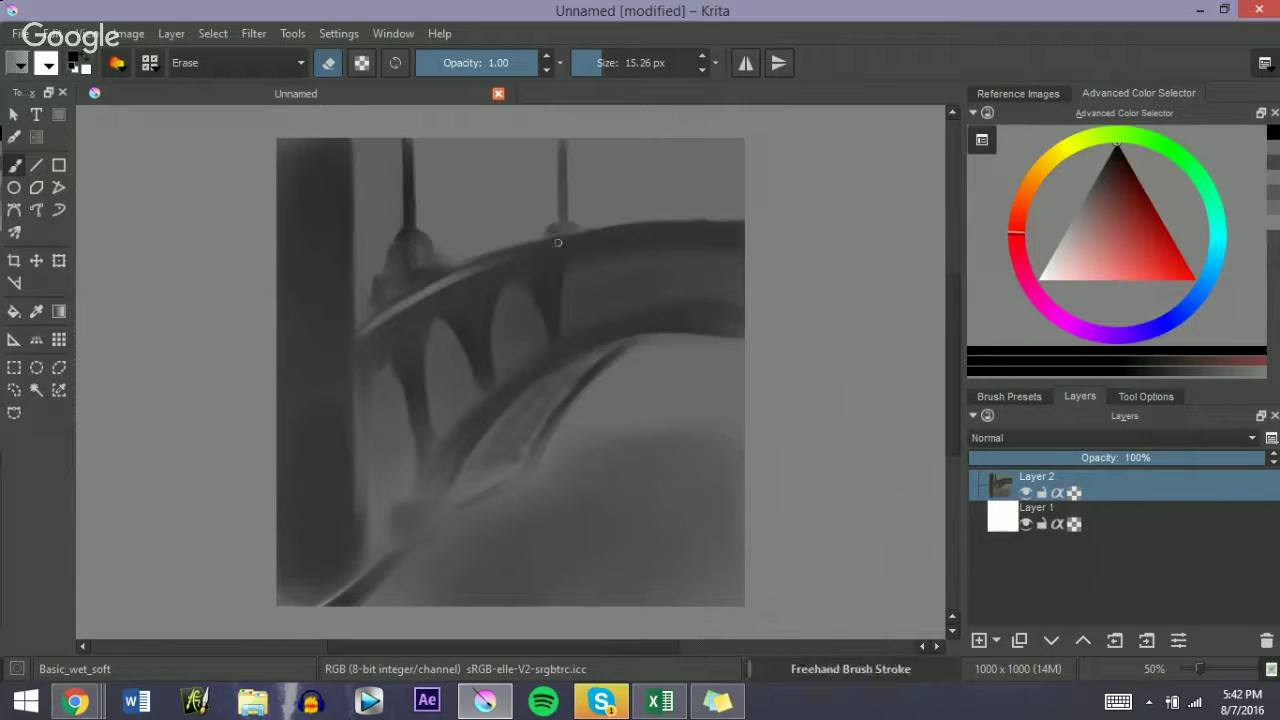
key("e")
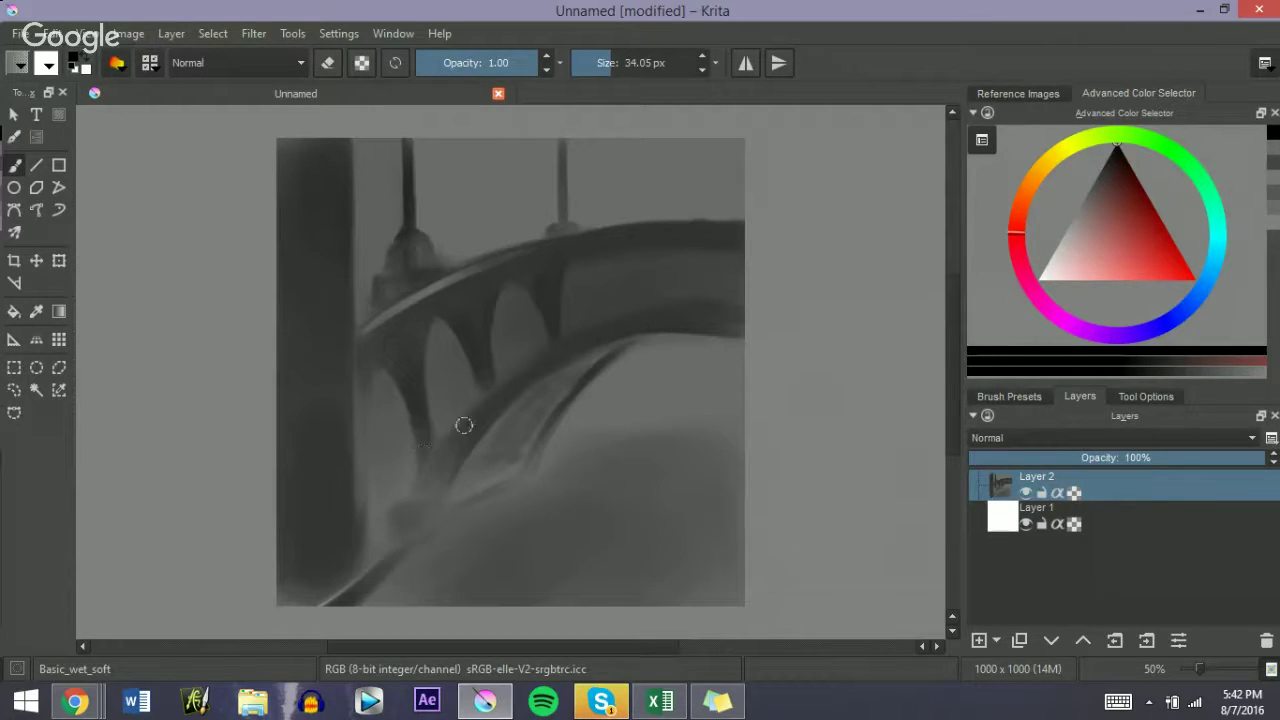
key("e")
key("e")
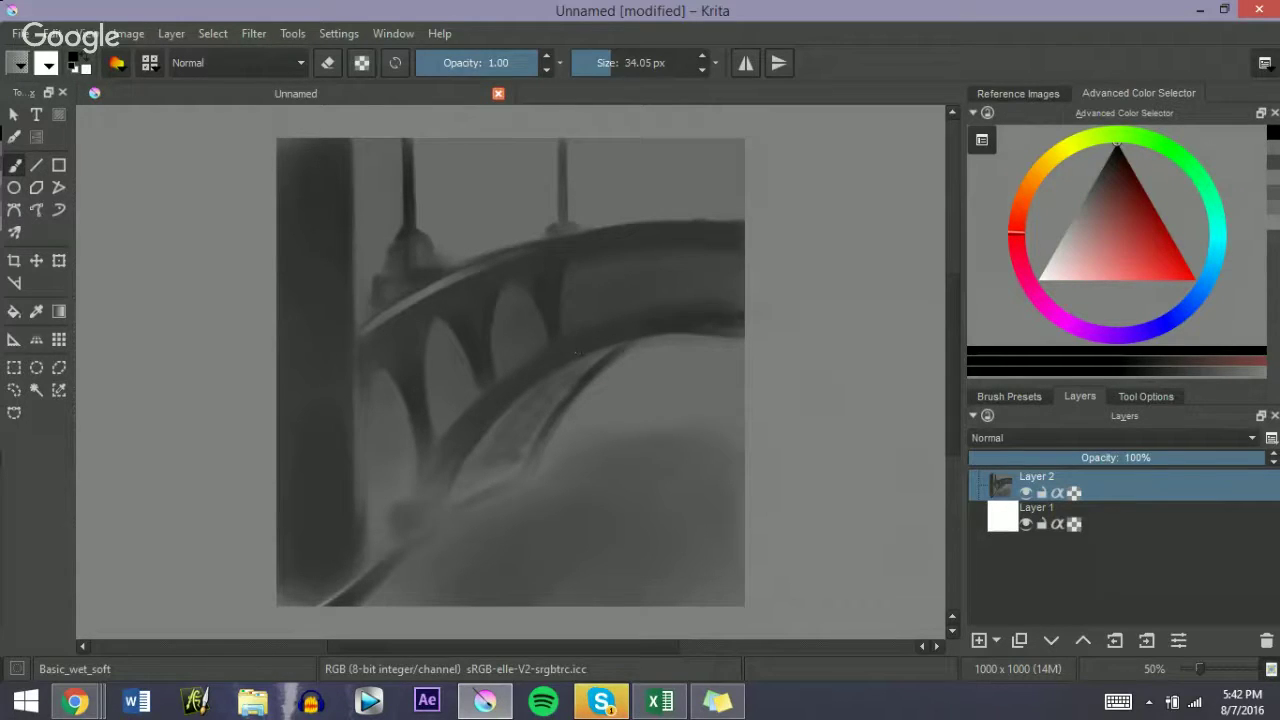
Step: Thicken the upper band's right part and paint two more tapering struts right of the second post, using a brush of about 20 px
mouse_move(602, 244)
left_mouse_down()
mouse_move(684, 233)
mouse_move(626, 214)
left_mouse_up()
left_click_drag(576, 266, 561, 266)
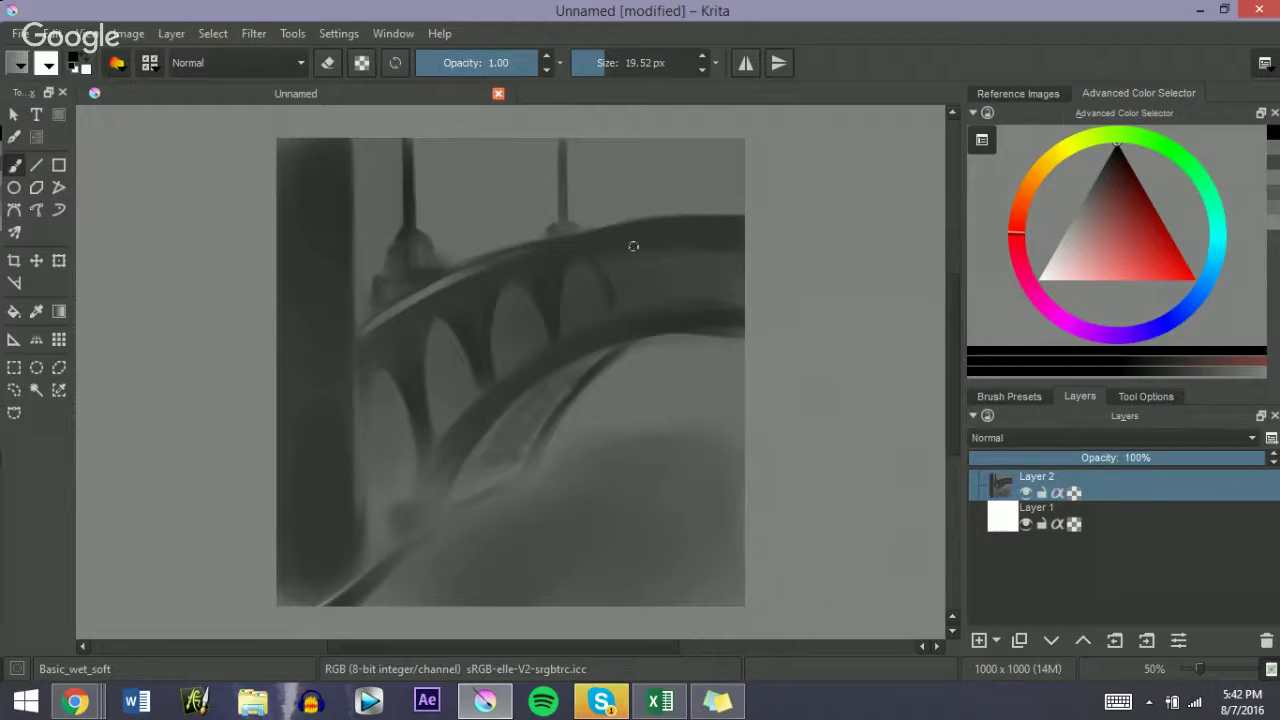
left_click_drag(633, 246, 610, 319)
mouse_move(655, 254)
left_mouse_down()
mouse_move(691, 303)
mouse_move(693, 286)
mouse_move(687, 304)
mouse_move(719, 257)
mouse_move(688, 292)
left_mouse_up()
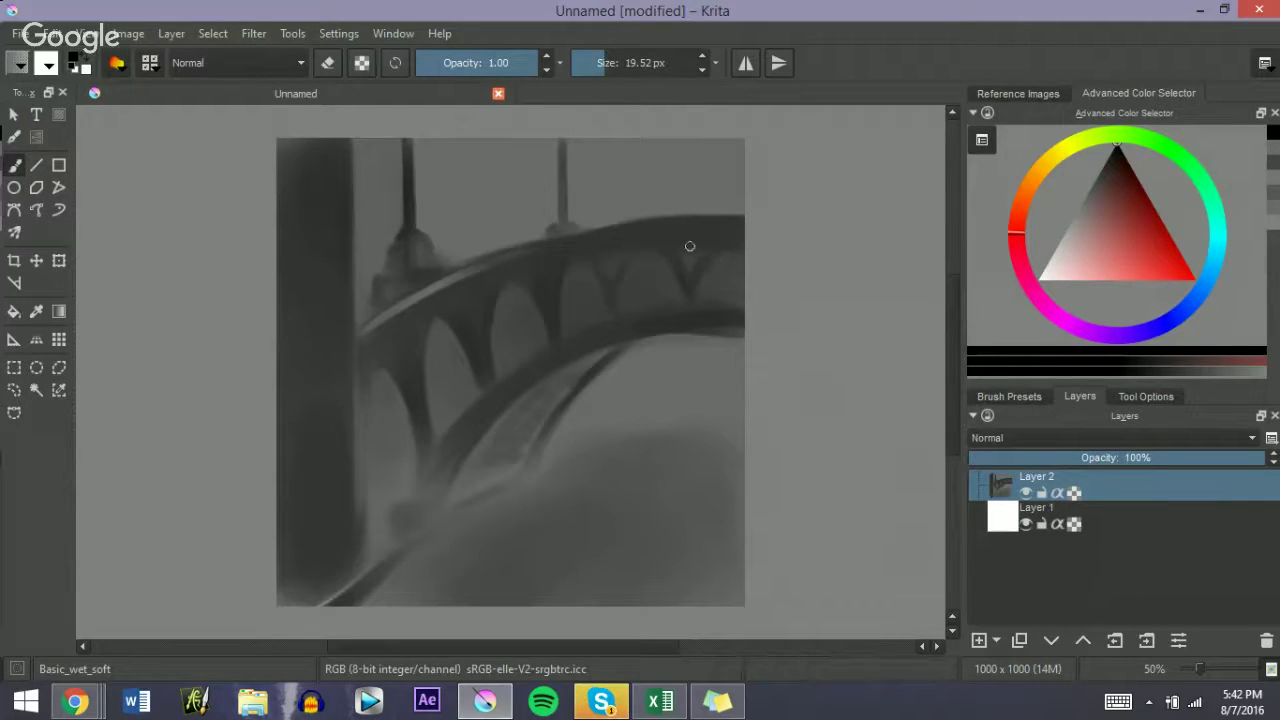
left_click_drag(601, 255, 611, 255)
mouse_move(601, 256)
left_mouse_down()
mouse_move(606, 291)
mouse_move(618, 255)
left_mouse_up()
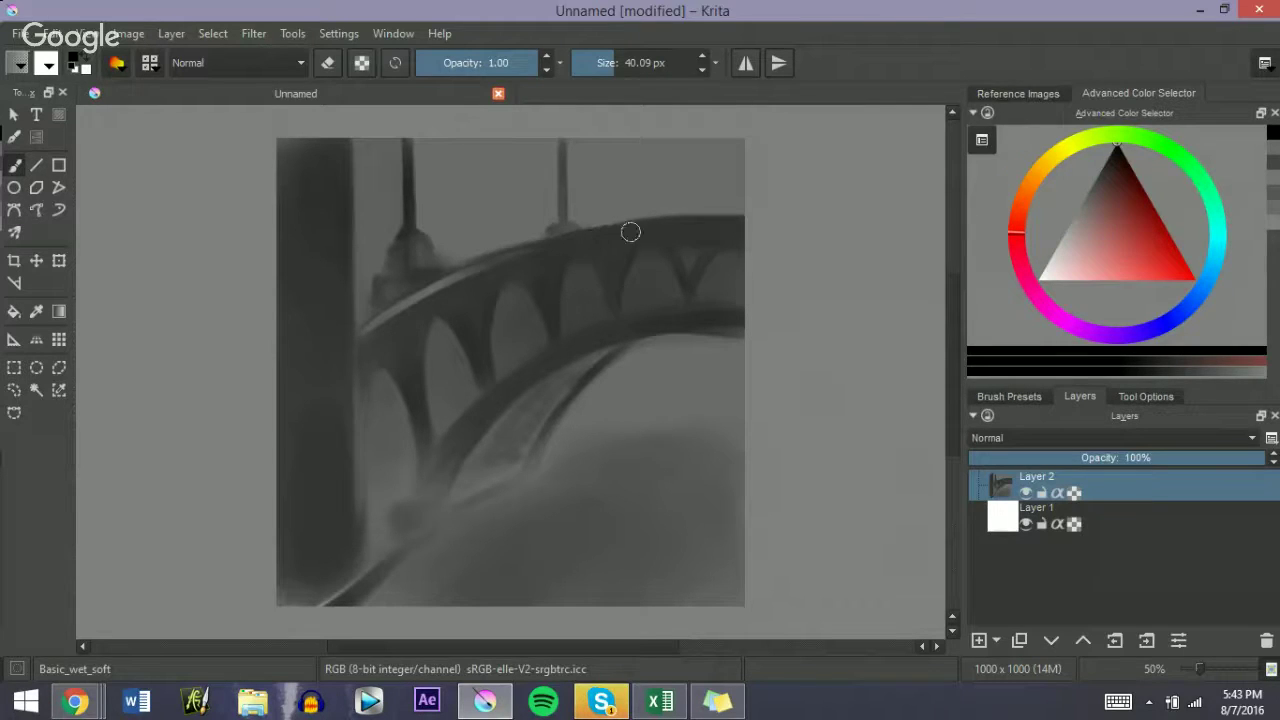
Step: Darken the upper band below the second post at about 40 px and the lower band's curve at about 25 px
left_click_drag(621, 230, 549, 241)
key("bracketleft")
key("bracketleft")
left_click_drag(452, 453, 517, 383)
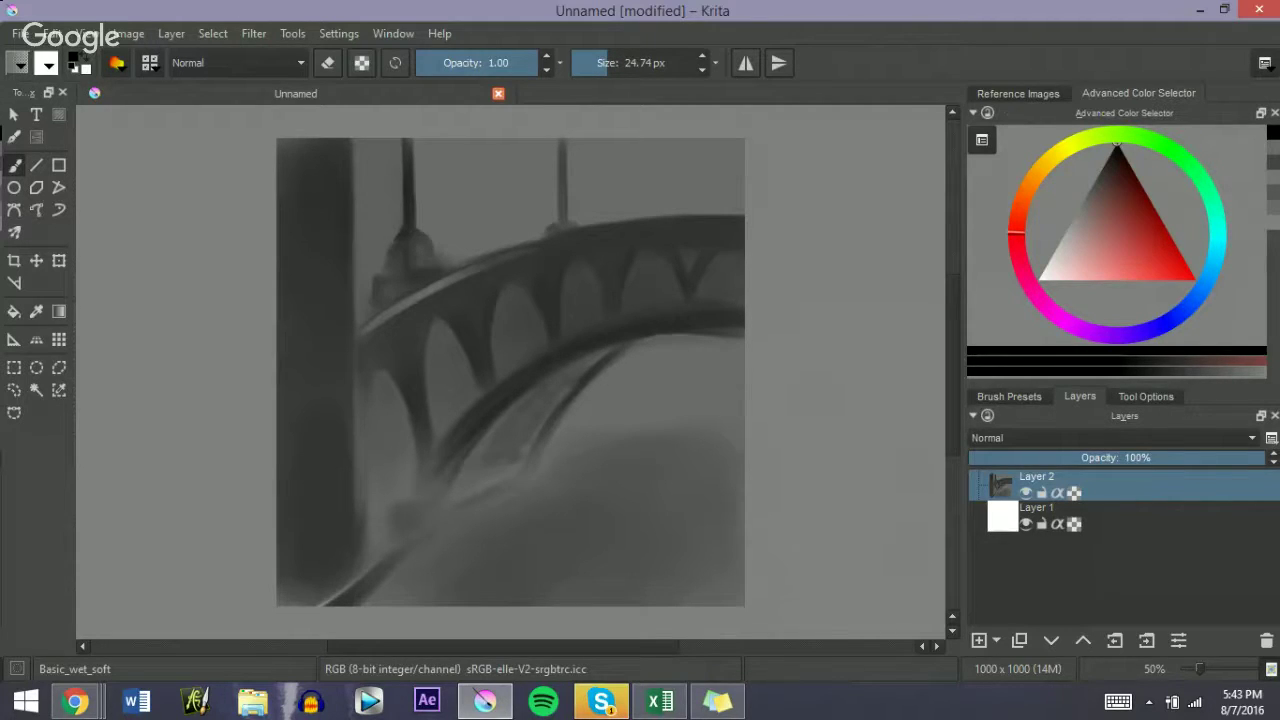
Step: Clean the arch's underside with sampled background grey at about 83 px and repaint the upper band with sampled dark grey at about 45 px
key("e")
key("bracketright")
key("bracketright")
key("bracketright")
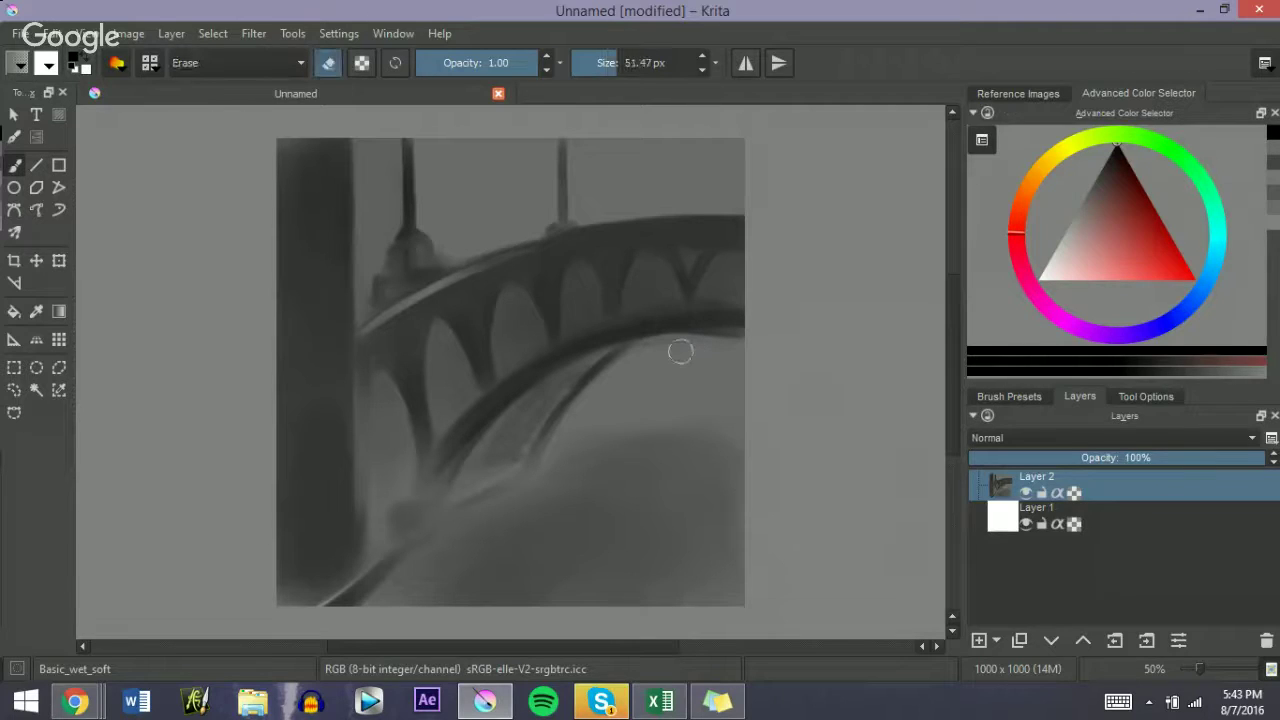
left_click(675, 362, "ctrl")
key("bracketright")
key("bracketright")
key("bracketright")
mouse_move(734, 354)
left_mouse_down()
mouse_move(746, 346)
mouse_move(666, 354)
mouse_move(737, 345)
left_mouse_up()
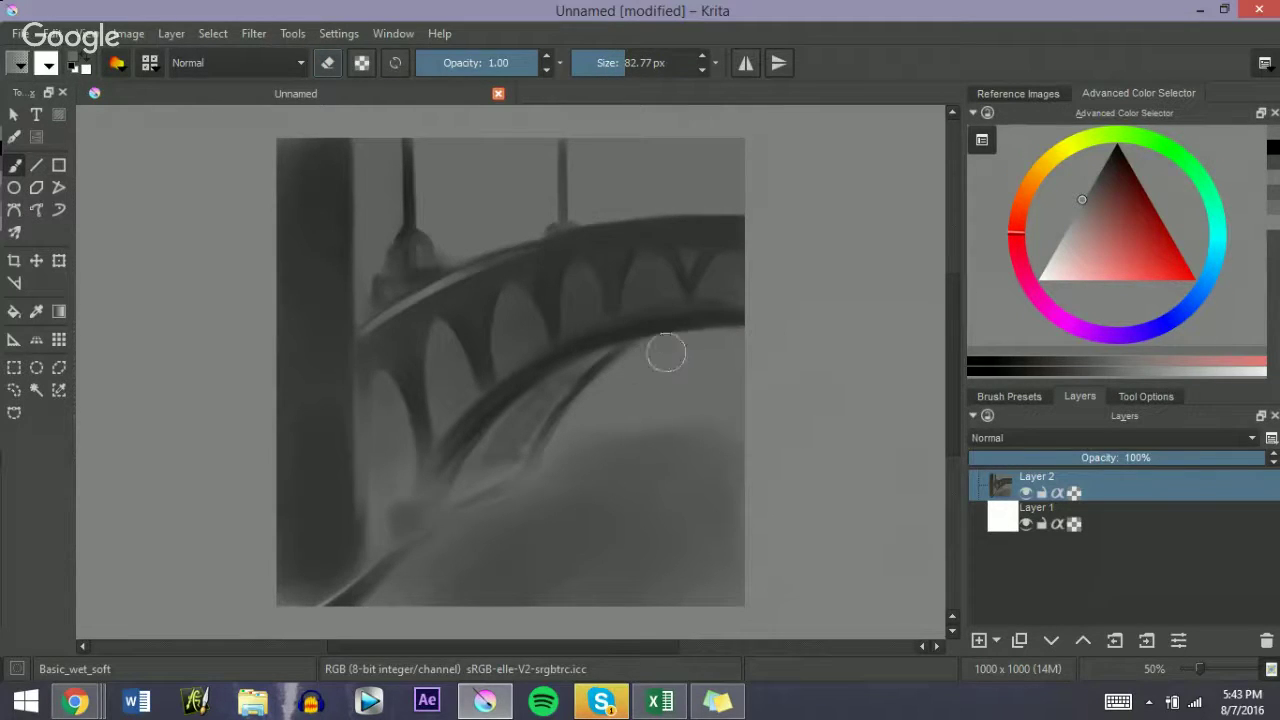
left_click(629, 257, "ctrl")
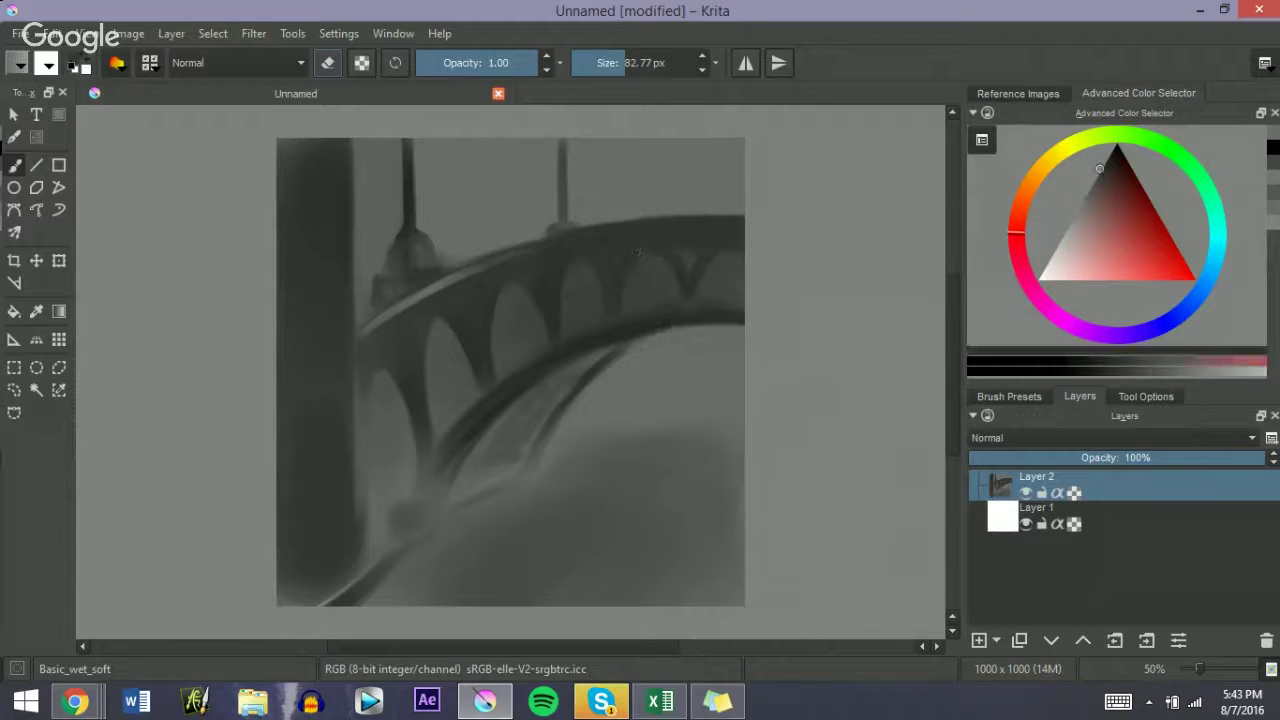
mouse_move(580, 260)
left_mouse_down("shift")
mouse_move(673, 226)
mouse_move(571, 241)
mouse_move(657, 227)
left_mouse_up("shift")
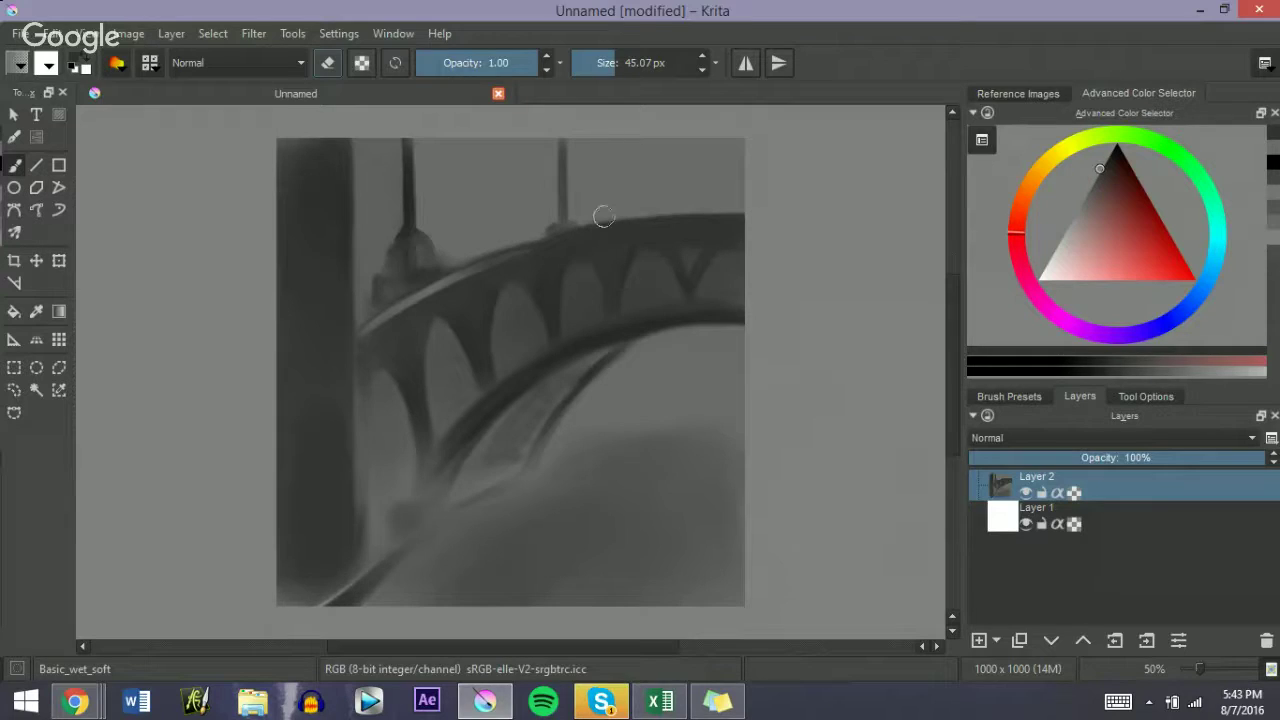
Step: Erase a thin highlight along the upper band's top edge at about 20 px and another along the lower band at about 19 px
key("e")
mouse_move(500, 266)
left_mouse_down("shift")
mouse_move(483, 262)
mouse_move(522, 247)
left_mouse_up("shift")
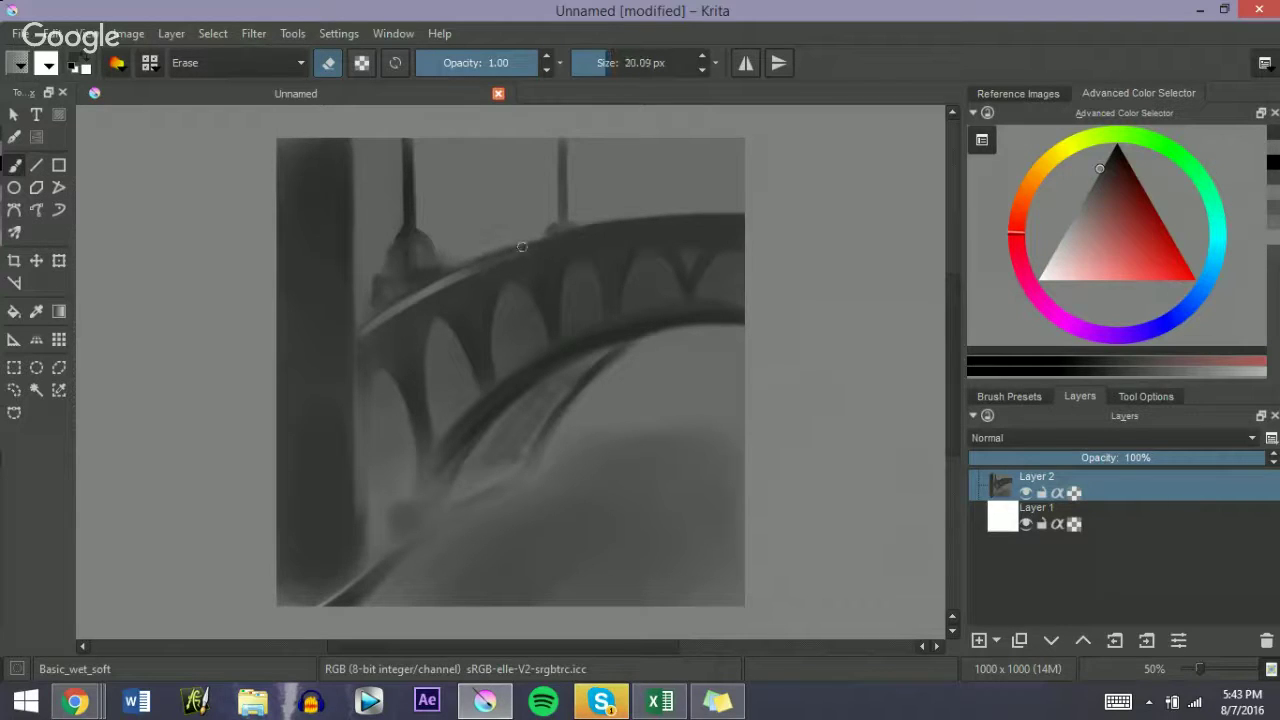
key("e")
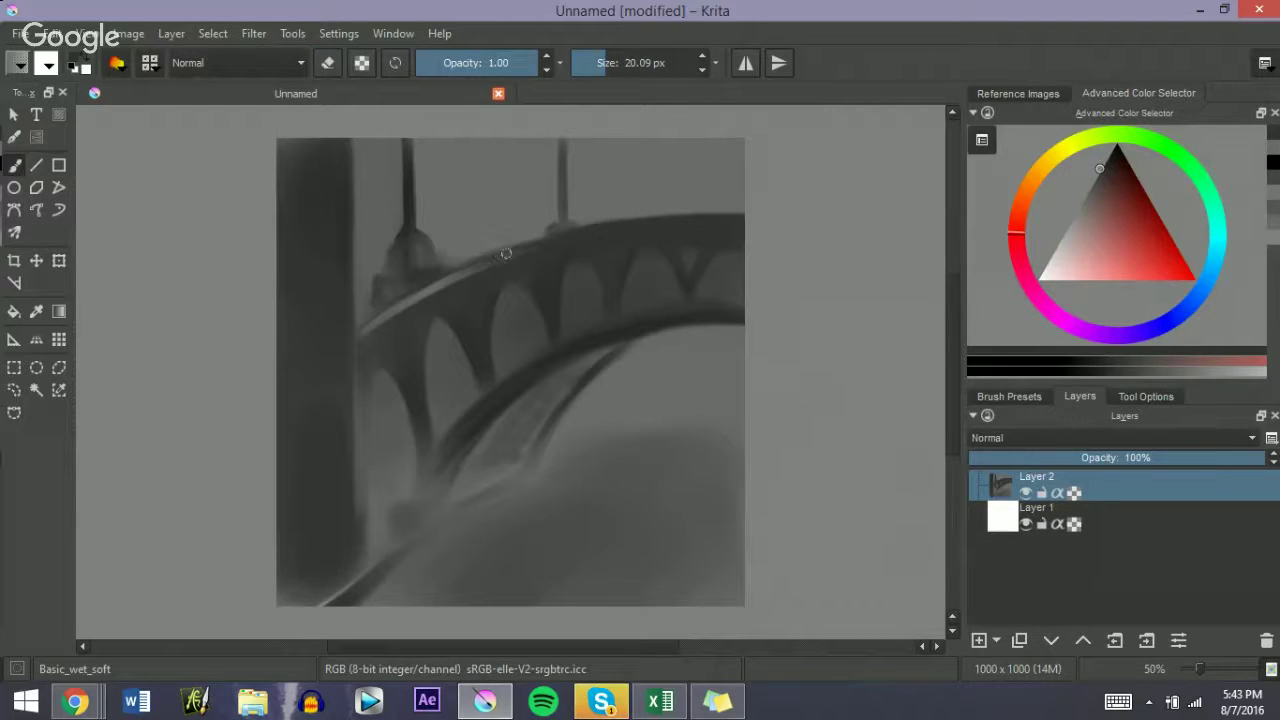
key("e")
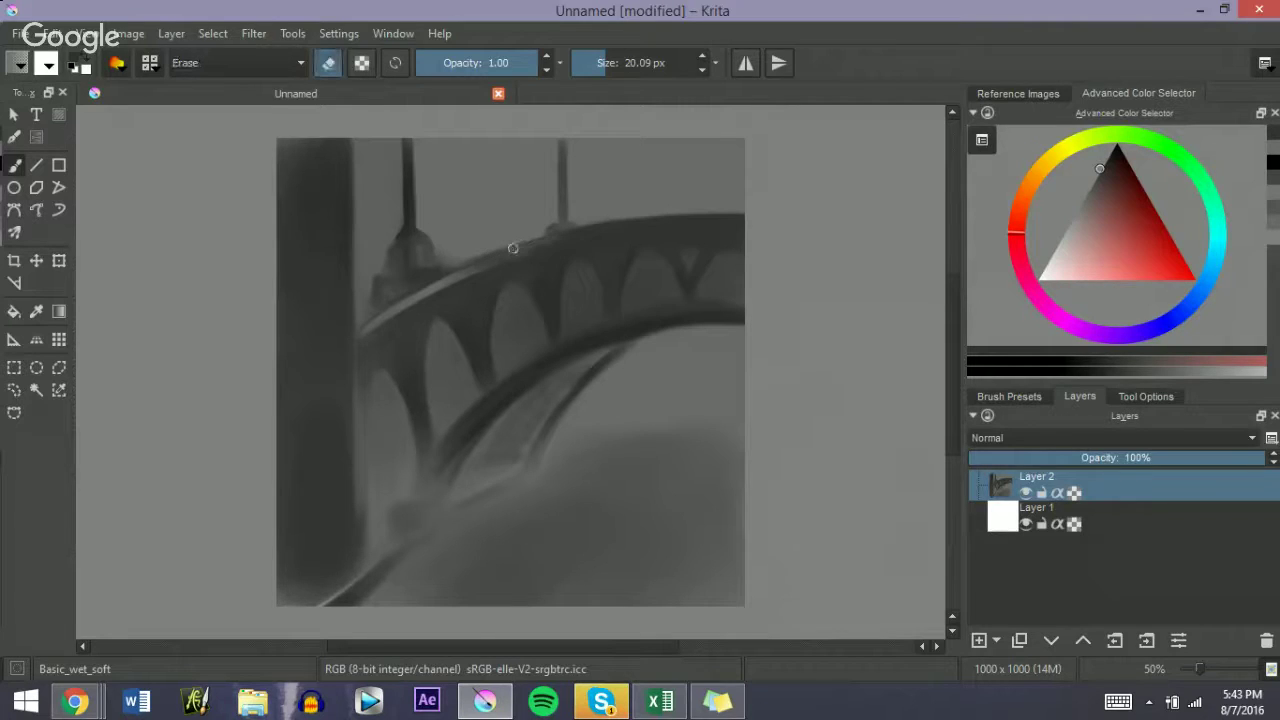
mouse_move(548, 241)
left_mouse_down()
mouse_move(673, 209)
mouse_move(537, 244)
mouse_move(581, 227)
mouse_move(546, 230)
mouse_move(540, 242)
mouse_move(705, 220)
left_mouse_up()
key("ctrl+z")
key("ctrl+z")
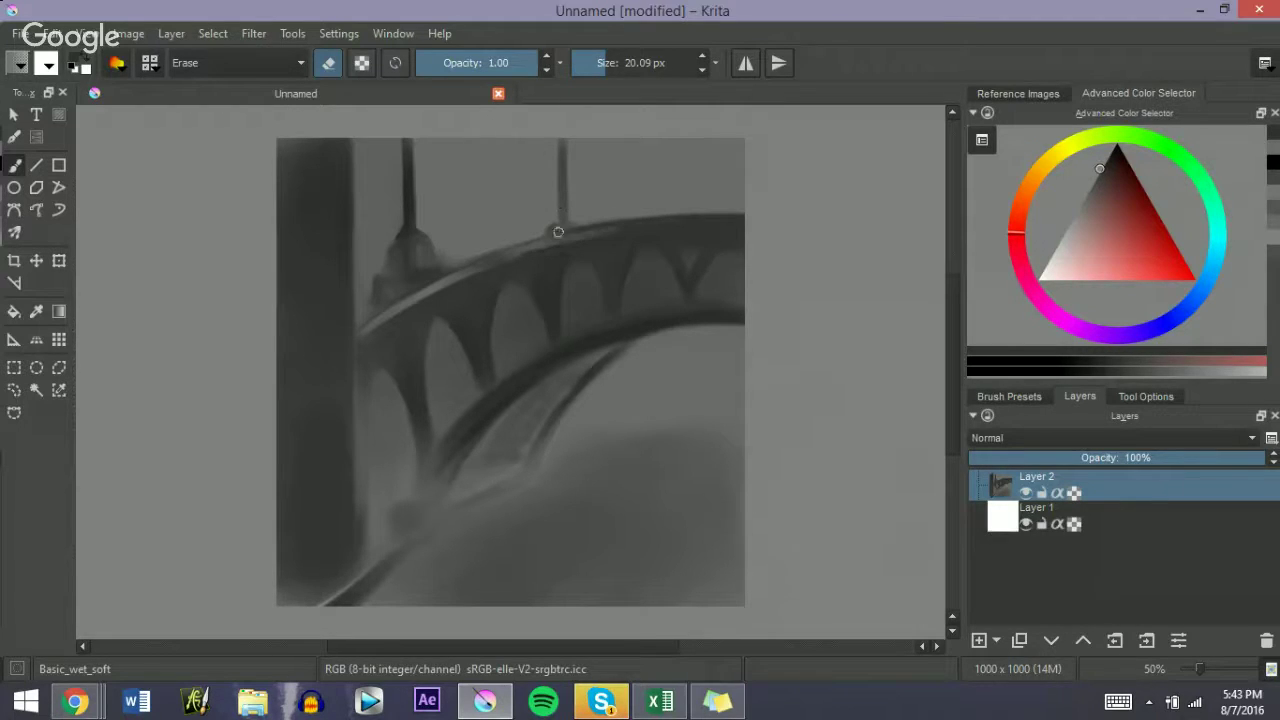
key("ctrl+shift+z")
key("ctrl+z")
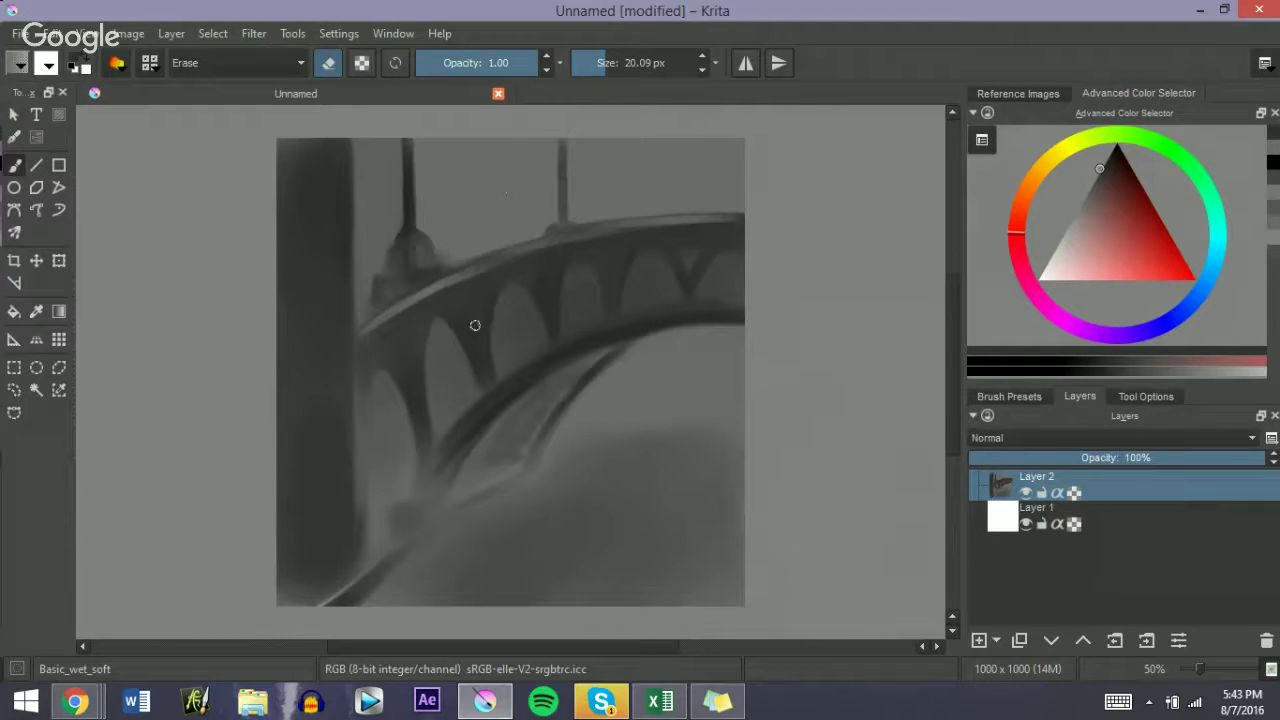
key("bracketleft")
mouse_move(484, 399)
left_mouse_down()
mouse_move(568, 346)
mouse_move(451, 442)
mouse_move(557, 355)
mouse_move(617, 336)
mouse_move(528, 371)
mouse_move(604, 331)
left_mouse_up()
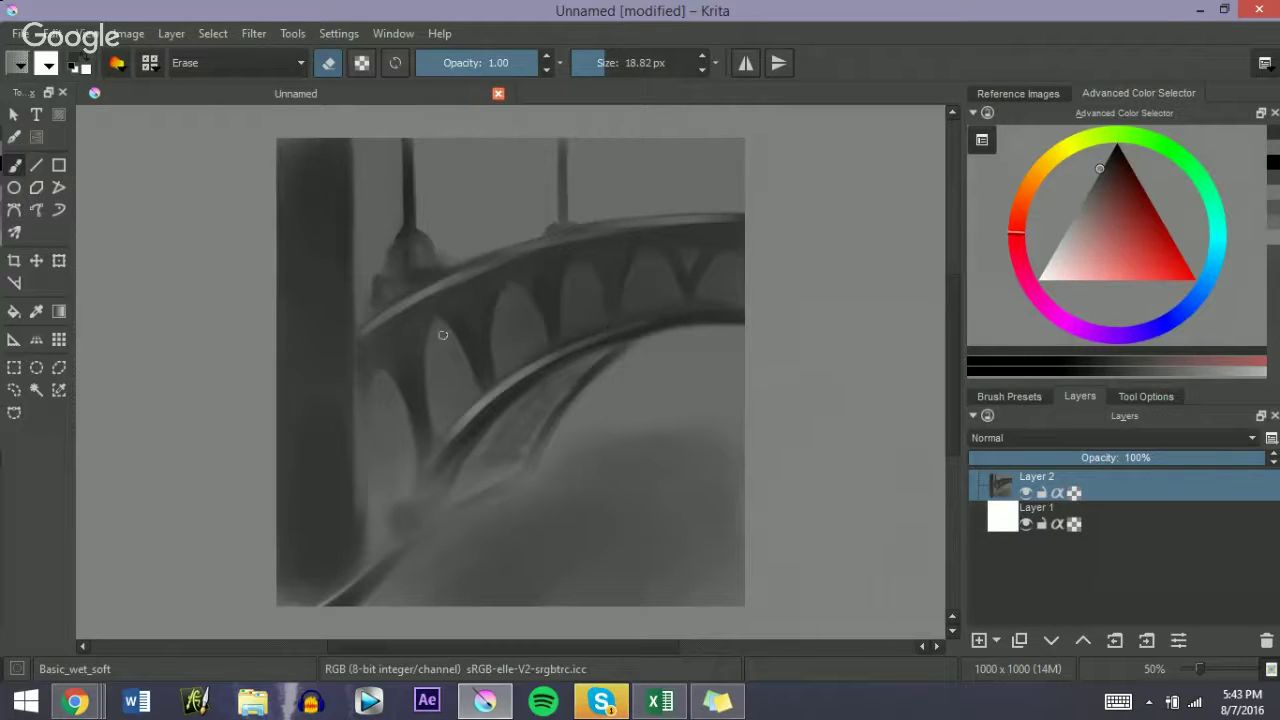
Step: Reset the colour to black and paint a thin dark edge along the first strut's right side at about 13 px
key("bracketleft")
key("bracketleft")
key("bracketleft")
key("bracketleft")
key("bracketleft")
key("bracketleft")
key("e")
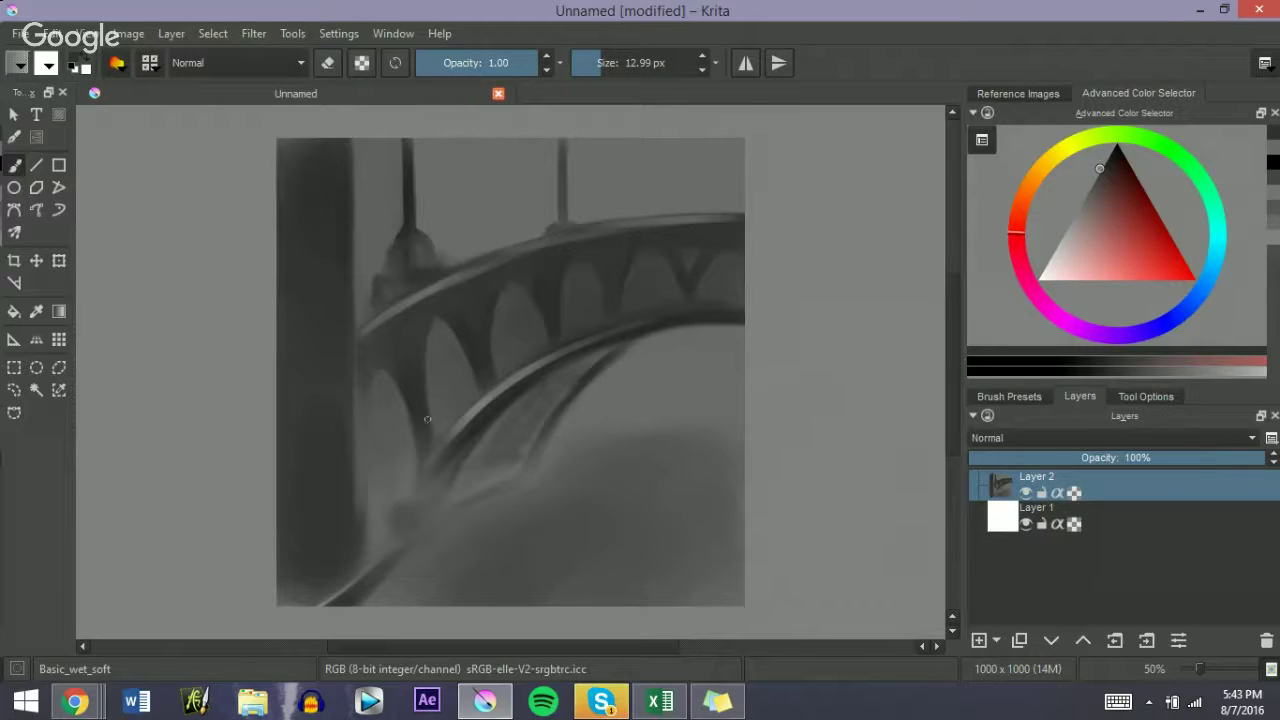
key("d")
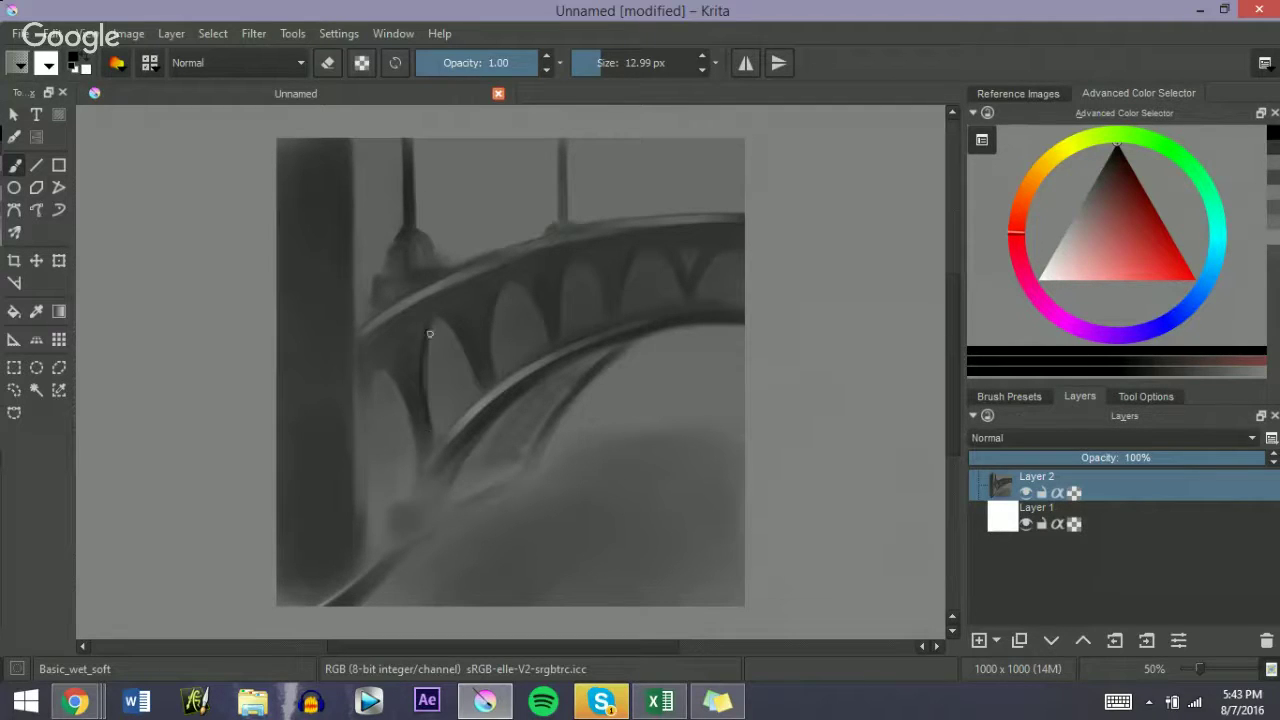
Step: Darken the next strut's right edge and paint a thin curved strut beside the trunk with a brush of about 28 px
key("bracketright")
key("bracketright")
key("bracketright")
key("bracketright")
key("bracketright")
key("bracketright")
key("bracketright")
key("bracketright")
key("bracketright")
key("bracketright")
key("bracketleft")
key("bracketleft")
key("bracketleft")
key("bracketleft")
key("bracketleft")
key("bracketleft")
key("bracketright")
left_click_drag(372, 385, 381, 531)
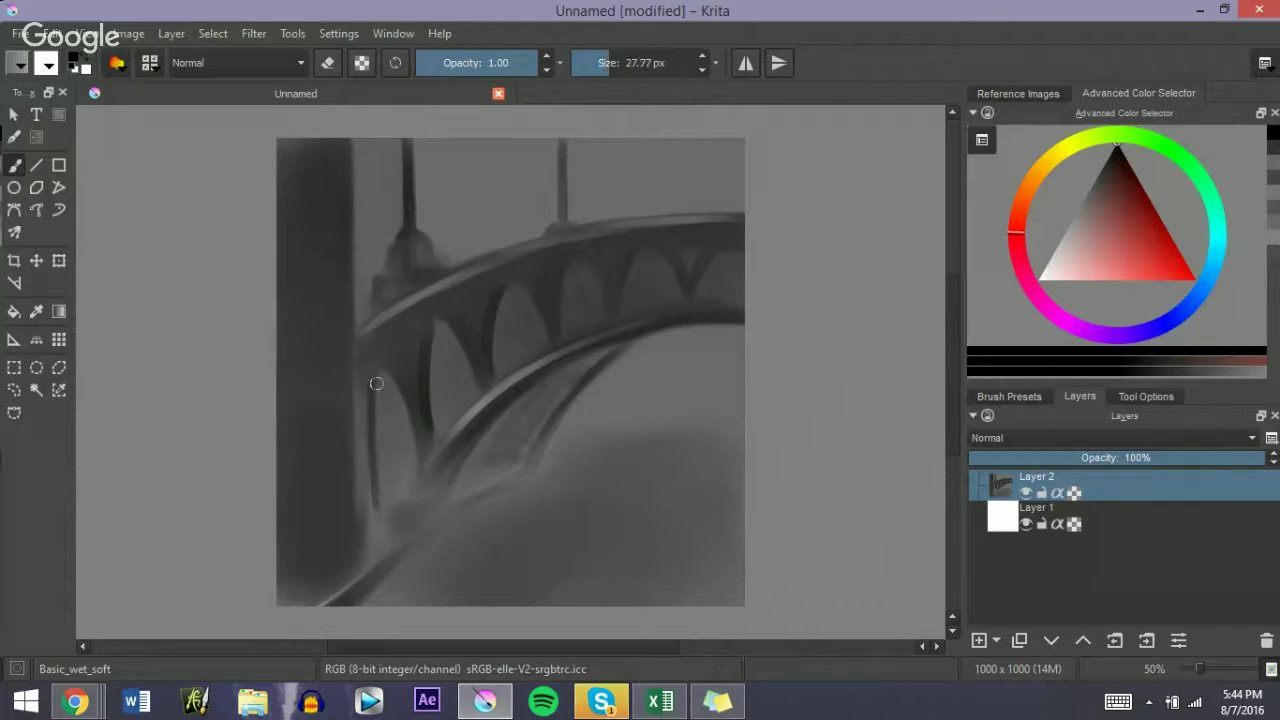
left_click_drag(374, 369, 368, 505)
Step: Paint a dark shadow directly beneath the upper band's highlight with a brush of about 25 px
key("bracketleft")
key("bracketleft")
key("bracketleft")
key("bracketleft")
key("bracketleft")
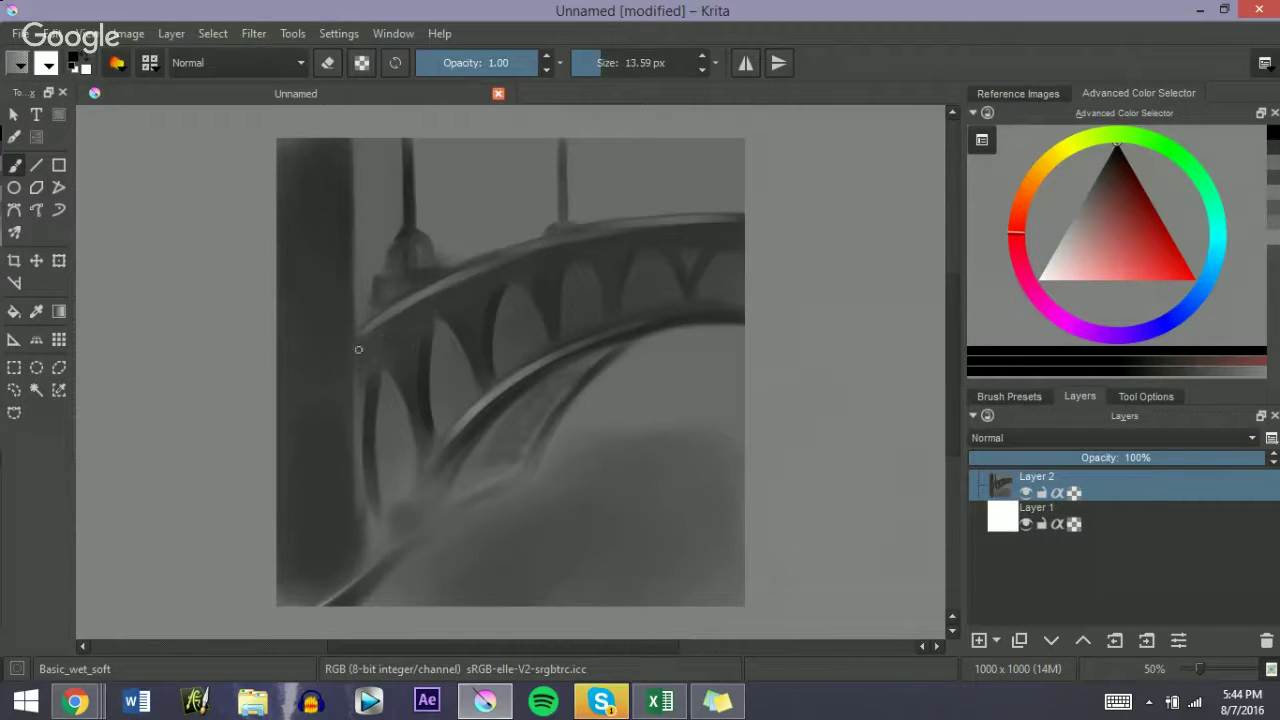
key("bracketright")
key("bracketright")
key("bracketright")
key("bracketright")
key("bracketright")
key("bracketright")
key("bracketright")
key("bracketright")
key("bracketright")
key("bracketright")
key("bracketright")
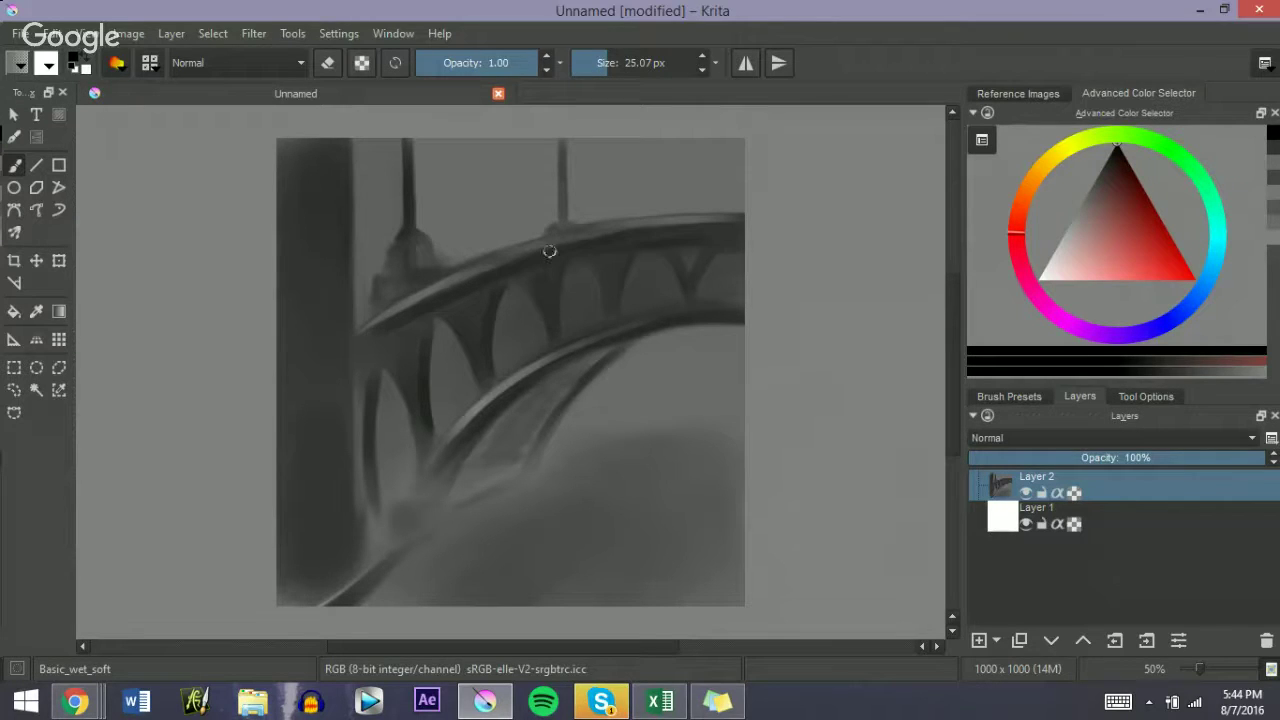
Step: Refine the upper band's shadow toward the trunk with a brush of about 15 px
key("bracketleft")
key("bracketleft")
key("bracketleft")
key("bracketleft")
key("bracketleft")
key("bracketleft")
key("bracketleft")
key("bracketleft")
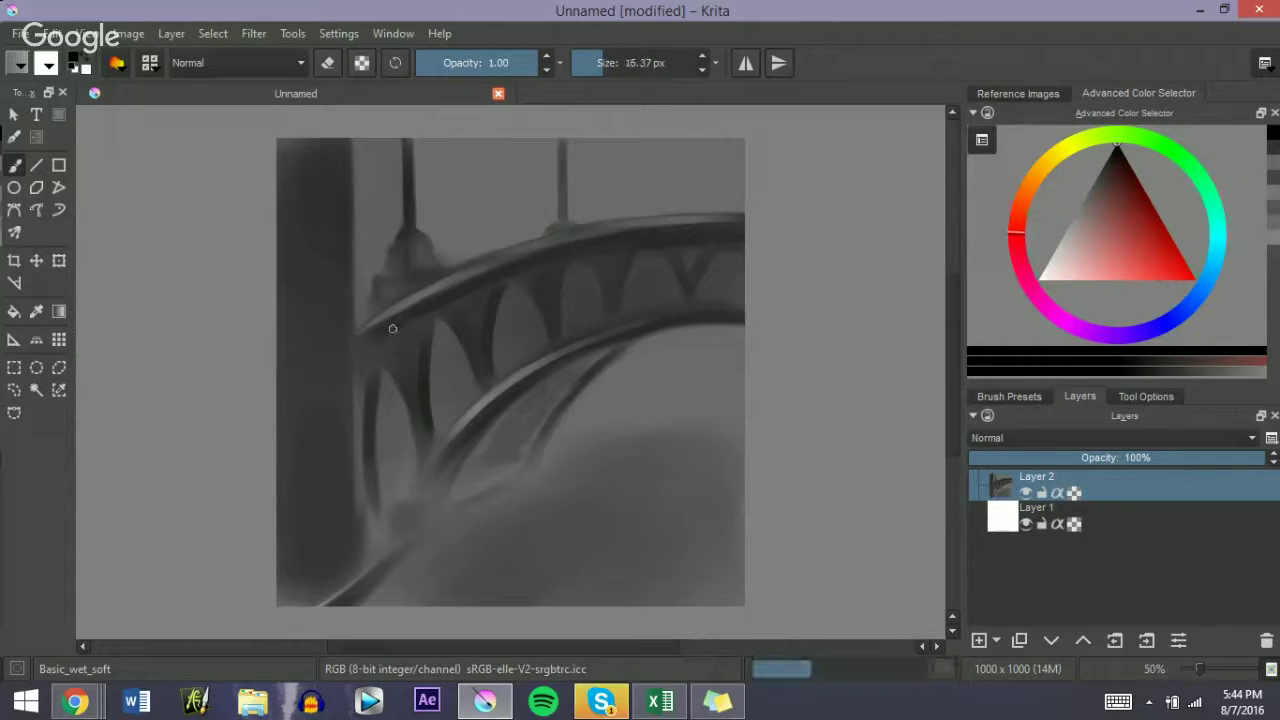
Step: Darken the rounded base of the first thin post with a brush of about 24 px
key("bracketright")
key("bracketright")
key("bracketright")
key("bracketright")
key("bracketright")
key("bracketright")
key("bracketright")
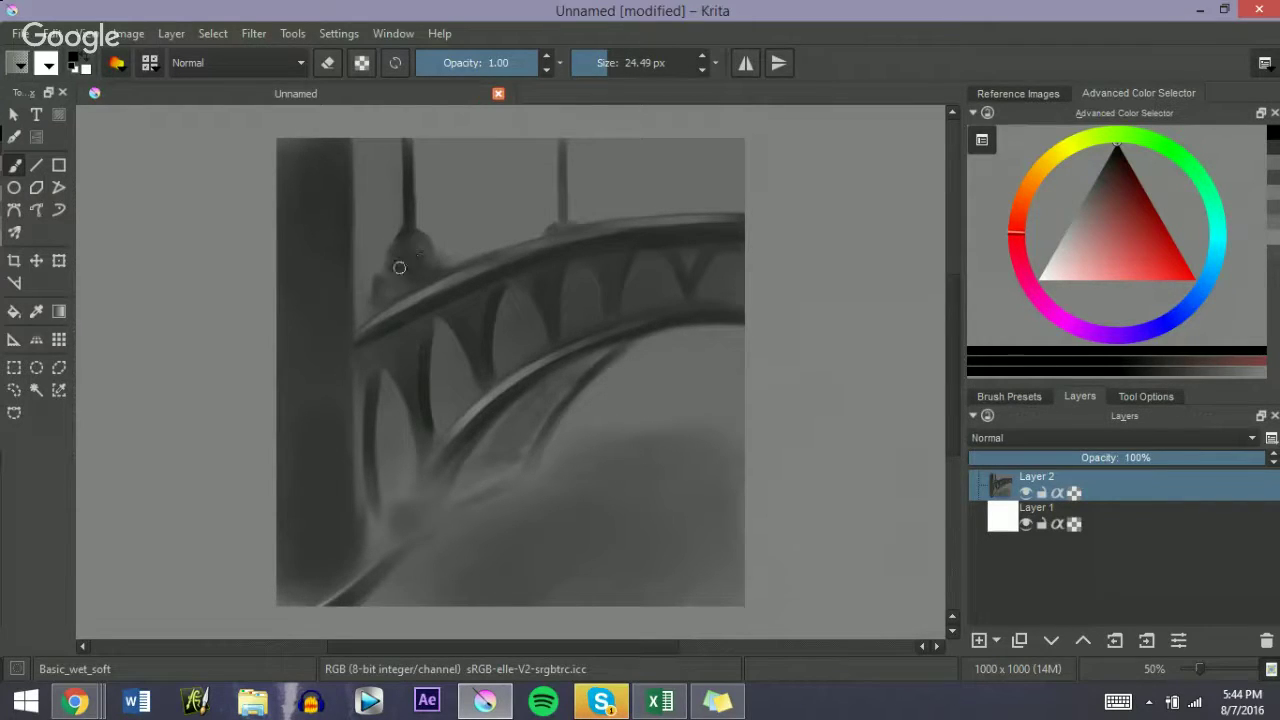
left_click_drag(380, 288, 376, 297)
Step: Darken the second thin post and its base with a brush of about 16 px
key("bracketleft")
key("bracketleft")
key("bracketleft")
key("bracketleft")
key("bracketleft")
key("bracketleft")
key("bracketleft")
mouse_move(564, 141)
left_mouse_down()
mouse_move(561, 182)
mouse_move(559, 127)
mouse_move(564, 216)
left_mouse_up()
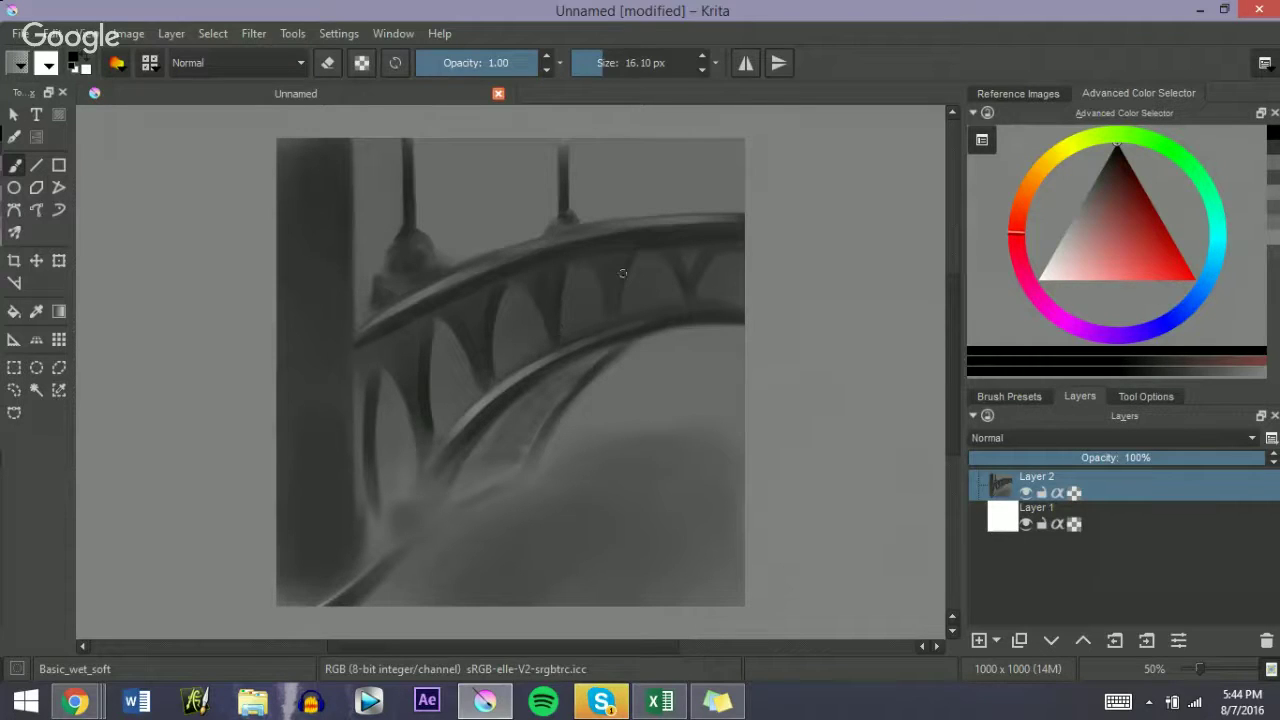
Step: Paint dark edges along the two rightmost struts at about 16 px, undoing a stray stroke
mouse_move(620, 288)
left_mouse_down()
mouse_move(632, 257)
mouse_move(627, 285)
mouse_move(674, 232)
mouse_move(688, 262)
left_mouse_up()
mouse_move(688, 262)
left_mouse_down()
mouse_move(696, 293)
mouse_move(716, 266)
mouse_move(702, 280)
left_mouse_up()
key("e")
key("ctrl+z")
key("e")
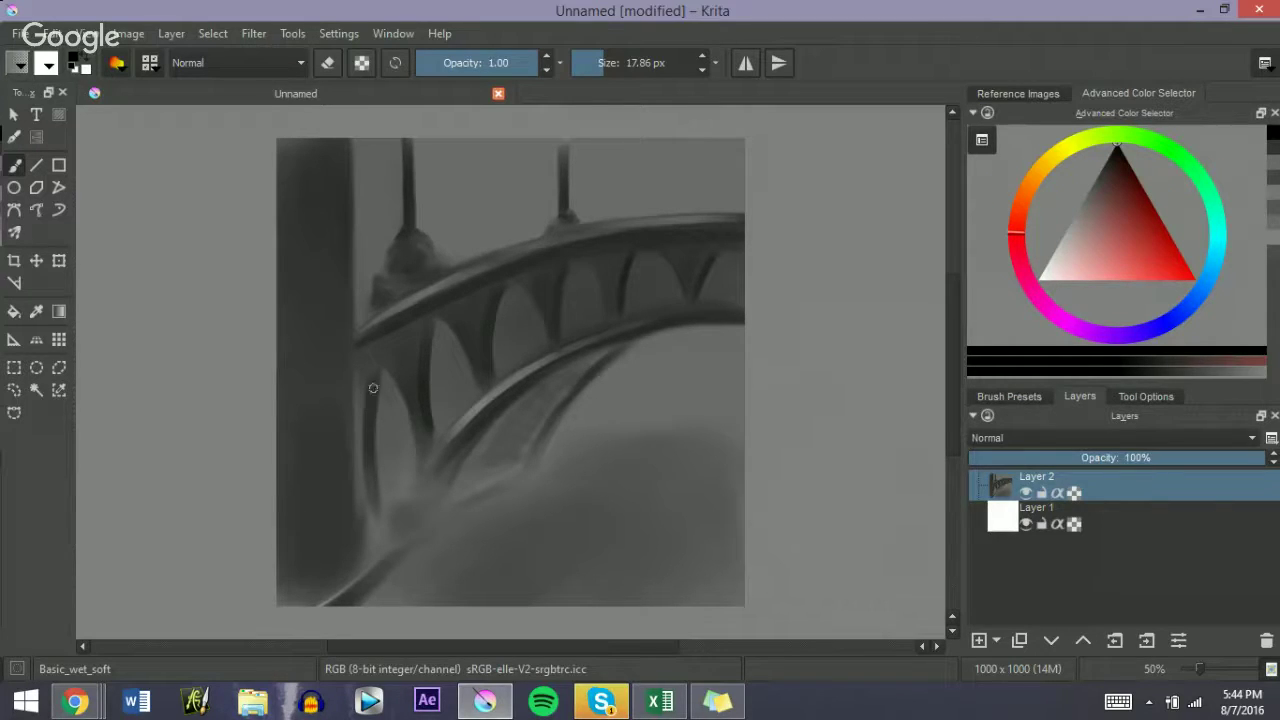
Step: Darken the lower band's bottom end at about 25 px and blend the area around its foot at about 38 px
key("bracketright")
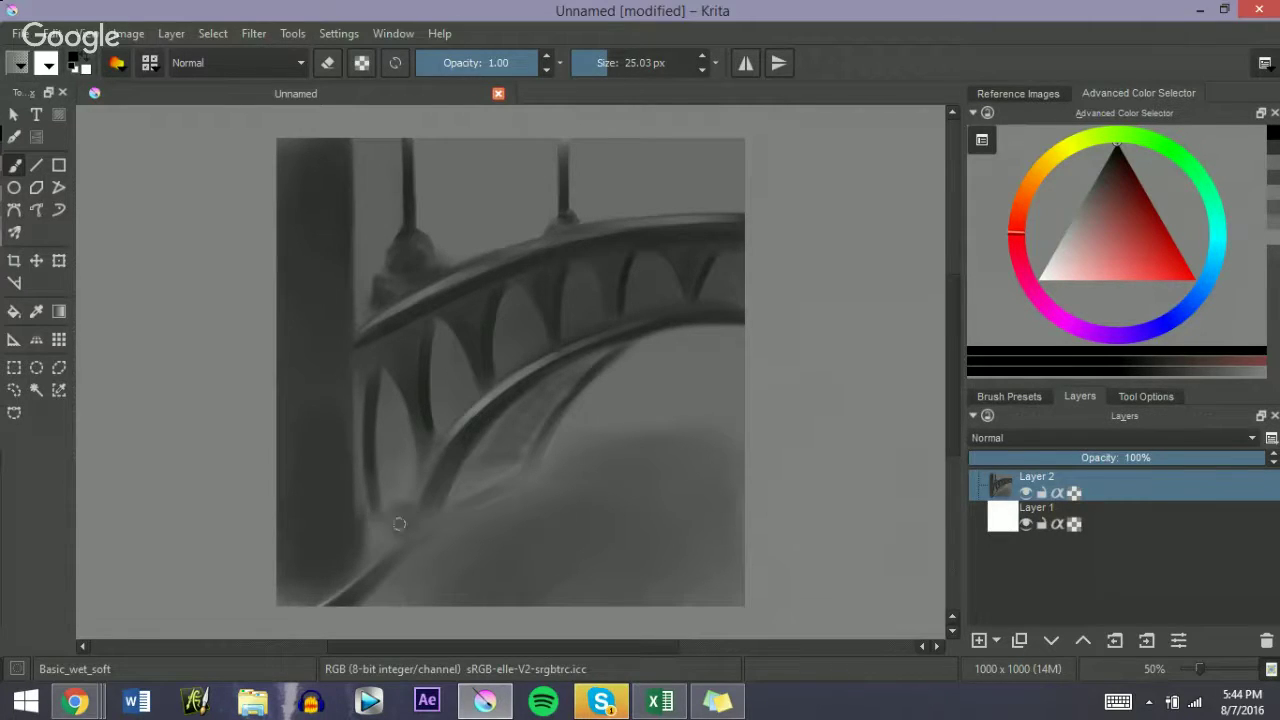
key("bracketright")
key("bracketright")
left_click_drag(396, 516, 391, 509)
key("bracketleft")
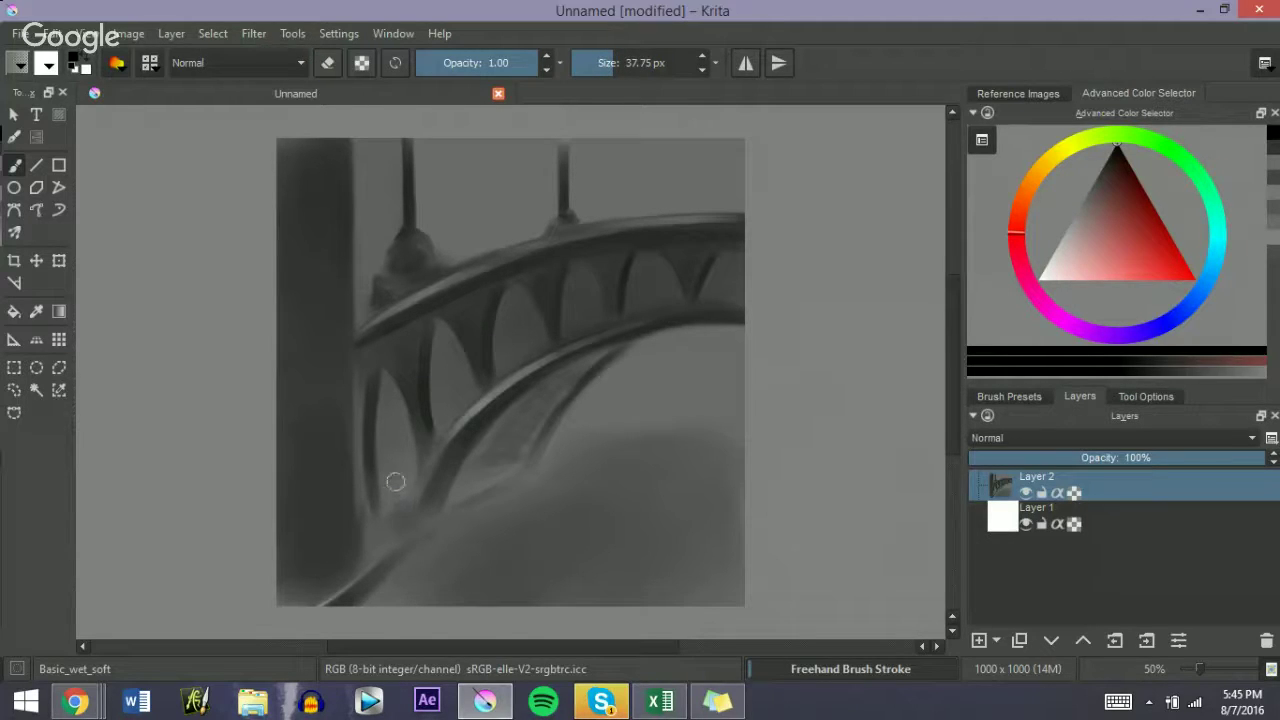
Step: Soften the opening between the trunk-side strut and the first strut at about 51 px and shade it darker
key("e")
key("e")
key("e")
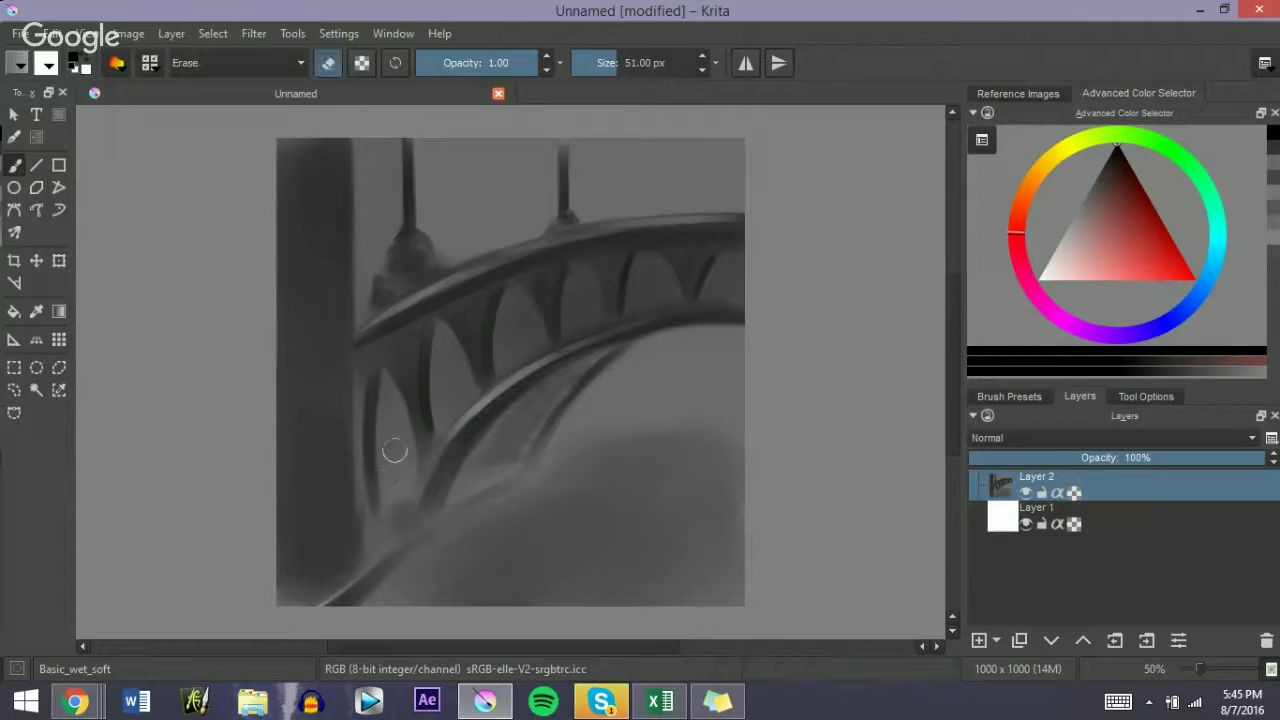
key("e")
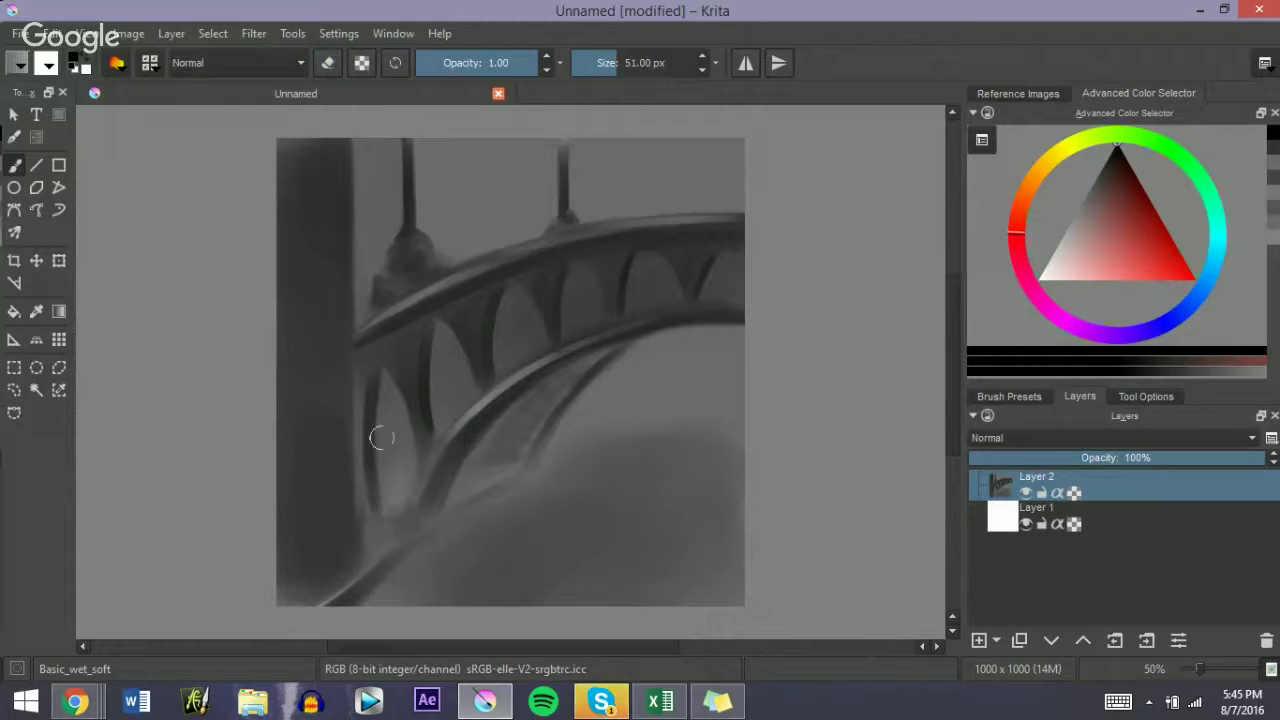
left_click_drag(382, 438, 397, 432)
mouse_move(394, 422)
left_mouse_down()
mouse_move(384, 479)
mouse_move(385, 404)
mouse_move(401, 438)
mouse_move(390, 412)
mouse_move(383, 477)
mouse_move(386, 414)
left_mouse_up()
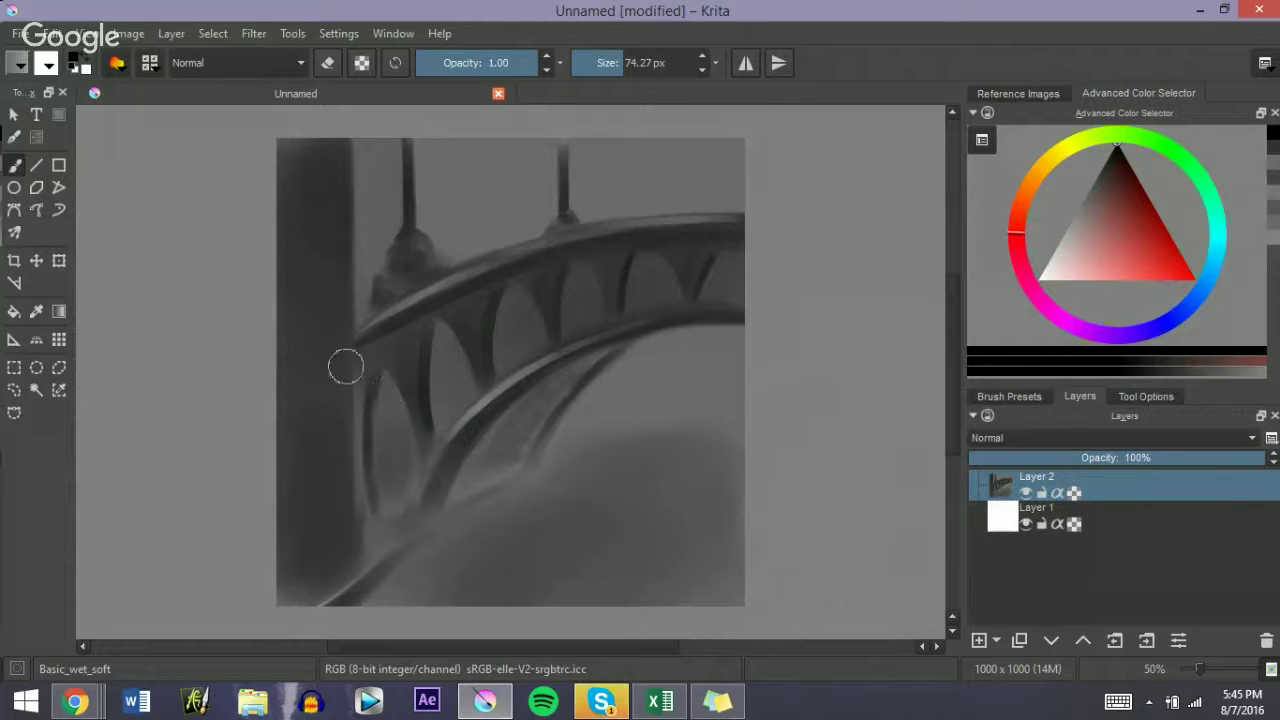
Step: Erase a soft highlight along the thin strut beside the trunk with an eraser of about 25 px
key("e")
key("bracketleft")
key("bracketleft")
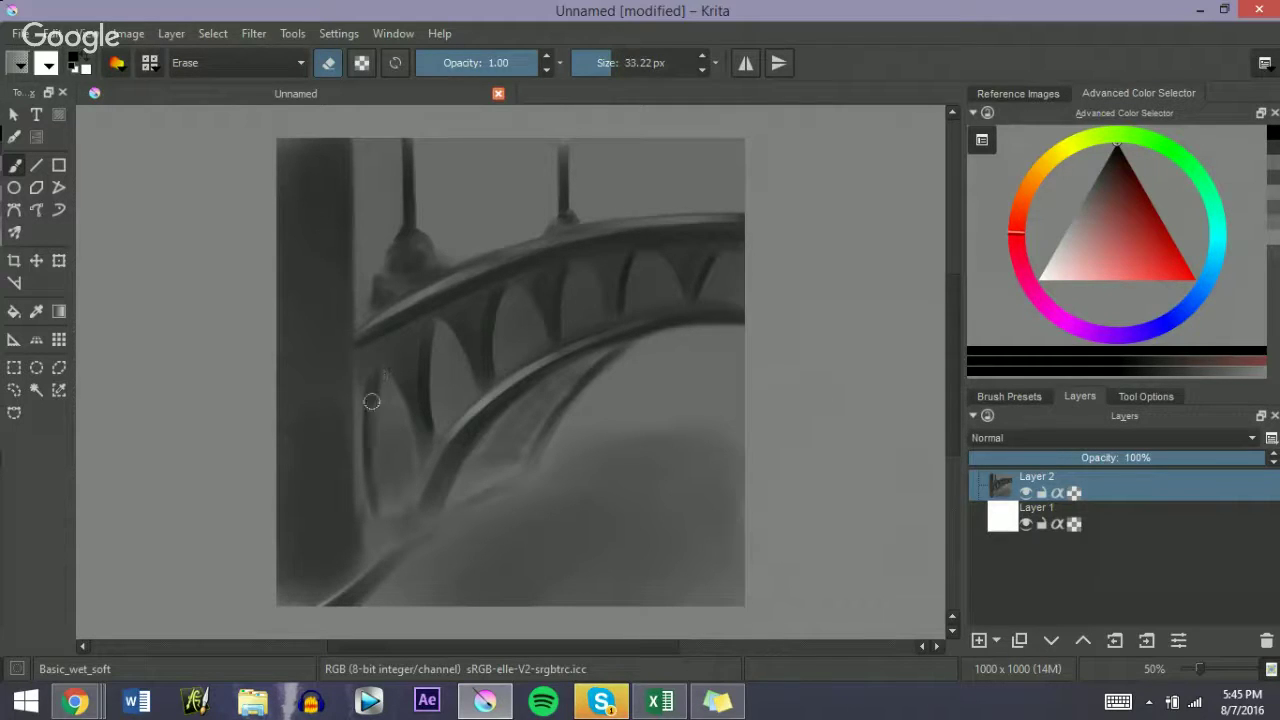
key("bracketleft")
left_click_drag(369, 406, 369, 477)
key("e")
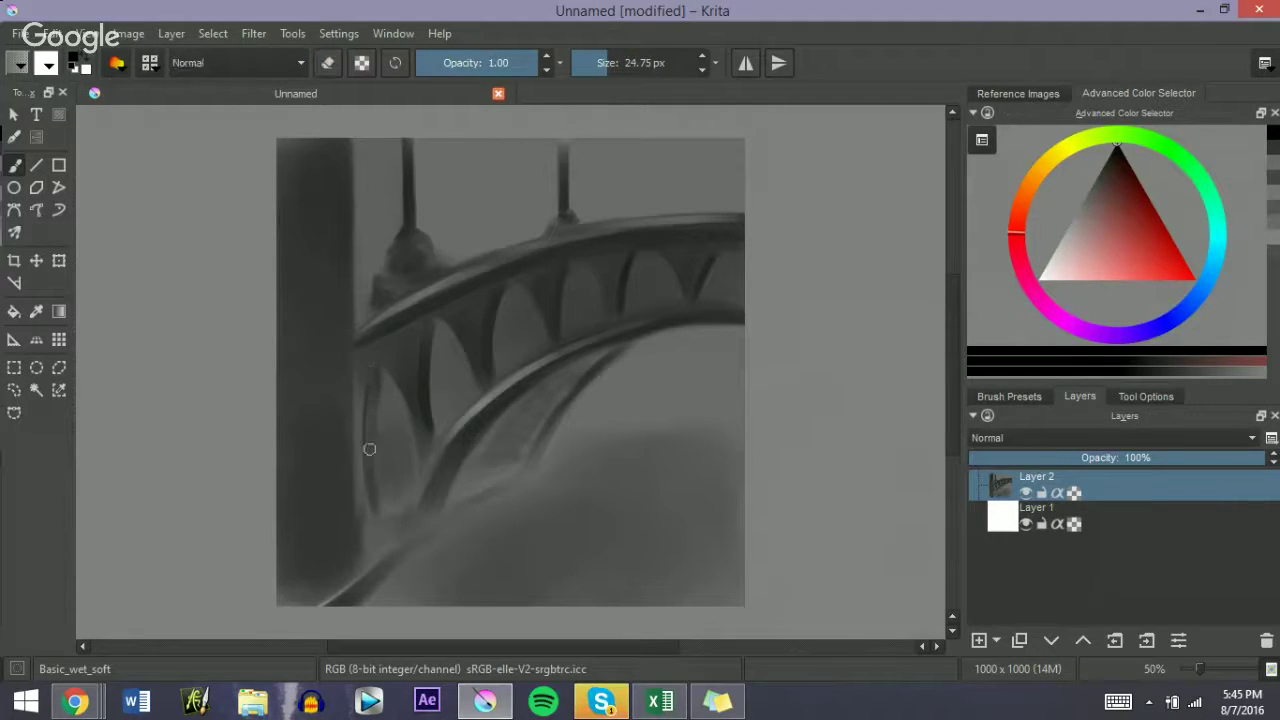
Step: Redarken the trunk-side strut and dab a mottled texture into the gap beneath the lower band at about 18 px
key("bracketleft")
left_click_drag(374, 466, 372, 407)
mouse_move(472, 473)
left_mouse_down("shift")
mouse_move(559, 372)
mouse_move(496, 458)
mouse_move(515, 452)
mouse_move(471, 491)
mouse_move(499, 475)
left_mouse_up("shift")
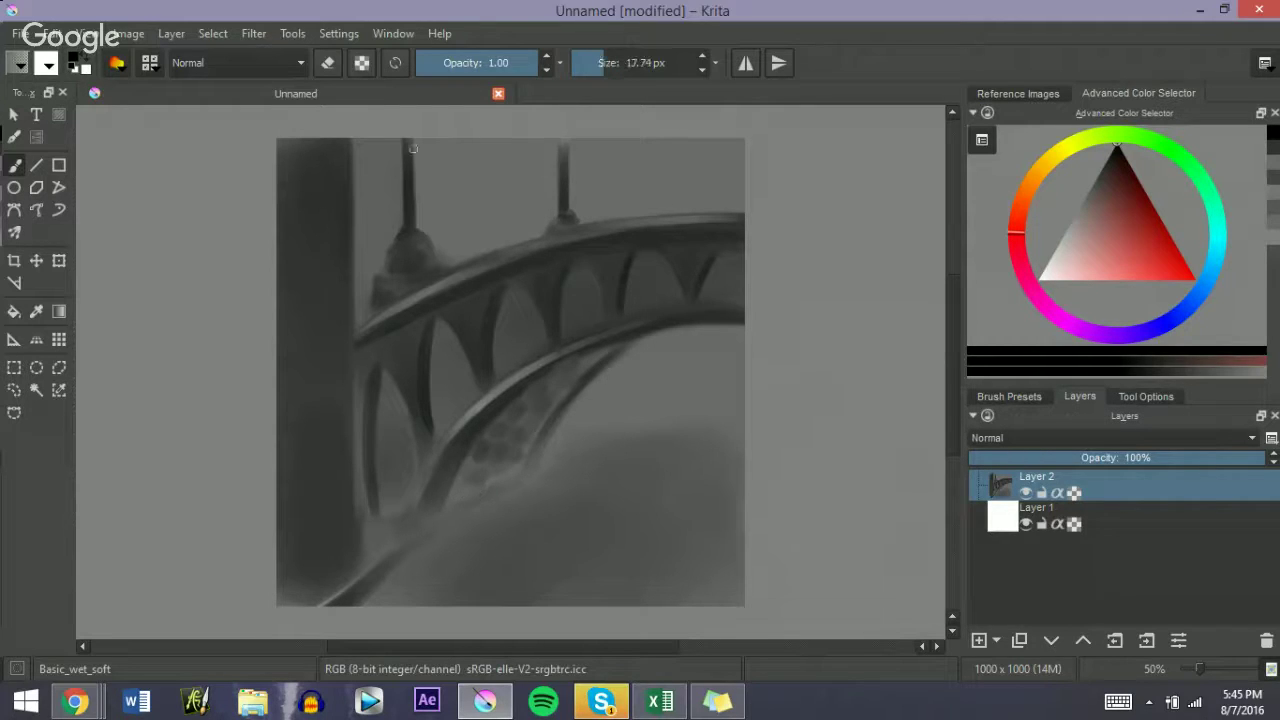
Step: Erase bright highlights into the first thin post and its rounded base with an eraser of about 12 px
key("e")
mouse_move(407, 147)
left_mouse_down()
mouse_move(408, 190)
mouse_move(405, 155)
left_mouse_up()
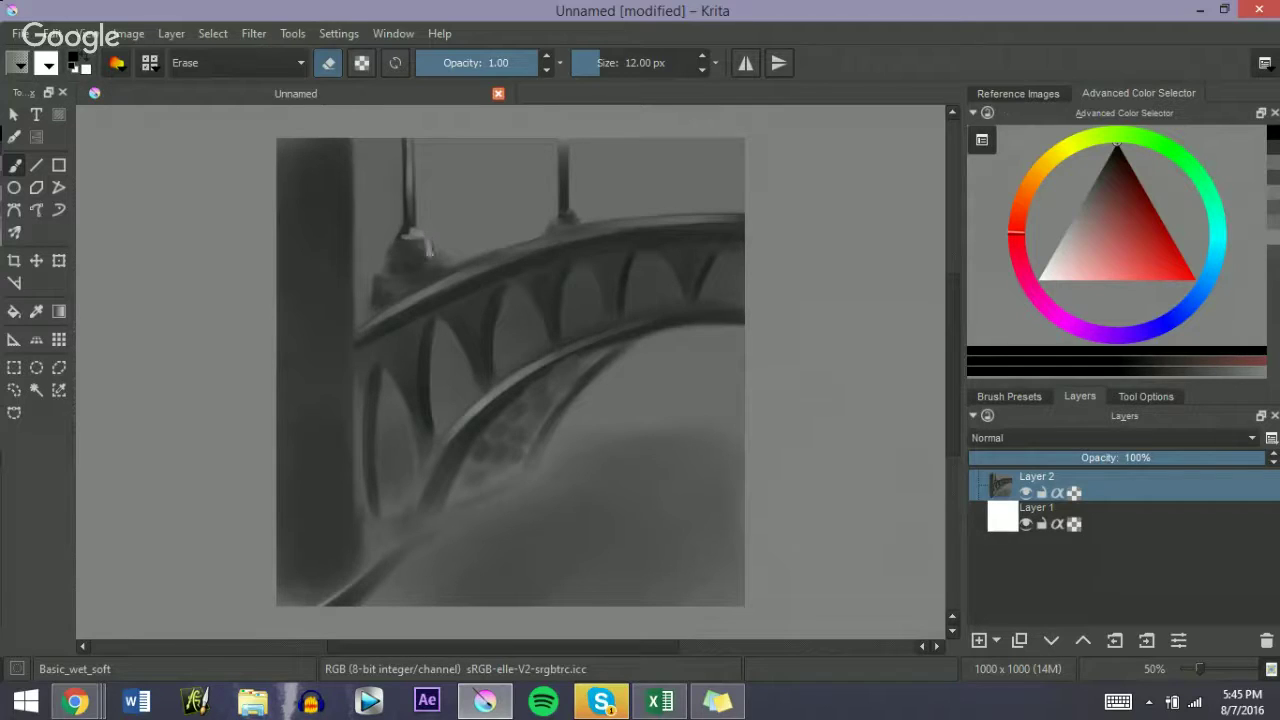
mouse_move(421, 253)
left_mouse_down()
mouse_move(400, 249)
mouse_move(416, 256)
mouse_move(414, 234)
mouse_move(403, 256)
mouse_move(429, 262)
mouse_move(419, 254)
mouse_move(393, 280)
mouse_move(404, 282)
mouse_move(378, 297)
mouse_move(385, 306)
left_mouse_up()
key("]")
Step: Retouch the first post's base at about 15 px and erase a vertical highlight down the second post at about 13 px
key("e")
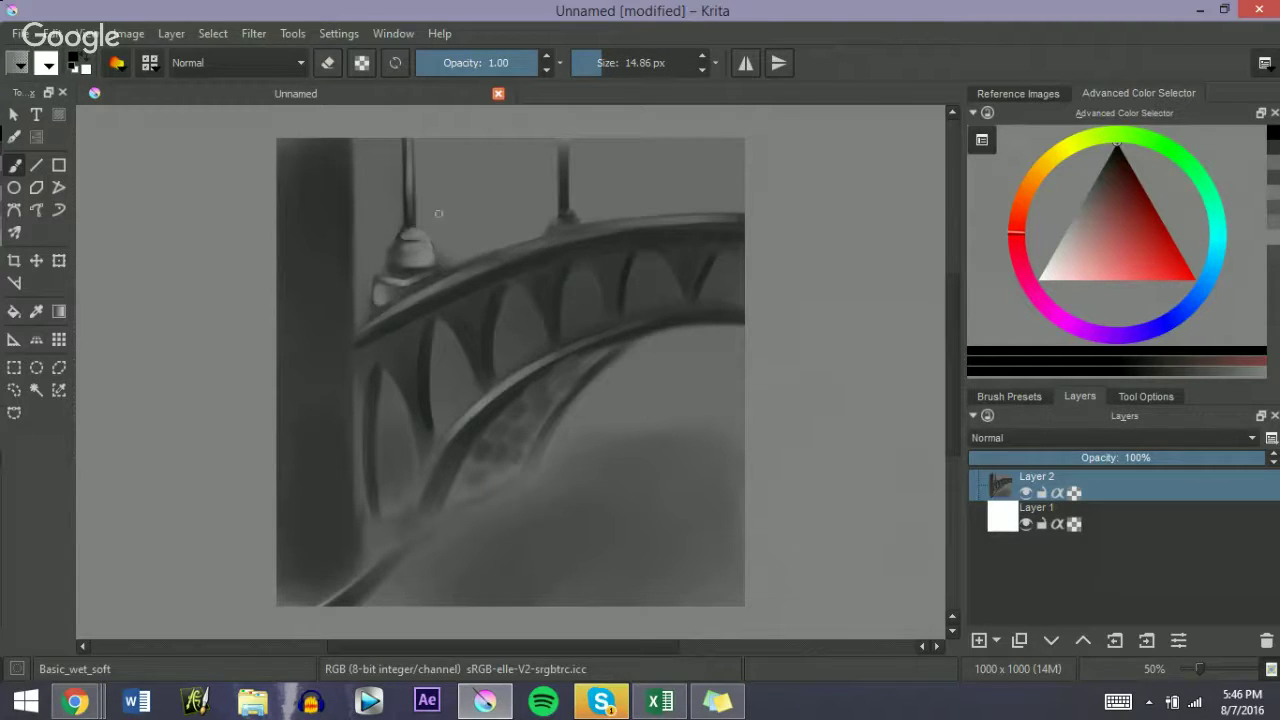
key("e")
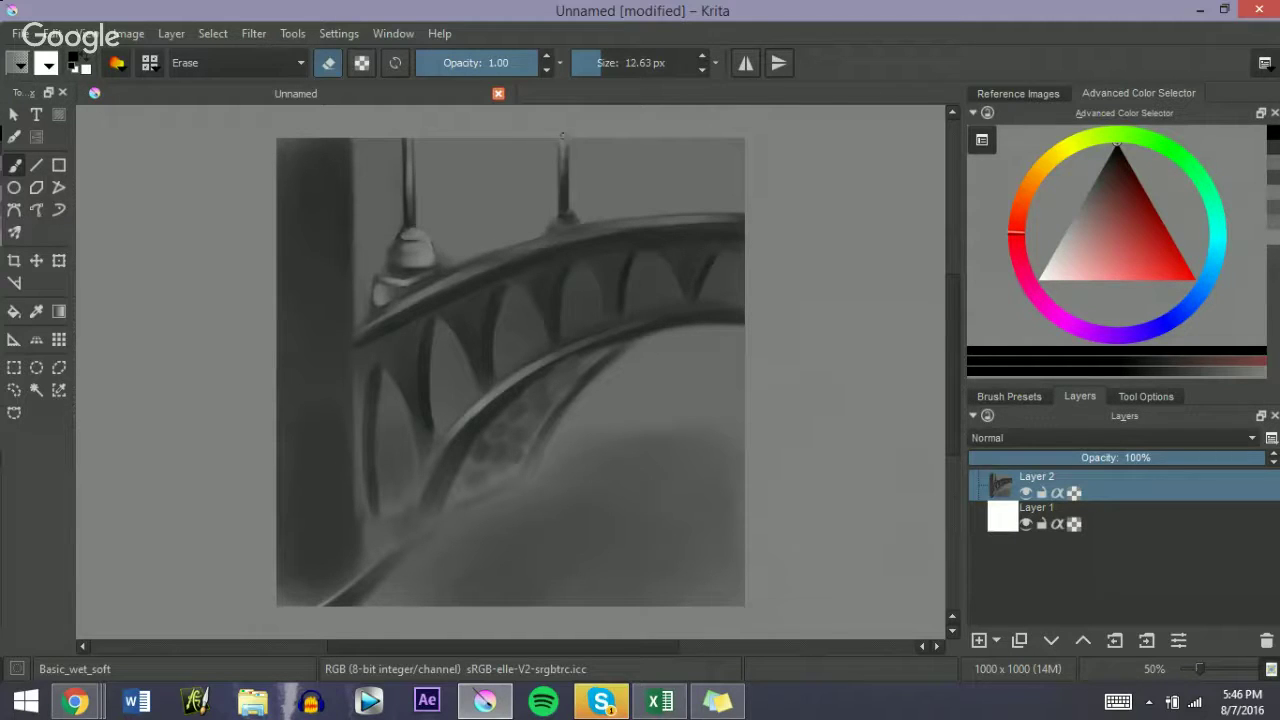
left_click_drag(562, 135, 563, 200)
key("e")
key("e")
mouse_move(413, 140)
left_mouse_down()
mouse_move(438, 140)
mouse_move(436, 124)
mouse_move(398, 115)
mouse_move(436, 136)
mouse_move(414, 131)
left_mouse_up()
key("e")
key("ctrl+z")
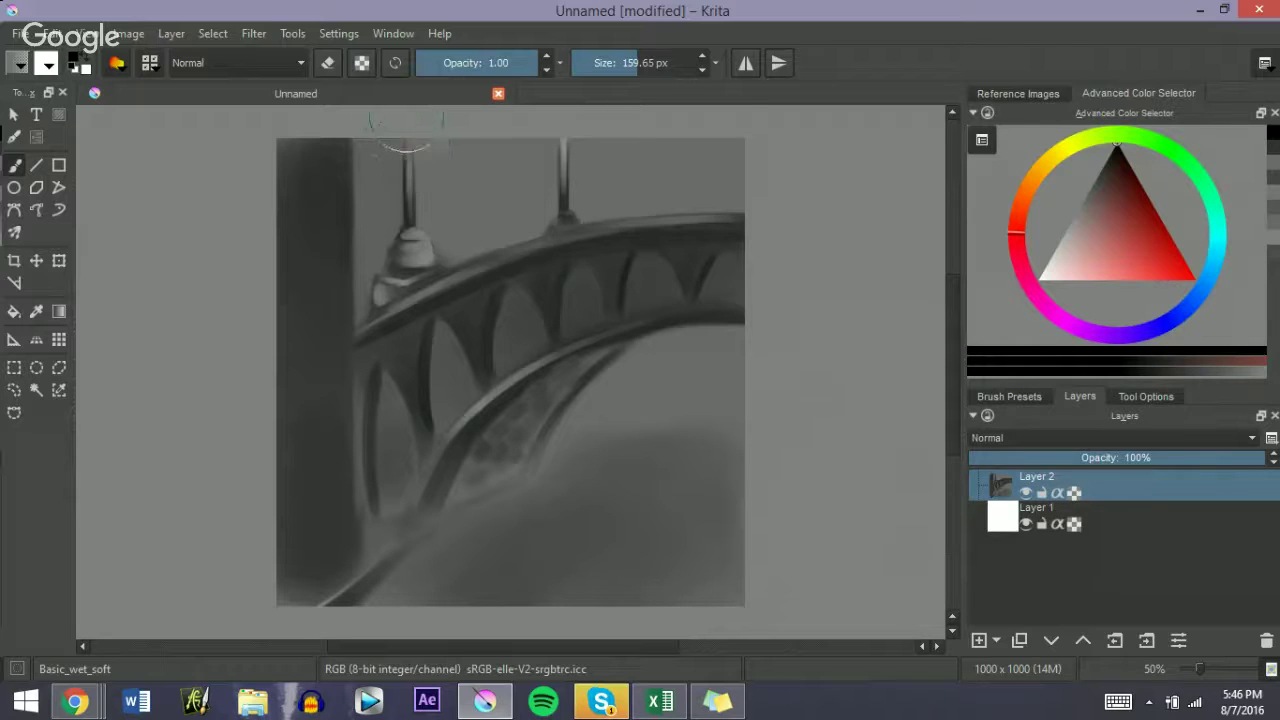
Step: Brush soft tone over the trunk's upper edge and the background beside the first post at about 160 px
left_click_drag(365, 115, 367, 130)
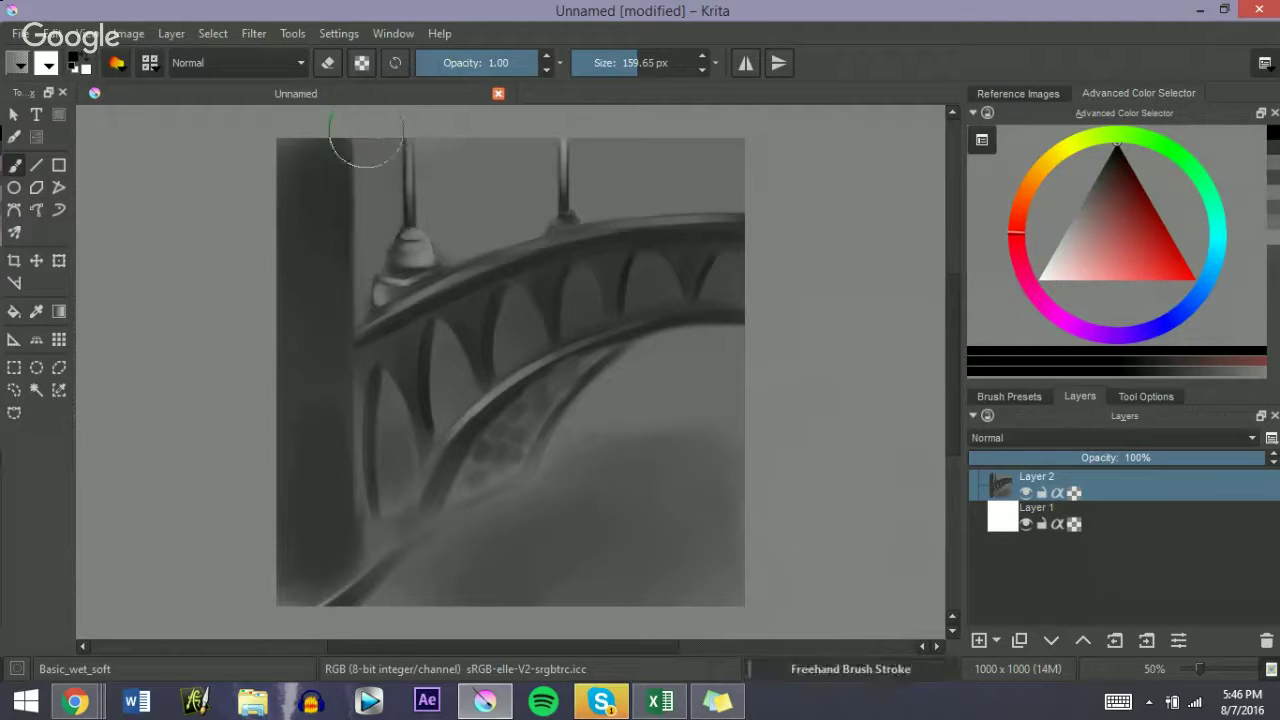
left_click_drag(427, 158, 379, 159)
left_click_drag(367, 206, 350, 198)
Step: Erase a column of soft rounded stones down the trunk's arch-side edge with an eraser of about 45 px
key("e")
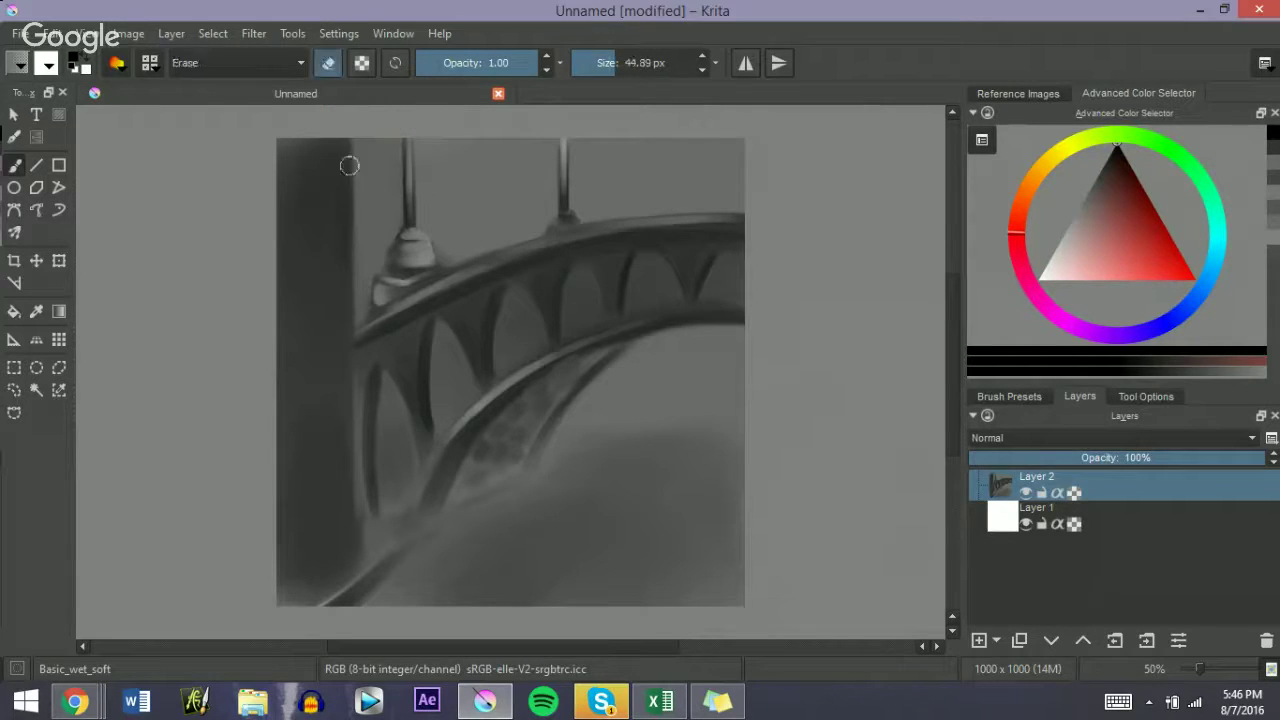
key("bracketleft")
key("bracketleft")
left_click_drag(346, 143, 345, 262)
key("bracketright")
left_click_drag(342, 262, 346, 546)
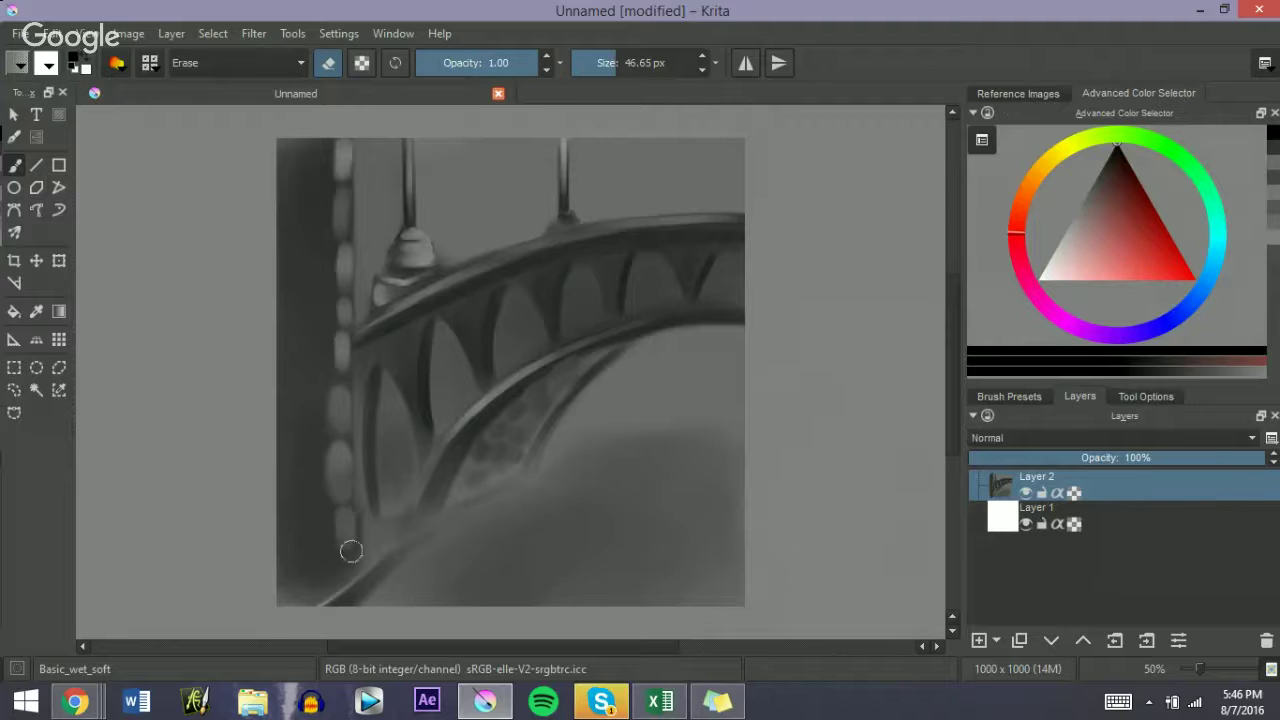
Step: Widen and brighten the stones along the trunk's arch-side edge with an eraser of up to about 76 px
key("bracketright")
left_click_drag(334, 286, 335, 415)
mouse_move(335, 219)
left_mouse_down()
mouse_move(336, 146)
mouse_move(327, 237)
mouse_move(304, 165)
left_mouse_up()
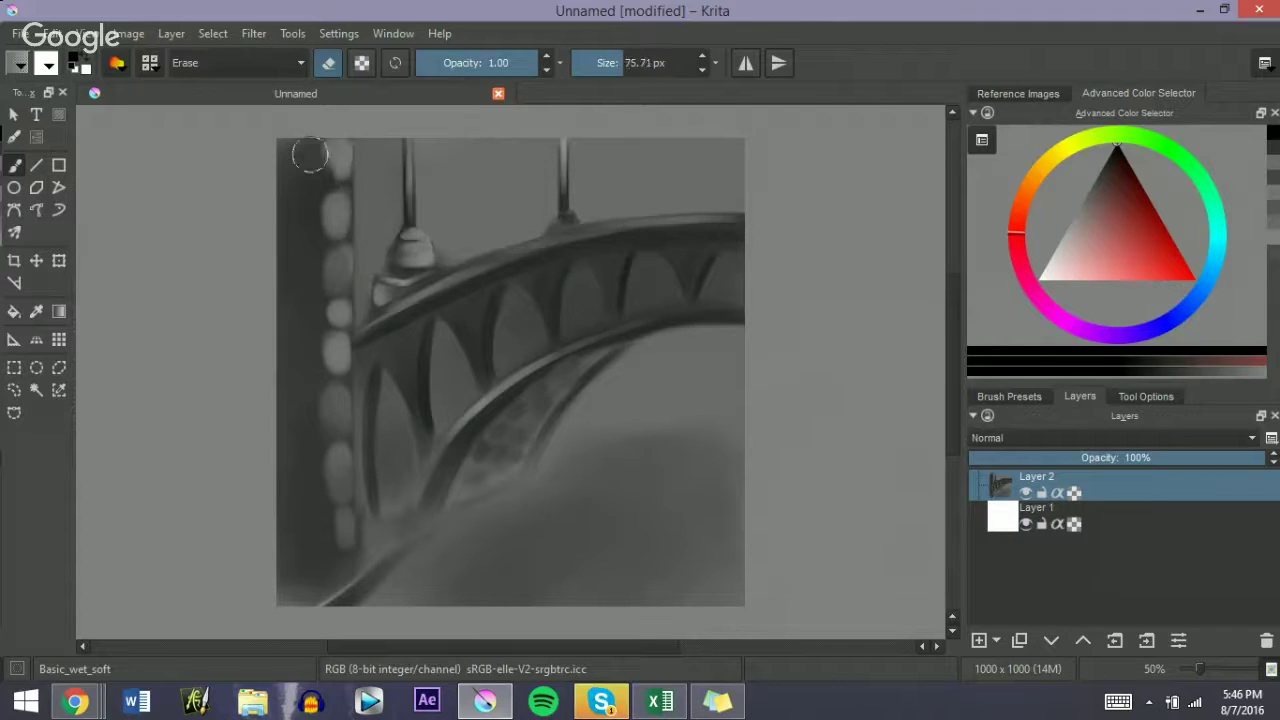
Step: Undo the last erased stroke at the trunk's top and erase separate rounded stones there with a smaller eraser
key("bracketright")
key("bracketright")
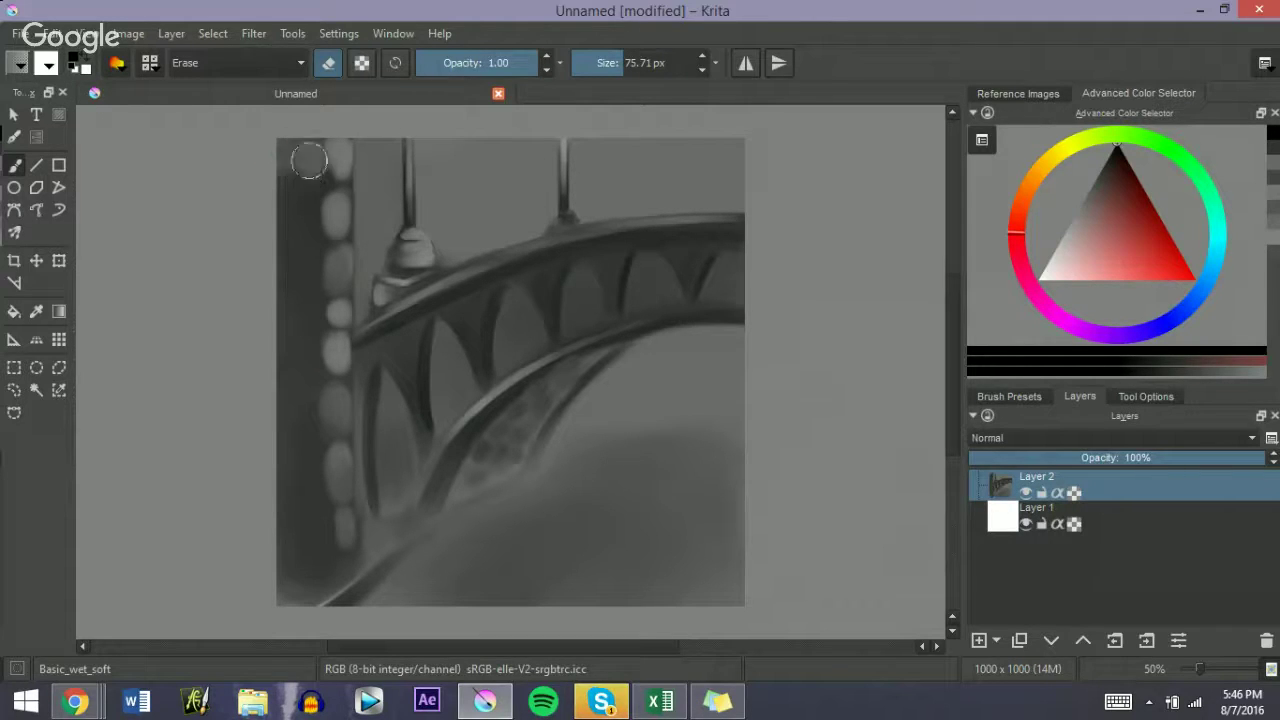
key("ctrl+z")
key("bracketleft")
mouse_move(313, 154)
left_mouse_down()
mouse_move(322, 182)
mouse_move(299, 151)
mouse_move(288, 185)
mouse_move(285, 150)
mouse_move(287, 178)
left_mouse_up()
Step: Erase a thin ledge across the trunk at about 33 px and fill the area below it with rounded stones at about 62 px
key("bracketleft")
key("bracketleft")
key("bracketleft")
key("bracketleft")
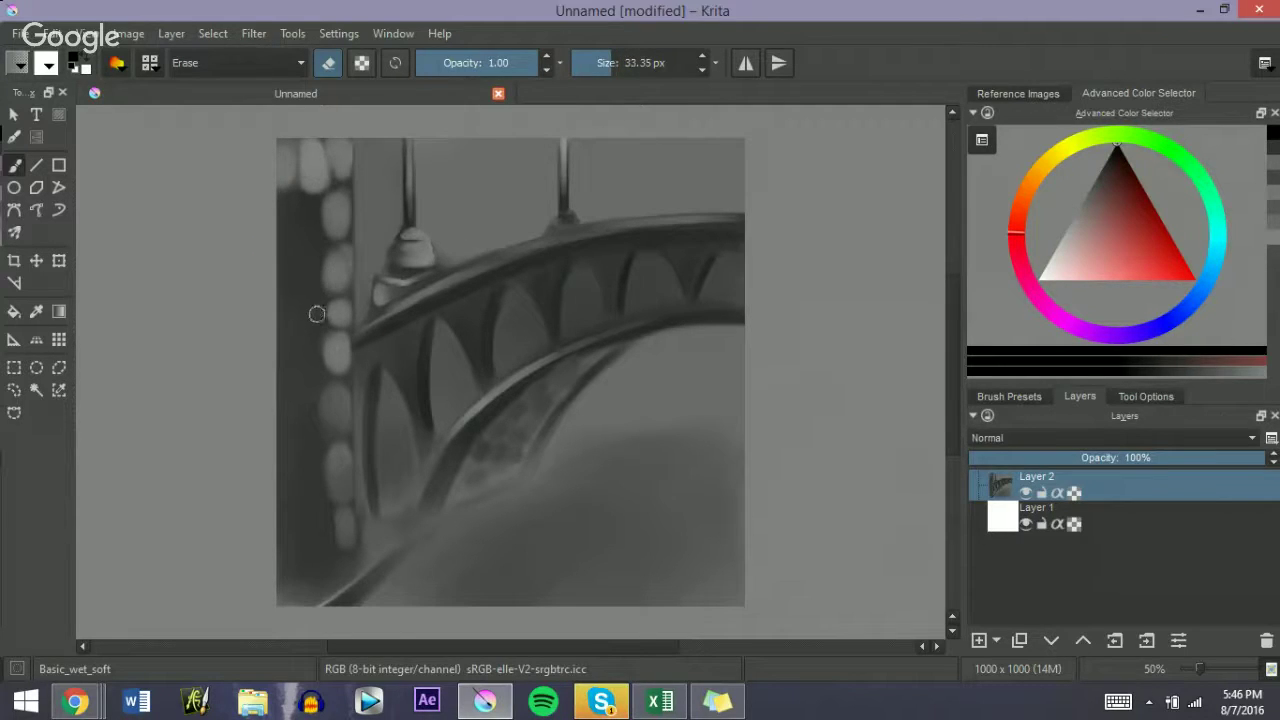
mouse_move(316, 314)
left_mouse_down()
mouse_move(284, 320)
mouse_move(331, 321)
mouse_move(312, 355)
left_mouse_up()
left_click_drag(308, 352, 298, 354)
mouse_move(296, 412)
left_mouse_down()
mouse_move(312, 366)
mouse_move(283, 362)
mouse_move(305, 350)
left_mouse_up()
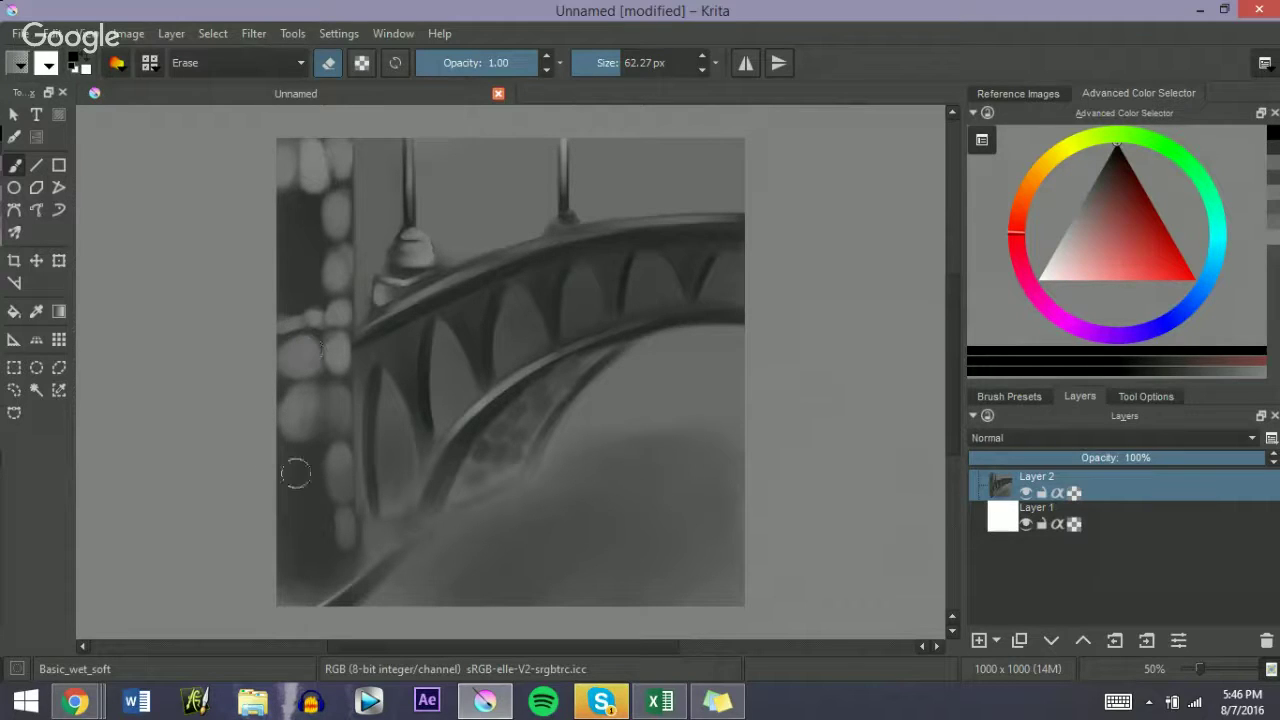
mouse_move(295, 473)
left_mouse_down()
mouse_move(305, 450)
mouse_move(303, 497)
mouse_move(319, 500)
mouse_move(302, 505)
mouse_move(320, 531)
mouse_move(293, 549)
mouse_move(306, 586)
mouse_move(329, 571)
left_mouse_up()
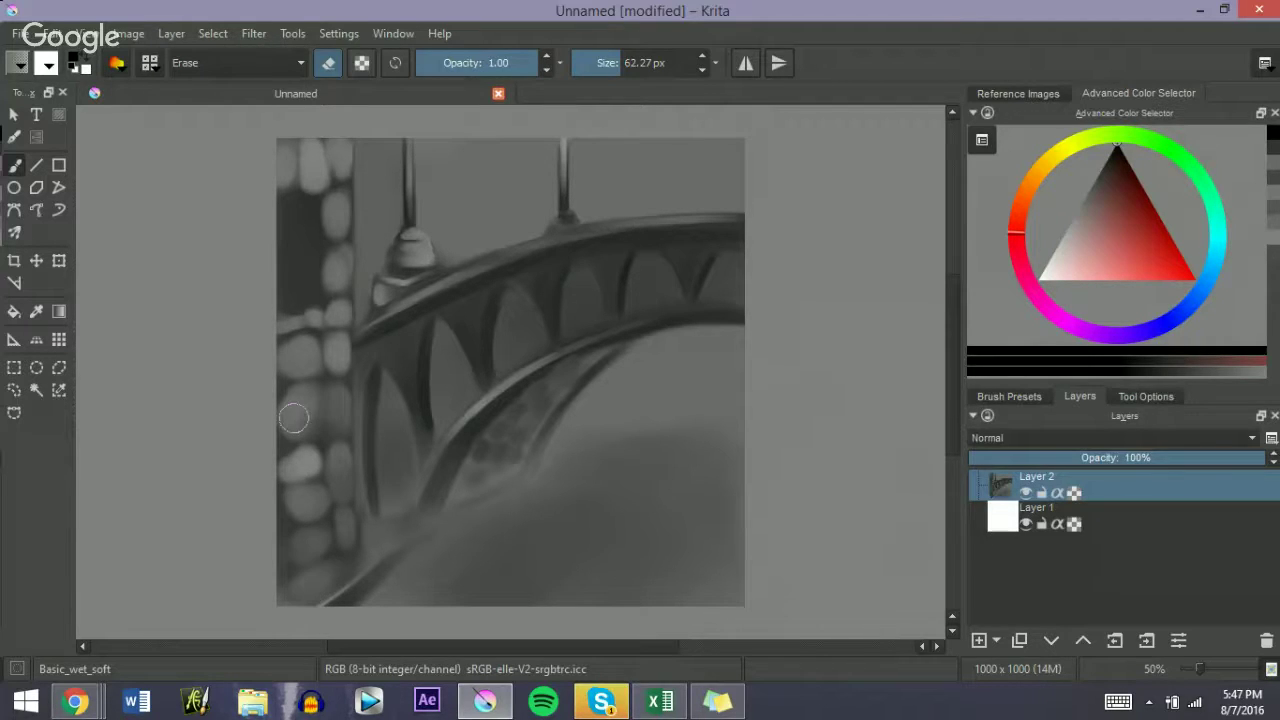
Step: Darken the opening in the upper trunk at about 82 px and erase its bordering stones outward at about 19 px
key("e")
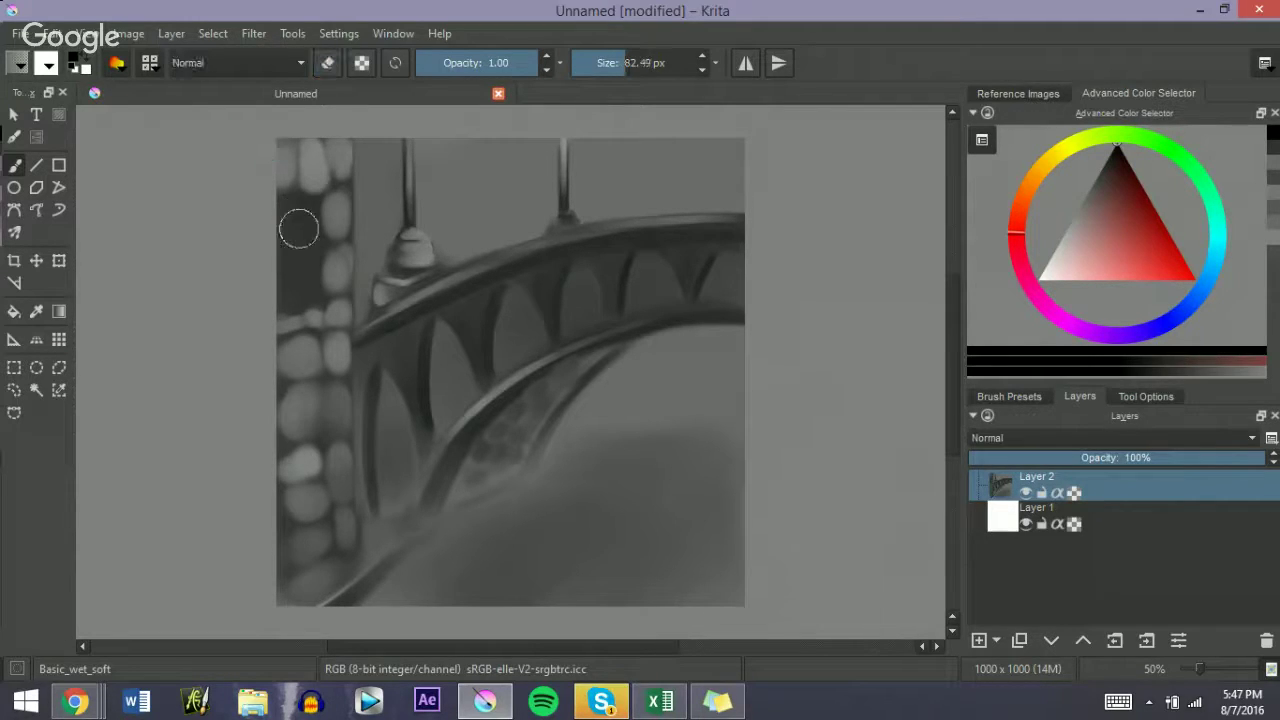
mouse_move(291, 228)
left_mouse_down()
mouse_move(306, 283)
mouse_move(294, 209)
mouse_move(303, 214)
mouse_move(275, 212)
mouse_move(283, 204)
left_mouse_up()
key("e")
key("bracketleft")
key("bracketleft")
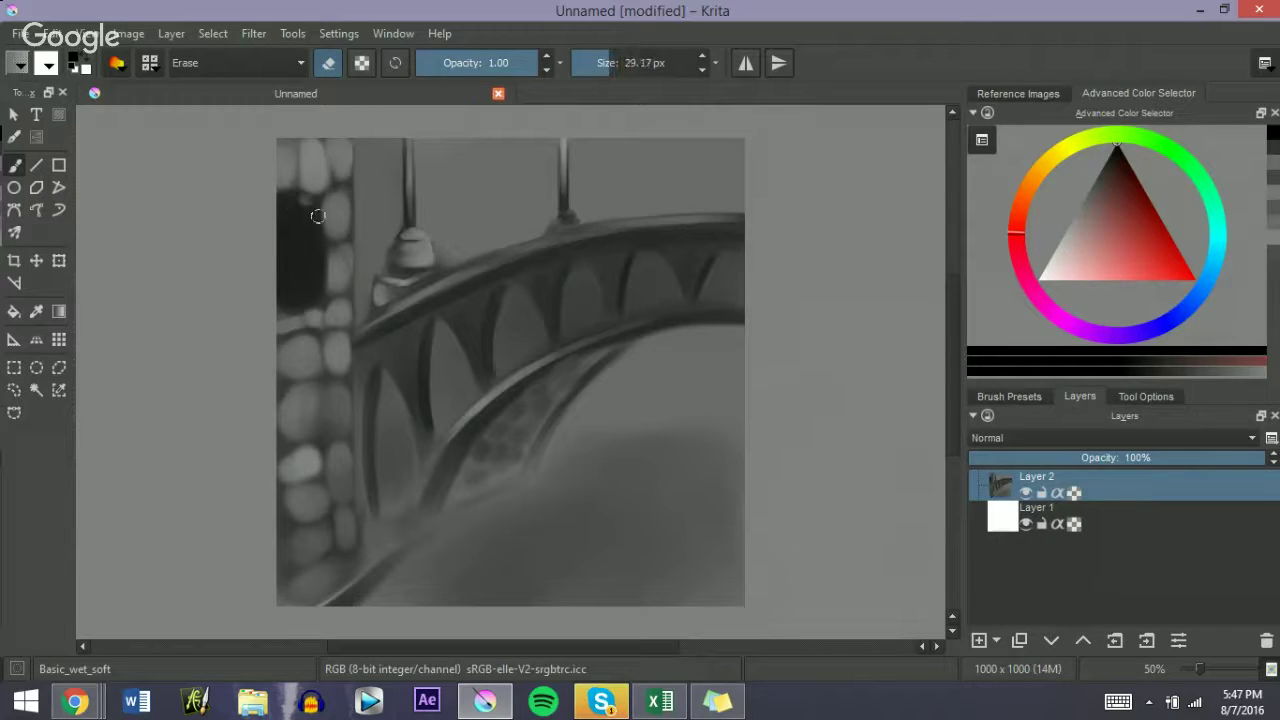
key("bracketleft")
left_click_drag(309, 197, 293, 189)
left_click_drag(325, 275, 321, 288)
Step: Refine the opening's outline and surrounding stones by alternating dark strokes and erased highlights at about 19 px
key("e")
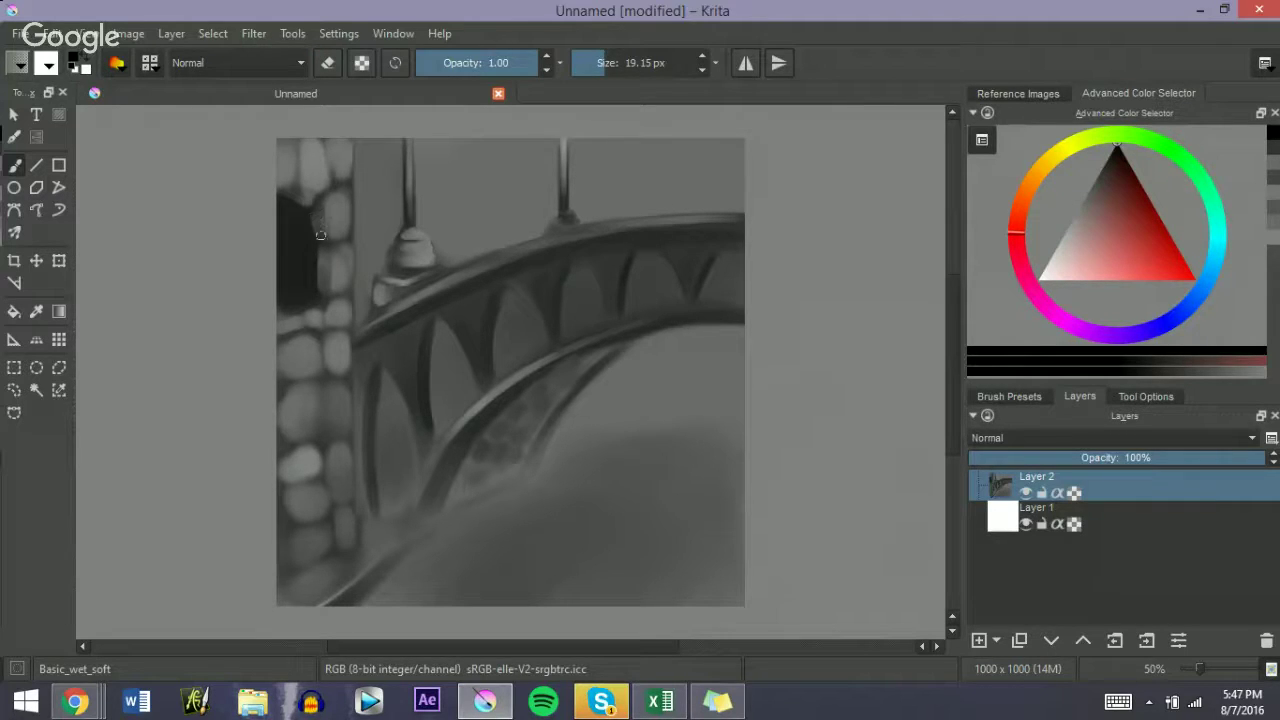
key("e")
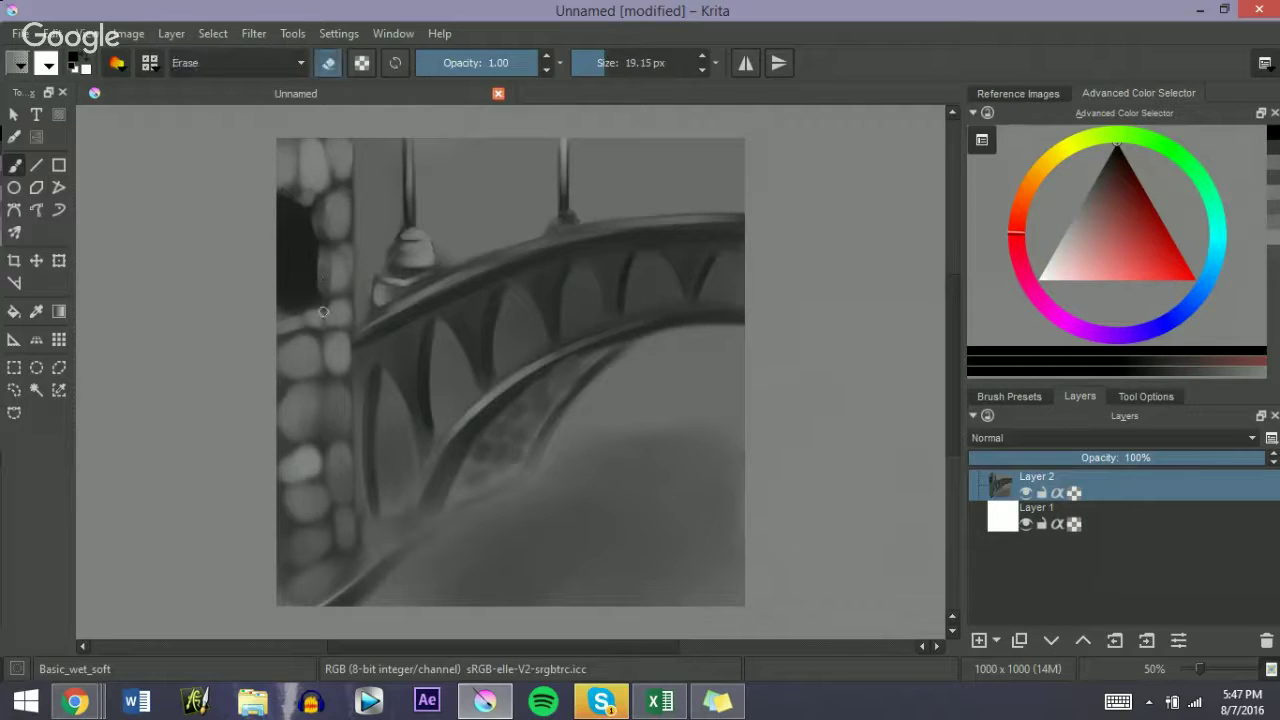
key("e")
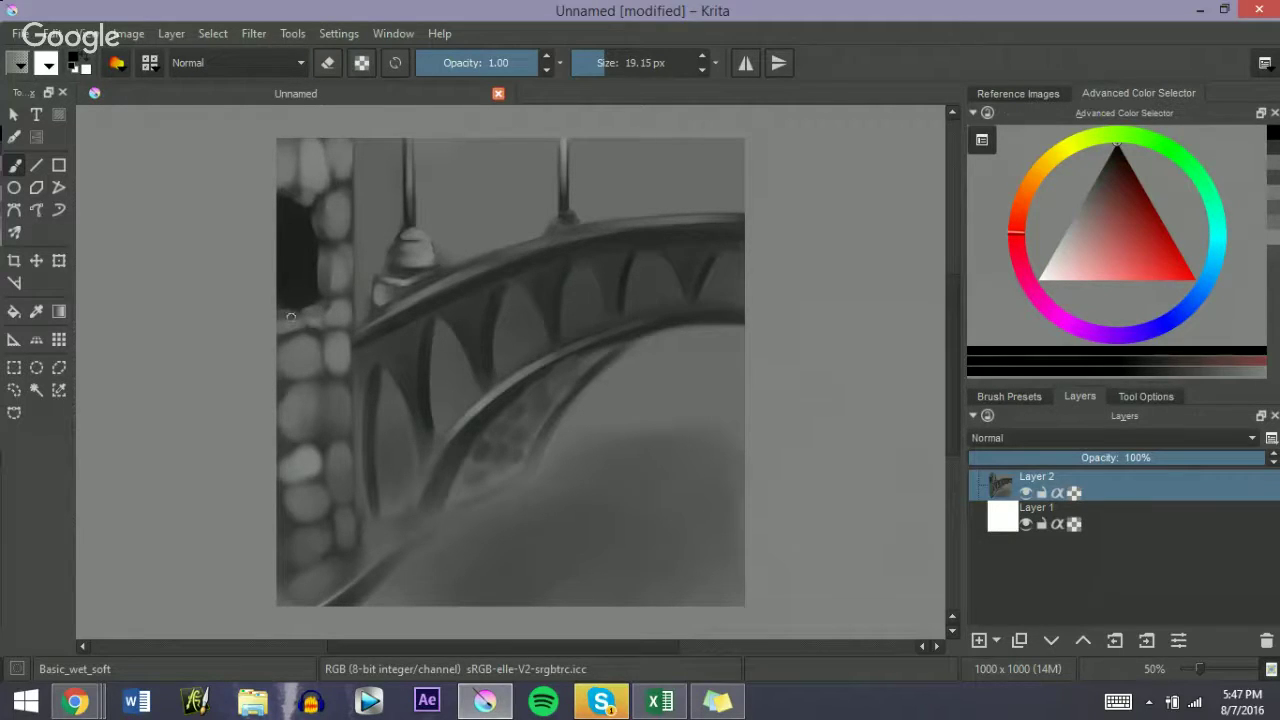
key("e")
key("e")
key("e")
key("e")
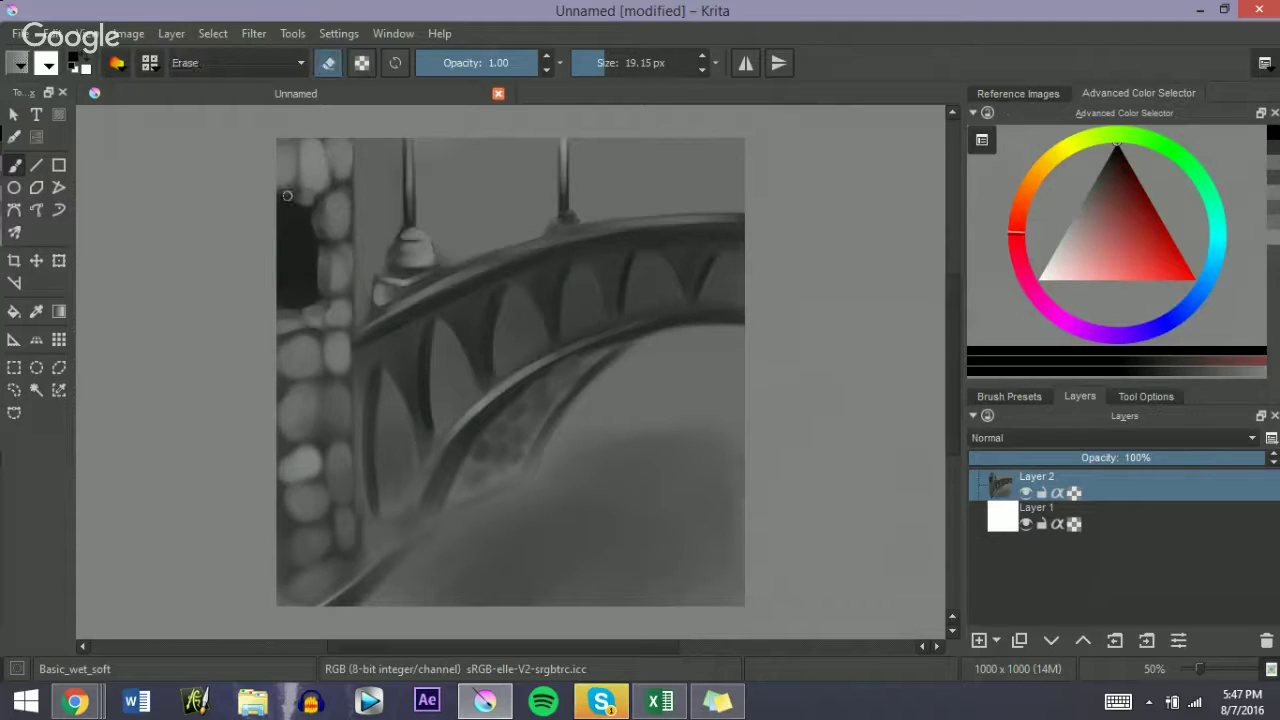
key("e")
key("e")
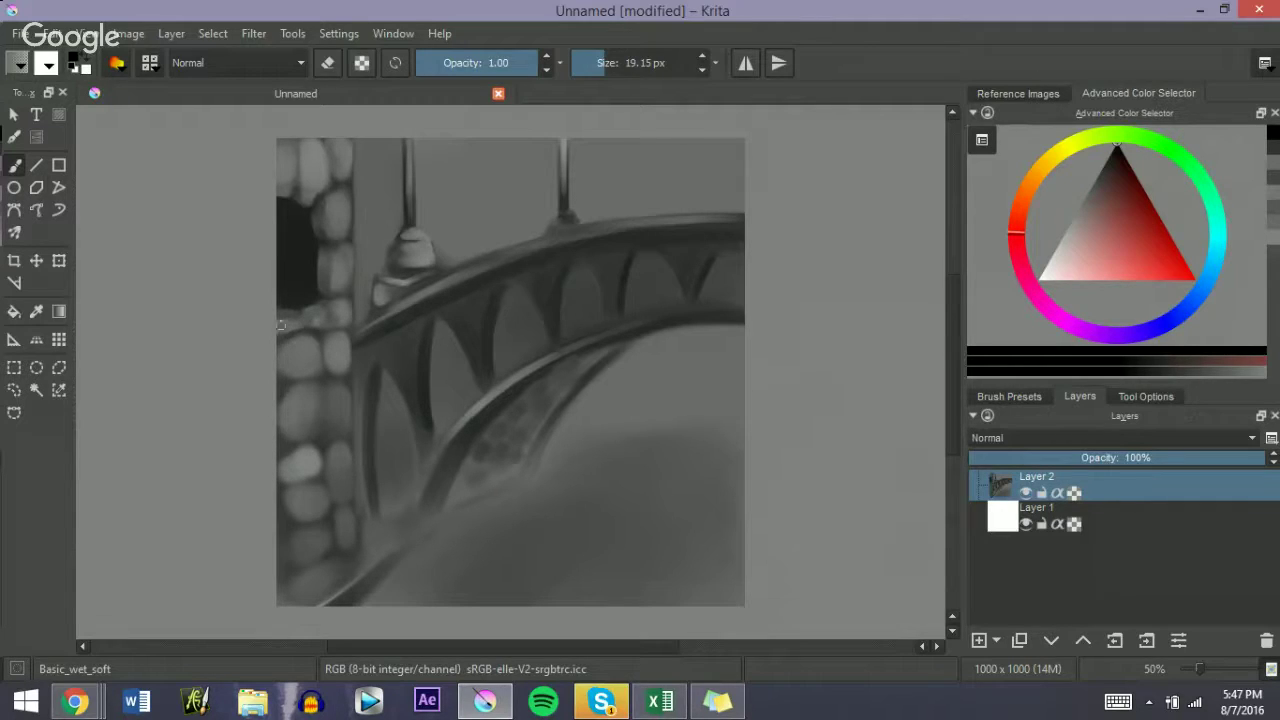
Step: Paint dark shading around the stones below the opening, working down the trunk at up to about 29 px
left_click_drag(293, 350, 287, 374)
key("bracketleft")
key("bracketright")
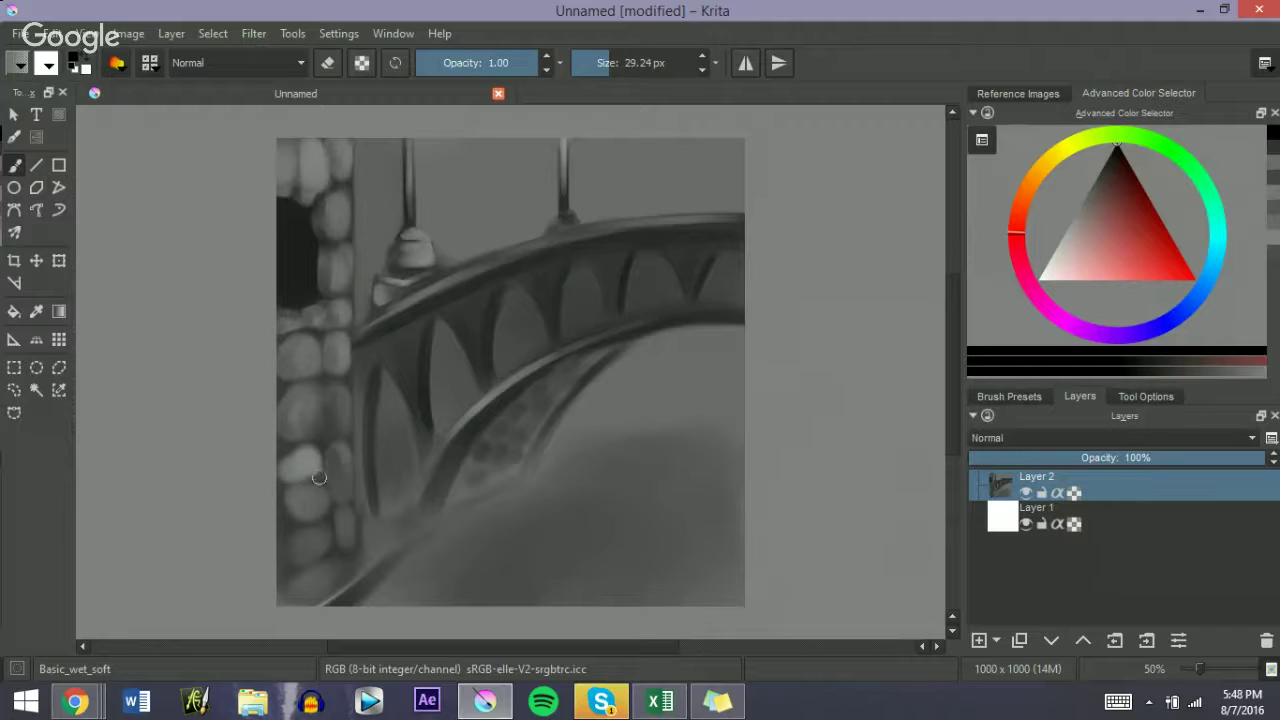
Step: Alternate erased highlights and dark shading on the lower stones at about 29 px, brightening the stones near the base at about 33 px
key("e")
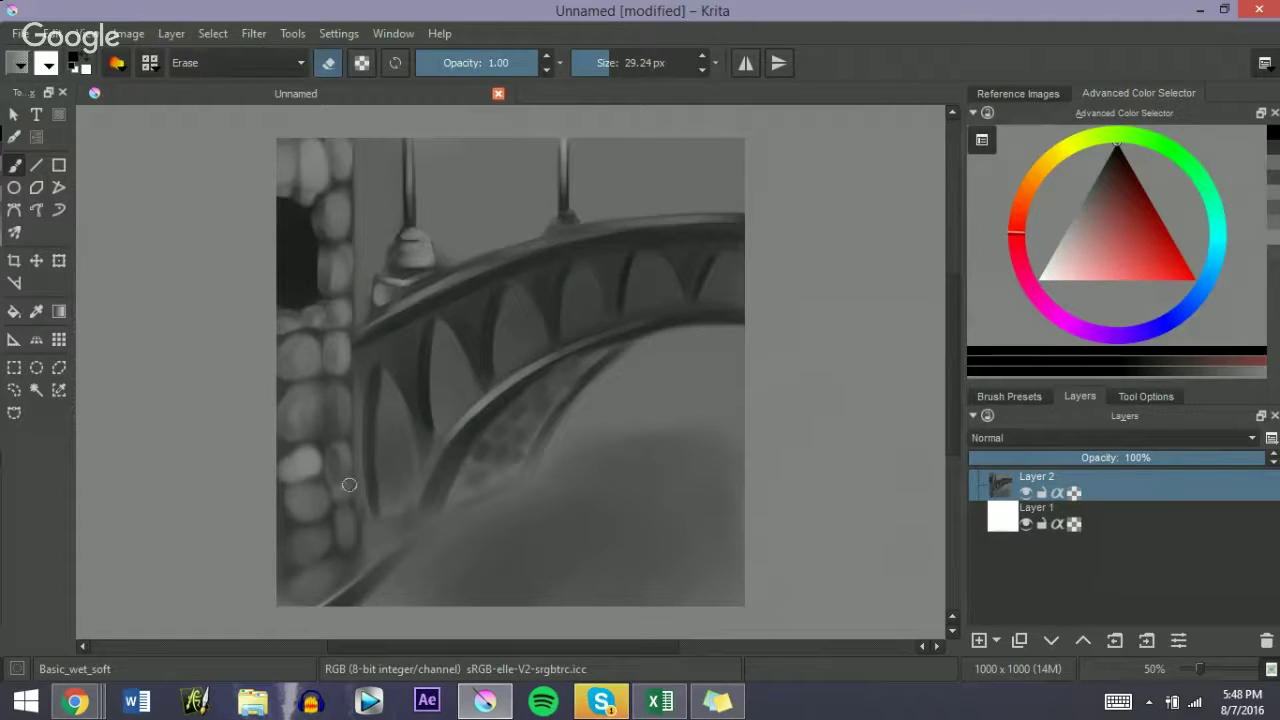
key("e")
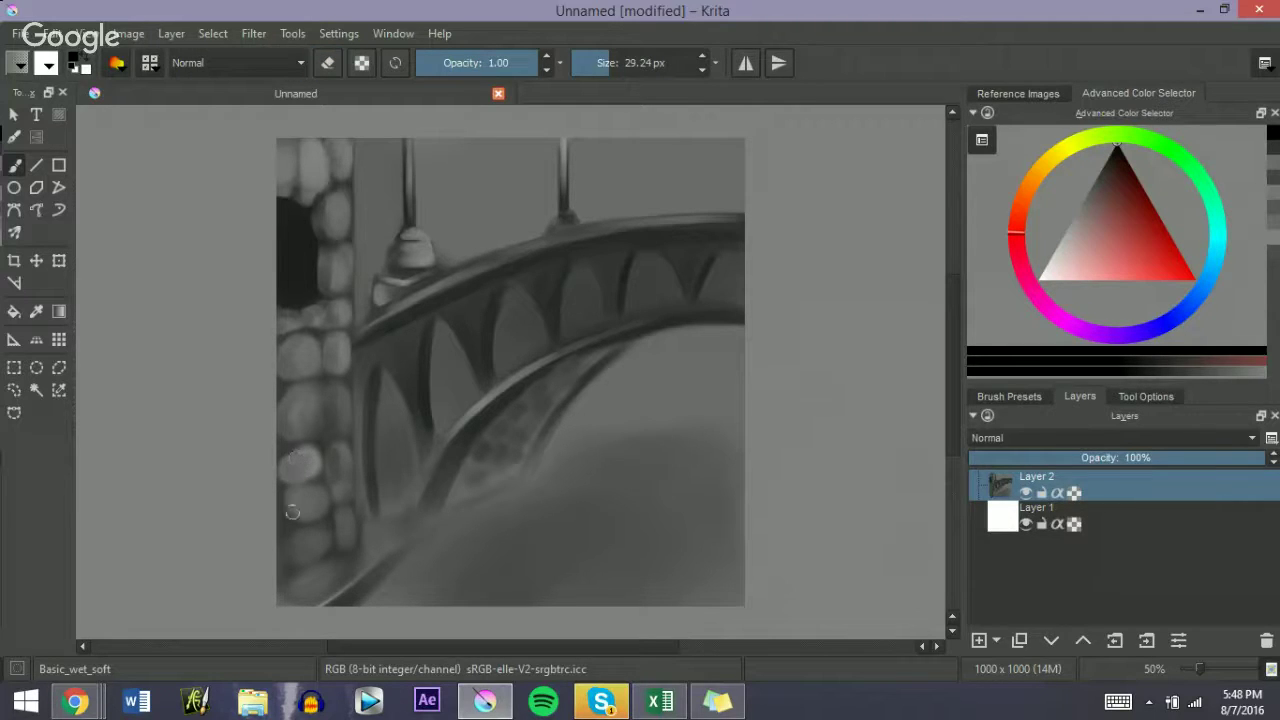
key("e")
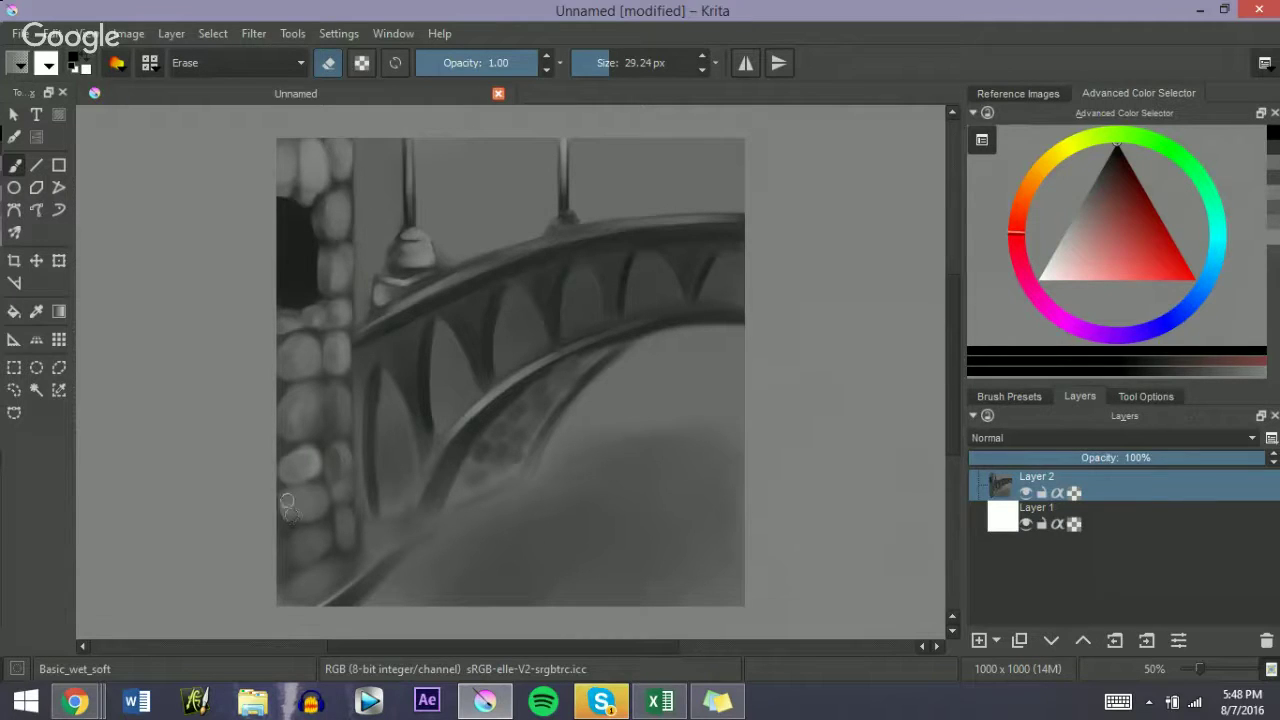
key("e")
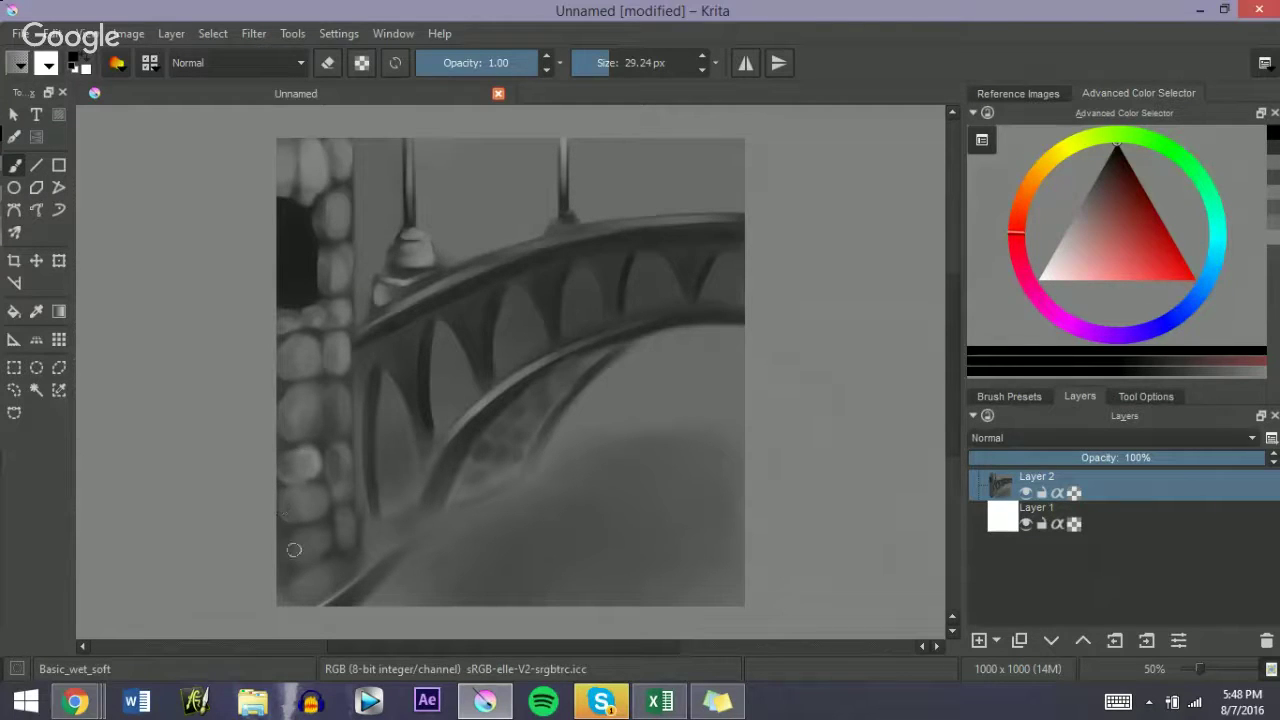
key("e")
left_click_drag(291, 553, 313, 579)
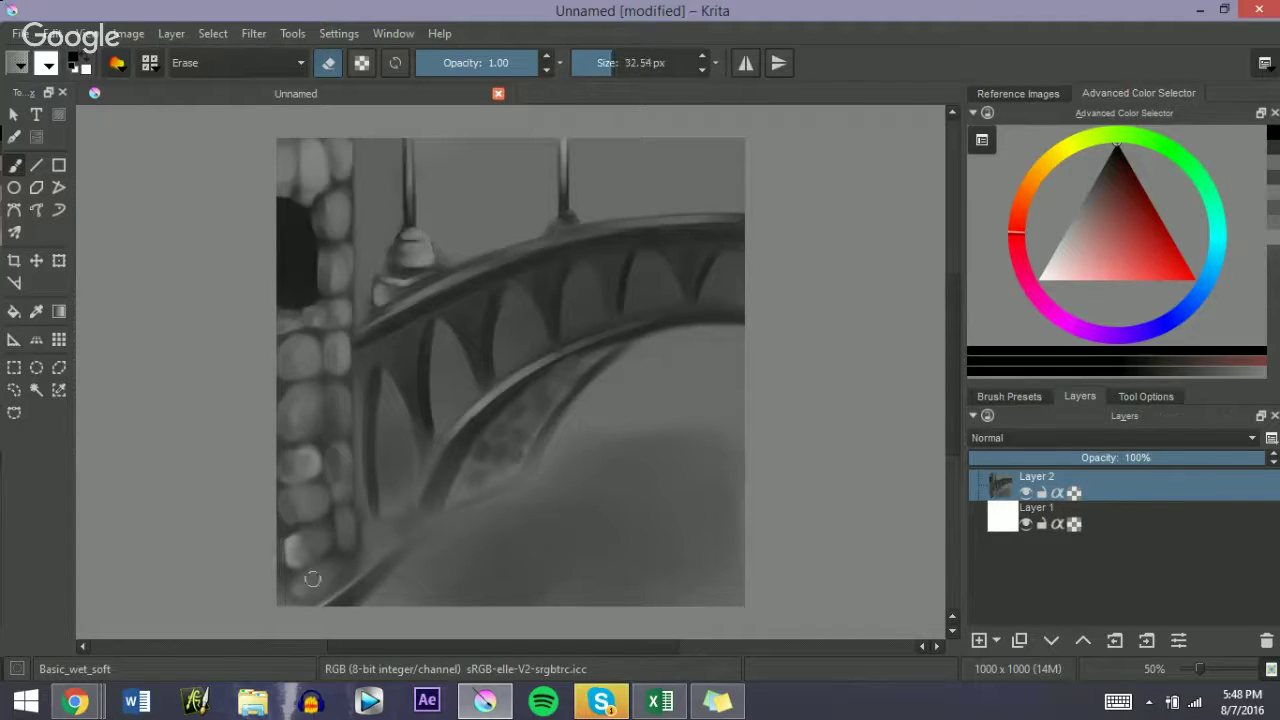
Step: Shade the topmost stones at about 17 px and erase highlights into the upper edge stones at up to about 27 px
key("e")
key("bracketleft")
key("bracketleft")
key("bracketleft")
key("bracketleft")
key("bracketleft")
key("bracketleft")
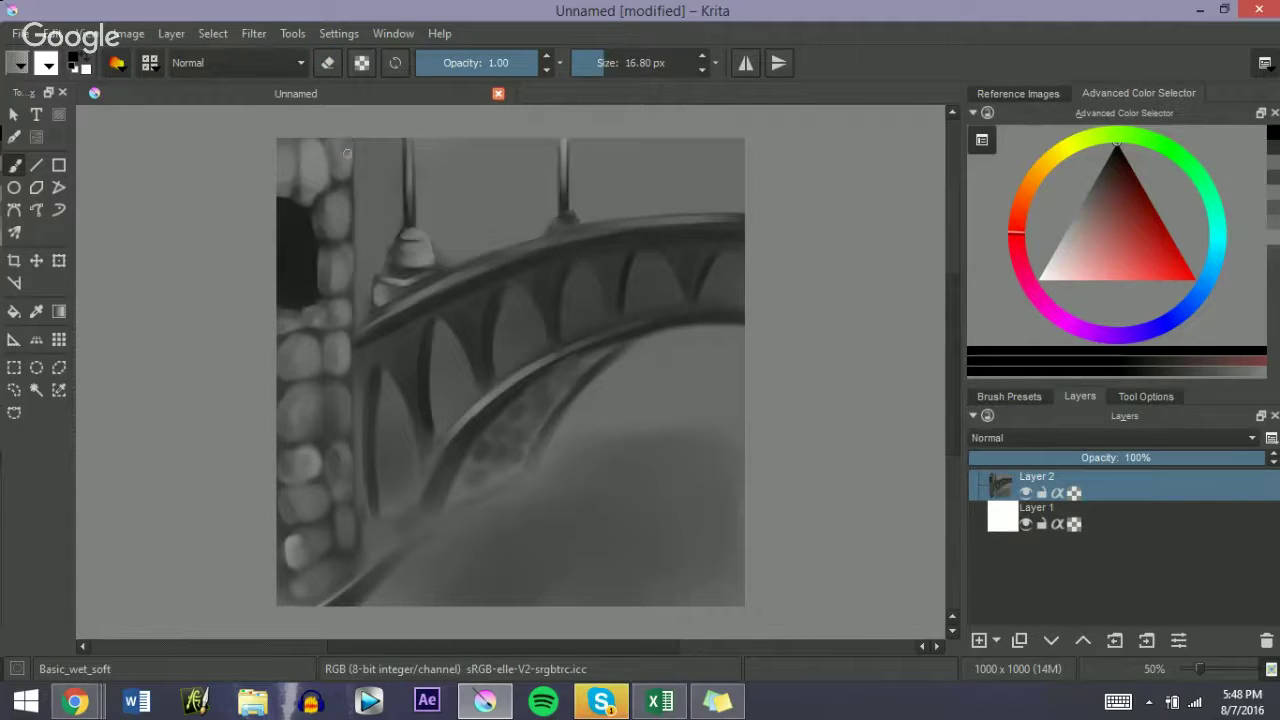
key("e")
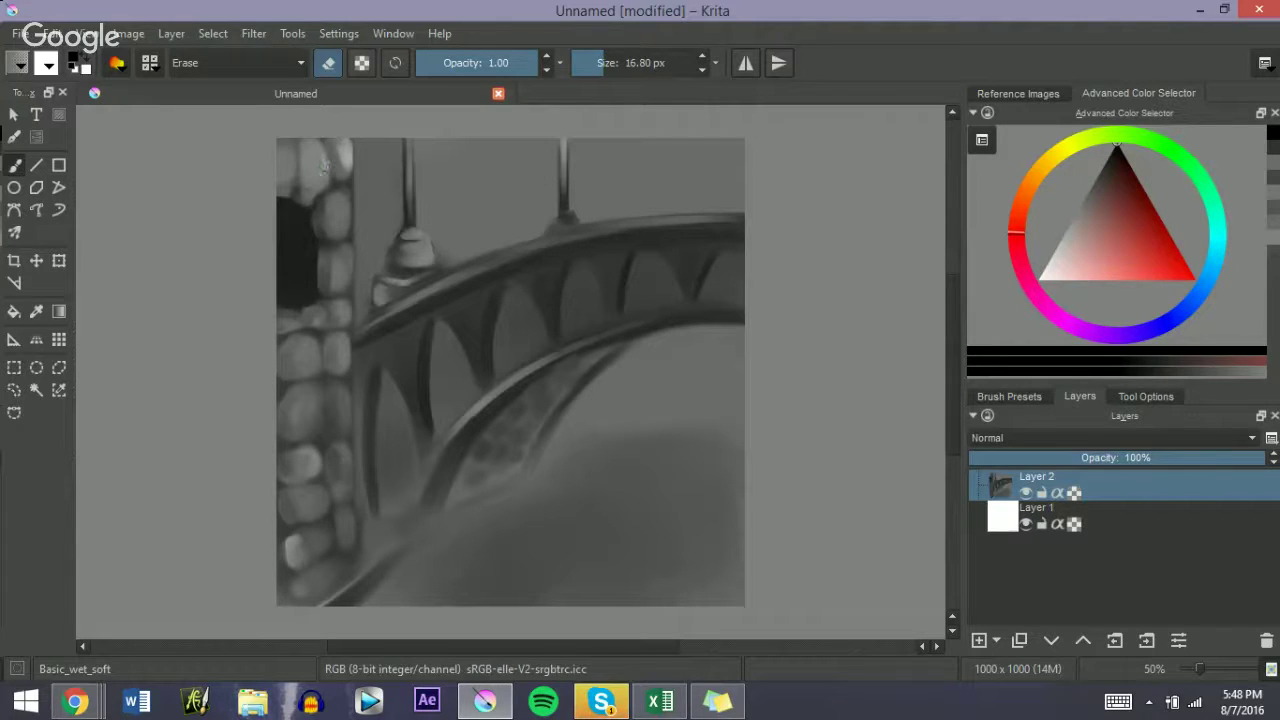
left_click_drag(322, 165, 322, 158)
left_click_drag(345, 200, 341, 212)
left_click_drag(343, 263, 344, 273)
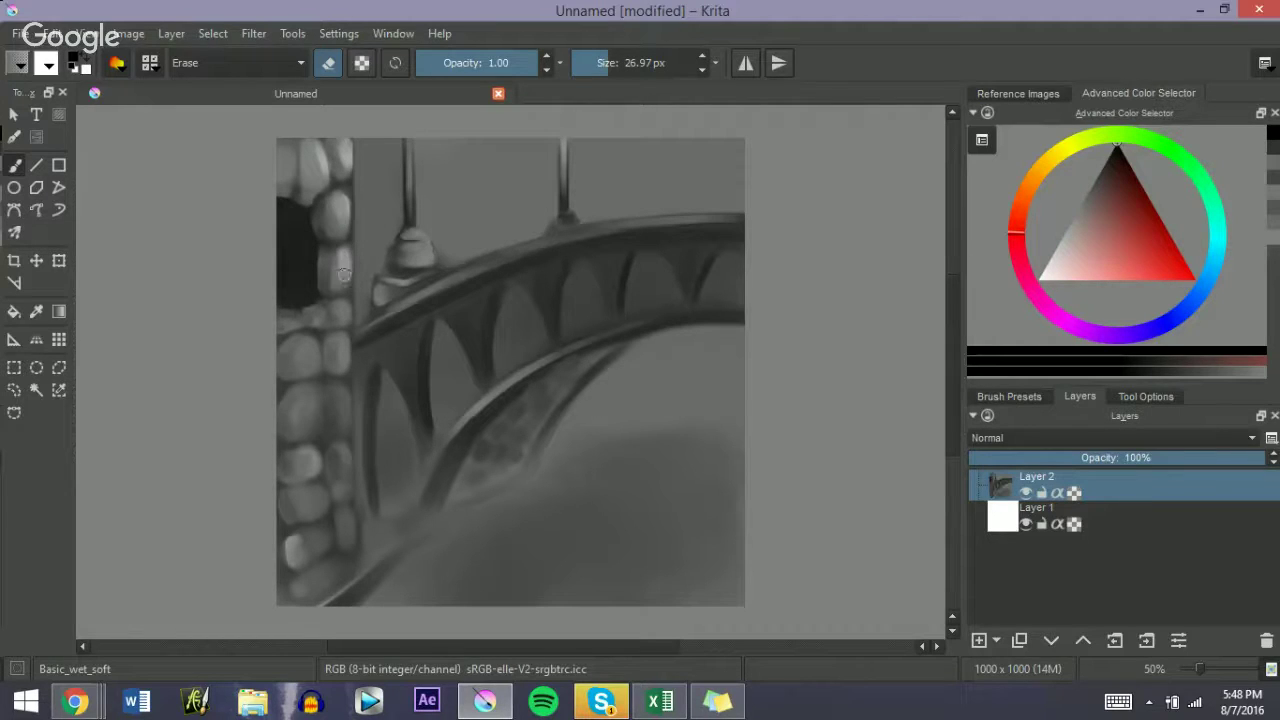
Step: Erase highlights into the small stones below the opening at about 20 px and the larger stones beneath at 27 to 35 px
left_click_drag(322, 328, 316, 320, "shift")
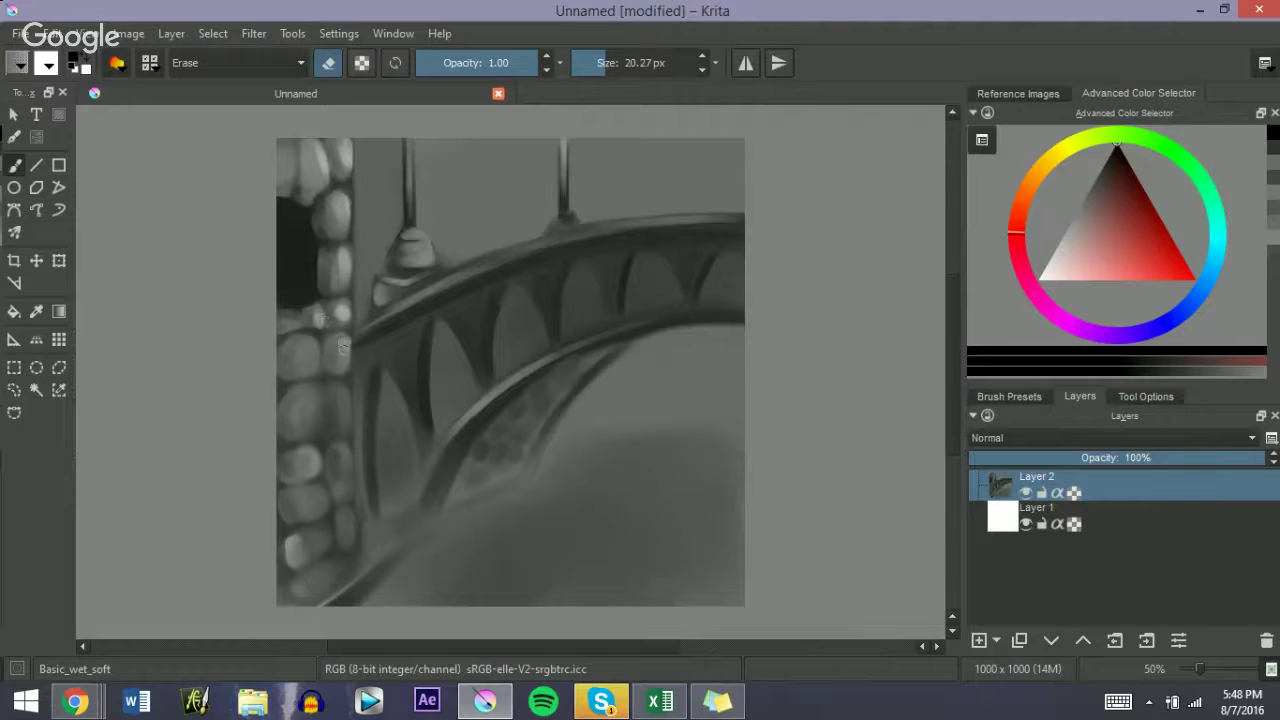
left_click_drag(298, 345, 301, 358, "shift")
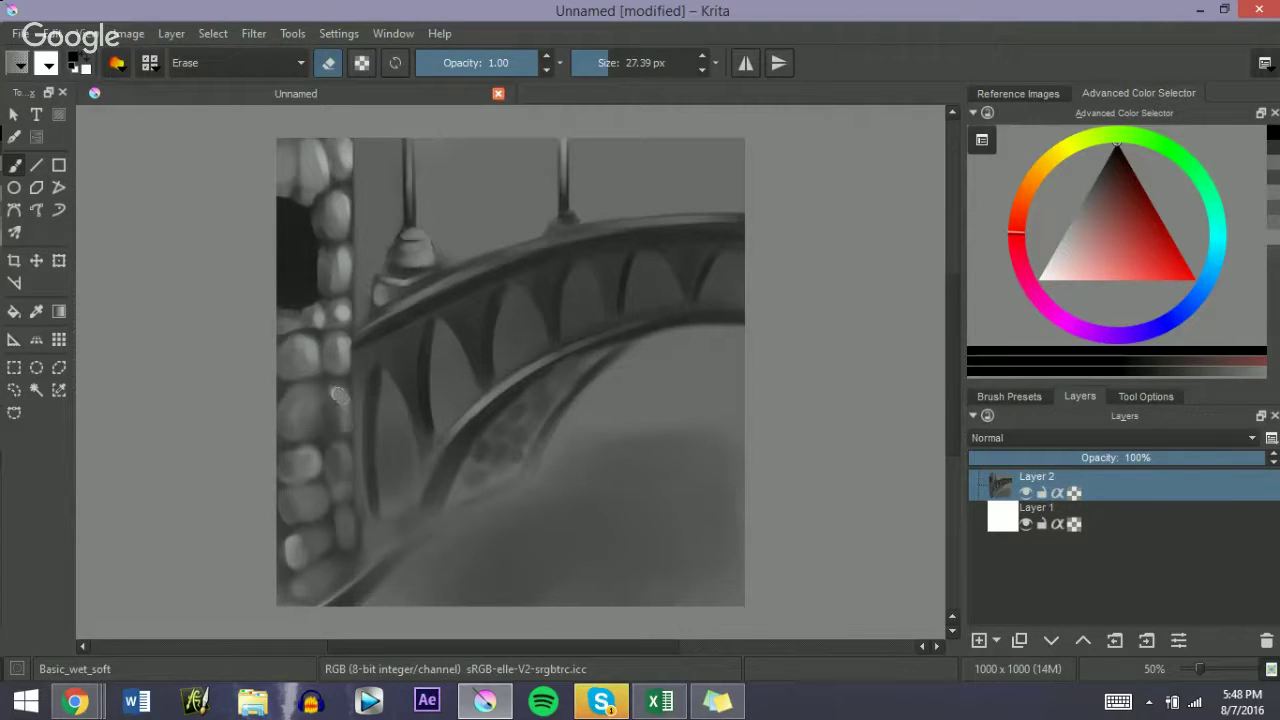
key("bracketright")
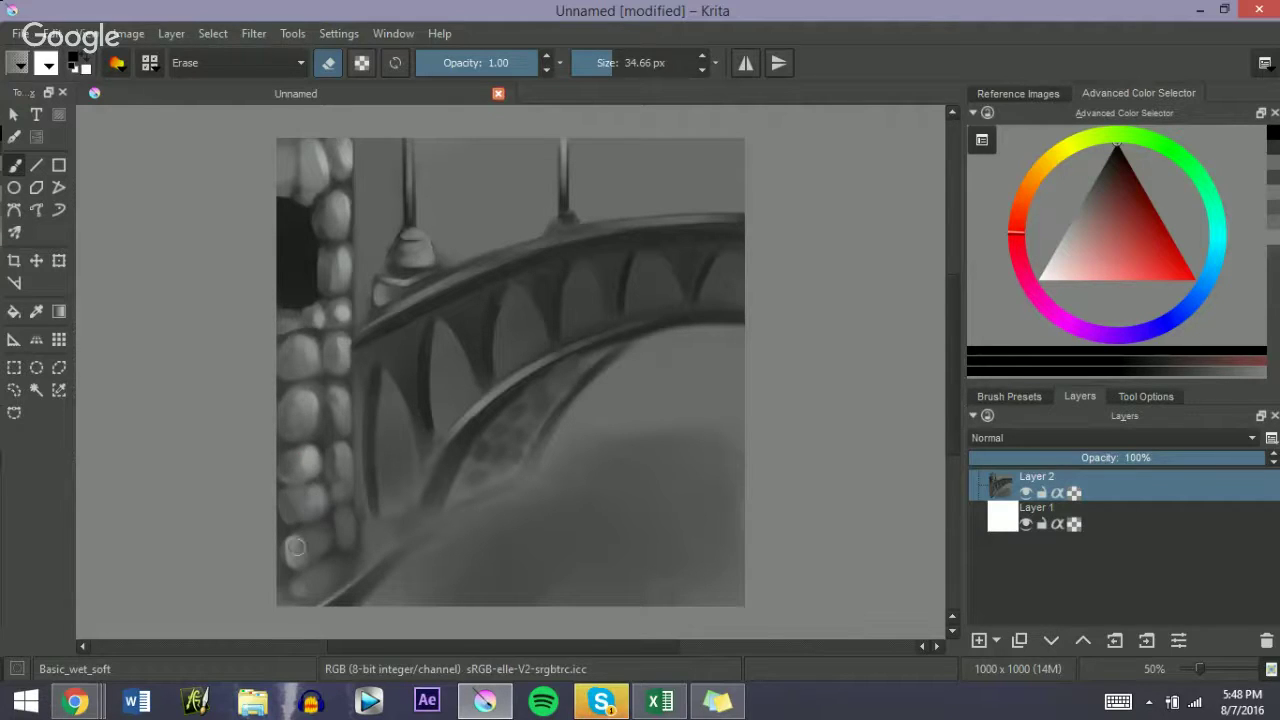
Step: Darken the bright stone near the trunk's base and the gaps around it with a brush of about 46 to 35 px
key("e")
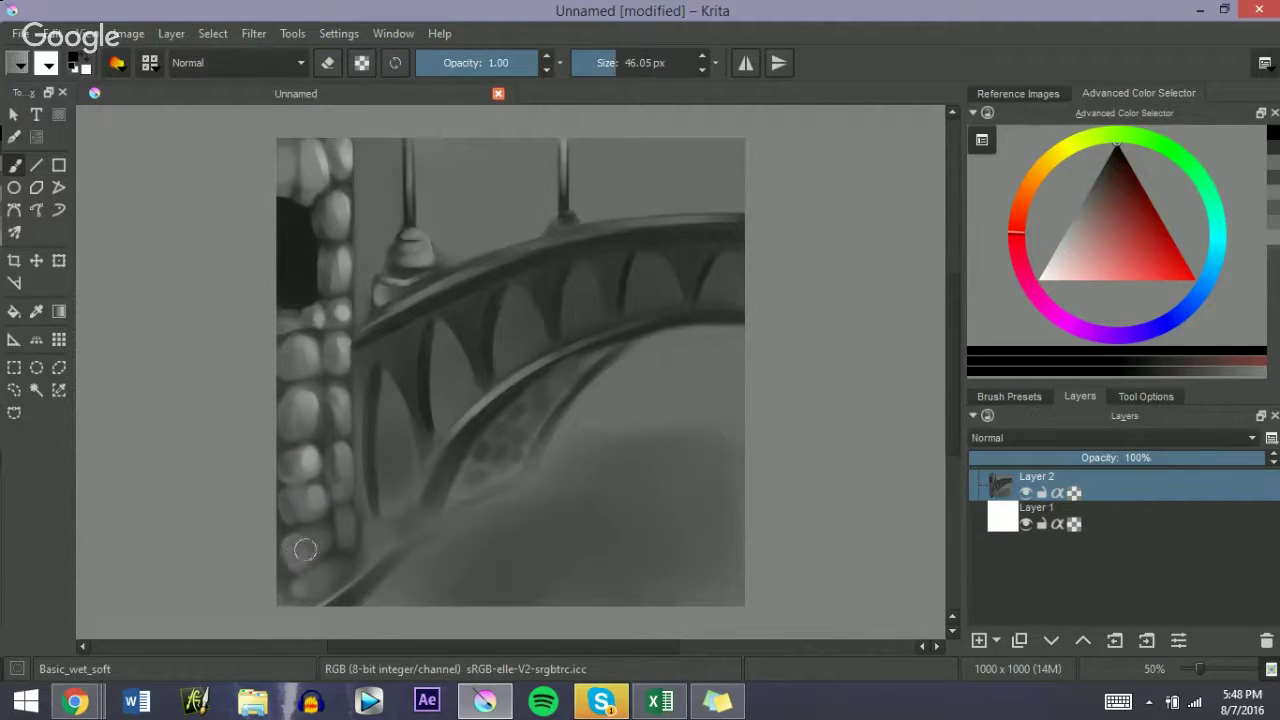
key("bracketleft")
key("bracketleft")
key("bracketleft")
key("bracketleft")
key("bracketright")
key("bracketright")
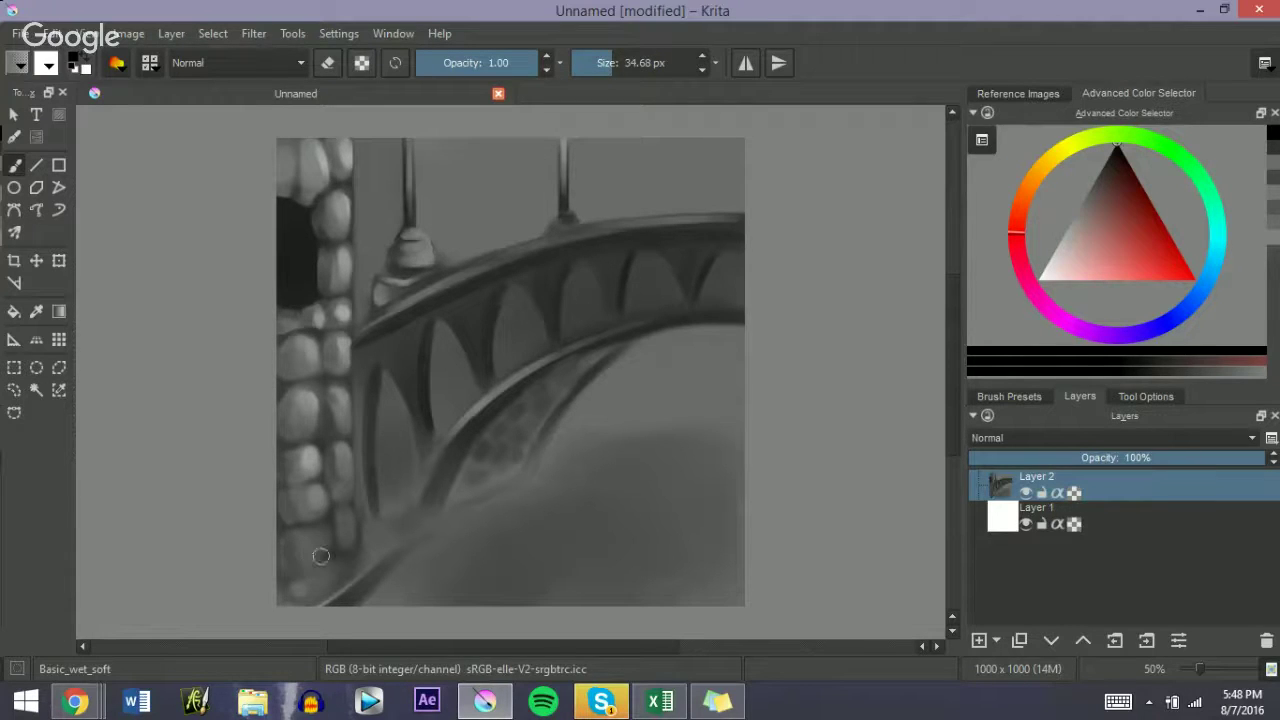
key("bracketleft")
key("bracketleft")
Step: Highlight and shade the lowest narrow edge stone at about 22 px and erase light into the base stones at about 35 px
key("e")
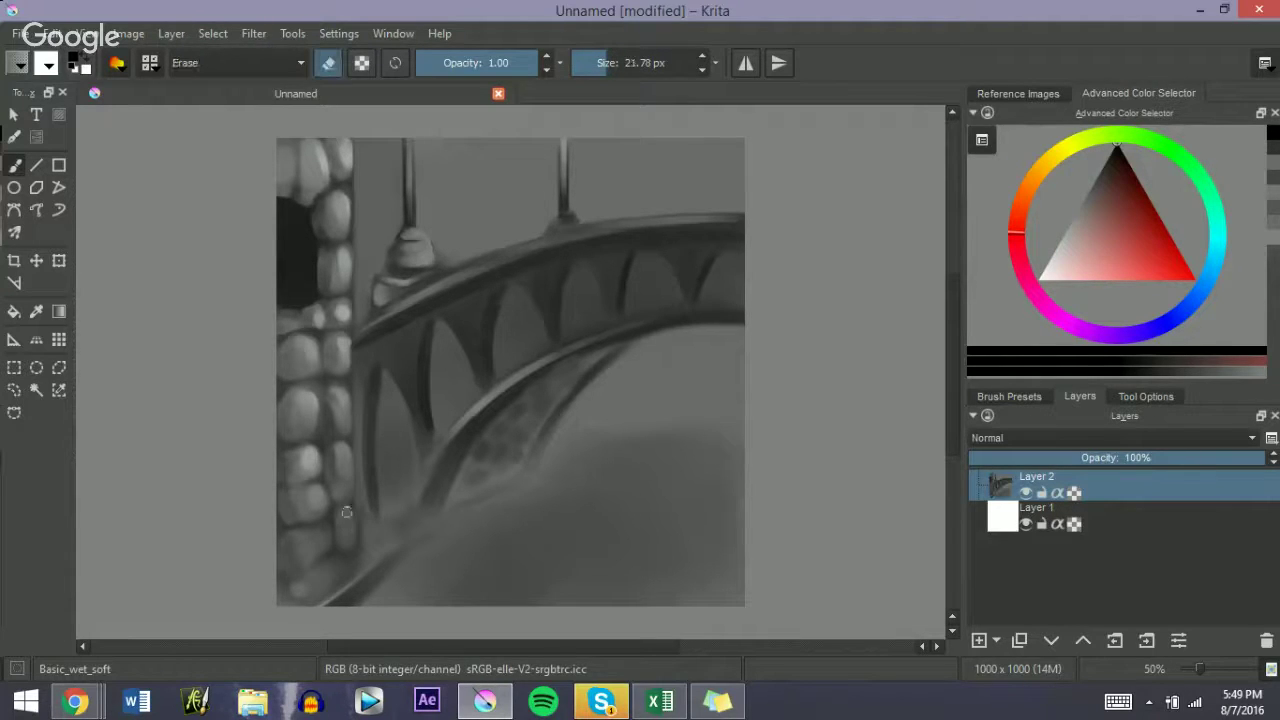
key("e")
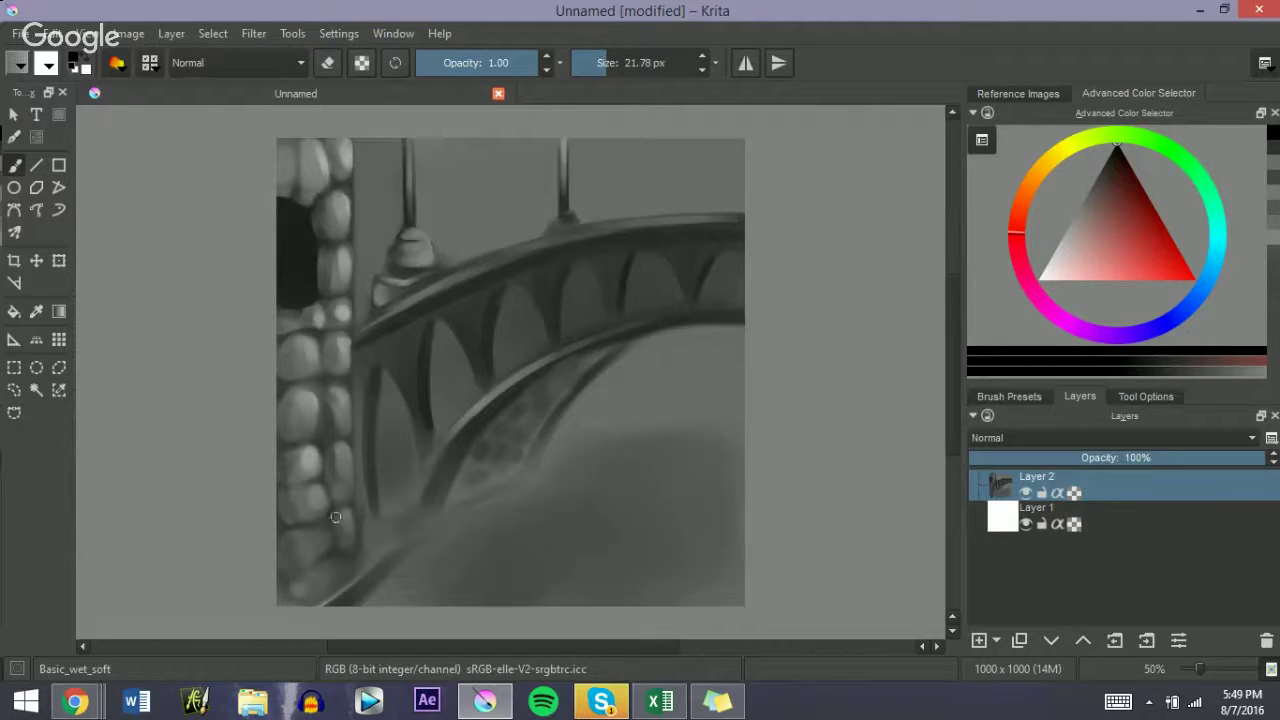
key("e")
key("bracketright")
key("bracketright")
key("bracketright")
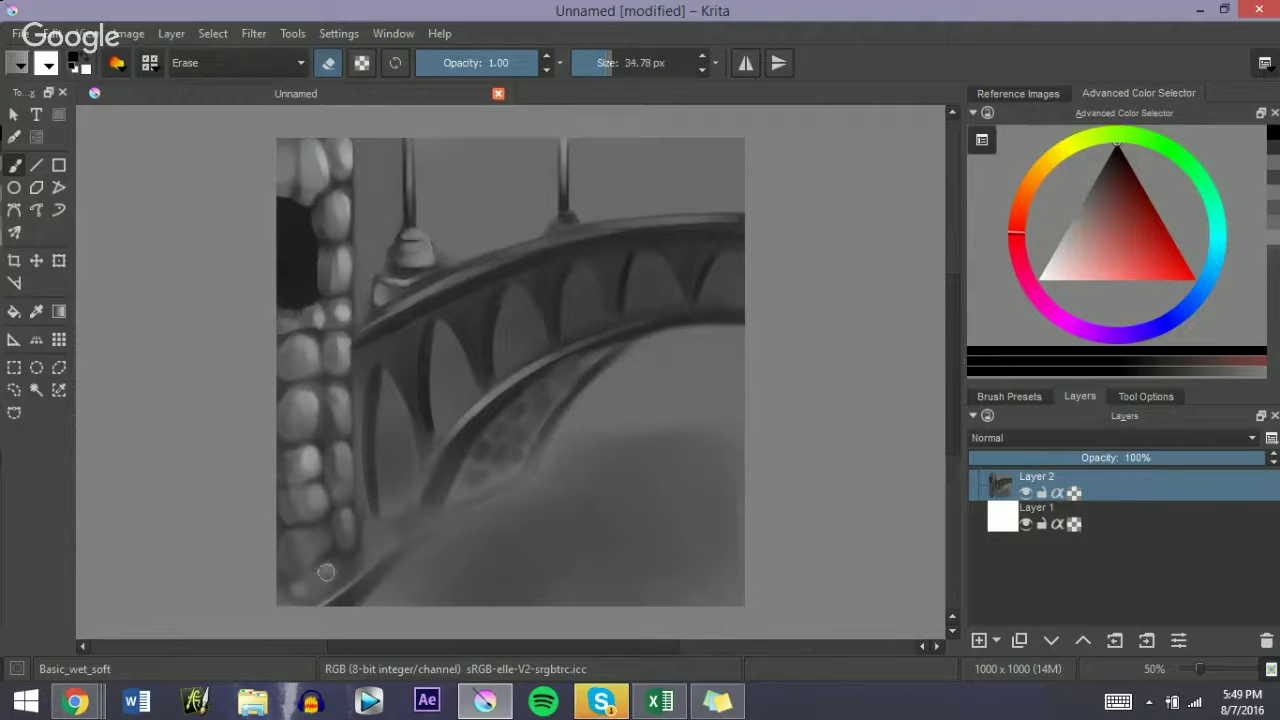
Step: Define the small stones where the trunk base meets the lower curve with dark strokes and erased highlights at about 25 px
key("e")
key("bracketleft")
key("bracketleft")
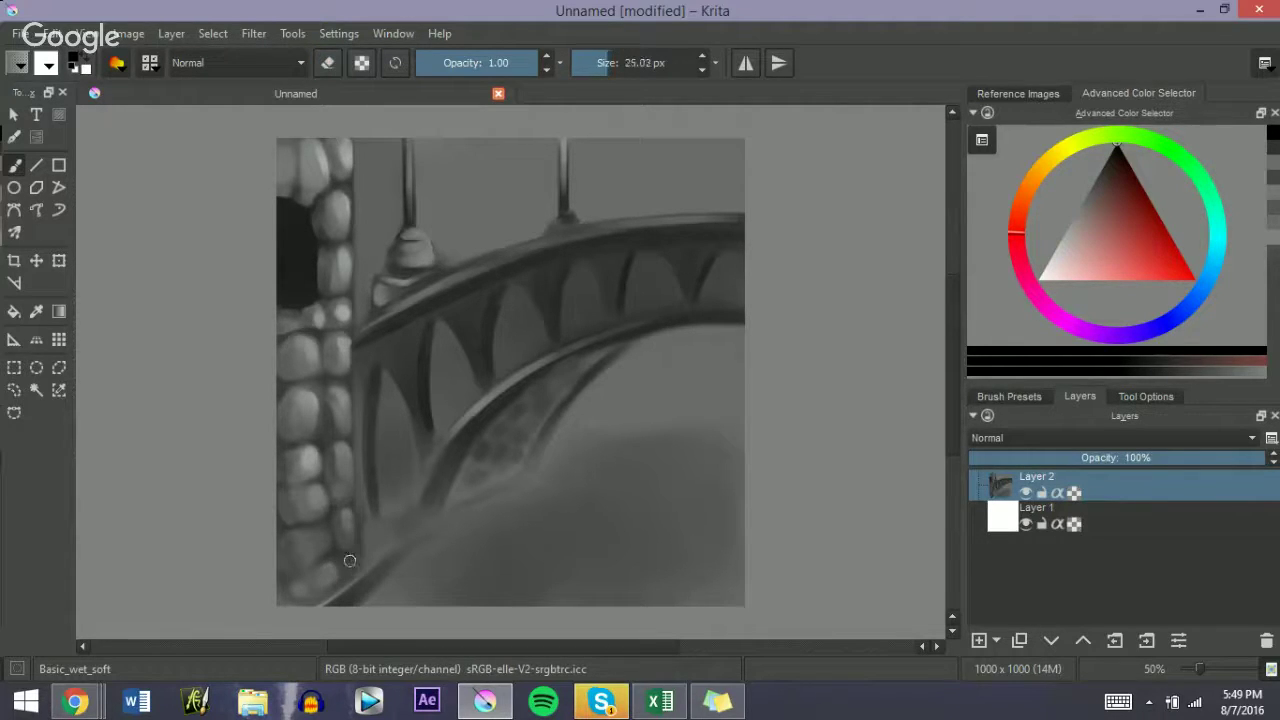
key("e")
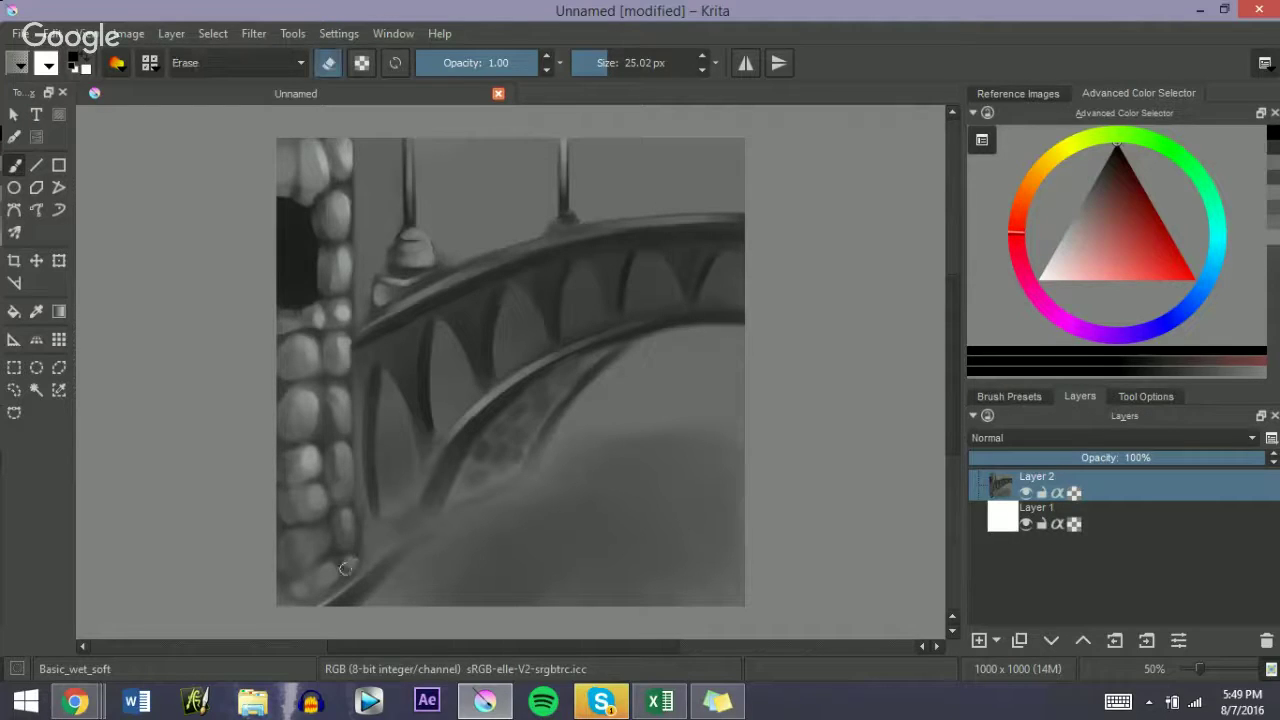
key("e")
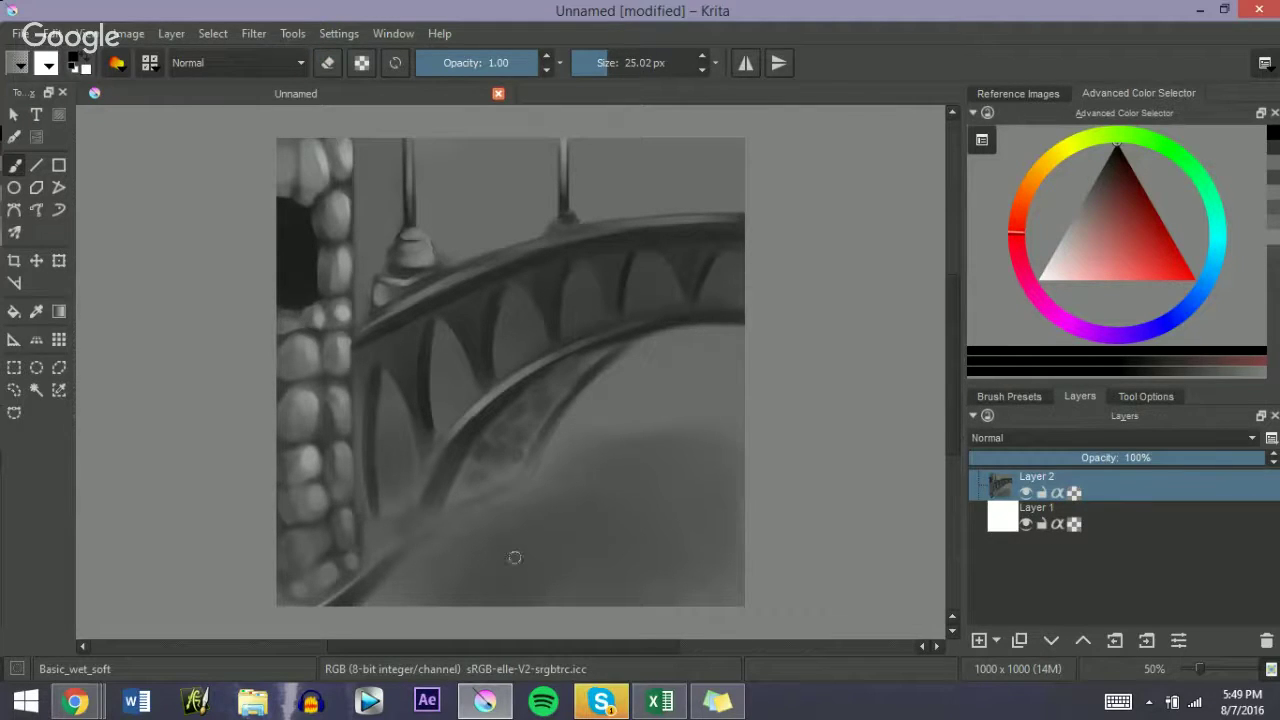
Step: Try erasing a light patch into the ground's lower edge beside the lower curve with a brush of about 59 px
key("bracketright")
key("bracketright")
key("bracketright")
key("e")
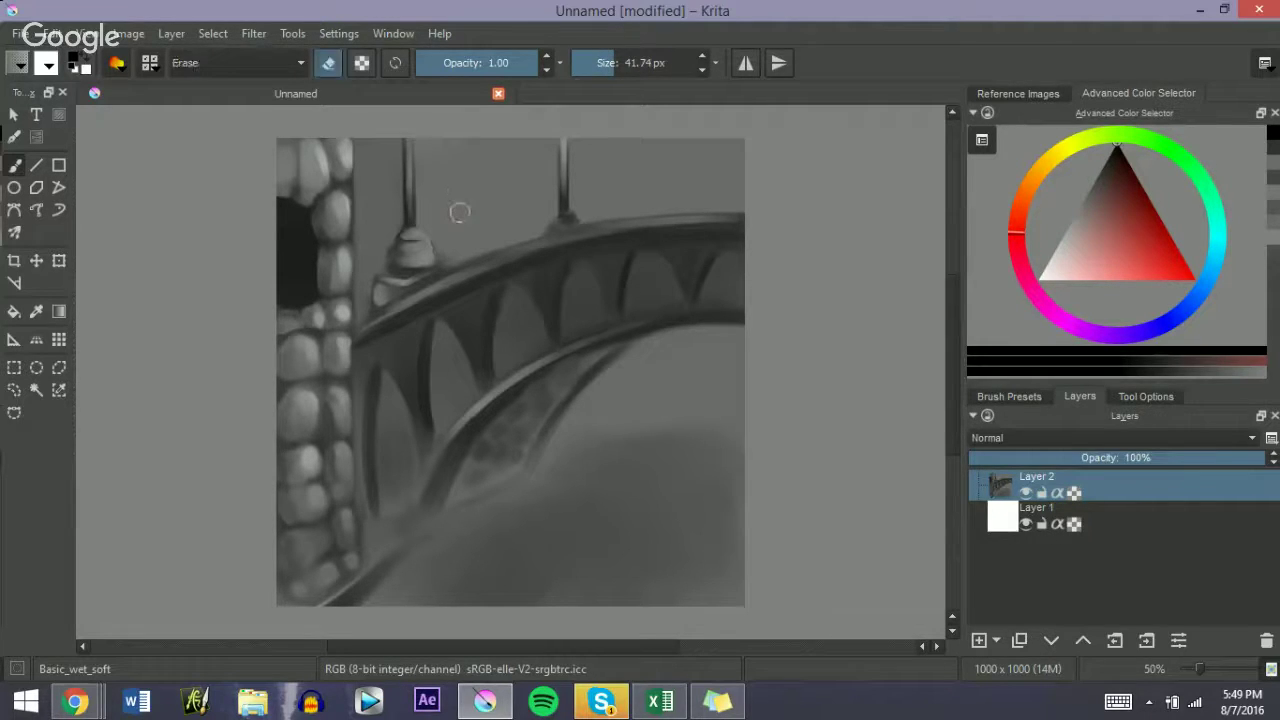
key("e")
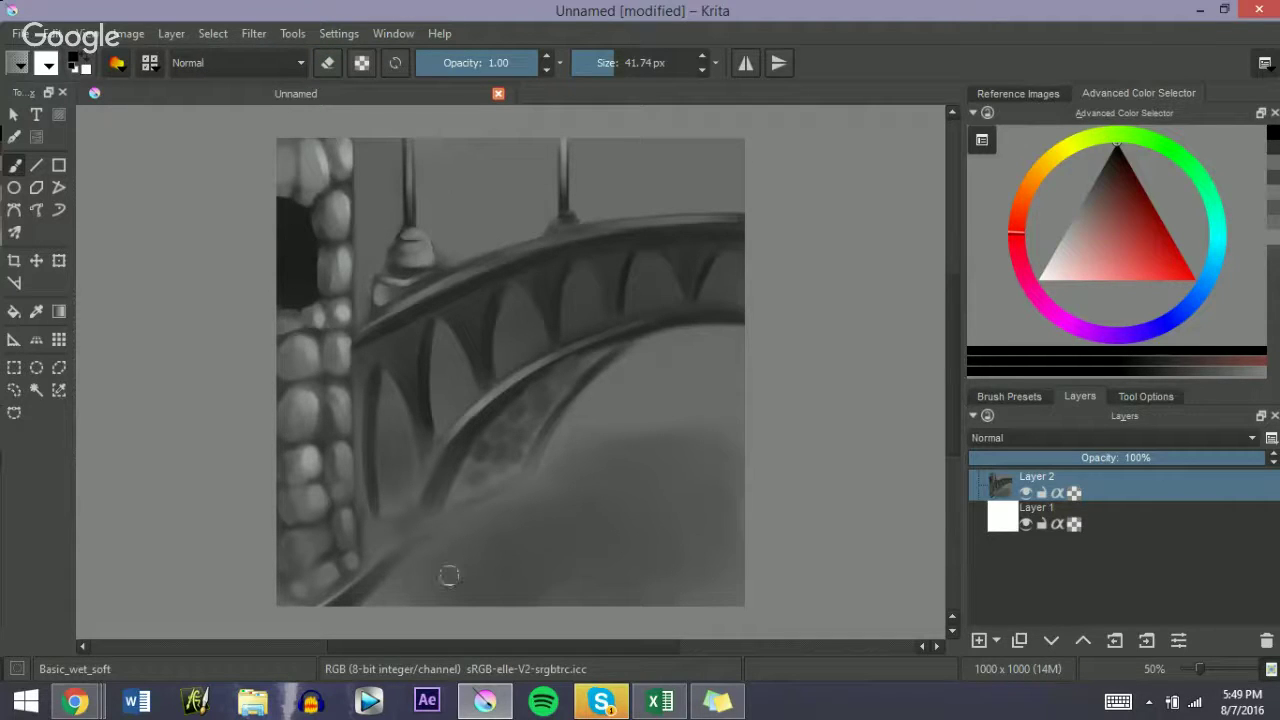
key("e")
key("bracketright")
key("bracketright")
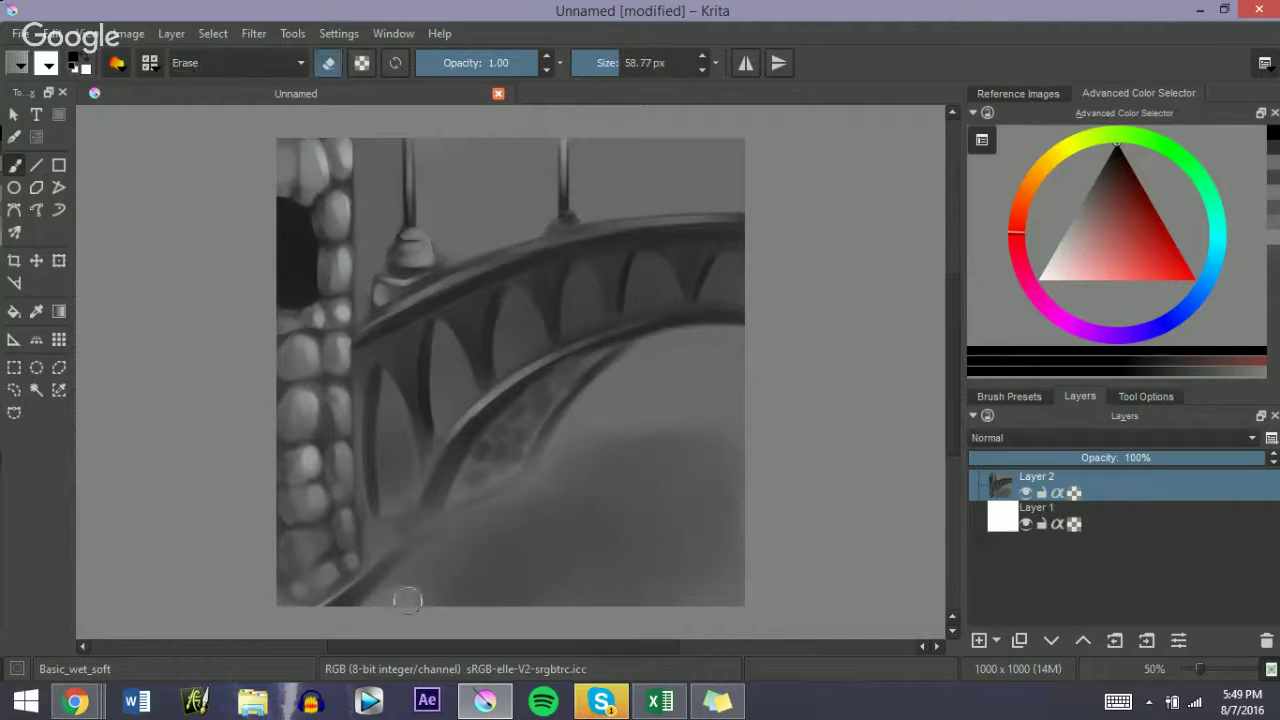
left_click_drag(407, 600, 395, 598)
key("e")
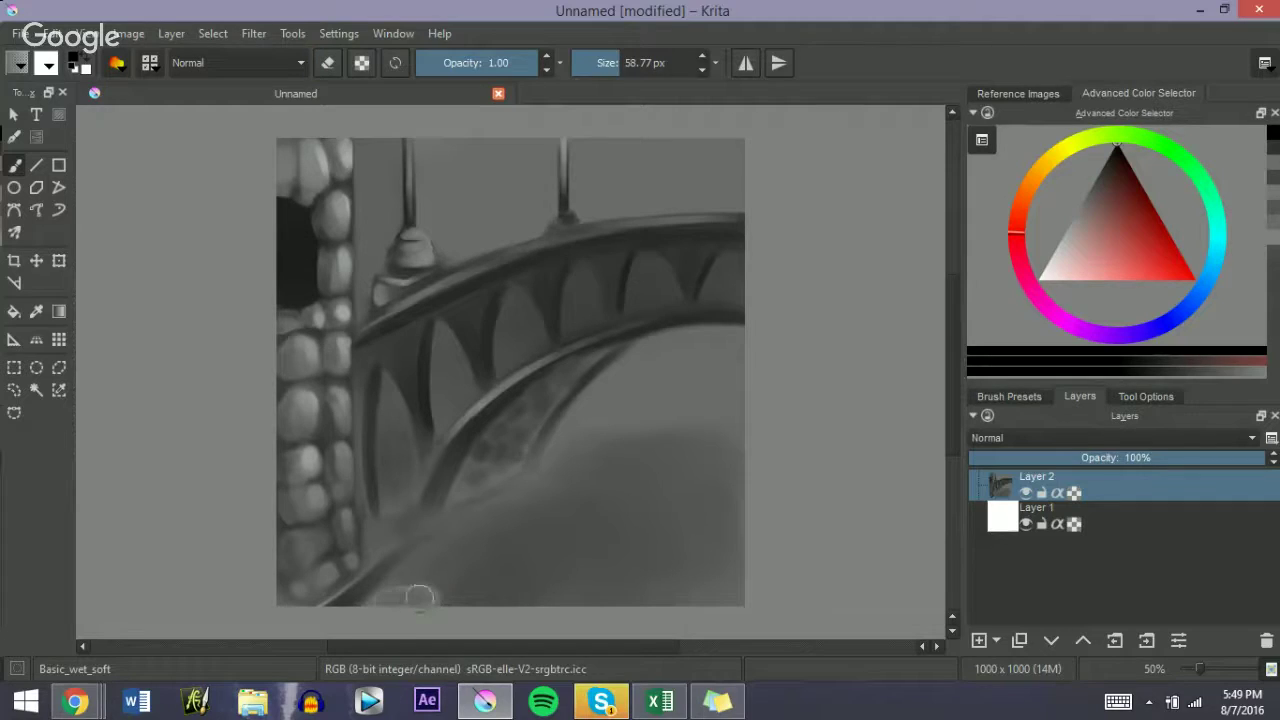
Step: Try painting dark stones on the ground near the lower curve with a brush of about 95 to 54 px
key("bracketright")
mouse_move(434, 563)
left_mouse_down()
mouse_move(393, 601)
mouse_move(431, 597)
mouse_move(413, 597)
mouse_move(412, 569)
mouse_move(461, 576)
mouse_move(469, 546)
left_mouse_up()
key("bracketright")
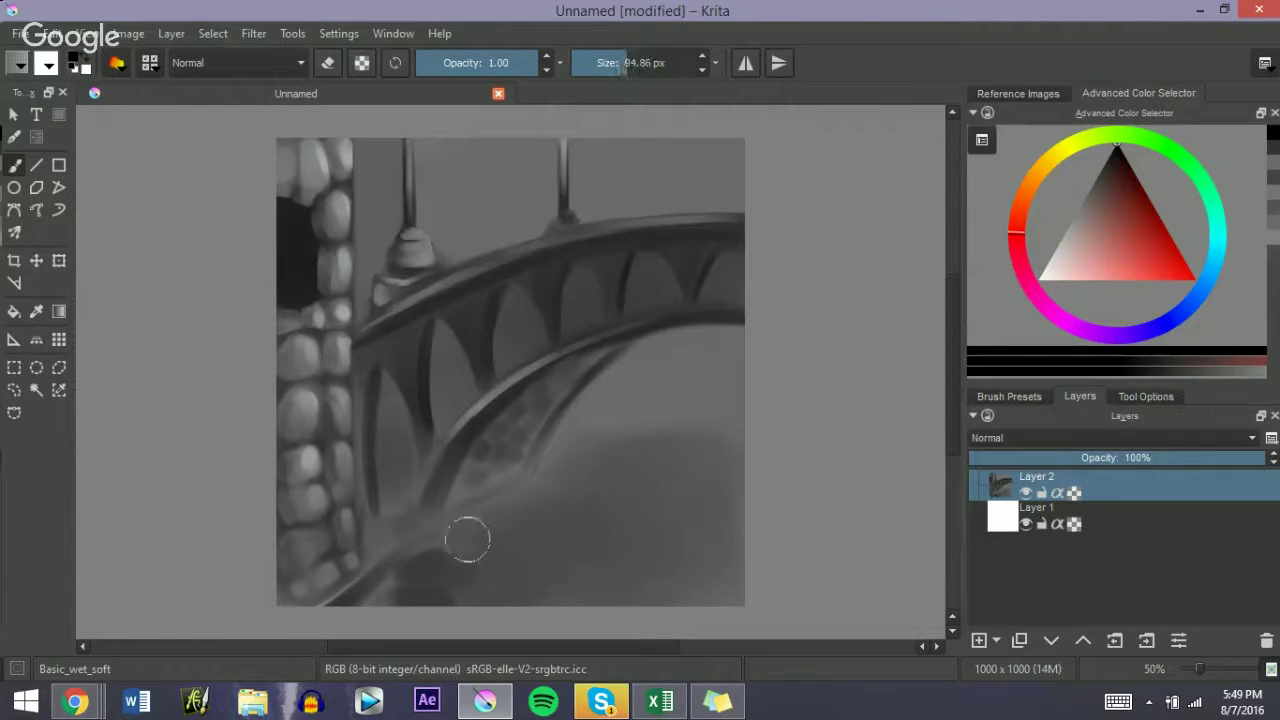
key("bracketleft")
key("bracketleft")
key("bracketleft")
key("bracketleft")
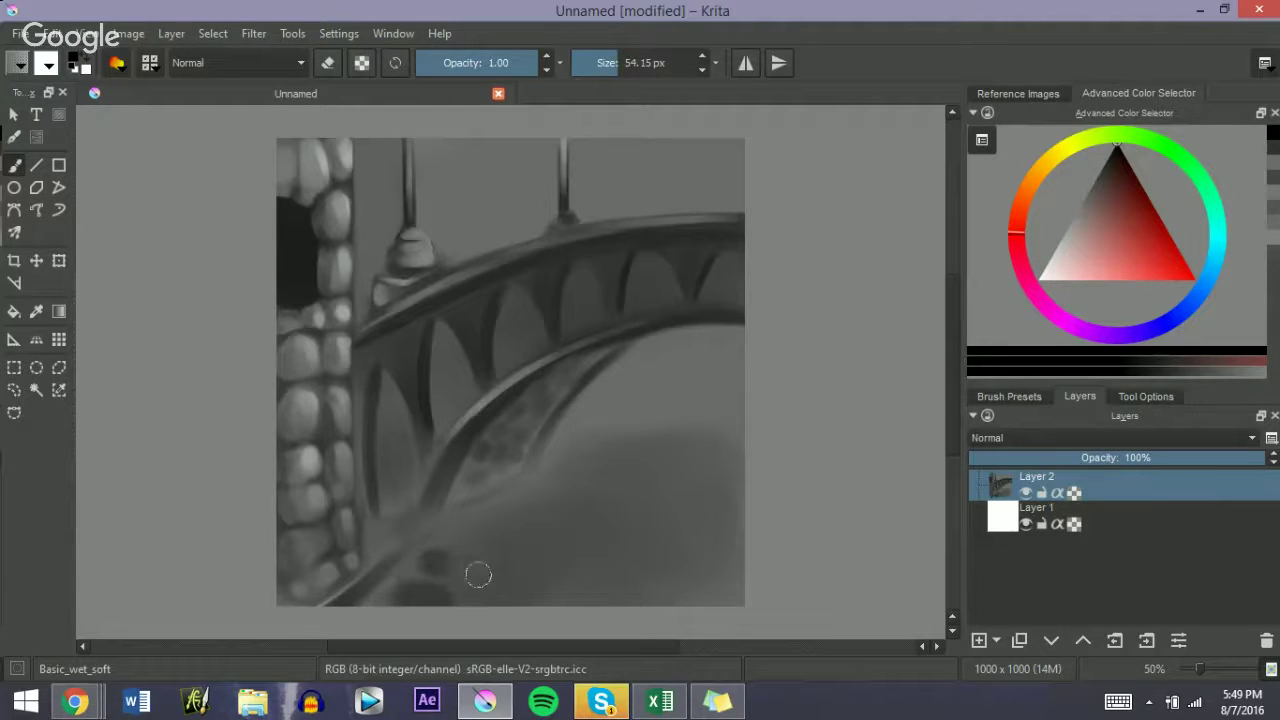
mouse_move(478, 575)
left_mouse_down()
mouse_move(449, 560)
mouse_move(395, 600)
left_mouse_up()
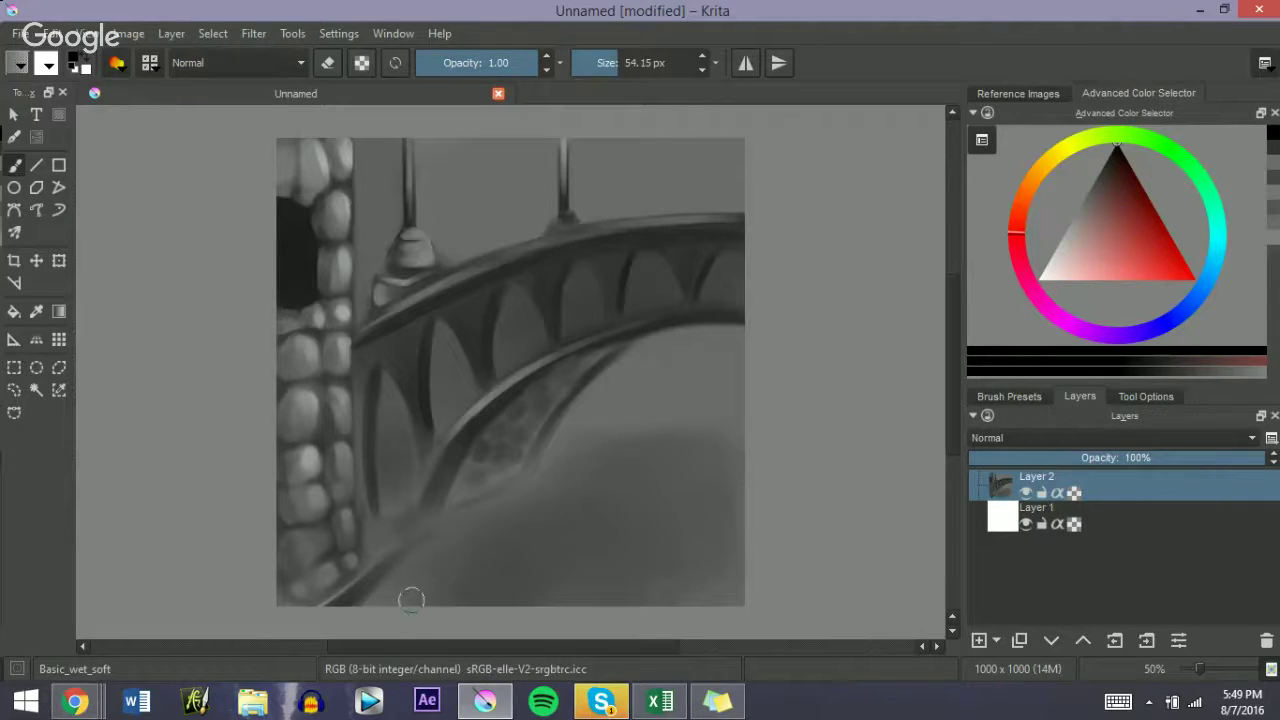
Step: Paint short dark strokes at the foot of the first strut opening and the arch's lower end with a brush of about 9 px
key("bracketleft")
key("bracketleft")
key("bracketleft")
key("bracketleft")
key("bracketleft")
key("bracketleft")
key("bracketleft")
key("bracketleft")
key("bracketleft")
key("bracketleft")
key("bracketleft")
key("bracketleft")
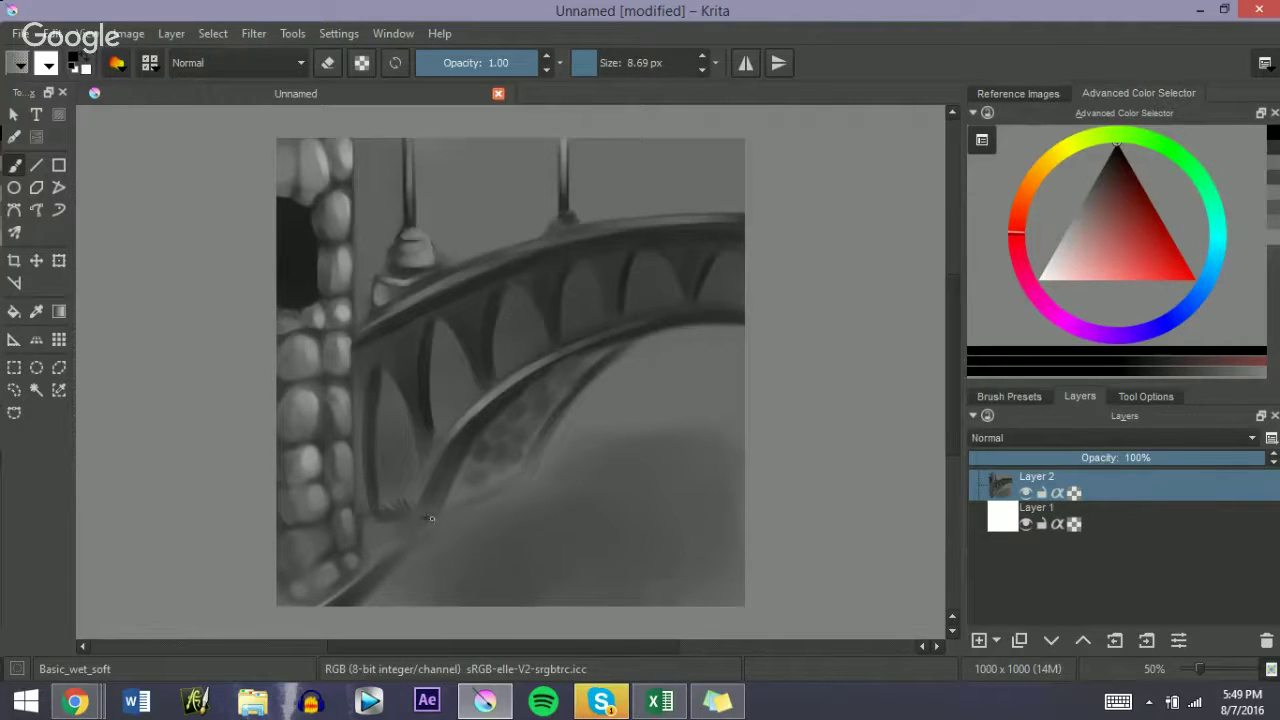
Step: Refine the second post's base and the lower edge of the stone area under the arch at about 12 px
key("bracketright")
key("bracketright")
key("bracketright")
key("bracketright")
key("bracketright")
key("bracketright")
key("bracketright")
key("bracketright")
left_click_drag(548, 230, 538, 230, "shift")
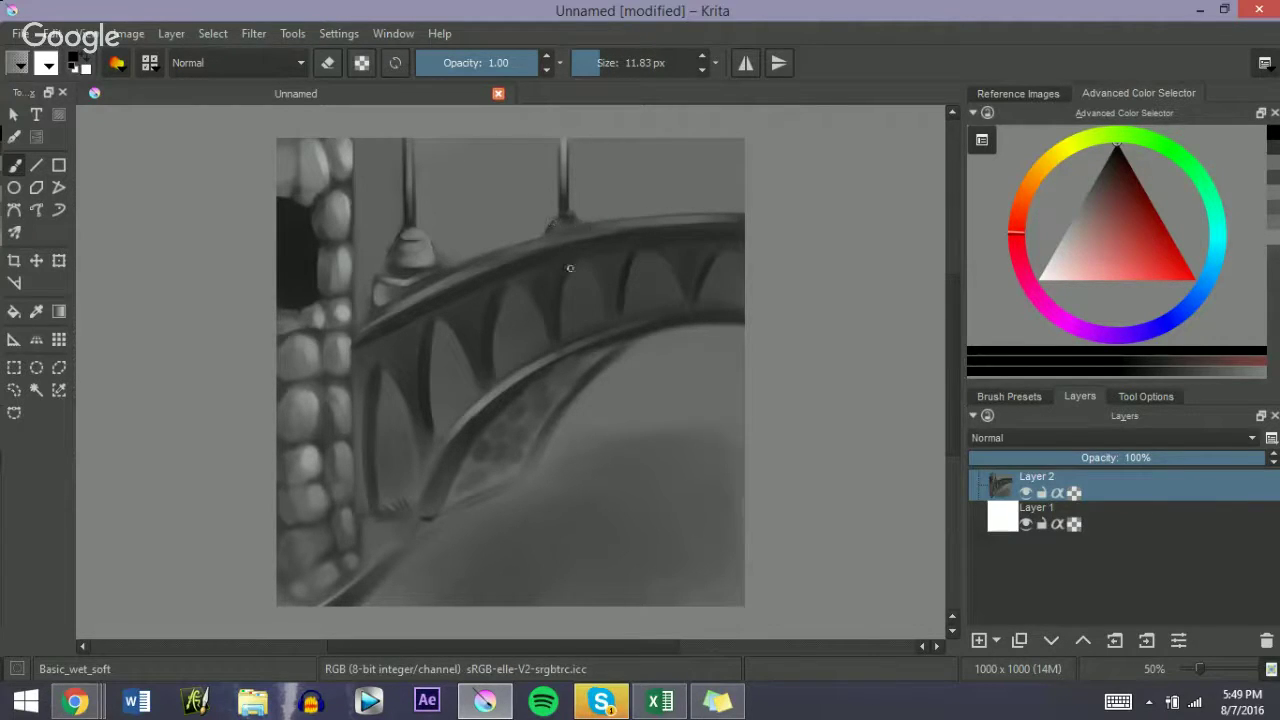
Step: Define the small stones between the arch's lower curve and its inner edge with dark strokes
key("bracketright")
key("bracketright")
key("bracketright")
left_click_drag(482, 478, 507, 470)
key("bracketleft")
key("bracketleft")
Step: Paint rows of dark rounded stones across the lowest part of the ground with a brush of about 41 to 68 px
key("bracketright")
key("bracketright")
key("bracketright")
key("bracketright")
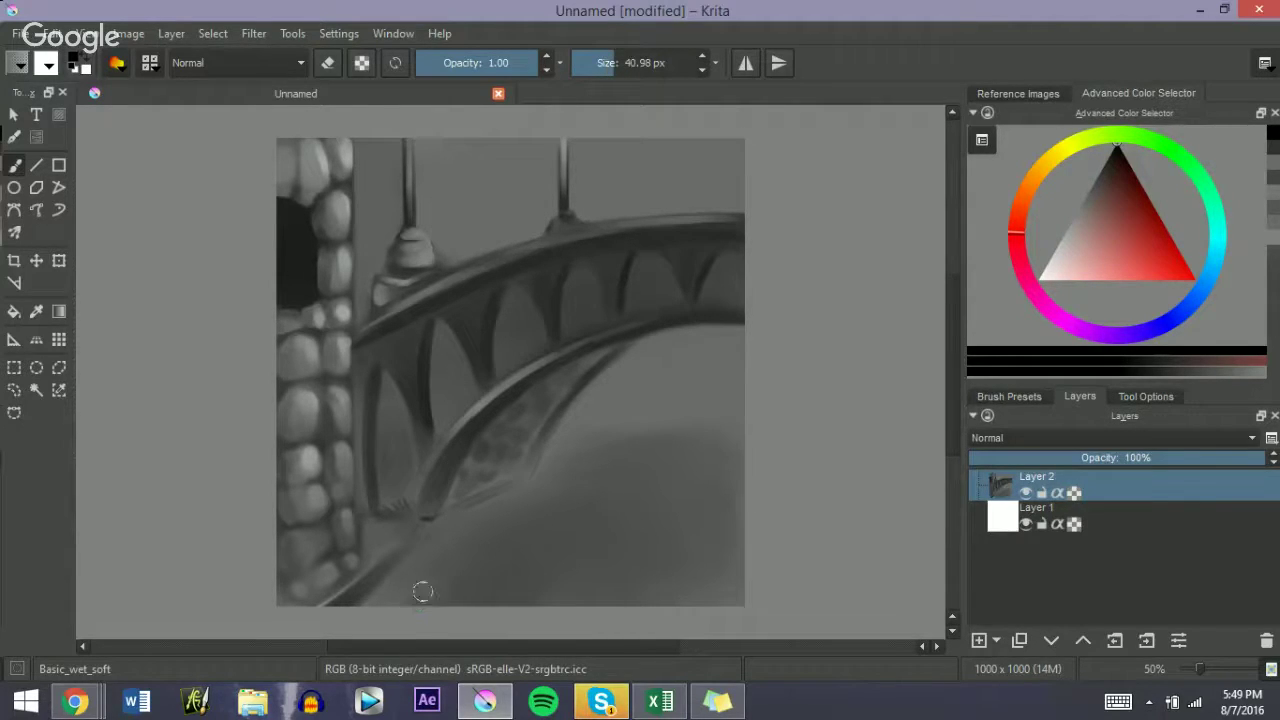
mouse_move(424, 584)
left_mouse_down()
mouse_move(461, 563)
mouse_move(433, 554)
mouse_move(462, 536)
mouse_move(484, 552)
mouse_move(457, 597)
mouse_move(477, 592)
mouse_move(482, 557)
mouse_move(551, 594)
mouse_move(532, 596)
mouse_move(553, 555)
mouse_move(509, 568)
mouse_move(571, 570)
mouse_move(598, 591)
mouse_move(681, 589)
mouse_move(586, 565)
mouse_move(661, 556)
mouse_move(733, 595)
mouse_move(705, 560)
left_mouse_up()
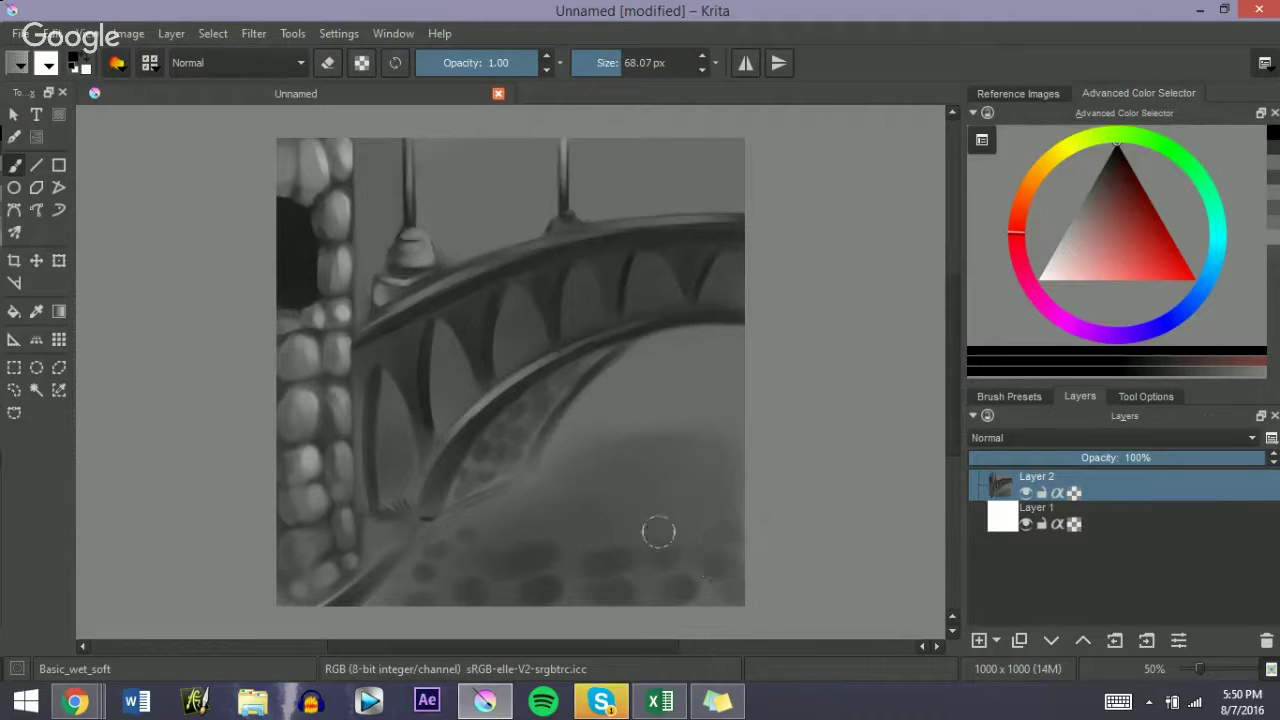
Step: Add and darken stones across the ground at about 49 px and fill its far edge with smaller ones at about 26 to 34 px
key("bracketleft")
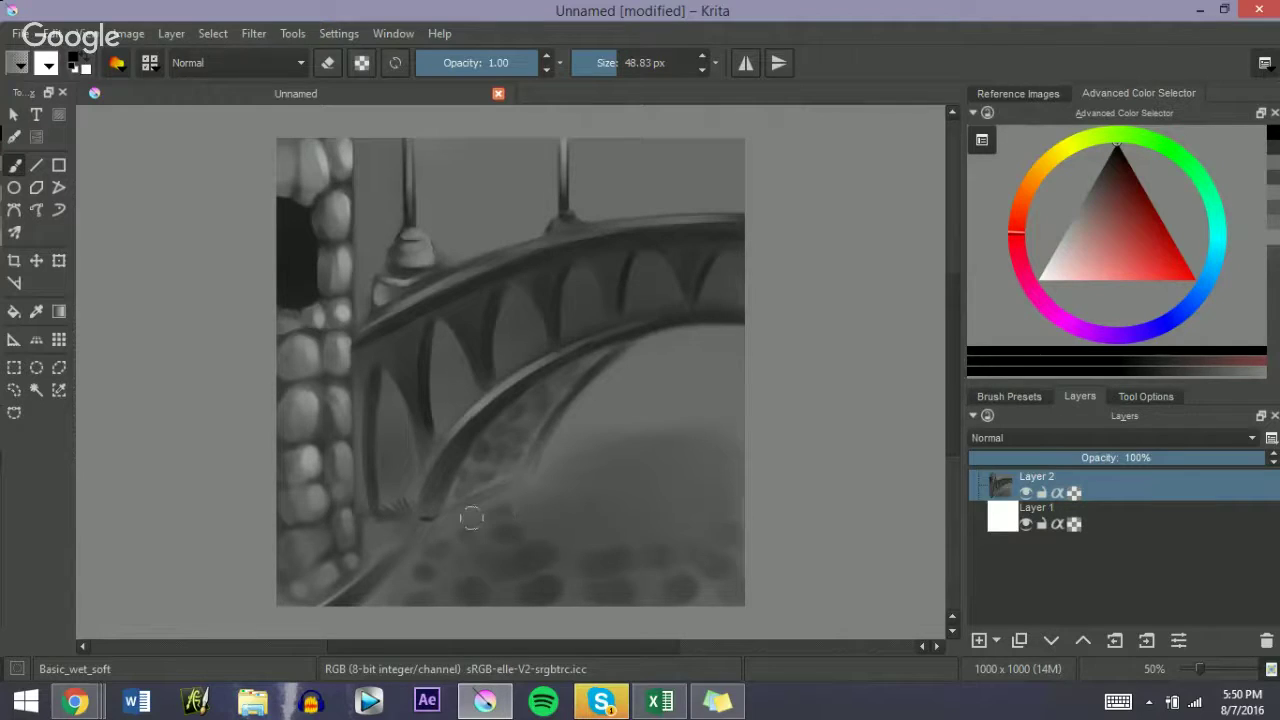
mouse_move(471, 517)
left_mouse_down()
mouse_move(396, 598)
mouse_move(369, 590)
mouse_move(409, 597)
left_mouse_up()
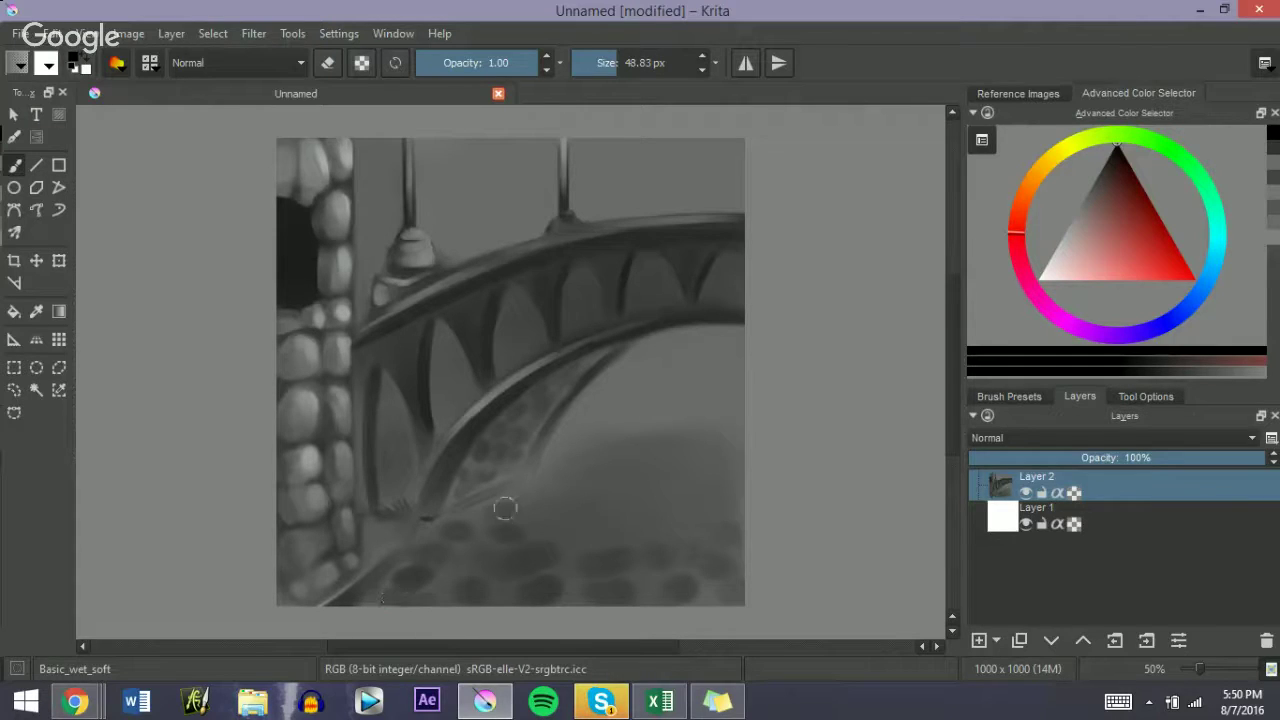
mouse_move(553, 505)
left_mouse_down()
mouse_move(543, 499)
mouse_move(590, 528)
mouse_move(646, 525)
mouse_move(593, 538)
mouse_move(600, 557)
mouse_move(569, 540)
mouse_move(612, 558)
mouse_move(603, 591)
left_mouse_up()
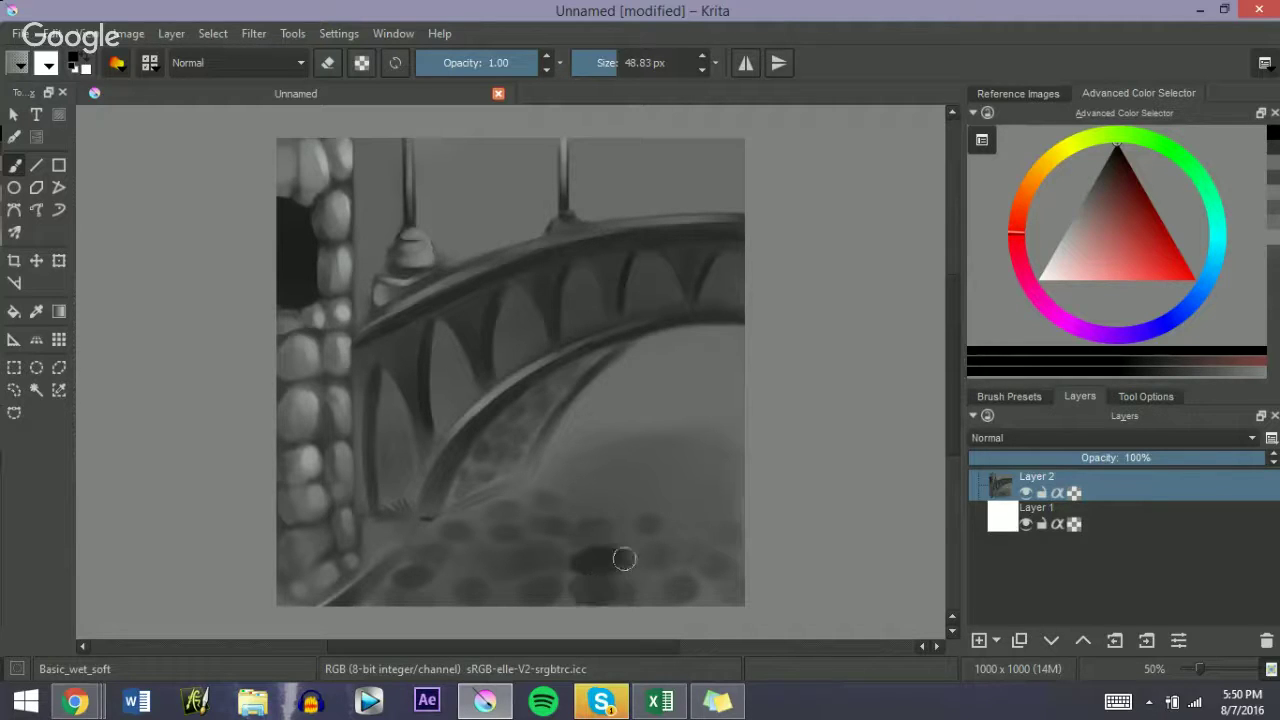
mouse_move(564, 530)
left_mouse_down()
mouse_move(551, 572)
mouse_move(519, 552)
mouse_move(506, 568)
mouse_move(546, 559)
mouse_move(483, 562)
mouse_move(499, 535)
mouse_move(519, 533)
mouse_move(488, 523)
mouse_move(500, 516)
mouse_move(473, 524)
mouse_move(493, 504)
mouse_move(520, 502)
mouse_move(459, 527)
mouse_move(447, 561)
mouse_move(459, 559)
mouse_move(432, 573)
mouse_move(467, 595)
left_mouse_up()
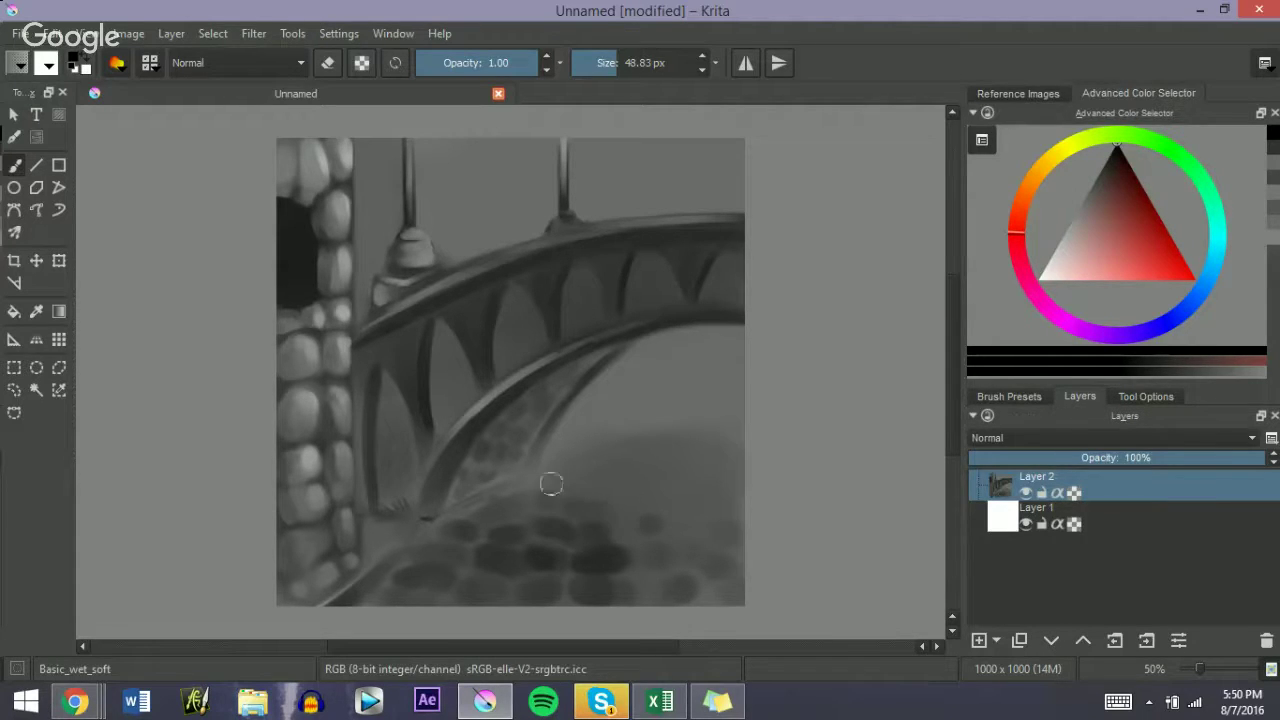
mouse_move(587, 472)
left_mouse_down()
mouse_move(547, 480)
mouse_move(619, 460)
mouse_move(561, 509)
mouse_move(587, 449)
mouse_move(603, 477)
mouse_move(582, 471)
mouse_move(696, 447)
left_mouse_up()
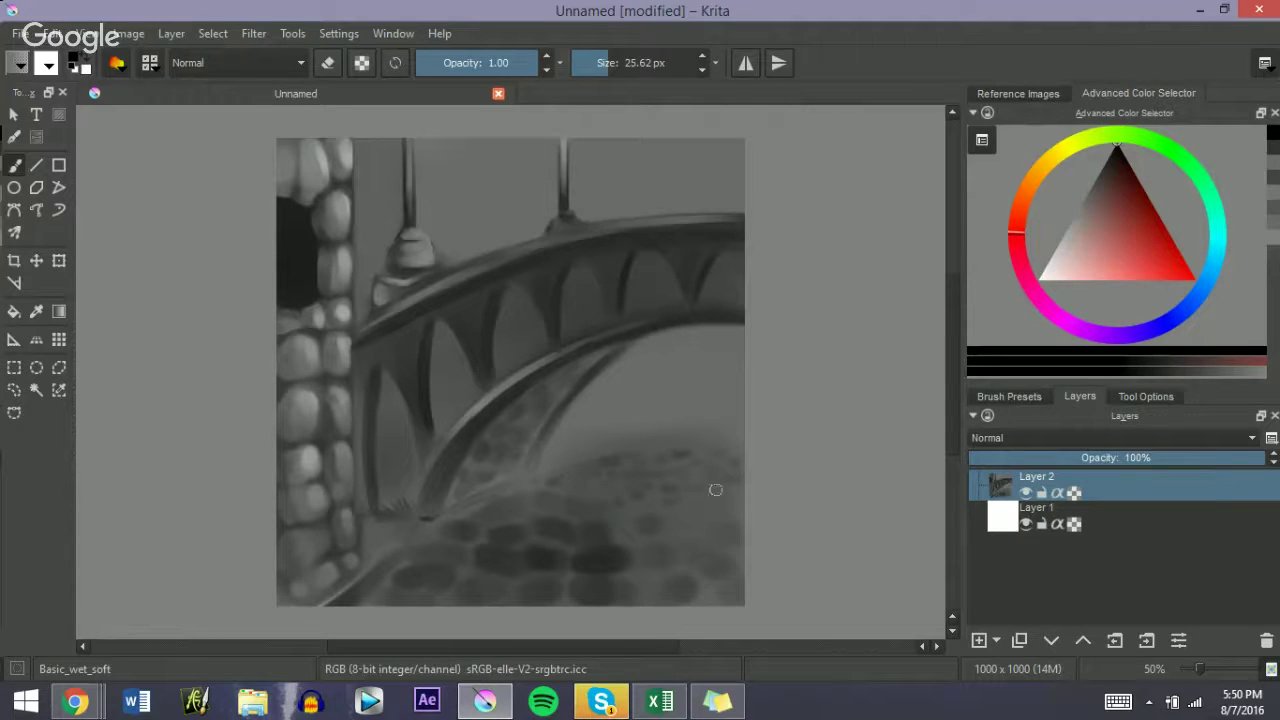
key("bracketright")
Step: Darken the edges of the first post in black with a fine brush of about 3.7 px
left_click(1039, 279)
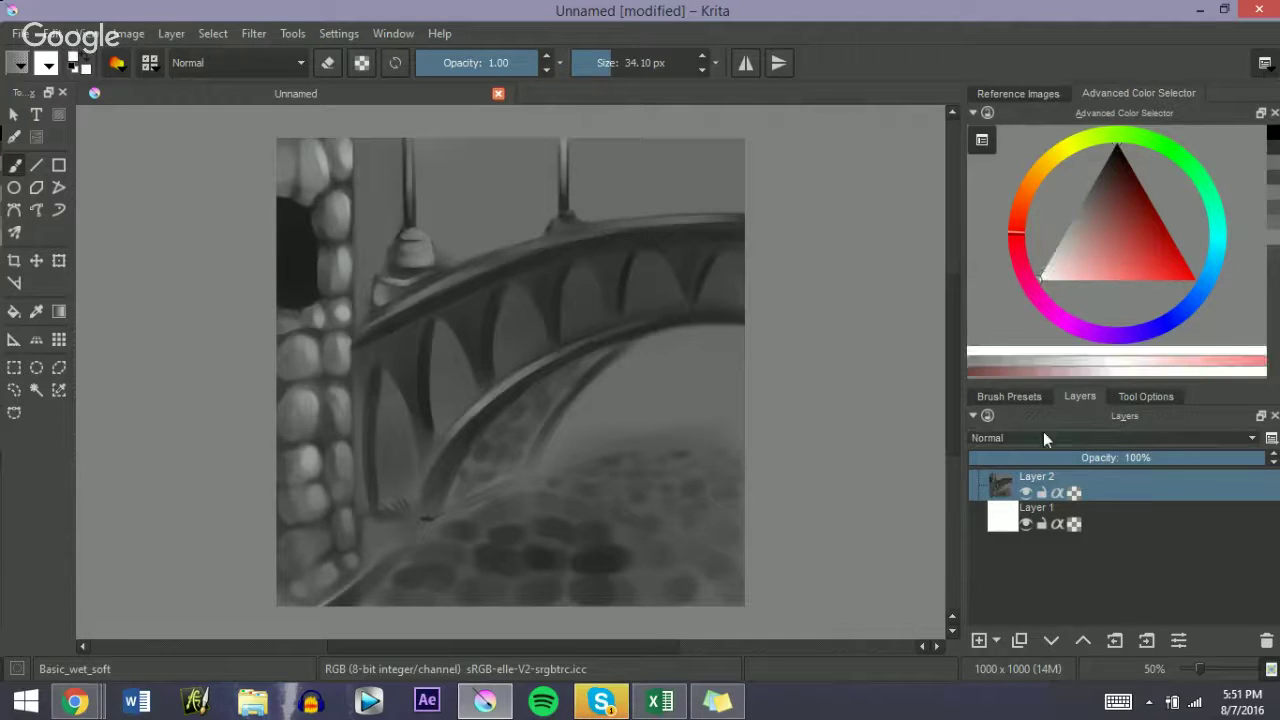
left_click_drag(1199, 669, 1204, 670)
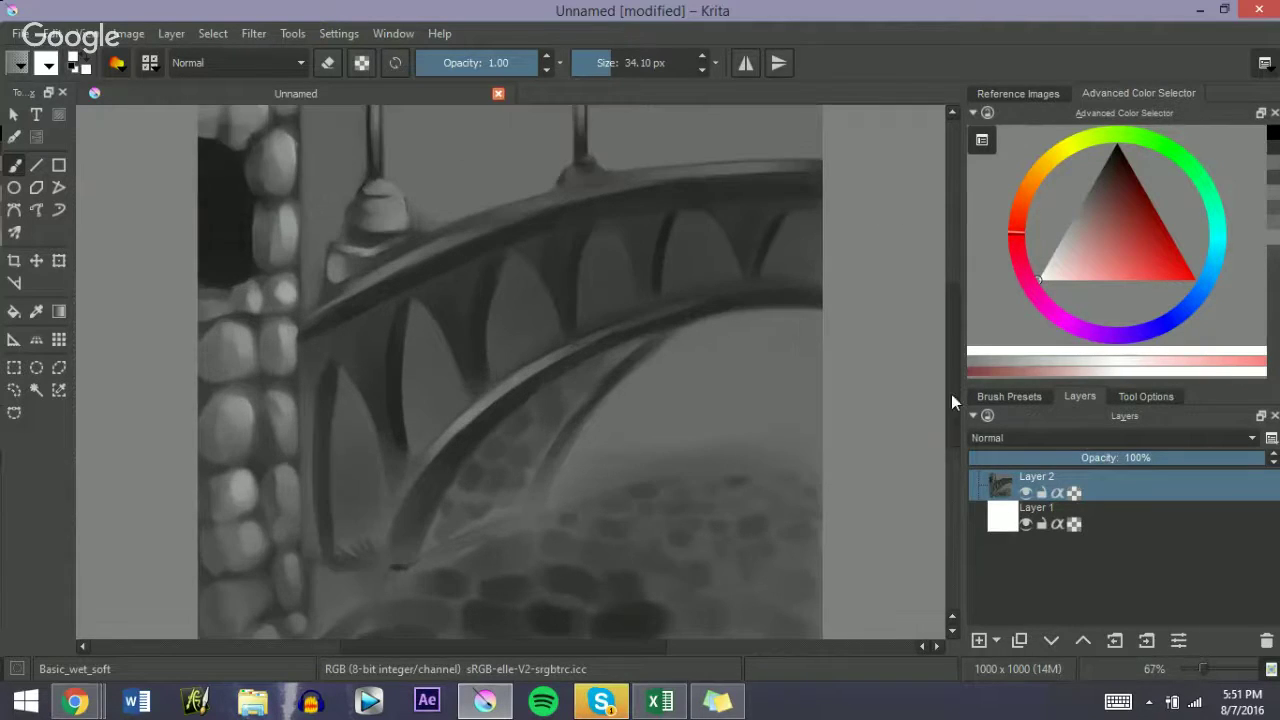
scroll(1203, 672, "up", 2)
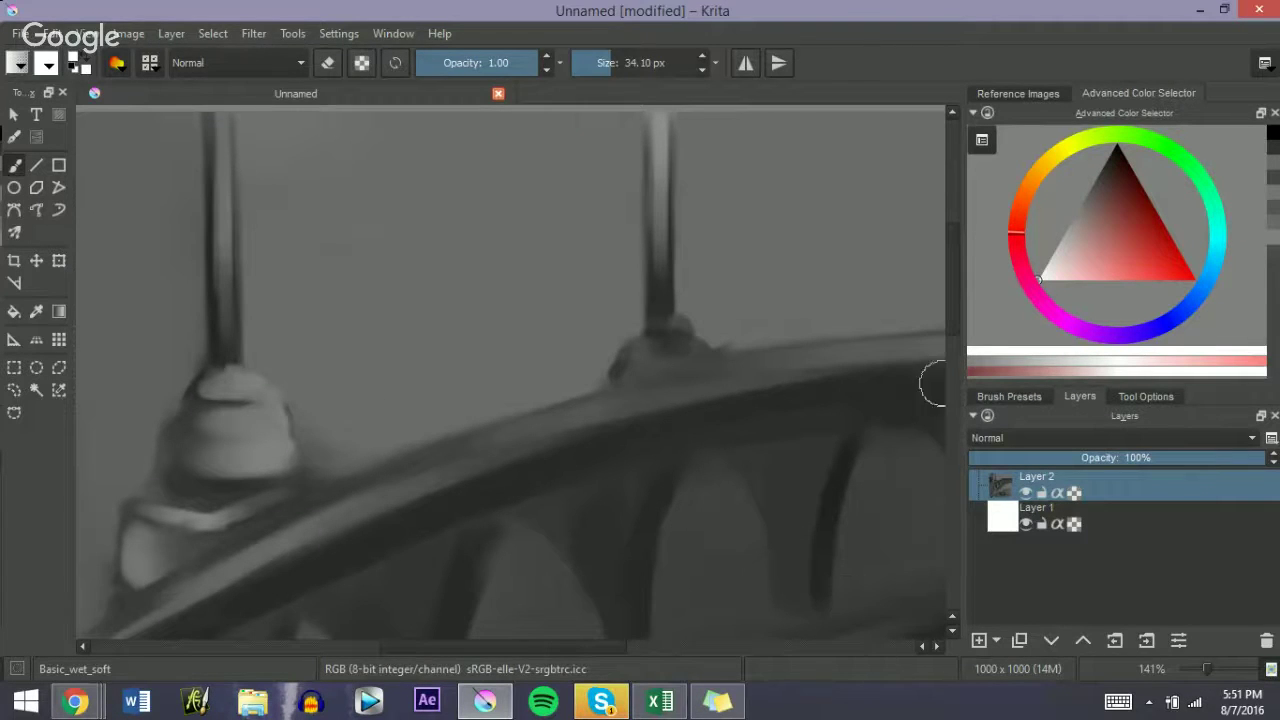
left_click_drag(950, 336, 950, 302)
left_click_drag(225, 290, 204, 290)
key("d")
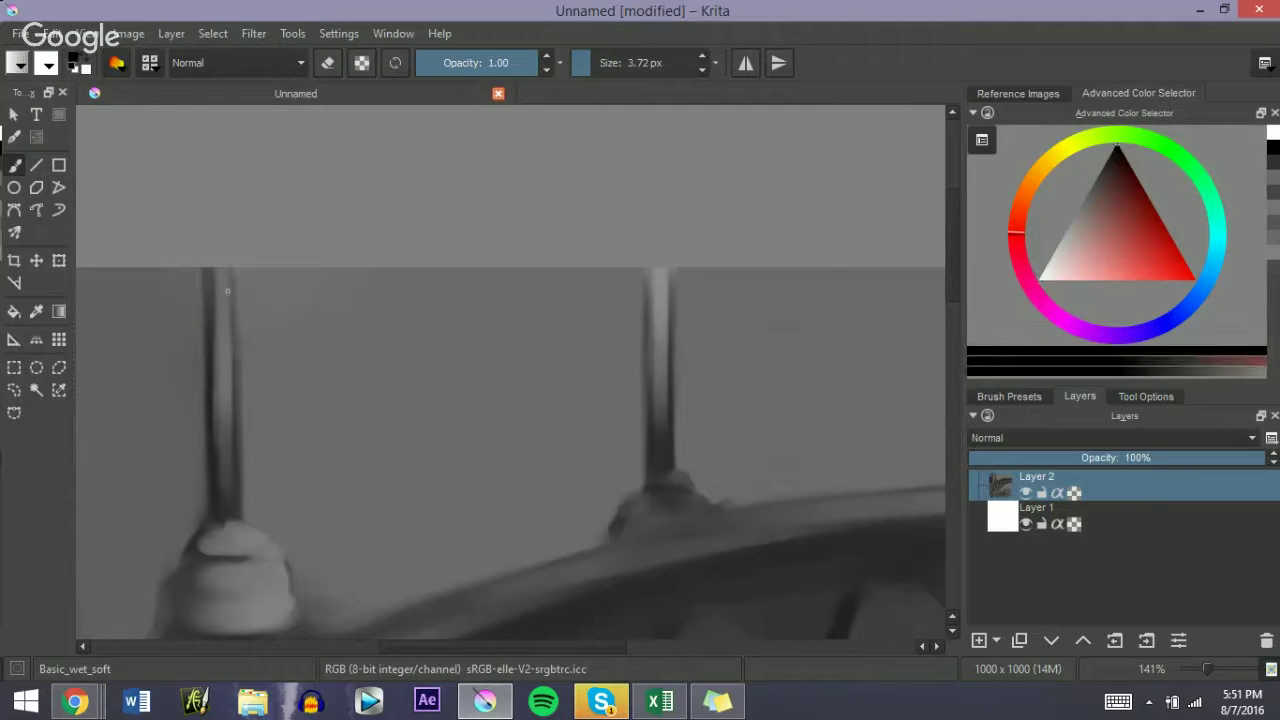
Step: Paint thin white highlights down both posts with a brush of about 4 to 5 px
left_click(1040, 279)
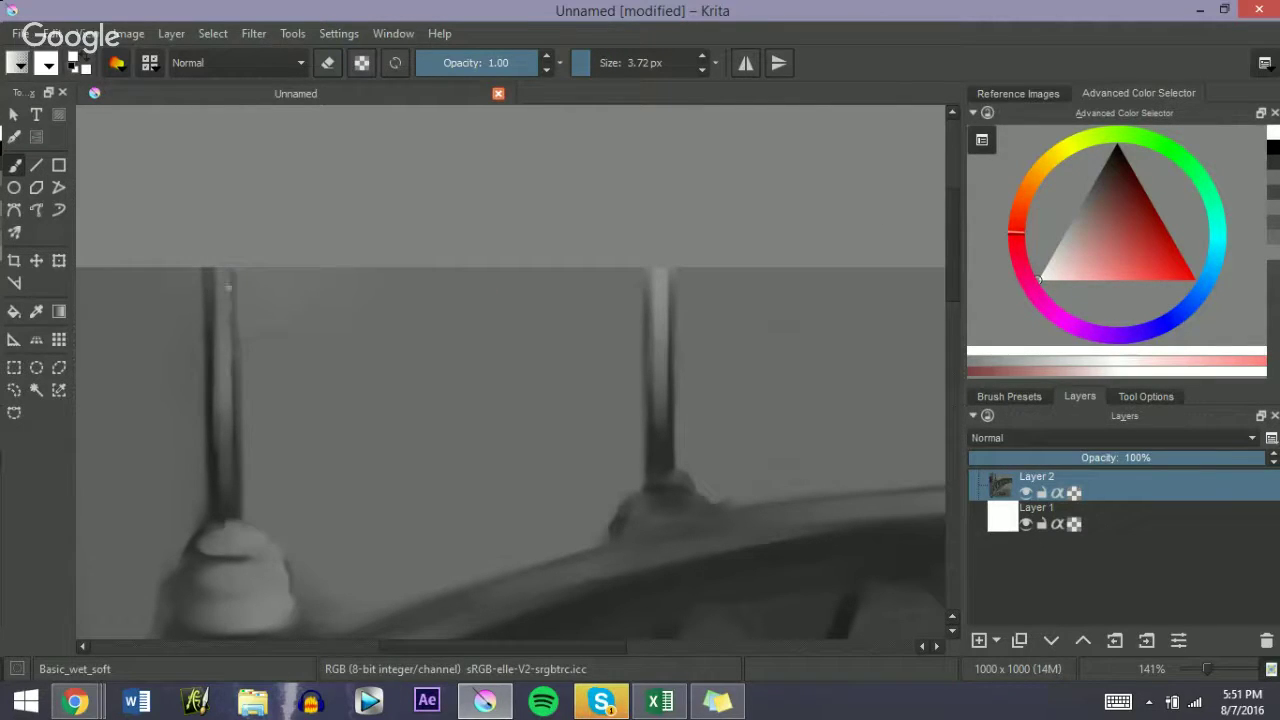
mouse_move(228, 287)
left_mouse_down()
mouse_move(233, 376)
mouse_move(227, 253)
mouse_move(234, 426)
mouse_move(221, 285)
mouse_move(219, 443)
left_mouse_up()
key("bracketleft")
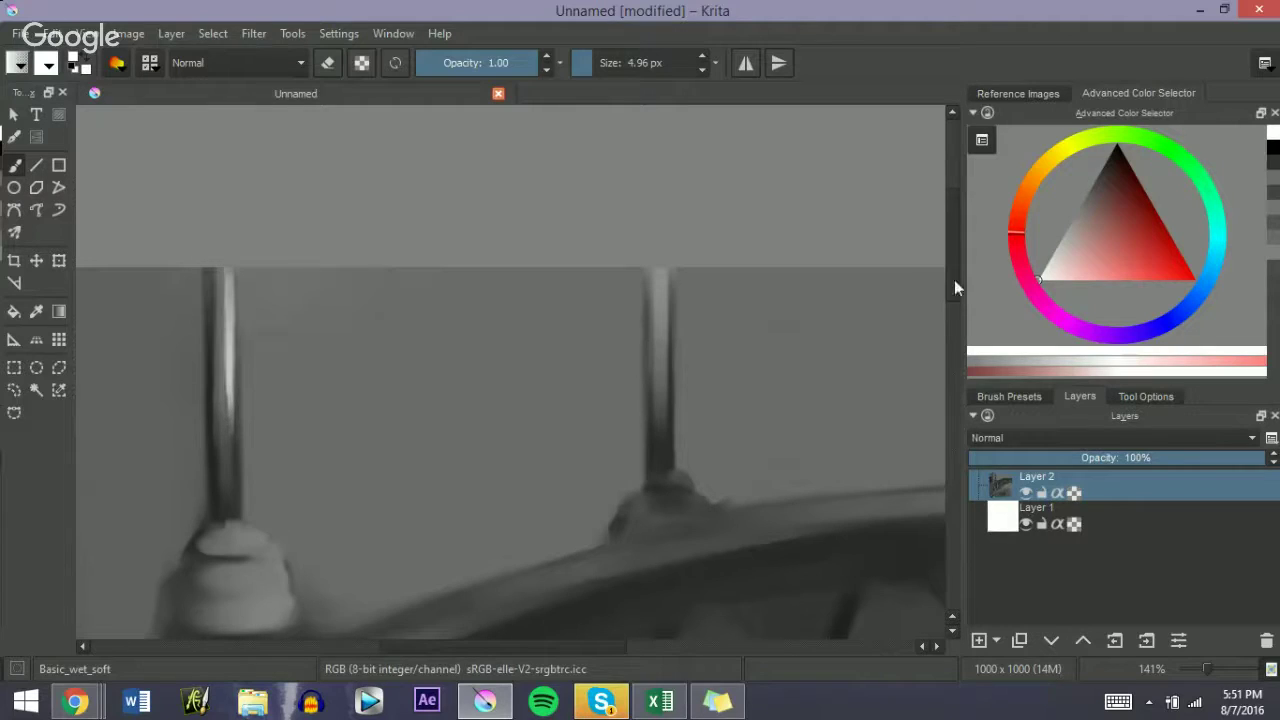
mouse_move(656, 275)
left_mouse_down()
mouse_move(668, 383)
mouse_move(652, 351)
mouse_move(660, 242)
mouse_move(666, 401)
left_mouse_up()
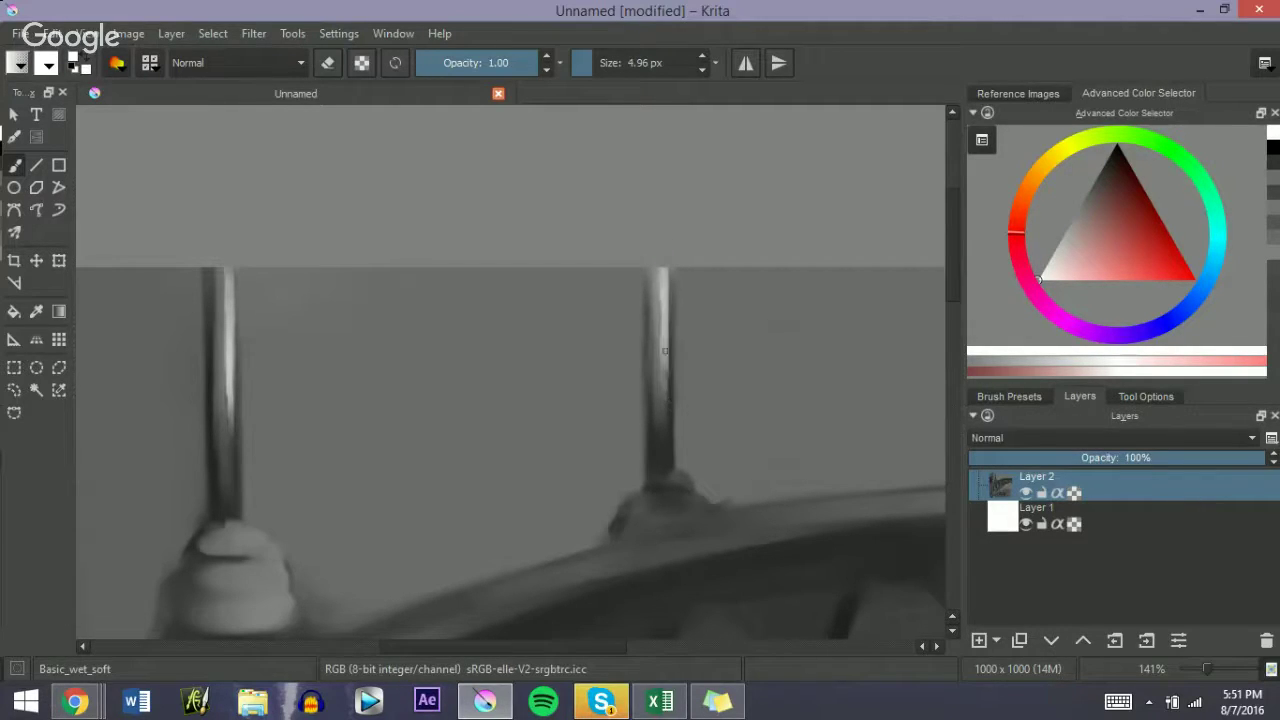
left_click_drag(664, 351, 666, 396)
Step: Highlight the cap and upper step of the first post's base in white with a brush of about 5 to 12 px
left_click_drag(956, 260, 956, 277)
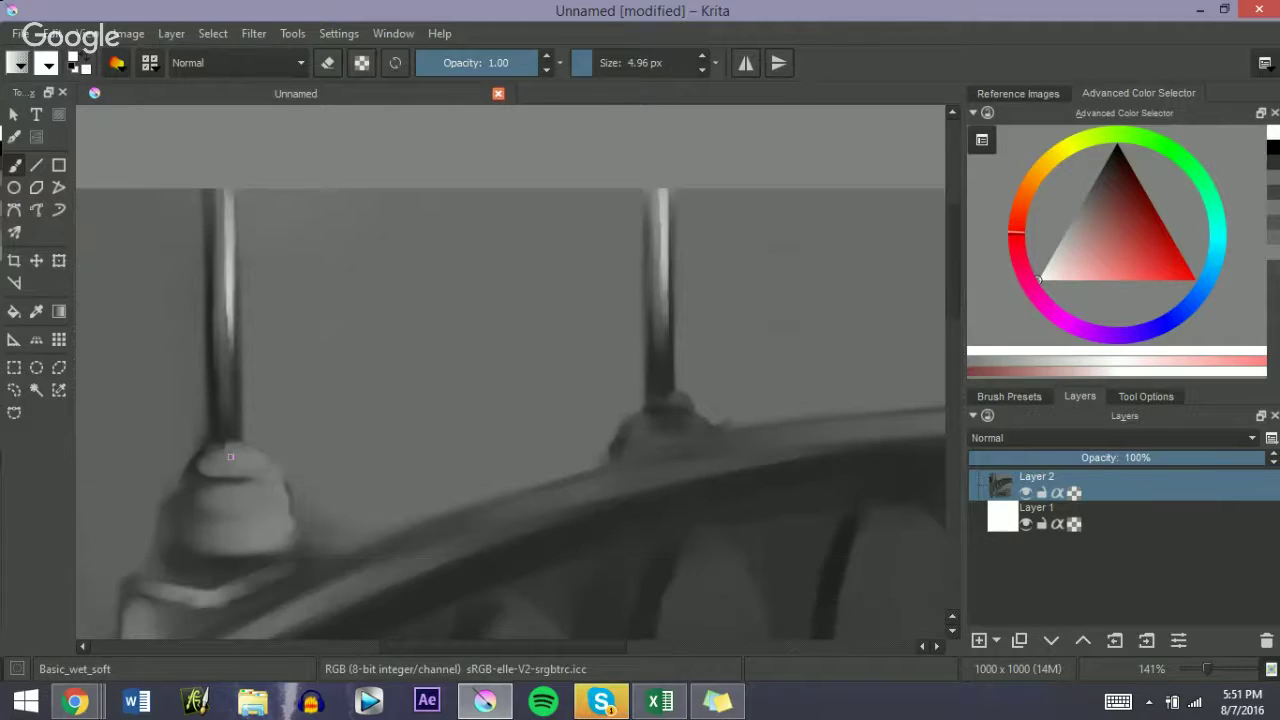
left_click_drag(238, 455, 232, 456)
left_click(598, 63)
left_click_drag(238, 455, 213, 455)
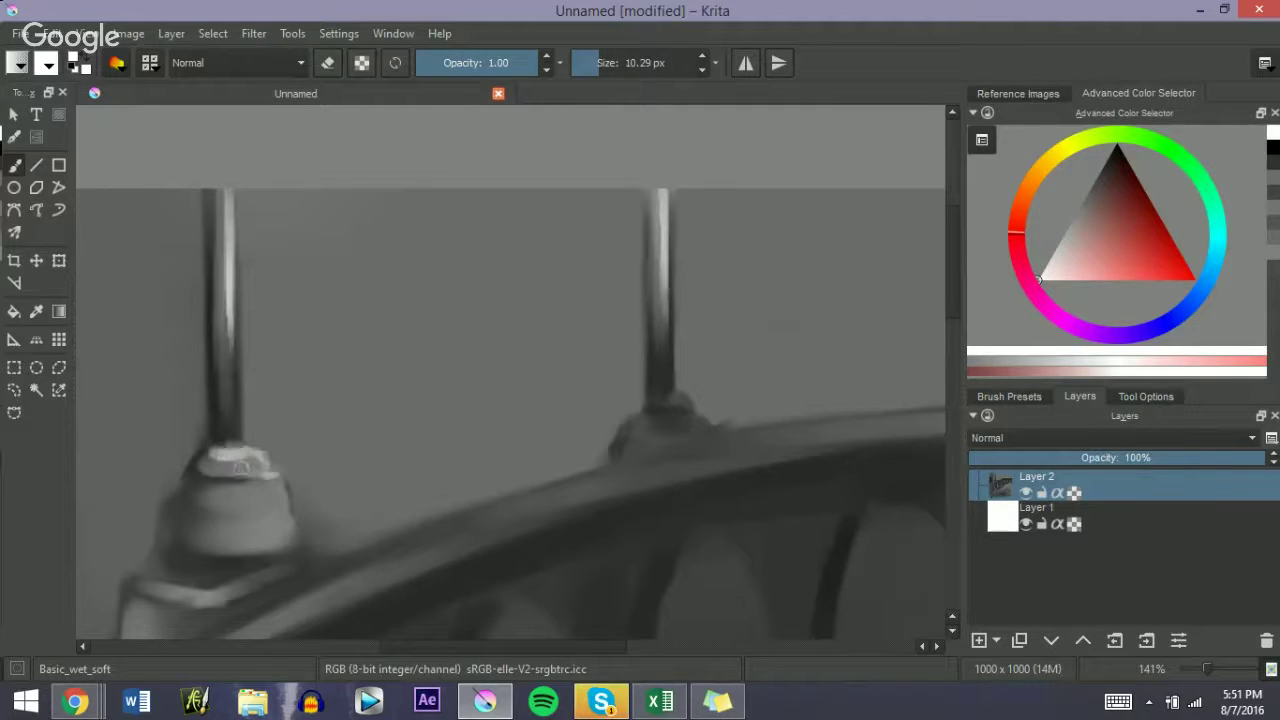
key("bracketleft")
mouse_move(221, 488)
left_mouse_down()
mouse_move(284, 484)
mouse_move(280, 505)
mouse_move(270, 493)
mouse_move(278, 505)
left_mouse_up()
key("bracketright")
key("bracketright")
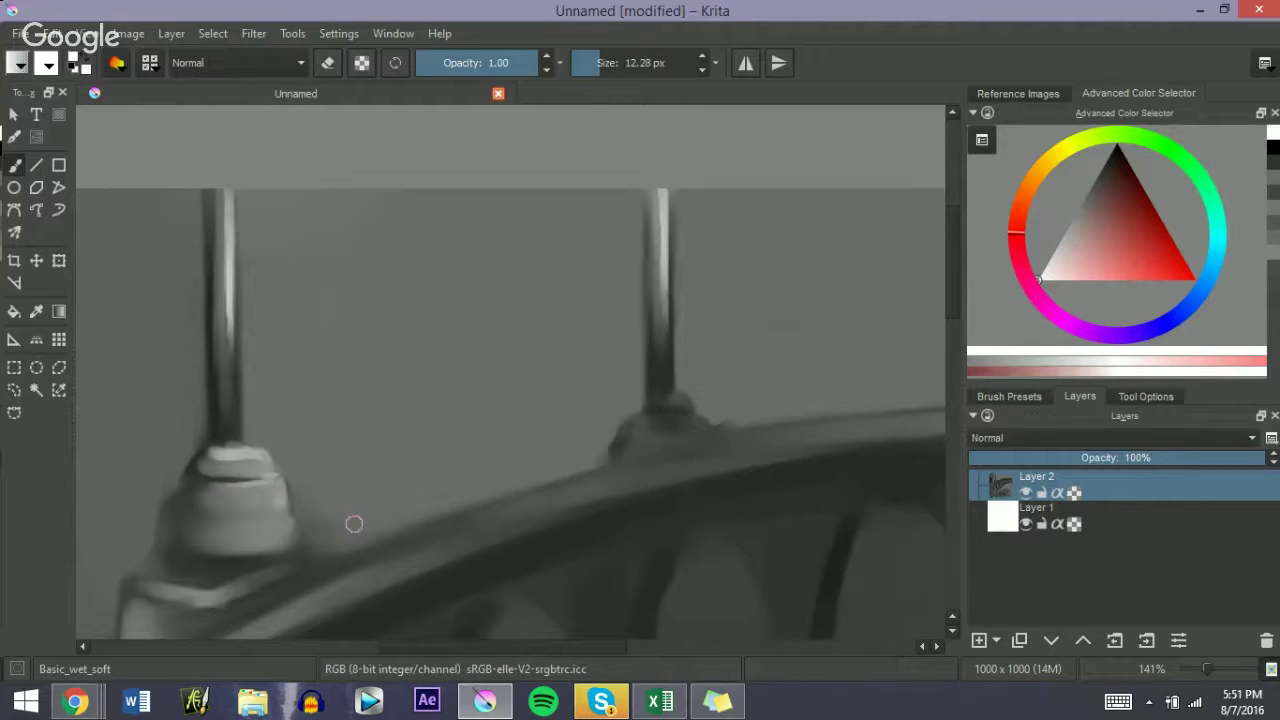
Step: Draw a crisp black line down the first post's right edge with the Basic_circle brush at 4.33 px, redoing imprecise strokes
left_click(1028, 400)
left_click(990, 560)
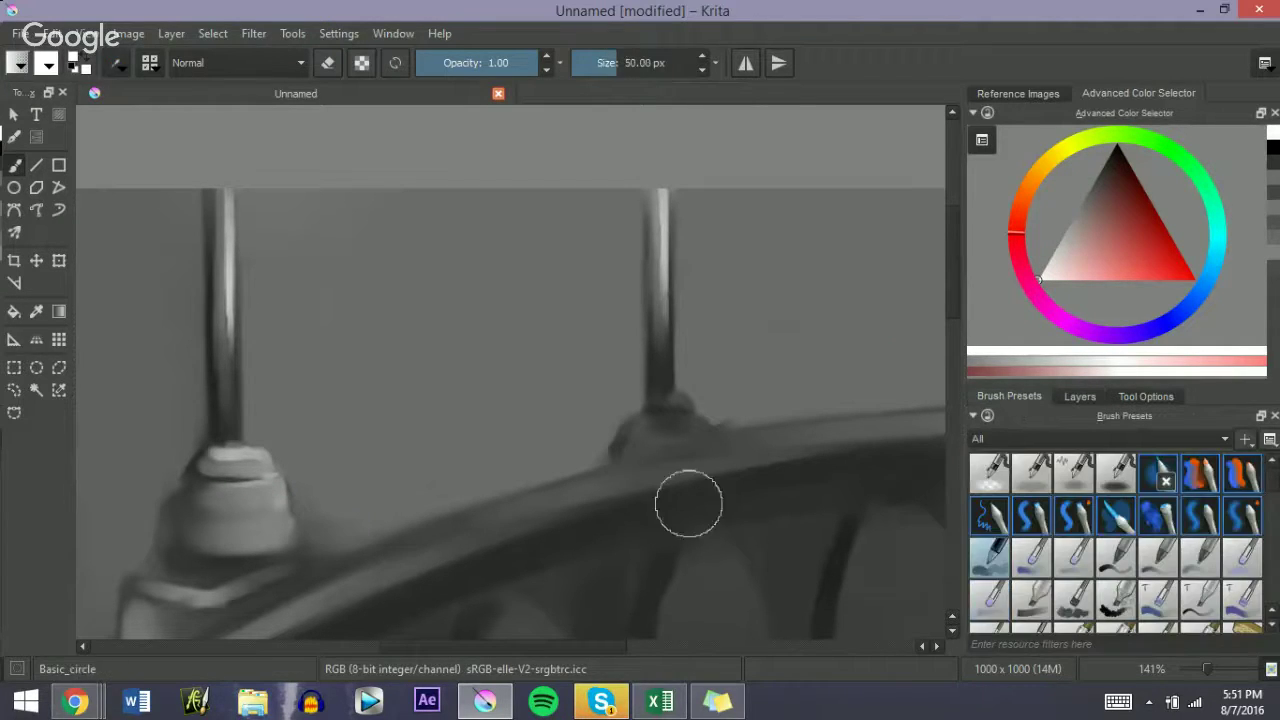
key("d")
mouse_move(233, 203)
left_mouse_down()
mouse_move(209, 203)
mouse_move(232, 203)
left_mouse_up()
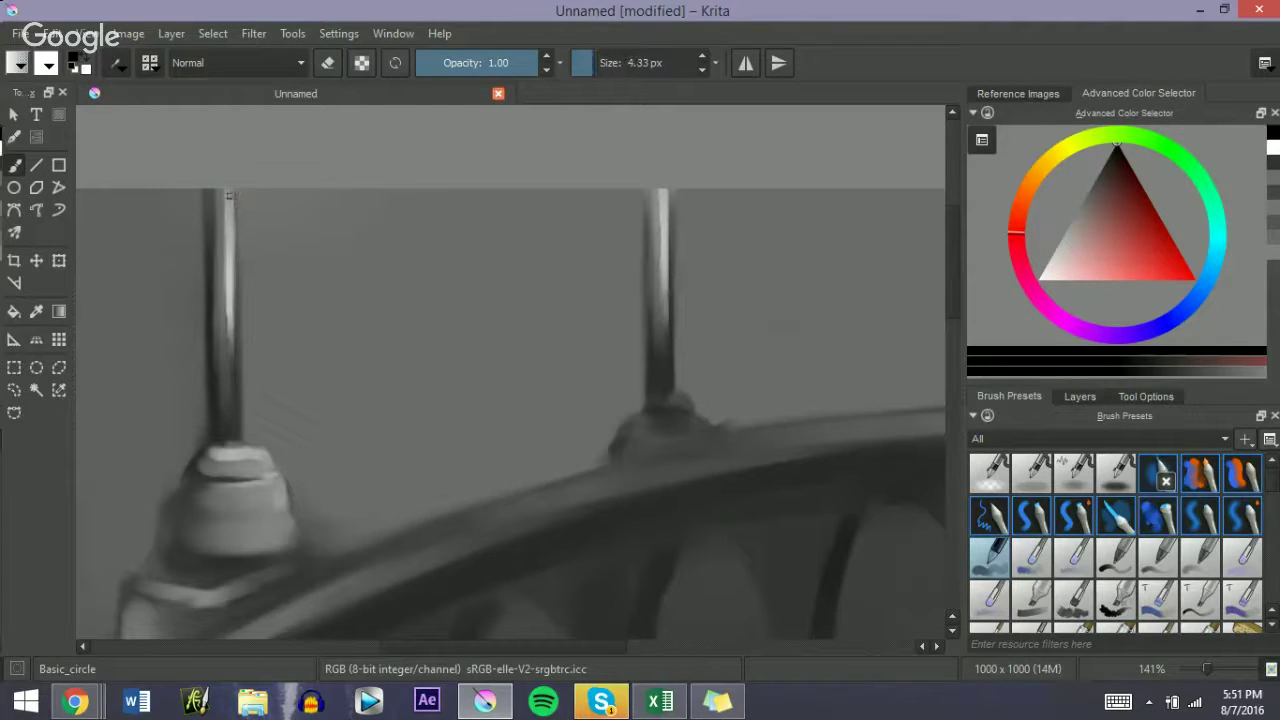
key("ctrl+z")
key("ctrl+z")
left_click_drag(234, 181, 240, 346)
key("ctrl+z")
left_click_drag(236, 180, 241, 412)
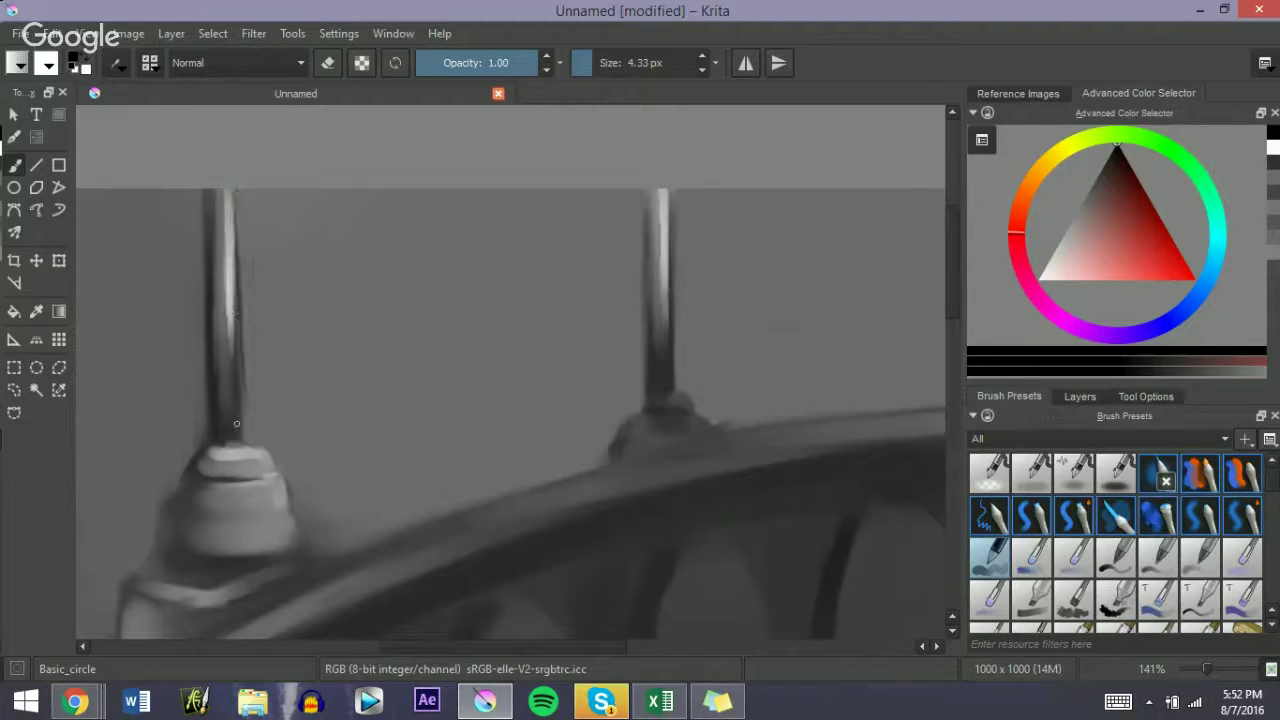
key("ctrl+z")
left_click_drag(236, 168, 239, 424)
key("ctrl+z")
left_click_drag(237, 190, 238, 416)
Step: Draw a crisp black line down the left edge of the first post at 4.33 px, redoing the first stroke
left_click_drag(203, 182, 206, 342)
key("ctrl+z")
left_click_drag(205, 186, 209, 300)
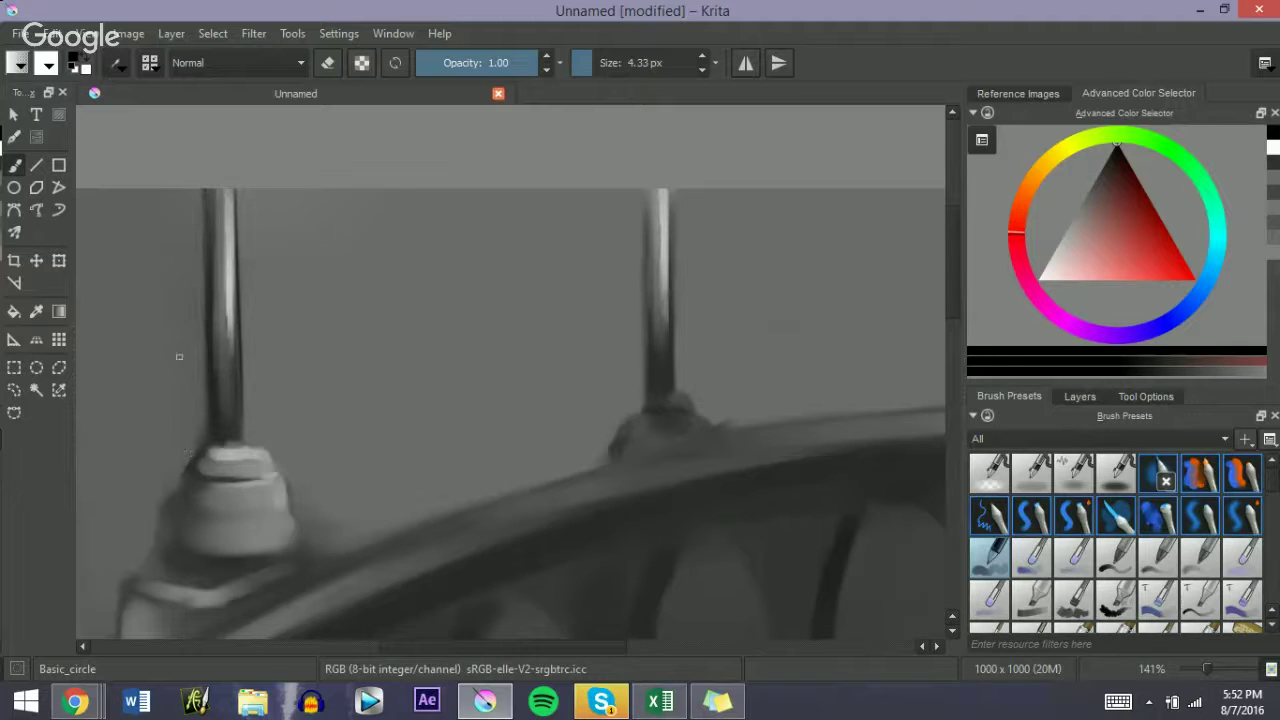
left_click_drag(206, 178, 209, 300)
Step: Erase thin light edges around the cap and along the right-hand steps of the first post's base at 4.33 px
key("e")
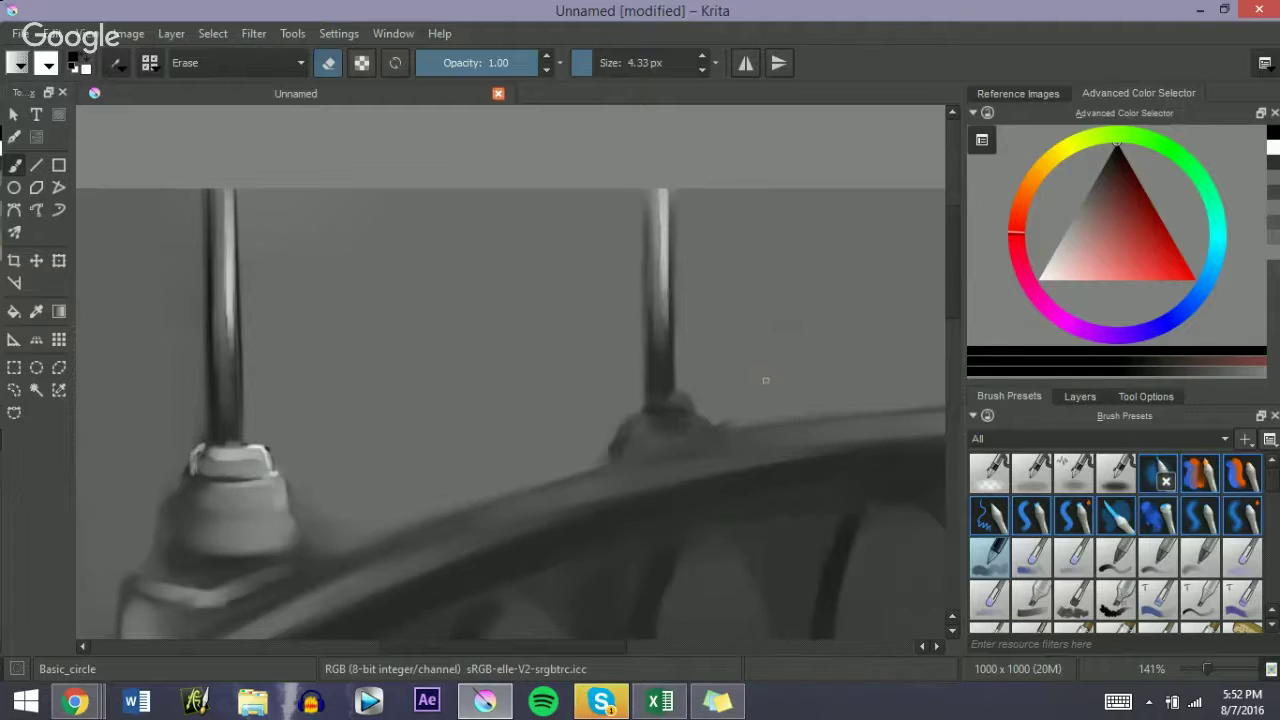
scroll(953, 318, "down", 3)
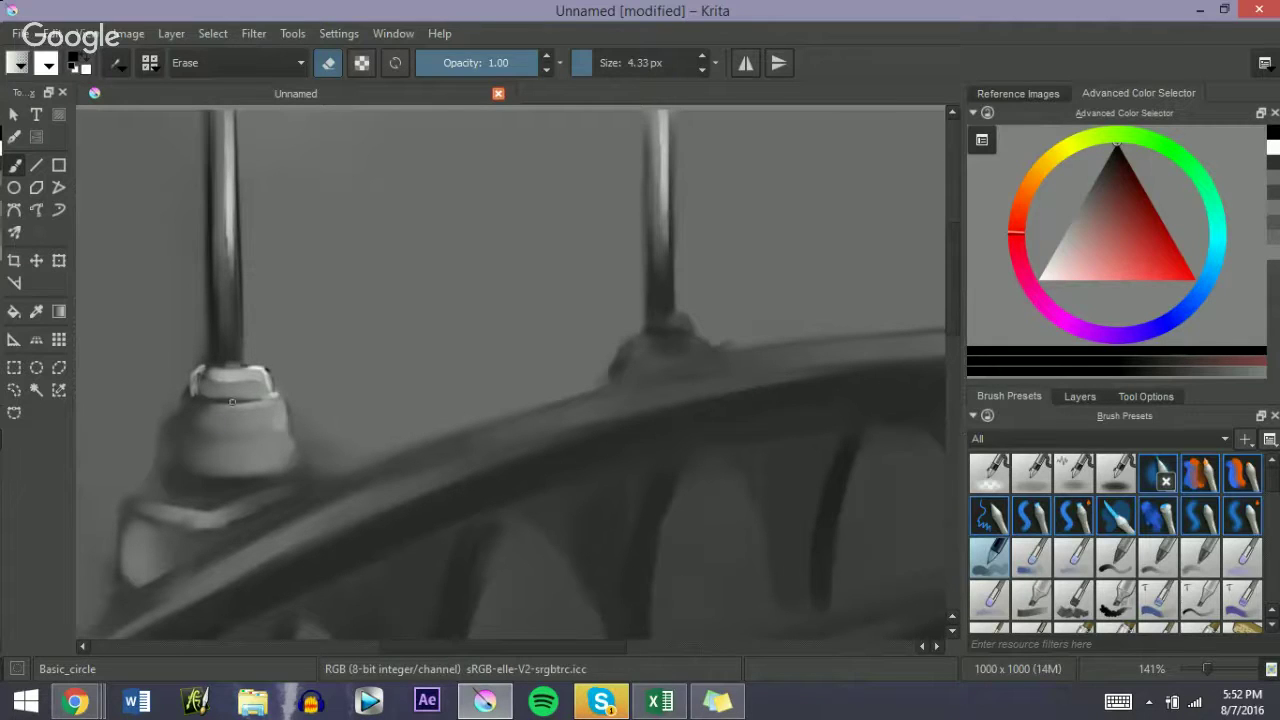
left_click_drag(232, 402, 266, 401)
left_click_drag(295, 470, 293, 438)
Step: Outline the left side and steps of the first post's base and the block beneath it in black at 4.33 px
key("e")
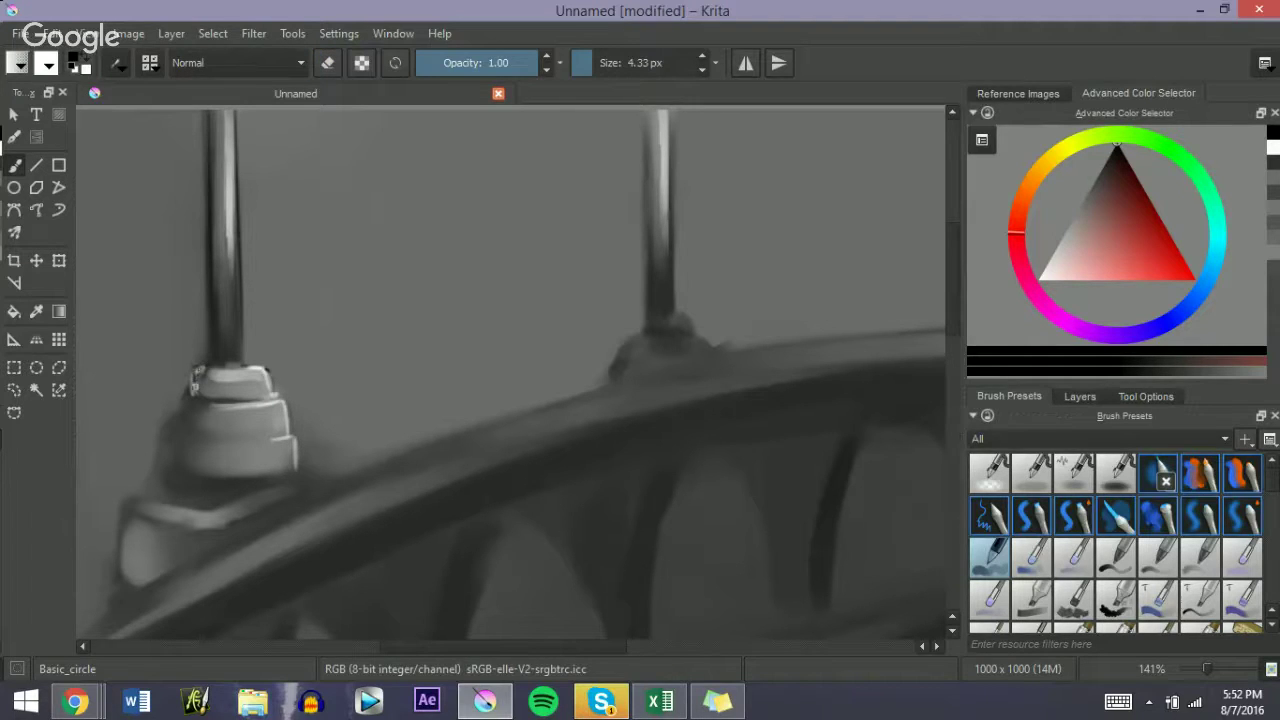
left_click_drag(195, 386, 196, 368)
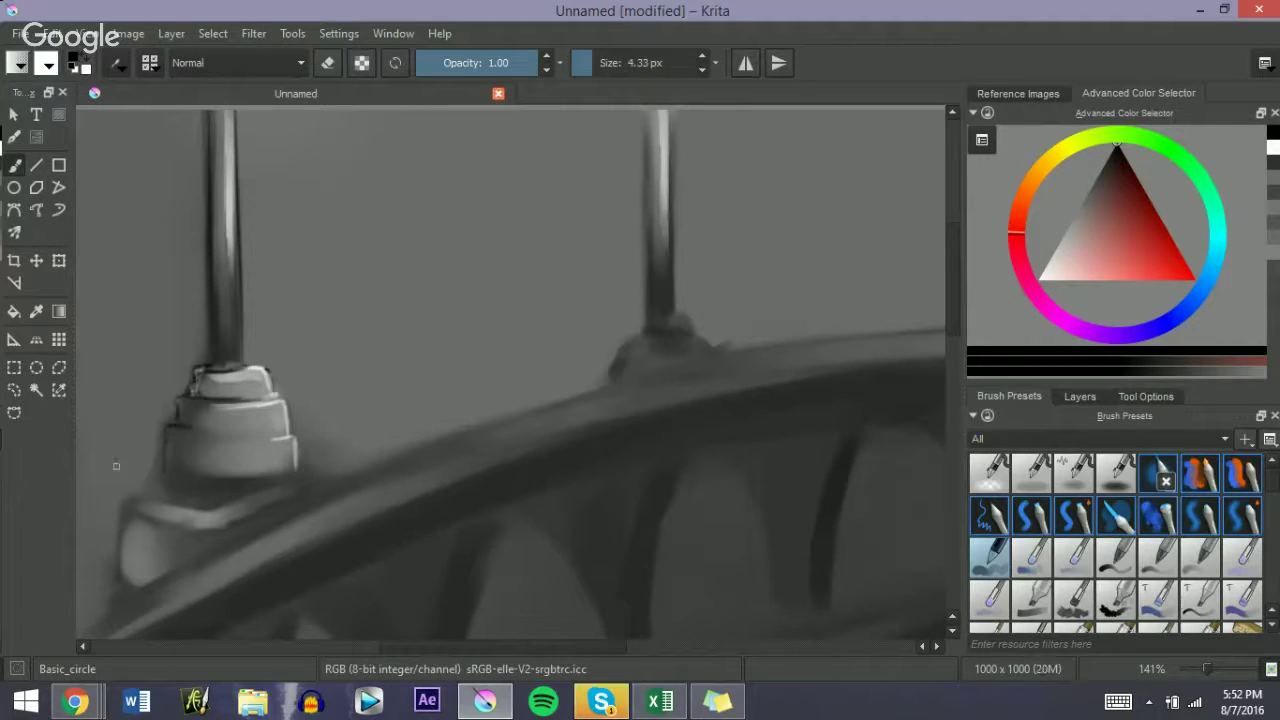
left_click_drag(158, 466, 256, 478)
left_click_drag(200, 433, 270, 432)
mouse_move(136, 495)
left_mouse_down()
mouse_move(212, 508)
mouse_move(197, 523)
mouse_move(116, 504)
mouse_move(224, 533)
mouse_move(274, 502)
left_mouse_up()
mouse_move(121, 529)
left_mouse_down()
mouse_move(116, 604)
mouse_move(113, 580)
left_mouse_up()
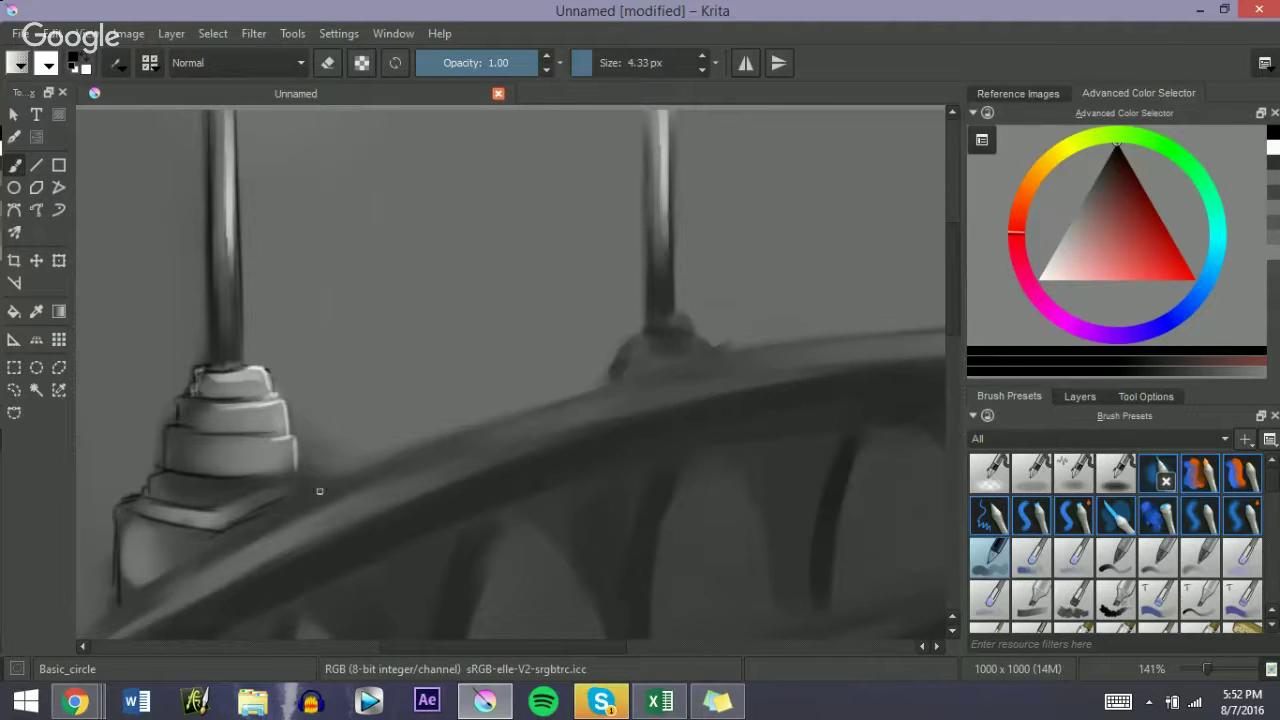
Step: Draw a crisp black line down the left edge of the second post with the Basic_circle brush at 3.77 px
scroll(612, 449, "down", 2)
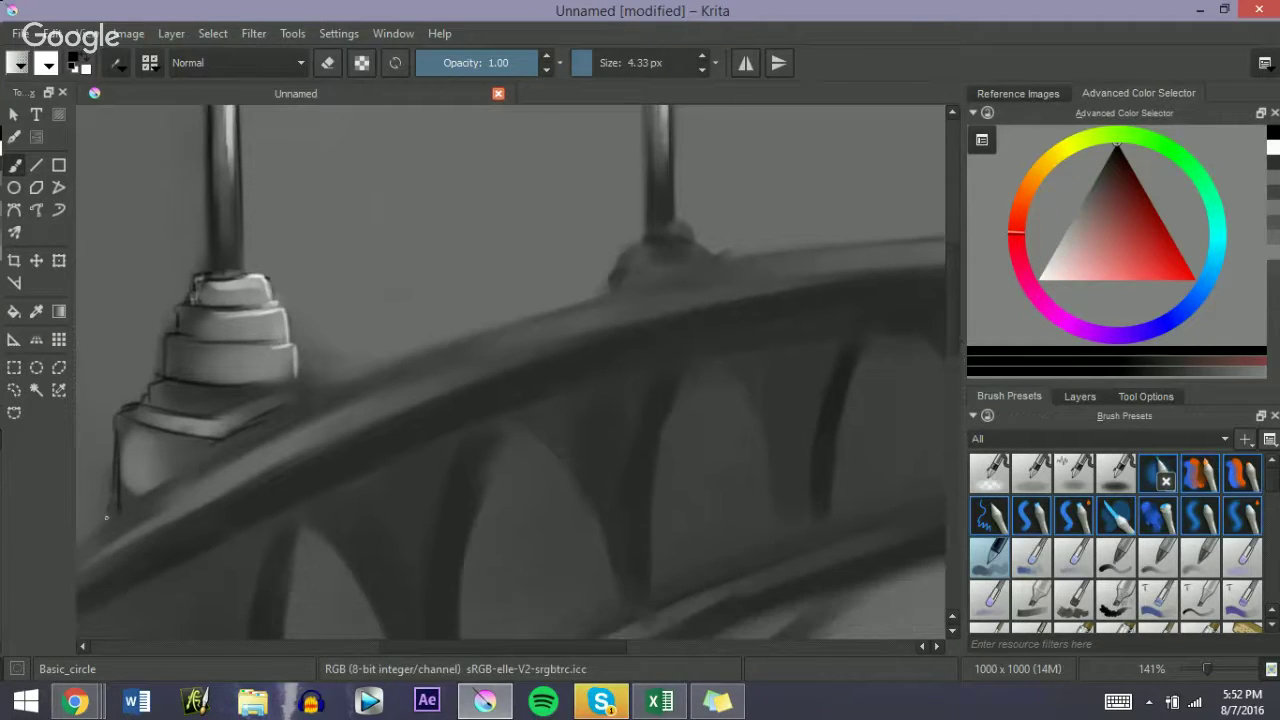
key("bracketright")
scroll(944, 318, "up", 5)
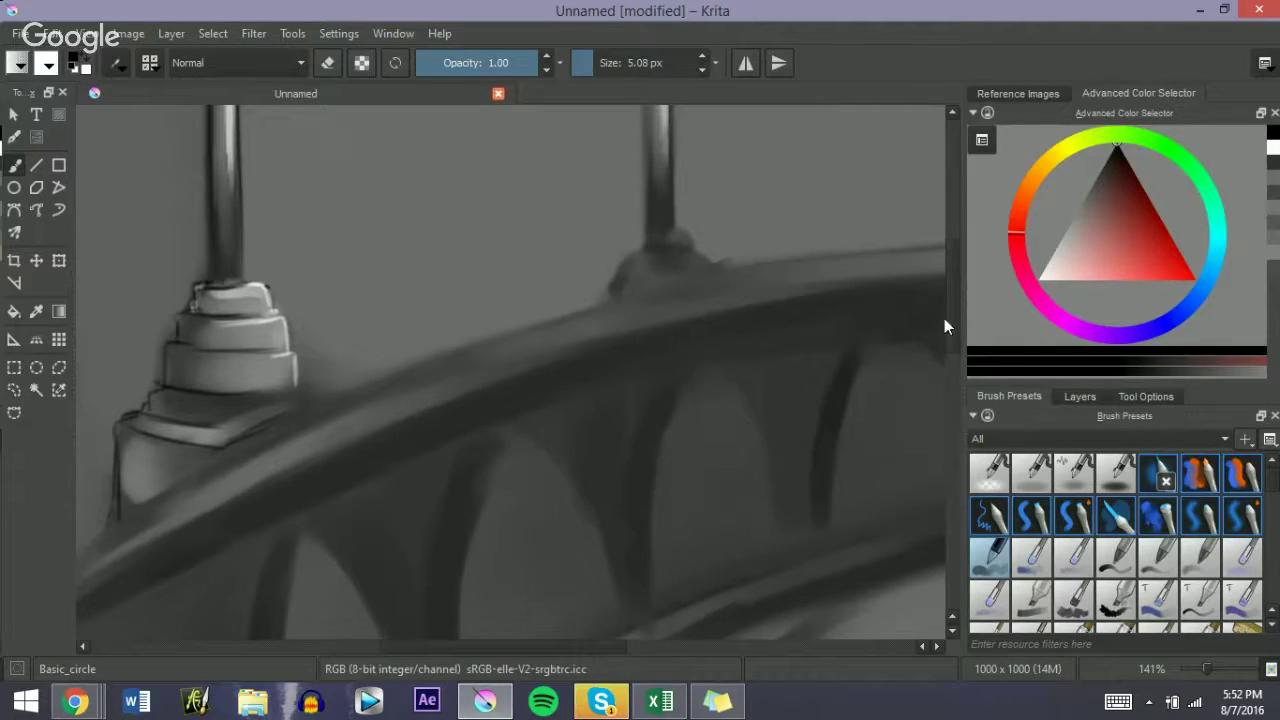
key("bracketleft")
key("bracketleft")
left_click_drag(645, 264, 645, 374)
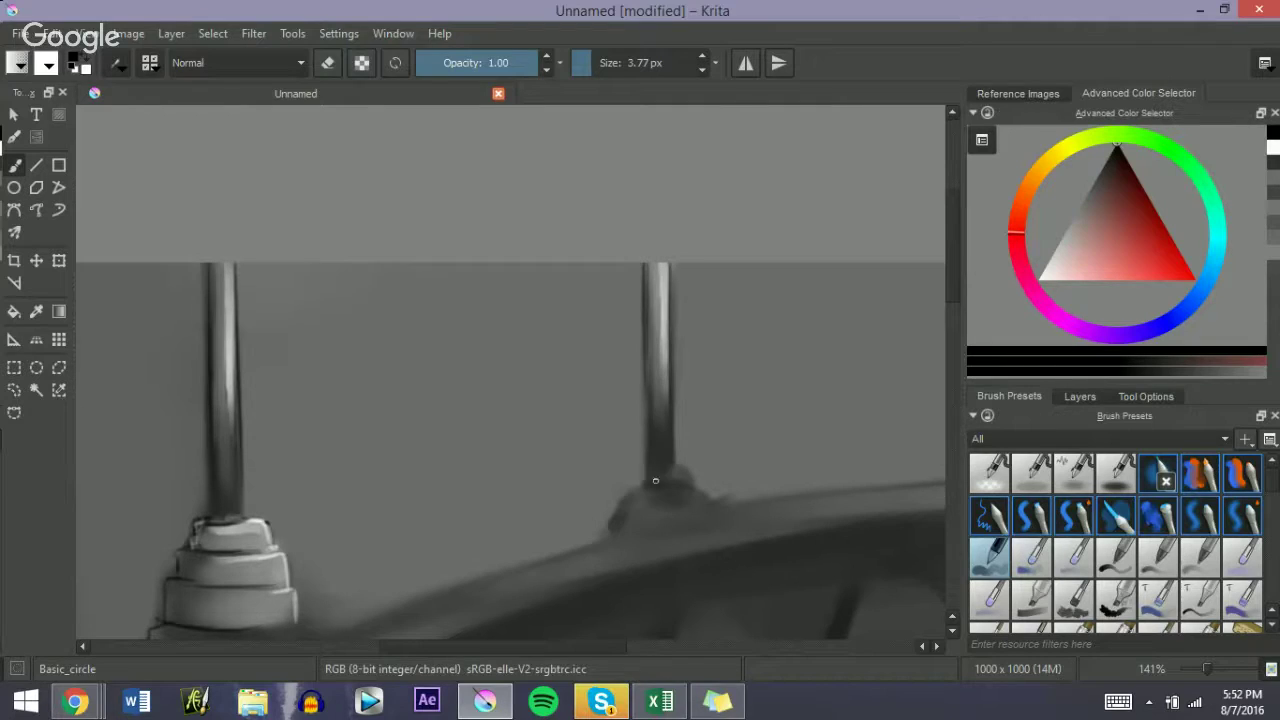
Step: Erase thin light edges around the cap of the second post's base at 3.77 px
key("e")
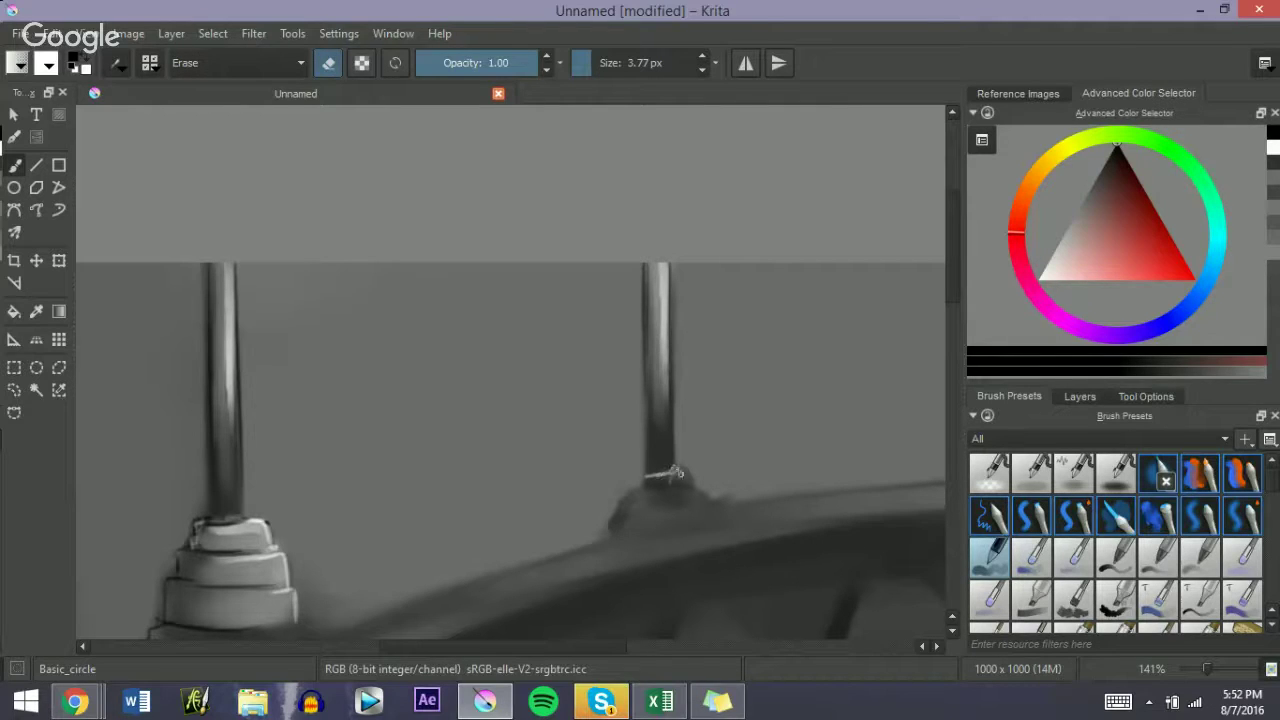
left_click_drag(647, 494, 650, 496)
key("e")
Step: Paint soft dark hills in the opening beneath the arch with the Basic_wet_soft brush at about 76 px
left_click(1193, 669)
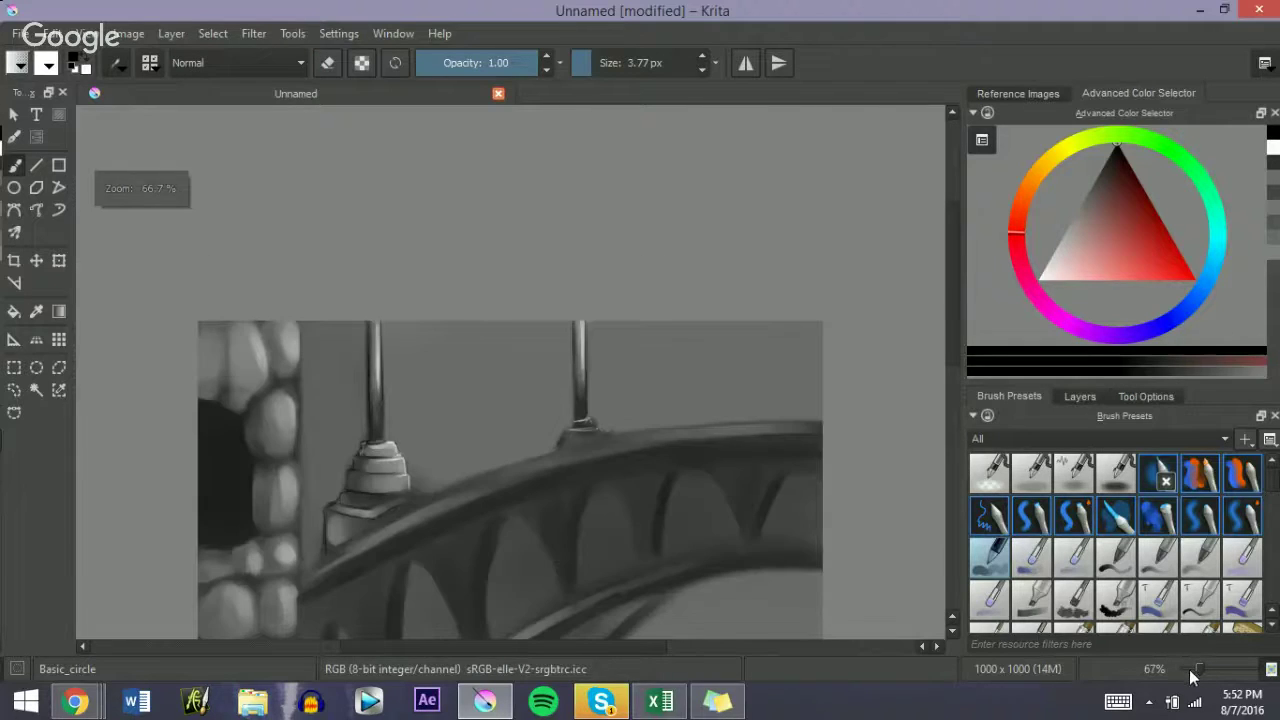
left_click_drag(1200, 668, 1214, 673)
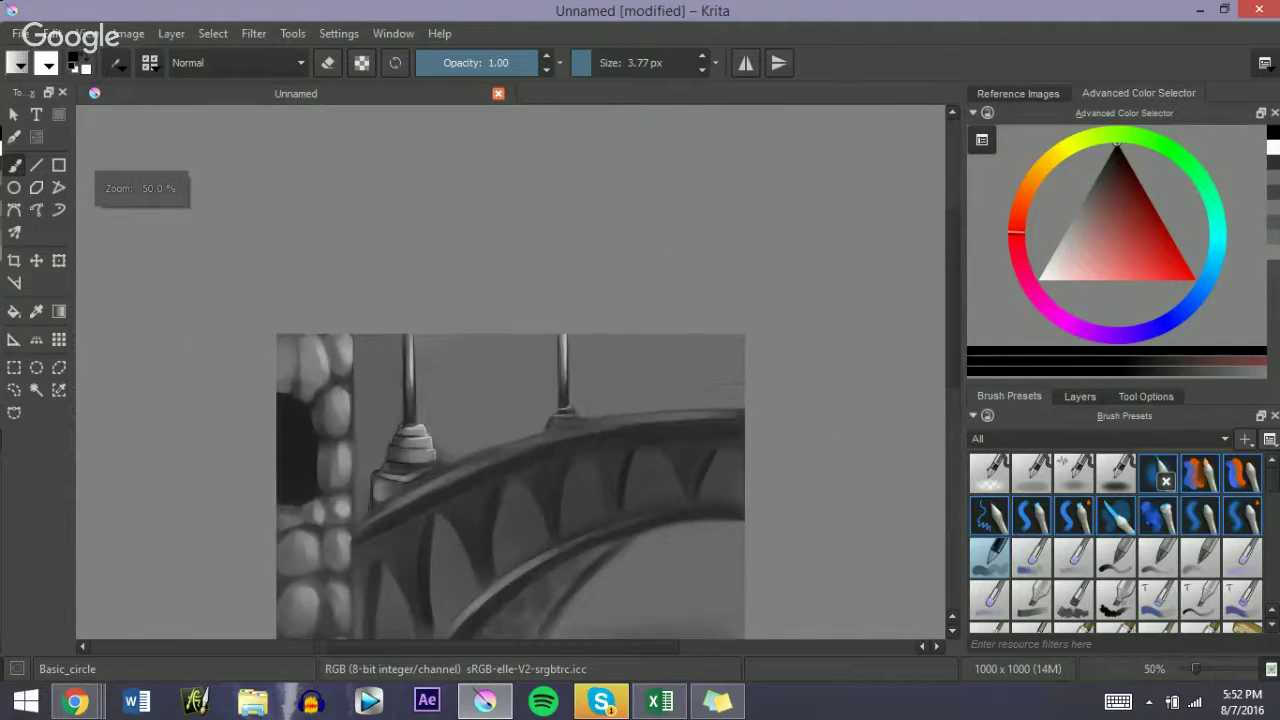
left_click_drag(950, 326, 948, 405)
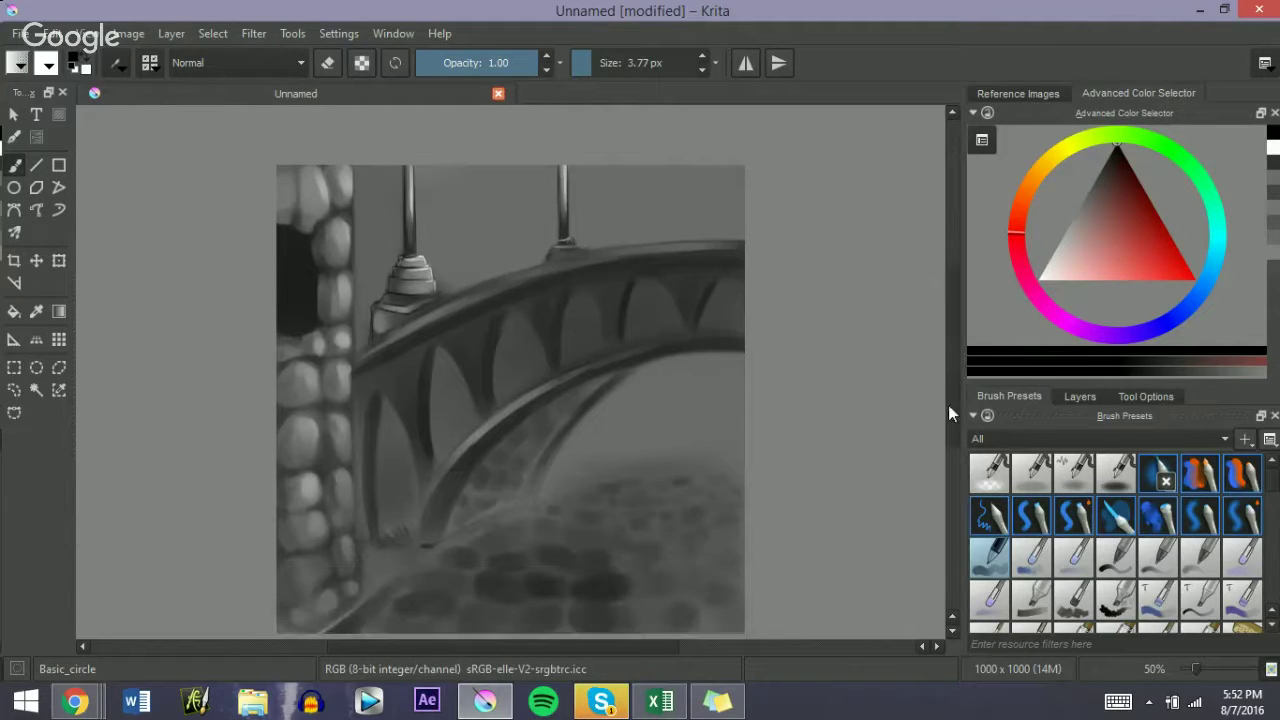
left_click(990, 597)
key("e")
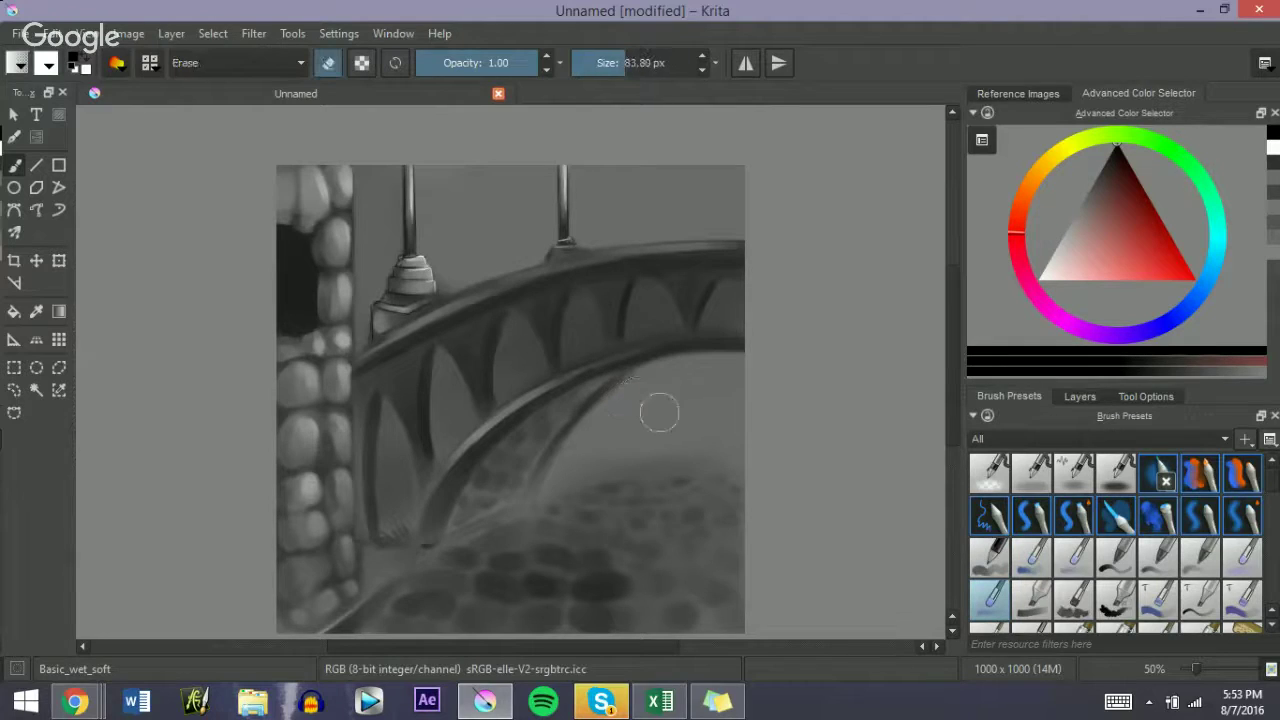
key("e")
mouse_move(647, 406)
left_mouse_down()
mouse_move(604, 443)
mouse_move(640, 431)
mouse_move(638, 406)
mouse_move(671, 406)
mouse_move(660, 392)
mouse_move(725, 429)
mouse_move(645, 406)
mouse_move(633, 443)
mouse_move(729, 433)
mouse_move(573, 448)
mouse_move(640, 386)
mouse_move(572, 445)
mouse_move(661, 423)
mouse_move(641, 440)
mouse_move(694, 432)
mouse_move(637, 405)
mouse_move(600, 436)
mouse_move(650, 389)
mouse_move(674, 408)
mouse_move(622, 435)
mouse_move(745, 440)
mouse_move(658, 398)
mouse_move(666, 390)
mouse_move(723, 432)
mouse_move(717, 402)
mouse_move(747, 380)
mouse_move(745, 404)
mouse_move(744, 383)
mouse_move(732, 407)
mouse_move(737, 377)
left_mouse_up()
key("bracketleft")
key("bracketleft")
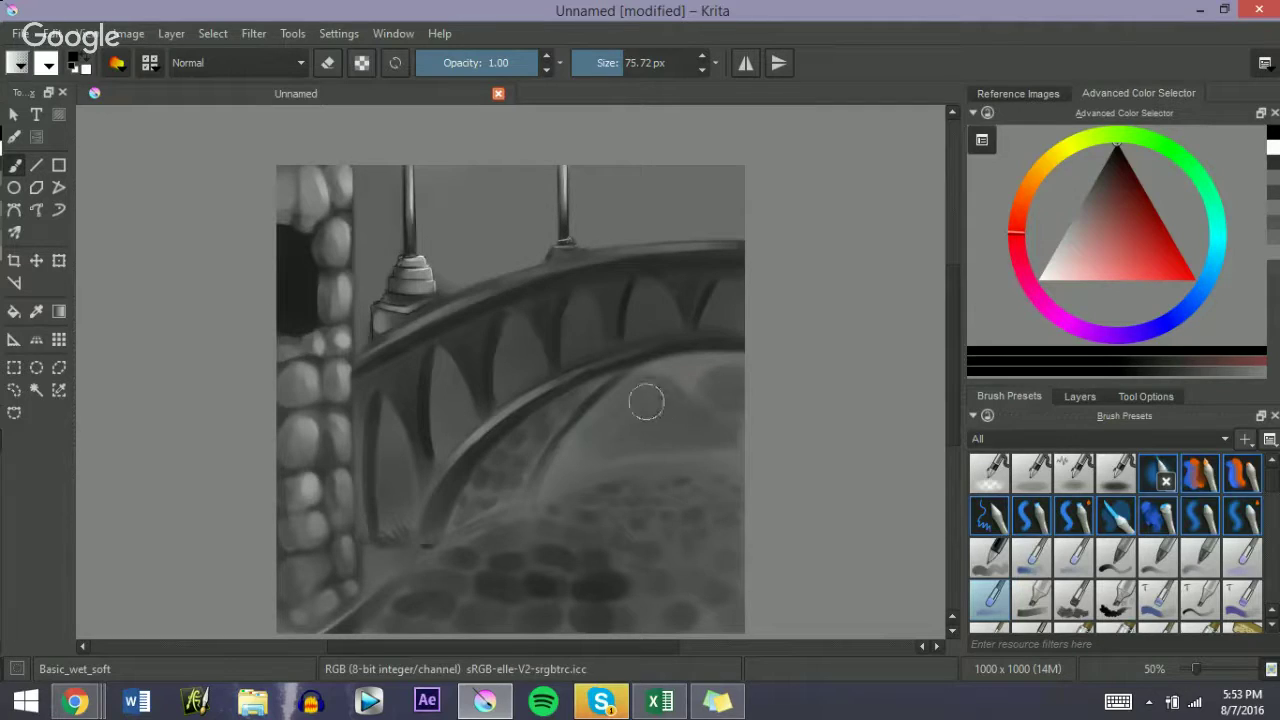
left_click_drag(646, 401, 640, 401)
left_click_drag(711, 430, 736, 438)
mouse_move(647, 432)
left_mouse_down()
mouse_move(664, 431)
mouse_move(657, 411)
mouse_move(618, 422)
left_mouse_up()
Step: Paint a small soft dark hill just right of the first post's base with the Basic_wet_soft brush at about 35 px
key("bracketleft")
key("bracketleft")
key("bracketleft")
key("bracketleft")
key("bracketleft")
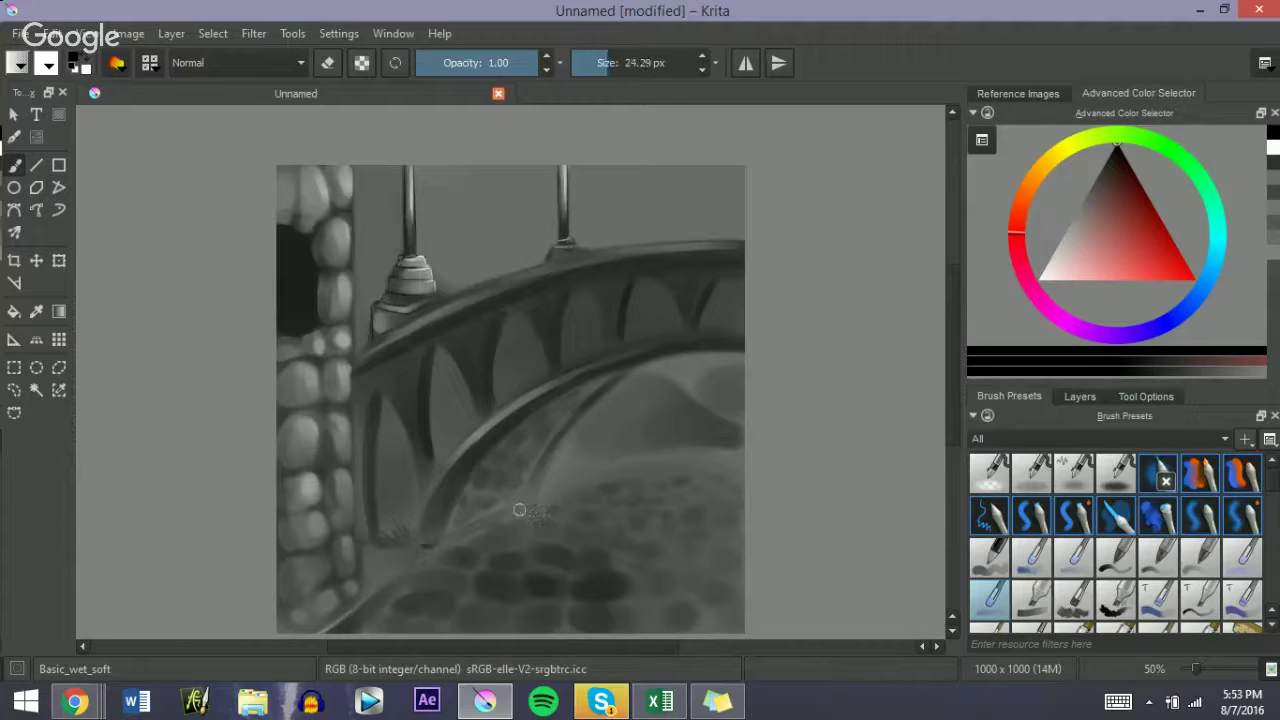
key("bracketright")
key("bracketleft")
key("bracketright")
mouse_move(450, 269)
left_mouse_down()
mouse_move(440, 263)
mouse_move(471, 275)
left_mouse_up()
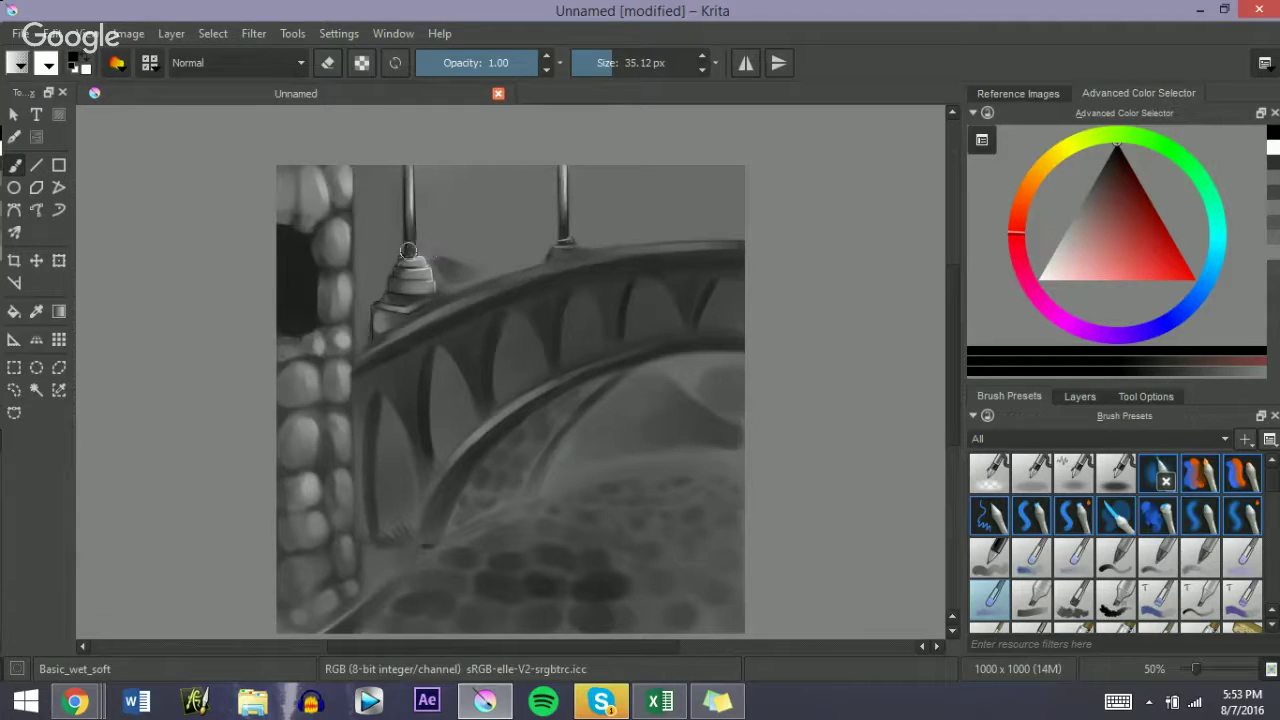
Step: Paint a soft dark hill between the stone trunk and the first post, and refine the slope right of the post
key("bracketright")
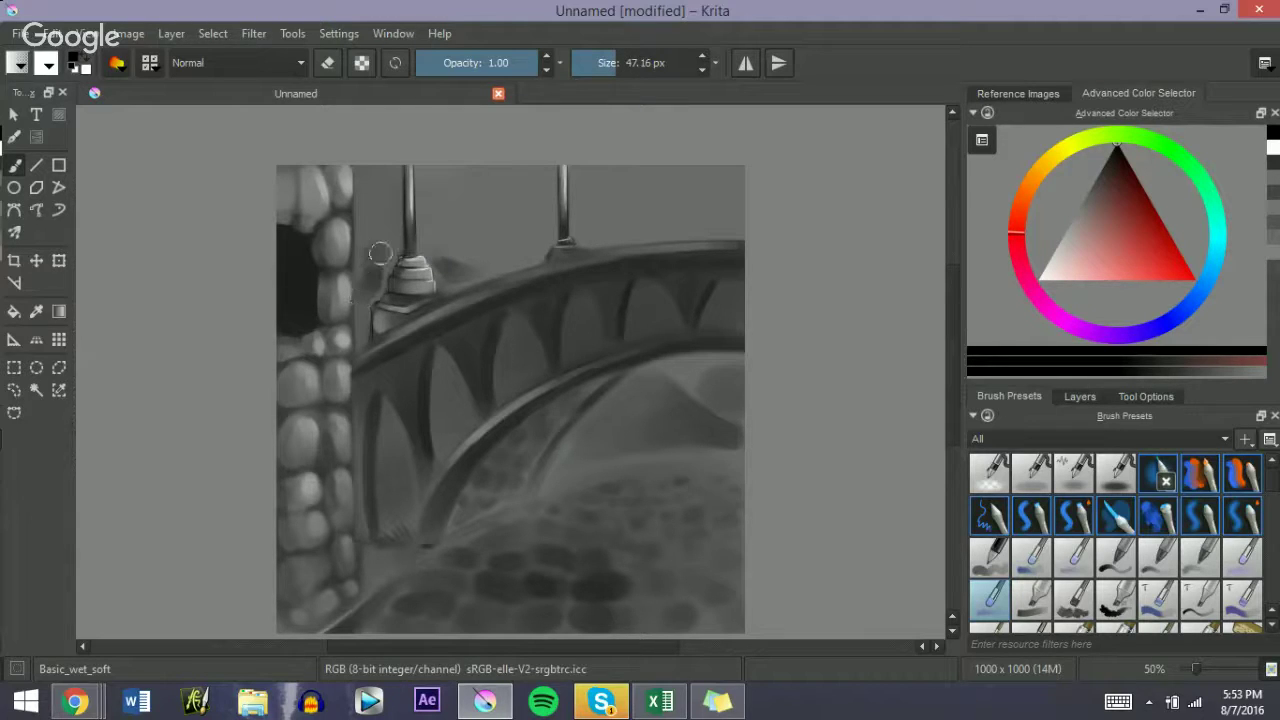
mouse_move(370, 243)
left_mouse_down()
mouse_move(386, 238)
mouse_move(386, 253)
left_mouse_up()
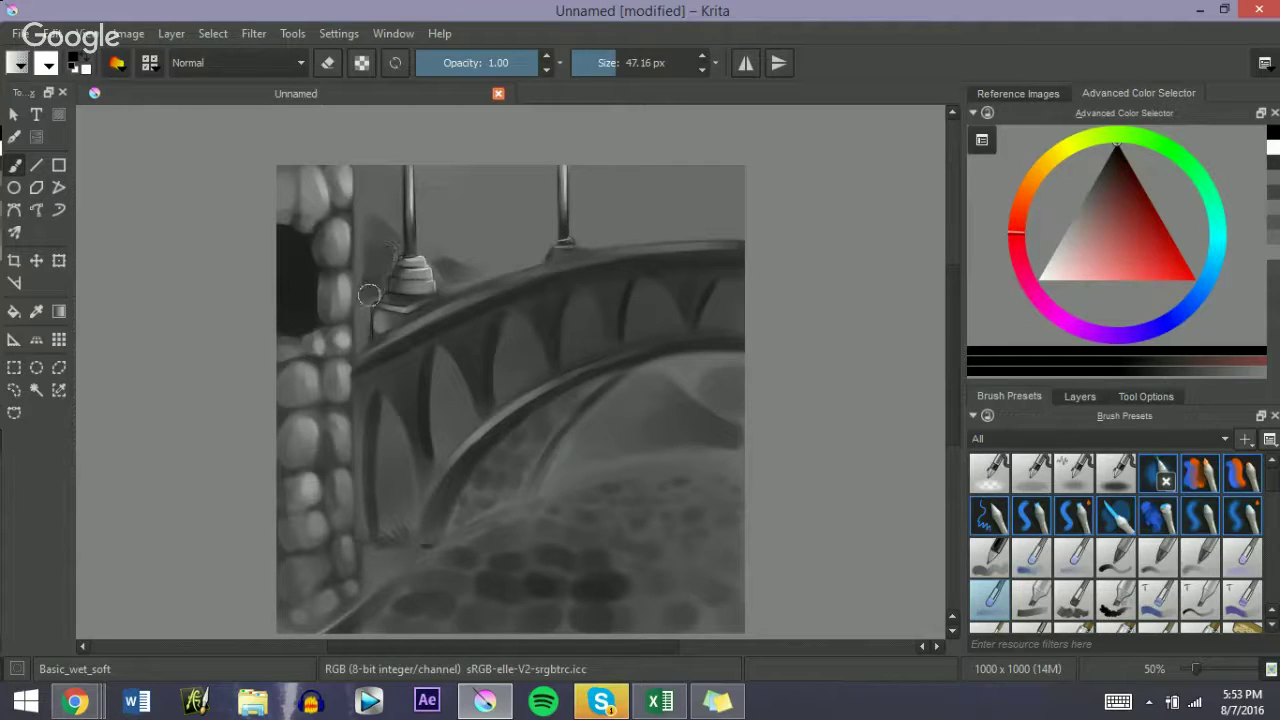
key("bracketleft")
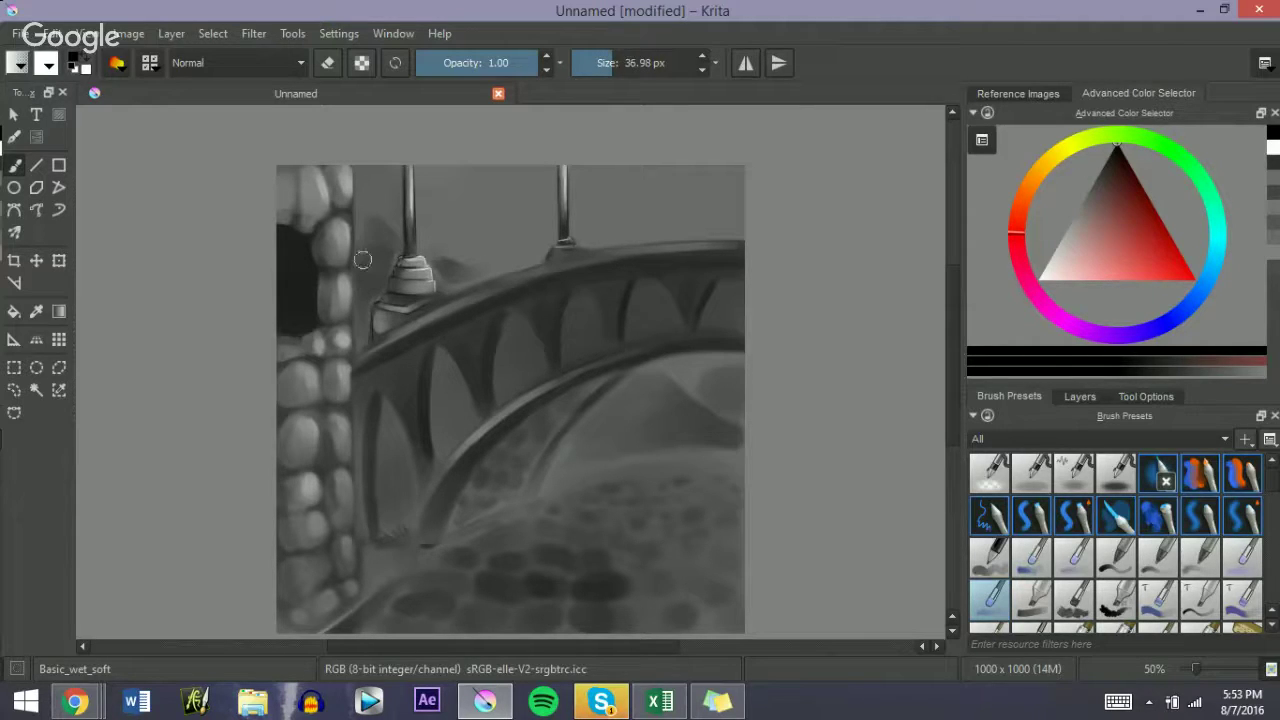
key("bracketright")
key("bracketright")
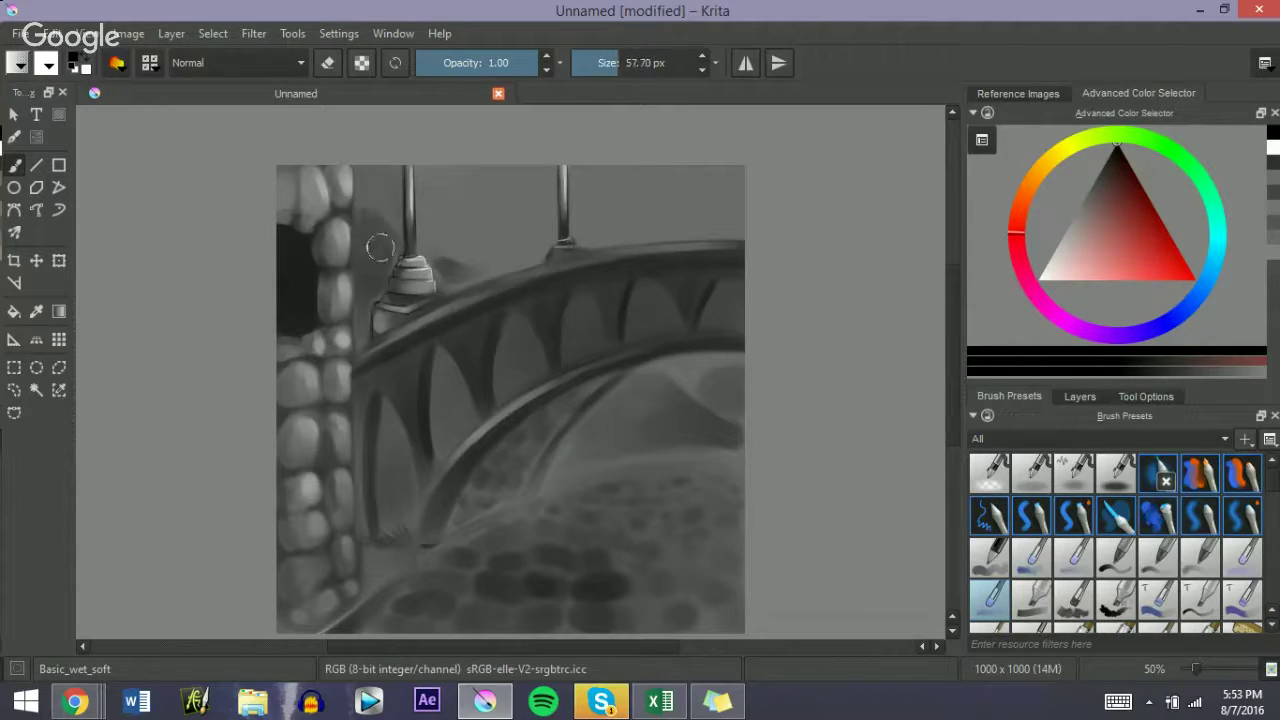
left_click_drag(442, 255, 421, 253)
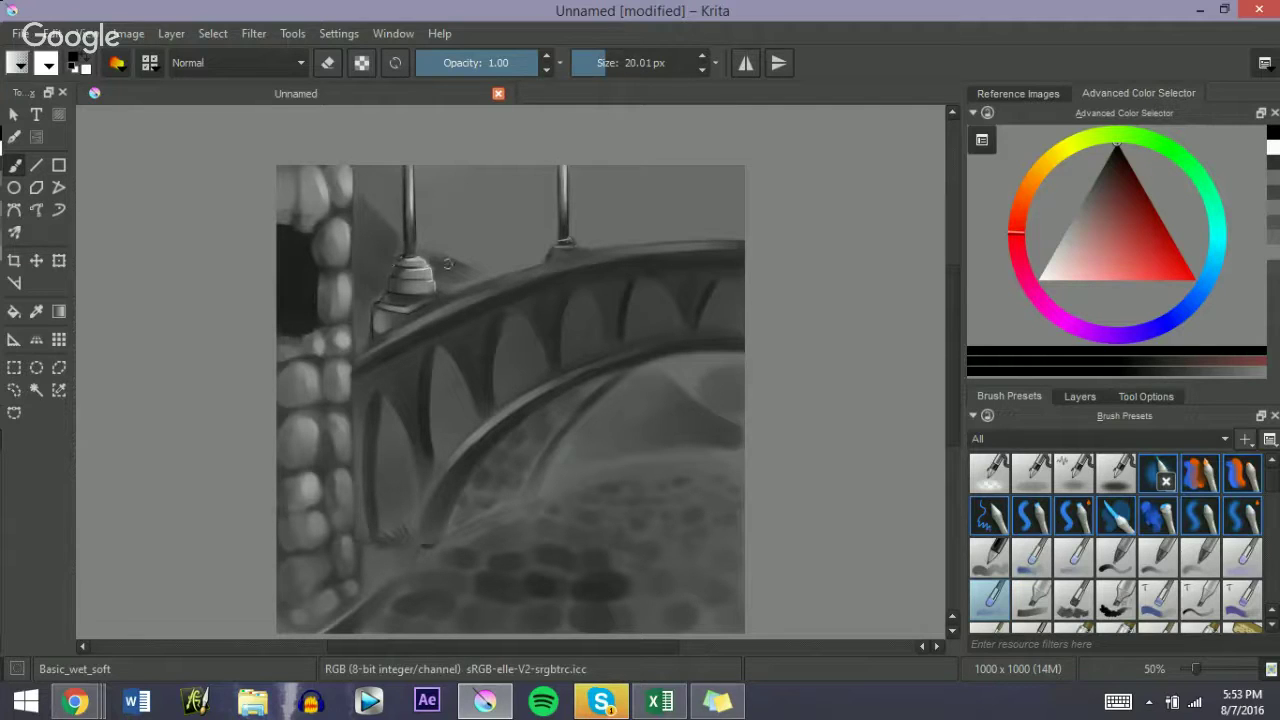
Step: Try painting a soft dark cloud in the sky between the two posts
key("bracketright")
key("bracketright")
key("bracketright")
key("bracketright")
key("bracketright")
key("bracketleft")
key("bracketleft")
mouse_move(472, 225)
left_mouse_down()
mouse_move(500, 240)
mouse_move(485, 241)
mouse_move(534, 199)
mouse_move(528, 216)
left_mouse_up()
mouse_move(526, 217)
left_mouse_down()
mouse_move(460, 234)
mouse_move(529, 207)
mouse_move(454, 244)
mouse_move(515, 233)
mouse_move(537, 245)
mouse_move(522, 250)
mouse_move(538, 203)
left_mouse_up()
Step: Try painting a broad dark cloud in the sky right of the second post at about 80 px
key("bracketright")
key("bracketright")
key("bracketright")
key("bracketright")
key("bracketright")
mouse_move(632, 207)
left_mouse_down()
mouse_move(586, 216)
mouse_move(702, 211)
mouse_move(607, 220)
mouse_move(613, 207)
mouse_move(588, 220)
mouse_move(640, 193)
mouse_move(705, 189)
mouse_move(689, 211)
mouse_move(593, 228)
mouse_move(744, 212)
left_mouse_up()
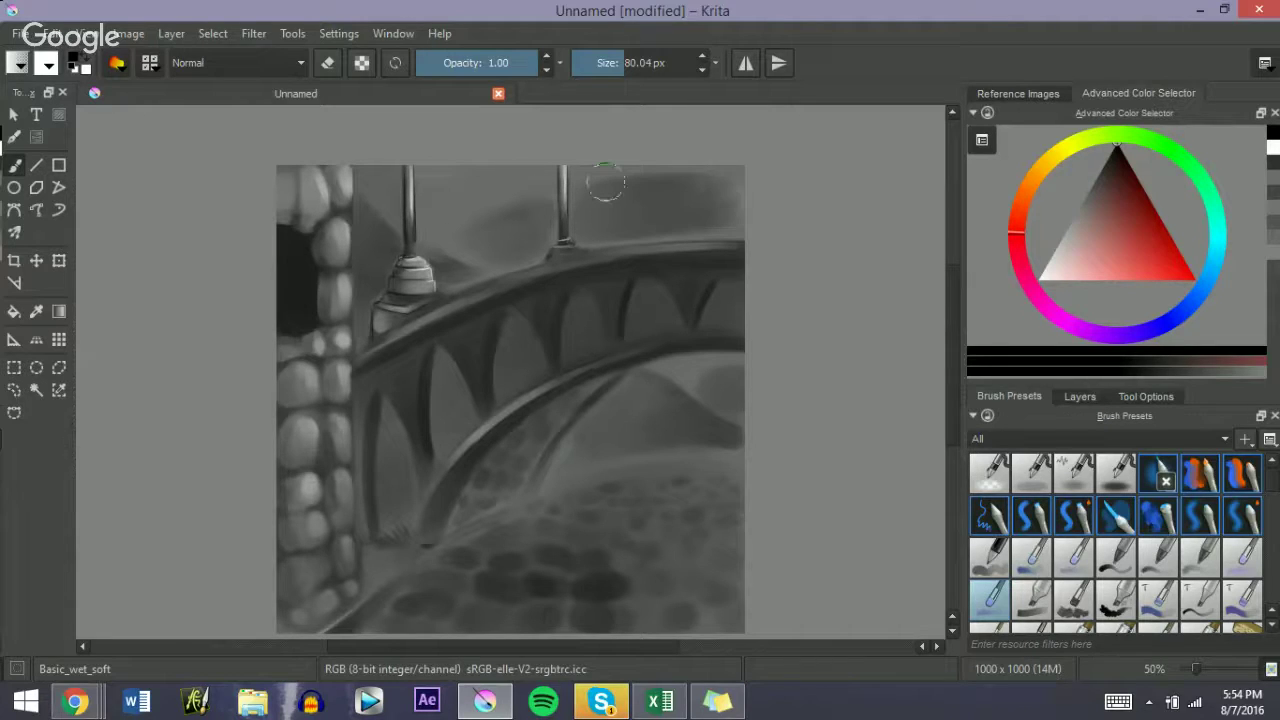
left_click_drag(605, 182, 638, 190)
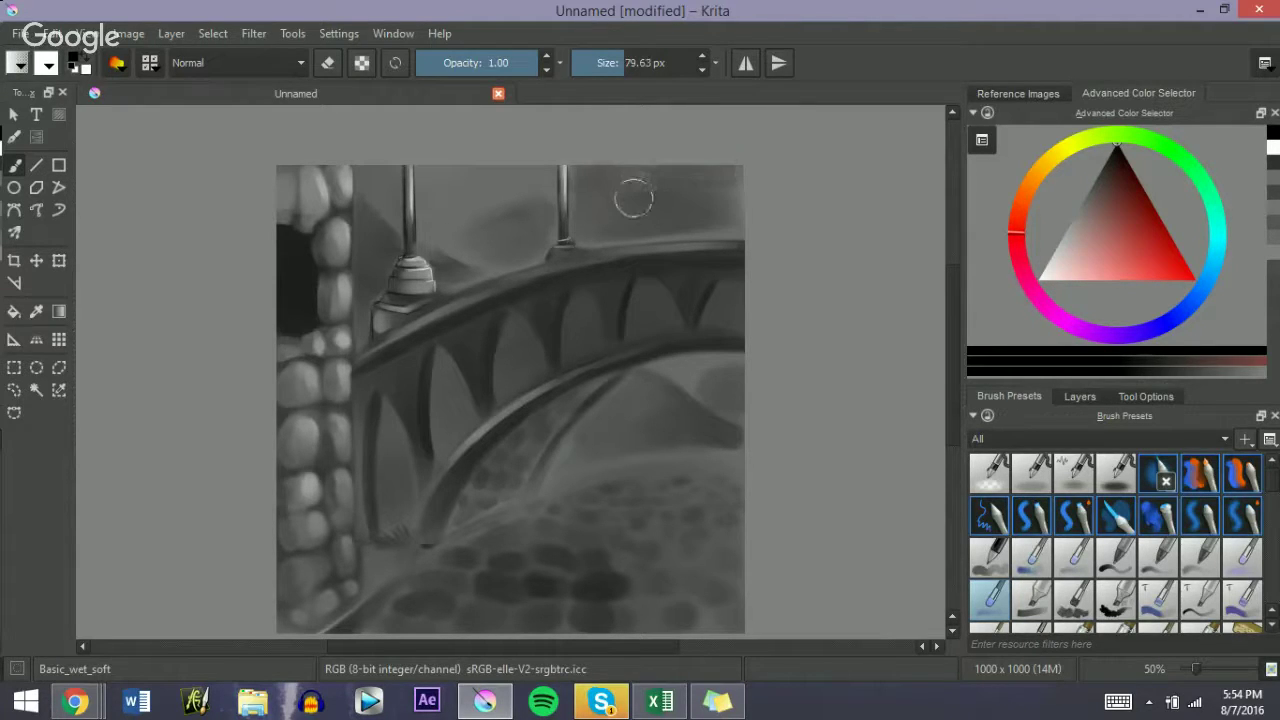
Step: Undo the dark cloud strokes on both sides of the second post
key("ctrl+z")
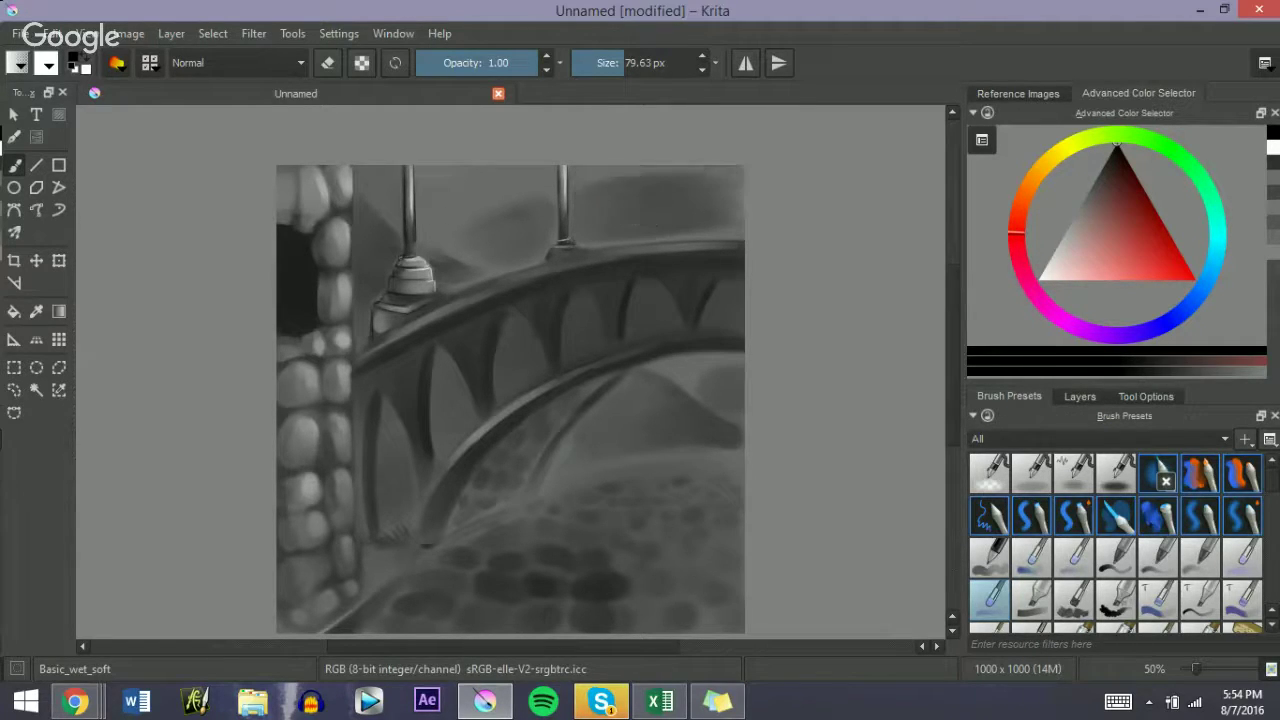
key("ctrl+z")
key("ctrl+z")
key("ctrl+z")
key("ctrl+z")
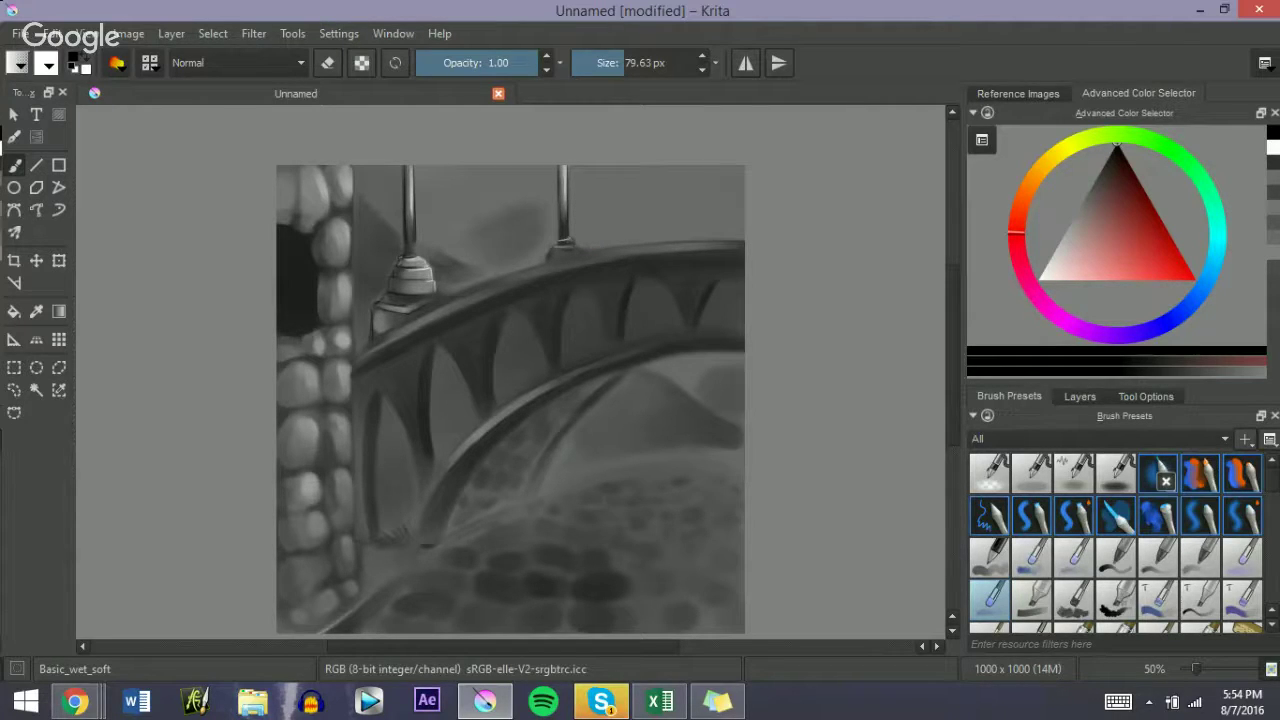
key("ctrl+z")
Step: Shade the sky softly around the posts with the Basic_wet_soft brush at 149.43 px and 110.47 px
left_click(436, 184)
mouse_move(437, 183)
left_mouse_down("shift")
mouse_move(500, 172)
mouse_move(488, 174)
mouse_move(494, 206)
mouse_move(449, 179)
mouse_move(489, 223)
mouse_move(491, 192)
mouse_move(447, 175)
mouse_move(456, 202)
mouse_move(489, 224)
mouse_move(520, 194)
mouse_move(476, 233)
mouse_move(504, 196)
mouse_move(659, 172)
mouse_move(617, 169)
mouse_move(653, 210)
mouse_move(751, 201)
mouse_move(592, 188)
mouse_move(598, 198)
mouse_move(751, 208)
left_mouse_up("shift")
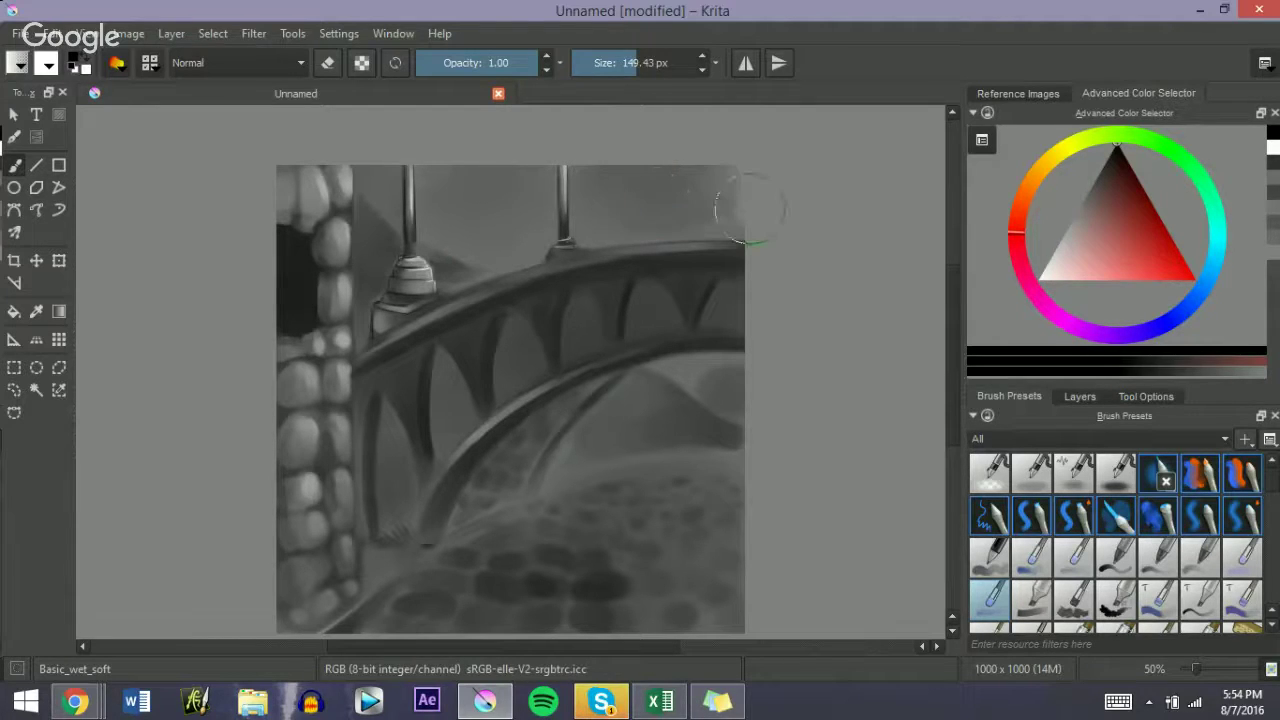
key("bracketleft")
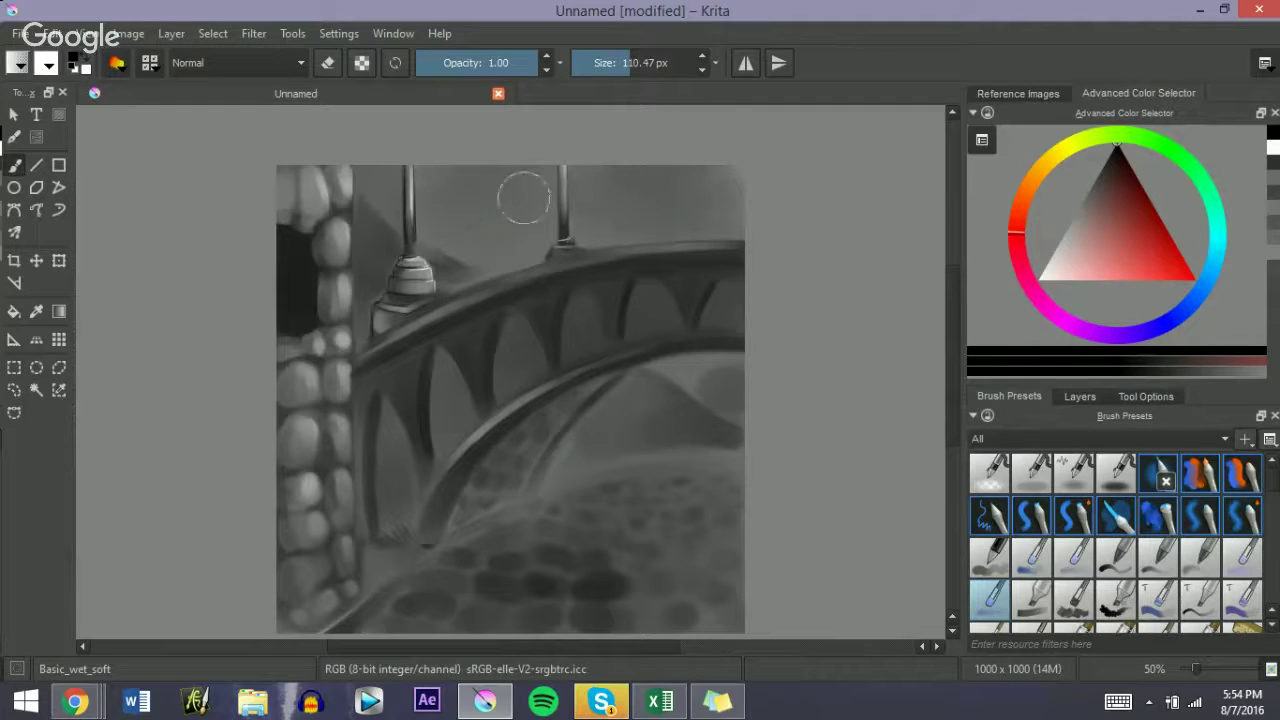
mouse_move(524, 198)
left_mouse_down()
mouse_move(529, 155)
mouse_move(530, 241)
mouse_move(460, 225)
mouse_move(472, 183)
left_mouse_up()
Step: Lighten the sloping edge of the hill beneath the arch in eraser mode at 40.09 px
key("bracketleft")
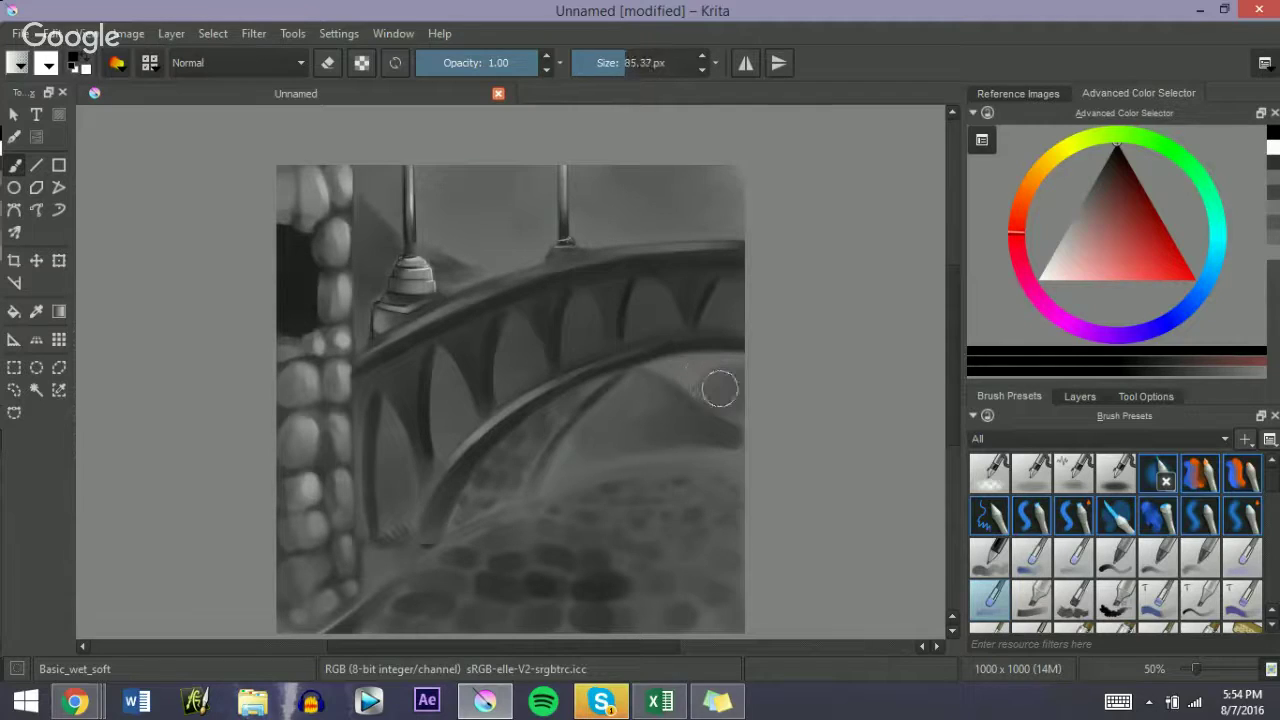
key("bracketleft")
key("bracketleft")
key("bracketleft")
key("e")
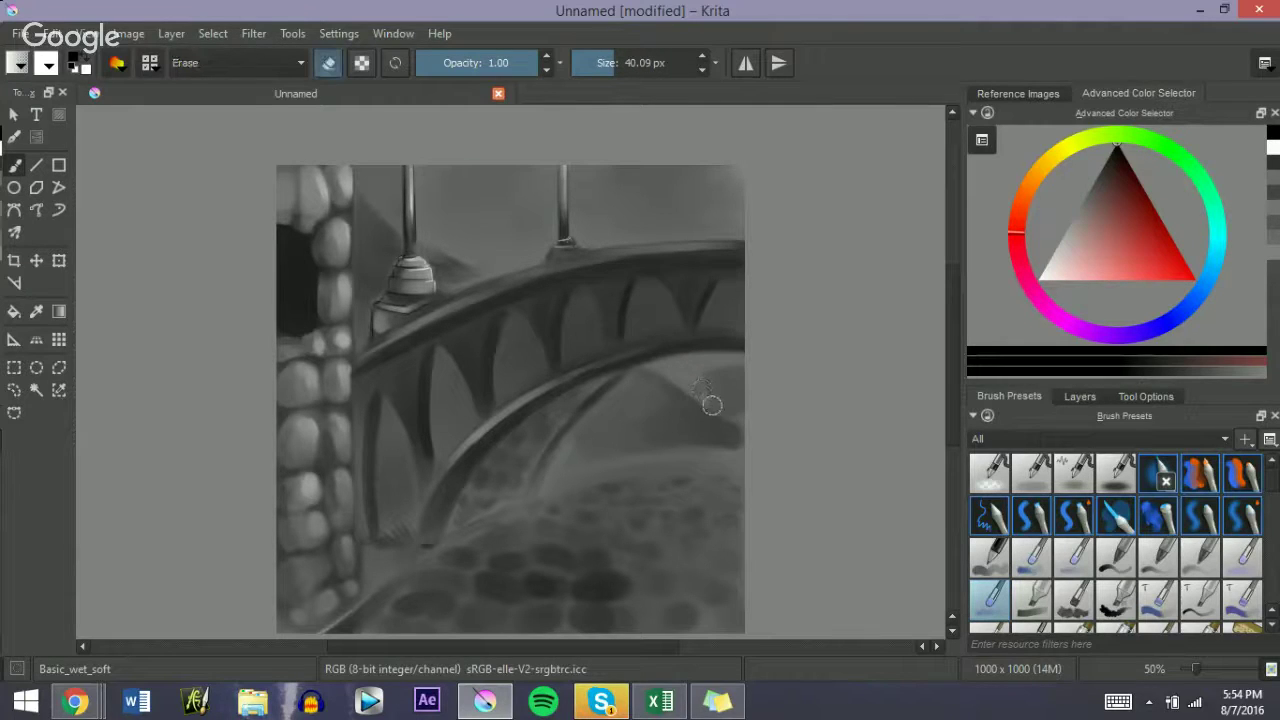
key("e")
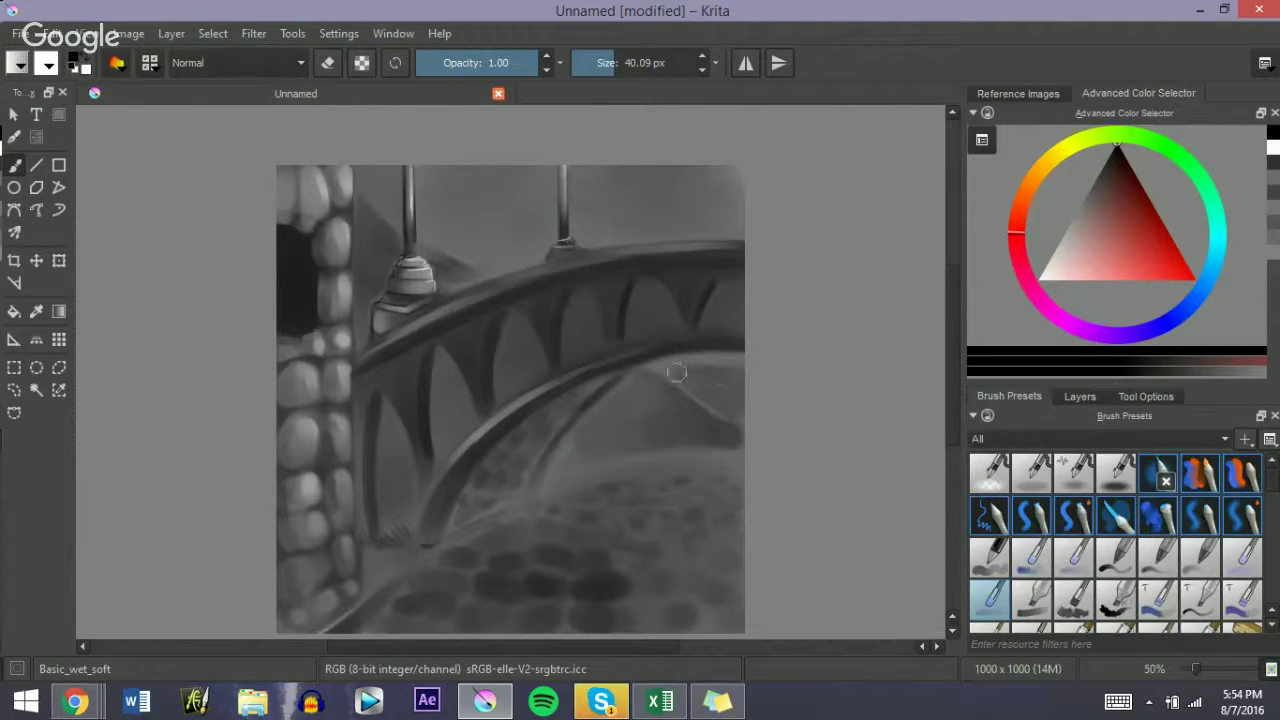
Step: Darken and blend the hills beneath the arch at 60.77 px, refining their thin light ridges at 35.98 px
key("bracketright")
key("bracketright")
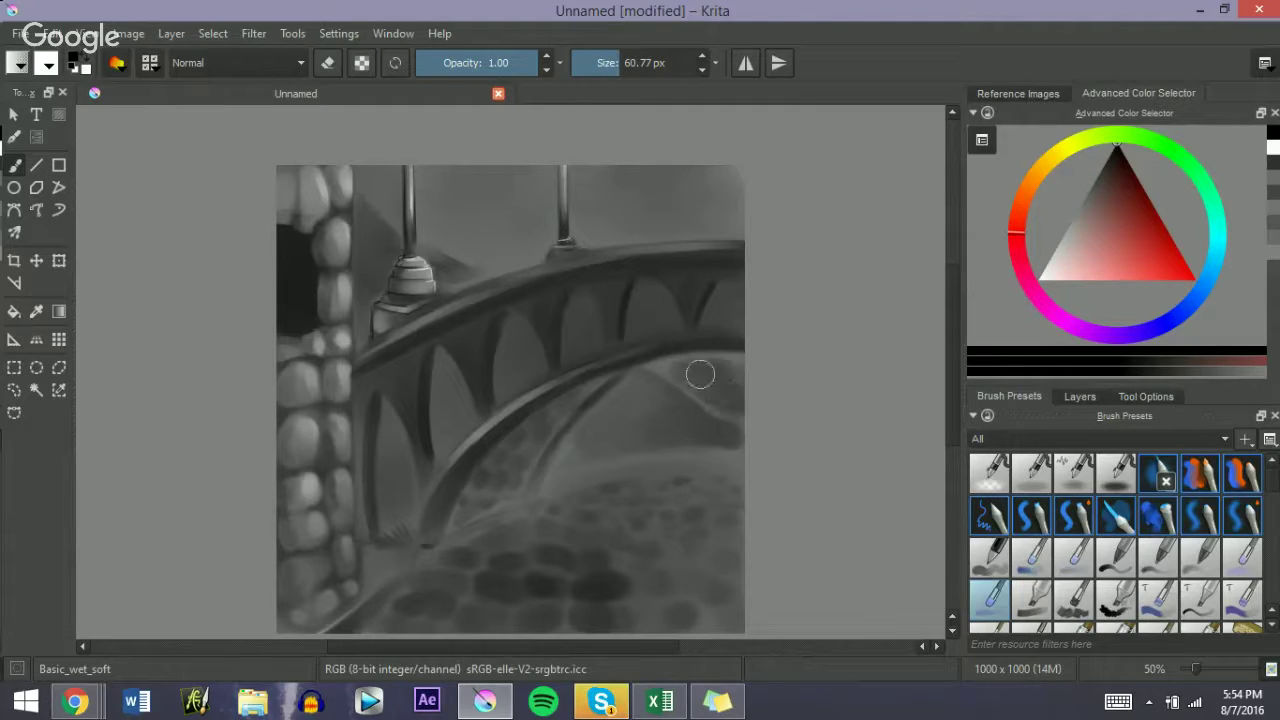
mouse_move(700, 375)
left_mouse_down()
mouse_move(756, 373)
mouse_move(657, 371)
mouse_move(755, 439)
mouse_move(660, 402)
mouse_move(704, 424)
mouse_move(613, 421)
mouse_move(669, 409)
mouse_move(645, 399)
mouse_move(582, 441)
mouse_move(635, 395)
mouse_move(596, 439)
mouse_move(679, 420)
mouse_move(562, 465)
mouse_move(715, 434)
mouse_move(675, 429)
mouse_move(741, 366)
mouse_move(674, 378)
mouse_move(706, 392)
mouse_move(649, 372)
mouse_move(577, 434)
left_mouse_up()
key("bracketright")
key("bracketright")
key("bracketleft")
key("bracketleft")
key("bracketleft")
key("bracketleft")
key("bracketleft")
key("bracketleft")
key("bracketleft")
key("bracketleft")
key("bracketleft")
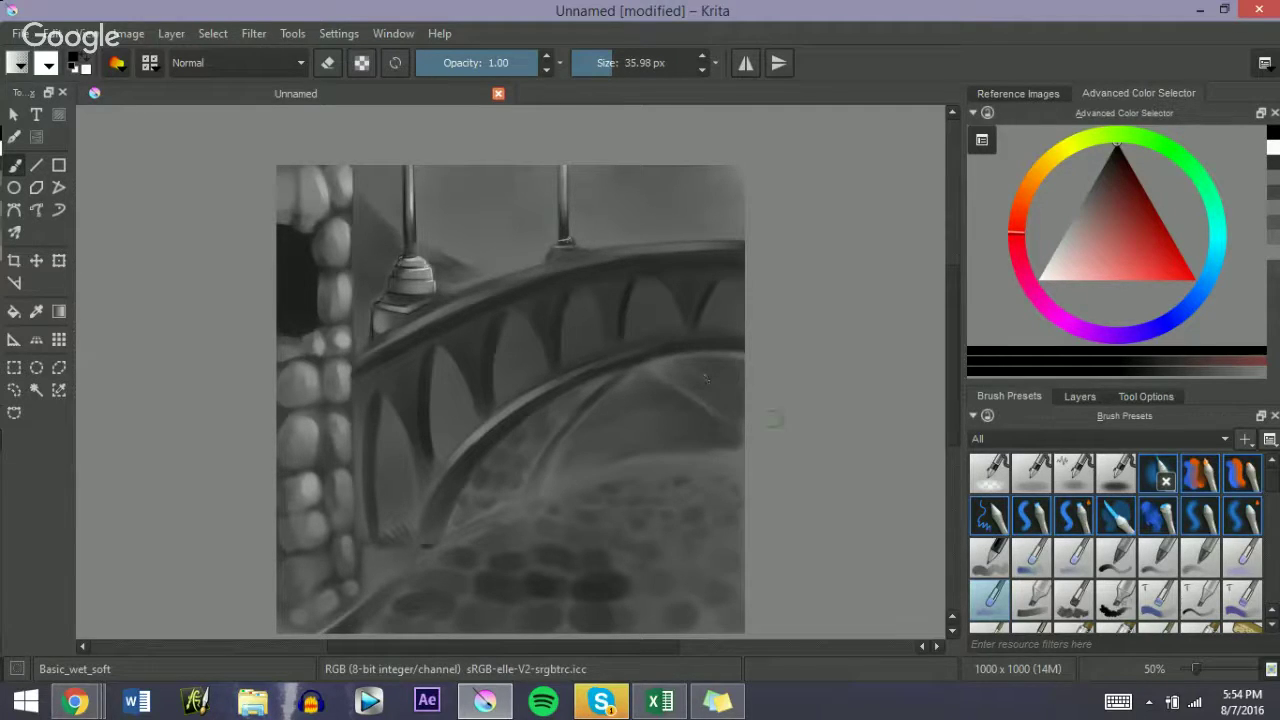
Step: Draw crisp dark lines along the underside of the lower arch near its foot with the Basic_circle brush at 9.92 px
left_click(990, 555)
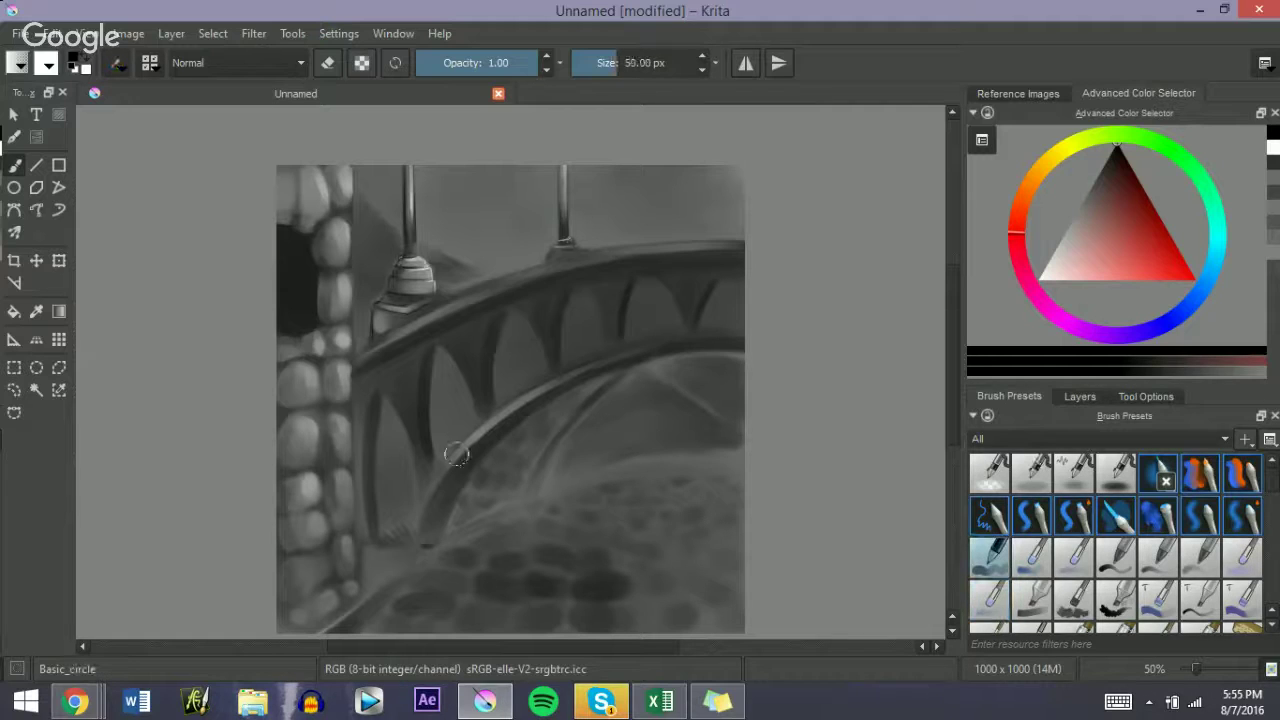
key("e")
mouse_move(470, 471)
left_mouse_down()
mouse_move(444, 533)
mouse_move(496, 443)
mouse_move(442, 537)
mouse_move(506, 431)
left_mouse_up()
key("e")
key("ctrl+z")
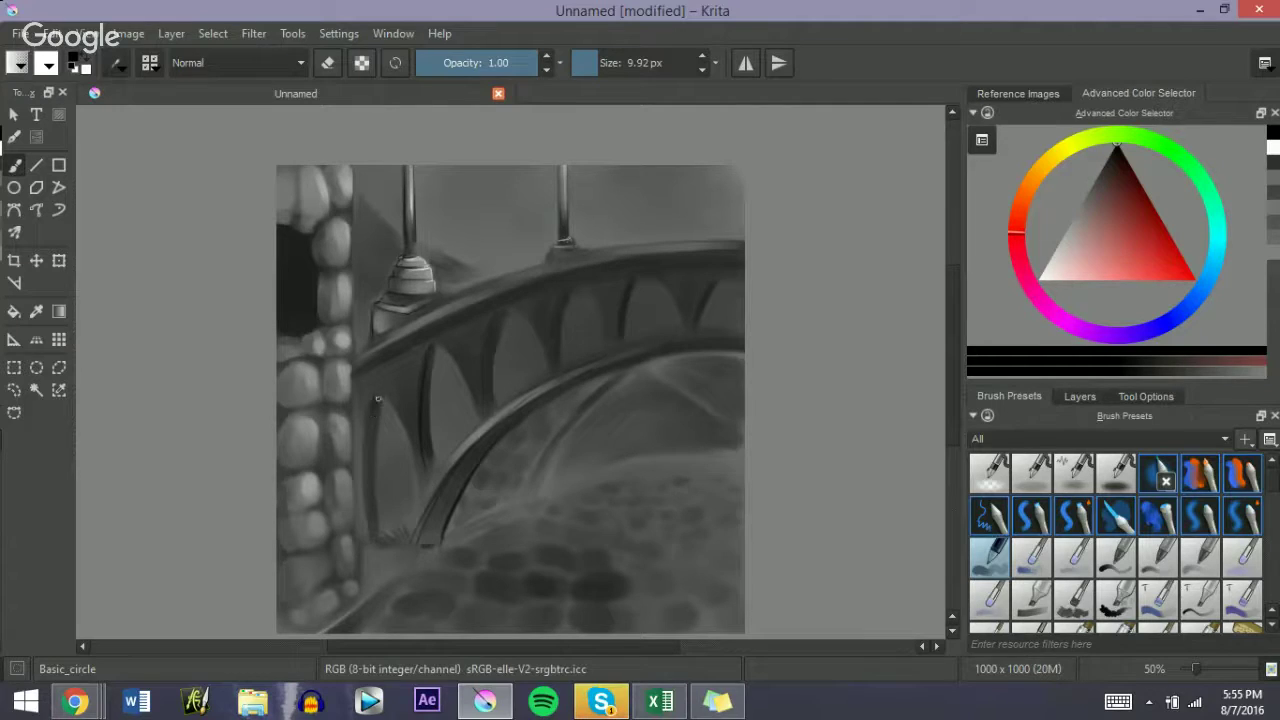
Step: Outline the leftmost strut and the curved edges of the right-hand struts in black at 9.92 px
left_click_drag(367, 510, 380, 419)
left_click_drag(643, 274, 680, 337)
left_click_drag(651, 271, 679, 348)
left_click_drag(583, 287, 601, 349)
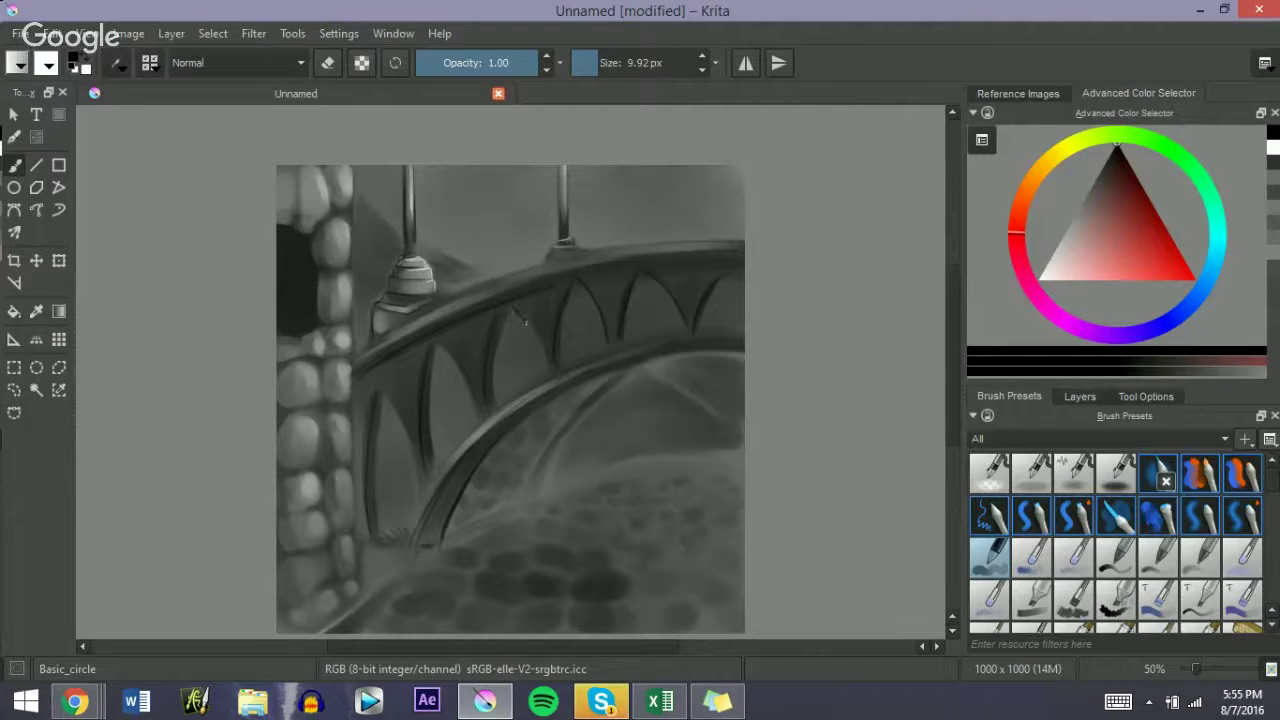
Step: Outline the curved edges of the remaining left and middle struts in black at 9.92 px, redoing imprecise strokes
left_click_drag(525, 320, 548, 362)
key("ctrl+z")
left_click_drag(514, 314, 549, 360)
left_click_drag(386, 400, 416, 490)
key("ctrl+z")
Step: Erase a thin light edge along the top of the lower arch down to its foot at 5.29 px, redoing the first stroke
key("e")
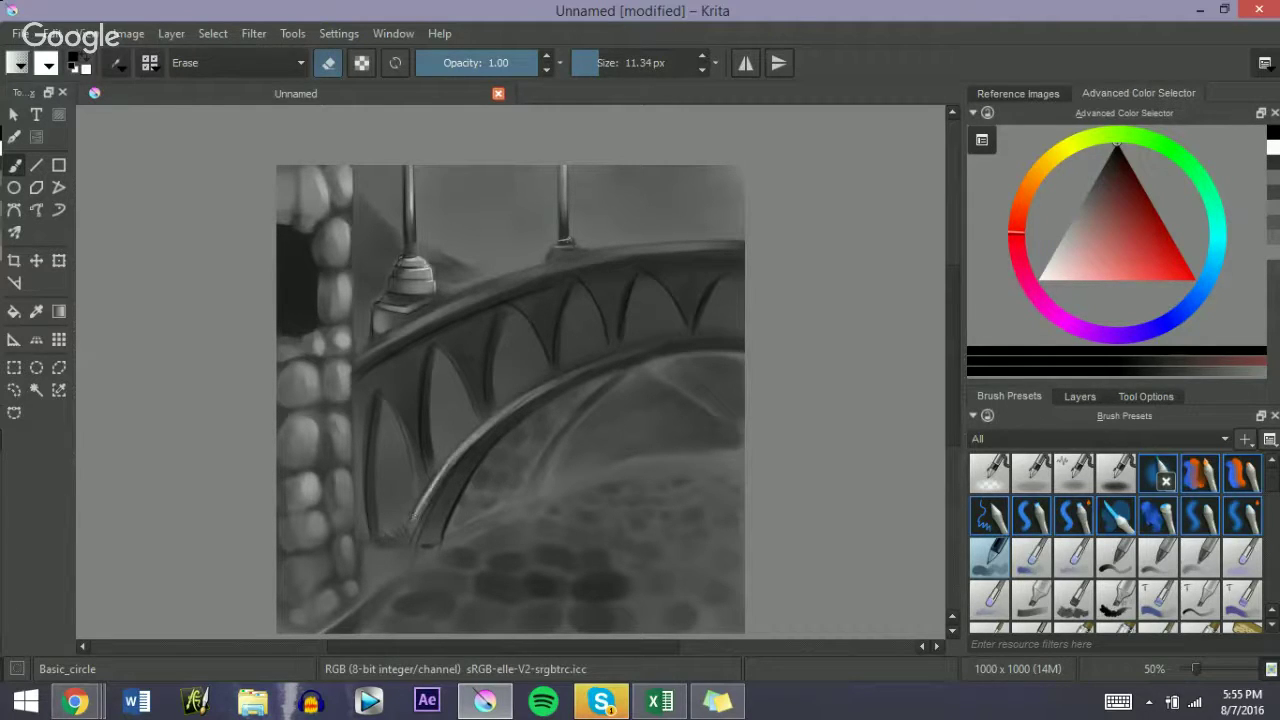
key("]")
key("[")
key("[")
key("[")
key("[")
key("[")
key("[")
key("[")
key("[")
key("[")
key("[")
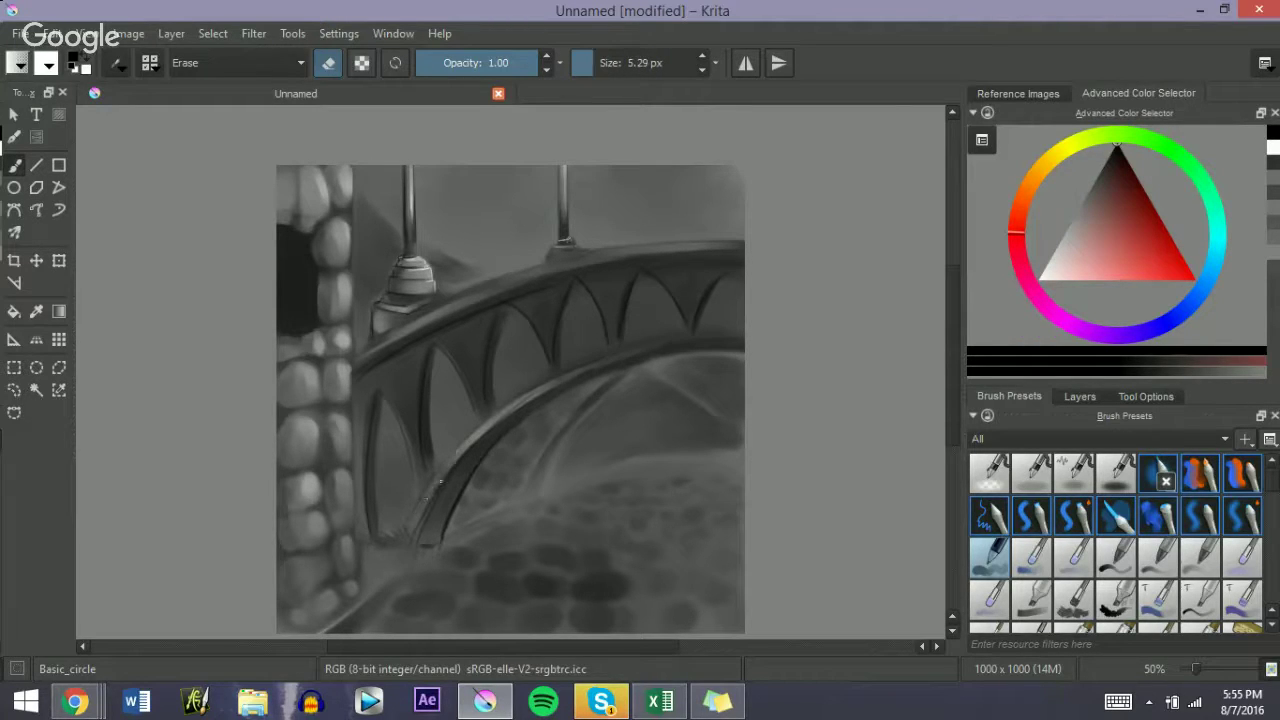
left_click_drag(458, 449, 411, 526)
key("ctrl+z")
left_click_drag(451, 457, 411, 528)
Step: Erase light highlights on the second post's base at 8.49 px and along the upper rail's left end at 21.75 px
key("]")
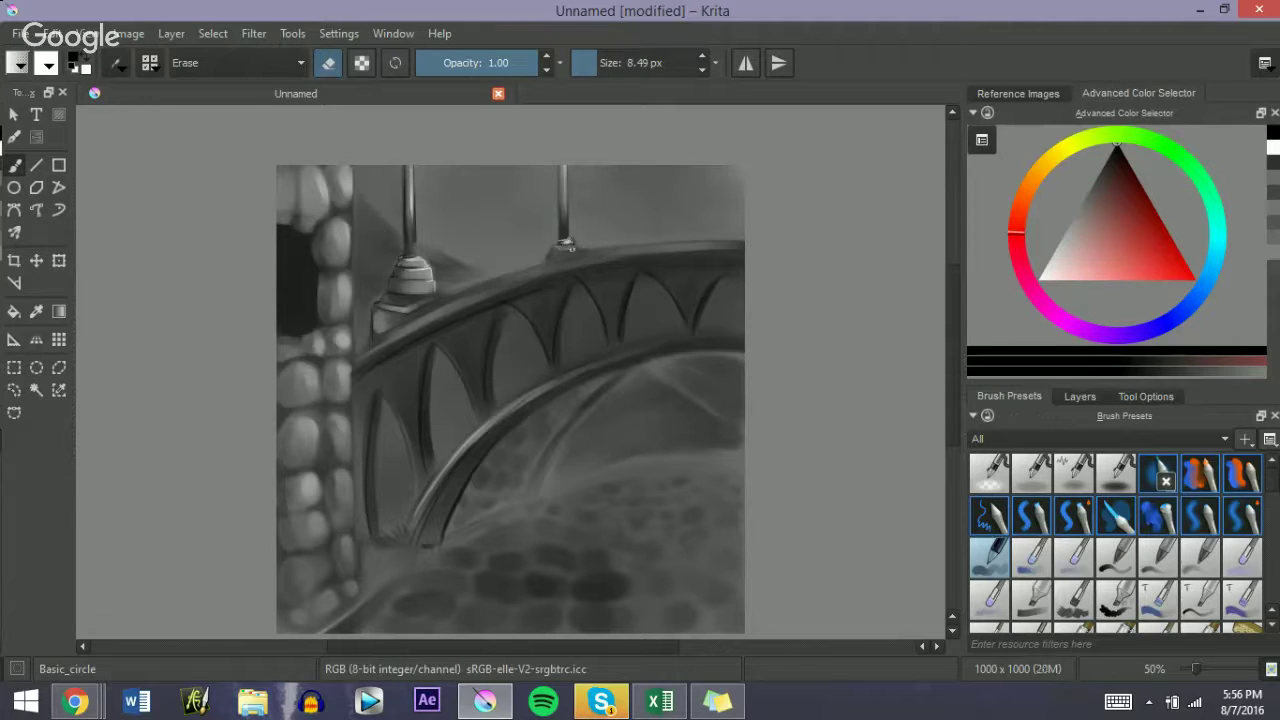
key("]")
key("]")
key("]")
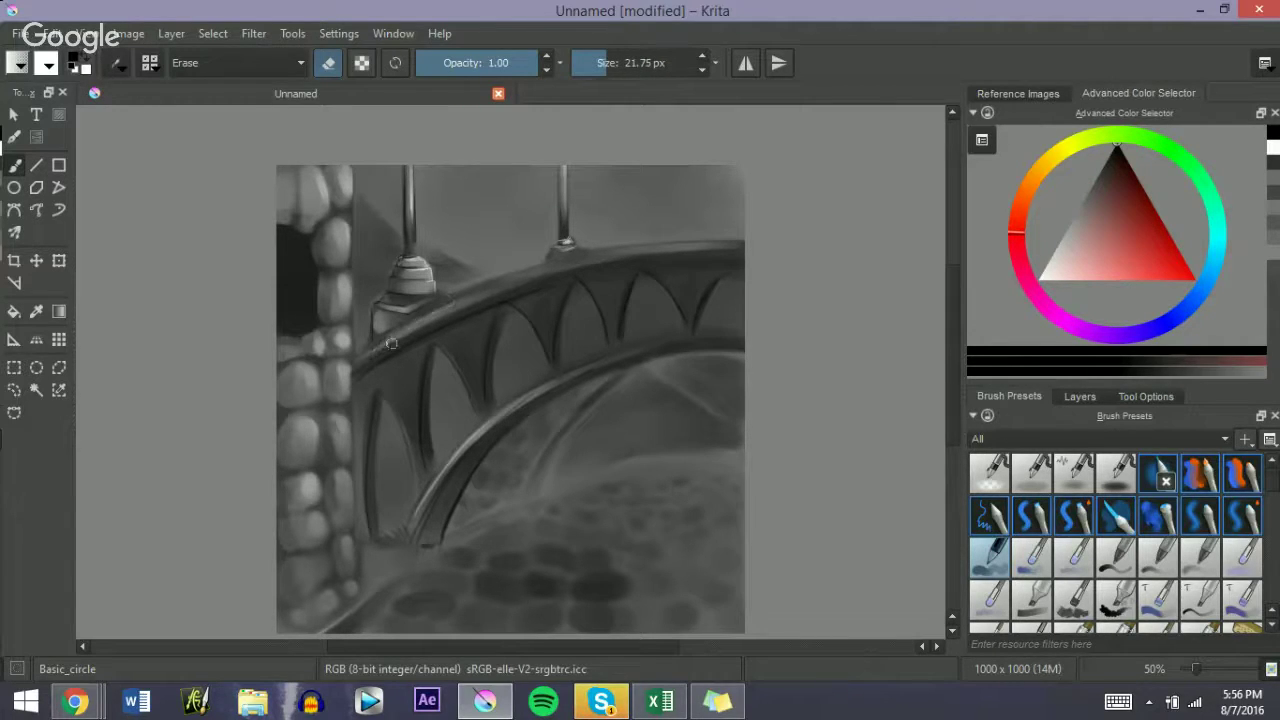
Step: Switch to the Basic_wet_soft brush and erase a soft highlight along the upper rail's left end at 16.92 px
left_click(990, 597)
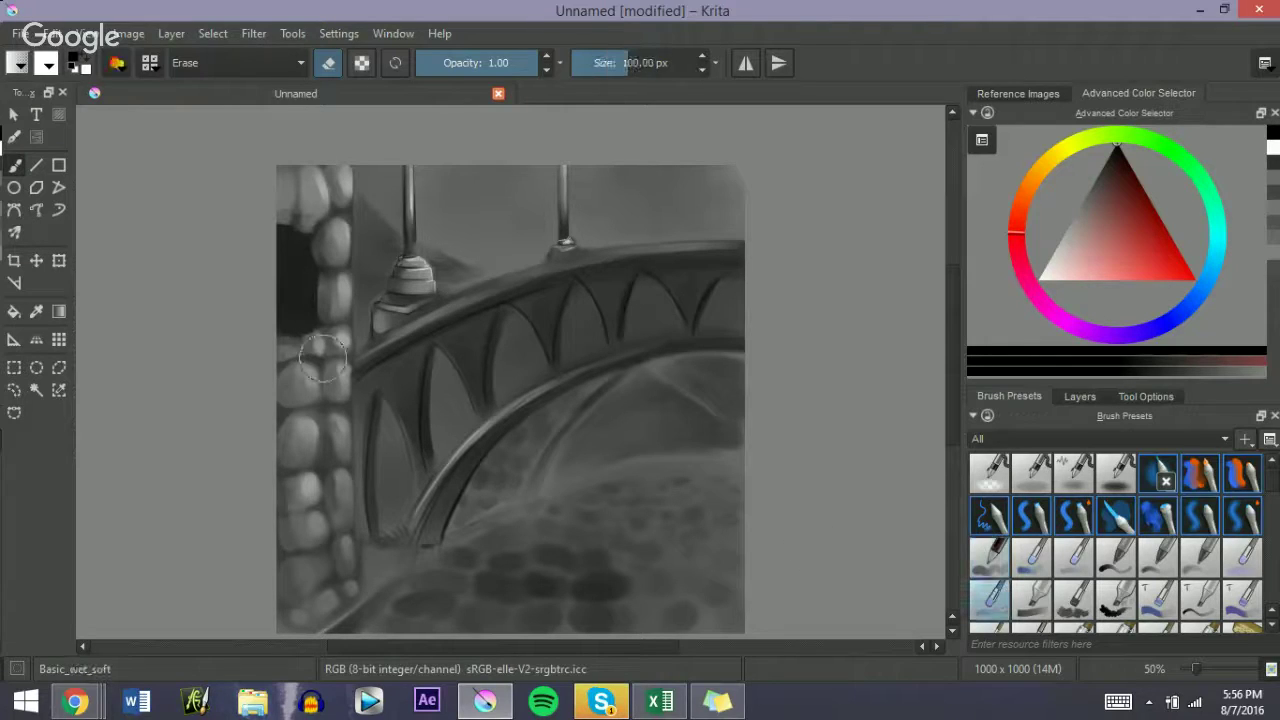
key("]")
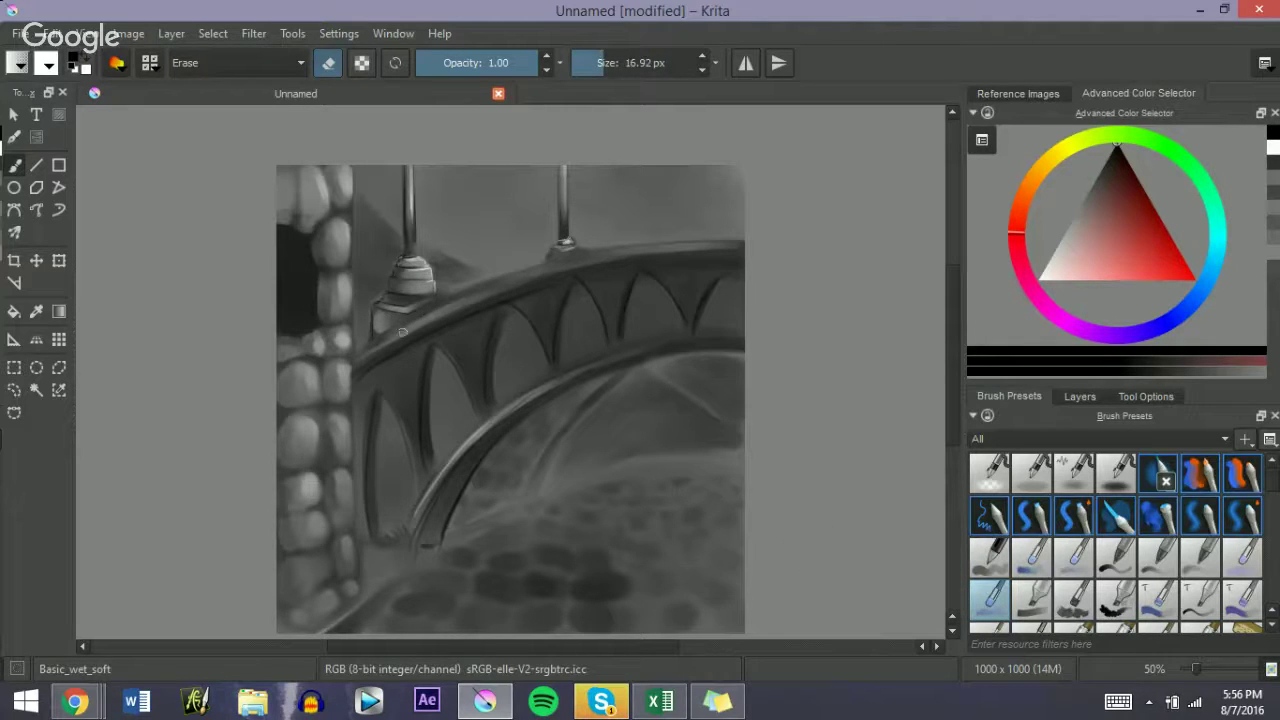
key("e")
key("e")
mouse_move(380, 343)
left_mouse_down()
mouse_move(458, 302)
mouse_move(446, 292)
left_mouse_up()
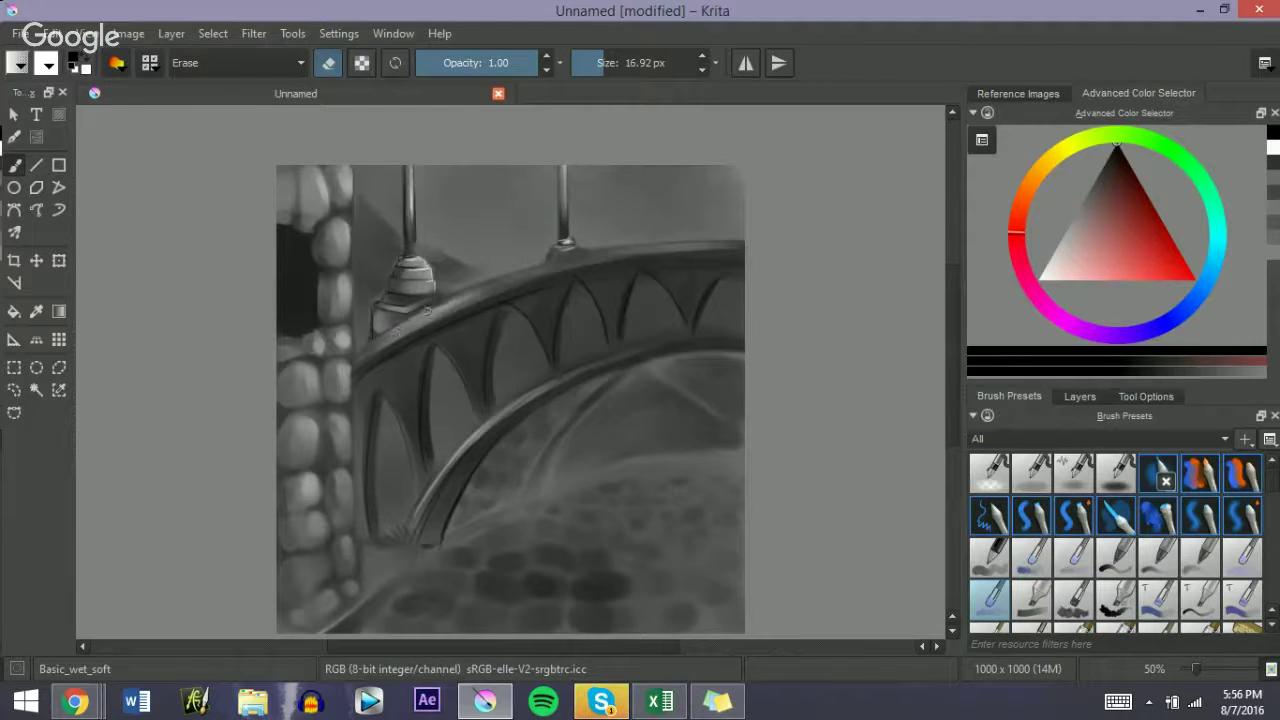
left_click_drag(427, 311, 467, 288)
left_click_drag(395, 325, 473, 289)
Step: Extend the erased highlight along the upper rail past the second post at 17.26 px
mouse_move(385, 339)
left_mouse_down("shift")
mouse_move(482, 287)
mouse_move(403, 326)
mouse_move(560, 270)
mouse_move(487, 274)
mouse_move(487, 312)
mouse_move(502, 279)
mouse_move(594, 258)
left_mouse_up("shift")
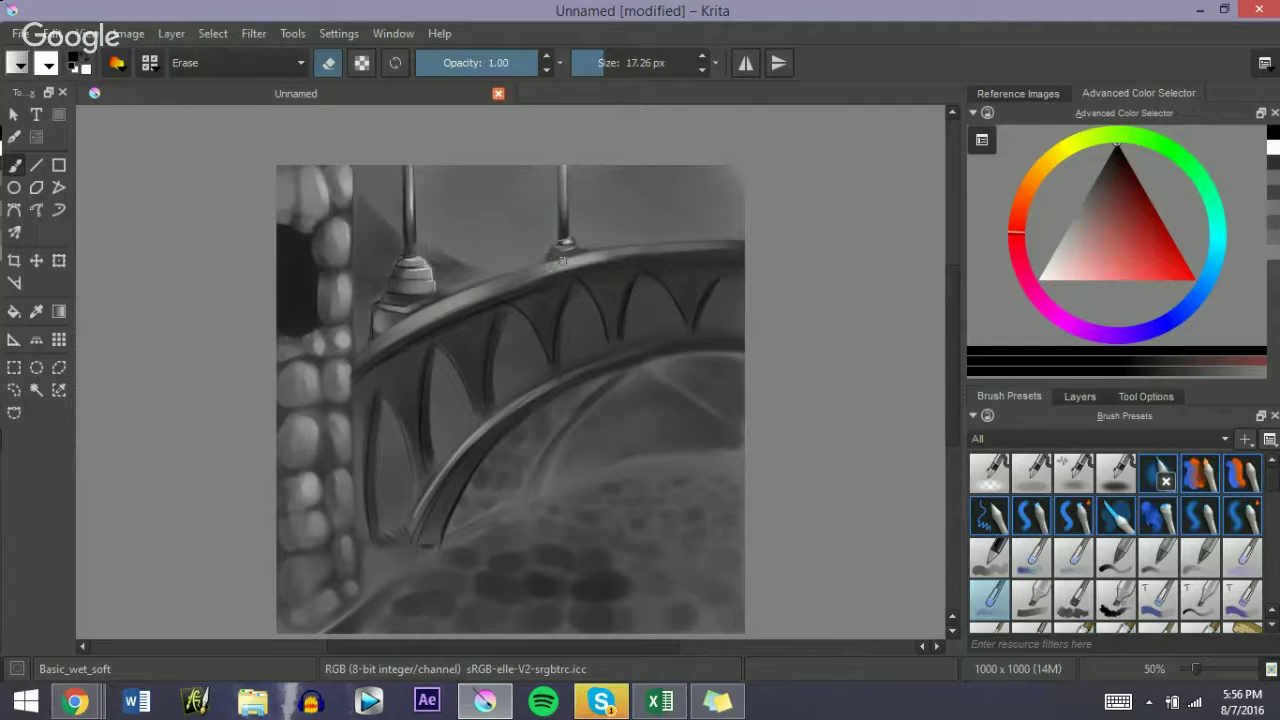
mouse_move(562, 262)
left_mouse_down()
mouse_move(660, 250)
mouse_move(535, 269)
mouse_move(661, 249)
left_mouse_up()
left_click_drag(522, 273, 658, 244)
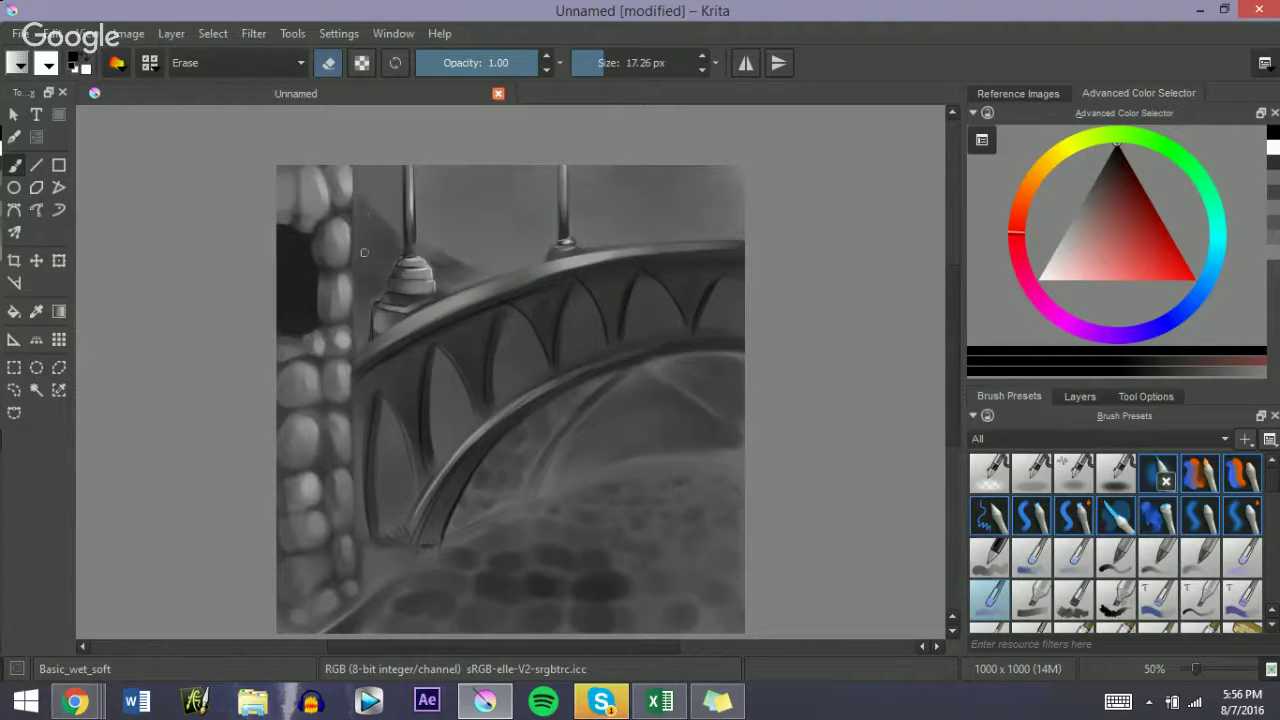
Step: Erase highlights on the trunk's lower stones at 13.30 px and darken the gaps between them in black with a finer brush
key("bracketleft")
left_click_drag(309, 425, 313, 434)
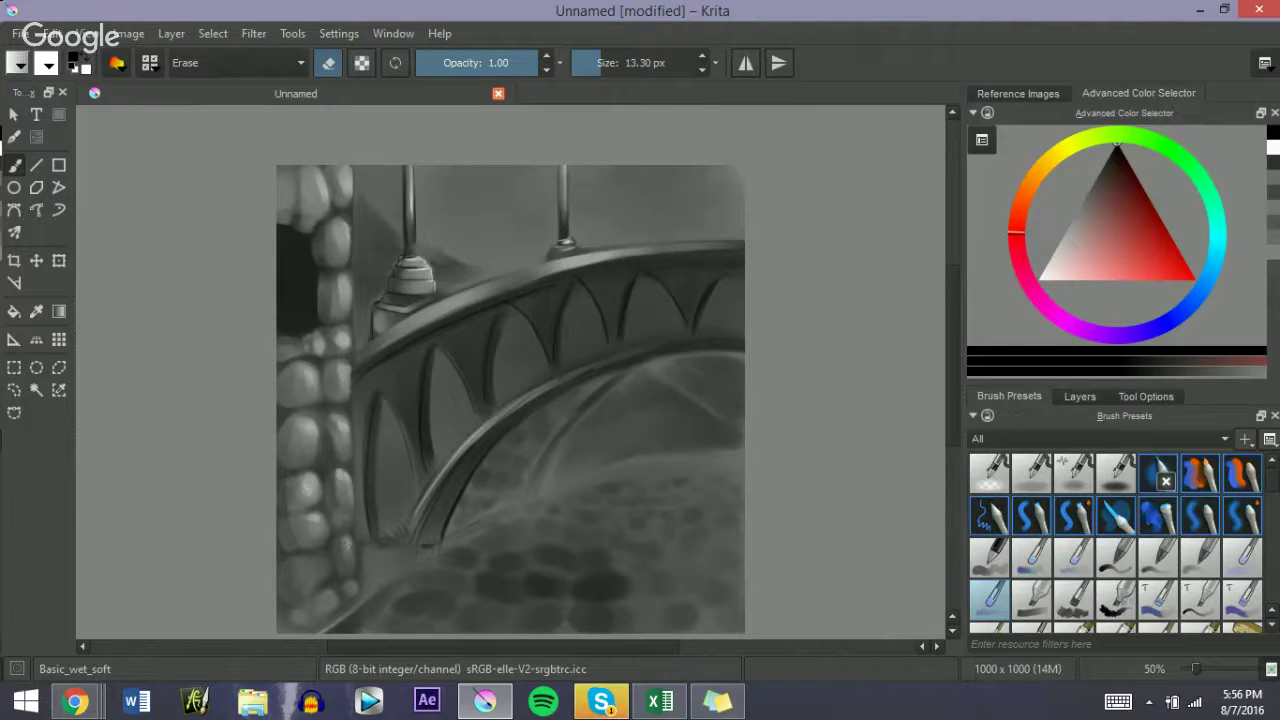
key("e")
key("bracketleft")
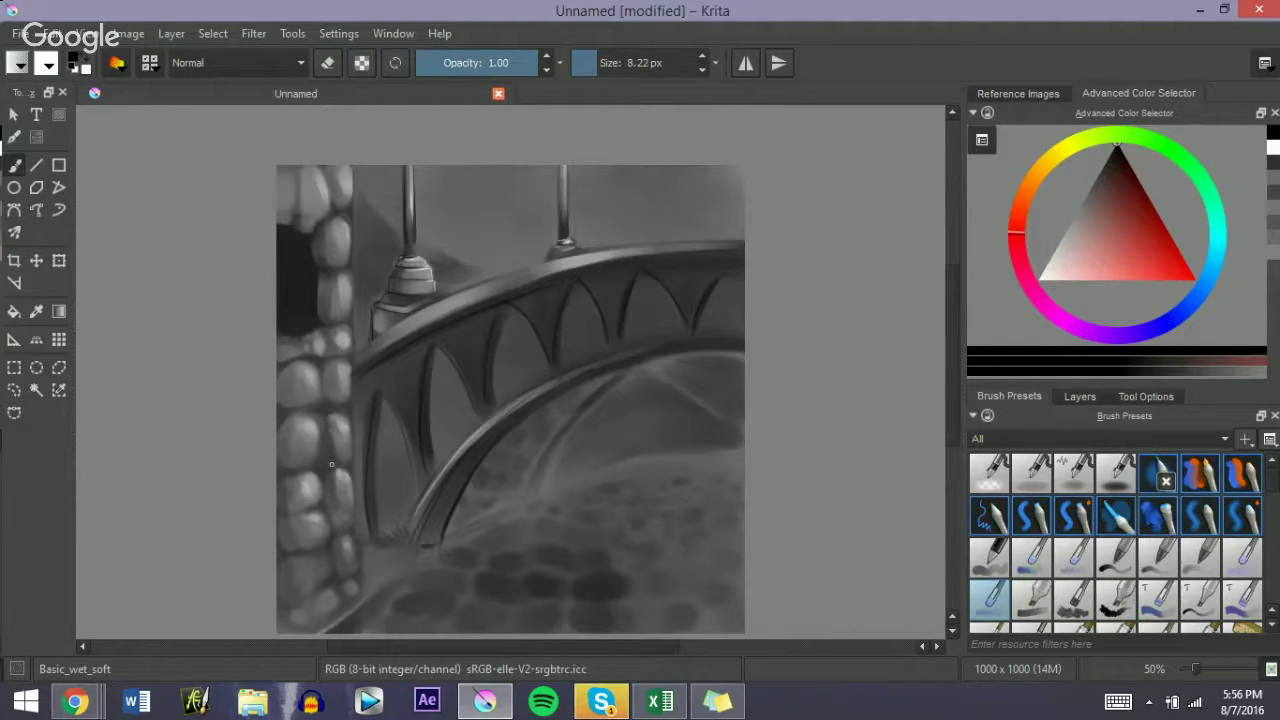
key("bracketright")
key("bracketleft")
key("e")
key("e")
key("bracketright")
key("bracketright")
left_click_drag(285, 617, 282, 596)
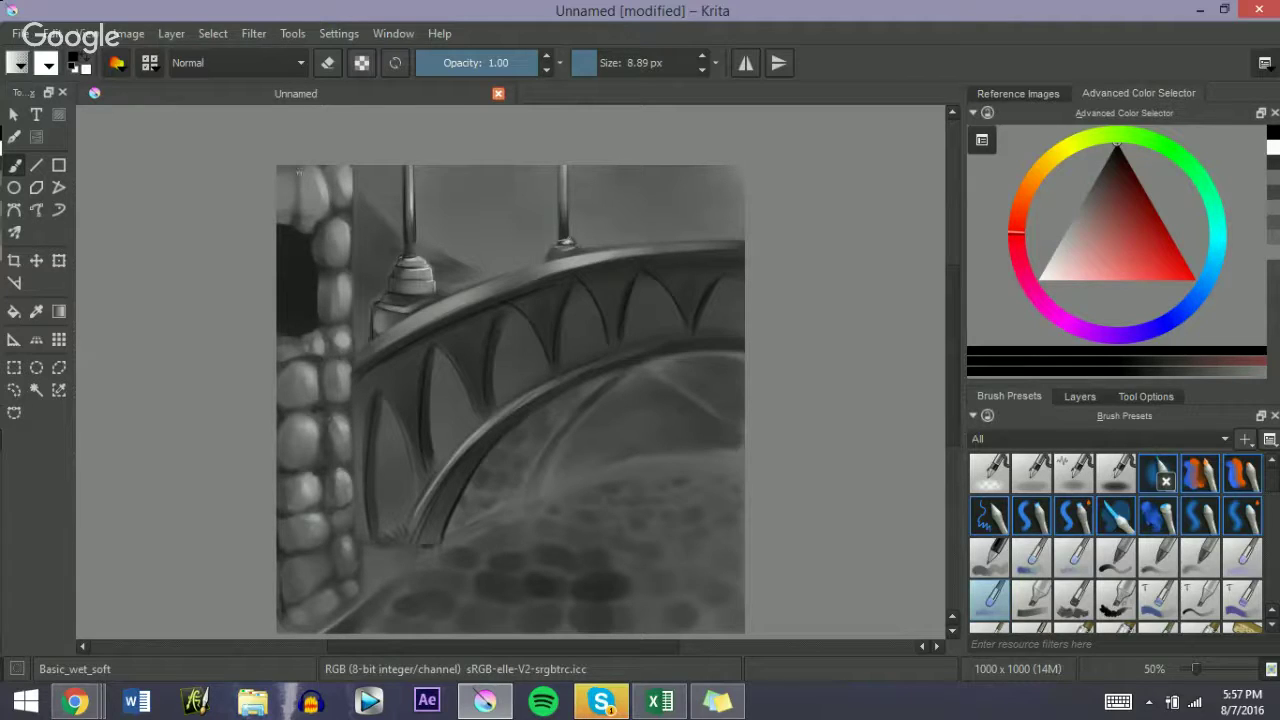
Step: Darken the outlines of the trunk's top stones, the dark hollow's lower edge and the lower stone gaps in black
mouse_move(299, 174)
left_mouse_down()
mouse_move(299, 212)
mouse_move(296, 184)
mouse_move(279, 224)
left_mouse_up()
left_click_drag(300, 330, 301, 344)
mouse_move(318, 322)
left_mouse_down()
mouse_move(286, 277)
mouse_move(295, 316)
left_mouse_up()
mouse_move(328, 521)
left_mouse_down()
mouse_move(299, 558)
mouse_move(333, 566)
left_mouse_up()
Step: Stroke along the upper rail's top edge from the first post to the canvas edge in Normal mode at 11.36 px
key("e")
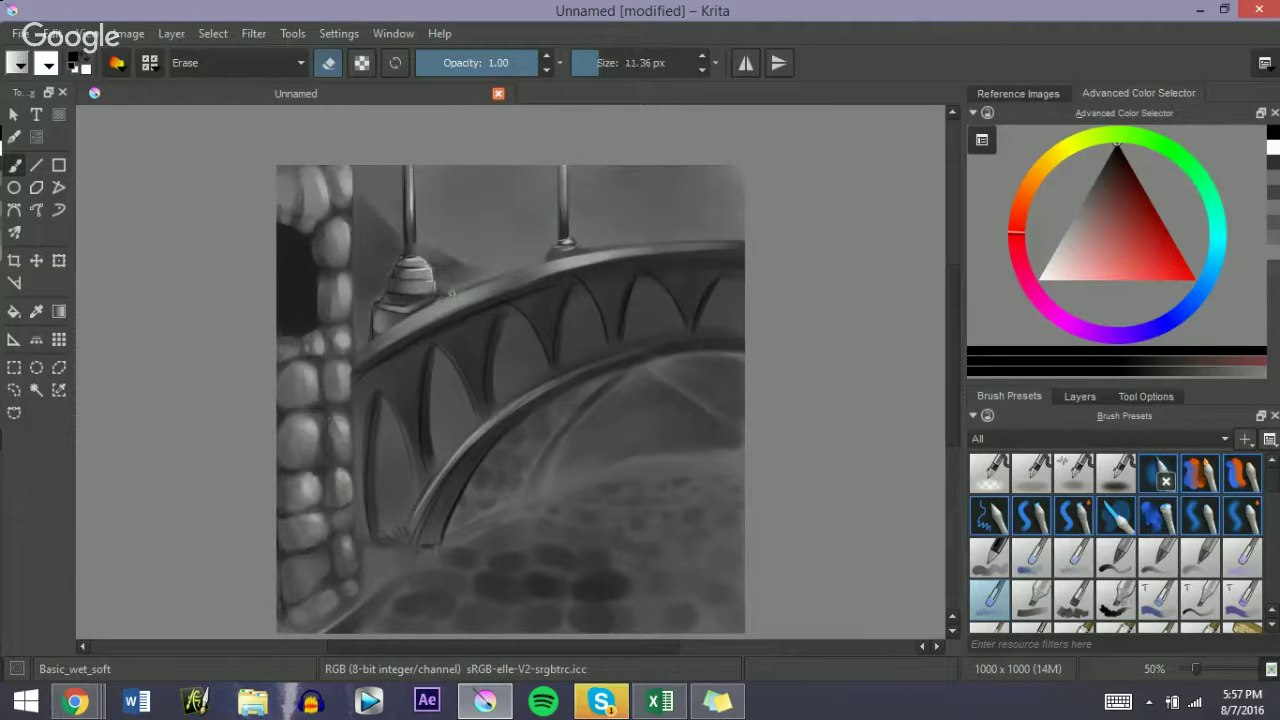
key("e")
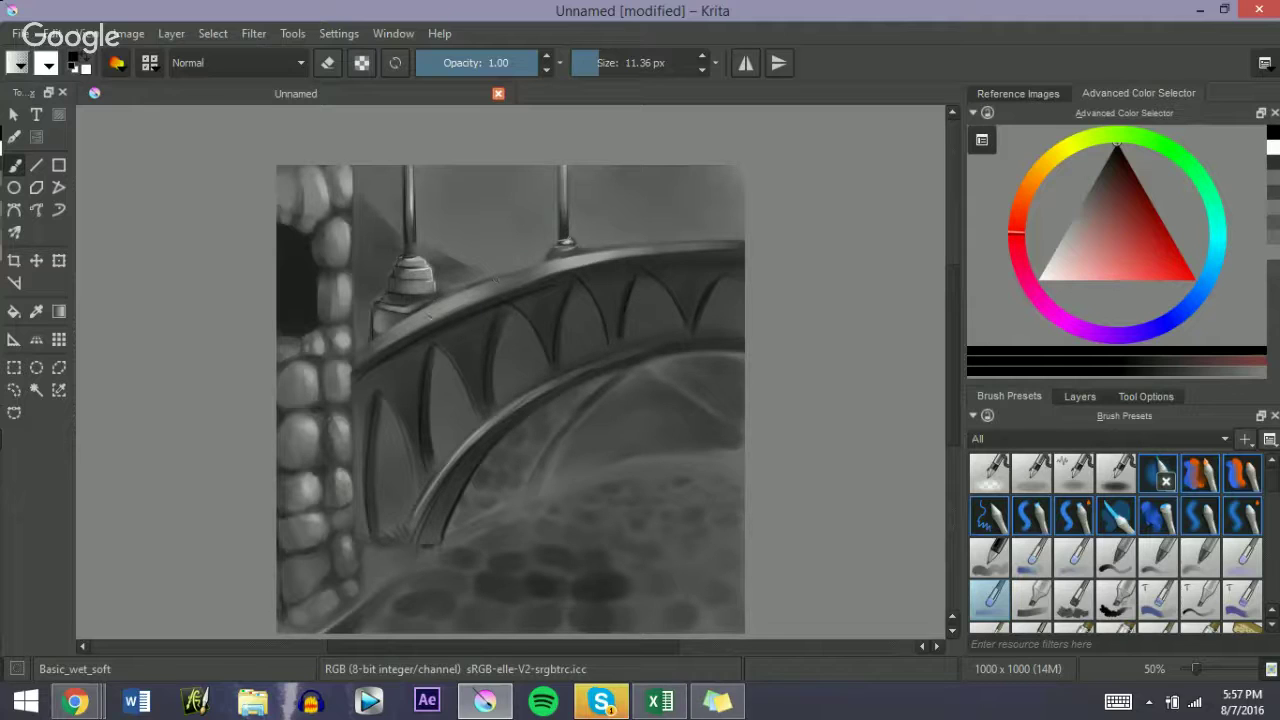
mouse_move(430, 317)
left_mouse_down()
mouse_move(558, 265)
mouse_move(734, 238)
left_mouse_up()
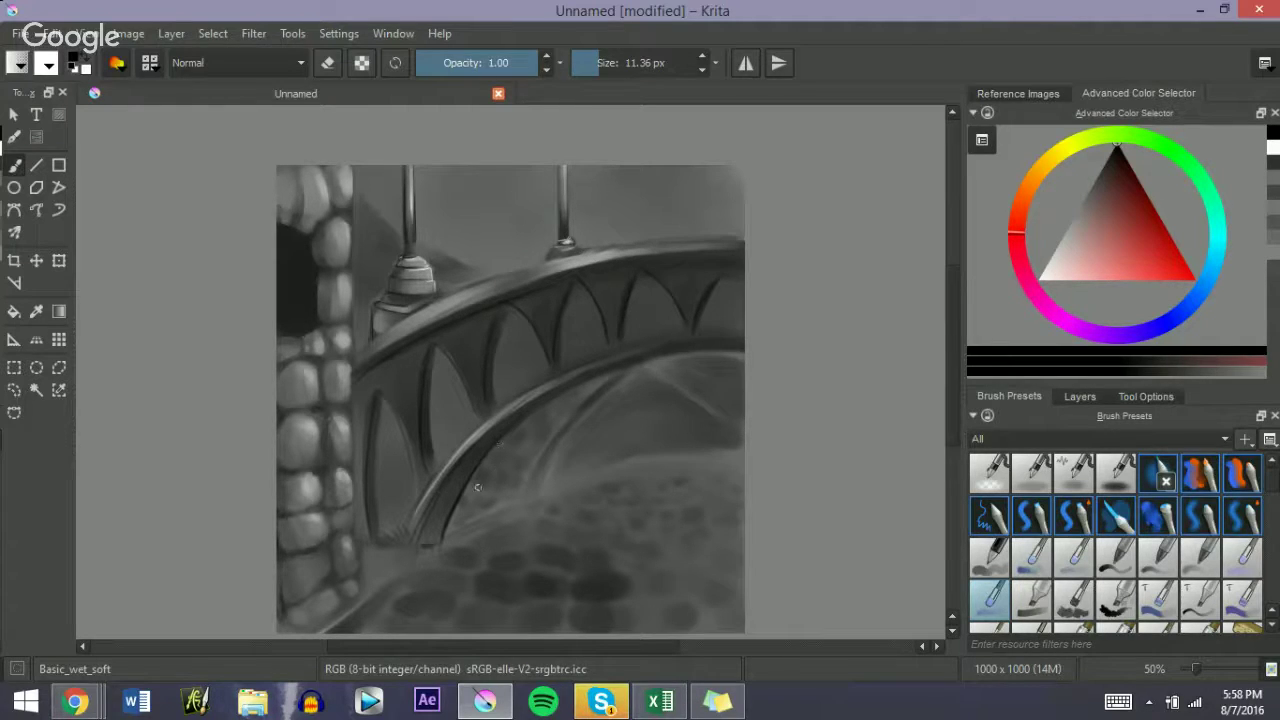
Step: Shade the area beneath the left side of the lower arch in black at 50.32 px
key("bracketright")
key("bracketright")
key("bracketright")
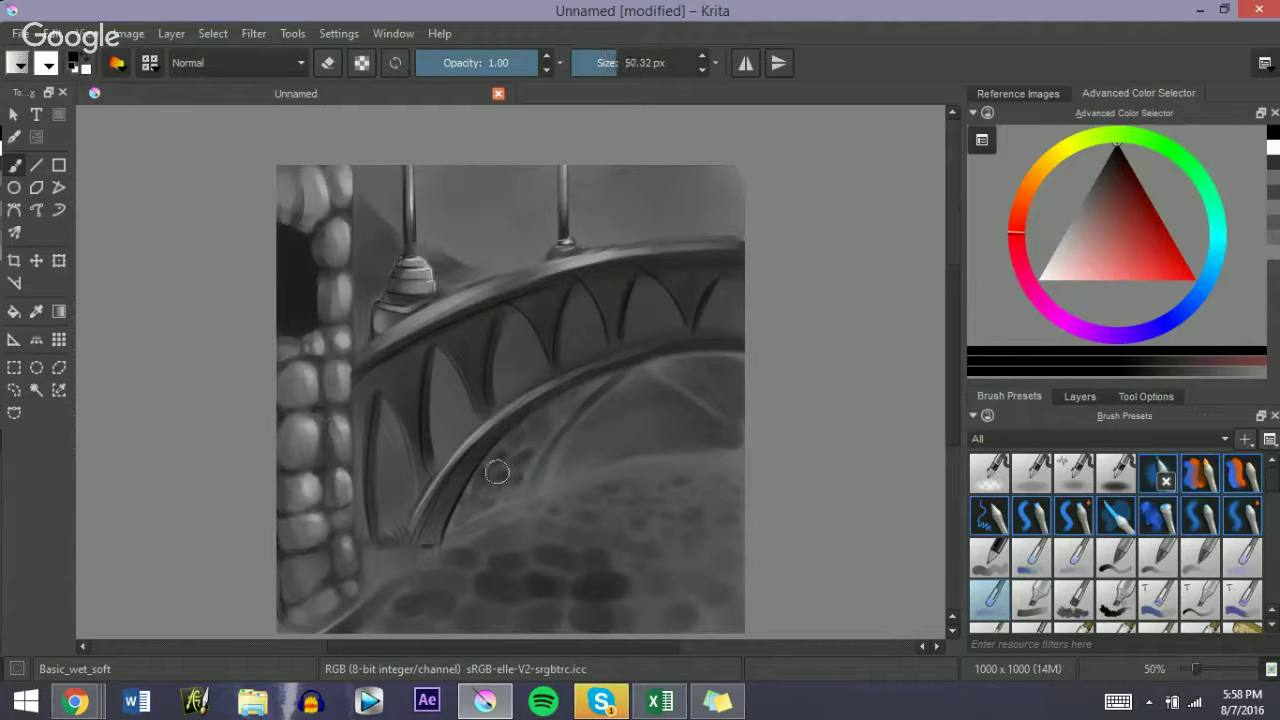
mouse_move(497, 472)
left_mouse_down()
mouse_move(468, 505)
mouse_move(546, 416)
mouse_move(516, 443)
mouse_move(491, 500)
mouse_move(543, 430)
mouse_move(479, 500)
mouse_move(570, 396)
left_mouse_up()
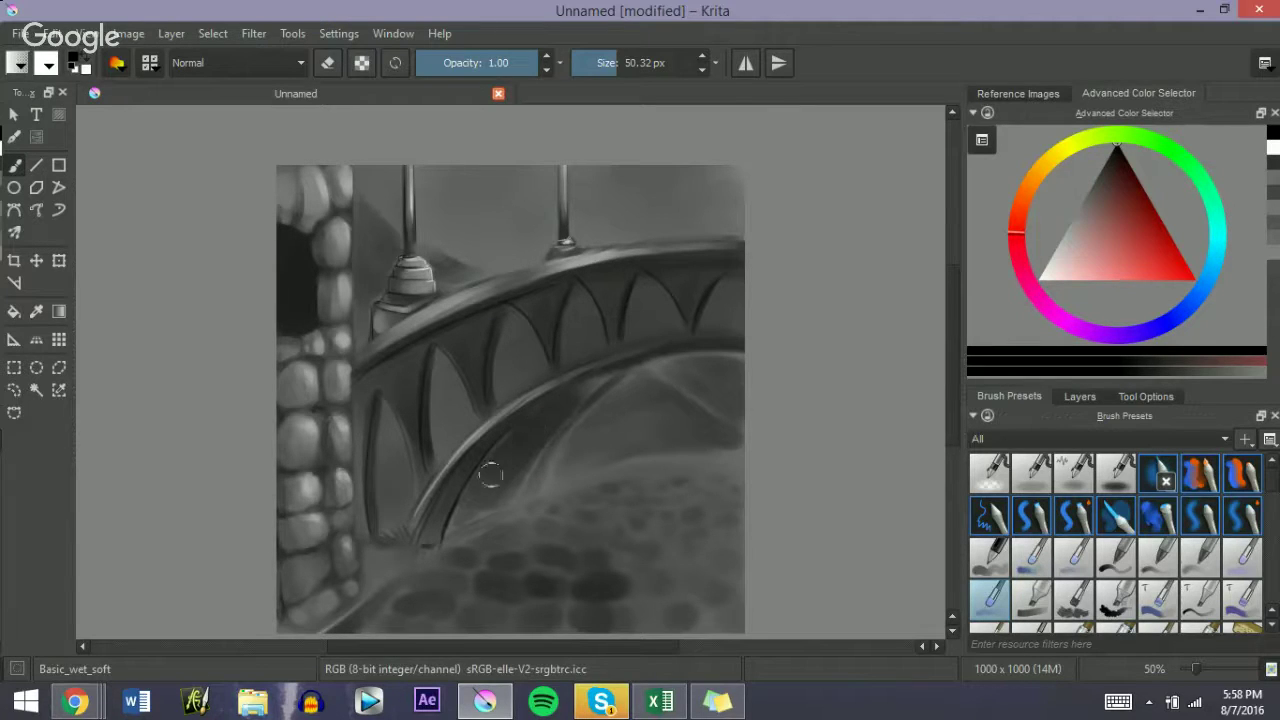
mouse_move(490, 475)
left_mouse_down()
mouse_move(466, 515)
mouse_move(500, 496)
mouse_move(549, 431)
left_mouse_up()
key("bracketright")
key("bracketright")
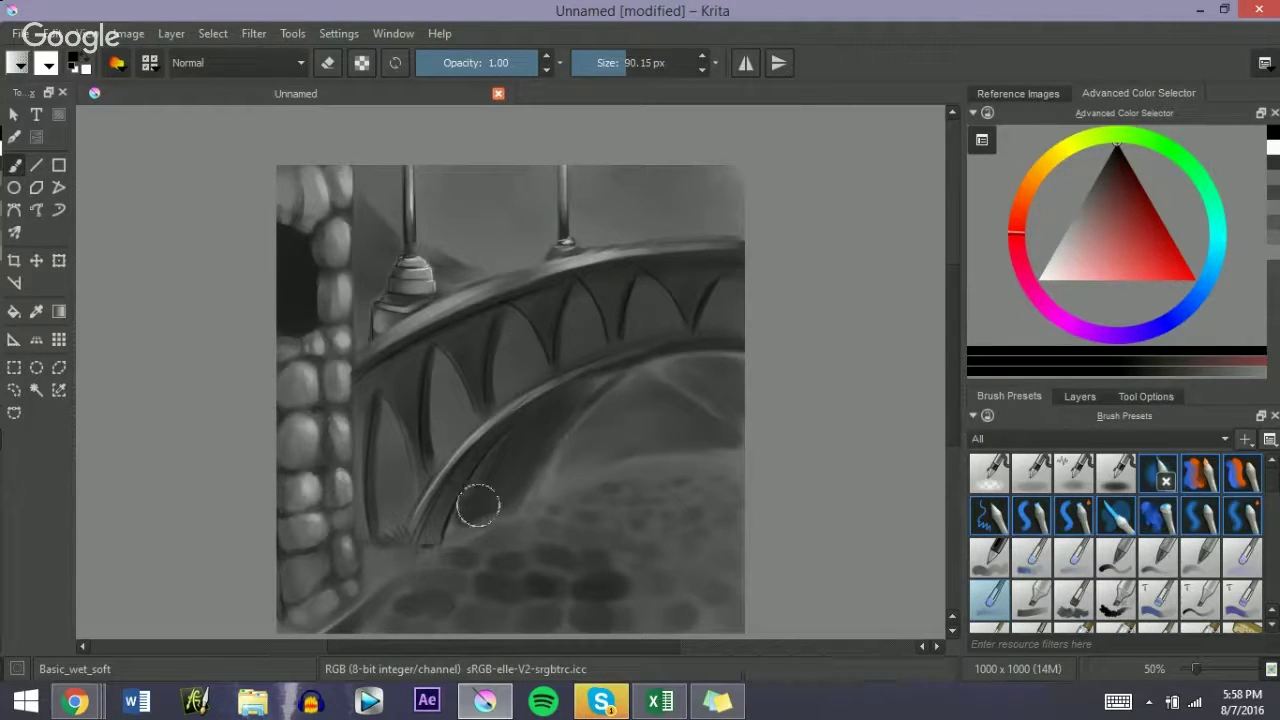
Step: Darken the underside edge of the lower arch from its foot towards the middle with a brush of about 18 px
key("bracketleft")
key("bracketleft")
key("bracketleft")
key("bracketleft")
key("bracketleft")
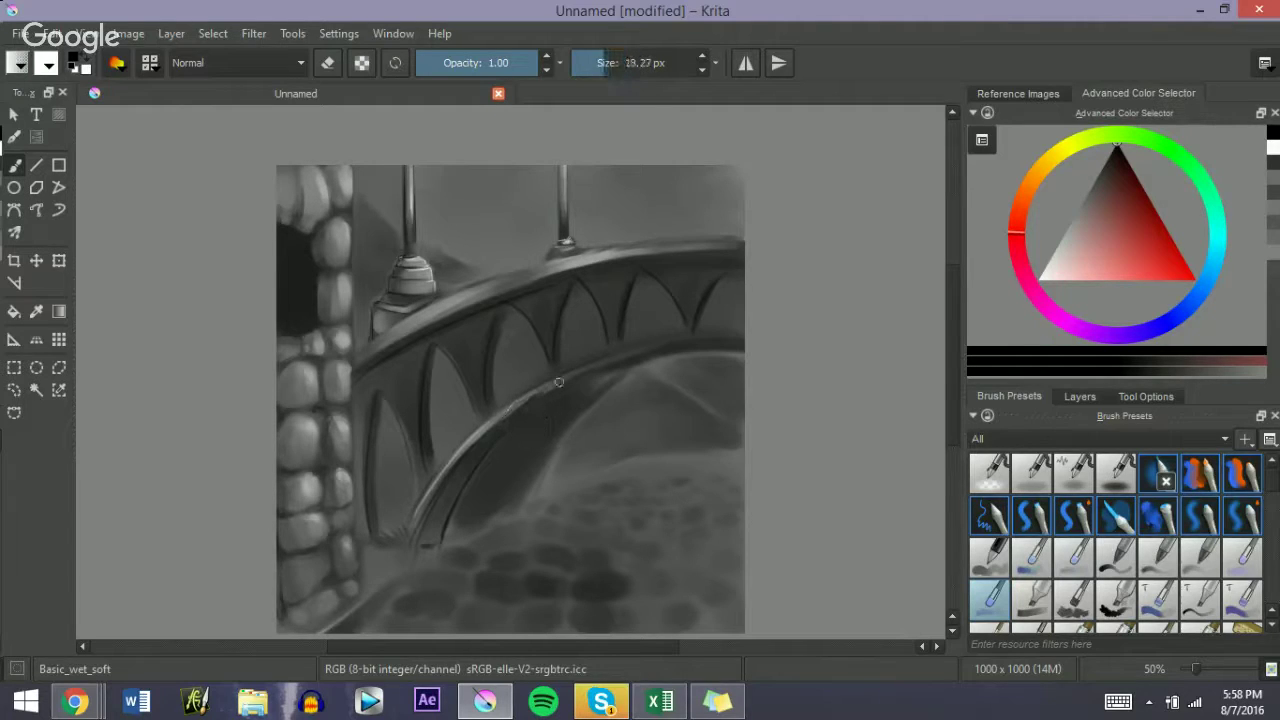
mouse_move(559, 382)
left_mouse_down()
mouse_move(491, 440)
mouse_move(580, 376)
mouse_move(604, 374)
left_mouse_up()
left_click_drag(457, 492, 499, 430)
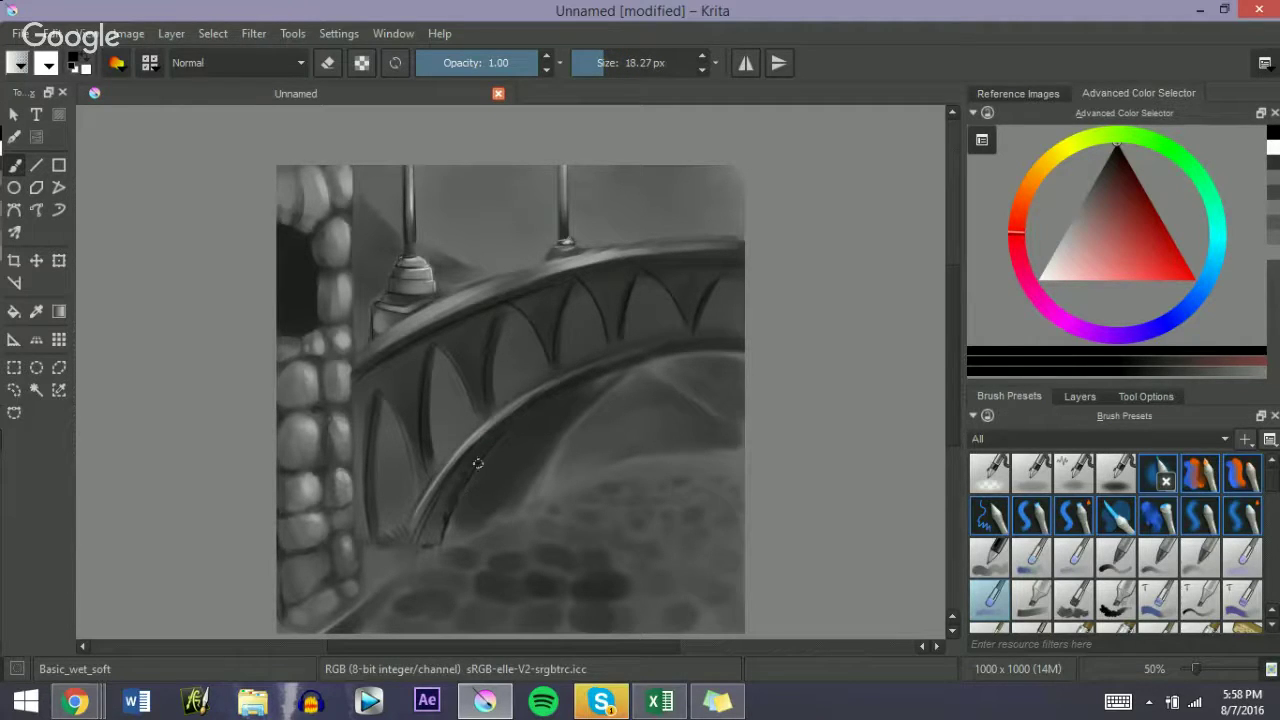
key("bracketright")
key("bracketright")
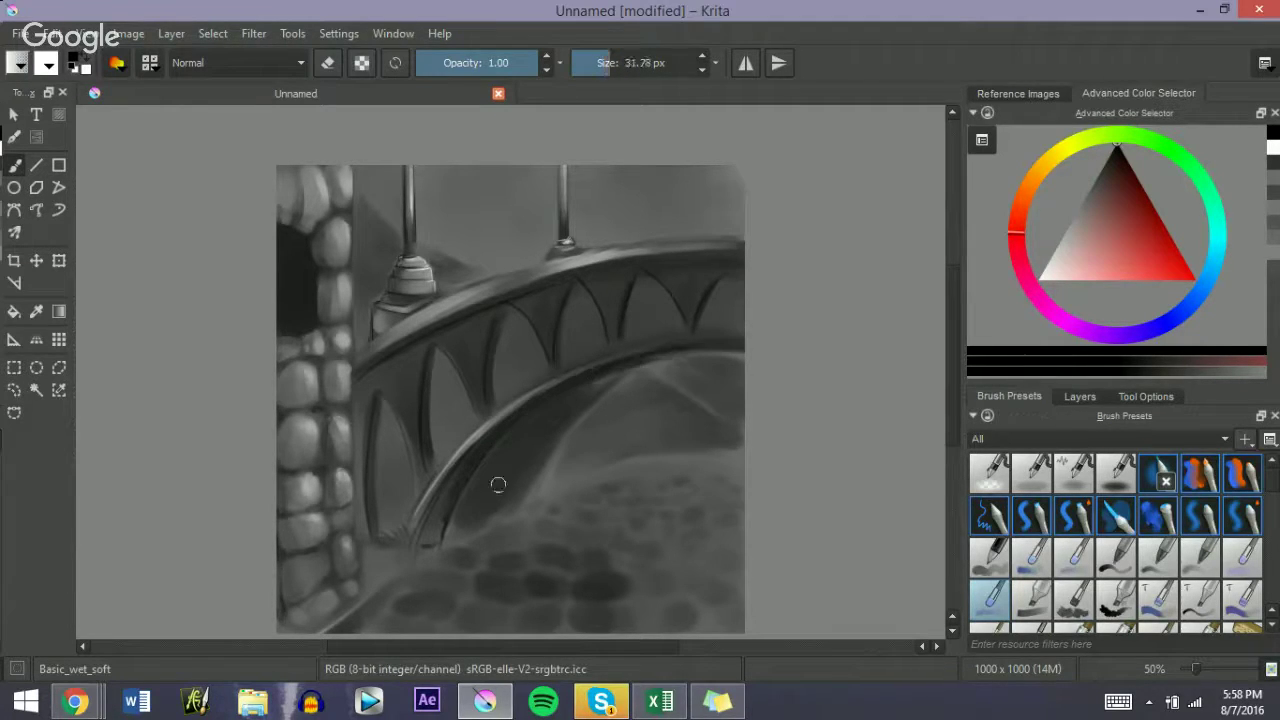
Step: Add a layer, airbrush a black shadow under the arch and across the ground with Airbrush_pressure at 231.63 px, and set its opacity to 68%
left_click(1076, 472)
left_click(1075, 398)
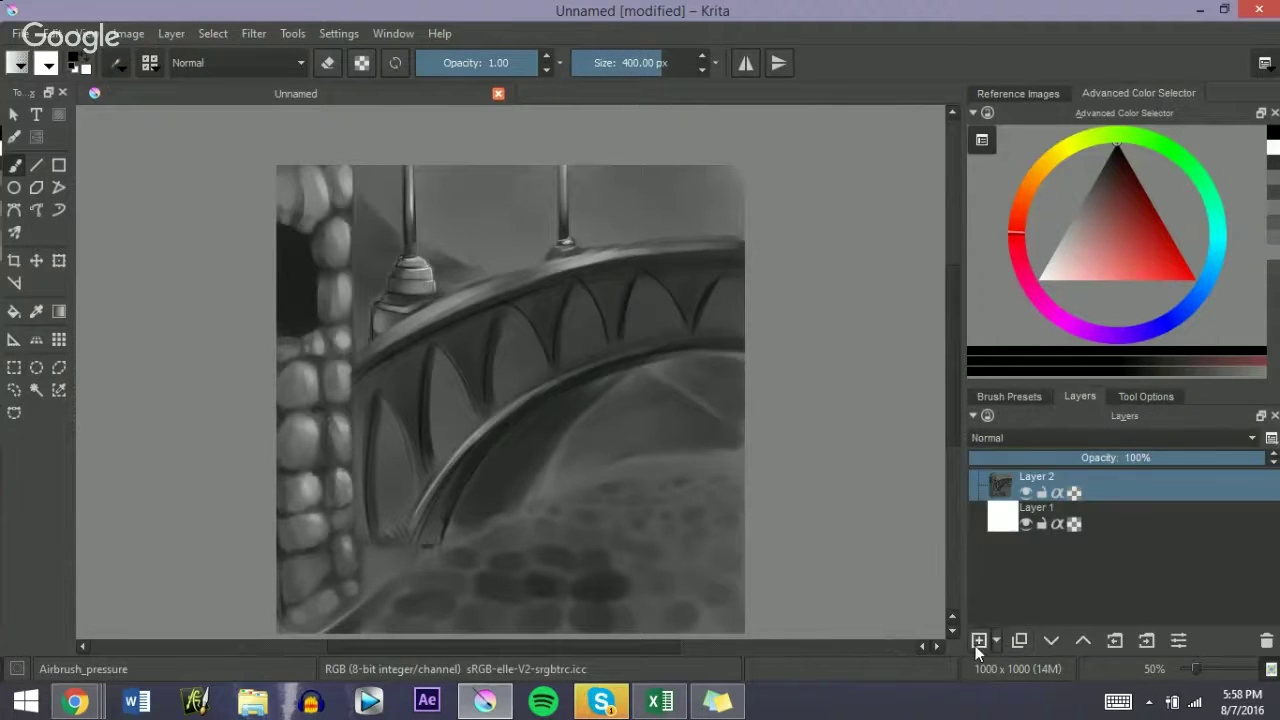
left_click(976, 646)
key("bracketleft")
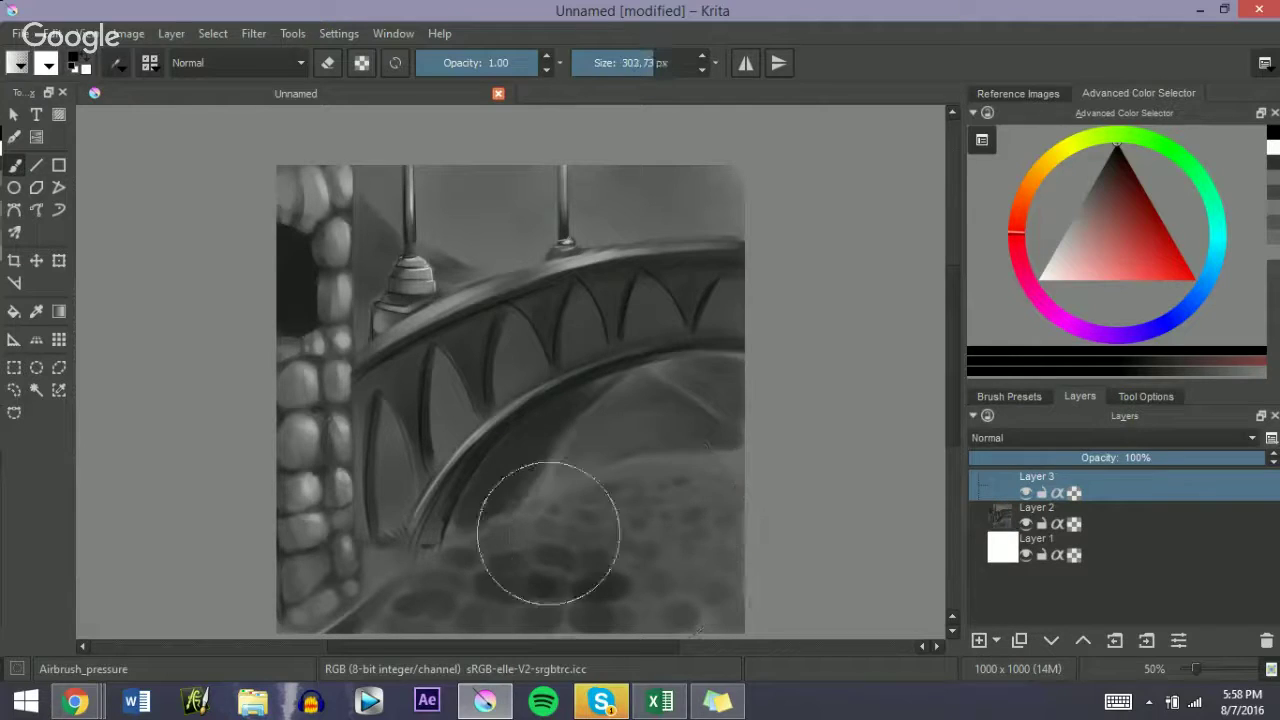
key("bracketleft")
mouse_move(500, 523)
left_mouse_down()
mouse_move(693, 523)
mouse_move(485, 523)
mouse_move(763, 543)
left_mouse_up()
left_click_drag(565, 544, 740, 580)
mouse_move(540, 525)
left_mouse_down()
mouse_move(703, 518)
mouse_move(512, 503)
mouse_move(675, 533)
mouse_move(505, 525)
mouse_move(501, 481)
mouse_move(555, 418)
mouse_move(488, 488)
mouse_move(562, 424)
mouse_move(533, 440)
mouse_move(654, 448)
mouse_move(514, 519)
mouse_move(620, 539)
mouse_move(534, 536)
mouse_move(693, 545)
mouse_move(515, 514)
mouse_move(736, 440)
mouse_move(534, 503)
left_mouse_up()
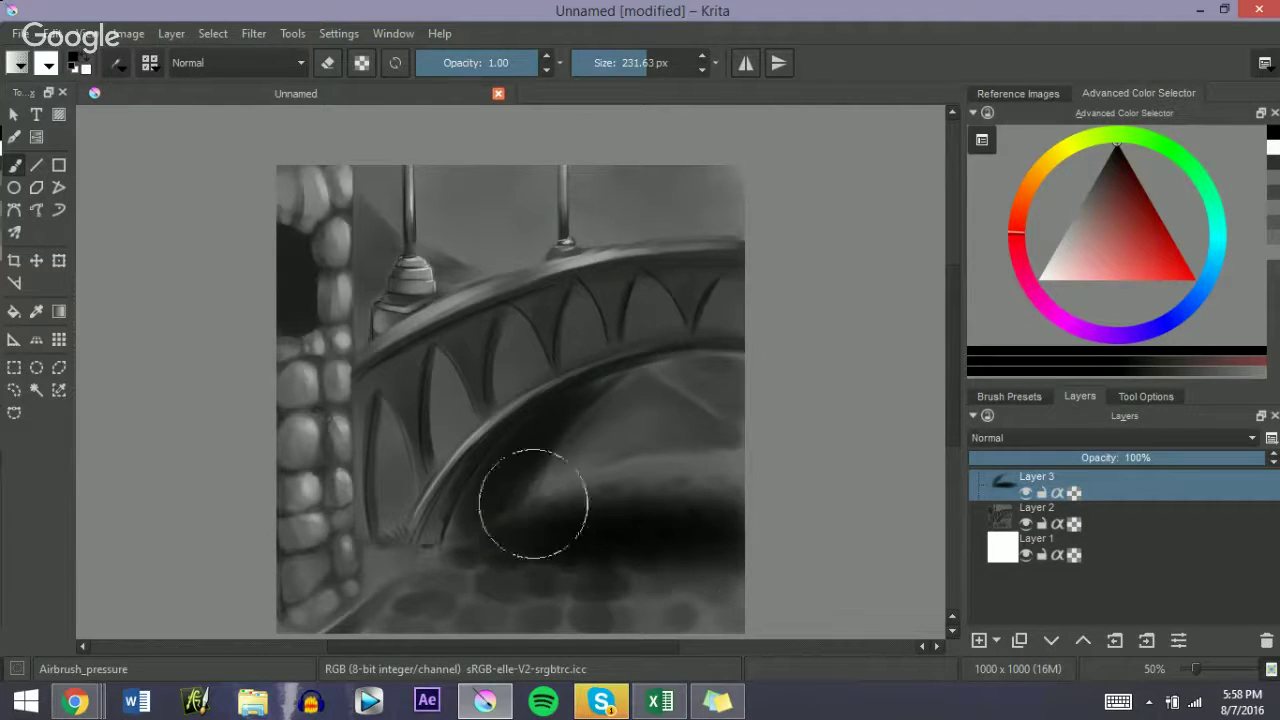
left_click_drag(1072, 461, 1168, 461)
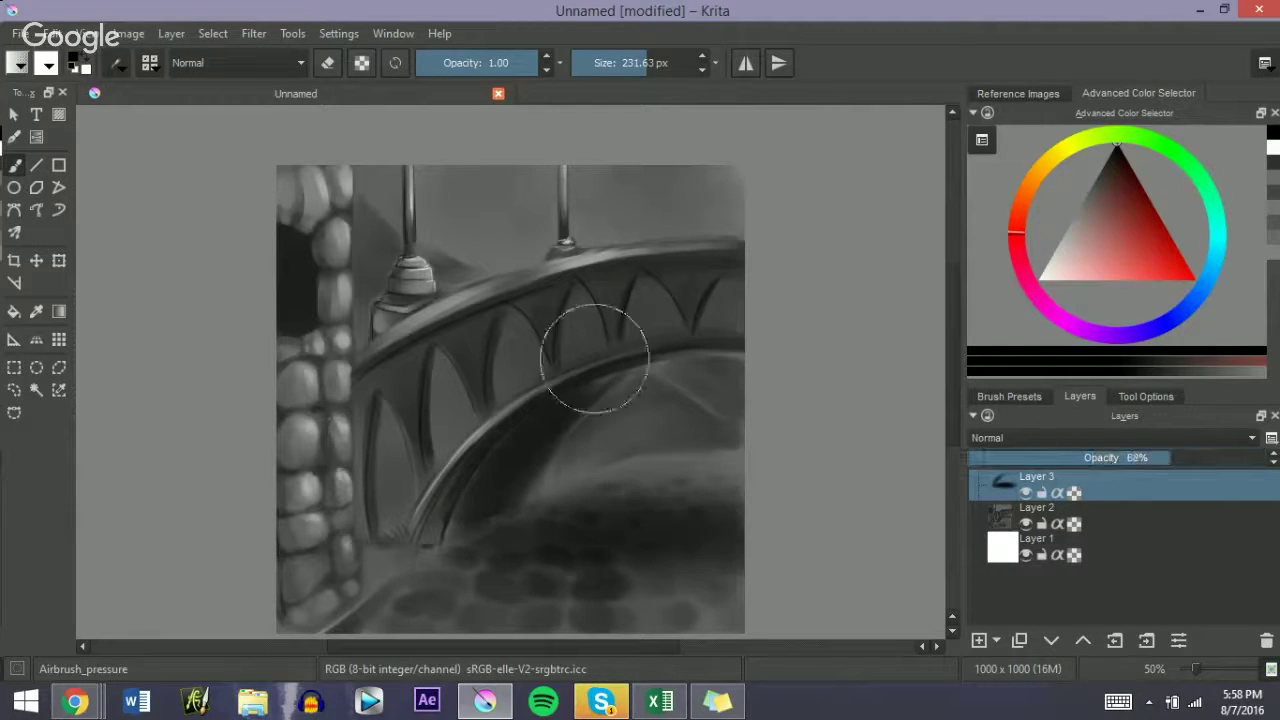
Step: Airbrush black shading across the strutted panels between the two arches at 72.76 px
key("bracketleft")
key("bracketleft")
key("bracketleft")
key("bracketleft")
mouse_move(435, 394)
left_mouse_down()
mouse_move(434, 455)
mouse_move(447, 363)
mouse_move(415, 349)
mouse_move(368, 385)
mouse_move(428, 345)
mouse_move(367, 386)
mouse_move(565, 289)
mouse_move(409, 348)
mouse_move(752, 261)
mouse_move(476, 315)
mouse_move(507, 324)
mouse_move(492, 409)
mouse_move(513, 313)
mouse_move(520, 335)
mouse_move(494, 368)
mouse_move(524, 328)
mouse_move(561, 361)
mouse_move(590, 316)
mouse_move(632, 317)
mouse_move(638, 288)
mouse_move(689, 323)
left_mouse_up()
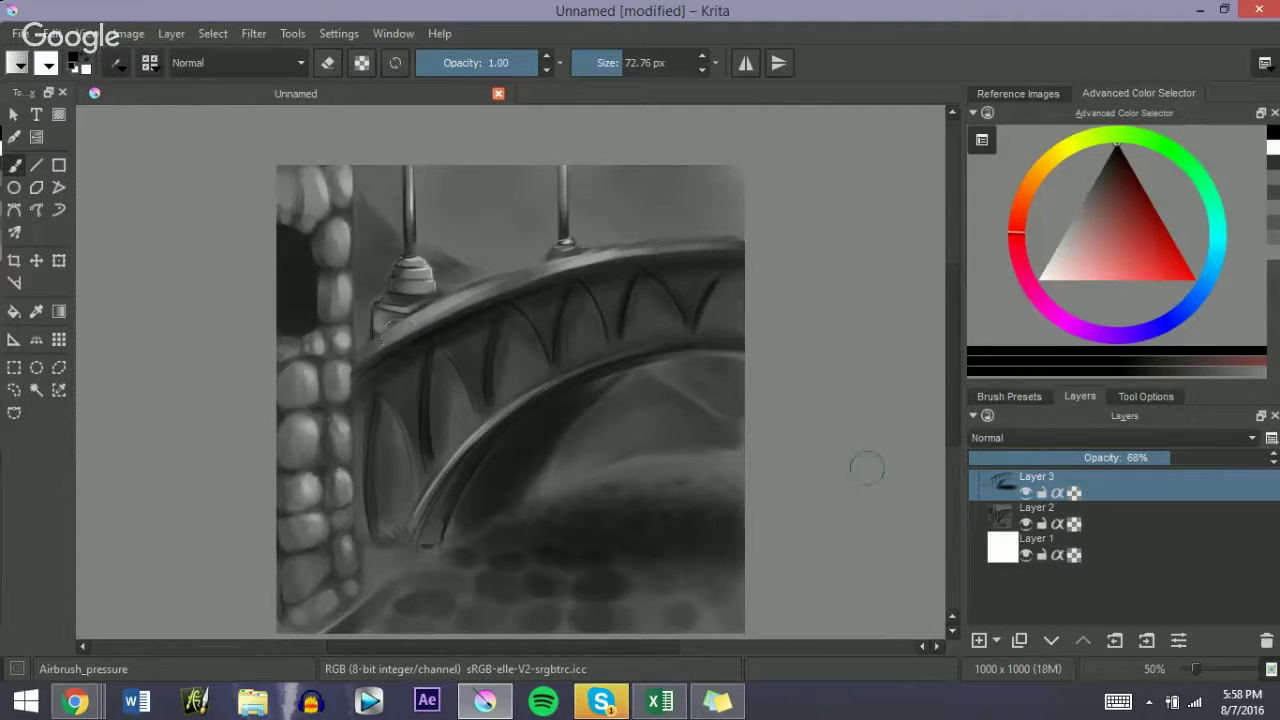
Step: Return to Layer 2 with the Basic_wet_soft brush and darken around the lower arch's foot at 62.09 px
left_click(1005, 512)
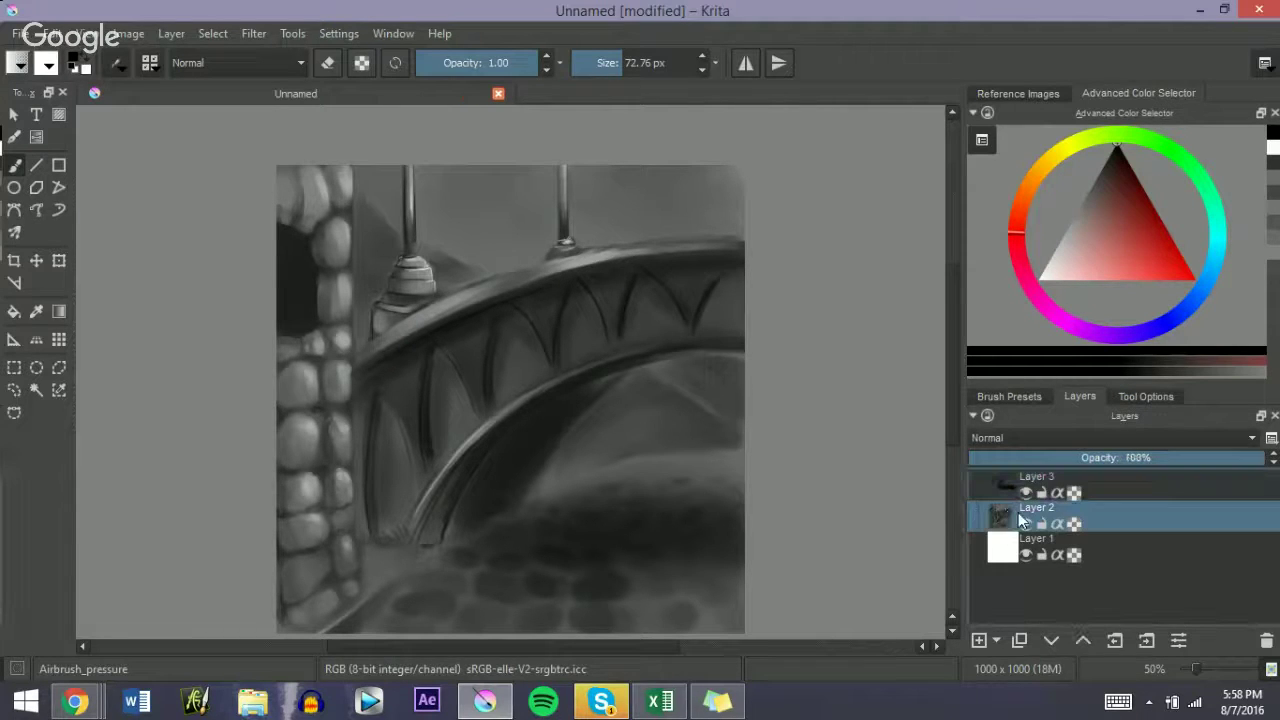
left_click(1010, 396)
left_click(988, 588)
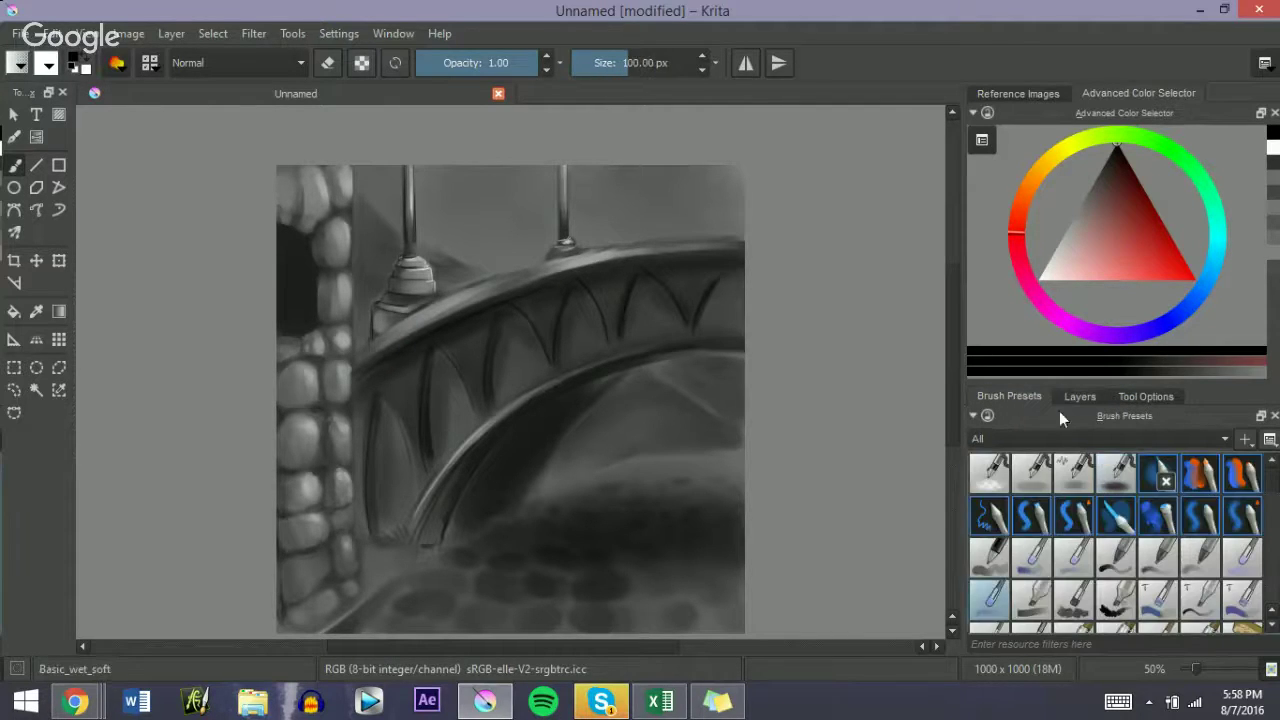
left_click(1080, 396)
left_click_drag(416, 518, 392, 518)
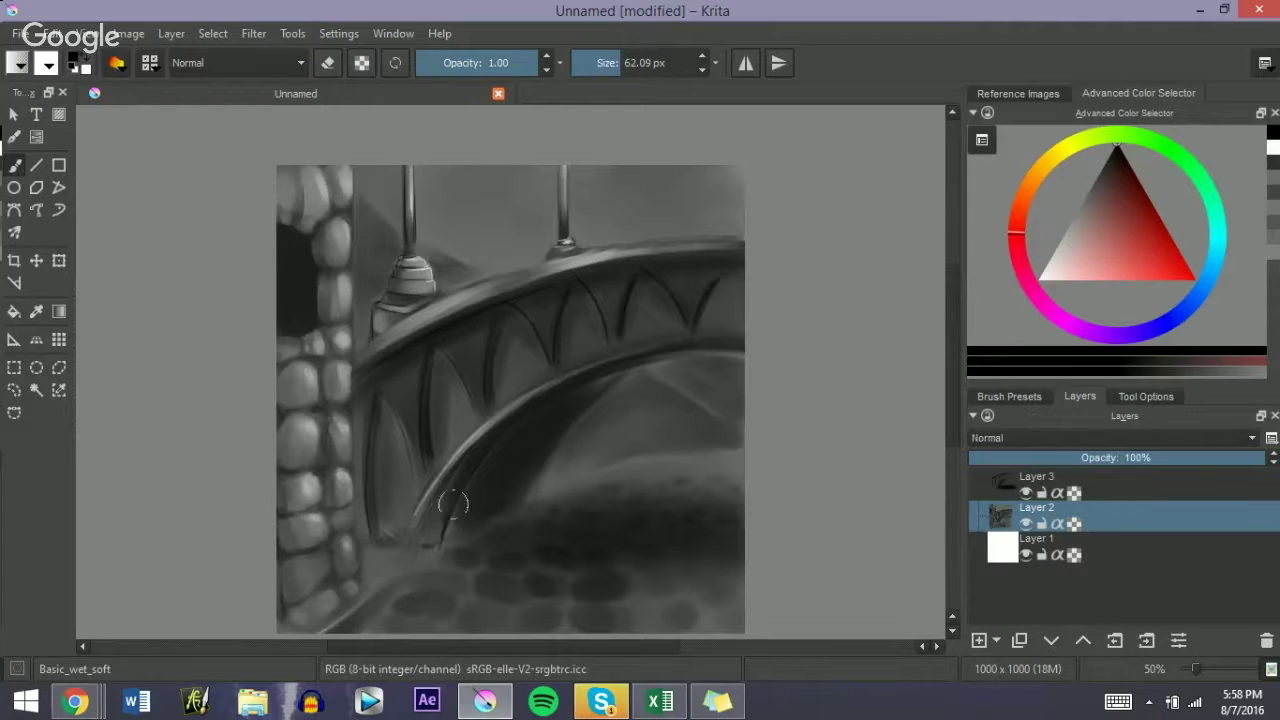
Step: Pick white and paint highlights on the left foreground cobbles, starting at 31.96 px
left_click(1038, 282)
mouse_move(387, 597)
left_mouse_down()
mouse_move(417, 601)
mouse_move(406, 607)
mouse_move(420, 581)
mouse_move(442, 580)
mouse_move(411, 602)
left_mouse_up()
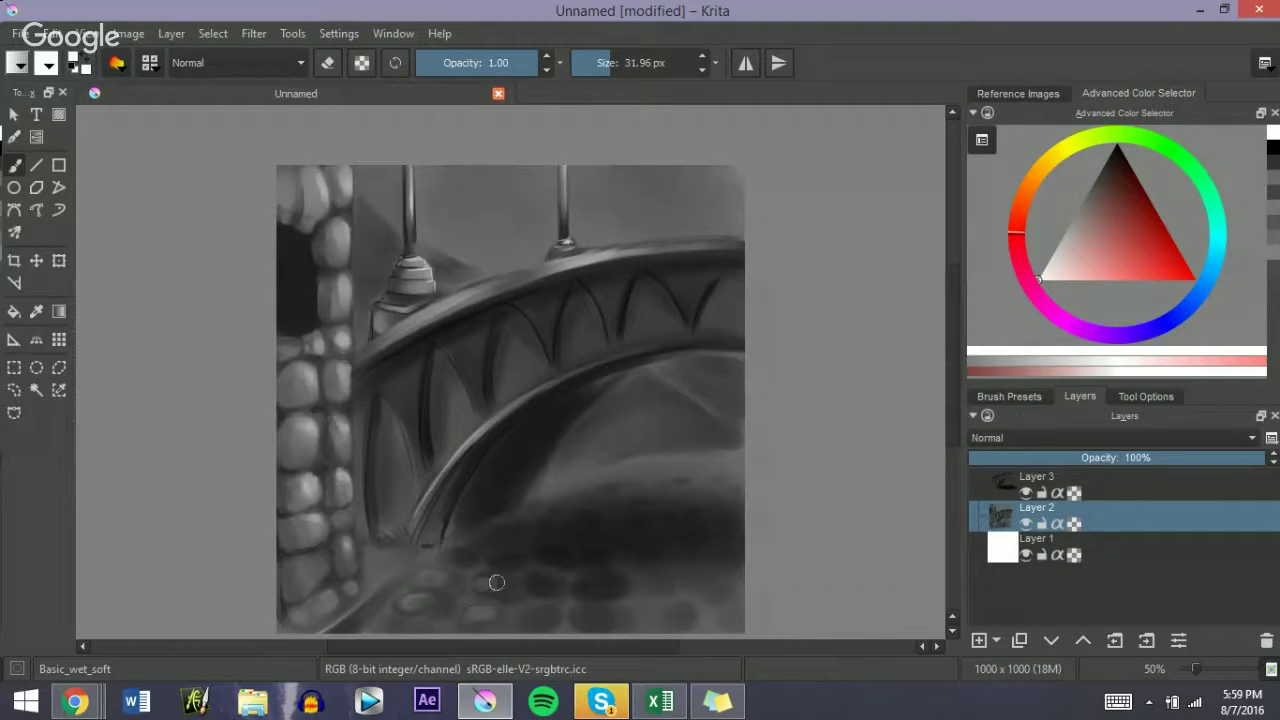
left_click_drag(458, 557, 451, 557)
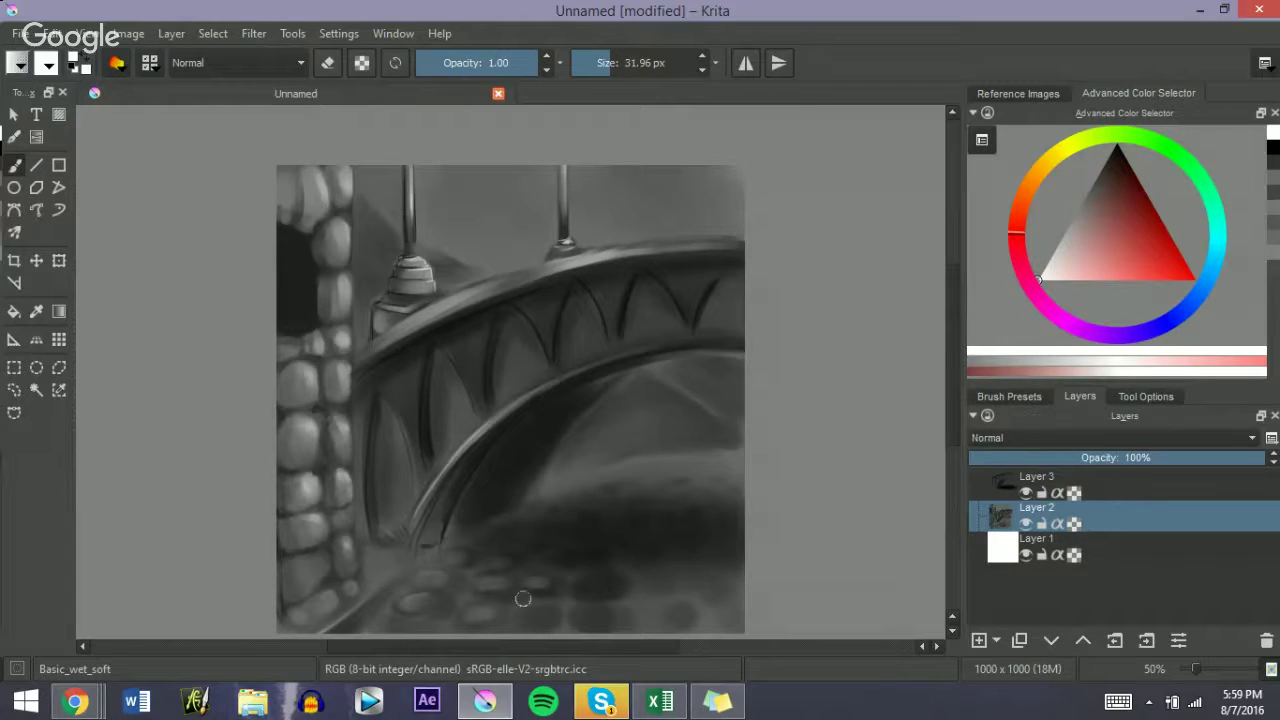
mouse_move(418, 599)
left_mouse_down()
mouse_move(430, 596)
mouse_move(420, 575)
mouse_move(445, 572)
left_mouse_up()
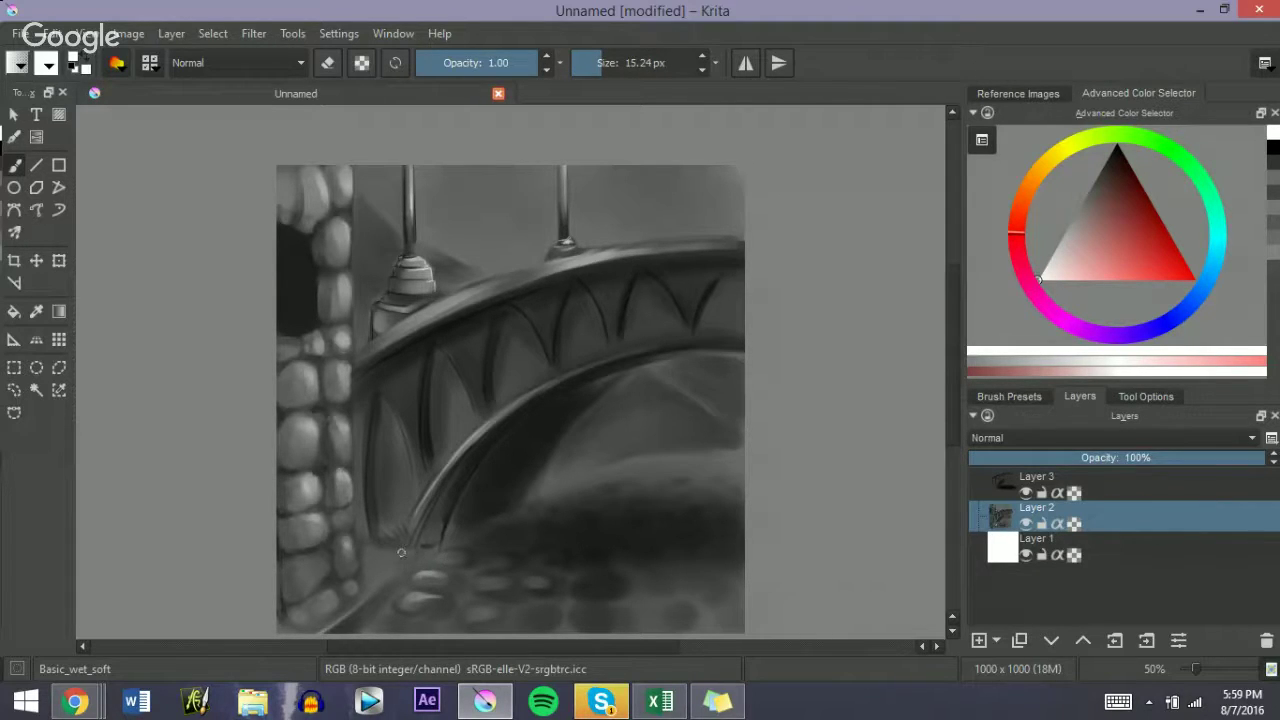
Step: Paint a thin white highlight along the left edge of the cobbled path at 12.02 px
left_click_drag(379, 553, 397, 552, "shift")
left_click_drag(437, 598, 401, 601, "shift")
left_click_drag(364, 621, 404, 581)
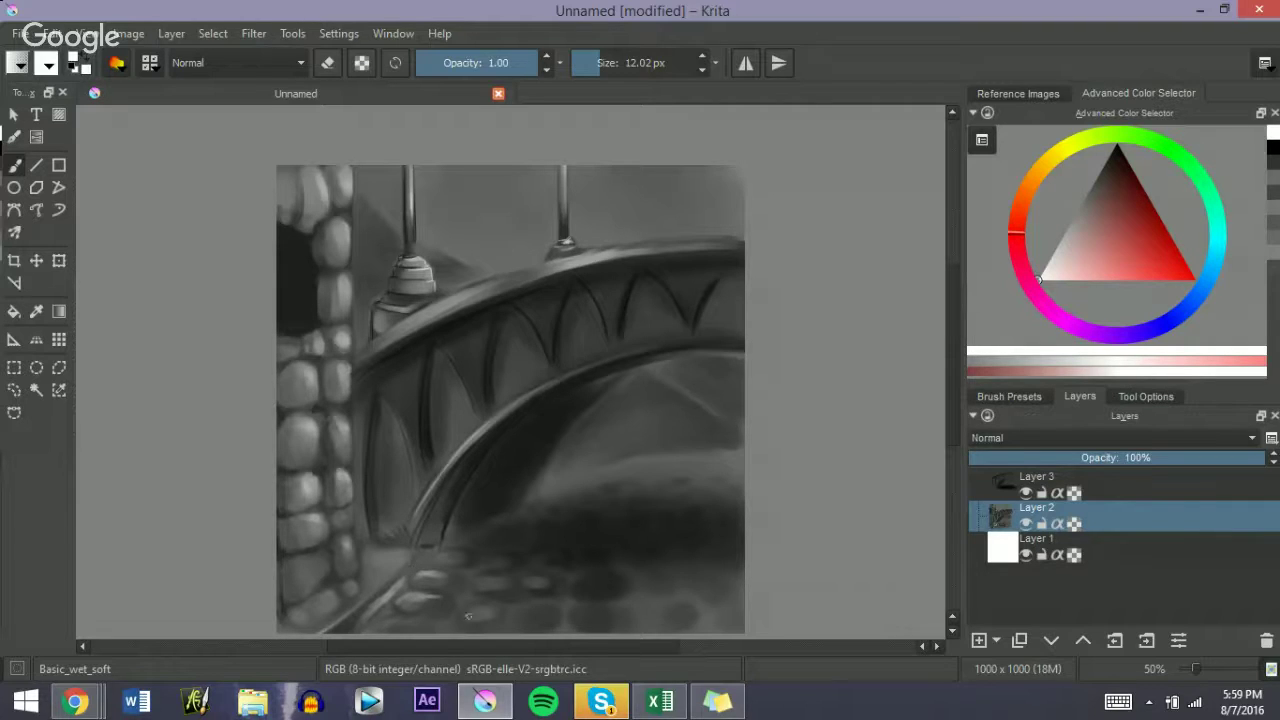
Step: Highlight the middle foreground cobbles in white at 24.02 px and dot small highlights on the distant cobbles at 15.02 px
mouse_move(468, 612)
left_mouse_down()
mouse_move(500, 598)
mouse_move(477, 583)
mouse_move(497, 582)
mouse_move(499, 558)
mouse_move(459, 558)
mouse_move(550, 590)
mouse_move(534, 579)
mouse_move(550, 594)
mouse_move(523, 612)
left_mouse_up()
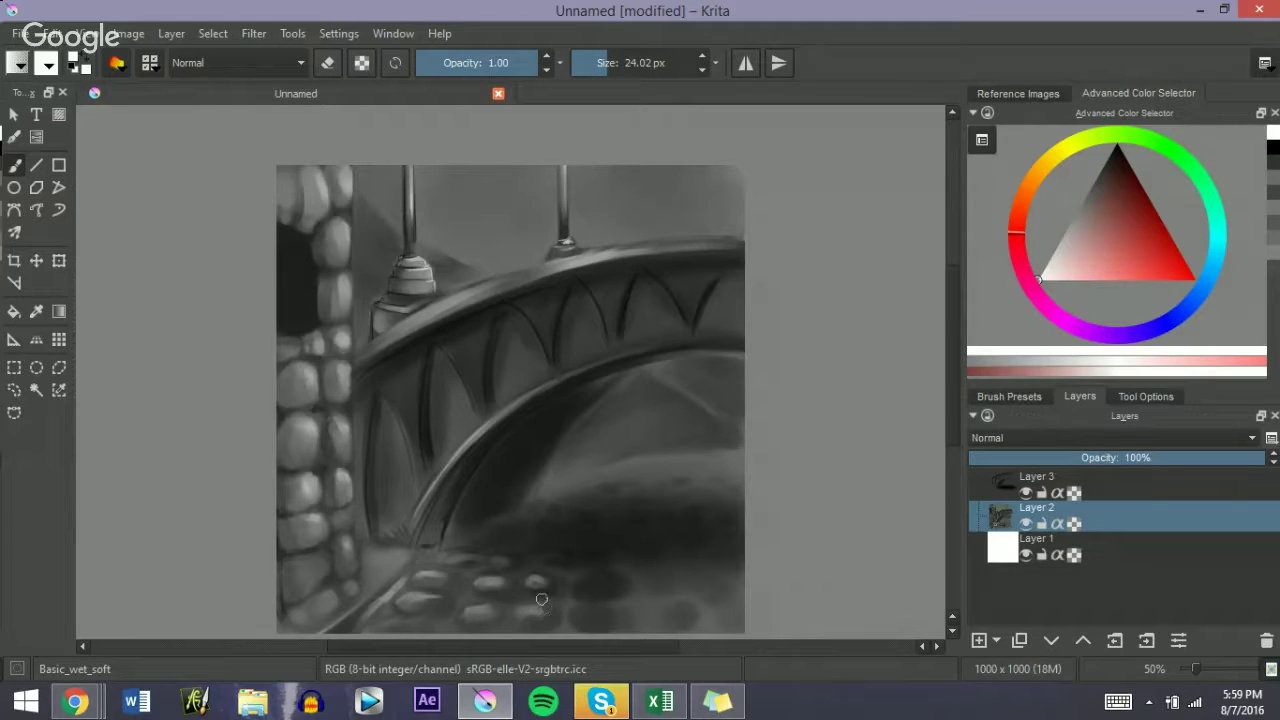
left_click_drag(578, 590, 609, 584)
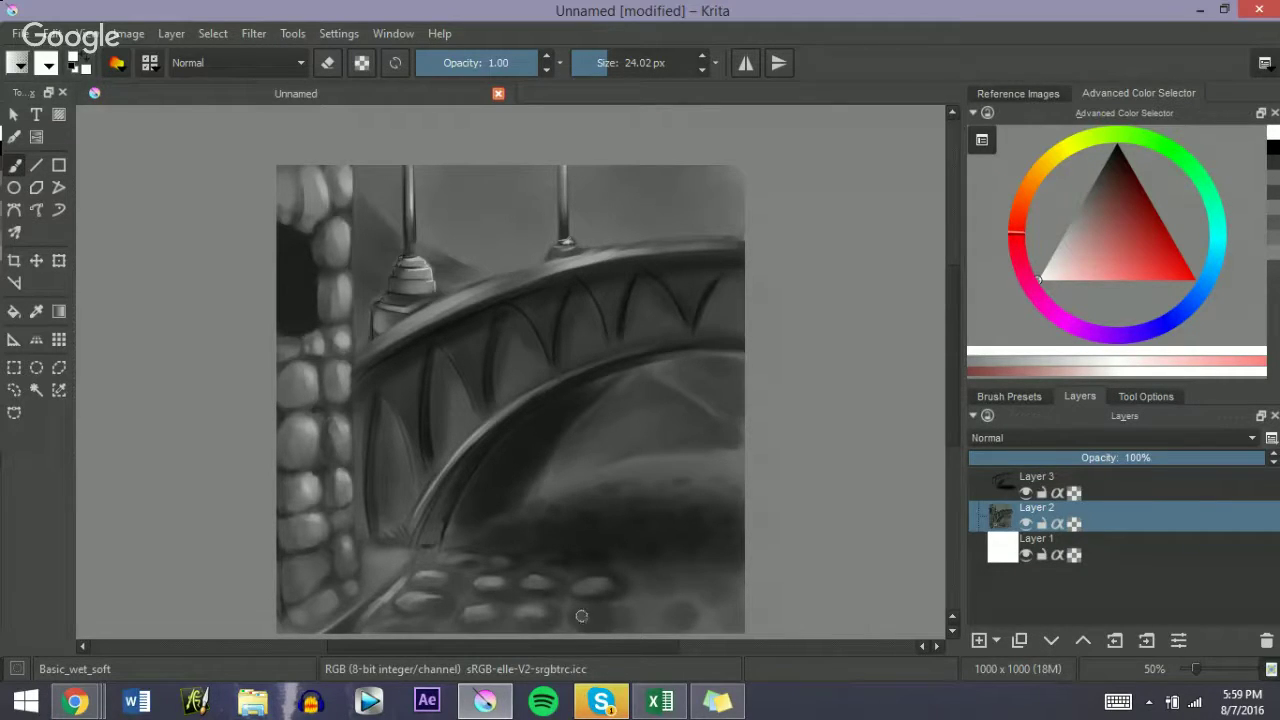
key("bracketleft")
left_click_drag(602, 493, 627, 494)
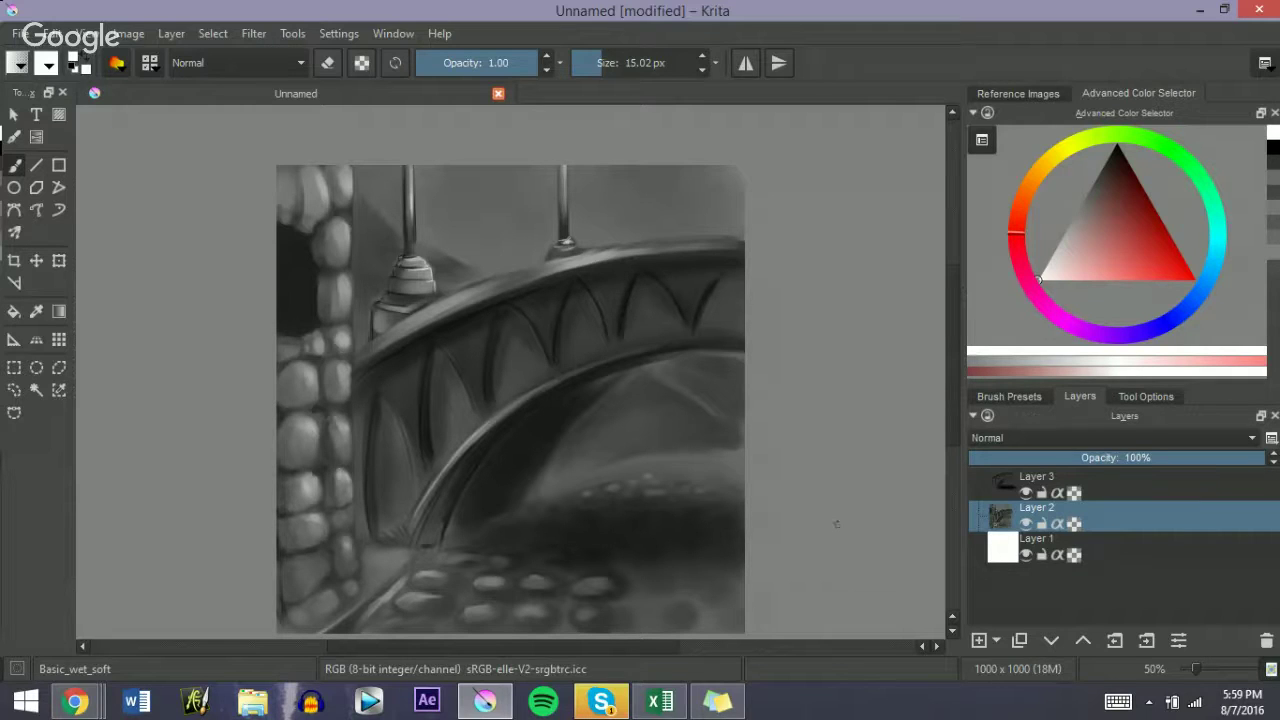
Step: Paint soft white highlights on the right foreground cobbles, varying the brush between about 21 and 36 px
key("bracketright")
key("bracketleft")
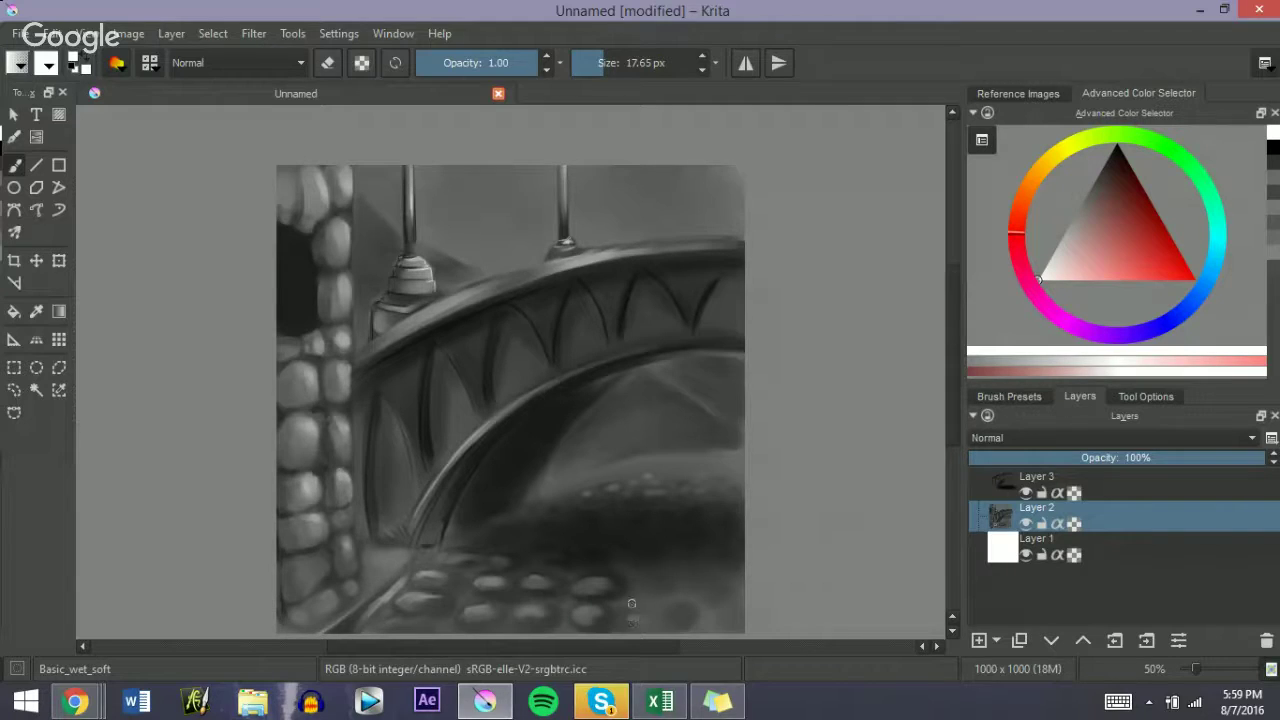
key("bracketright")
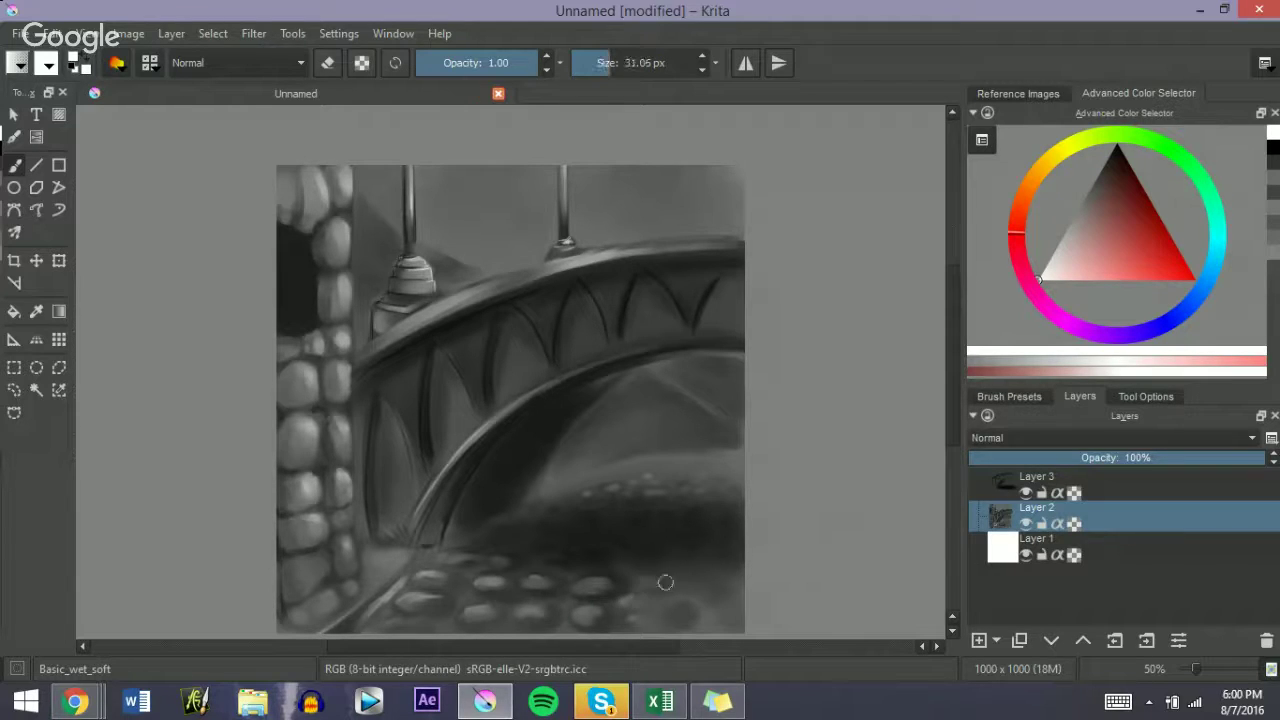
left_click_drag(664, 604, 676, 604)
key("bracketleft")
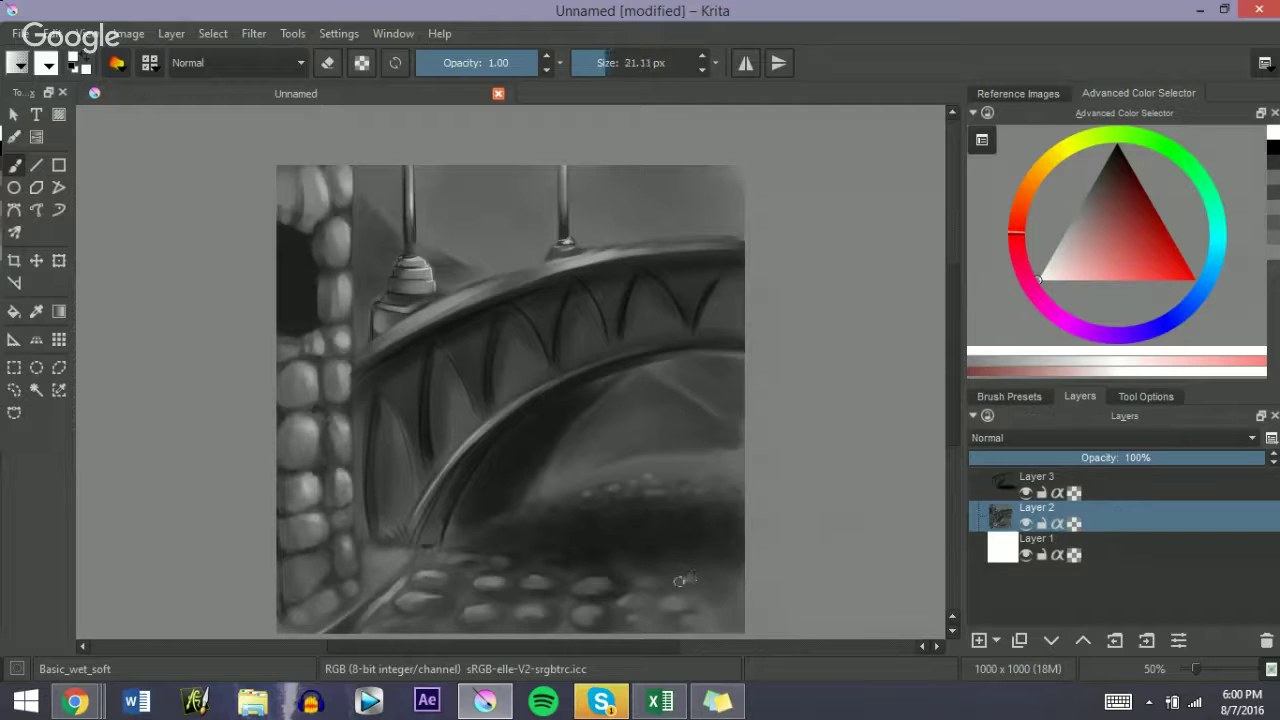
key("bracketleft")
left_click_drag(706, 585, 720, 586)
key("bracketright")
key("bracketleft")
key("bracketright")
key("bracketright")
key("bracketright")
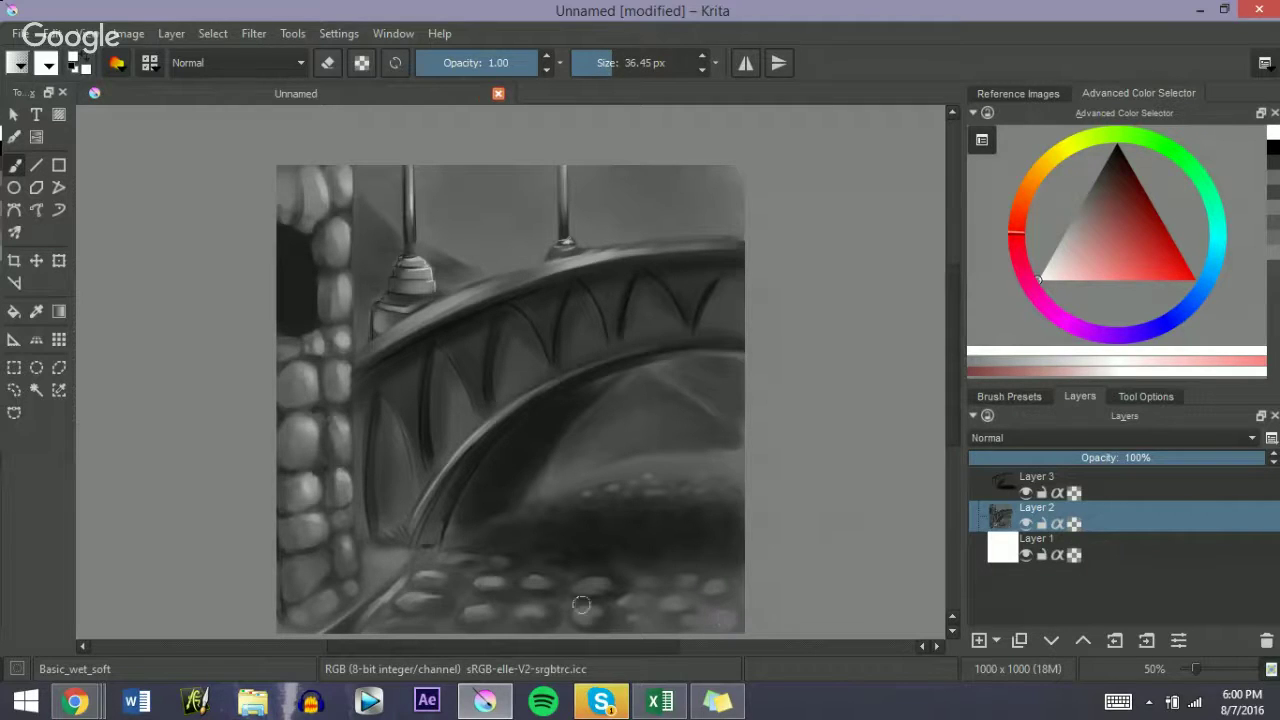
Step: Reset the colours to black and white and erase small bright highlights into the right foreground cobbles at 14.57 px
key("e")
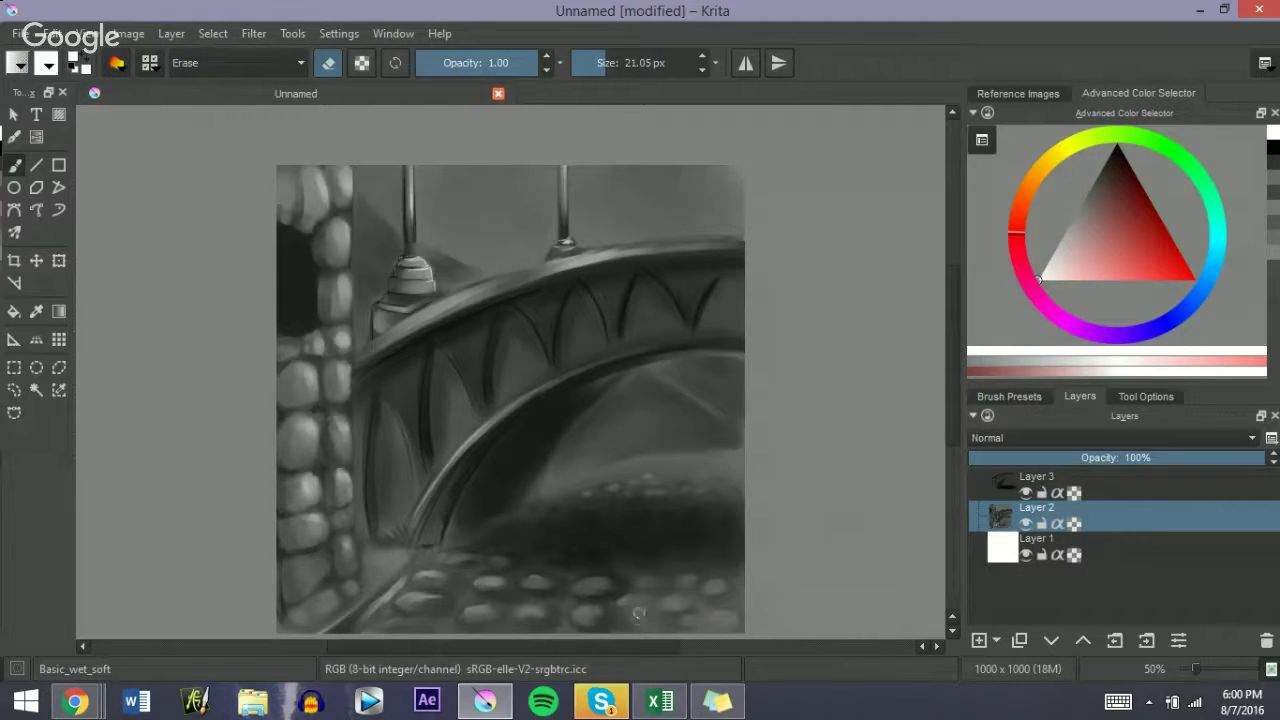
key("e")
key("d")
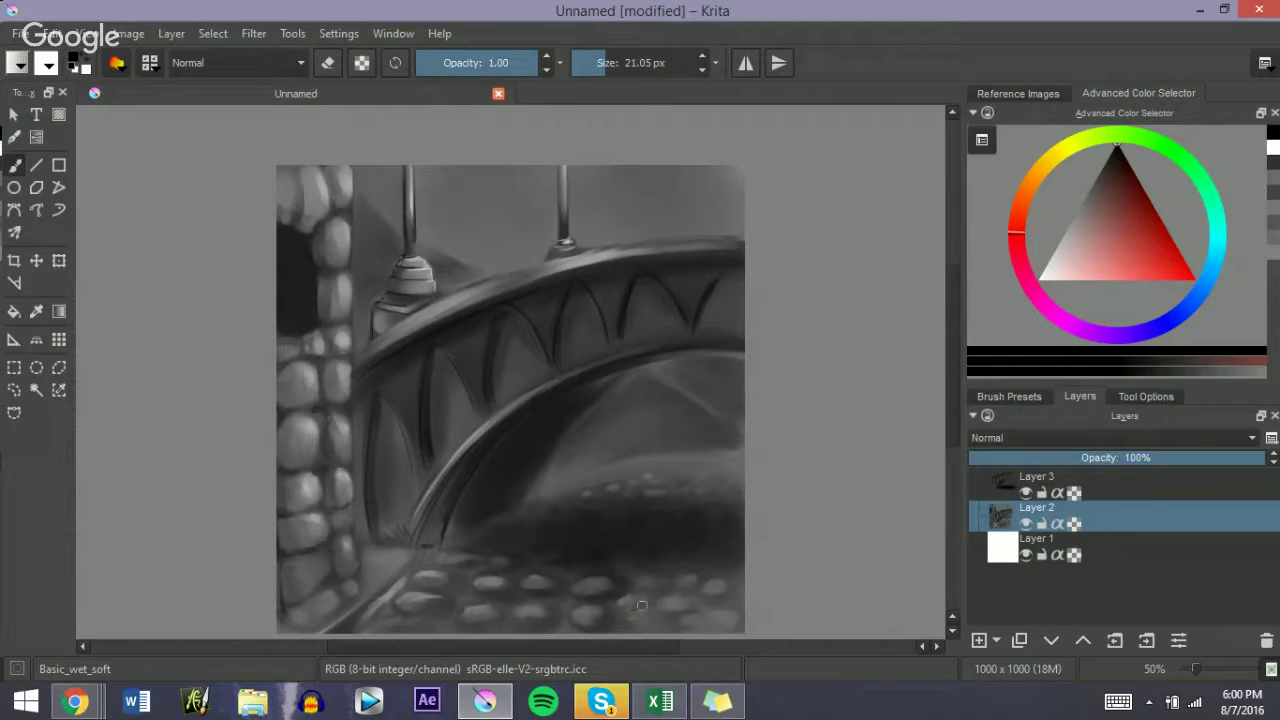
key("bracketright")
key("bracketright")
key("bracketright")
key("e")
key("bracketleft")
key("bracketleft")
key("bracketleft")
key("bracketleft")
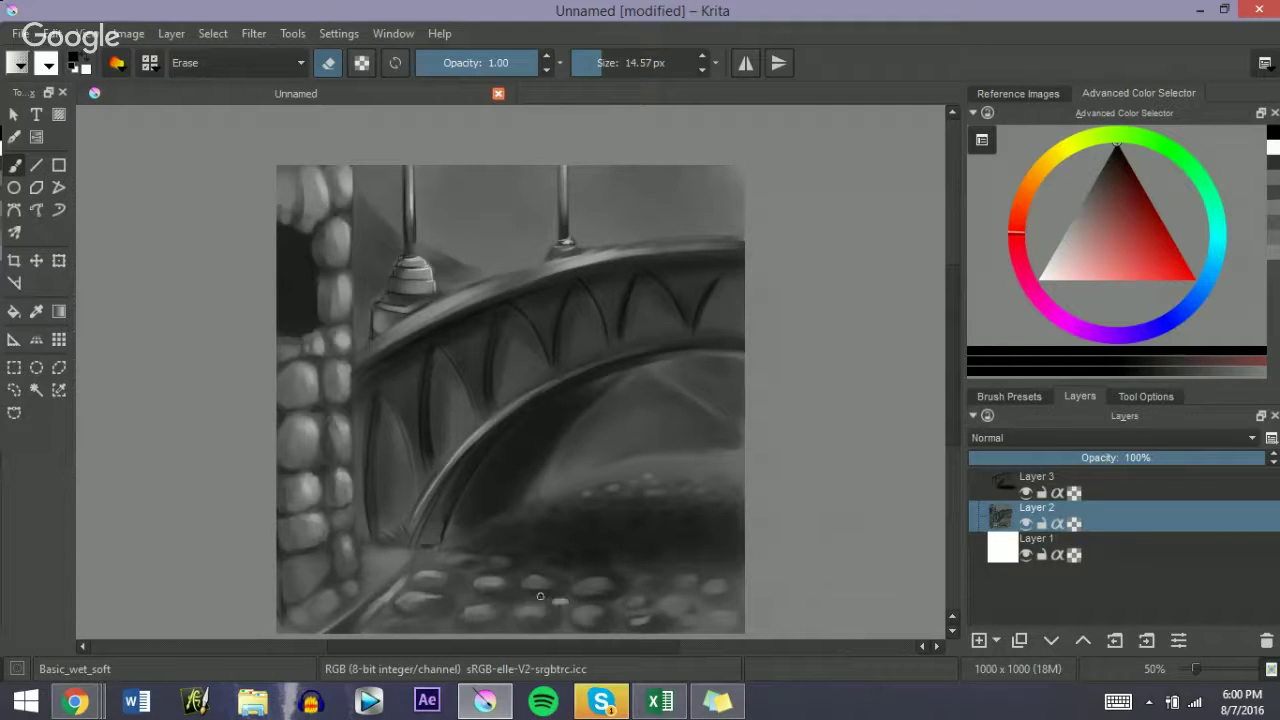
Step: Try erasing thin light joint lines between the foreground cobbles at 6.28 px and undo the strokes
key("bracketleft")
key("bracketleft")
key("bracketleft")
key("bracketleft")
key("bracketright")
key("bracketright")
key("bracketright")
key("bracketleft")
key("bracketleft")
key("bracketleft")
left_click_drag(513, 596, 556, 602)
mouse_move(467, 586)
left_mouse_down()
mouse_move(514, 597)
mouse_move(446, 568)
left_mouse_up()
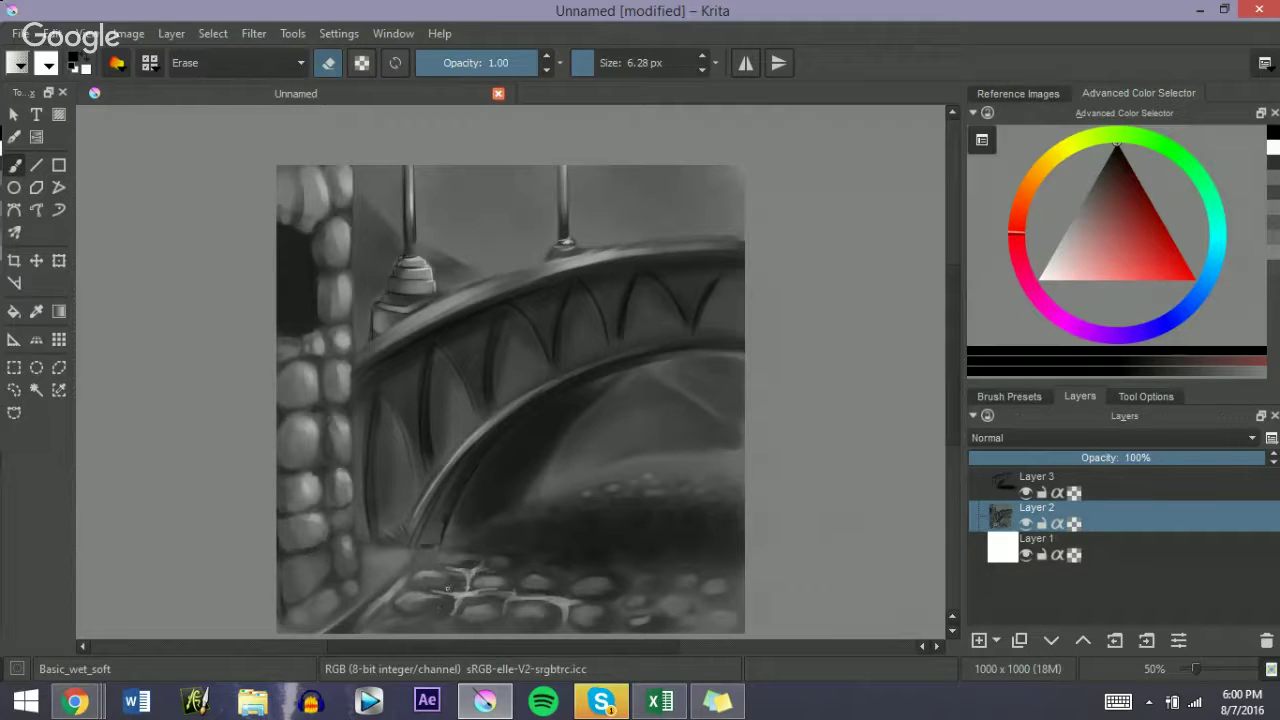
key("bracketright")
key("ctrl+z")
key("ctrl+z")
key("ctrl+z")
key("ctrl+z")
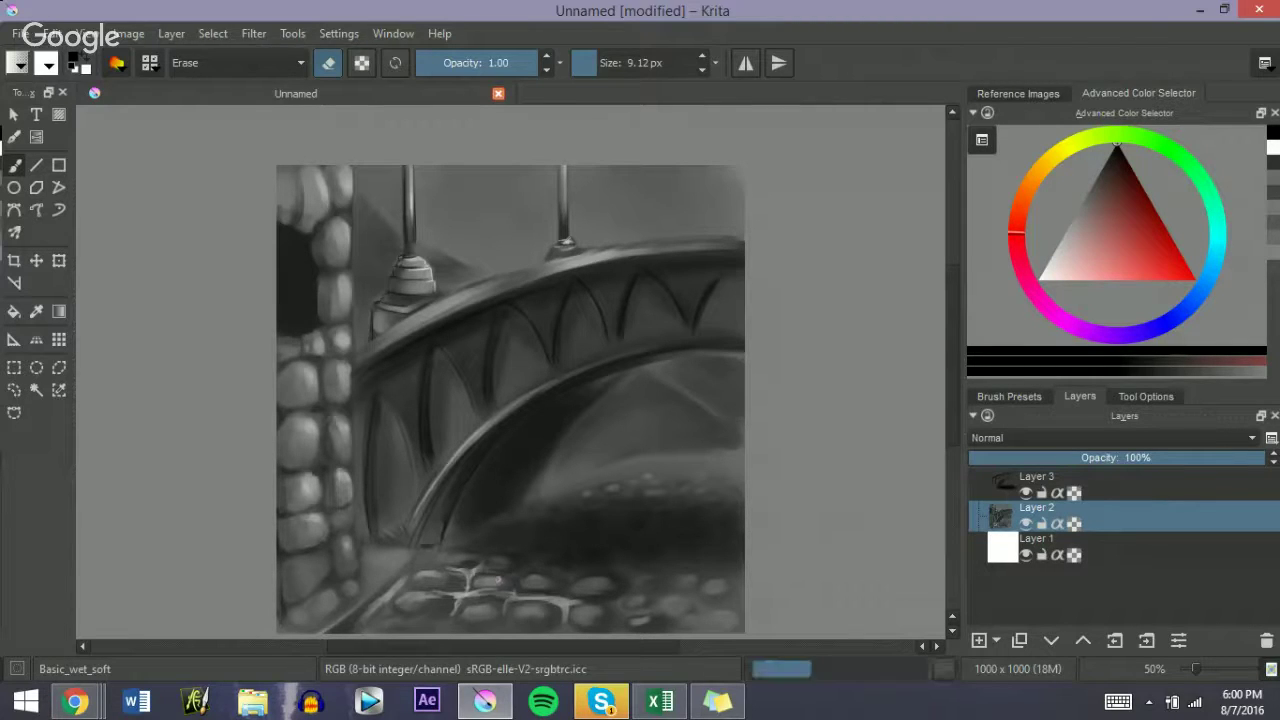
Step: Brighten the tops of the left and middle foreground cobbles by erasing at 19.57 px
key("bracketright")
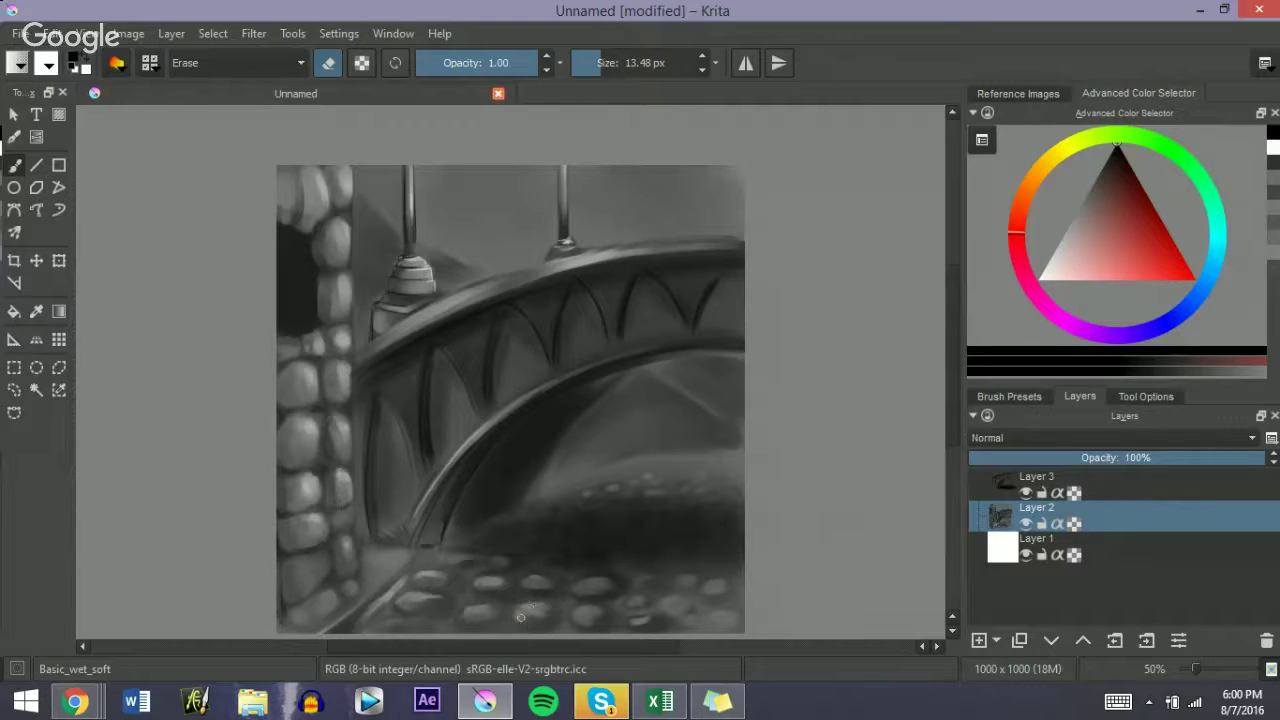
key("bracketright")
mouse_move(569, 617)
left_mouse_down()
mouse_move(579, 586)
mouse_move(526, 582)
mouse_move(545, 578)
mouse_move(521, 608)
left_mouse_up()
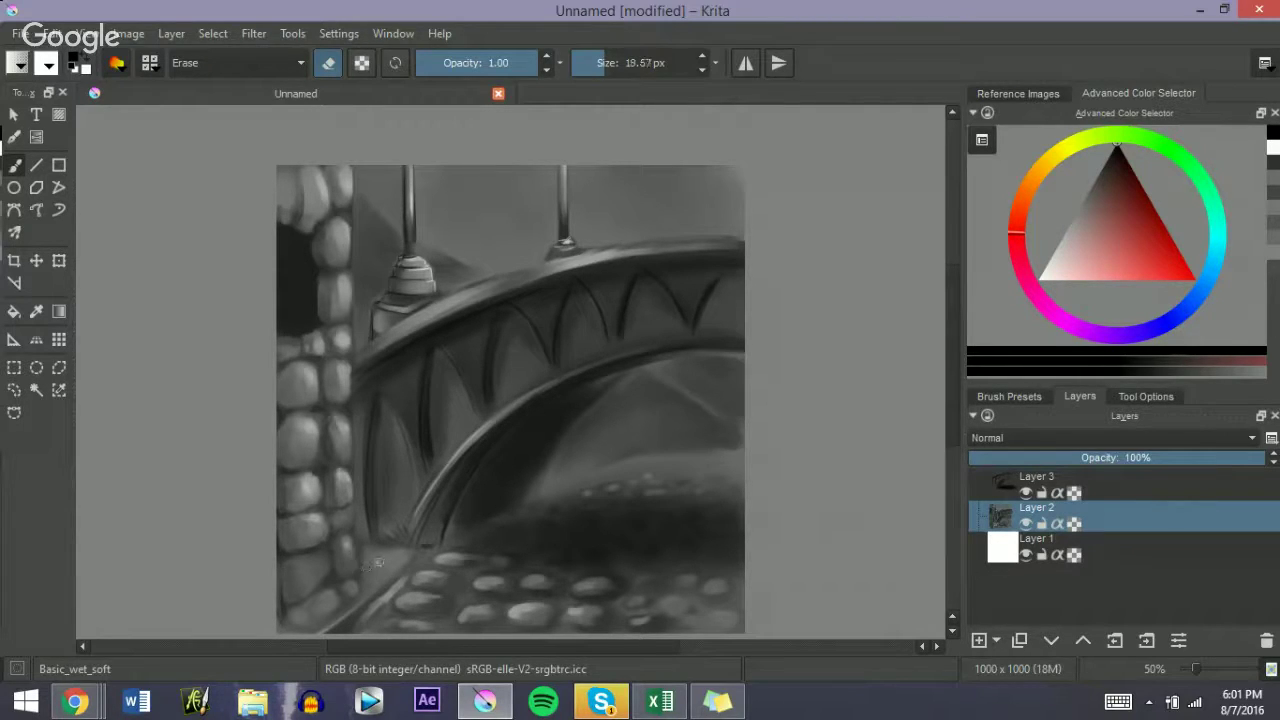
Step: Erase light grass tufts between the stone trunk and the arch's foot, using up to 9.58 px
key("e")
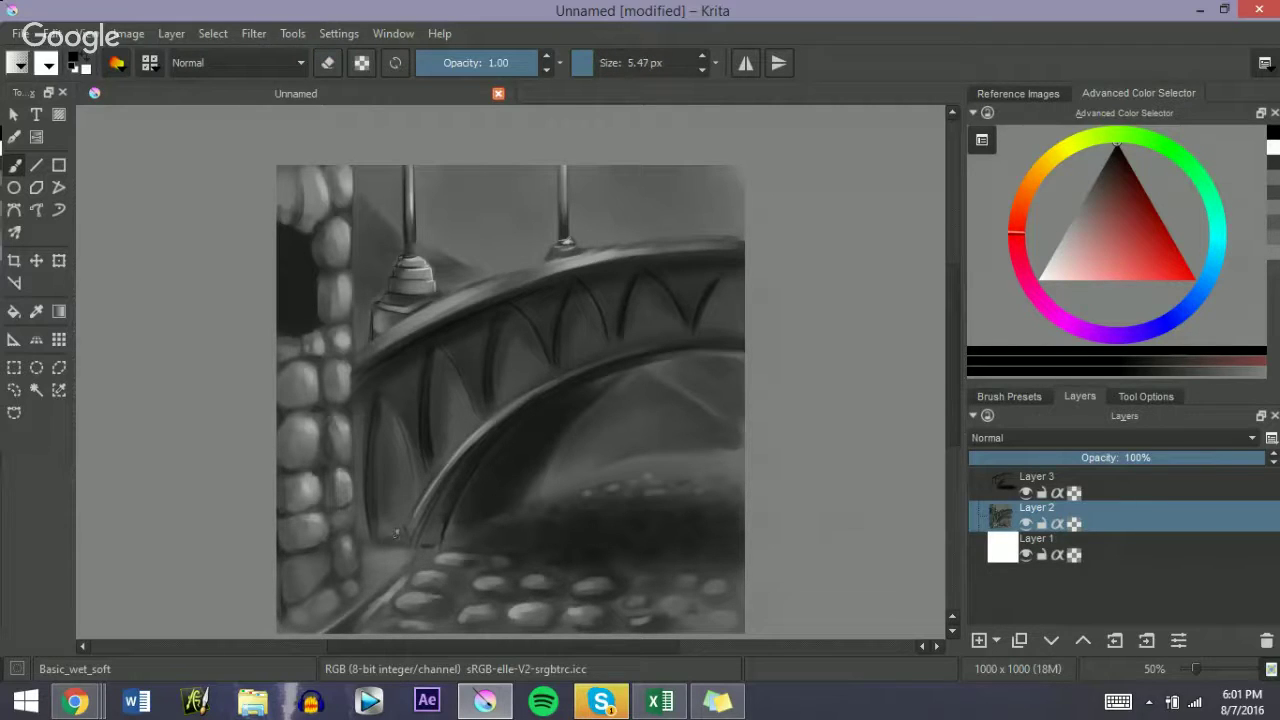
key("e")
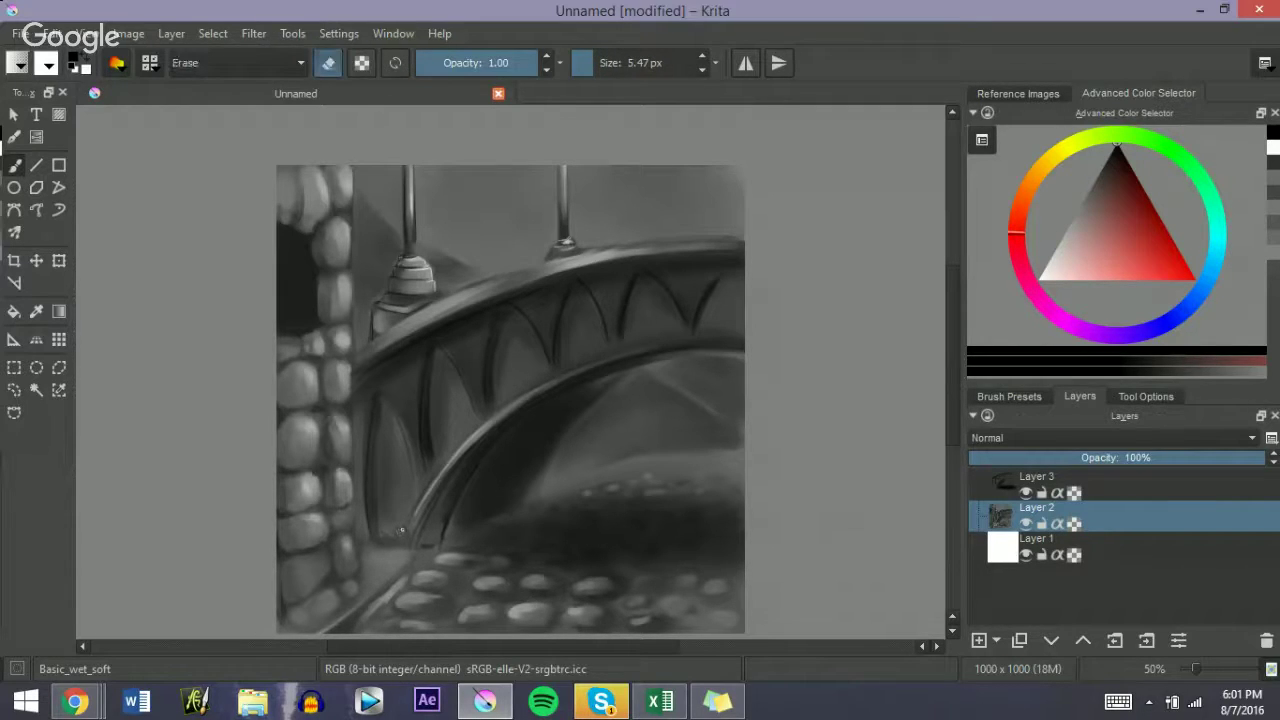
key("bracketright")
key("bracketright")
left_click_drag(361, 539, 377, 551)
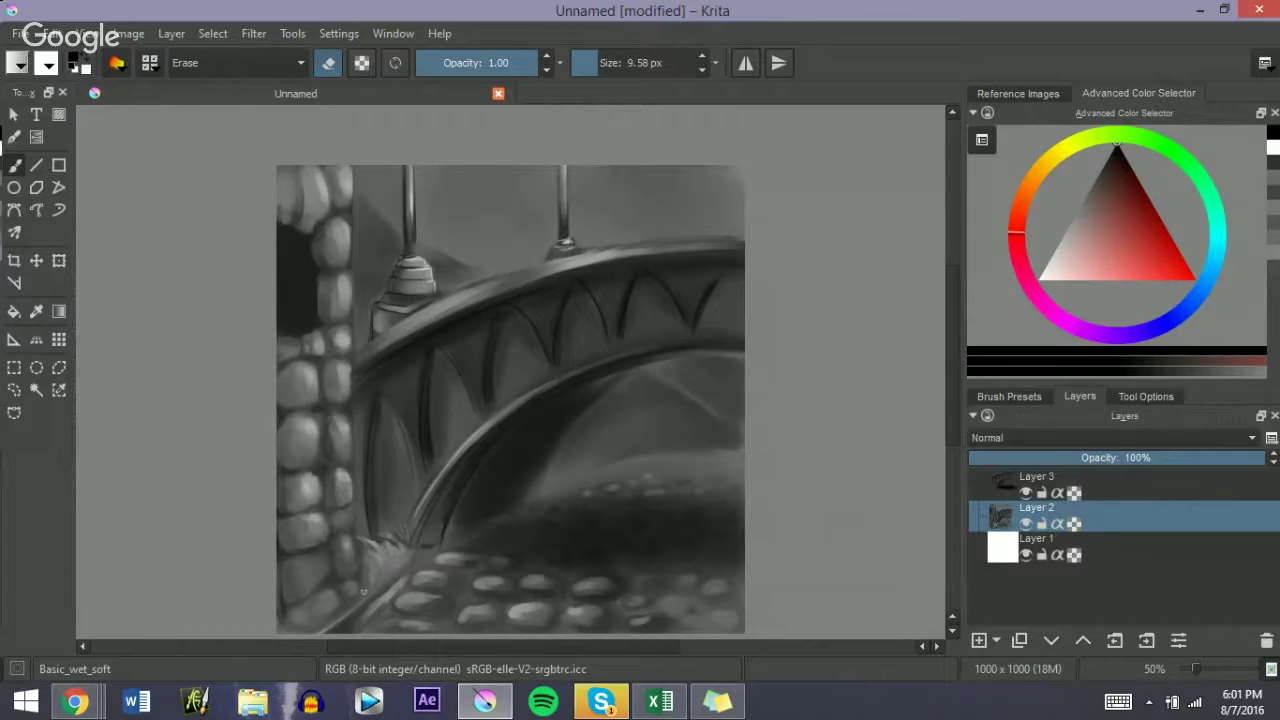
left_click_drag(359, 575, 365, 589)
Step: Extend the thin grass blades down along the cobbled path's left edge, erasing at 4.65 px
left_click(588, 63)
key("bracketright")
key("bracketright")
mouse_move(326, 610)
left_mouse_down()
mouse_move(320, 589)
mouse_move(312, 619)
left_mouse_up()
left_click_drag(384, 554, 376, 539)
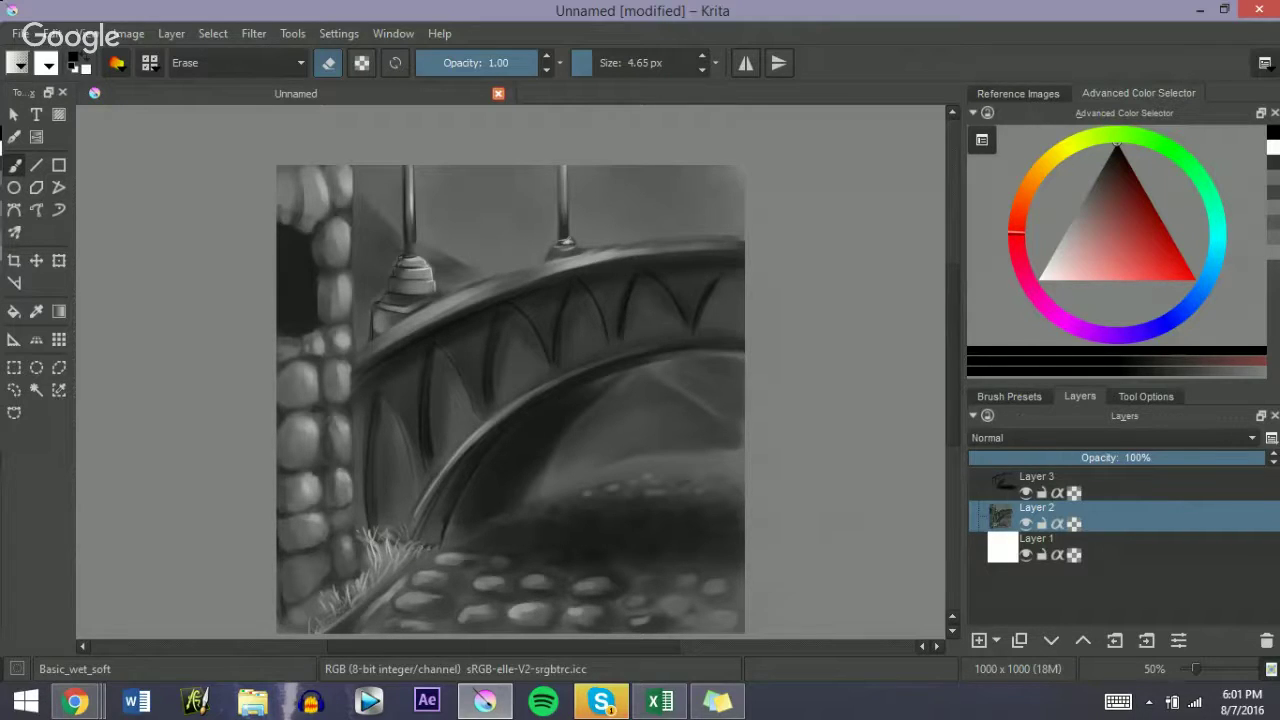
Step: Lighten the distant hill's edge and the arch's upper rim between the posts by erasing at up to 17.51 px
key("e")
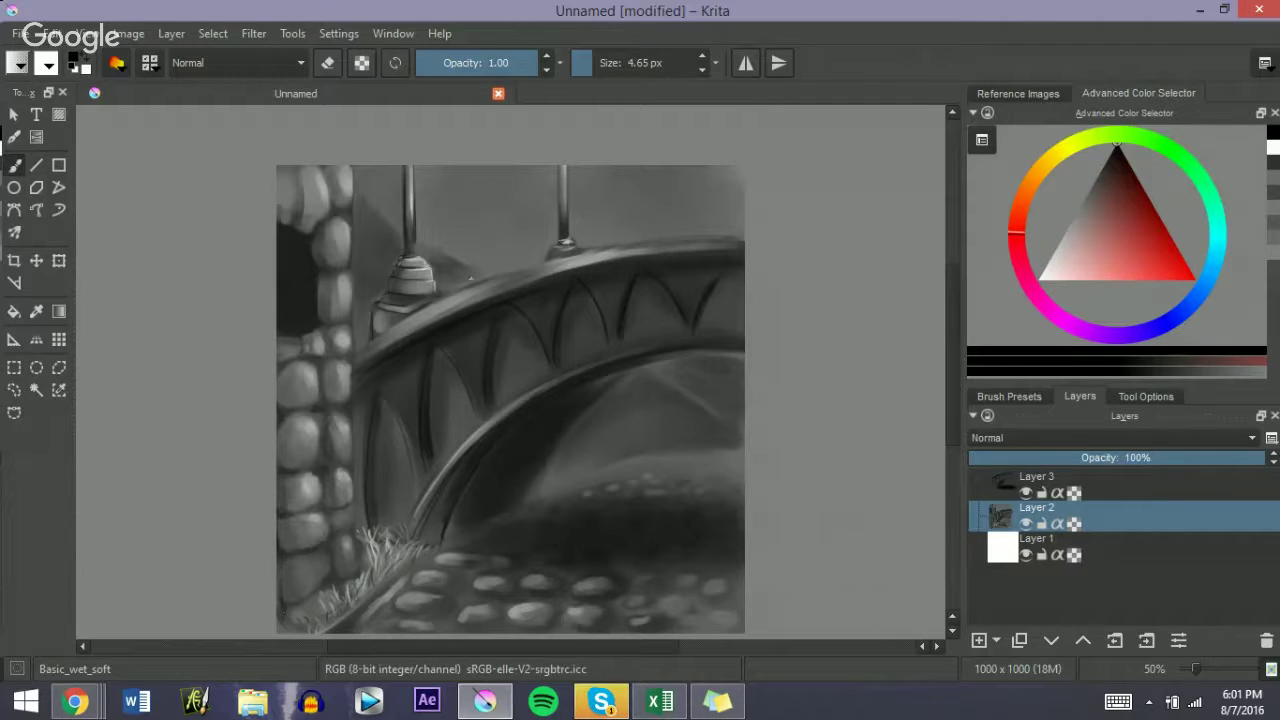
key("e")
mouse_move(471, 278)
left_mouse_down()
mouse_move(444, 300)
mouse_move(514, 279)
mouse_move(494, 286)
left_mouse_up()
key("e")
key("e")
key("bracketright")
left_click_drag(567, 259, 634, 244)
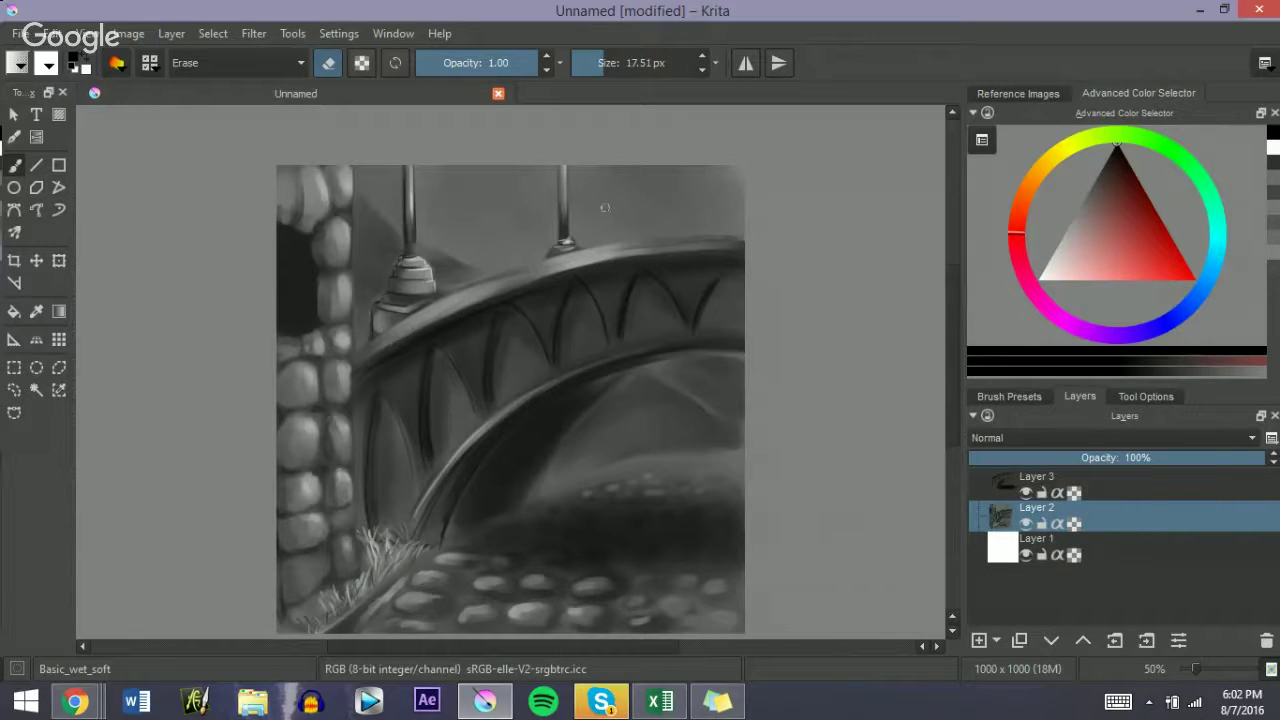
Step: Enlarge the brush to 133.21 px and darken the sky beyond the right-hand post
key("e")
key("bracketright")
key("bracketright")
key("bracketright")
key("bracketright")
key("bracketright")
key("bracketright")
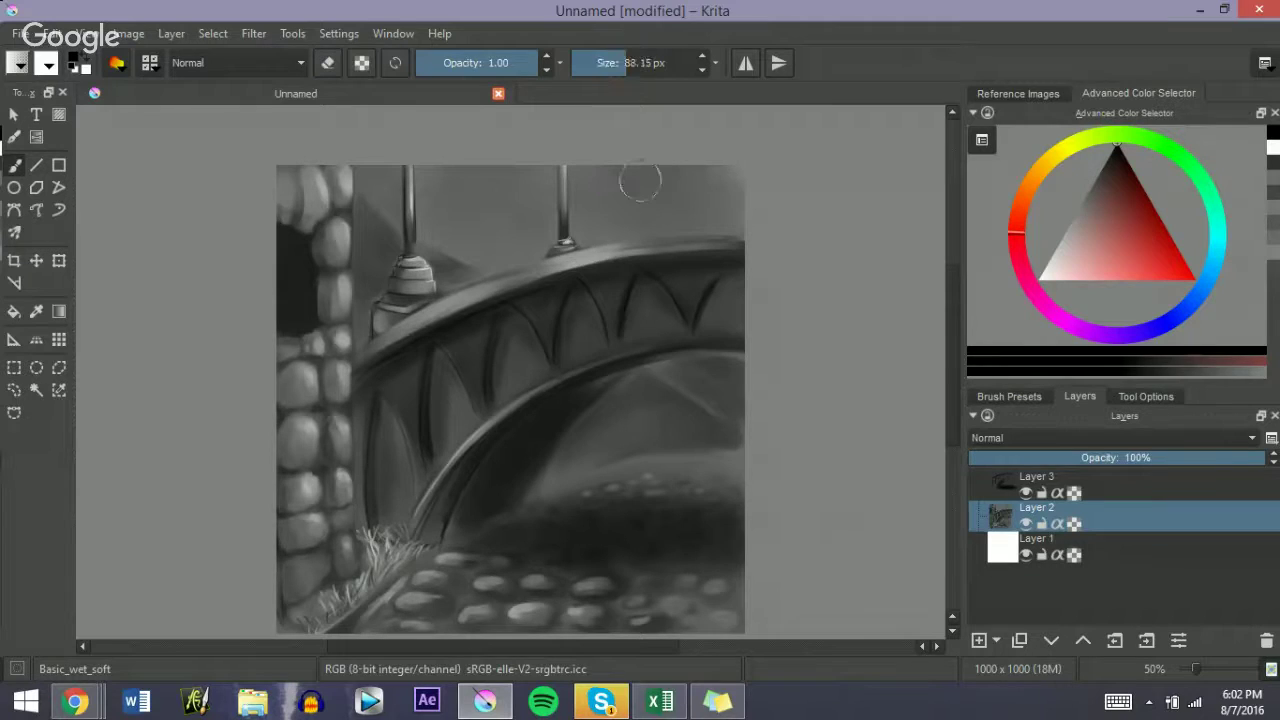
key("e")
key("bracketright")
key("bracketright")
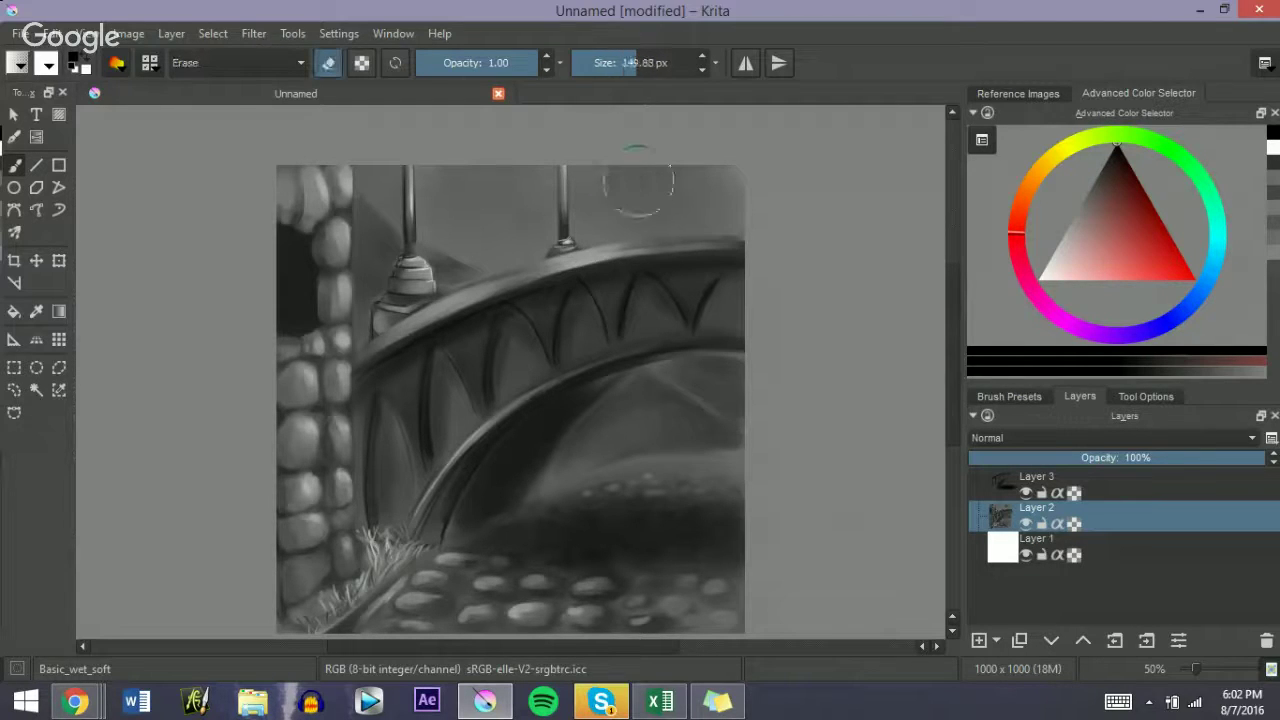
mouse_move(634, 180)
left_mouse_down()
mouse_move(663, 187)
mouse_move(634, 177)
mouse_move(657, 171)
mouse_move(706, 190)
mouse_move(606, 177)
mouse_move(704, 194)
mouse_move(629, 207)
mouse_move(589, 177)
mouse_move(603, 218)
mouse_move(626, 203)
mouse_move(594, 180)
mouse_move(592, 229)
left_mouse_up()
key("e")
key("bracketleft")
key("bracketright")
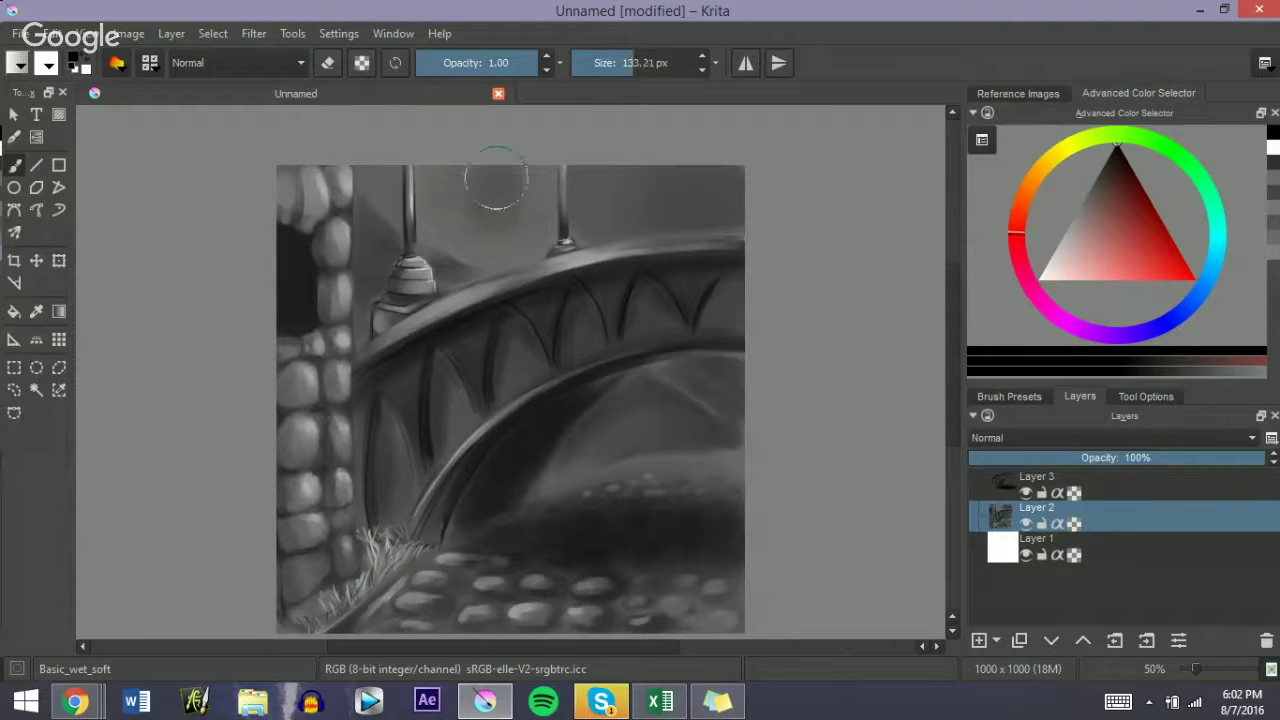
Step: Darken the sky between the two posts and over to both sides with broad black strokes
mouse_move(491, 183)
left_mouse_down()
mouse_move(491, 166)
mouse_move(530, 220)
left_mouse_up()
key("ctrl+z")
key("bracketleft")
mouse_move(520, 162)
left_mouse_down()
mouse_move(527, 235)
mouse_move(496, 225)
mouse_move(494, 238)
mouse_move(477, 209)
left_mouse_up()
mouse_move(477, 209)
left_mouse_down("shift")
mouse_move(487, 172)
mouse_move(470, 184)
mouse_move(483, 236)
mouse_move(448, 187)
mouse_move(472, 216)
mouse_move(440, 218)
left_mouse_up("shift")
mouse_move(443, 161)
left_mouse_down()
mouse_move(441, 201)
mouse_move(454, 204)
mouse_move(432, 166)
mouse_move(429, 223)
mouse_move(444, 241)
mouse_move(440, 167)
mouse_move(444, 222)
mouse_move(485, 249)
mouse_move(516, 252)
mouse_move(533, 229)
mouse_move(507, 206)
mouse_move(521, 194)
mouse_move(501, 229)
mouse_move(448, 195)
mouse_move(458, 218)
mouse_move(445, 208)
mouse_move(482, 189)
mouse_move(505, 217)
mouse_move(595, 184)
mouse_move(639, 188)
mouse_move(608, 205)
mouse_move(602, 182)
mouse_move(634, 180)
mouse_move(611, 183)
mouse_move(618, 198)
mouse_move(598, 196)
mouse_move(605, 179)
mouse_move(635, 177)
mouse_move(597, 196)
mouse_move(644, 198)
mouse_move(595, 205)
mouse_move(753, 212)
mouse_move(579, 169)
mouse_move(611, 188)
mouse_move(609, 206)
mouse_move(648, 196)
mouse_move(612, 188)
mouse_move(640, 185)
mouse_move(596, 192)
mouse_move(637, 217)
mouse_move(619, 215)
mouse_move(697, 212)
left_mouse_up()
key("bracketright")
key("bracketleft")
key("bracketright")
key("bracketright")
mouse_move(474, 212)
left_mouse_down()
mouse_move(456, 173)
mouse_move(494, 200)
mouse_move(449, 218)
mouse_move(426, 165)
mouse_move(358, 170)
left_mouse_up()
Step: Darken the narrow strip of sky between the stone trunk and the left post, reducing the brush to 58.77 px
key("bracketleft")
key("bracketleft")
key("bracketleft")
key("bracketleft")
key("bracketleft")
key("bracketleft")
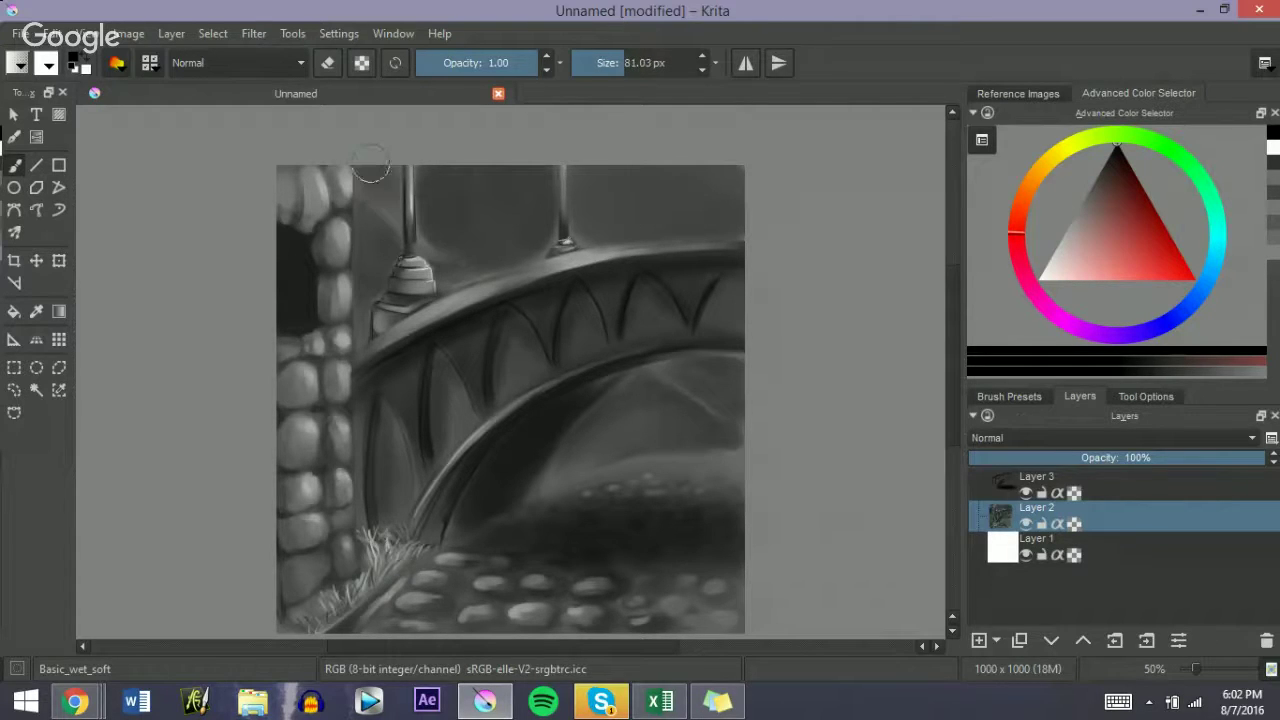
mouse_move(396, 210)
left_mouse_down()
mouse_move(391, 220)
mouse_move(377, 193)
mouse_move(390, 213)
left_mouse_up()
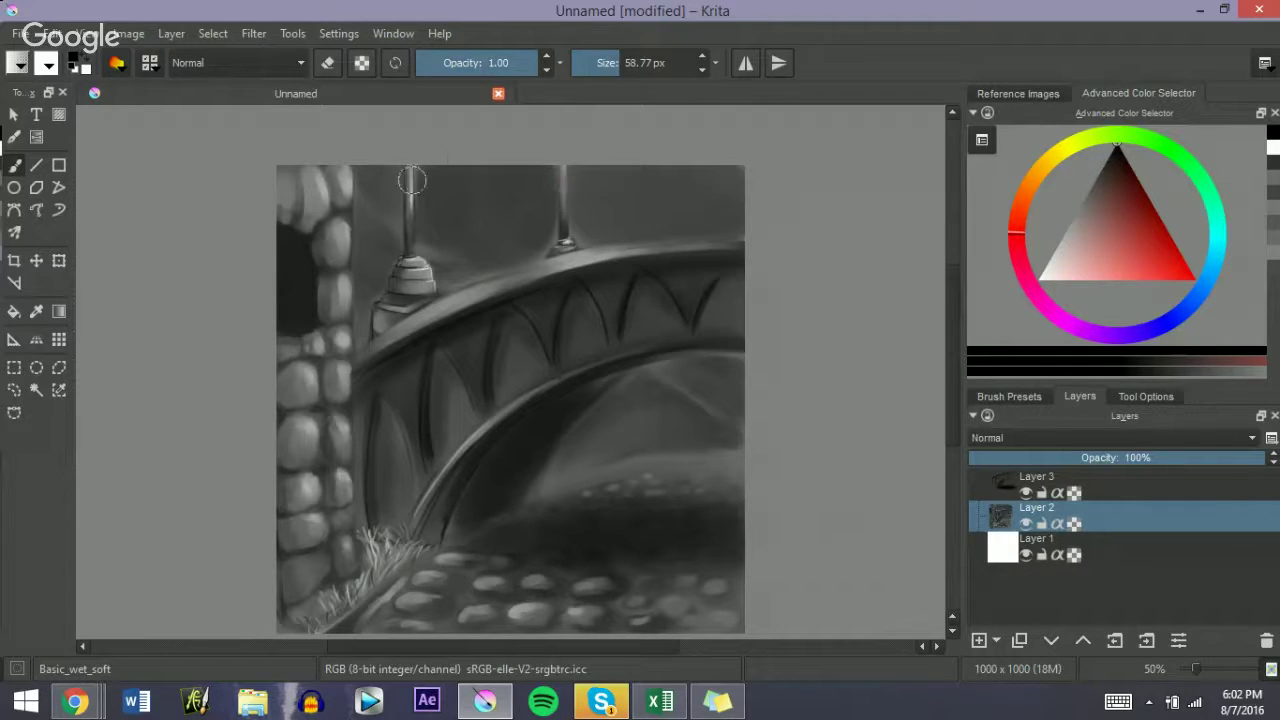
Step: Erase at 18.07 px to brighten and define the right column of stones on the trunk
key("bracketleft")
key("bracketleft")
key("bracketleft")
key("bracketleft")
key("bracketleft")
key("e")
key("bracketleft")
key("bracketleft")
key("bracketleft")
key("bracketleft")
key("bracketleft")
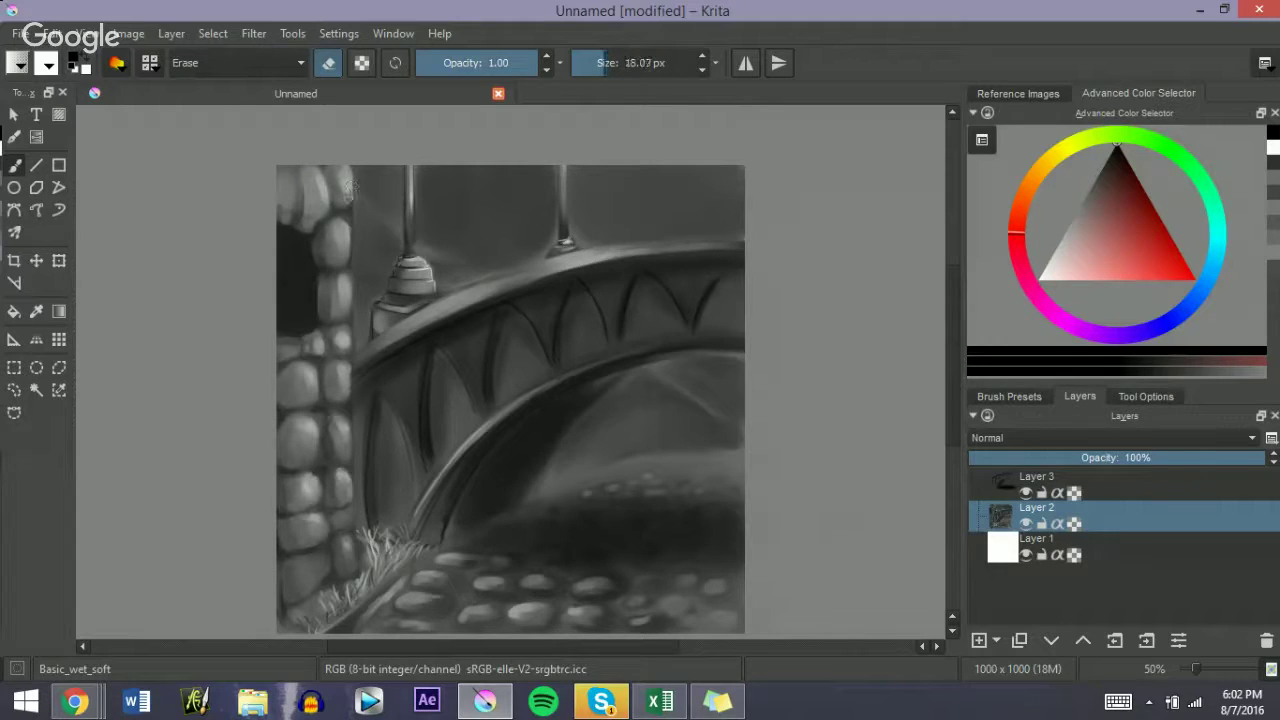
left_click_drag(352, 185, 344, 404)
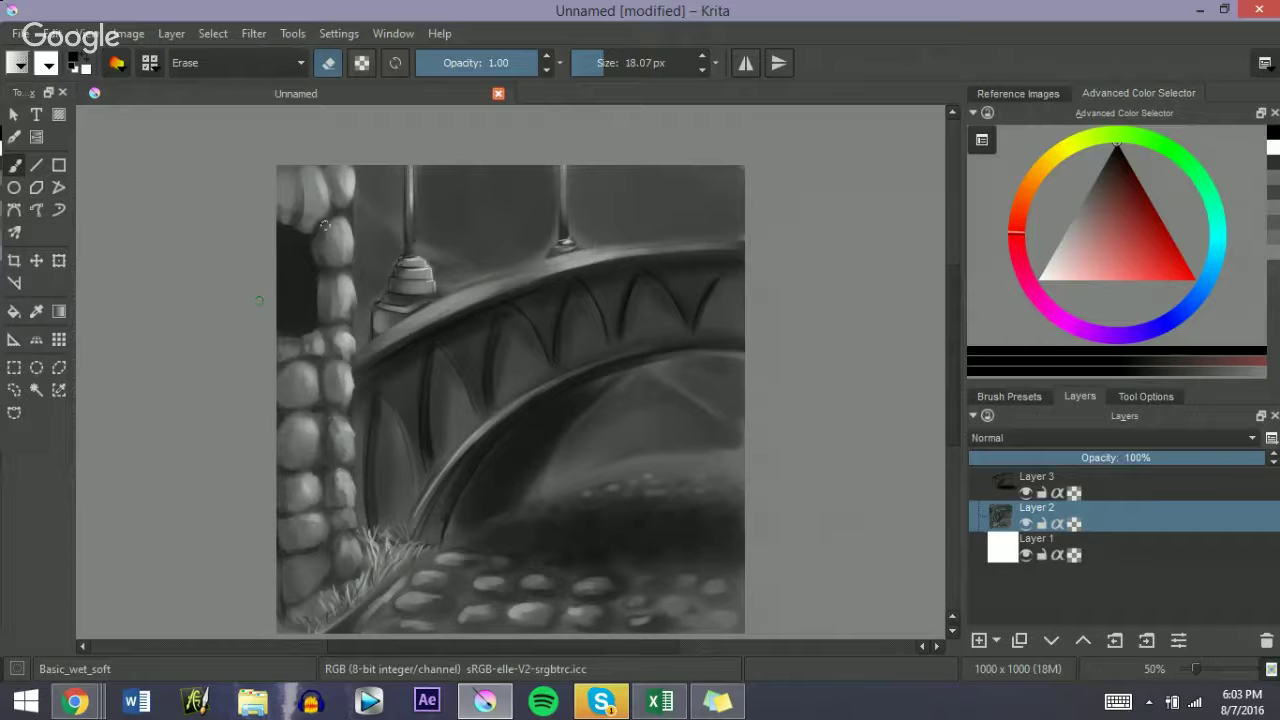
Step: Choose the FX_splat_starfield brush with white and add a new layer above Layer 3
key("e")
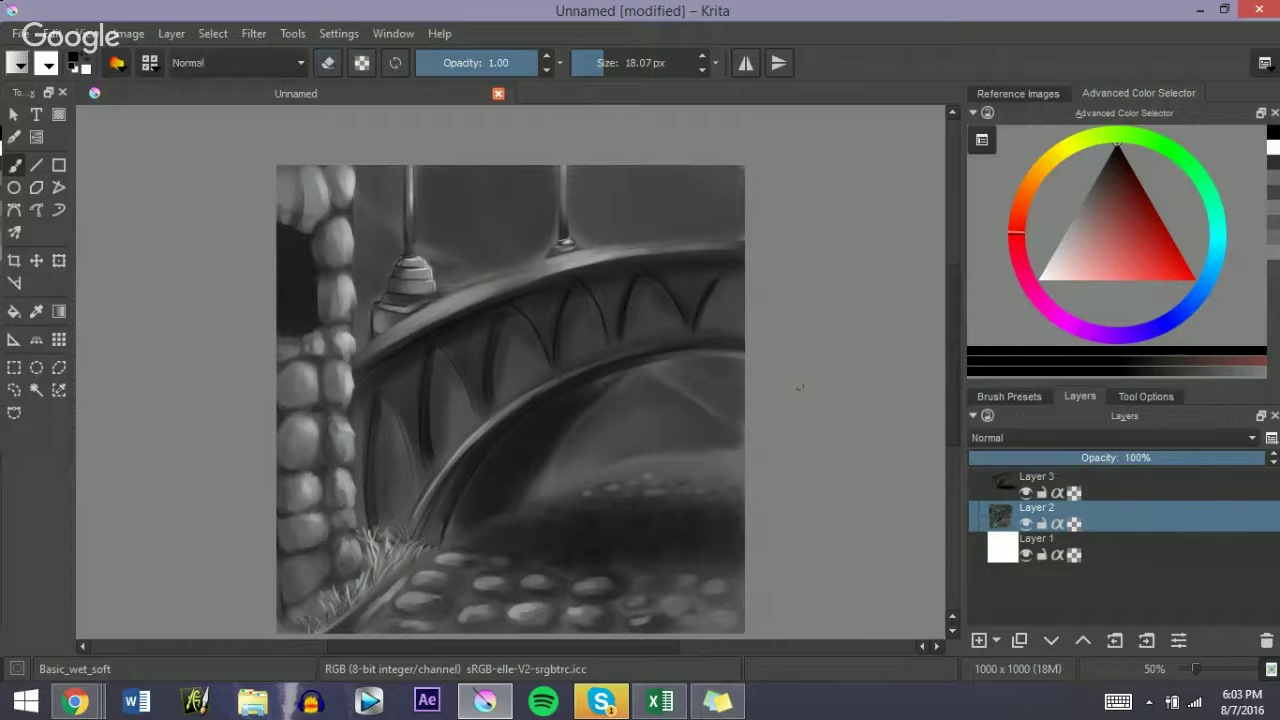
left_click(1020, 395)
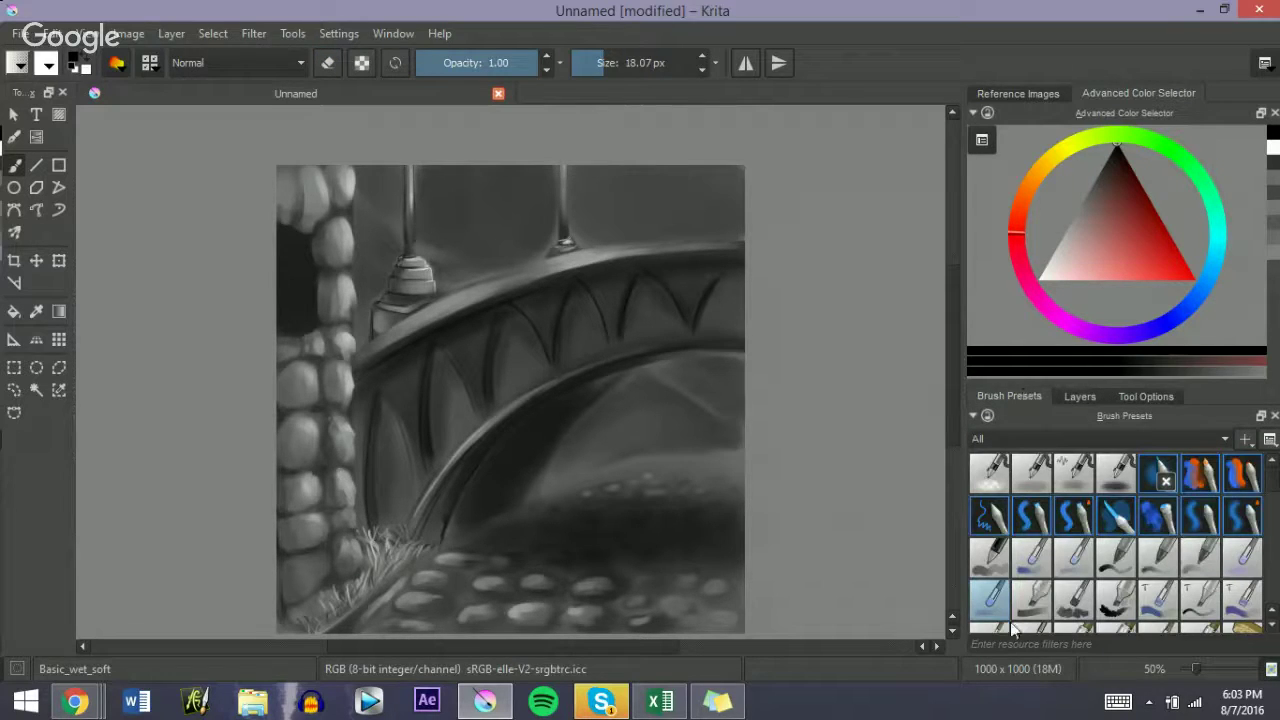
scroll(1262, 495, "down", 5)
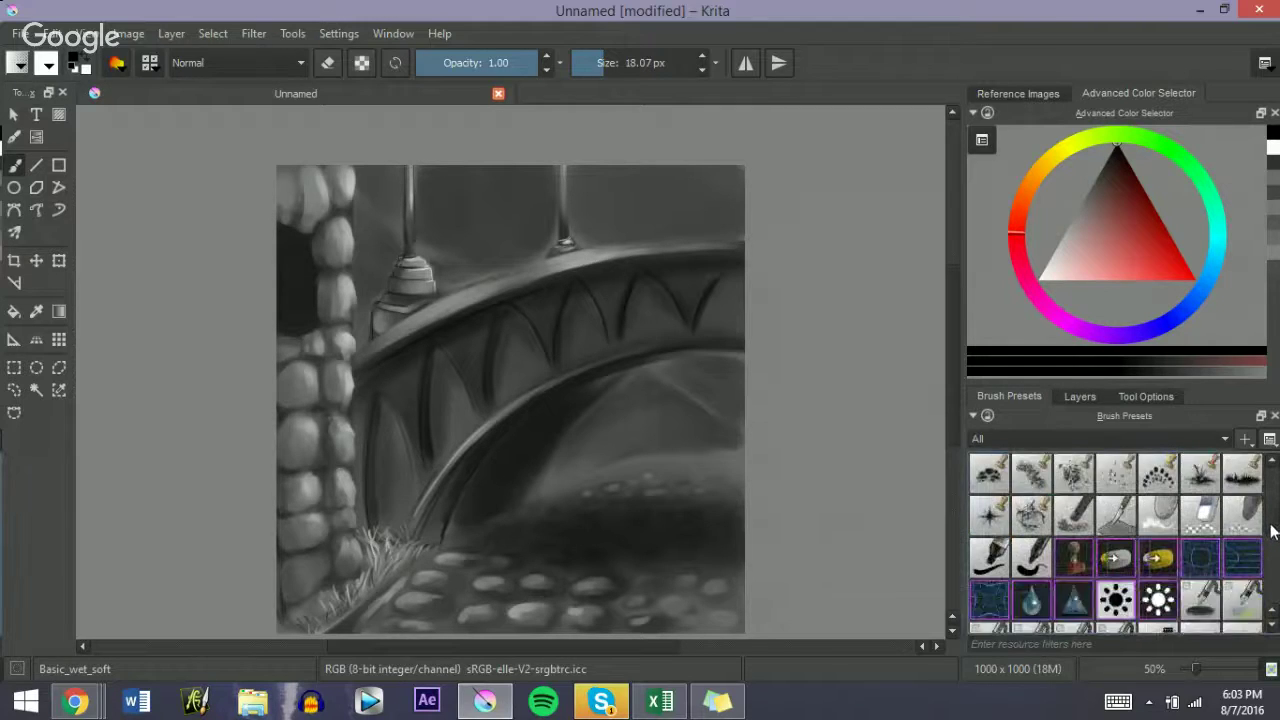
scroll(1262, 545, "down", 2)
scroll(1150, 520, "up", 10)
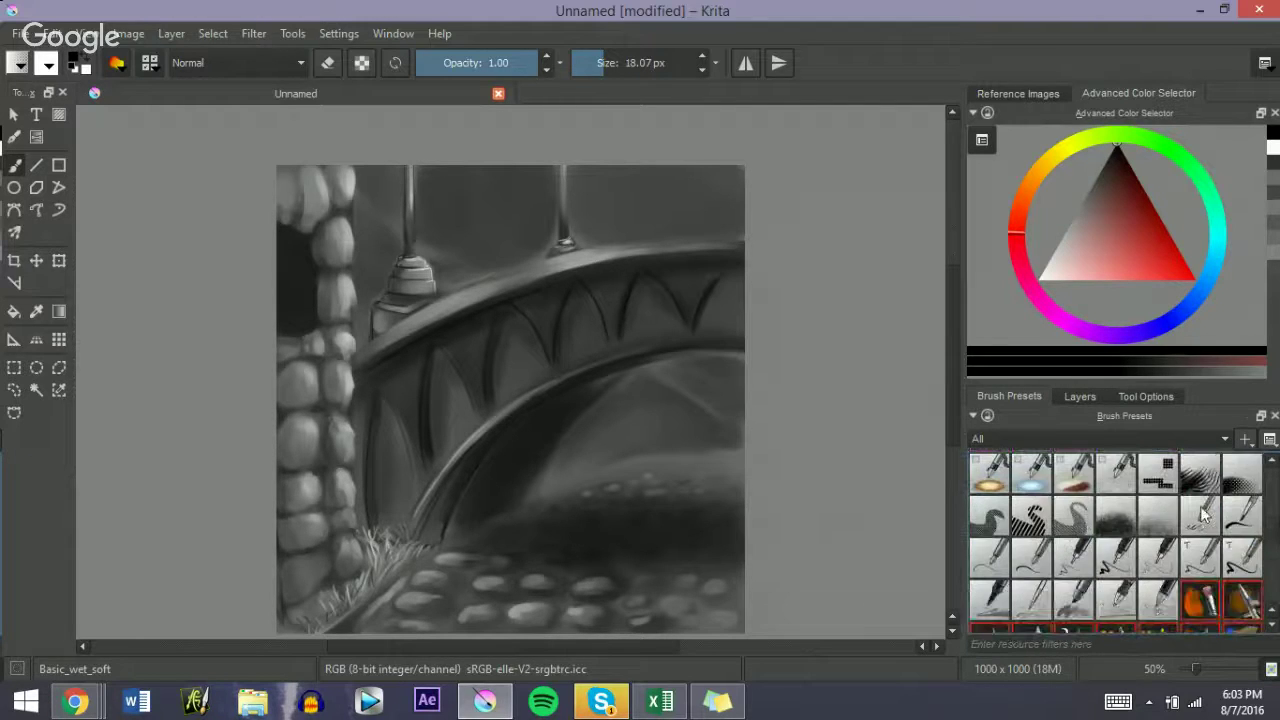
left_click(1104, 462)
left_click(1075, 396)
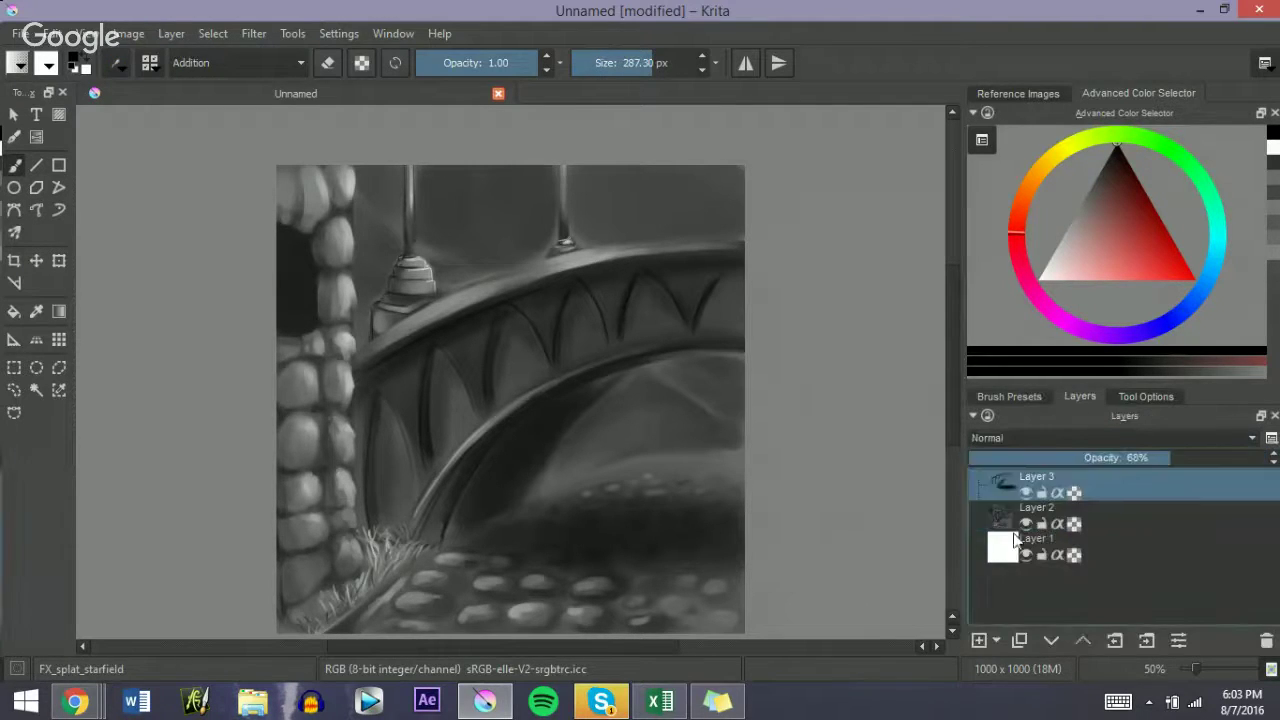
left_click(978, 641)
left_click(1040, 280)
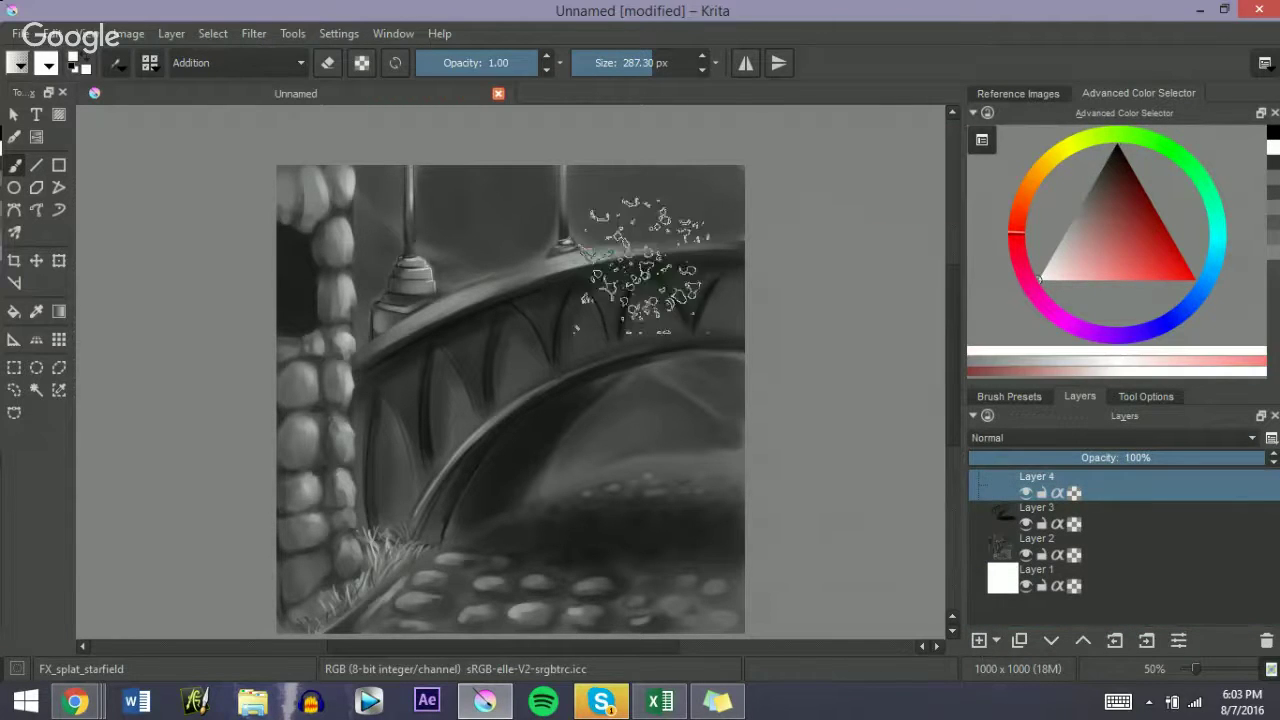
Step: Scatter white stars across the sky around the posts, varying the brush from 342.78 to 193.71 px
left_click_drag(615, 195, 644, 195)
left_click(675, 188)
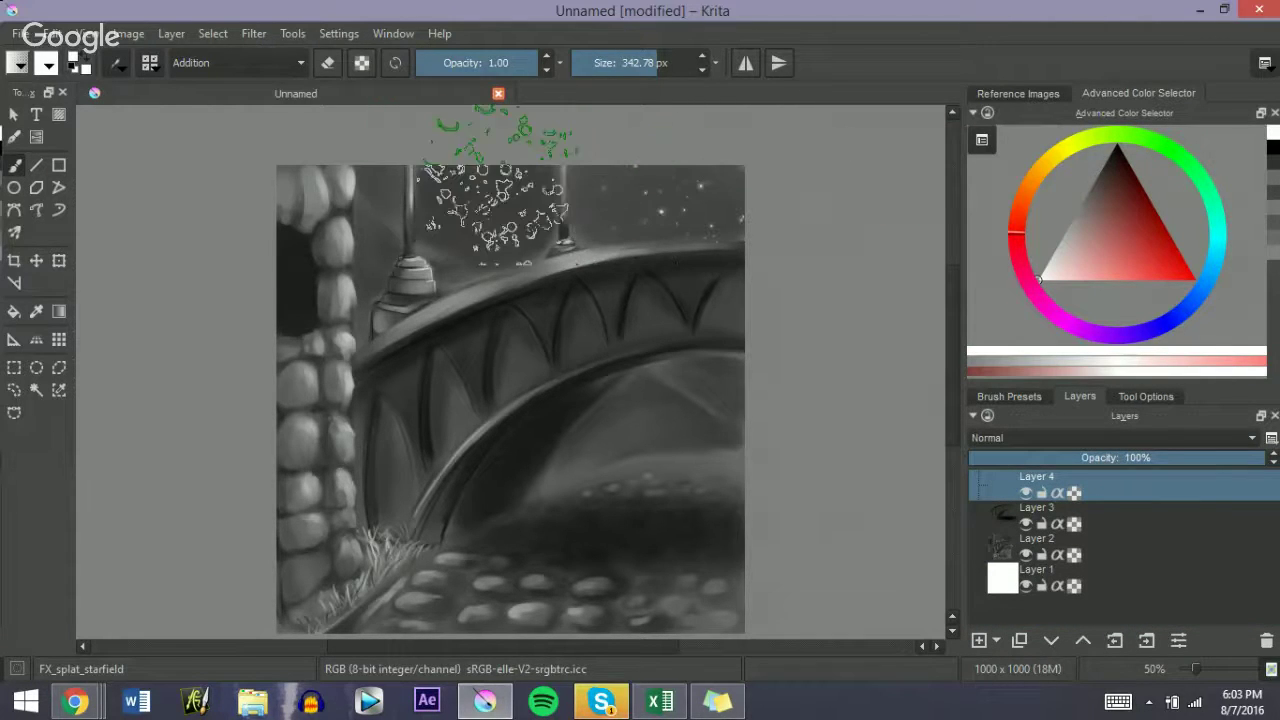
left_click(449, 185)
left_click_drag(385, 165, 311, 165)
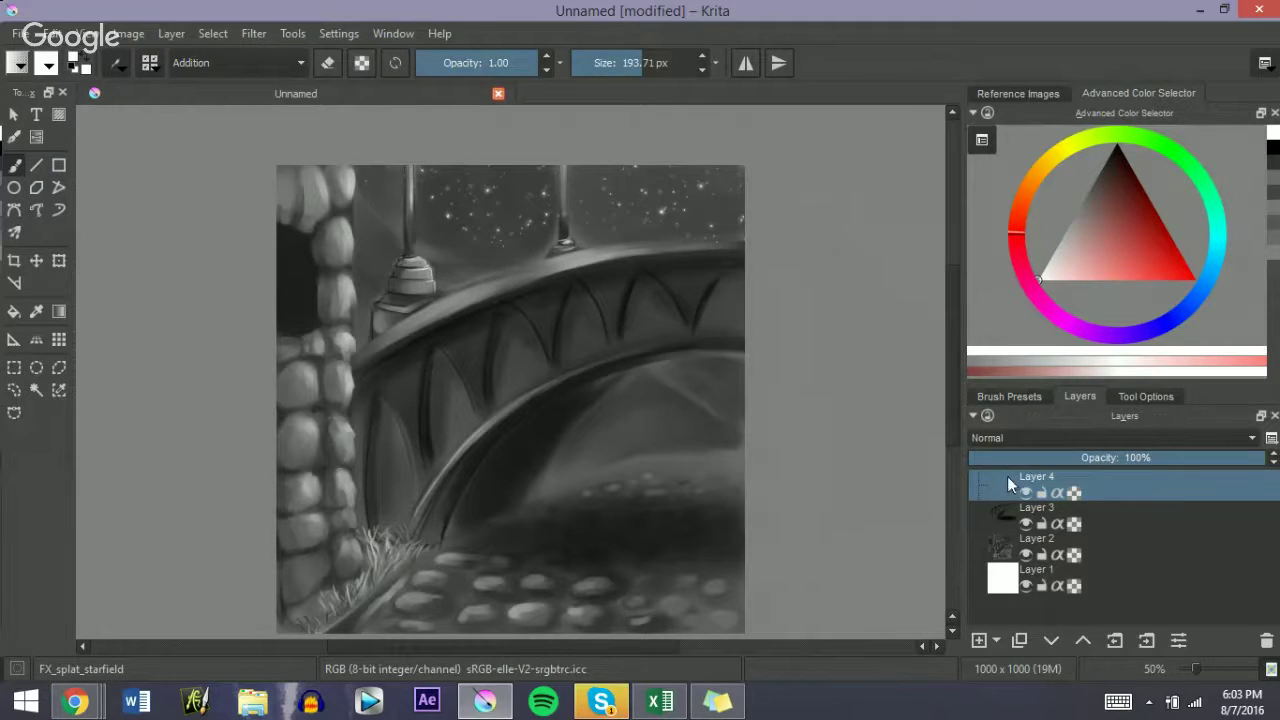
Step: Add a new layer above Layer 4 and change its blending mode
key("Insert")
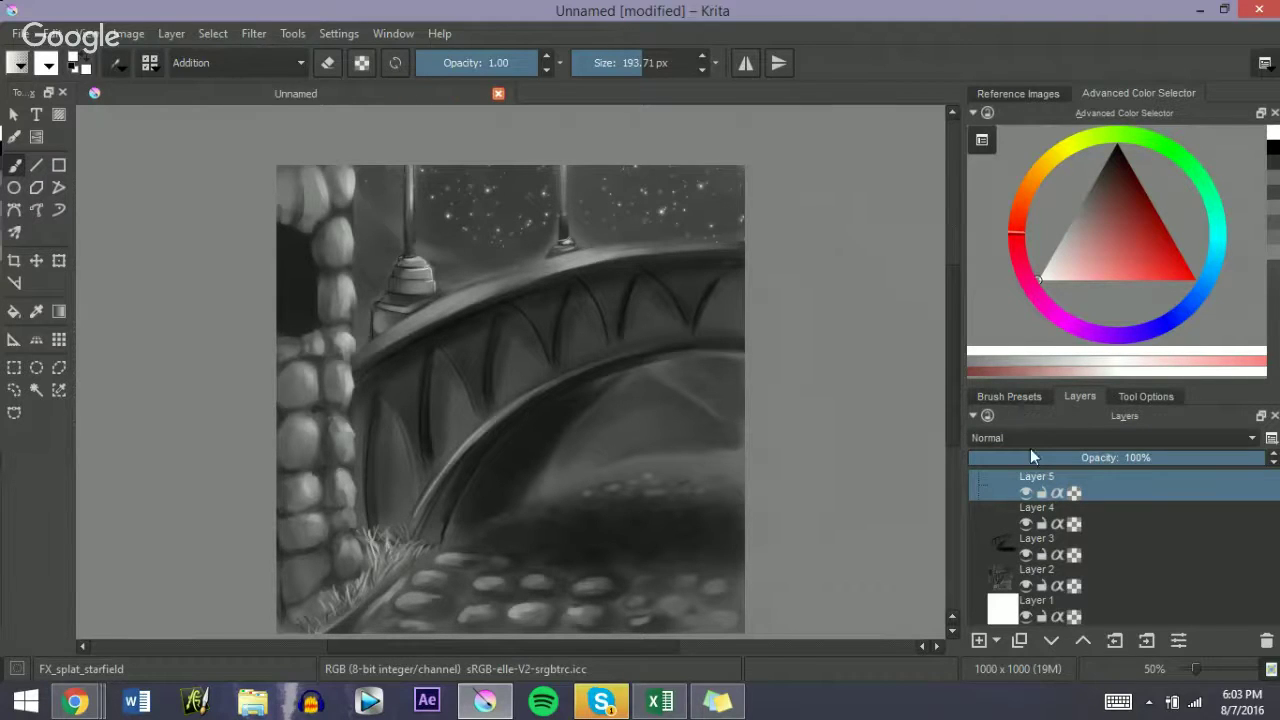
left_click(1029, 443)
left_click(1023, 246)
Step: Choose the Basic_wet_soft brush and mix a dark violet painting colour
left_click(1022, 396)
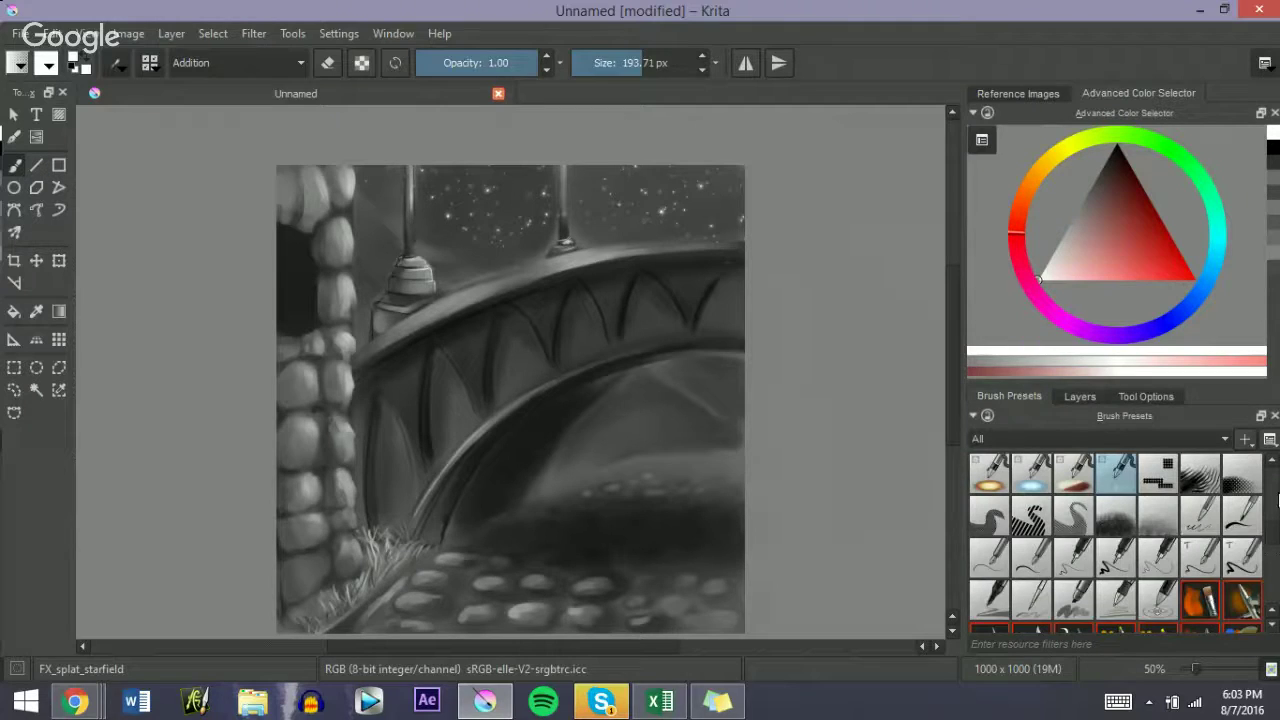
scroll(1267, 531, "down", 8)
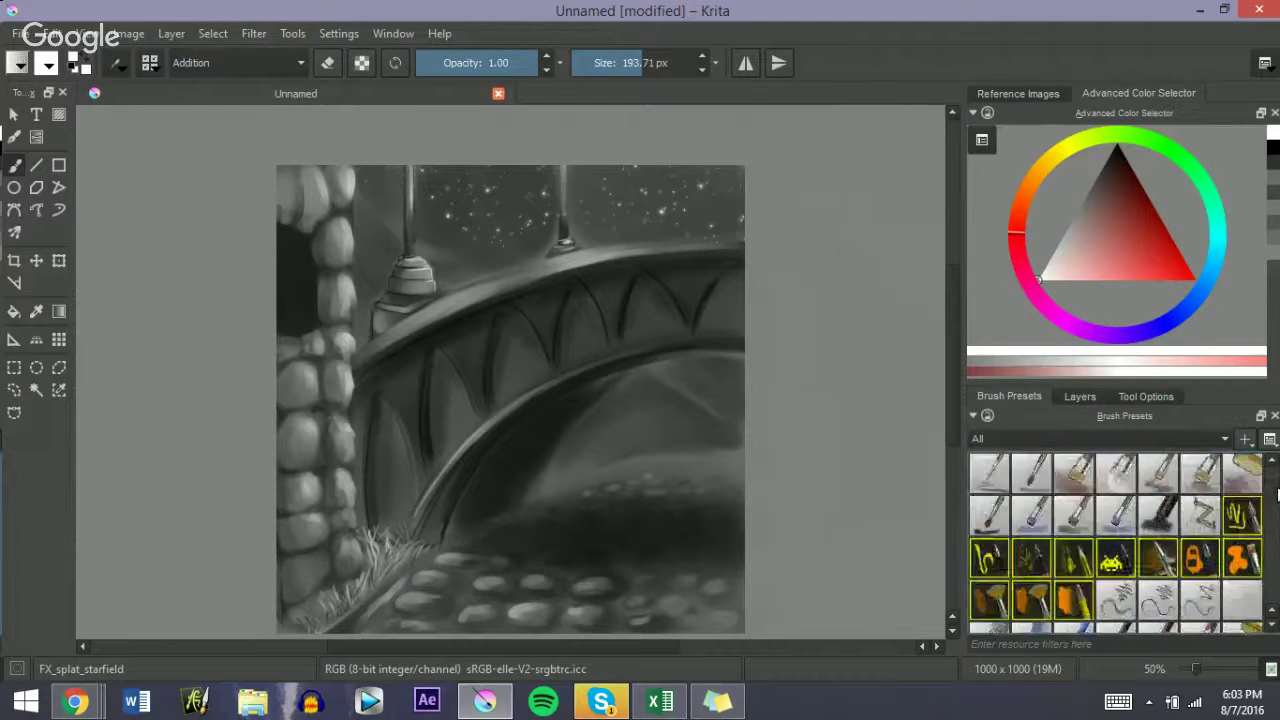
scroll(1270, 500, "up", 4)
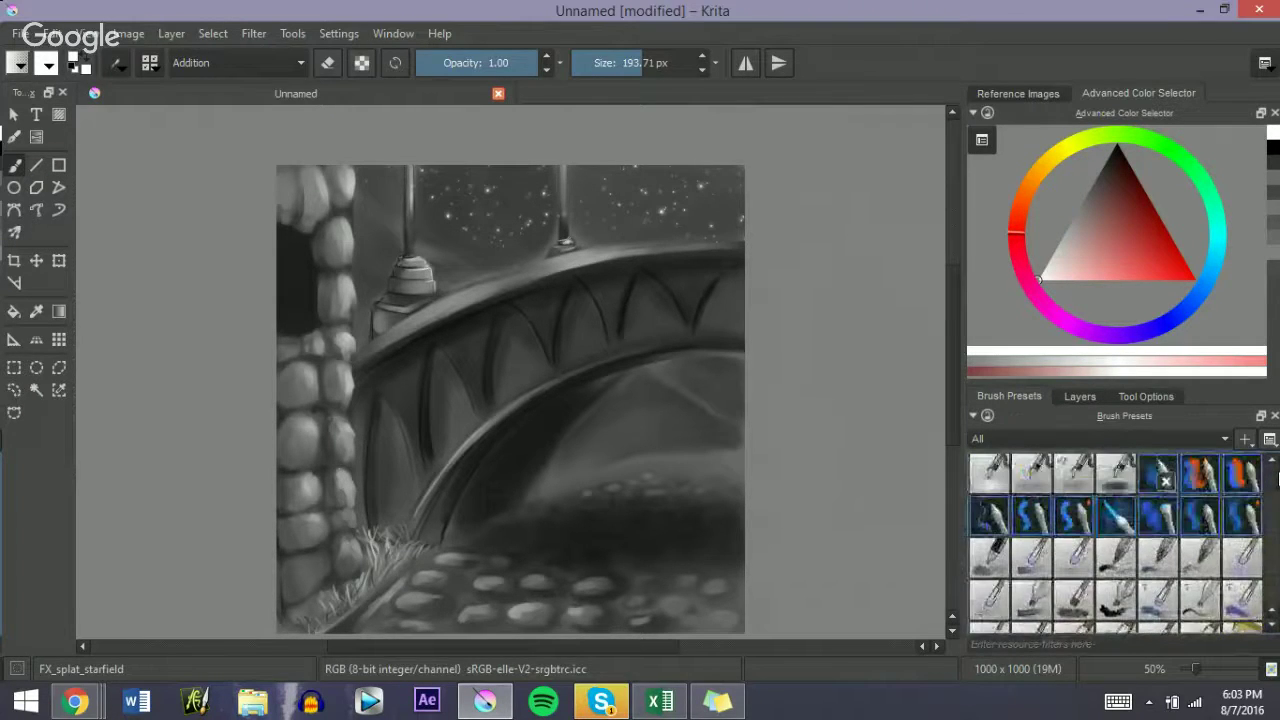
left_click(993, 594)
left_click(1076, 331)
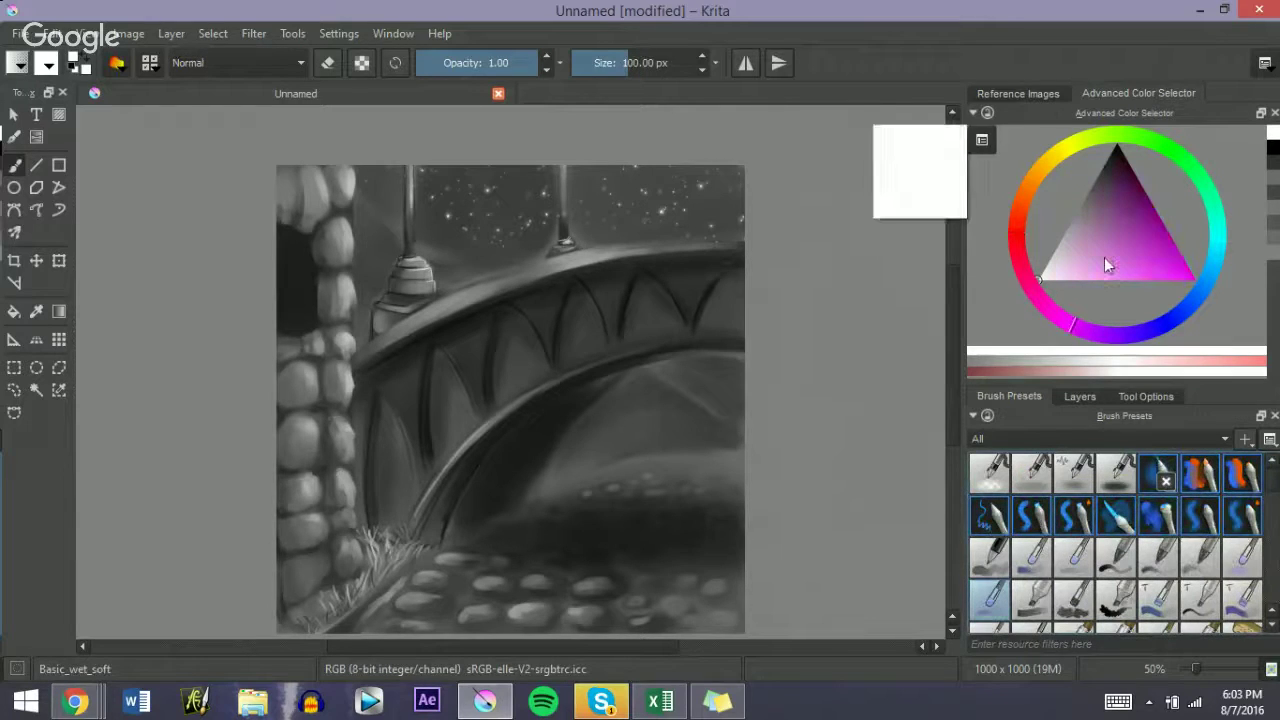
left_click(1109, 240)
left_click(1107, 334)
mouse_move(1110, 257)
left_mouse_down()
mouse_move(1130, 246)
mouse_move(1096, 196)
left_mouse_up()
left_click(1122, 338)
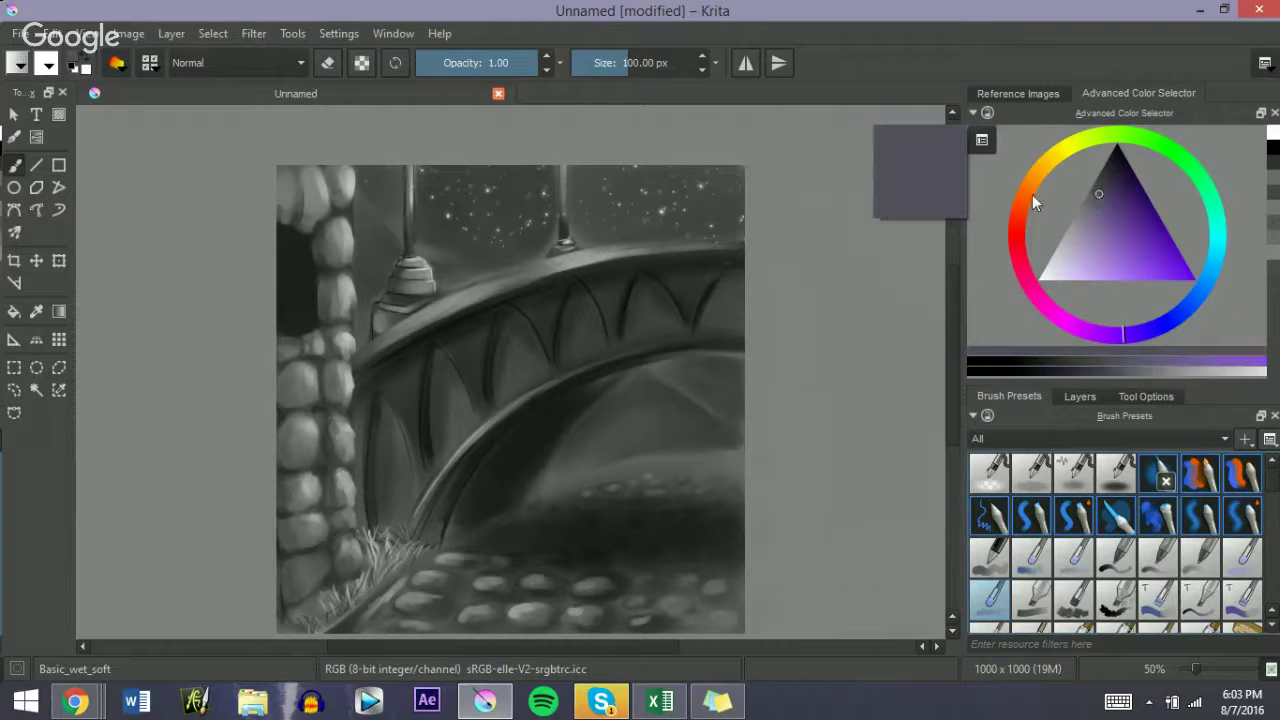
mouse_move(1099, 278)
left_mouse_down()
mouse_move(1116, 247)
mouse_move(1115, 200)
left_mouse_up()
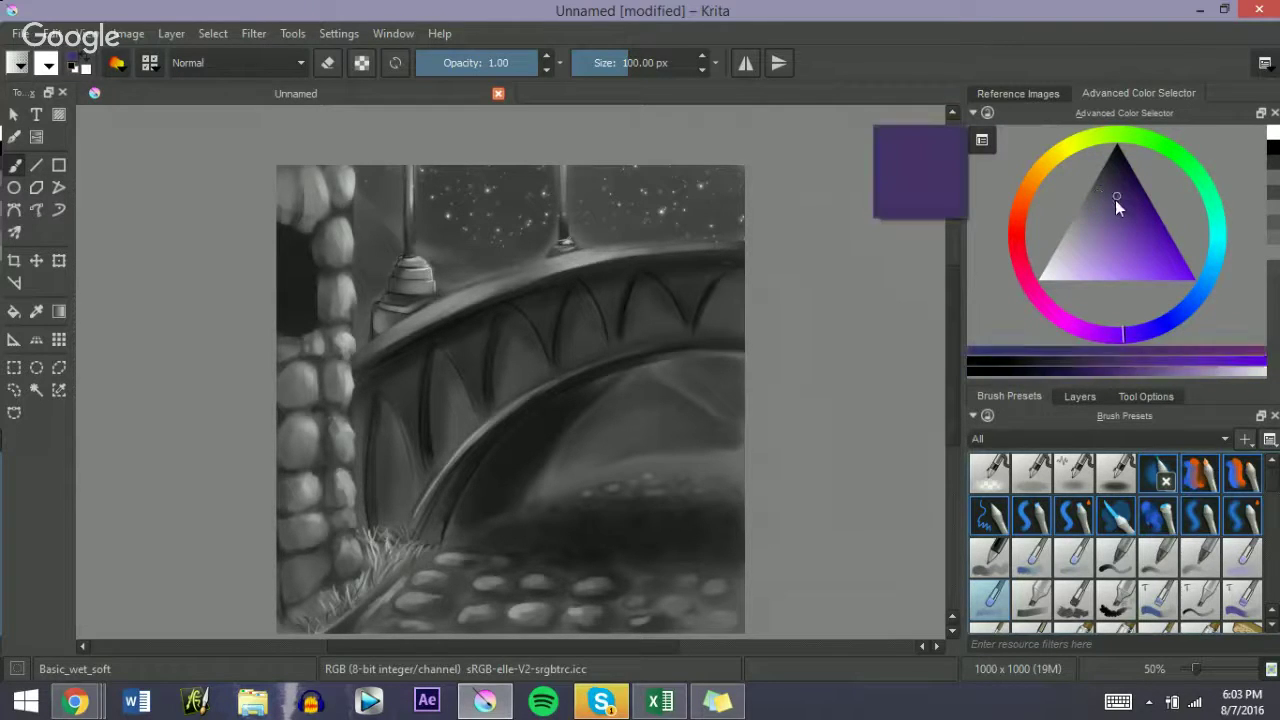
Step: Shift the colour to a muted blue-violet and tint the starry sky around the posts at about 191.96 px
mouse_move(1143, 330)
left_mouse_down()
mouse_move(1119, 333)
mouse_move(1136, 333)
left_mouse_up()
left_click(1124, 206)
mouse_move(1123, 206)
left_mouse_down()
mouse_move(1112, 296)
mouse_move(1148, 331)
left_mouse_up()
left_click_drag(1121, 230, 1107, 204)
mouse_move(585, 193)
left_mouse_down()
mouse_move(666, 189)
mouse_move(640, 194)
left_mouse_up()
mouse_move(525, 203)
left_mouse_down()
mouse_move(457, 200)
mouse_move(528, 206)
mouse_move(466, 194)
mouse_move(557, 225)
mouse_move(523, 206)
mouse_move(414, 200)
mouse_move(609, 201)
mouse_move(730, 245)
left_mouse_up()
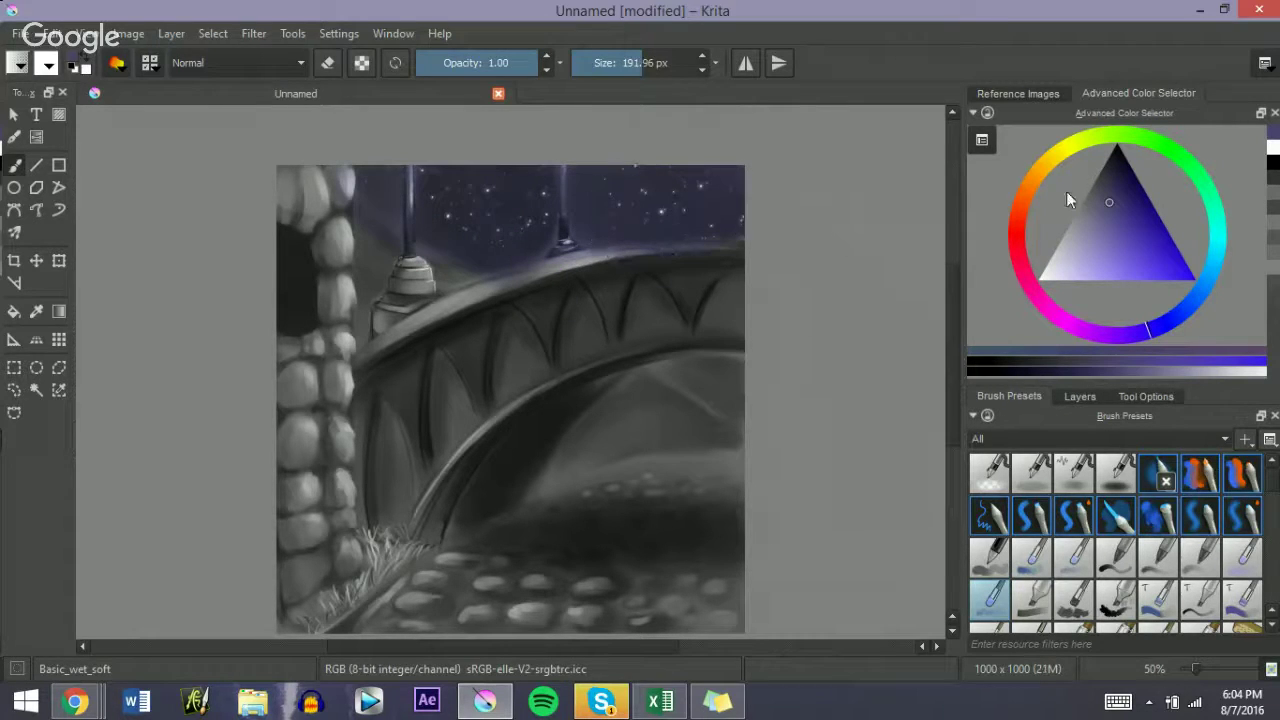
Step: Shade the posts, the left post's base and the stone trunk with dark grey, varying the brush from 18.10 to 155.69 px
mouse_move(1066, 195)
left_mouse_down()
mouse_move(1092, 186)
mouse_move(1063, 172)
left_mouse_up()
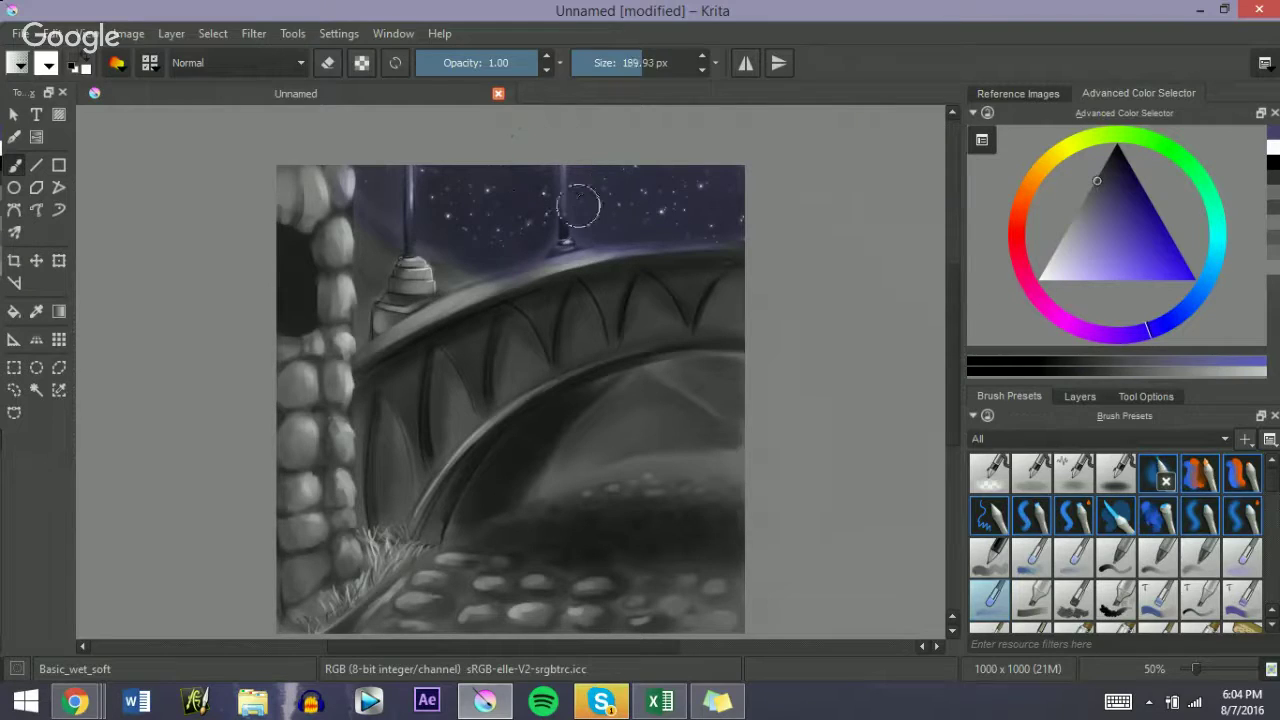
mouse_move(579, 206)
left_mouse_down()
mouse_move(564, 201)
mouse_move(562, 227)
left_mouse_up()
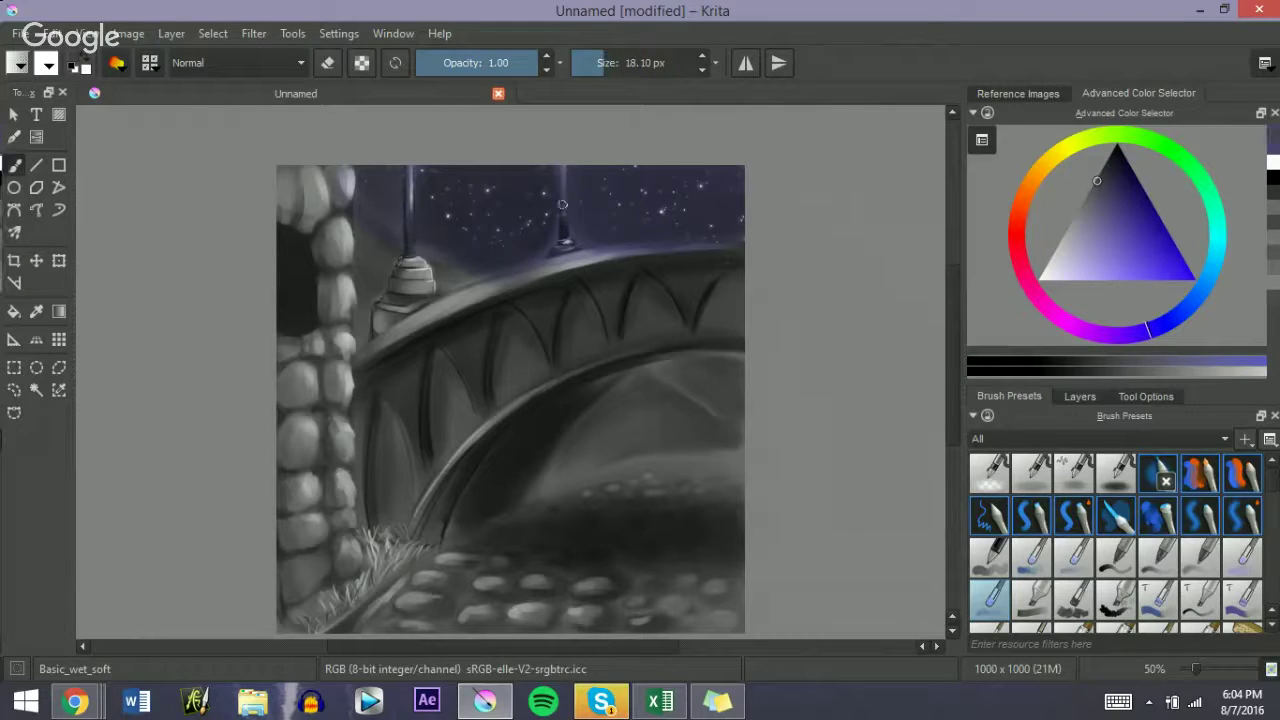
mouse_move(353, 185)
left_mouse_down()
mouse_move(404, 174)
mouse_move(407, 262)
mouse_move(430, 288)
mouse_move(394, 304)
mouse_move(407, 305)
mouse_move(385, 322)
mouse_move(402, 298)
mouse_move(400, 322)
left_mouse_up()
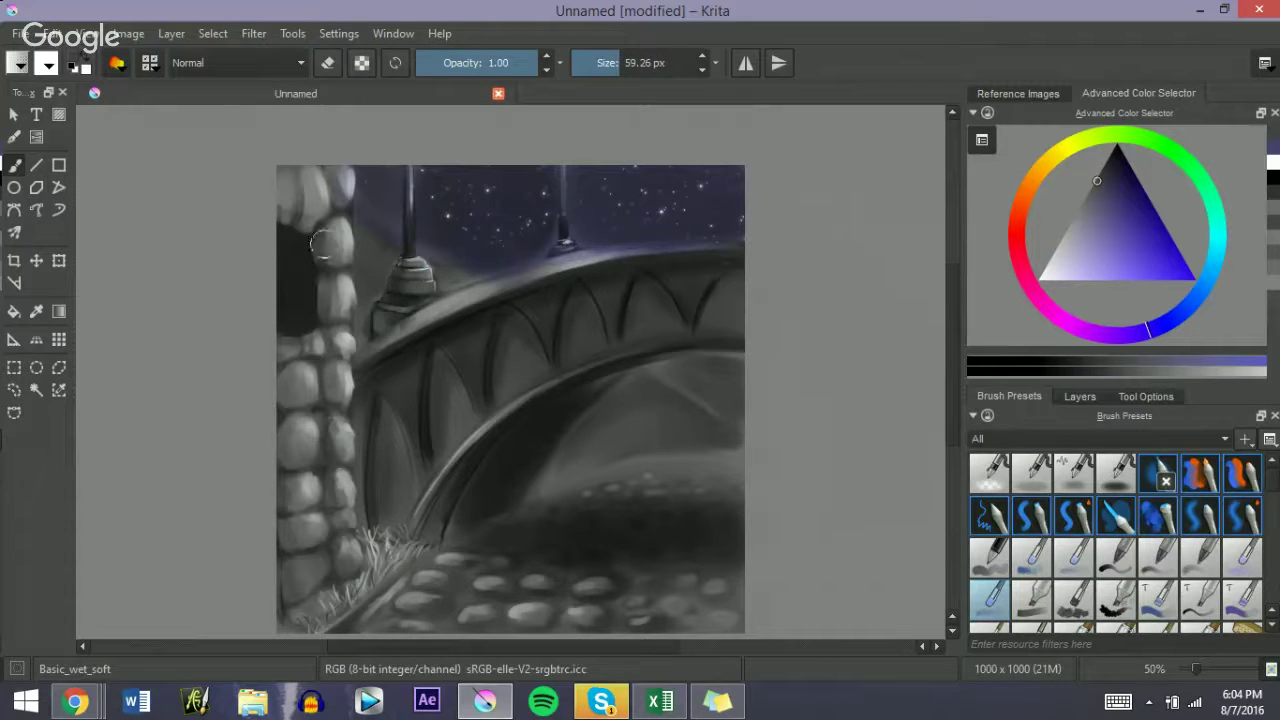
left_click_drag(279, 202, 302, 202, "shift")
mouse_move(282, 207)
left_mouse_down()
mouse_move(269, 158)
mouse_move(310, 163)
mouse_move(330, 235)
mouse_move(306, 242)
mouse_move(337, 345)
mouse_move(330, 153)
mouse_move(297, 369)
mouse_move(258, 403)
mouse_move(291, 322)
mouse_move(297, 409)
mouse_move(279, 287)
mouse_move(301, 261)
mouse_move(287, 456)
mouse_move(313, 469)
mouse_move(297, 306)
mouse_move(311, 597)
mouse_move(298, 409)
mouse_move(311, 336)
mouse_move(333, 552)
mouse_move(305, 185)
left_mouse_up()
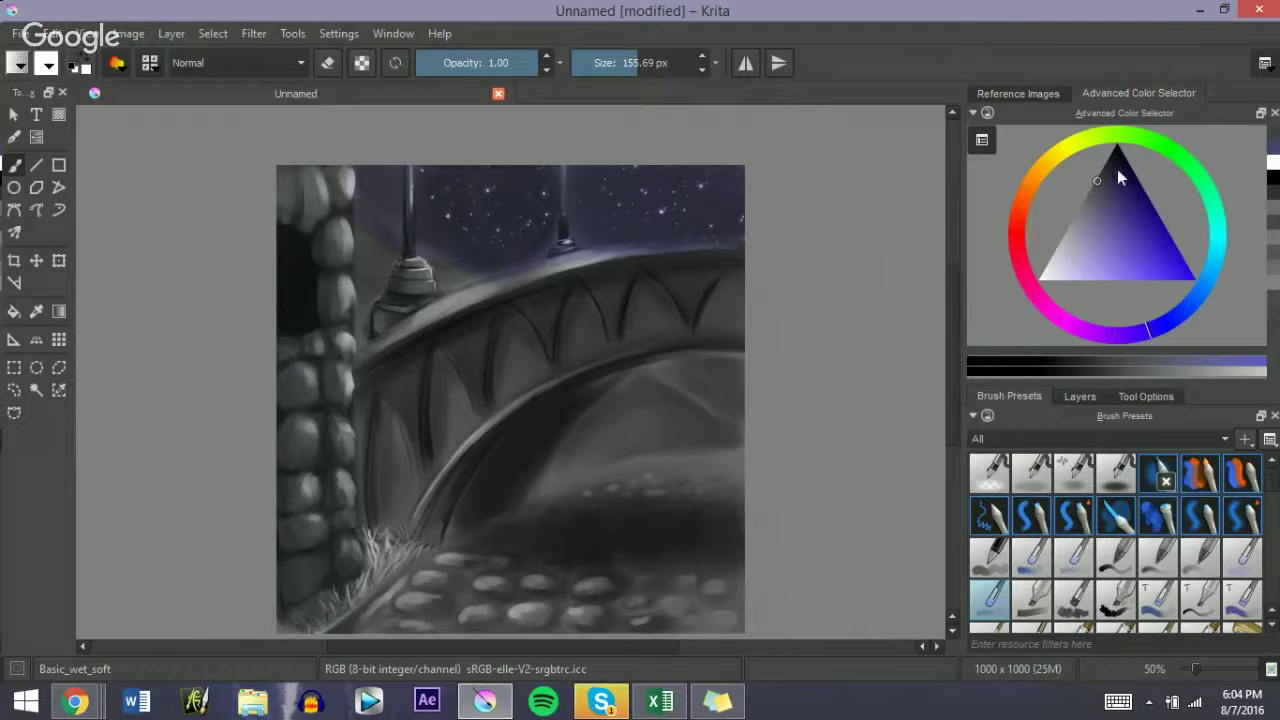
Step: Pick a darker grey and shade the left post's stepped base, reducing the brush from 90.98 to 36.93 px
left_click(1100, 172)
key("[")
key("[")
key("[")
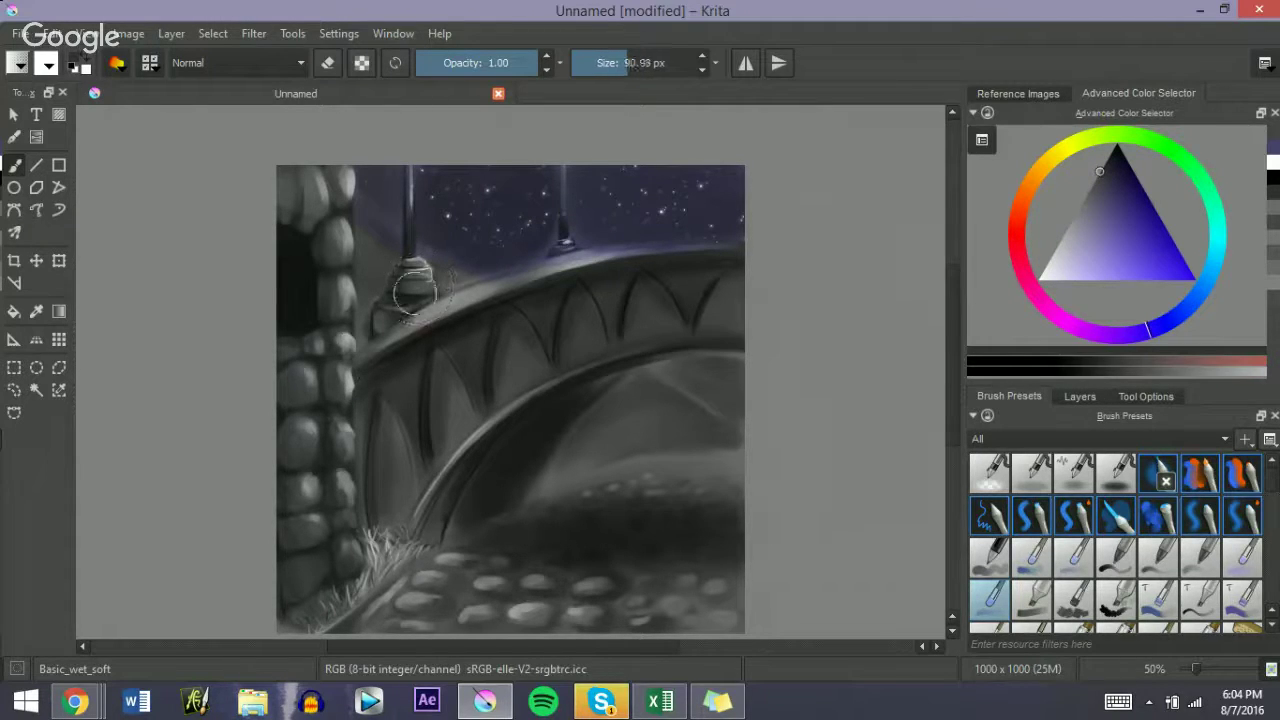
left_click_drag(415, 294, 411, 298)
key("[")
key("[")
key("[")
key("[")
key("[")
key("[")
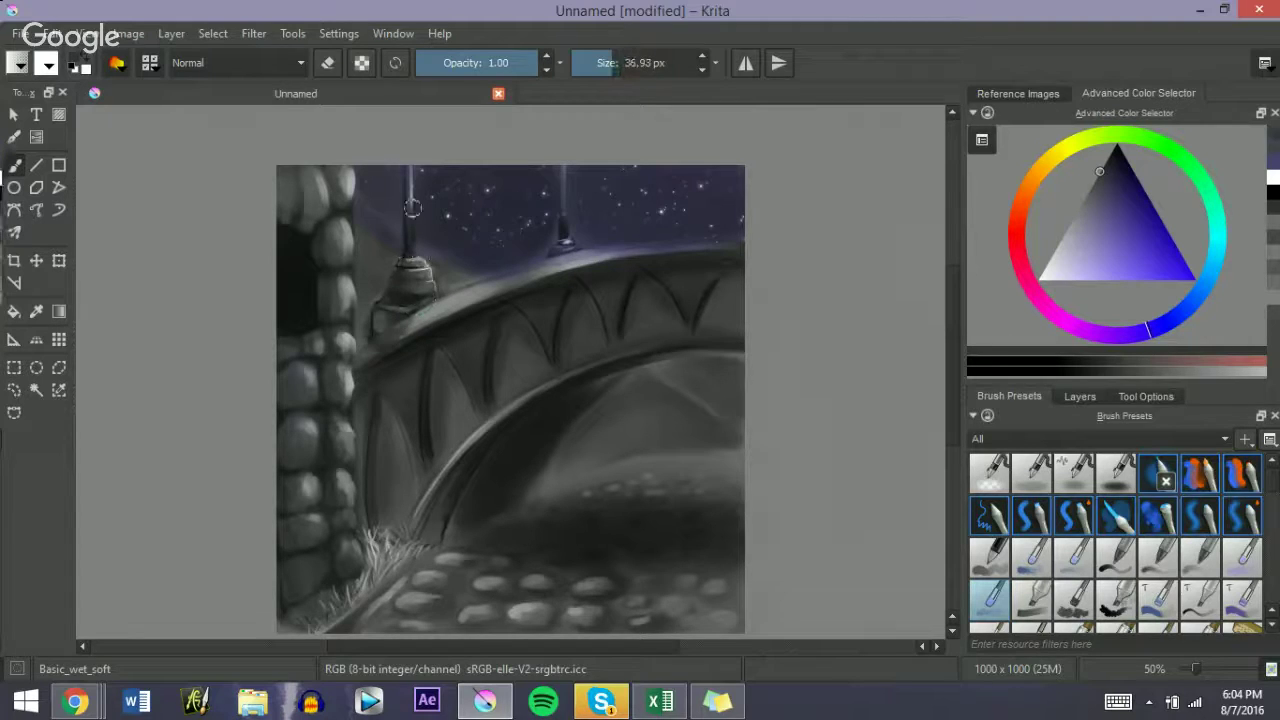
Step: Darken the strutted face and underside of the arch with dark grey, enlarging the brush to 161.89 px
key("]")
key("]")
key("]")
key("]")
key("]")
key("]")
mouse_move(462, 376)
left_mouse_down()
mouse_move(508, 346)
mouse_move(394, 366)
mouse_move(414, 343)
mouse_move(574, 286)
mouse_move(688, 276)
mouse_move(494, 296)
mouse_move(646, 278)
mouse_move(539, 297)
mouse_move(478, 347)
mouse_move(623, 309)
mouse_move(532, 326)
mouse_move(540, 363)
mouse_move(429, 500)
mouse_move(514, 417)
mouse_move(480, 480)
mouse_move(577, 351)
mouse_move(710, 300)
left_mouse_up()
key("]")
key("]")
key("]")
key("]")
key("]")
key("]")
key("]")
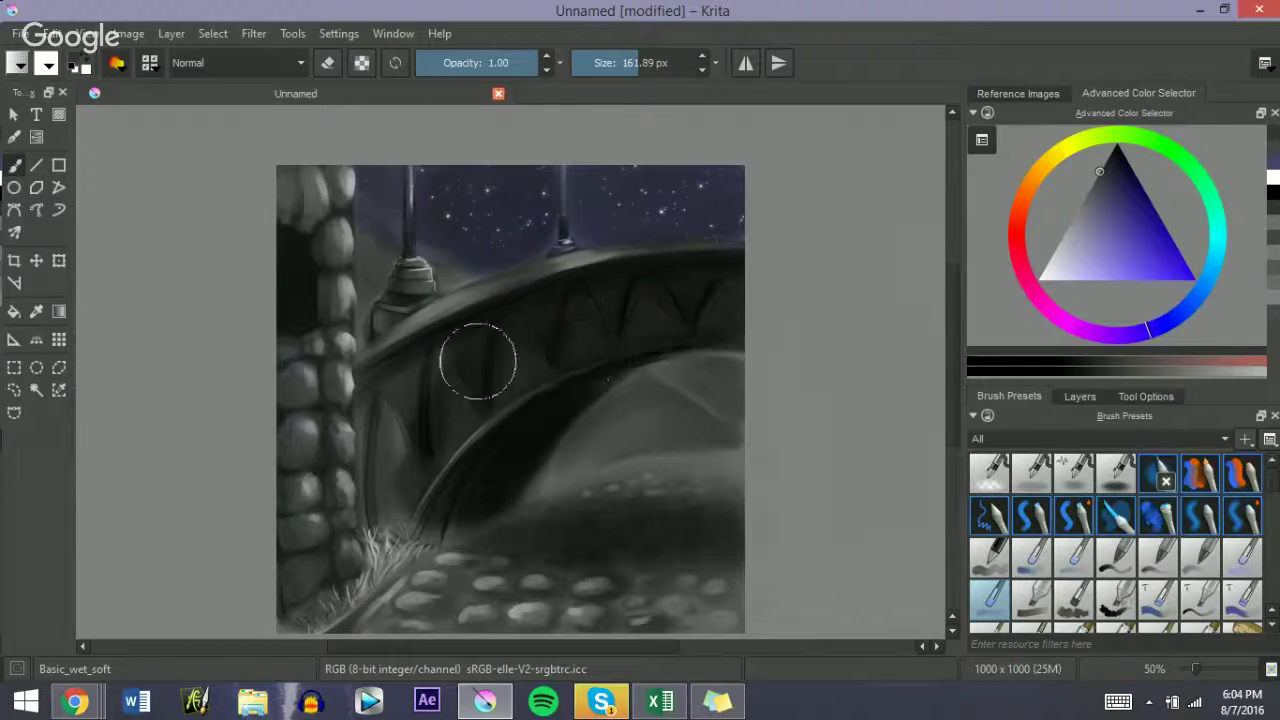
mouse_move(477, 360)
left_mouse_down()
mouse_move(417, 371)
mouse_move(388, 414)
mouse_move(399, 504)
mouse_move(438, 484)
mouse_move(439, 510)
mouse_move(387, 385)
mouse_move(525, 320)
mouse_move(420, 487)
left_mouse_up()
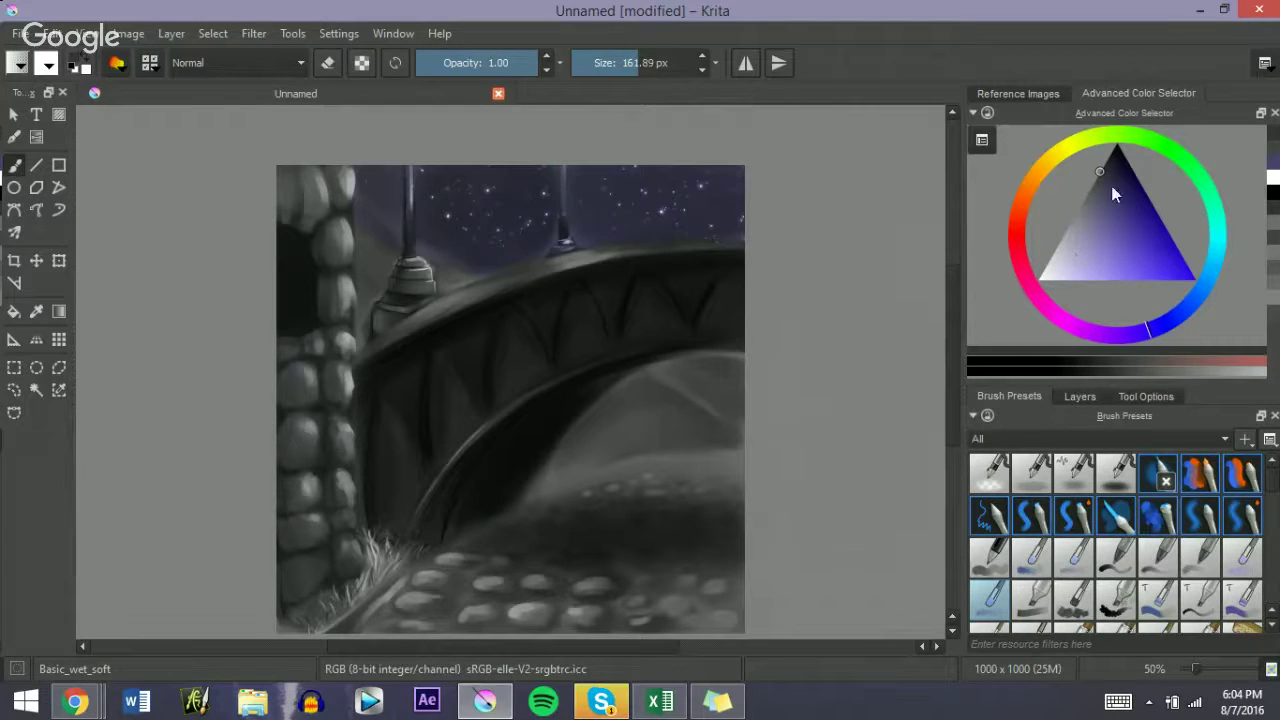
Step: Choose a bright orange and paint warm light along the left post's shaft at 20.51 px
left_click(1016, 228)
left_click(1023, 200)
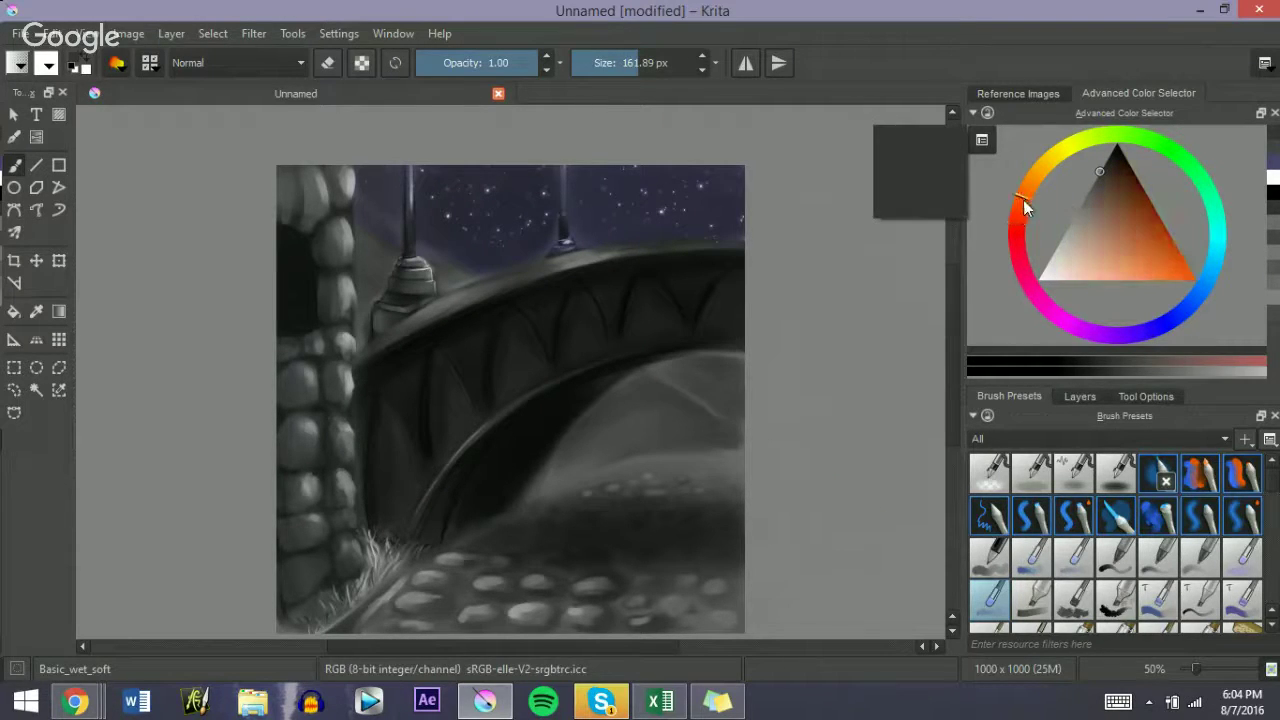
mouse_move(1128, 239)
left_mouse_down()
mouse_move(1136, 276)
mouse_move(1122, 284)
mouse_move(1170, 280)
left_mouse_up()
mouse_move(442, 212)
left_mouse_down()
mouse_move(416, 198)
mouse_move(414, 234)
left_mouse_up()
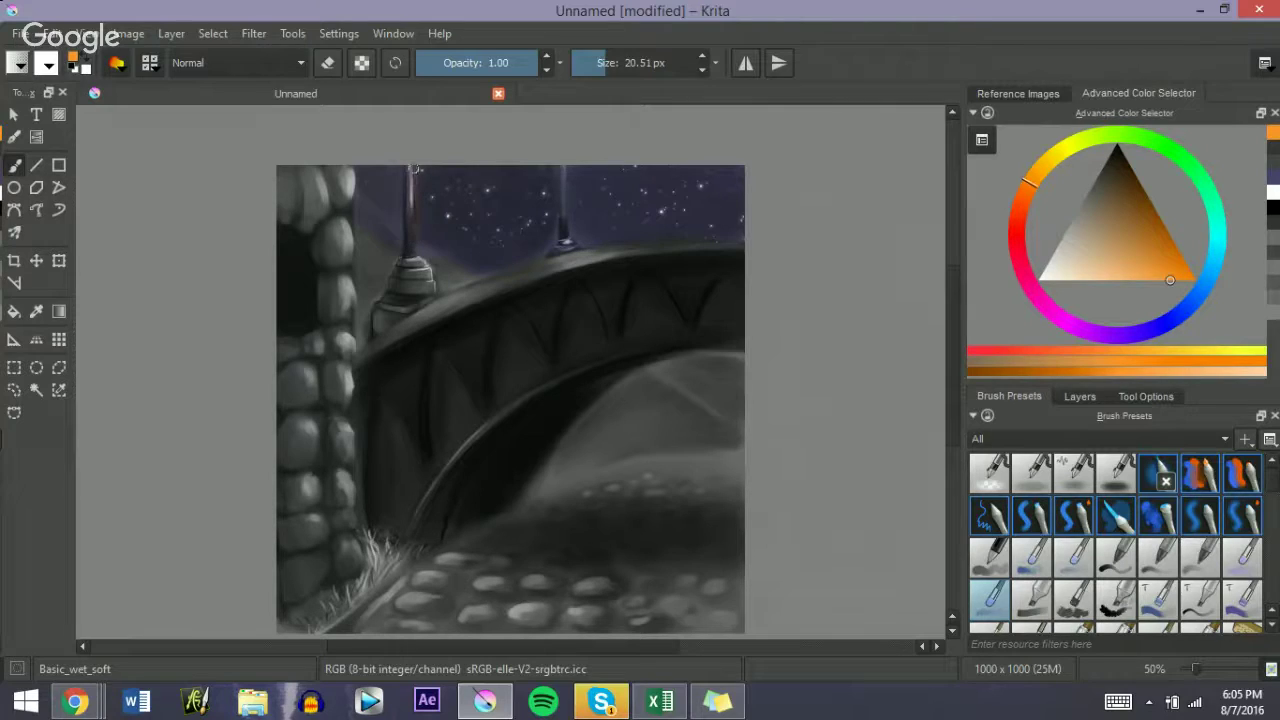
left_click_drag(410, 168, 408, 236)
key("bracketright")
key("bracketright")
Step: Switch to pale yellow and highlight the left post's shaft and stepped base, using a brush of about 22.24 px
left_click(1049, 158)
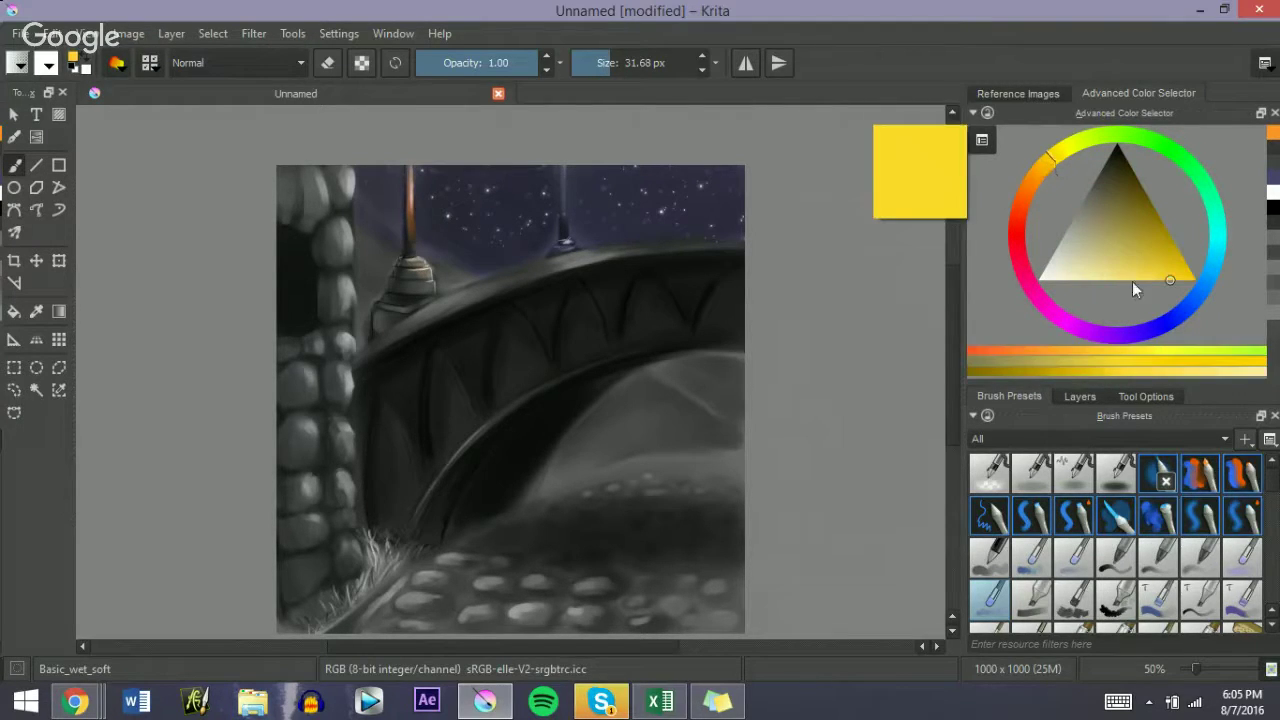
left_click_drag(1132, 281, 1113, 280)
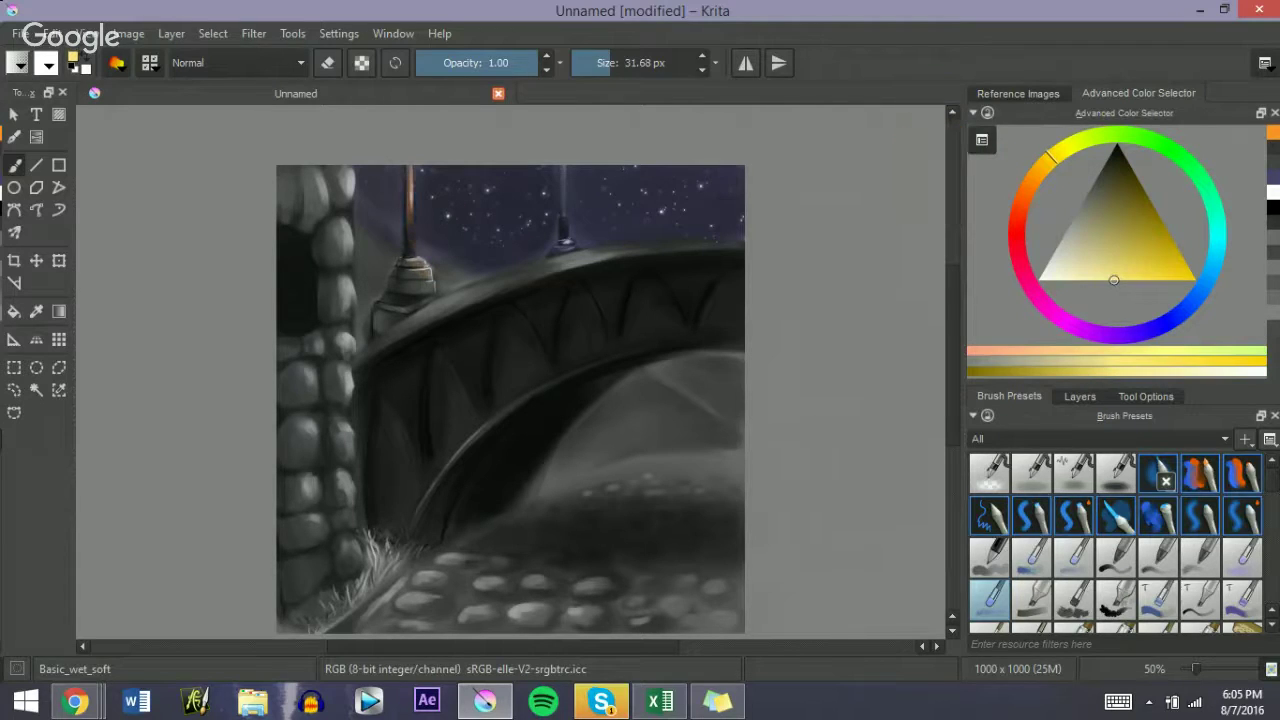
key("bracketleft")
key("bracketleft")
key("bracketleft")
left_click_drag(411, 170, 420, 278)
key("bracketright")
key("bracketright")
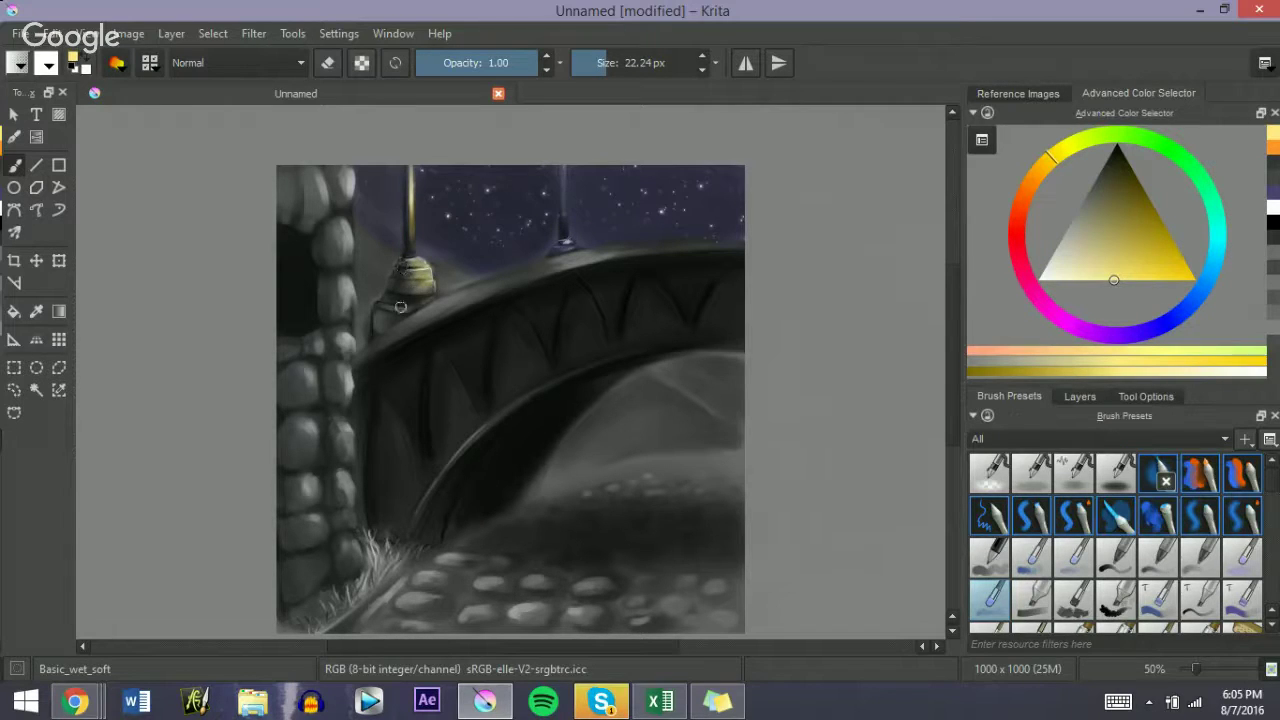
Step: Brush pale yellow light along the arch's upper rim, from the left post past the right post, starting at 29.87 px
key("bracketright")
mouse_move(391, 343)
left_mouse_down()
mouse_move(494, 287)
mouse_move(373, 359)
mouse_move(586, 257)
left_mouse_up()
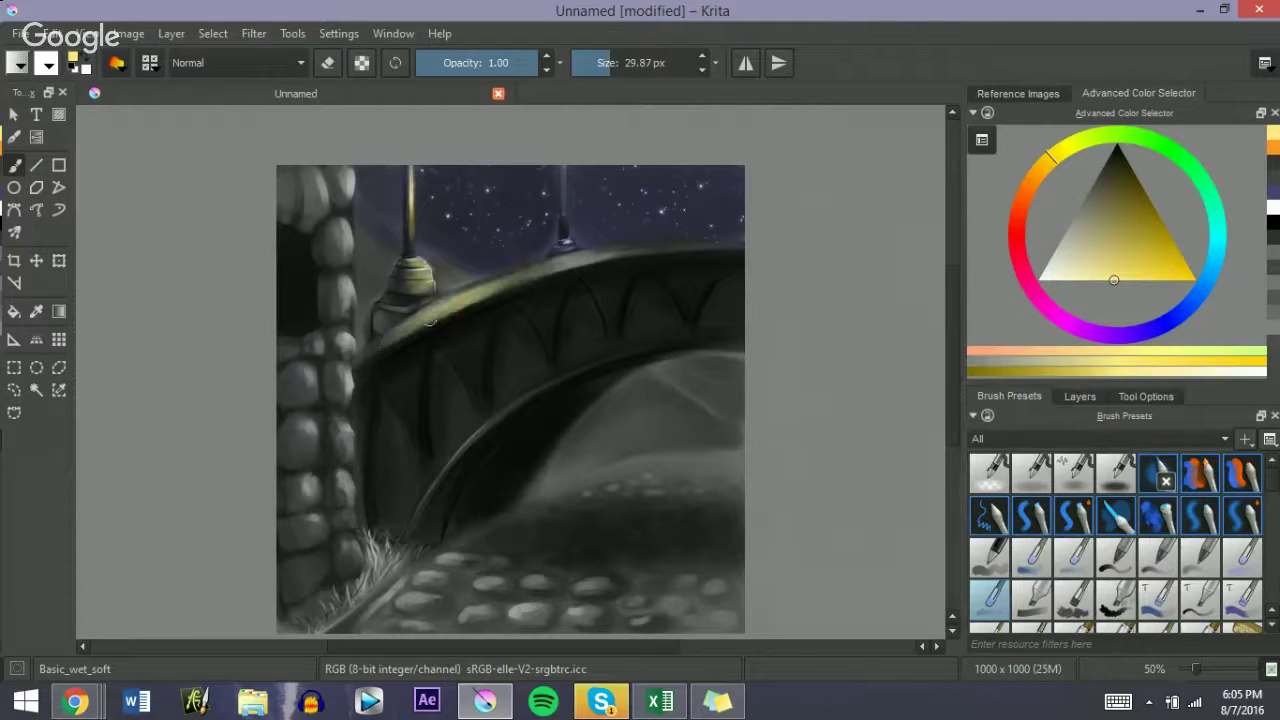
left_click_drag(432, 324, 626, 250)
Step: Reduce the brush to 13.16 px and highlight the right post with pale yellow
key("bracketleft")
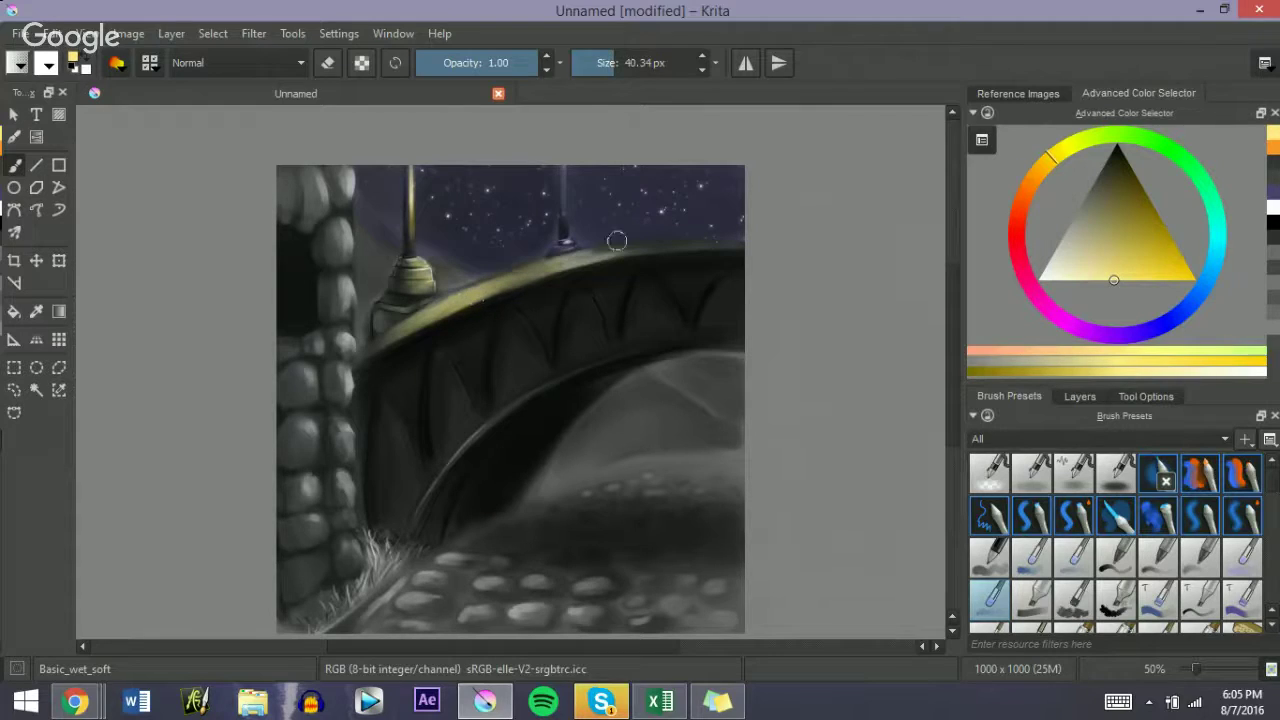
key("bracketleft")
key("bracketleft")
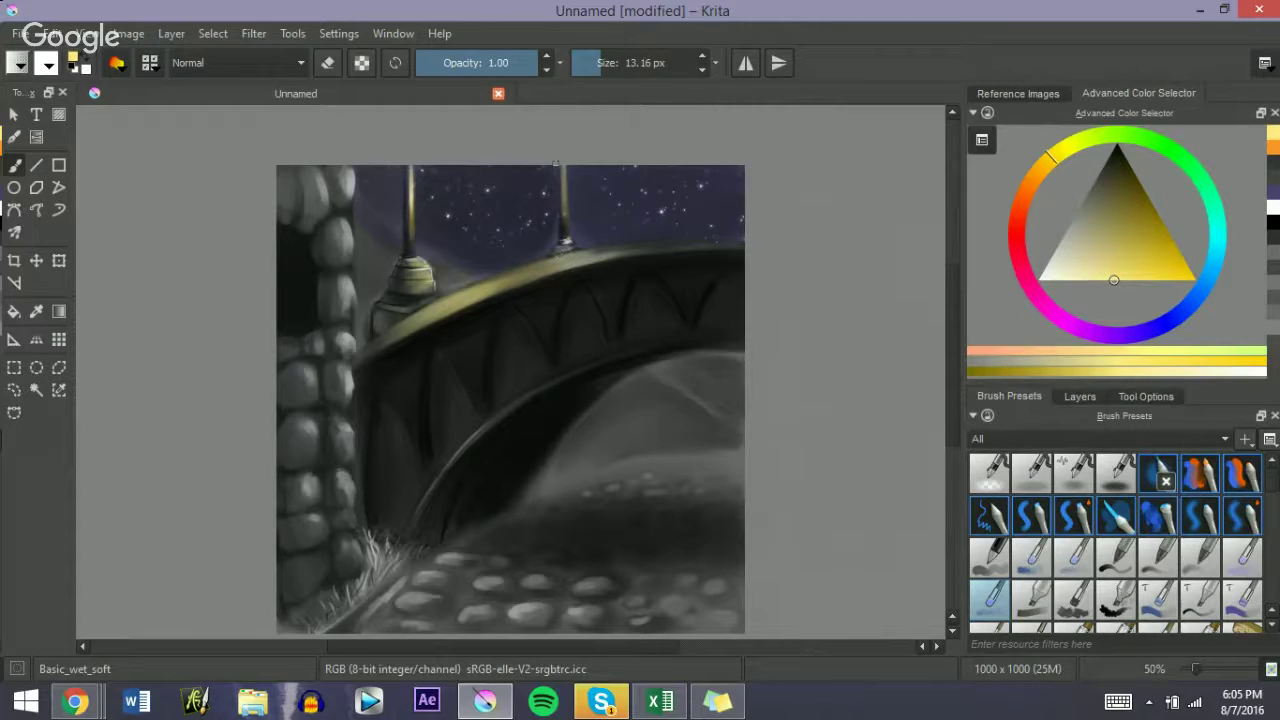
Step: Enlarge the brush beyond 60.76 px and paint a soft yellow glow in the sky around the left post's upper end
key("bracketright")
key("bracketright")
key("bracketright")
key("bracketright")
key("bracketright")
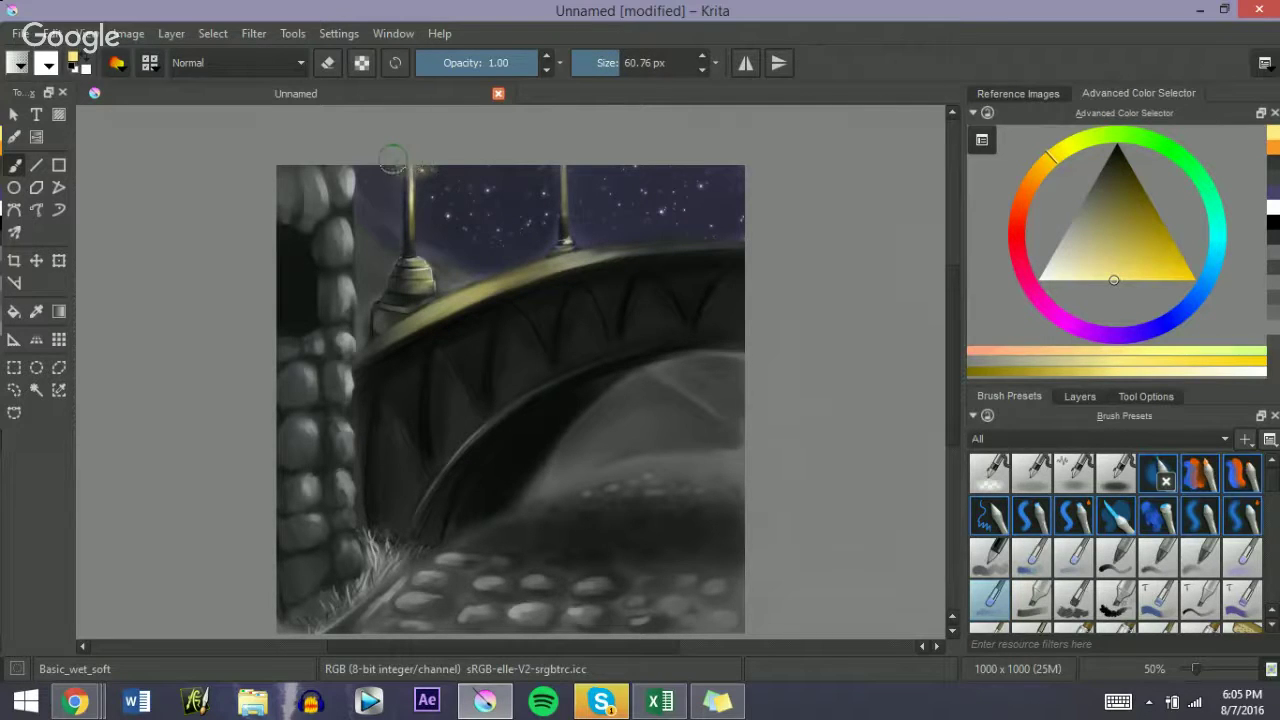
key("bracketright")
key("bracketright")
key("bracketright")
left_click_drag(412, 137, 443, 147)
Step: Highlight the stone trunk's stones with pale yellow down to the grass, reducing the brush to about 35.49 px
mouse_move(343, 178)
left_mouse_down()
mouse_move(301, 178)
mouse_move(343, 163)
mouse_move(343, 196)
mouse_move(318, 215)
mouse_move(345, 190)
mouse_move(338, 245)
mouse_move(342, 235)
mouse_move(349, 249)
left_mouse_up()
key("bracketright")
key("bracketleft")
key("bracketleft")
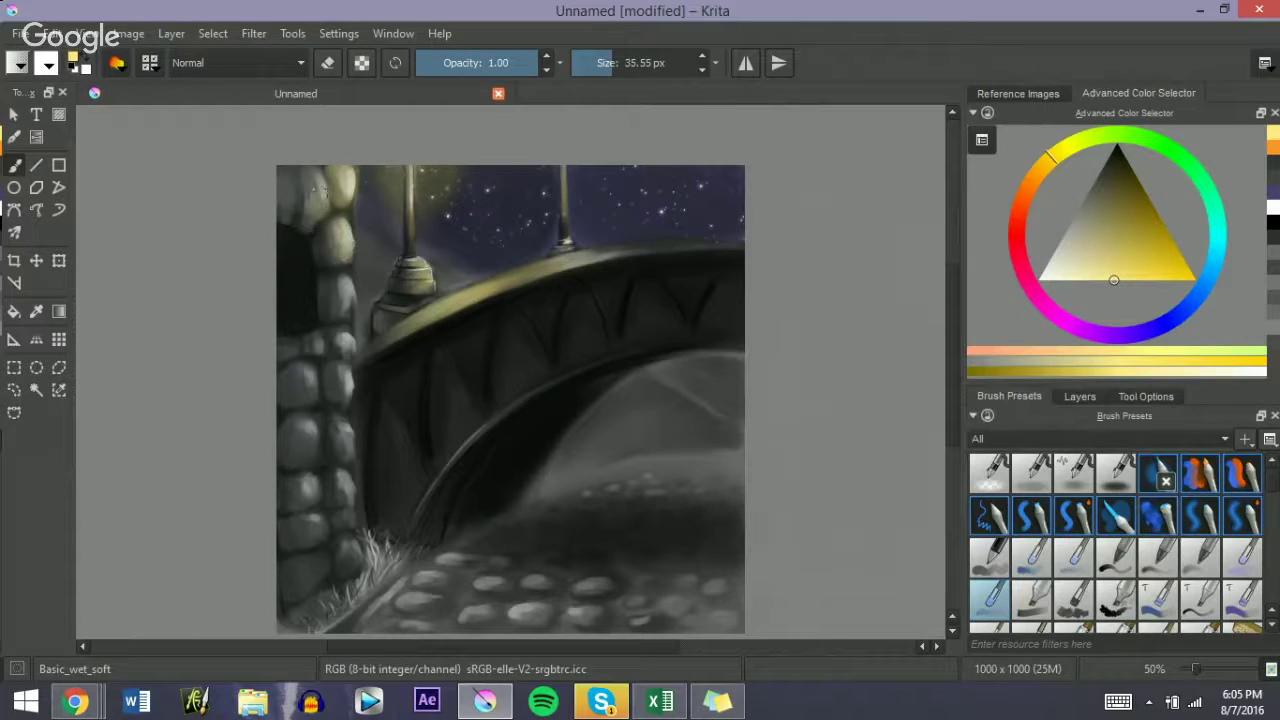
left_click_drag(317, 197, 328, 180)
mouse_move(344, 281)
left_mouse_down()
mouse_move(333, 309)
mouse_move(344, 302)
mouse_move(343, 360)
mouse_move(348, 345)
mouse_move(369, 364)
mouse_move(300, 354)
mouse_move(334, 361)
mouse_move(343, 421)
mouse_move(346, 384)
left_mouse_up()
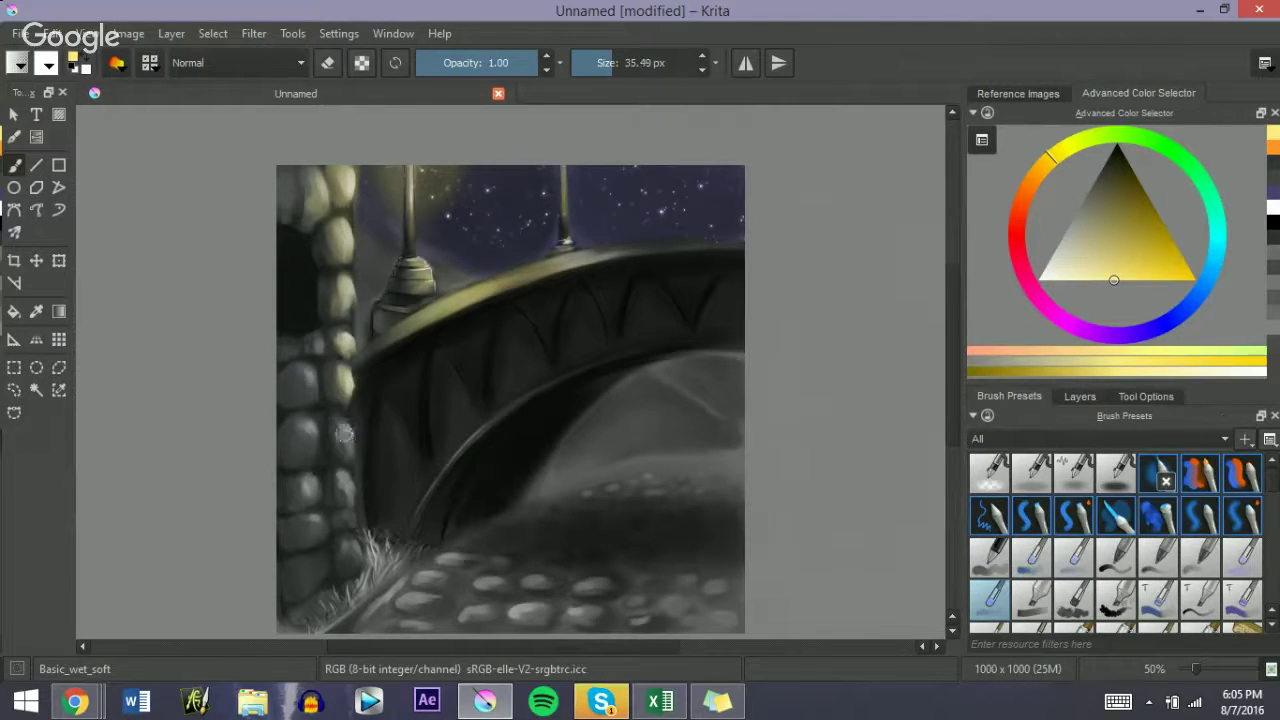
mouse_move(343, 432)
left_mouse_down()
mouse_move(346, 462)
mouse_move(307, 432)
mouse_move(321, 450)
mouse_move(311, 367)
left_mouse_up()
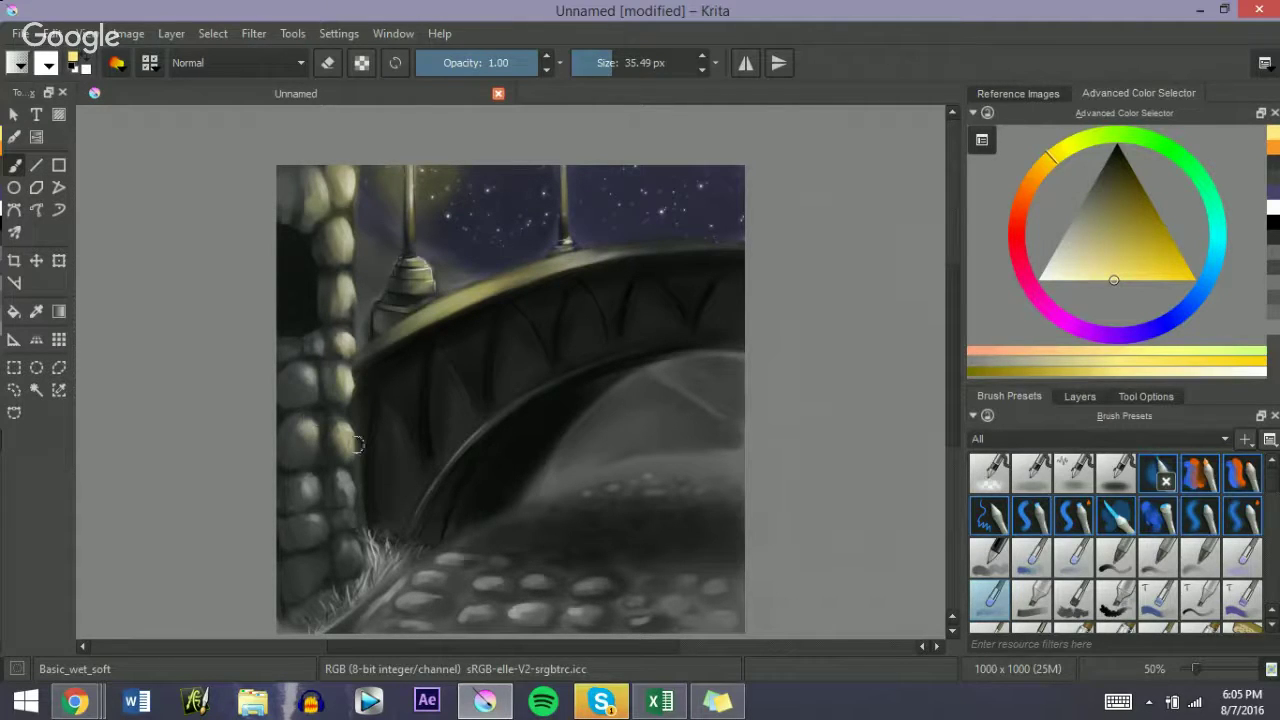
mouse_move(357, 444)
left_mouse_down()
mouse_move(357, 486)
mouse_move(344, 474)
mouse_move(345, 494)
mouse_move(314, 486)
mouse_move(324, 526)
mouse_move(352, 544)
left_mouse_up()
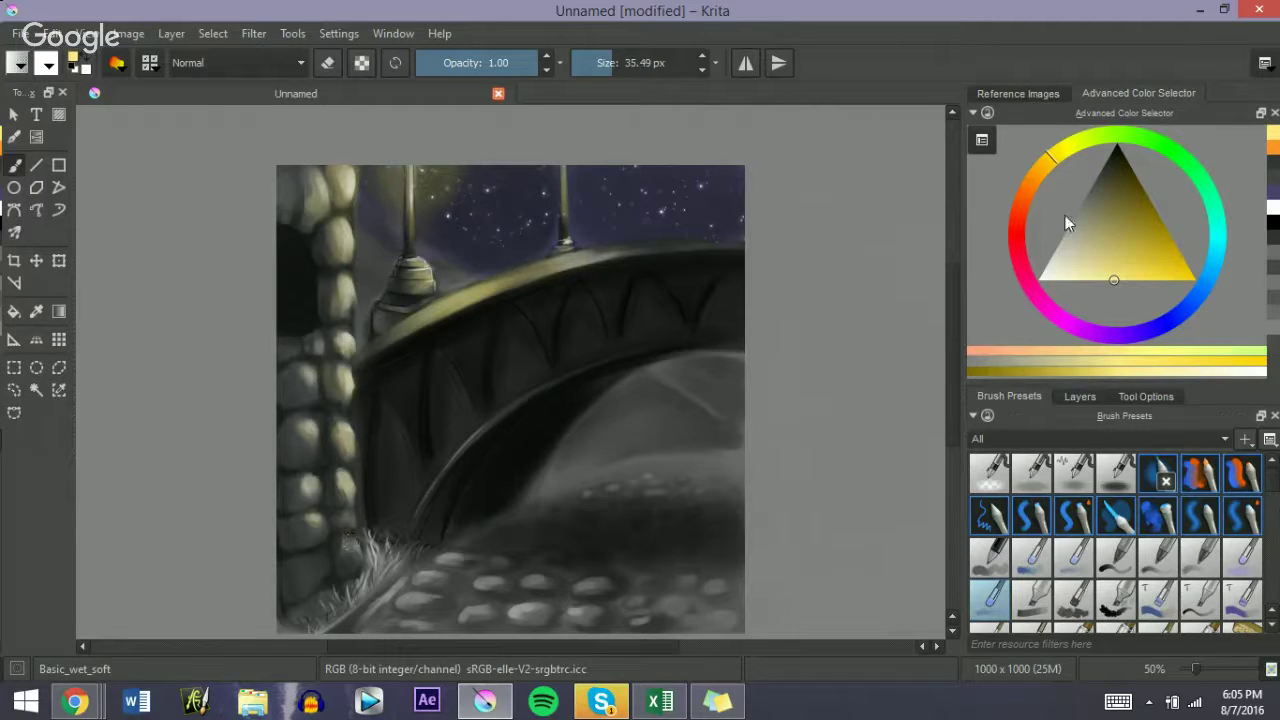
Step: Pick a dark grey painting colour for shading the stone trunk
left_click_drag(1065, 222, 1090, 186)
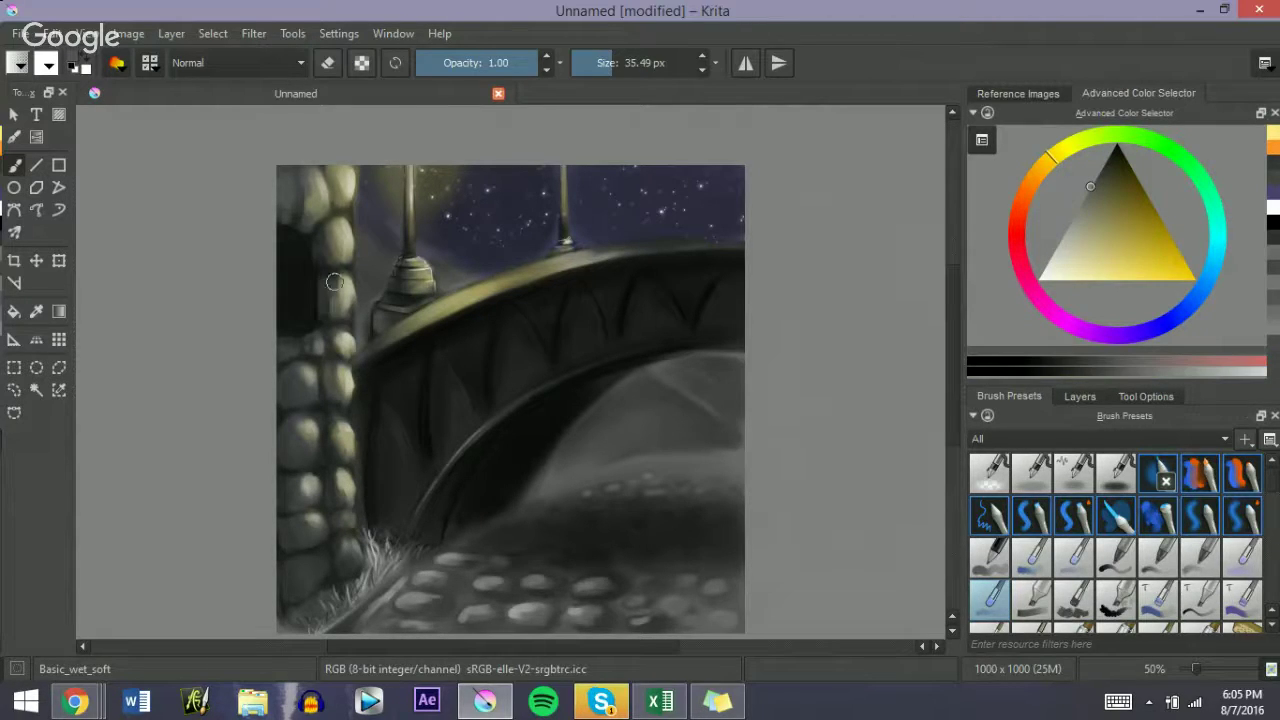
Step: Brush muted yellow light over the upper stones of the stone column
mouse_move(334, 282)
left_mouse_down()
mouse_move(329, 216)
mouse_move(311, 222)
mouse_move(339, 188)
left_mouse_up()
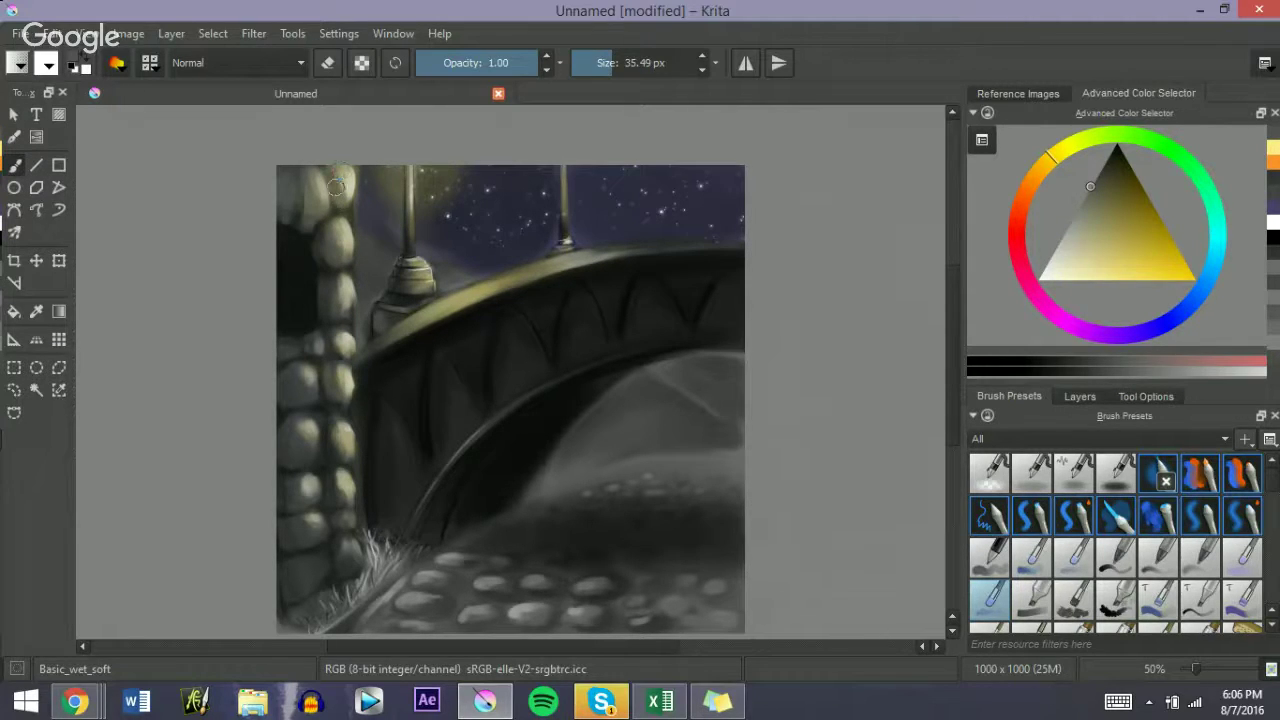
left_click(316, 343)
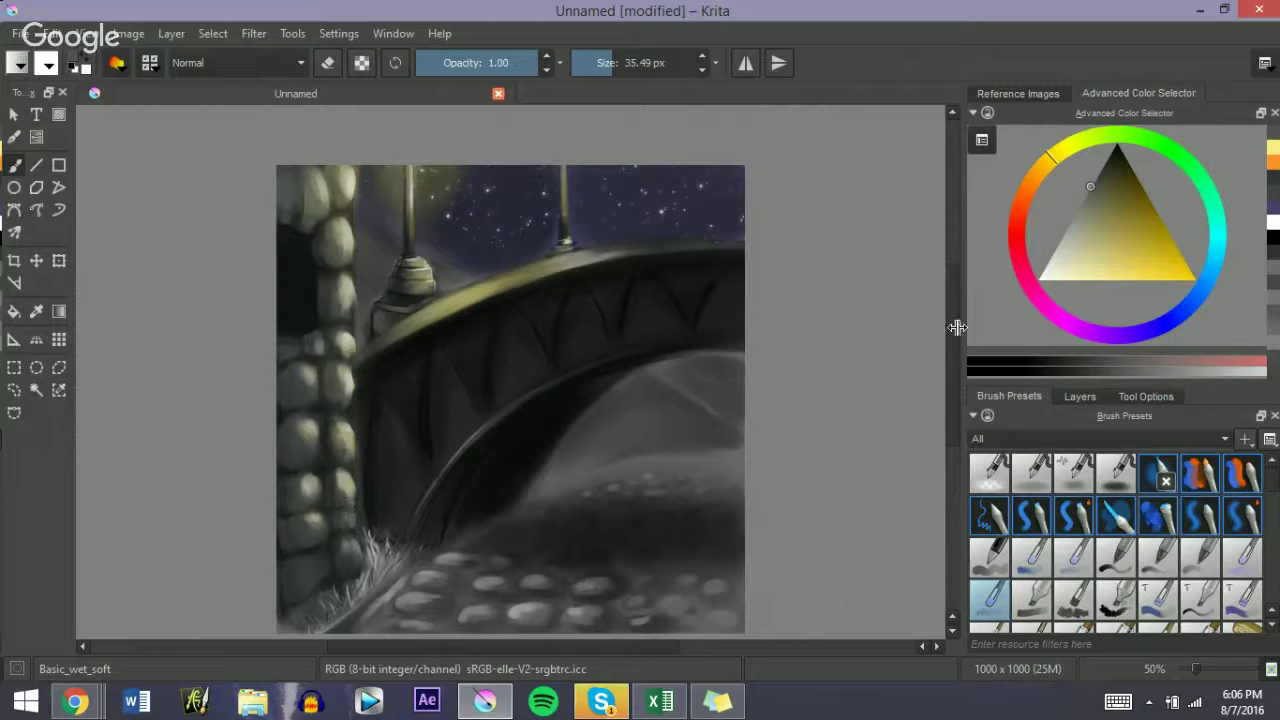
Step: Colour the grass at the foot of the stone column in dark teal
left_click(1123, 146)
left_click(1185, 168)
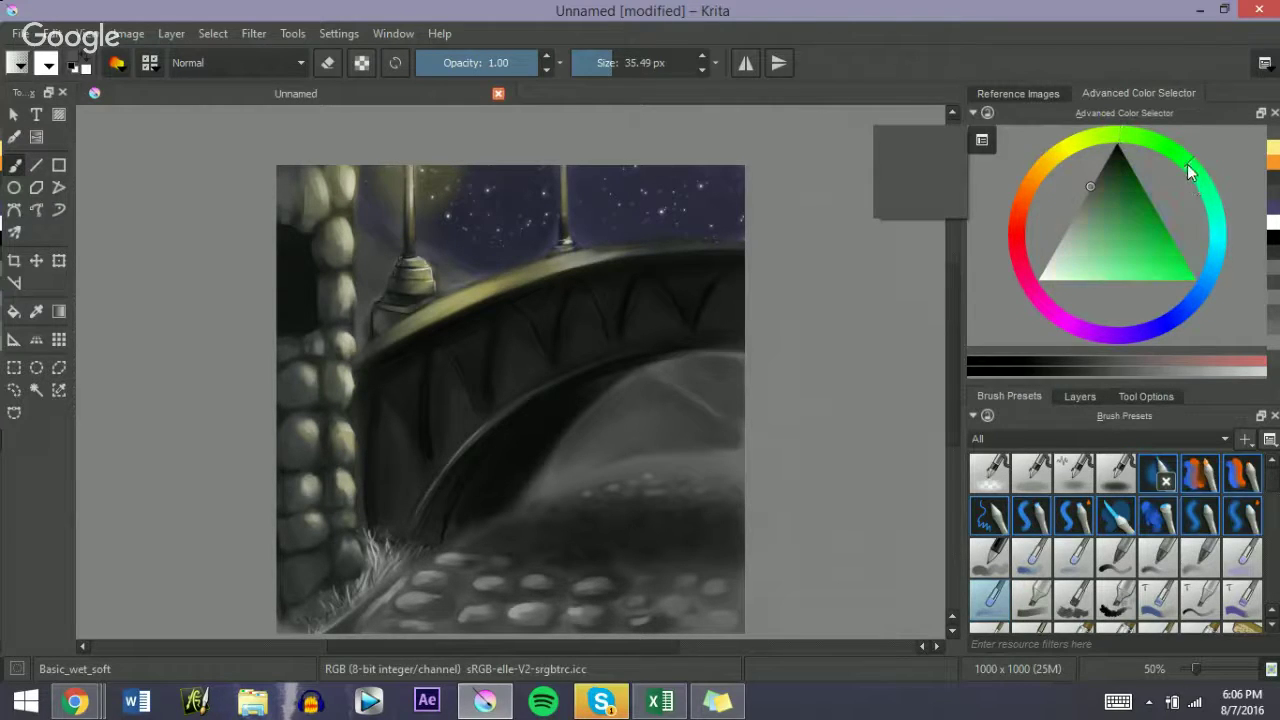
left_click_drag(1205, 205, 1242, 248)
left_click(1130, 198)
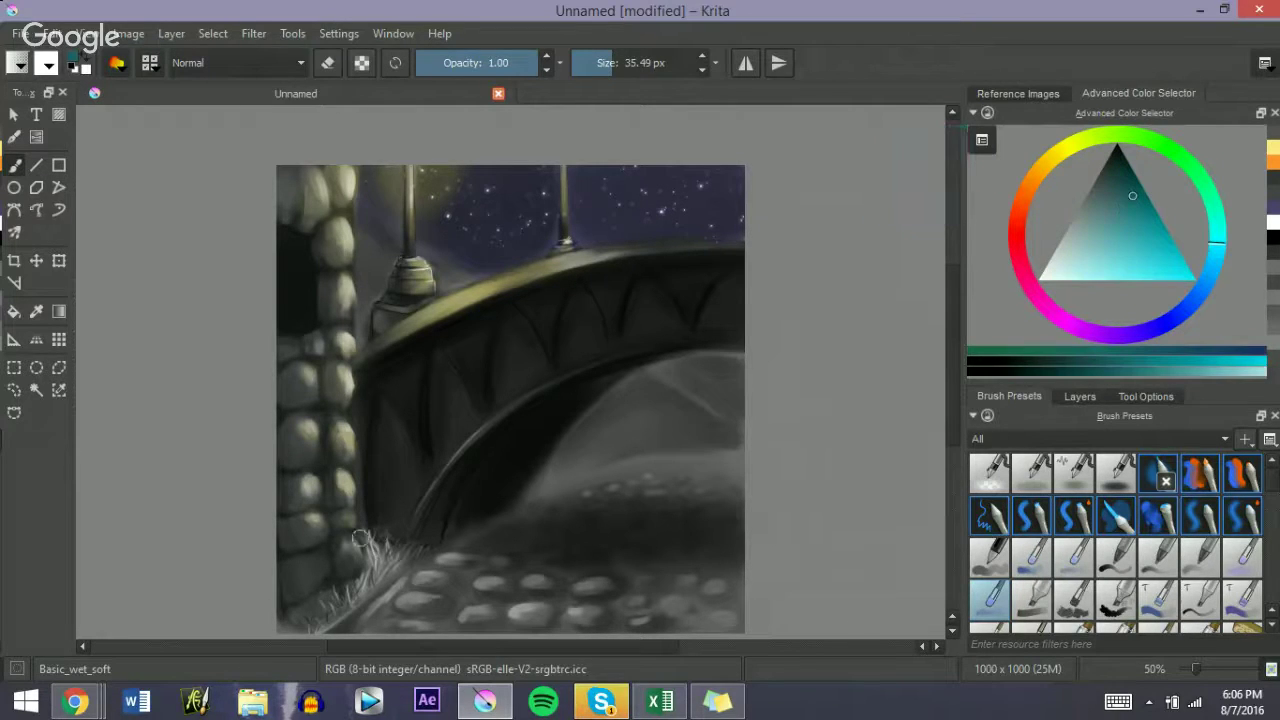
mouse_move(370, 581)
left_mouse_down()
mouse_move(293, 626)
mouse_move(320, 610)
mouse_move(295, 623)
mouse_move(349, 610)
left_mouse_up()
mouse_move(378, 566)
left_mouse_down()
mouse_move(372, 545)
mouse_move(370, 575)
mouse_move(405, 550)
mouse_move(396, 570)
mouse_move(376, 540)
left_mouse_up()
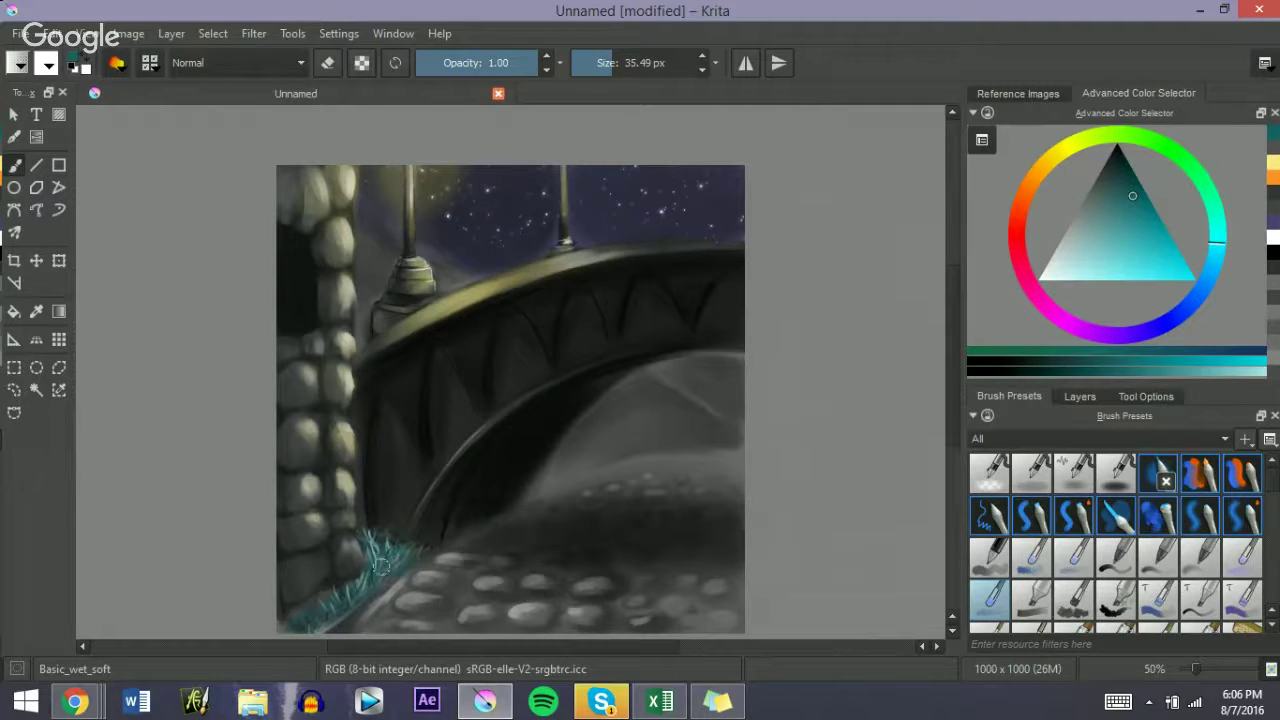
left_click_drag(388, 550, 364, 578)
Step: Tint the background under the bridge arch with dark teal using a brush of about 106 to 117 px, adding a more muted shade over it
left_click_drag(666, 402, 710, 402, "shift")
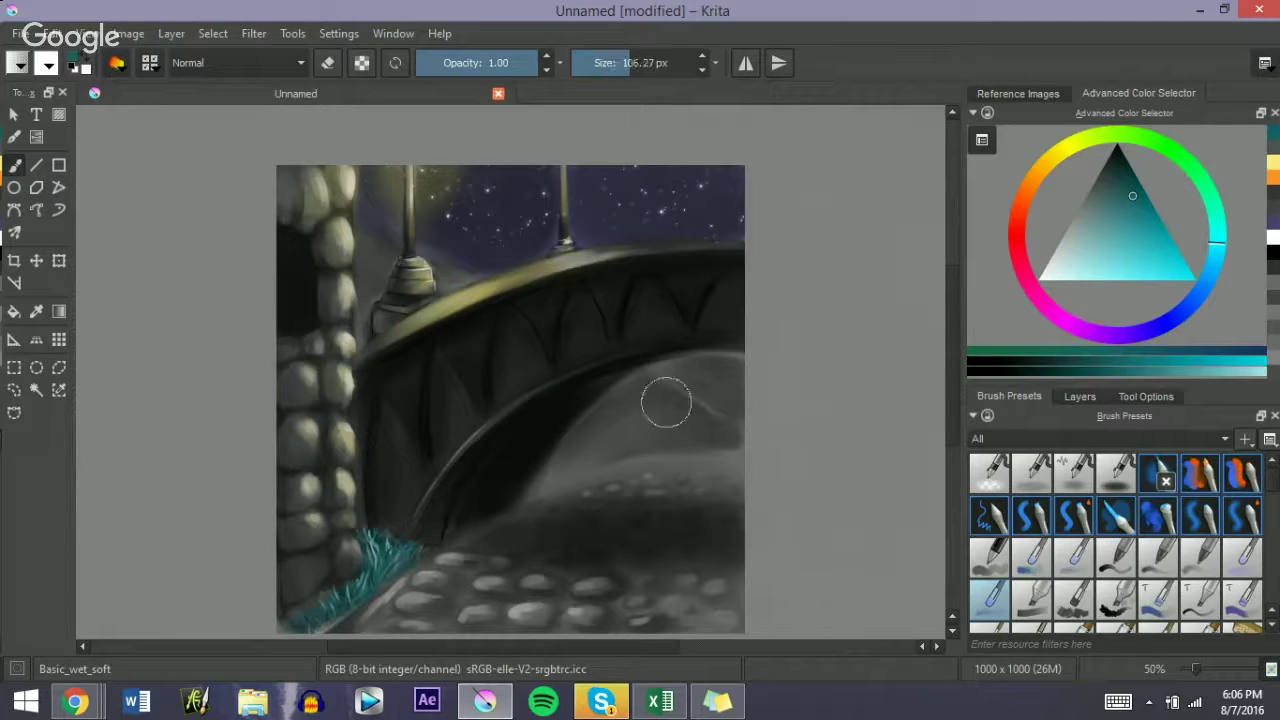
mouse_move(628, 408)
left_mouse_down()
mouse_move(695, 394)
mouse_move(686, 379)
mouse_move(712, 386)
mouse_move(652, 390)
mouse_move(745, 372)
mouse_move(618, 405)
mouse_move(667, 405)
mouse_move(634, 419)
mouse_move(722, 418)
left_mouse_up()
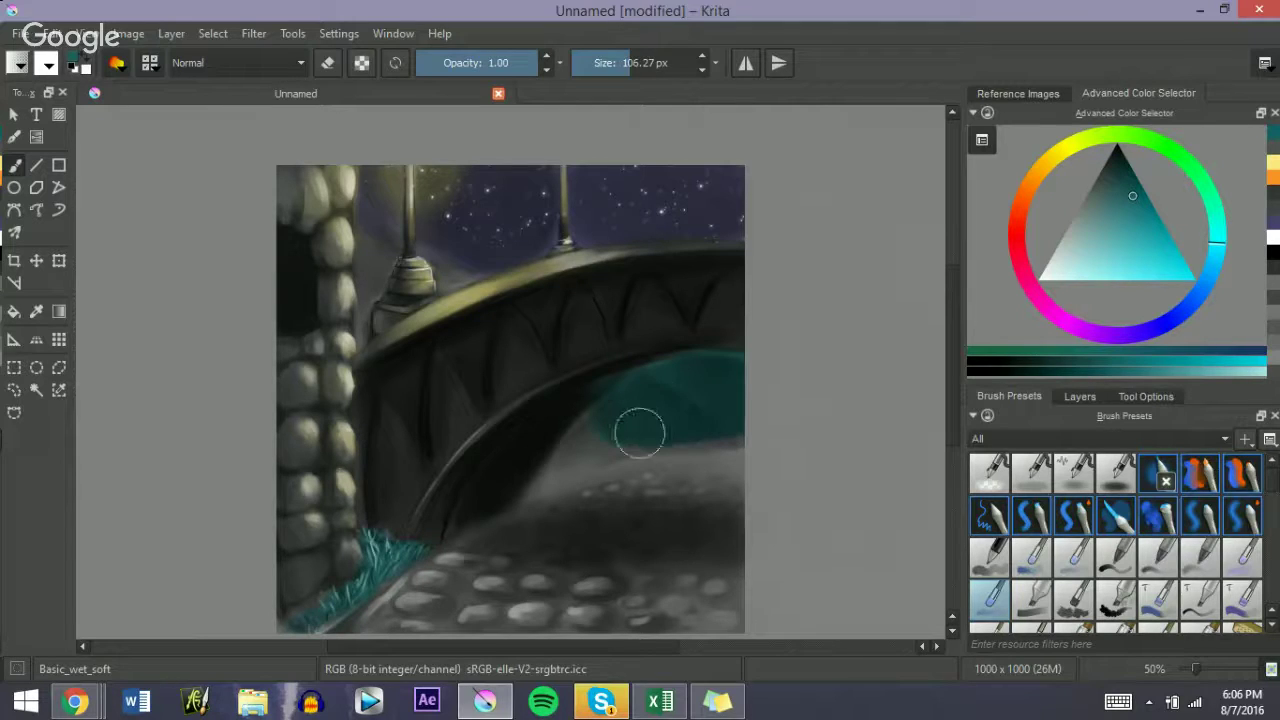
left_click_drag(1119, 203, 1105, 186)
mouse_move(660, 432)
left_mouse_down()
mouse_move(690, 391)
mouse_move(720, 390)
mouse_move(582, 445)
mouse_move(592, 448)
mouse_move(601, 383)
mouse_move(571, 453)
mouse_move(628, 398)
mouse_move(546, 485)
mouse_move(561, 467)
mouse_move(728, 437)
mouse_move(587, 479)
mouse_move(655, 452)
mouse_move(605, 452)
mouse_move(743, 427)
mouse_move(583, 451)
mouse_move(762, 437)
left_mouse_up()
key("bracketleft")
key("bracketright")
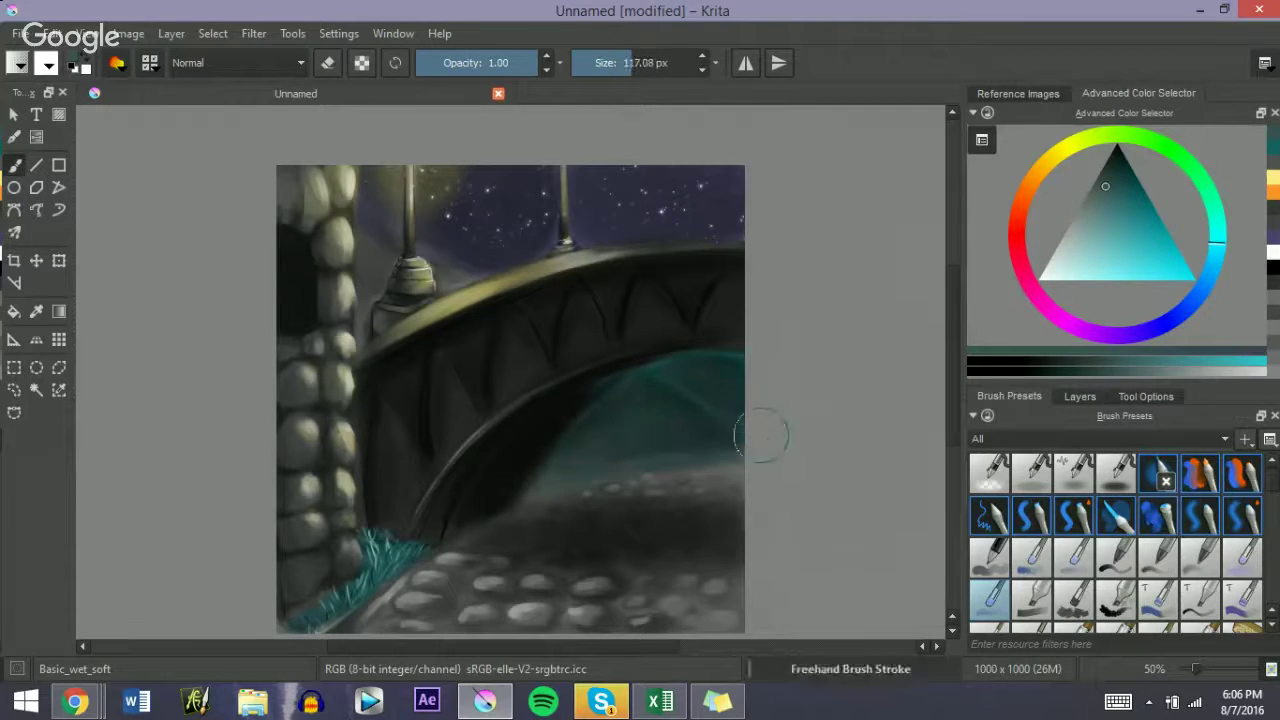
left_click_drag(590, 462, 744, 450)
Step: Paint muted dark teal over the background between the stone column and the near lamp post, reducing the brush to about 37 px
left_click_drag(413, 262, 380, 253, "shift")
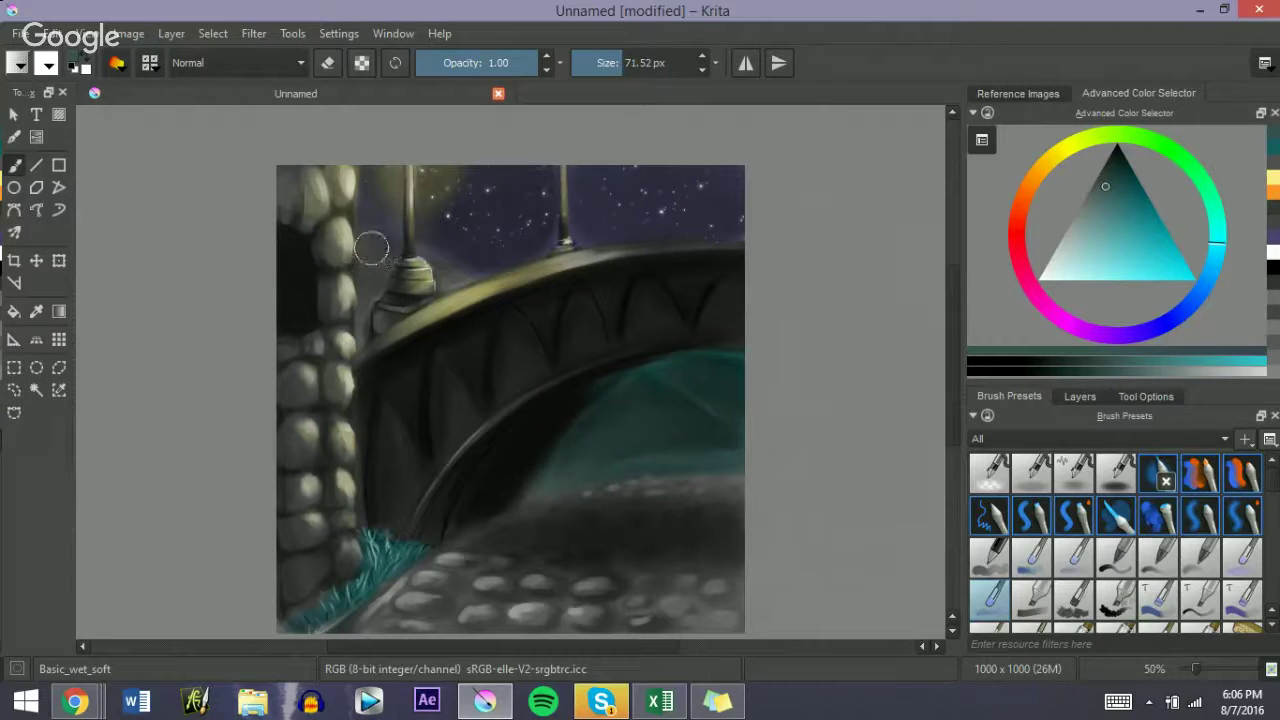
key("bracketleft")
mouse_move(361, 209)
left_mouse_down()
mouse_move(385, 244)
mouse_move(375, 261)
mouse_move(375, 213)
mouse_move(376, 289)
mouse_move(387, 260)
mouse_move(362, 270)
mouse_move(379, 279)
mouse_move(364, 334)
mouse_move(365, 288)
mouse_move(367, 331)
left_mouse_up()
key("bracketleft")
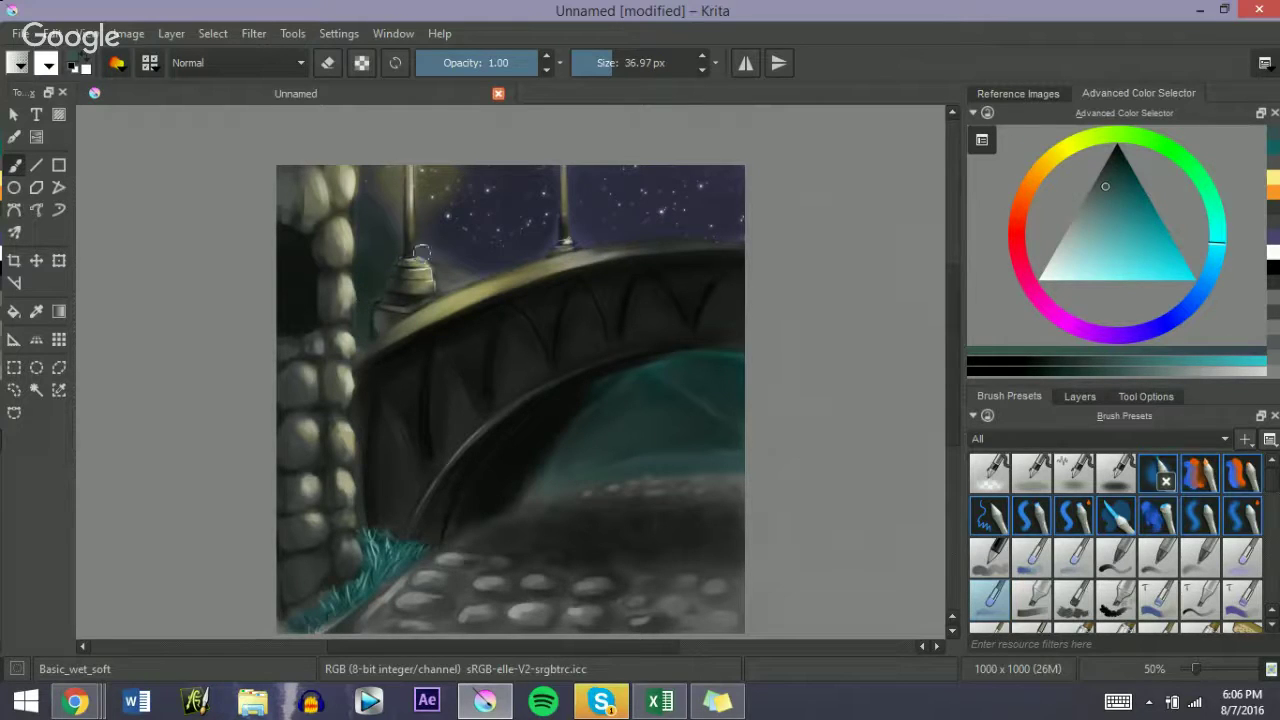
mouse_move(394, 240)
left_mouse_down()
mouse_move(381, 224)
mouse_move(361, 235)
left_mouse_up()
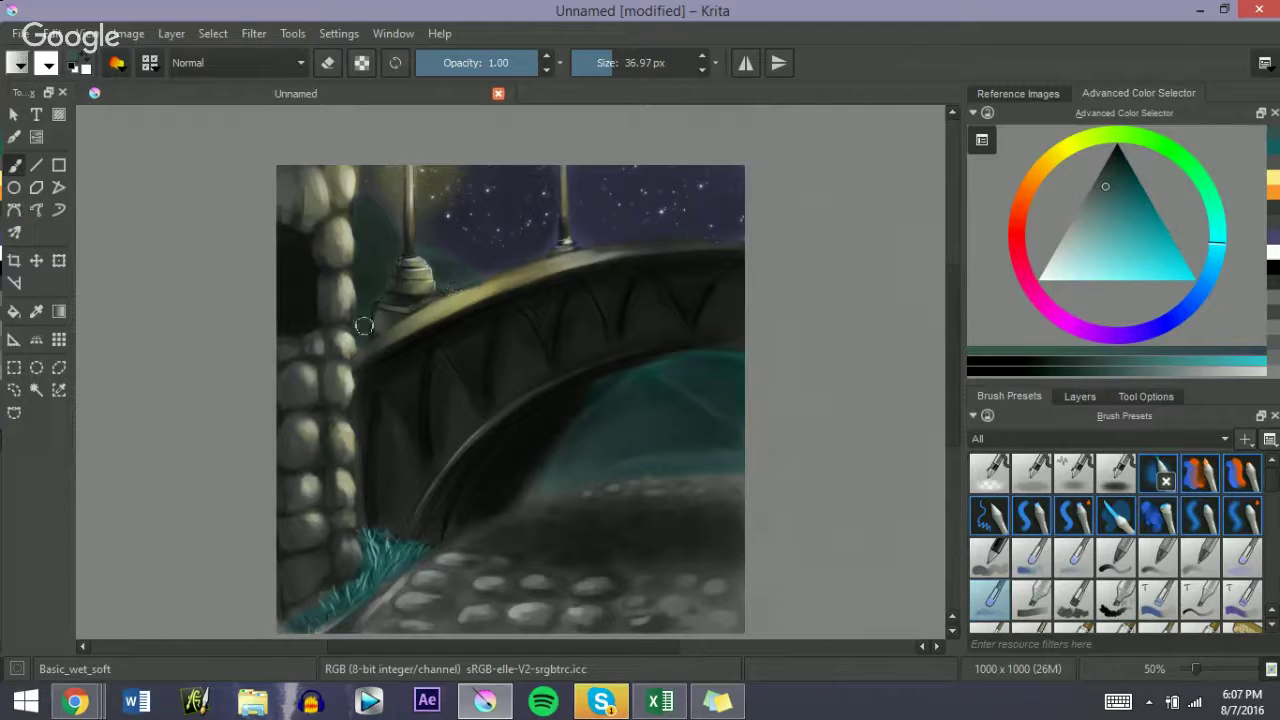
Step: Darken the near lamp post's base with near-black shading, using brush sizes of about 15 to 25 px
left_click(1068, 226)
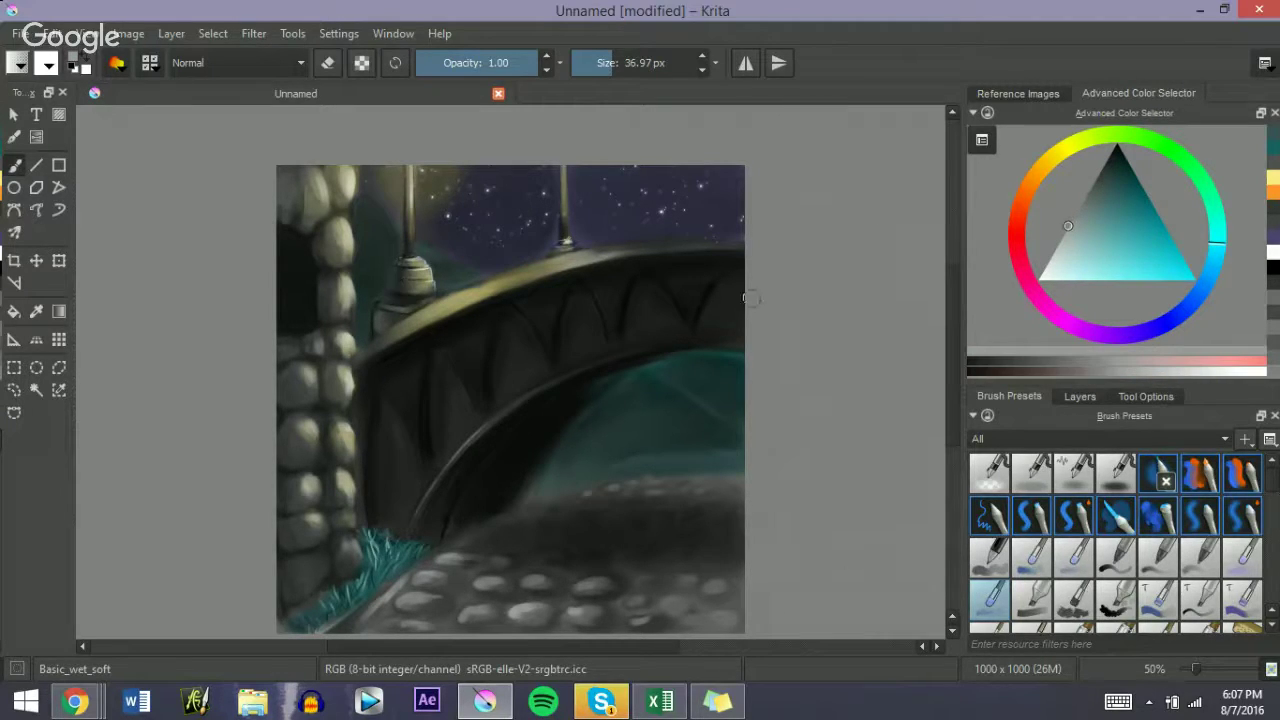
left_click(1106, 153)
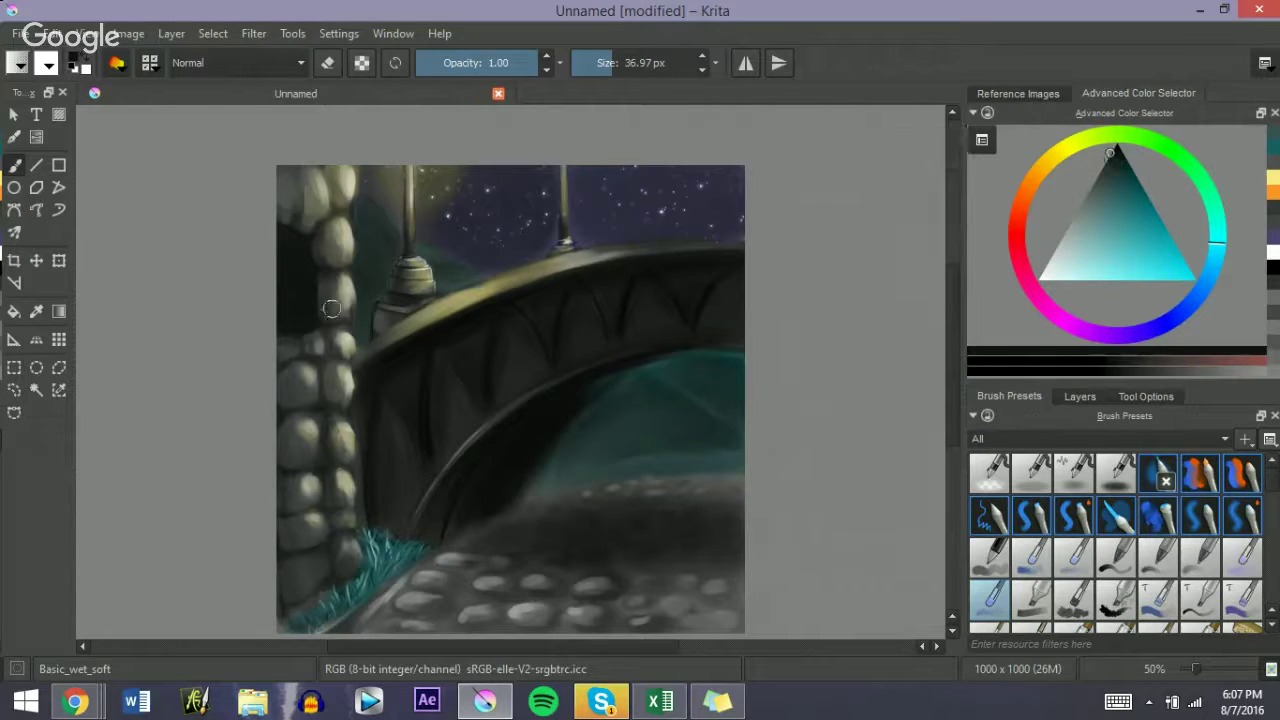
key("bracketleft")
mouse_move(378, 325)
left_mouse_down()
mouse_move(406, 313)
mouse_move(393, 292)
mouse_move(428, 285)
left_mouse_up()
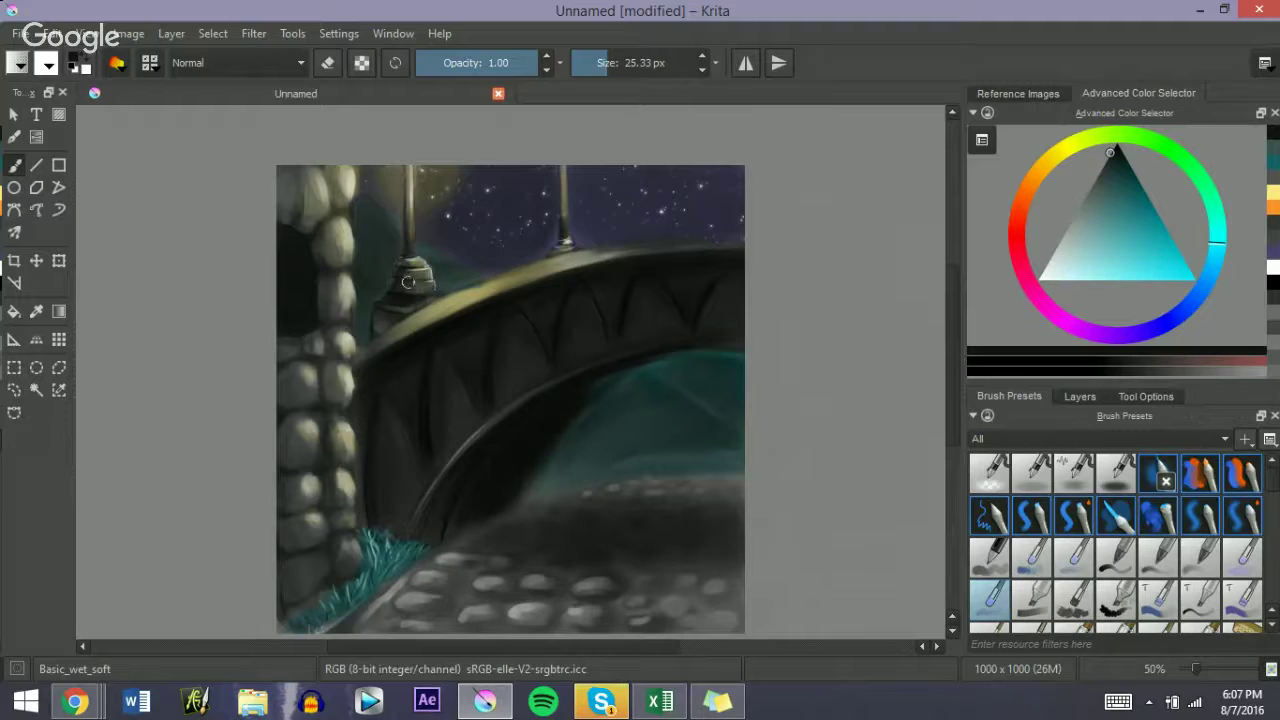
key("bracketleft")
left_click_drag(406, 162, 410, 238)
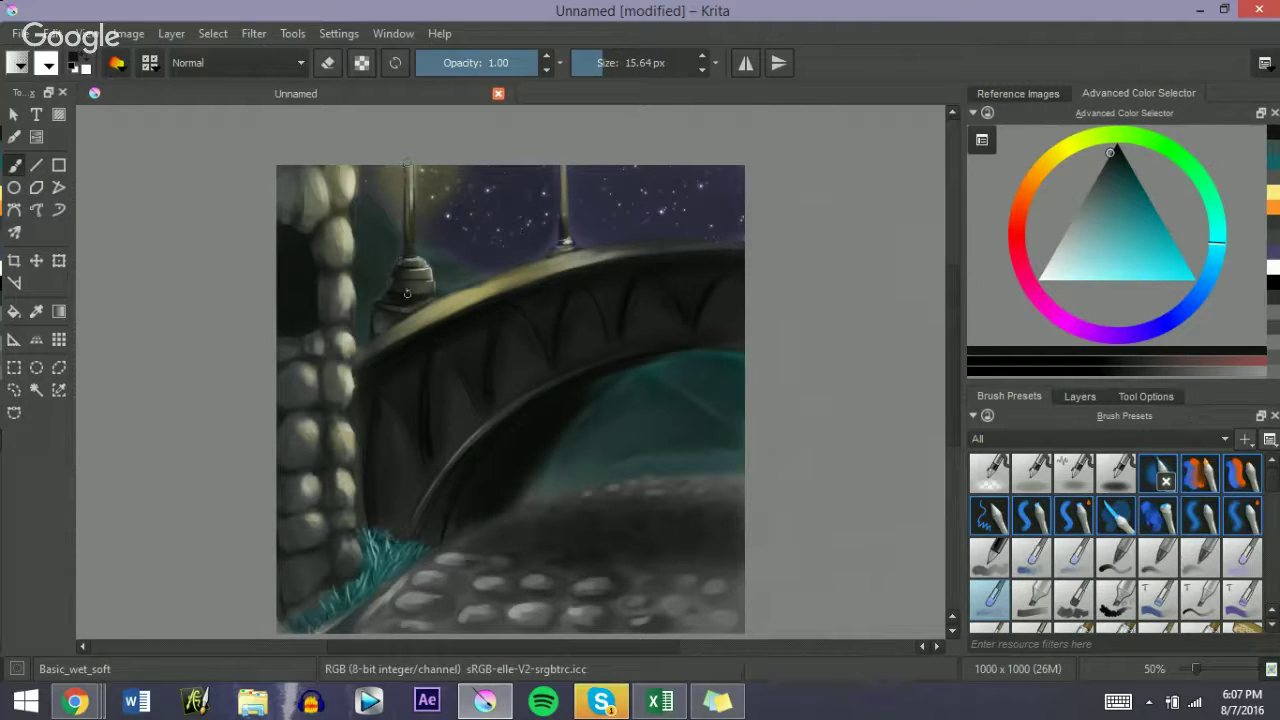
key("ctrl+z")
key("bracketright")
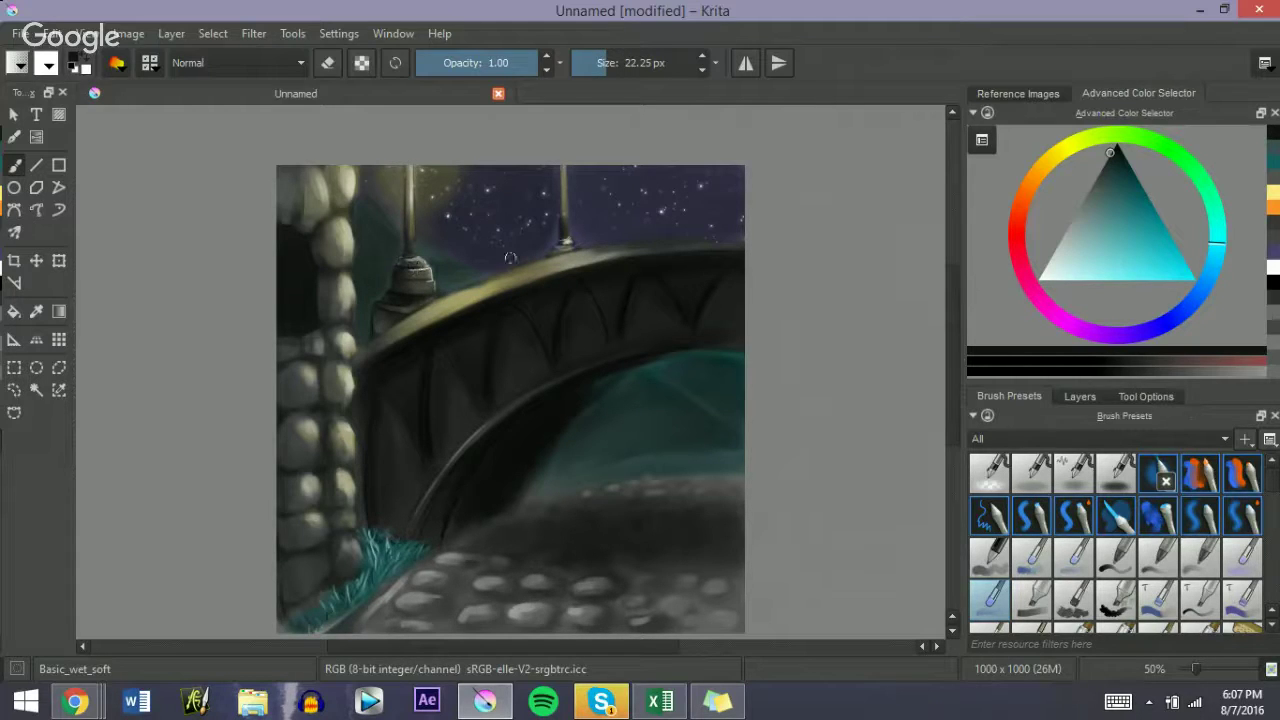
Step: Add light orange highlights to the near lamp post's base with a brush of about 16 px
key("bracketleft")
left_click(1065, 148)
left_click(1143, 244)
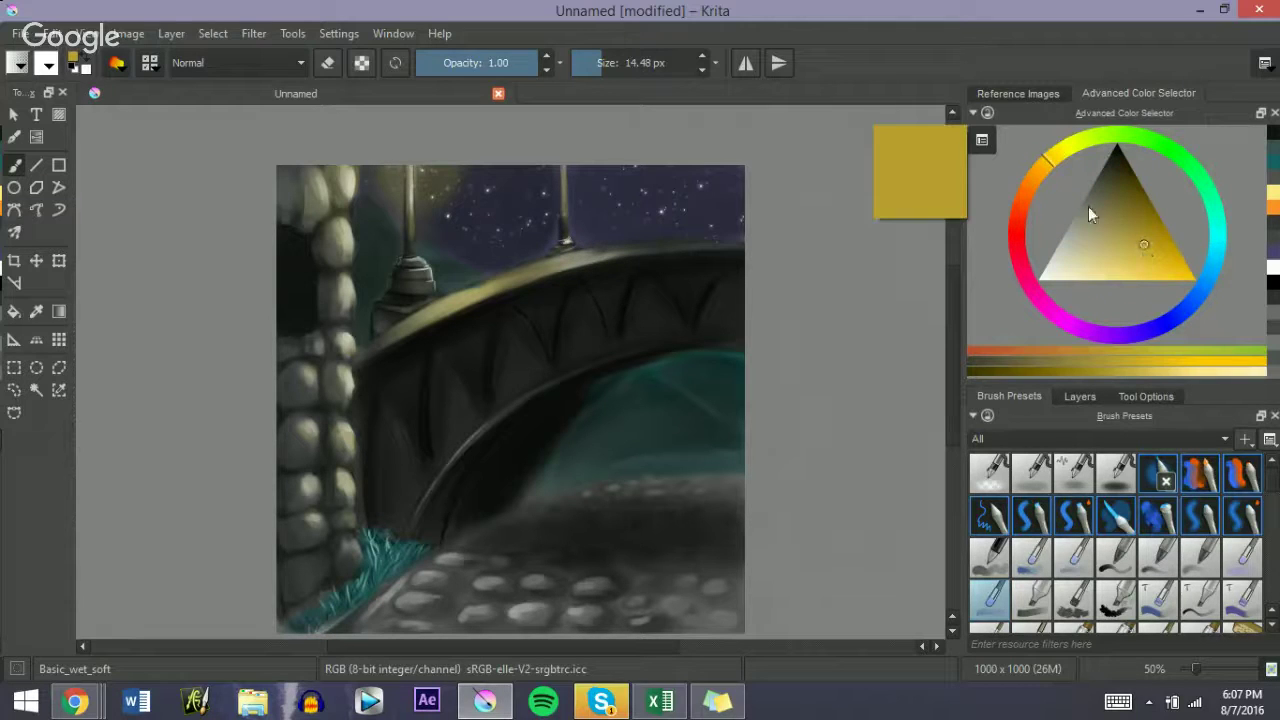
left_click(1045, 187)
left_click(1151, 279)
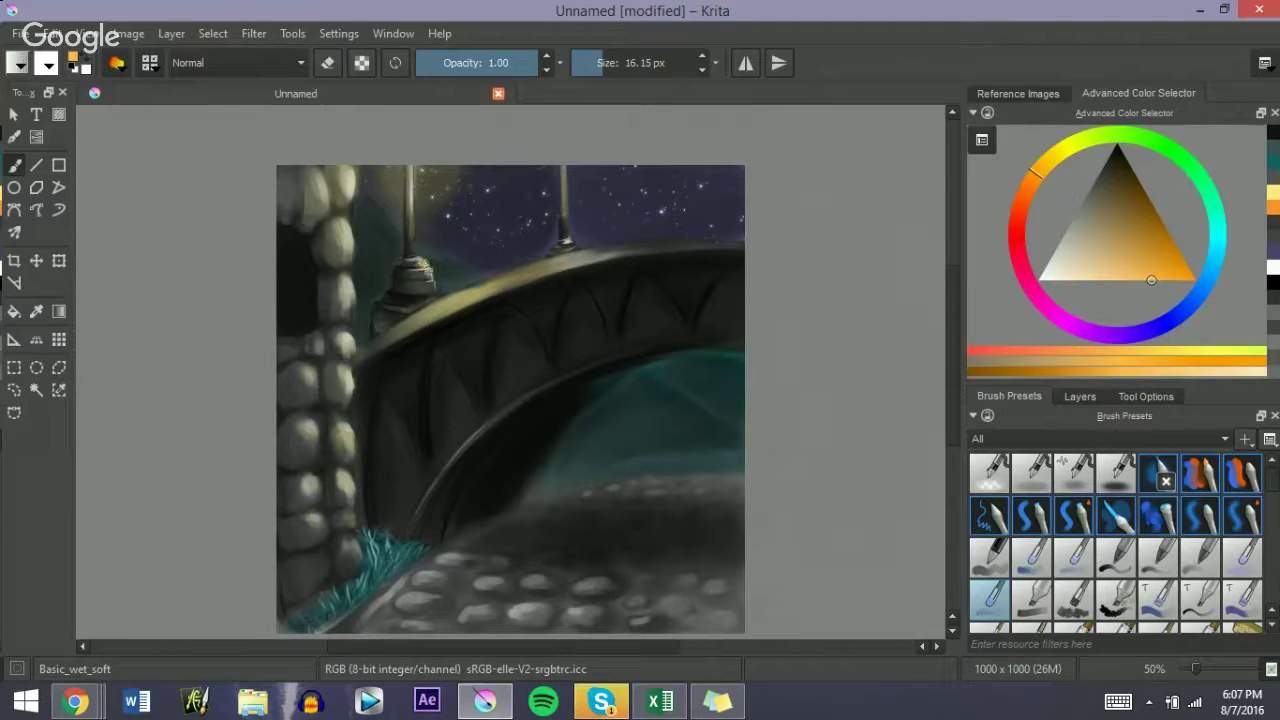
left_click(418, 264)
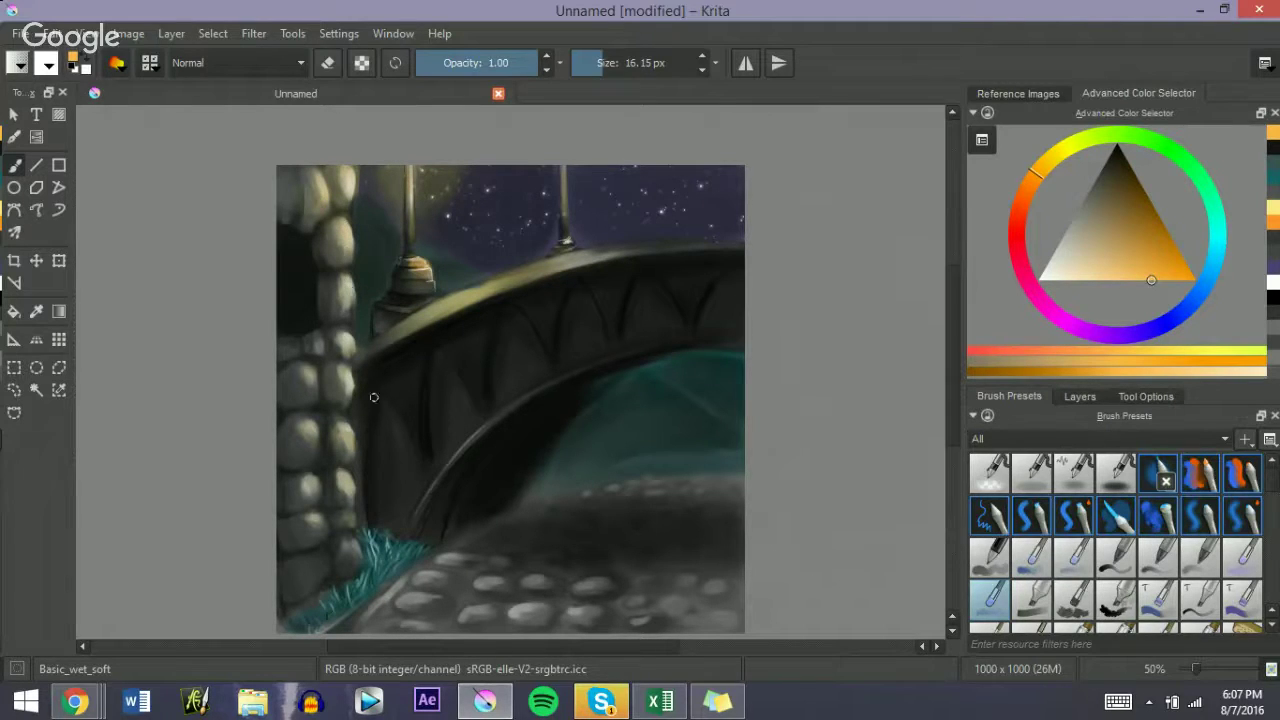
Step: Dab light orange highlights onto the outer stones in the lower part of the stone column
left_click_drag(308, 430, 311, 438)
left_click_drag(301, 373, 307, 379)
left_click(311, 488)
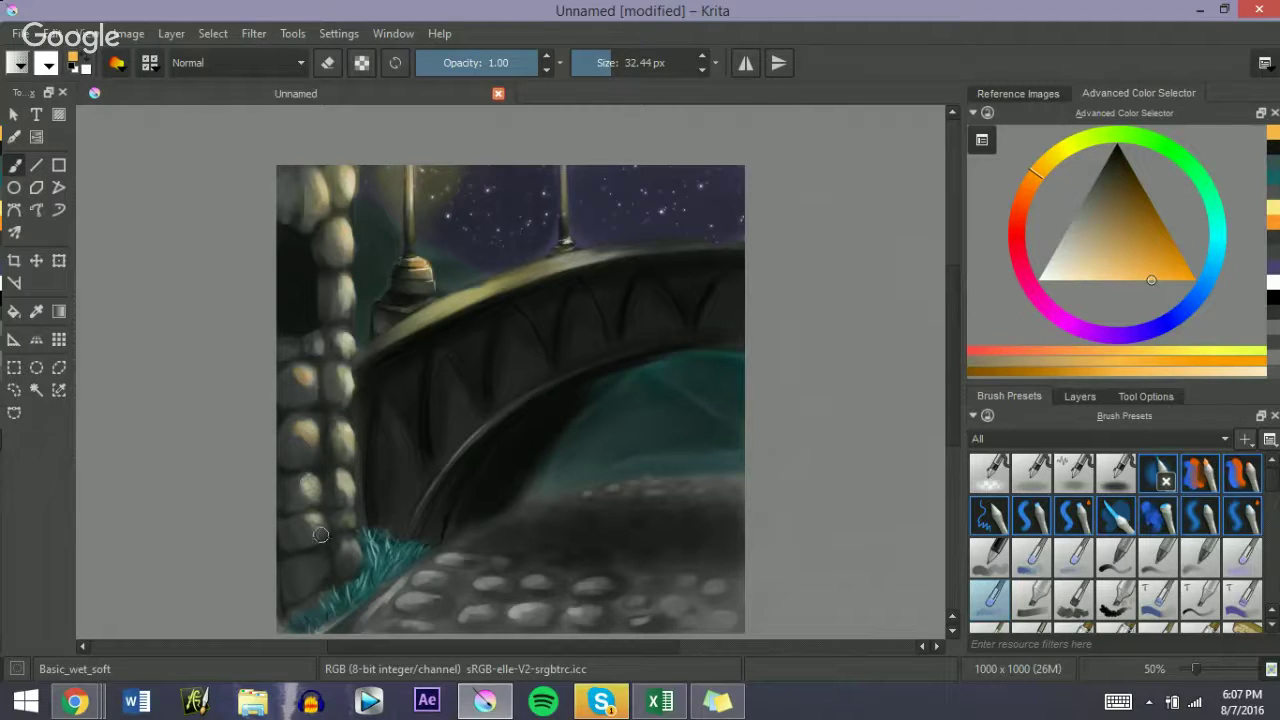
Step: Glaze light orange along the bridge's top edge and down the far lamp post with a smaller brush
key("bracketleft")
left_click_drag(407, 342, 505, 291)
key("bracketleft")
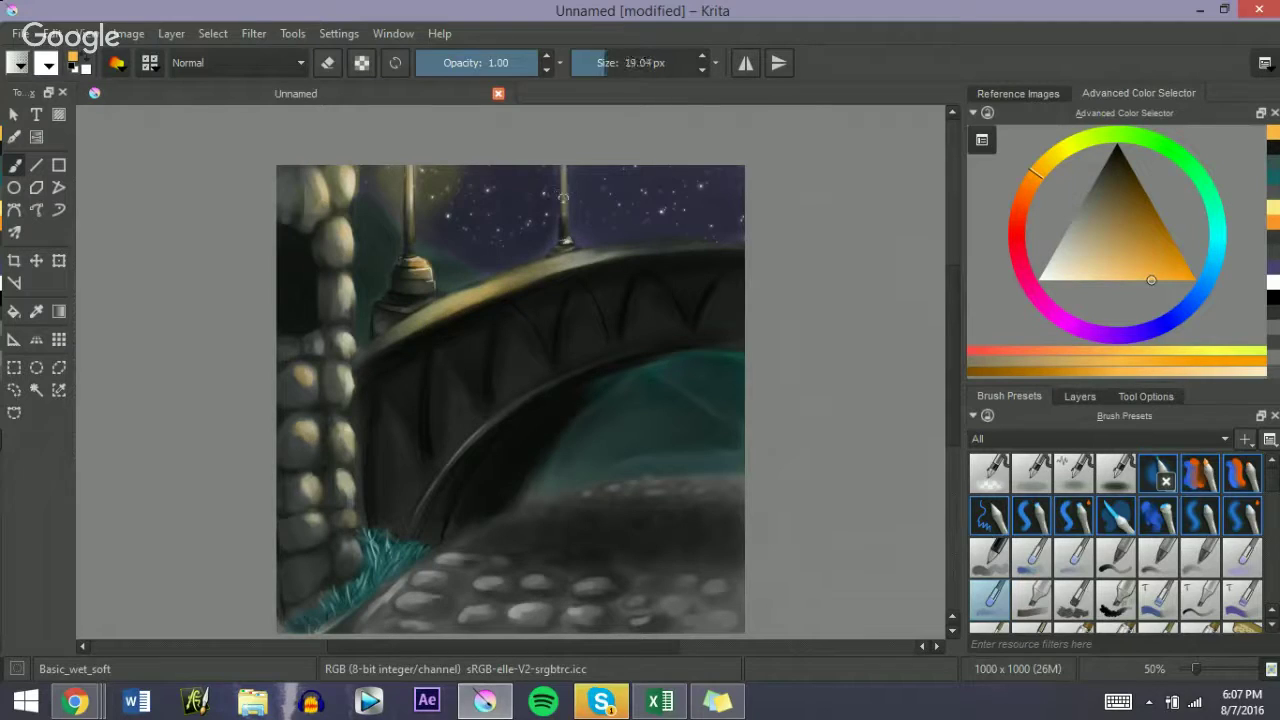
left_click_drag(564, 169, 563, 230)
Step: Choose a more saturated orange and switch to the FX_splat_starfield brush preset
left_click_drag(1149, 250, 1172, 279)
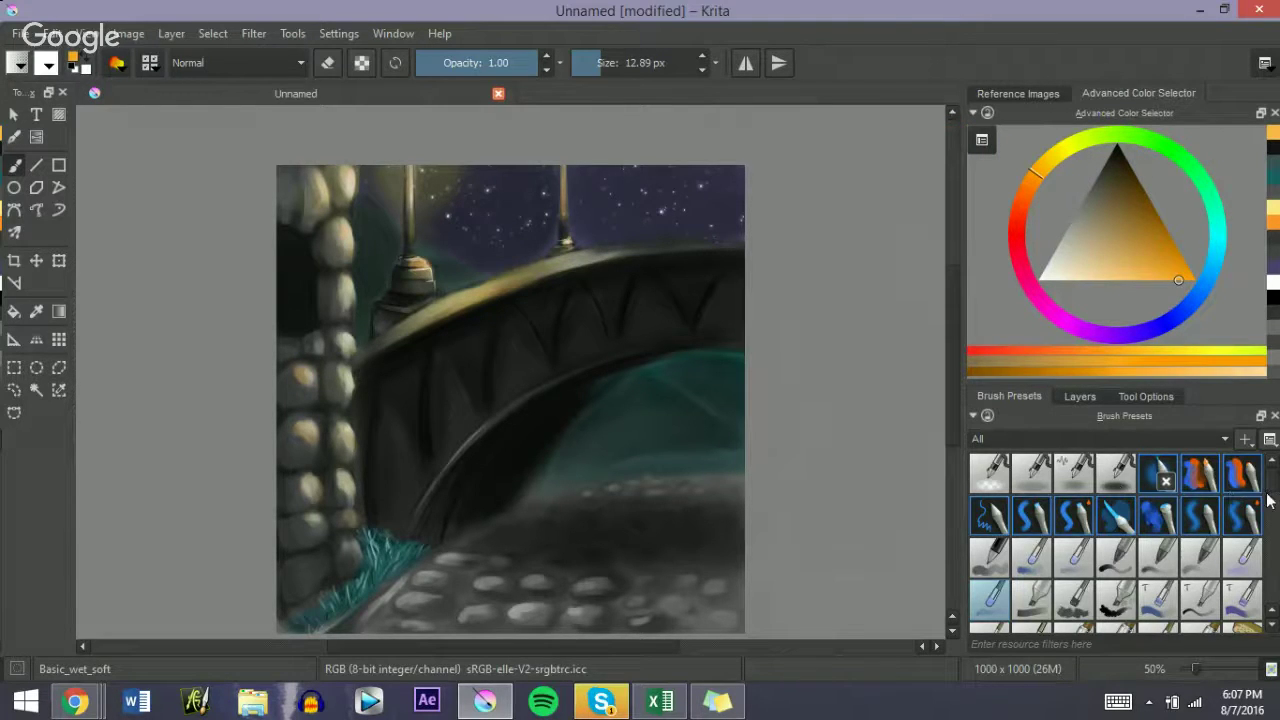
scroll(1268, 500, "down", 5)
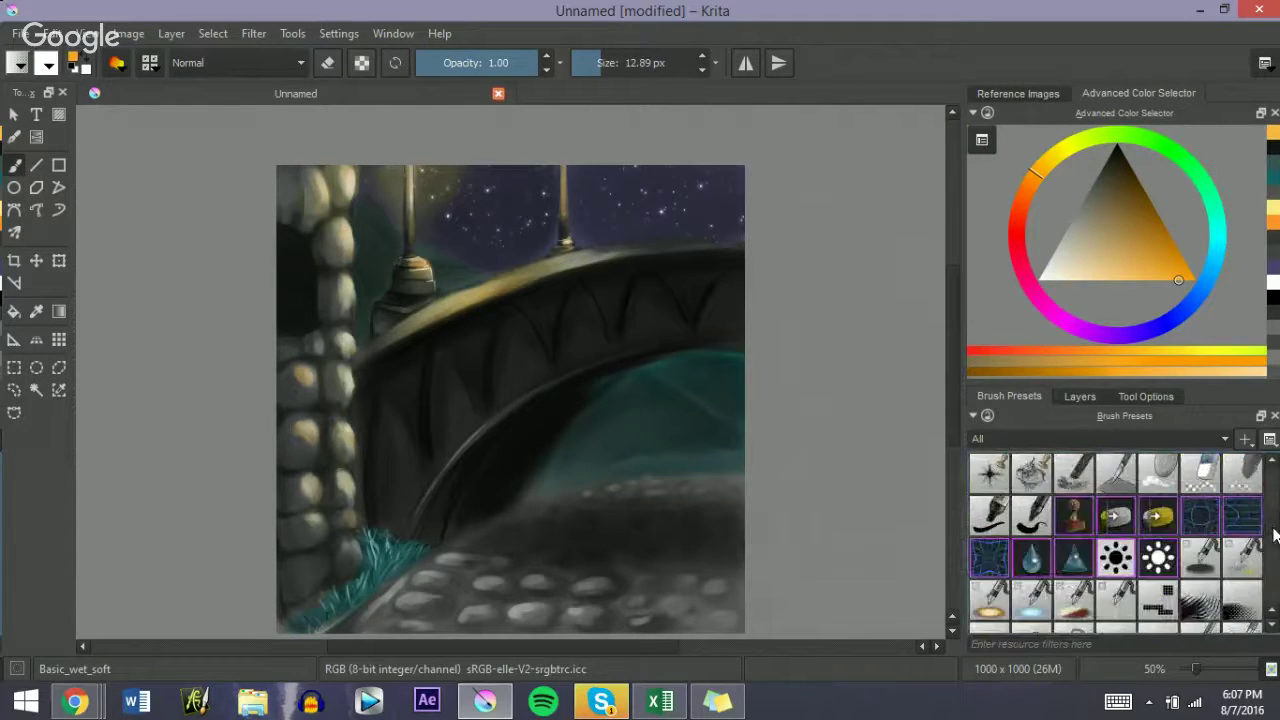
left_click(1118, 603)
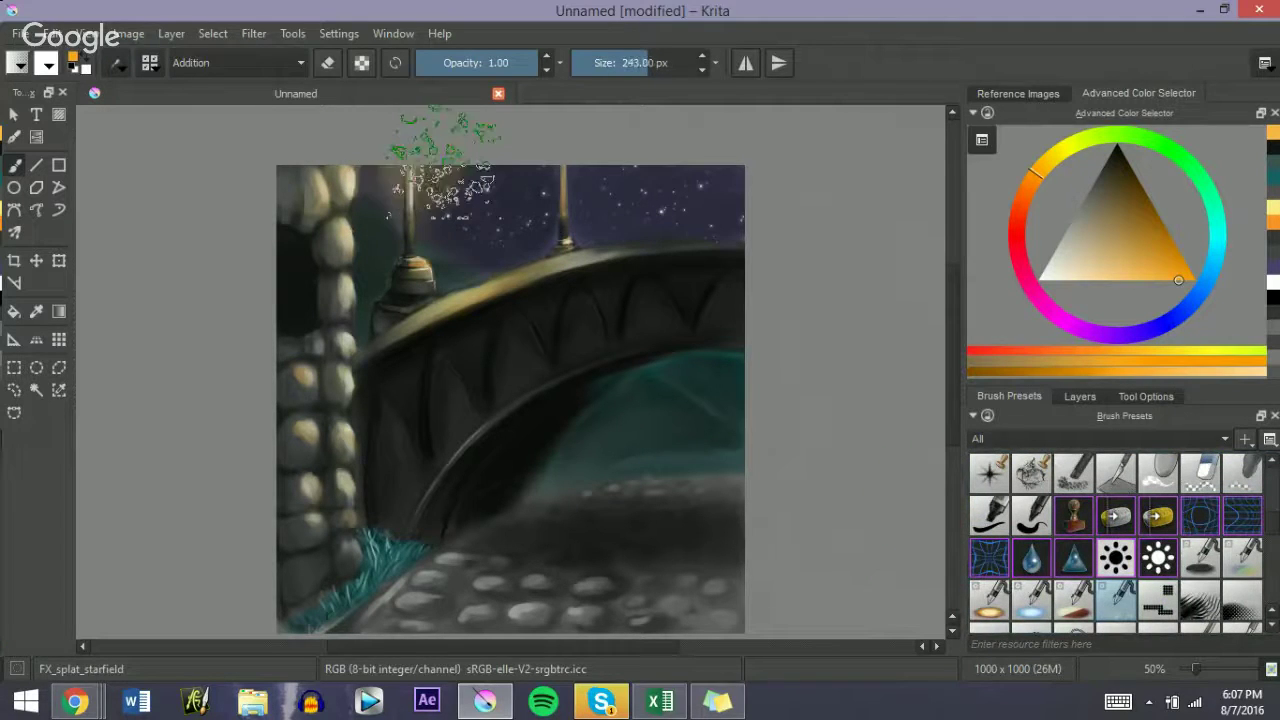
Step: Try to scatter orange stars across the sky on Layer 2, varying the starfield brush size
left_click(1081, 400)
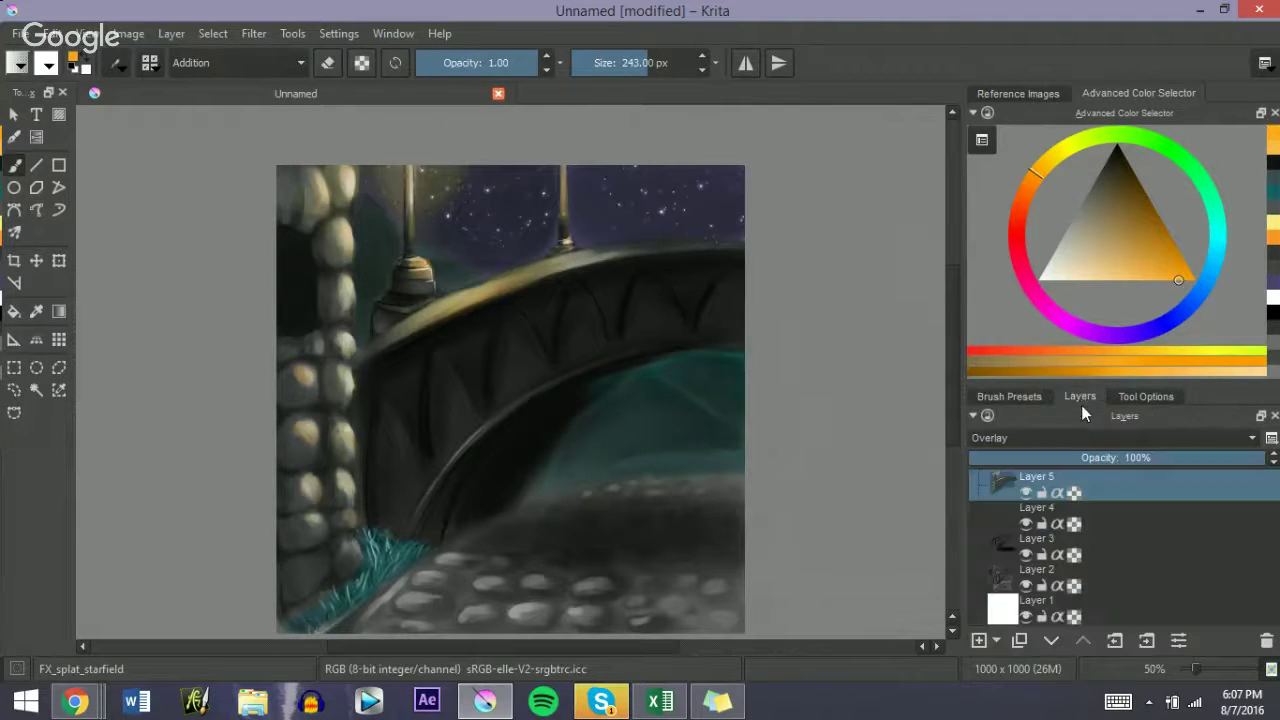
left_click(1005, 584)
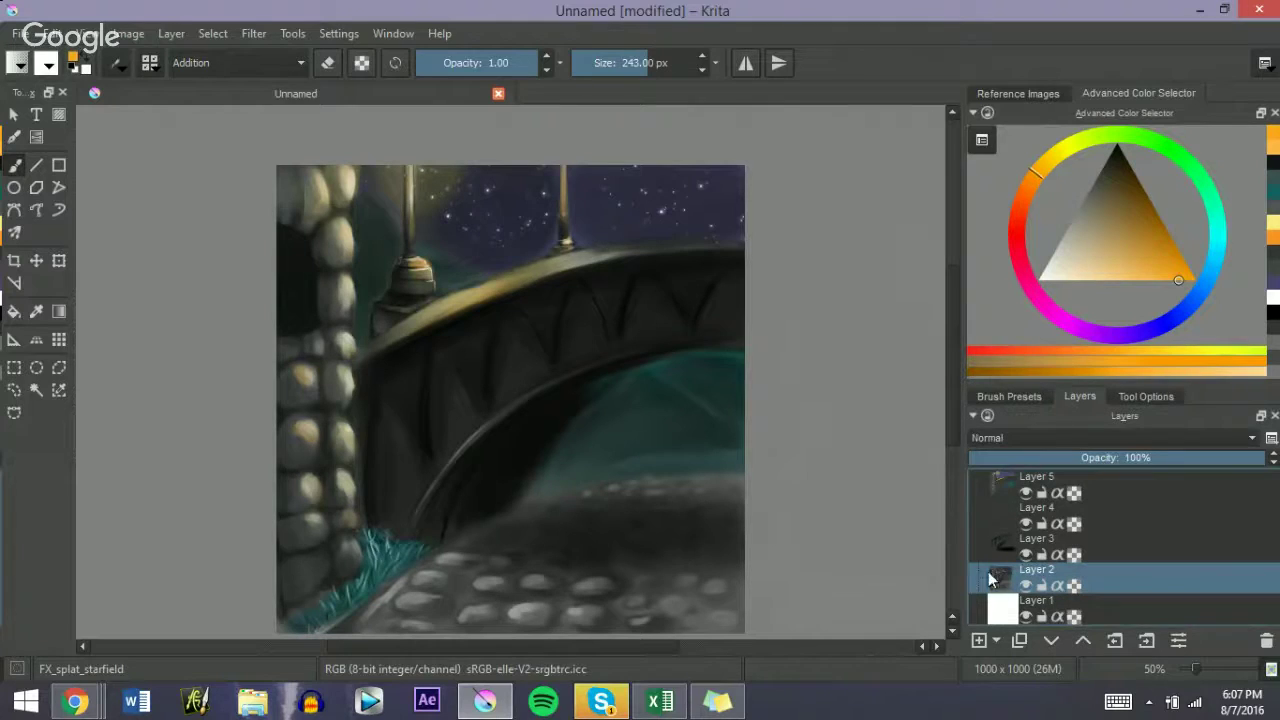
left_click_drag(395, 168, 354, 168, "shift")
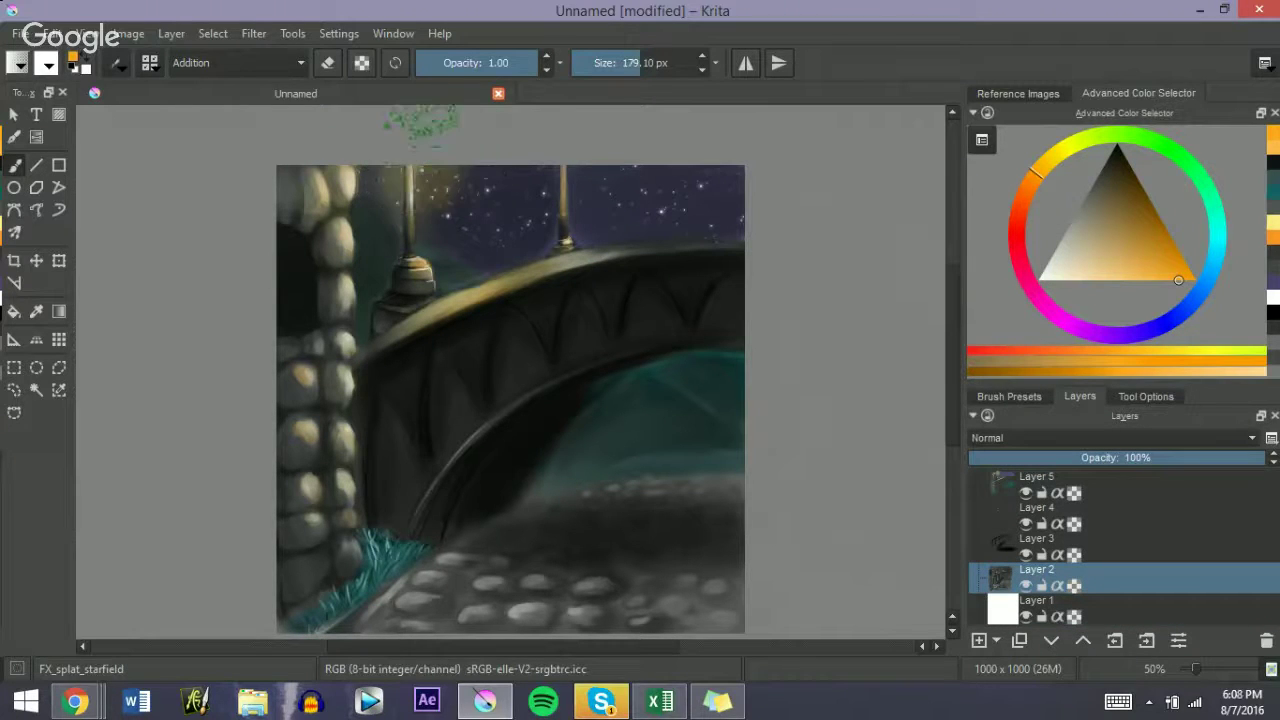
key("bracketright")
key("bracketright")
key("bracketright")
key("bracketright")
key("bracketright")
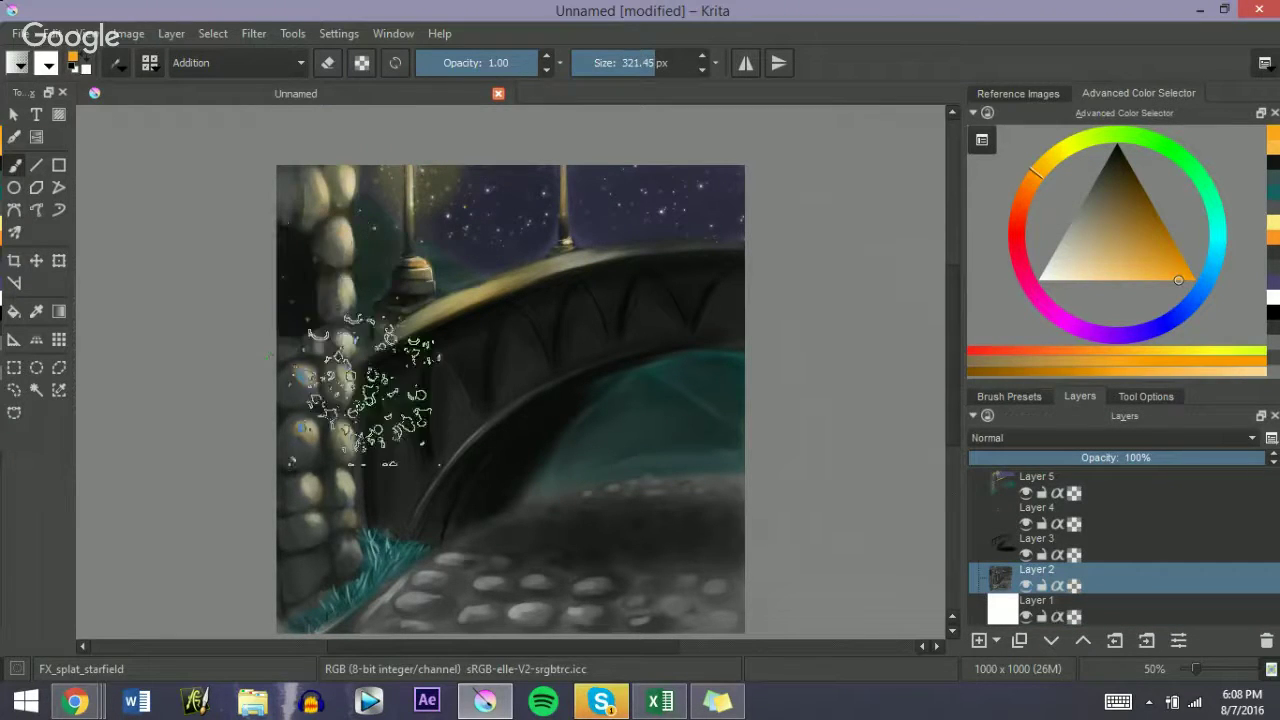
key("bracketright")
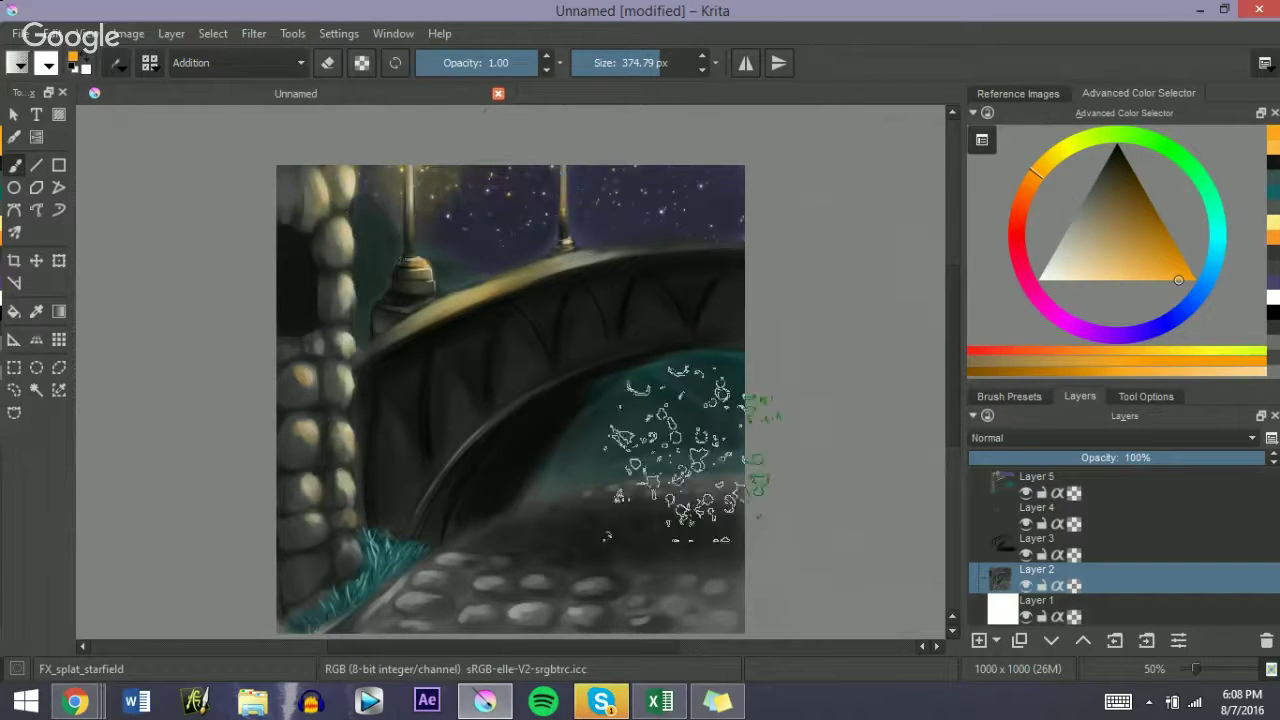
key("bracketleft")
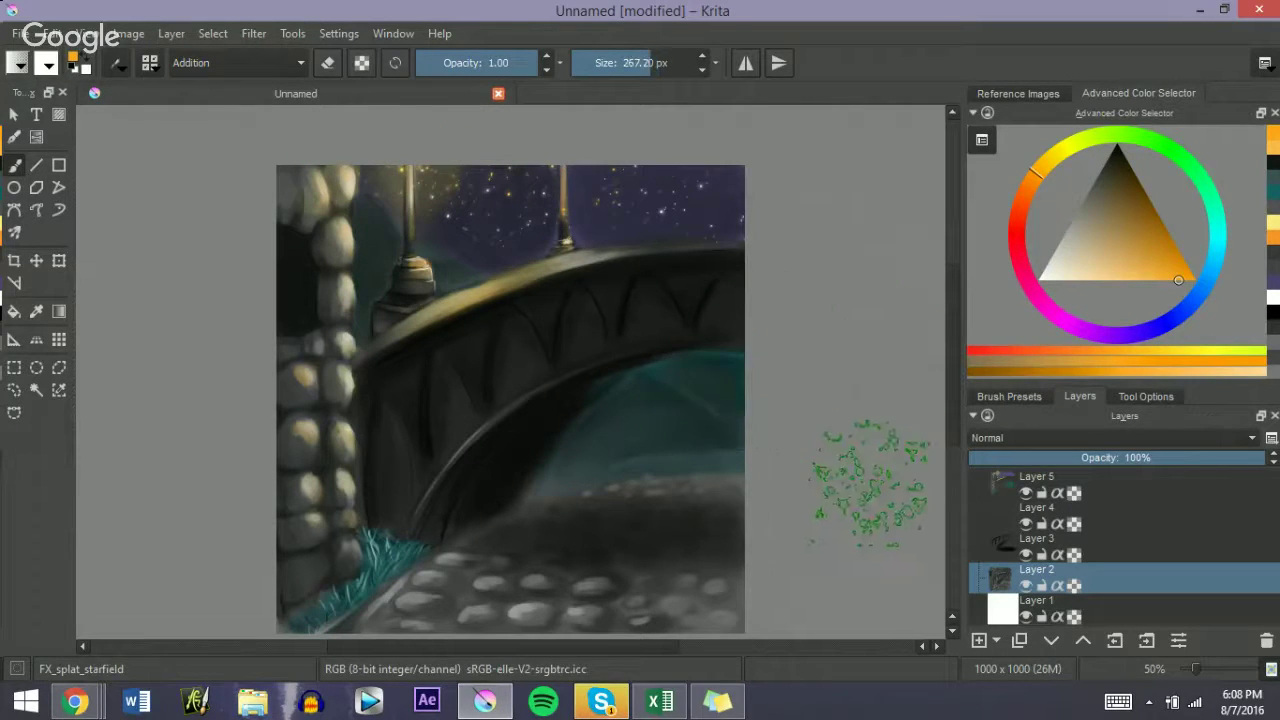
key("bracketleft")
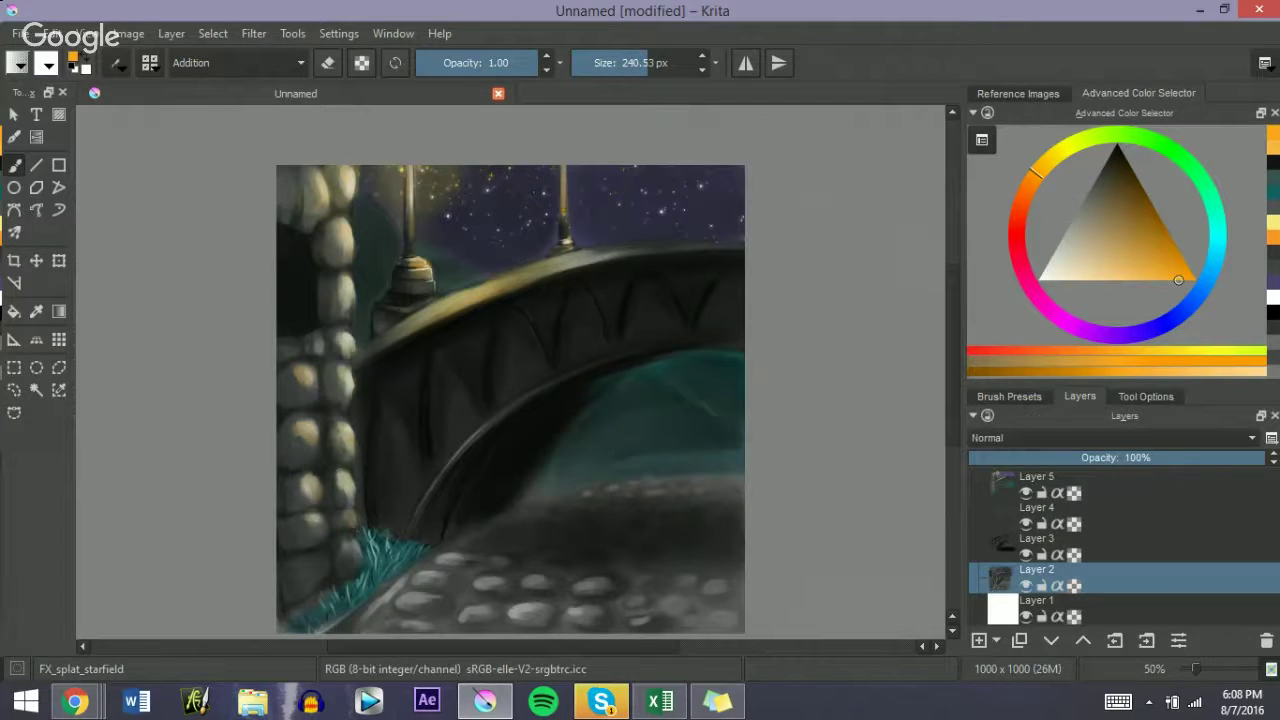
Step: Scatter orange sparkles in the sky around the near lamp post on Layer 4, using starfield brush sizes of about 240 to 300 px
left_click(1002, 537)
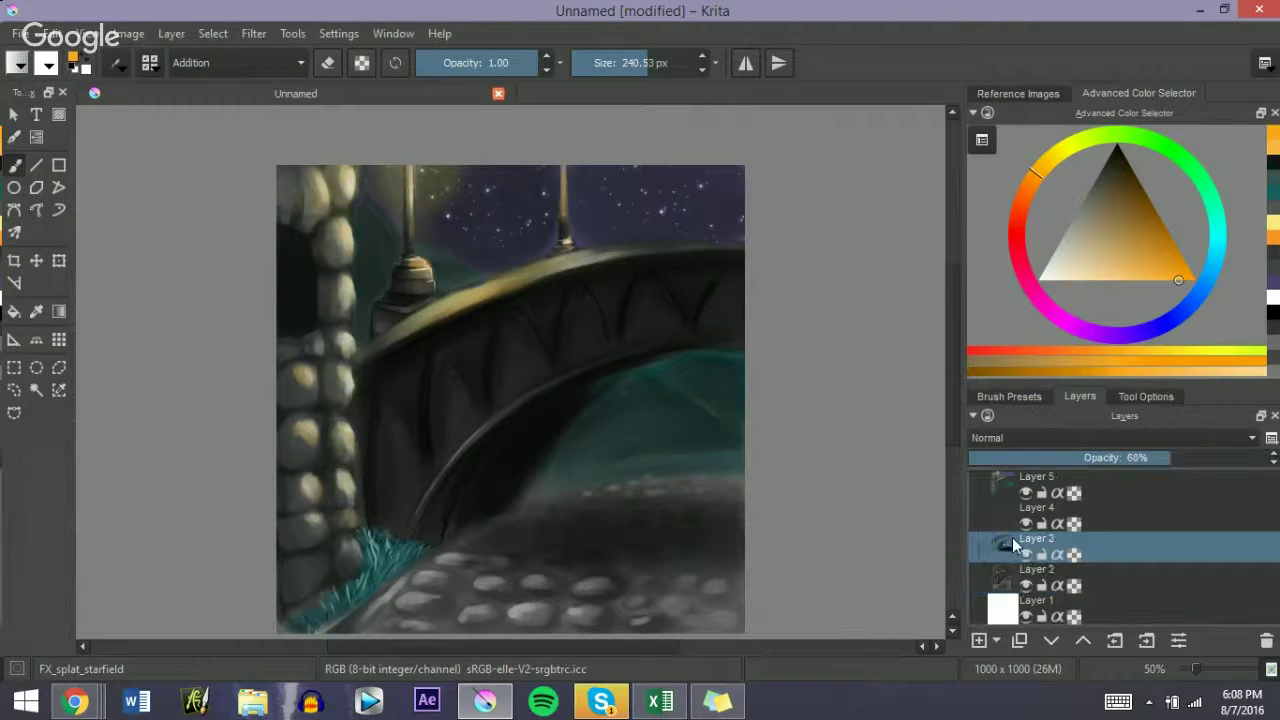
left_click(985, 524)
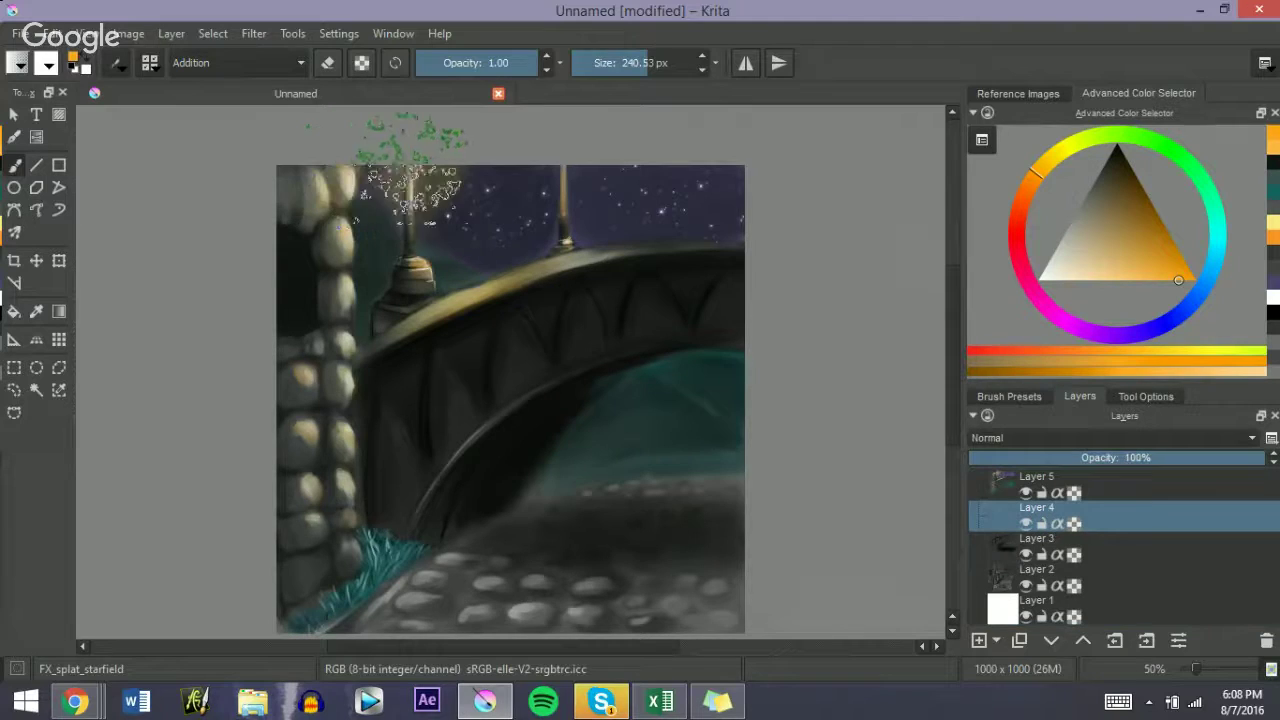
key("bracketright")
key("bracketright")
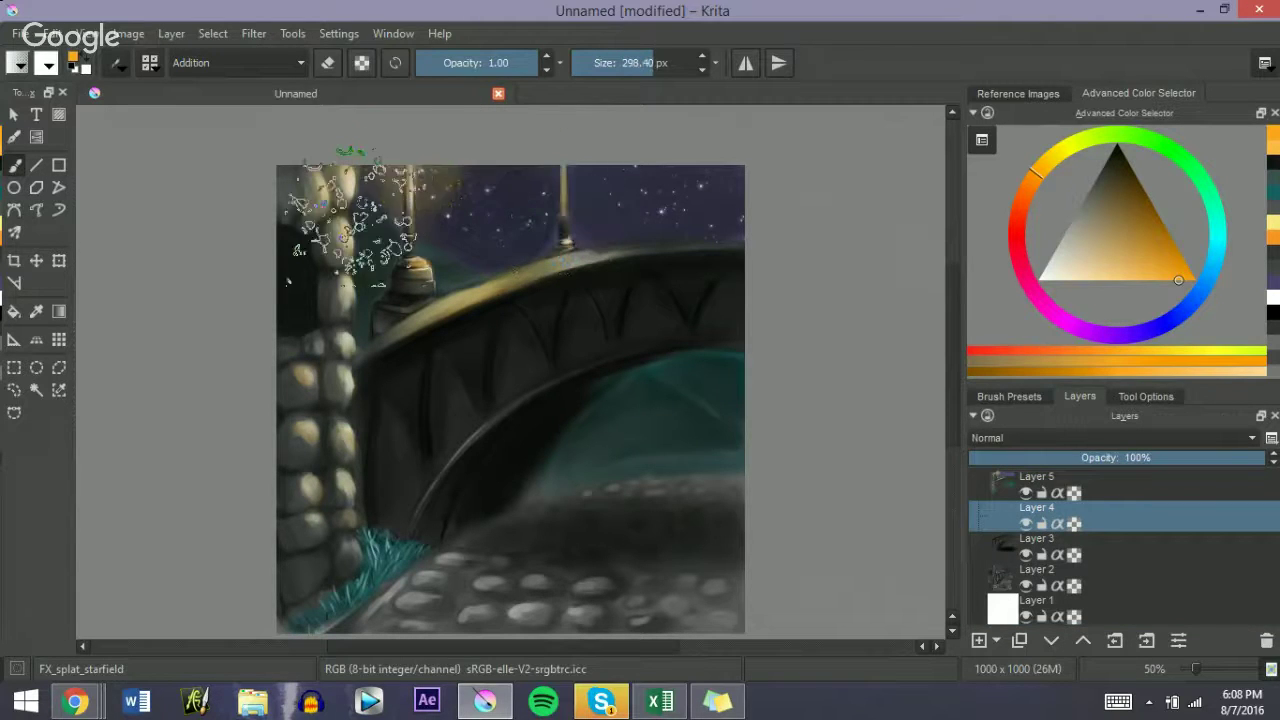
key("bracketleft")
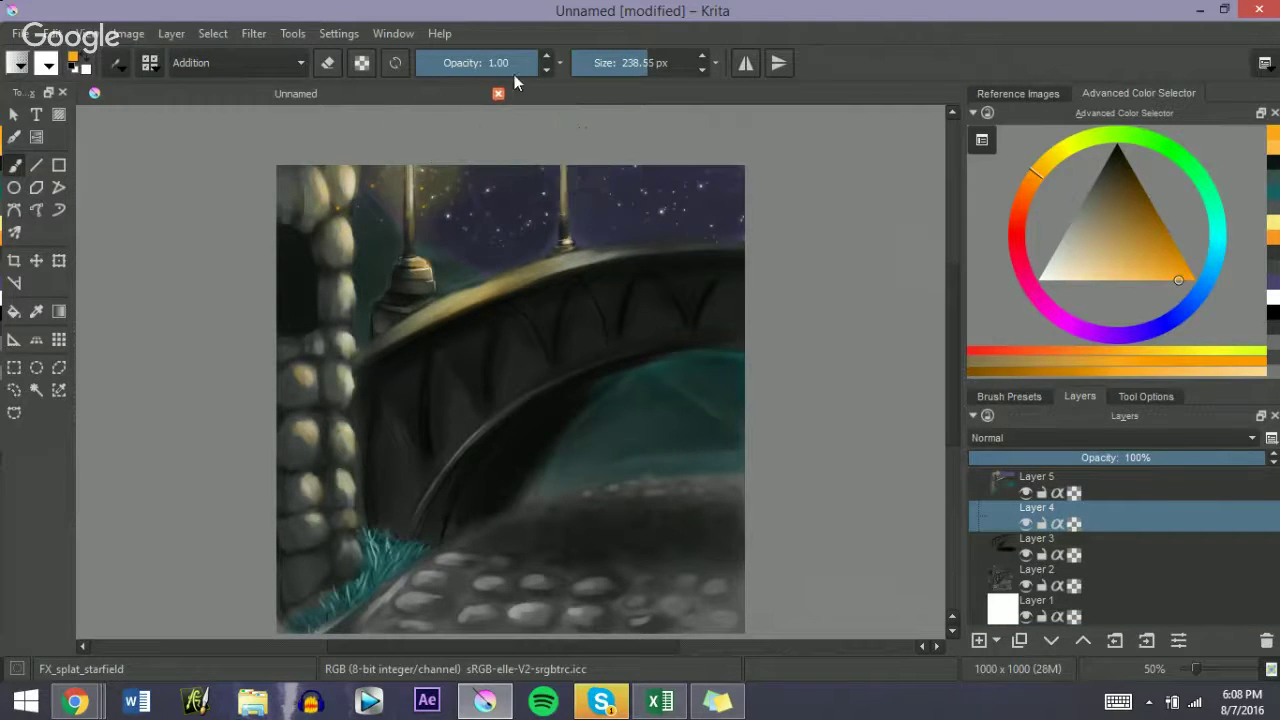
Step: Choose a bright yellow and scatter starfield sparkles around the near lamp post on Layer 4
left_click(1125, 270)
left_click(1059, 157)
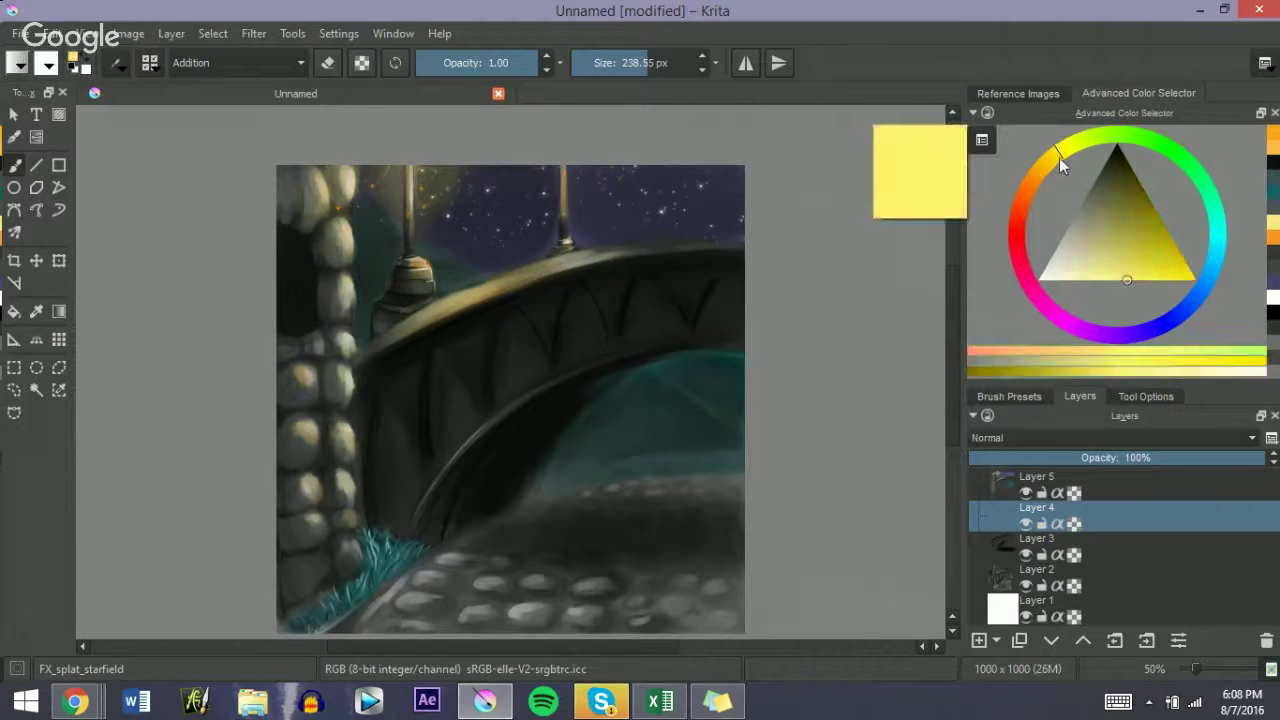
left_click(1136, 280)
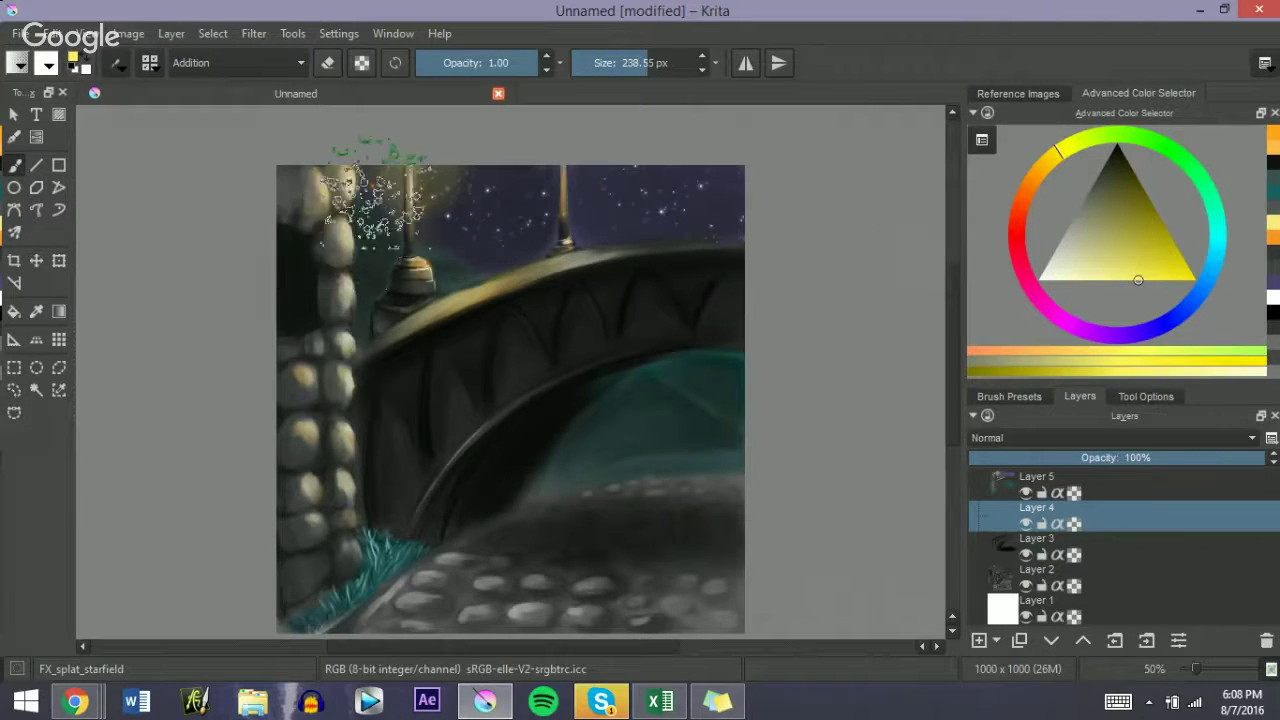
left_click(405, 168)
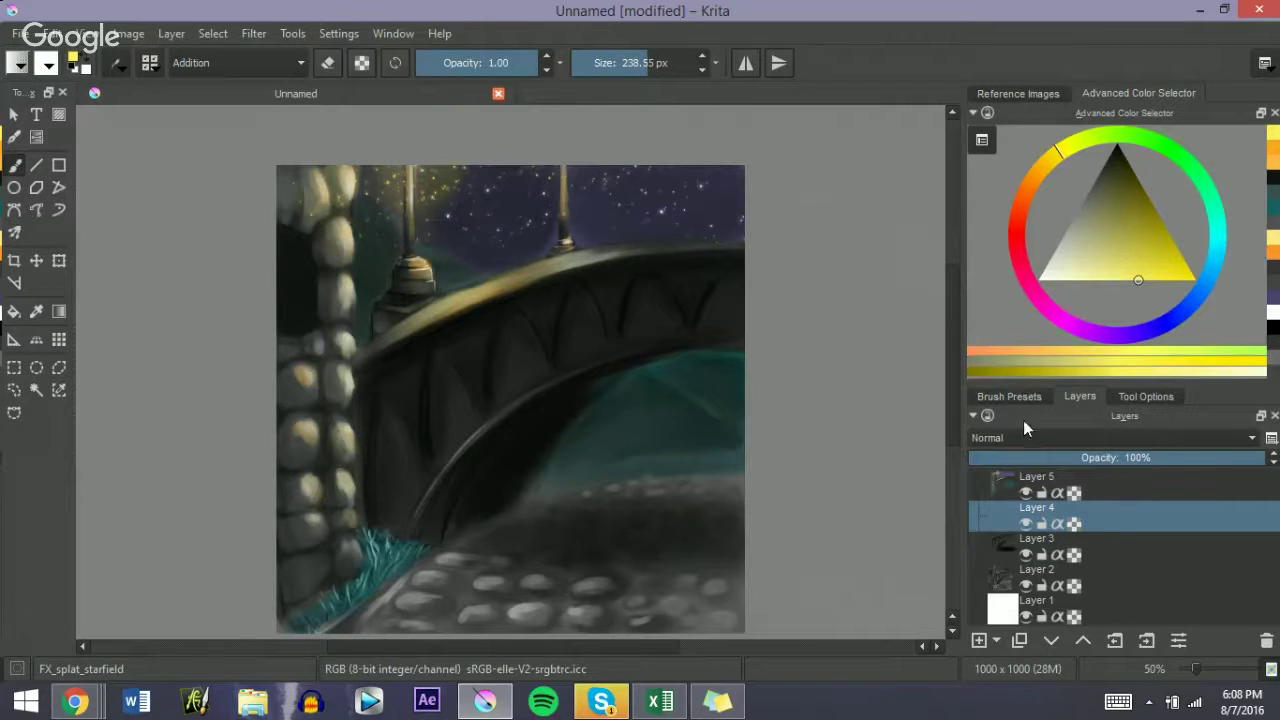
Step: Glaze a soft yellow glow around the lamp posts on Layer 5 with the Basic_wet_soft preset at about 165 px
left_click(1058, 480)
left_click(1010, 396)
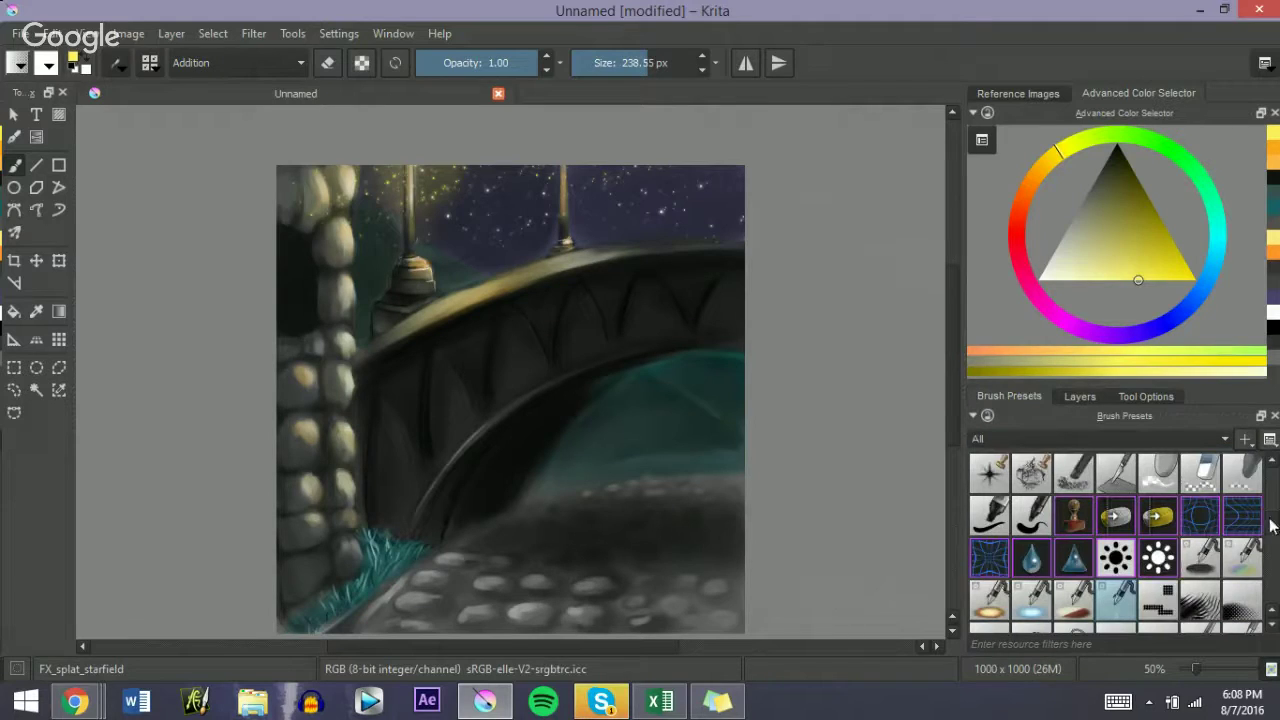
mouse_move(1268, 522)
left_mouse_down()
mouse_move(1269, 536)
mouse_move(1273, 514)
left_mouse_up()
scroll(1274, 520, "up", 8)
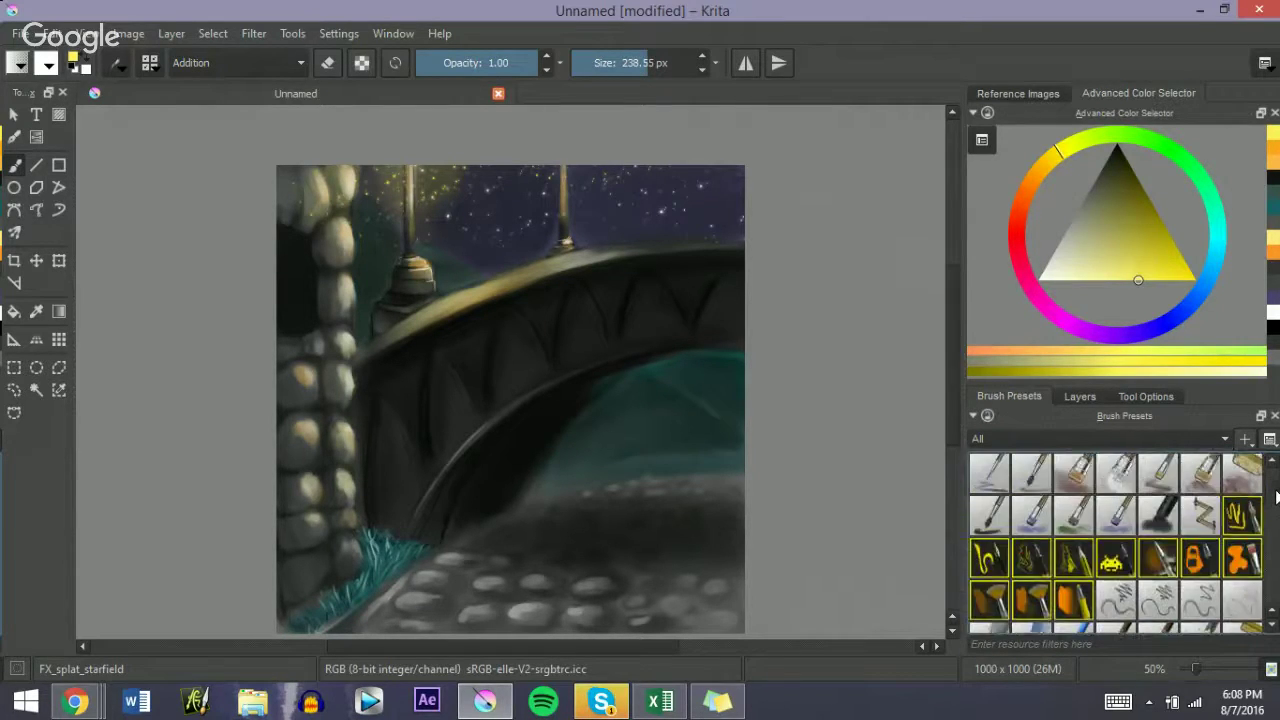
scroll(1274, 494, "up", 3)
left_click(988, 556)
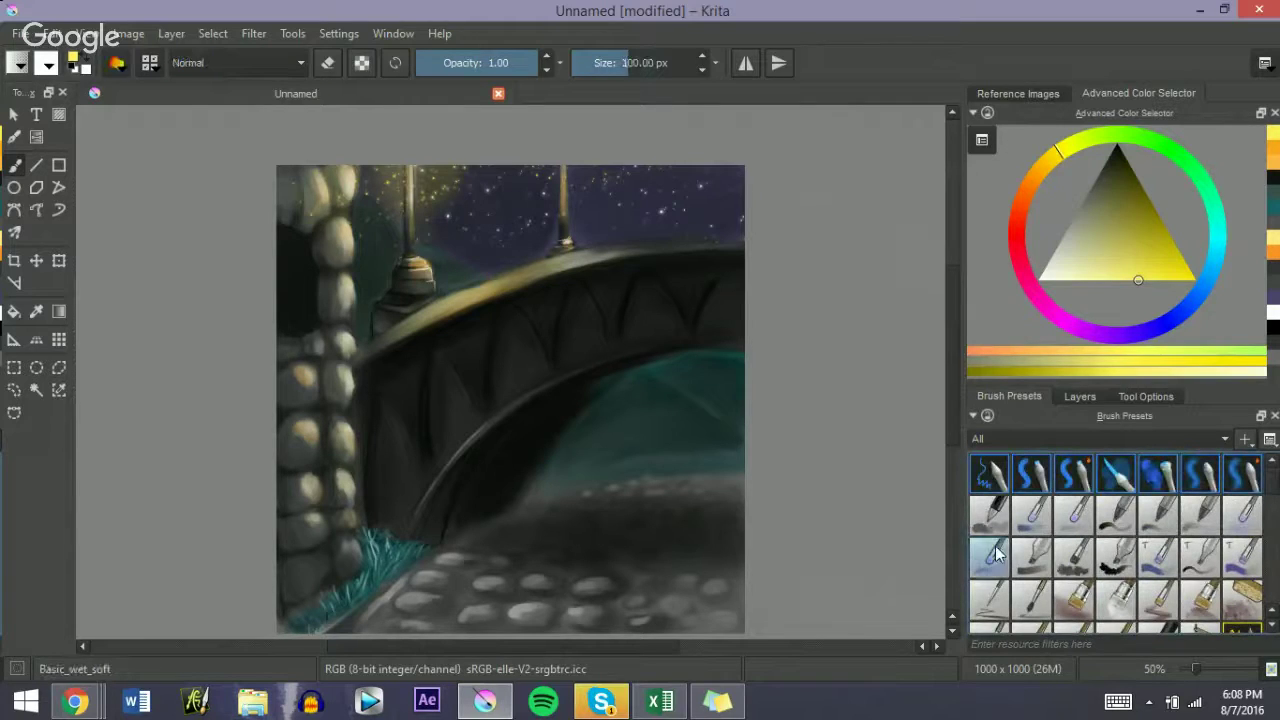
mouse_move(513, 145)
left_mouse_down("shift")
mouse_move(557, 155)
mouse_move(575, 146)
mouse_move(561, 160)
mouse_move(565, 146)
mouse_move(545, 153)
mouse_move(586, 145)
mouse_move(540, 162)
mouse_move(512, 149)
mouse_move(591, 173)
left_mouse_up("shift")
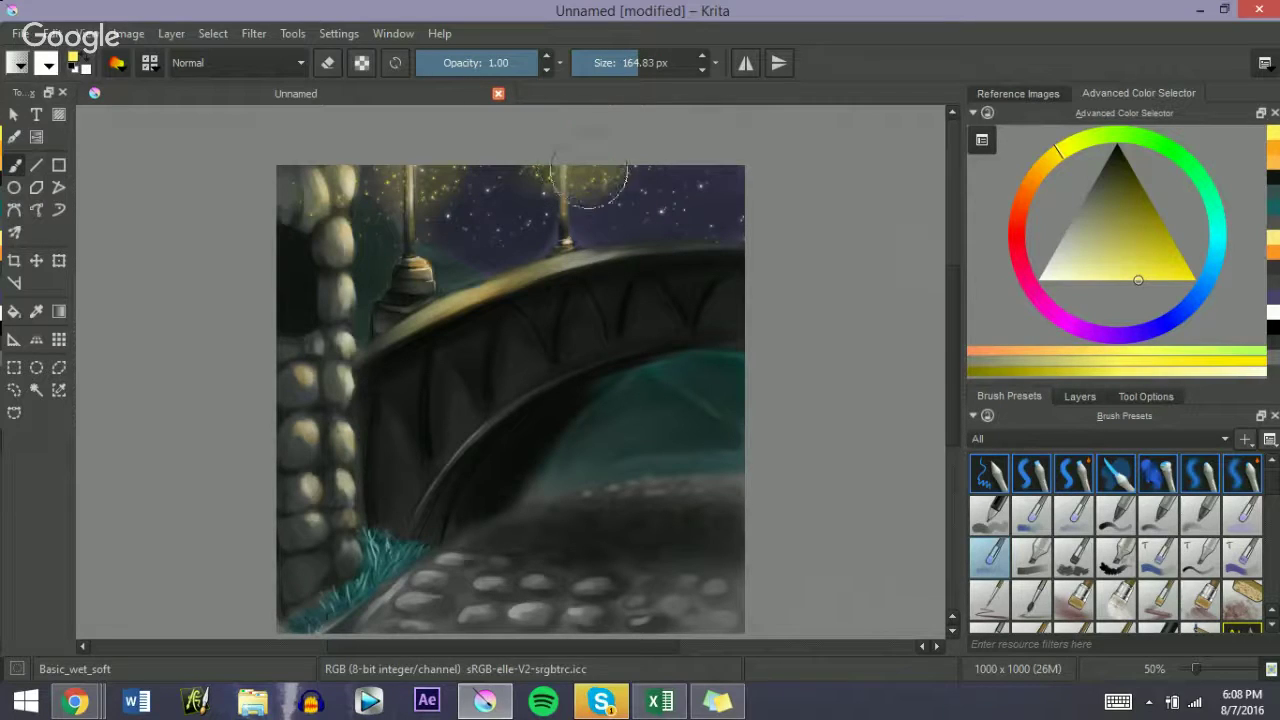
mouse_move(513, 140)
left_mouse_down()
mouse_move(575, 162)
mouse_move(430, 172)
mouse_move(470, 145)
left_mouse_up()
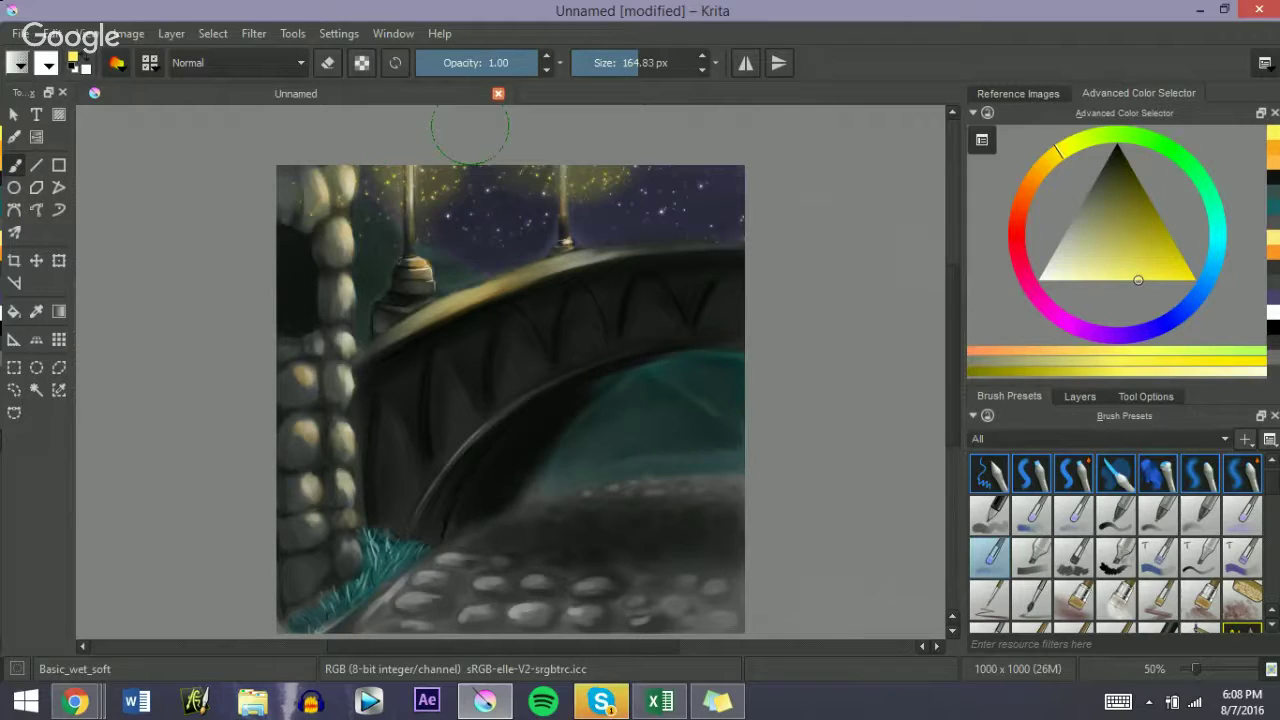
Step: Darken the foreground cobblestones and the path beneath the arch with a dark grey, shifting its hue to orange
left_click(1093, 184)
left_click_drag(954, 281, 949, 312)
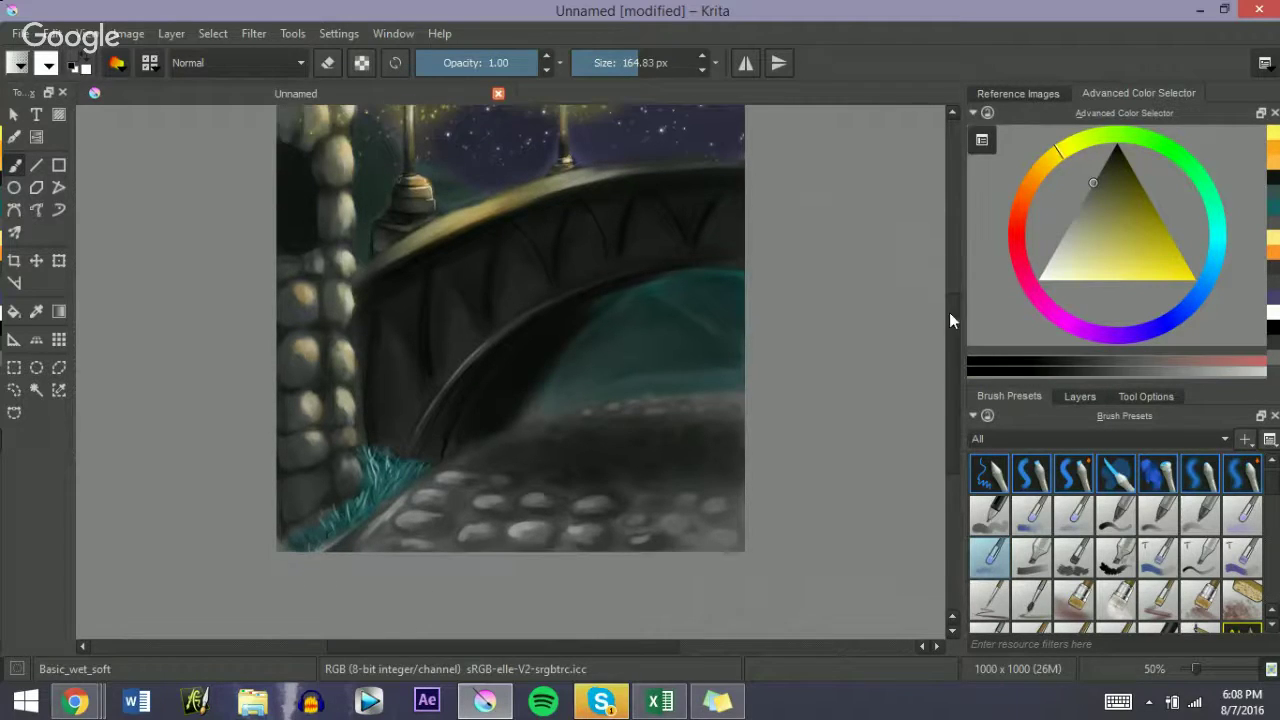
left_click(1089, 177)
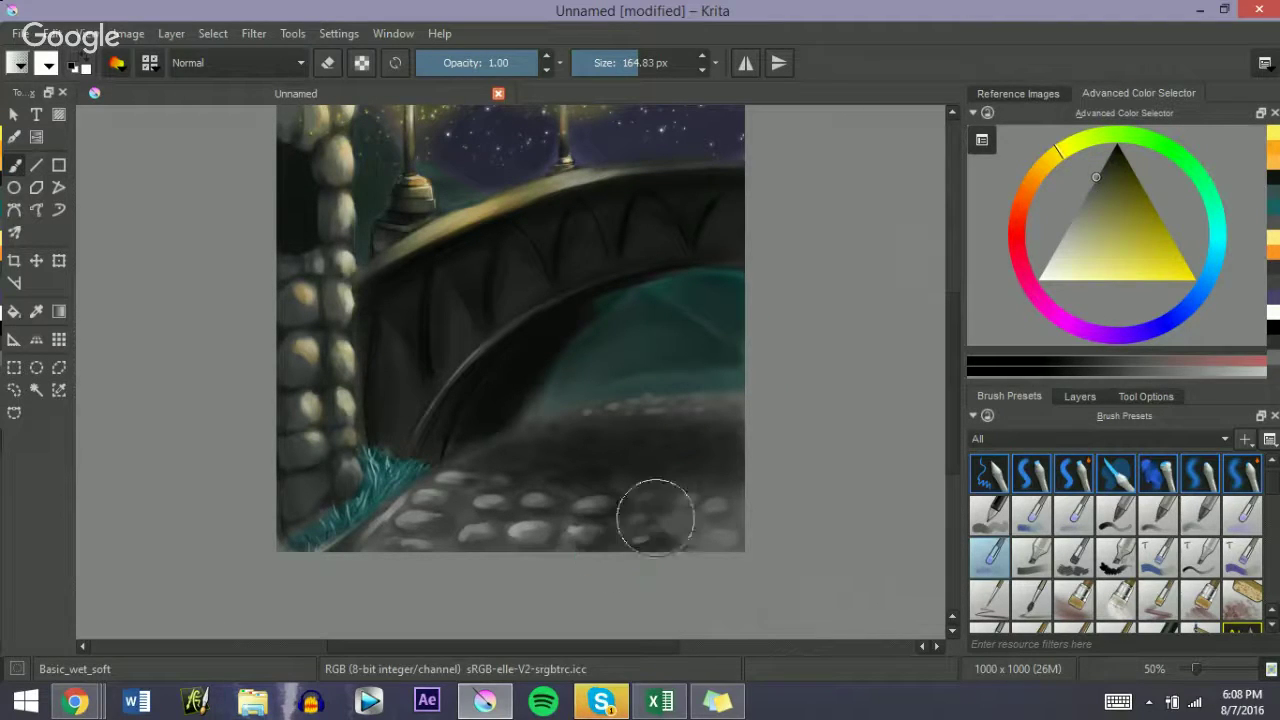
mouse_move(656, 518)
left_mouse_down()
mouse_move(566, 543)
mouse_move(509, 520)
left_mouse_up()
left_click(1045, 163)
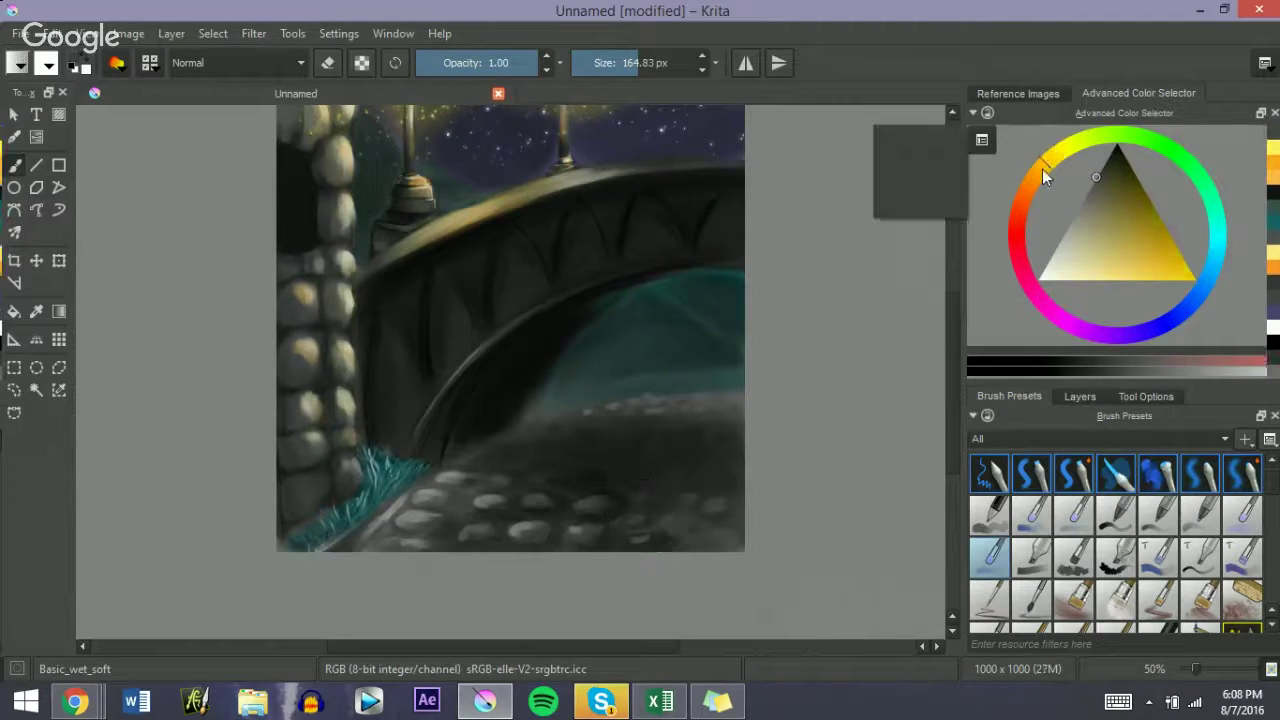
left_click_drag(1044, 176, 1036, 180)
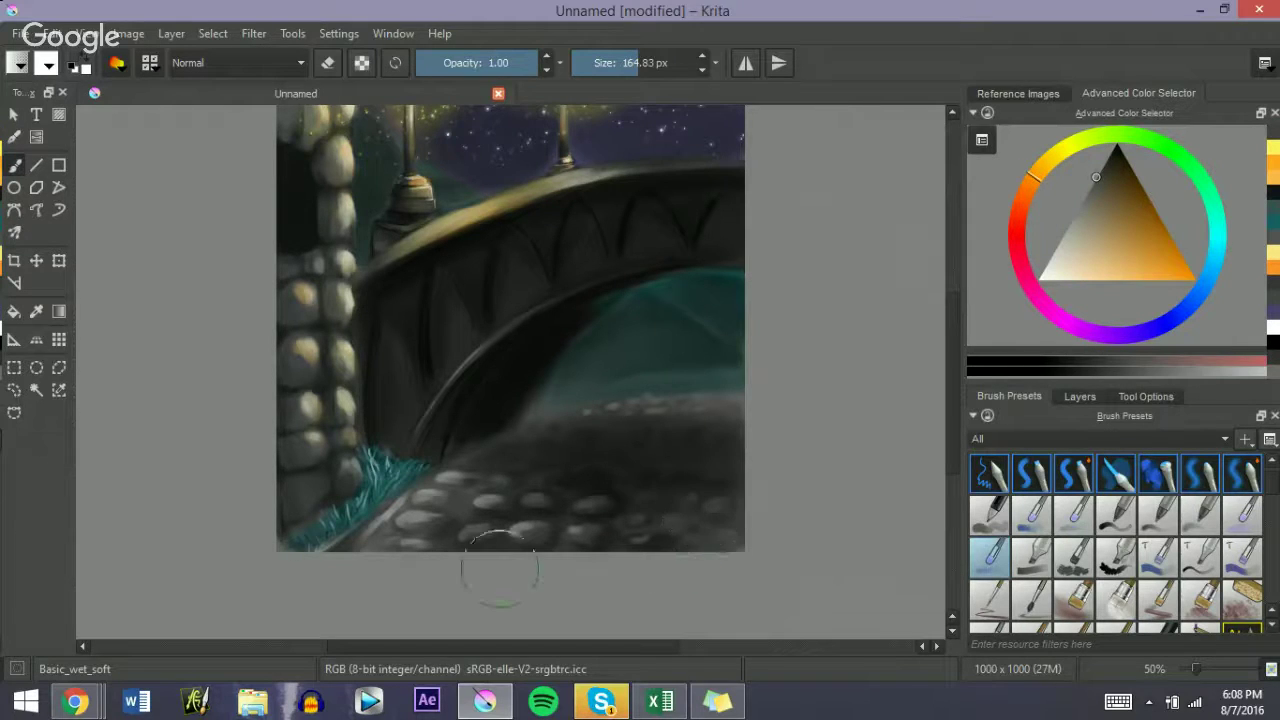
mouse_move(500, 569)
left_mouse_down()
mouse_move(437, 583)
mouse_move(414, 569)
mouse_move(480, 486)
mouse_move(543, 457)
mouse_move(632, 492)
mouse_move(709, 429)
left_mouse_up()
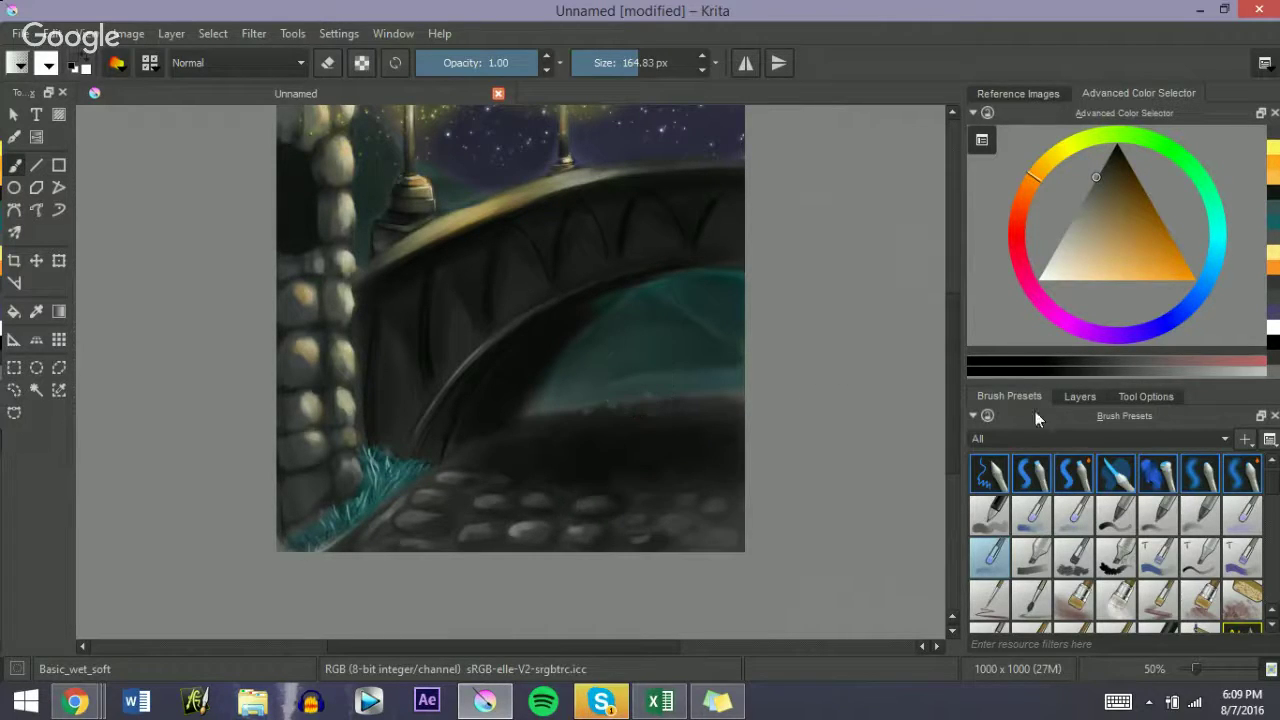
Step: Define the underside edge of the bridge arch in black on Layer 2 with the Basic_circle preset at about 12 px
left_click(1004, 521)
key("d")
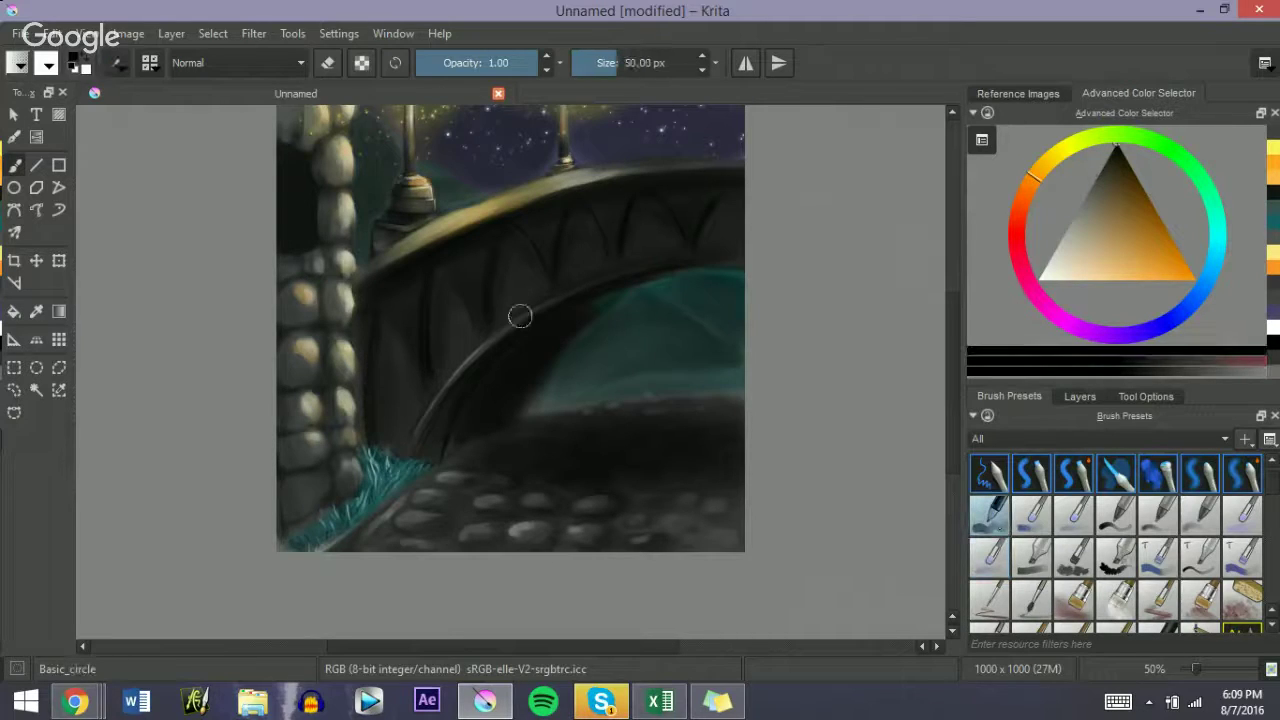
mouse_move(558, 375)
left_mouse_down()
mouse_move(527, 377)
mouse_move(539, 396)
left_mouse_up()
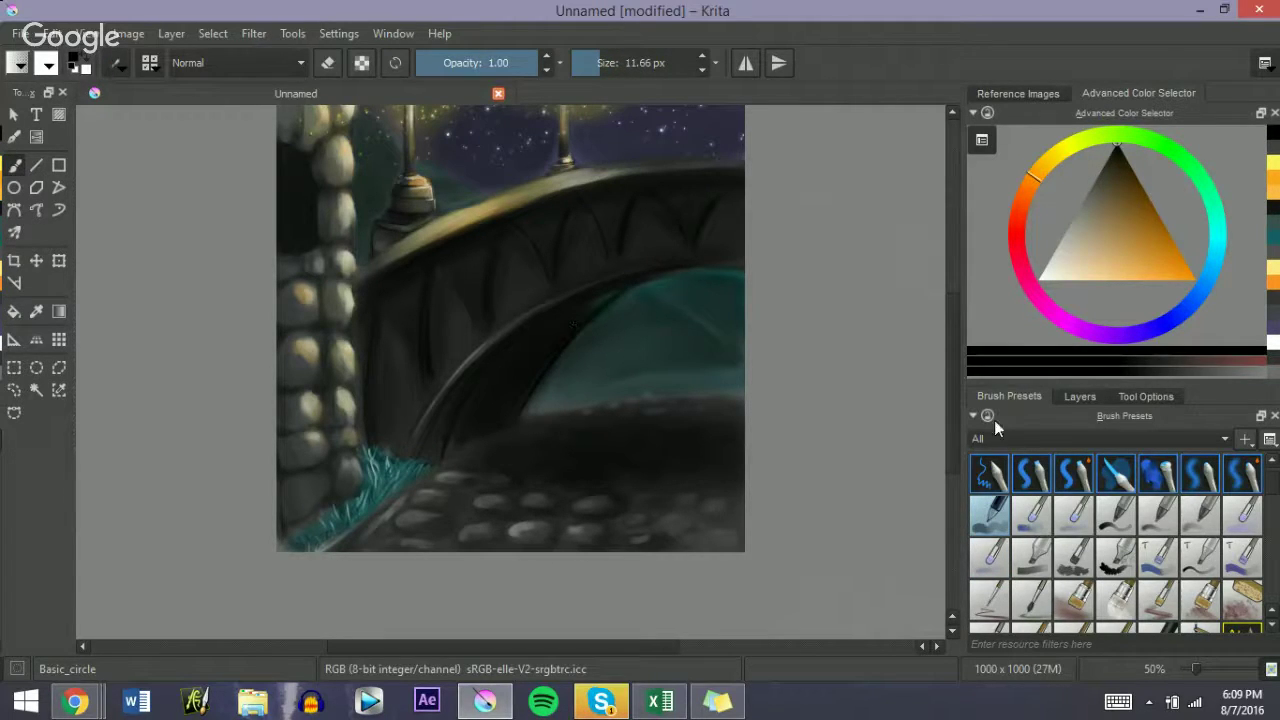
left_click(1061, 394)
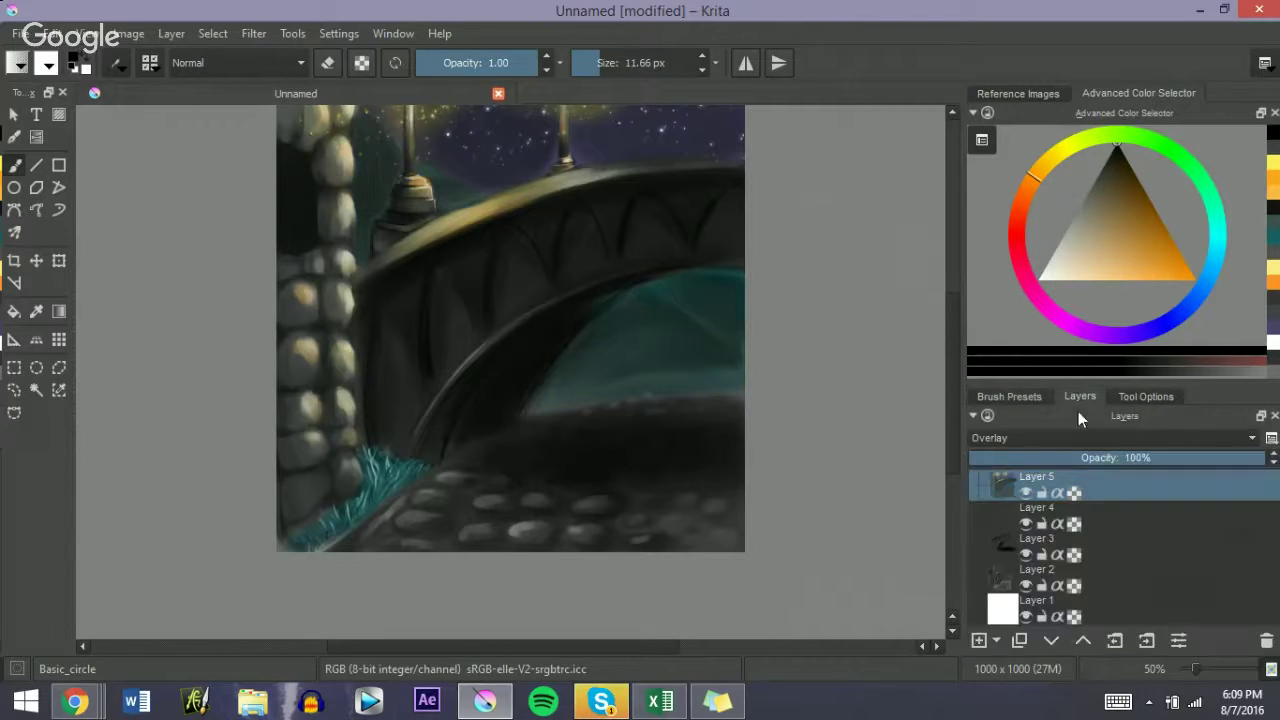
left_click(1038, 585)
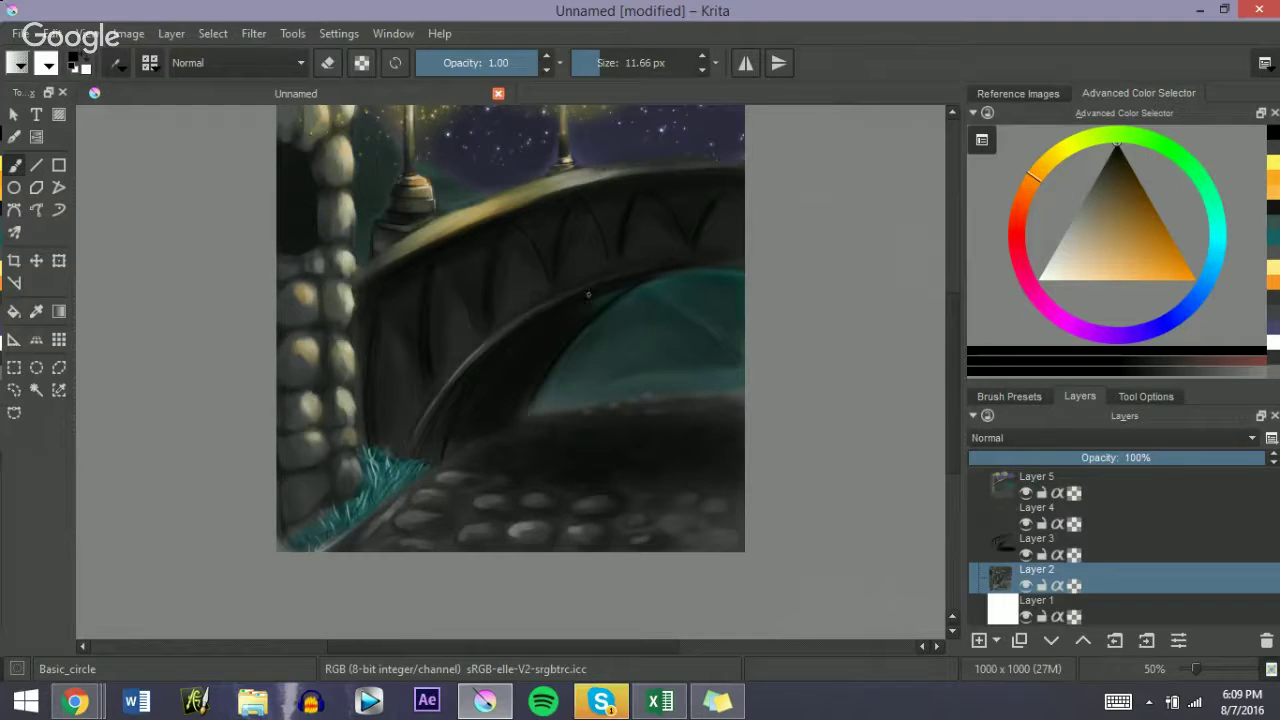
left_click_drag(692, 266, 719, 265)
left_click_drag(515, 321, 735, 244)
left_click_drag(629, 264, 662, 252)
left_click_drag(594, 273, 669, 252)
Step: Try to outline the bridge's top edge in black with a brush of about 10 px
key("bracketleft")
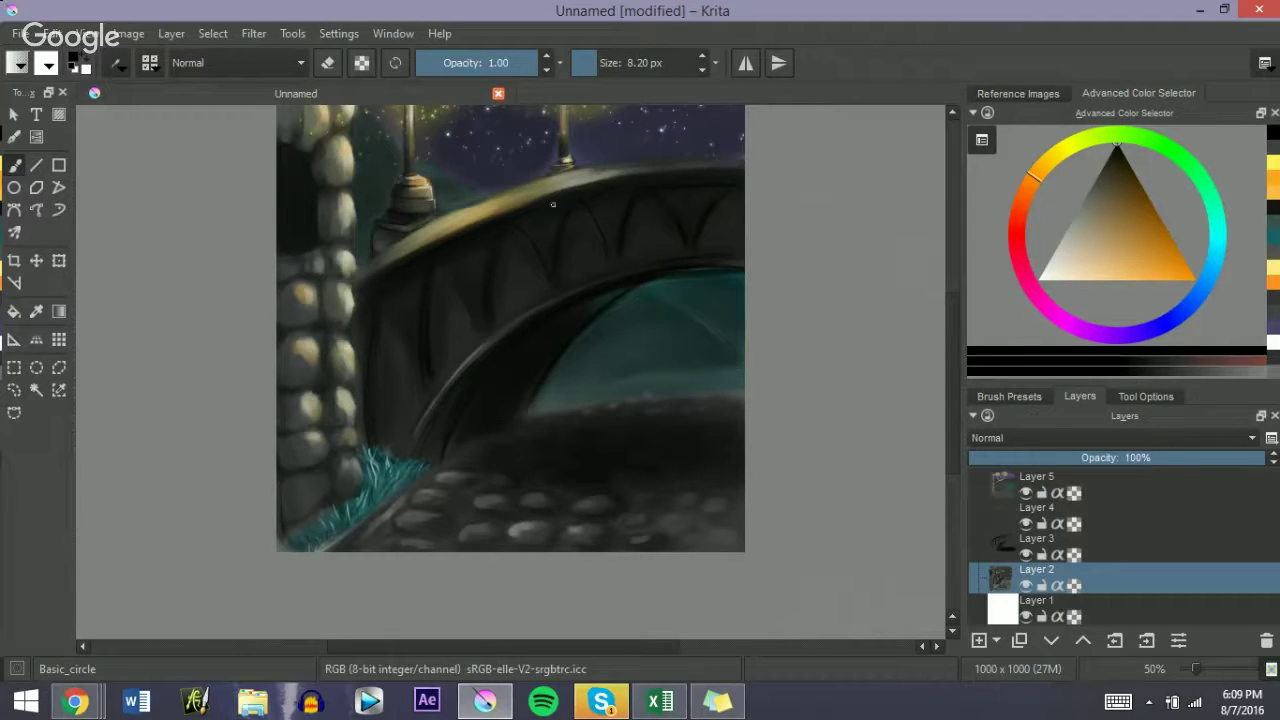
key("bracketright")
left_click_drag(673, 162, 727, 166)
key("ctrl+z")
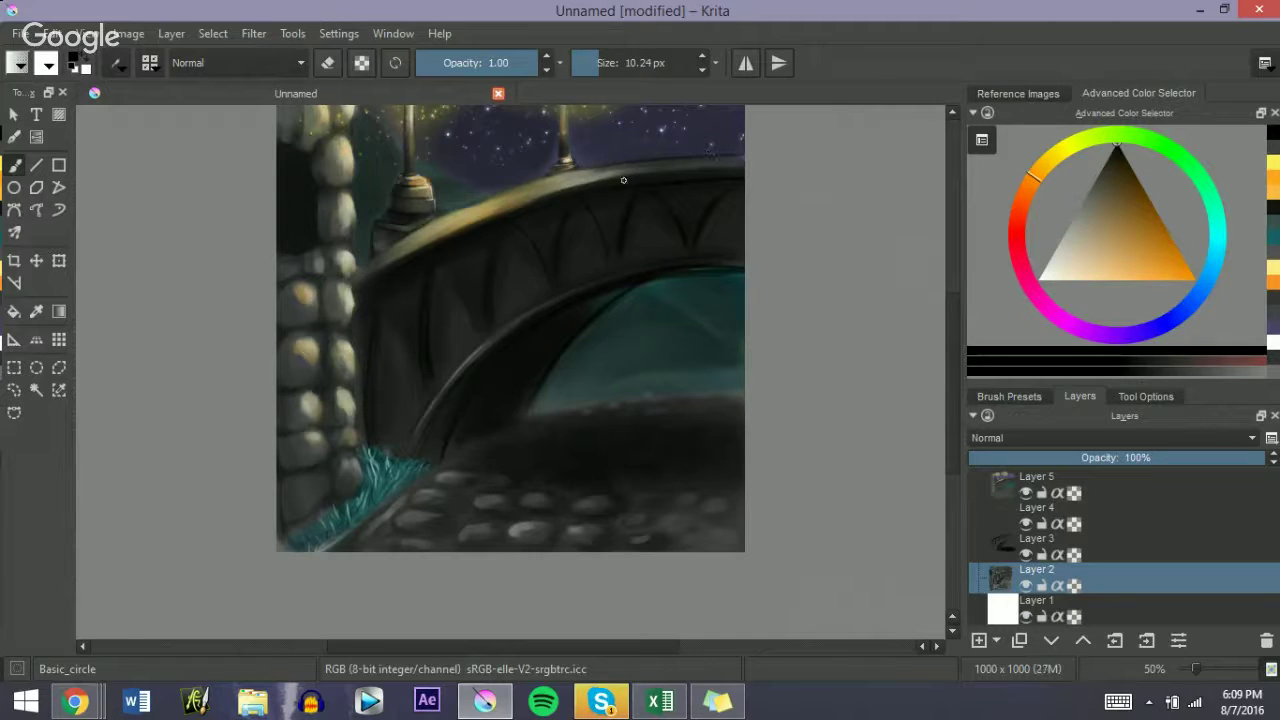
left_click_drag(444, 217, 546, 186)
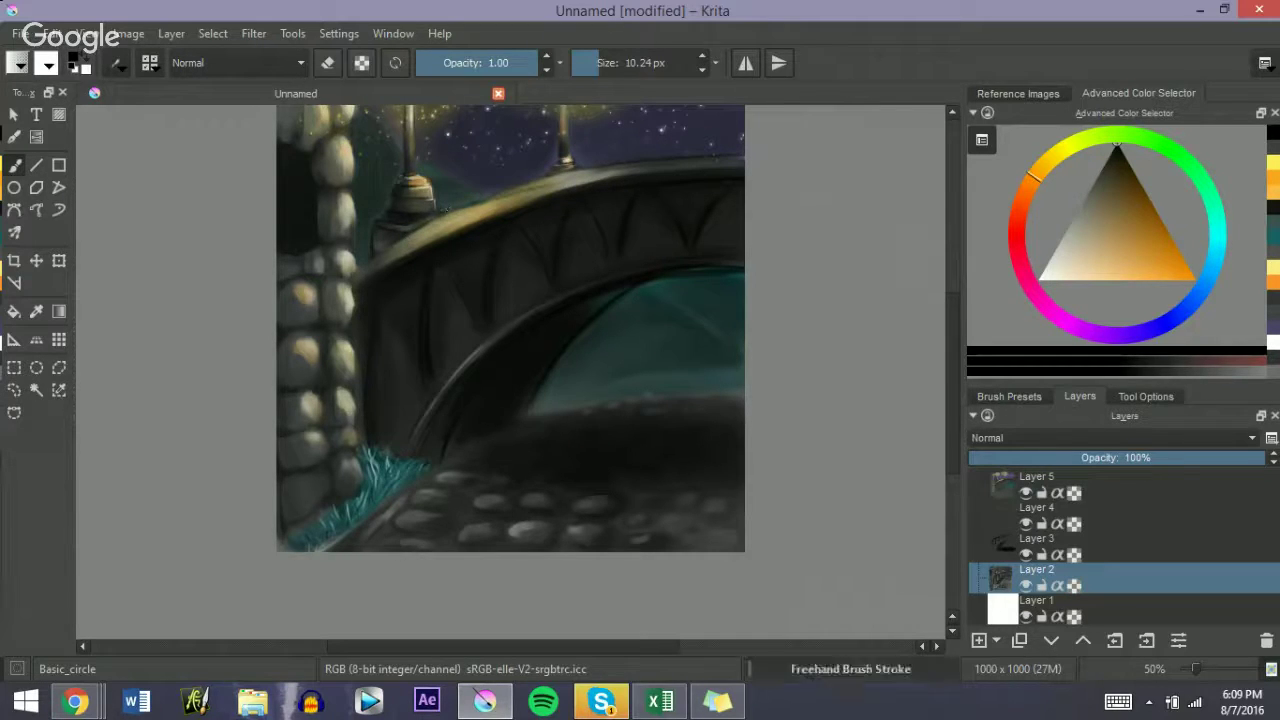
key("ctrl+z")
left_click_drag(468, 200, 596, 162)
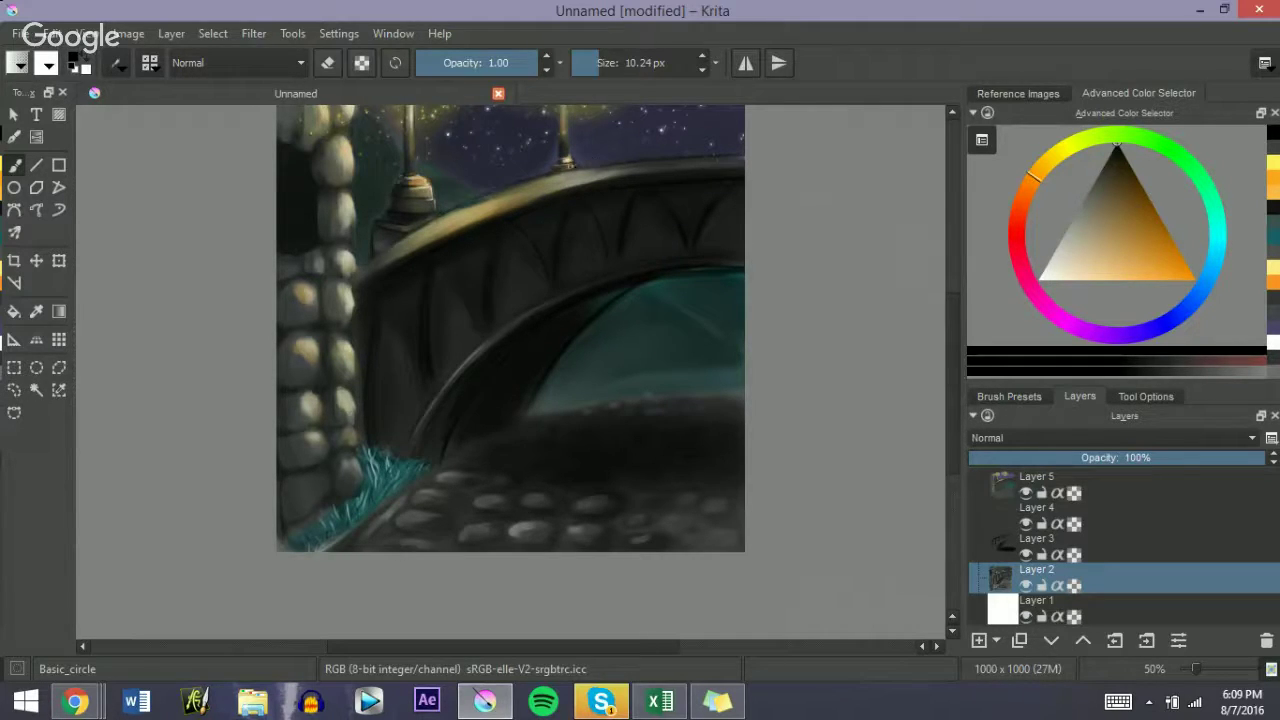
key("ctrl+z")
left_click_drag(446, 214, 574, 167)
key("ctrl+z")
left_click_drag(419, 230, 594, 173)
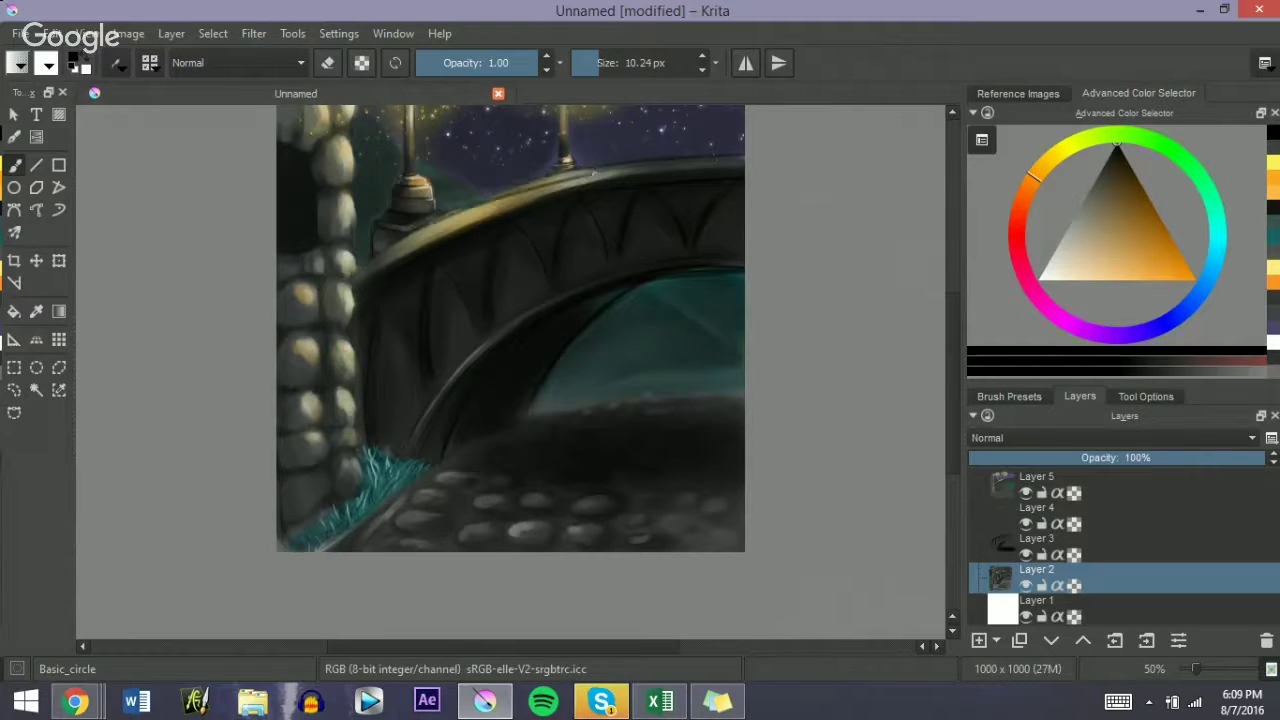
key("ctrl+z")
left_click_drag(418, 228, 538, 178)
key("ctrl+z")
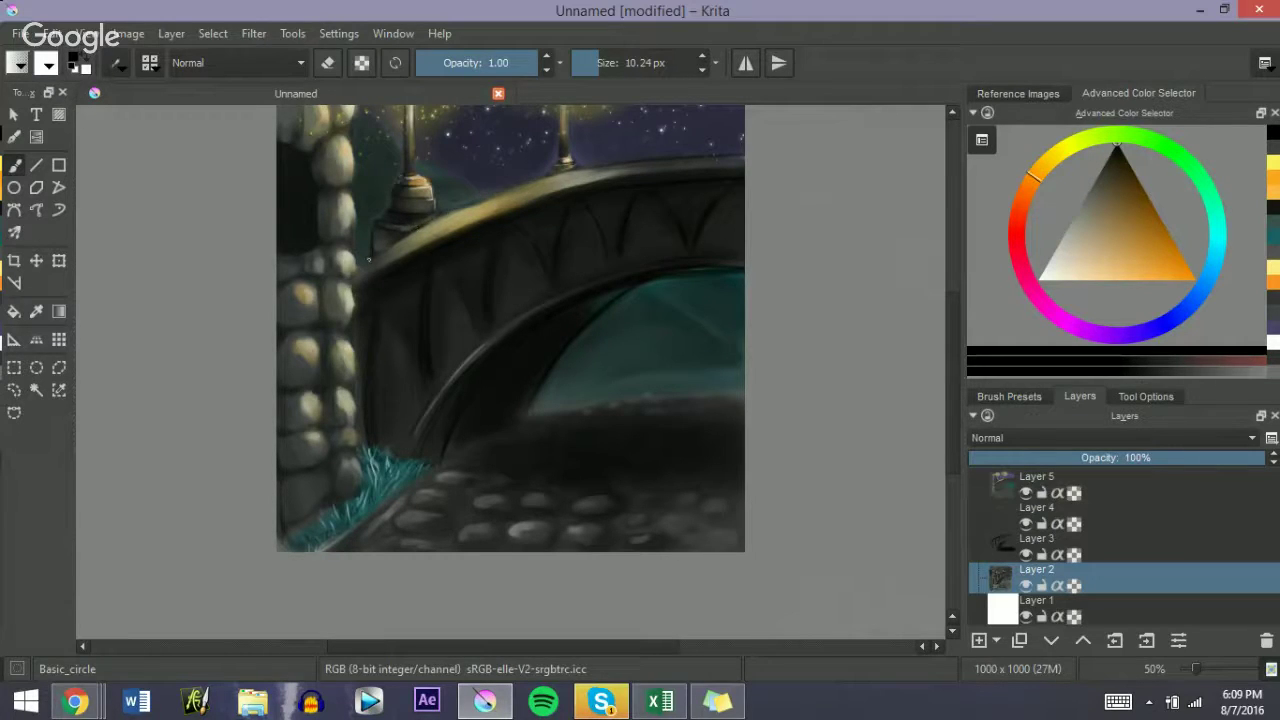
Step: Outline the bridge's top edge between the stone pillar and the far lamp post in black at about 8 px
mouse_move(406, 236)
left_mouse_down()
mouse_move(574, 182)
mouse_move(412, 230)
left_mouse_up()
key("bracketleft")
key("bracketleft")
left_click_drag(363, 265, 566, 163)
key("ctrl+z")
left_click_drag(474, 198, 566, 164)
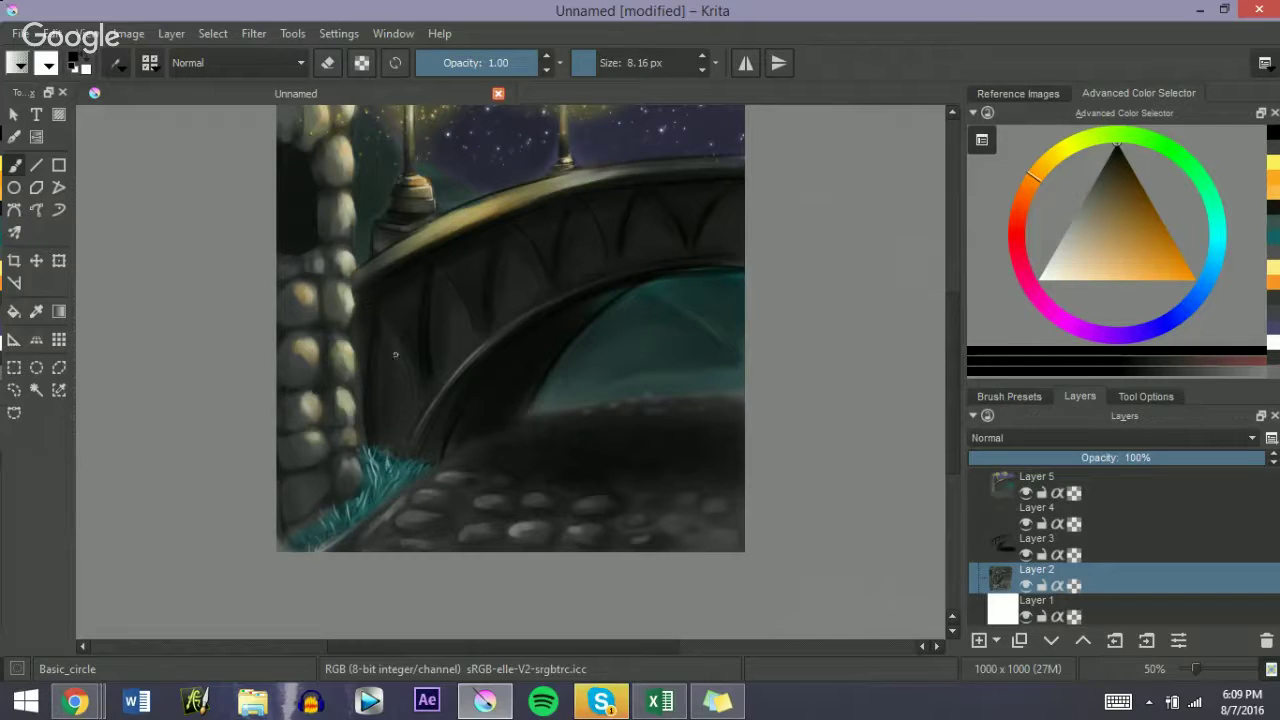
Step: Draw thin black curved lines on the bridge's side wall beside the stone pillar
left_click_drag(393, 338, 406, 430)
key("ctrl+z")
left_click_drag(385, 326, 408, 428)
left_click_drag(405, 447, 433, 402)
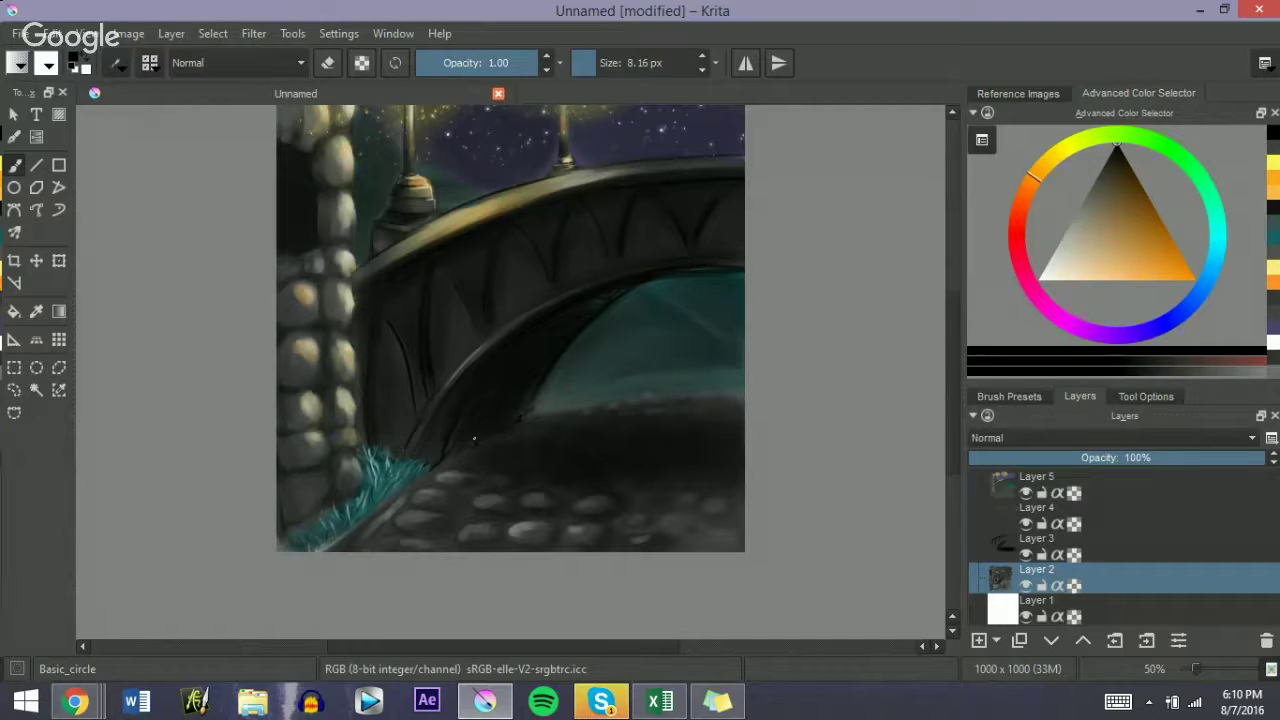
Step: Shade the ground edge at the foot of the arch in soft black with Basic_wet_soft at about 32 px
left_click(1010, 396)
left_click(989, 545)
left_click(1062, 393)
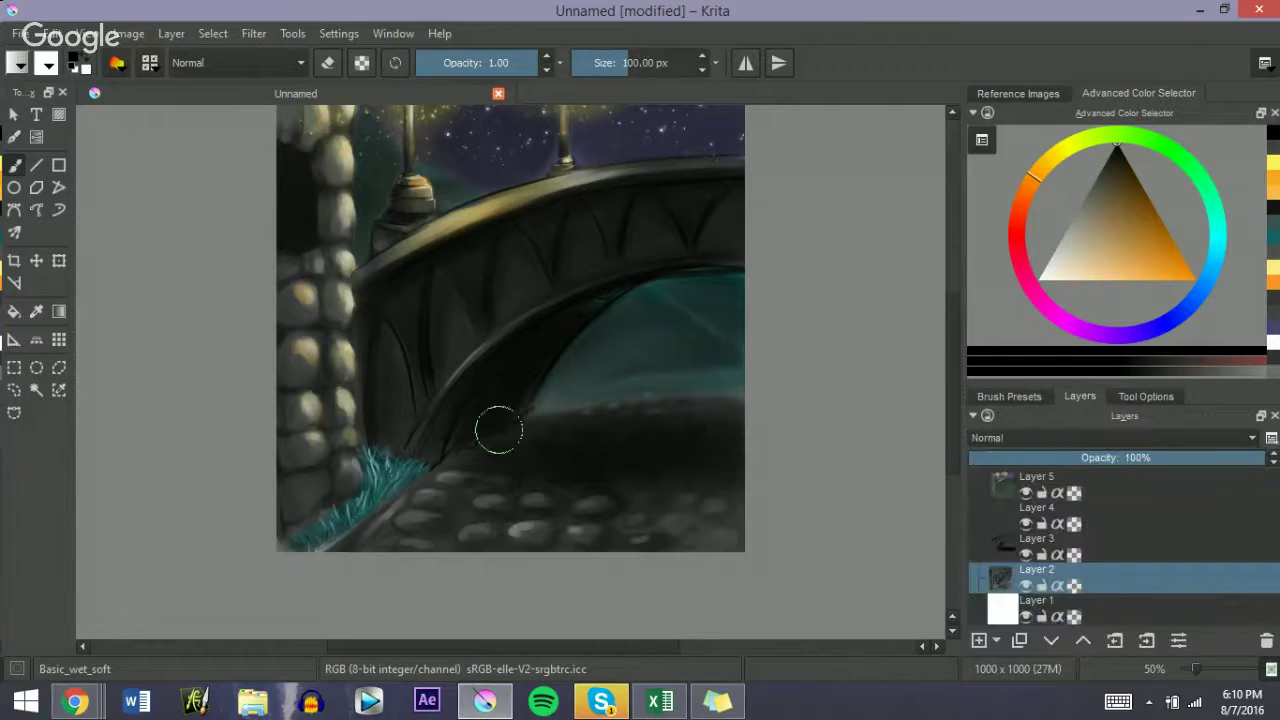
left_click_drag(475, 493, 441, 493)
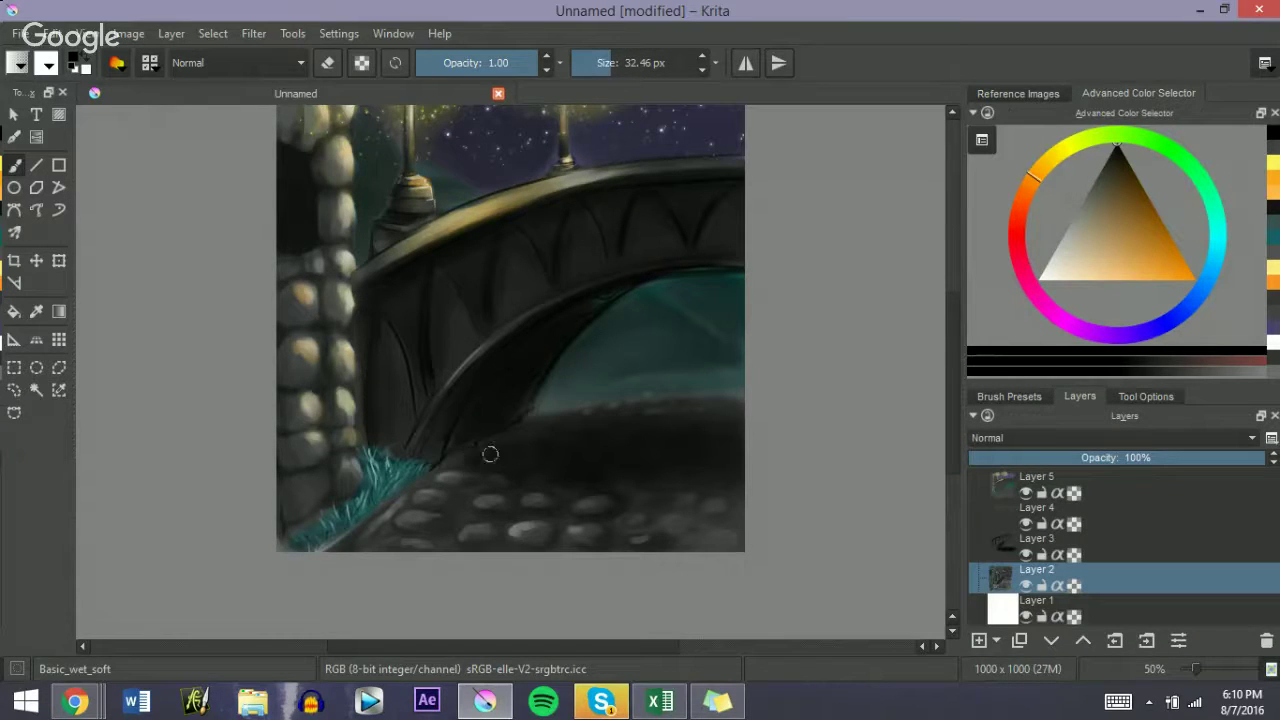
left_click_drag(516, 436, 512, 436)
left_click_drag(515, 435, 540, 422)
left_click_drag(575, 405, 570, 405)
Step: Darken the teal area beneath the arch with soft black, varying the brush size between about 34 and 79 px
mouse_move(656, 320)
left_mouse_down()
mouse_move(724, 351)
mouse_move(676, 324)
mouse_move(692, 358)
mouse_move(649, 340)
mouse_move(625, 367)
left_mouse_up()
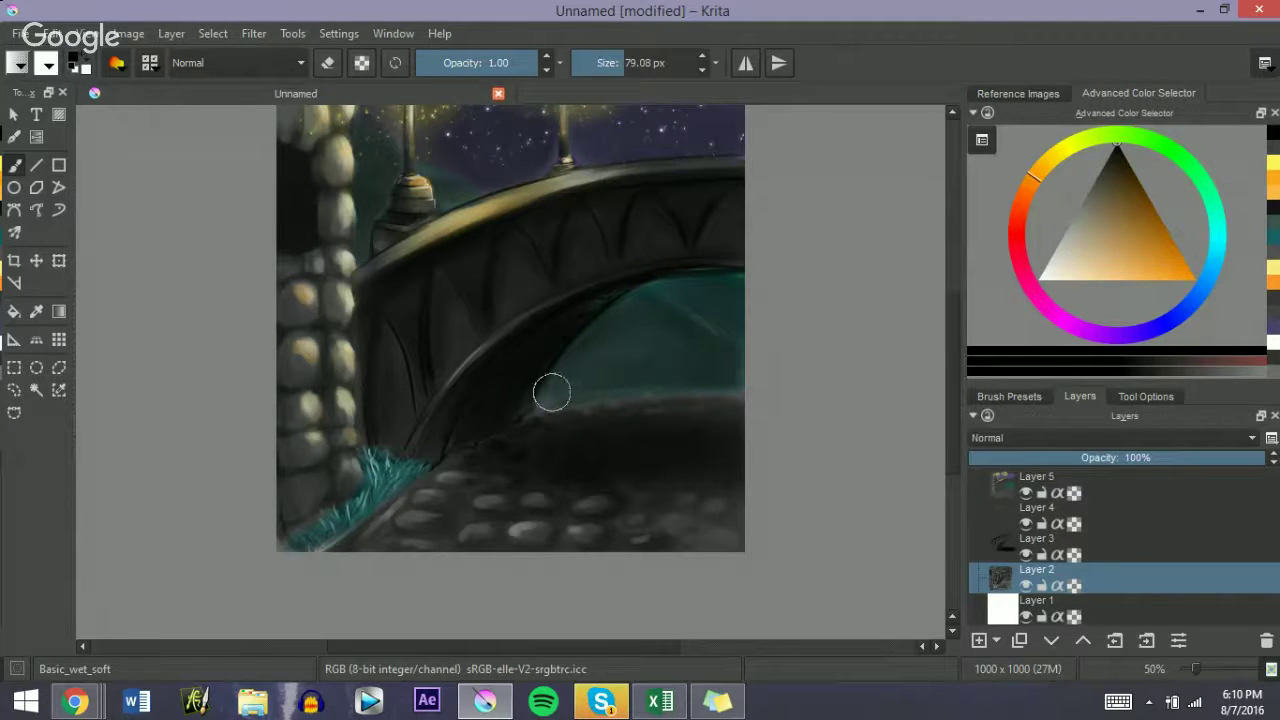
key("bracketleft")
key("bracketleft")
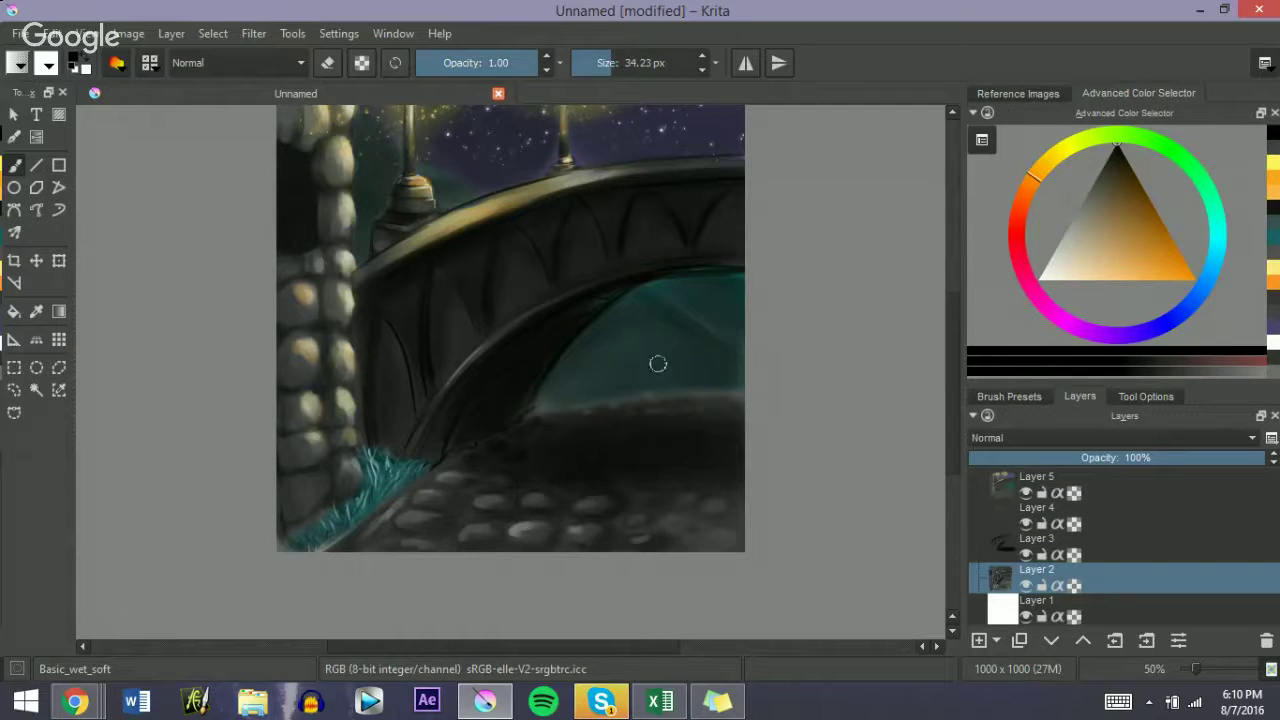
key("bracketleft")
key("bracketright")
key("bracketright")
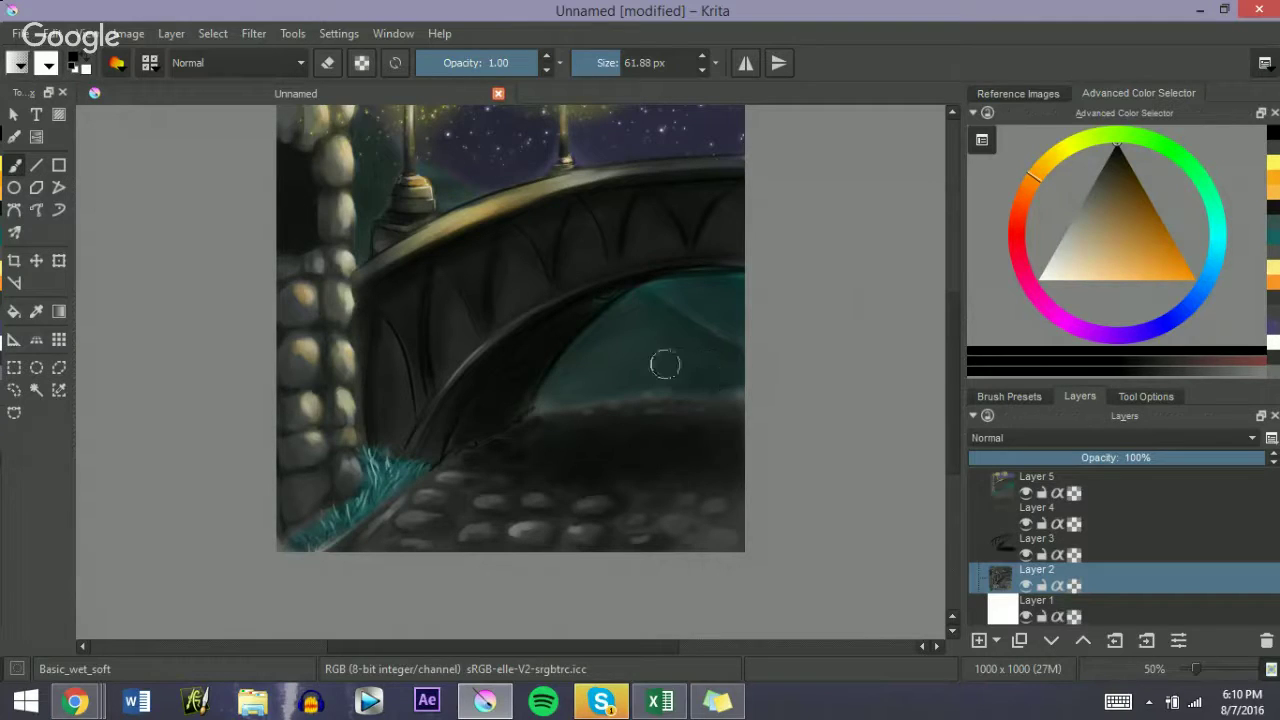
key("bracketleft")
key("bracketleft")
key("bracketleft")
key("bracketleft")
Step: Add soft black shading to the path under the arch with a brush of about 25 px
left_click_drag(481, 409, 486, 408, "shift")
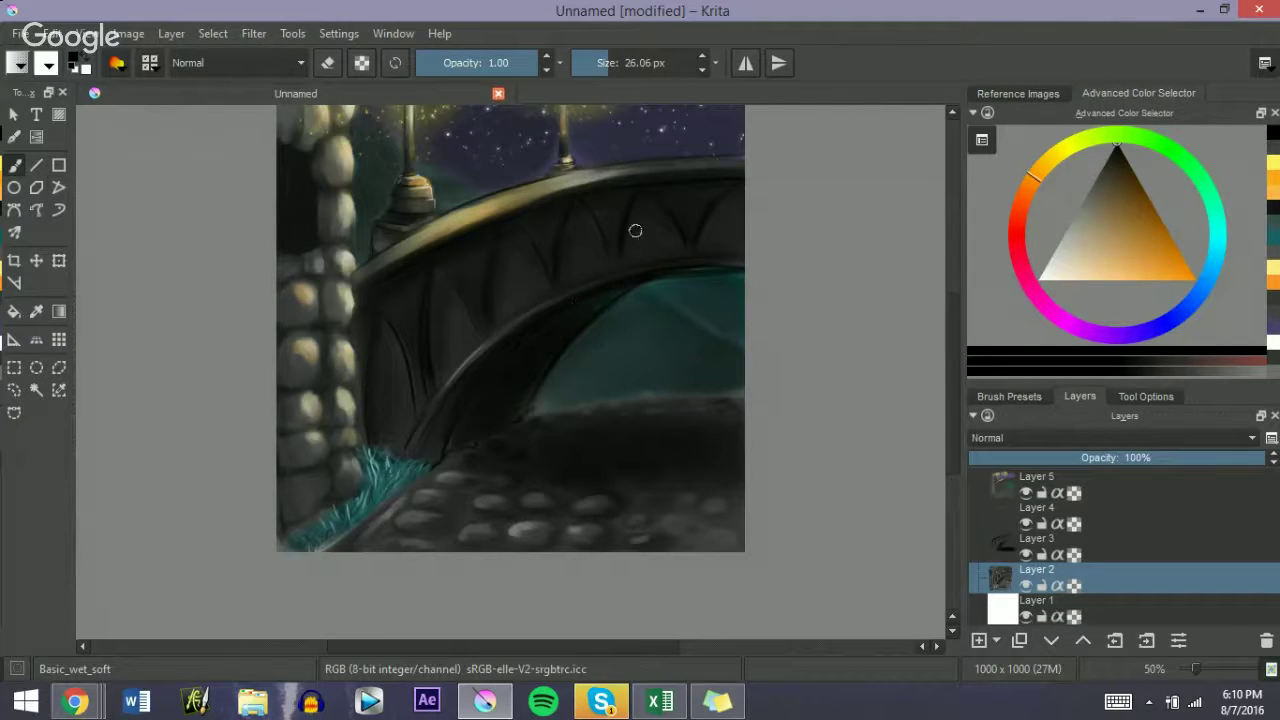
key("bracketleft")
left_click_drag(663, 471, 714, 471)
Step: Add a new paint layer above Layer 5 and switch to the Basic_circle brush preset
left_click(993, 487)
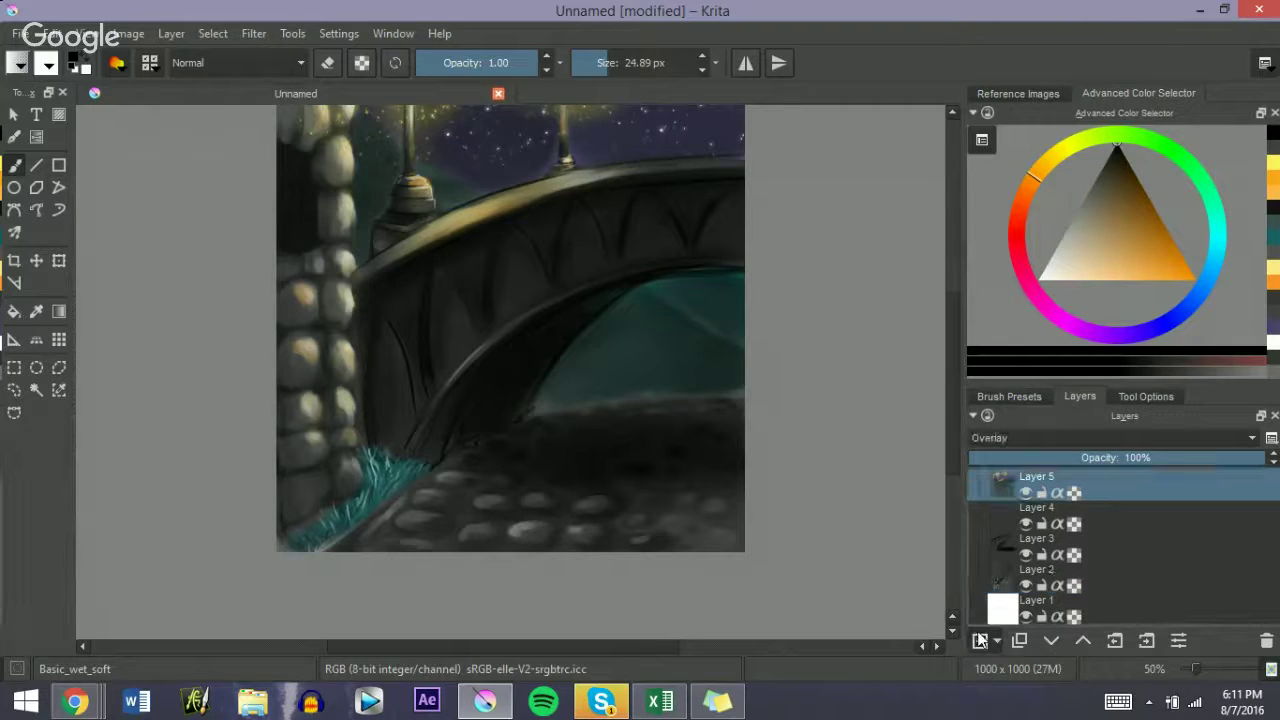
left_click(1010, 397)
left_click(989, 516)
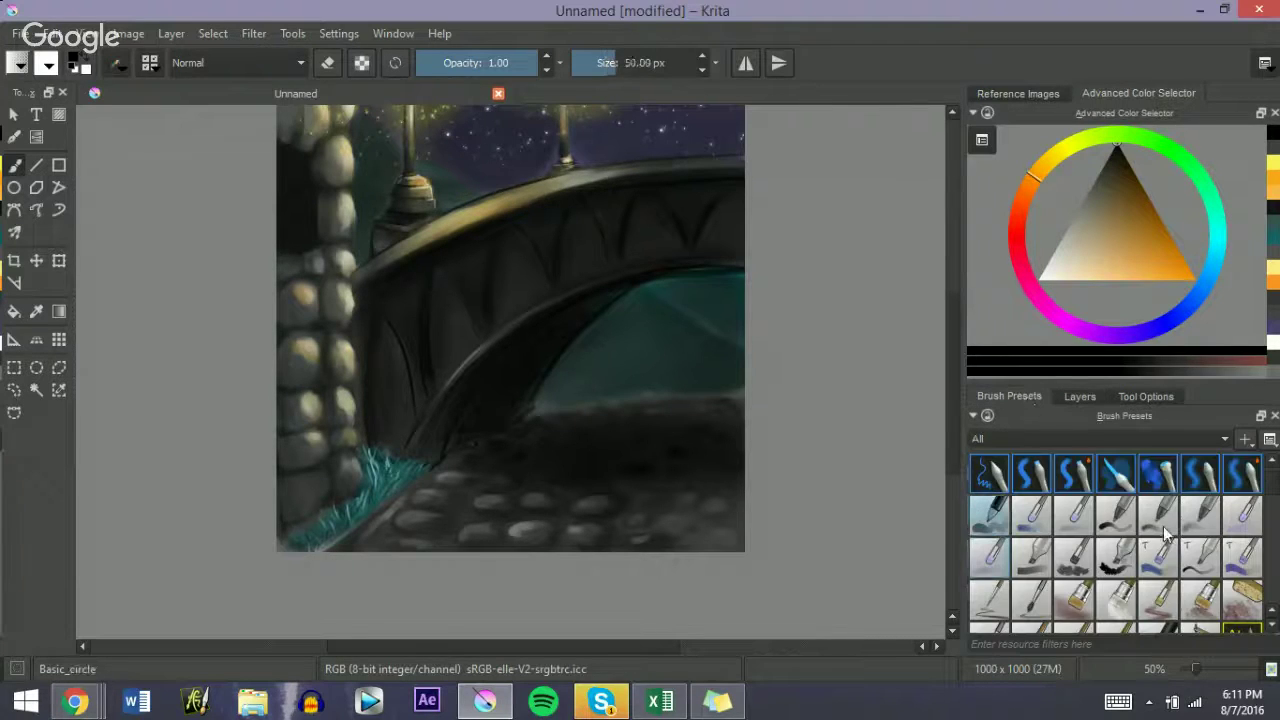
left_click(1078, 397)
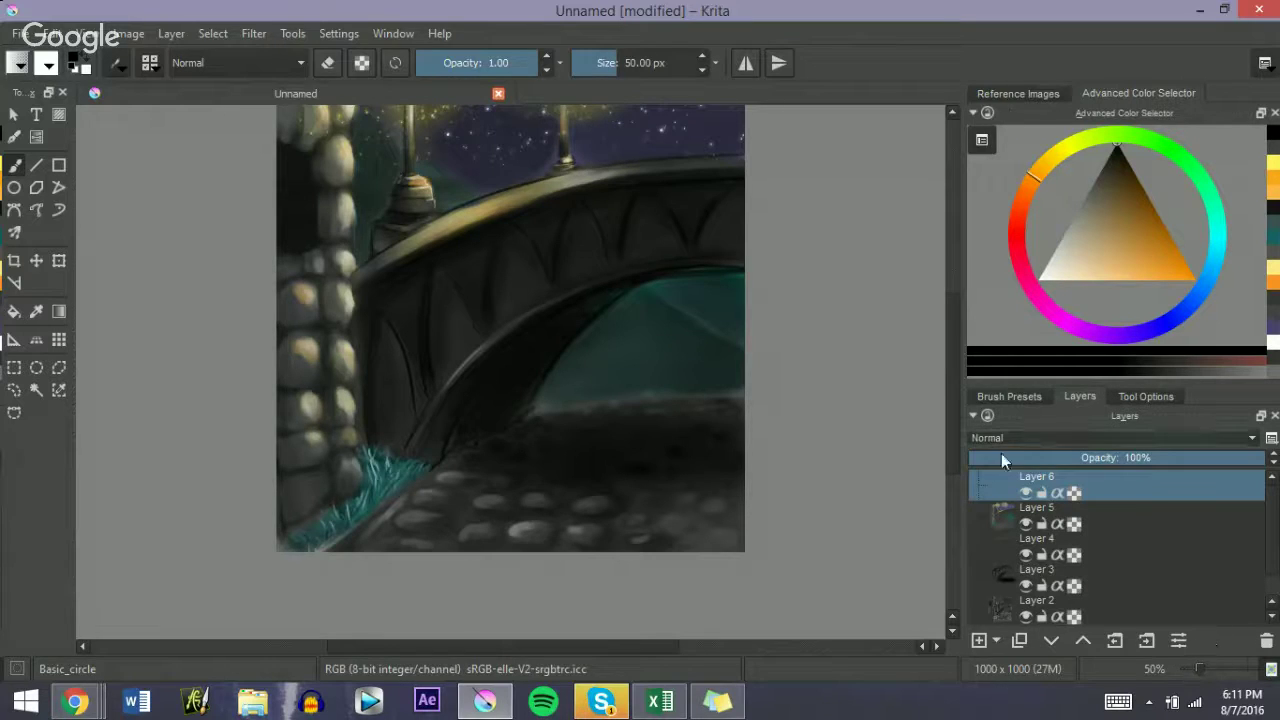
scroll(940, 400, "up", 2)
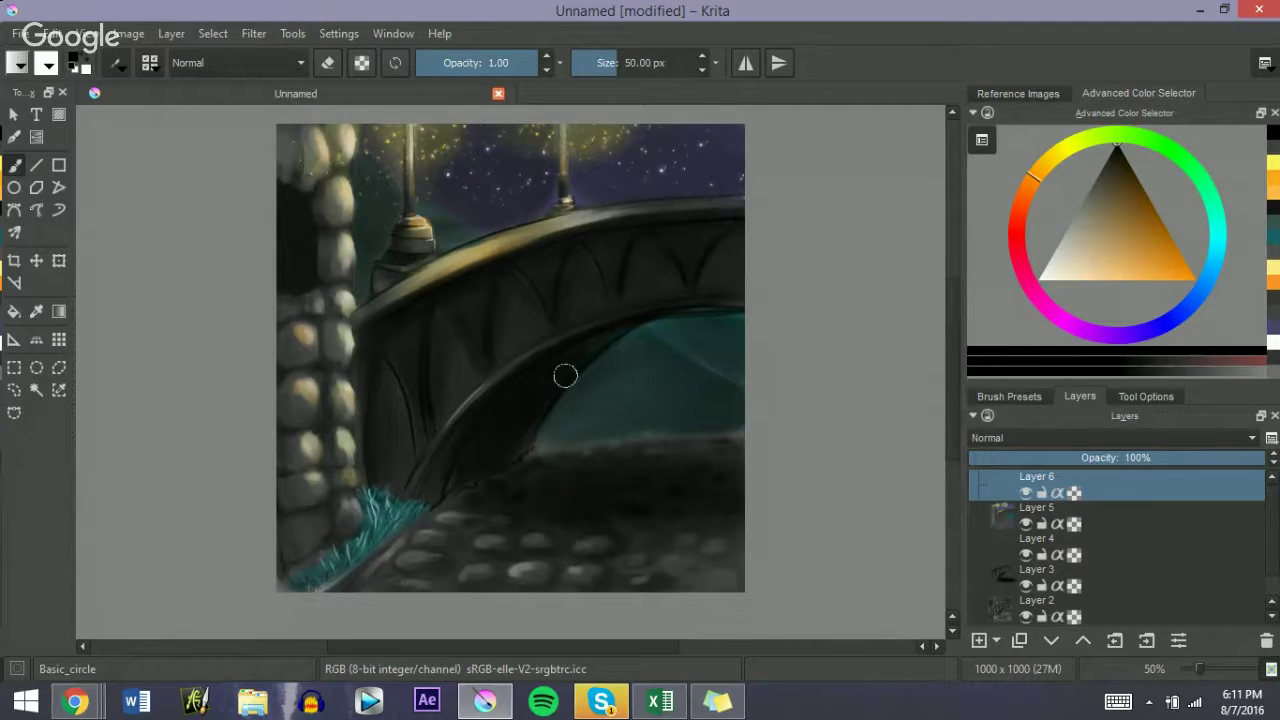
Step: Sketch a round pony head with guide lines over the bridge in black at about 12 px, undoing the unwanted strokes
left_click_drag(557, 420, 532, 420)
key("ctrl+z")
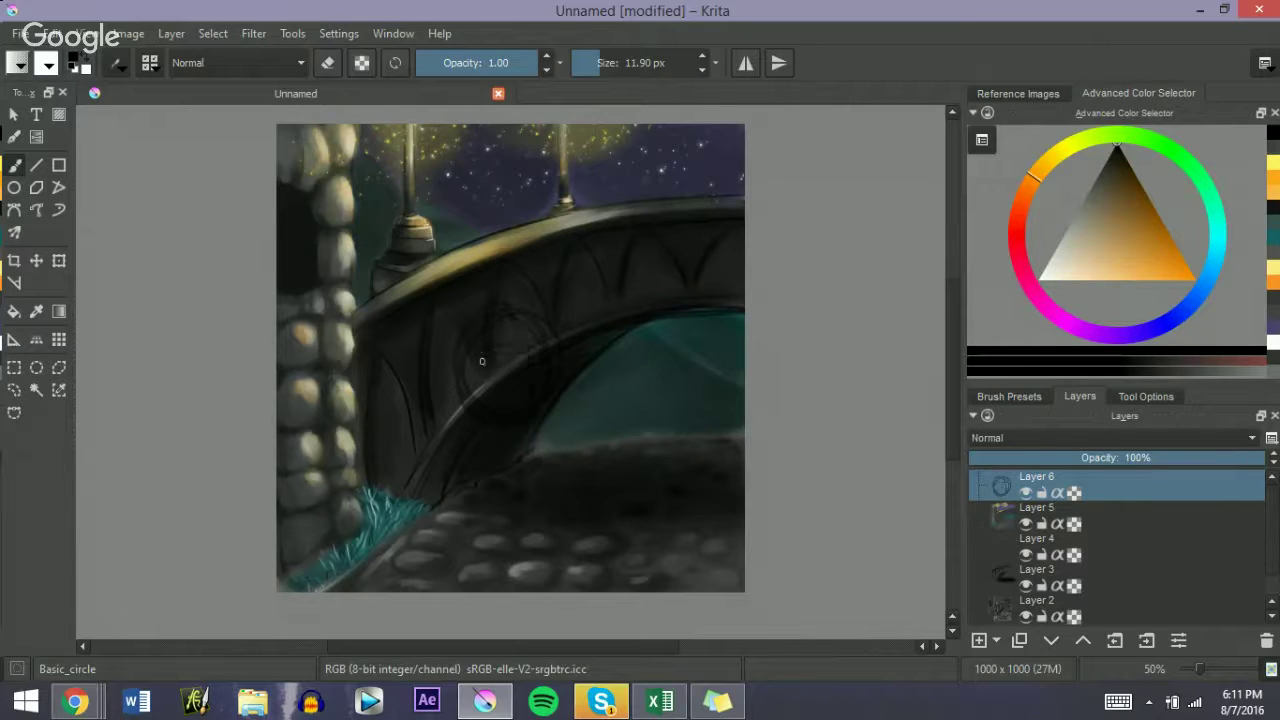
key("ctrl+z")
key("ctrl+shift+z")
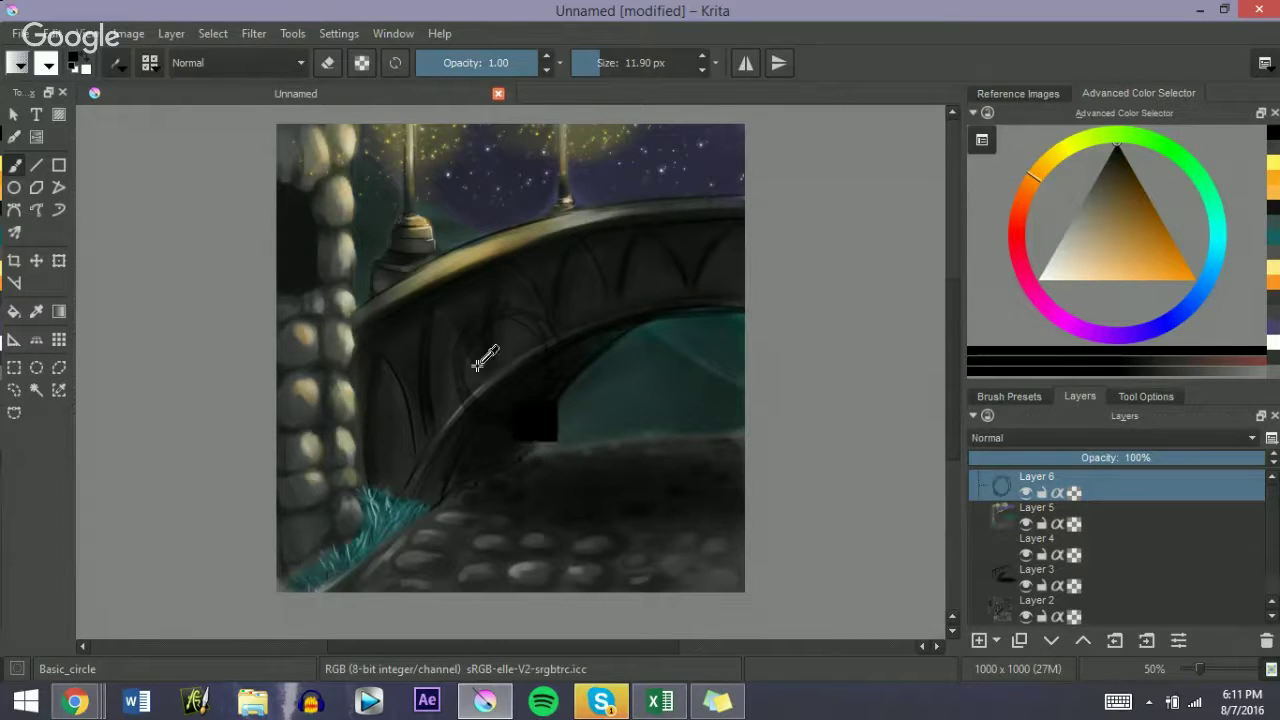
key("ctrl+z")
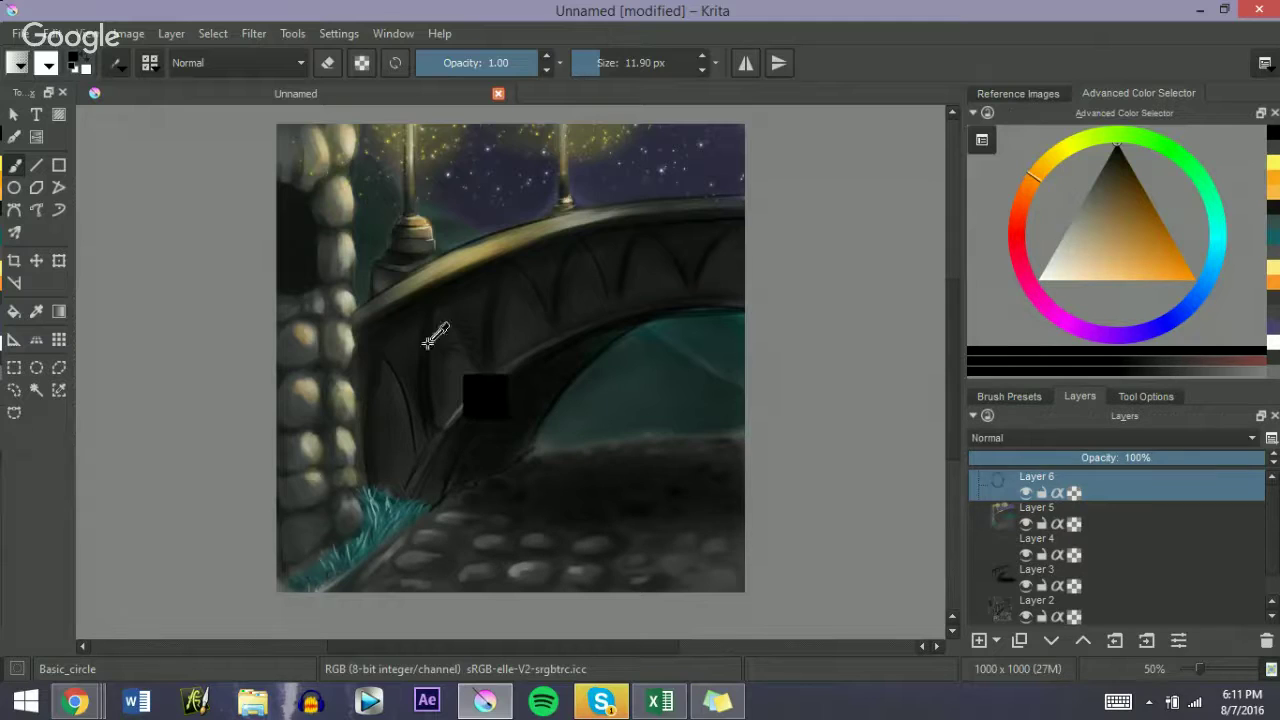
key("bracketleft")
key("bracketright")
left_click_drag(511, 324, 526, 353)
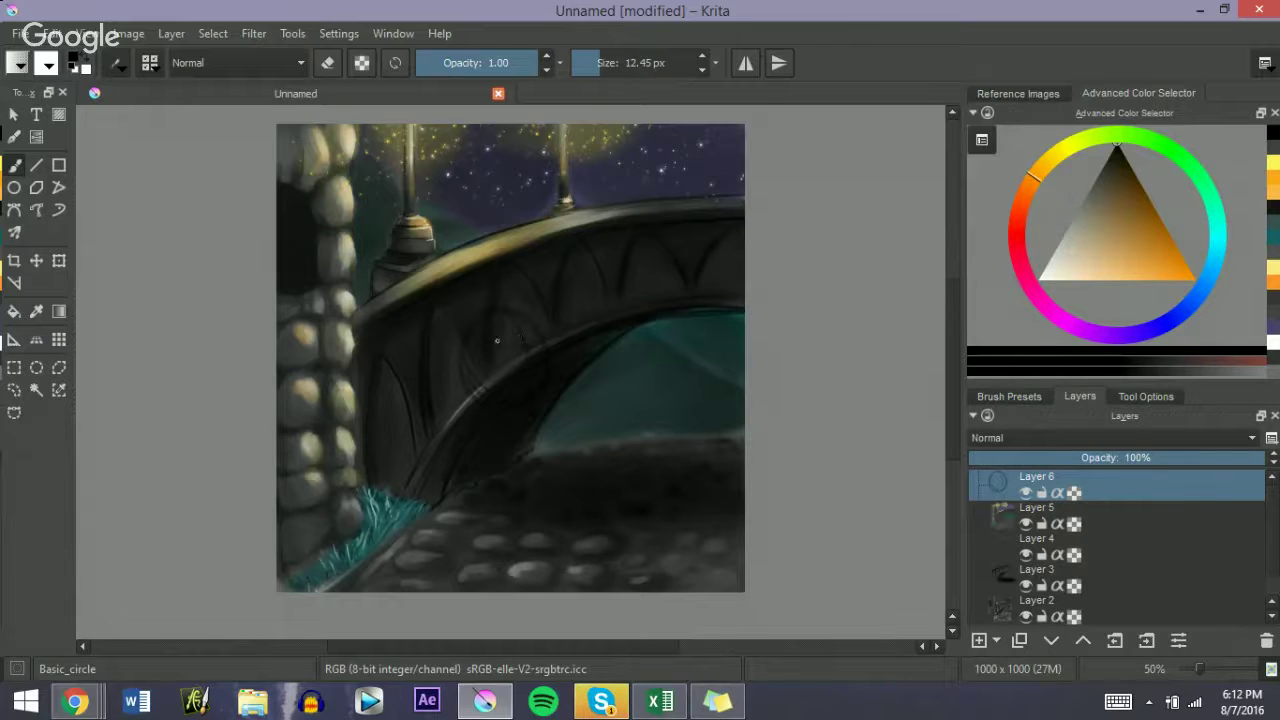
left_click_drag(457, 336, 462, 348)
left_click_drag(520, 285, 530, 336)
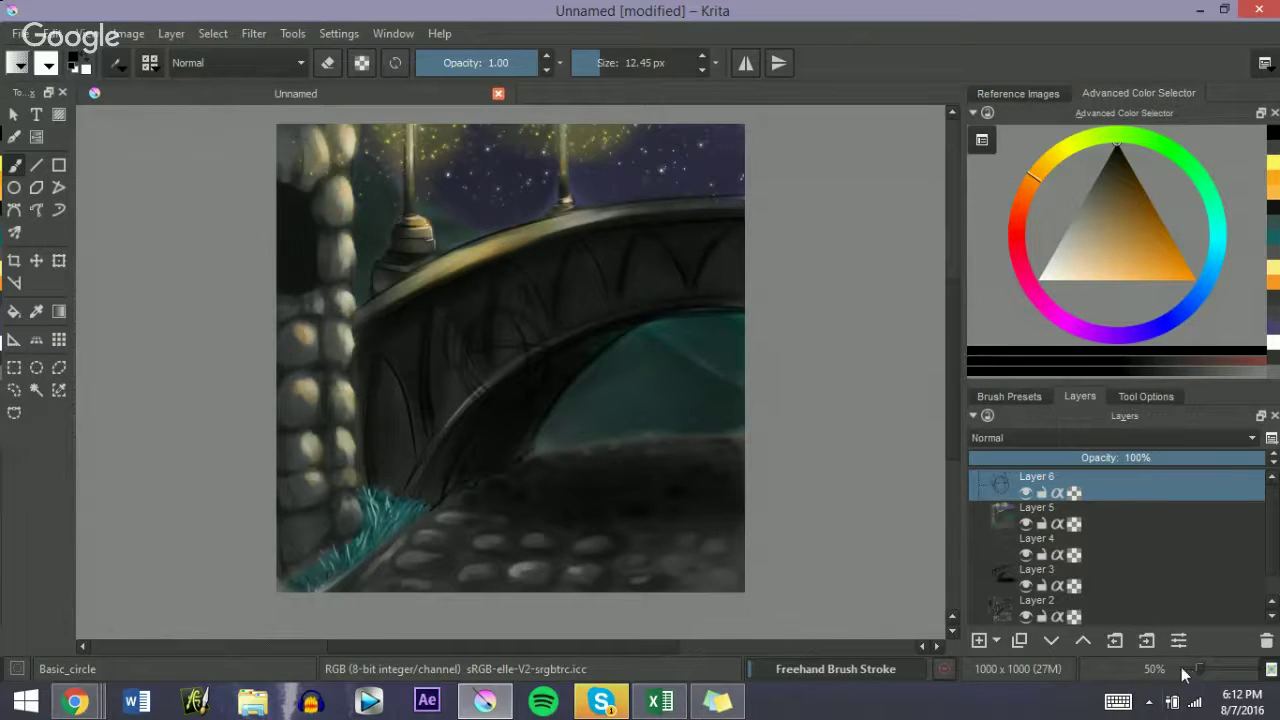
Step: Refine the muzzle and face guide lines inside the head circle, reducing the brush to about 10 px
left_click_drag(1192, 672, 1203, 674)
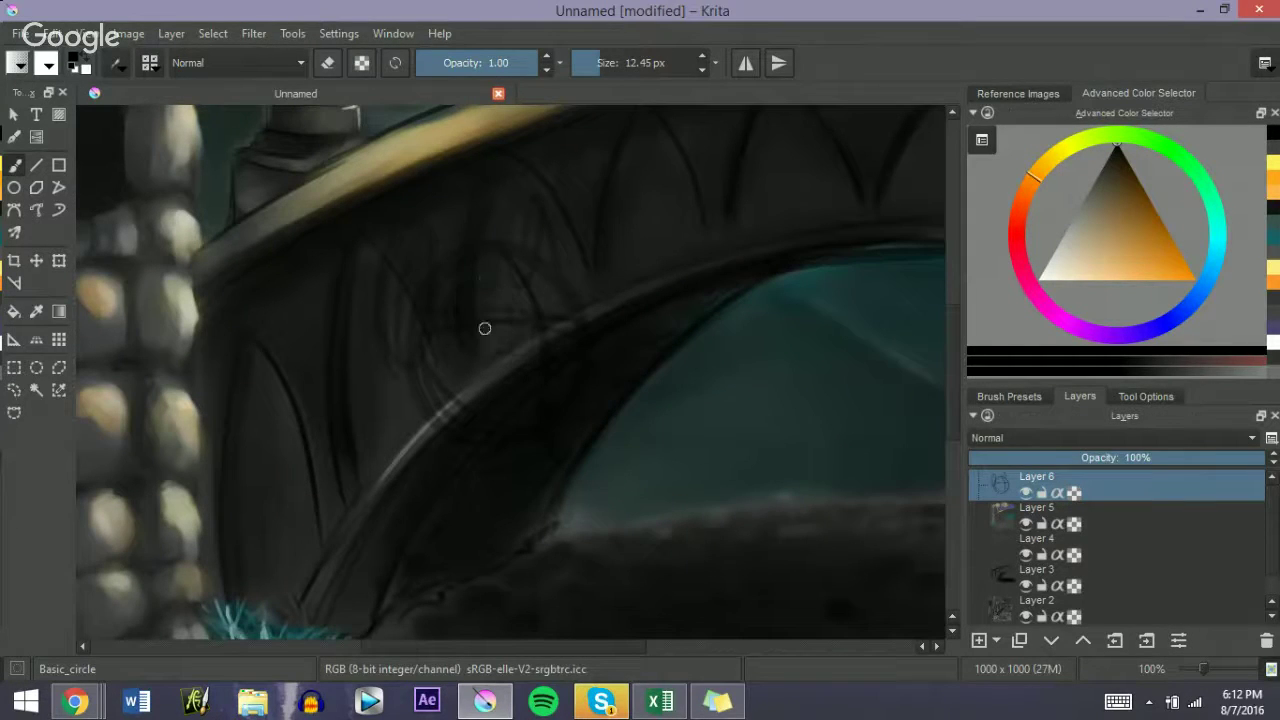
left_click_drag(501, 321, 497, 320)
scroll(1206, 678, "down", 1)
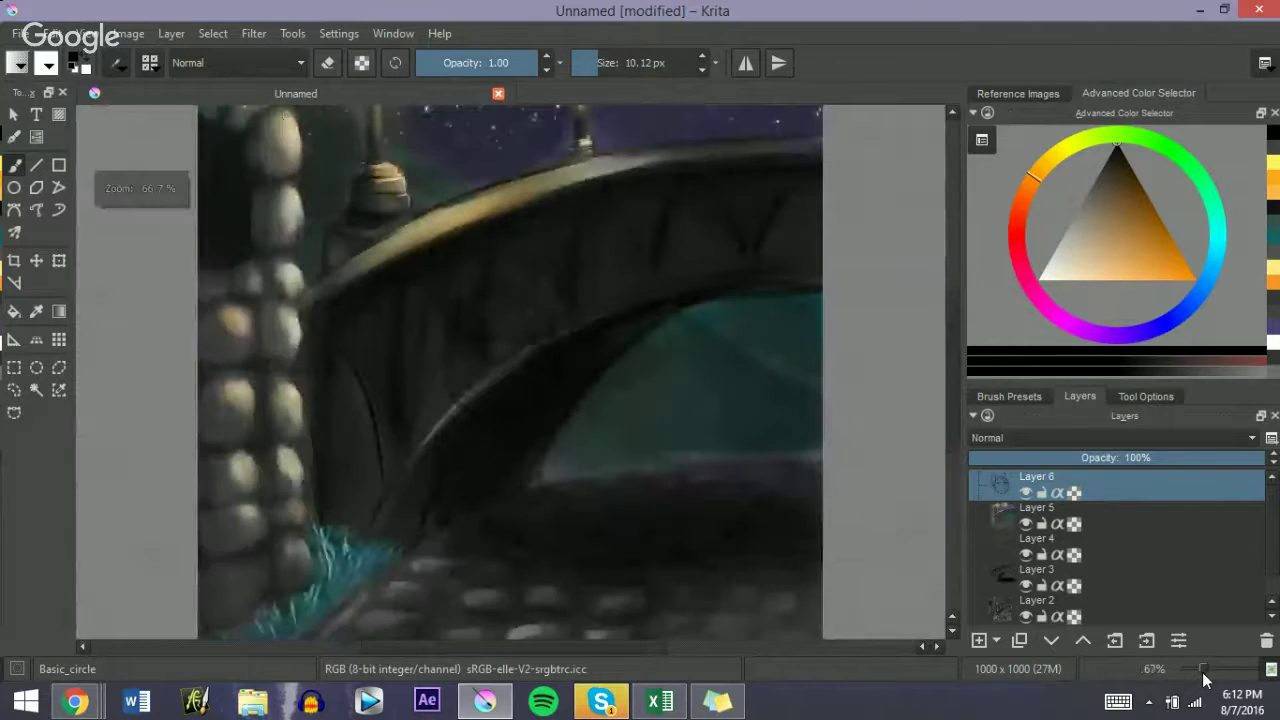
Step: Sketch the pony's chest, curved back and legs below the head in black, reducing the brush from about 10 to 8 px
left_click_drag(491, 479, 510, 487)
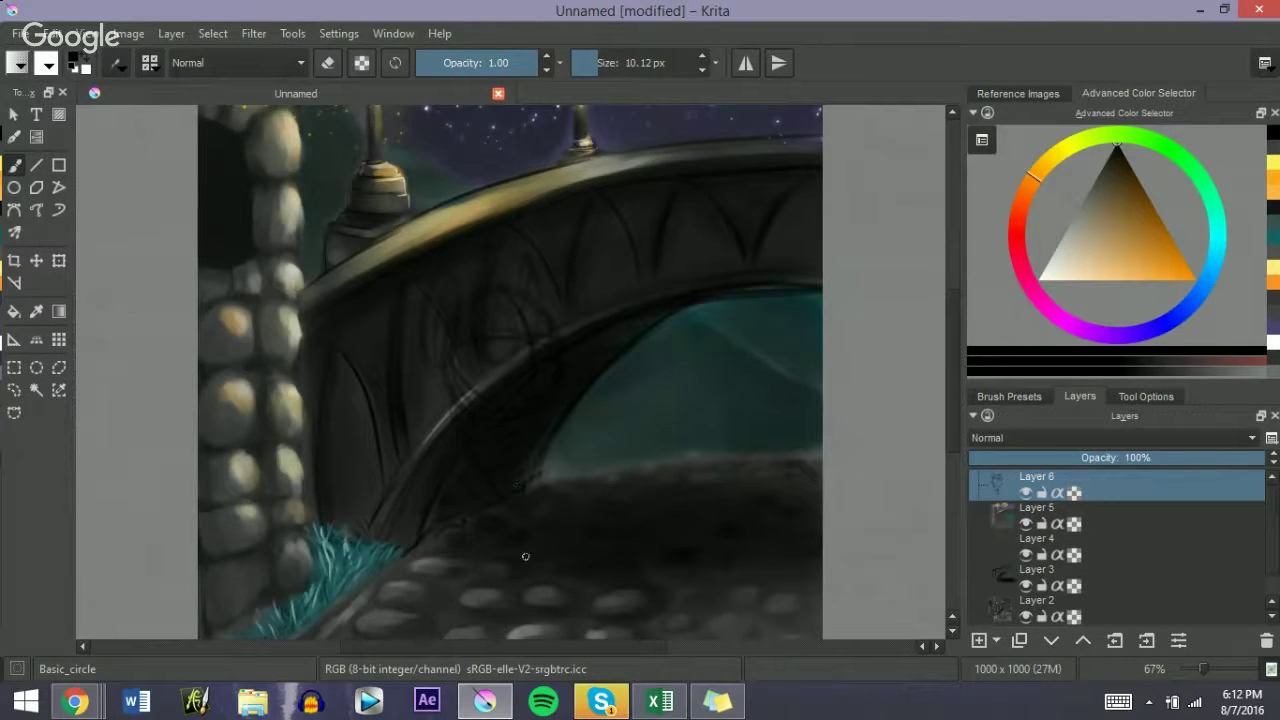
left_click(1192, 672)
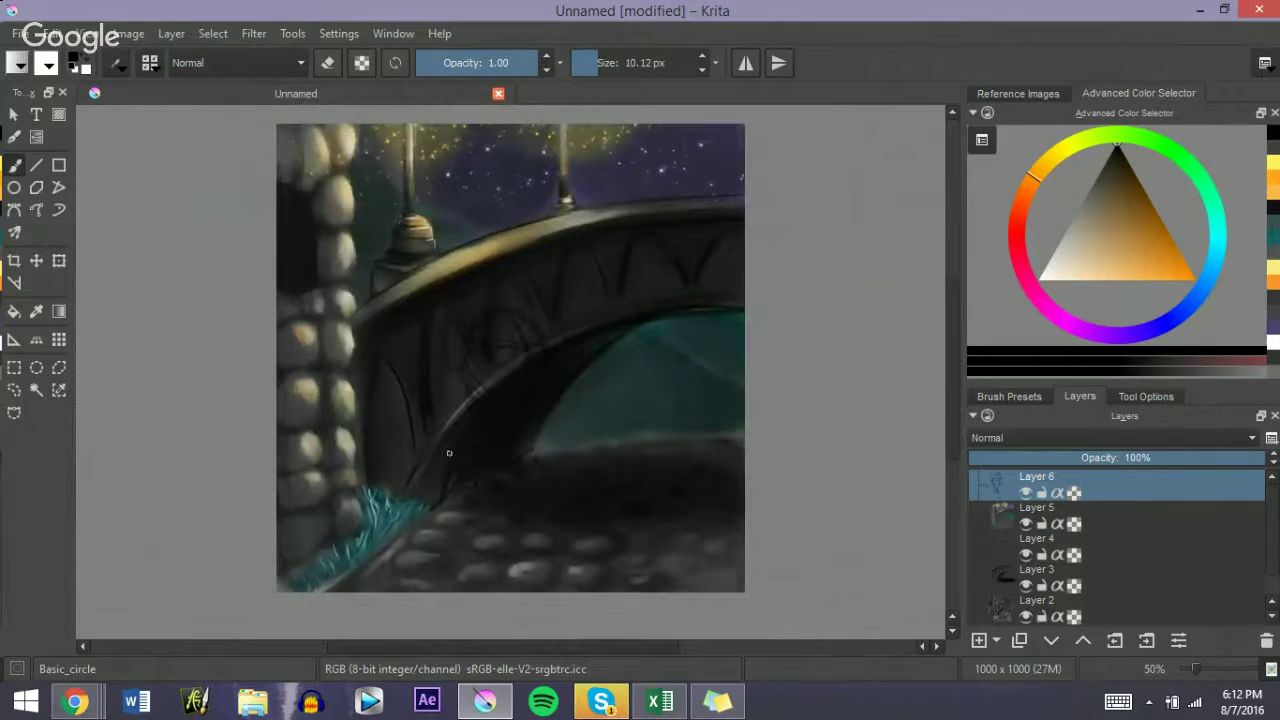
left_click_drag(503, 501, 506, 501)
left_click_drag(537, 441, 559, 446)
left_click_drag(597, 490, 627, 548)
left_click_drag(571, 452, 567, 452, "shift")
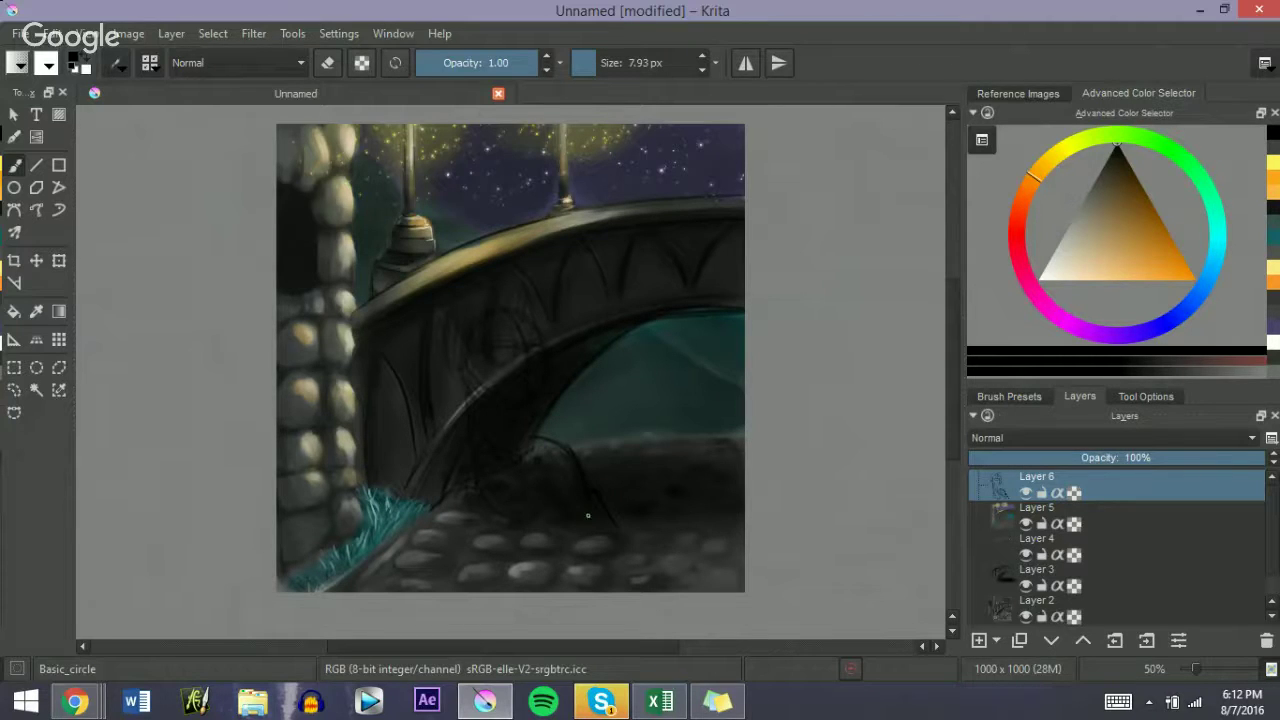
left_click_drag(594, 540, 586, 591)
left_click_drag(604, 511, 640, 586)
Step: Draw the larger eye with its iris and dark upper lashes in black, reducing the brush from about 8 to 5 px
left_click(1187, 670)
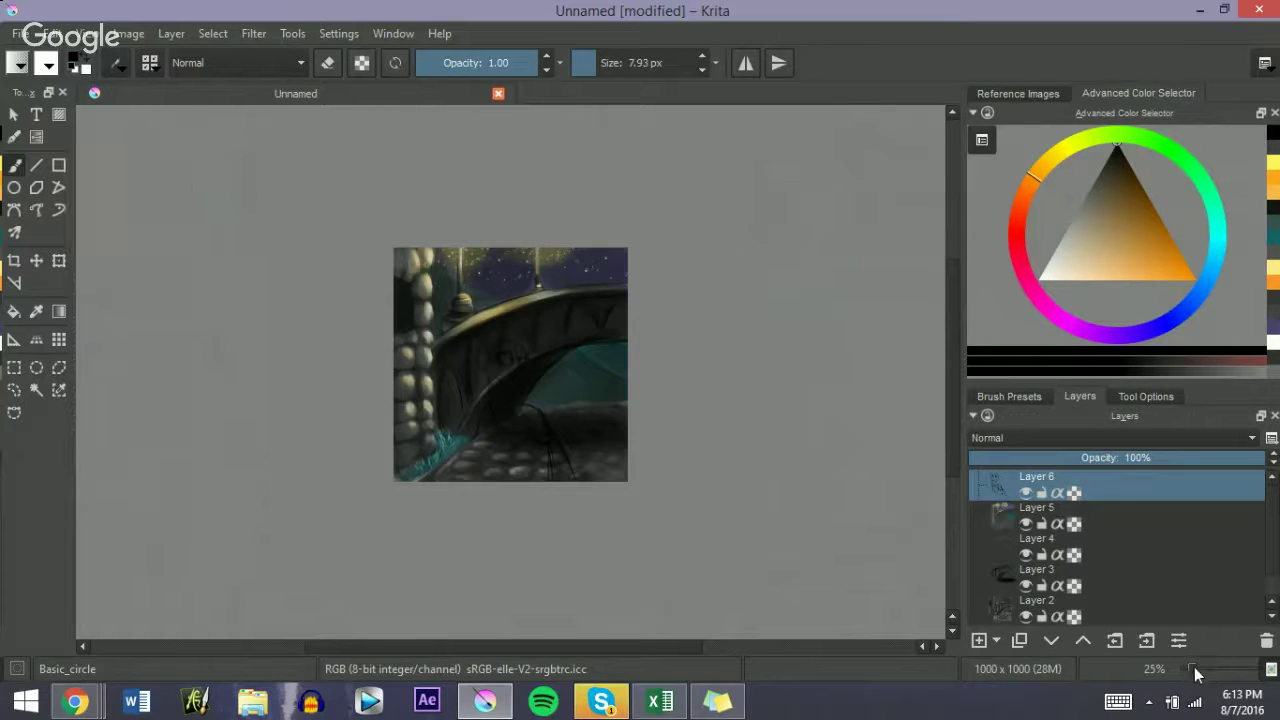
left_click_drag(1194, 667, 1207, 668)
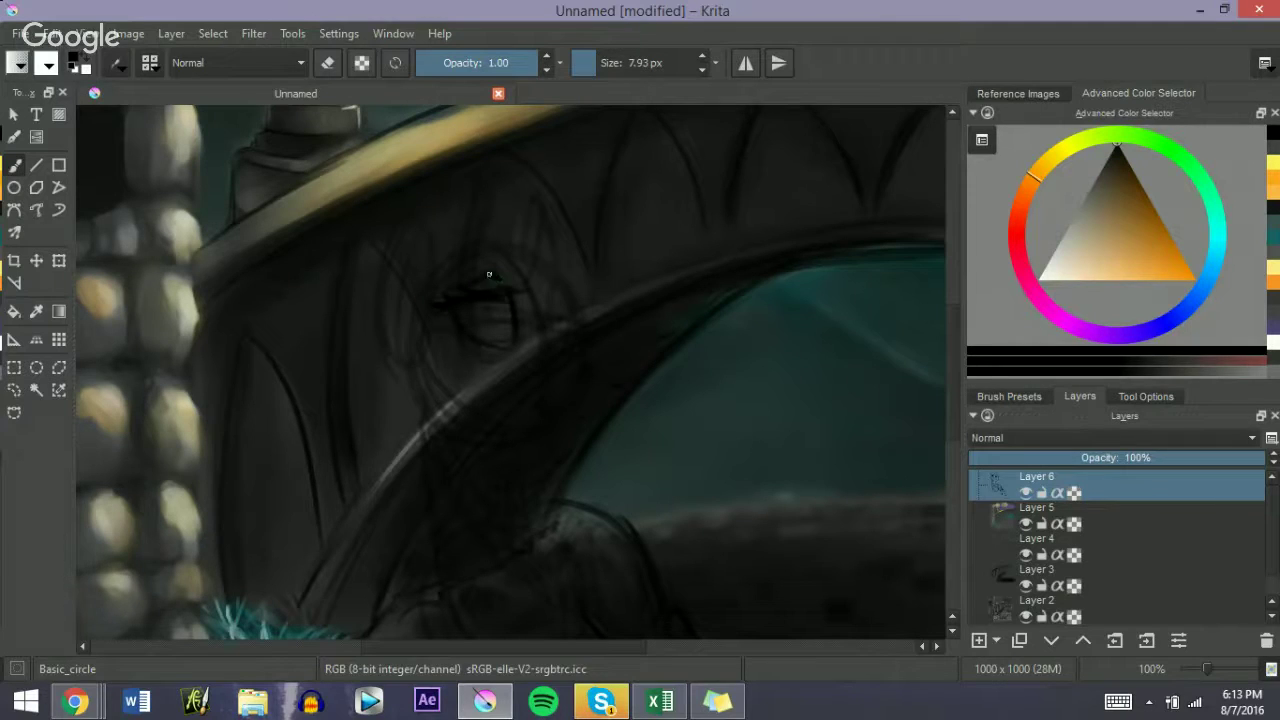
left_click_drag(490, 273, 508, 280)
key("bracketleft")
key("bracketleft")
key("bracketleft")
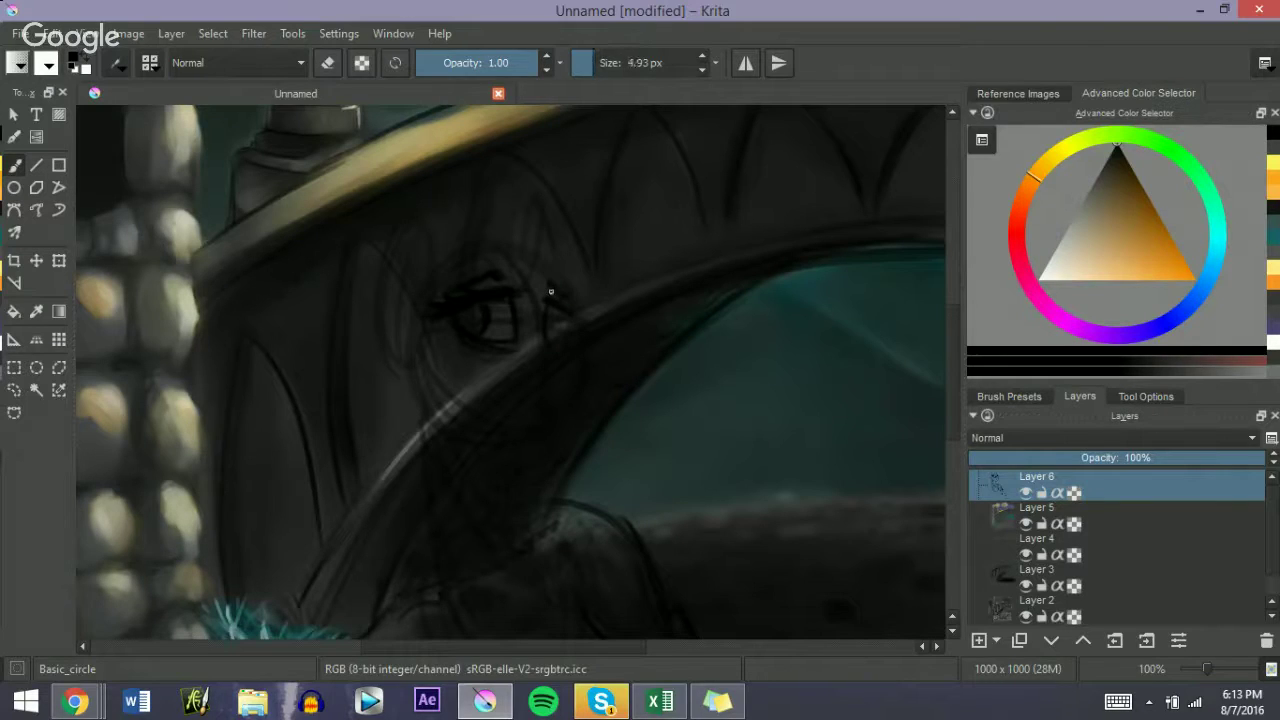
Step: Draw the smaller far eye, the lash line across both eyes and the pointed horn with a brush of about 5.5 px
left_click_drag(551, 291, 575, 309)
key("bracketright")
left_click_drag(557, 311, 553, 342)
mouse_move(440, 288)
left_mouse_down()
mouse_move(576, 289)
mouse_move(598, 312)
left_mouse_up()
left_click_drag(485, 238, 540, 222)
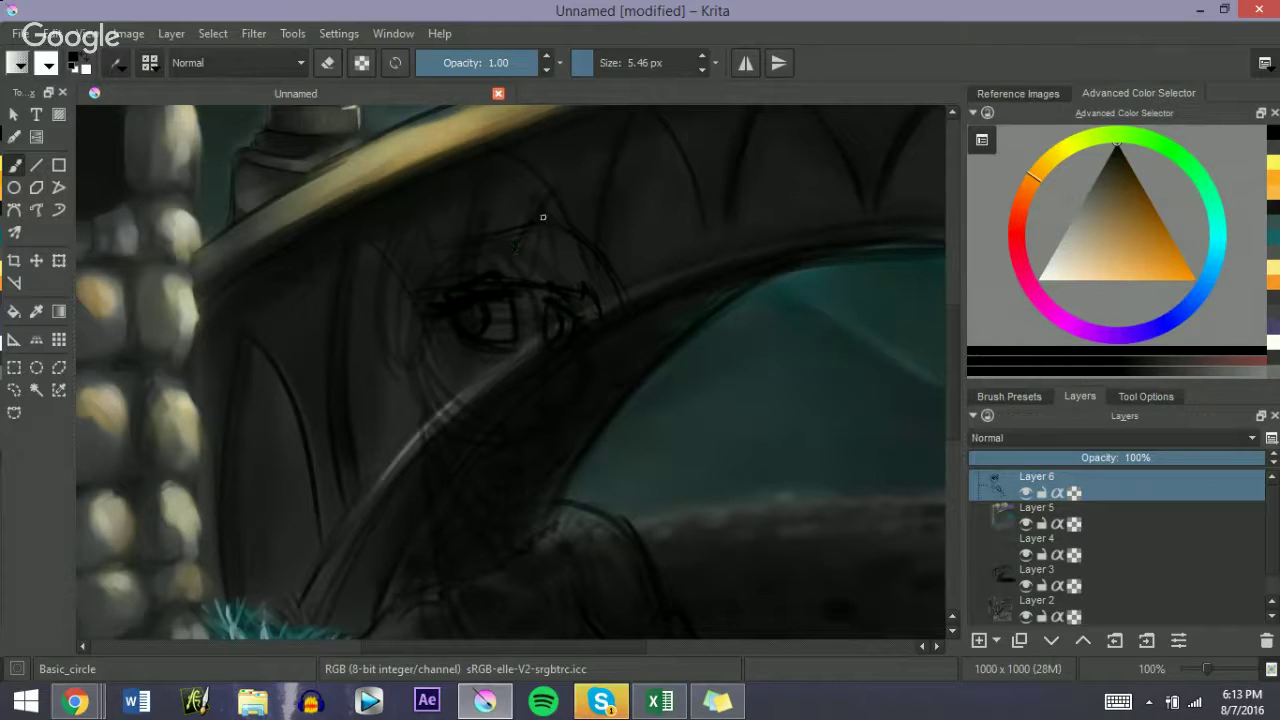
left_click_drag(543, 214, 564, 175)
Step: Switch to the Google Hangouts broadcast window in Chrome and stop the screen sharing
left_click(600, 703)
left_click(600, 703)
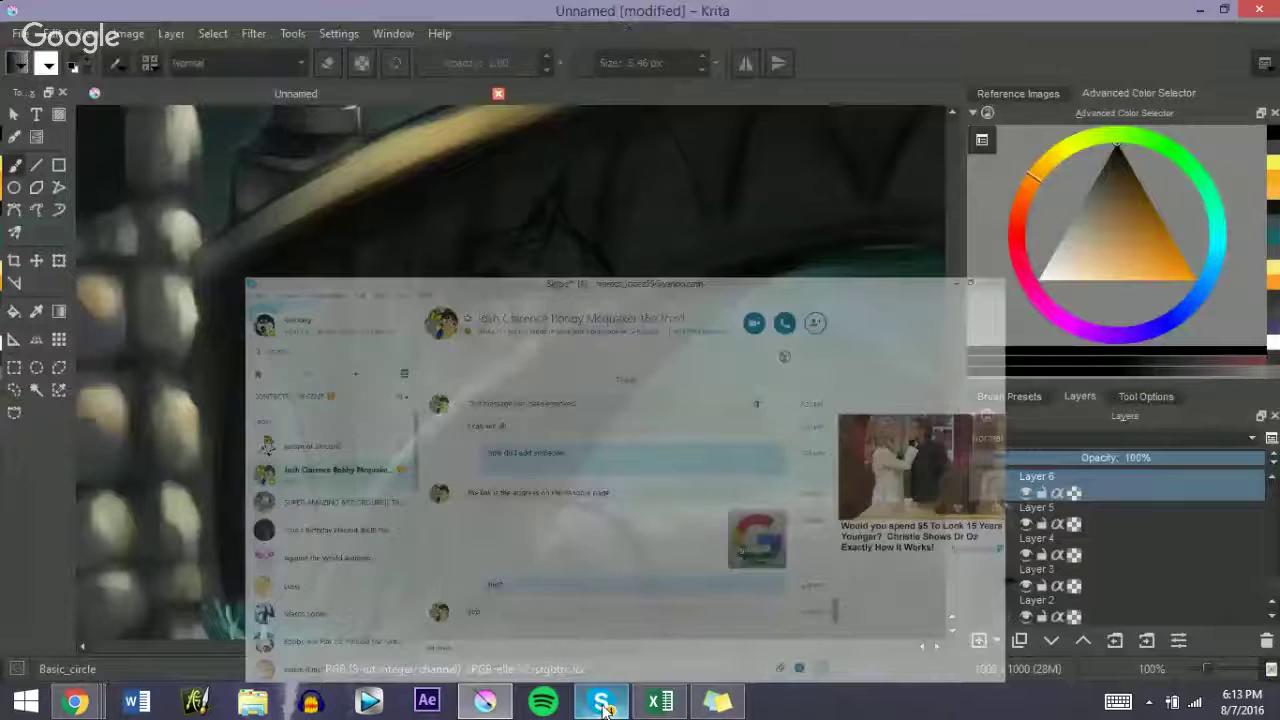
mouse_move(75, 703)
left_click(330, 590)
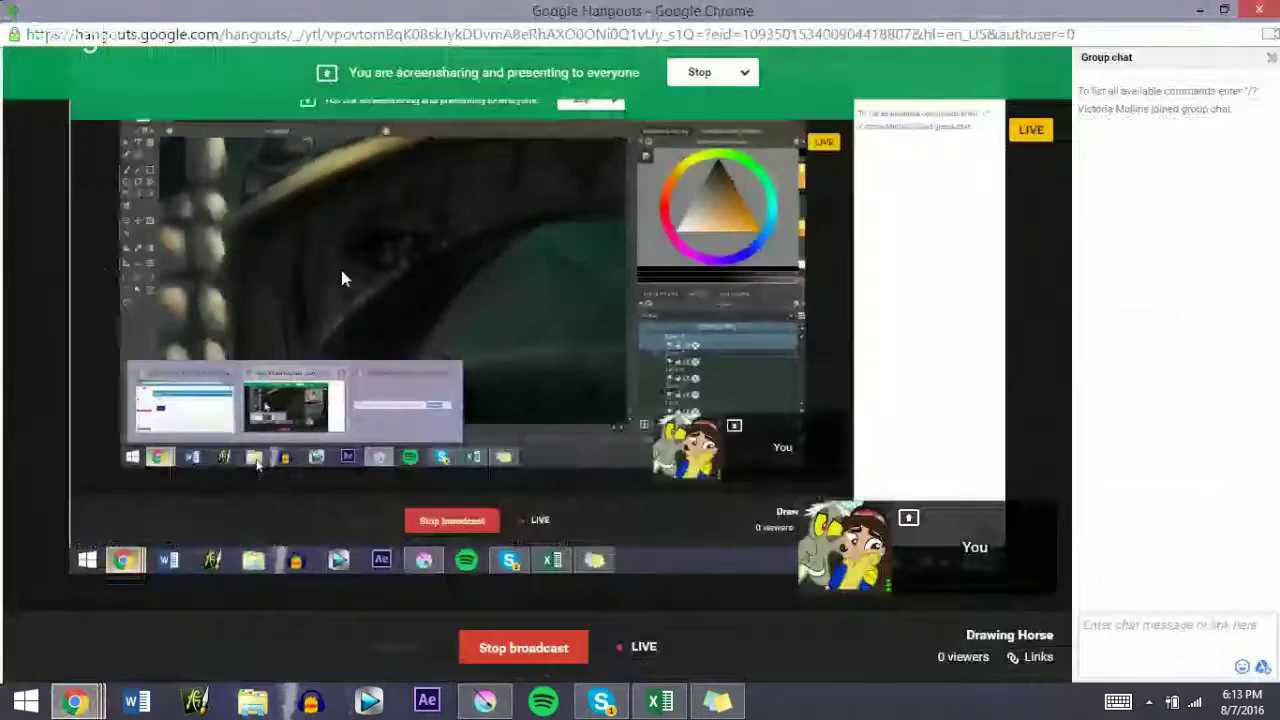
left_click(700, 73)
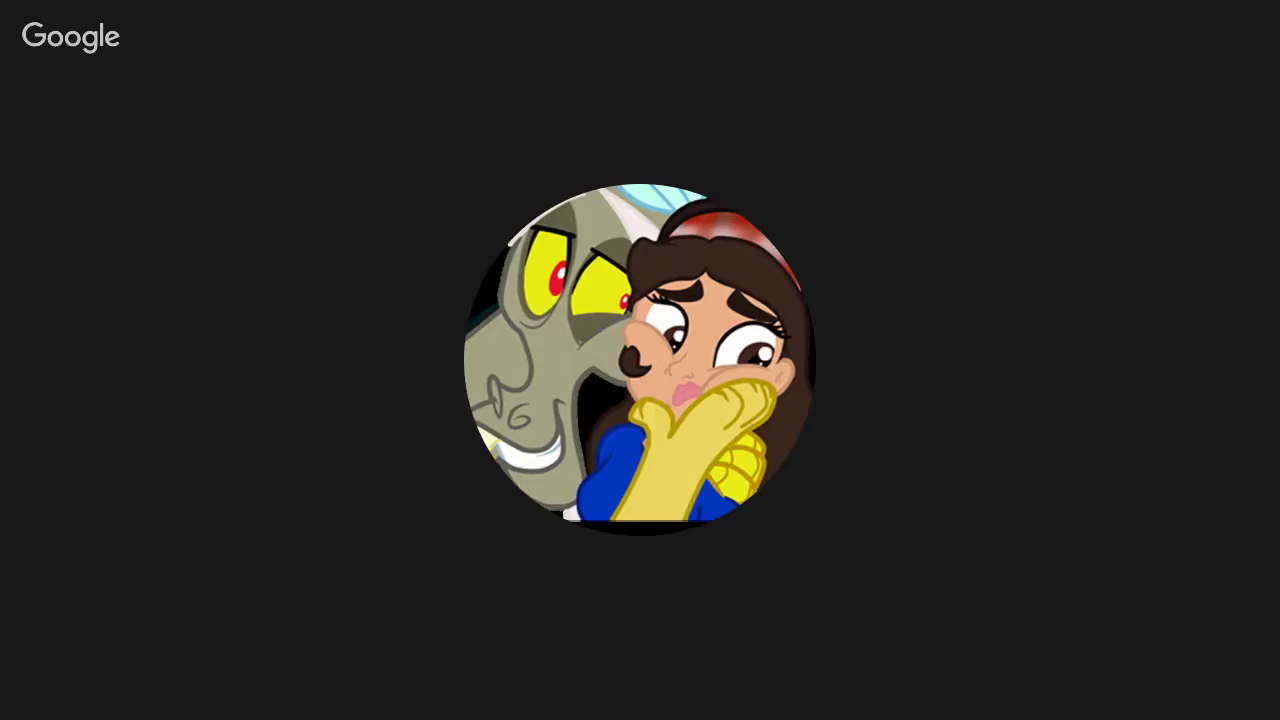
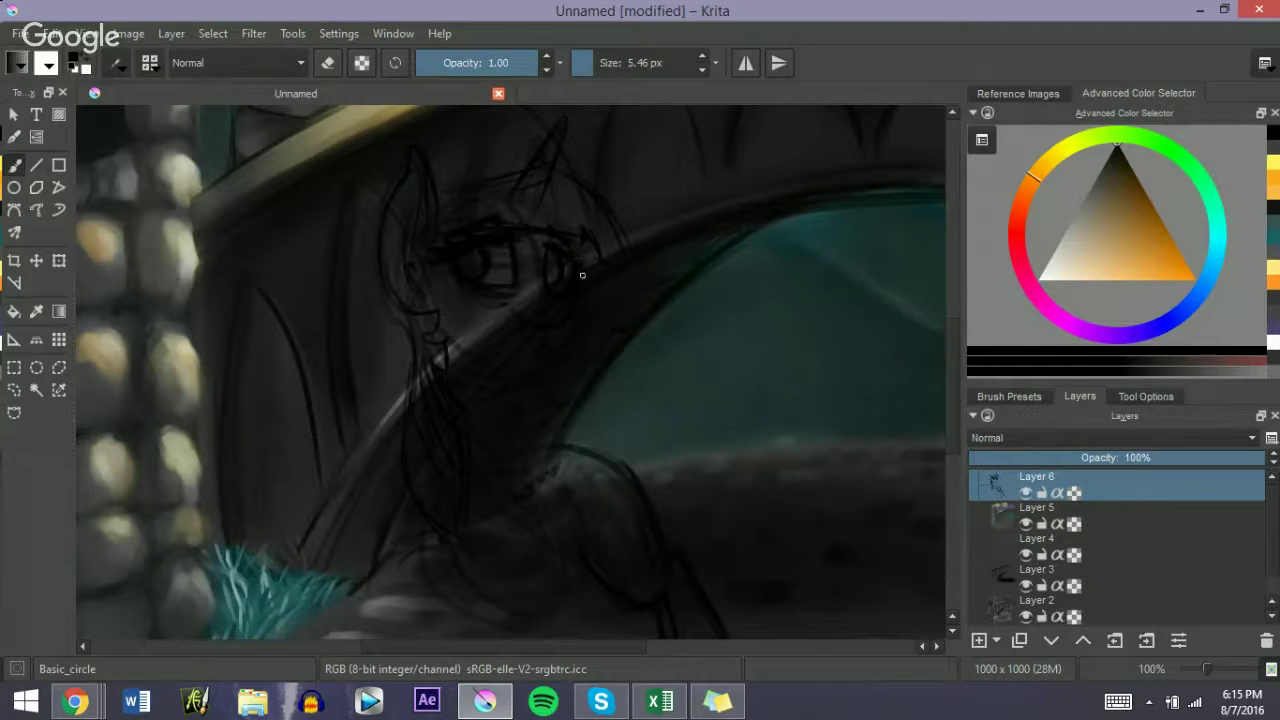
Step: Add strokes around the base of the horn and rework the muzzle line, alternating between black brush and eraser
left_click_drag(542, 222, 522, 196)
key("e")
key("bracketright")
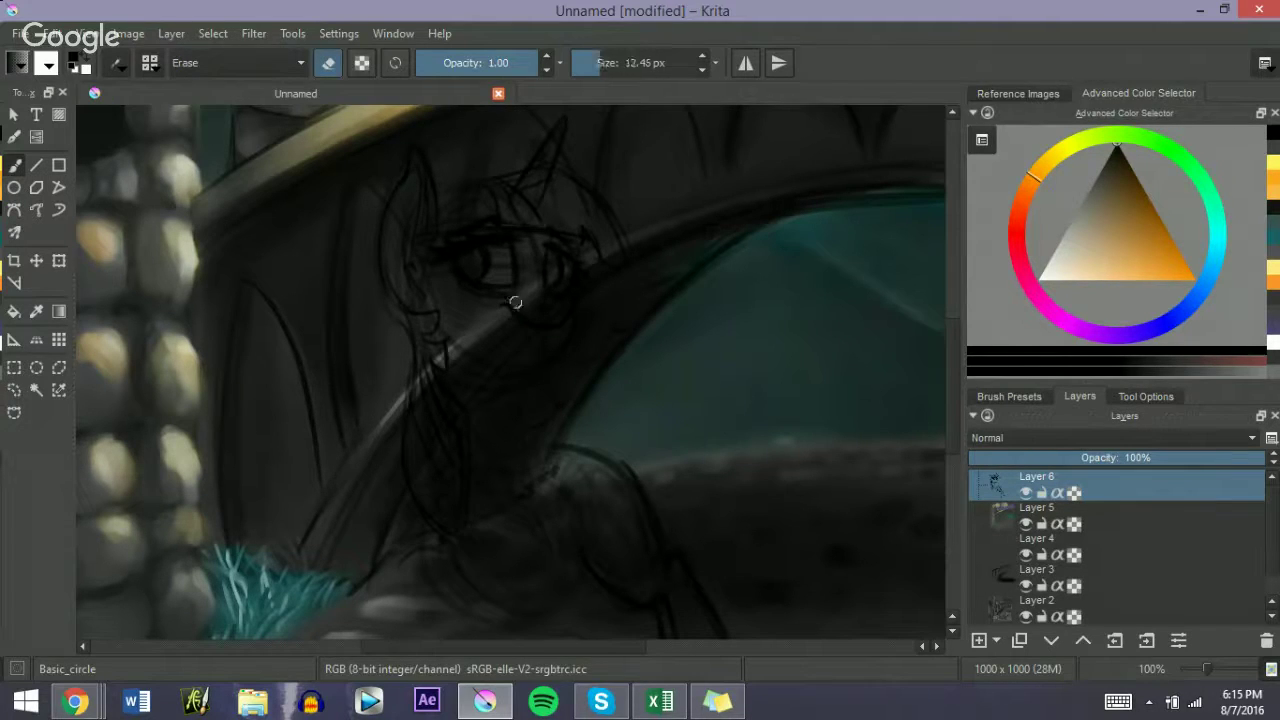
key("bracketright")
key("e")
key("bracketleft")
key("e")
key("e")
key("bracketleft")
left_click_drag(468, 343, 452, 326)
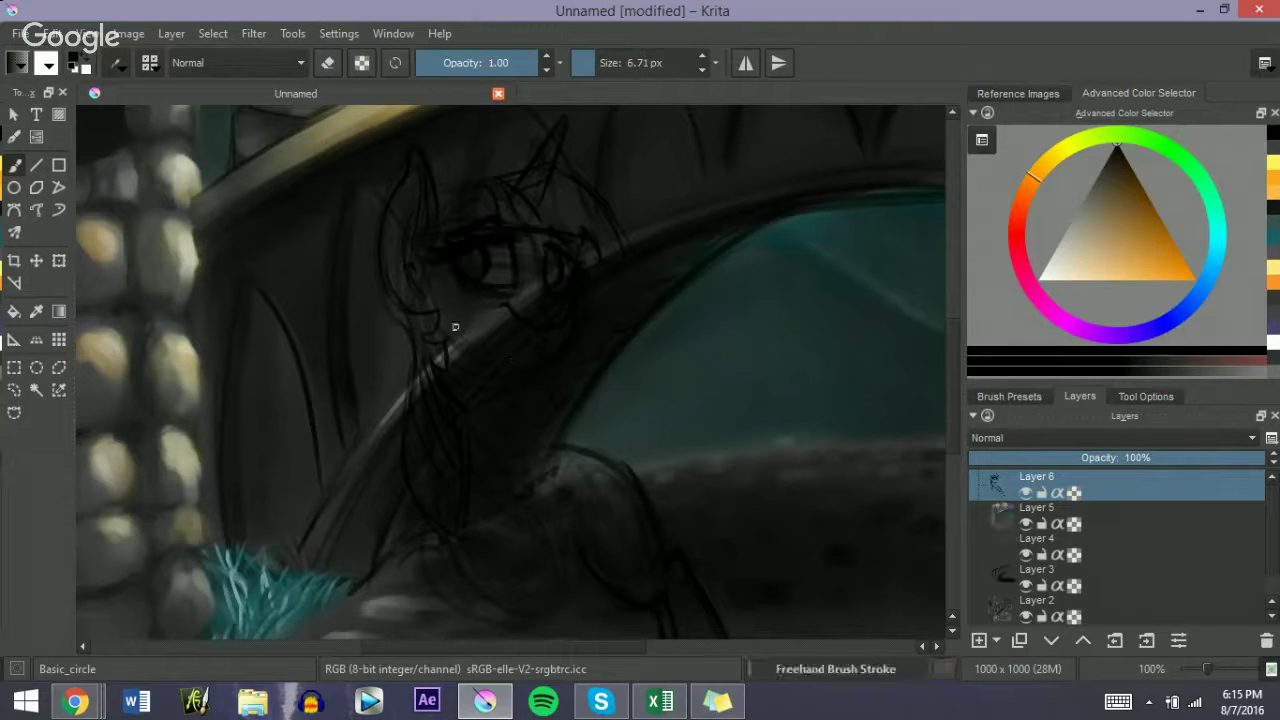
Step: Erase the muzzle line below the eyes with an eraser of about 32 px
key("e")
key("bracketright")
key("bracketright")
key("bracketright")
key("bracketright")
key("bracketright")
mouse_move(457, 302)
left_mouse_down()
mouse_move(485, 314)
mouse_move(539, 319)
mouse_move(530, 325)
mouse_move(545, 339)
mouse_move(470, 326)
mouse_move(490, 354)
mouse_move(562, 341)
mouse_move(512, 332)
left_mouse_up()
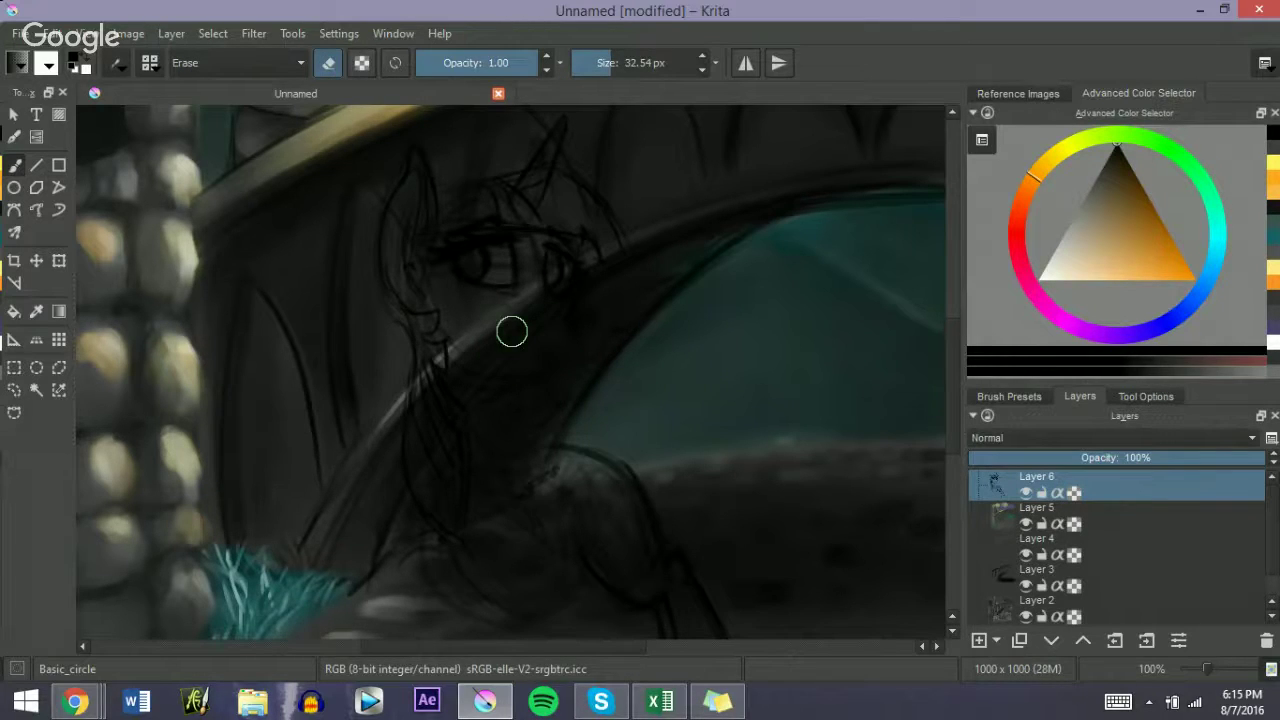
Step: Redraw the curved muzzle line at about 4.7 px and trim it with an eraser of about 8 px
key("e")
left_click_drag(494, 297, 492, 301)
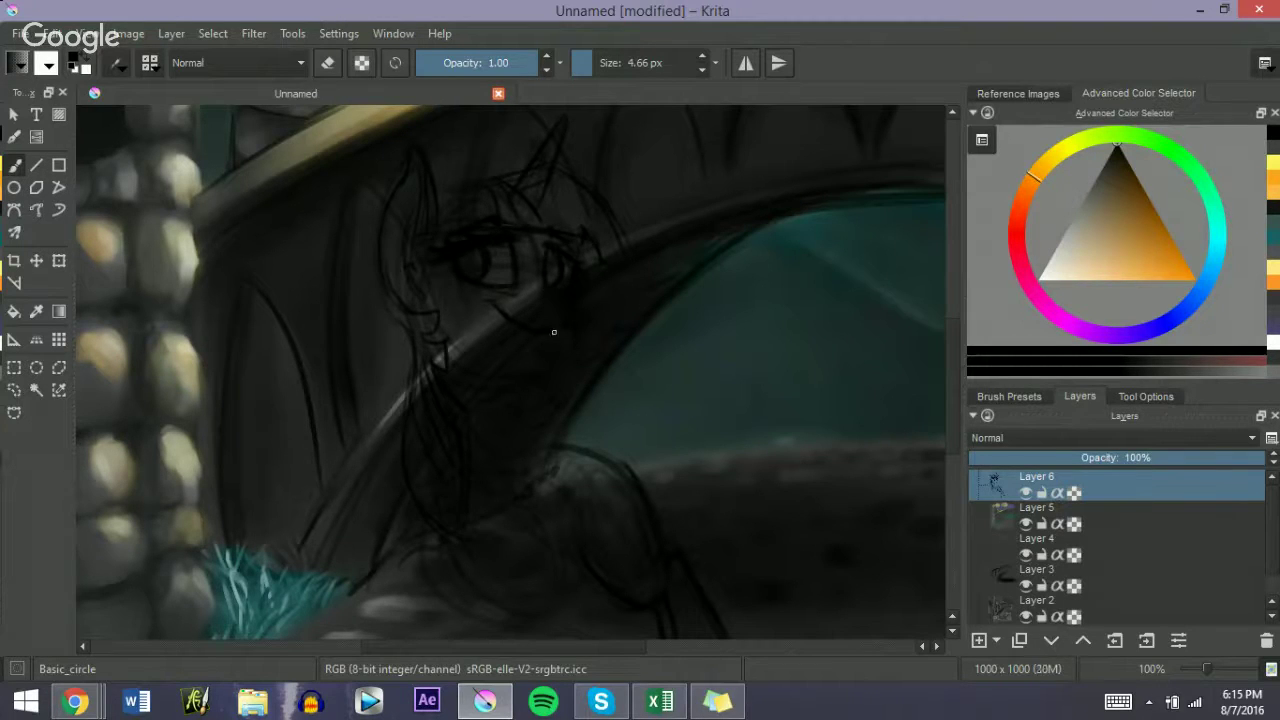
key("bracketright")
key("bracketright")
key("bracketright")
key("e")
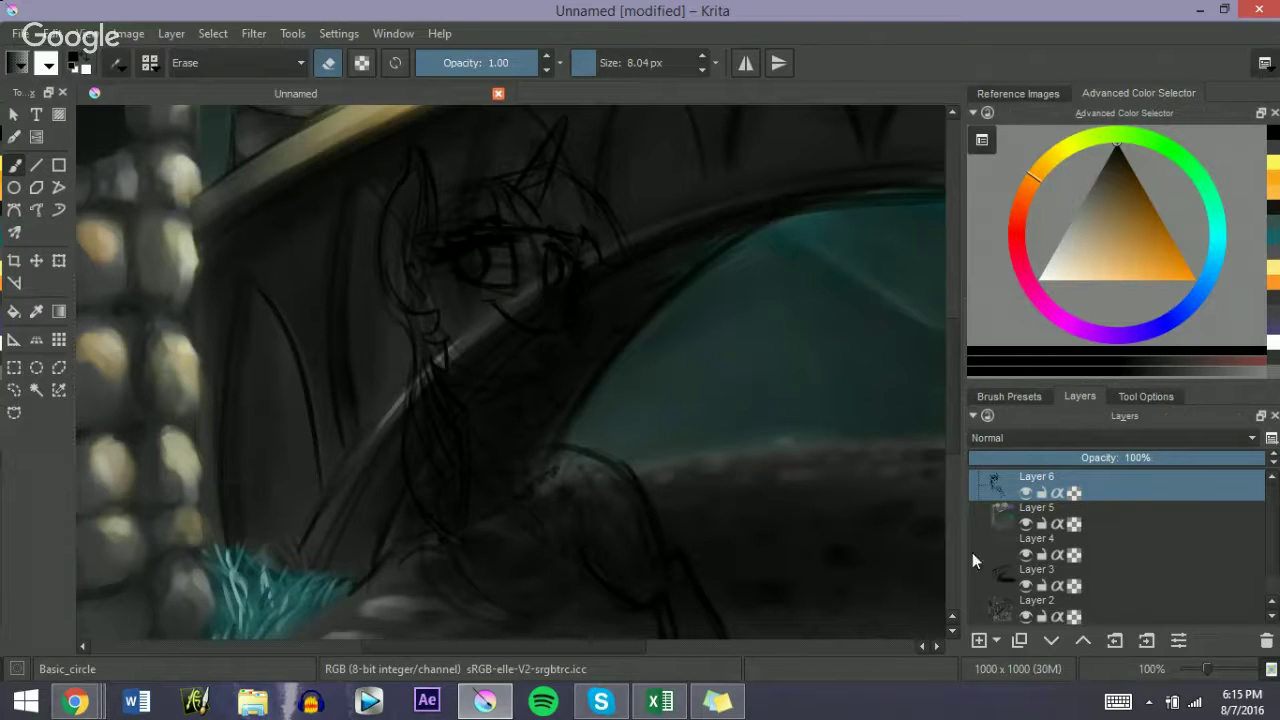
Step: Add a new paint layer between Layer 5 and Layer 6 and choose a medium grey as the paint colour
left_click_drag(1192, 676, 1203, 674)
left_click(1032, 512)
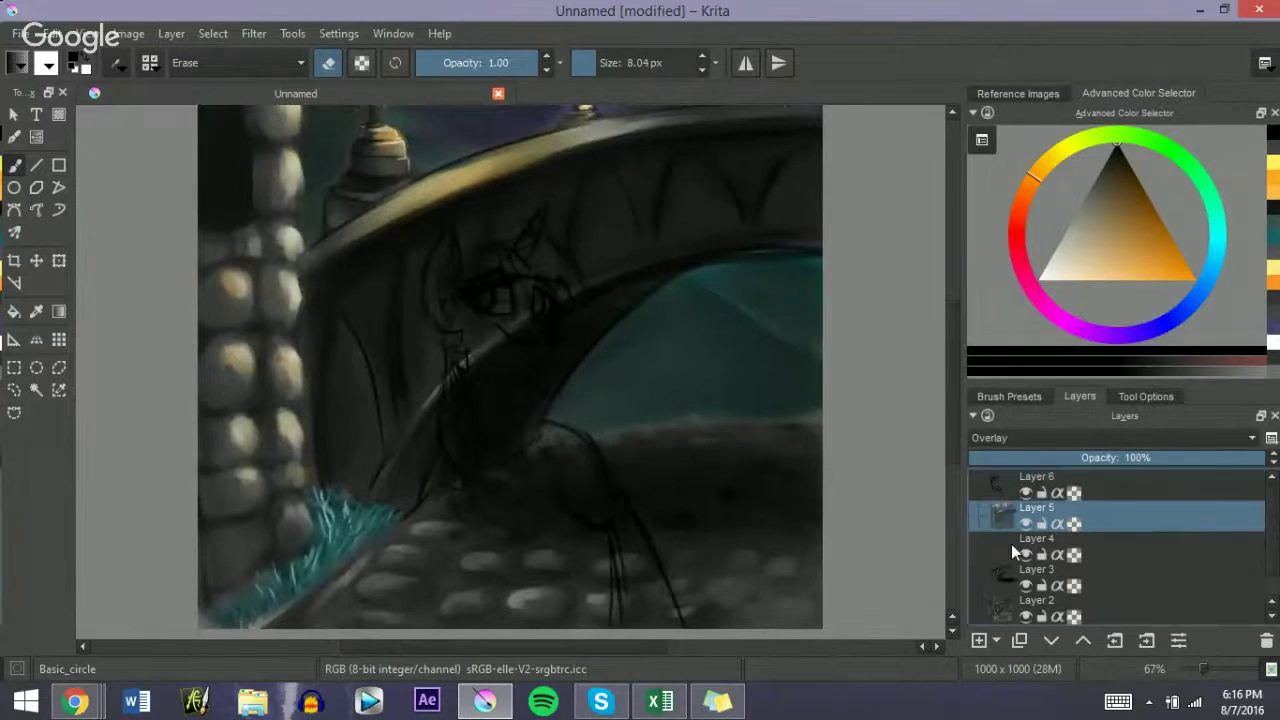
left_click(979, 640)
left_click(1086, 194)
Step: Block in the pony's whole silhouette in flat grey beneath the sketch with a brush of about 93 px
left_click_drag(1194, 674, 1186, 675)
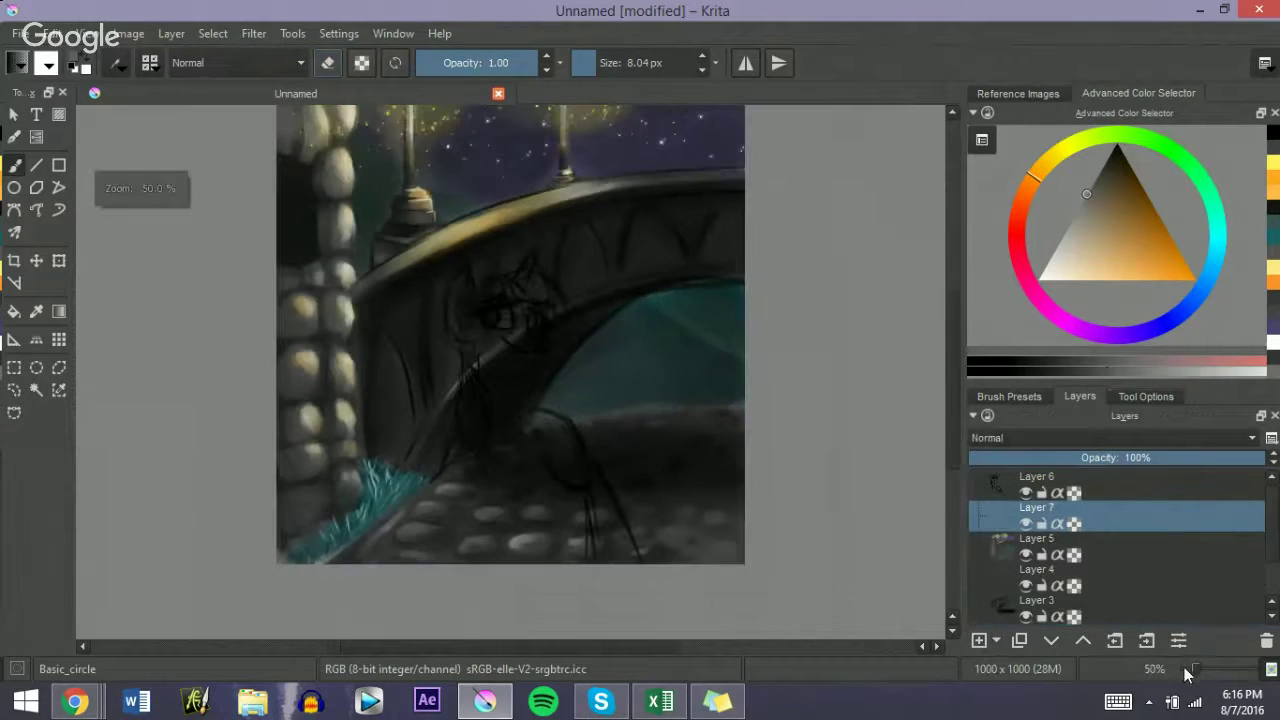
key("e")
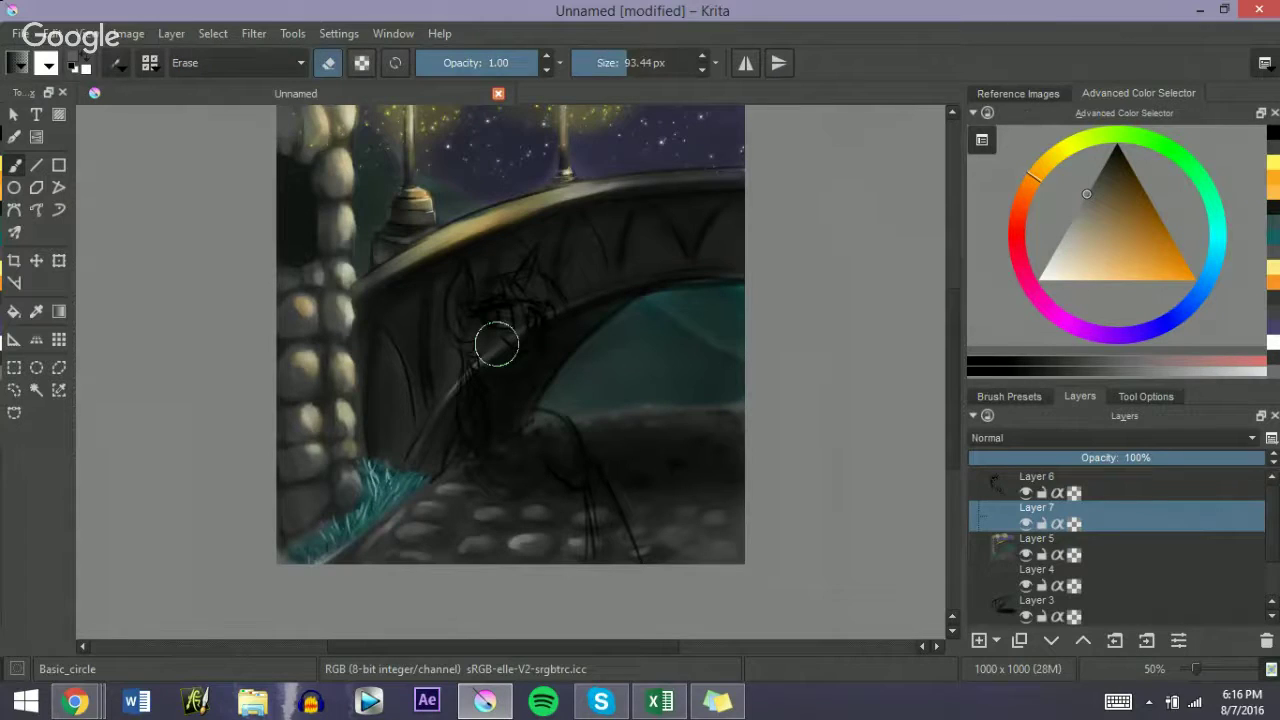
key("e")
mouse_move(500, 330)
left_mouse_down()
mouse_move(530, 264)
mouse_move(502, 303)
mouse_move(467, 305)
mouse_move(472, 270)
mouse_move(489, 340)
mouse_move(483, 310)
mouse_move(529, 288)
mouse_move(533, 258)
mouse_move(541, 306)
mouse_move(521, 335)
mouse_move(472, 360)
mouse_move(498, 371)
mouse_move(525, 422)
mouse_move(572, 447)
mouse_move(613, 535)
mouse_move(611, 568)
mouse_move(502, 438)
mouse_move(493, 530)
mouse_move(482, 472)
mouse_move(473, 552)
mouse_move(476, 413)
mouse_move(536, 525)
mouse_move(510, 447)
mouse_move(513, 489)
mouse_move(551, 418)
mouse_move(538, 436)
mouse_move(466, 454)
mouse_move(514, 355)
mouse_move(543, 328)
mouse_move(539, 312)
mouse_move(482, 348)
mouse_move(531, 290)
mouse_move(478, 305)
mouse_move(485, 358)
mouse_move(462, 338)
mouse_move(525, 524)
mouse_move(506, 502)
mouse_move(547, 519)
left_mouse_up()
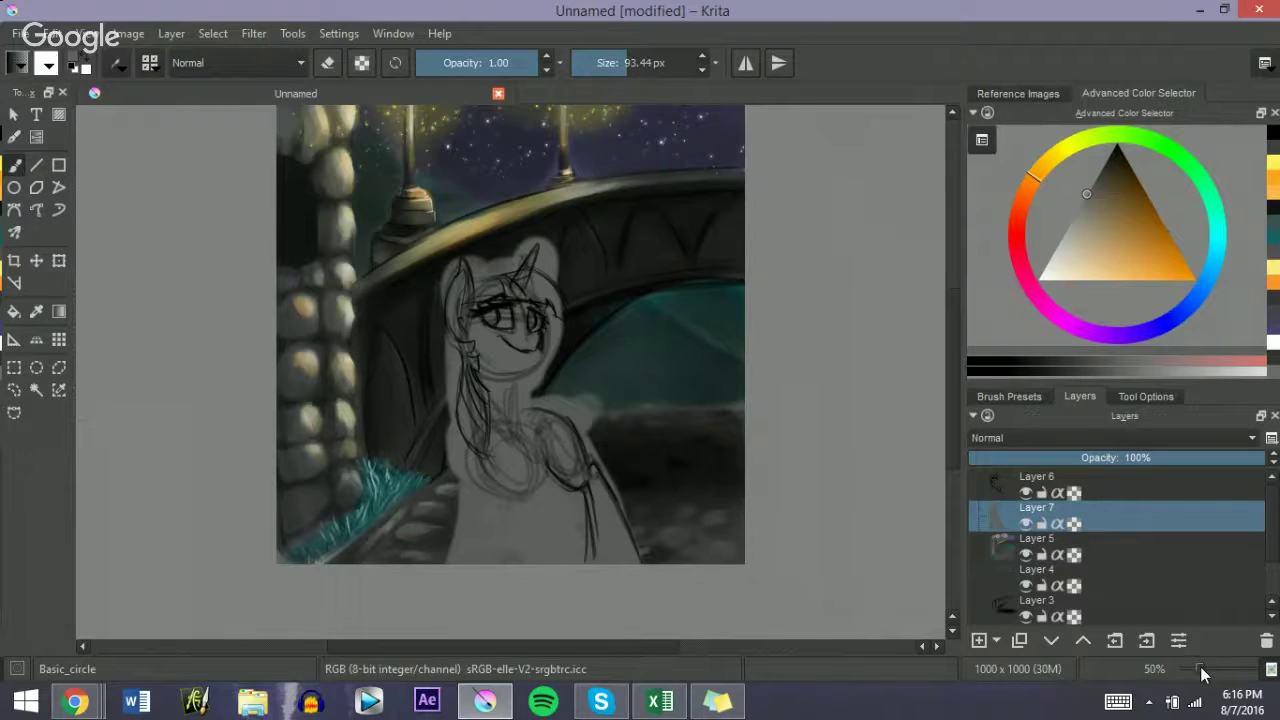
Step: Switch back to Layer 6 with black and erase the curved muzzle line using an eraser of about 35 px
left_click(1203, 669)
left_click(1116, 146)
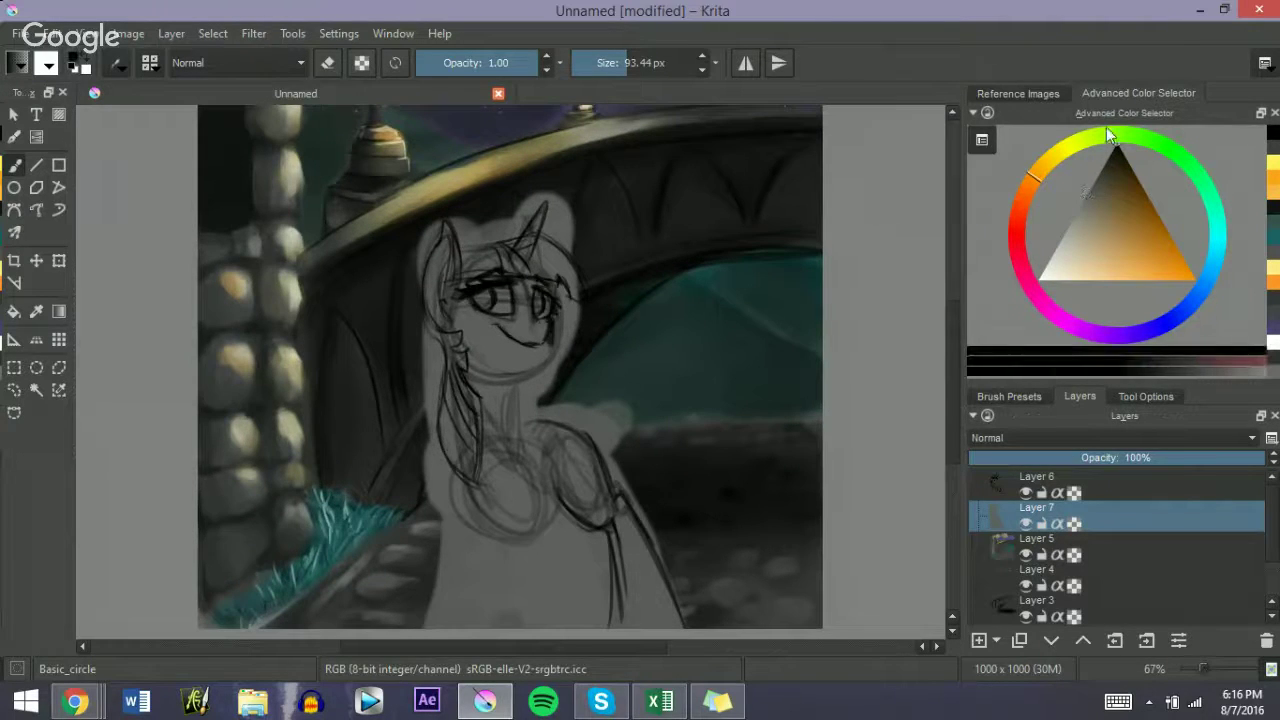
left_click(992, 487)
scroll(948, 416, "down", 2)
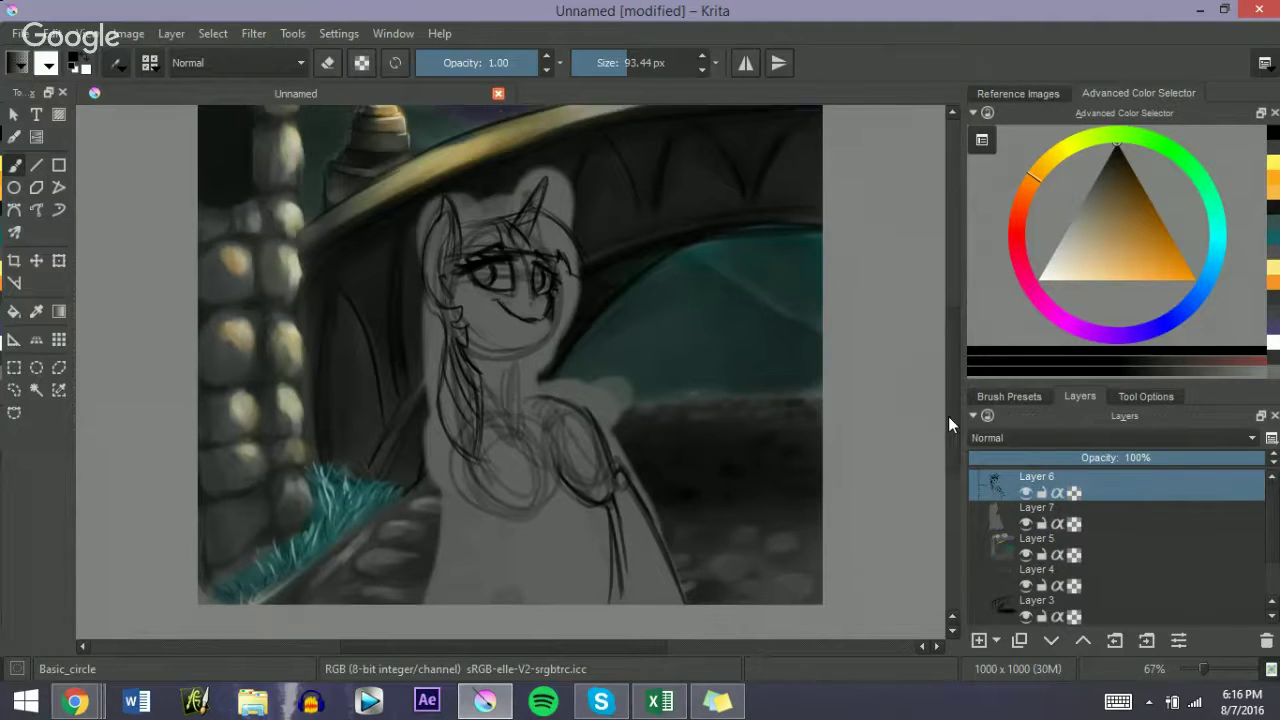
left_click_drag(509, 369, 481, 369)
mouse_move(525, 296)
left_mouse_down()
mouse_move(504, 286)
mouse_move(540, 297)
left_mouse_up()
key("e")
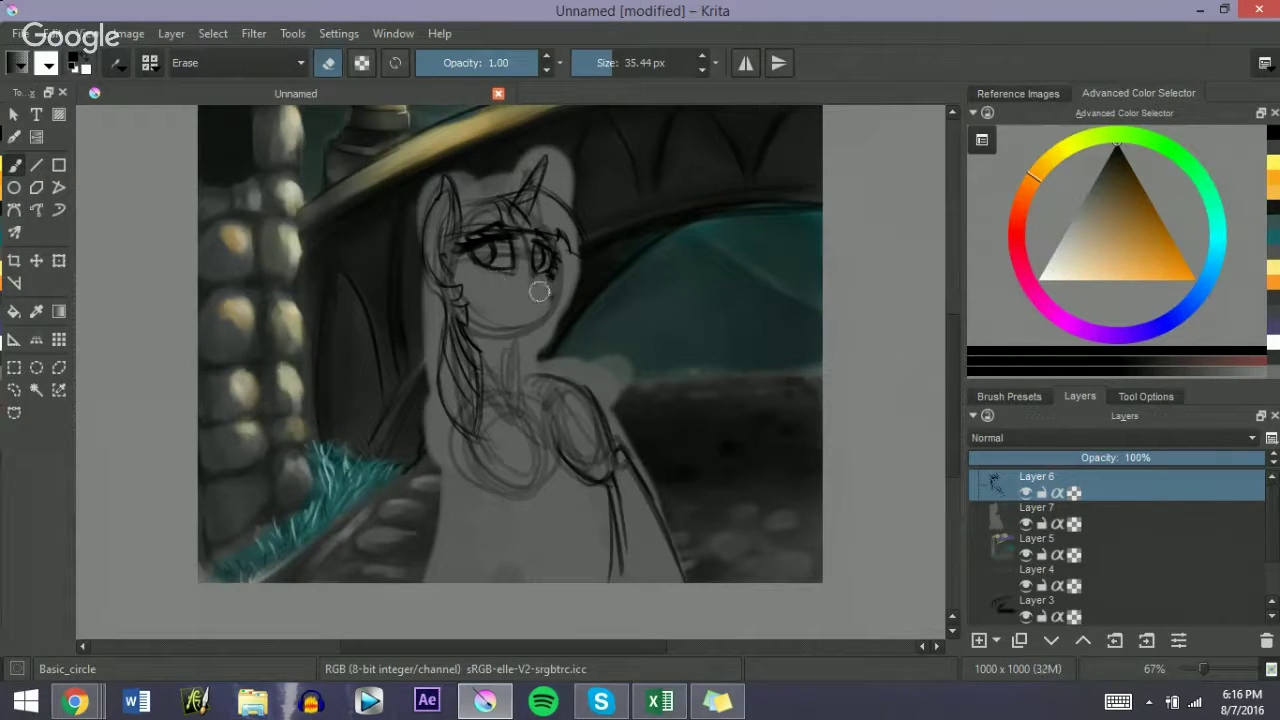
Step: Redraw the muzzle as a small rounded snout line just below the eyes with a black brush of about 3 px
key("e")
left_click_drag(549, 287, 530, 287)
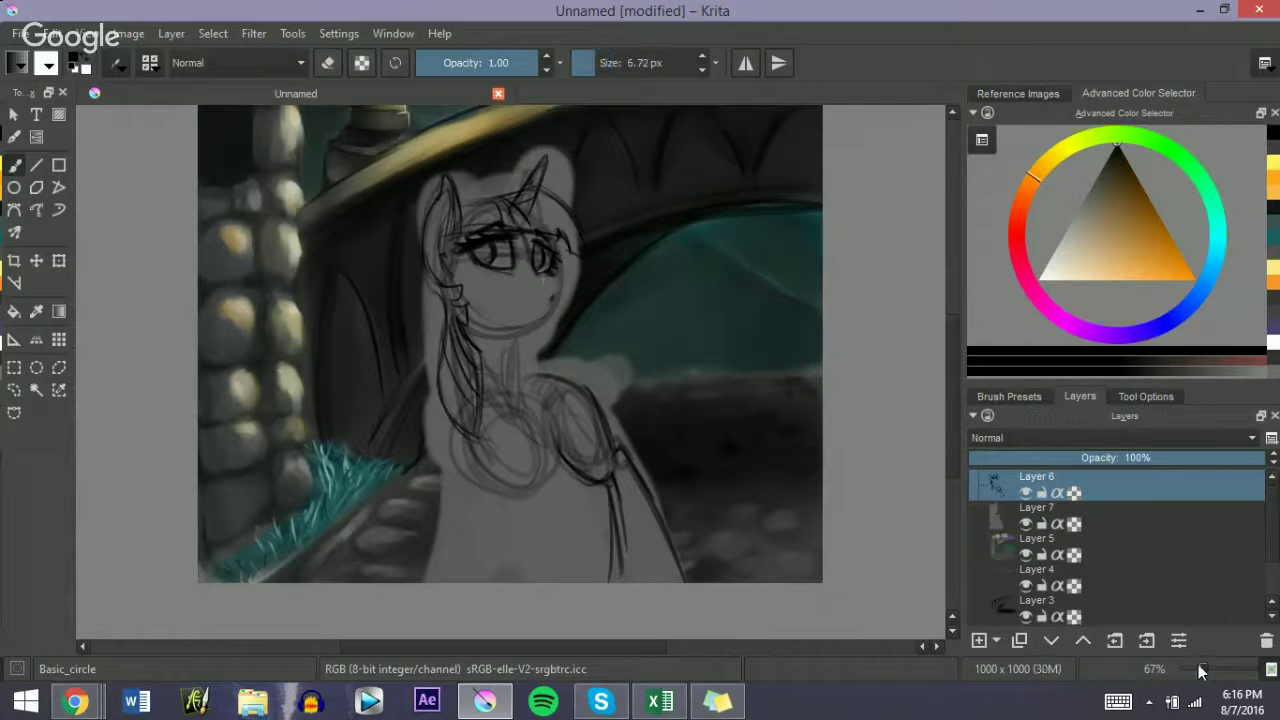
left_click_drag(1203, 679, 1210, 680)
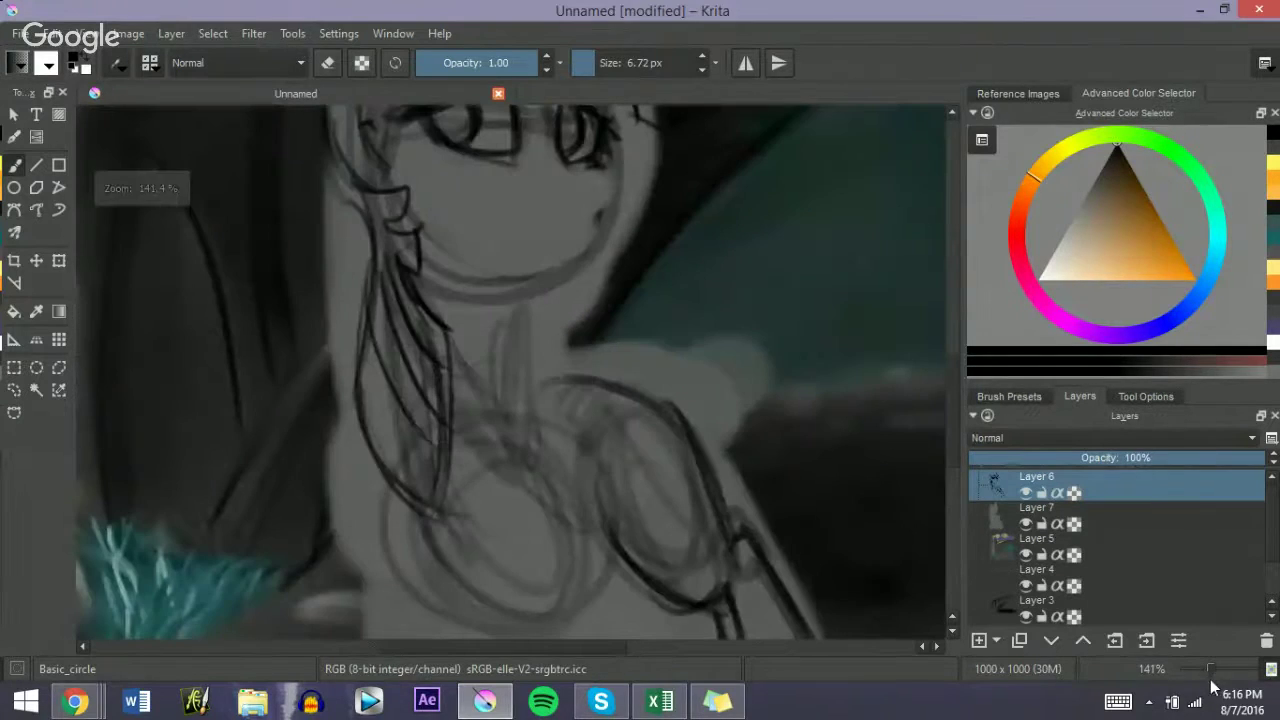
mouse_move(581, 176)
left_mouse_down()
mouse_move(589, 166)
mouse_move(598, 192)
mouse_move(588, 206)
left_mouse_up()
left_click_drag(604, 157, 582, 211)
left_click_drag(507, 180, 561, 204)
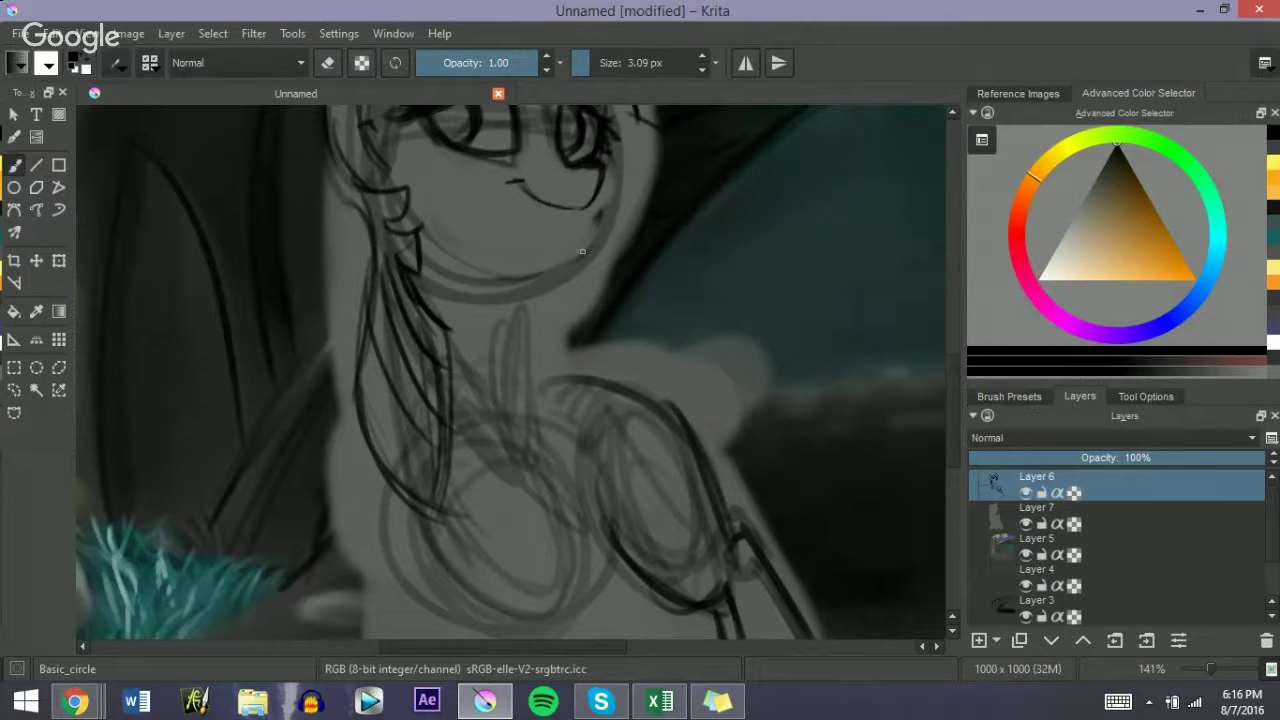
Step: Darken the irises and pupils of both eyes in black, enlarging the brush to about 6 px
left_click_drag(1209, 669, 1192, 672)
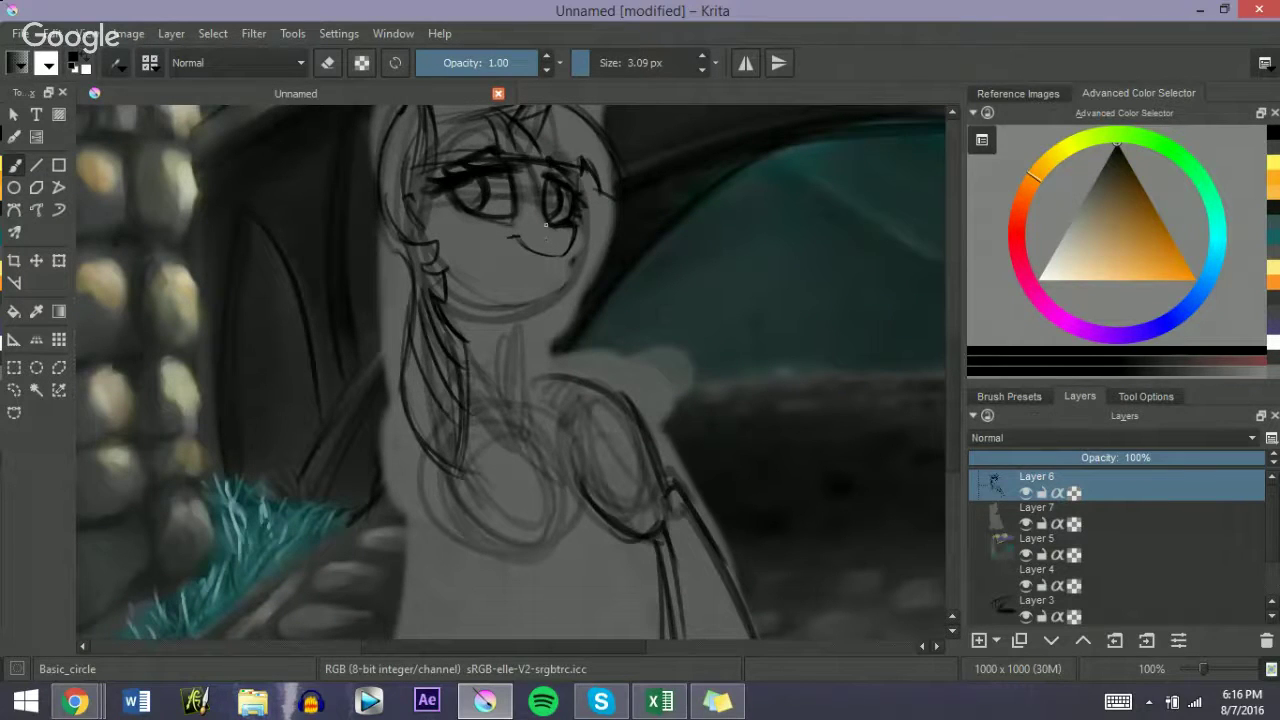
left_click_drag(457, 181, 459, 181)
mouse_move(464, 180)
left_mouse_down()
mouse_move(481, 188)
mouse_move(463, 193)
left_mouse_up()
mouse_move(463, 190)
left_mouse_down()
mouse_move(468, 203)
mouse_move(459, 195)
left_mouse_up()
left_click_drag(570, 202, 565, 202)
left_click_drag(568, 186, 578, 184)
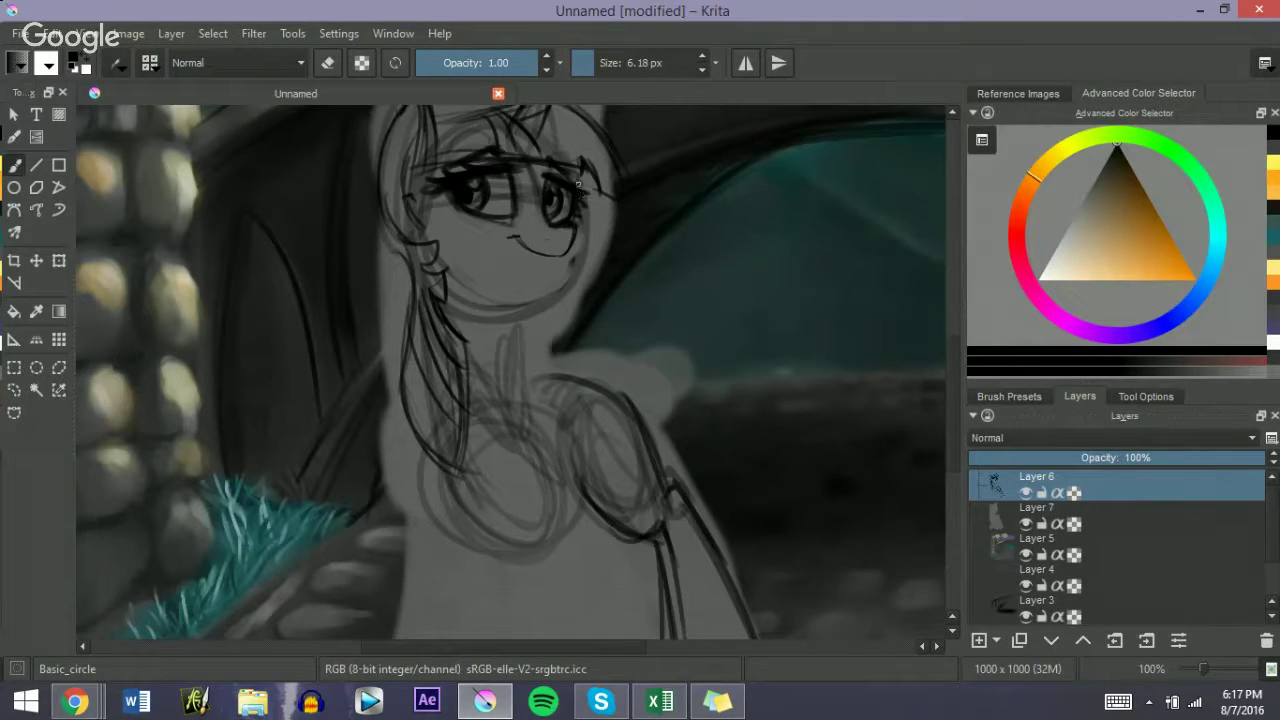
Step: Redraw the pony's cheek and jawline in black around the muzzle with a brush of about 5.5 px
key("bracketleft")
left_click_drag(579, 232, 558, 280)
mouse_move(461, 273)
left_mouse_down()
mouse_move(490, 300)
mouse_move(446, 270)
mouse_move(534, 297)
mouse_move(473, 289)
mouse_move(527, 273)
mouse_move(516, 299)
mouse_move(568, 275)
left_mouse_up()
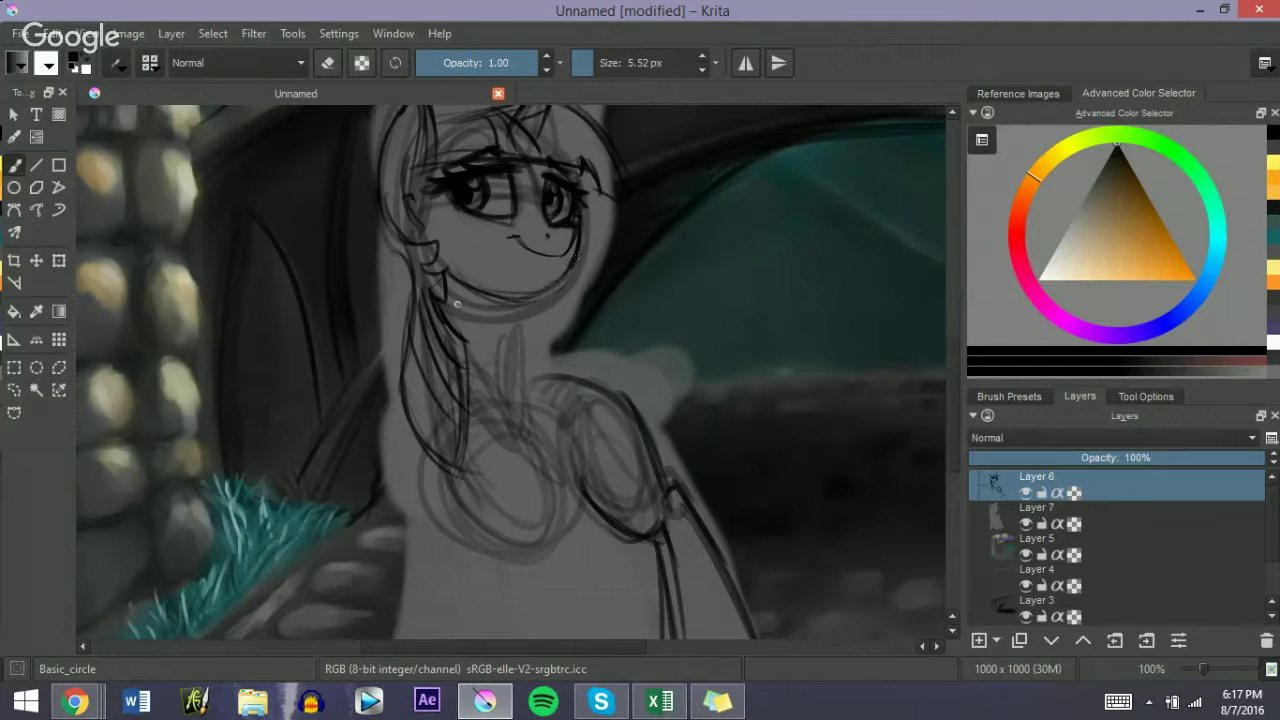
left_click_drag(527, 294, 566, 269)
Step: Draw the front neck line from beneath the chin down to the chest, cleaning up stray strokes with the eraser
left_click_drag(517, 322, 516, 381)
left_click_drag(511, 300, 512, 355)
mouse_move(487, 299)
left_mouse_down()
mouse_move(542, 292)
mouse_move(517, 309)
mouse_move(548, 295)
mouse_move(504, 300)
mouse_move(519, 394)
left_mouse_up()
key("e")
key("e")
key("bracketright")
key("bracketright")
left_click_drag(514, 301, 534, 406)
left_click_drag(514, 362, 546, 431)
key("e")
mouse_move(515, 302)
left_mouse_down()
mouse_move(538, 418)
mouse_move(511, 392)
mouse_move(533, 437)
left_mouse_up()
key("e")
Step: Sketch the rear edge line of the near foreleg from the chest to the canvas's lower edge, reducing the brush to about 8.6 px
scroll(586, 434, "down", 2)
key("e")
key("bracketleft")
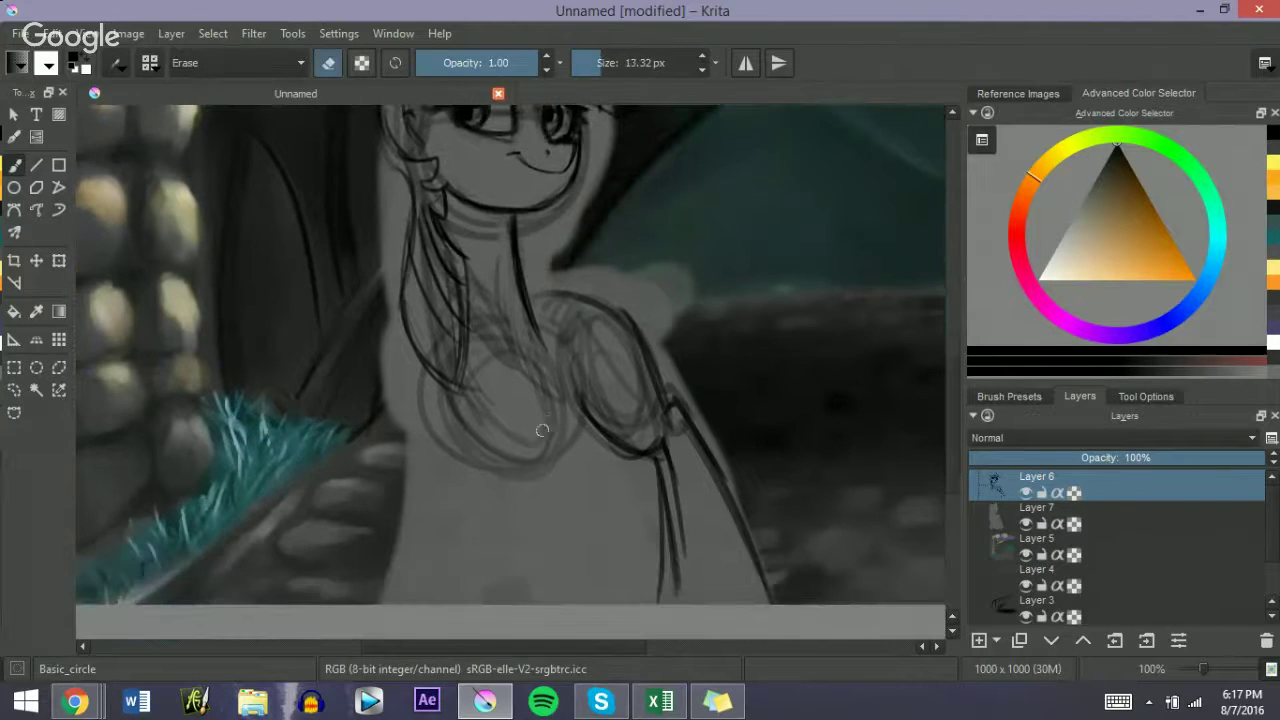
key("e")
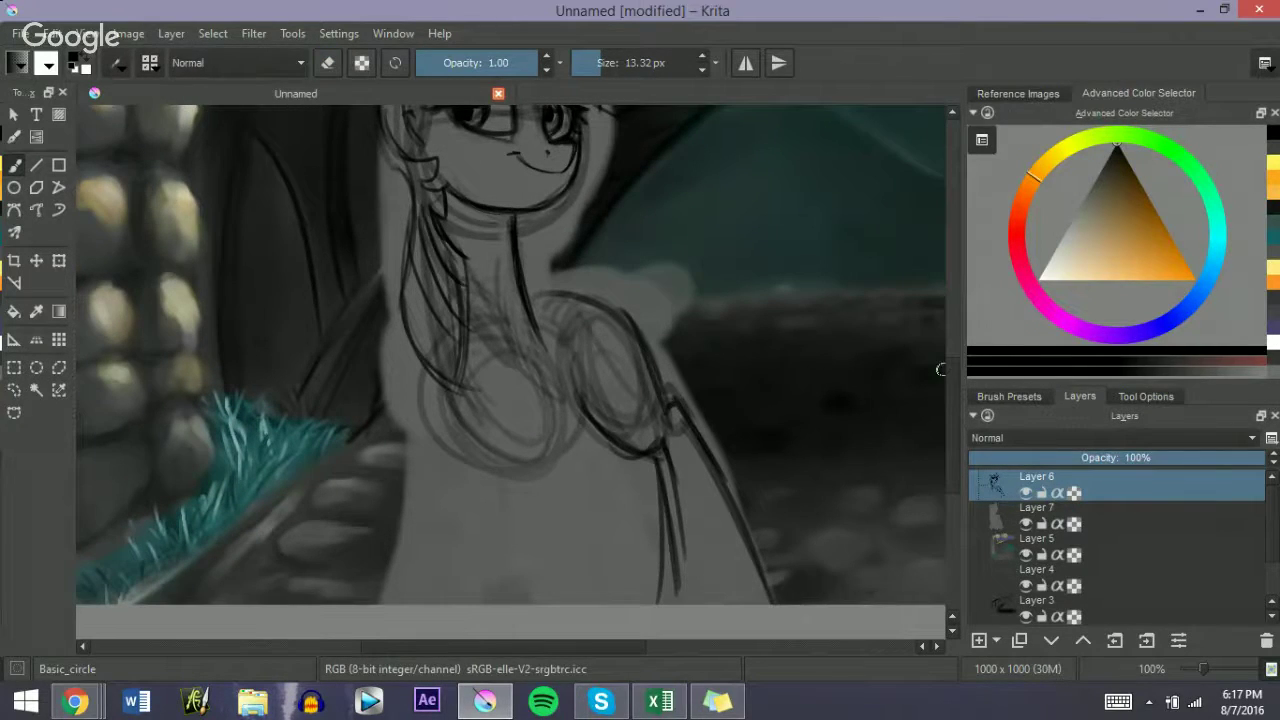
scroll(951, 419, "down", 2)
left_click_drag(515, 282, 520, 358)
left_click_drag(550, 290, 556, 364)
left_click_drag(516, 320, 562, 398)
mouse_move(518, 308)
left_mouse_down()
mouse_move(531, 534)
mouse_move(518, 500)
left_mouse_up()
key("bracketleft")
mouse_move(508, 267)
left_mouse_down()
mouse_move(499, 382)
mouse_move(535, 504)
left_mouse_up()
left_click_drag(493, 295, 540, 504)
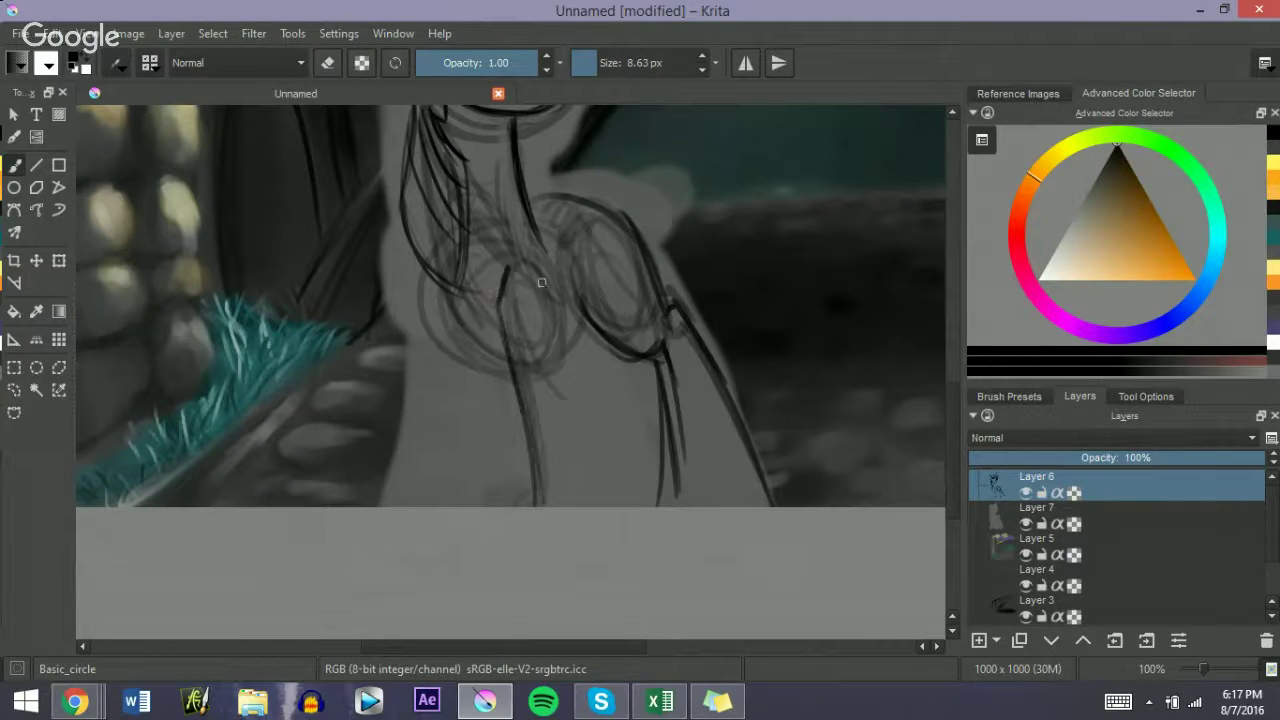
Step: Add a slanting leg line beside the foreleg and darken the foreleg line with a brush of about 6.5 px
key("bracketleft")
left_click_drag(557, 308, 598, 420)
mouse_move(547, 300)
left_mouse_down()
mouse_move(564, 420)
mouse_move(555, 316)
mouse_move(541, 311)
mouse_move(616, 474)
left_mouse_up()
mouse_move(502, 325)
left_mouse_down()
mouse_move(496, 284)
mouse_move(495, 318)
left_mouse_up()
mouse_move(503, 252)
left_mouse_down()
mouse_move(494, 300)
mouse_move(533, 486)
left_mouse_up()
left_click_drag(503, 323, 540, 505)
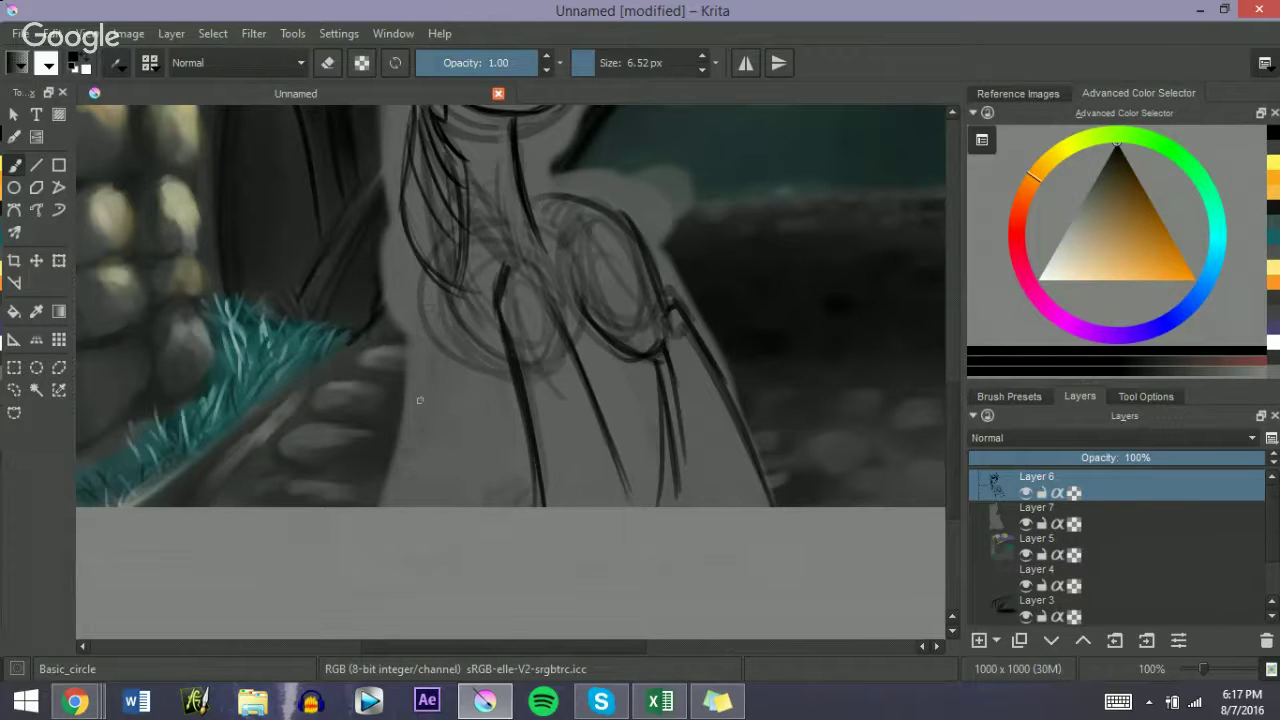
Step: Sketch the other foreleg's outer and inner lines below the hanging mane down to the canvas's lower edge
left_click_drag(445, 387, 416, 469)
left_click_drag(459, 330, 389, 503)
left_click_drag(435, 350, 426, 423)
key("ctrl+z")
key("ctrl+z")
left_click_drag(446, 304, 412, 476)
mouse_move(441, 289)
left_mouse_down()
mouse_move(395, 507)
mouse_move(405, 502)
left_mouse_up()
key("ctrl+z")
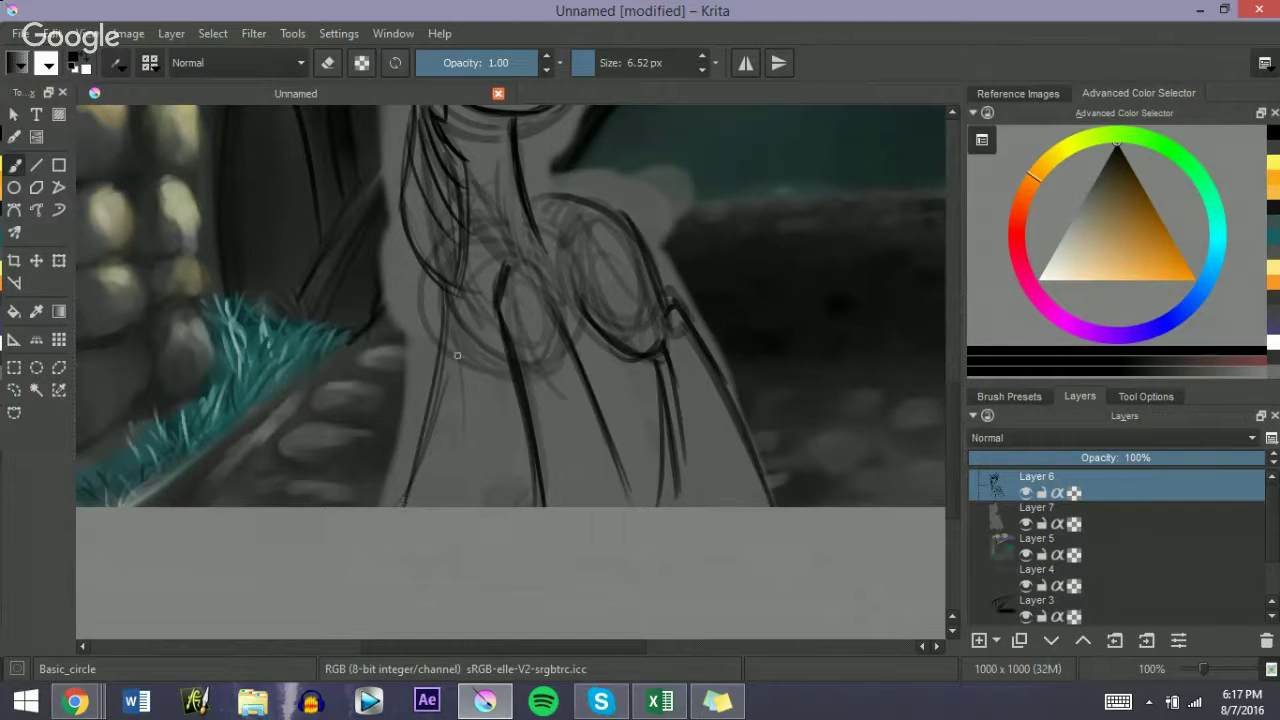
left_click_drag(481, 385, 477, 507)
mouse_move(469, 333)
left_mouse_down()
mouse_move(512, 358)
mouse_move(475, 490)
left_mouse_up()
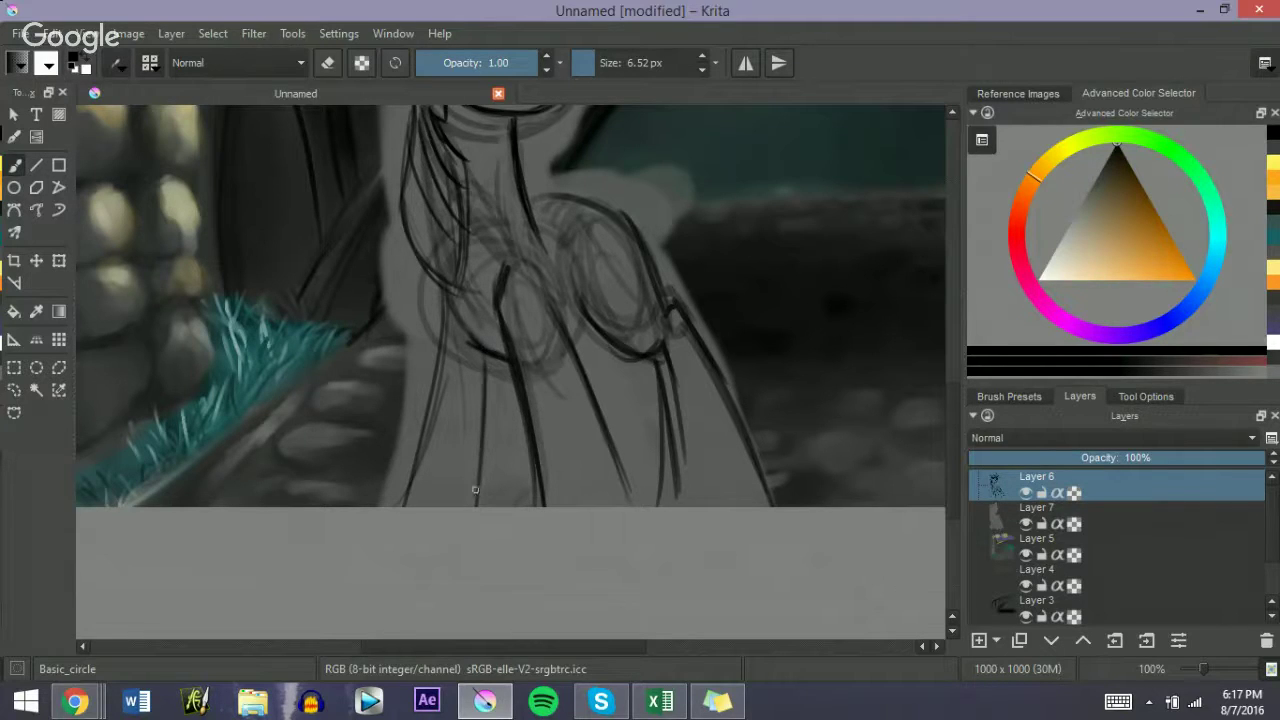
Step: Sketch the folded wing's lower curve from the chest sweeping across the body to a pointed tip behind the back
left_click_drag(580, 333, 580, 347)
mouse_move(533, 210)
left_mouse_down()
mouse_move(566, 197)
mouse_move(566, 302)
mouse_move(638, 245)
left_mouse_up()
key("ctrl+z")
key("ctrl+z")
left_click_drag(508, 213, 666, 222)
left_click_drag(576, 286, 688, 203)
key("ctrl+z")
Step: Sketch pointed feather strokes along the wing's upper edge, redoing strokes that do not fit
left_click_drag(564, 214, 607, 193)
mouse_move(600, 210)
left_mouse_down()
mouse_move(657, 179)
mouse_move(631, 203)
left_mouse_up()
mouse_move(646, 190)
left_mouse_down()
mouse_move(719, 155)
mouse_move(680, 214)
mouse_move(712, 155)
mouse_move(642, 236)
mouse_move(647, 191)
mouse_move(638, 250)
left_mouse_up()
key("ctrl+z")
key("ctrl+z")
key("ctrl+z")
mouse_move(650, 203)
left_mouse_down()
mouse_move(642, 248)
mouse_move(717, 167)
mouse_move(618, 267)
left_mouse_up()
key("ctrl+z")
key("ctrl+z")
key("ctrl+z")
mouse_move(631, 207)
left_mouse_down()
mouse_move(692, 172)
mouse_move(638, 247)
left_mouse_up()
mouse_move(527, 210)
left_mouse_down()
mouse_move(592, 222)
mouse_move(650, 208)
mouse_move(628, 218)
mouse_move(636, 226)
left_mouse_up()
key("ctrl+z")
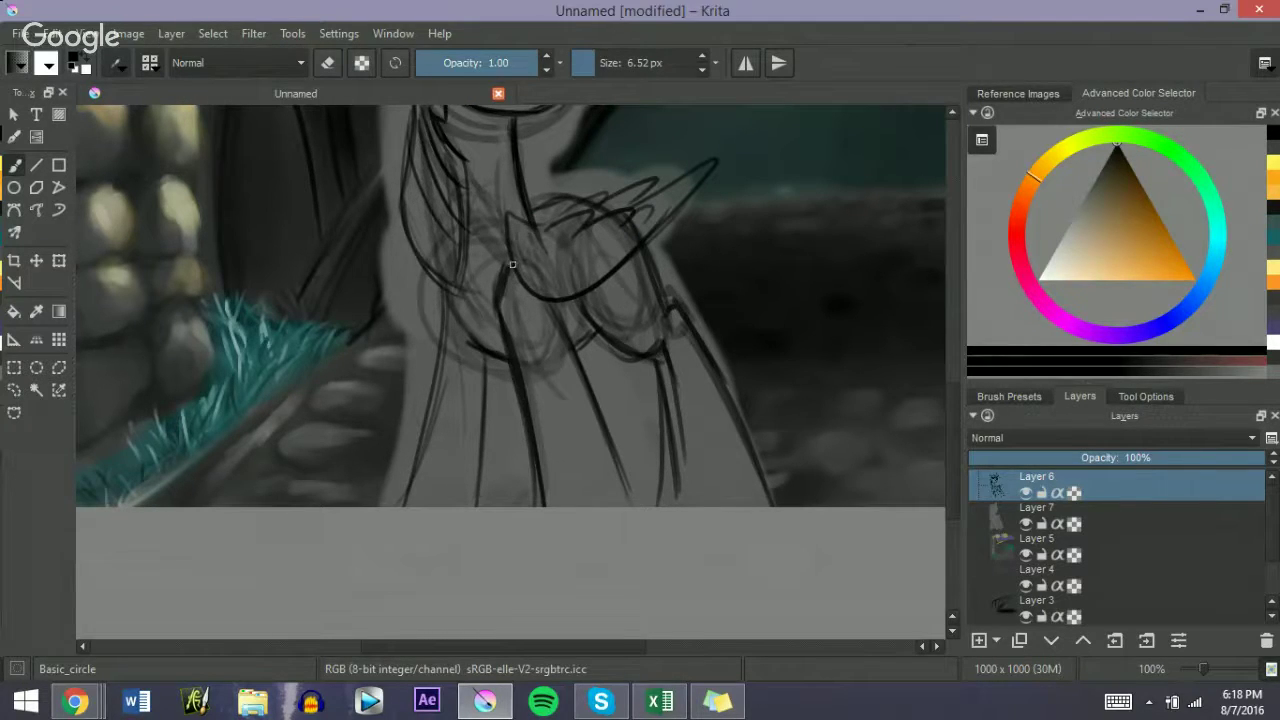
Step: Add short detail strokes to the mane's lower end, the wing's base and the flank
mouse_move(400, 246)
left_mouse_down()
mouse_move(432, 306)
mouse_move(440, 298)
left_mouse_up()
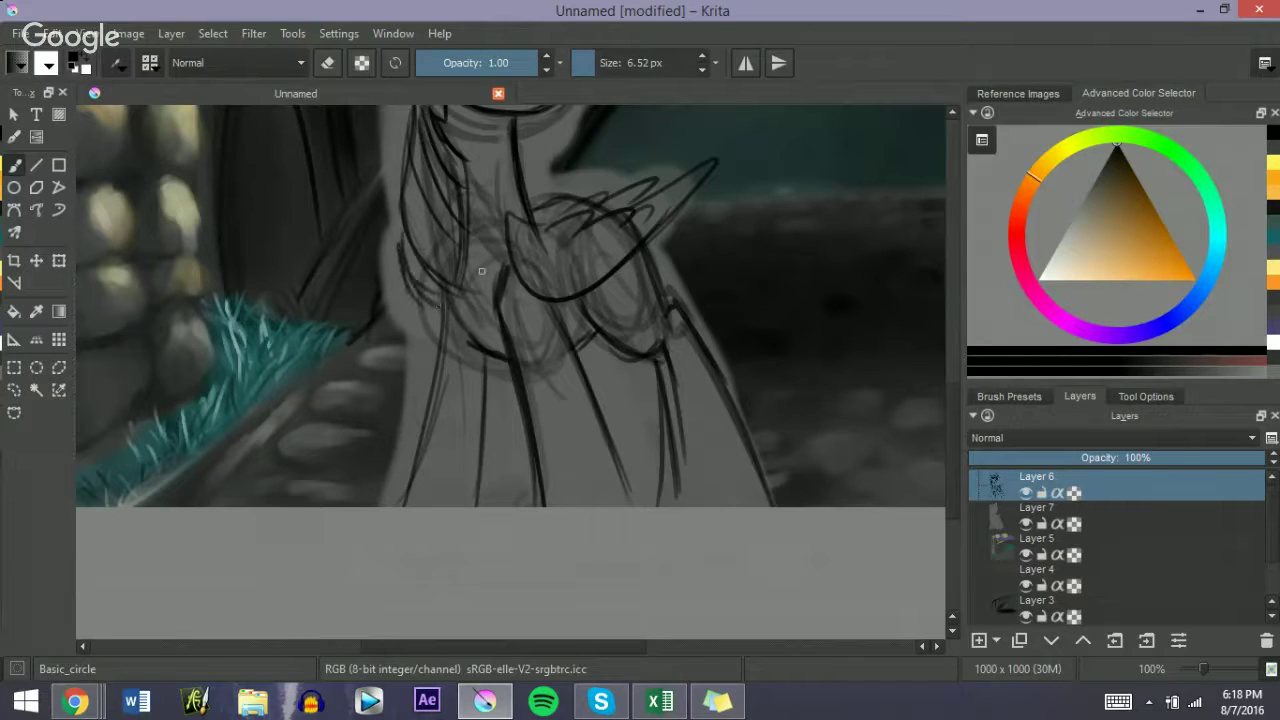
left_click_drag(535, 206, 572, 199)
left_click_drag(617, 303, 635, 286)
Step: Sketch a long arc from behind the neck over the wing tip to the ground and add short hind leg lines
left_click_drag(596, 137, 711, 168)
left_click_drag(650, 130, 748, 224)
left_click_drag(701, 171, 736, 208)
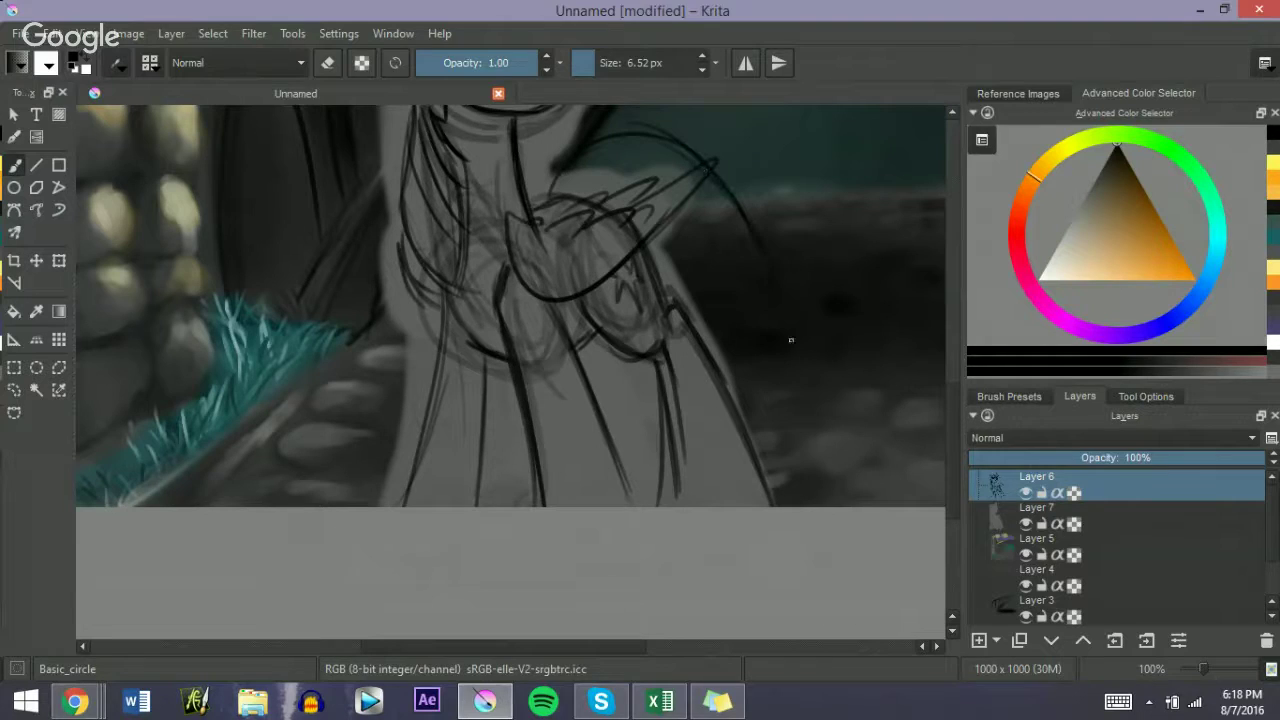
left_click_drag(623, 361, 619, 404)
left_click_drag(604, 346, 609, 416)
mouse_move(629, 358)
left_mouse_down()
mouse_move(619, 440)
mouse_move(652, 458)
left_mouse_up()
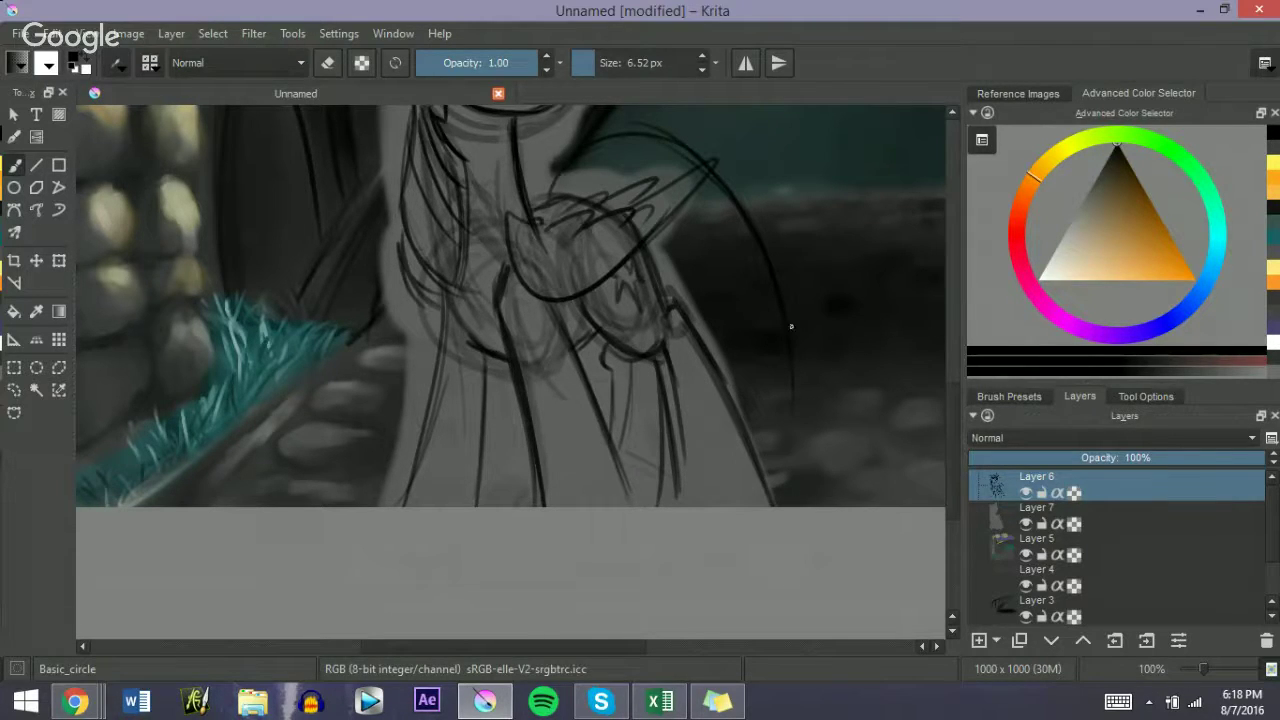
left_click_drag(791, 326, 792, 432)
Step: Add a smaller arc above the wing feathers and further hind leg strokes below the flank
scroll(950, 425, "up", 3)
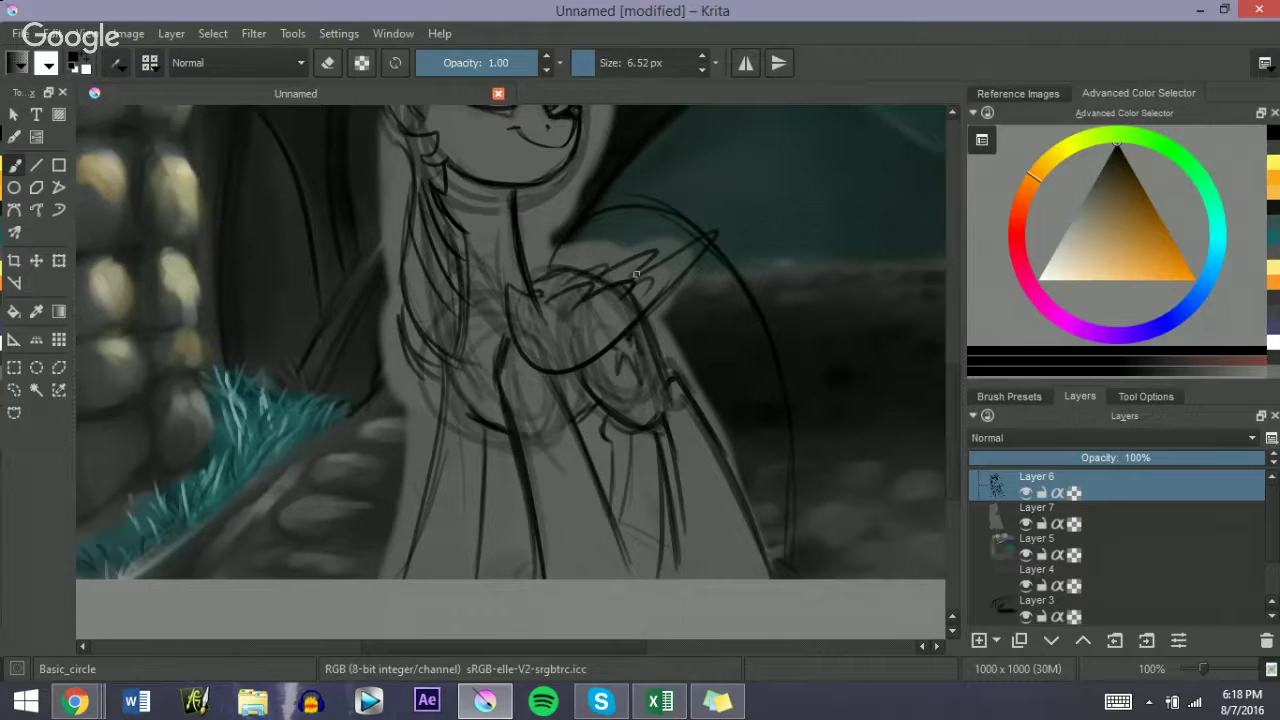
left_click_drag(577, 245, 648, 262)
left_click_drag(651, 430, 631, 526)
left_click_drag(664, 426, 665, 446)
Step: Lower the opacity of Layer 6 to 35% and add a new paint layer above it
left_click_drag(1203, 669, 1211, 669)
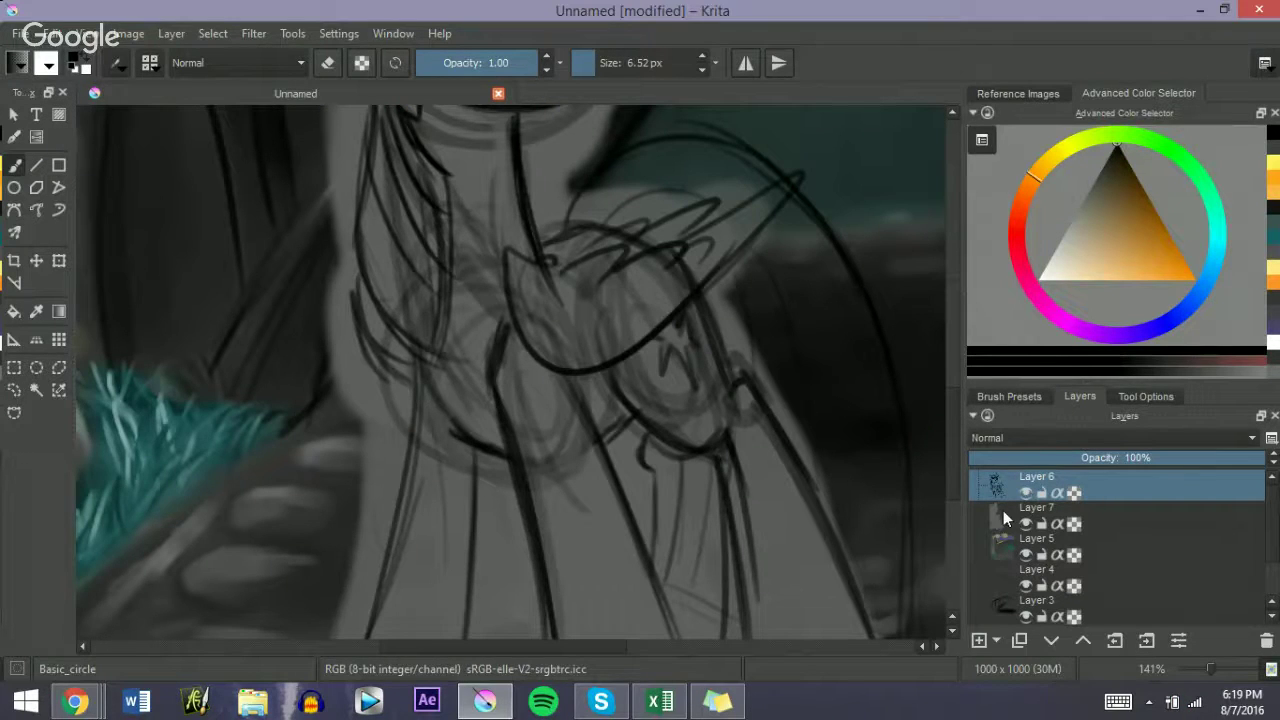
left_click(1075, 460)
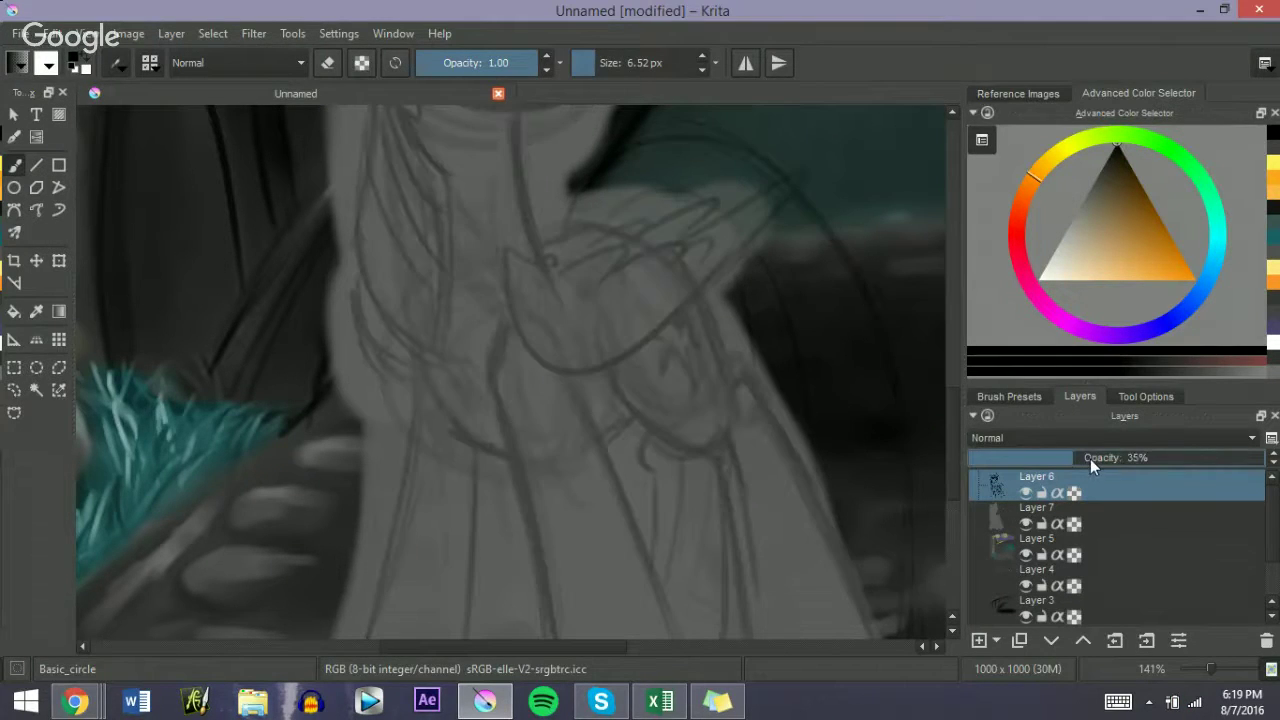
left_click(979, 640)
Step: Ink the near ear's outer and inner outline over the faded sketch with a black brush of about 5 px
left_click_drag(955, 446, 950, 354)
mouse_move(369, 287)
left_mouse_down("shift")
mouse_move(348, 430)
mouse_move(352, 316)
mouse_move(356, 460)
mouse_move(367, 255)
mouse_move(403, 347)
left_mouse_up("shift")
key("ctrl+z")
key("ctrl+z")
mouse_move(366, 274)
left_mouse_down()
mouse_move(398, 268)
mouse_move(405, 350)
mouse_move(378, 310)
mouse_move(370, 408)
left_mouse_up()
key("ctrl+z")
left_click_drag(383, 268, 362, 414)
key("ctrl+z")
left_click_drag(386, 282, 370, 425)
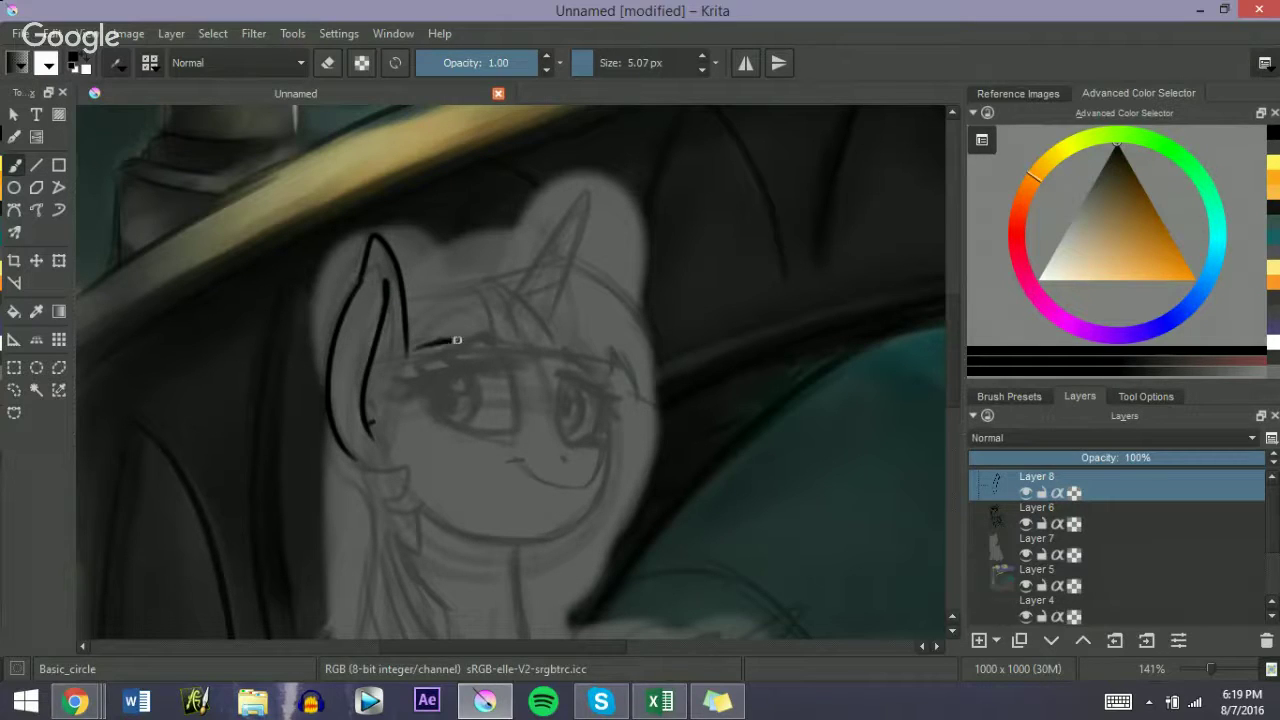
Step: Ink the fringe's lower edge from the near ear across the forehead, ending in the small pointed tip of the far side
left_click_drag(408, 340, 604, 374)
key("ctrl+z")
mouse_move(404, 340)
left_mouse_down()
mouse_move(611, 379)
mouse_move(607, 351)
mouse_move(628, 396)
left_mouse_up()
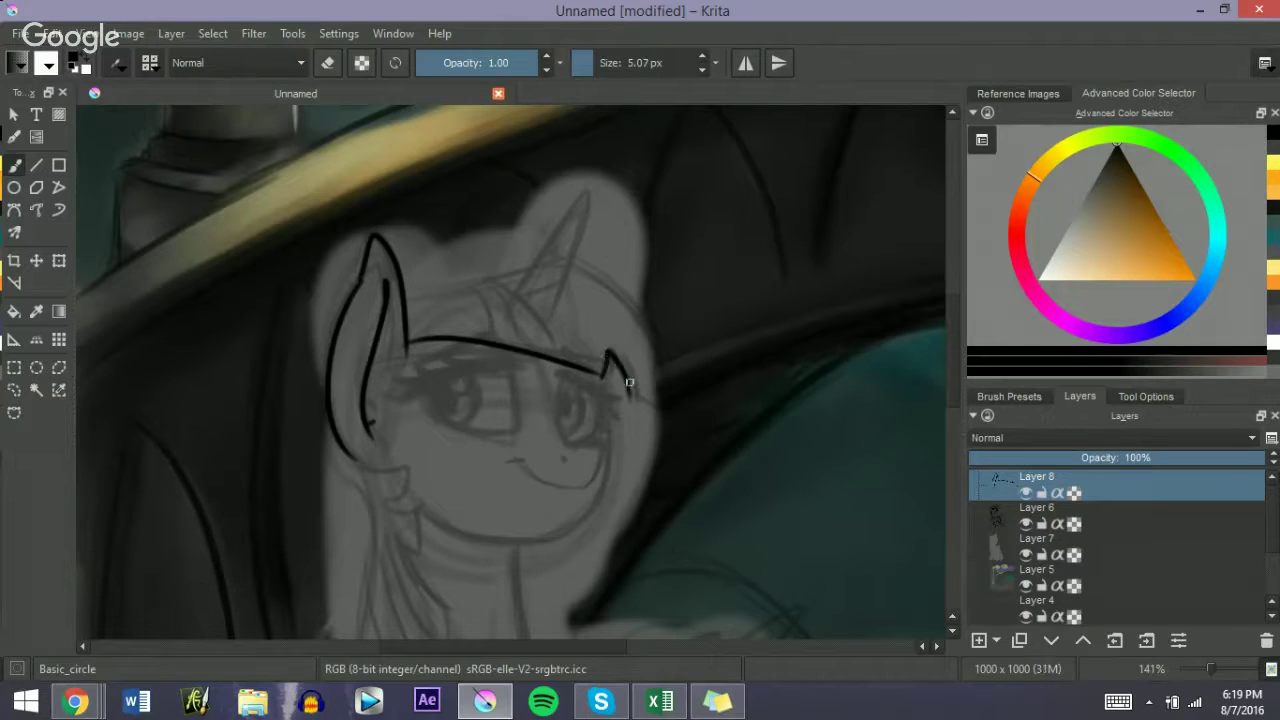
Step: Ink the top of the head, the ridged horn and the fringe strands beneath it
left_click_drag(406, 284, 539, 258)
key("ctrl+z")
mouse_move(512, 302)
left_mouse_down()
mouse_move(586, 196)
mouse_move(545, 322)
mouse_move(579, 202)
mouse_move(566, 220)
mouse_move(553, 354)
left_mouse_up()
key("ctrl+z")
left_click_drag(486, 280, 508, 330)
left_click_drag(470, 282, 480, 340)
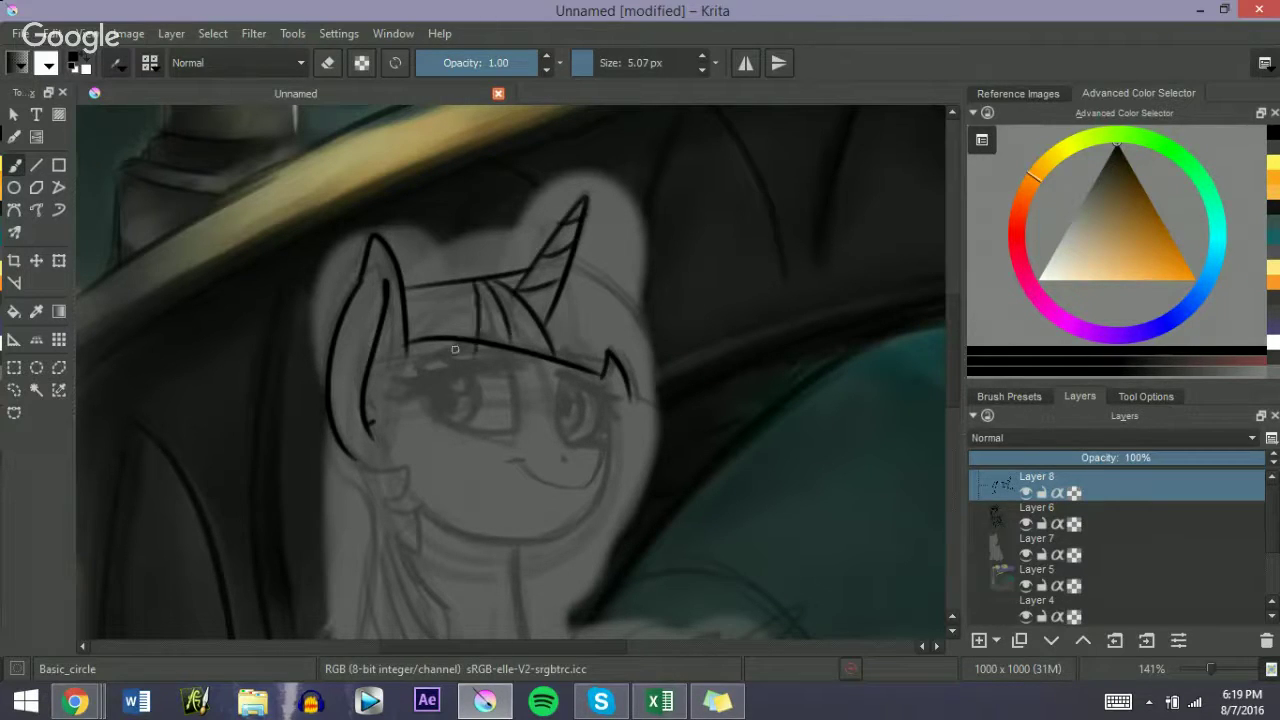
key("ctrl+z")
left_click_drag(477, 282, 476, 340)
Step: Ink the curved mane outline from the horn's base down the far side of the head, redoing it until smooth
left_click_drag(582, 266, 657, 352)
key("ctrl+z")
left_click_drag(572, 256, 658, 402)
key("ctrl+z")
mouse_move(573, 268)
left_mouse_down()
mouse_move(647, 349)
mouse_move(657, 383)
left_mouse_up()
key("ctrl+z")
mouse_move(569, 268)
left_mouse_down()
mouse_move(663, 425)
mouse_move(623, 389)
mouse_move(671, 420)
mouse_move(625, 395)
mouse_move(662, 414)
left_mouse_up()
key("ctrl+z")
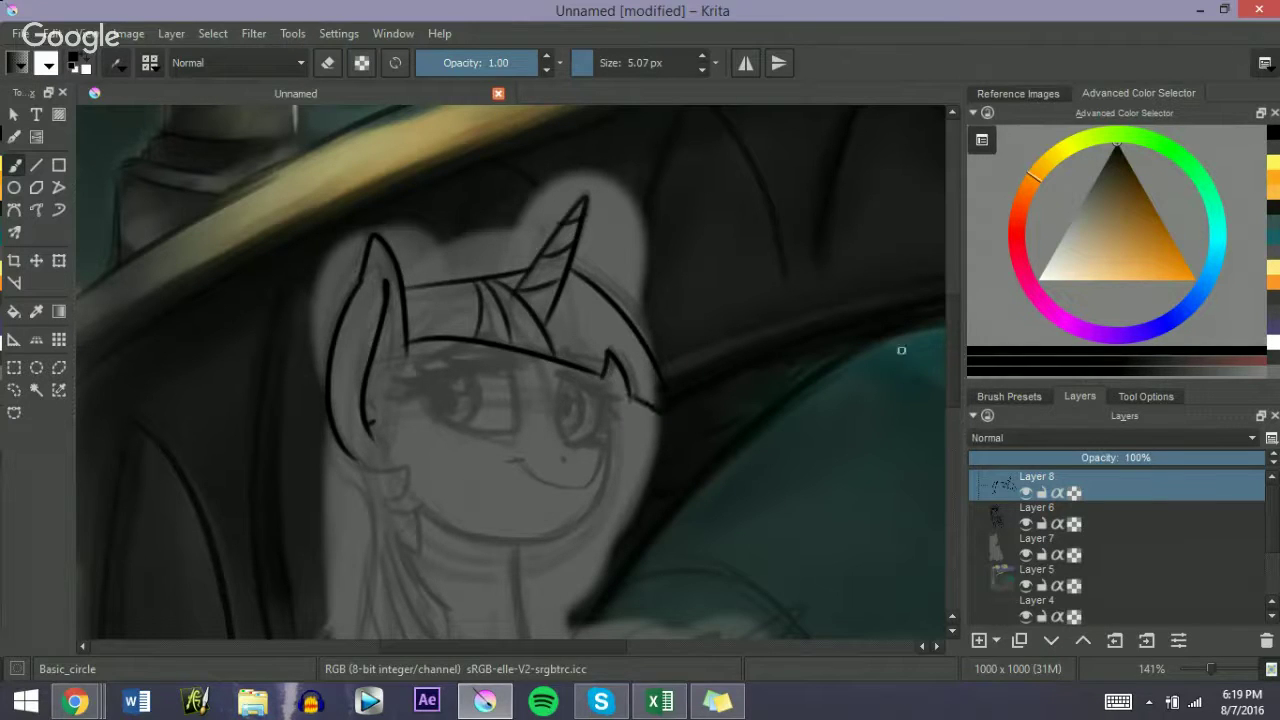
Step: Ink the far eye's outline, iris and pupil below the fringe, undoing unsuitable strokes
scroll(830, 367, "down", 2)
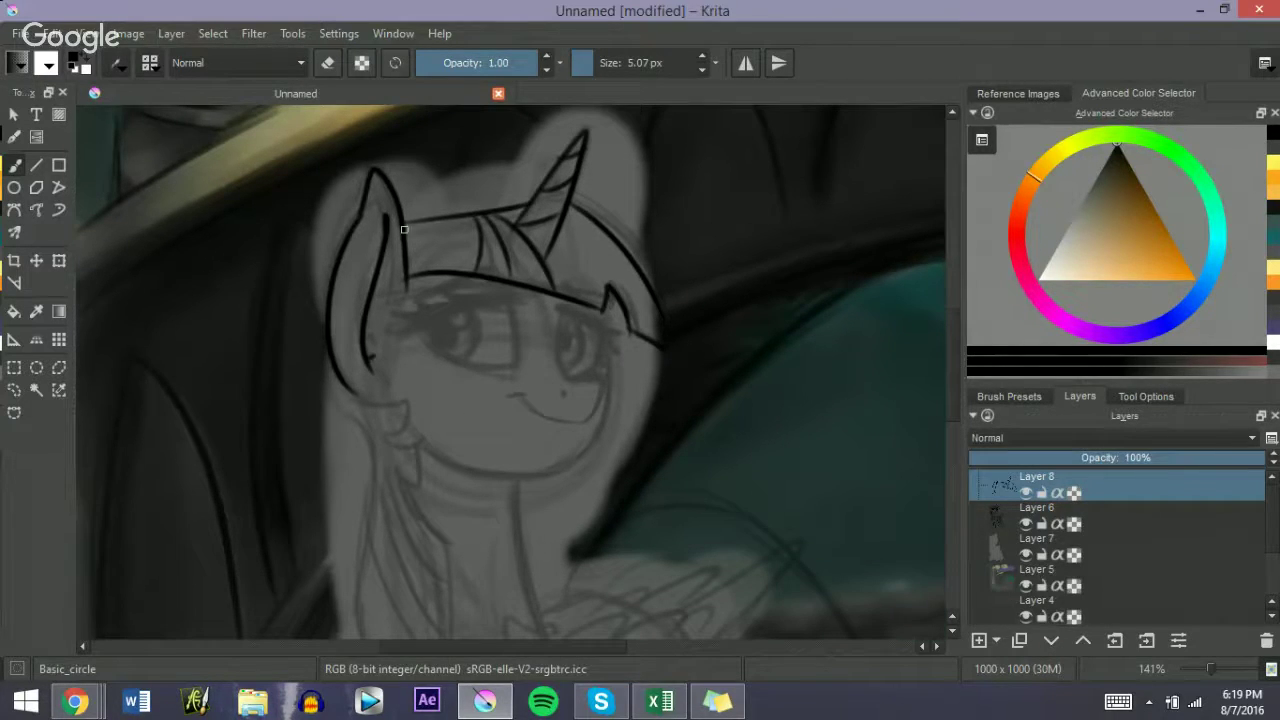
mouse_move(557, 307)
left_mouse_down()
mouse_move(616, 333)
mouse_move(603, 330)
mouse_move(613, 344)
mouse_move(557, 339)
mouse_move(568, 376)
left_mouse_up()
key("ctrl+z")
key("ctrl+z")
left_click_drag(562, 308, 612, 338)
key("ctrl+z")
mouse_move(560, 306)
left_mouse_down()
mouse_move(612, 331)
mouse_move(590, 373)
left_mouse_up()
key("ctrl+z")
left_click_drag(598, 329, 591, 374)
key("ctrl+z")
mouse_move(598, 329)
left_mouse_down()
mouse_move(590, 372)
mouse_move(580, 323)
left_mouse_up()
key("ctrl+z")
key("ctrl+z")
key("ctrl+z")
key("ctrl+z")
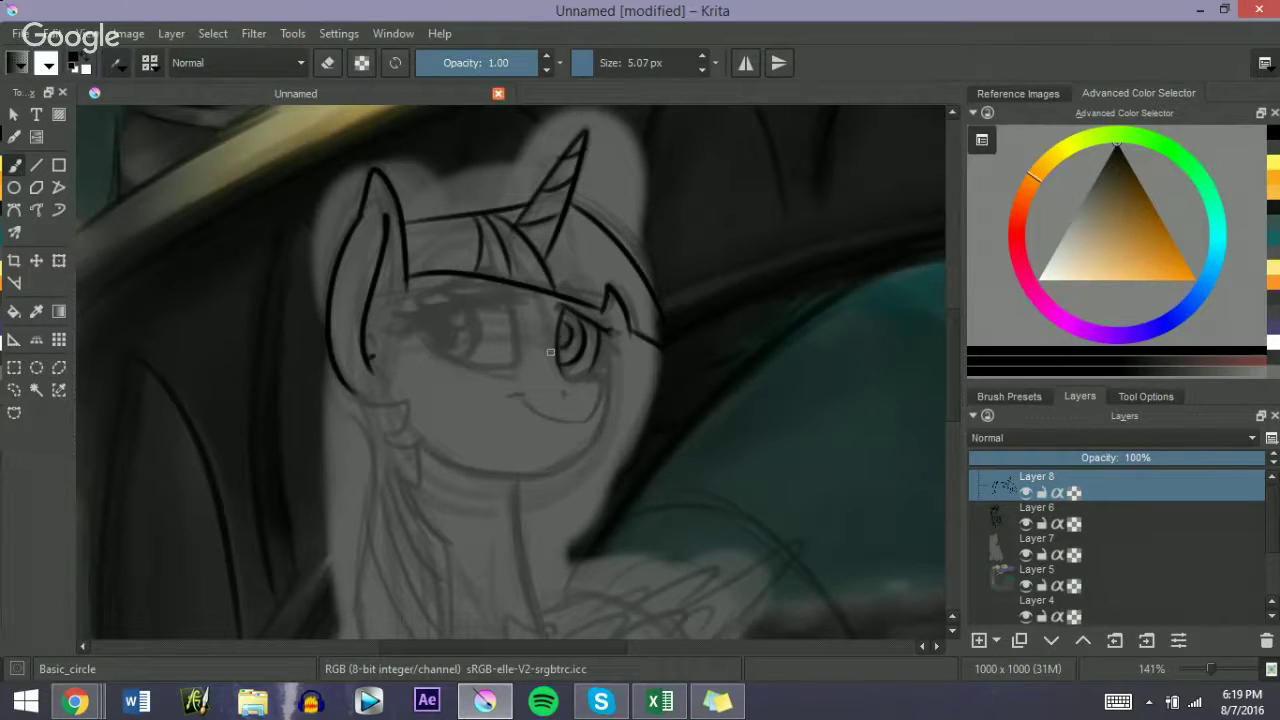
Step: Ink the smiling muzzle below the far eye and touch up the line where the two meet
mouse_move(566, 372)
left_mouse_down()
mouse_move(602, 389)
mouse_move(588, 417)
left_mouse_up()
left_click_drag(508, 397, 590, 416)
key("ctrl+z")
left_click_drag(508, 396, 577, 420)
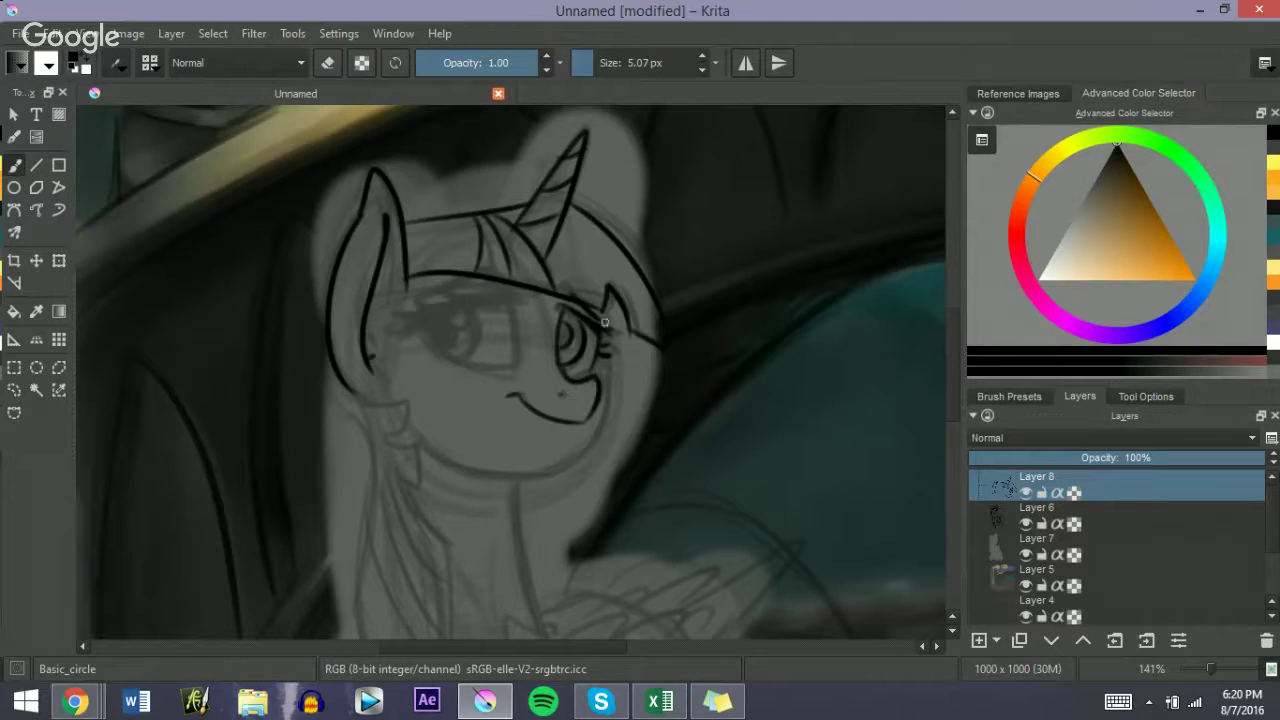
key("[")
left_click_drag(587, 377, 581, 375)
Step: Ink the near eye's lids, iris, pupil and upper crease with a brush of about 5.1 px
key("bracketright")
mouse_move(403, 328)
left_mouse_down()
mouse_move(439, 314)
mouse_move(495, 301)
left_mouse_up()
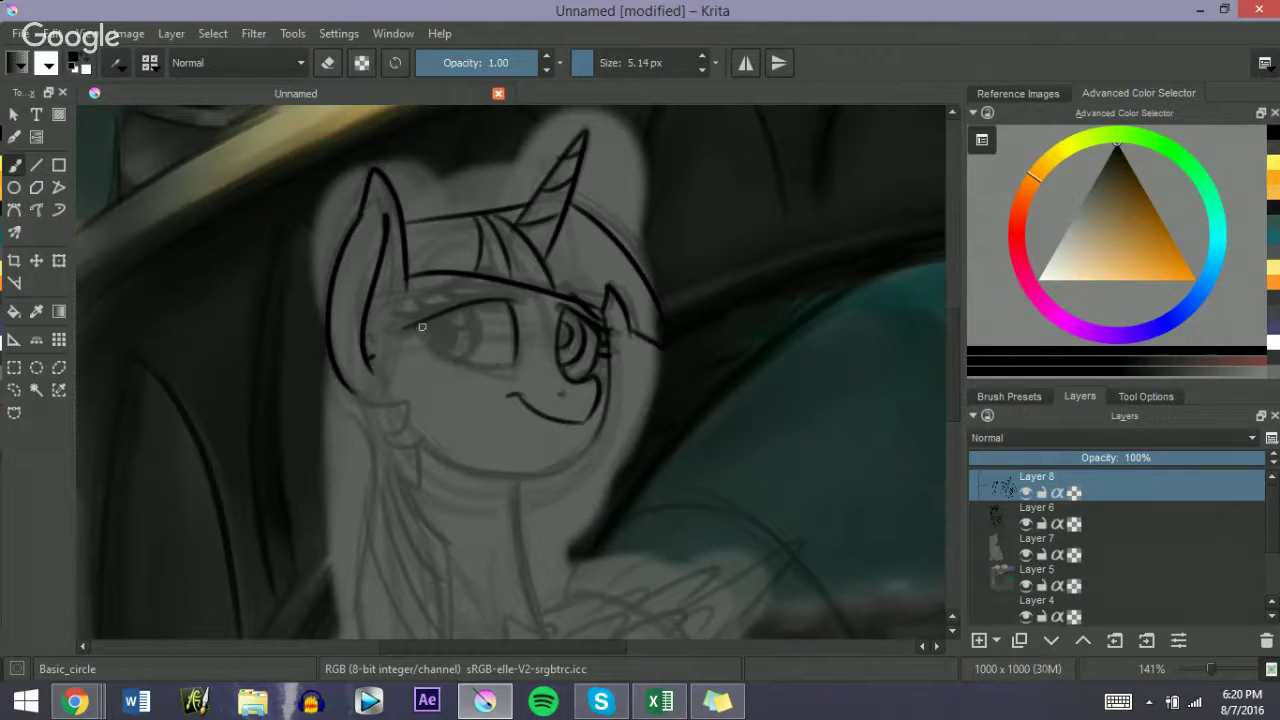
left_click_drag(424, 328, 507, 365)
left_click_drag(467, 314, 455, 355)
left_click_drag(415, 303, 444, 308)
left_click_drag(421, 300, 496, 282)
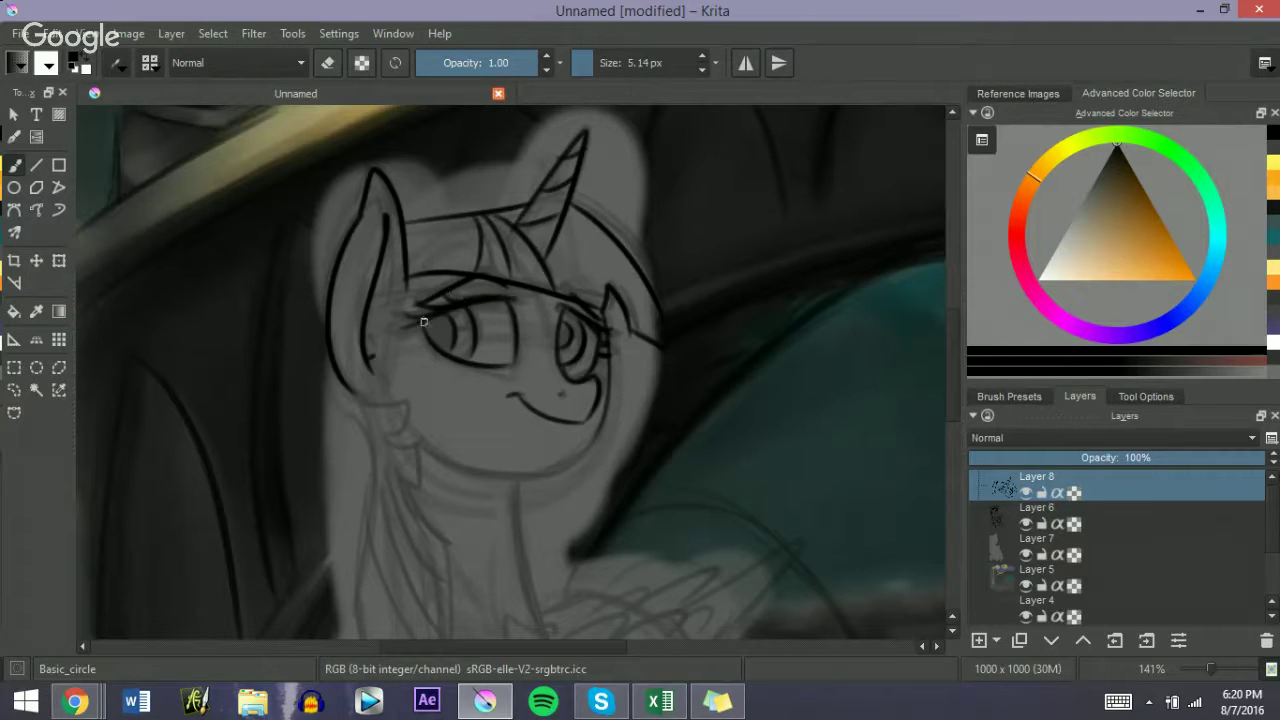
Step: Ink the near eye's outer lashes and the curved jawline from the cheek around to the muzzle, redoing it until smooth
left_click_drag(407, 315, 460, 291)
left_click_drag(403, 326, 430, 317)
scroll(921, 383, "down", 3)
left_click_drag(432, 339, 550, 370)
key("ctrl+z")
mouse_move(424, 338)
left_mouse_down()
mouse_move(500, 358)
mouse_move(467, 344)
mouse_move(461, 356)
mouse_move(516, 364)
left_mouse_up()
key("ctrl+z")
key("ctrl+z")
mouse_move(417, 323)
left_mouse_down()
mouse_move(527, 358)
mouse_move(597, 337)
left_mouse_up()
key("ctrl+z")
left_click_drag(511, 371, 603, 334)
key("ctrl+z")
mouse_move(514, 370)
left_mouse_down()
mouse_move(556, 365)
mouse_move(592, 336)
left_mouse_up()
key("ctrl+z")
left_click_drag(511, 370, 593, 337)
key("ctrl+z")
left_click_drag(502, 367, 598, 334)
key("ctrl+z")
left_click_drag(508, 370, 598, 296)
Step: Ink the front line of the neck from under the chin down to the wing, redoing unsuitable strokes
mouse_move(513, 376)
left_mouse_down()
mouse_move(512, 428)
mouse_move(545, 532)
left_mouse_up()
key("ctrl+z")
left_click_drag(513, 370, 514, 424)
key("ctrl+z")
left_click_drag(514, 371, 537, 522)
key("ctrl+z")
Step: Ink the tufts below the near ear and the long outer edge of the mane hanging down from them
mouse_move(355, 287)
left_mouse_down()
mouse_move(410, 291)
mouse_move(385, 325)
mouse_move(408, 332)
mouse_move(411, 289)
mouse_move(416, 346)
left_mouse_up()
key("ctrl+z")
mouse_move(417, 340)
left_mouse_down()
mouse_move(418, 384)
mouse_move(444, 436)
left_mouse_up()
key("ctrl+z")
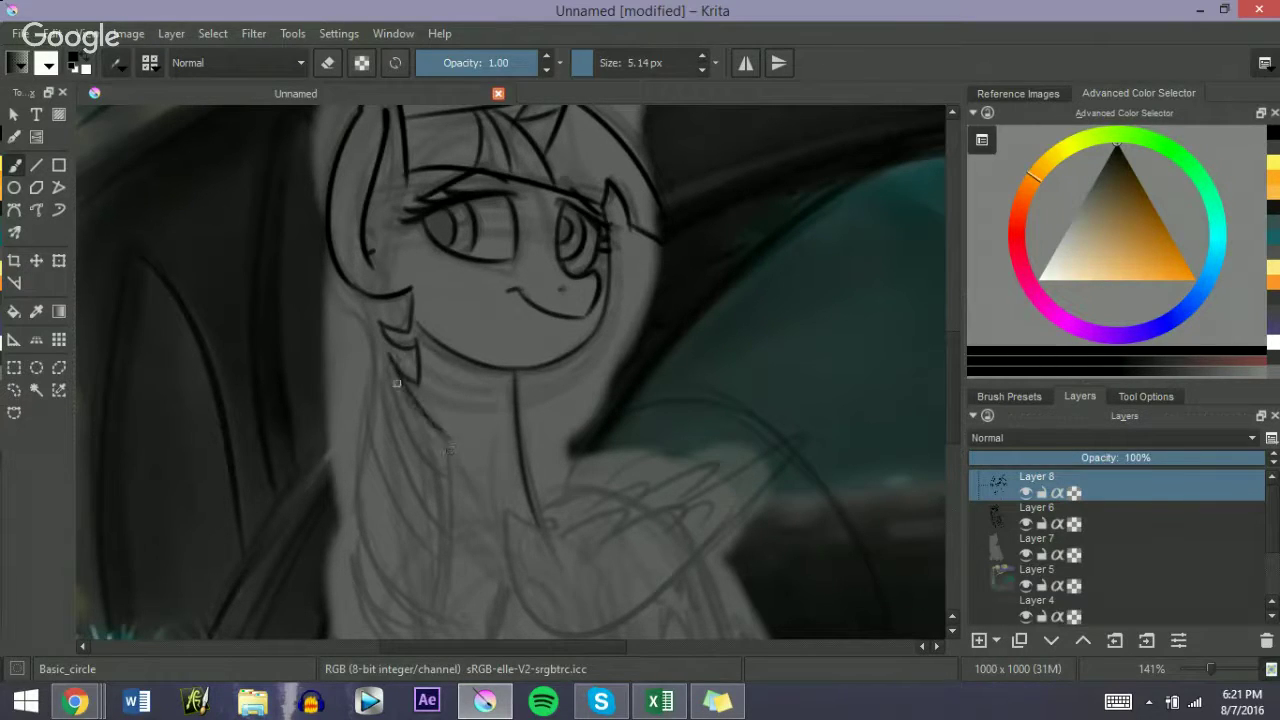
mouse_move(350, 292)
left_mouse_down()
mouse_move(370, 350)
mouse_move(372, 428)
left_mouse_up()
key("ctrl+z")
left_click_drag(368, 290, 360, 526)
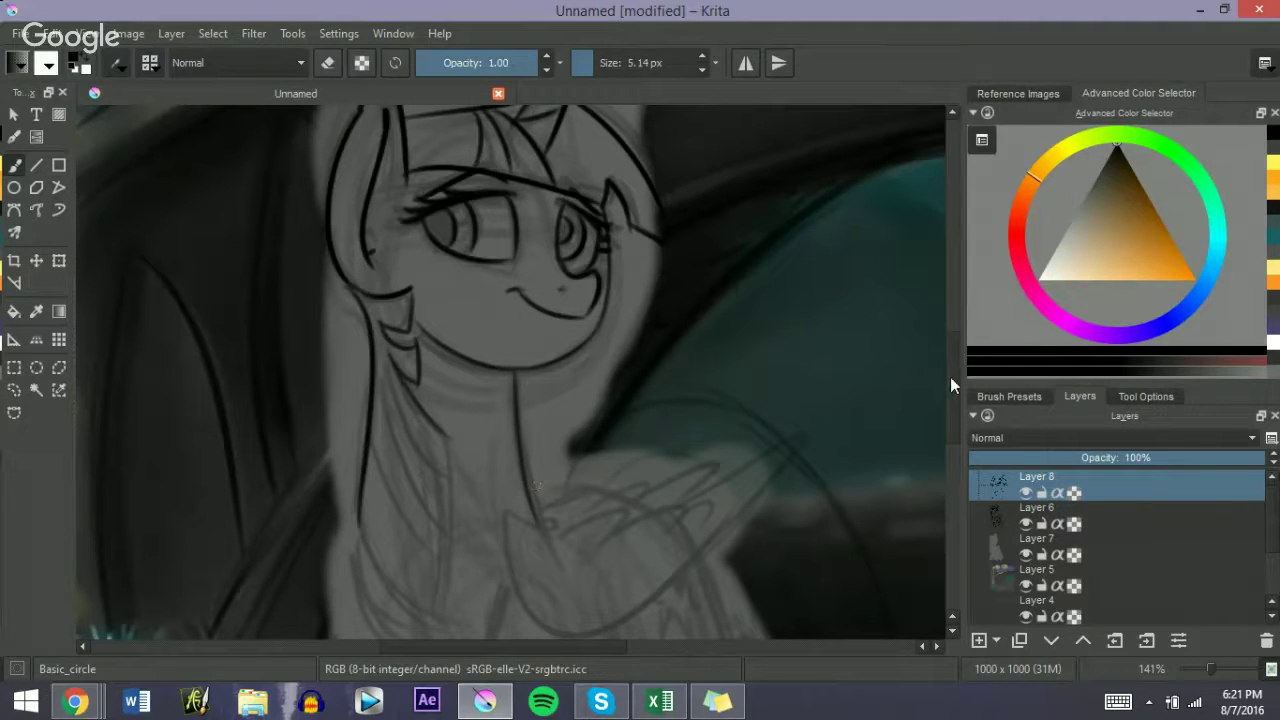
Step: Ink the hanging mane lock's inner edge, pointed lower tip and inner hair strands beside the neck
left_click_drag(951, 378, 951, 412)
left_click_drag(440, 272, 446, 424)
key("ctrl+z")
left_click_drag(437, 275, 446, 440)
key("ctrl+z")
left_click_drag(443, 273, 444, 440)
left_click_drag(360, 354, 442, 452)
key("ctrl+z")
left_click_drag(357, 354, 438, 463)
left_click_drag(380, 192, 437, 308)
left_click_drag(378, 230, 447, 360)
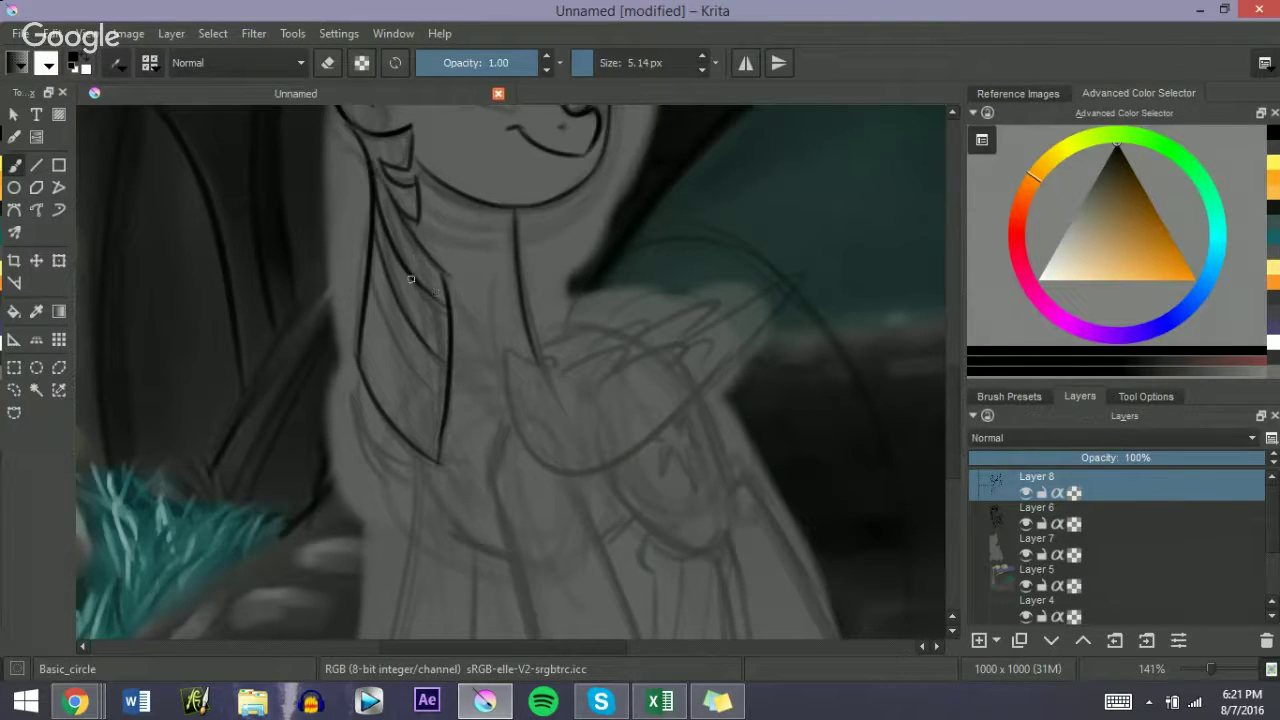
Step: Ink the folded wing's main outline from the shoulder to its pointed tip, redoing strokes that miss the sketch
mouse_move(535, 355)
left_mouse_down()
mouse_move(700, 368)
mouse_move(745, 330)
mouse_move(605, 472)
mouse_move(725, 345)
left_mouse_up()
key("ctrl+z")
key("ctrl+z")
left_click_drag(540, 356, 720, 365)
mouse_move(502, 352)
left_mouse_down()
mouse_move(618, 443)
mouse_move(764, 294)
left_mouse_up()
key("ctrl+z")
left_click_drag(523, 363, 800, 243)
key("ctrl+z")
left_click_drag(525, 364, 749, 270)
key("ctrl+z")
mouse_move(522, 352)
left_mouse_down()
mouse_move(628, 451)
mouse_move(770, 267)
left_mouse_up()
Step: Ink the overlapping feather tips along the folded wing's upper edge and where the wing meets the neck
mouse_move(570, 360)
left_mouse_down()
mouse_move(729, 321)
mouse_move(710, 331)
mouse_move(786, 284)
left_mouse_up()
key("ctrl+z")
left_click_drag(703, 331, 807, 264)
mouse_move(598, 362)
left_mouse_down()
mouse_move(694, 332)
mouse_move(676, 360)
mouse_move(735, 351)
left_mouse_up()
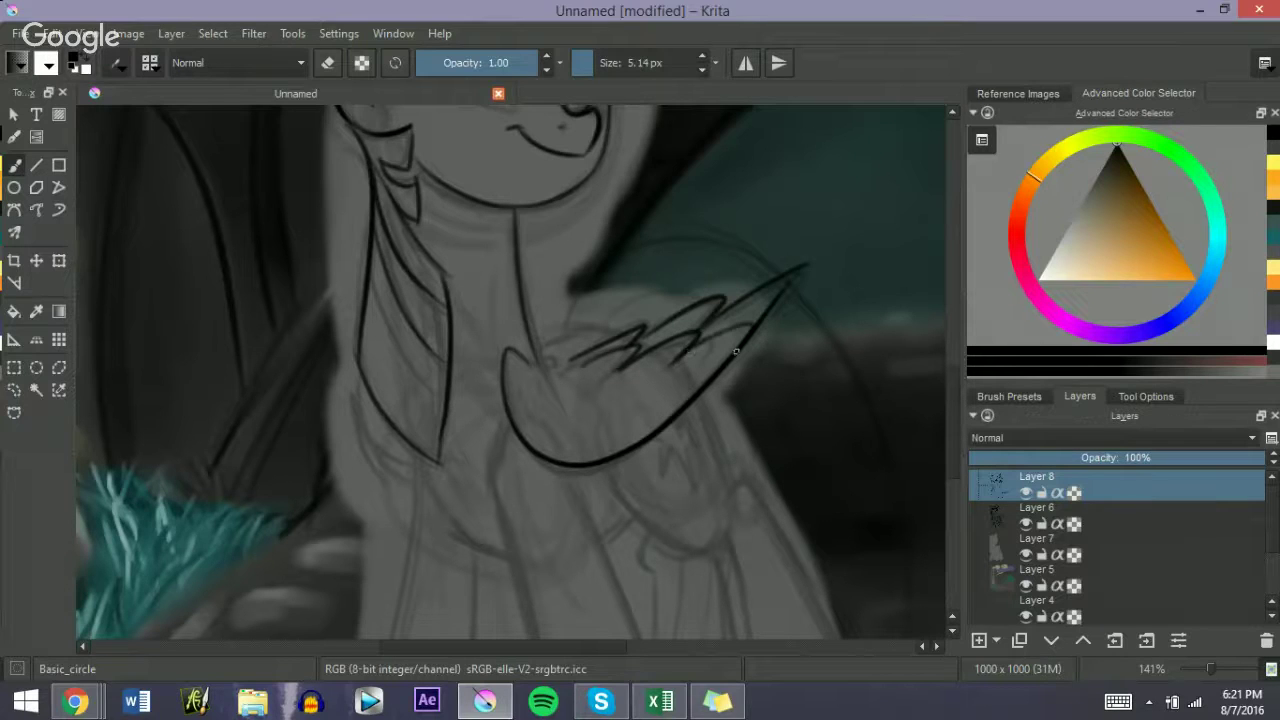
mouse_move(542, 346)
left_mouse_down()
mouse_move(629, 328)
mouse_move(566, 339)
mouse_move(612, 337)
left_mouse_up()
key("ctrl+z")
mouse_move(546, 365)
left_mouse_down()
mouse_move(569, 369)
mouse_move(549, 366)
left_mouse_up()
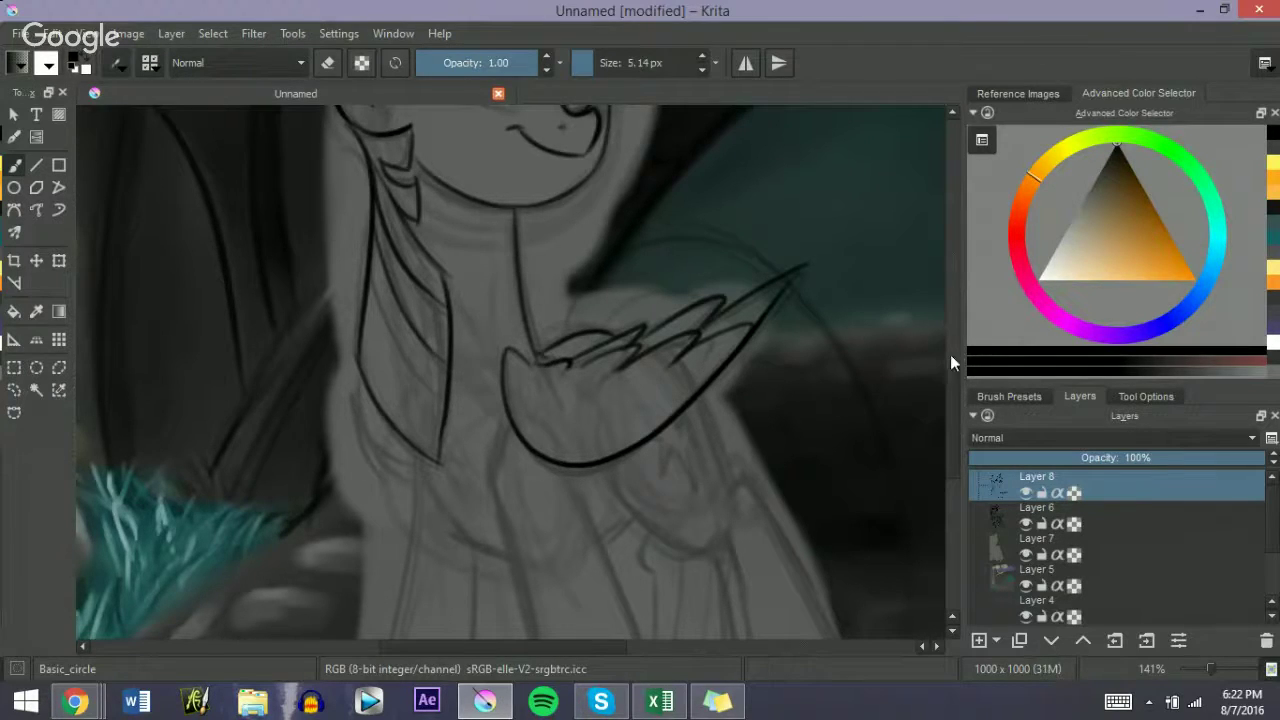
Step: Ink the lower chest curve and the curved line behind the mane's lower tip
scroll(953, 390, "down", 1)
scroll(953, 394, "down", 2)
left_click_drag(440, 402, 503, 449)
key("ctrl+z")
left_click_drag(442, 405, 503, 448)
key("ctrl+z")
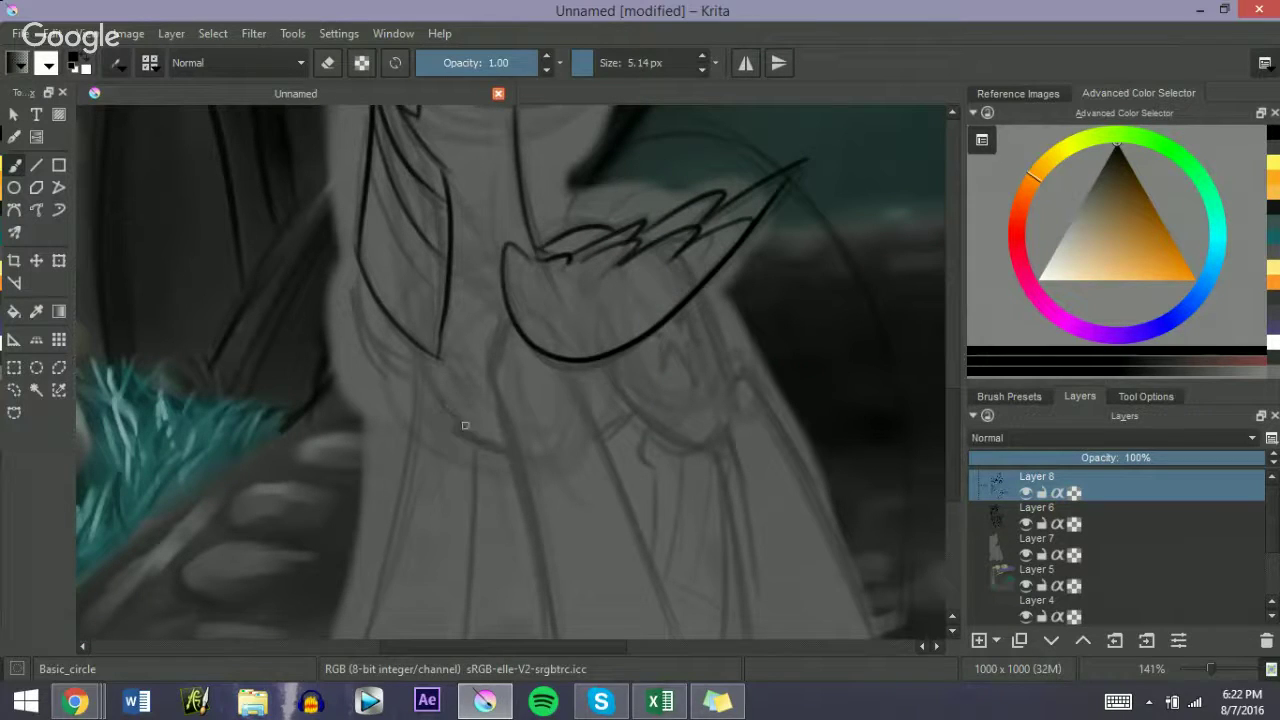
left_click_drag(443, 409, 503, 451)
key("ctrl+z")
mouse_move(356, 270)
left_mouse_down()
mouse_move(398, 362)
mouse_move(359, 303)
mouse_move(404, 370)
left_mouse_up()
key("ctrl+z")
left_click_drag(352, 276, 419, 380)
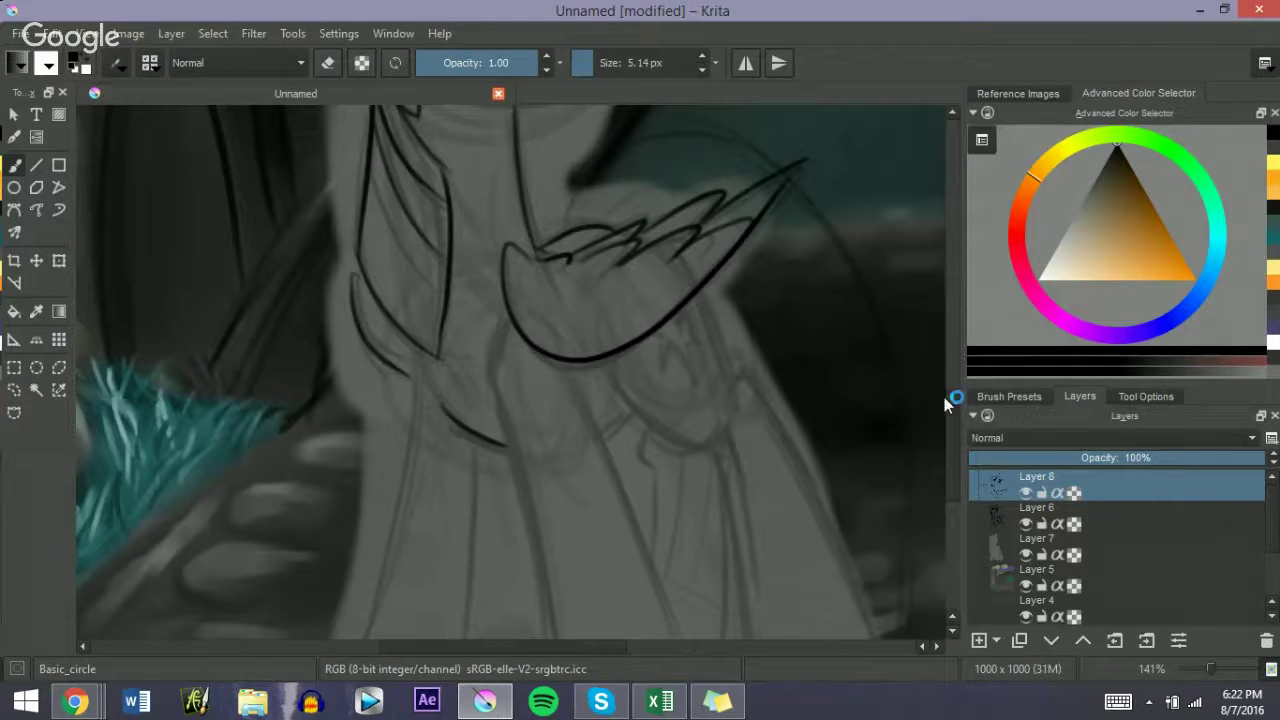
Step: Ink both edges of the first front leg below the mane, extending them to the canvas's lower edge
scroll(950, 410, "down", 3)
left_click_drag(417, 206, 339, 509)
key("ctrl+z")
left_click_drag(417, 194, 376, 480)
key("ctrl+z")
left_click_drag(417, 200, 343, 515)
left_click_drag(481, 292, 477, 515)
key("ctrl+z")
left_click_drag(469, 290, 477, 515)
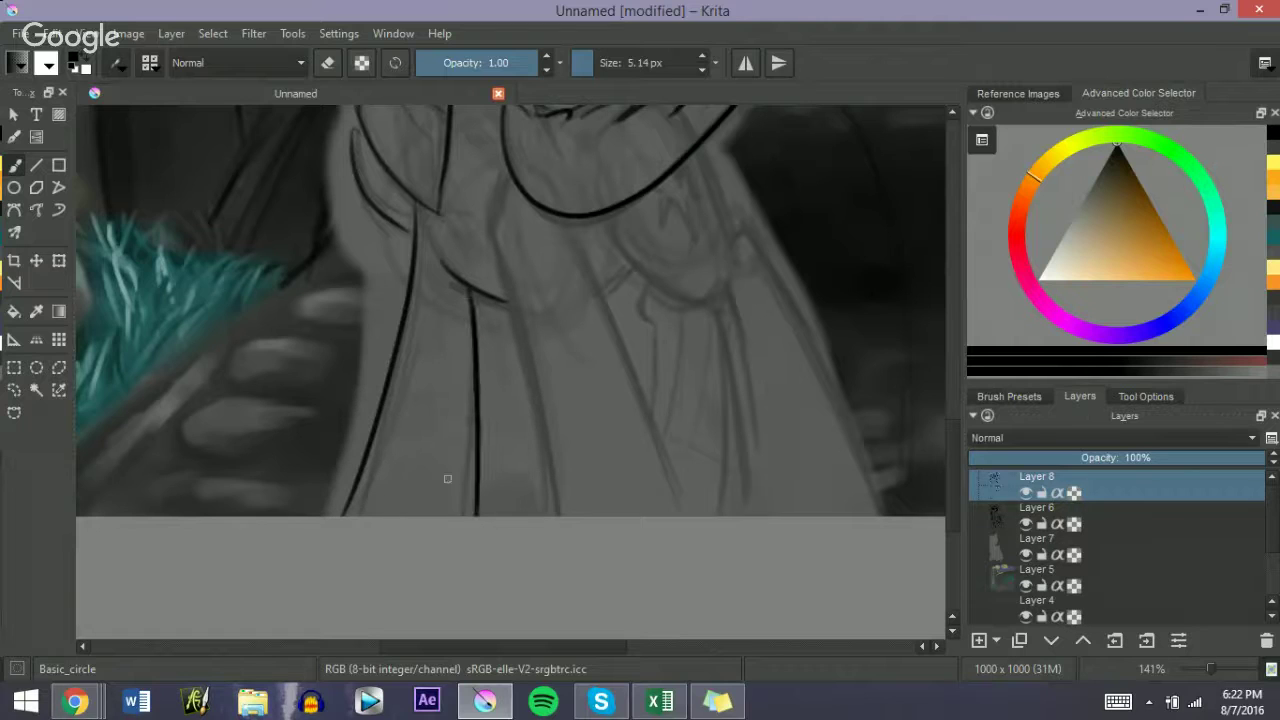
Step: Ink both edges of the second front leg from below the wing to the canvas's lower edge
left_click_drag(498, 182, 560, 515)
key("ctrl+z")
left_click_drag(498, 182, 532, 512)
key("ctrl+z")
left_click_drag(494, 182, 542, 514)
mouse_move(568, 238)
left_mouse_down()
mouse_move(682, 516)
mouse_move(645, 390)
mouse_move(686, 520)
left_mouse_up()
key("ctrl+z")
Step: Ink the short belly line, the rounded haunch curve and the hind leg line running down from it
mouse_move(602, 287)
left_mouse_down()
mouse_move(625, 251)
mouse_move(614, 272)
mouse_move(636, 262)
mouse_move(637, 230)
mouse_move(631, 243)
mouse_move(613, 230)
mouse_move(702, 306)
left_mouse_up()
key("ctrl+z")
key("ctrl+z")
left_click_drag(606, 224, 706, 309)
key("ctrl+z")
left_click_drag(609, 225, 692, 299)
key("ctrl+z")
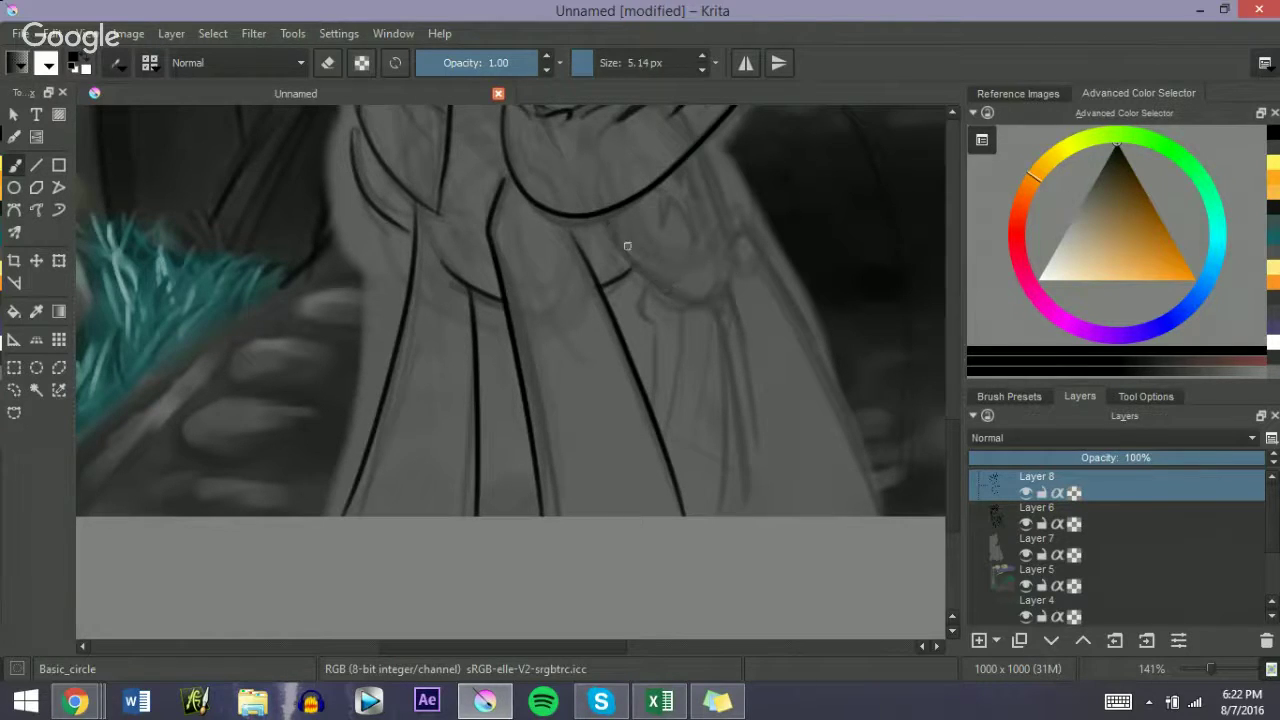
left_click_drag(609, 225, 711, 301)
key("ctrl+z")
mouse_move(609, 229)
left_mouse_down()
mouse_move(668, 292)
mouse_move(738, 262)
mouse_move(717, 309)
mouse_move(716, 516)
left_mouse_up()
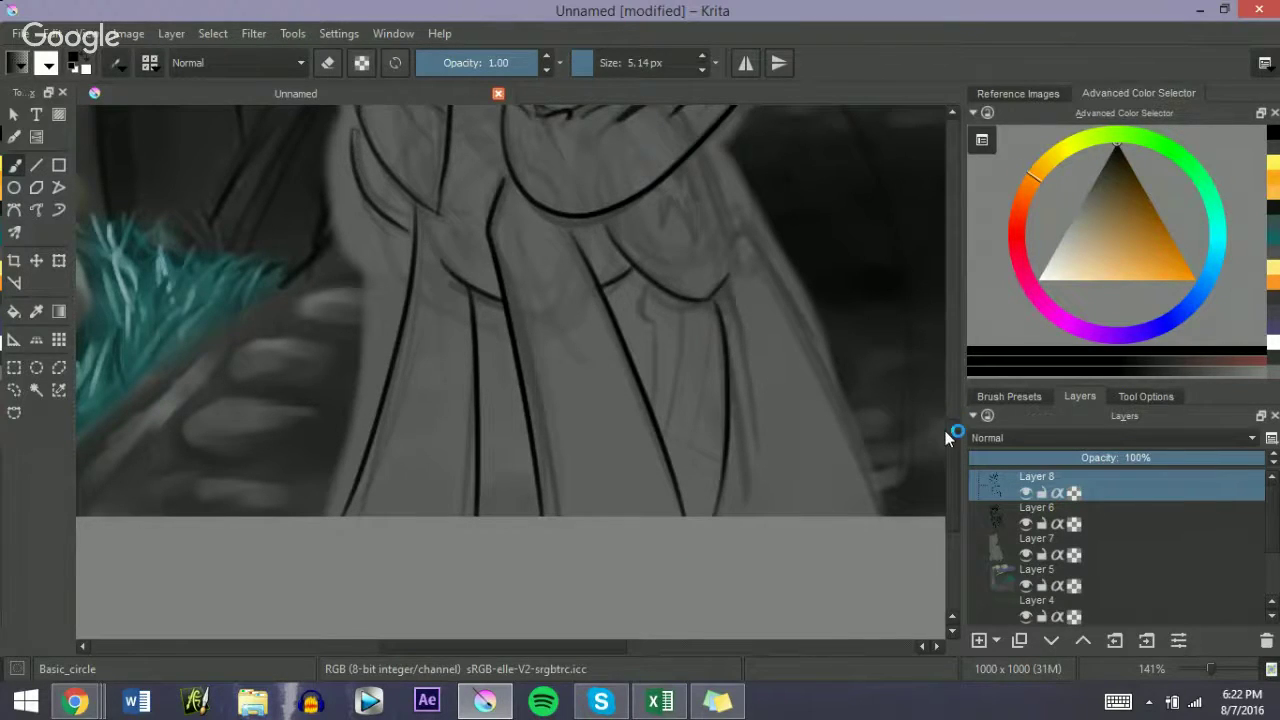
Step: Ink the rump line below the wing and the outer edge of the hind leg down to the canvas's lower edge
scroll(945, 431, "up", 3)
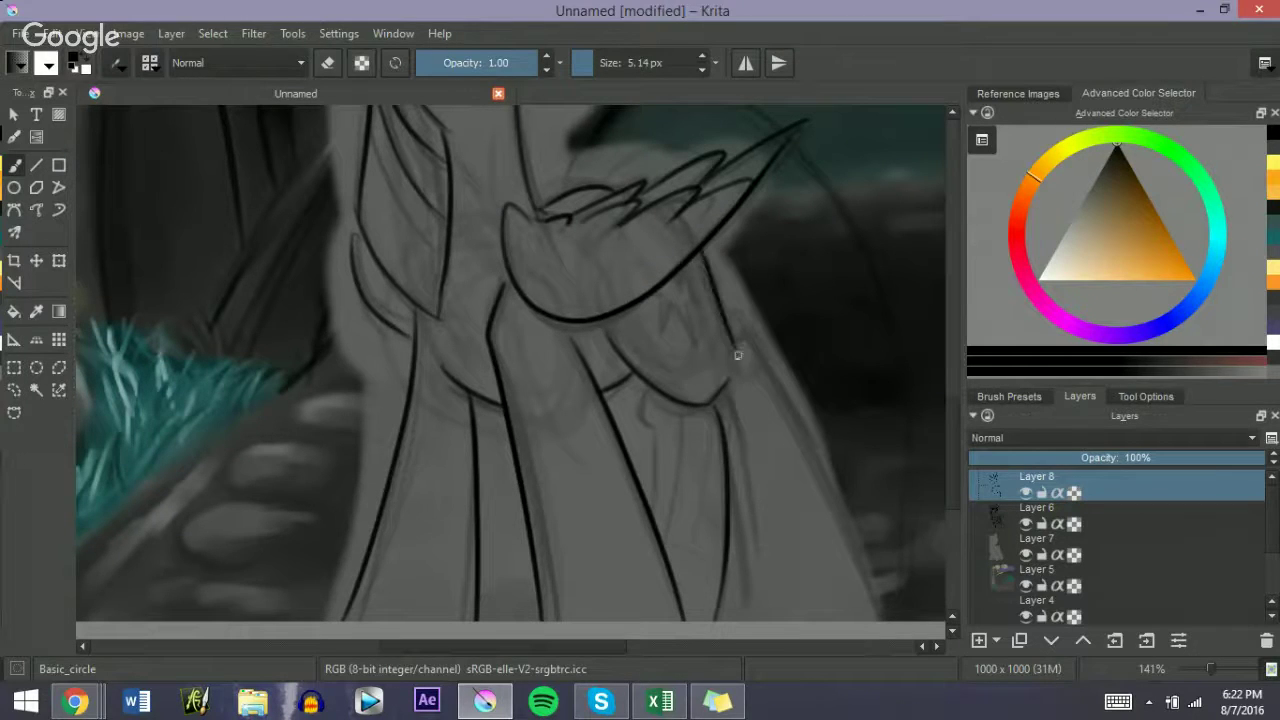
left_click_drag(732, 336, 820, 515)
scroll(951, 430, "down", 3)
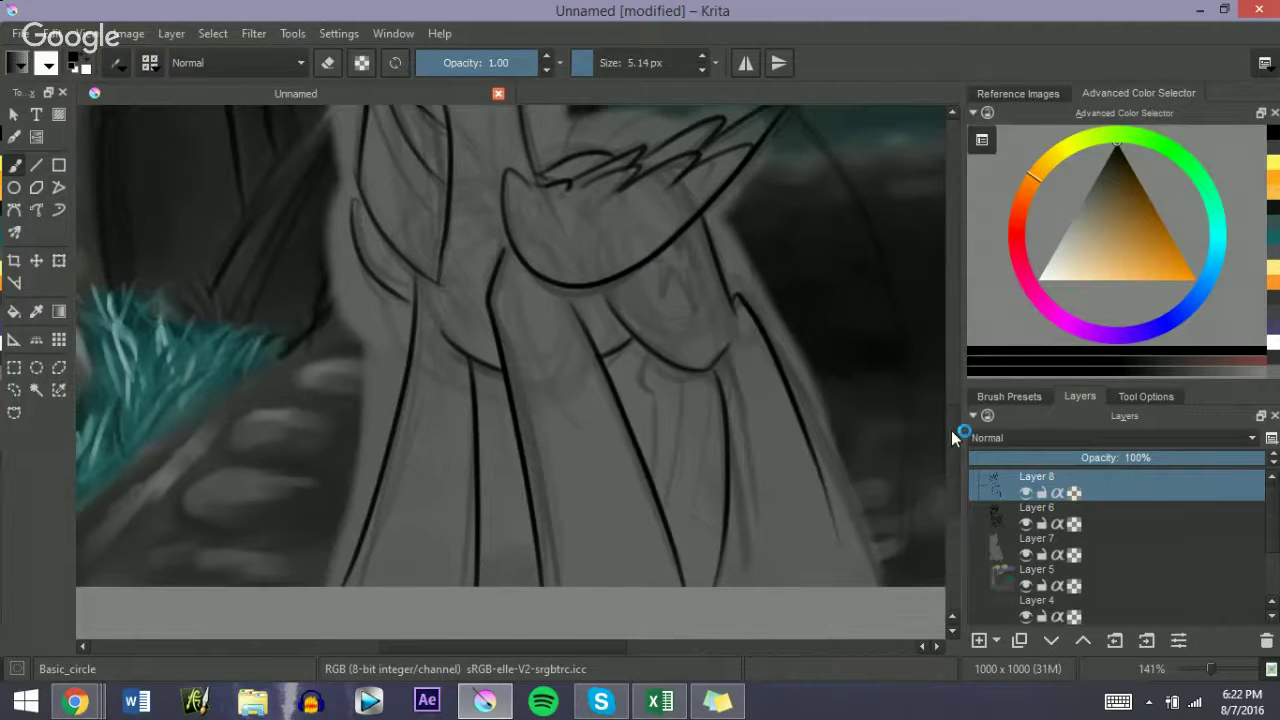
left_click_drag(734, 206, 868, 498)
key("ctrl+z")
left_click_drag(735, 203, 864, 498)
key("ctrl+z")
left_click_drag(737, 203, 856, 492)
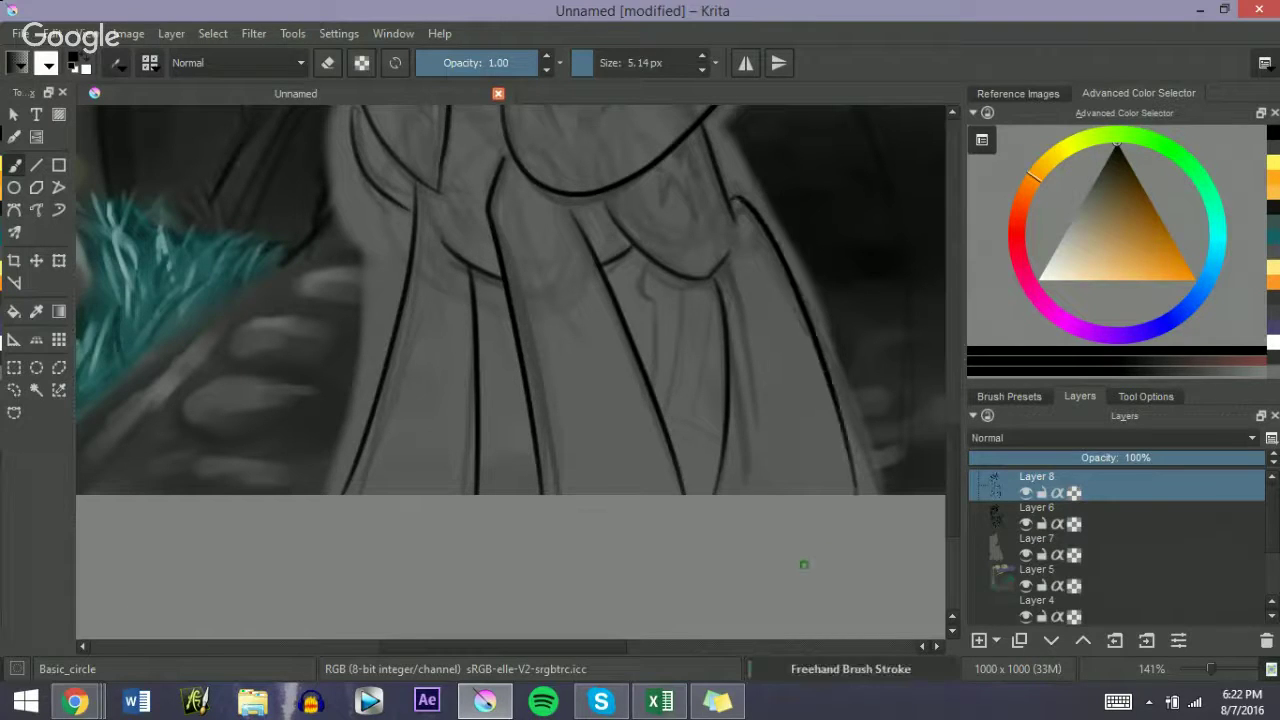
Step: Ink the short hind leg contour below the belly, then draw the star mark on the haunch with a 3.97 px brush
left_click_drag(961, 440, 948, 424)
left_click_drag(643, 341, 652, 470)
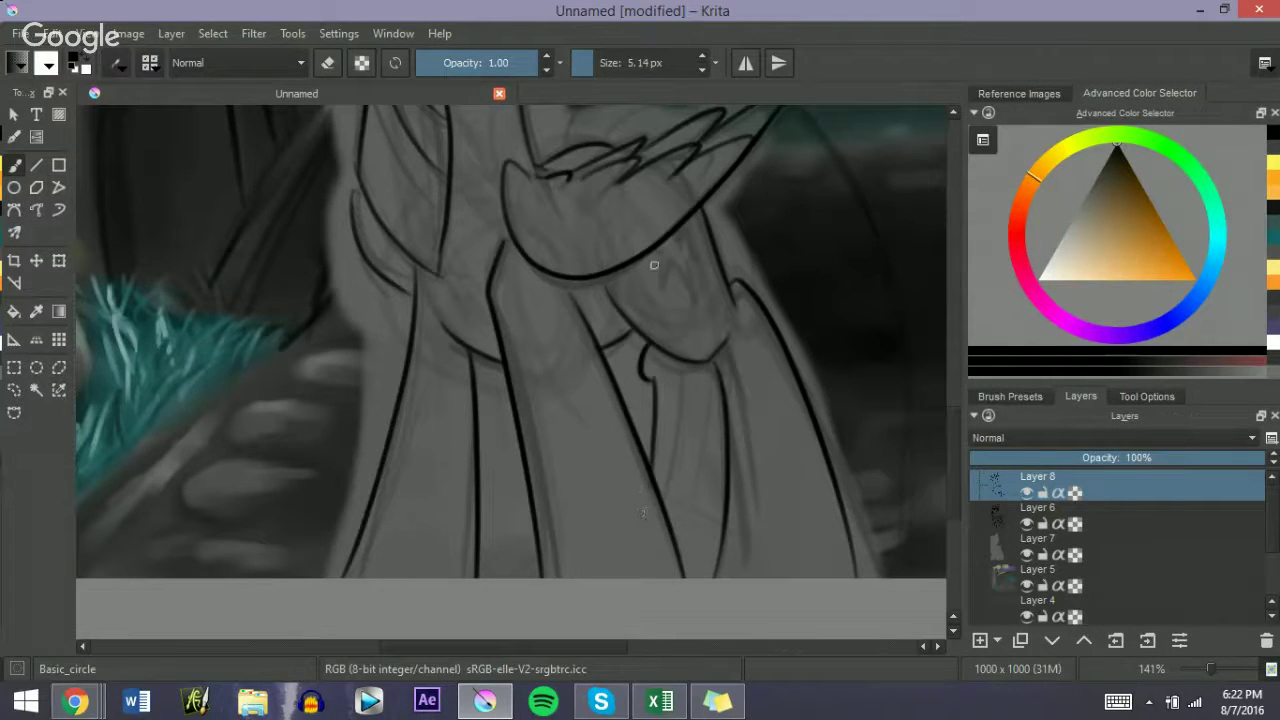
key("bracketleft")
mouse_move(664, 258)
left_mouse_down()
mouse_move(662, 270)
mouse_move(680, 268)
mouse_move(702, 249)
mouse_move(690, 226)
left_mouse_up()
Step: Ink the tail's upper arc from the back over the folded wing toward the wing tip, redoing it until smooth
left_click_drag(953, 438, 951, 394)
left_click_drag(582, 330, 815, 296)
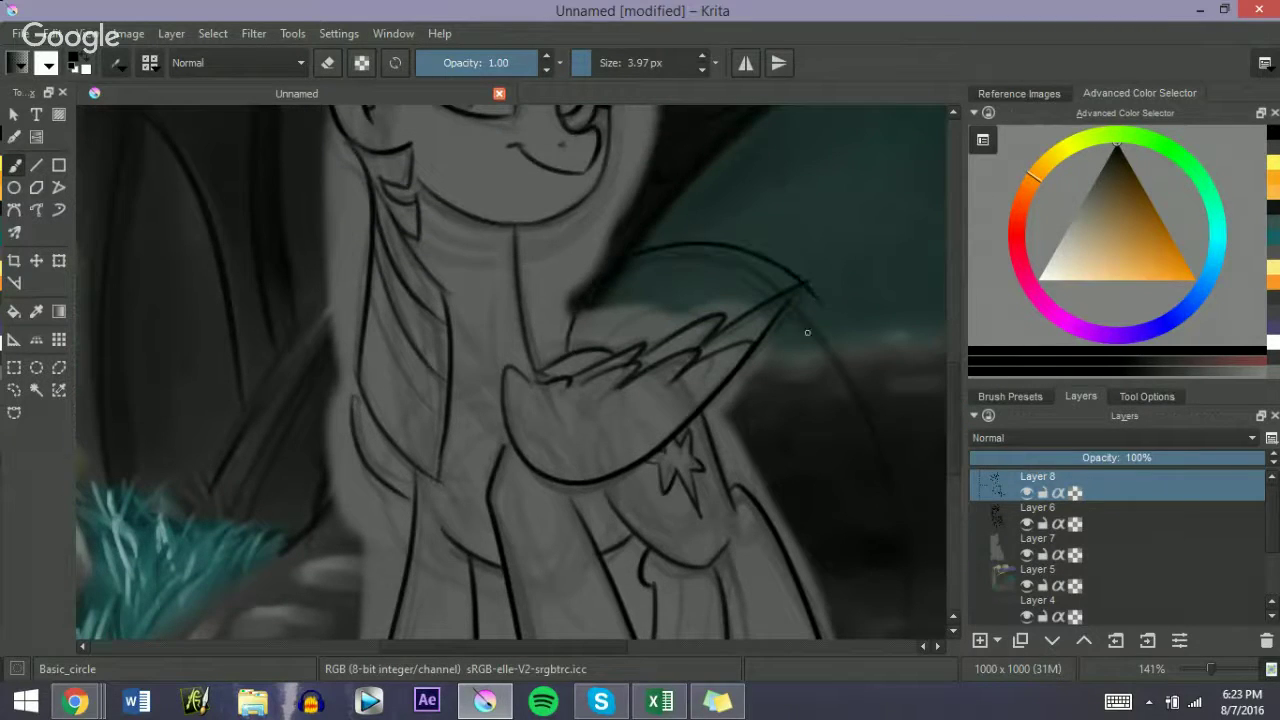
key("ctrl+z")
mouse_move(566, 350)
left_mouse_down()
mouse_move(685, 258)
mouse_move(757, 291)
left_mouse_up()
key("ctrl+z")
mouse_move(566, 348)
left_mouse_down()
mouse_move(592, 300)
mouse_move(752, 288)
left_mouse_up()
Step: Ink the tail's long outer curve from the wing tip down past the hind leg, redoing it until it flows smoothly
left_click_drag(956, 385, 948, 427)
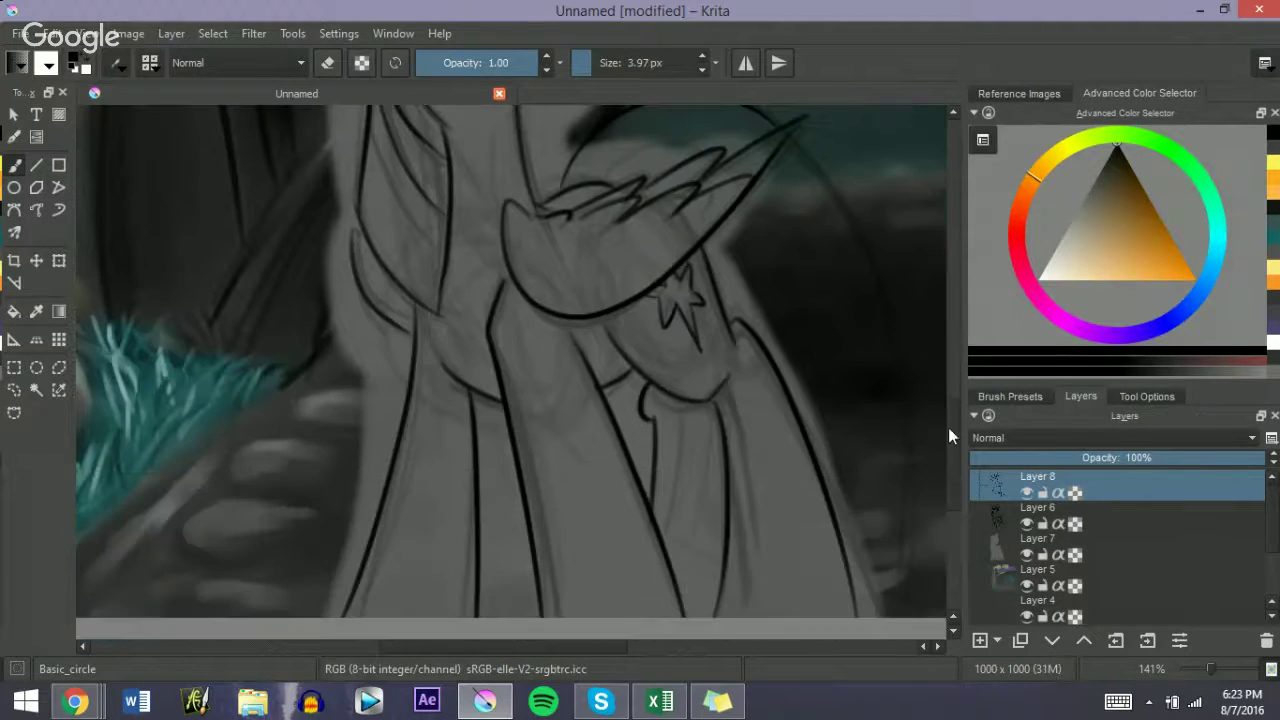
left_click_drag(787, 138, 890, 538)
key("ctrl+z")
left_click_drag(788, 142, 884, 546)
key("ctrl+z")
left_click_drag(788, 146, 879, 592)
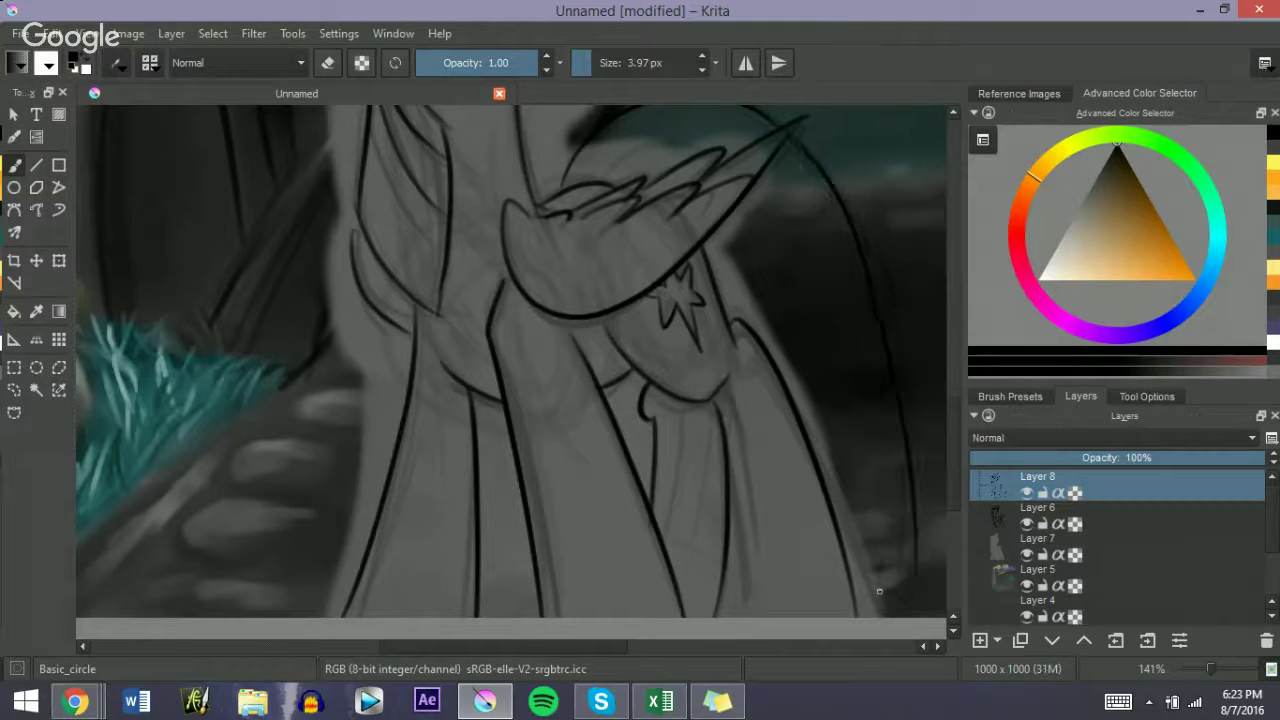
key("ctrl+z")
mouse_move(790, 140)
left_mouse_down()
mouse_move(876, 484)
mouse_move(880, 602)
left_mouse_up()
key("ctrl+z")
left_click_drag(796, 142, 835, 585)
key("ctrl+z")
mouse_move(794, 140)
left_mouse_down()
mouse_move(868, 250)
mouse_move(924, 546)
left_mouse_up()
key("ctrl+z")
mouse_move(799, 141)
left_mouse_down()
mouse_move(890, 518)
mouse_move(889, 570)
left_mouse_up()
key("ctrl+z")
mouse_move(796, 144)
left_mouse_down()
mouse_move(838, 190)
mouse_move(900, 574)
left_mouse_up()
key("ctrl+z")
mouse_move(790, 140)
left_mouse_down()
mouse_move(895, 516)
mouse_move(897, 588)
left_mouse_up()
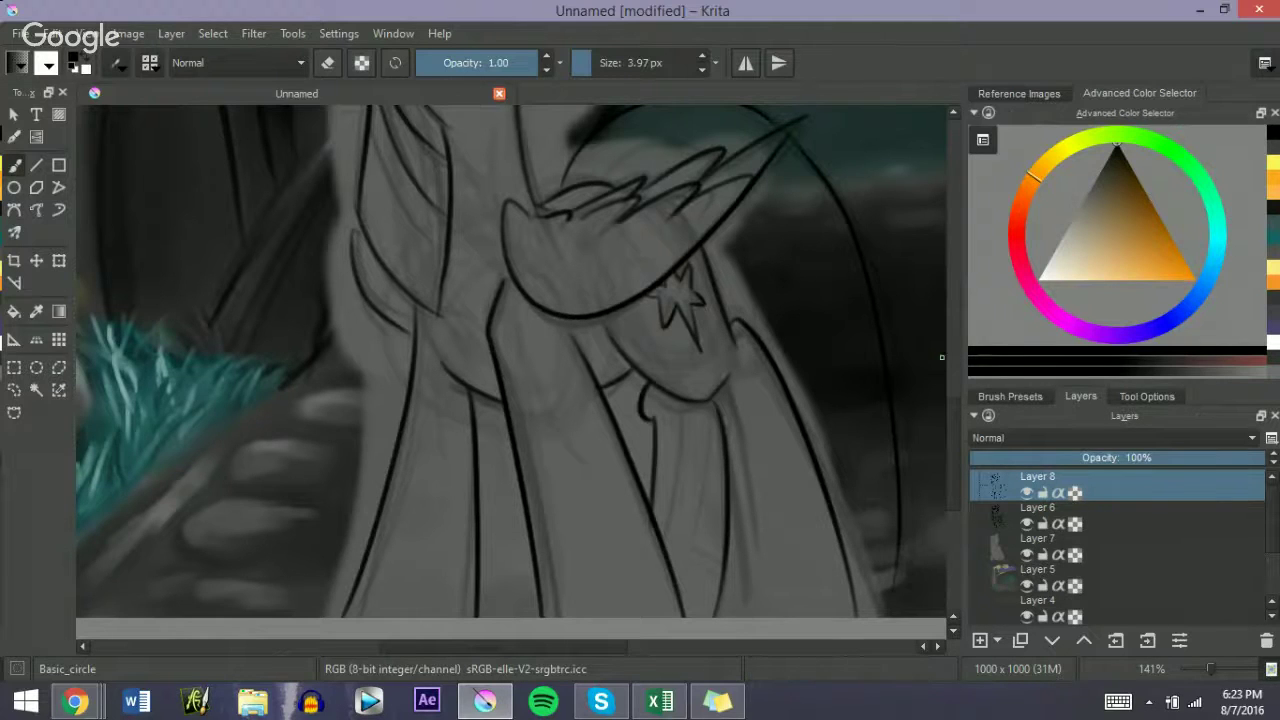
Step: Close the tail's lower end with a short line meeting the outer hind leg
scroll(940, 436, "down", 3)
key("ctrl+z")
mouse_move(882, 463)
left_mouse_down()
mouse_move(896, 467)
mouse_move(889, 476)
left_mouse_up()
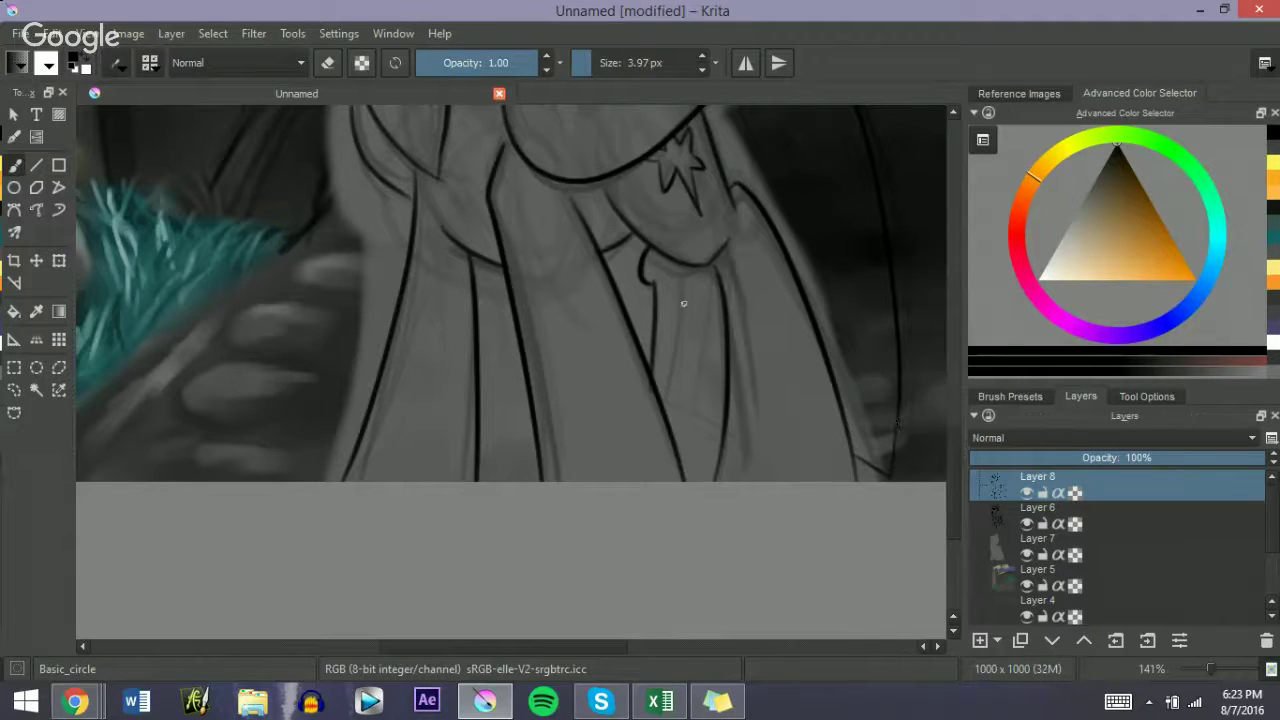
Step: Ink the narrow inner line between the hind leg contours and the slanted line closing its lower end
left_click_drag(682, 277, 670, 390)
key("ctrl+z")
mouse_move(684, 272)
left_mouse_down()
mouse_move(673, 367)
mouse_move(729, 408)
left_mouse_up()
key("ctrl+z")
key("ctrl+z")
left_click_drag(672, 372, 722, 403)
Step: Ink a smaller inner tail arc just above the wing feathers, redoing unsuitable strokes
scroll(948, 430, "up", 3)
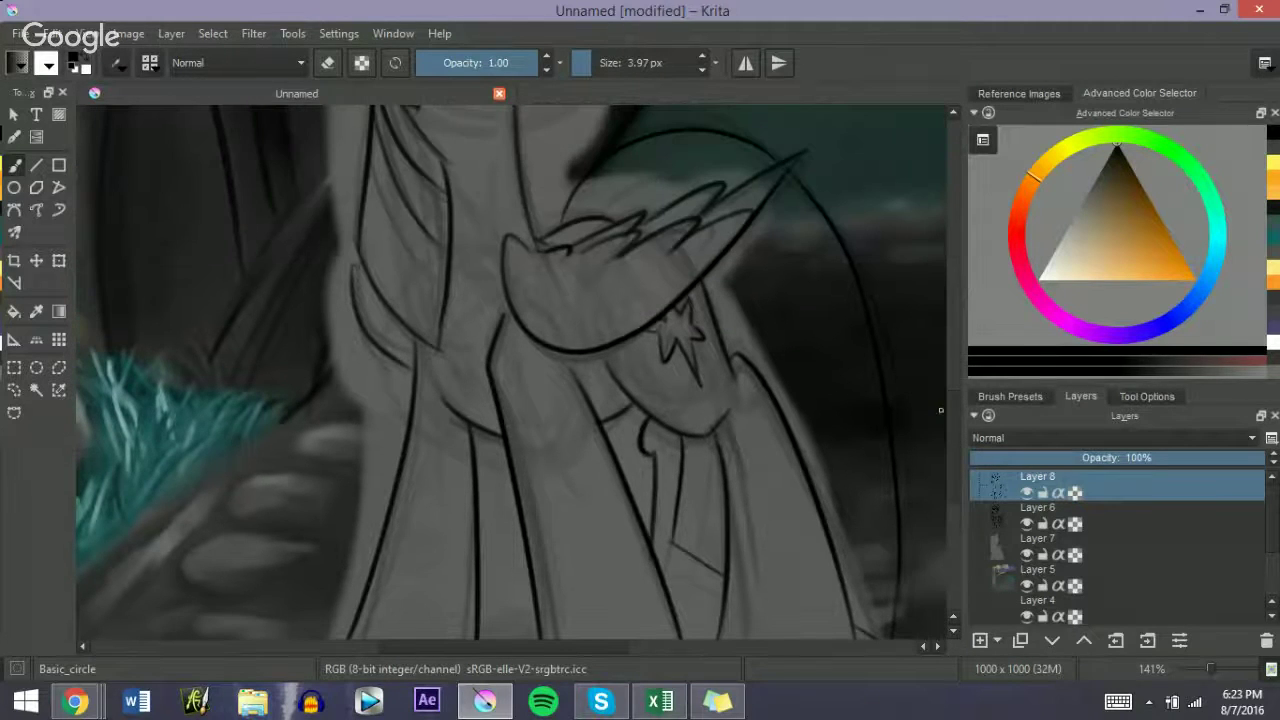
left_click_drag(599, 217, 692, 181)
key("ctrl+z")
left_click_drag(602, 208, 692, 185)
key("ctrl+z")
left_click_drag(606, 211, 699, 194)
Step: Ink the inner tail strand curving down from under the wing tip to the hind leg, redoing it until smooth
mouse_move(741, 234)
left_mouse_down()
mouse_move(782, 325)
mouse_move(800, 448)
left_mouse_up()
key("ctrl+z")
key("ctrl+z")
left_click_drag(753, 226, 803, 487)
key("ctrl+z")
left_click_drag(755, 221, 817, 484)
key("ctrl+z")
left_click_drag(752, 224, 798, 338)
key("ctrl+z")
left_click_drag(753, 224, 804, 456)
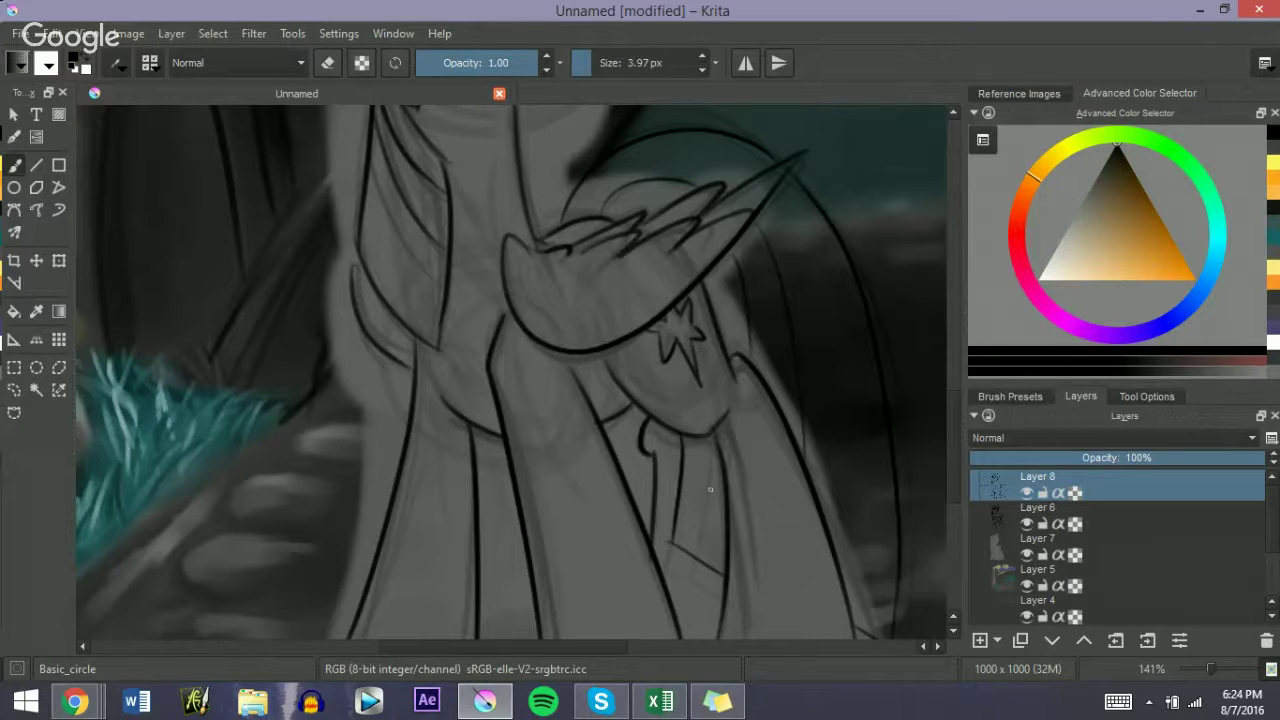
left_click_drag(1195, 667, 1203, 668)
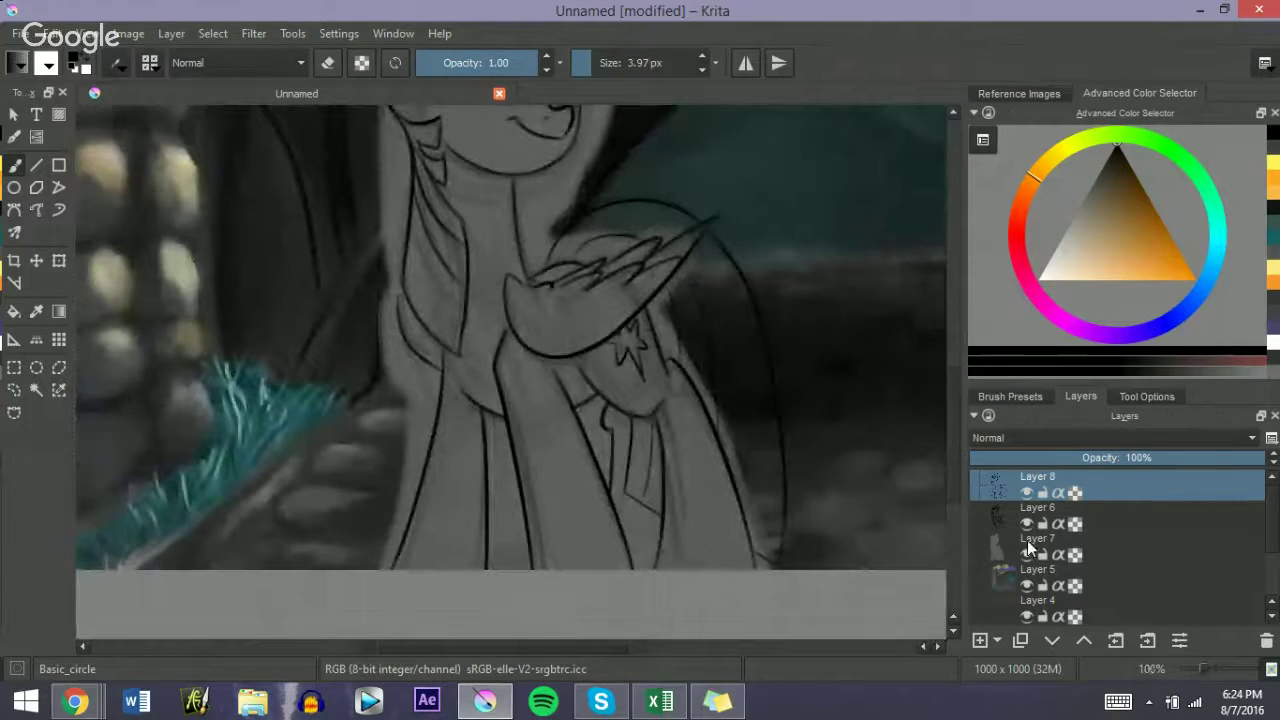
Step: Hide the Layer 6 sketch and extend the sampled grey base on Layer 7 behind the pony's body and tail
left_click(1026, 523)
left_click(562, 480, "ctrl")
left_click(999, 545)
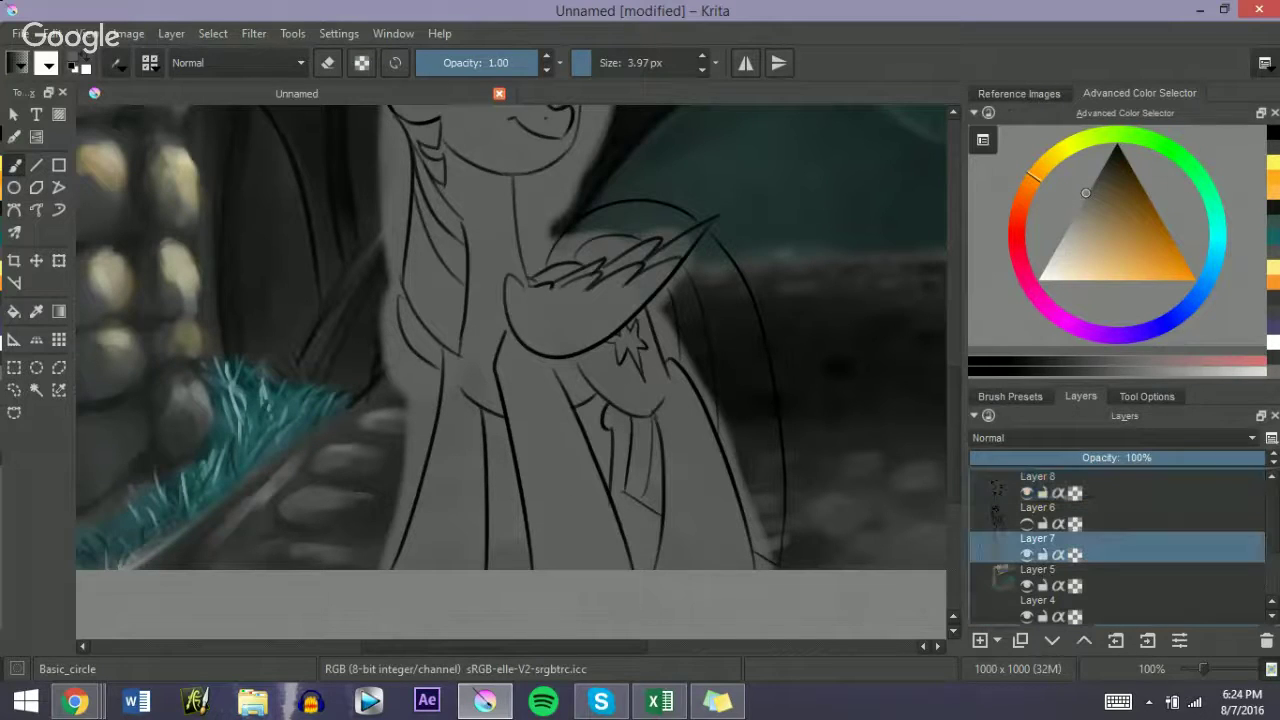
left_click_drag(471, 480, 502, 480)
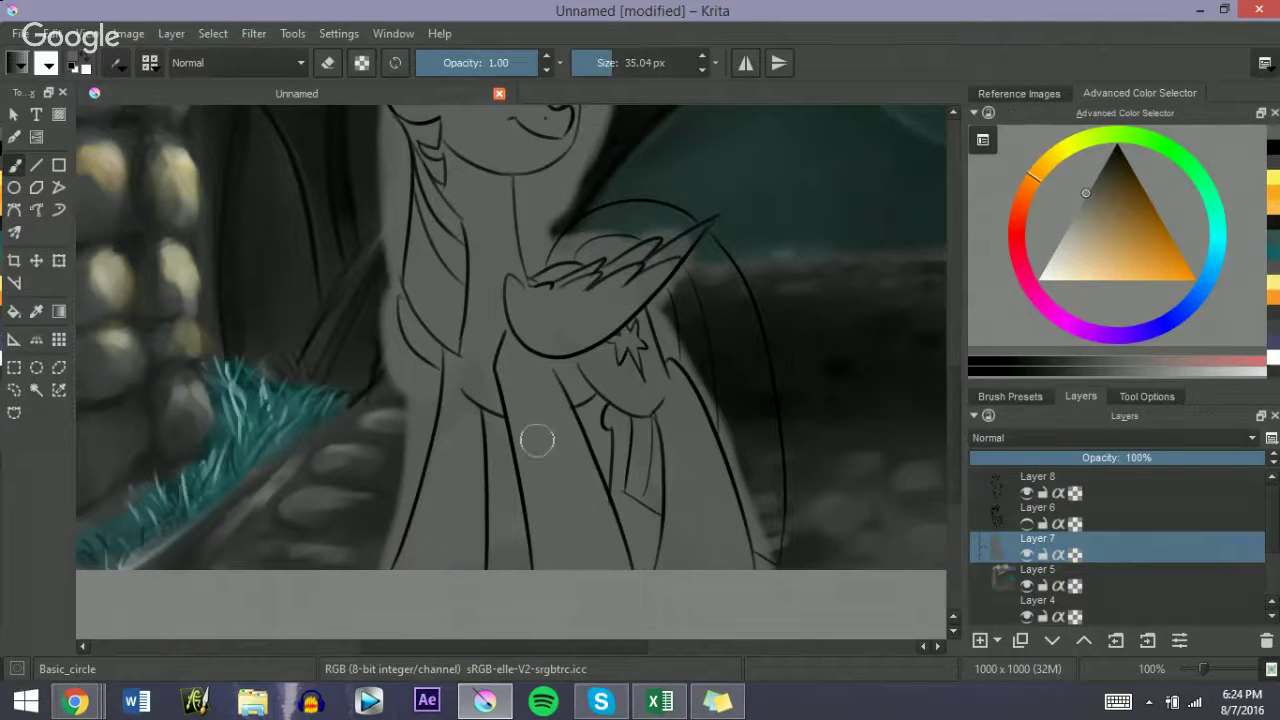
left_click_drag(1203, 668, 1199, 668)
mouse_move(498, 340)
left_mouse_down()
mouse_move(545, 340)
mouse_move(468, 238)
mouse_move(500, 160)
mouse_move(552, 220)
mouse_move(548, 335)
mouse_move(615, 350)
mouse_move(645, 440)
mouse_move(472, 380)
mouse_move(483, 458)
mouse_move(583, 487)
mouse_move(592, 450)
mouse_move(729, 449)
left_mouse_up()
left_click_drag(616, 316, 621, 337)
Step: Erase the iris and pupil lines inside the pony's far eye on Layer 8 with an eraser of about 11 px
left_click_drag(1199, 669, 1211, 669)
left_click_drag(952, 440, 944, 358)
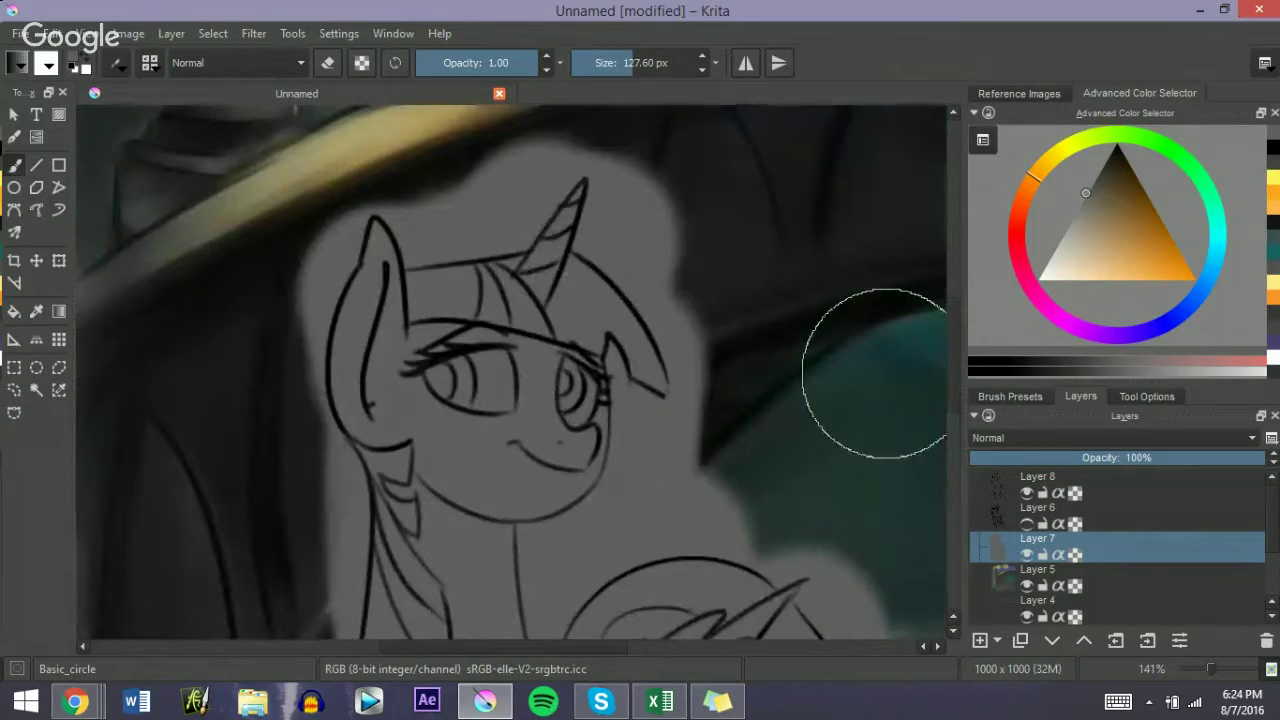
left_click(989, 490)
key("e")
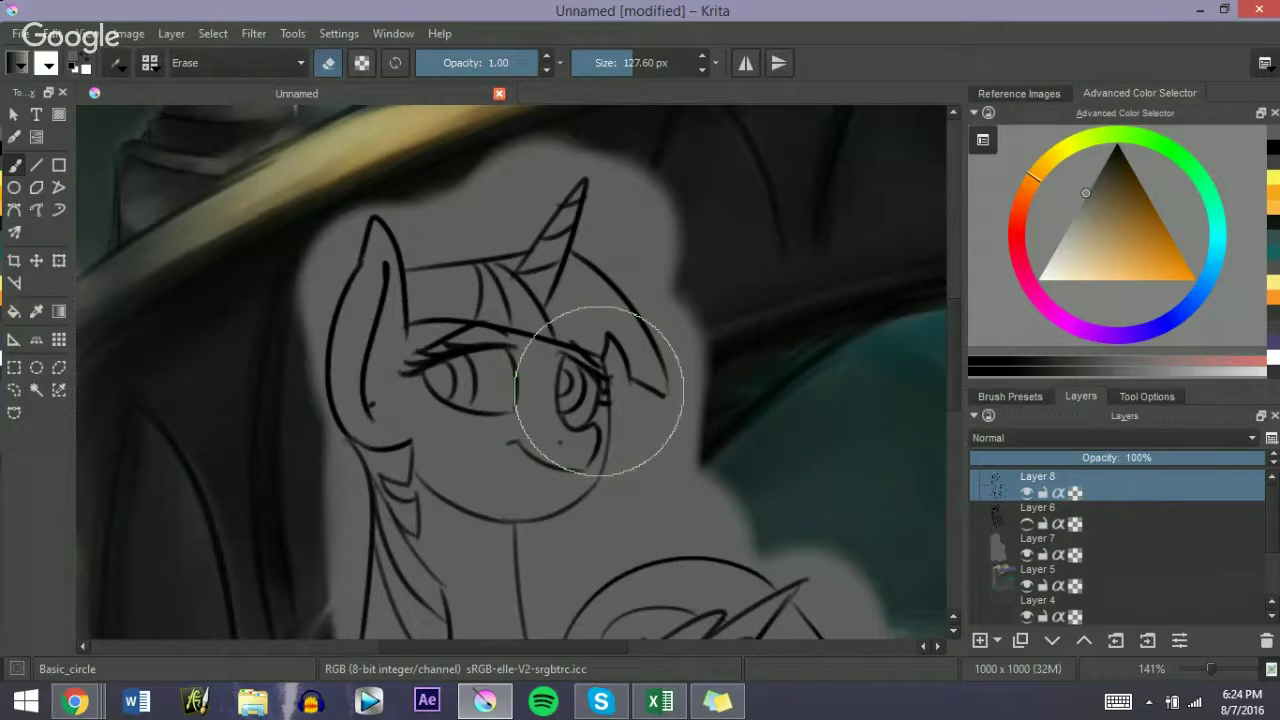
left_click(598, 63)
mouse_move(574, 392)
left_mouse_down()
mouse_move(565, 398)
mouse_move(566, 382)
left_mouse_up()
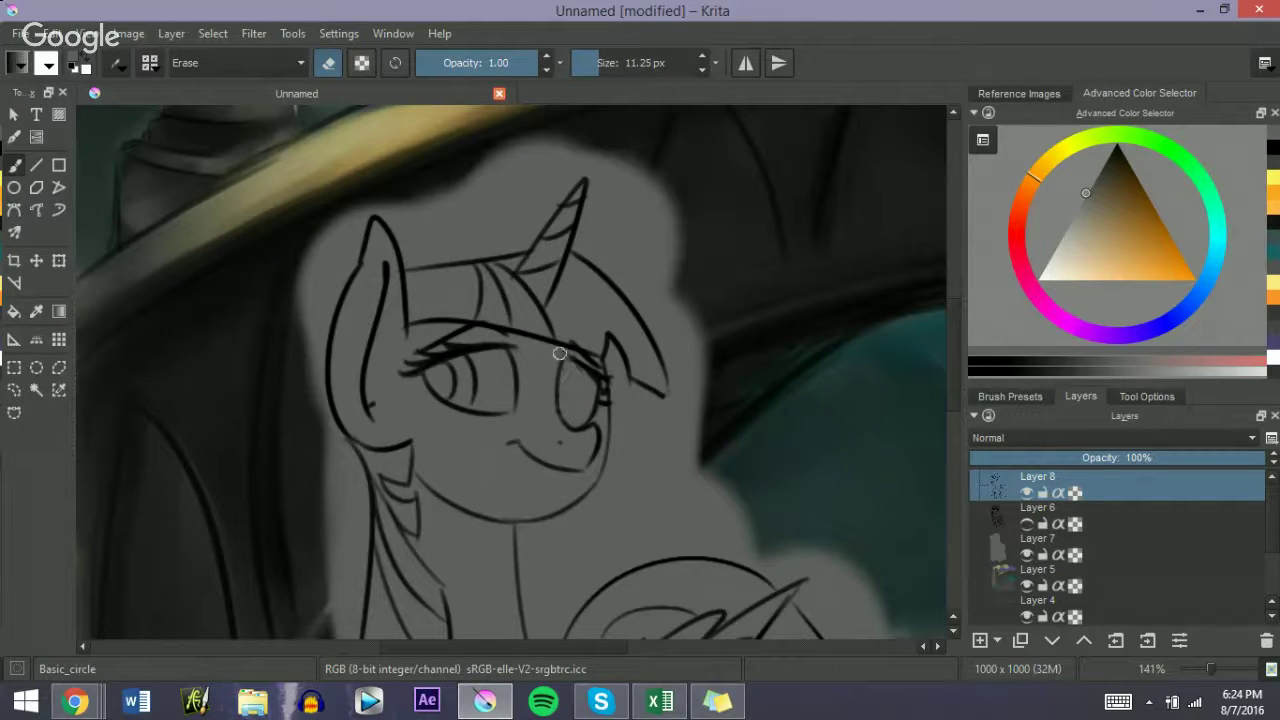
Step: Return to painting with a fine brush of about 3.80 px and reset the foreground colour to black
key("e")
key("e")
key("bracketleft")
key("bracketleft")
key("bracketleft")
key("bracketleft")
key("e")
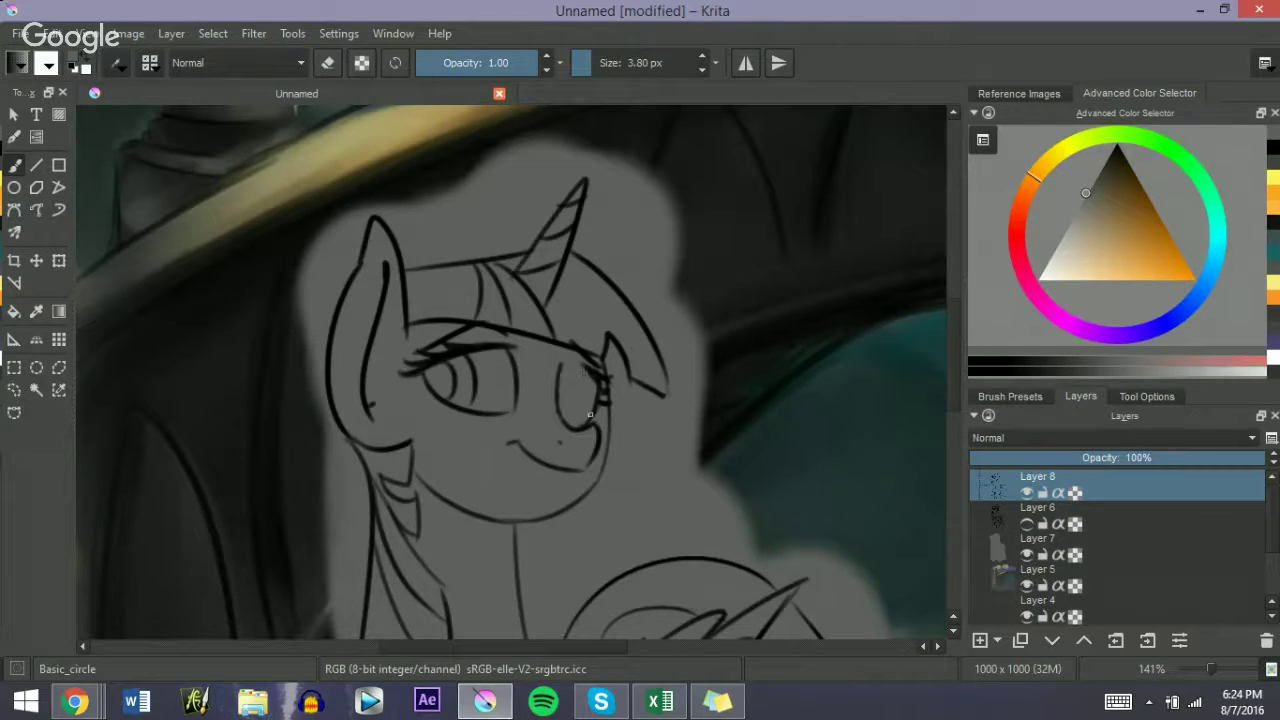
key("d")
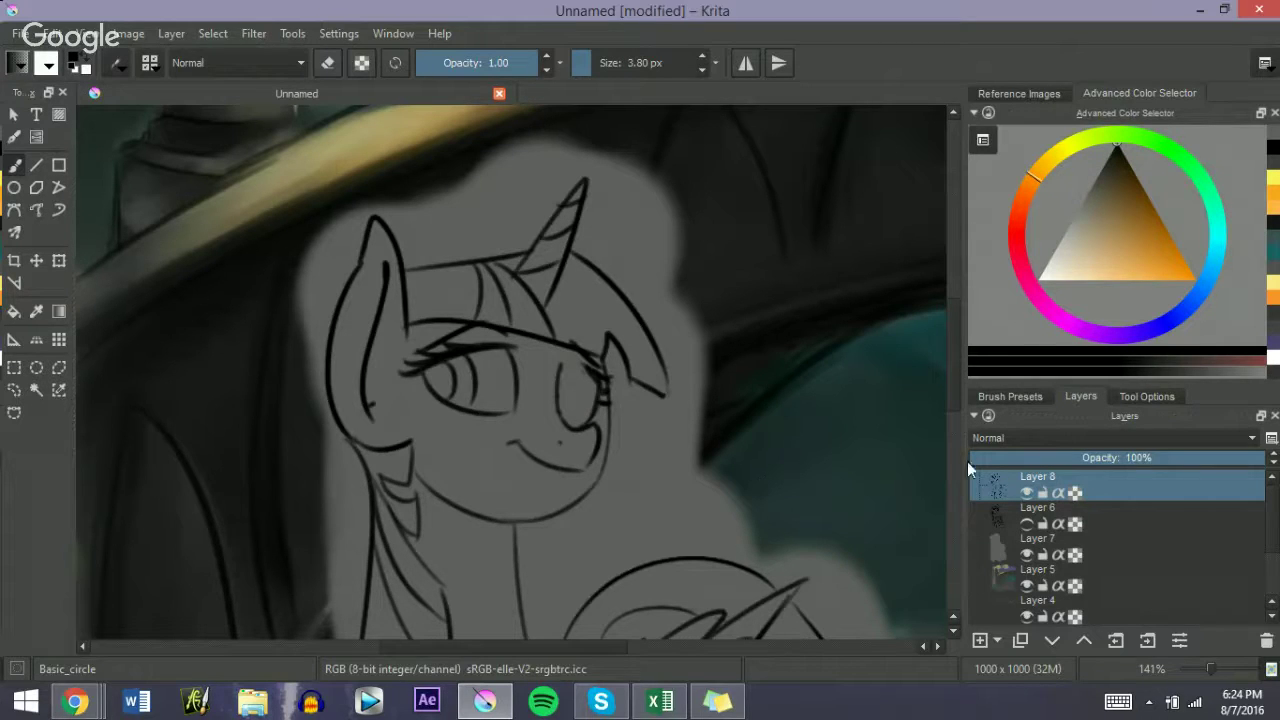
Step: Erase the stray grey strokes around the far eye on Layer 8 while Layer 7 is temporarily hidden
left_click(1028, 555)
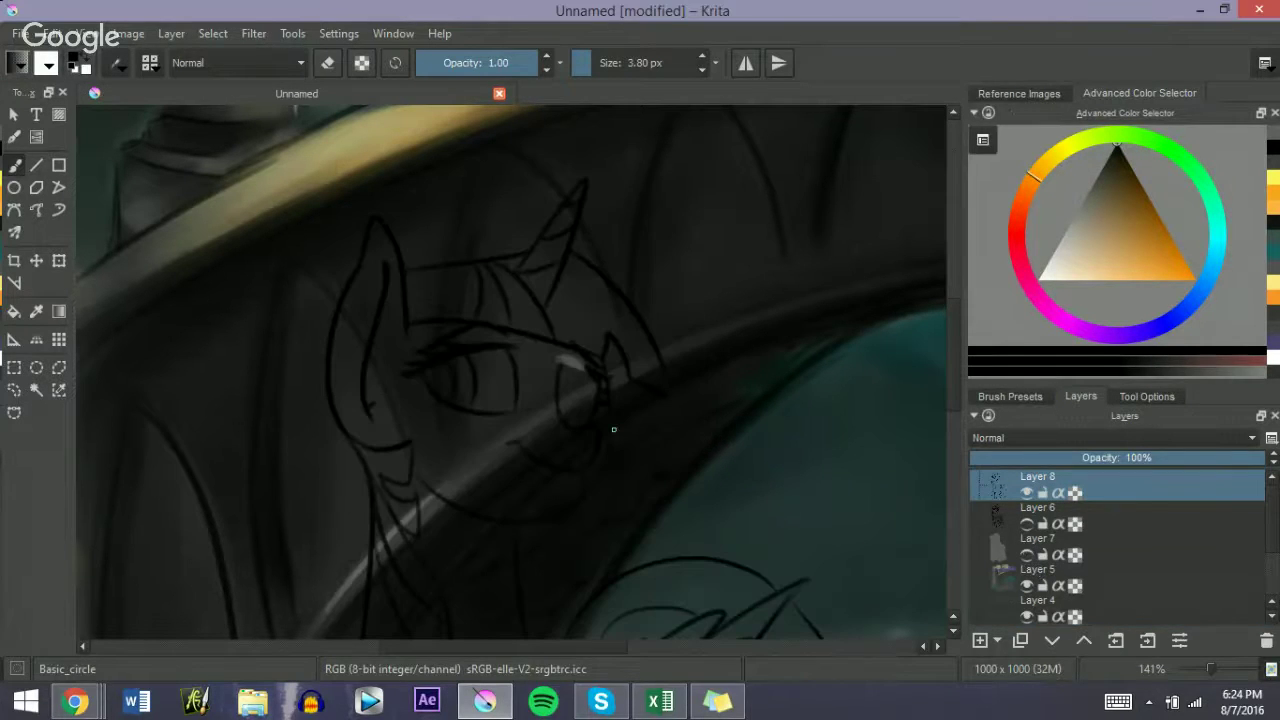
key("e")
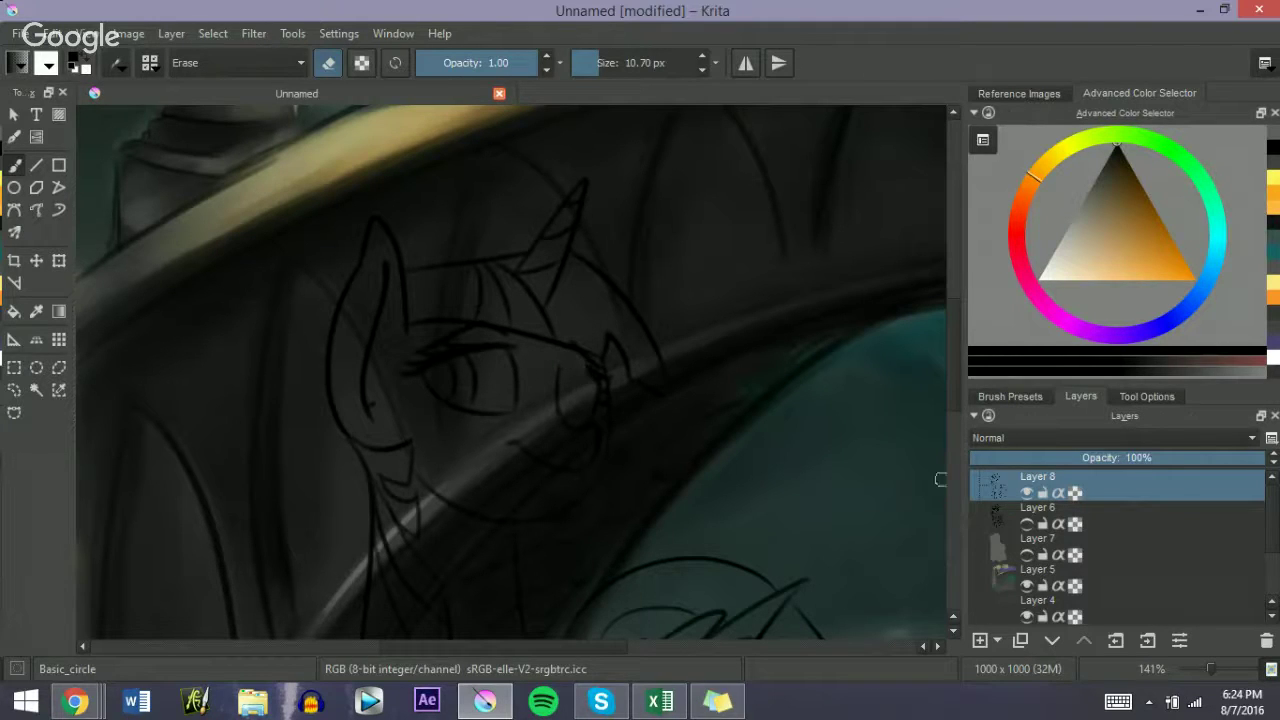
left_click(1027, 556)
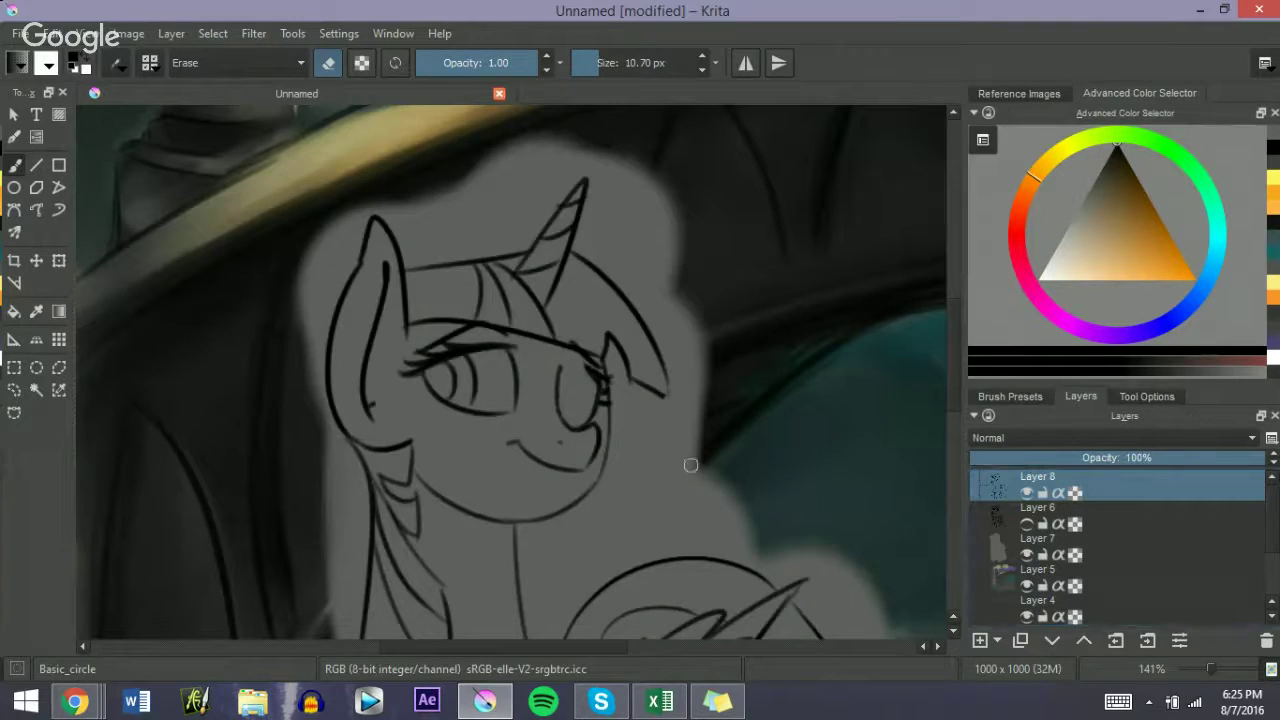
Step: Ink the far eye's upper lid and redraw its iris and pupil curves in black, redoing an unsuitable stroke
key("e")
left_click_drag(572, 356, 565, 356)
left_click_drag(555, 360, 590, 370)
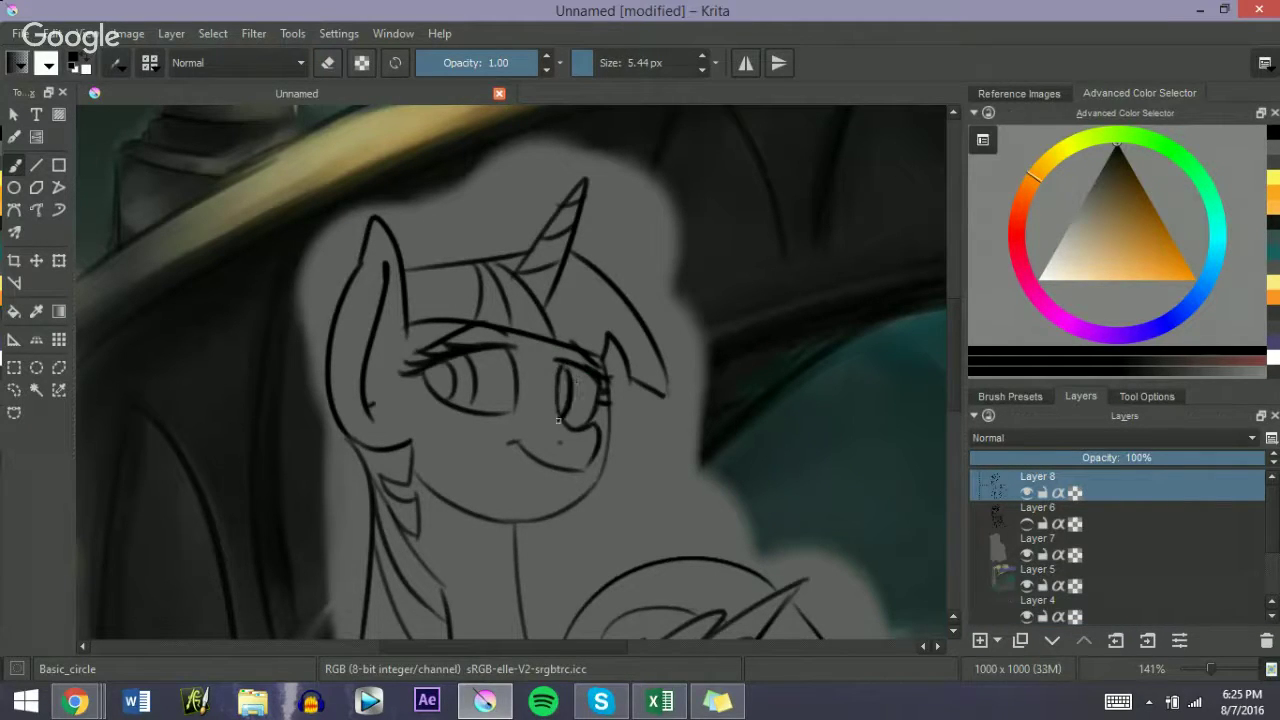
left_click_drag(562, 369, 563, 412)
key("ctrl+z")
left_click_drag(577, 373, 575, 422)
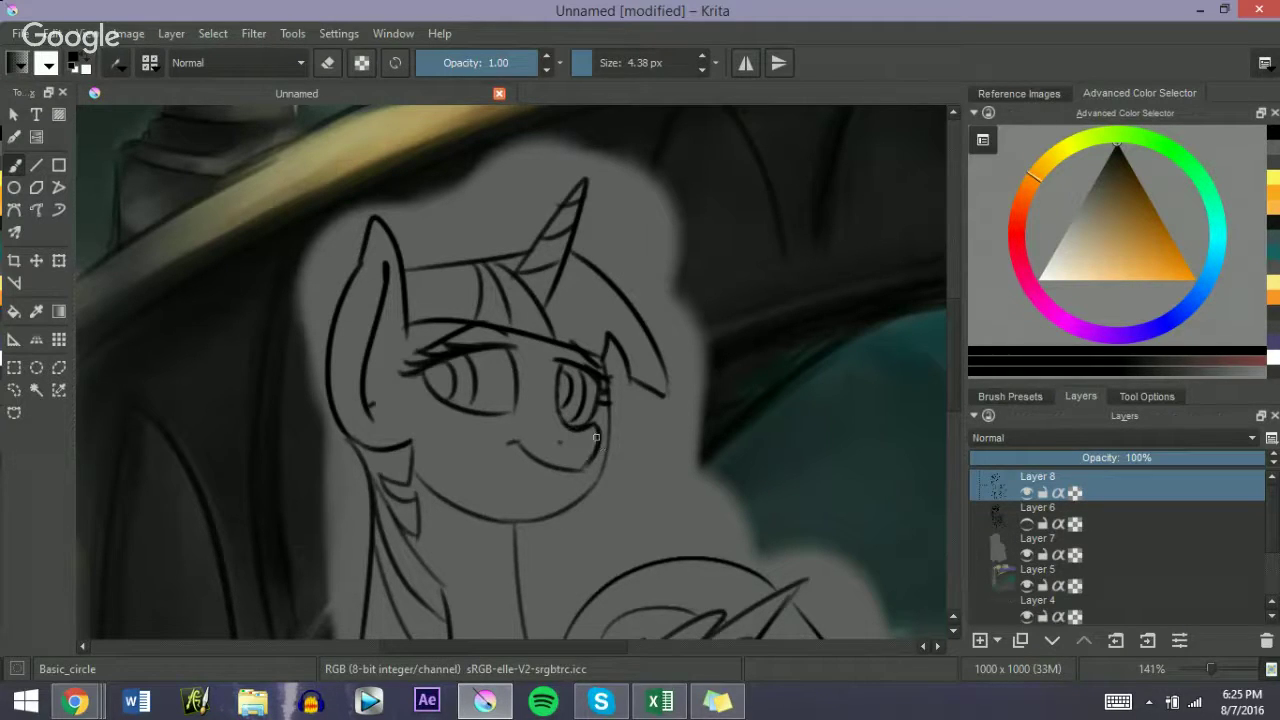
Step: Erase the rear contour of the foreleg below the wing with an eraser of about 20 px
left_click(1199, 665)
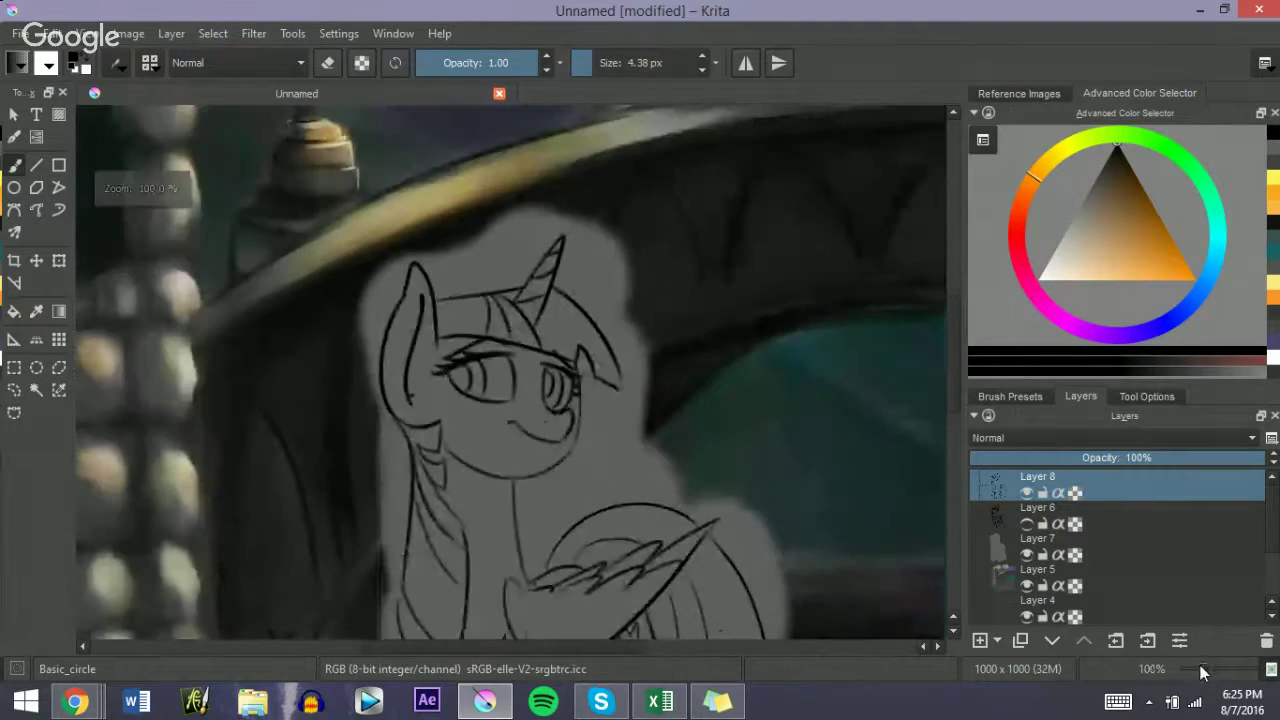
left_click(1200, 666)
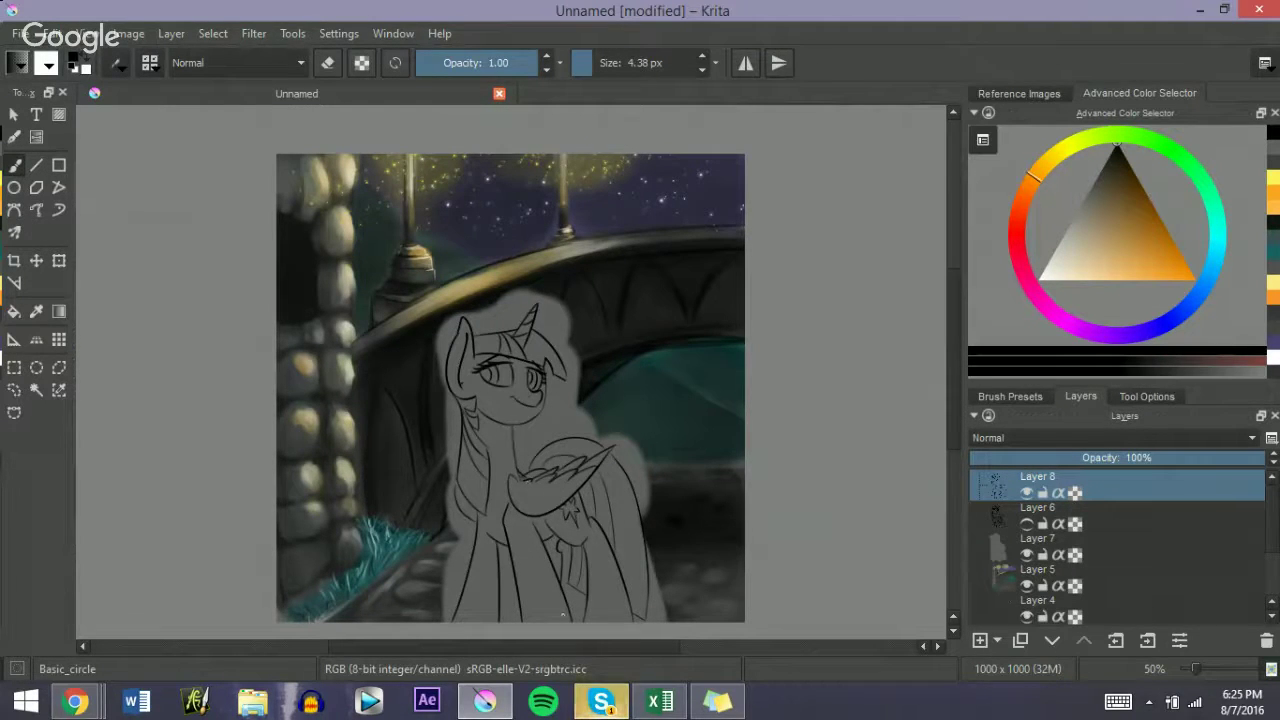
key("e")
left_click_drag(527, 533, 534, 532)
left_click_drag(566, 600, 537, 534)
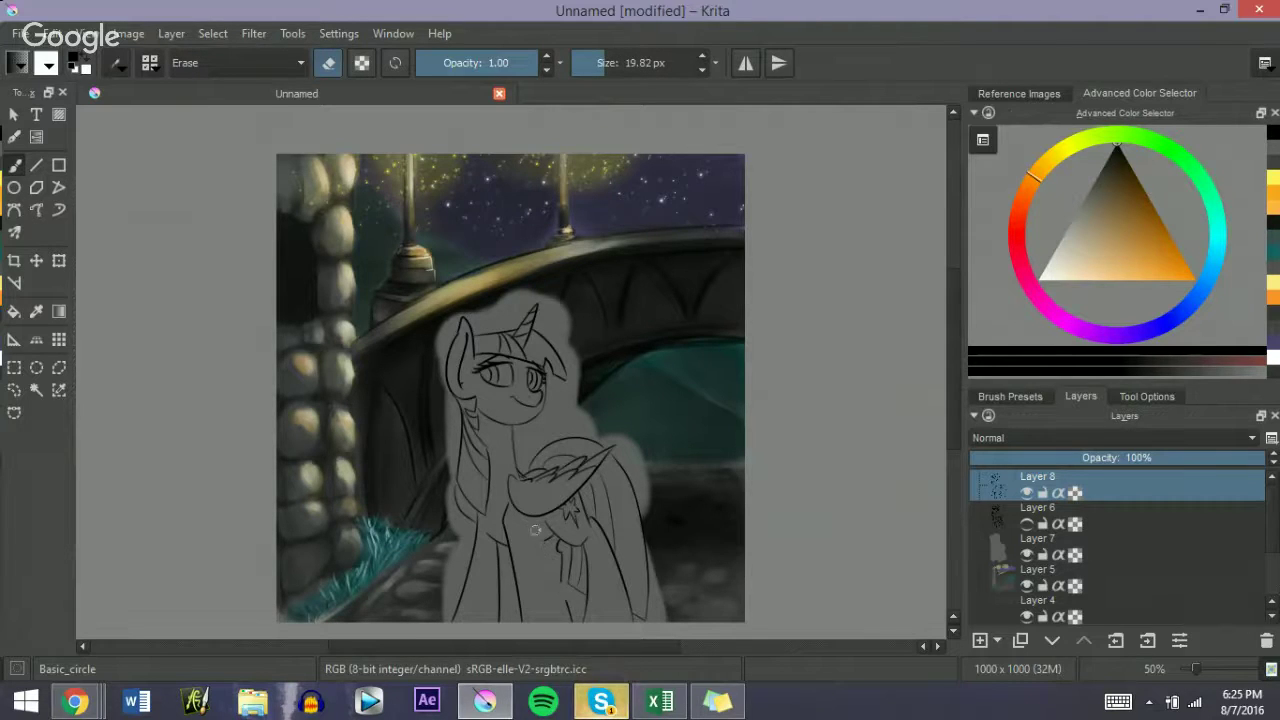
Step: Redraw the erased rear foreleg contour with a brush about 5 px wide and enlarge the eraser to about 12 px
key("e")
key("bracketleft")
key("bracketleft")
key("bracketleft")
key("bracketleft")
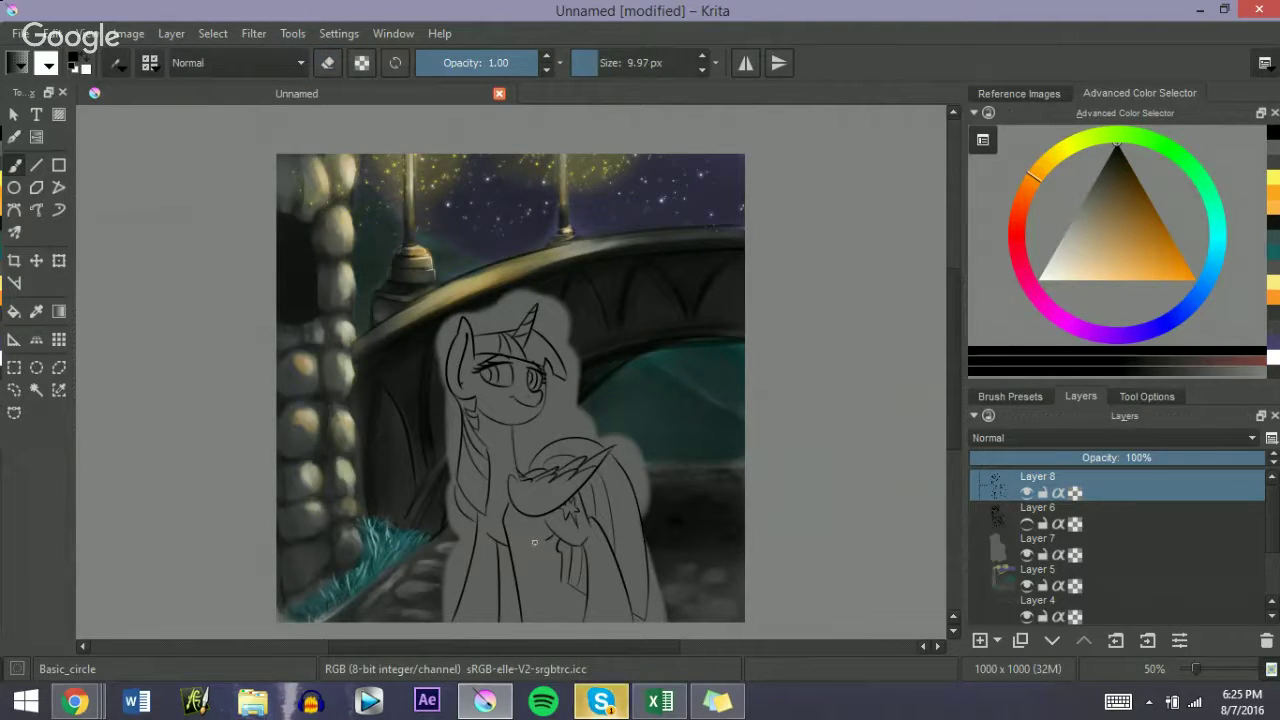
key("bracketleft")
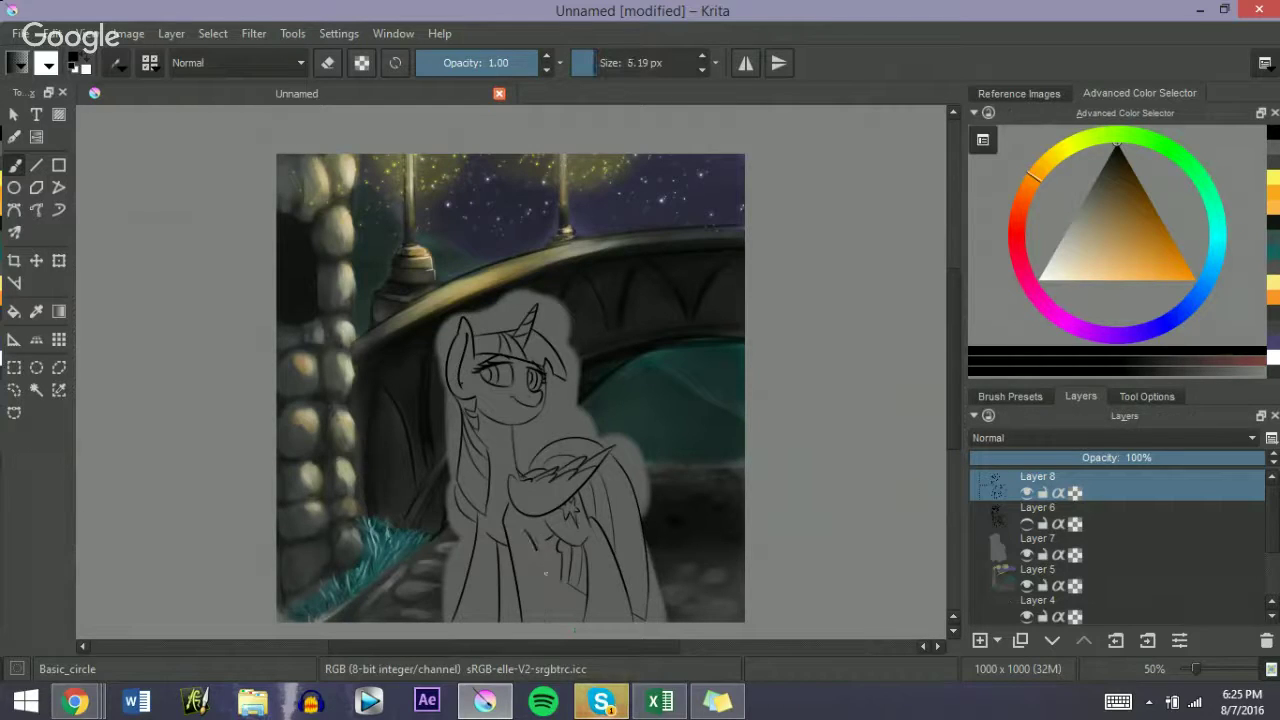
key("e")
key("bracketright")
key("bracketright")
key("bracketright")
key("bracketright")
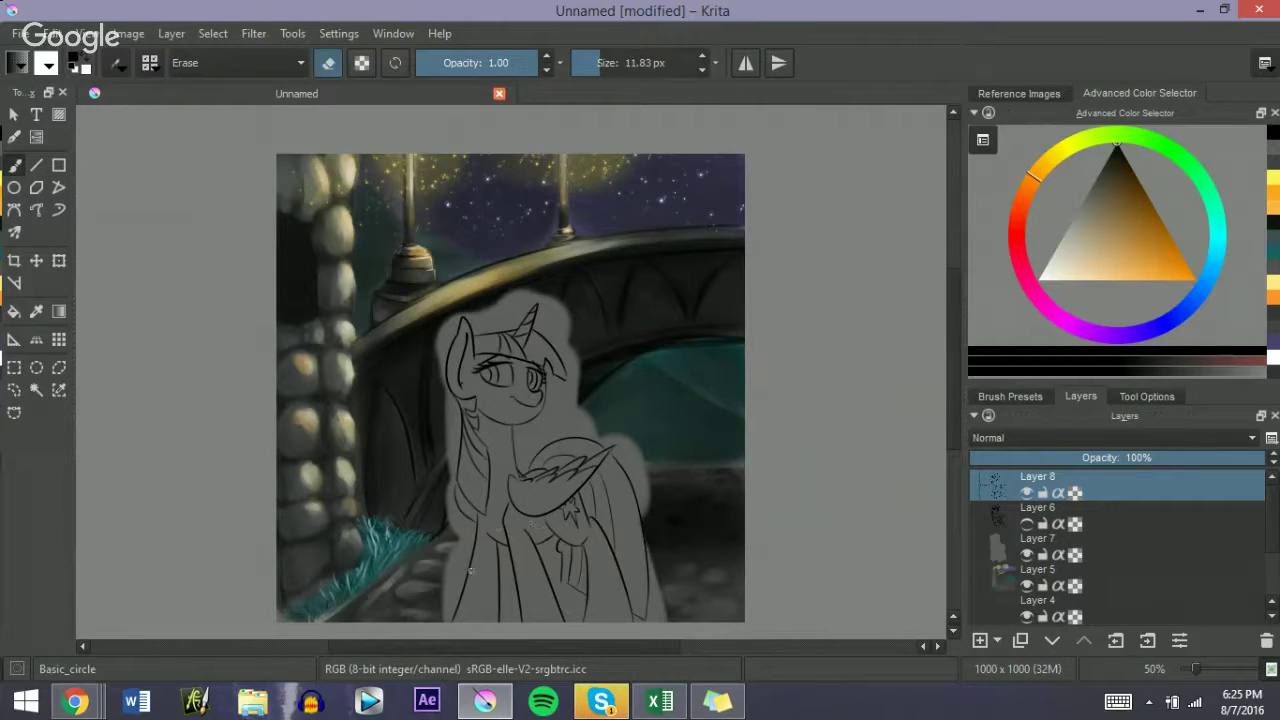
Step: Switch to Skype, reply "yes" to the latest message in the open conversation, and return to Krita
left_click(598, 700)
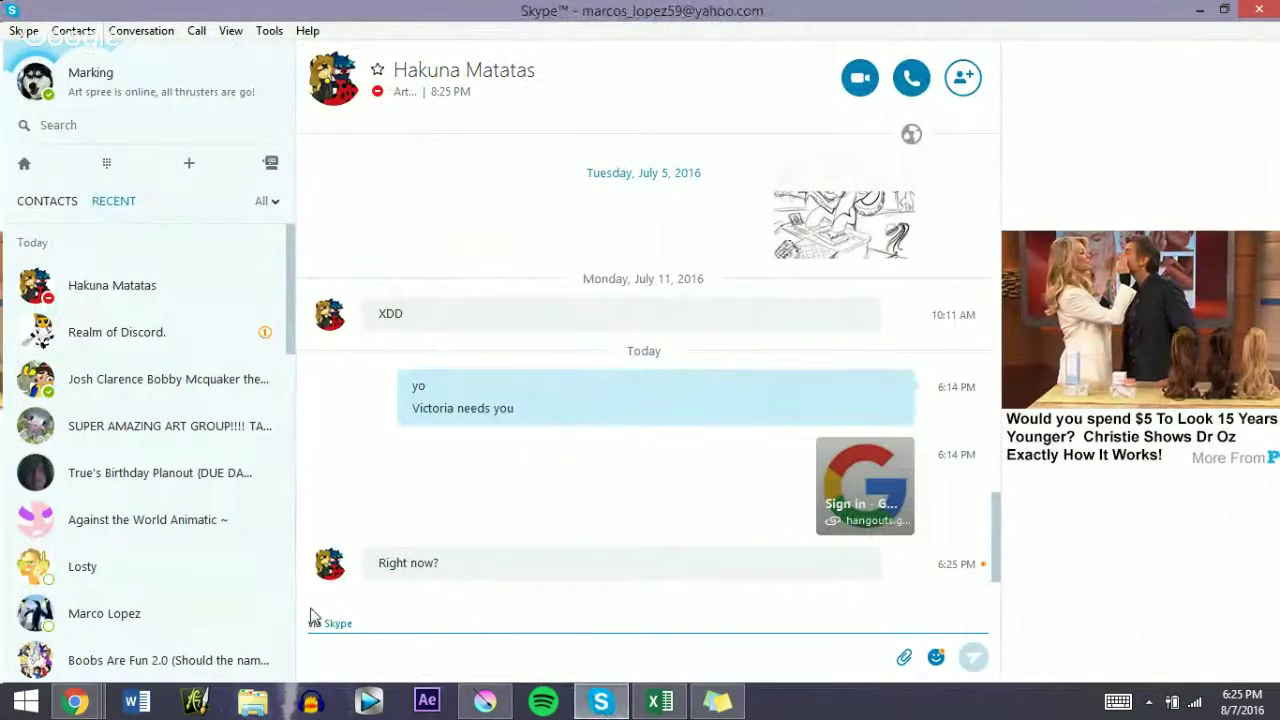
type("yes")
key("Return")
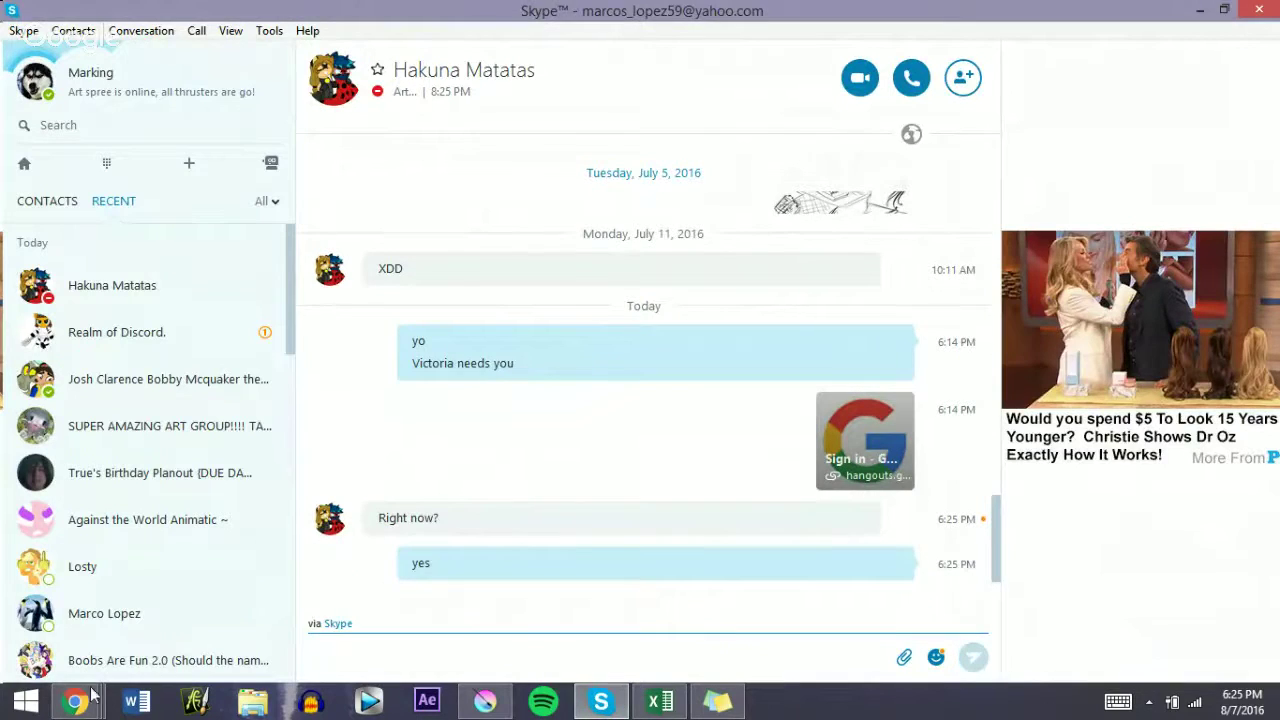
left_click(484, 700)
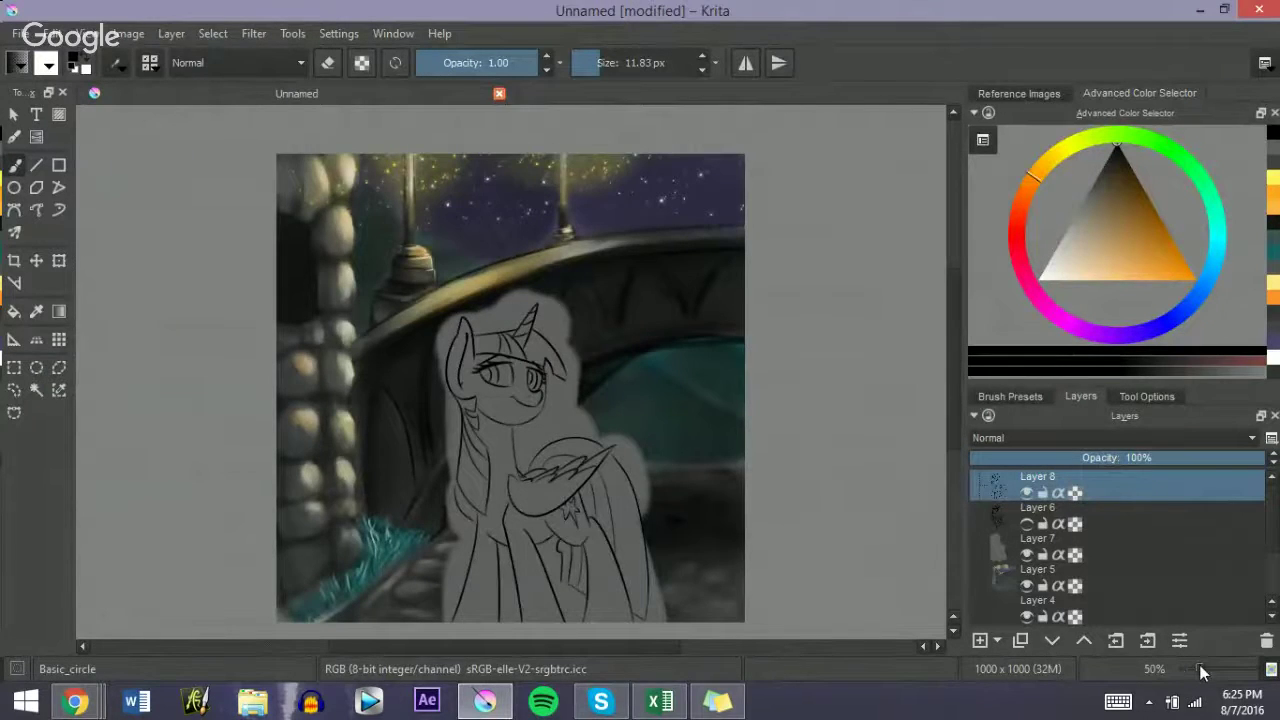
Step: Touch up the belly line behind the foreleg with a black brush of about 5 px
left_click_drag(1201, 670, 1205, 670)
left_click_drag(953, 376, 953, 446)
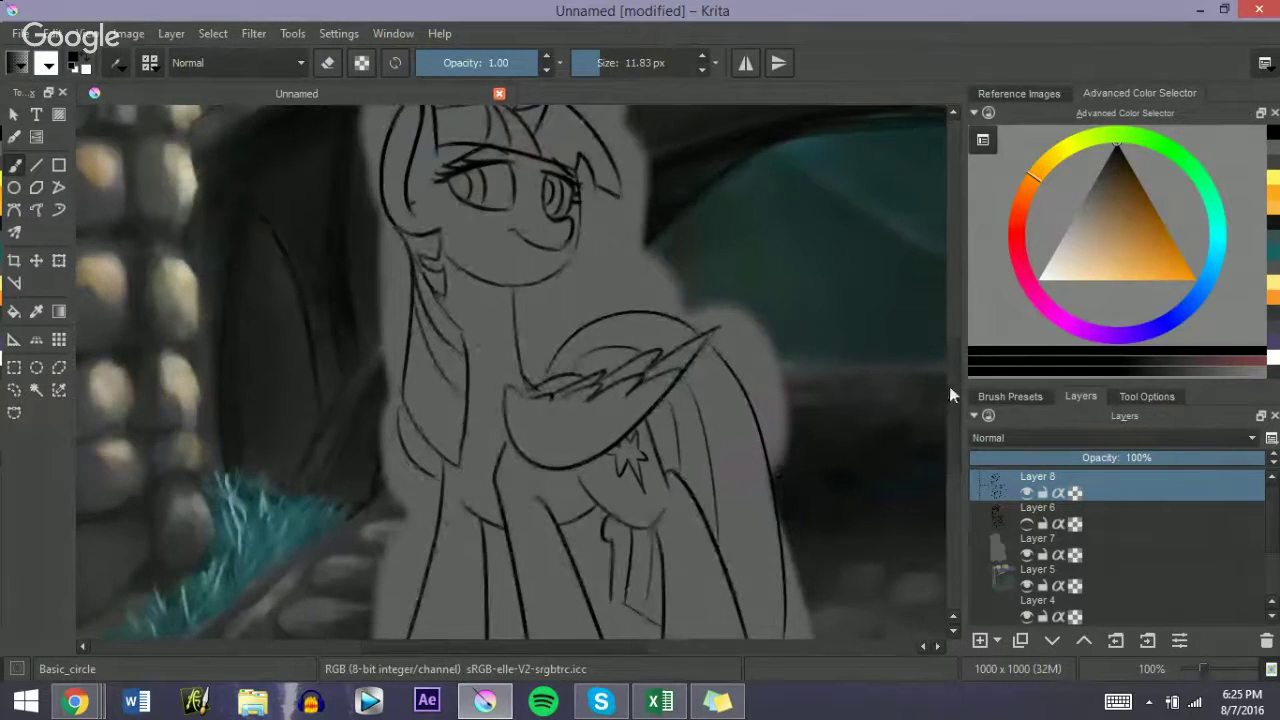
scroll(940, 420, "down", 3)
left_click_drag(632, 468, 627, 468)
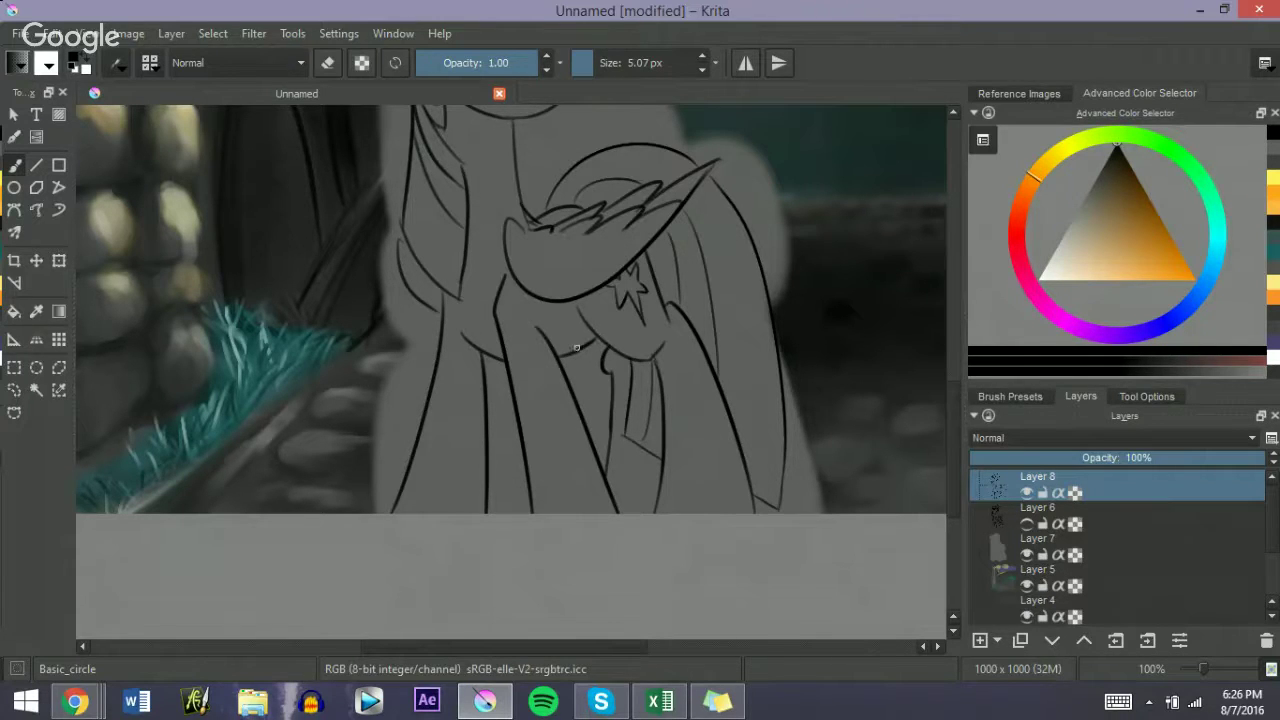
Step: Add a new layer above Layer 7 and choose the Basic_wet_soft brush preset
left_click(1006, 520)
left_click(1002, 540)
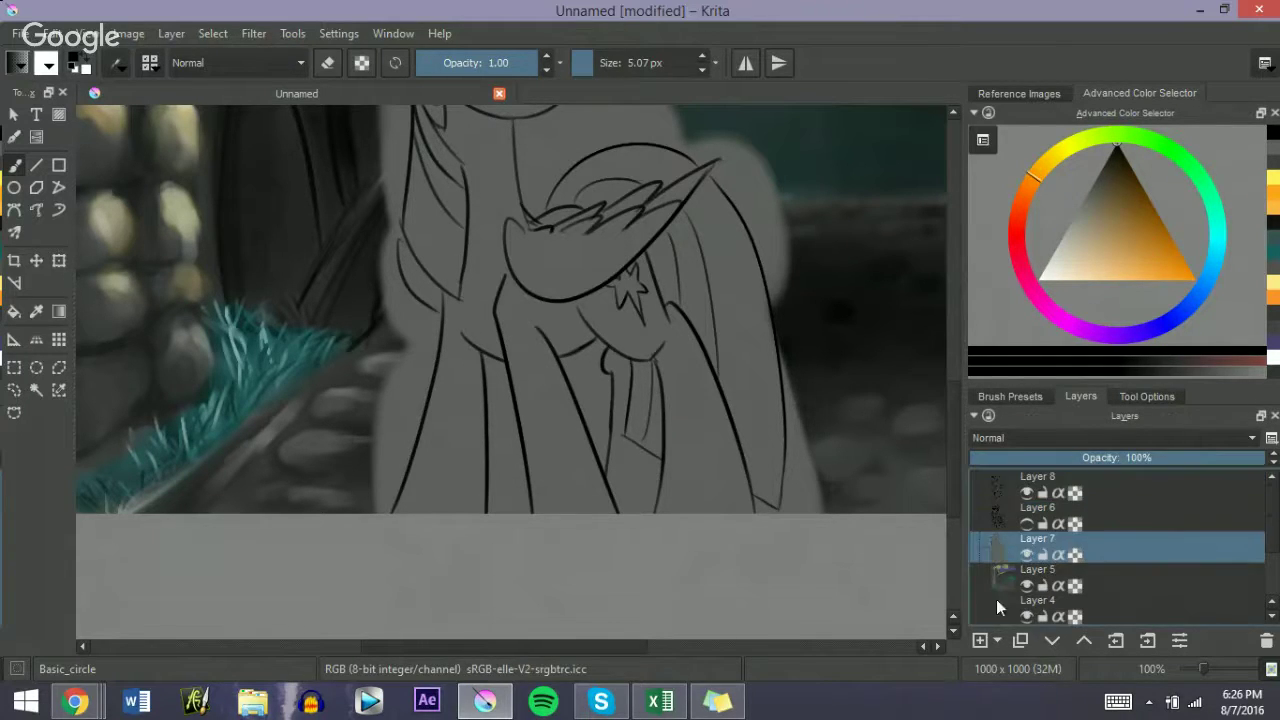
left_click(980, 641)
left_click(1025, 397)
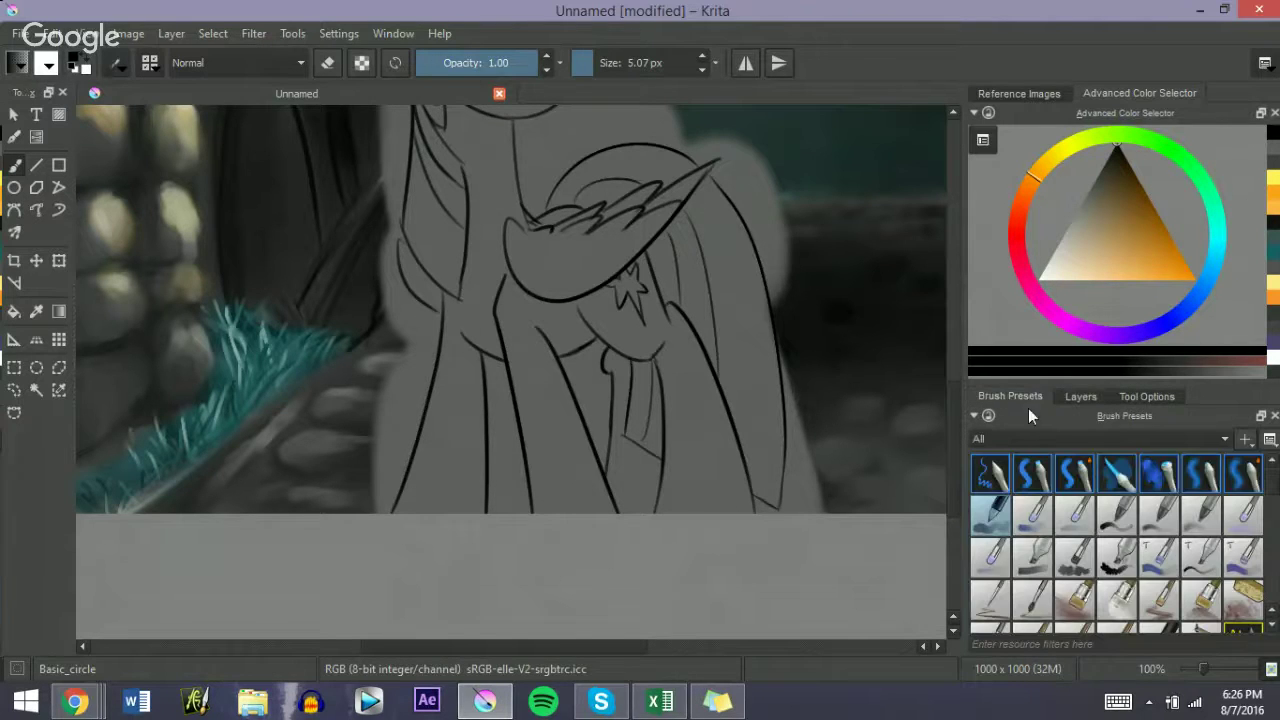
left_click(993, 562)
Step: Paint soft black shading over the whole pony on the new layer, starting with a 100 px brush
left_click(1194, 667)
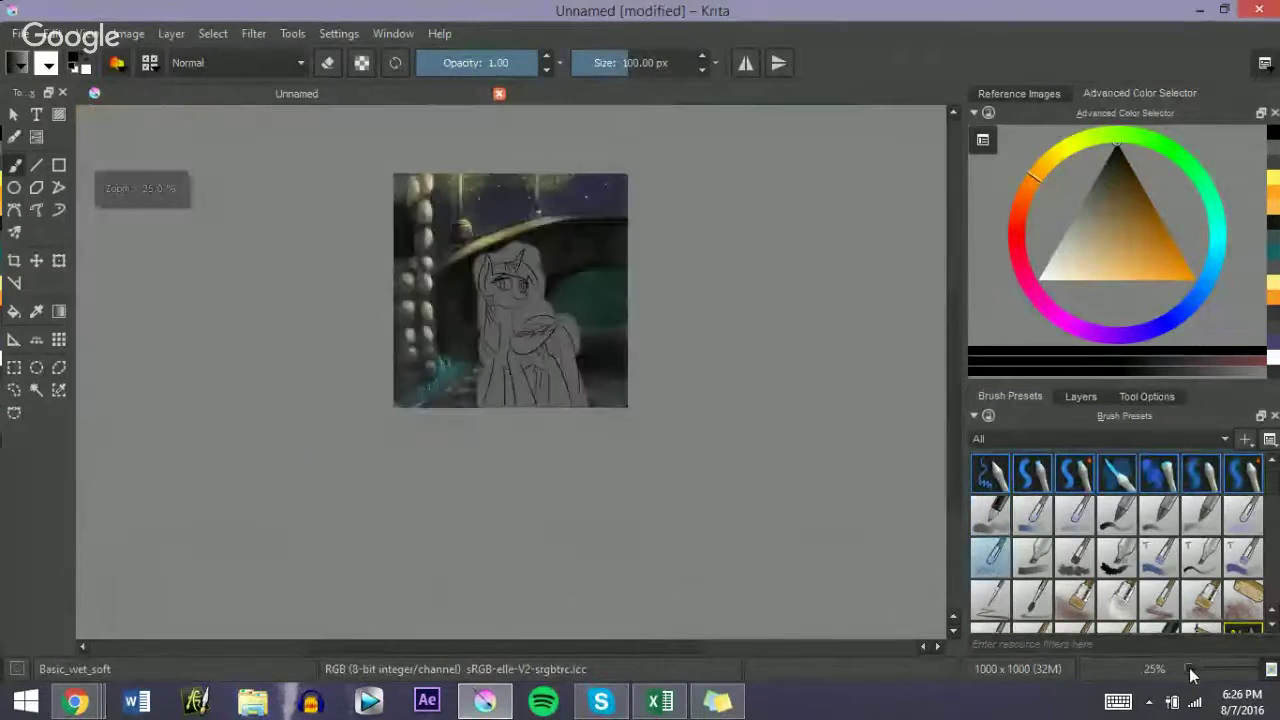
left_click_drag(1190, 668, 1199, 668)
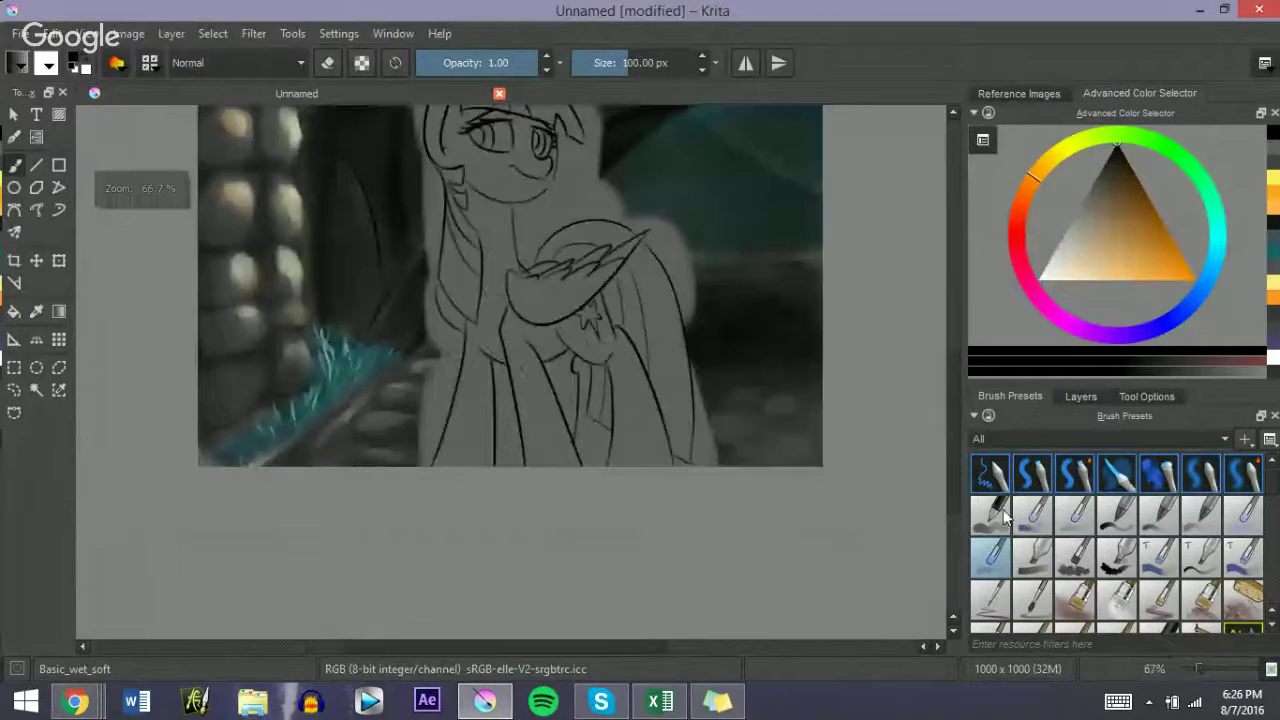
left_click_drag(949, 414, 941, 376)
mouse_move(502, 275)
left_mouse_down()
mouse_move(455, 245)
mouse_move(493, 342)
mouse_move(481, 323)
mouse_move(493, 385)
mouse_move(480, 311)
mouse_move(477, 410)
mouse_move(472, 382)
mouse_move(506, 441)
mouse_move(530, 440)
mouse_move(500, 424)
mouse_move(576, 439)
mouse_move(589, 464)
mouse_move(525, 475)
mouse_move(528, 511)
left_mouse_up()
mouse_move(534, 500)
left_mouse_down()
mouse_move(509, 444)
mouse_move(546, 590)
mouse_move(535, 444)
mouse_move(552, 466)
mouse_move(541, 505)
mouse_move(516, 458)
mouse_move(470, 600)
mouse_move(472, 483)
mouse_move(469, 600)
mouse_move(446, 409)
mouse_move(539, 533)
mouse_move(476, 434)
mouse_move(470, 340)
mouse_move(473, 397)
mouse_move(474, 234)
mouse_move(501, 283)
mouse_move(522, 200)
mouse_move(577, 400)
mouse_move(557, 387)
mouse_move(579, 366)
mouse_move(537, 392)
mouse_move(552, 461)
mouse_move(582, 429)
mouse_move(480, 439)
mouse_move(548, 487)
mouse_move(603, 383)
mouse_move(644, 585)
mouse_move(598, 430)
mouse_move(668, 588)
mouse_move(609, 377)
mouse_move(631, 508)
mouse_move(586, 552)
mouse_move(538, 345)
mouse_move(518, 323)
mouse_move(582, 457)
mouse_move(540, 577)
mouse_move(488, 541)
mouse_move(471, 447)
mouse_move(449, 474)
mouse_move(488, 358)
left_mouse_up()
key("bracketright")
key("bracketright")
Step: Erase the dark shading from the foreleg below the wing with a soft eraser of about 35 px
key("e")
key("bracketleft")
key("bracketleft")
key("bracketleft")
key("bracketleft")
key("bracketleft")
key("bracketleft")
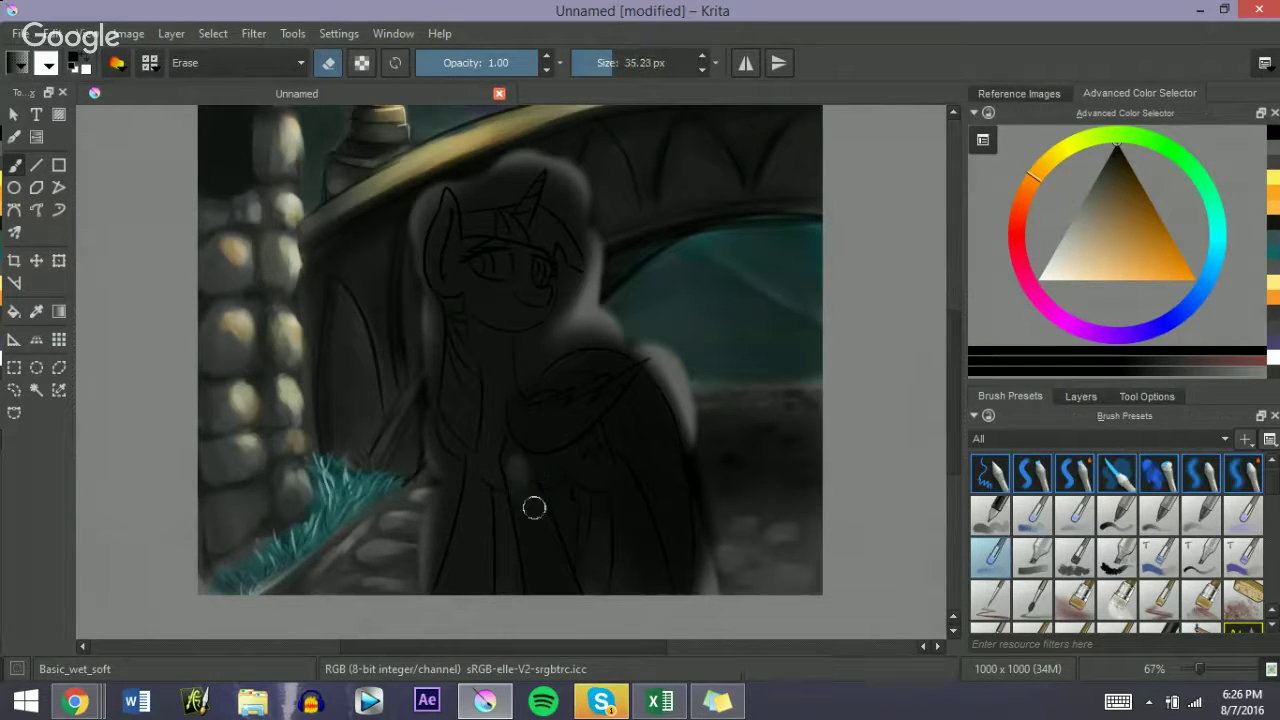
left_click_drag(514, 460, 558, 587)
Step: Erase the shading from the folded wing, reducing the eraser to about 14 px for the feathers
key("bracketright")
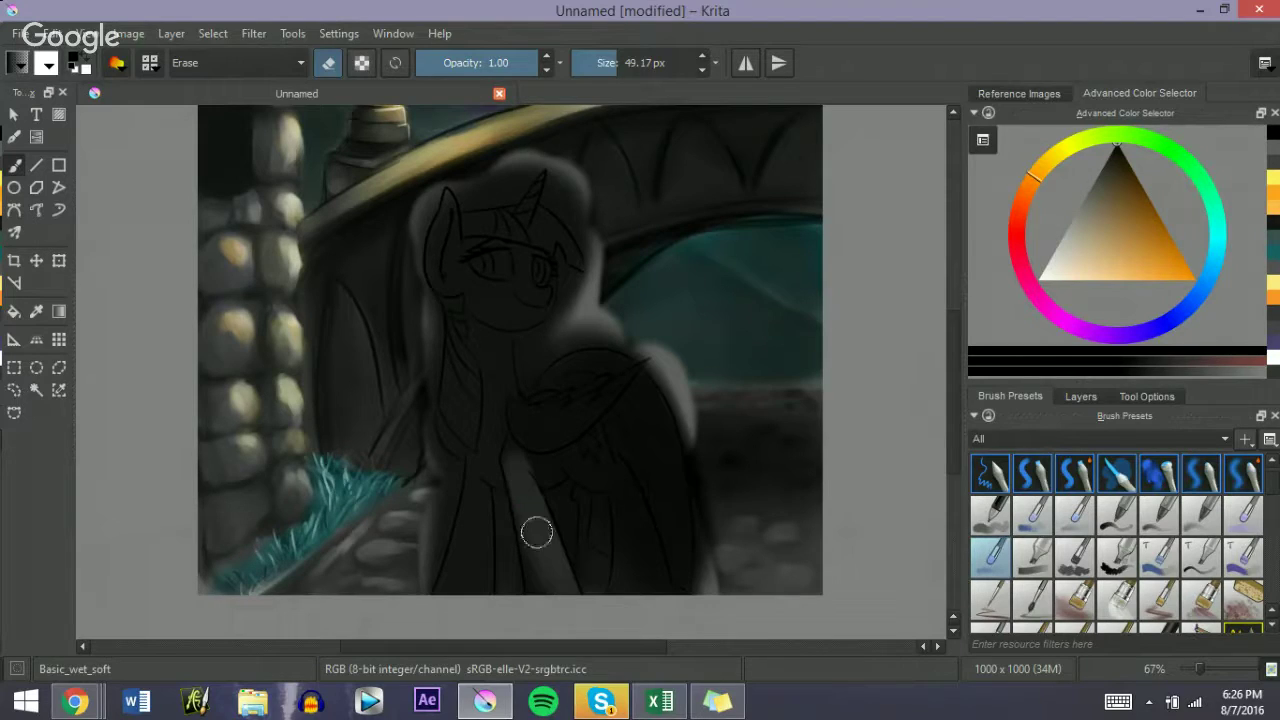
key("bracketright")
key("bracketleft")
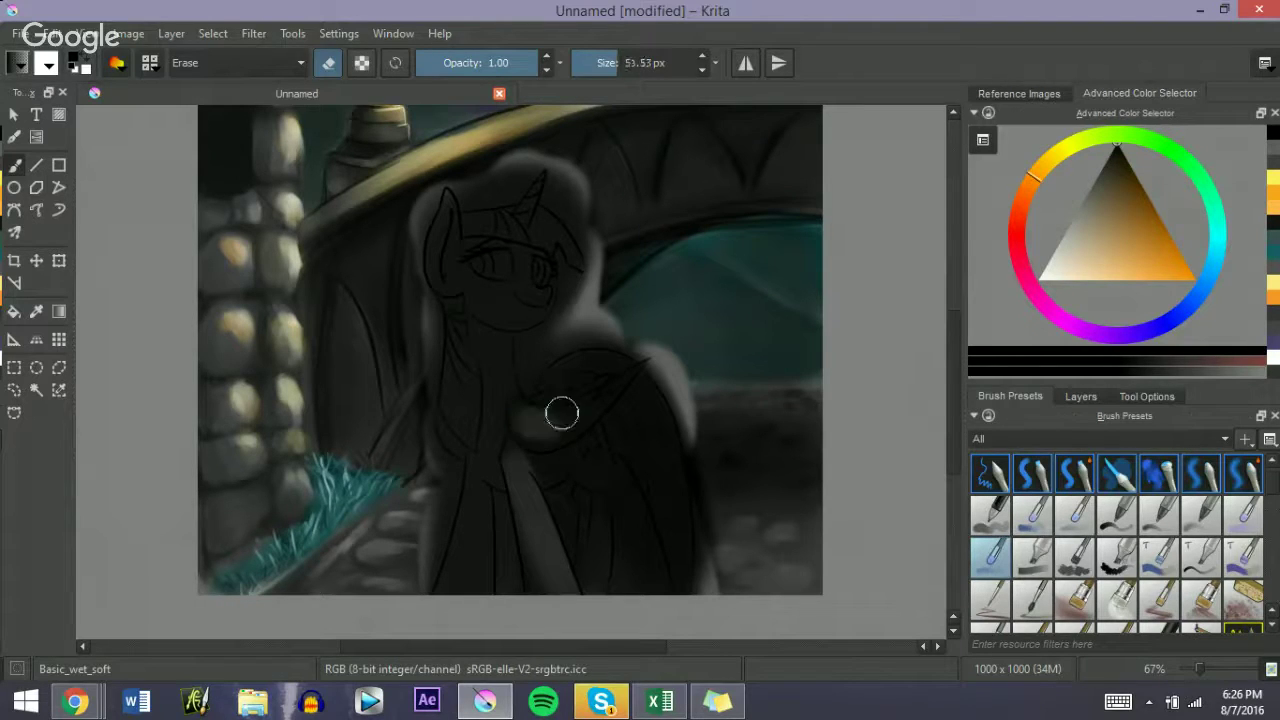
key("bracketleft")
key("bracketleft")
key("bracketleft")
key("bracketleft")
key("bracketleft")
key("bracketleft")
key("bracketleft")
key("bracketleft")
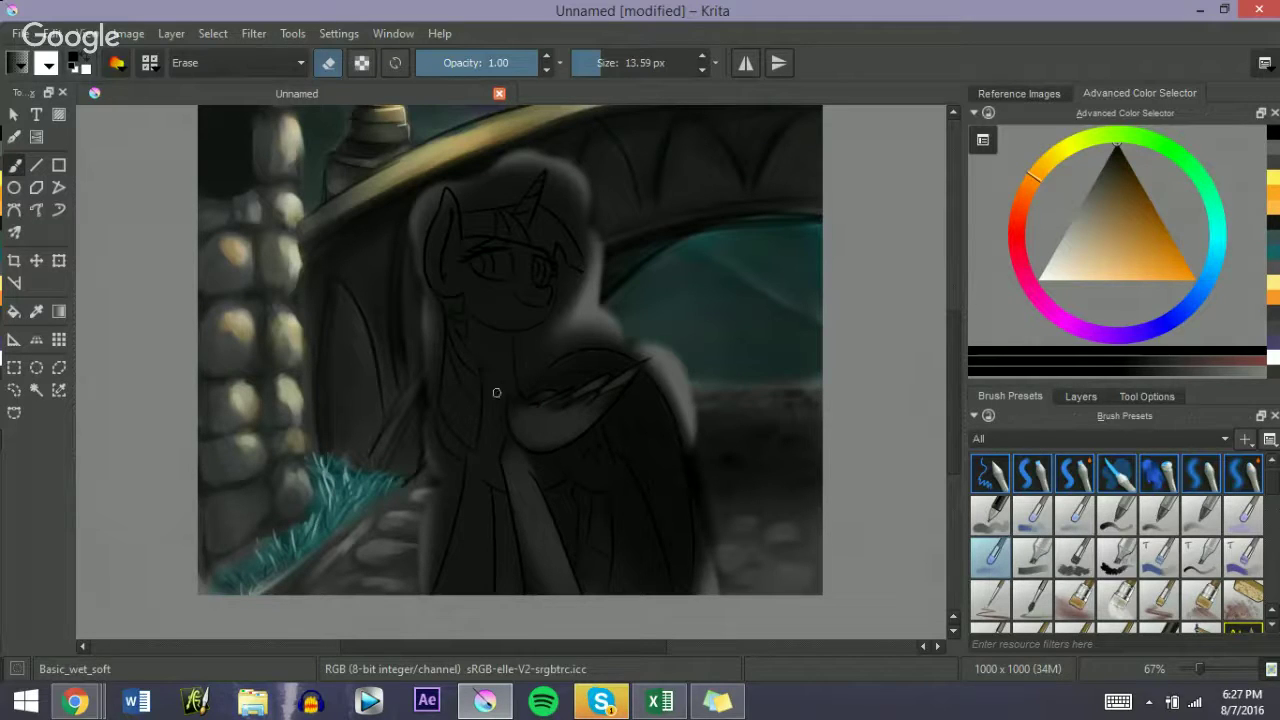
Step: Erase the shading from the pony's neck and chest with a larger eraser of about 64 px
key("bracketright")
key("bracketright")
key("bracketright")
key("bracketright")
key("bracketright")
key("bracketright")
key("bracketright")
key("bracketright")
key("bracketright")
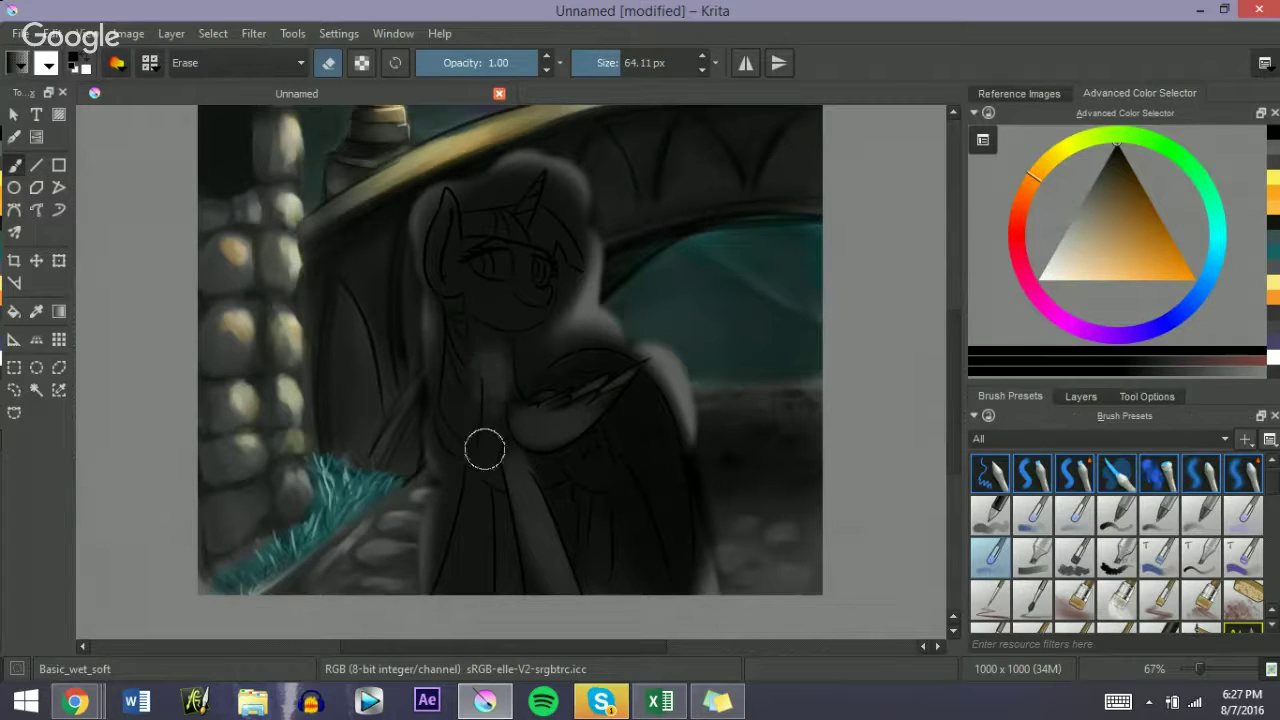
mouse_move(479, 361)
left_mouse_down()
mouse_move(469, 357)
mouse_move(497, 391)
mouse_move(484, 364)
mouse_move(487, 382)
left_mouse_up()
Step: Erase the shading from the remaining front leg and the mane beside the neck with an eraser of about 42 to 52 px
key("bracketleft")
key("bracketleft")
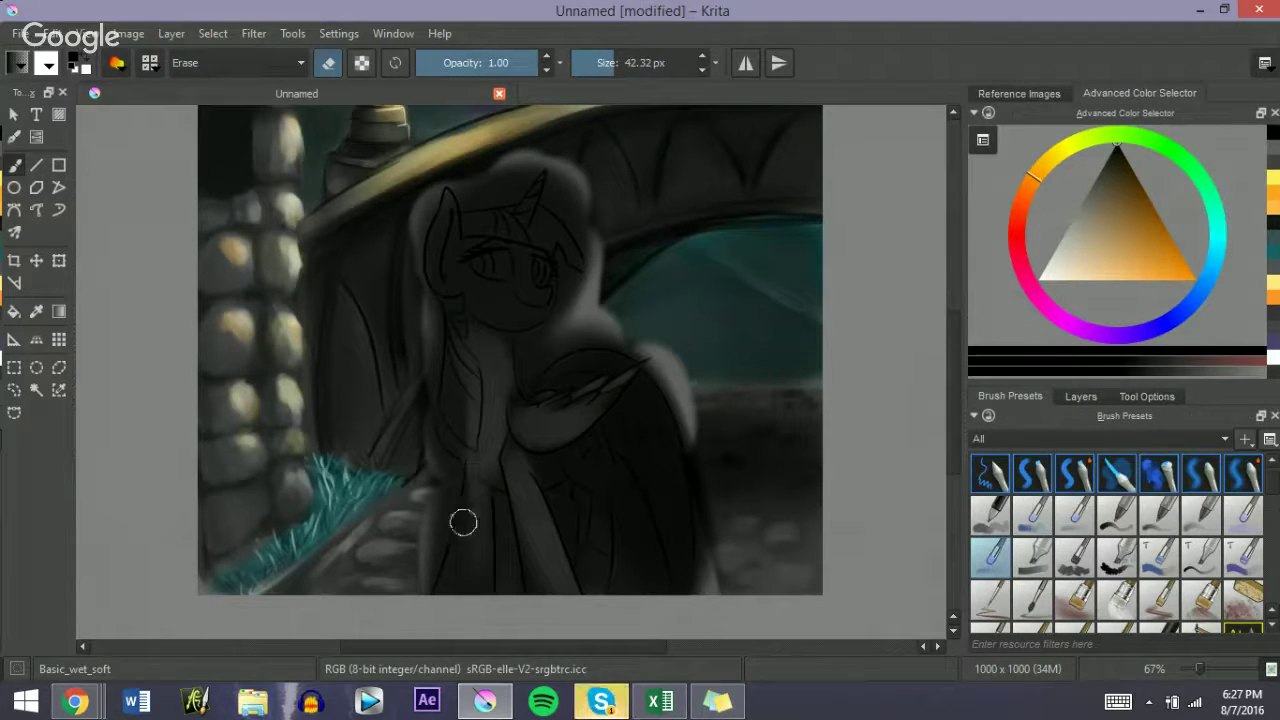
key("bracketright")
key("bracketleft")
key("bracketleft")
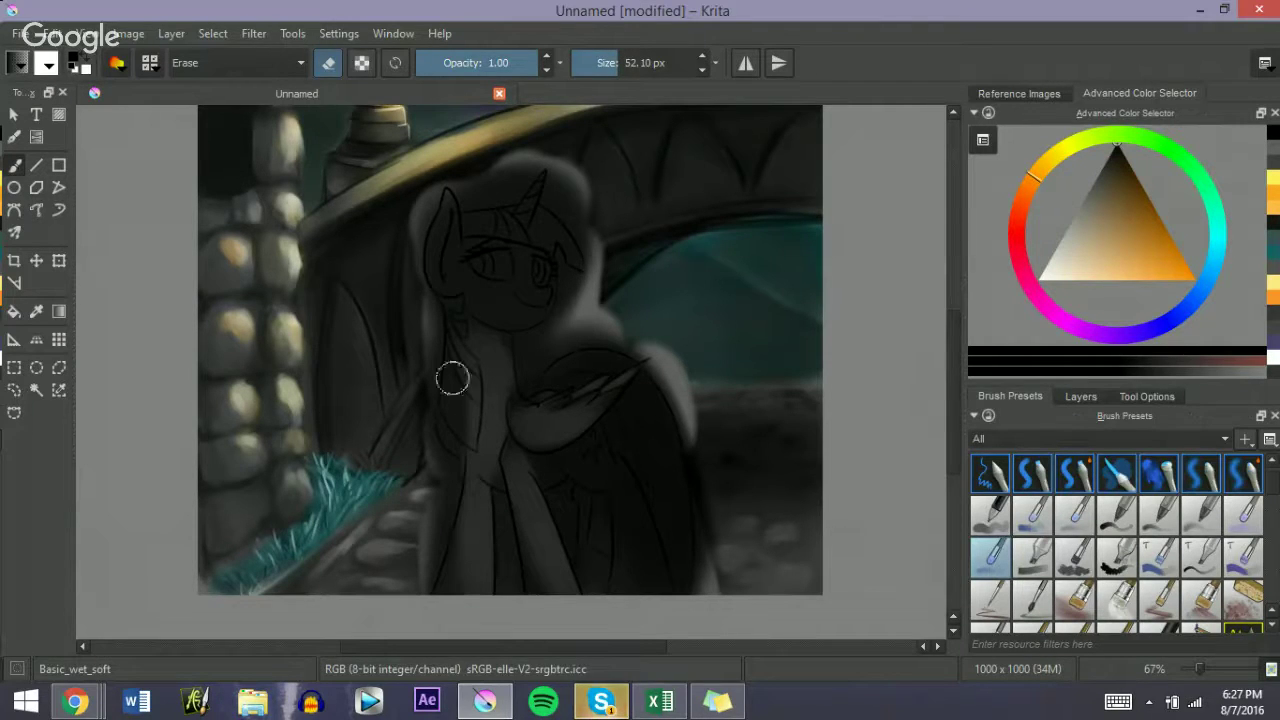
key("bracketright")
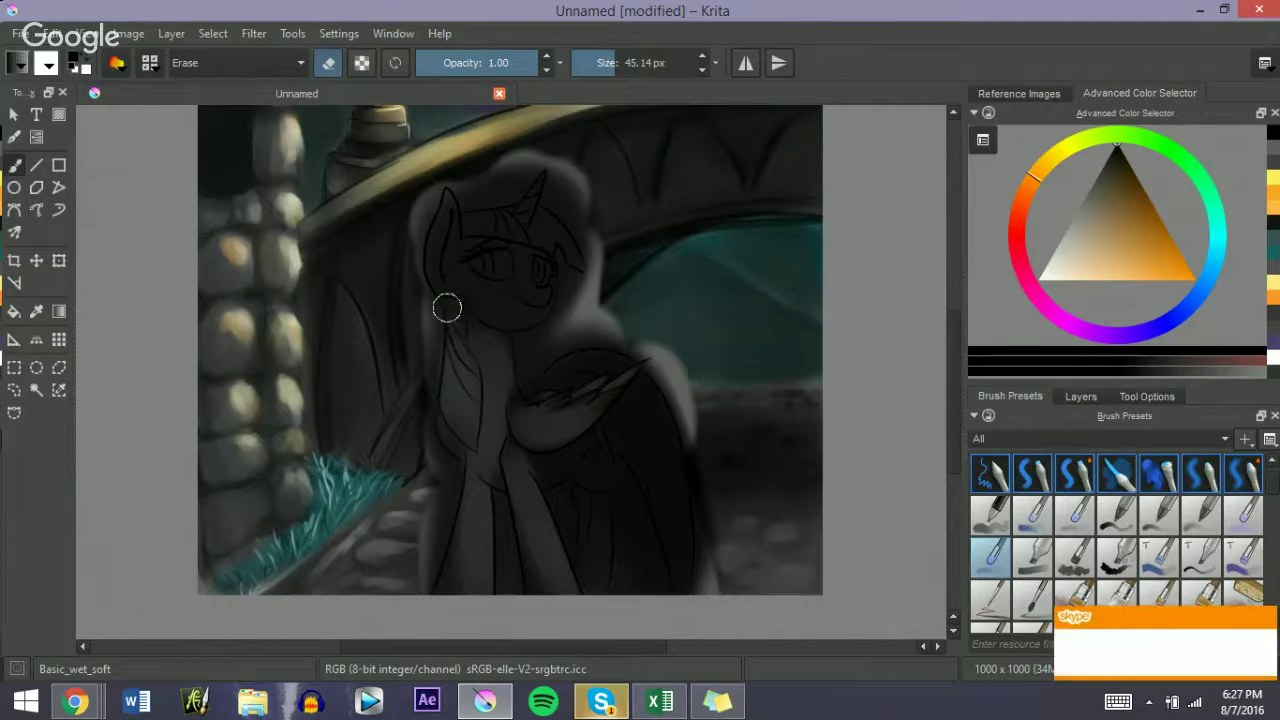
Step: Erase the dark shading from the pony's face, enlarging the soft eraser from about 30 px to over 56 px
key("bracketleft")
key("bracketleft")
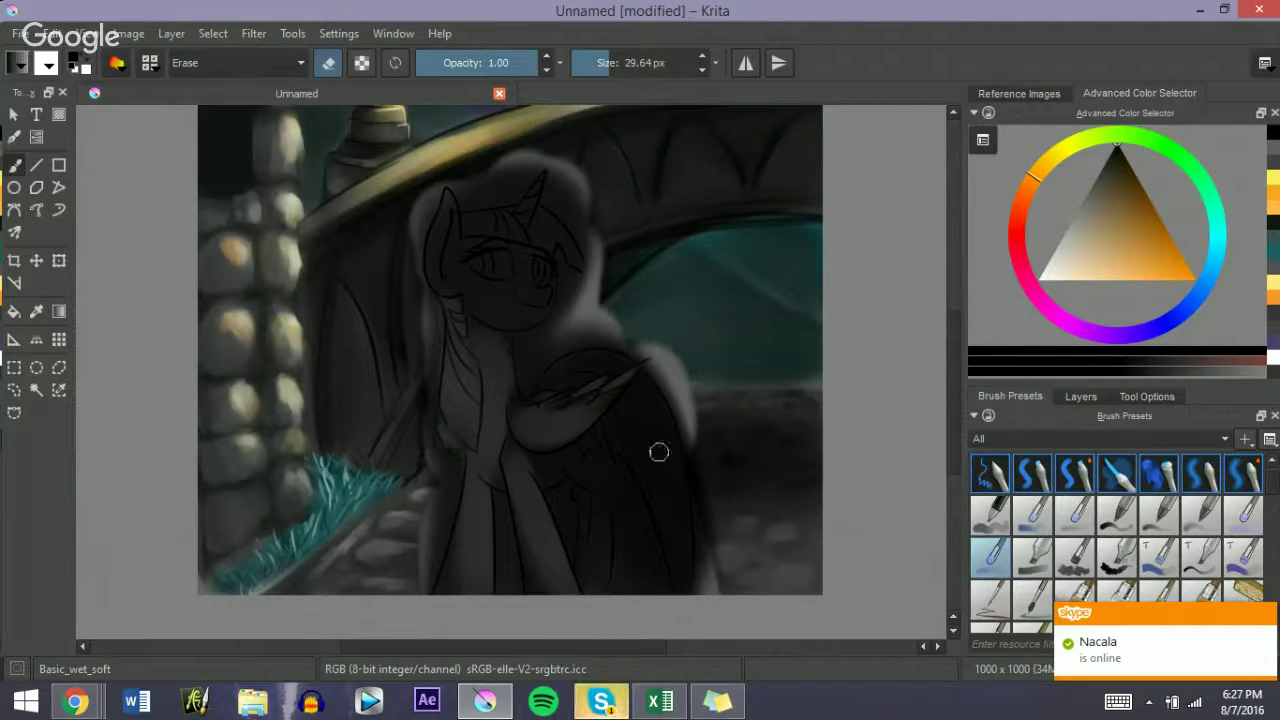
scroll(943, 394, "up", 5)
key("bracketright")
key("bracketright")
key("bracketright")
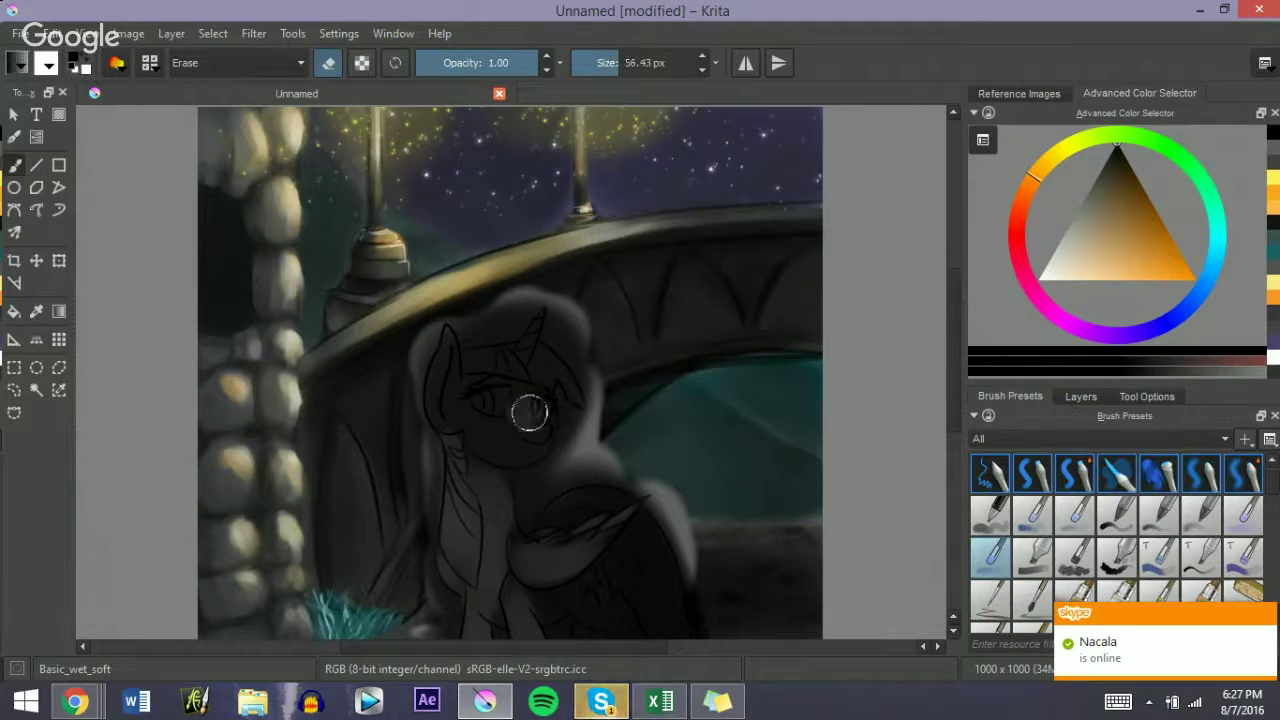
key("bracketright")
mouse_move(530, 430)
left_mouse_down()
mouse_move(529, 400)
mouse_move(529, 429)
mouse_move(506, 423)
mouse_move(486, 391)
mouse_move(523, 431)
mouse_move(529, 420)
mouse_move(486, 445)
left_mouse_up()
Step: Erase the shading from the pony's ear, forelock and horn with a small eraser of about 16 to 20 px
key("bracketleft")
key("bracketleft")
key("bracketleft")
key("bracketleft")
key("bracketleft")
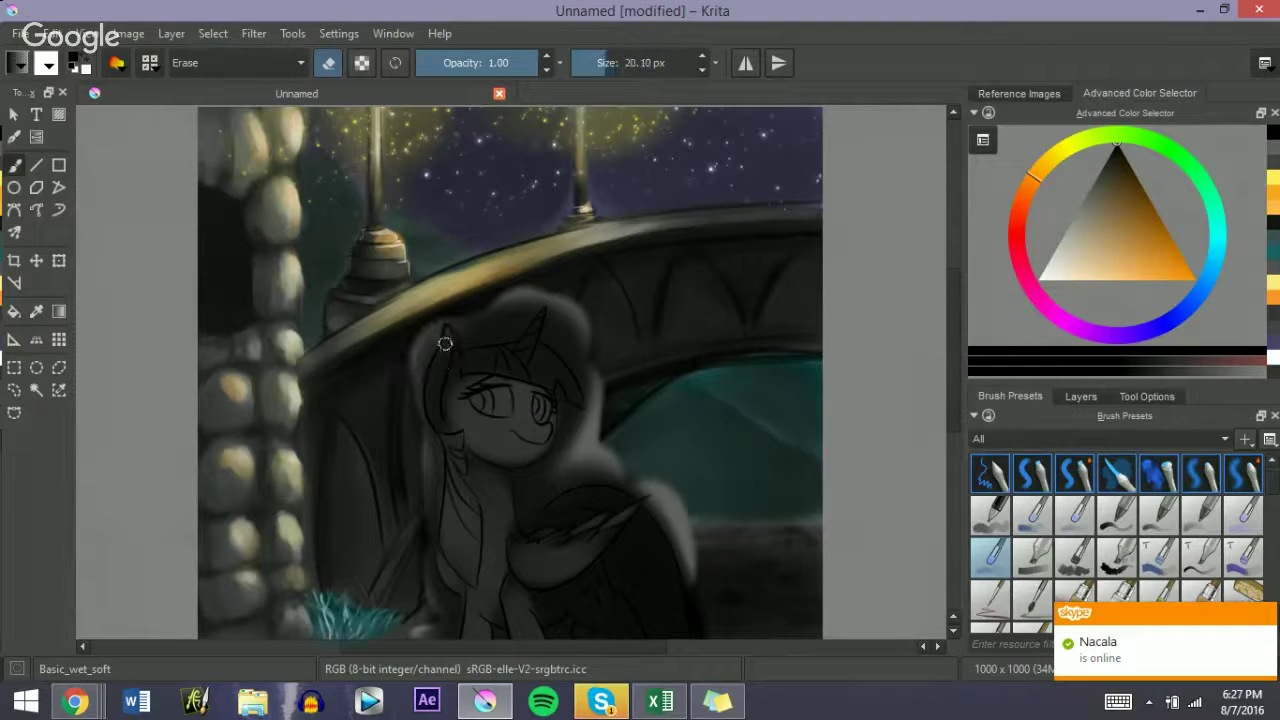
key("bracketright")
key("bracketright")
mouse_move(443, 346)
left_mouse_down()
mouse_move(439, 425)
mouse_move(452, 353)
mouse_move(454, 389)
mouse_move(482, 354)
mouse_move(515, 354)
mouse_move(472, 361)
mouse_move(540, 369)
mouse_move(521, 351)
mouse_move(564, 382)
mouse_move(524, 371)
mouse_move(528, 347)
mouse_move(560, 395)
mouse_move(517, 342)
left_mouse_up()
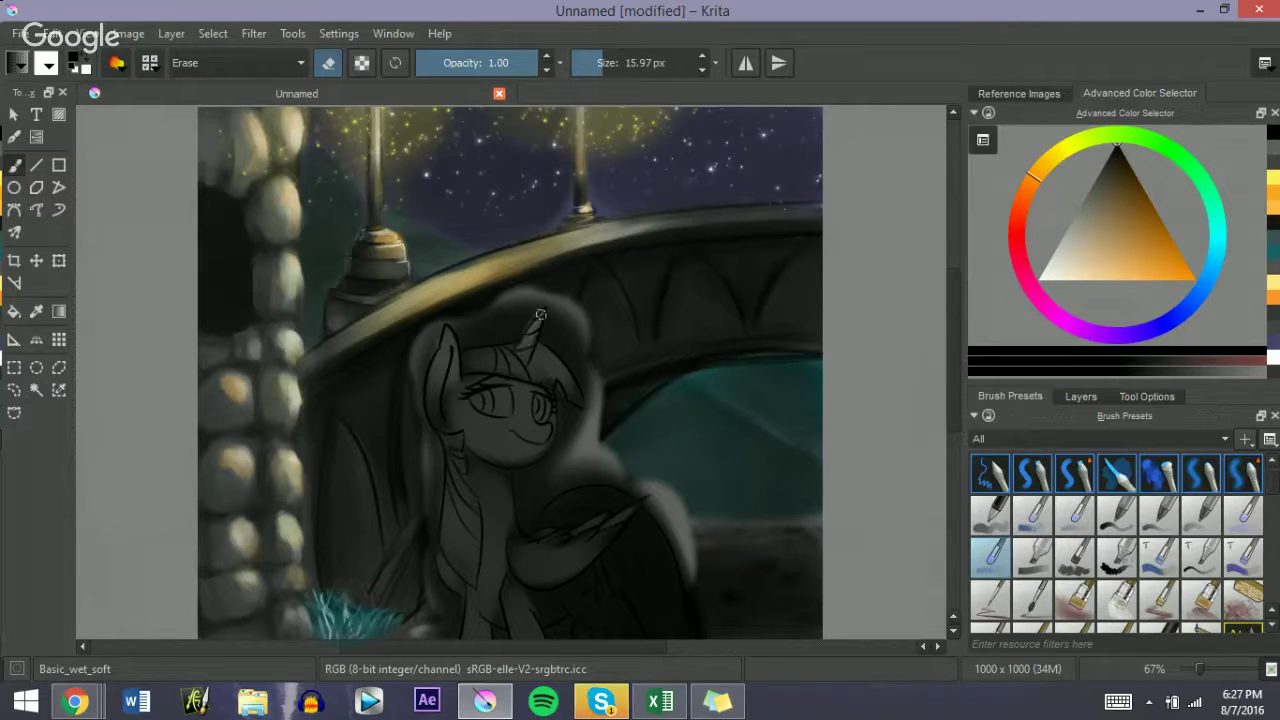
Step: Erase the shading from the mane beside the neck, enlarging the eraser from about 18 px to 42 px
scroll(523, 372, "down", 2)
key("bracketright")
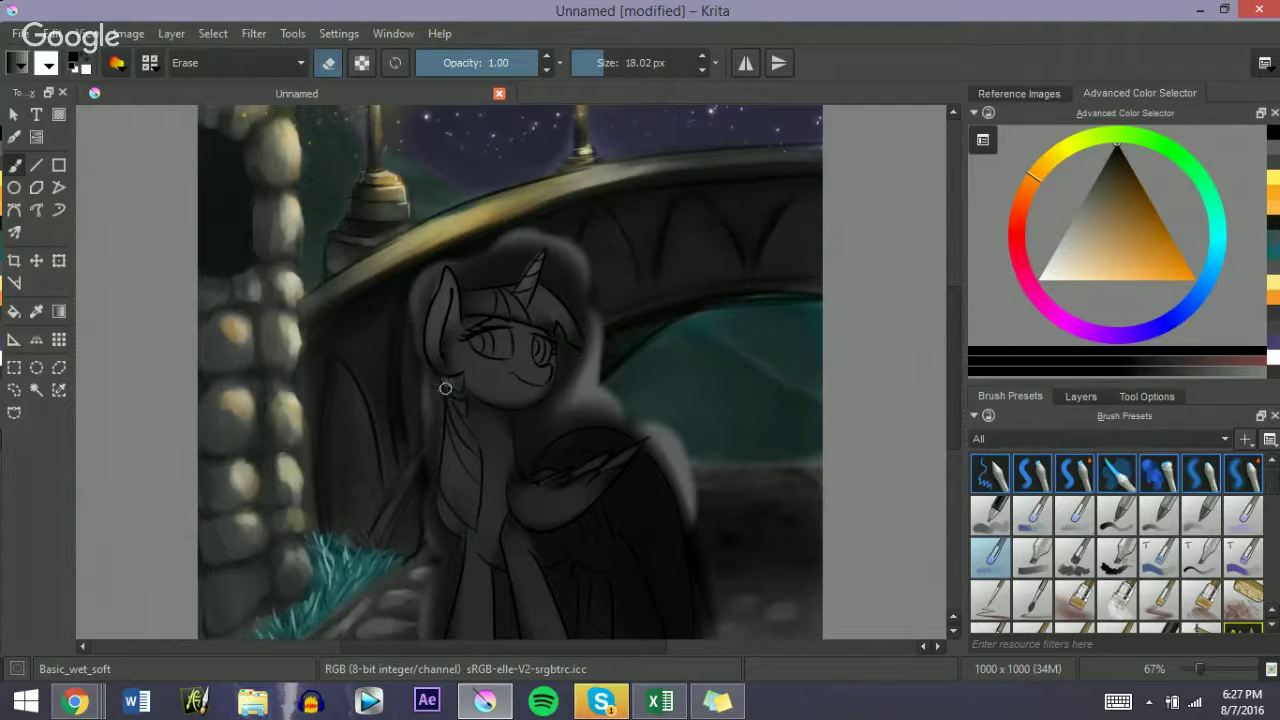
key("bracketright")
left_click_drag(445, 408, 449, 508)
key("bracketright")
key("bracketright")
mouse_move(450, 437)
left_mouse_down()
mouse_move(466, 513)
mouse_move(435, 495)
mouse_move(444, 528)
left_mouse_up()
scroll(961, 425, "down", 1)
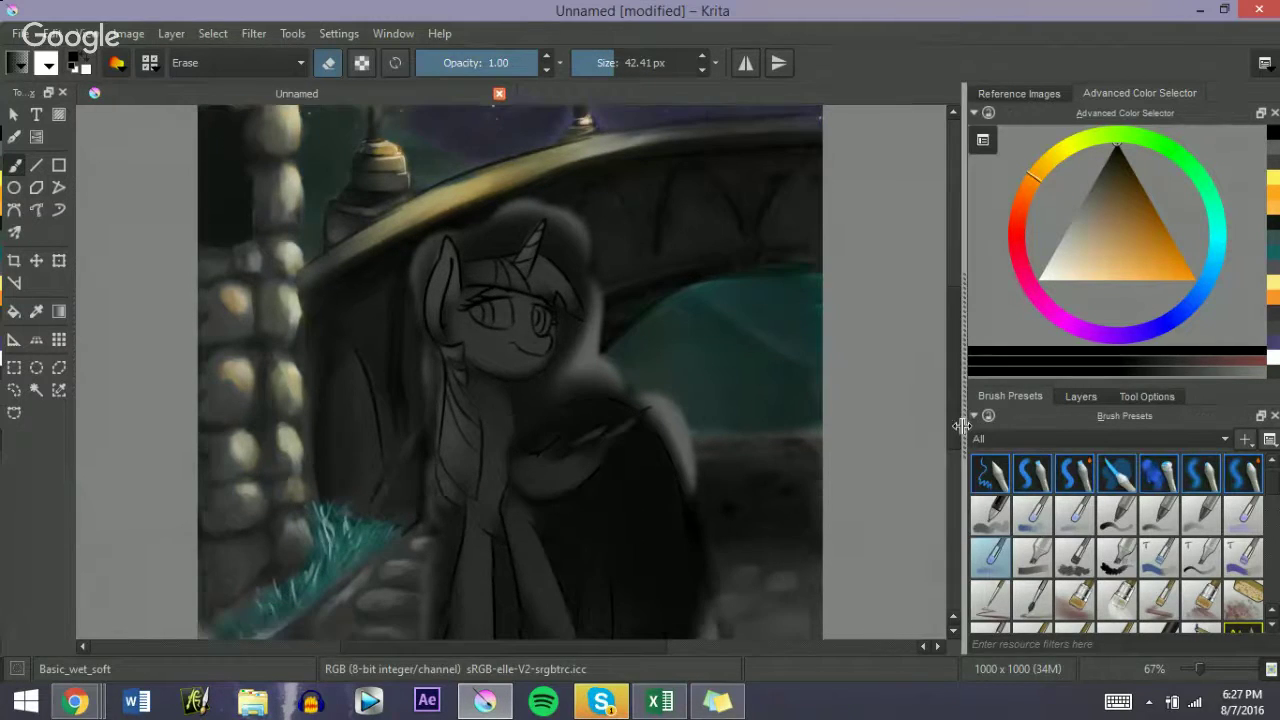
Step: Lighten the folded wing and its feathers with an eraser of about 53 px, reduced to about 19 px for the edges
scroll(961, 425, "down", 1)
key("bracketleft")
key("bracketleft")
key("bracketleft")
key("bracketright")
key("bracketright")
key("bracketright")
key("bracketright")
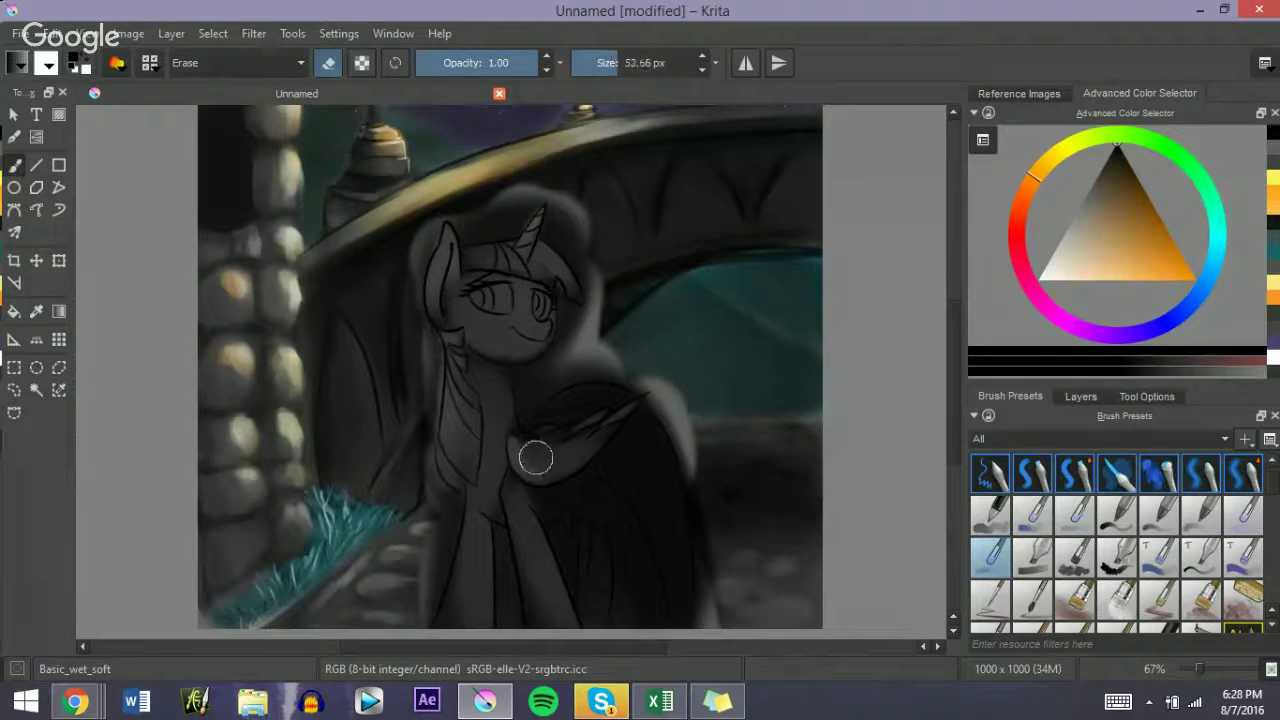
key("bracketleft")
key("bracketleft")
key("bracketleft")
key("bracketleft")
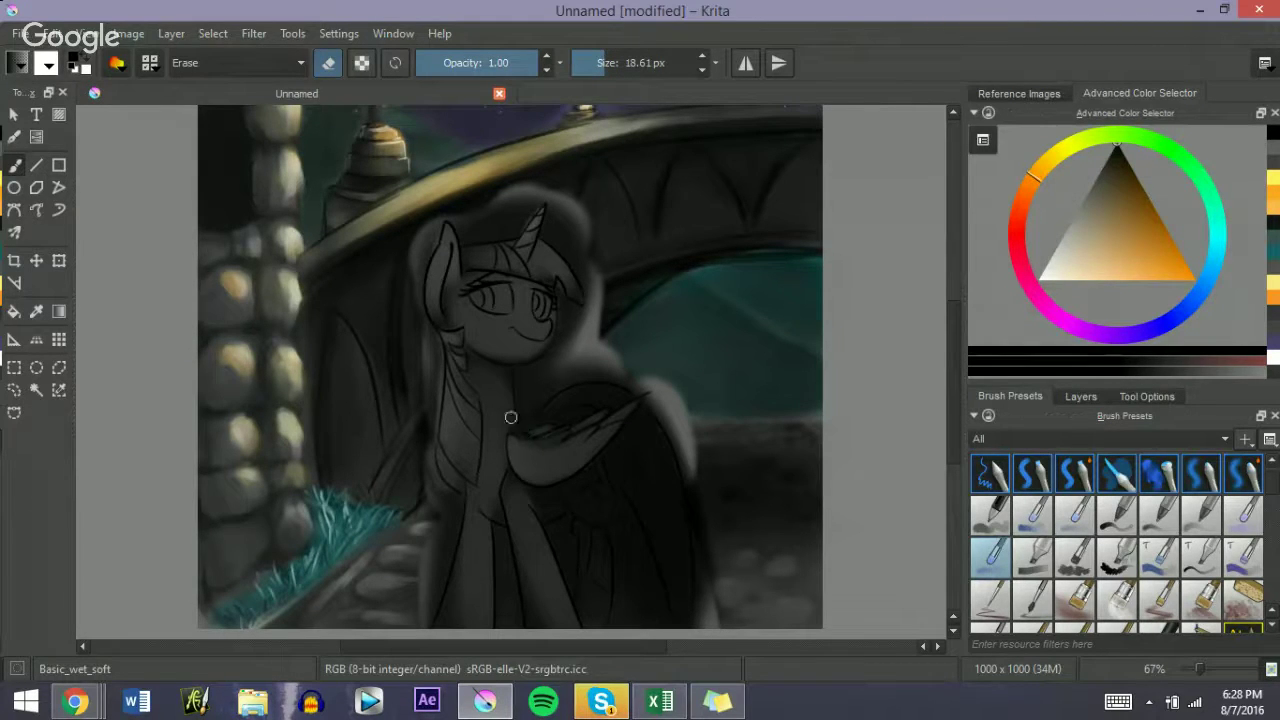
Step: Erase more shading from the cheek and forelock with an eraser of about 52 px, reduced to about 32 px
key("bracketright")
key("bracketright")
key("bracketright")
key("bracketright")
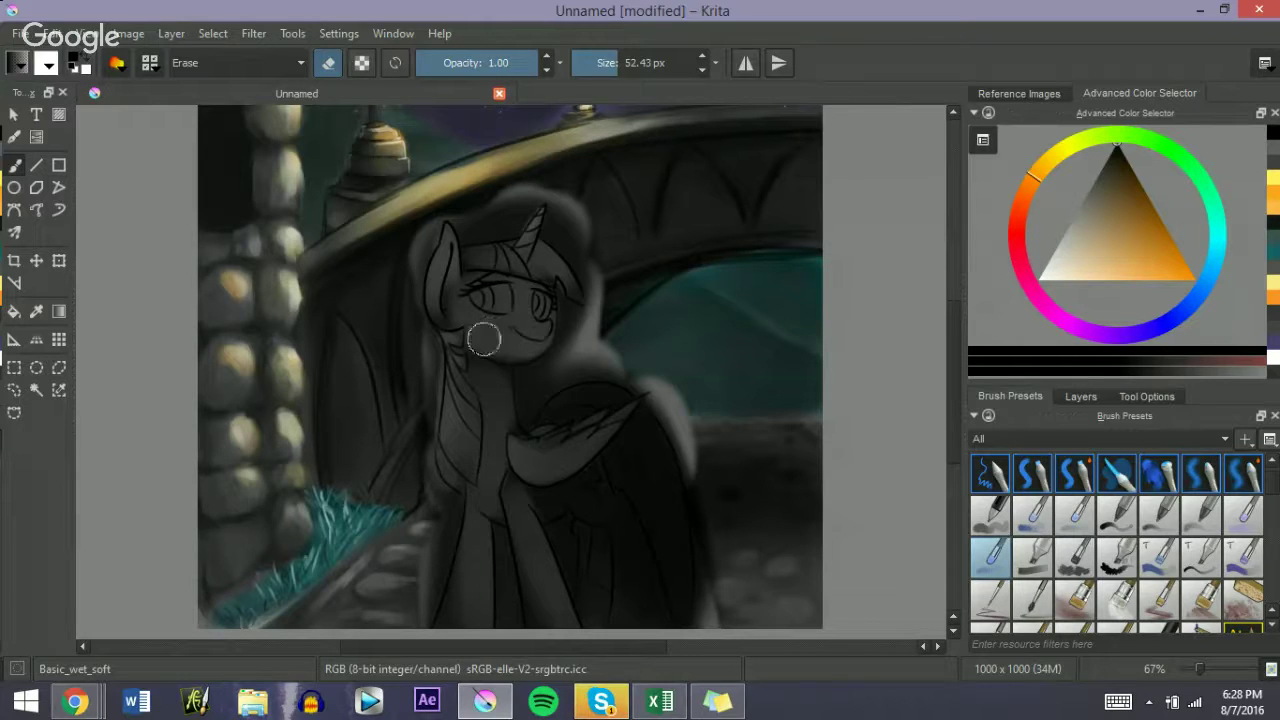
key("bracketleft")
key("bracketleft")
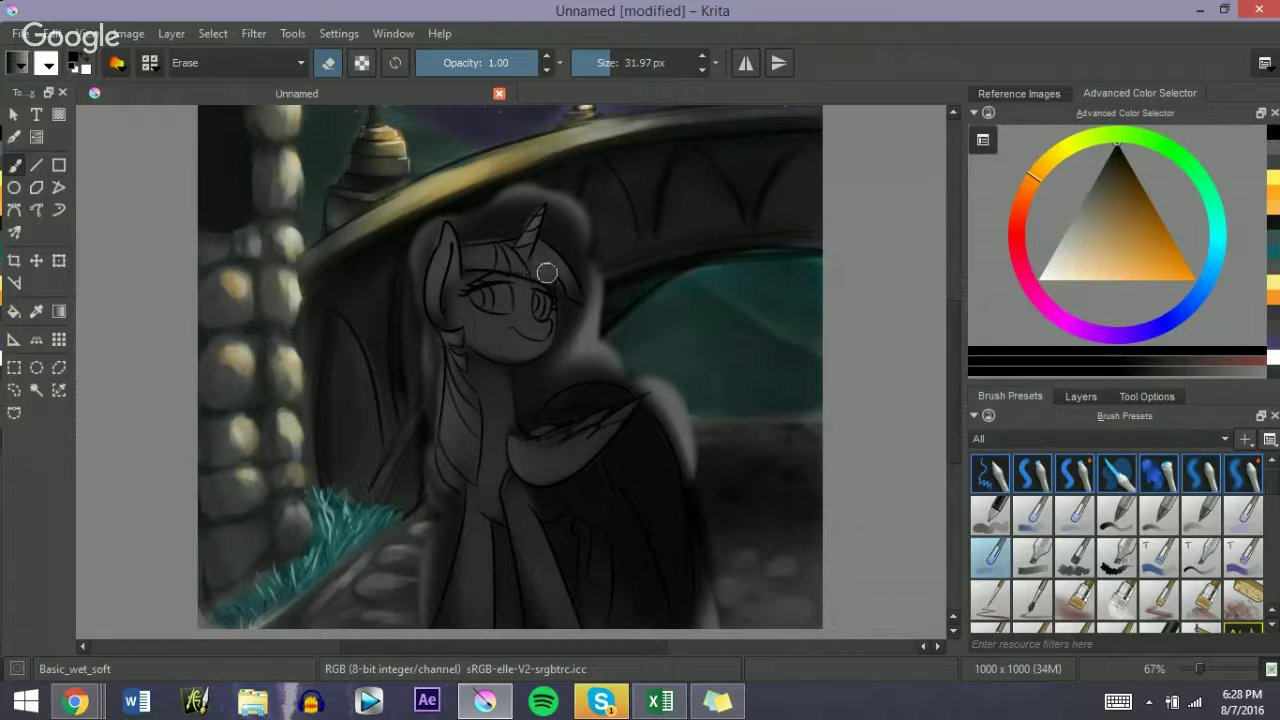
key("bracketleft")
Step: Erase more shading from the neck and the foreleg below the wing with an eraser of about 52 px
key("bracketright")
key("bracketright")
key("bracketright")
key("bracketright")
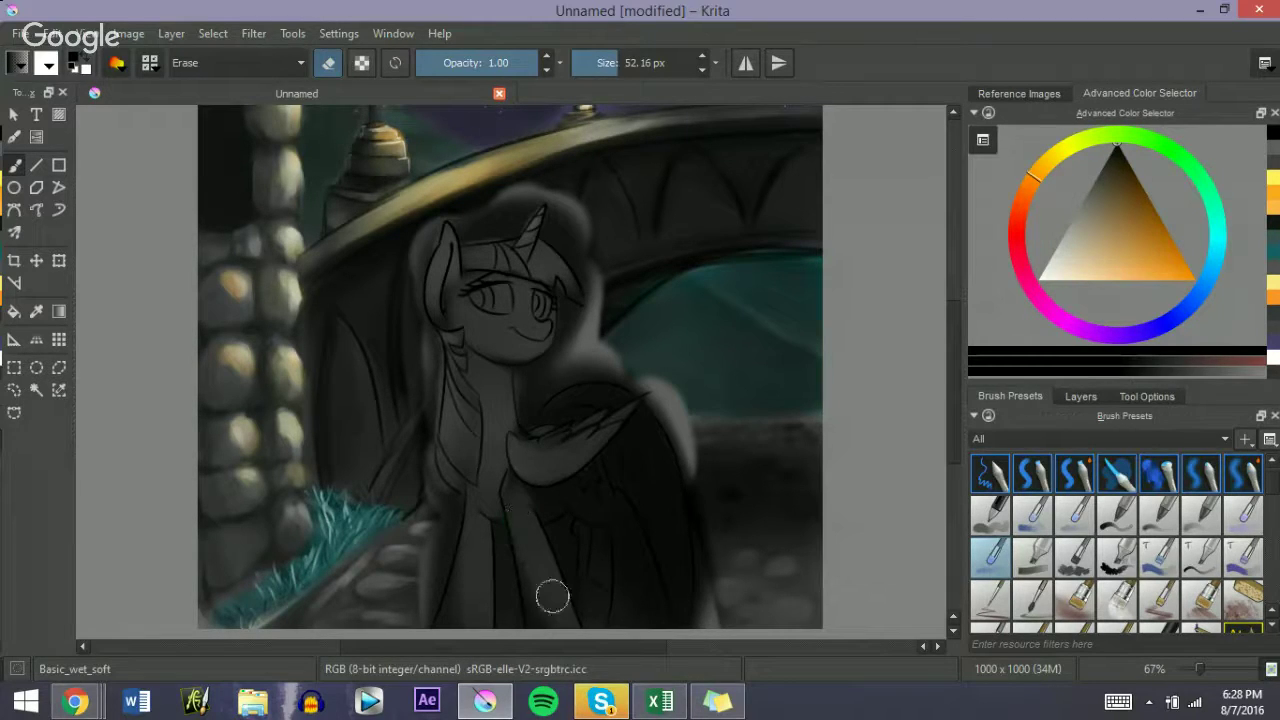
key("bracketleft")
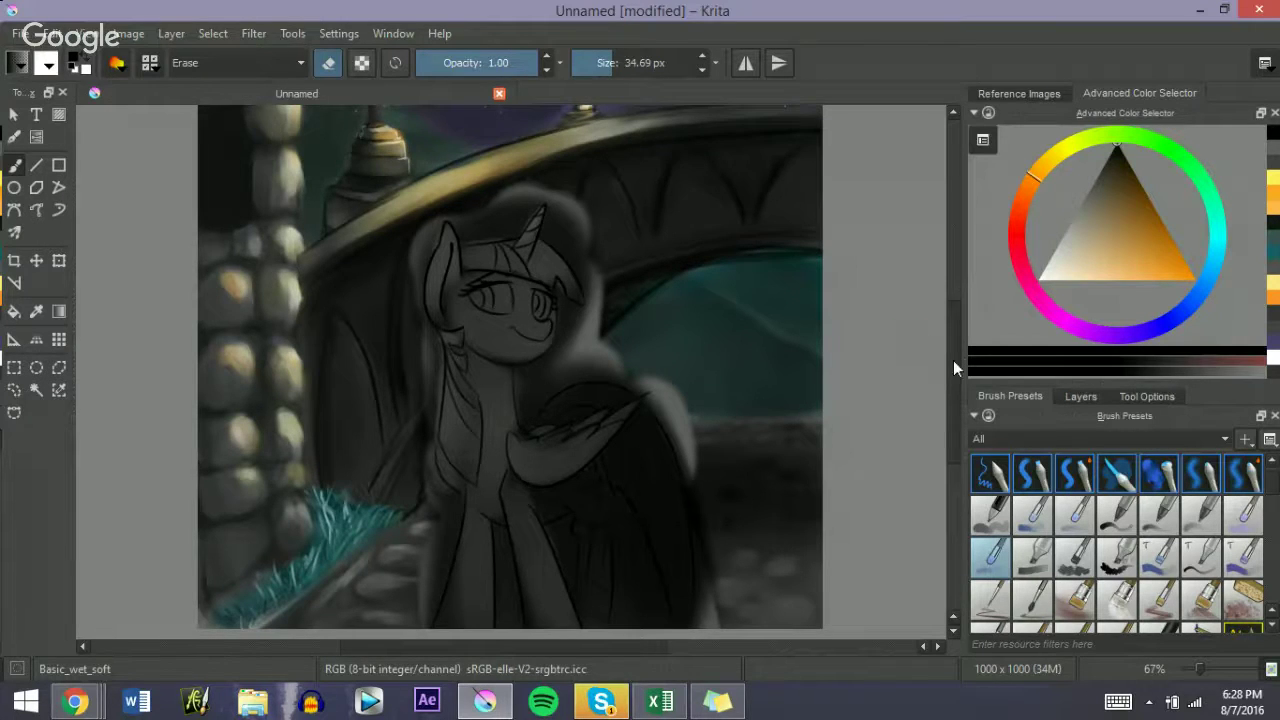
Step: Rework the shading on the chest and upper front legs, alternating painting and erasing at about 34 to 59 px
left_click_drag(953, 360, 952, 388)
key("e")
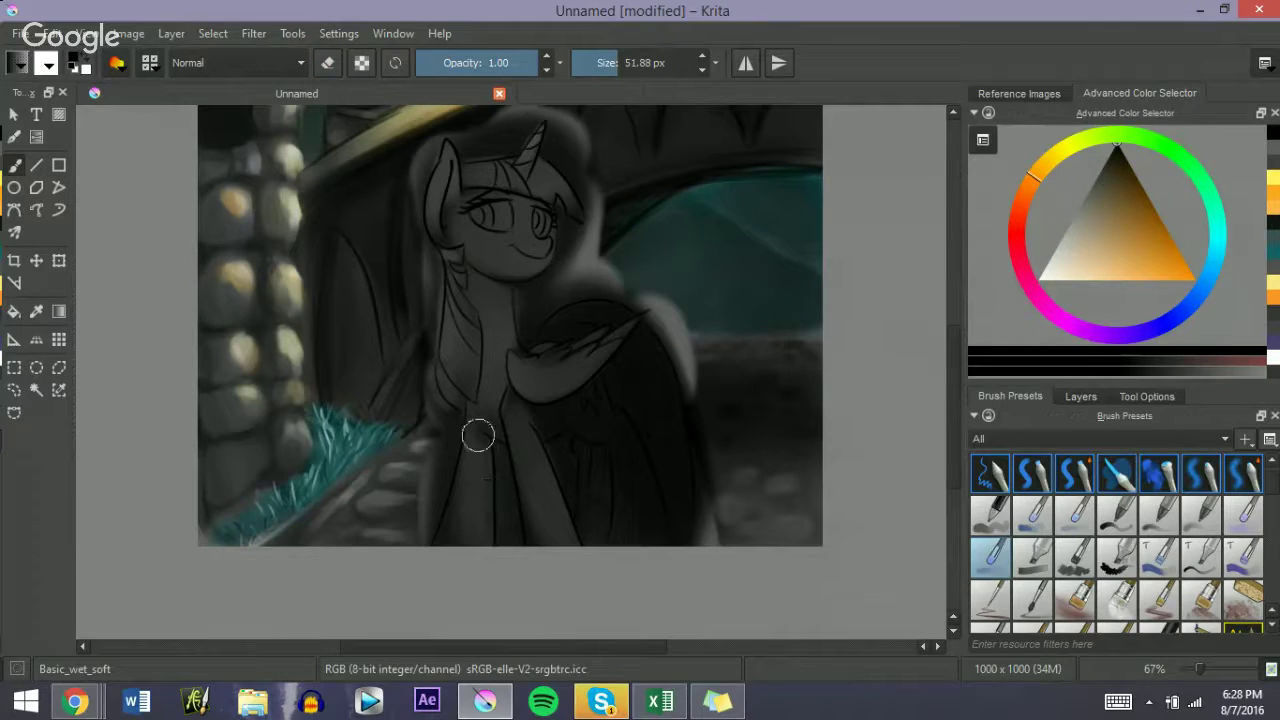
key("e")
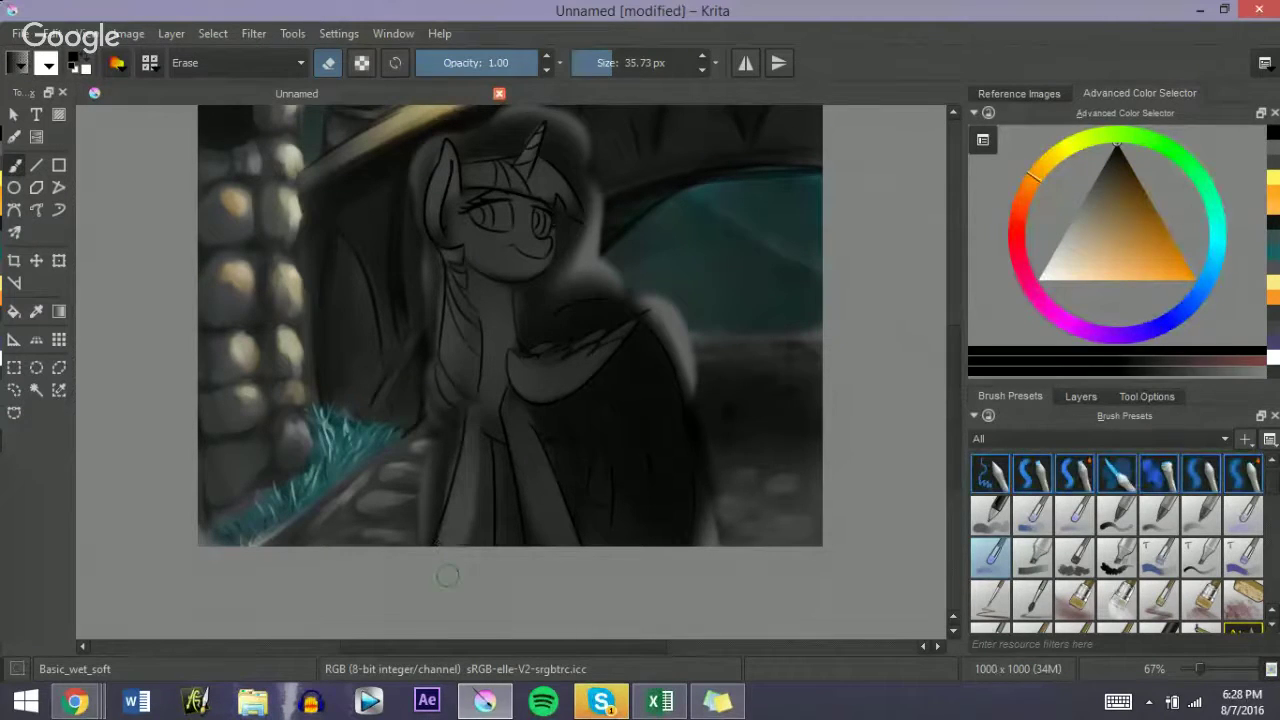
key("e")
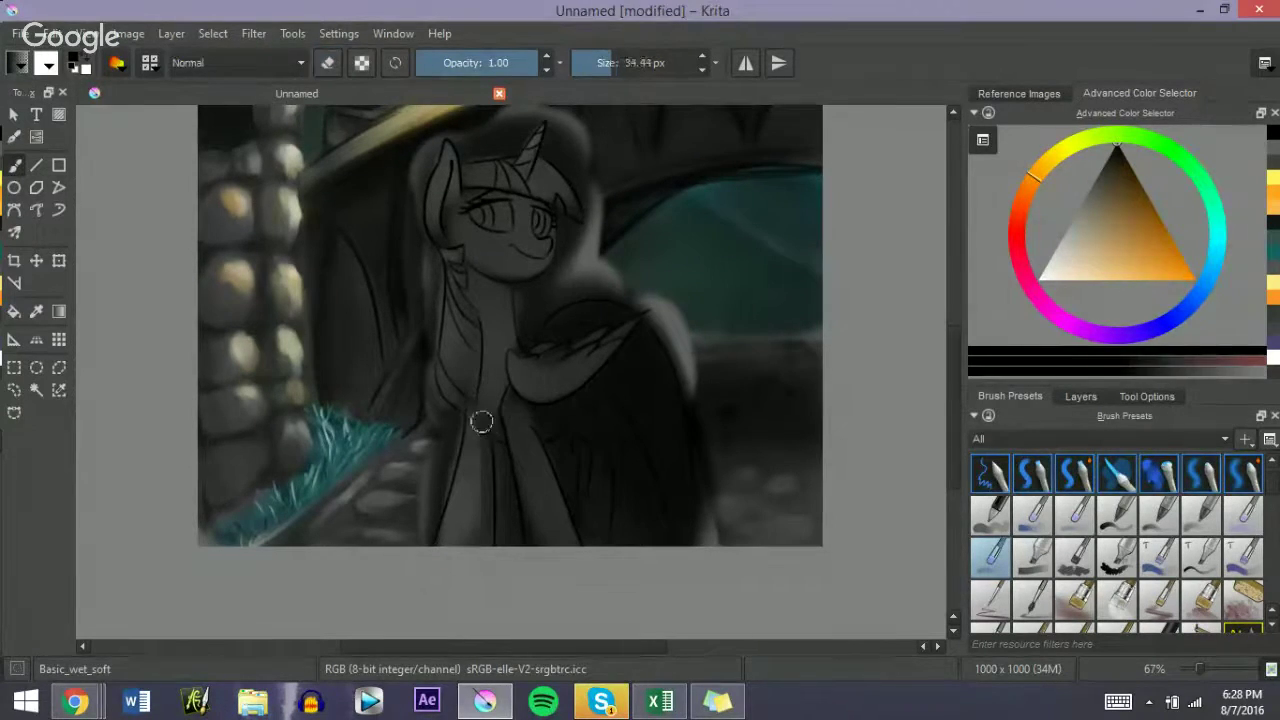
key("bracketright")
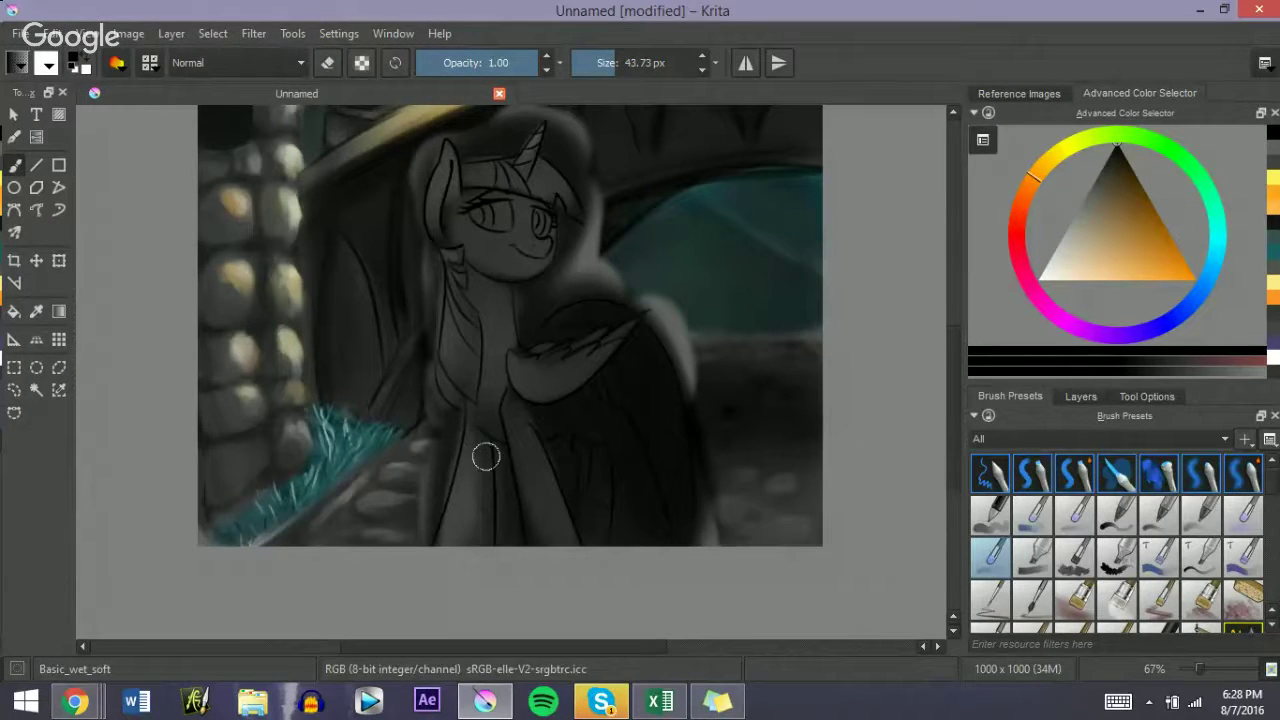
key("bracketright")
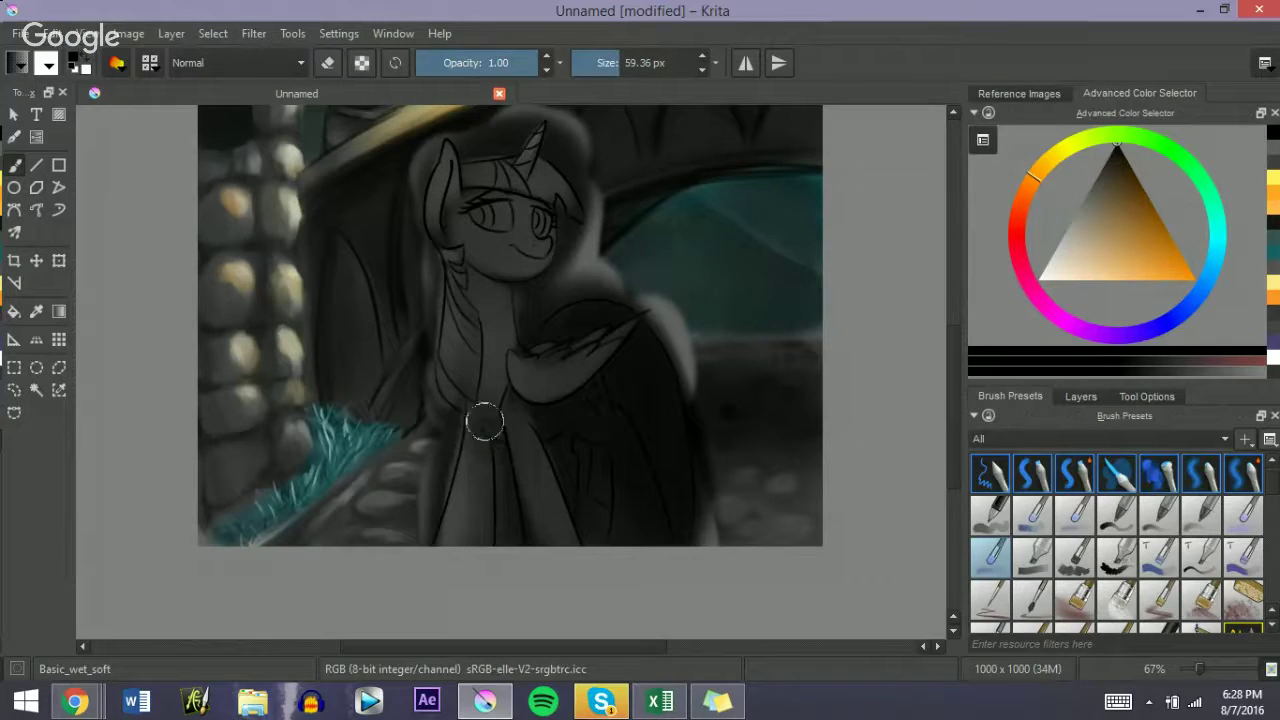
key("bracketleft")
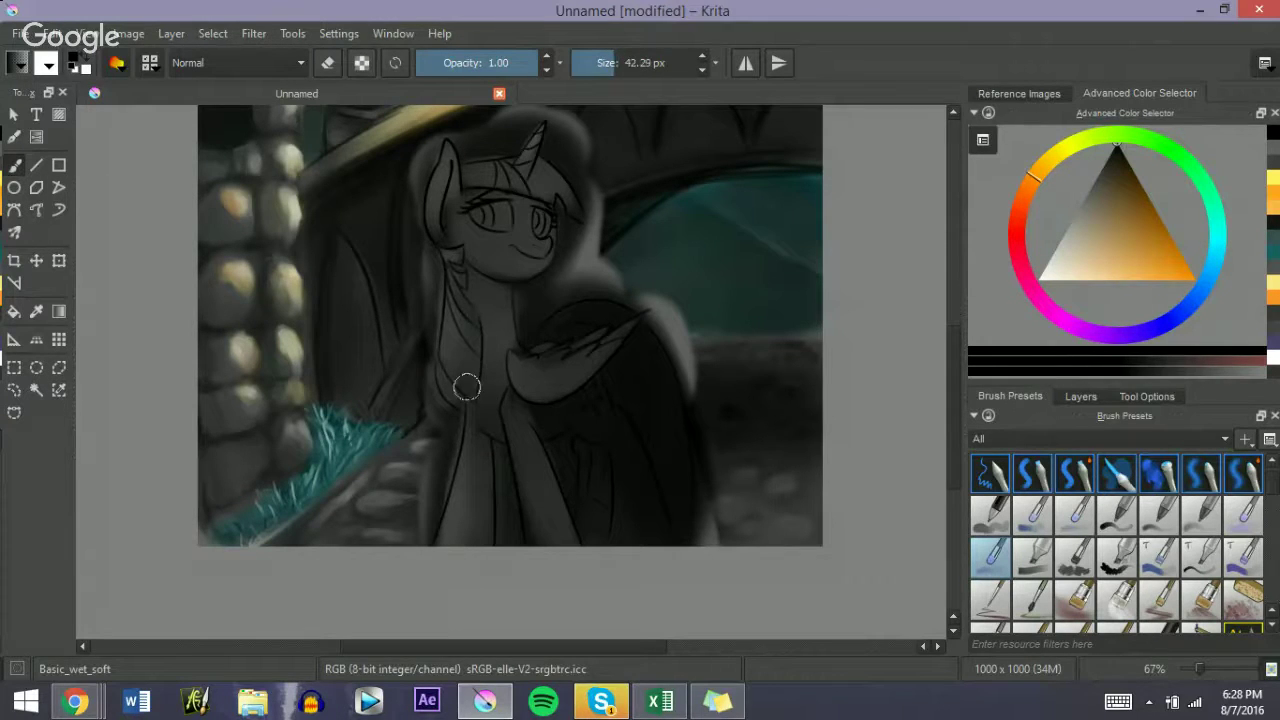
key("bracketright")
Step: Erase the shading from the belly, flank and near hind leg with an eraser of about 47 px
key("e")
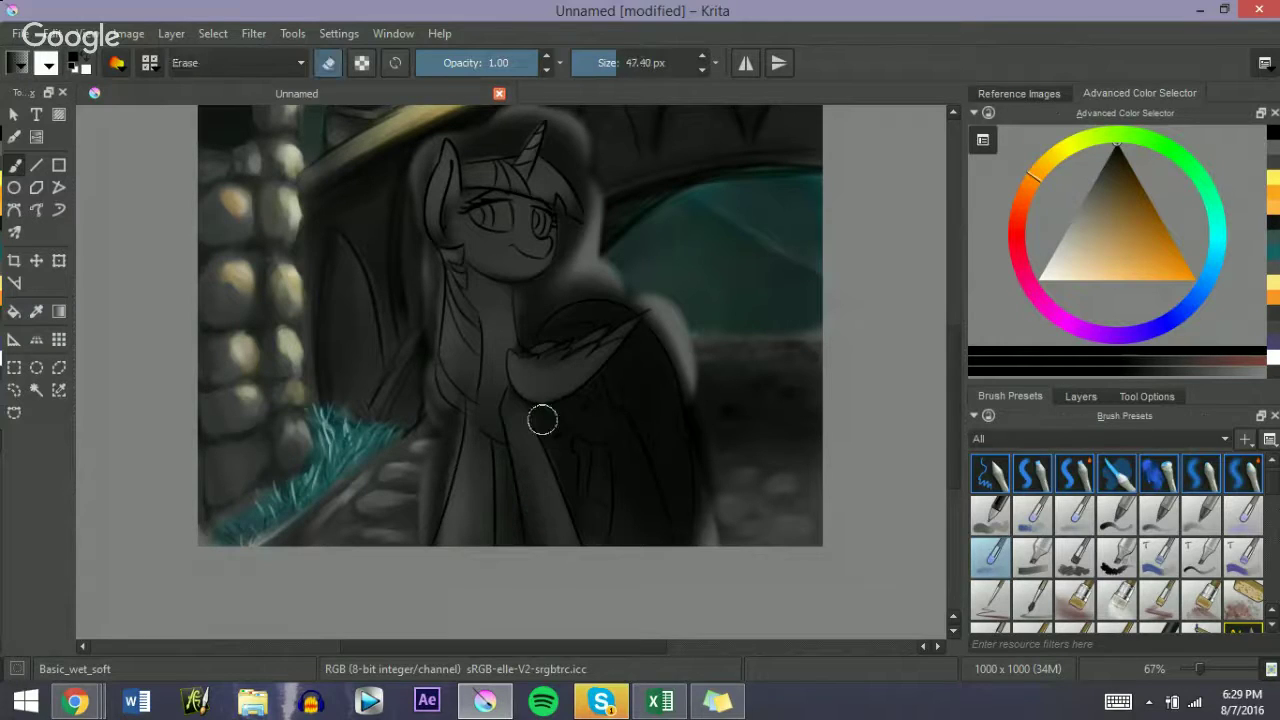
mouse_move(543, 422)
left_mouse_down()
mouse_move(595, 407)
mouse_move(582, 423)
mouse_move(594, 403)
mouse_move(585, 422)
mouse_move(609, 423)
mouse_move(632, 523)
mouse_move(624, 443)
mouse_move(629, 537)
left_mouse_up()
key("bracketright")
left_click_drag(617, 431, 626, 466)
key("bracketleft")
key("bracketleft")
key("bracketleft")
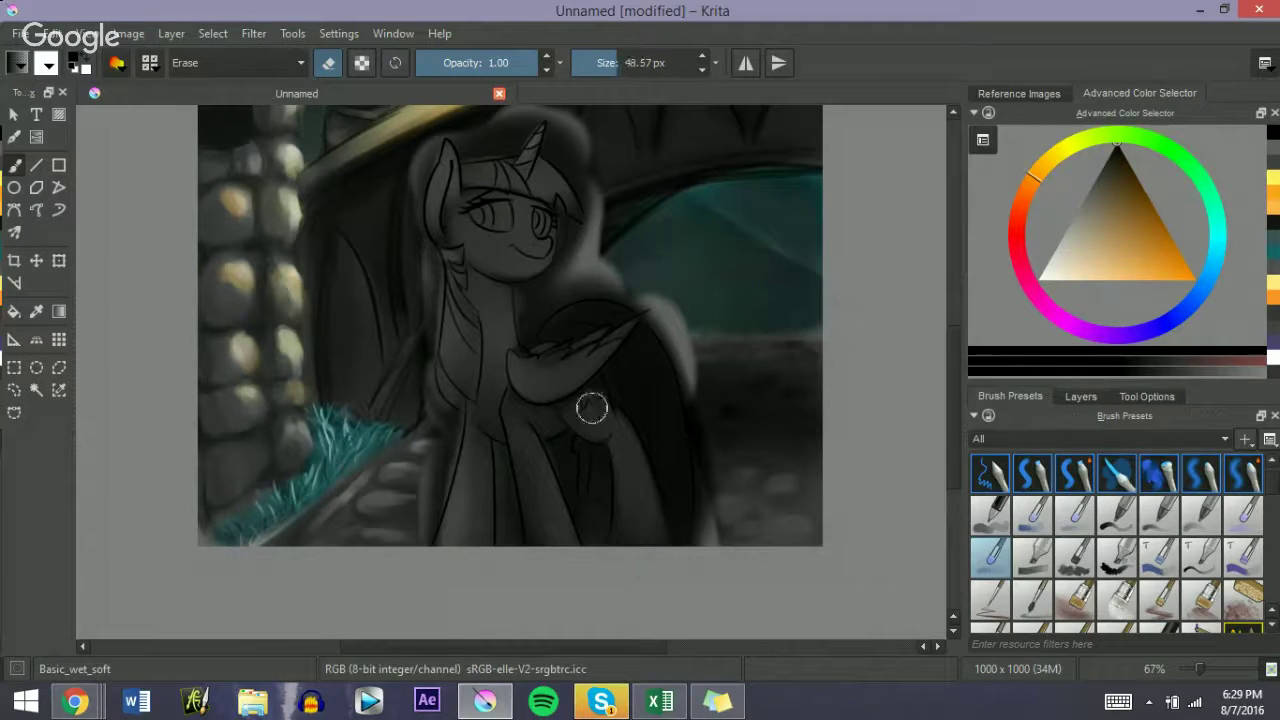
Step: Erase the shading around the mark on the flank with a smaller eraser, enlarging it to about 50 px to finish
key("bracketleft")
key("bracketleft")
key("bracketleft")
left_click_drag(595, 410, 597, 431)
key("bracketright")
key("bracketright")
key("bracketright")
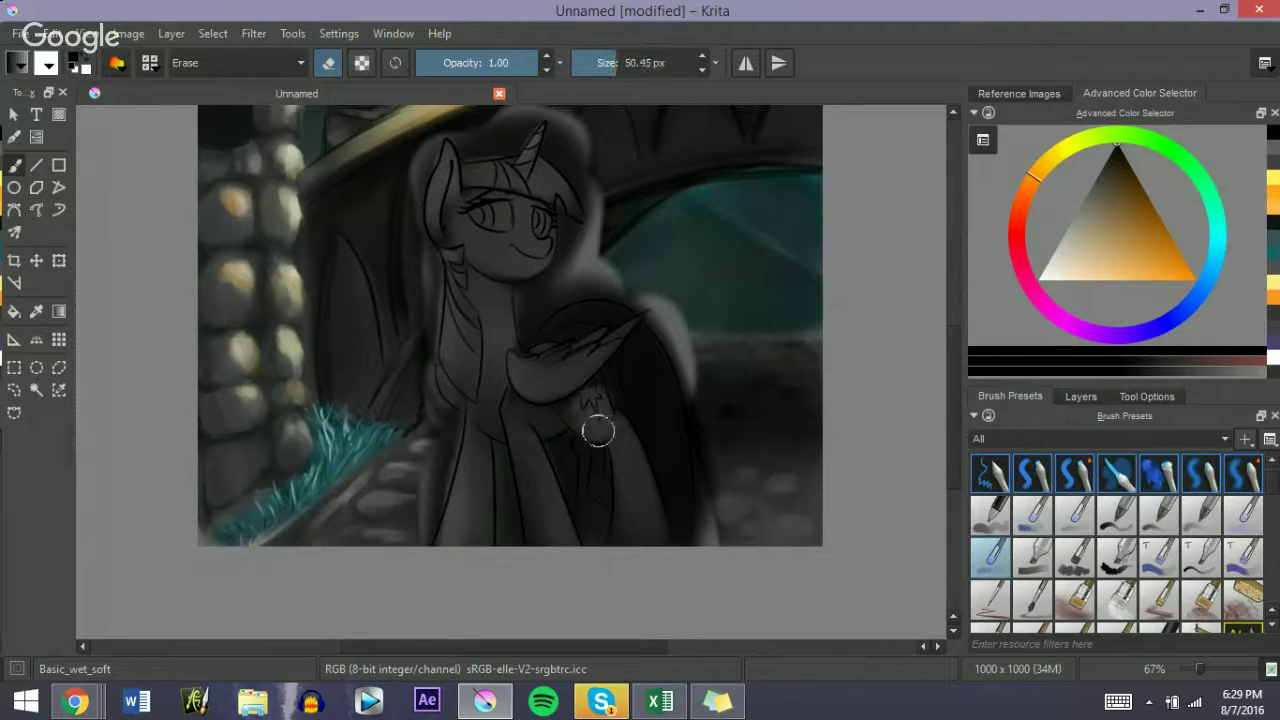
Step: Erase the shading along the foreleg below the wing with an eraser of about 26 to 37 px
key("e")
key("e")
key("bracketleft")
key("bracketleft")
key("bracketleft")
key("bracketleft")
key("bracketleft")
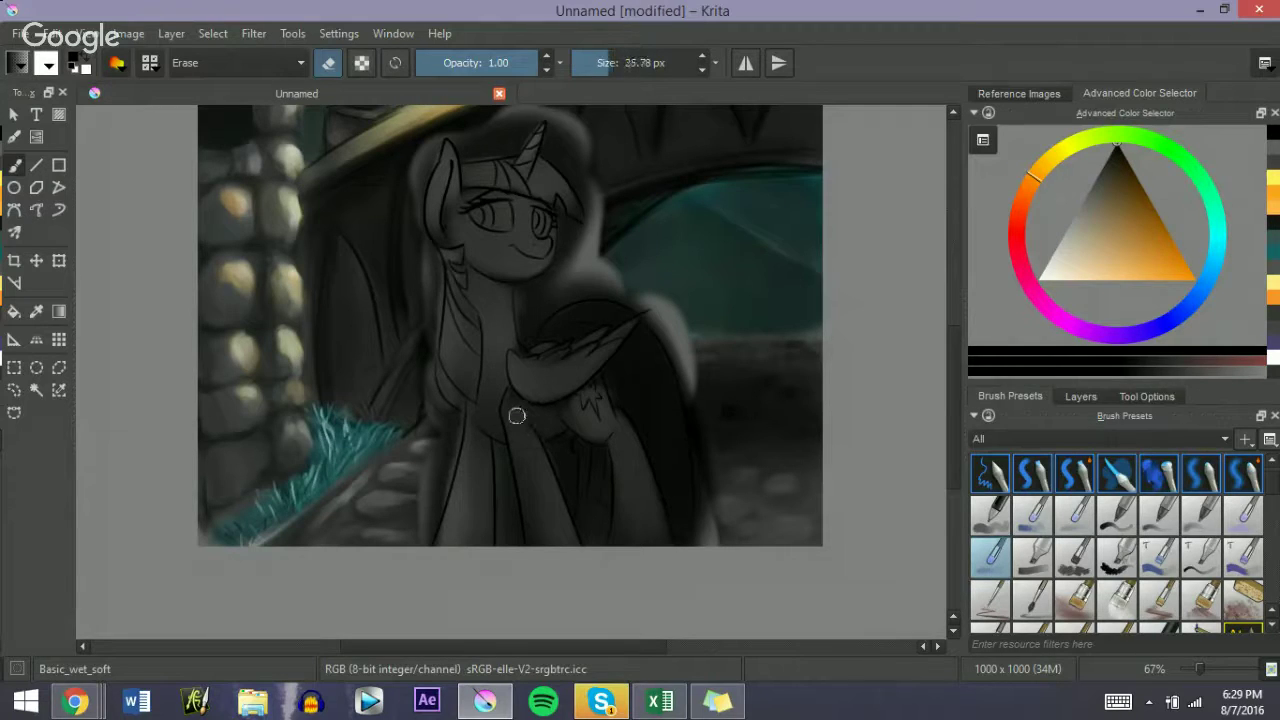
left_click_drag(513, 408, 551, 497, "shift")
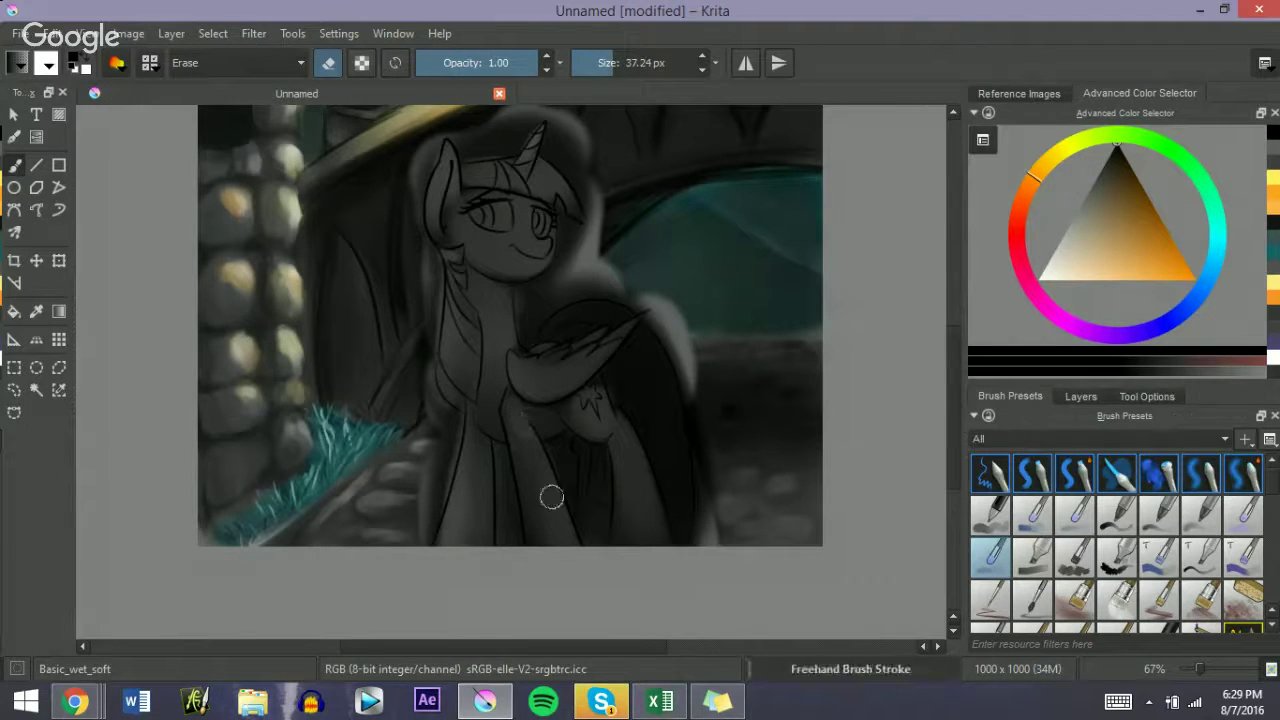
Step: Erase the shading from the belly and the far leg behind the foreleg with an eraser of about 33 px
key("e")
key("bracketleft")
key("e")
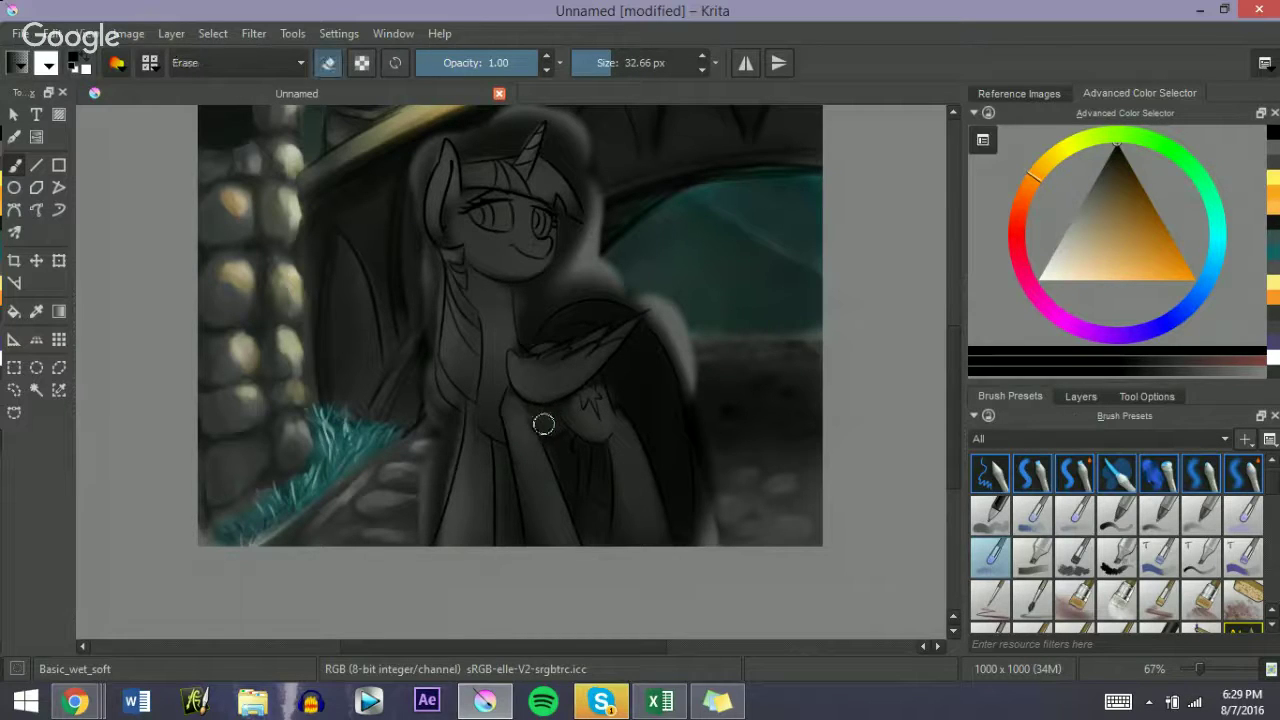
left_click_drag(540, 421, 557, 417)
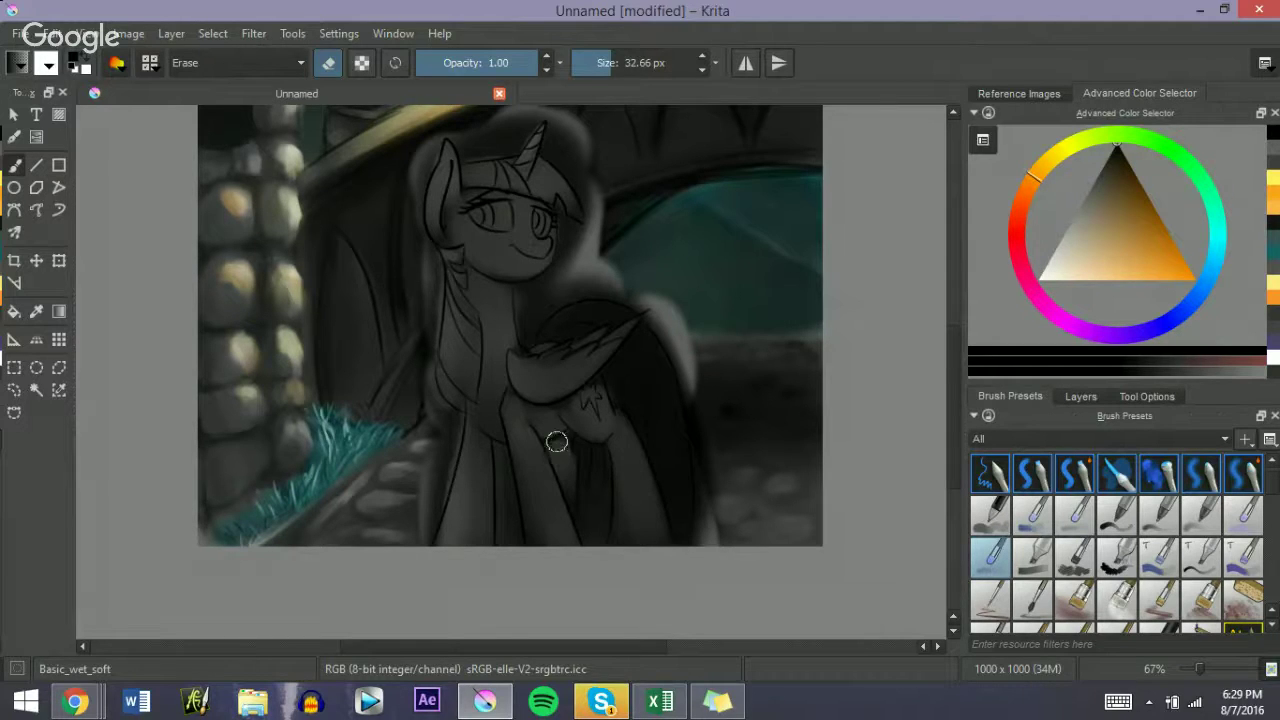
left_click_drag(567, 482, 563, 449)
key("e")
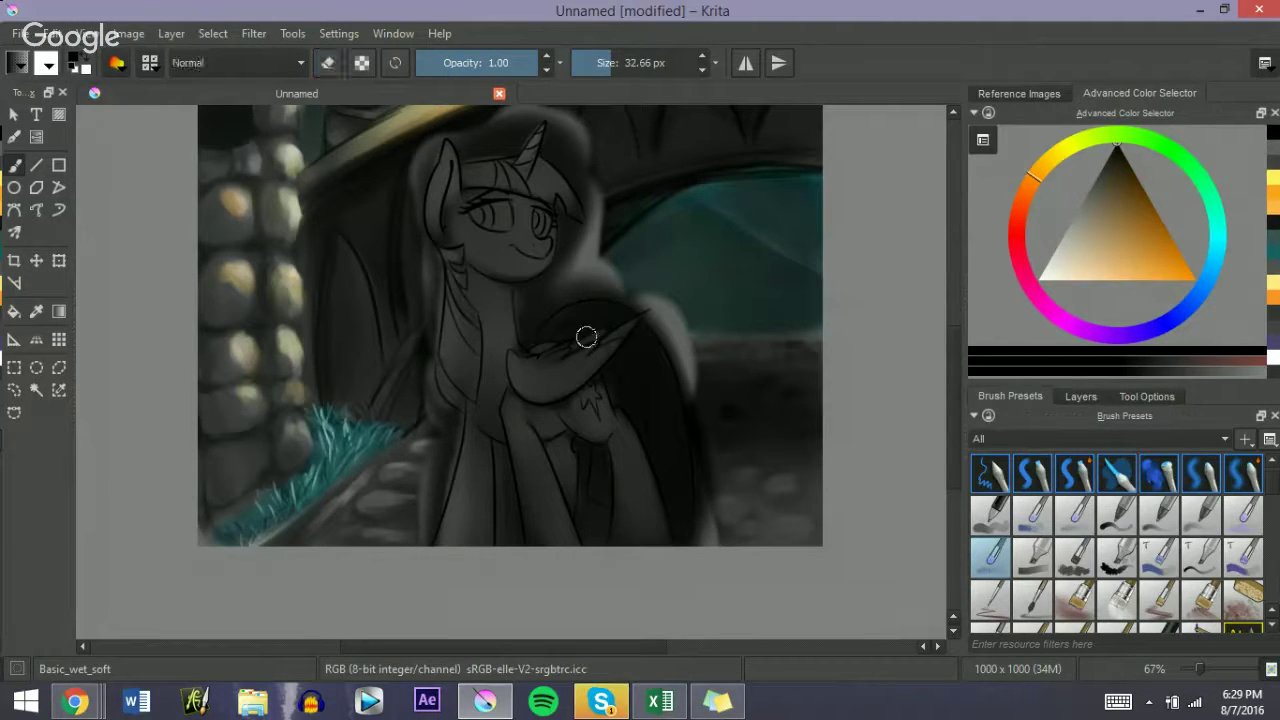
Step: Erase the shading from the upper wing feathers and the far wing with a small eraser of about 18 px
key("bracketleft")
key("e")
key("e")
key("e")
left_click_drag(568, 351, 572, 335)
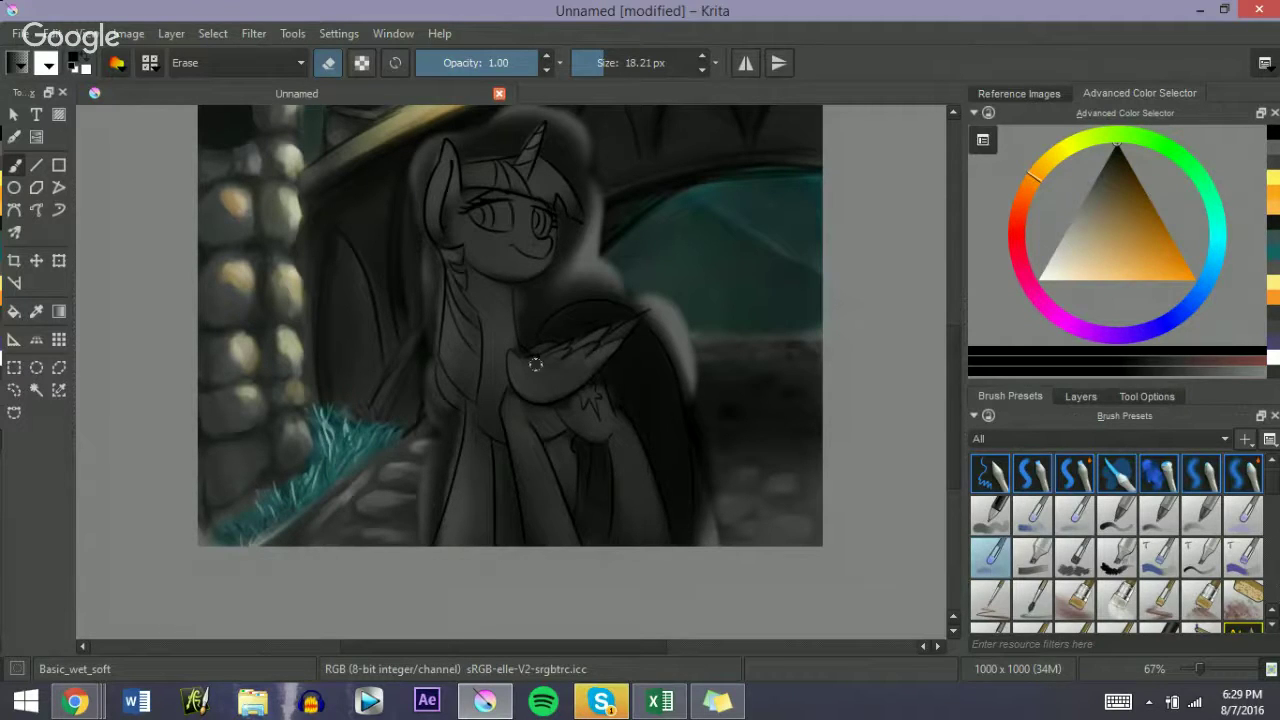
mouse_move(525, 368)
left_mouse_down()
mouse_move(550, 367)
mouse_move(546, 342)
mouse_move(573, 323)
mouse_move(548, 331)
mouse_move(565, 318)
mouse_move(557, 331)
mouse_move(590, 327)
left_mouse_up()
mouse_move(502, 218)
left_mouse_down()
mouse_move(532, 230)
mouse_move(514, 222)
left_mouse_up()
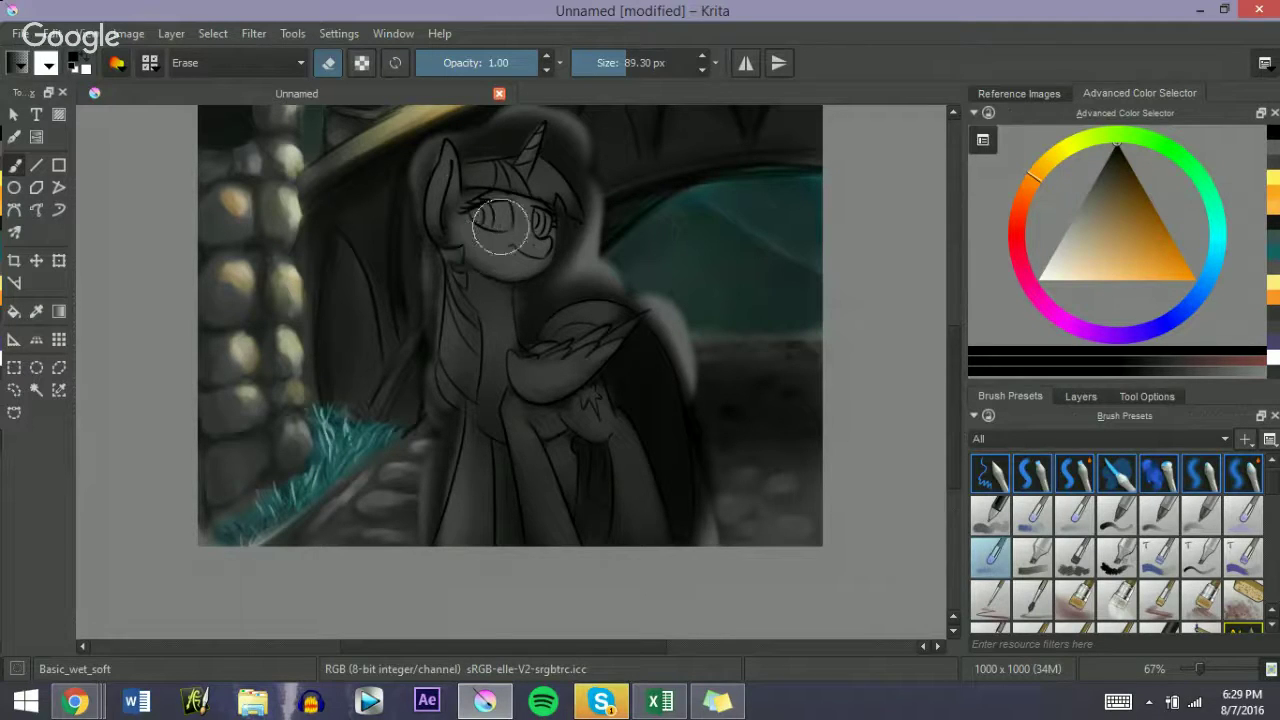
key("e")
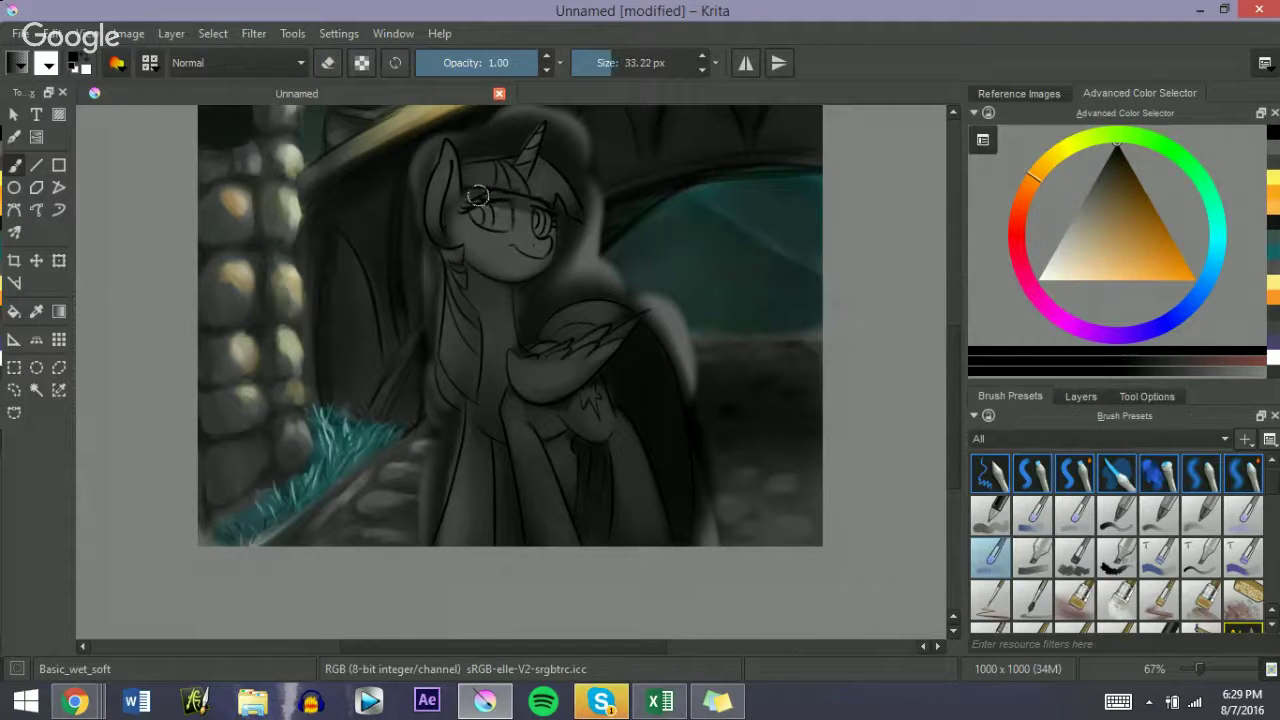
key("e")
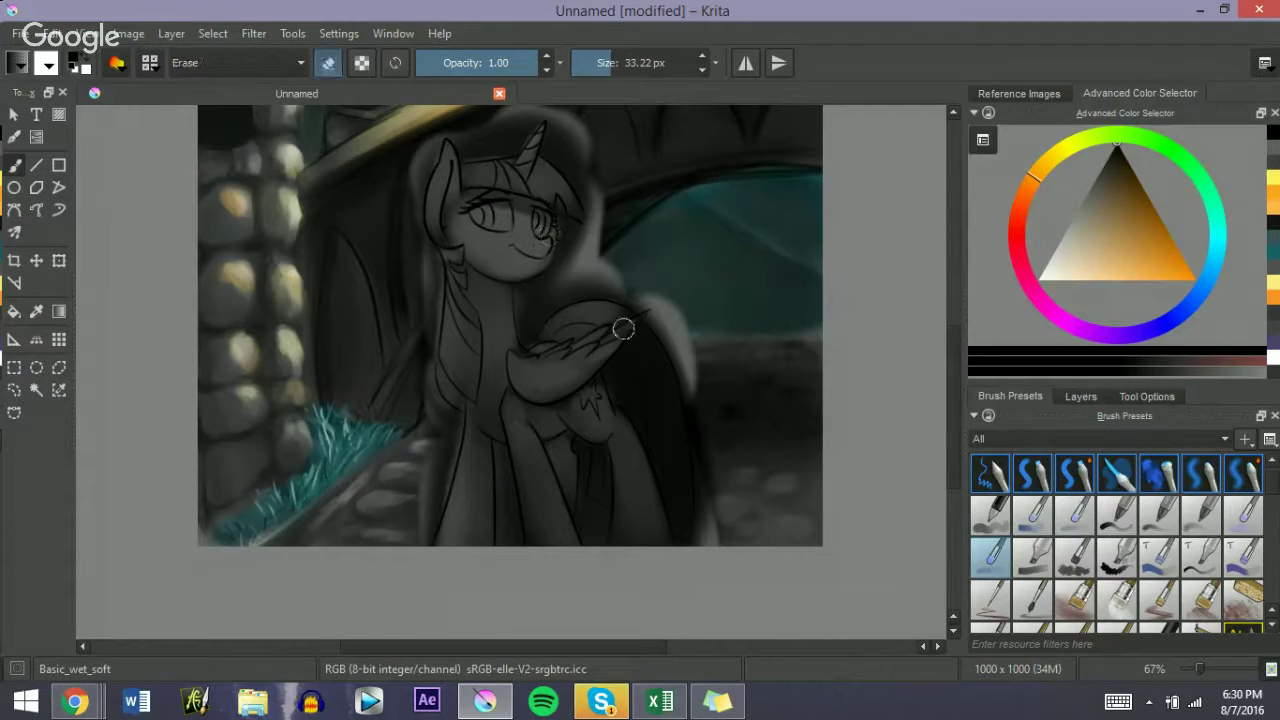
left_click(592, 705)
left_click(596, 705)
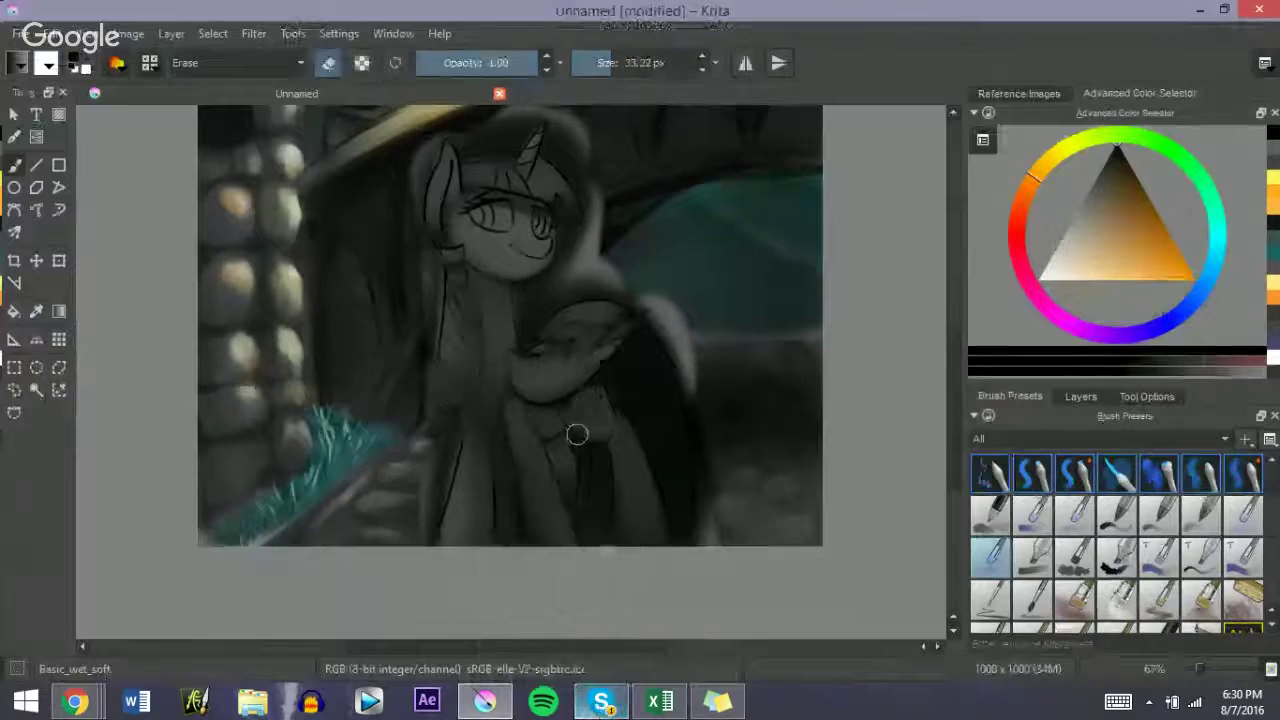
Step: Erase the shading from the pony's tail behind the hind leg with an eraser of at least 43 px
key("e")
key("bracketright")
key("e")
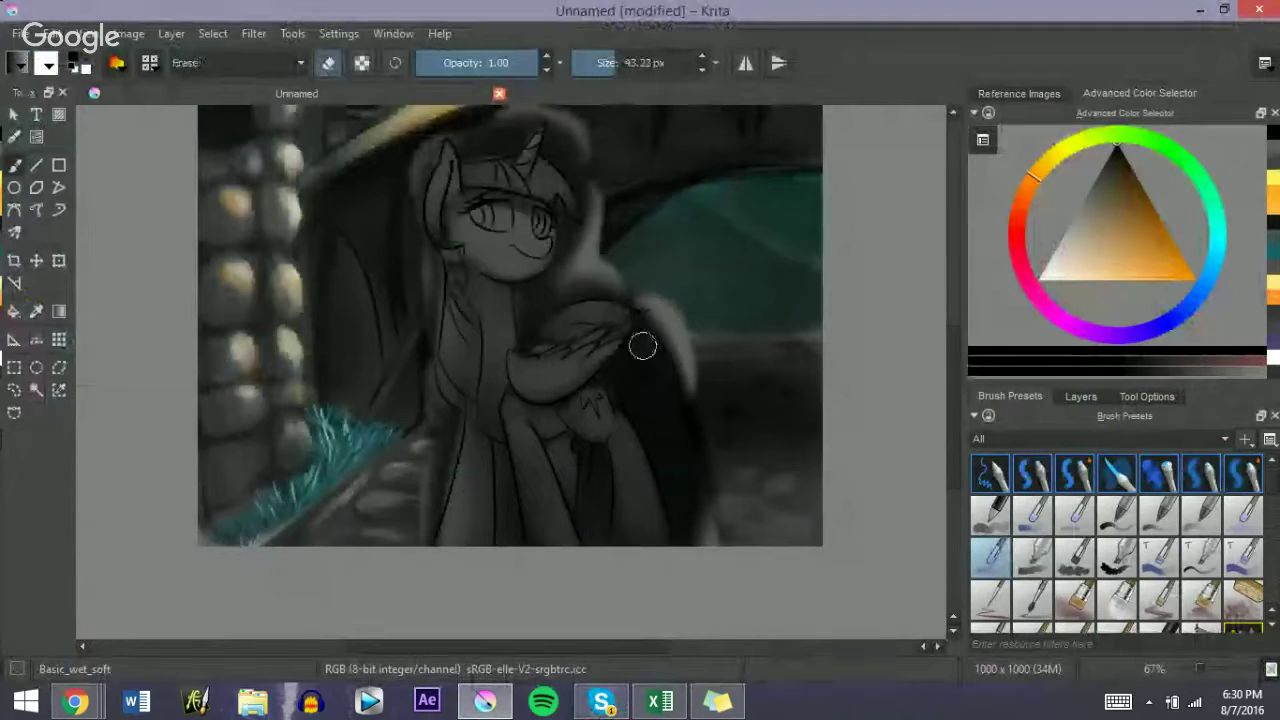
key("bracketright")
mouse_move(625, 379)
left_mouse_down()
mouse_move(662, 423)
mouse_move(618, 374)
mouse_move(674, 454)
mouse_move(654, 442)
mouse_move(662, 419)
mouse_move(666, 463)
left_mouse_up()
key("bracketleft")
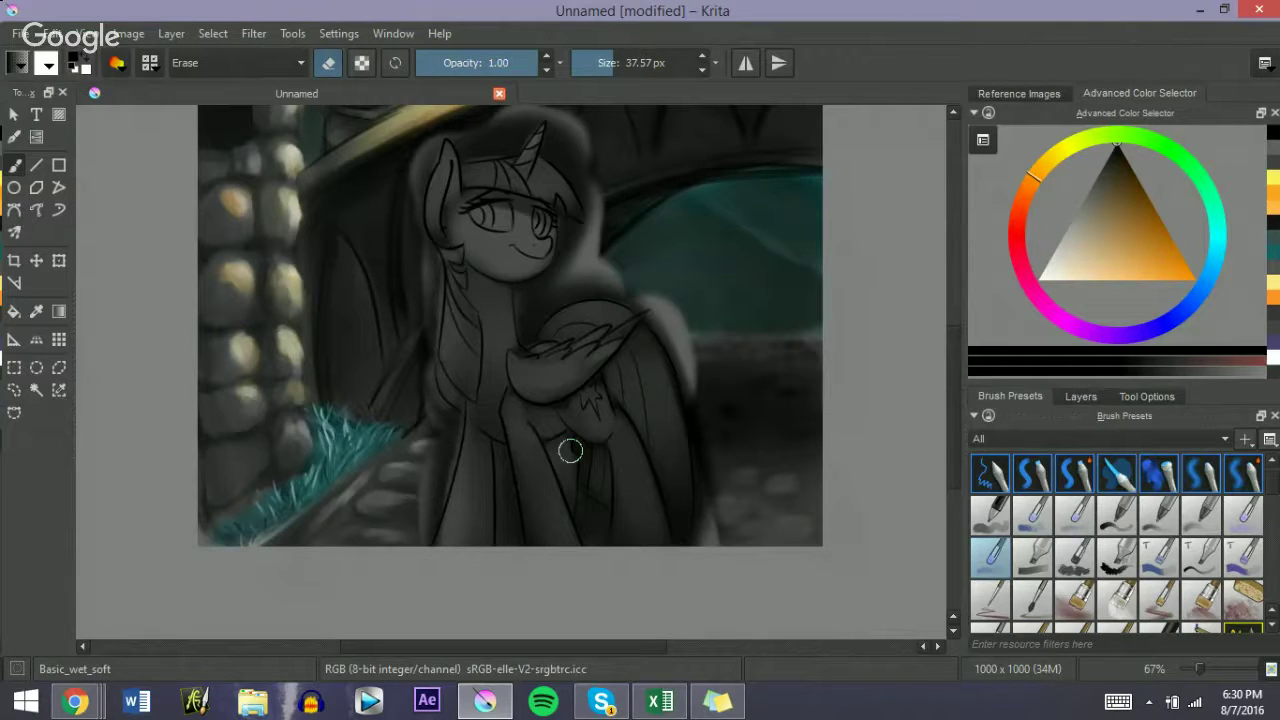
Step: Touch up the erased areas between the legs and on the tail below the wing with an eraser of about 38 to 48 px
key("bracketleft")
key("bracketright")
key("bracketright")
key("bracketright")
key("bracketright")
key("bracketright")
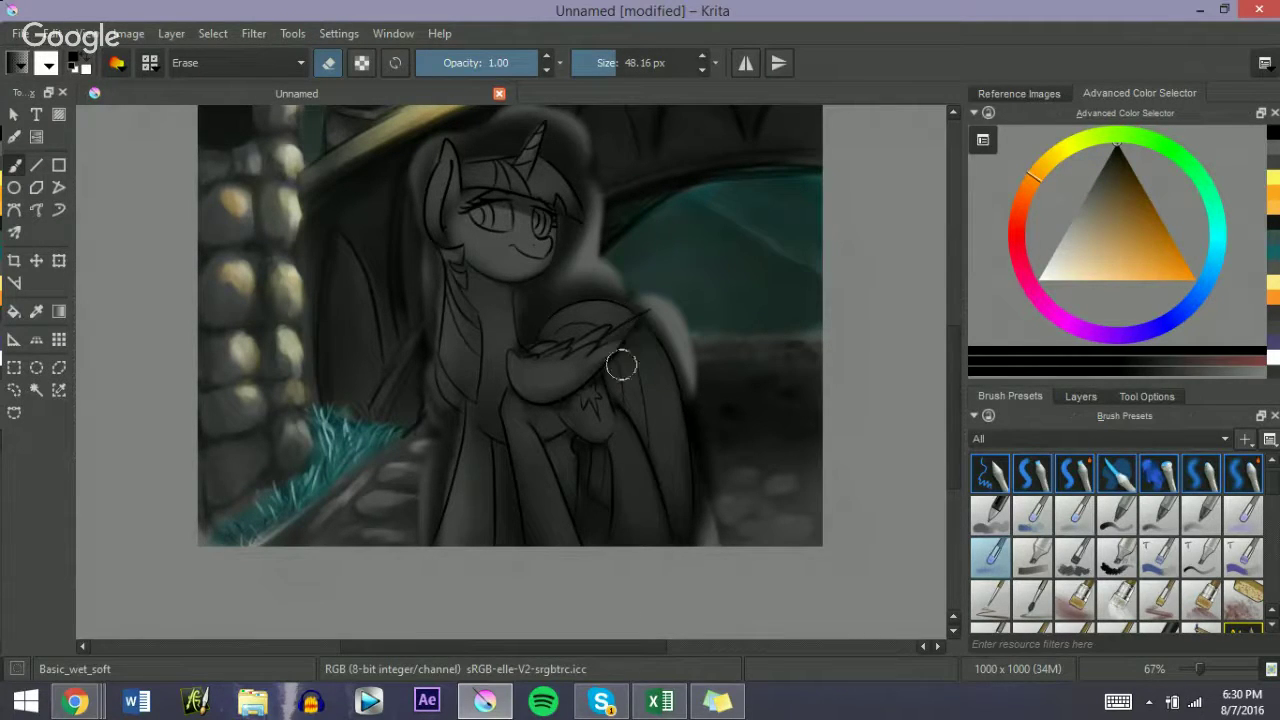
Step: Switch from erasing to painting in white at about 30 px and add a new layer above Layer 9
key("bracketleft")
key("bracketleft")
key("bracketleft")
key("bracketleft")
key("bracketleft")
key("bracketleft")
key("bracketleft")
key("bracketleft")
key("e")
left_click_drag(1067, 262, 1024, 338)
left_click(1080, 396)
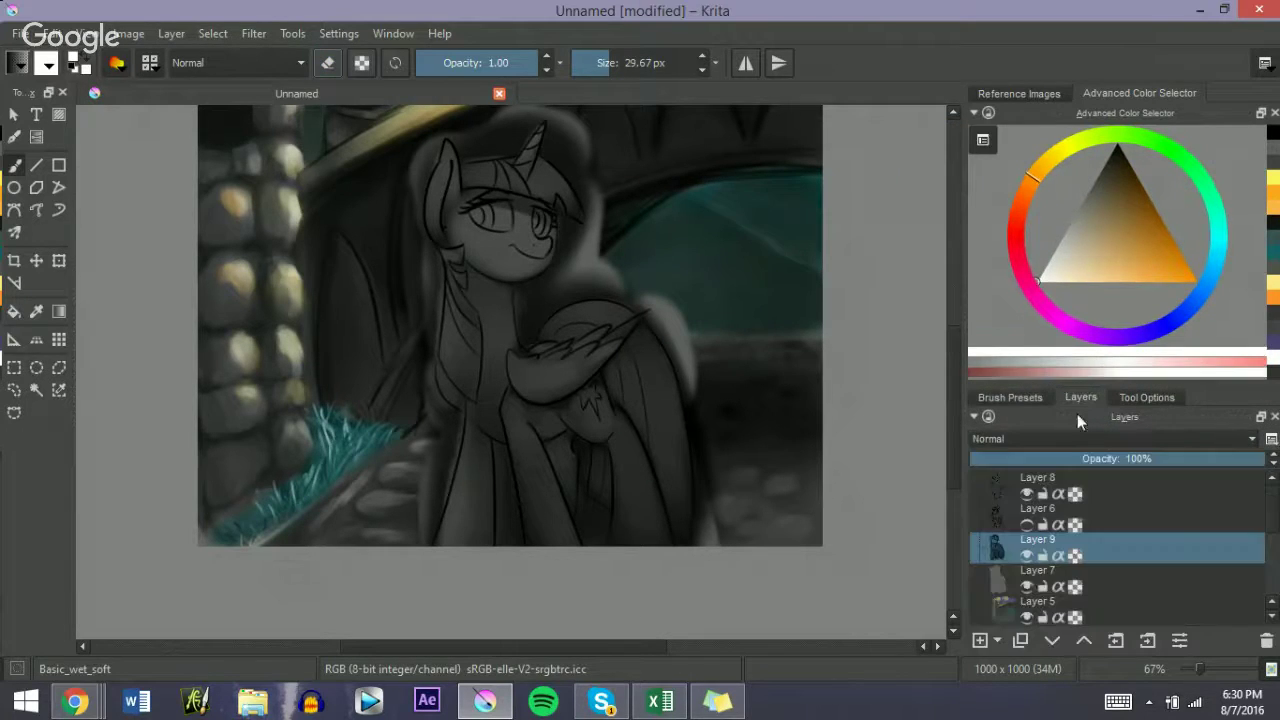
left_click(979, 641)
Step: Paint soft white highlights on the top and front of the pony's raised foreleg
key("bracketleft")
left_click_drag(513, 410, 530, 467)
key("bracketright")
key("bracketright")
key("bracketright")
mouse_move(509, 406)
left_mouse_down()
mouse_move(525, 446)
mouse_move(529, 417)
mouse_move(541, 421)
left_mouse_up()
Step: Highlight the pony's muzzle and cheek in white with a brush of about 39 to 55 px, working back towards the ear
key("bracketleft")
left_click_drag(523, 229, 499, 233)
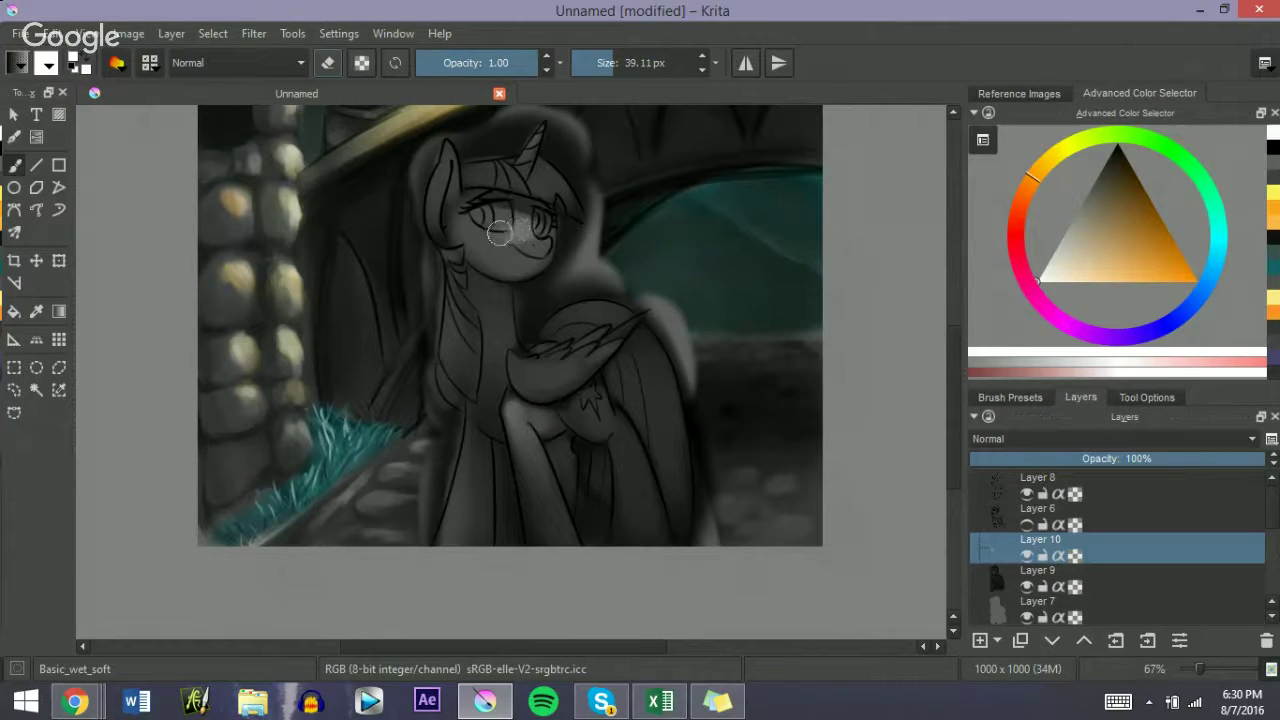
key("bracketright")
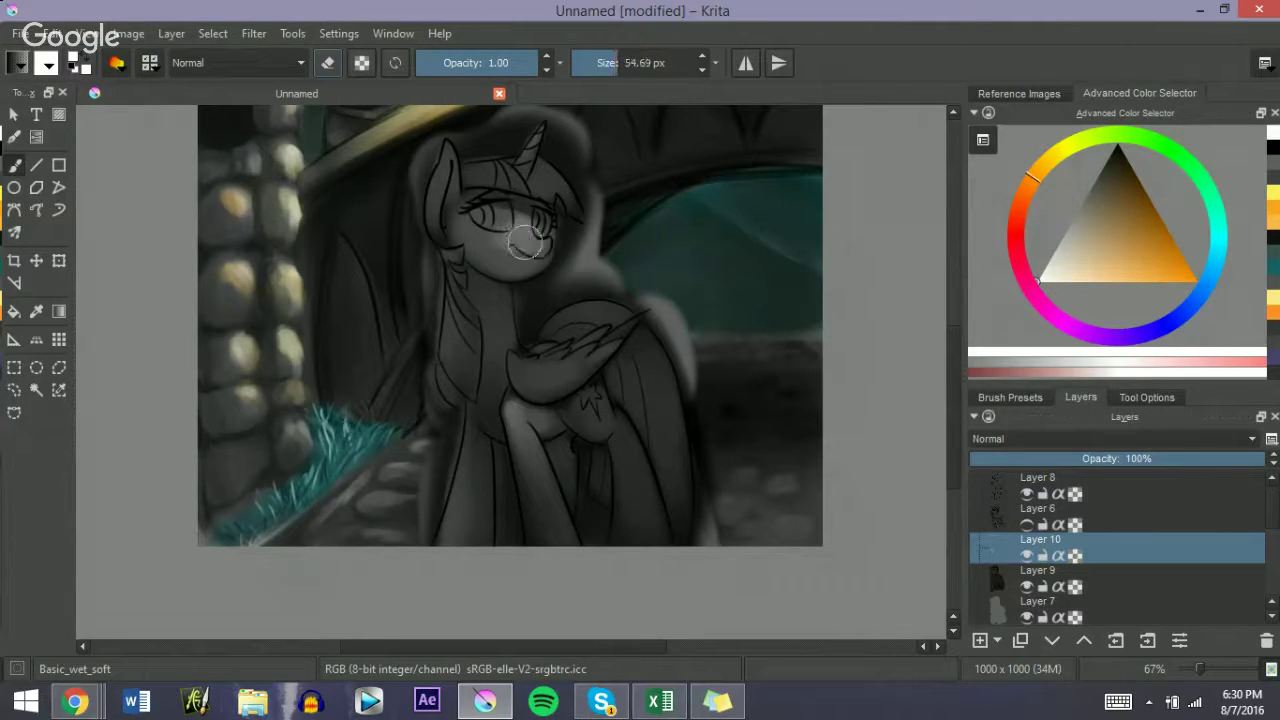
mouse_move(491, 246)
left_mouse_down()
mouse_move(526, 230)
mouse_move(486, 220)
mouse_move(536, 242)
mouse_move(507, 254)
mouse_move(481, 242)
mouse_move(521, 238)
mouse_move(525, 248)
mouse_move(473, 233)
mouse_move(505, 263)
mouse_move(520, 258)
mouse_move(467, 243)
mouse_move(443, 277)
mouse_move(440, 228)
mouse_move(471, 209)
mouse_move(447, 181)
mouse_move(449, 154)
mouse_move(453, 191)
mouse_move(445, 158)
mouse_move(434, 205)
left_mouse_up()
key("bracketright")
key("bracketright")
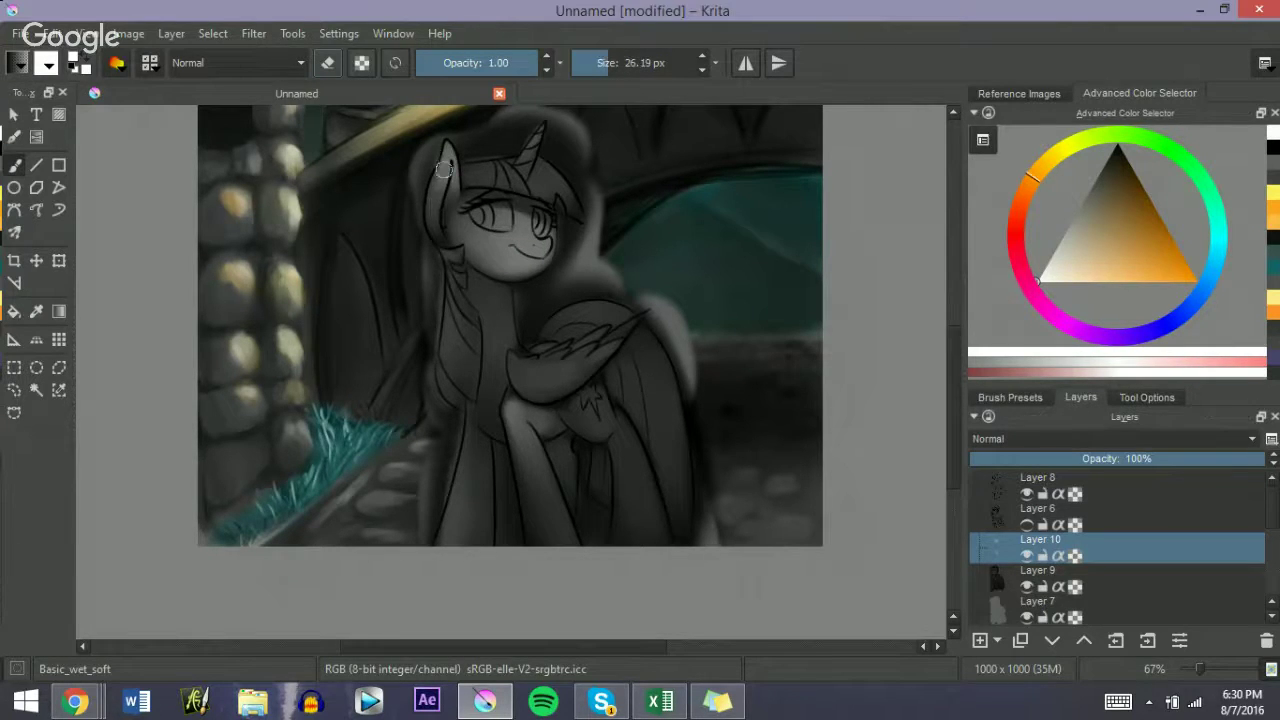
Step: Highlight the ear with a brush of about 26 px and the hair tuft below it with about 9 px
key("bracketleft")
key("bracketleft")
key("bracketleft")
key("bracketleft")
key("bracketleft")
key("bracketleft")
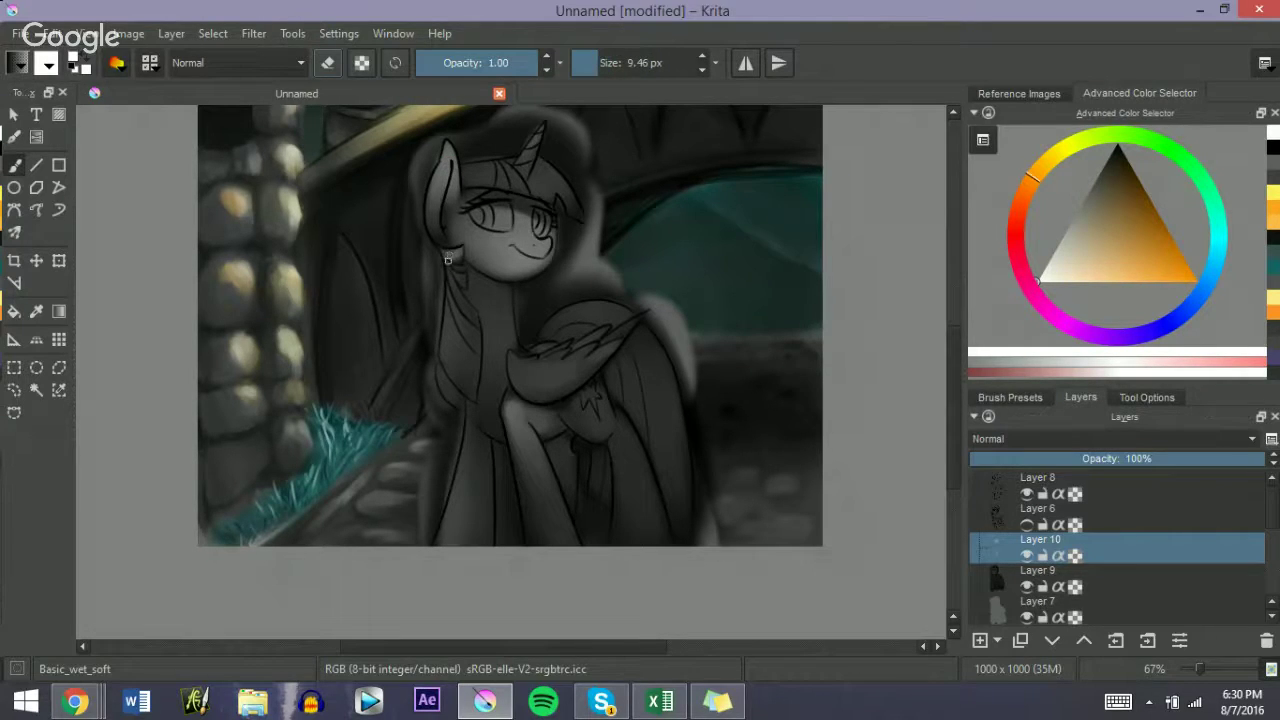
Step: Highlight the mane hanging beside the neck with a white brush of about 15 to 26 px
key("bracketright")
key("bracketright")
key("bracketright")
key("bracketright")
key("bracketright")
key("bracketright")
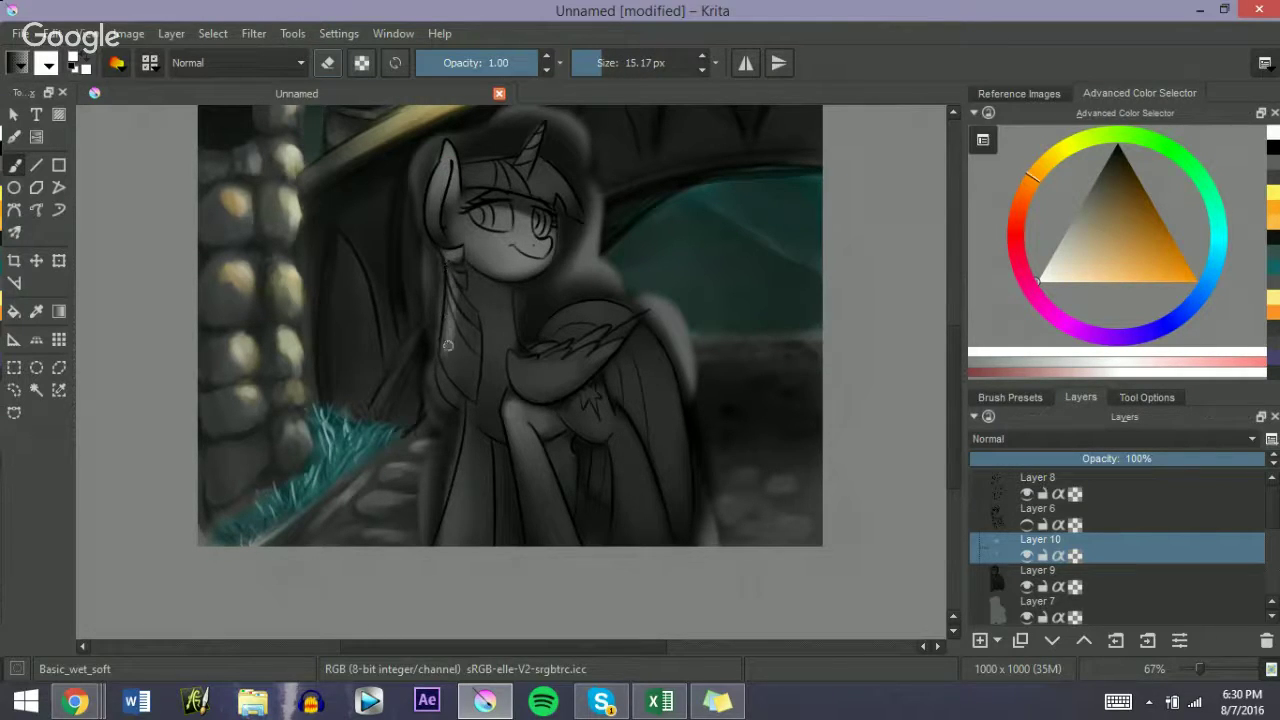
key("bracketleft")
key("bracketleft")
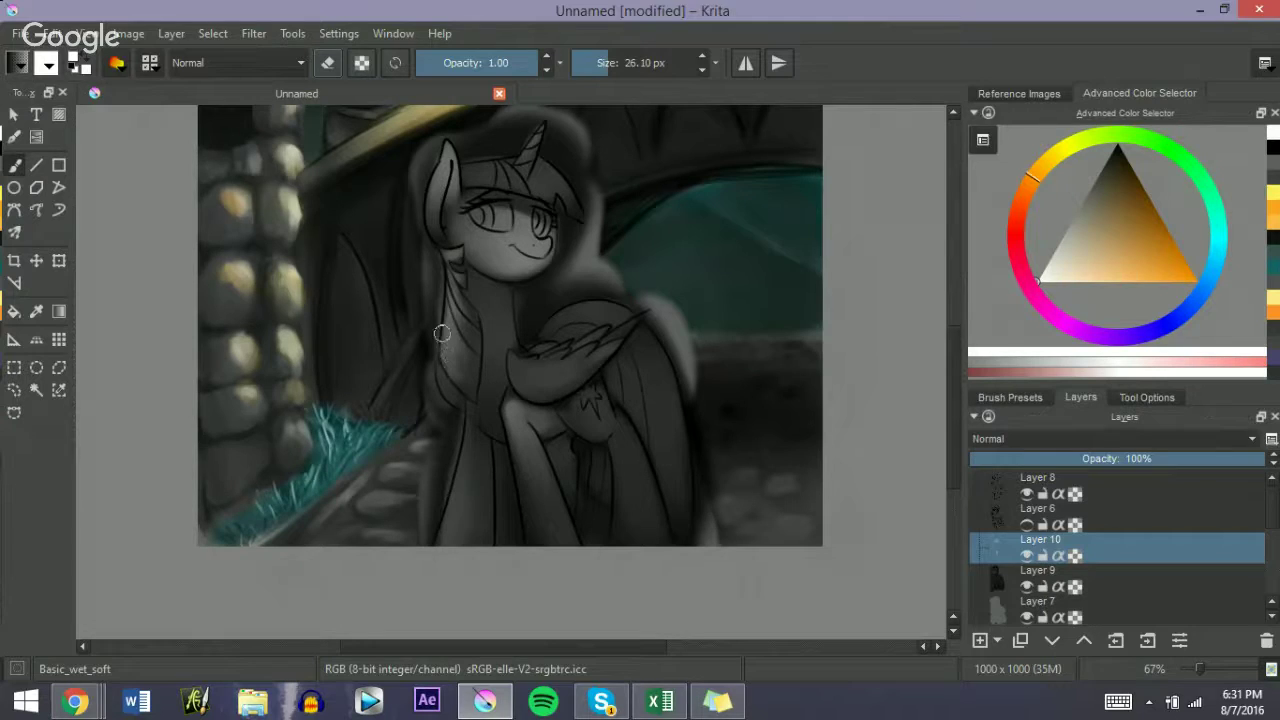
Step: Paint white highlights on the forelock around the horn with a brush of about 30 px
key("bracketleft")
left_click_drag(466, 172, 514, 167)
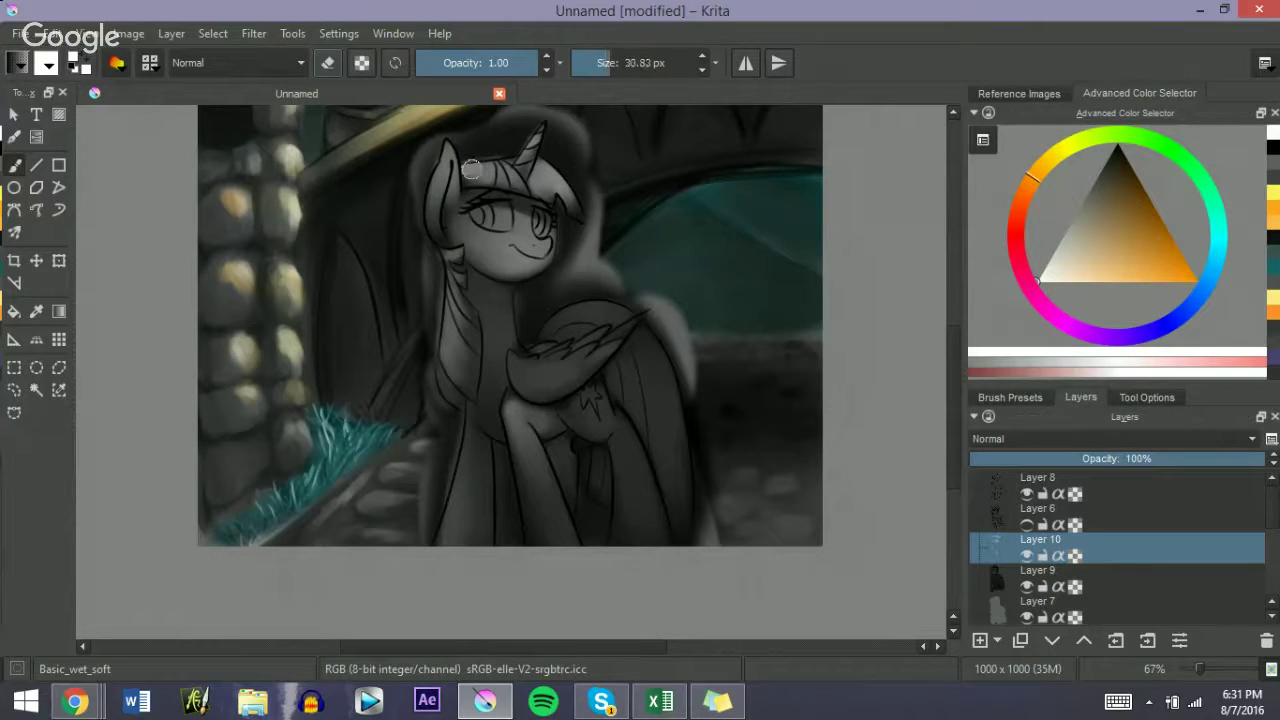
mouse_move(510, 180)
left_mouse_down()
mouse_move(494, 172)
mouse_move(502, 162)
left_mouse_up()
key("bracketleft")
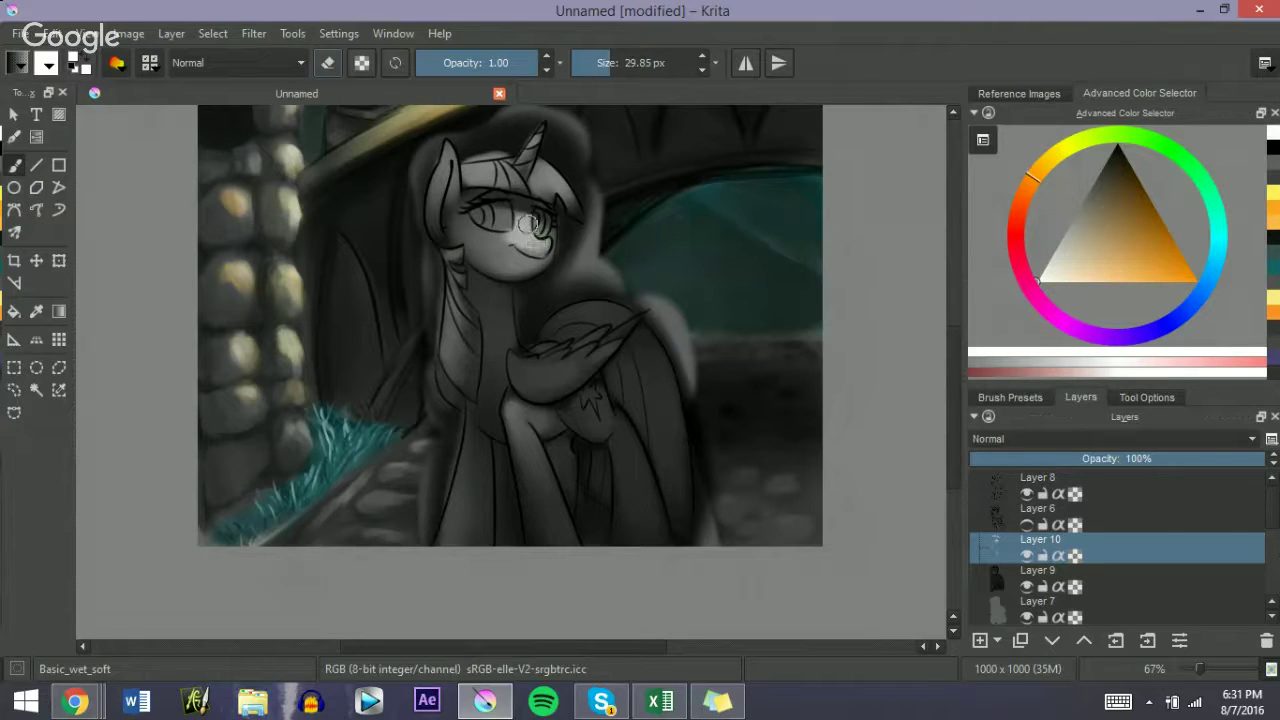
Step: Brighten the muzzle and cheek with a brush of about 41 px and soften the jaw with an eraser of about 45 px
key("bracketright")
left_click_drag(518, 231, 483, 240)
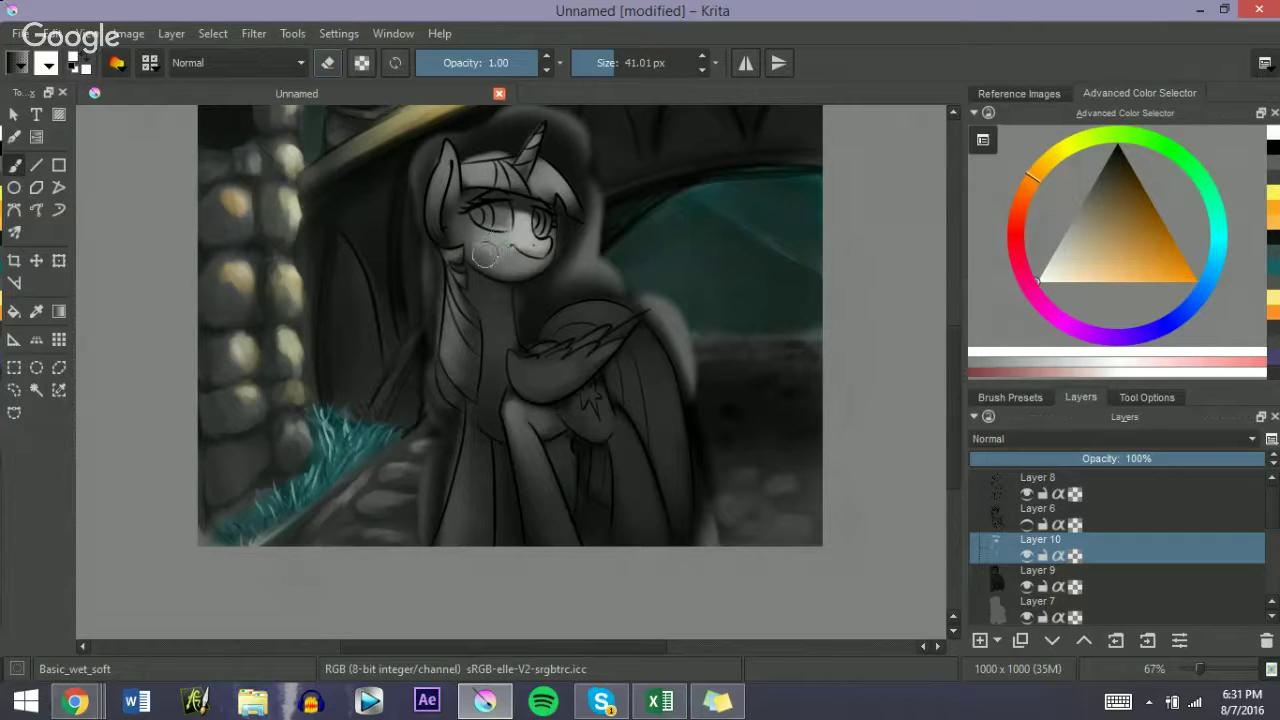
mouse_move(484, 242)
left_mouse_down()
mouse_move(525, 248)
mouse_move(484, 254)
mouse_move(475, 238)
left_mouse_up()
key("e")
left_click_drag(555, 253, 520, 271)
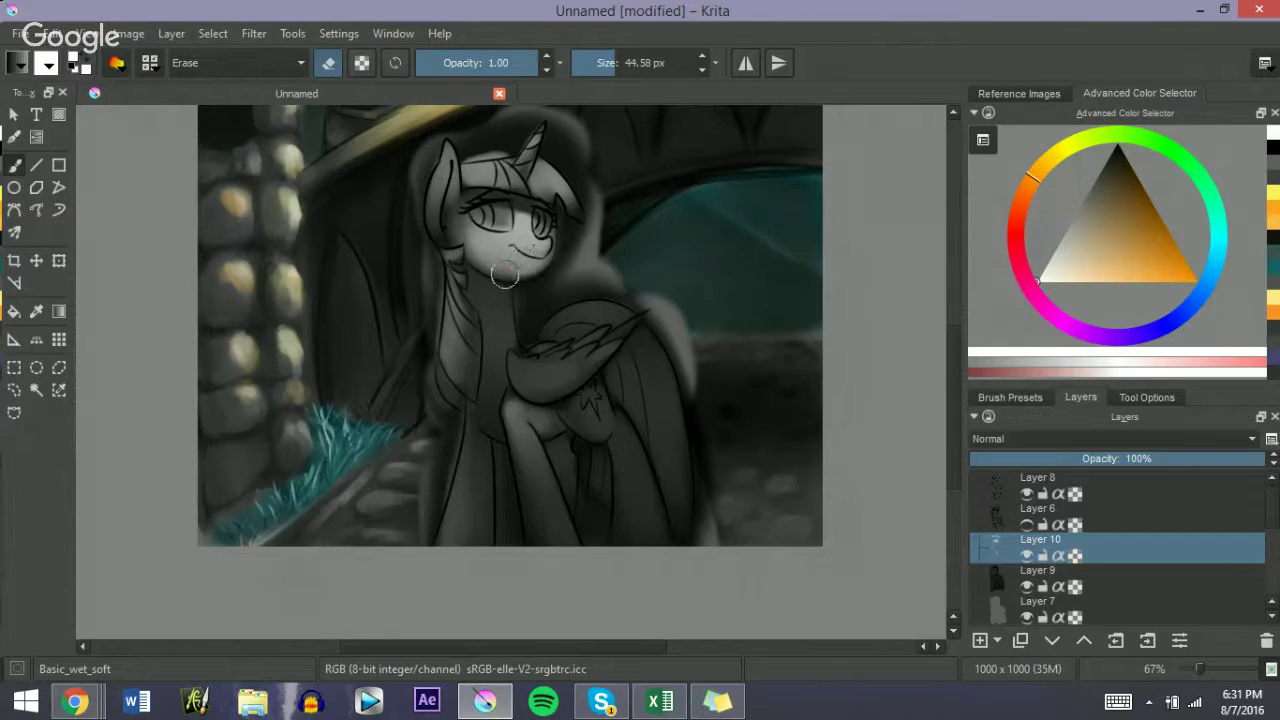
Step: Brighten the mane beside the neck in white with a brush of about 21 to 32 px
key("e")
key("bracketleft")
key("bracketleft")
key("bracketleft")
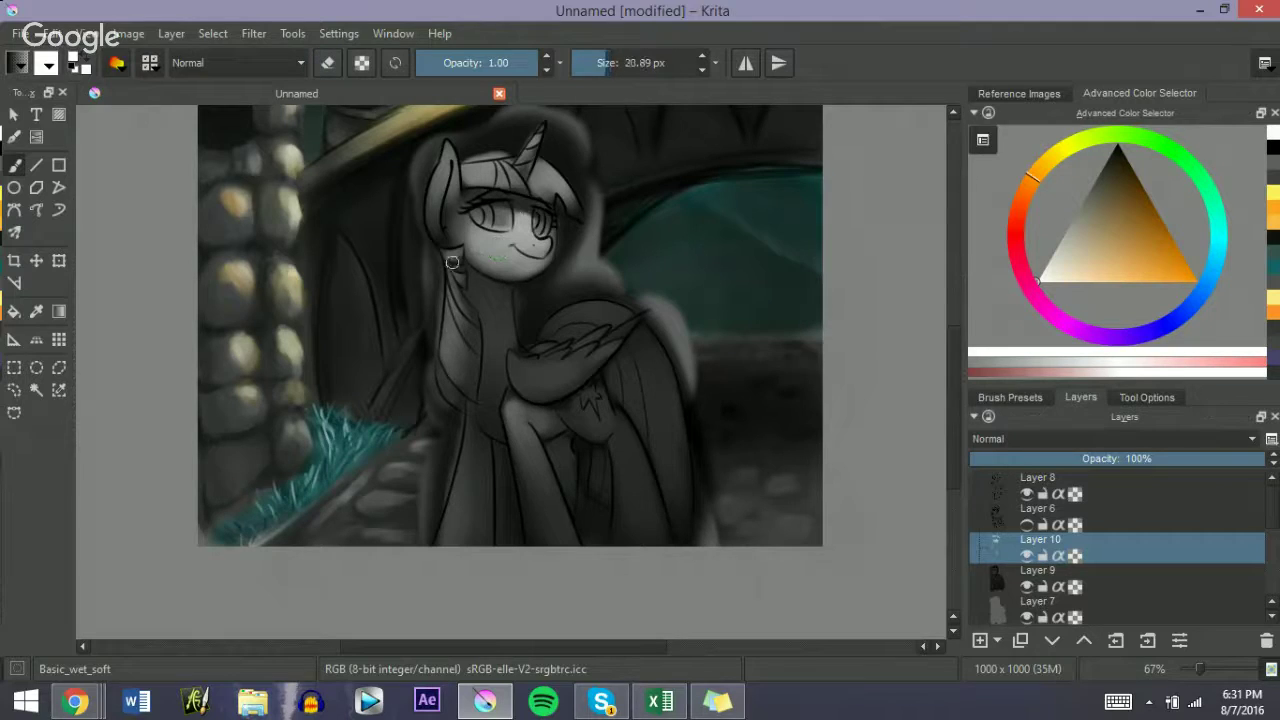
left_click_drag(450, 274, 446, 375)
key("bracketright")
key("bracketright")
mouse_move(463, 319)
left_mouse_down()
mouse_move(455, 305)
mouse_move(443, 349)
left_mouse_up()
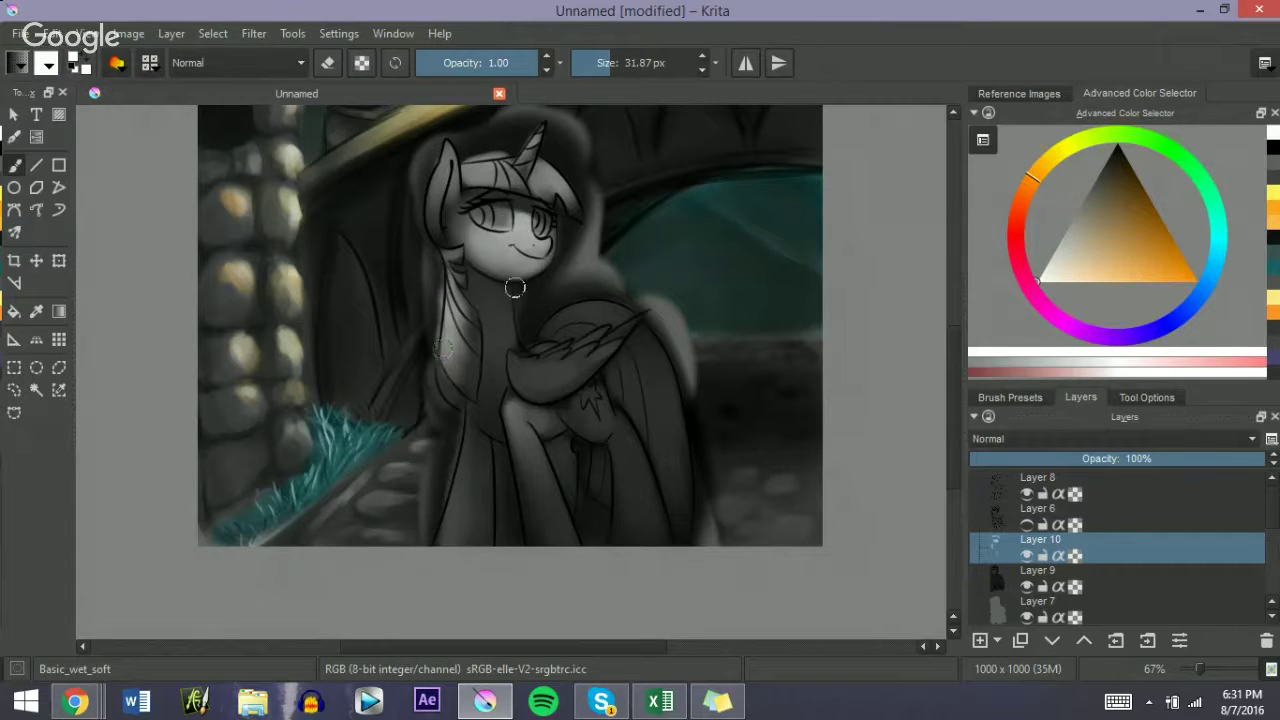
Step: Highlight the far wing with a brush of about 27 px and the near wing's upper feathers with about 14 px
key("bracketright")
mouse_move(567, 328)
left_mouse_down()
mouse_move(626, 318)
mouse_move(608, 341)
left_mouse_up()
key("bracketleft")
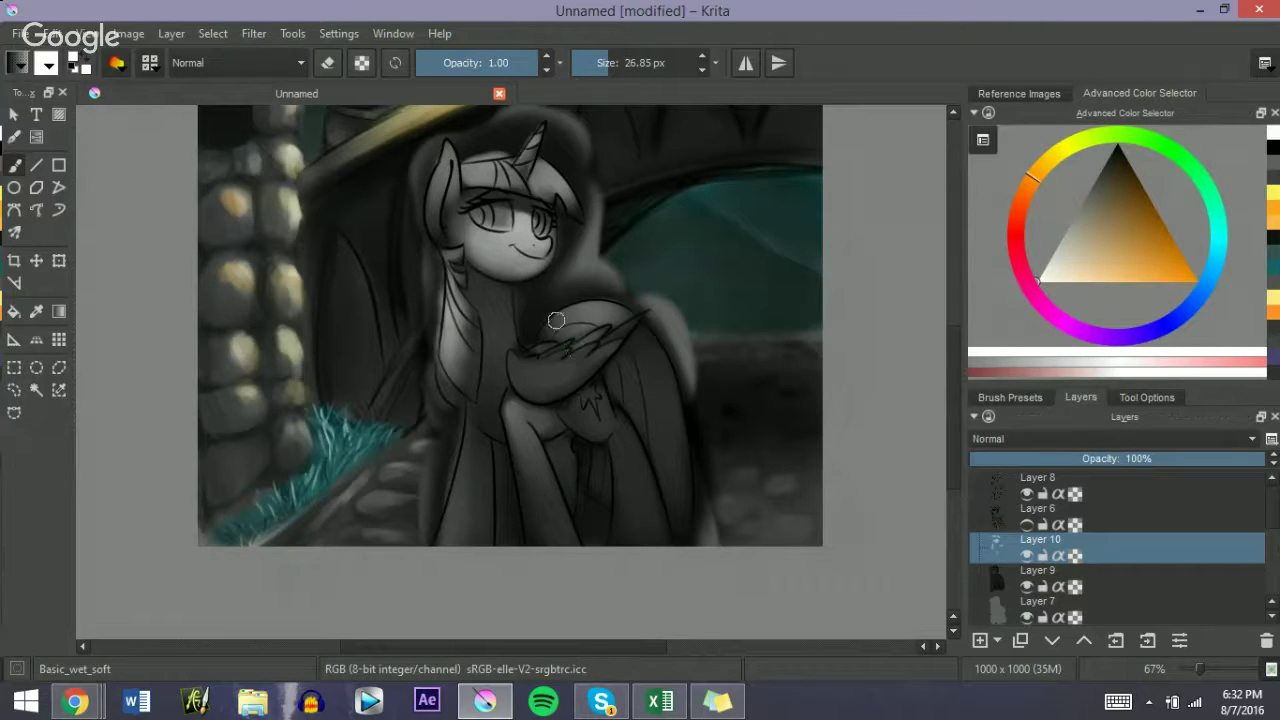
key("bracketleft")
key("bracketleft")
key("bracketleft")
left_click_drag(575, 347, 599, 333)
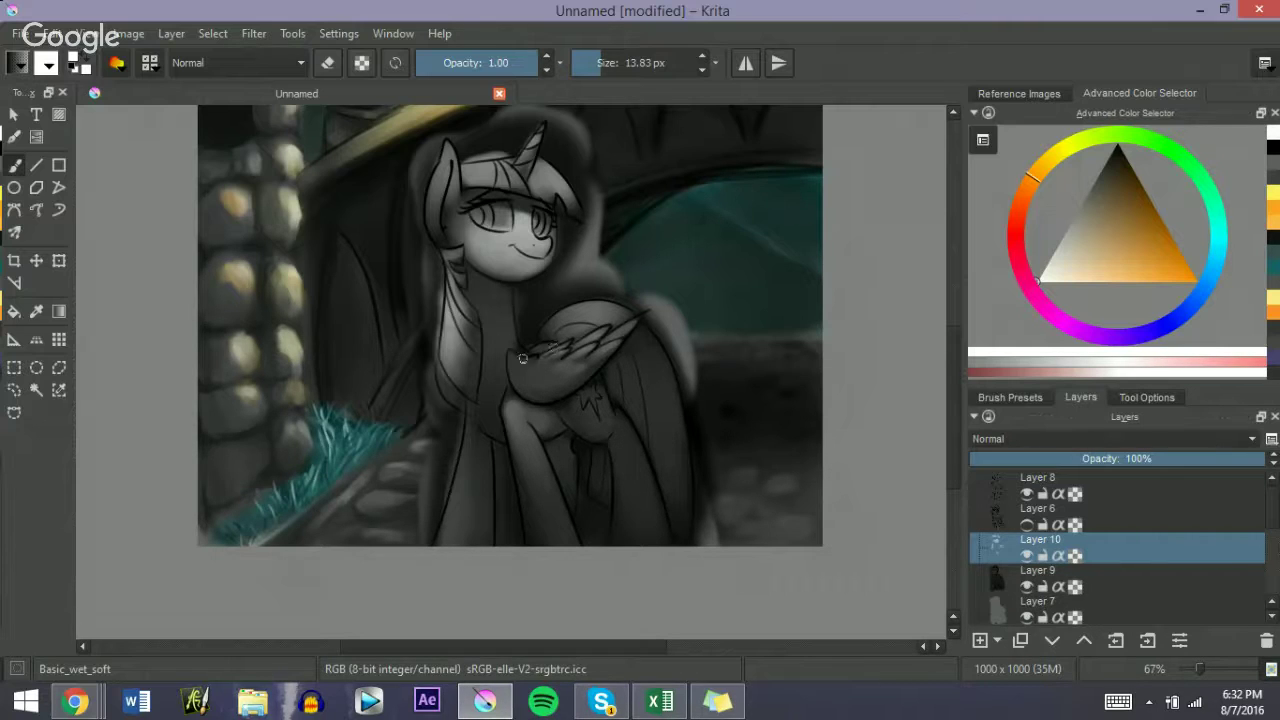
Step: Highlight the pony's neck softly with a white brush of about 42 to 52 px
key("bracketright")
key("bracketright")
key("bracketright")
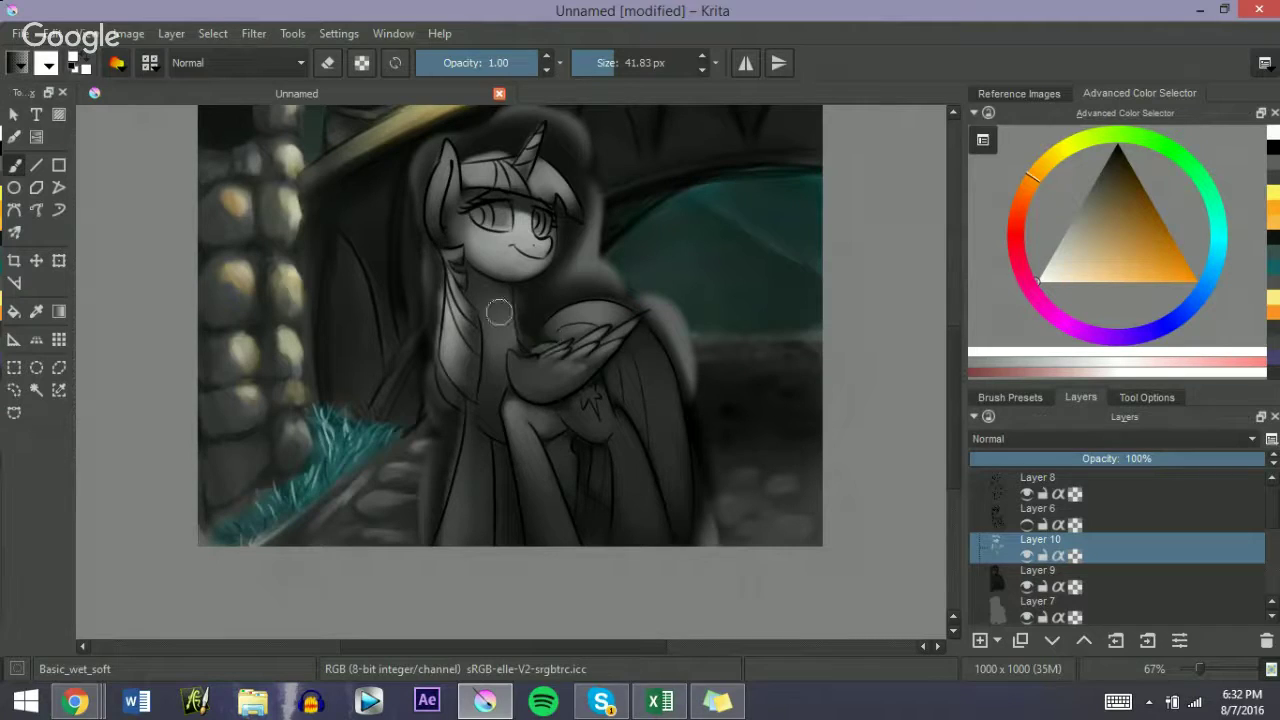
key("bracketright")
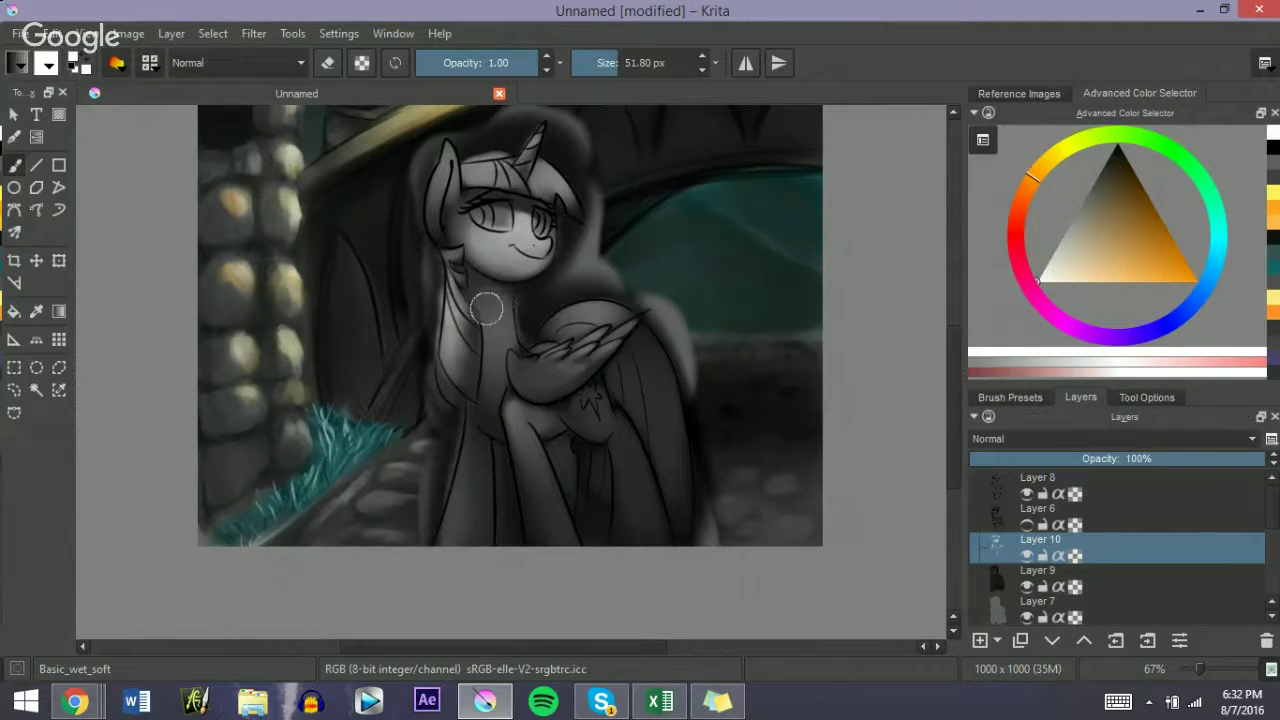
key("bracketleft")
Step: Highlight the straight front leg down to the canvas edge with a brush of about 46 to 66 px
key("bracketright")
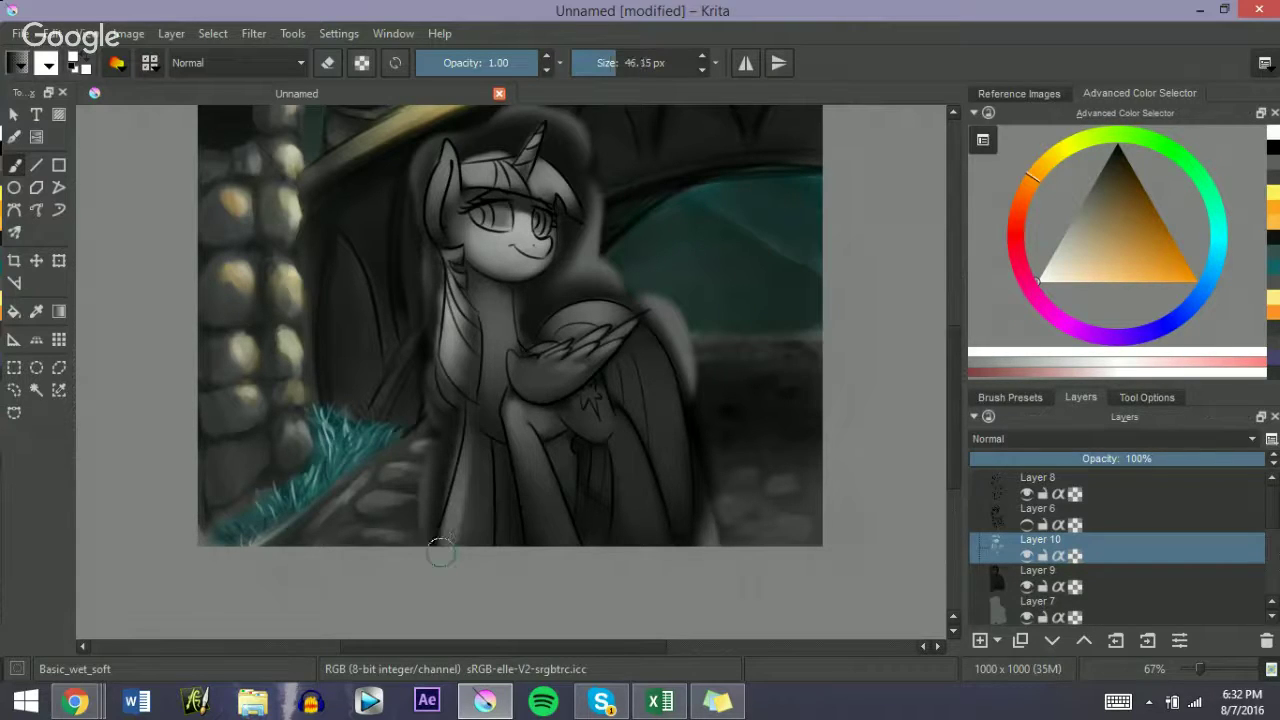
key("bracketright")
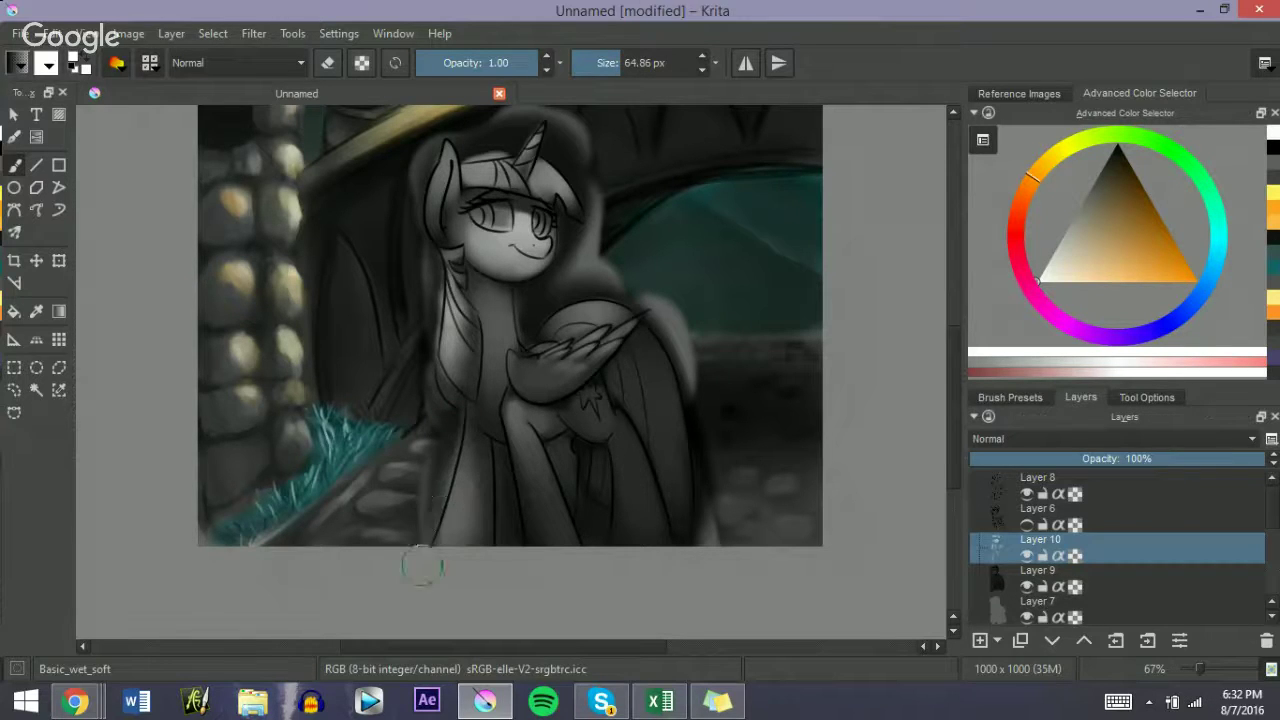
left_click_drag(450, 499, 477, 506)
key("bracketright")
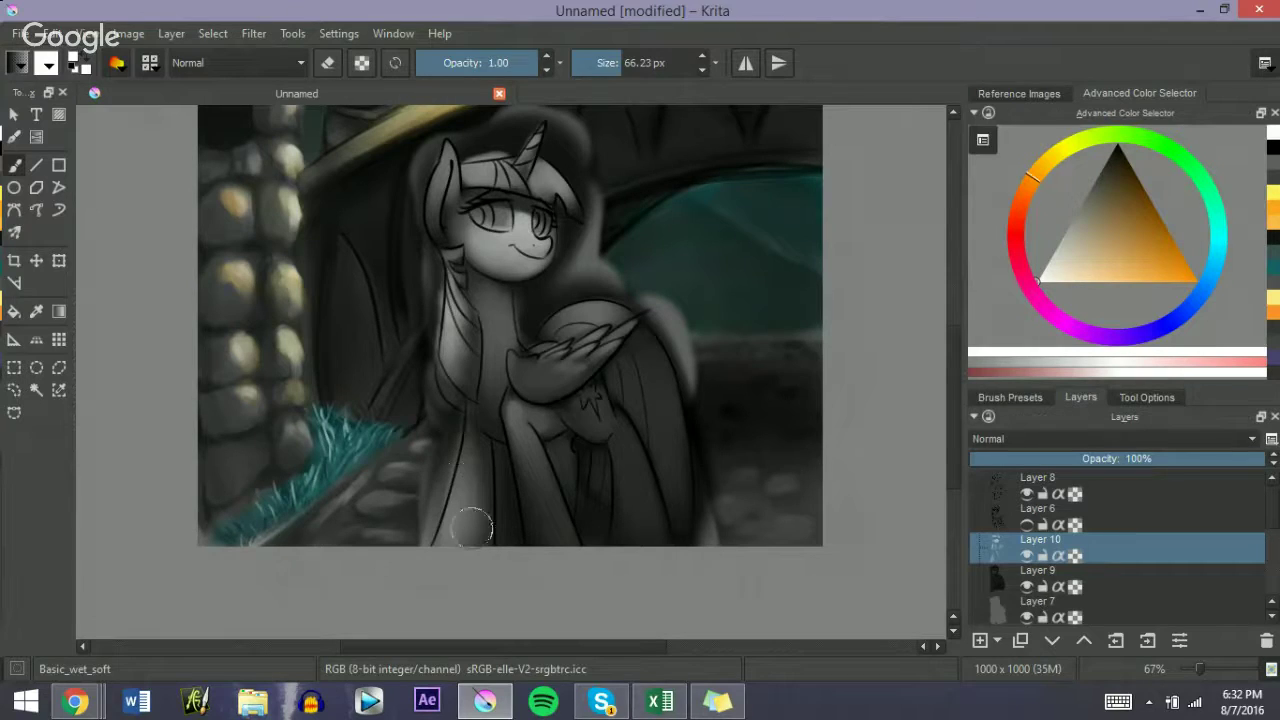
Step: Highlight the flank and hind leg, and erase the light below the wing on the raised foreleg at about 27 px
mouse_move(597, 409)
left_mouse_down()
mouse_move(624, 424)
mouse_move(640, 470)
mouse_move(615, 445)
mouse_move(656, 544)
mouse_move(629, 448)
mouse_move(622, 494)
mouse_move(640, 510)
mouse_move(613, 451)
mouse_move(639, 513)
mouse_move(608, 417)
mouse_move(661, 532)
mouse_move(624, 504)
mouse_move(619, 409)
mouse_move(597, 403)
left_mouse_up()
key("e")
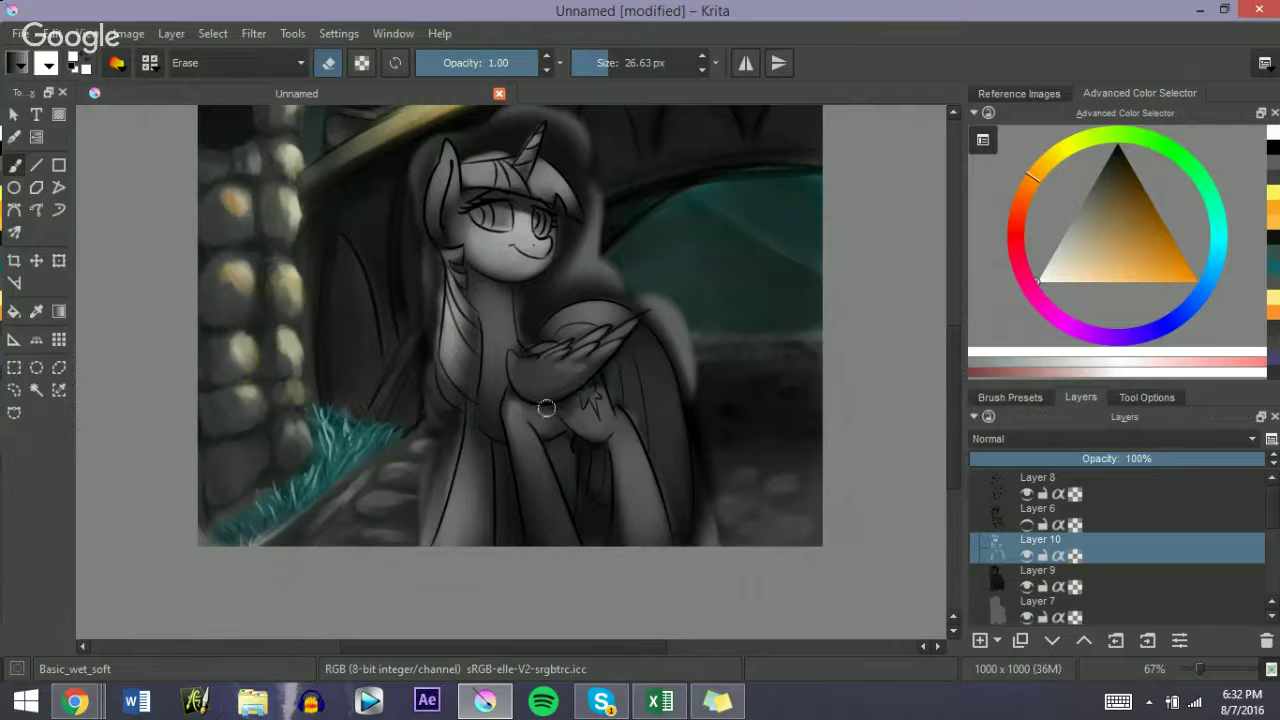
left_click_drag(513, 398, 552, 415)
key("e")
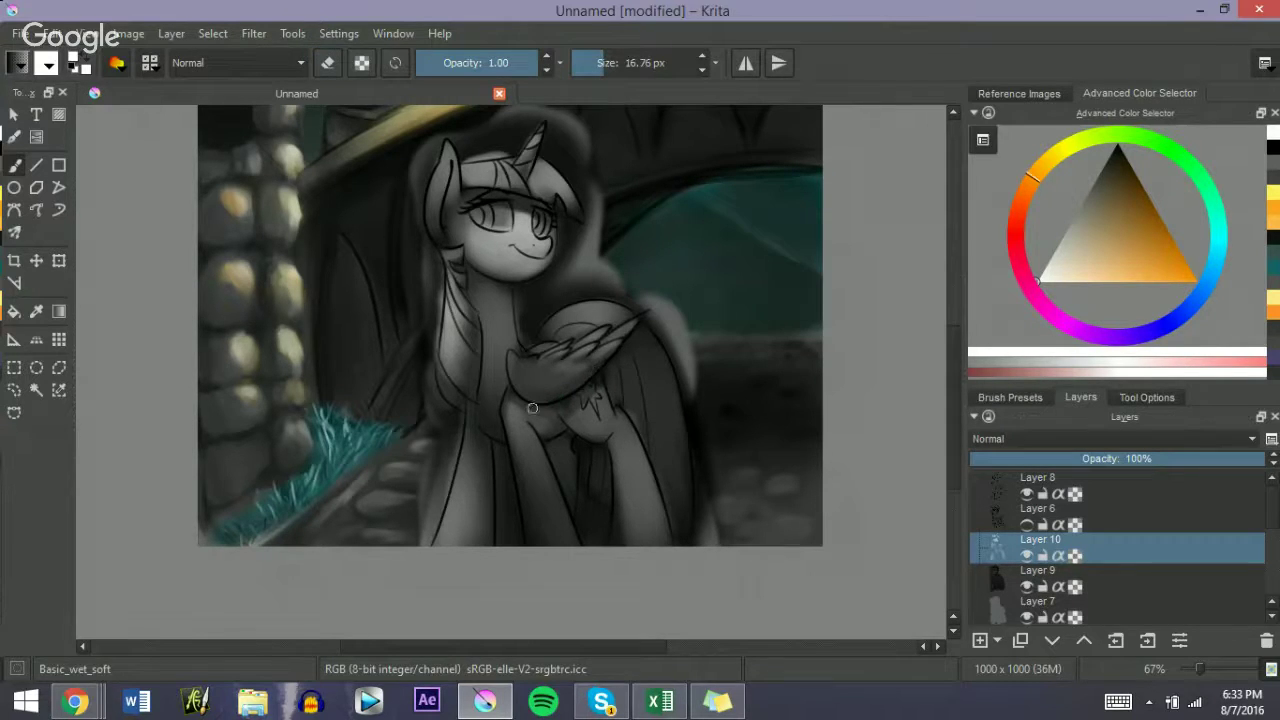
Step: Clean the tail below the wing with an eraser of about 39 px and highlight the tail in white with about 54 px
key("e")
left_click_drag(629, 346, 644, 352)
mouse_move(641, 378)
left_mouse_down()
mouse_move(665, 413)
mouse_move(634, 391)
mouse_move(631, 417)
mouse_move(653, 442)
left_mouse_up()
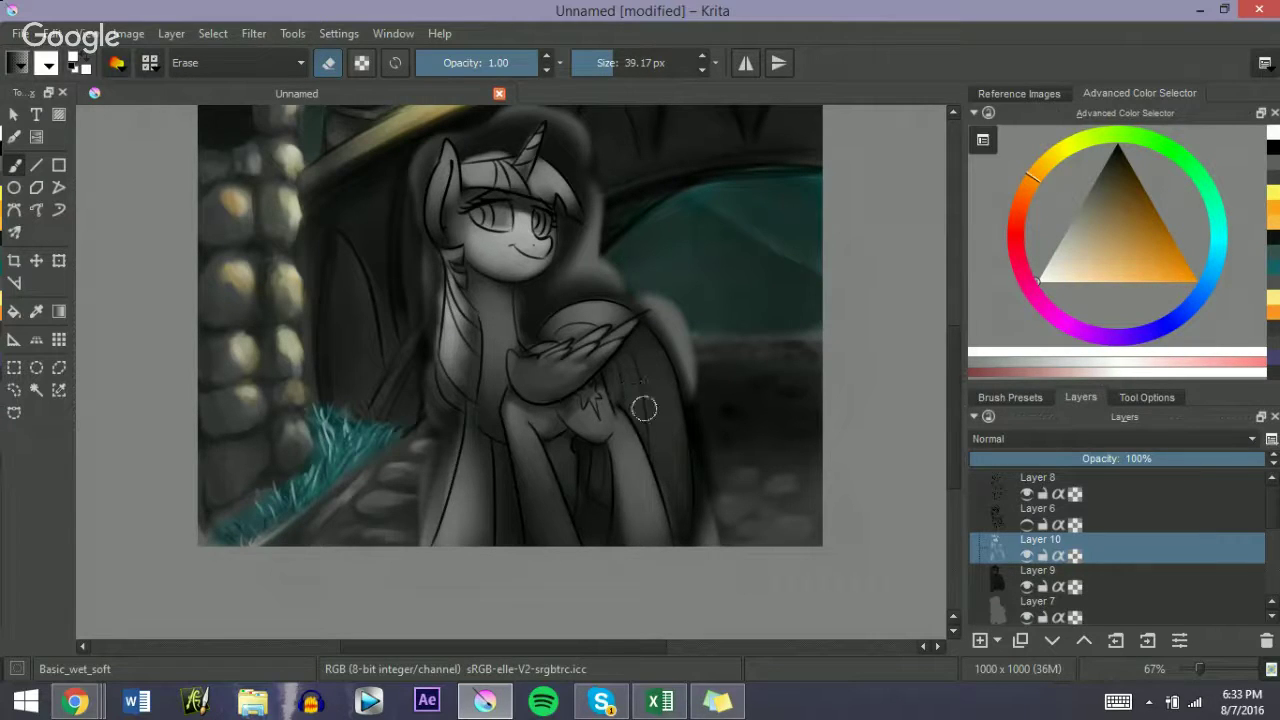
key("e")
mouse_move(635, 362)
left_mouse_down()
mouse_move(640, 398)
mouse_move(632, 362)
mouse_move(618, 388)
mouse_move(622, 372)
mouse_move(650, 431)
mouse_move(632, 380)
mouse_move(667, 412)
mouse_move(640, 375)
mouse_move(642, 347)
mouse_move(677, 533)
mouse_move(640, 370)
mouse_move(635, 461)
left_mouse_up()
key("]")
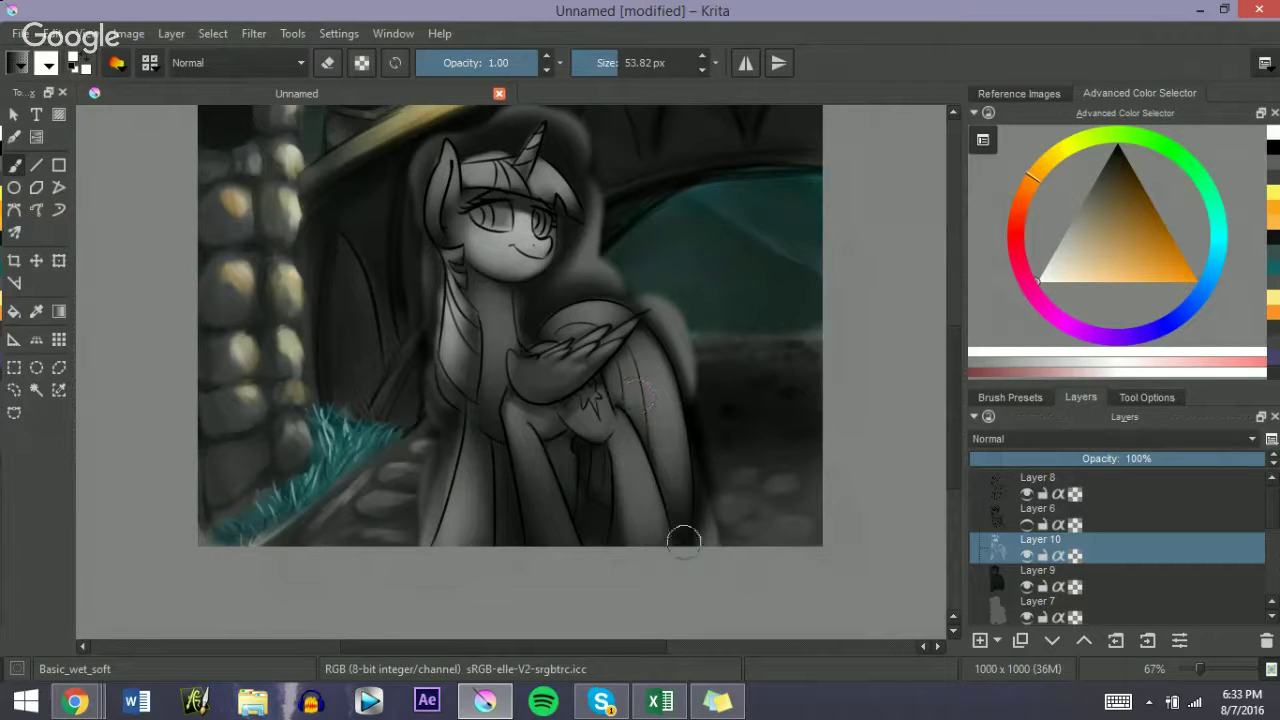
Step: Highlight the areas between the raised foreleg and the hind leg with a brush of about 34 to 41 px
key("bracketleft")
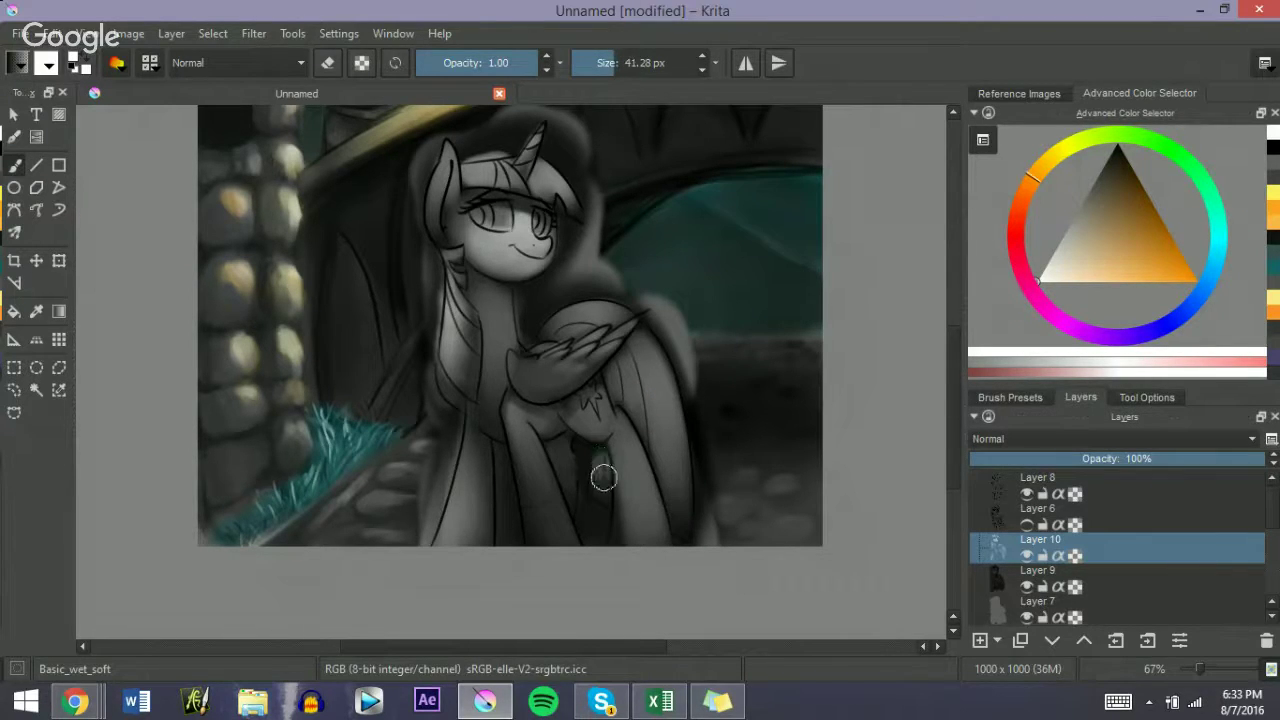
key("bracketleft")
key("bracketright")
left_click_drag(567, 461, 549, 431)
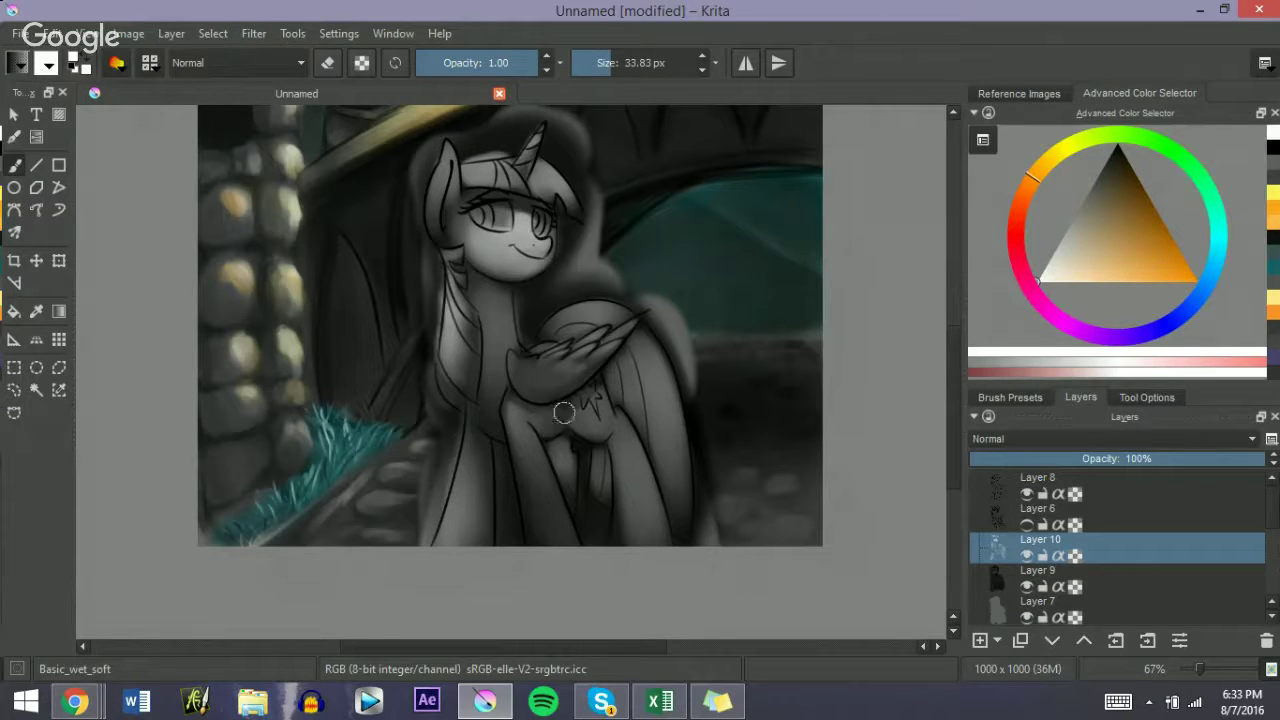
Step: Refine the shading below the wing and at the raised foreleg's lower end with a black brush and eraser of about 22 px
left_click(1111, 161)
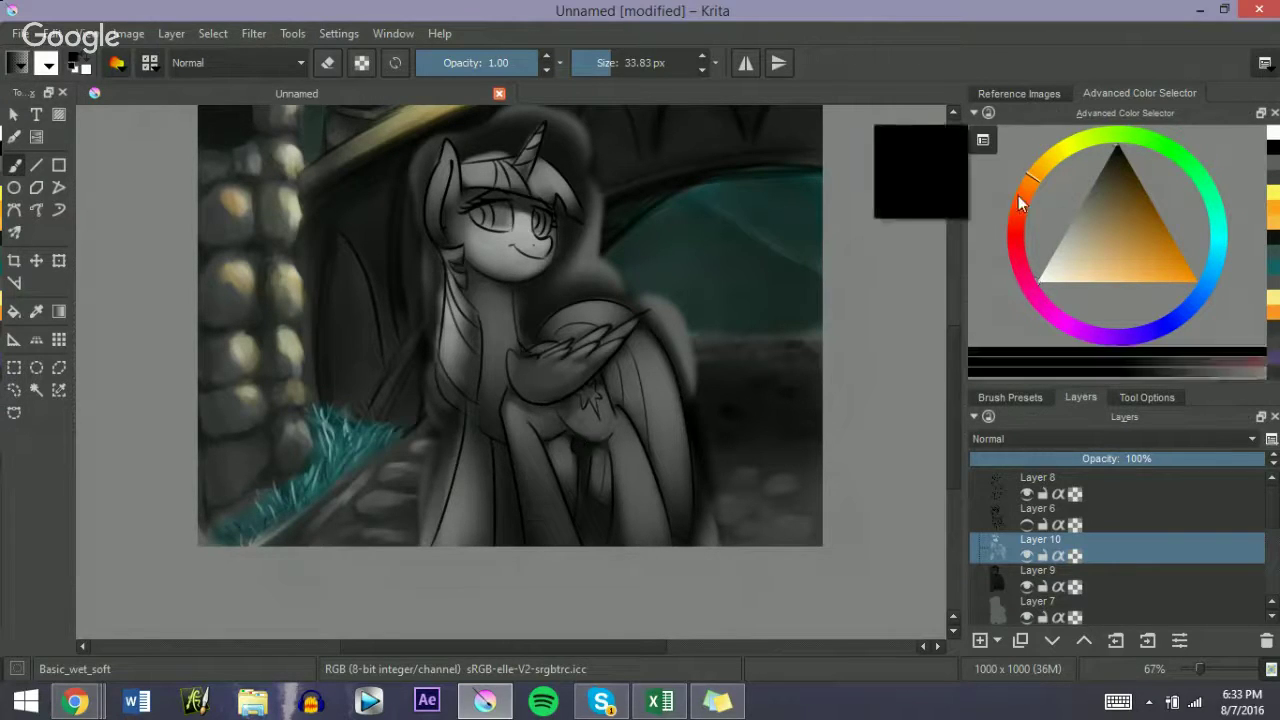
key("e")
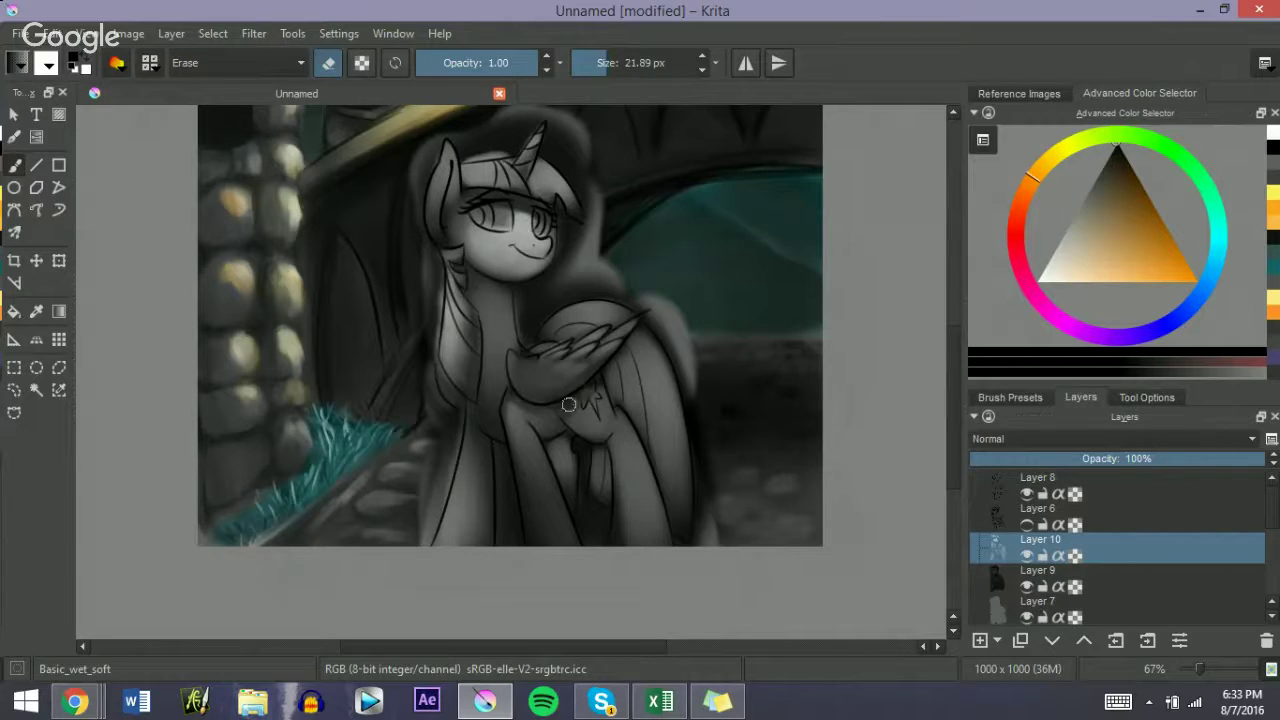
key("e")
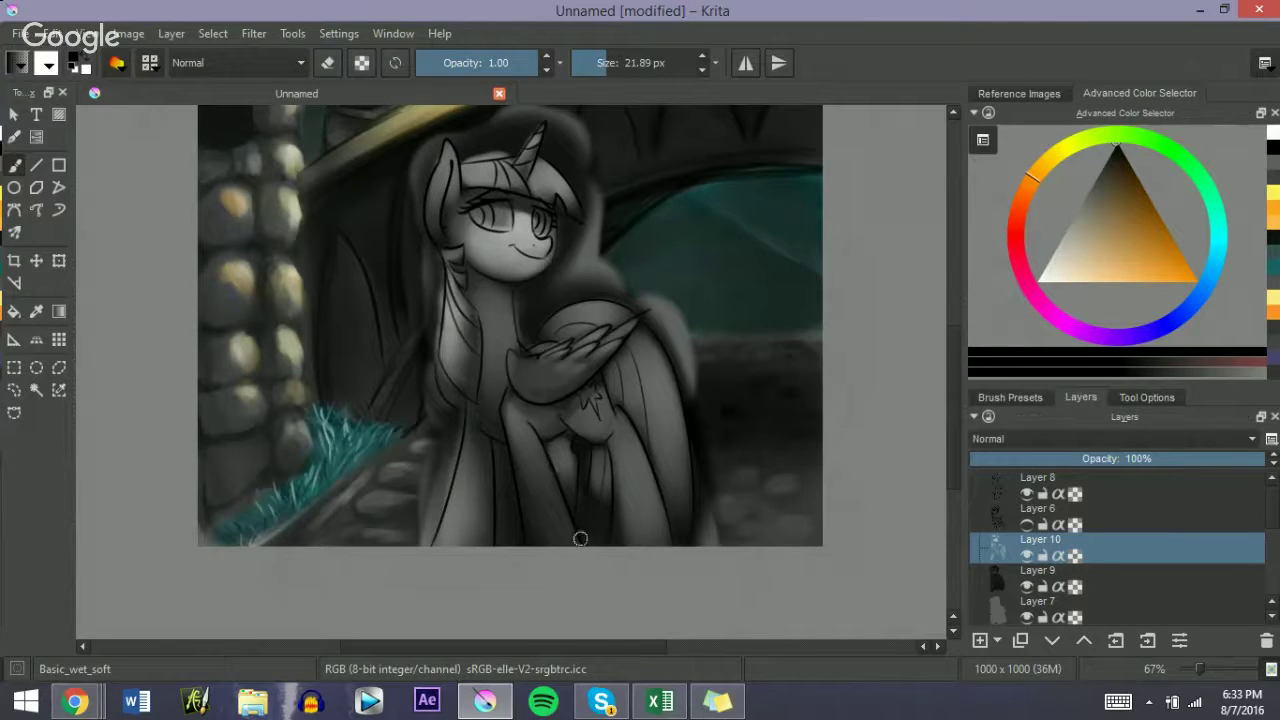
key("e")
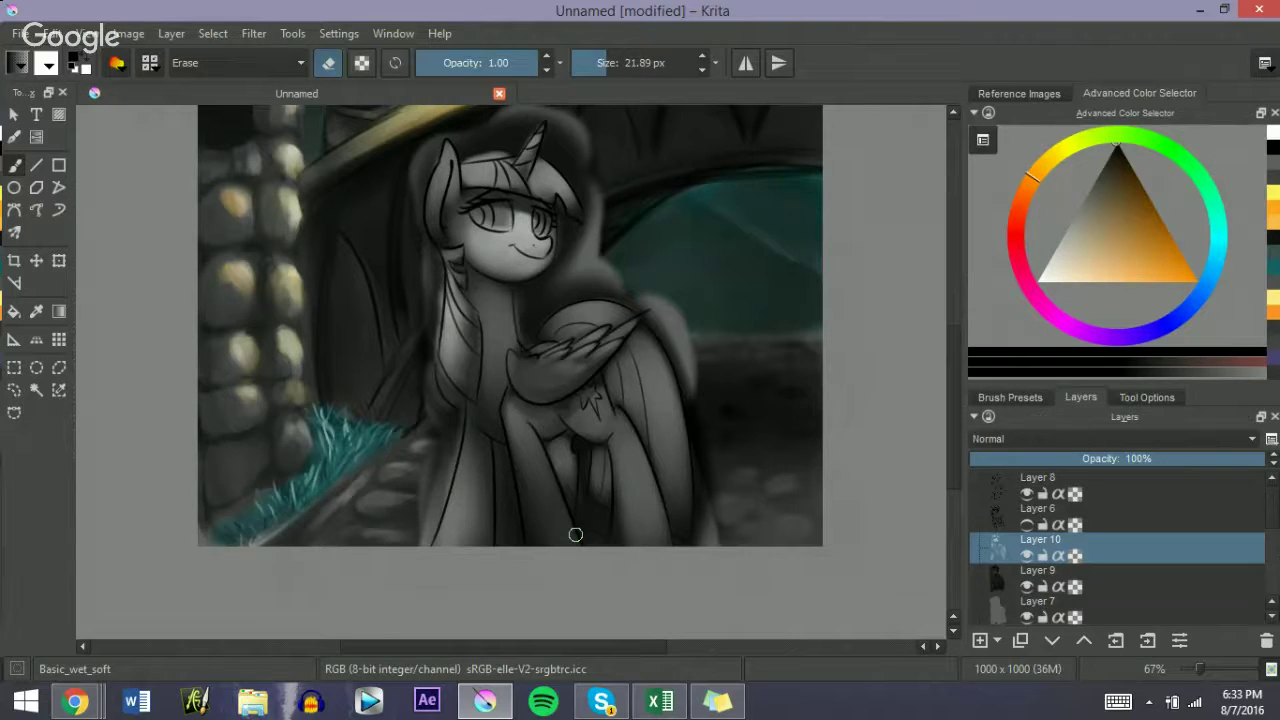
Step: Paint both of the pony's eyes bright white with a brush of about 22 px
left_click_drag(1089, 208, 1013, 310)
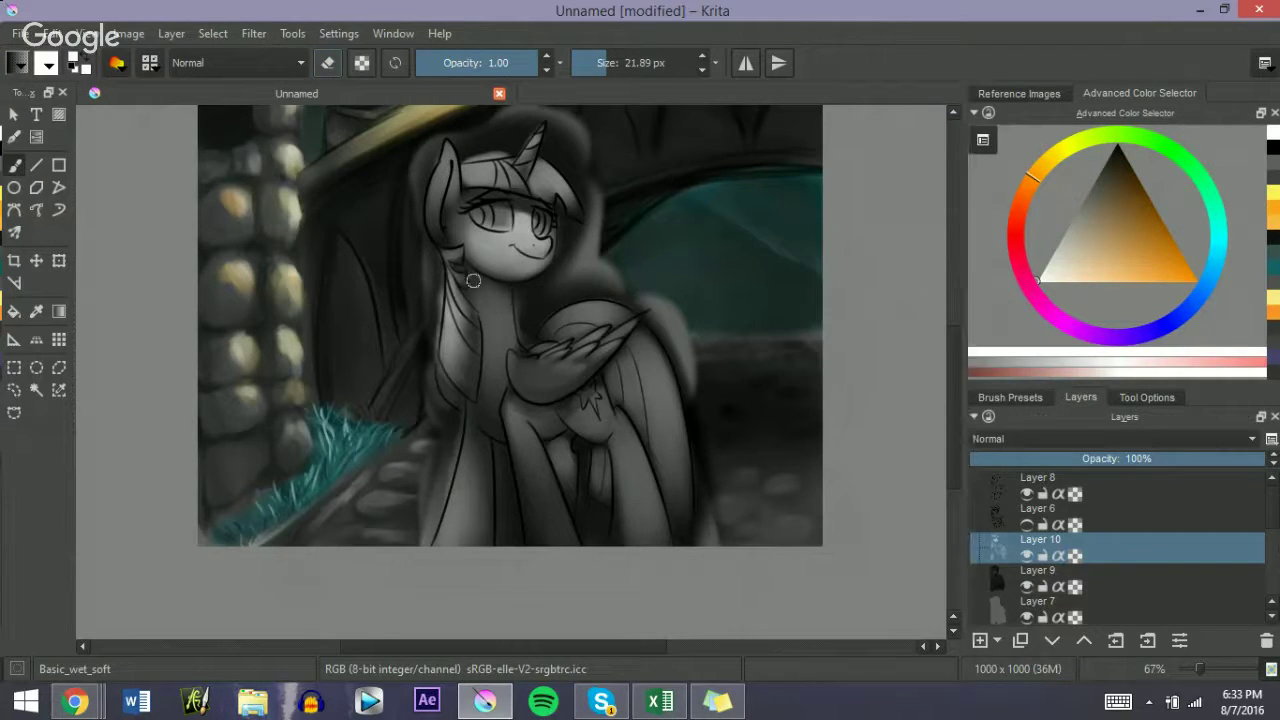
mouse_move(492, 218)
left_mouse_down()
mouse_move(504, 222)
mouse_move(503, 209)
mouse_move(491, 215)
mouse_move(541, 226)
left_mouse_up()
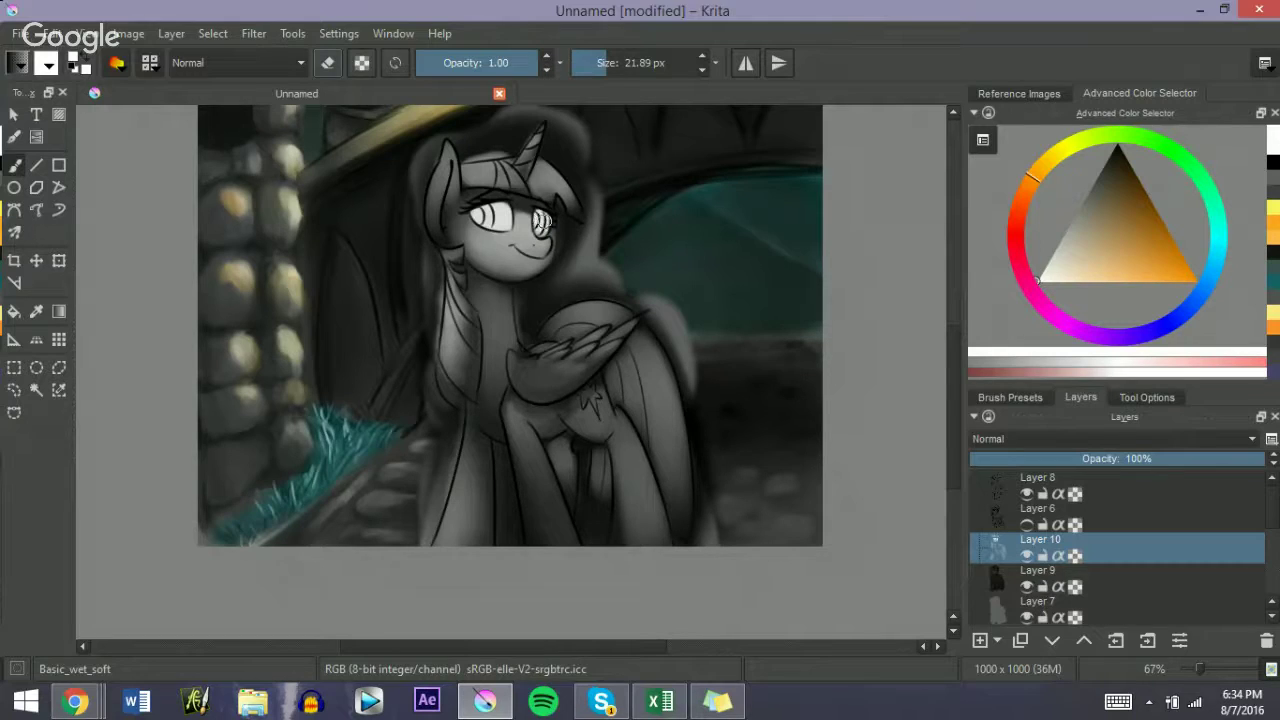
key("bracketleft")
key("bracketleft")
Step: Touch up the cheek highlight below the eye with a larger white brush
key("bracketright")
key("bracketright")
key("bracketright")
key("bracketright")
key("bracketright")
key("bracketright")
left_click_drag(499, 252, 467, 237)
Step: Brighten the base of the ear with a brush of about 15 to 19 px and the forelock and horn with about 10 px
key("bracketleft")
key("bracketleft")
key("bracketleft")
key("bracketleft")
key("bracketleft")
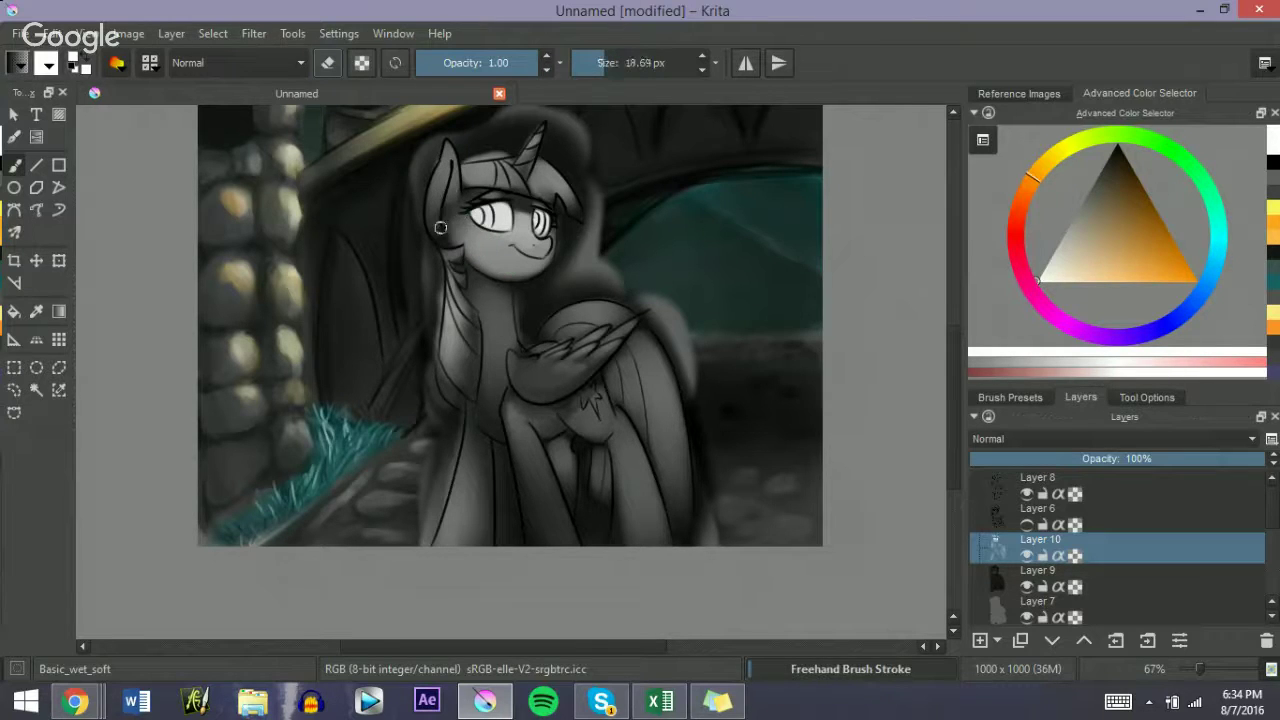
key("bracketleft")
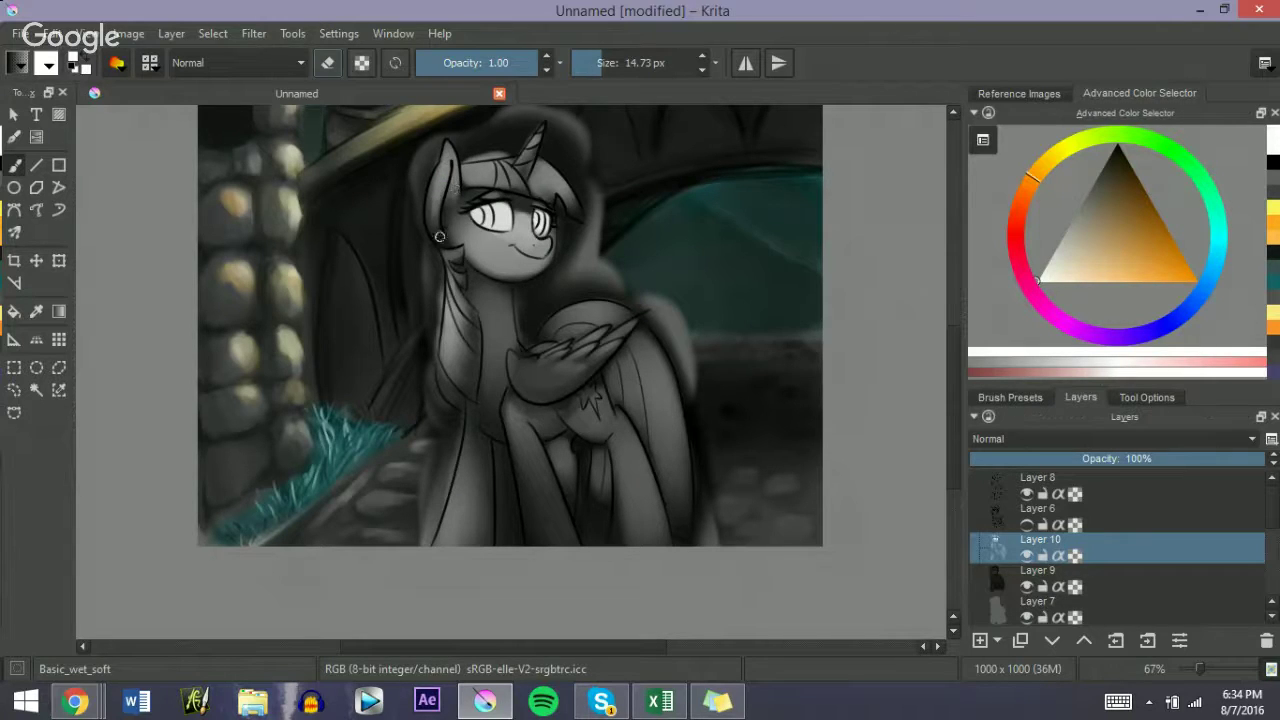
key("bracketleft")
key("bracketleft")
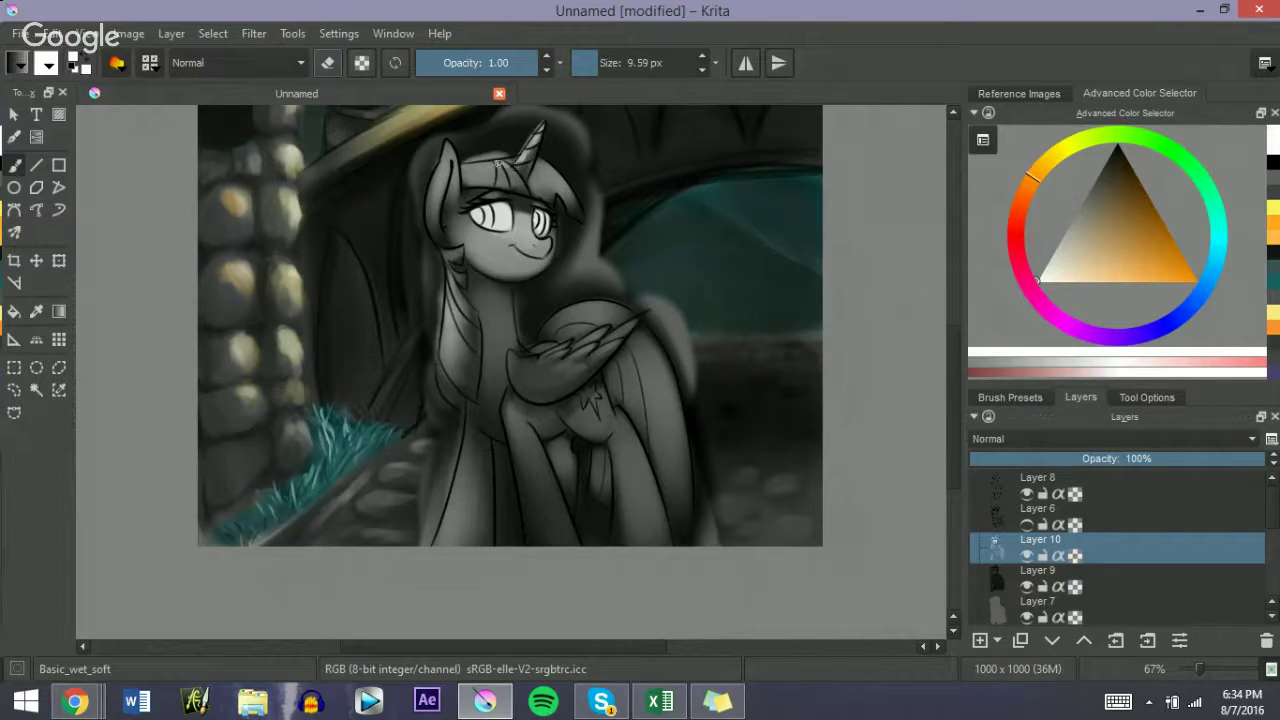
Step: Brighten the mane below the ear and the upper edge of the wing with a white brush of about 14 px
key("bracketright")
key("bracketright")
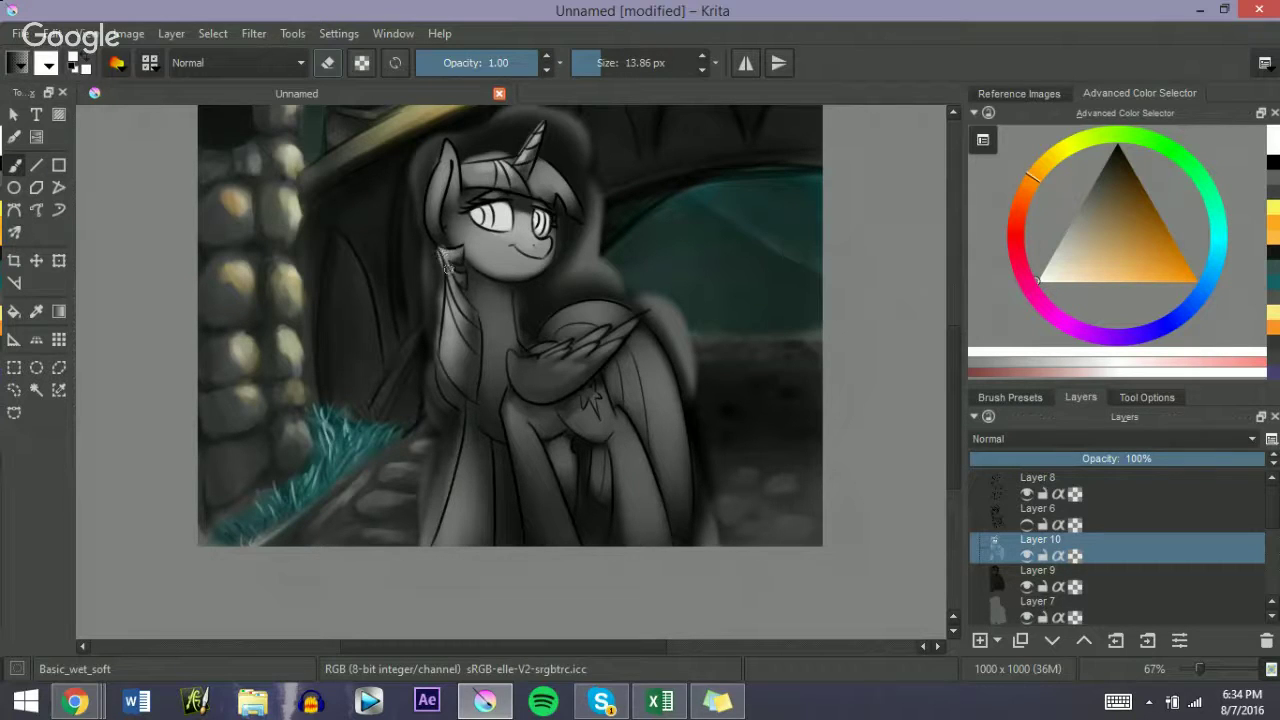
mouse_move(547, 333)
left_mouse_down()
mouse_move(571, 310)
mouse_move(560, 313)
mouse_move(553, 324)
mouse_move(585, 312)
mouse_move(551, 332)
mouse_move(614, 306)
mouse_move(572, 322)
mouse_move(539, 347)
left_mouse_up()
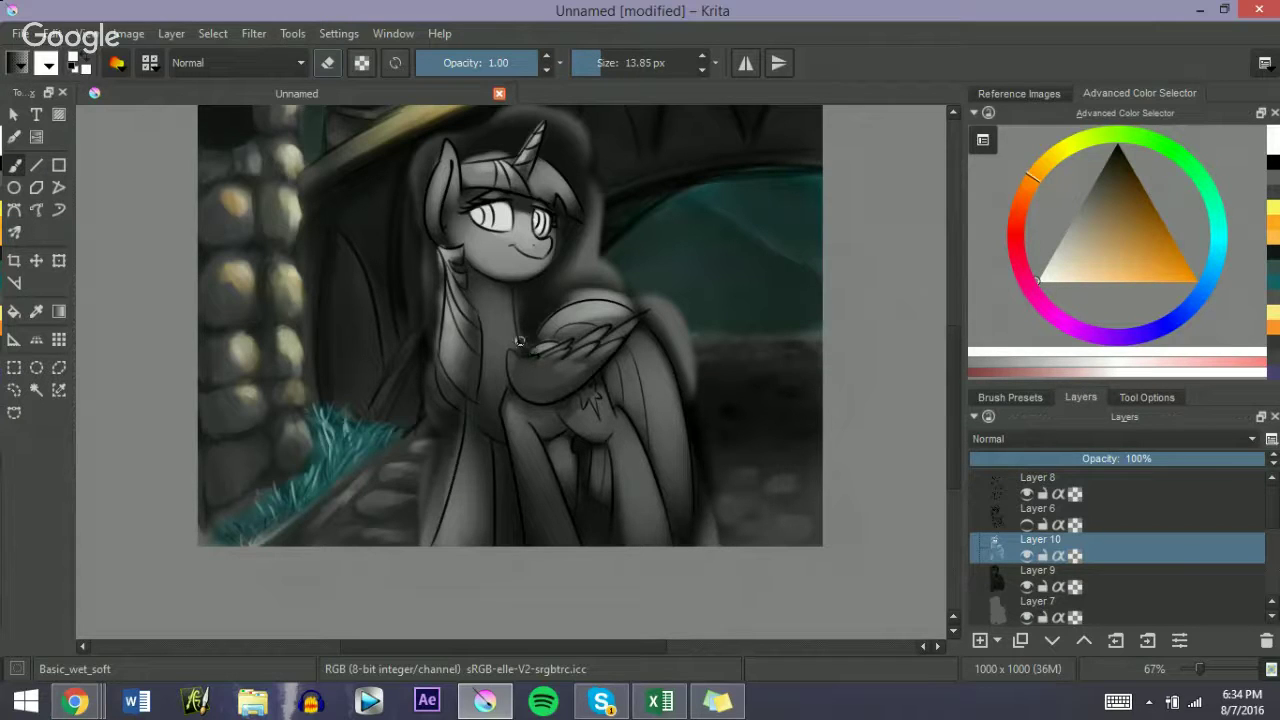
Step: Add soft white highlights to the neck, the lower wing and the shoulder with a brush of about 25 to 37 px
mouse_move(505, 344)
left_mouse_down()
mouse_move(503, 296)
mouse_move(496, 371)
left_mouse_up()
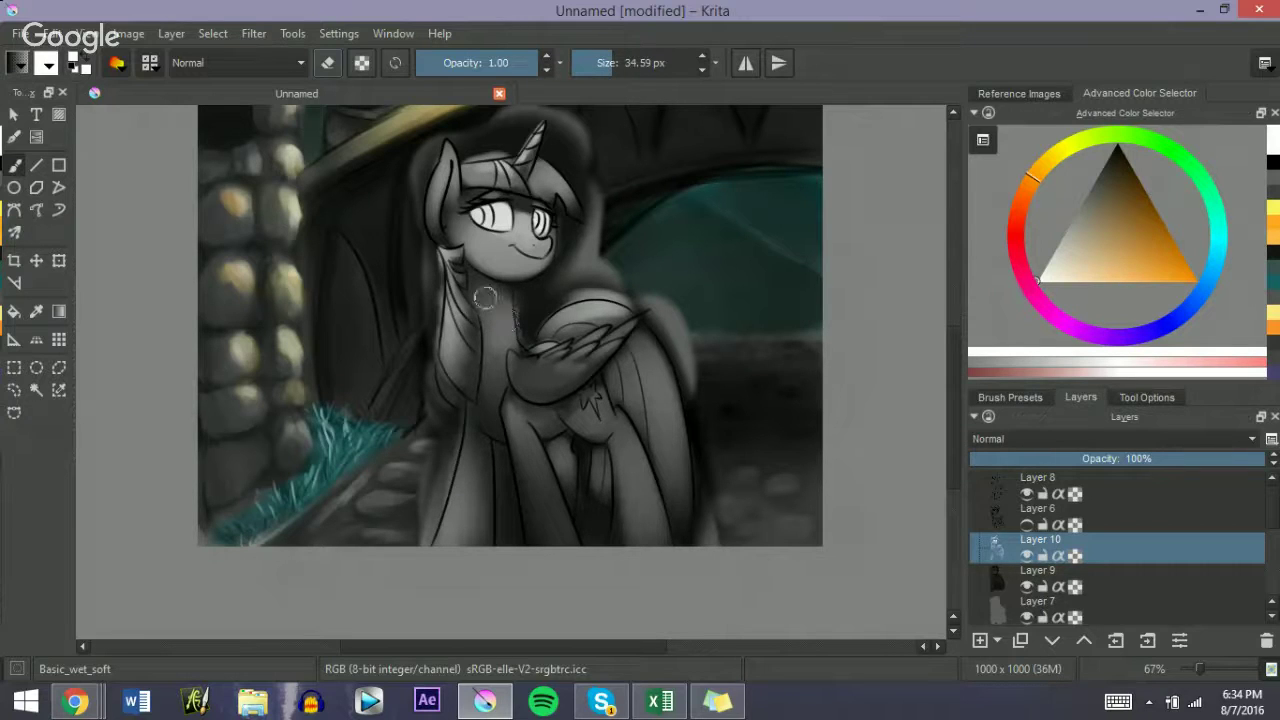
mouse_move(528, 357)
left_mouse_down()
mouse_move(514, 368)
mouse_move(537, 375)
left_mouse_up()
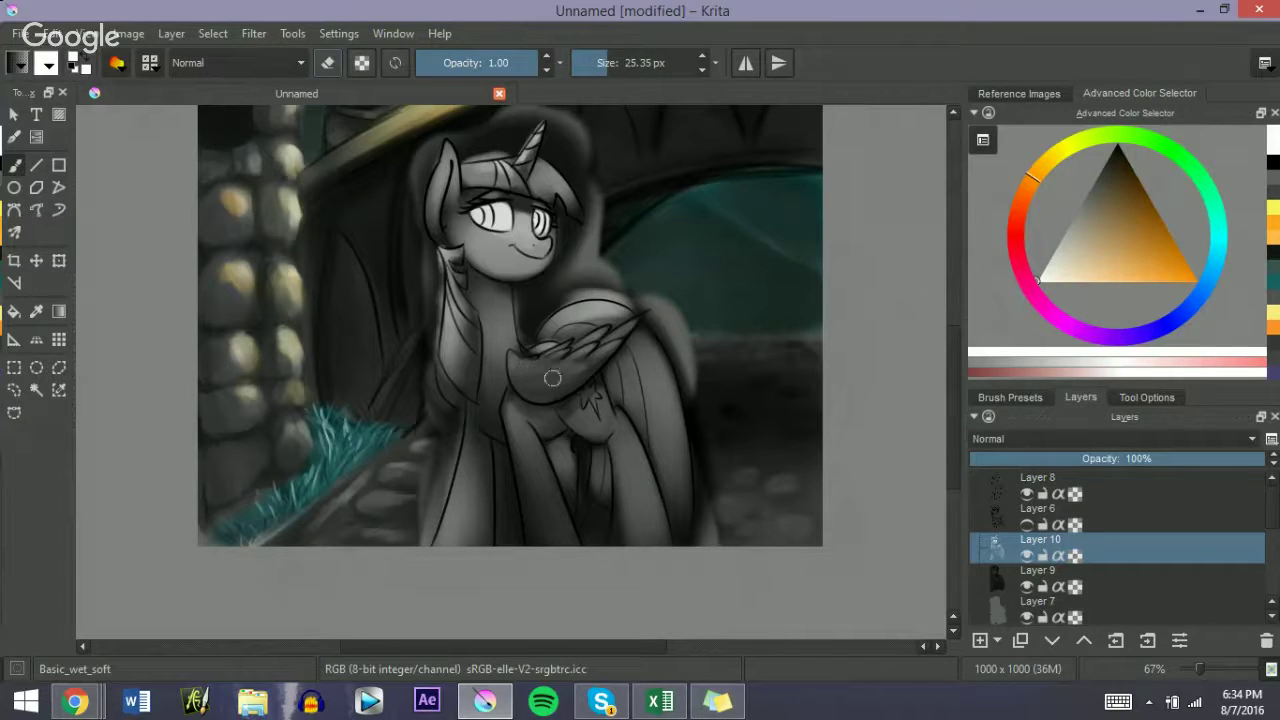
left_click_drag(558, 383, 551, 382)
mouse_move(514, 416)
left_mouse_down()
mouse_move(522, 428)
mouse_move(514, 417)
left_mouse_up()
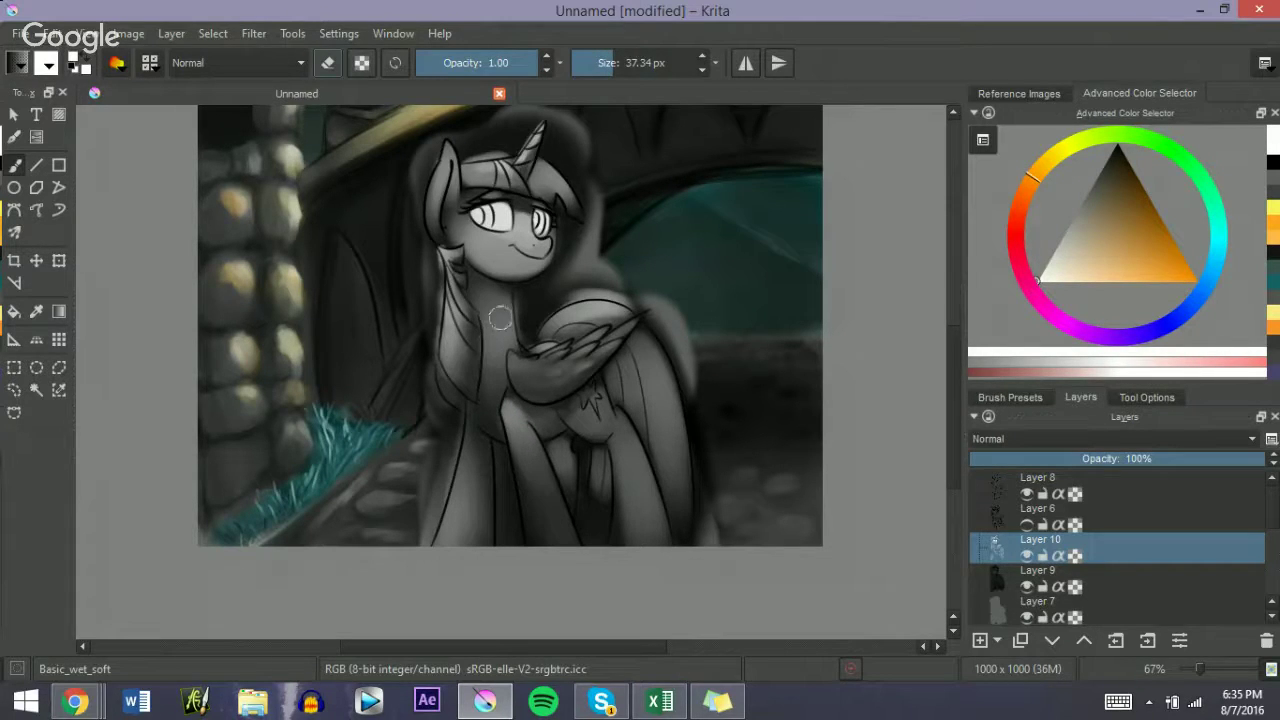
left_click_drag(504, 317, 511, 316)
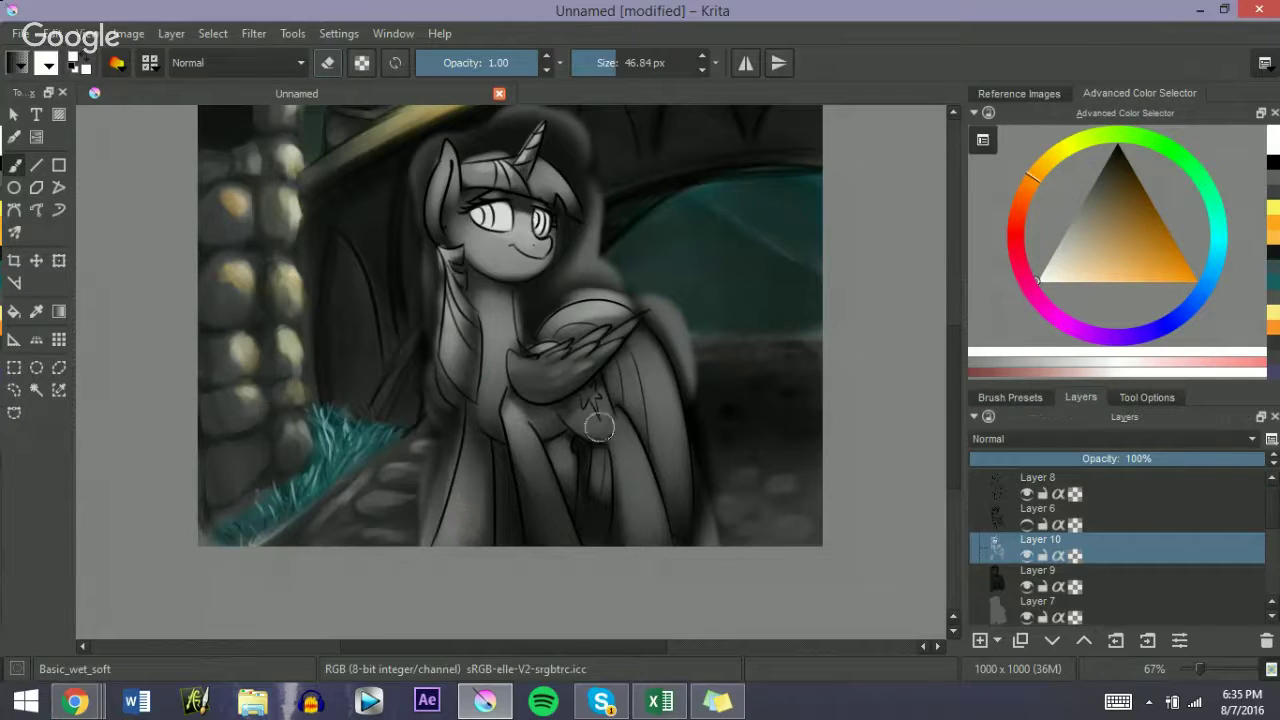
Step: Brighten the pony's hip, belly and hind leg with a soft white brush of about 33 to 50 px
mouse_move(611, 394)
left_mouse_down("shift")
mouse_move(588, 418)
mouse_move(602, 426)
mouse_move(597, 408)
mouse_move(618, 428)
left_mouse_up("shift")
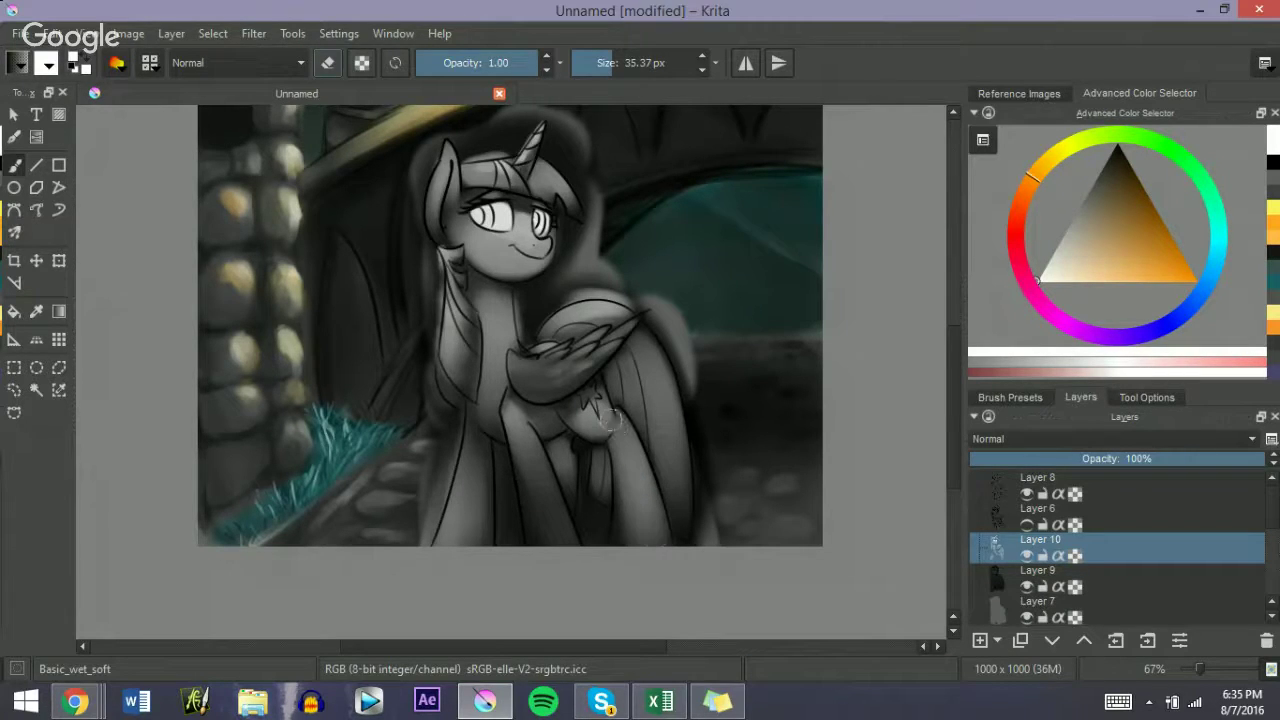
mouse_move(629, 446)
left_mouse_down()
mouse_move(639, 528)
mouse_move(613, 431)
mouse_move(656, 561)
left_mouse_up()
key("bracketright")
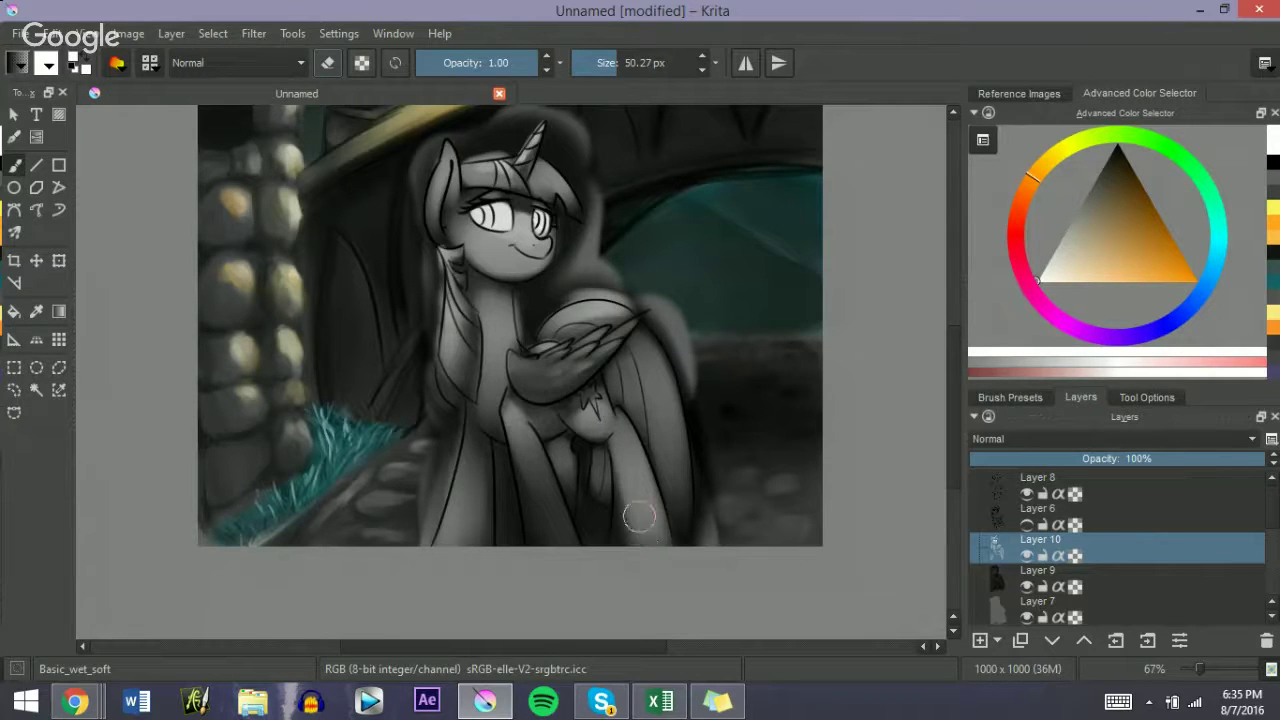
key("bracketleft")
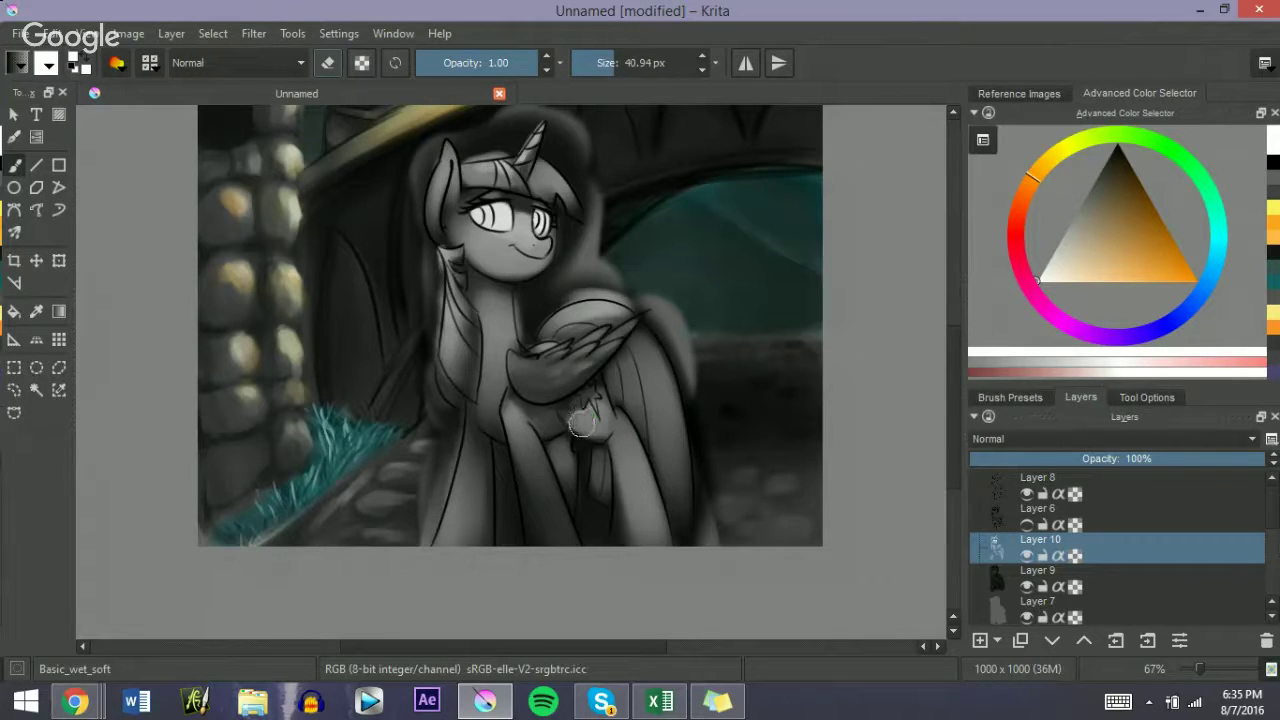
key("bracketleft")
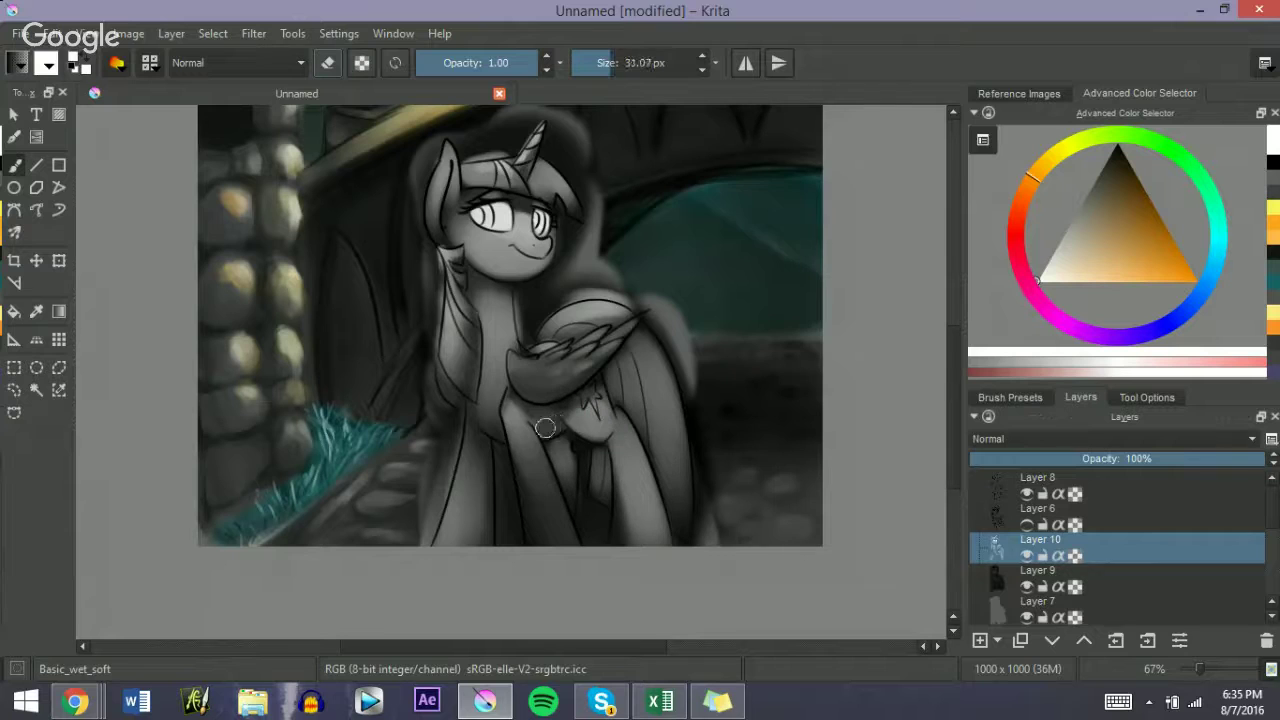
Step: Brighten the foreleg beneath the wing with a soft white brush of about 39 to 51 px
key("bracketleft")
key("bracketright")
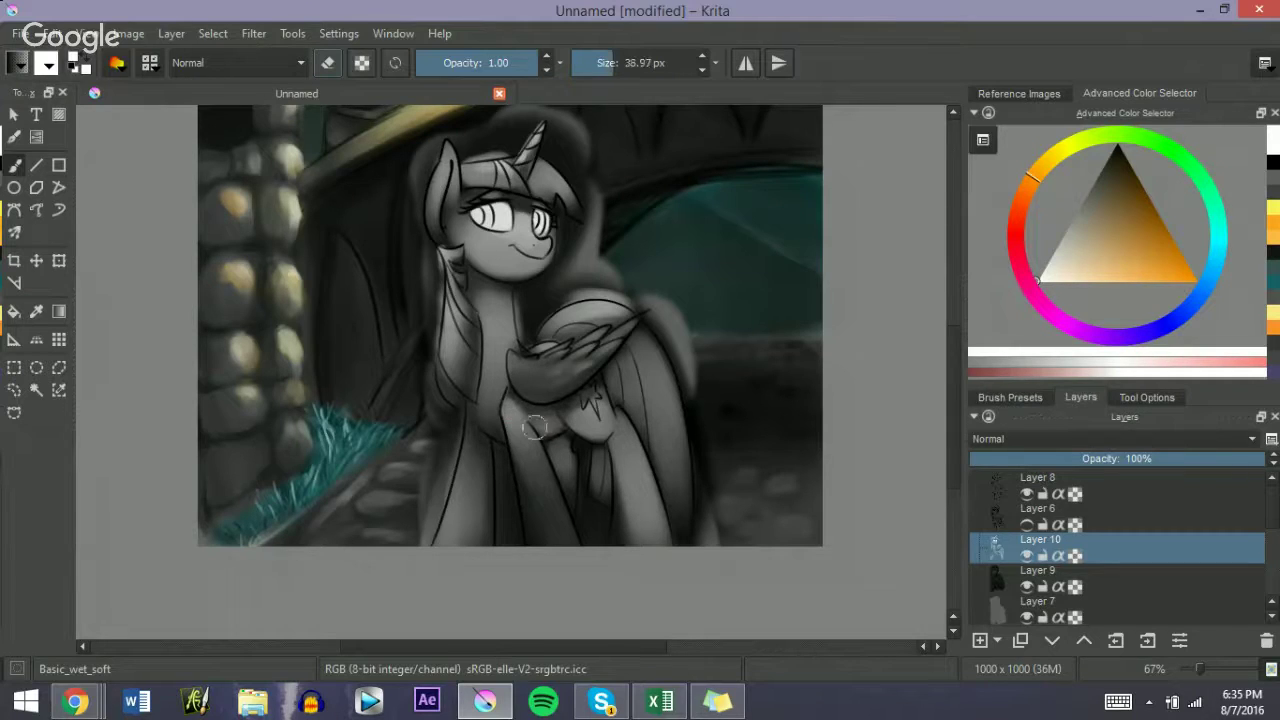
key("bracketright")
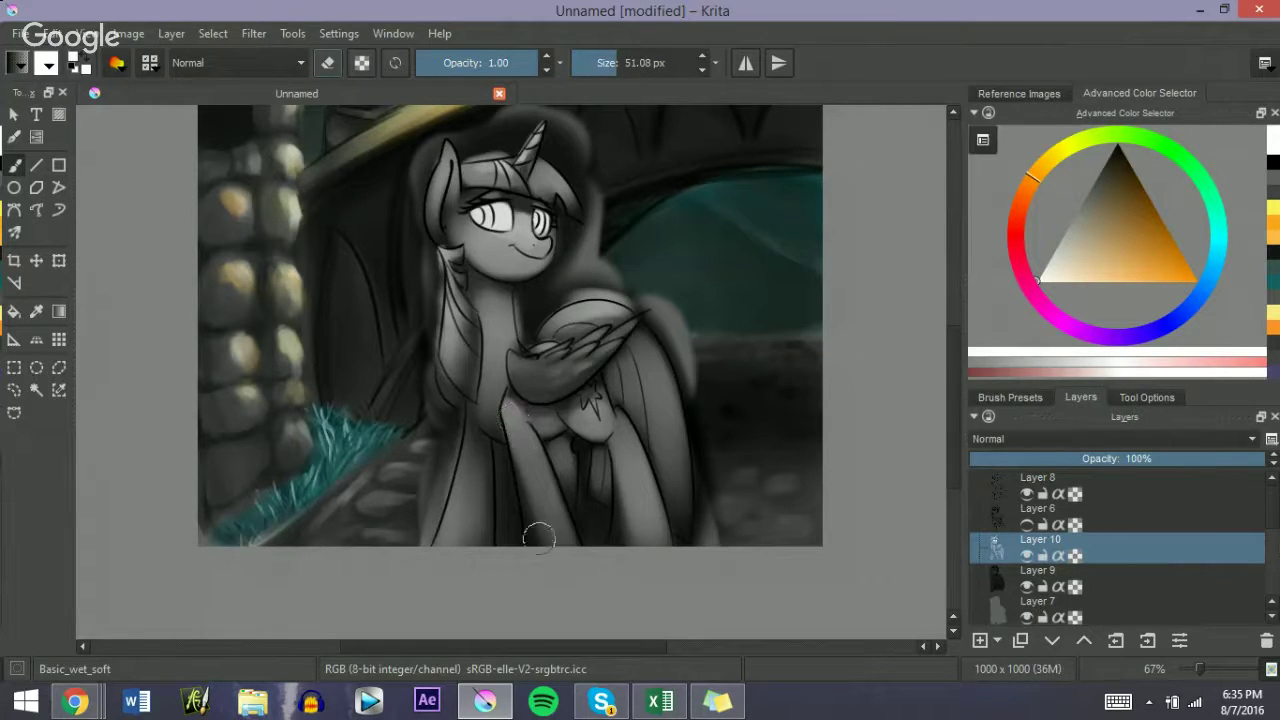
key("bracketright")
Step: Shade the irises of both eyes dark grey with a soft black brush of about 11 px, undoing the unwanted last strokes
left_click(518, 228)
left_click_drag(1199, 669, 1219, 669)
left_click_drag(955, 446, 955, 342)
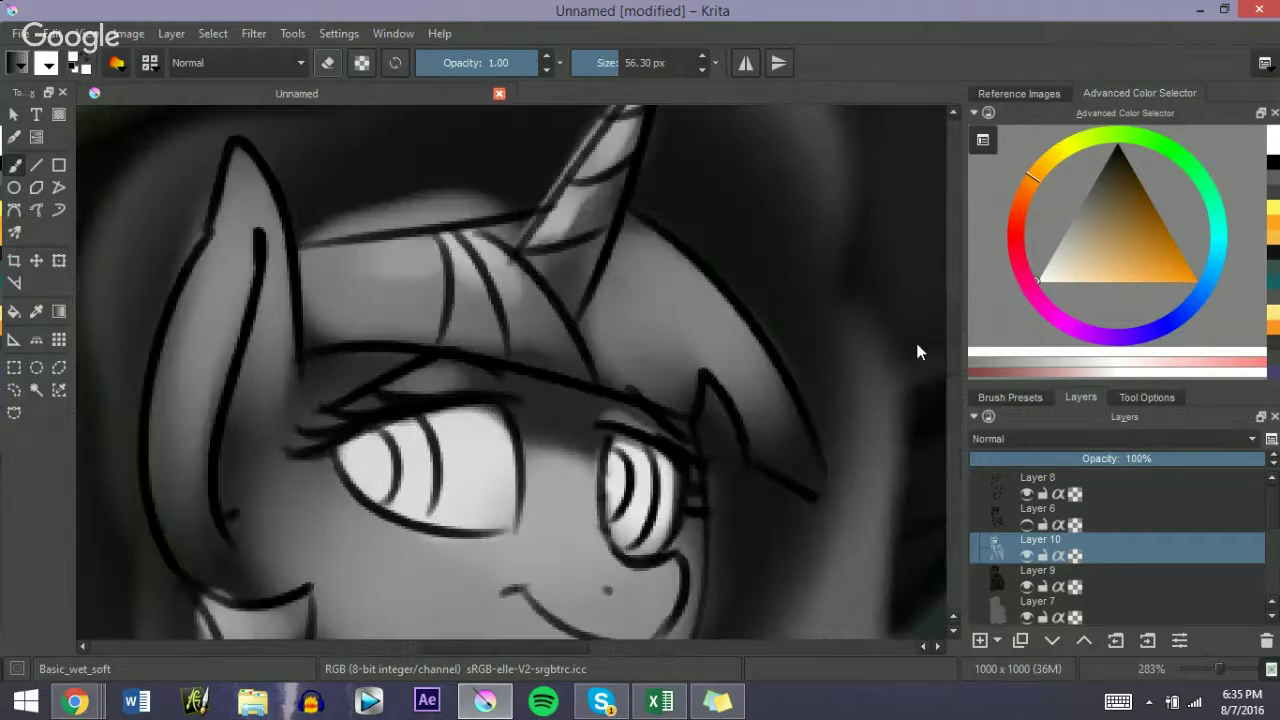
key("e")
left_click_drag(397, 466, 354, 466, "shift")
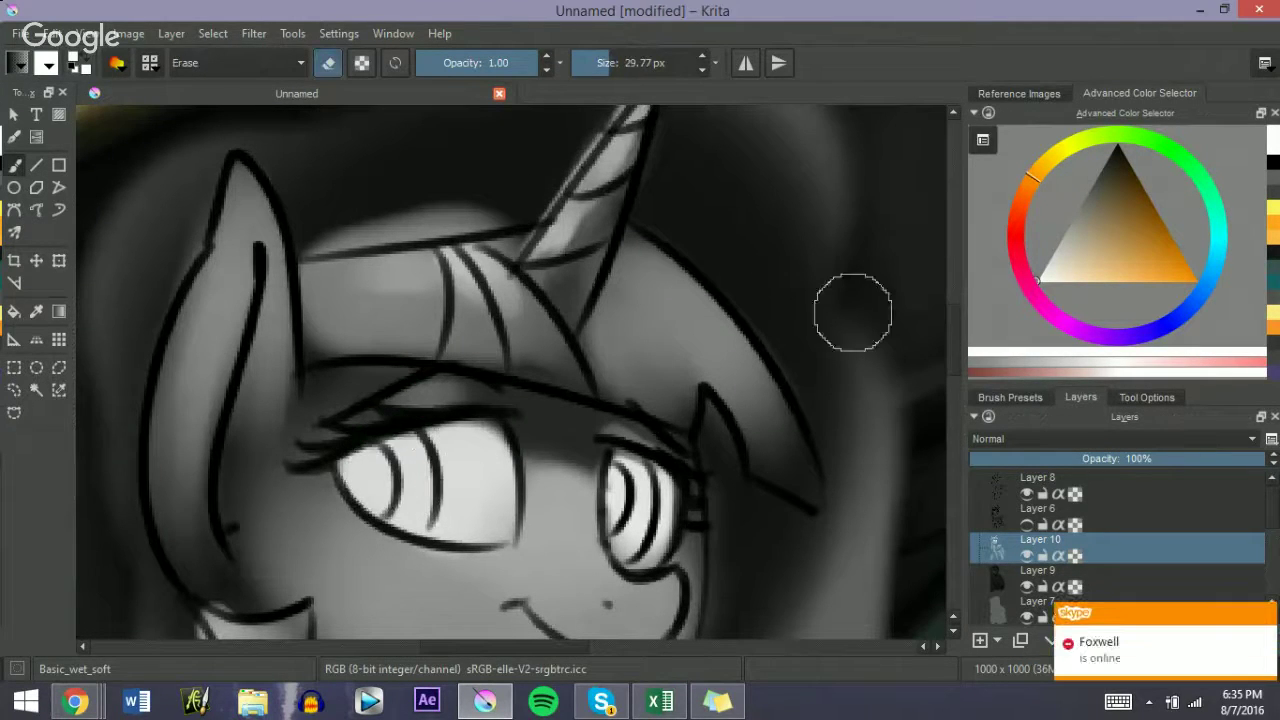
key("e")
key("bracketleft")
key("bracketleft")
key("bracketleft")
key("bracketleft")
key("bracketleft")
mouse_move(397, 448)
left_mouse_down()
mouse_move(405, 512)
mouse_move(424, 470)
mouse_move(406, 518)
mouse_move(418, 522)
mouse_move(403, 446)
left_mouse_up()
key("bracketleft")
mouse_move(622, 458)
left_mouse_down()
mouse_move(638, 530)
mouse_move(634, 490)
mouse_move(620, 556)
mouse_move(630, 480)
mouse_move(638, 490)
left_mouse_up()
key("ctrl+z")
key("ctrl+z")
key("ctrl+z")
key("ctrl+z")
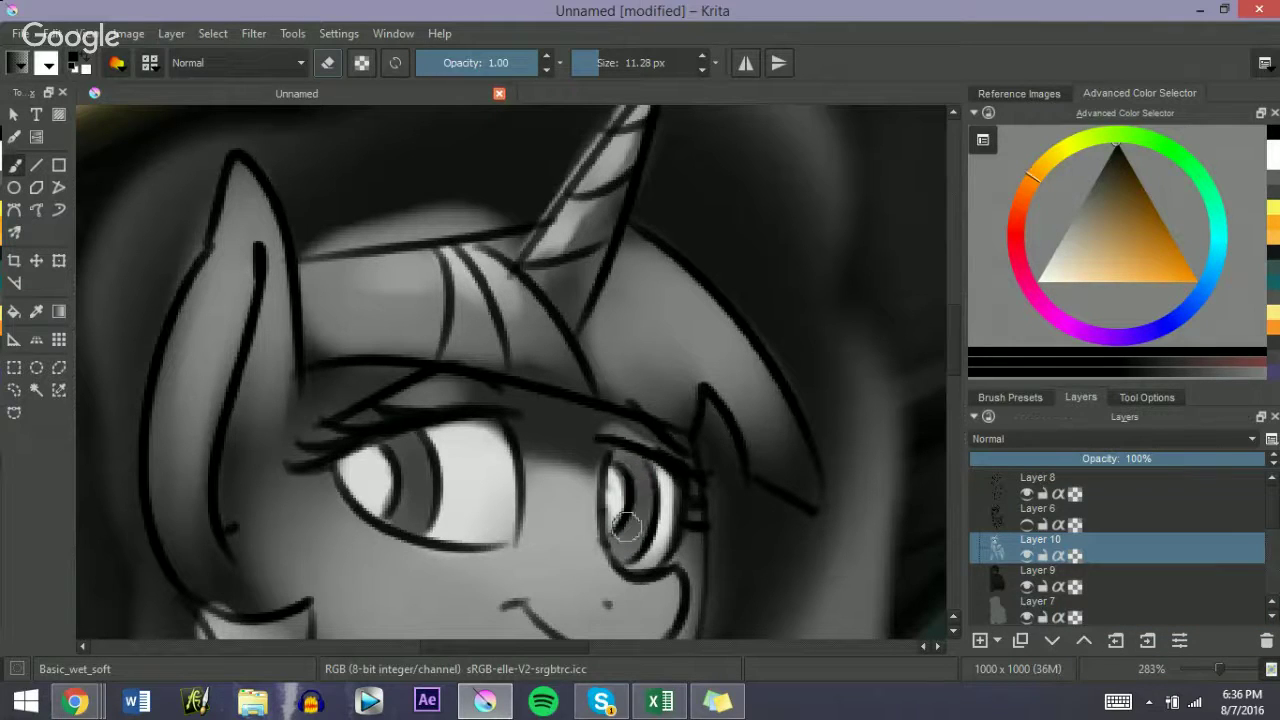
Step: Dab light grey spots along the irises of both eyes with a brush of about 4 to 7 px
left_click(1074, 209)
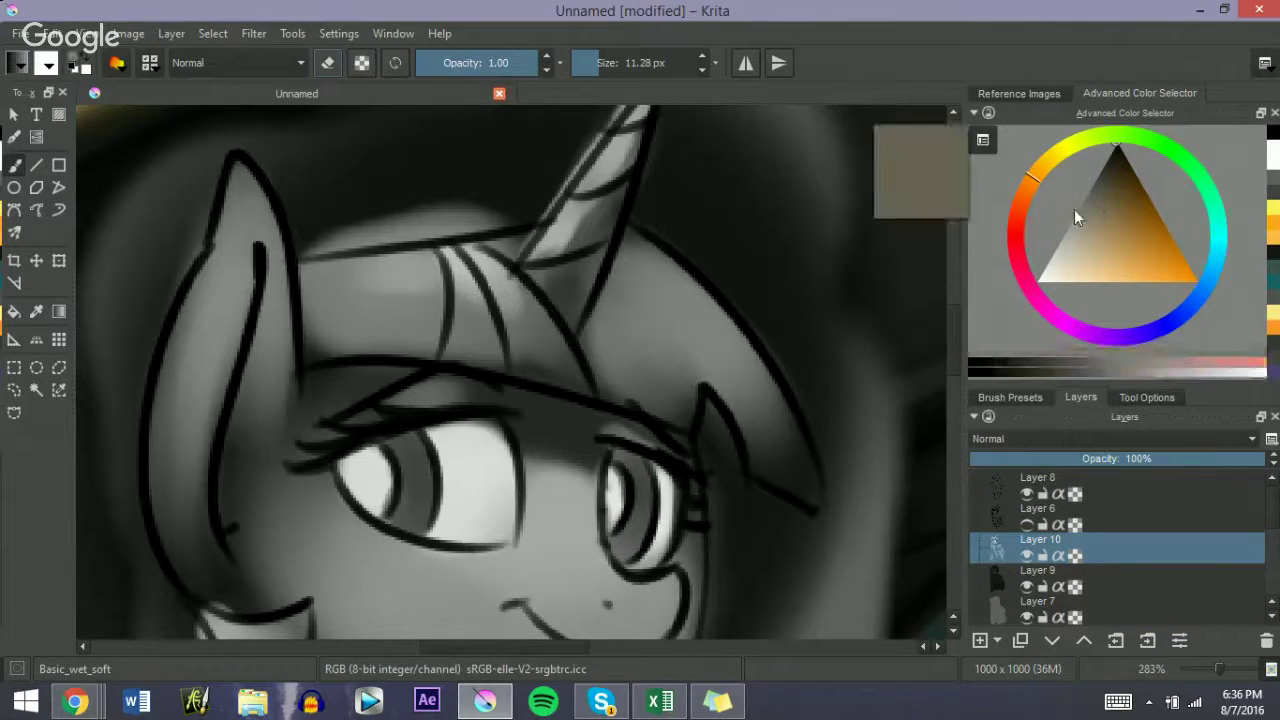
left_click_drag(1045, 265, 1017, 273)
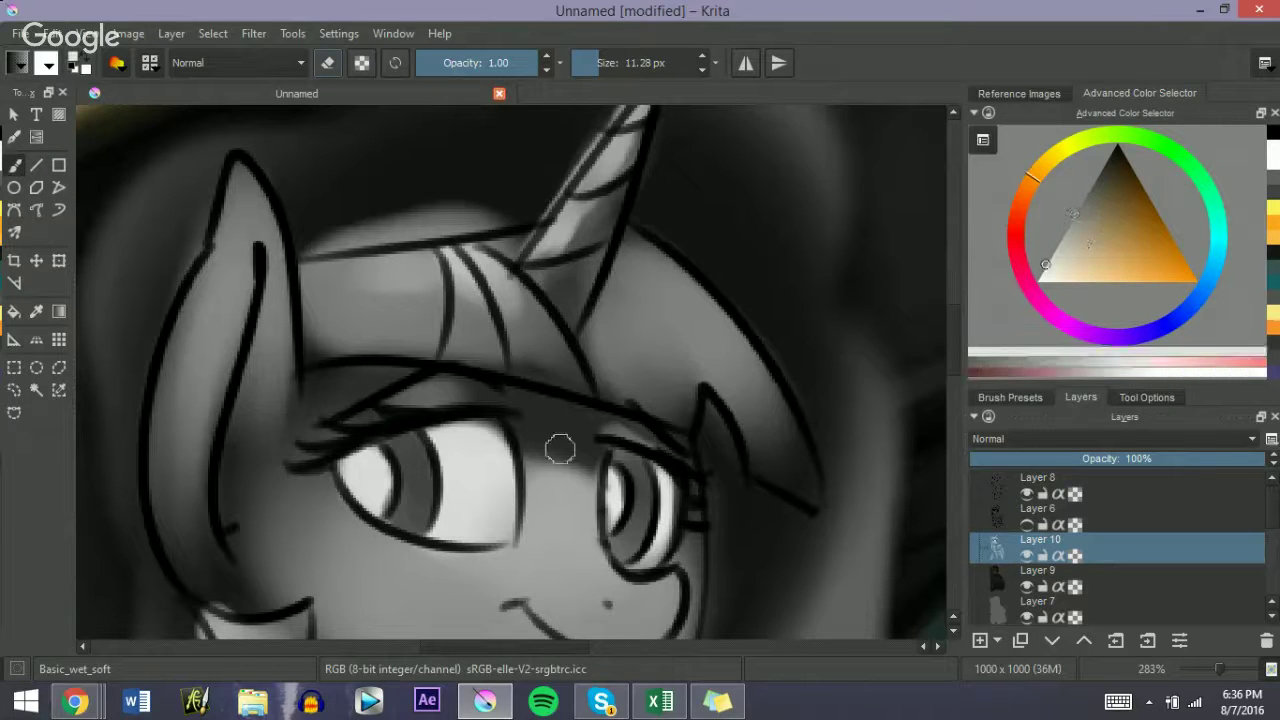
left_click_drag(648, 522, 643, 521)
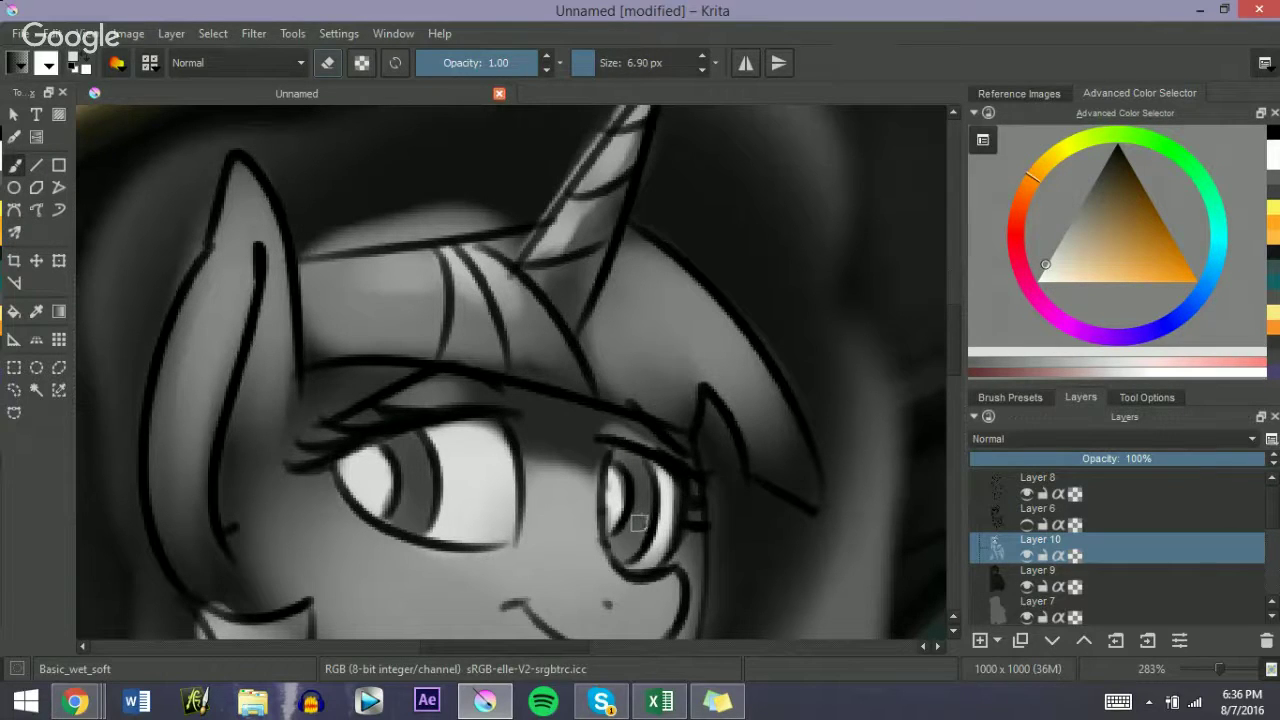
key("bracketleft")
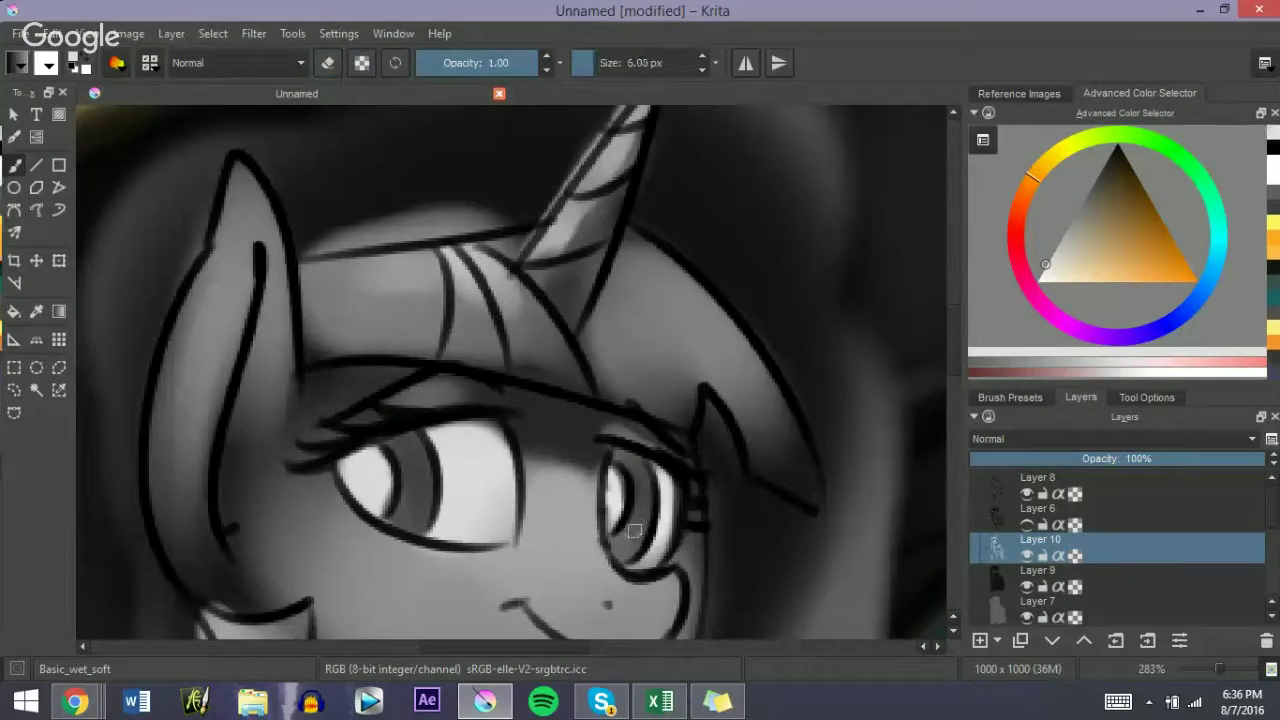
key("bracketleft")
key("bracketleft")
key("bracketright")
left_click_drag(644, 494, 626, 461)
mouse_move(408, 514)
left_mouse_down()
mouse_move(416, 462)
mouse_move(404, 432)
left_mouse_up()
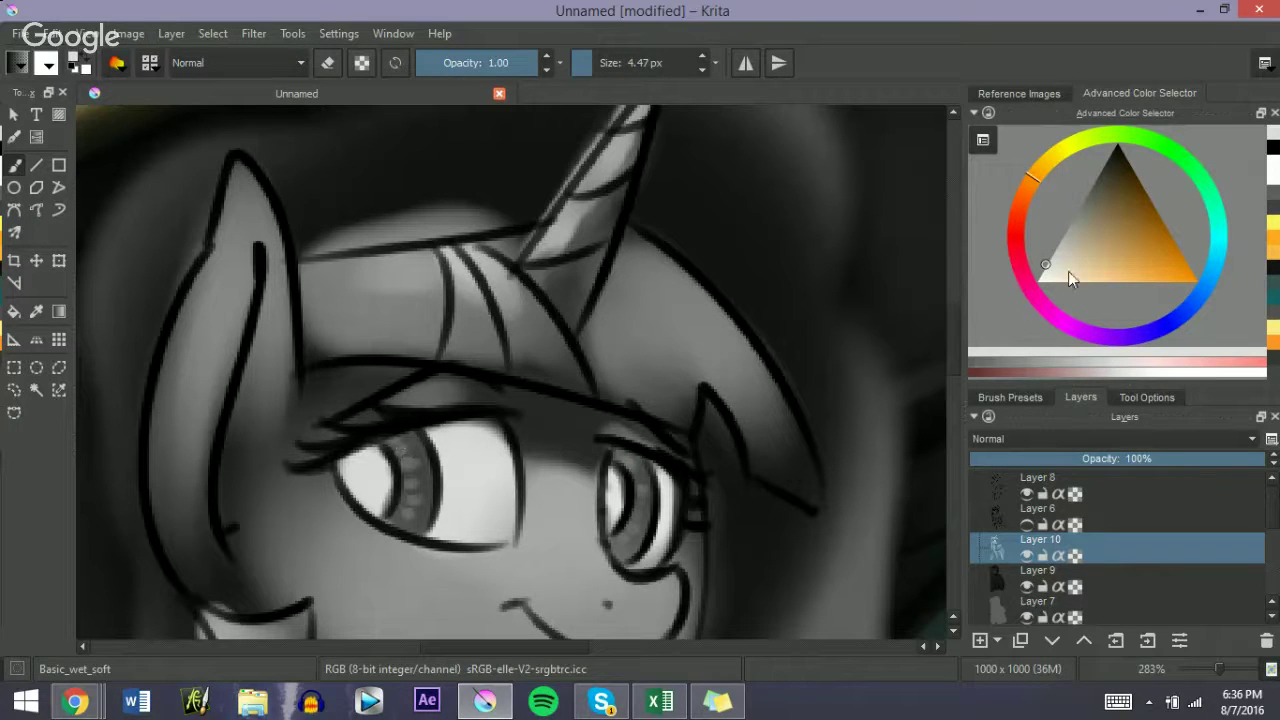
Step: Add small white dots along both irises with the Basic_circle brush at about 2.3 px
left_click_drag(1074, 244, 1034, 283)
left_click_drag(405, 452, 408, 448)
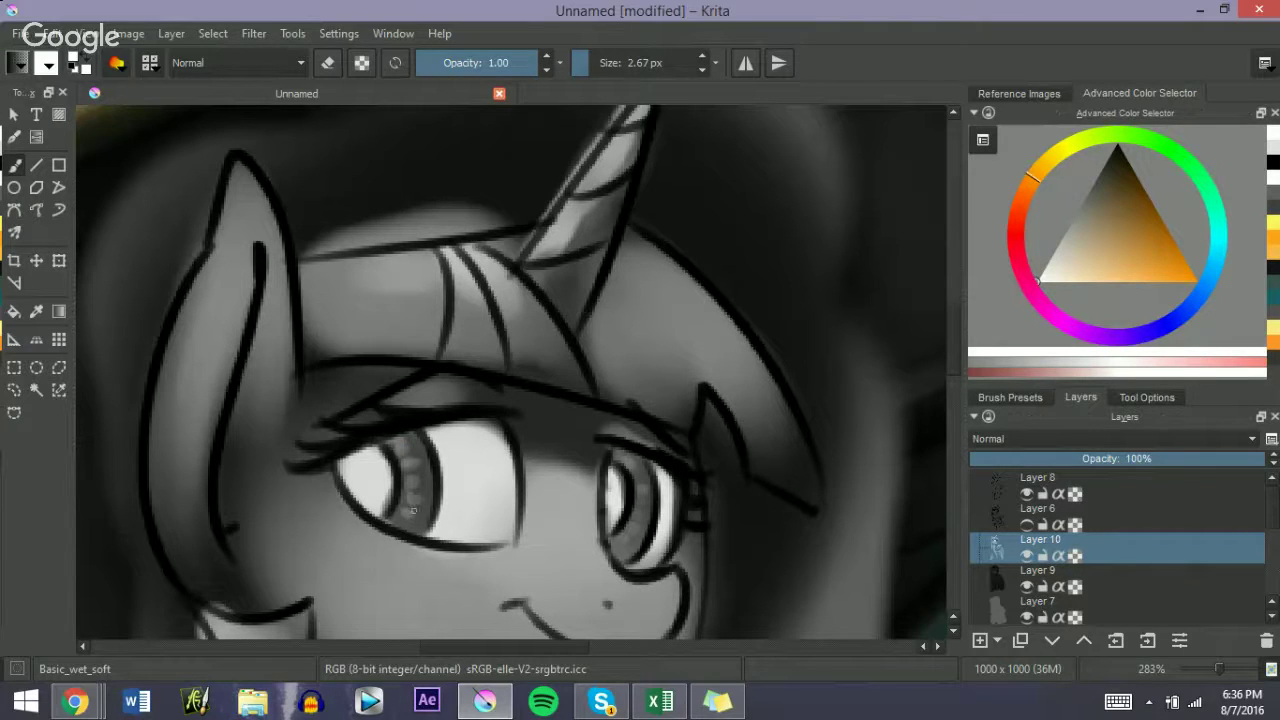
left_click(1010, 397)
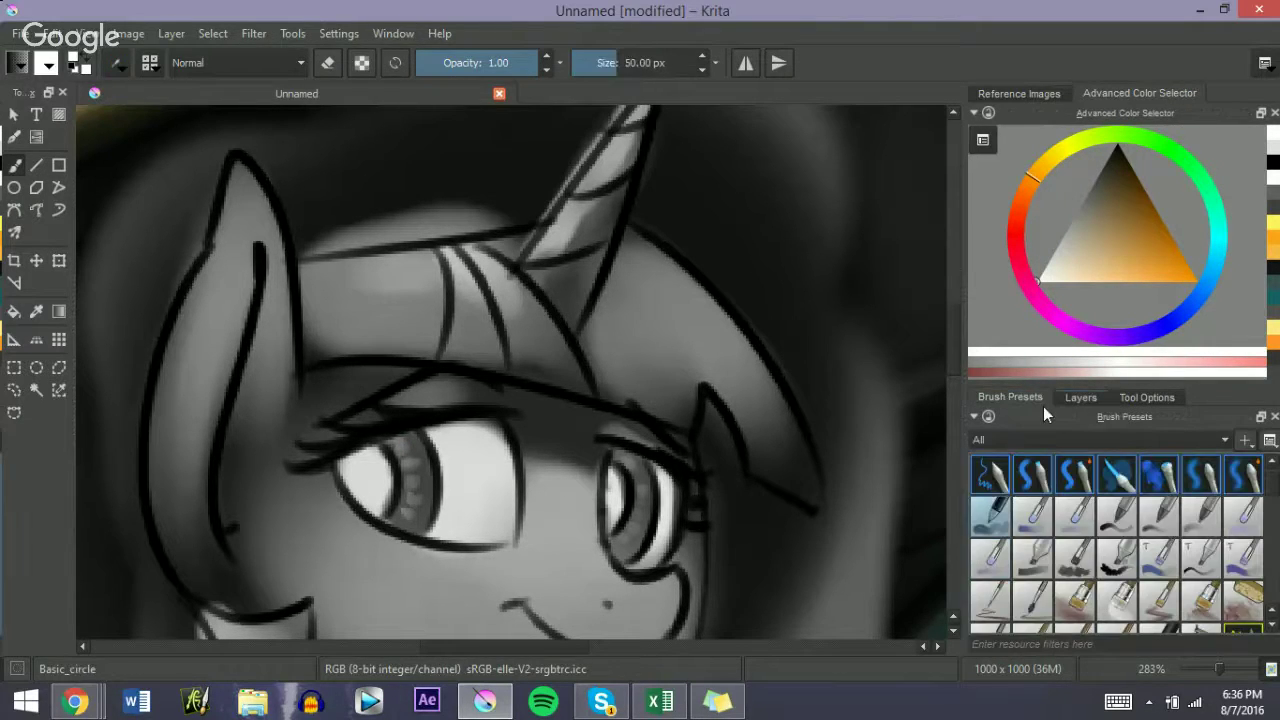
left_click(1081, 397)
left_click_drag(409, 434, 411, 488)
left_click(404, 513)
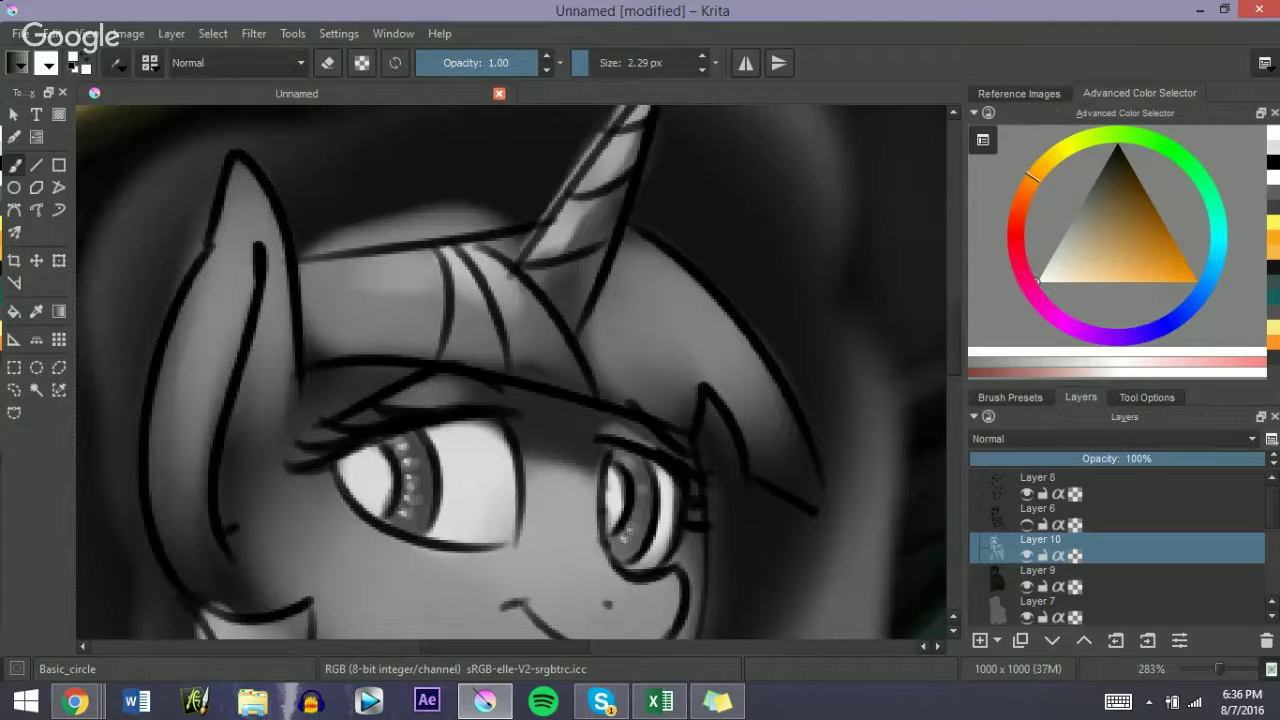
left_click_drag(640, 505, 638, 496)
Step: Fill the pupils of both eyes black with the Basic_circle brush at about 6 to 10 px
left_click(1114, 147)
mouse_move(376, 464)
left_mouse_down()
mouse_move(386, 458)
mouse_move(359, 479)
mouse_move(369, 466)
left_mouse_up()
mouse_move(352, 466)
left_mouse_down()
mouse_move(381, 480)
mouse_move(346, 474)
mouse_move(383, 500)
mouse_move(363, 449)
mouse_move(372, 484)
left_mouse_up()
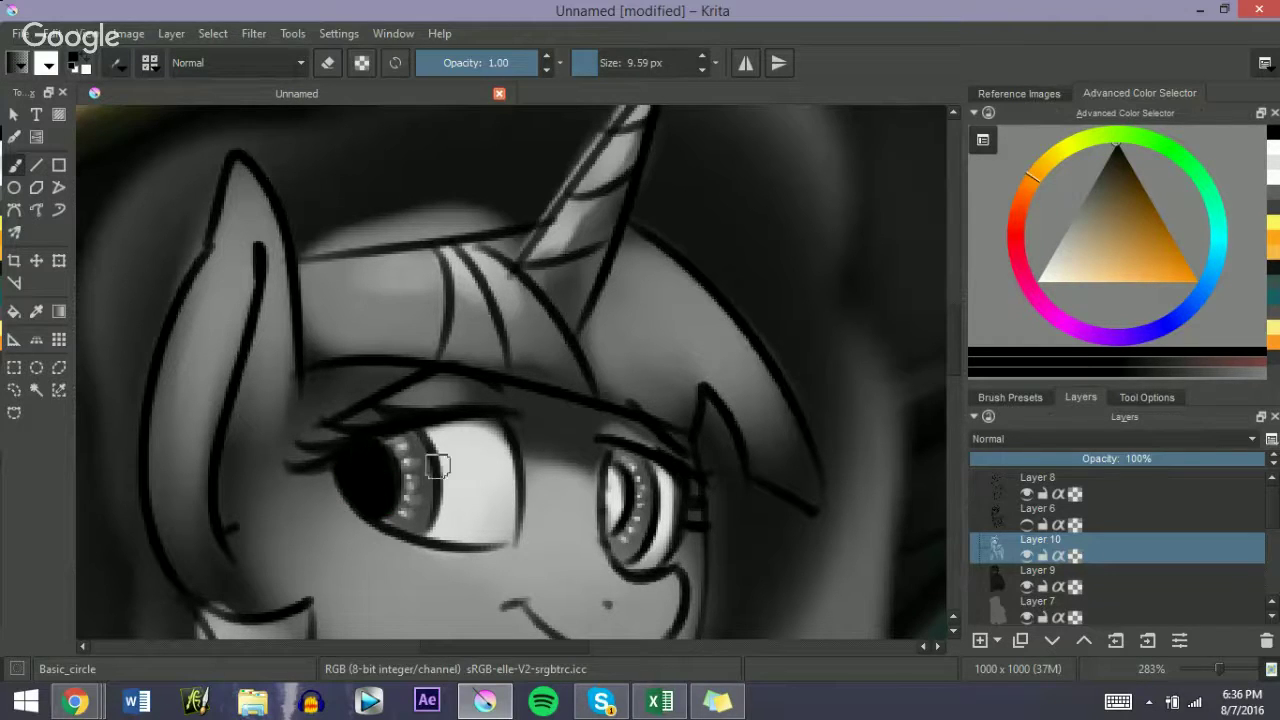
key("bracketleft")
mouse_move(618, 518)
left_mouse_down()
mouse_move(608, 482)
mouse_move(619, 518)
left_mouse_up()
key("bracketleft")
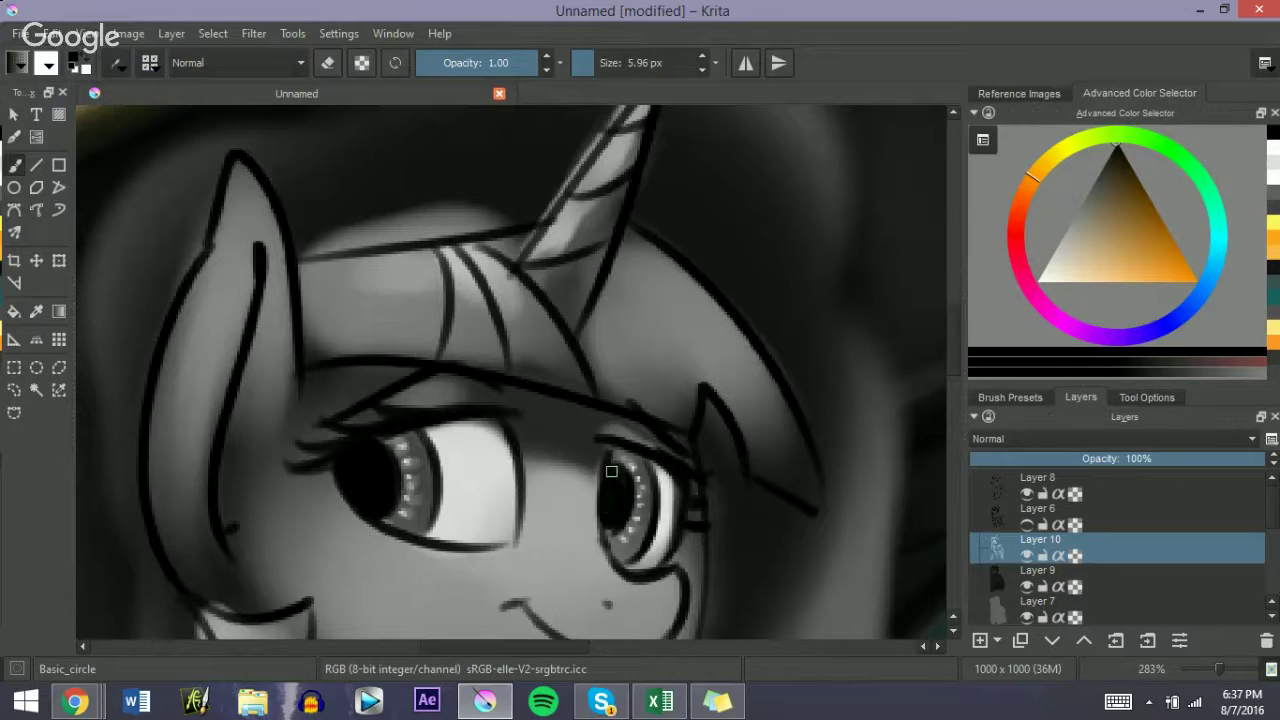
left_click_drag(611, 468, 611, 527)
Step: Choose white as the painting colour and add a new layer above Layer 8
left_click_drag(1218, 671, 1207, 672)
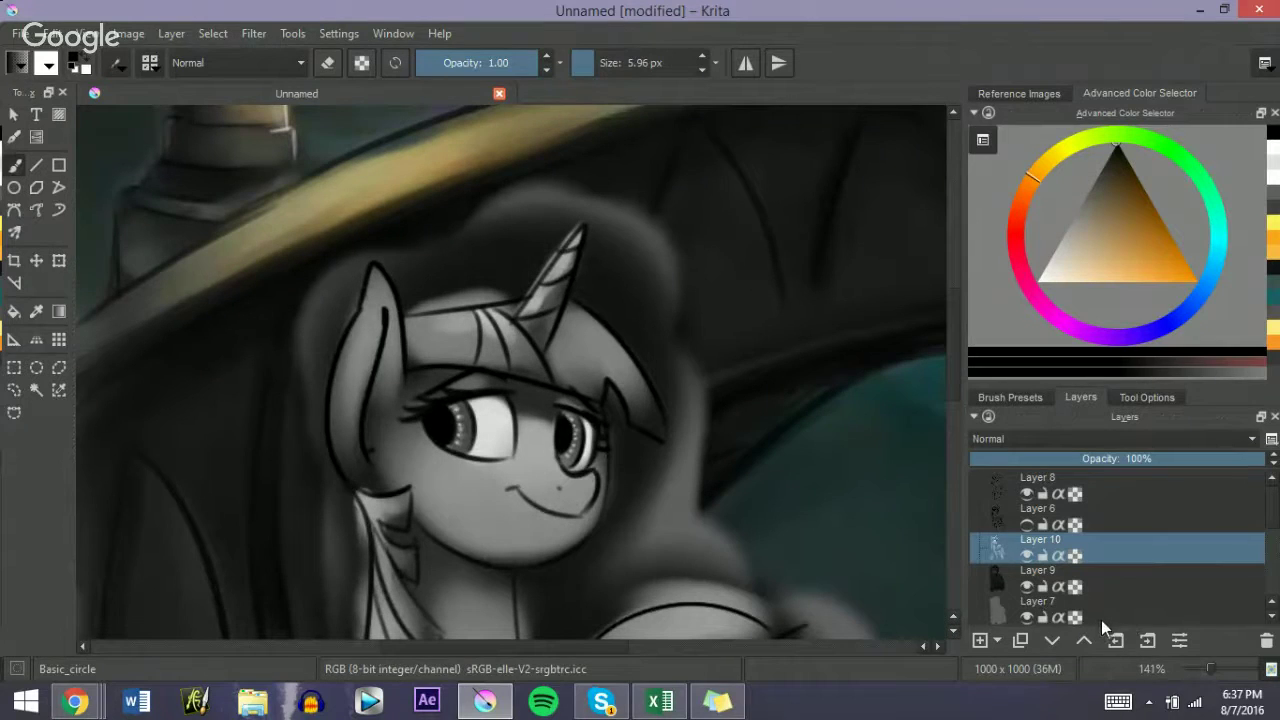
left_click_drag(1210, 670, 1203, 670)
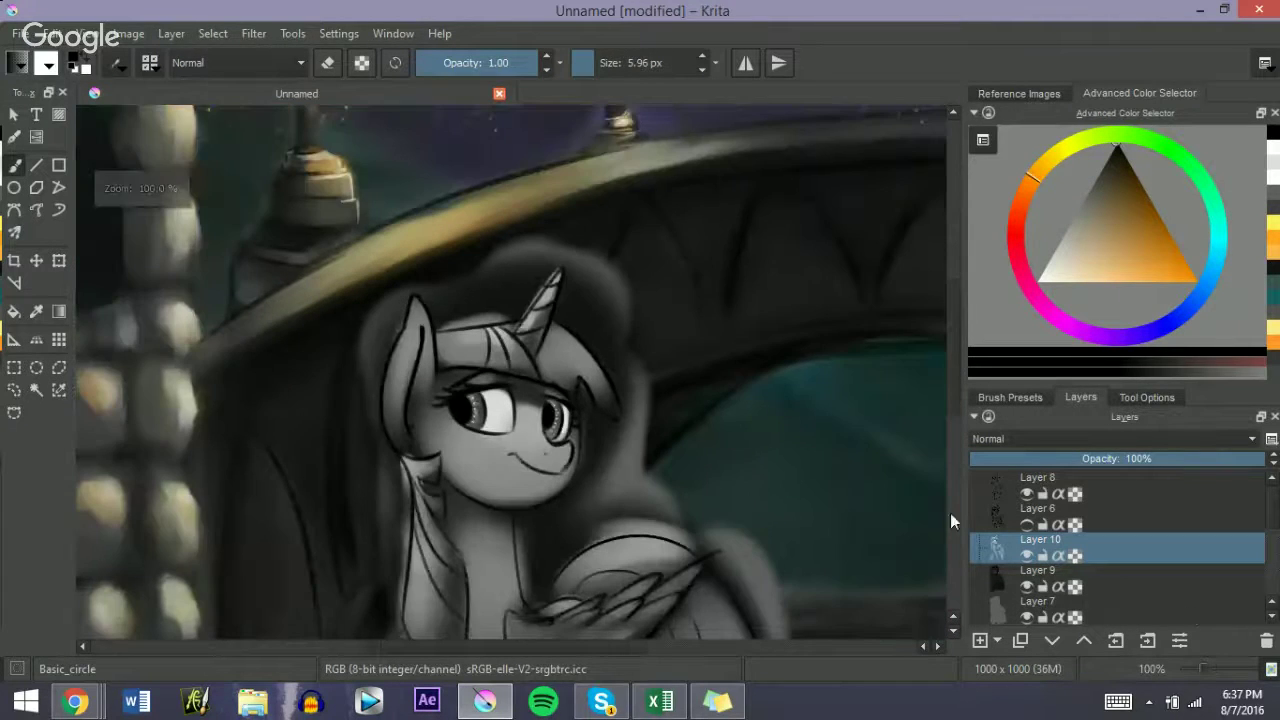
scroll(941, 492, "up", 2)
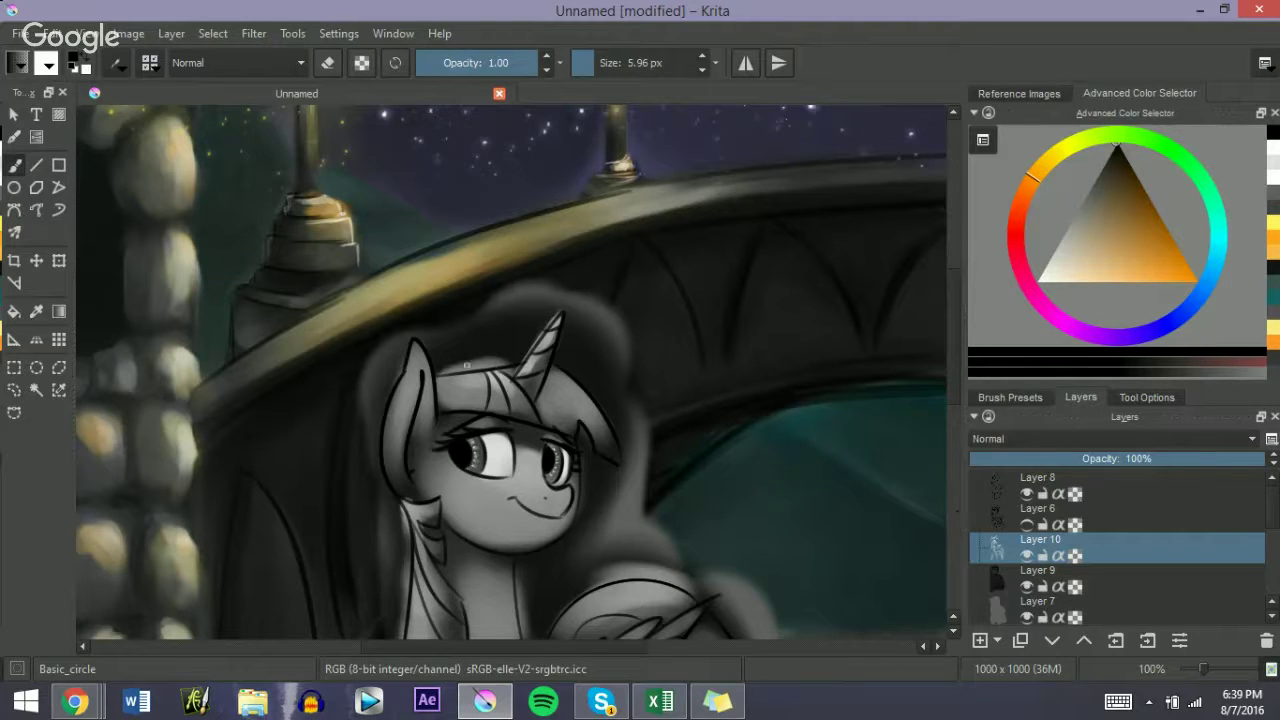
left_click_drag(1101, 181, 1040, 287)
left_click(1004, 484)
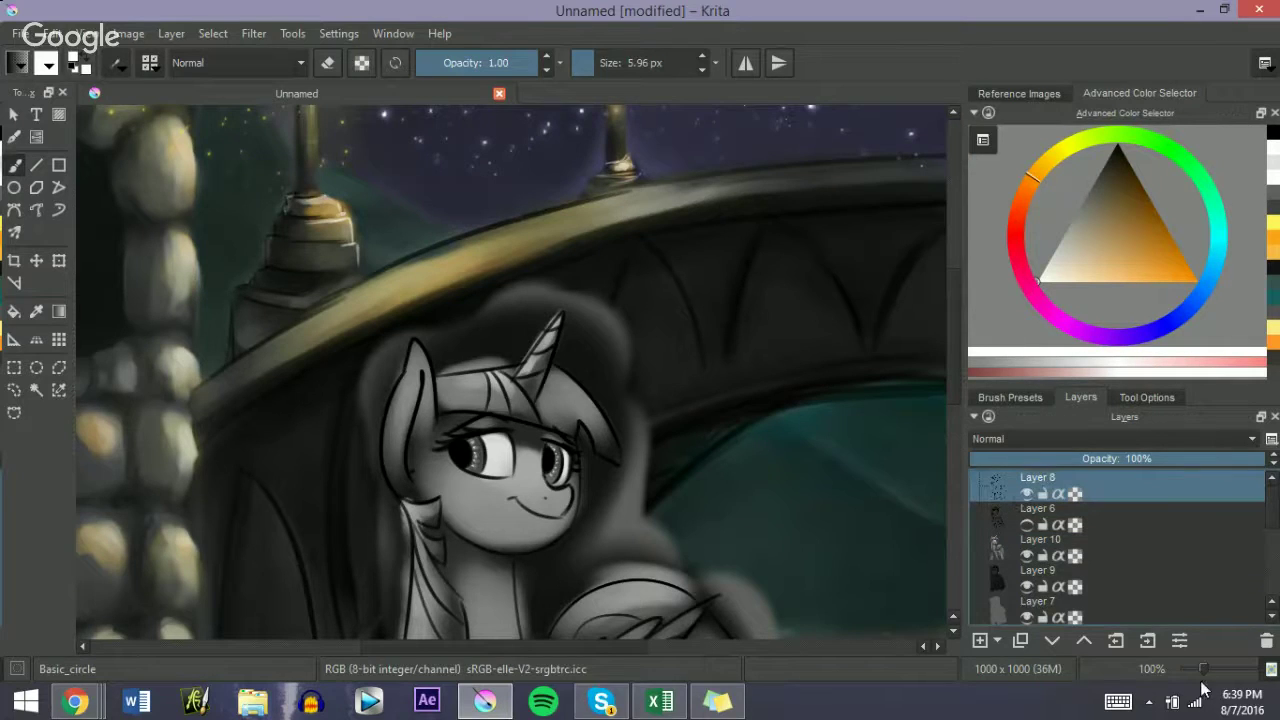
left_click_drag(1210, 671, 1218, 673)
left_click_drag(951, 351, 957, 378)
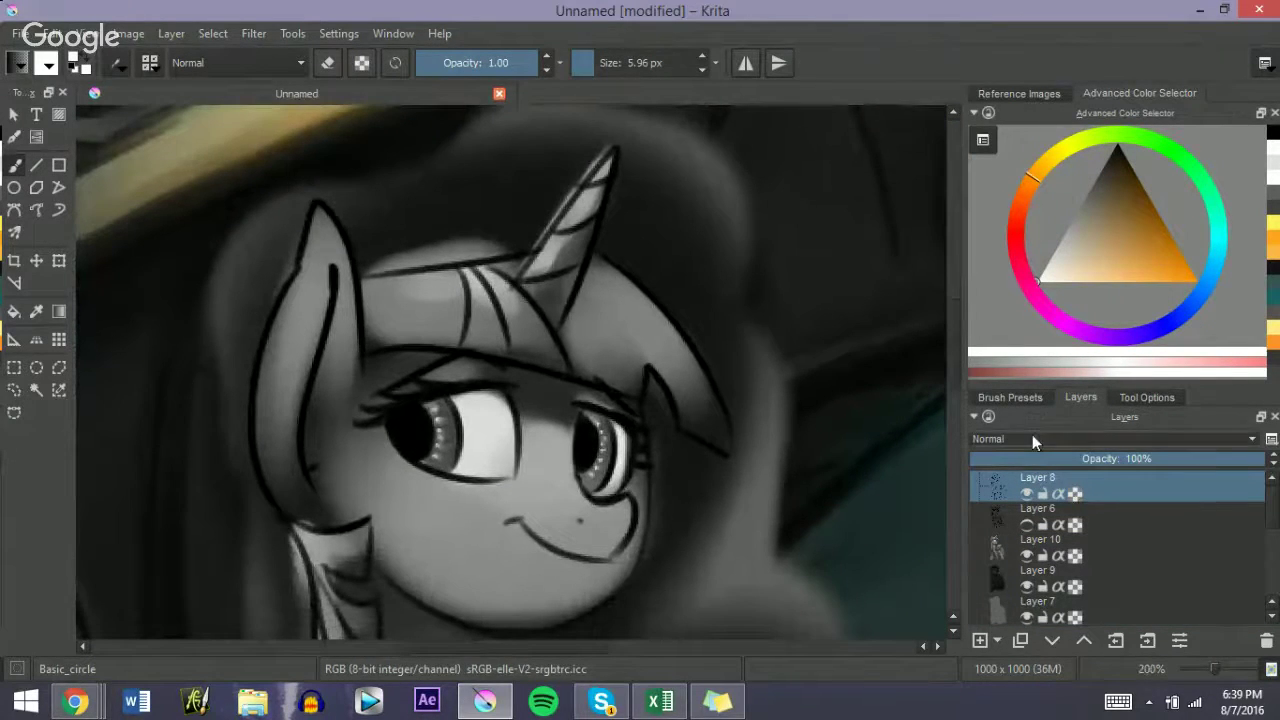
left_click(981, 641)
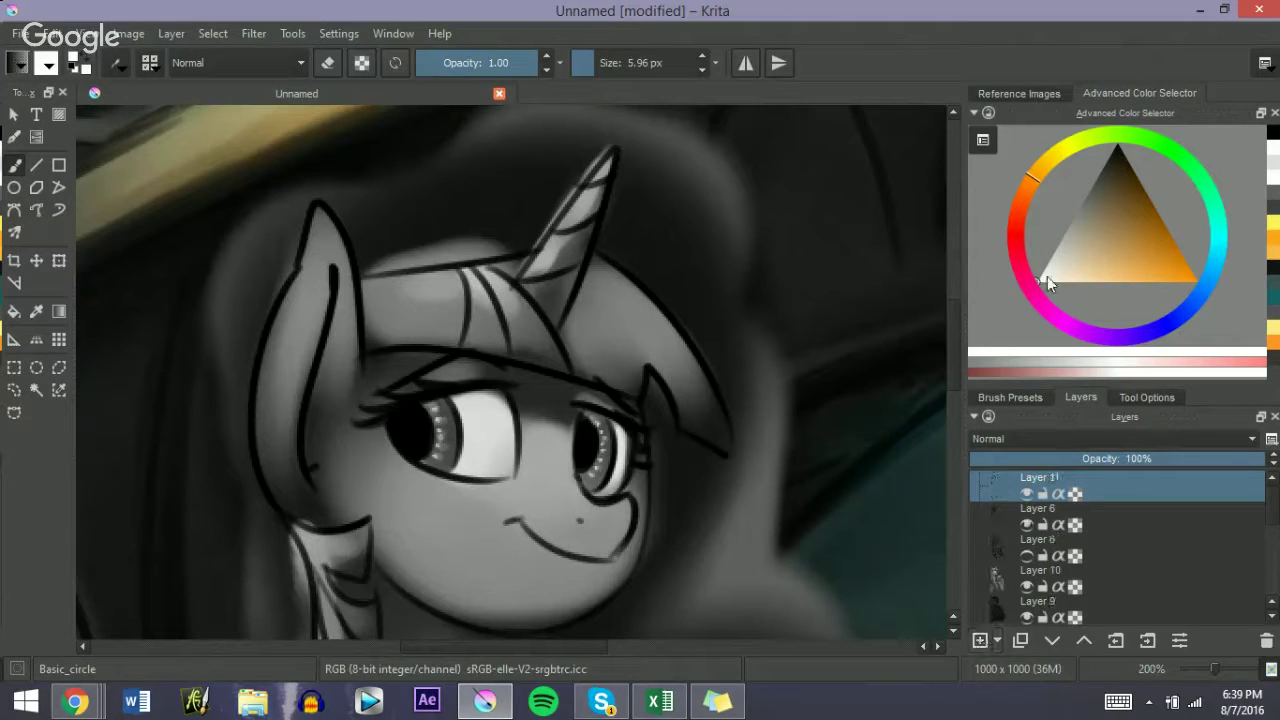
left_click_drag(427, 417, 432, 417)
left_click(421, 413)
key("bracketleft")
key("bracketleft")
key("bracketleft")
left_click(427, 414)
left_click(422, 449)
key("ctrl+z")
key("ctrl+z")
key("ctrl+z")
Step: Paint a large white catchlight of about 8 px and smaller ones of about 5 px on the pony's pupils
key("bracketright")
key("bracketright")
left_click_drag(428, 415, 424, 420)
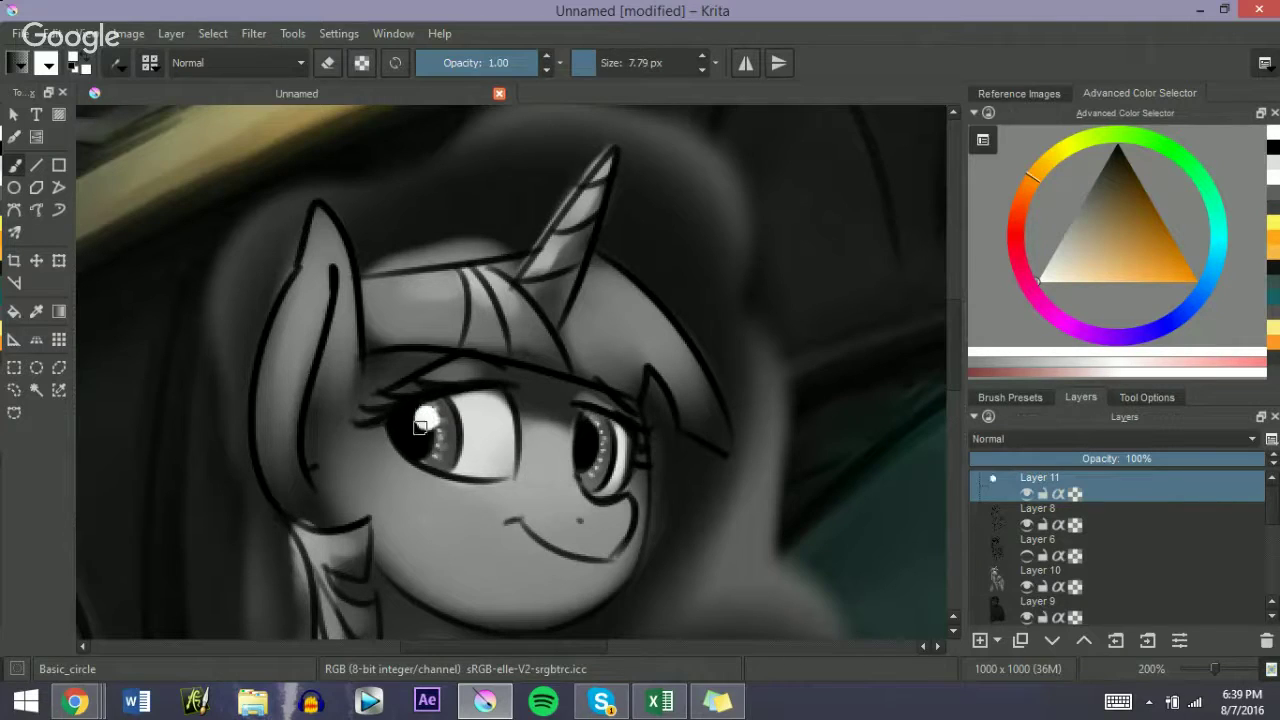
key("bracketleft")
key("bracketleft")
left_click(421, 450)
left_click(593, 431)
left_click(584, 467)
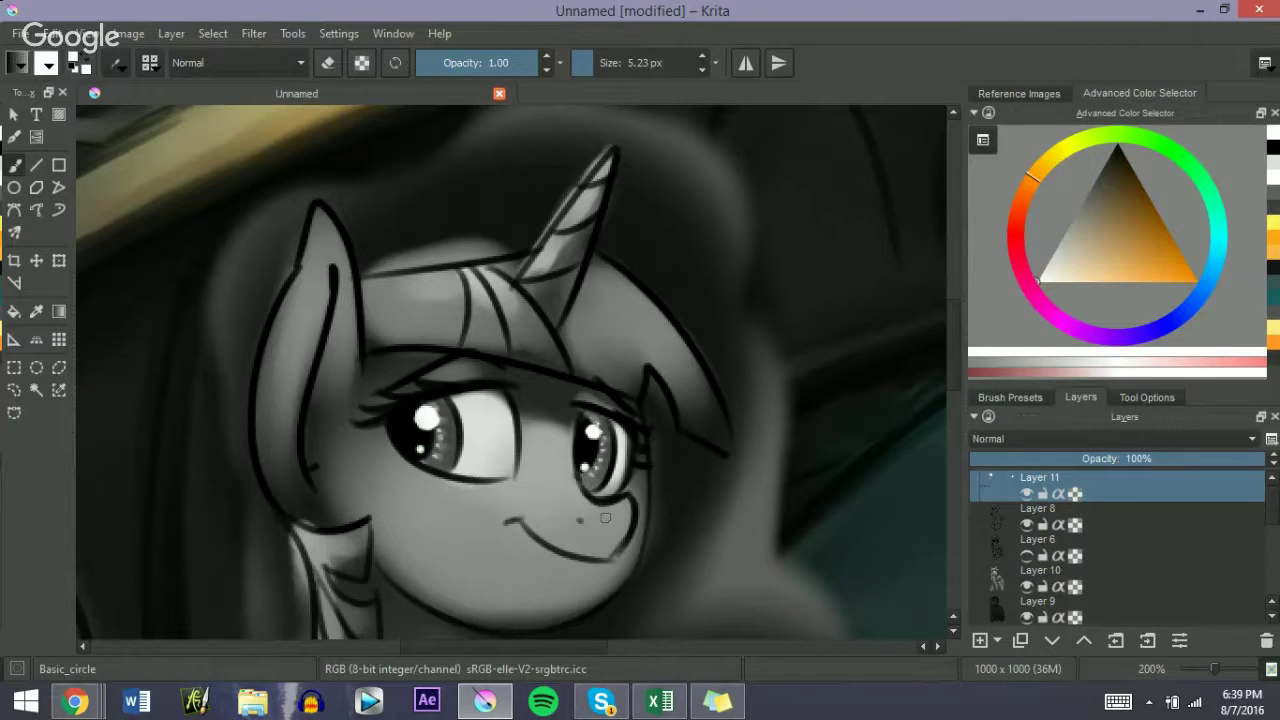
left_click_drag(1206, 664, 1201, 670)
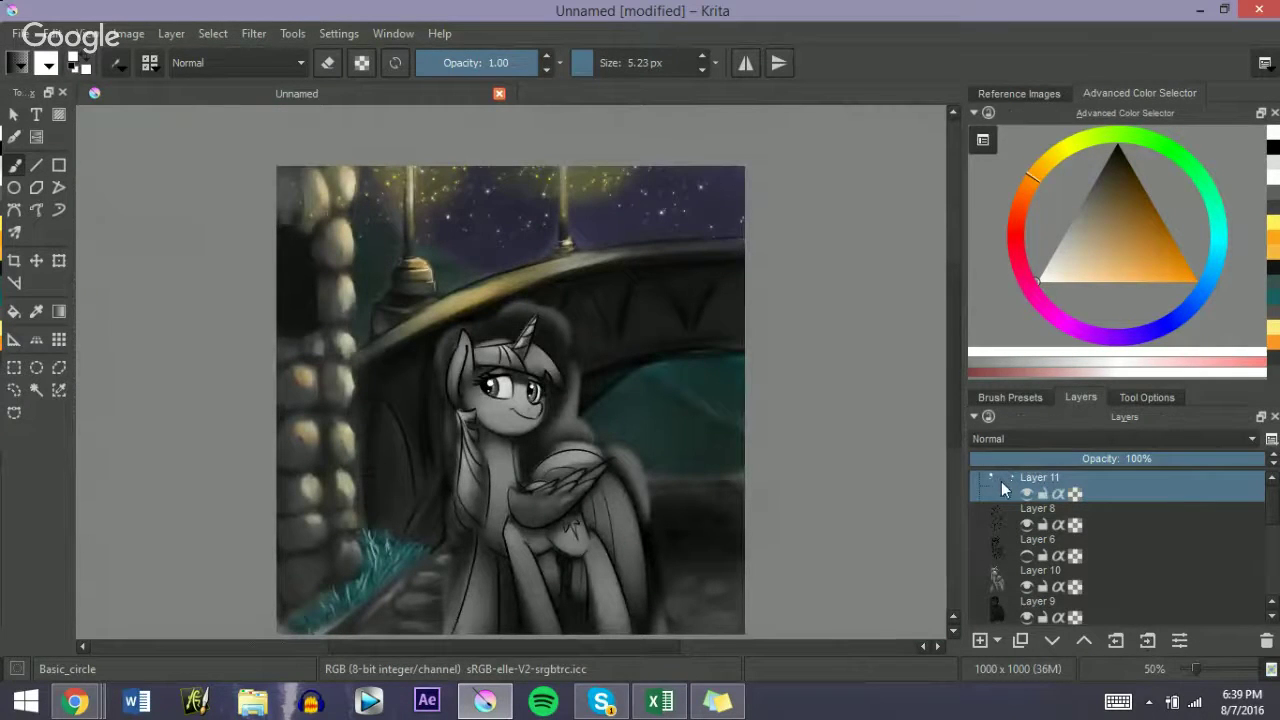
left_click_drag(1195, 669, 1218, 672)
left_click_drag(953, 378, 953, 352)
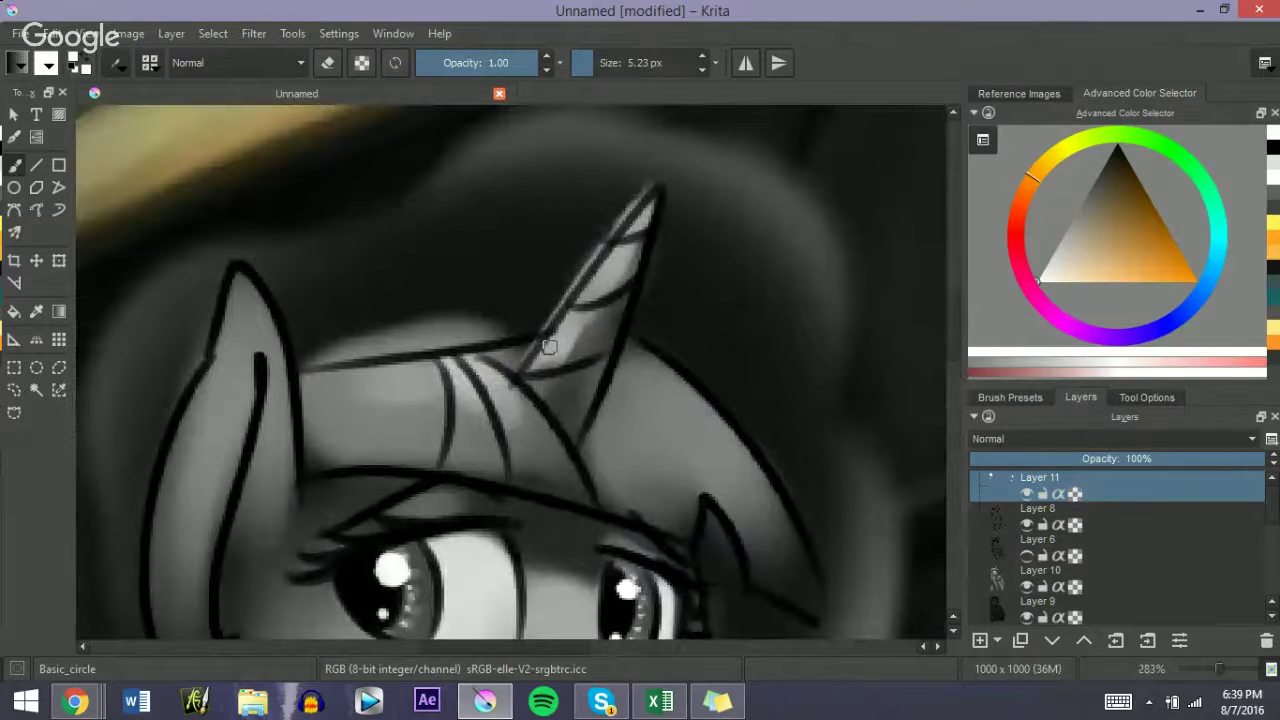
mouse_move(545, 356)
left_mouse_down()
mouse_move(572, 316)
mouse_move(600, 313)
mouse_move(582, 308)
mouse_move(645, 230)
left_mouse_up()
key("ctrl+z")
key("ctrl+z")
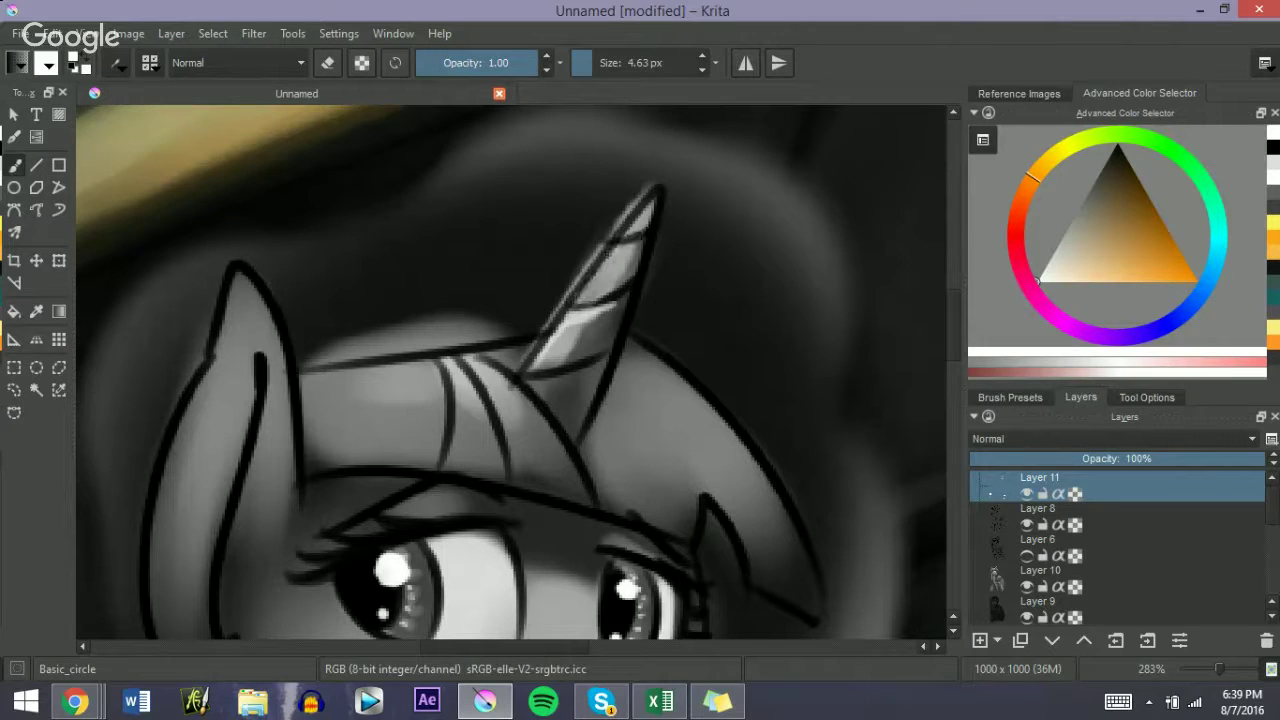
key("ctrl+z")
key("ctrl+z")
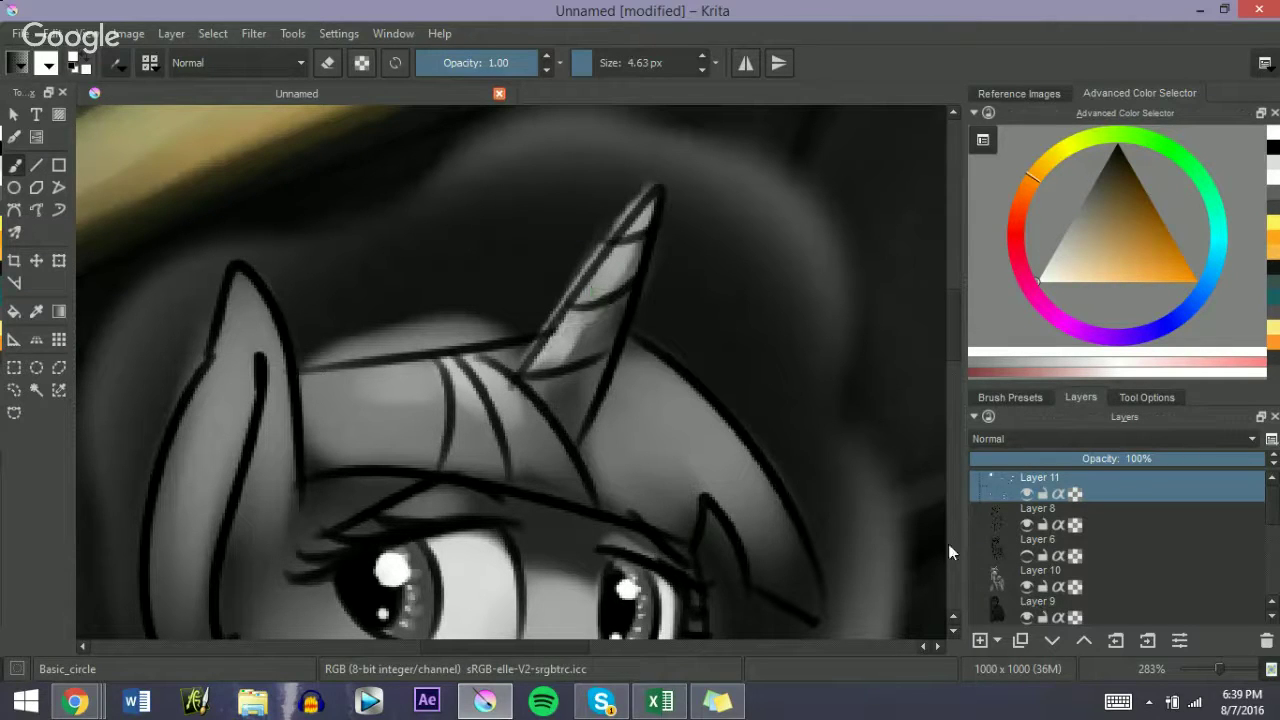
Step: Paint white highlights on the horn segments and the top of the forelock on Layer 10 with a 4.63 px brush
left_click(1042, 571)
mouse_move(536, 366)
left_mouse_down()
mouse_move(567, 322)
mouse_move(619, 297)
mouse_move(613, 249)
mouse_move(634, 246)
mouse_move(650, 205)
left_mouse_up()
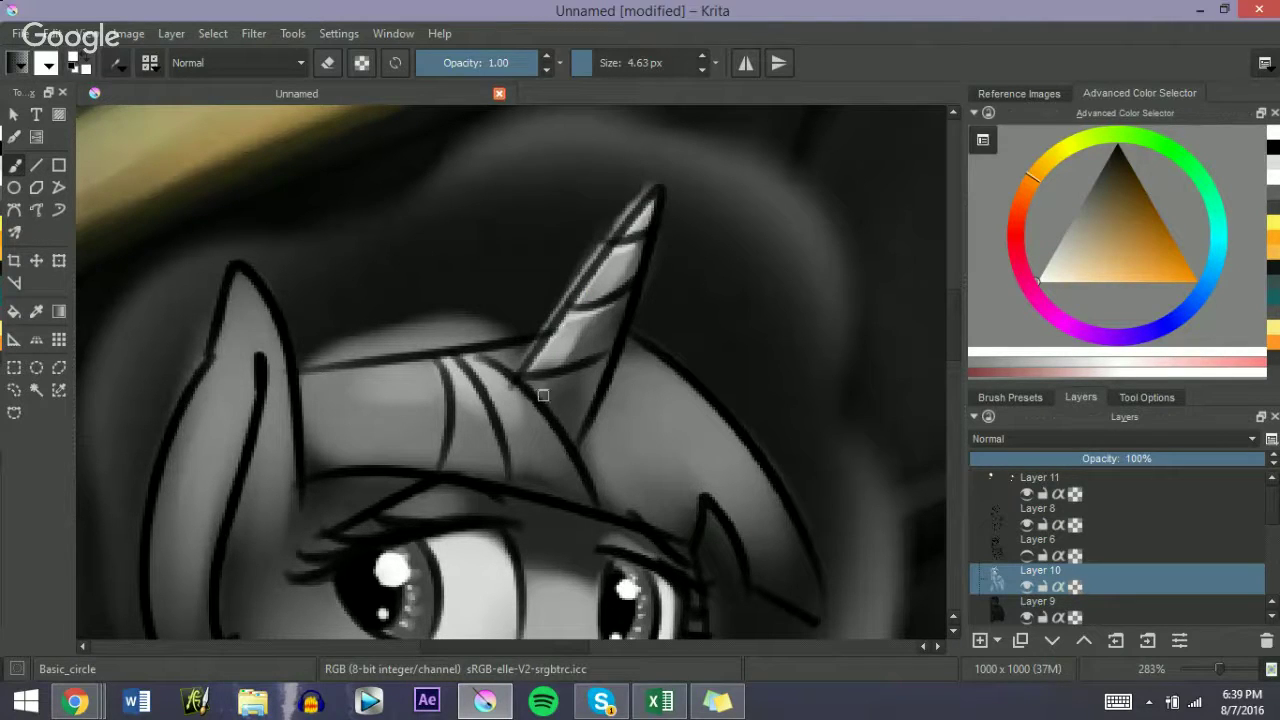
left_click_drag(527, 380, 606, 346)
key("ctrl+z")
left_click_drag(543, 379, 604, 357)
left_click_drag(473, 361, 489, 380)
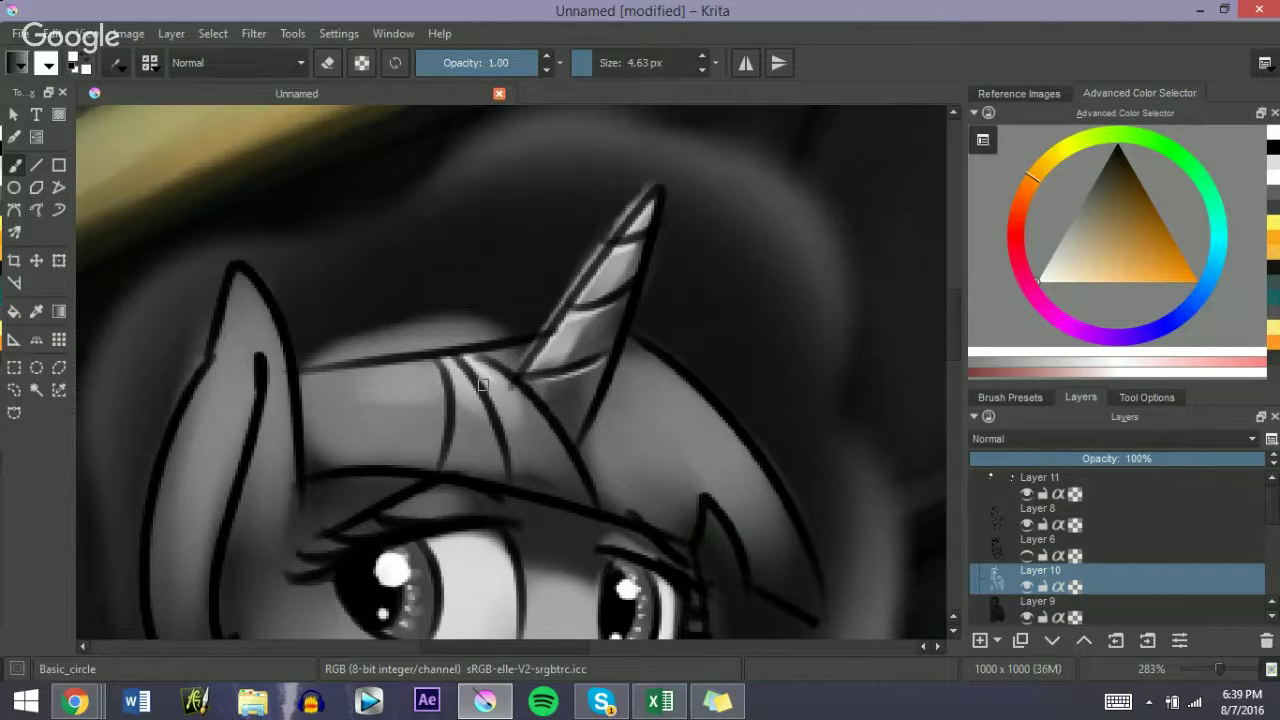
Step: Erase part of the sketched mark on the pony's flank on Layer 8 with the eraser at about 9.5 px
left_click_drag(1223, 671, 1211, 671)
left_click(998, 610)
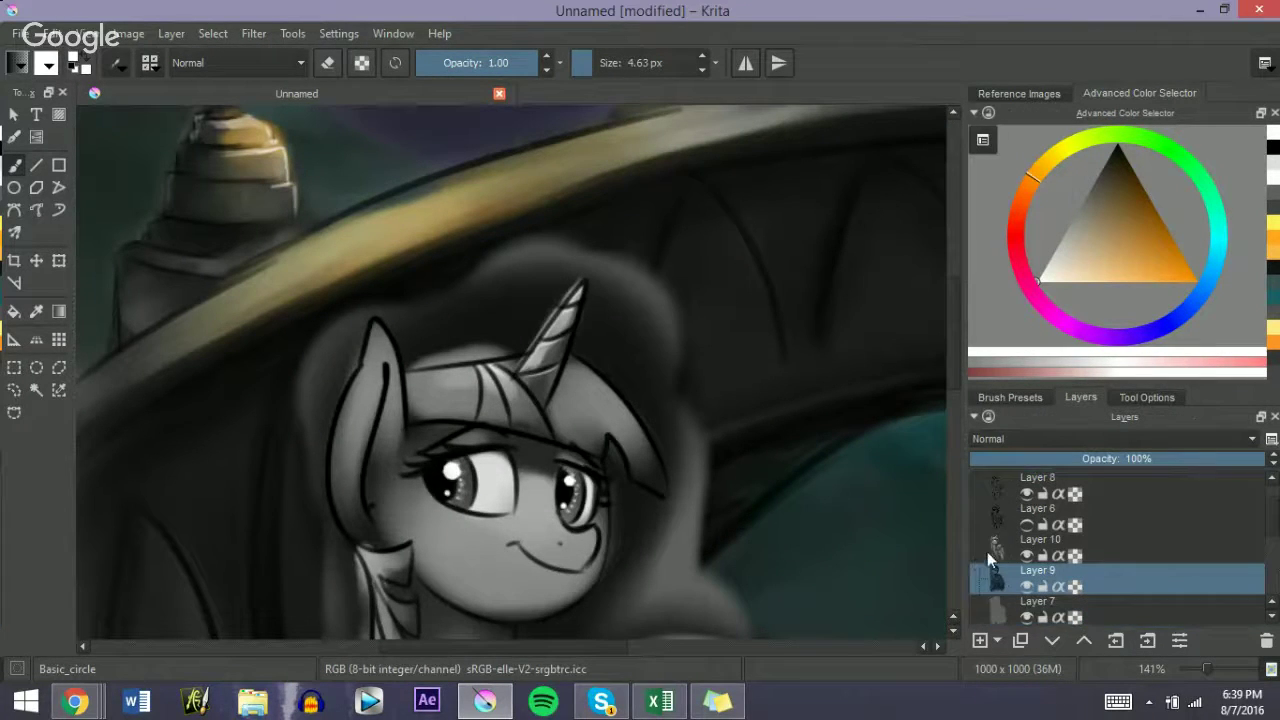
left_click(987, 551)
key("e")
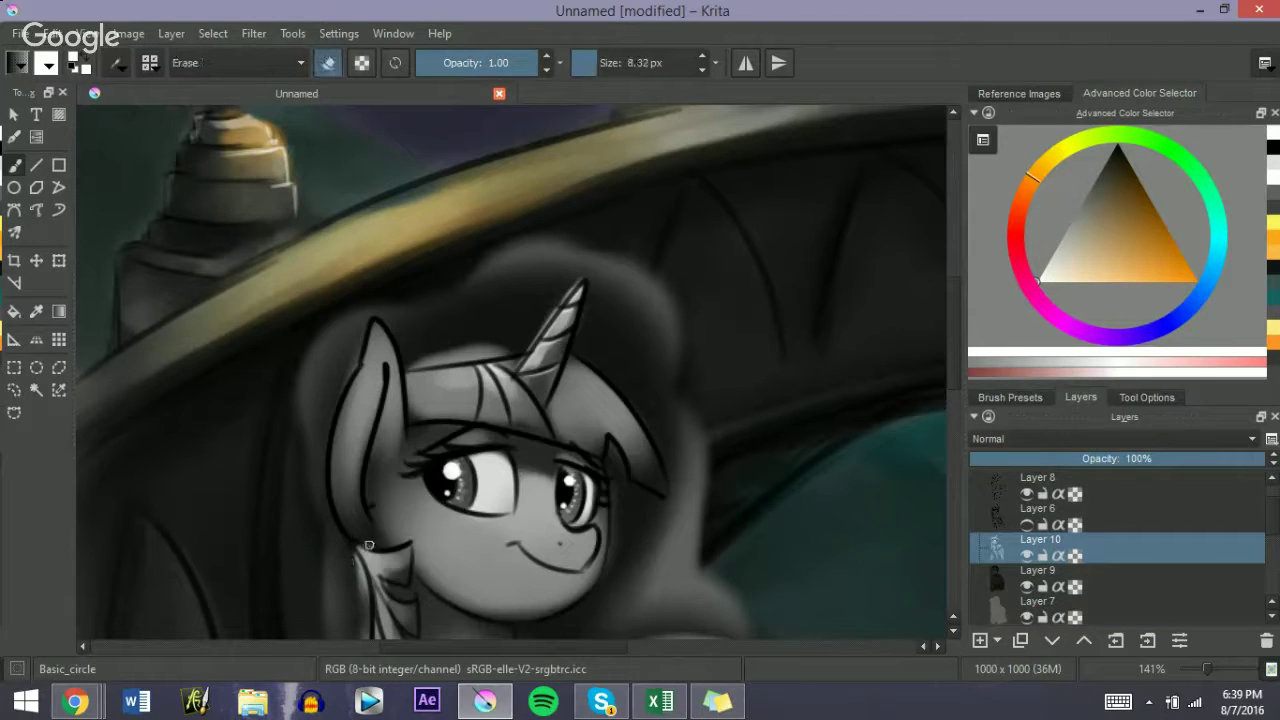
left_click(1197, 667)
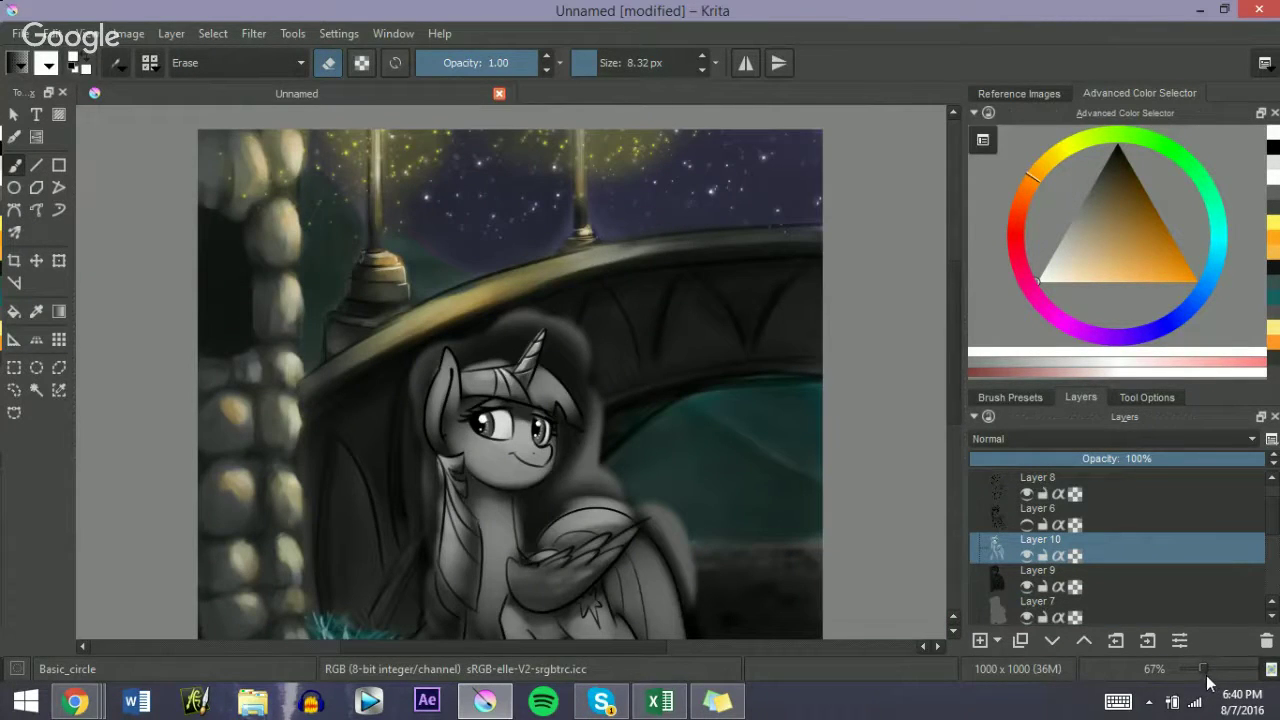
left_click(1199, 669)
left_click(996, 495)
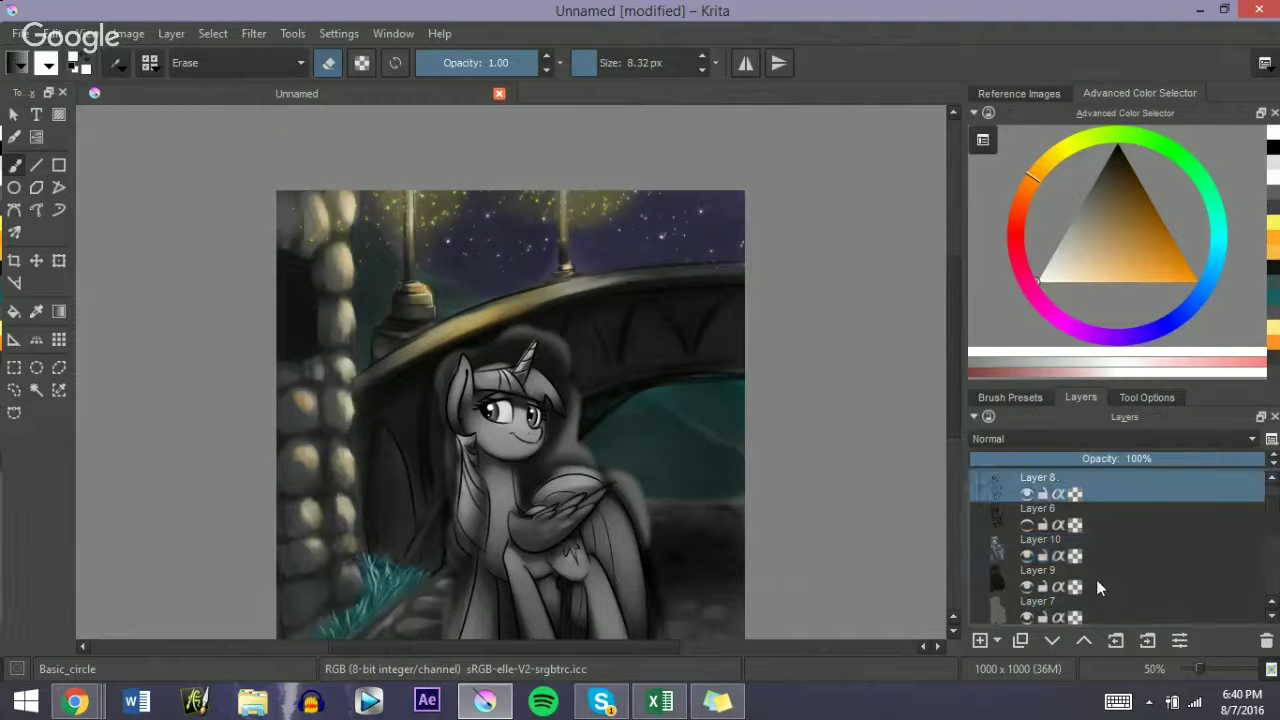
left_click_drag(1198, 669, 1210, 667)
left_click_drag(955, 373, 958, 455)
left_click_drag(676, 531, 676, 518)
key("e")
key("e")
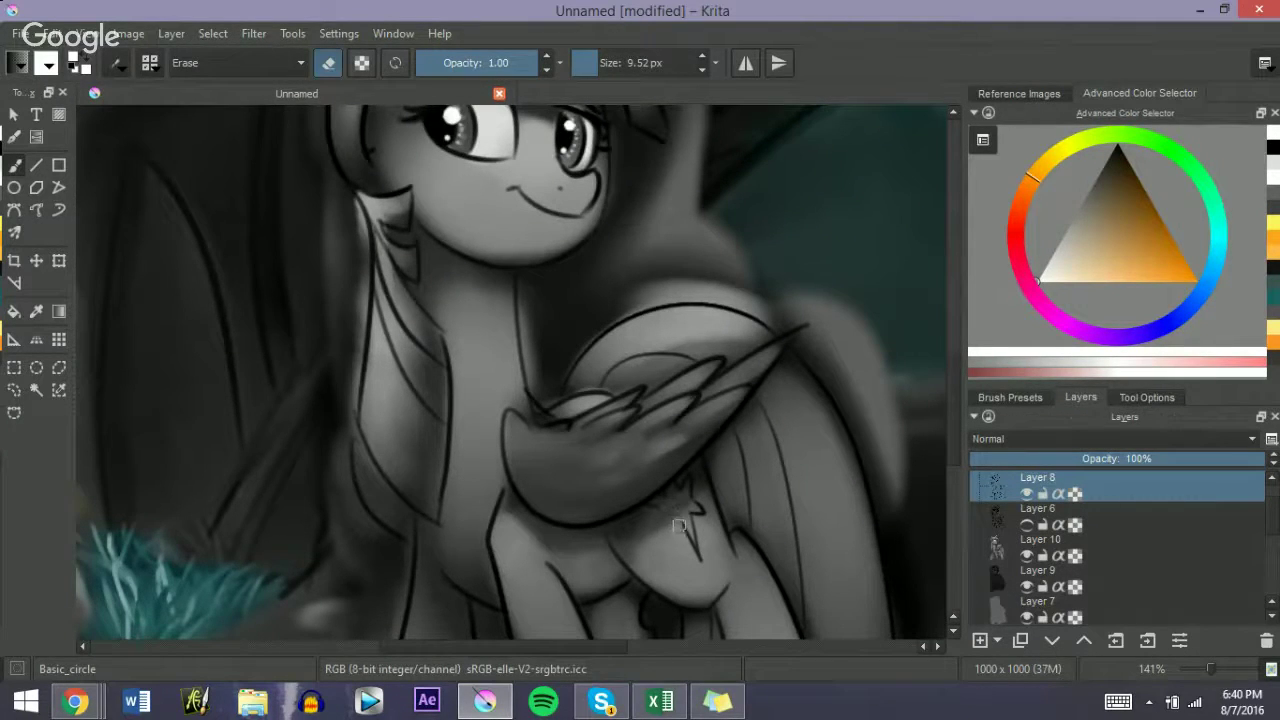
Step: Draw the points of the star mark on the pony's flank in black on Layer 8 at about 3 px
key("e")
key("bracketleft")
key("bracketleft")
key("bracketleft")
key("bracketleft")
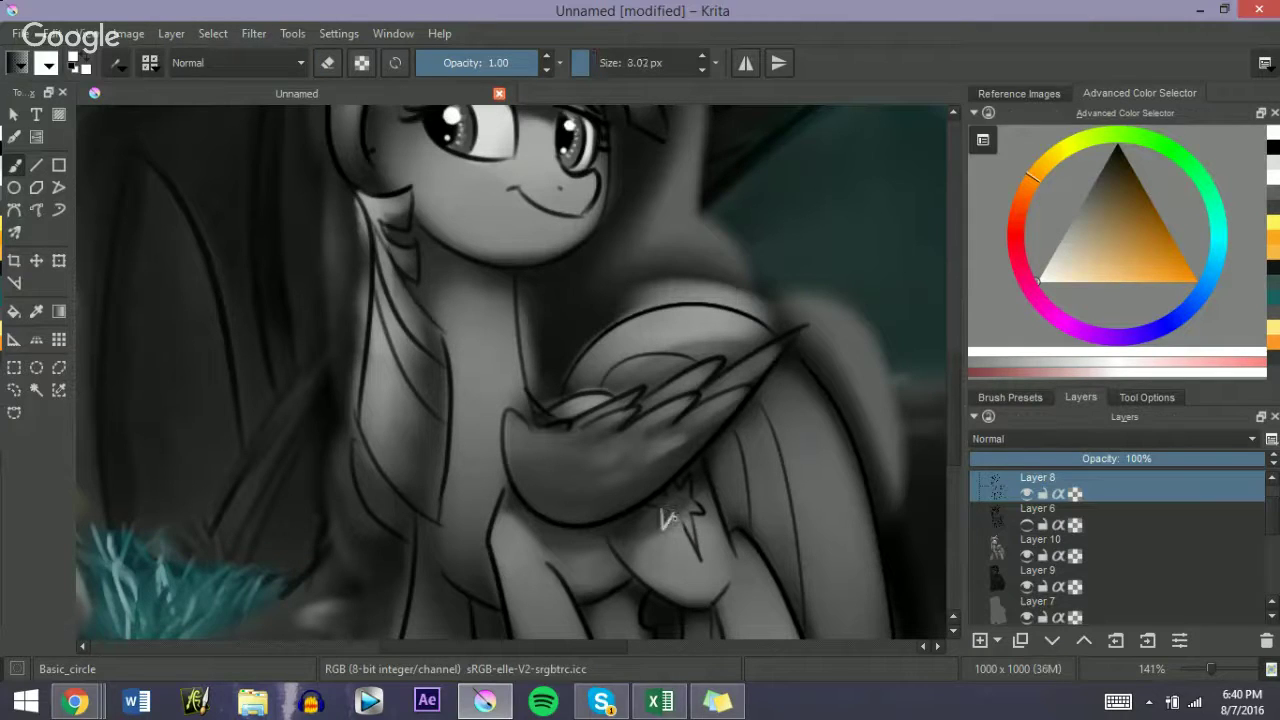
key("e")
key("e")
mouse_move(659, 512)
left_mouse_down()
mouse_move(675, 513)
mouse_move(698, 560)
left_mouse_up()
key("e")
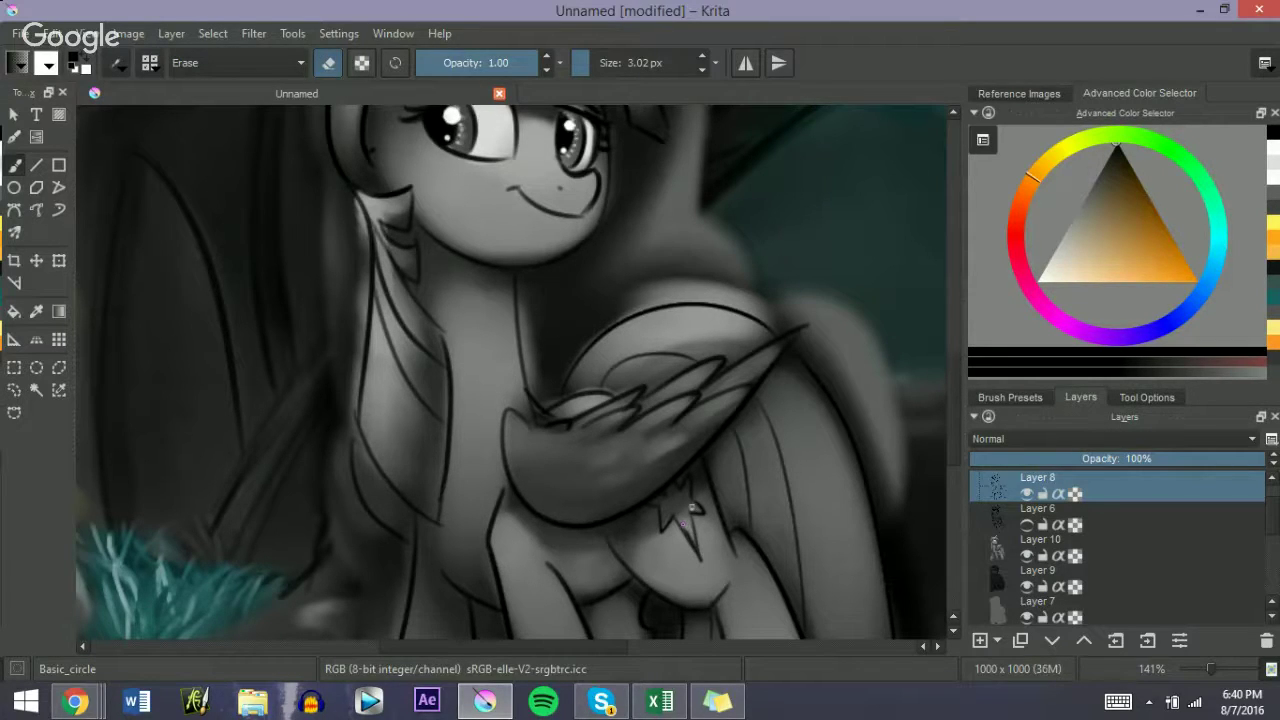
Step: Erase the inner lines of the flank's star and add further black points at about 3.4 to 4.5 px
key("e")
key("bracketright")
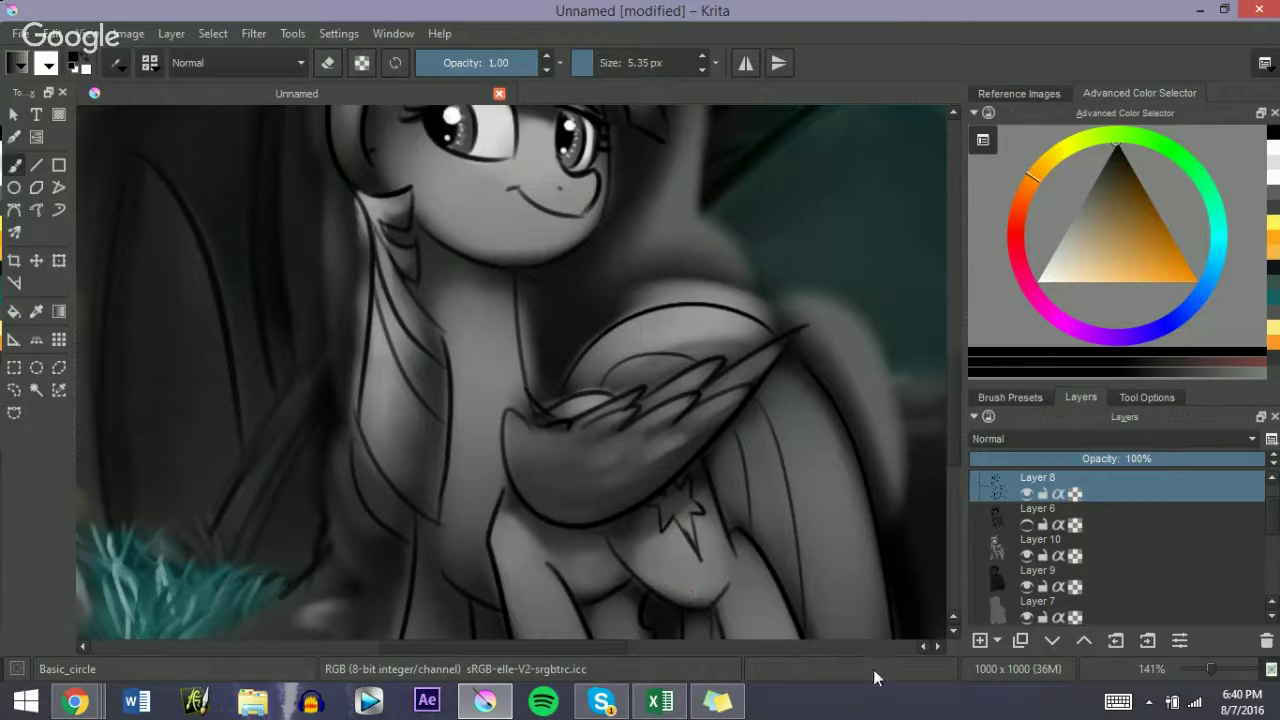
left_click_drag(595, 647, 491, 644)
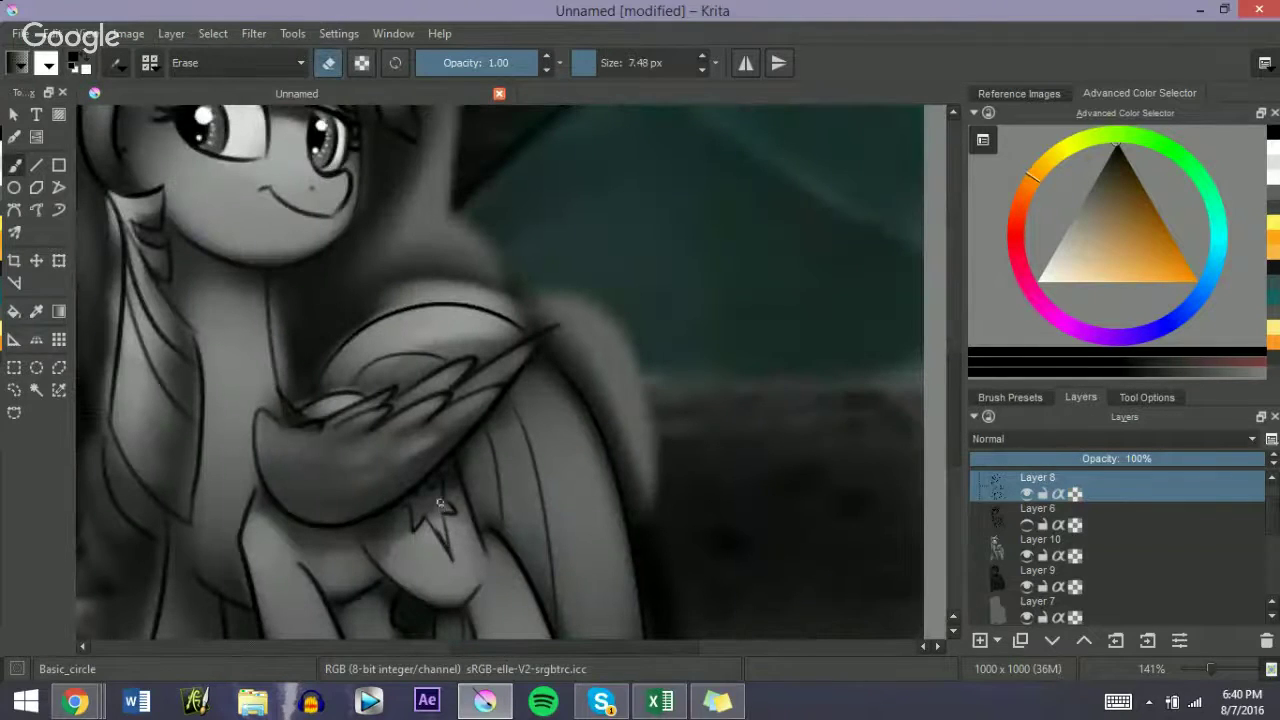
key("e")
key("bracketleft")
key("bracketleft")
key("bracketleft")
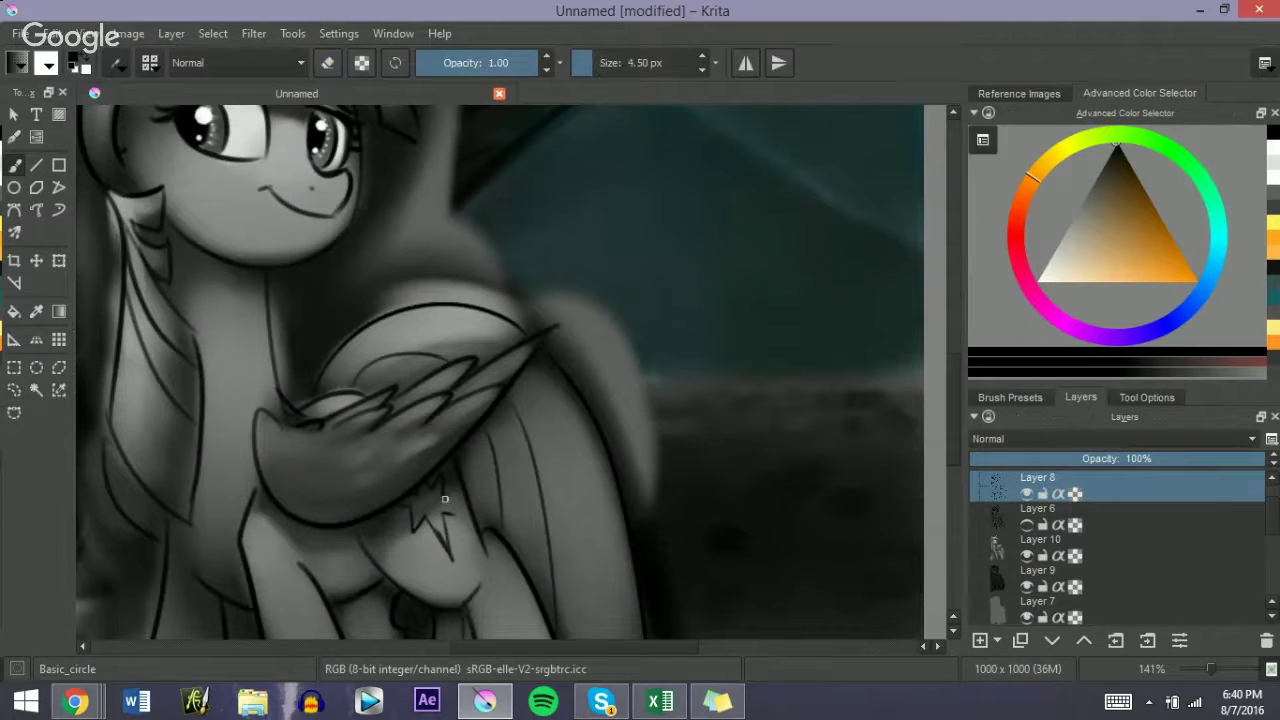
left_click_drag(420, 521, 432, 543)
left_click_drag(1210, 668, 1208, 679)
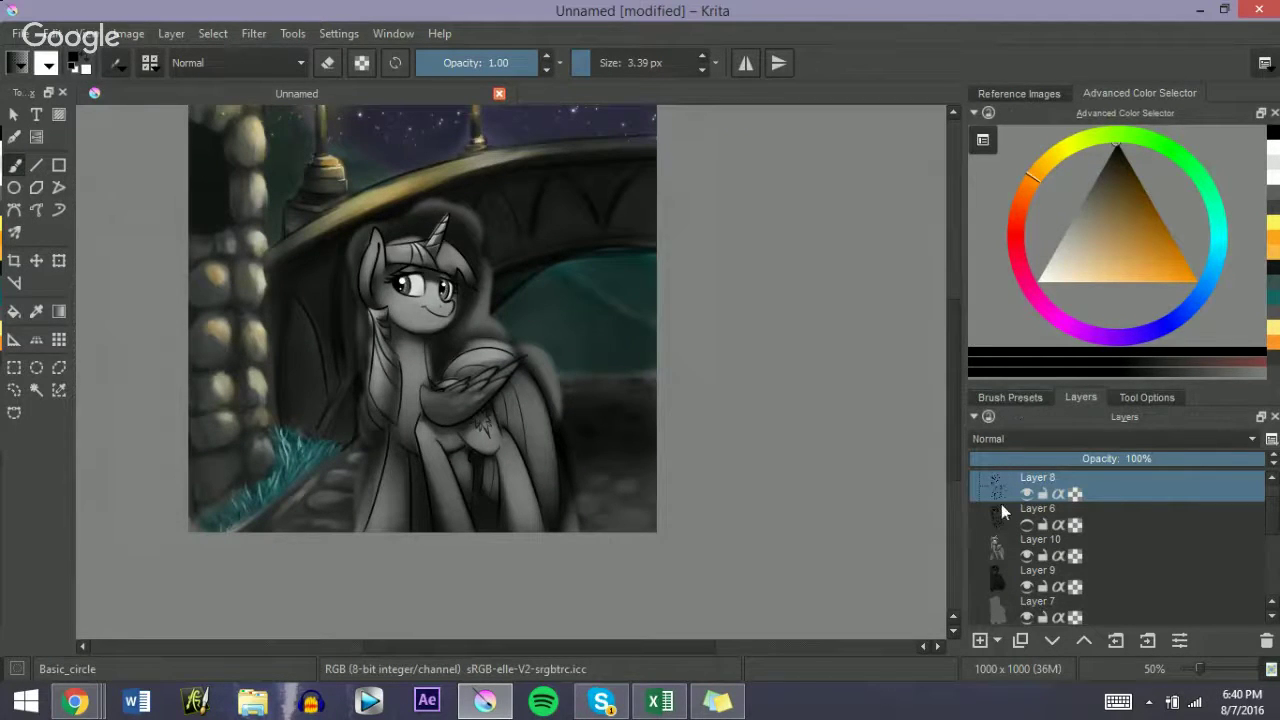
Step: Add a new layer above Layer 8 in Overlay mode and load Twilight Sparkle (2).png as the reference image
left_click(982, 638)
left_click(1025, 439)
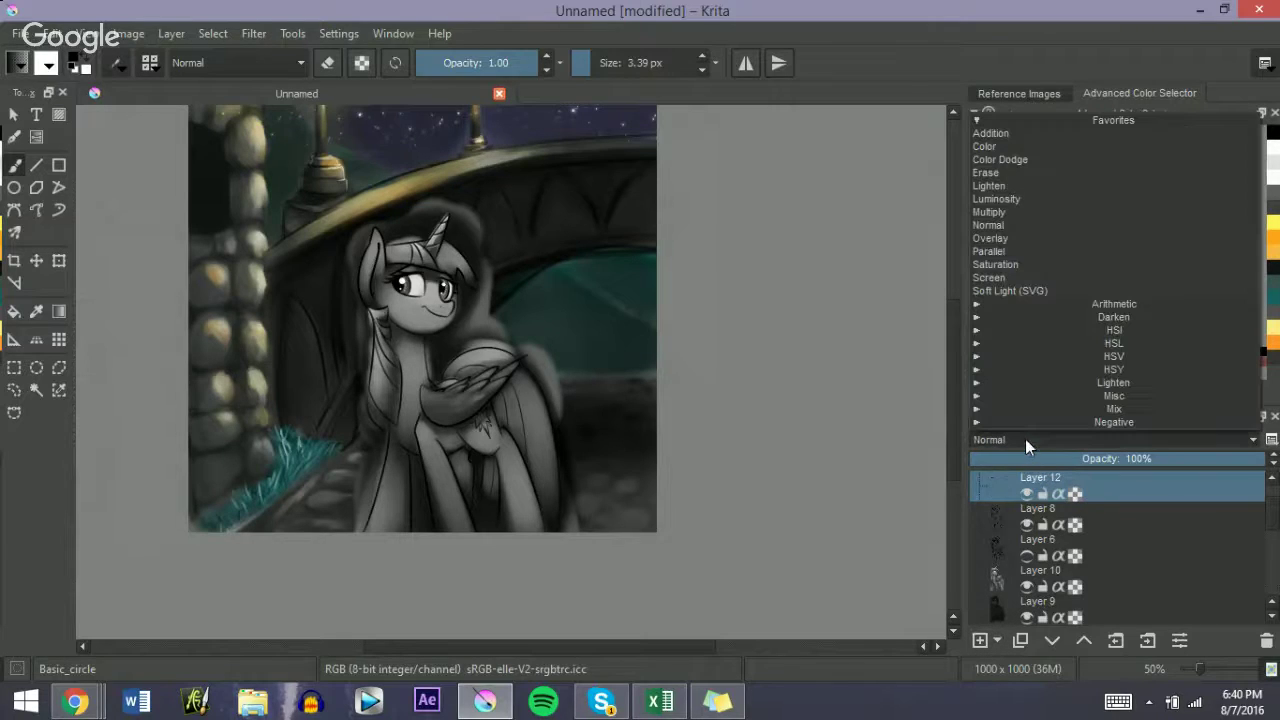
left_click(1030, 240)
left_click(1020, 93)
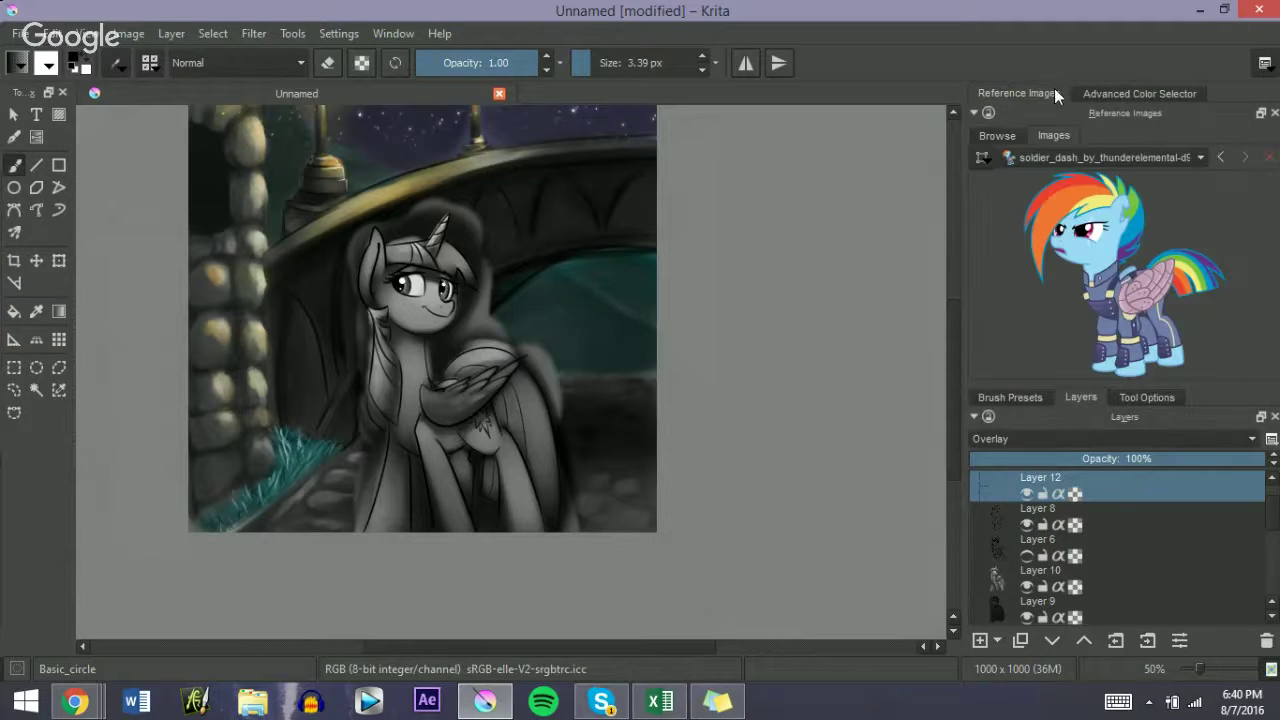
left_click(992, 136)
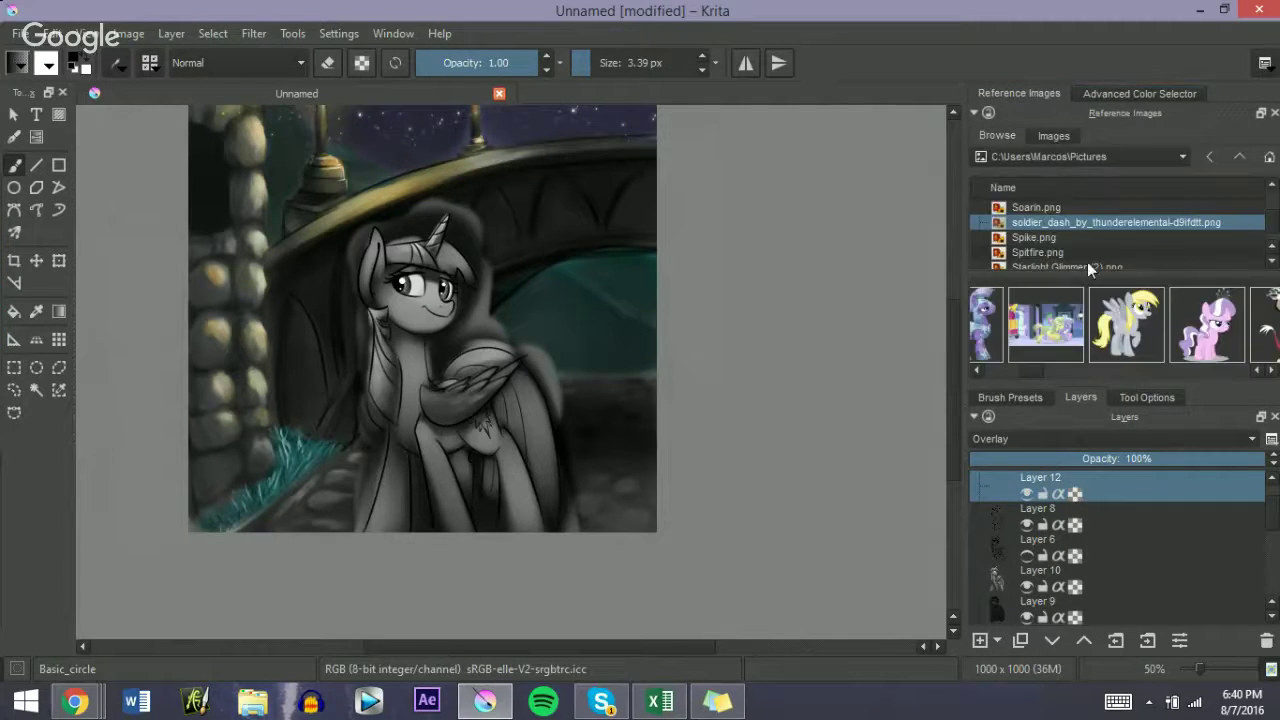
left_click_drag(1024, 366, 1233, 368)
left_click(1057, 331)
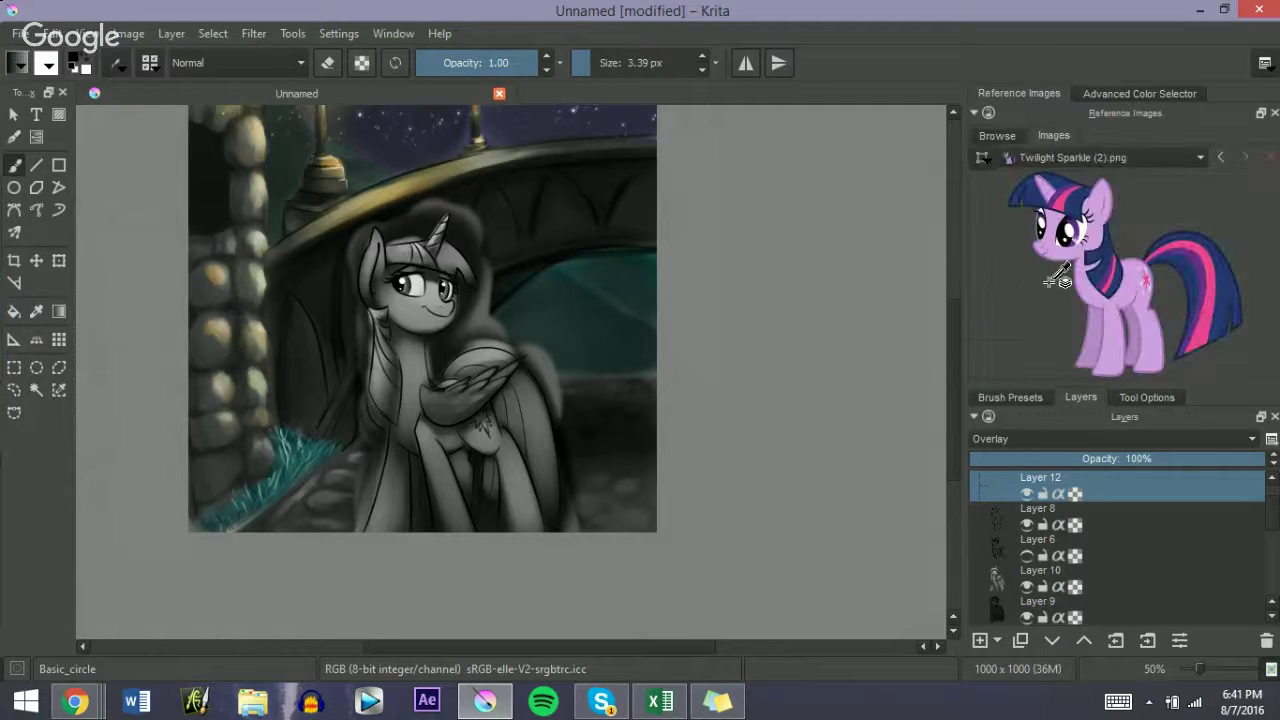
Step: Paint the pony's neck, body and wing on Layer 12 with the light purple coat colour sampled from the reference image
left_click_drag(1199, 660, 1203, 664)
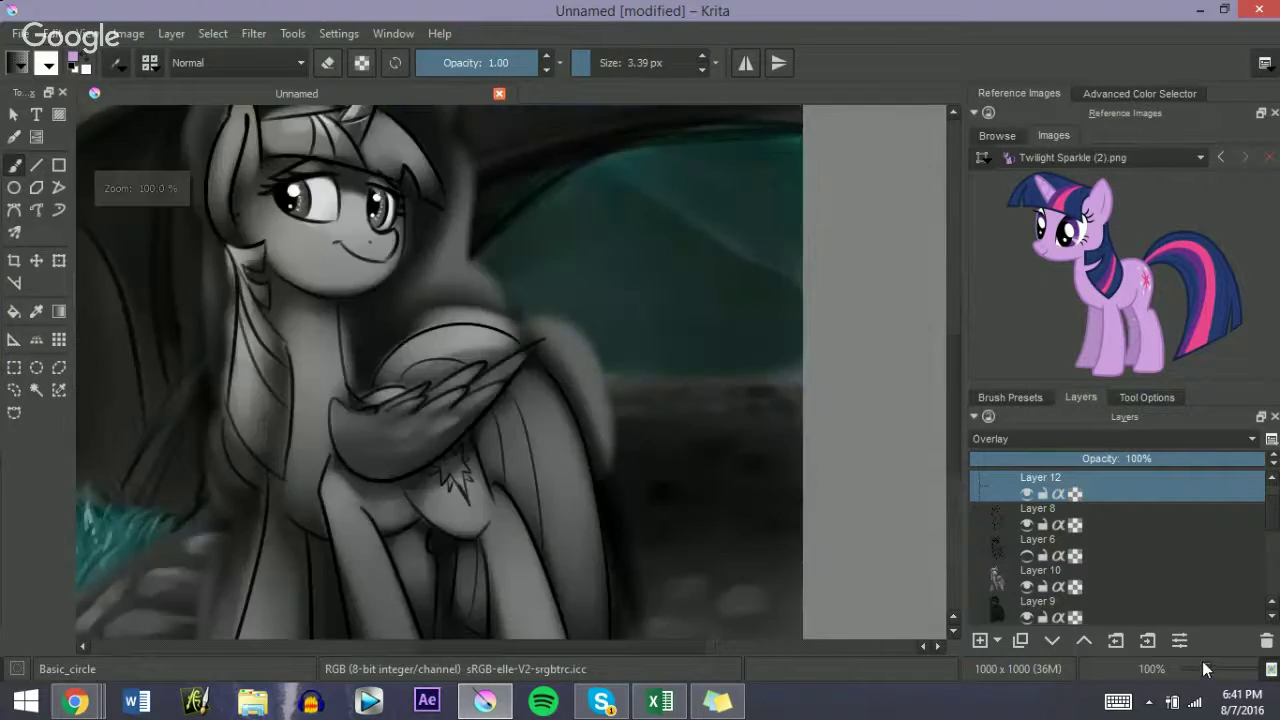
left_click(612, 63)
mouse_move(302, 348)
left_mouse_down()
mouse_move(306, 418)
mouse_move(323, 435)
mouse_move(269, 264)
mouse_move(307, 382)
mouse_move(330, 380)
mouse_move(315, 370)
mouse_move(345, 440)
mouse_move(339, 417)
mouse_move(373, 415)
mouse_move(365, 426)
mouse_move(382, 448)
mouse_move(428, 415)
mouse_move(402, 417)
mouse_move(460, 398)
mouse_move(415, 434)
mouse_move(520, 350)
left_mouse_up()
left_click_drag(317, 477, 342, 477)
mouse_move(340, 497)
left_mouse_down()
mouse_move(322, 460)
mouse_move(348, 500)
mouse_move(376, 468)
mouse_move(419, 482)
mouse_move(437, 456)
mouse_move(378, 536)
mouse_move(399, 550)
mouse_move(405, 515)
mouse_move(451, 497)
mouse_move(441, 475)
mouse_move(451, 503)
mouse_move(481, 505)
mouse_move(524, 612)
left_mouse_up()
Step: Paint the hind legs and nearer foreleg light purple with a 48 px brush, filling the narrow areas at about 21 px
left_click_drag(949, 421, 949, 467)
key("bracketleft")
key("bracketleft")
key("bracketleft")
key("bracketleft")
key("bracketleft")
left_click_drag(514, 402, 496, 553)
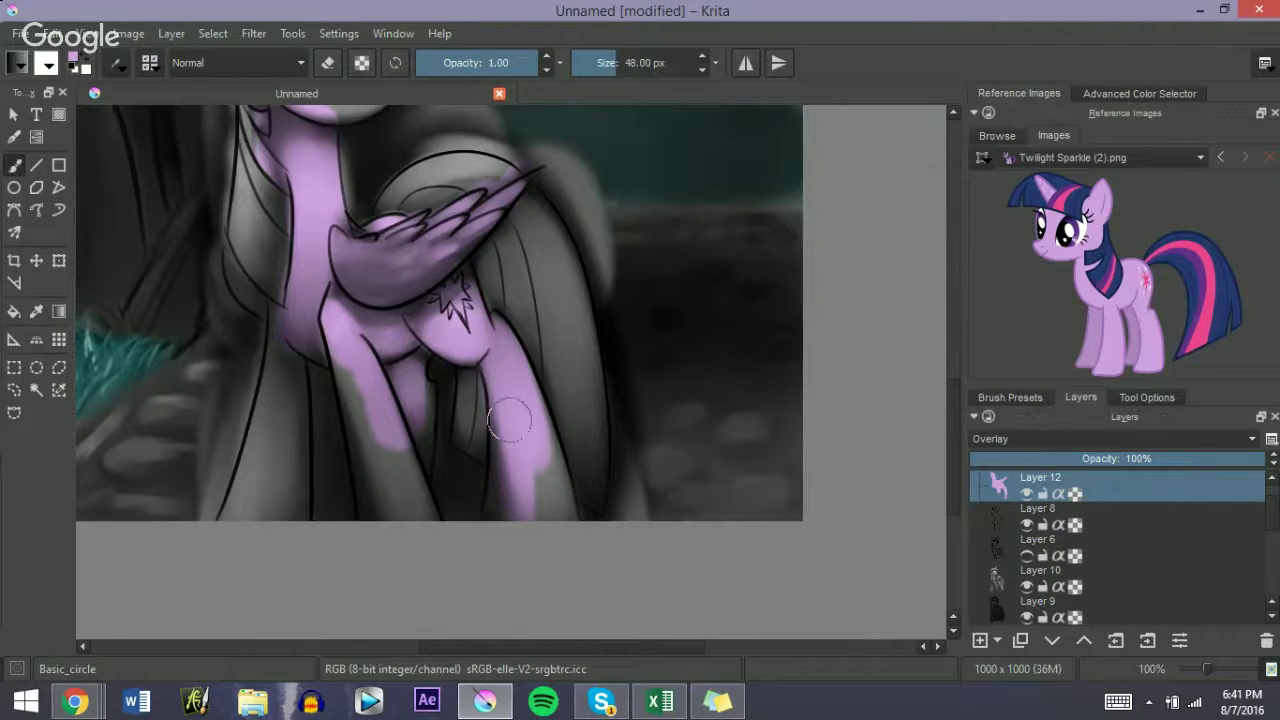
mouse_move(530, 489)
left_mouse_down()
mouse_move(509, 387)
mouse_move(509, 508)
left_mouse_up()
left_click_drag(384, 413, 388, 516)
mouse_move(331, 324)
left_mouse_down()
mouse_move(374, 488)
mouse_move(411, 530)
left_mouse_up()
left_click_drag(406, 460, 389, 508)
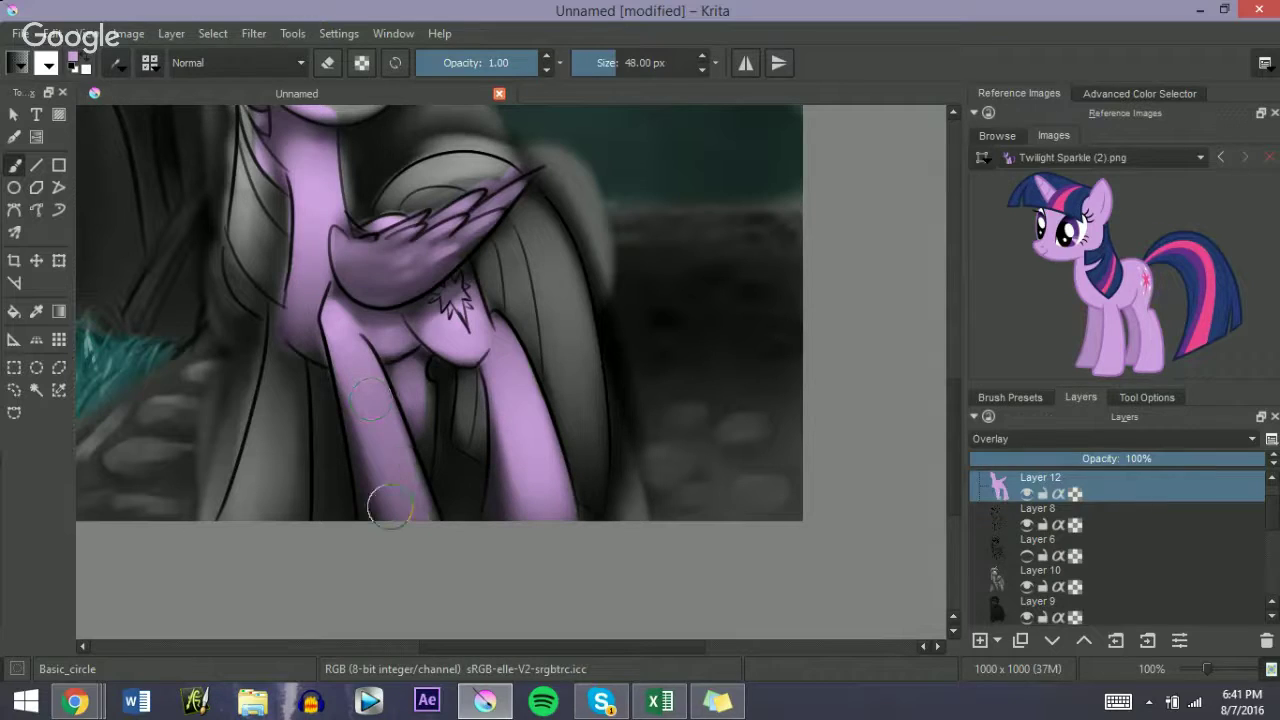
key("bracketleft")
key("bracketleft")
key("bracketleft")
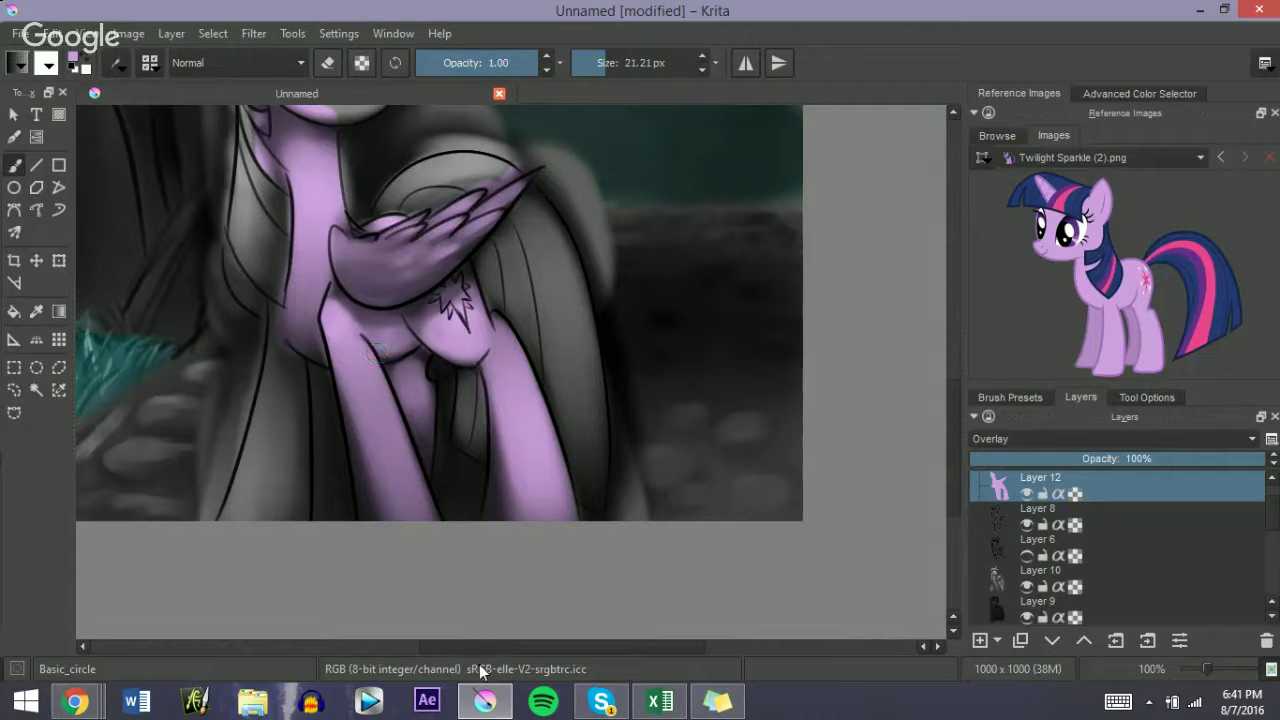
Step: Paint the remaining foreleg and lower chest light purple with the brush at about 29 to 47 px
left_click_drag(480, 648, 440, 648)
key("bracketright")
mouse_move(405, 350)
left_mouse_down()
mouse_move(407, 414)
mouse_move(402, 316)
mouse_move(400, 520)
left_mouse_up()
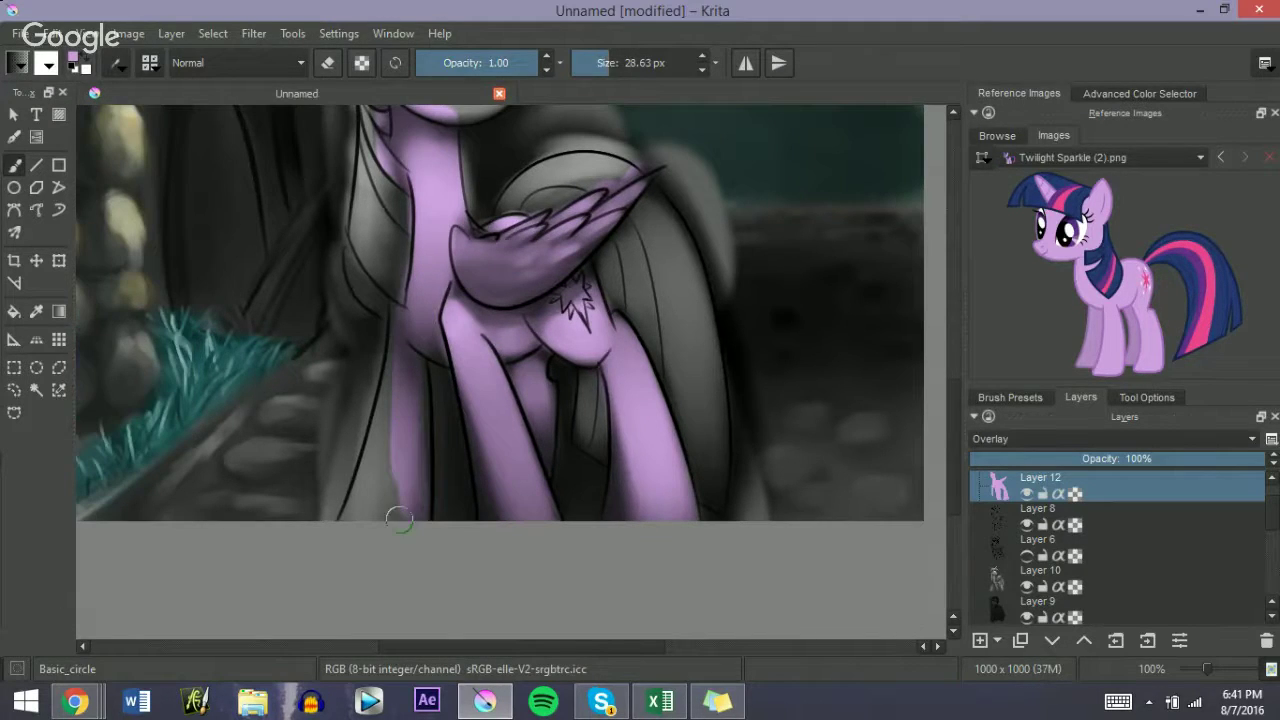
key("bracketright")
key("bracketright")
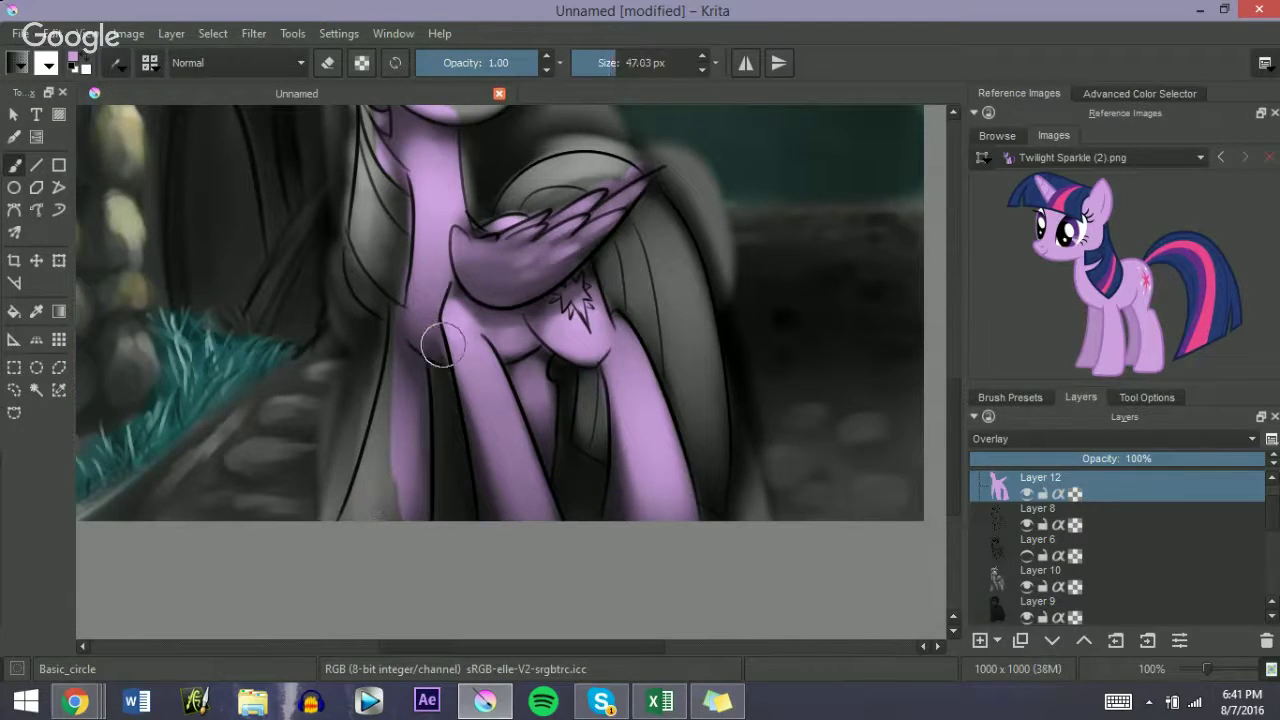
left_click_drag(380, 345, 376, 540)
left_click_drag(396, 410, 356, 518)
left_click_drag(402, 325, 411, 278)
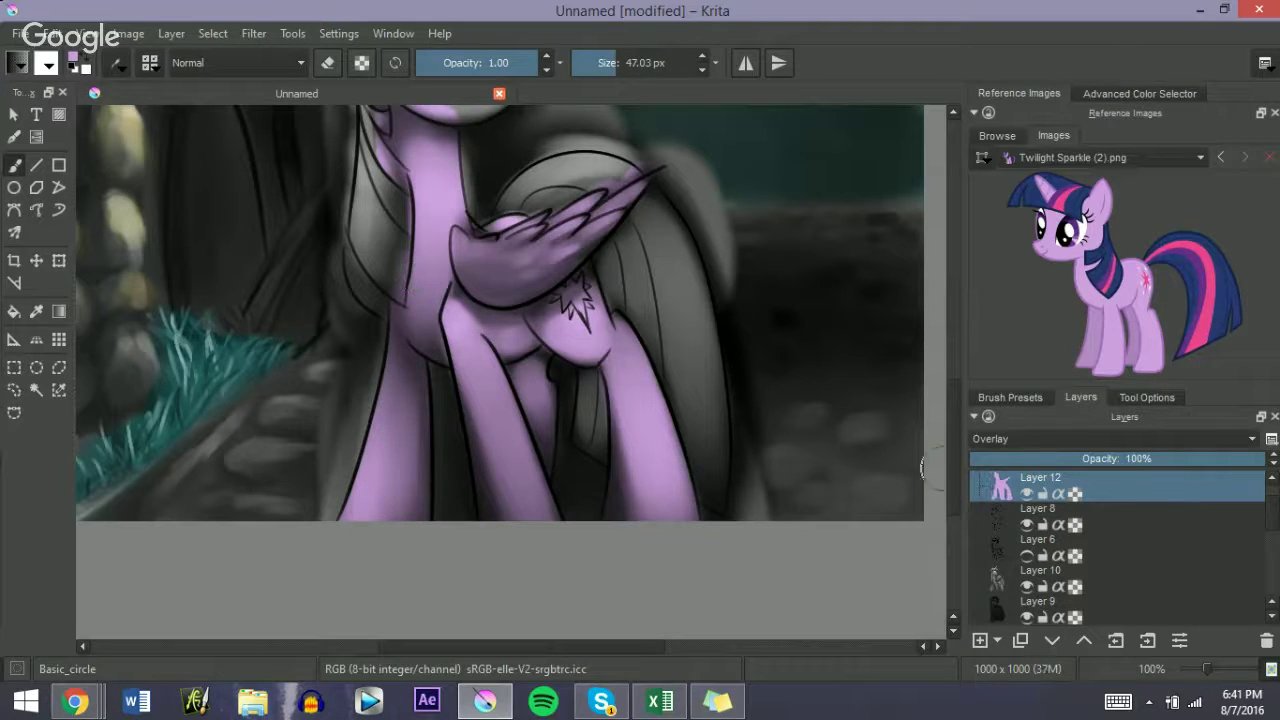
Step: Paint the face, ear and horn light purple with the brush reduced from about 66 to 12 px, erasing spill around the horn
scroll(405, 278, "up", 5)
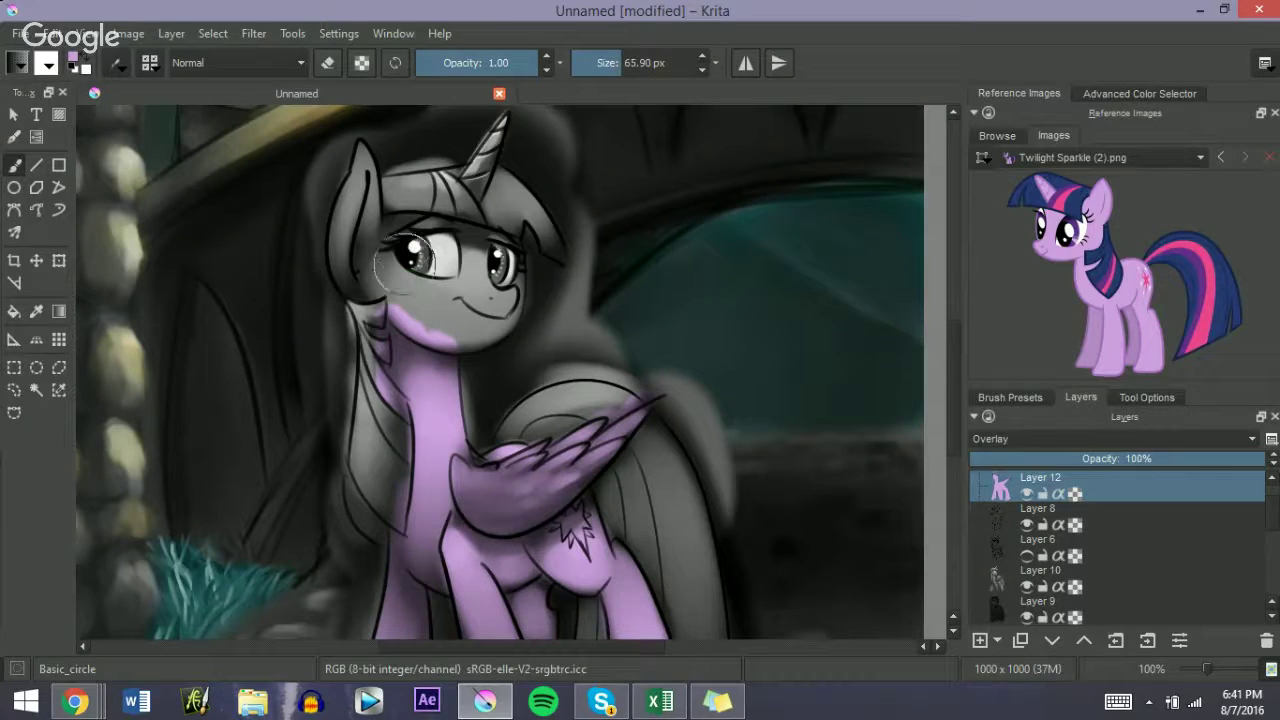
mouse_move(418, 258)
left_mouse_down()
mouse_move(402, 245)
mouse_move(431, 315)
mouse_move(481, 280)
mouse_move(511, 291)
mouse_move(493, 291)
left_mouse_up()
mouse_move(483, 243)
left_mouse_down()
mouse_move(501, 253)
mouse_move(495, 310)
mouse_move(450, 335)
mouse_move(505, 300)
mouse_move(495, 283)
left_mouse_up()
key("bracketleft")
left_click_drag(953, 395, 943, 355)
mouse_move(350, 390)
left_mouse_down()
mouse_move(349, 436)
mouse_move(350, 367)
mouse_move(341, 419)
mouse_move(342, 383)
mouse_move(362, 339)
mouse_move(367, 406)
left_mouse_up()
key("bracketleft")
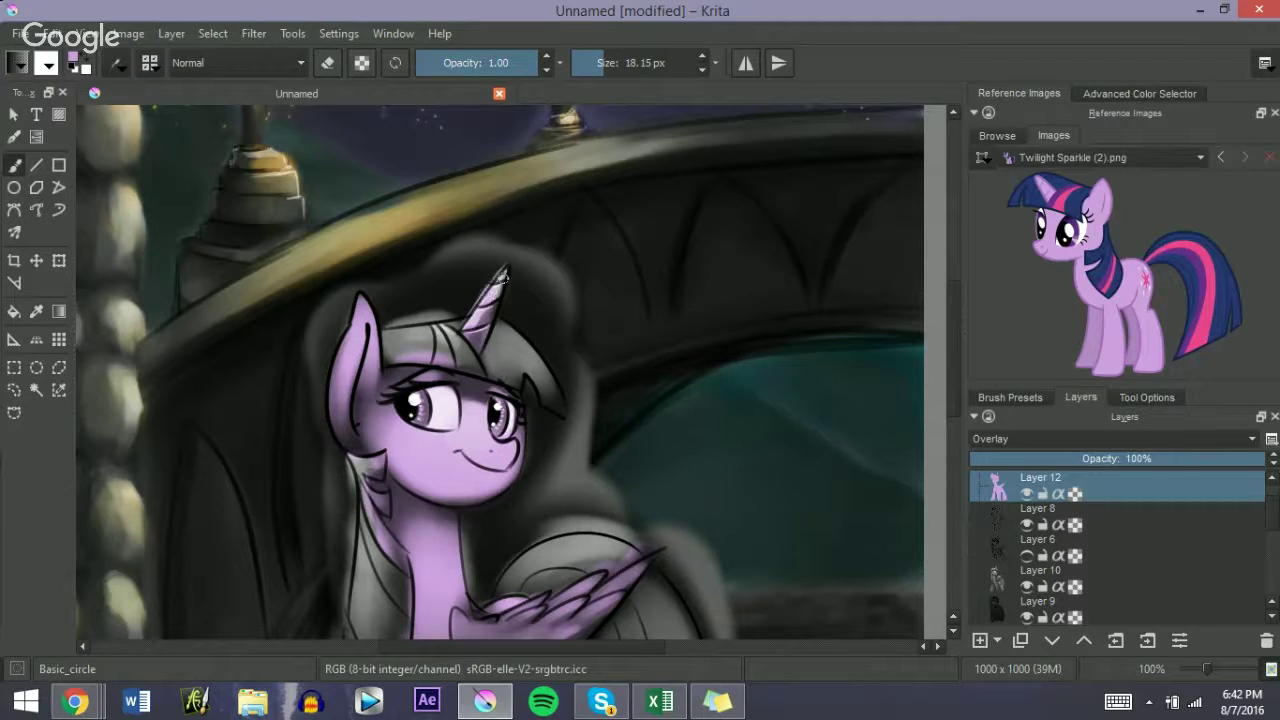
key("e")
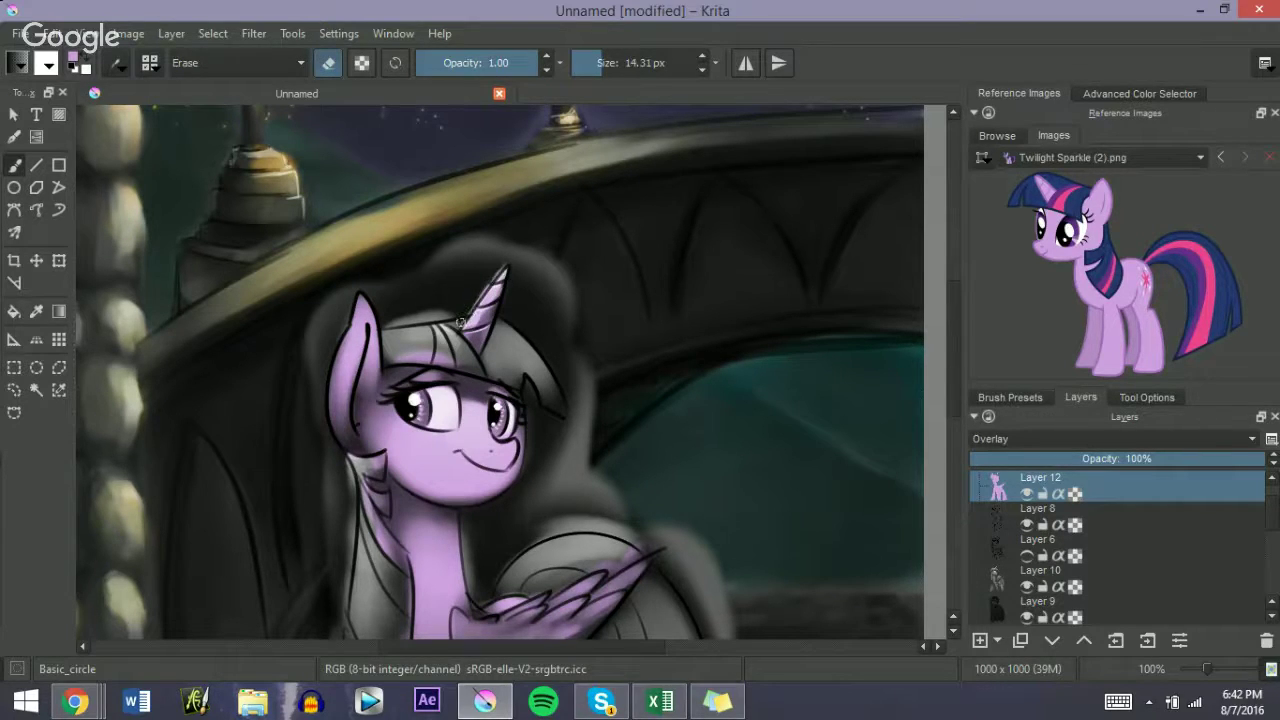
key("e")
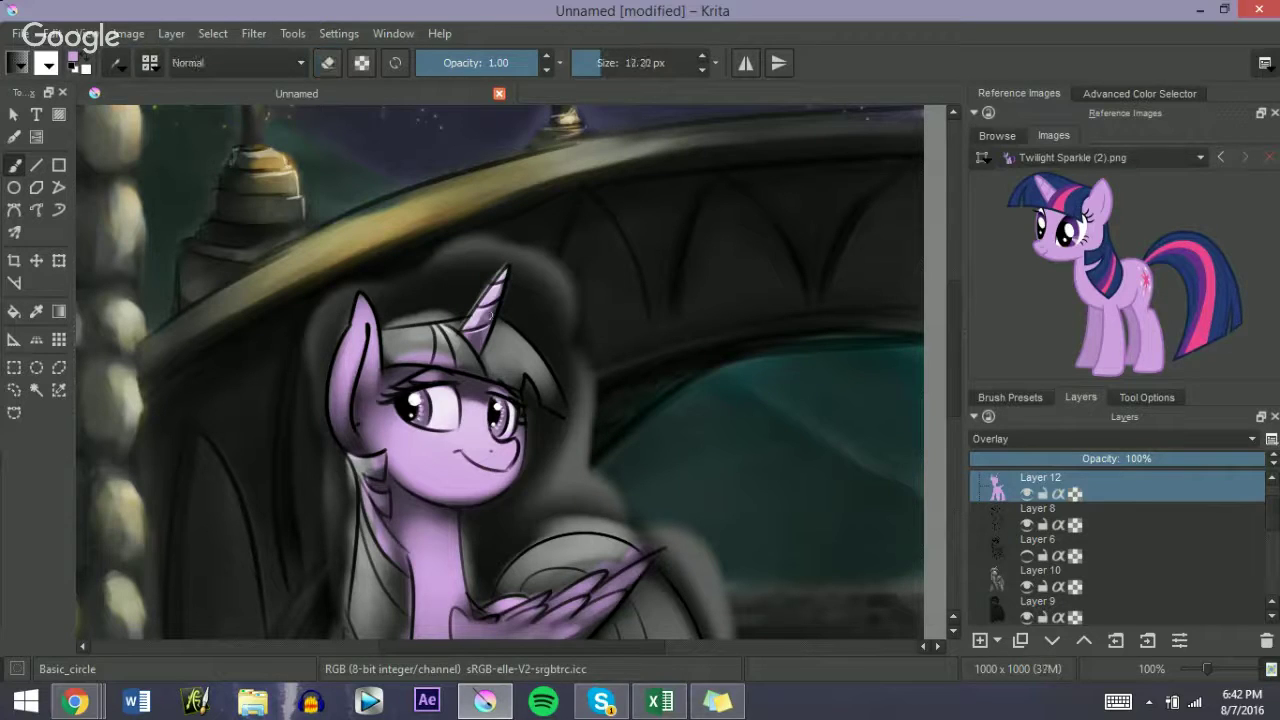
Step: Paint the eyeballs white at about 15 px and both irises dark purple at about 12 px, using colours from the reference image
left_click(1083, 235)
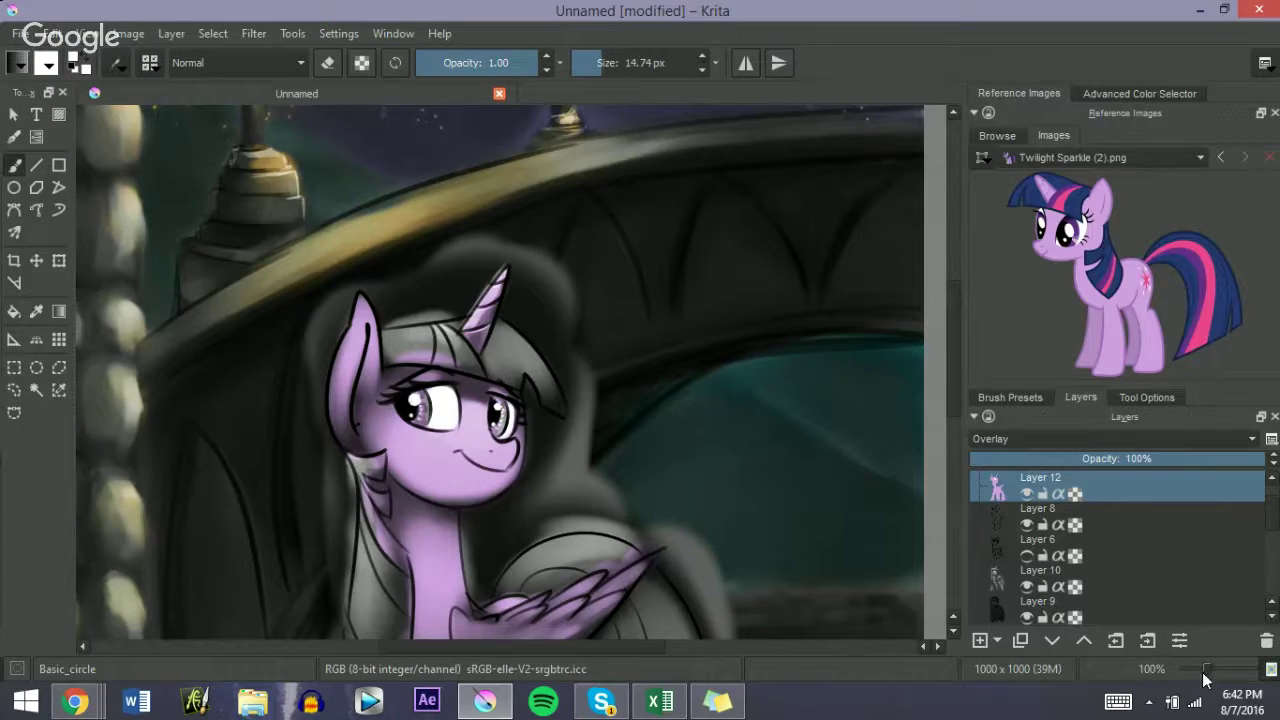
scroll(1205, 679, "up", 3)
scroll(1068, 215, "up", 3)
left_click(1062, 220)
left_click_drag(236, 498, 228, 498)
mouse_move(260, 470)
left_mouse_down()
mouse_move(261, 506)
mouse_move(252, 430)
mouse_move(270, 489)
mouse_move(255, 469)
mouse_move(248, 511)
left_mouse_up()
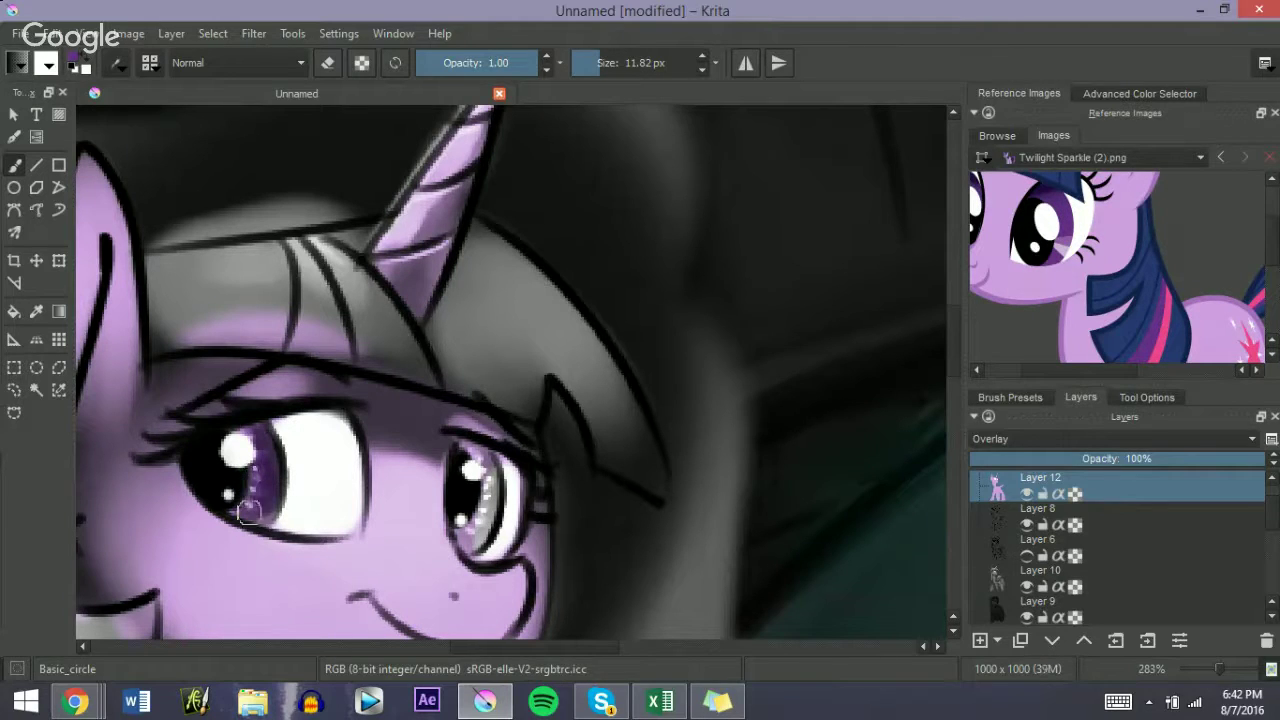
mouse_move(470, 498)
left_mouse_down()
mouse_move(475, 450)
mouse_move(480, 499)
mouse_move(466, 533)
mouse_move(490, 467)
mouse_move(474, 535)
left_mouse_up()
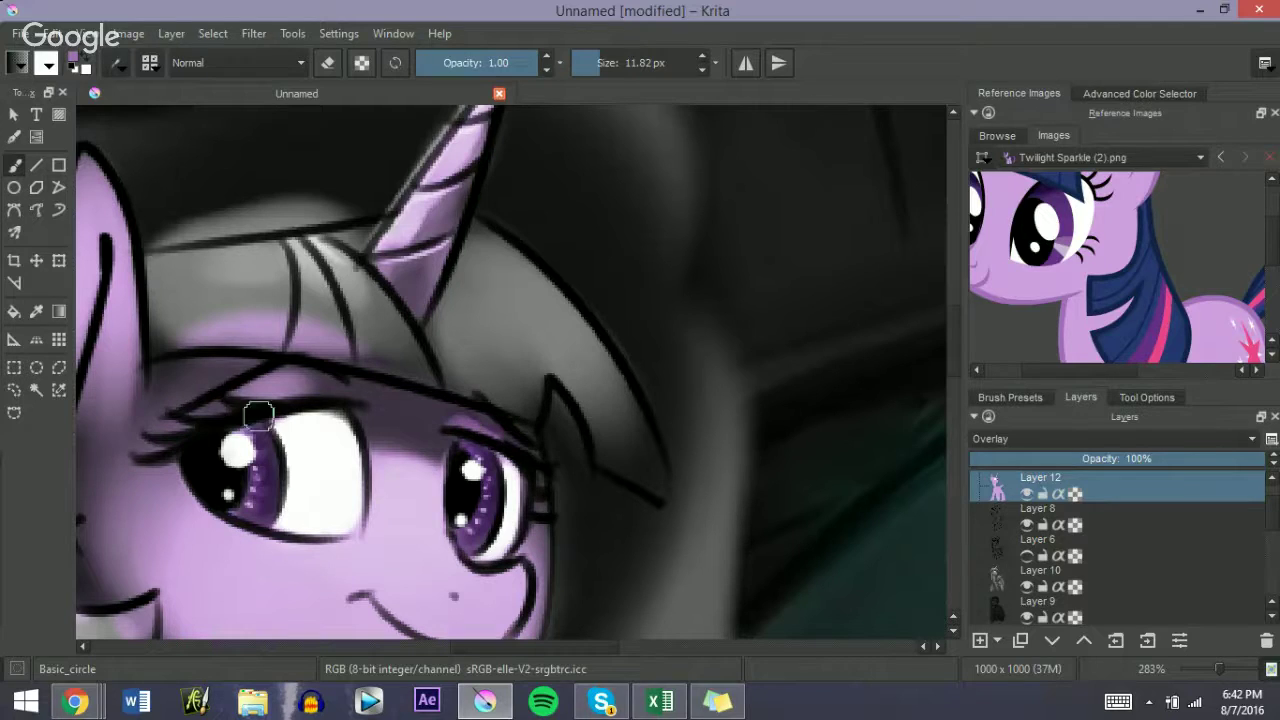
Step: Paint the upper eyelid of the nearer eye dark purple with the brush at about 12 px
mouse_move(225, 413)
left_mouse_down()
mouse_move(245, 389)
mouse_move(314, 380)
left_mouse_up()
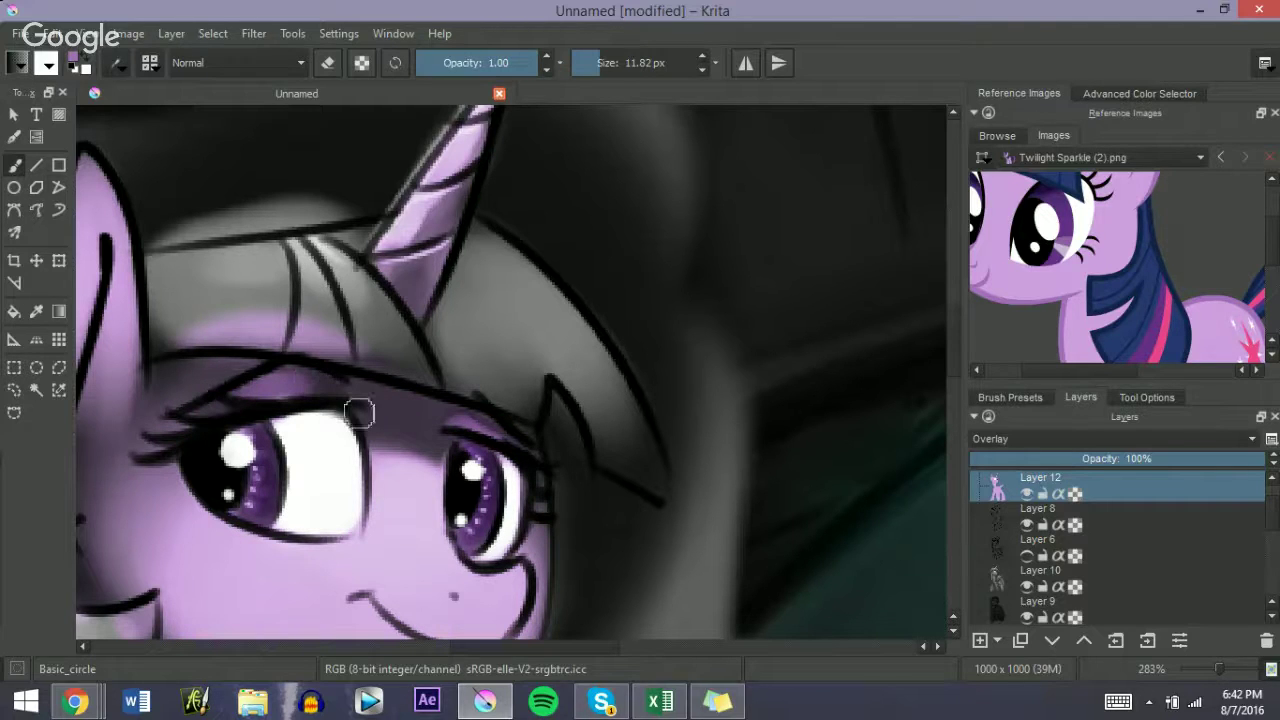
Step: Paint the short mane locks below the ear dark blue from the reference image with the brush at about 12 px
left_click(1202, 666)
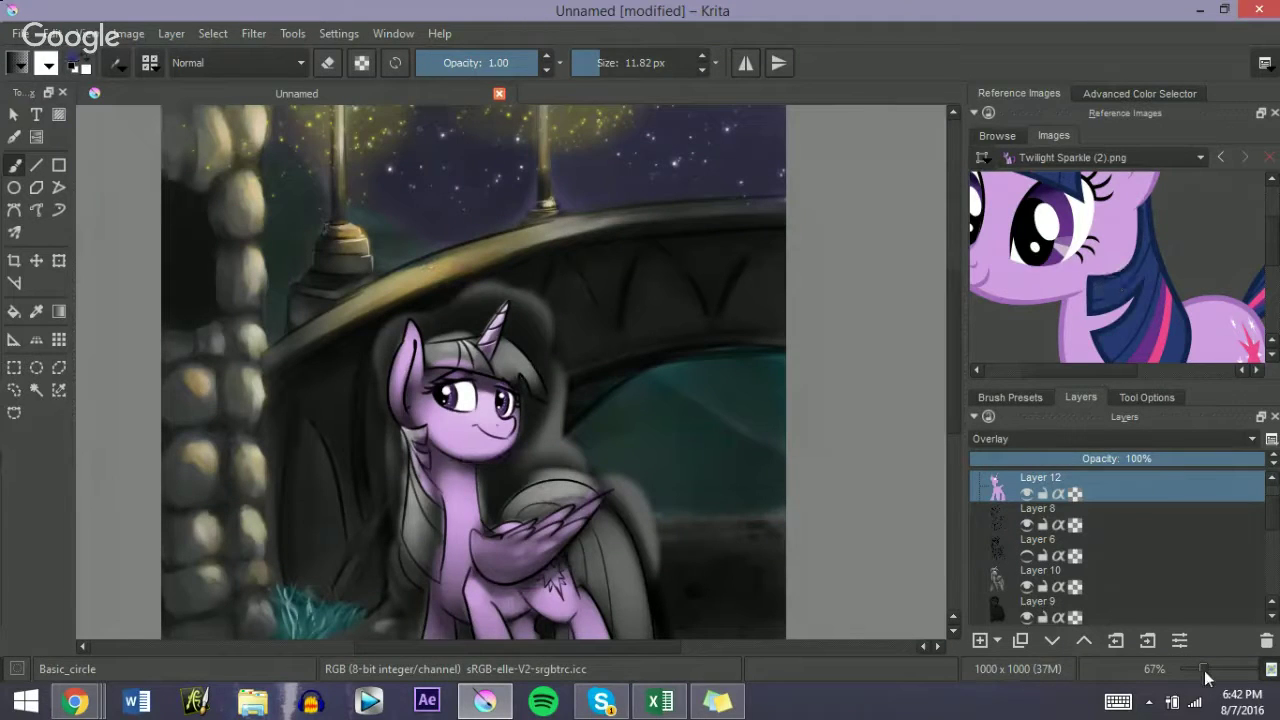
left_click_drag(1201, 667, 1219, 668)
left_click_drag(955, 334, 975, 403)
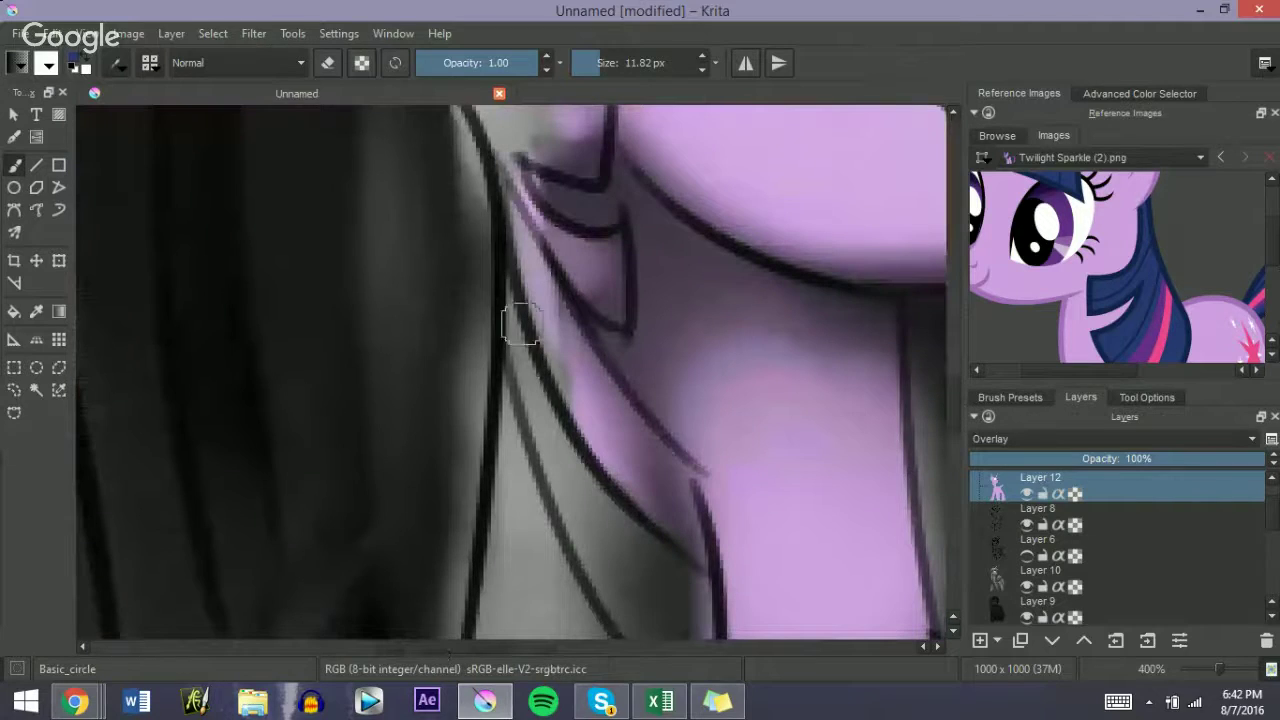
mouse_move(517, 320)
left_mouse_down()
mouse_move(525, 381)
mouse_move(520, 240)
mouse_move(578, 262)
mouse_move(599, 254)
mouse_move(568, 243)
mouse_move(605, 300)
mouse_move(605, 267)
mouse_move(612, 298)
left_mouse_up()
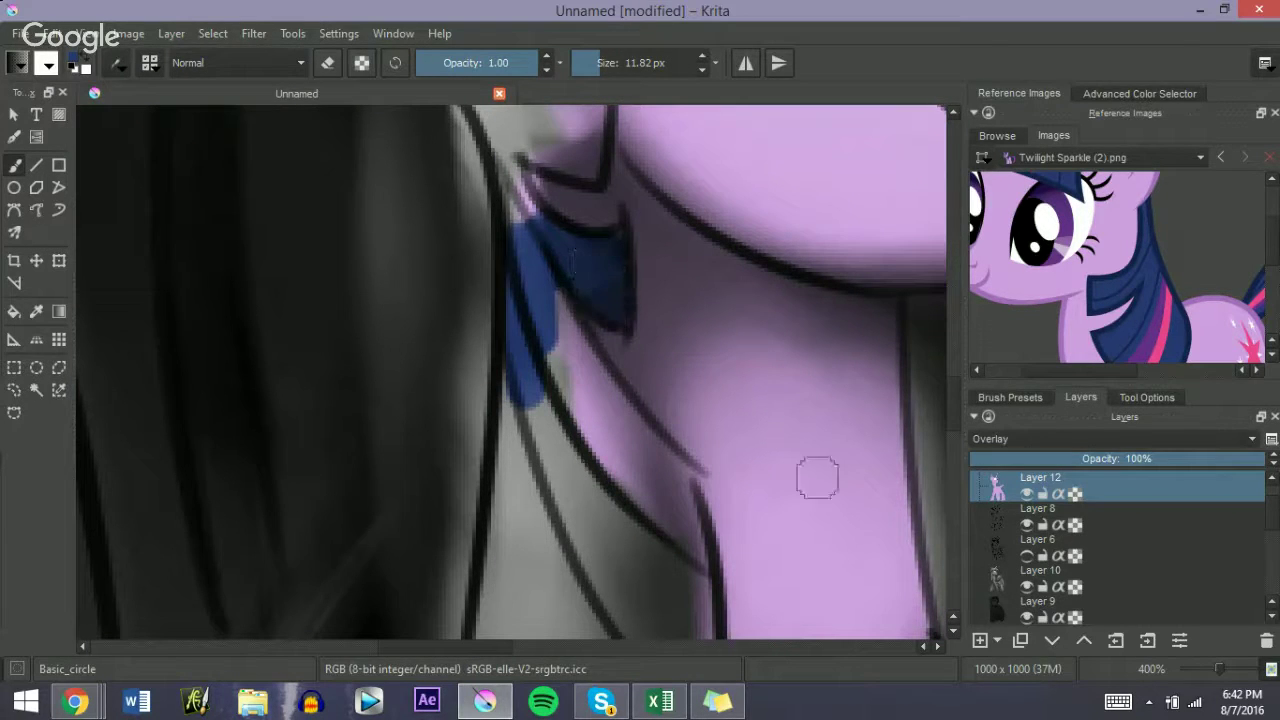
left_click(1203, 667)
left_click_drag(954, 405, 953, 367)
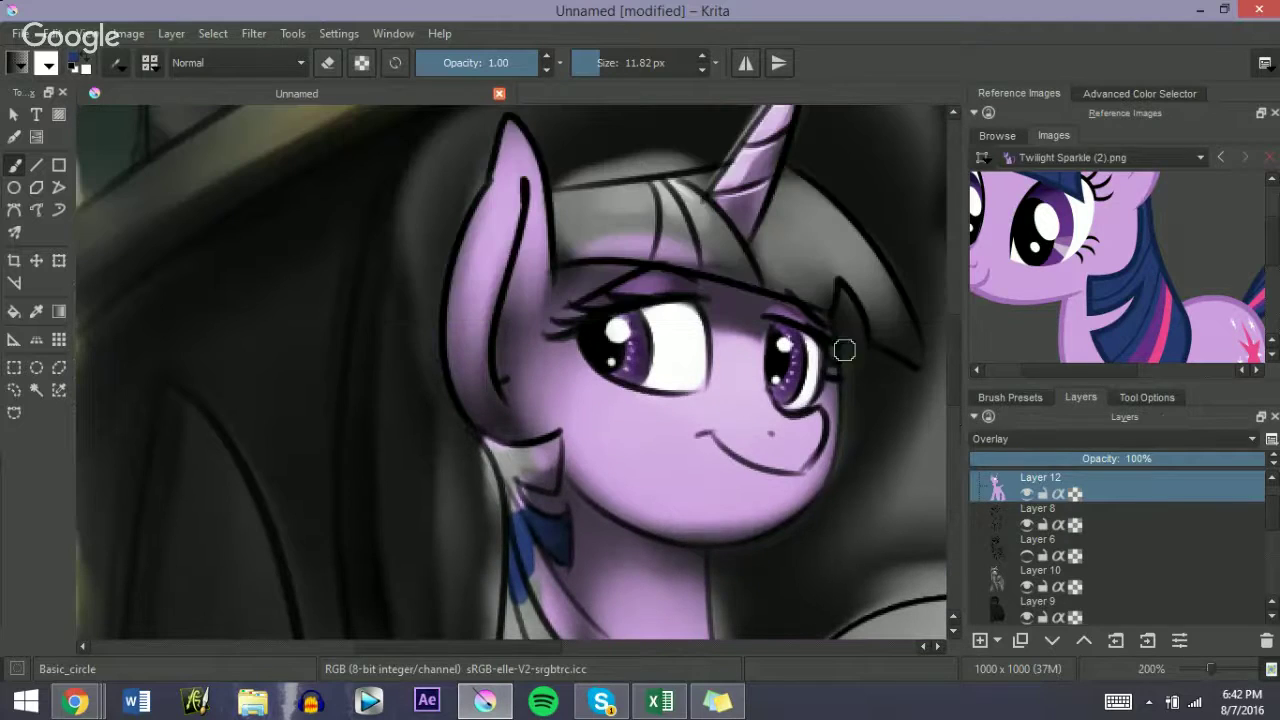
mouse_move(508, 487)
left_mouse_down()
mouse_move(521, 530)
mouse_move(502, 449)
mouse_move(522, 519)
left_mouse_up()
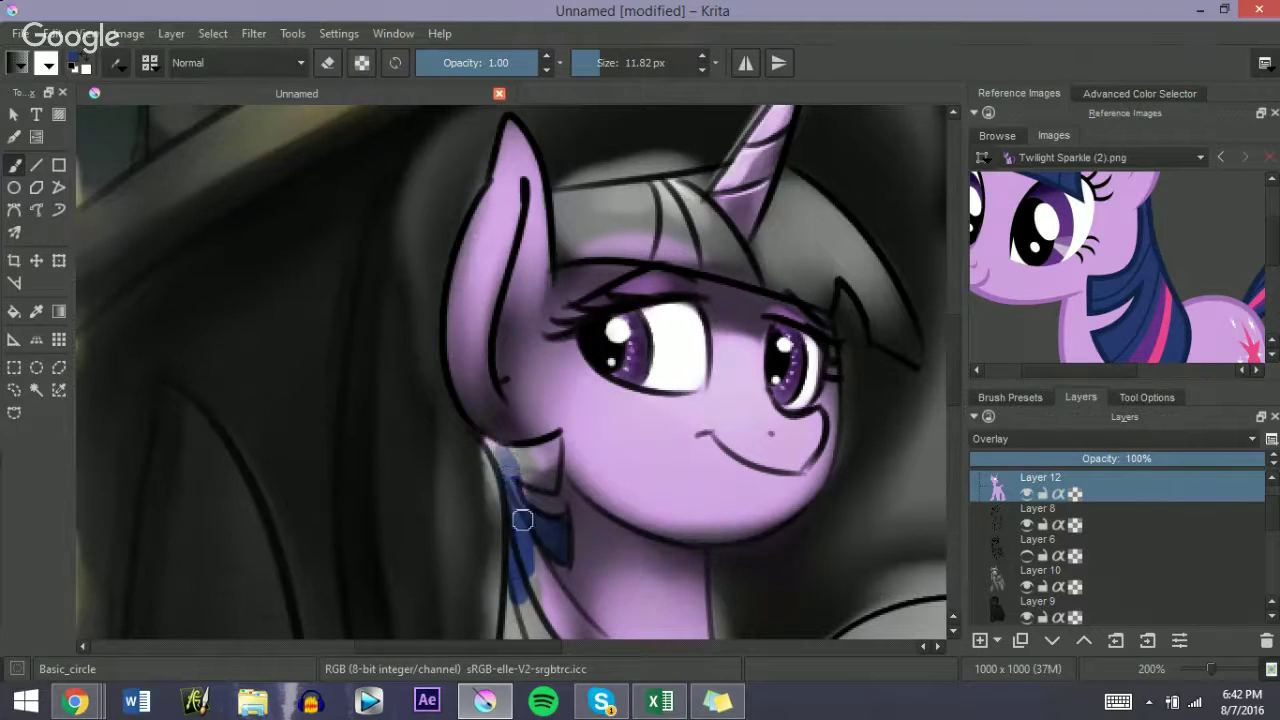
mouse_move(505, 455)
left_mouse_down()
mouse_move(536, 452)
mouse_move(548, 466)
mouse_move(532, 482)
mouse_move(540, 458)
left_mouse_up()
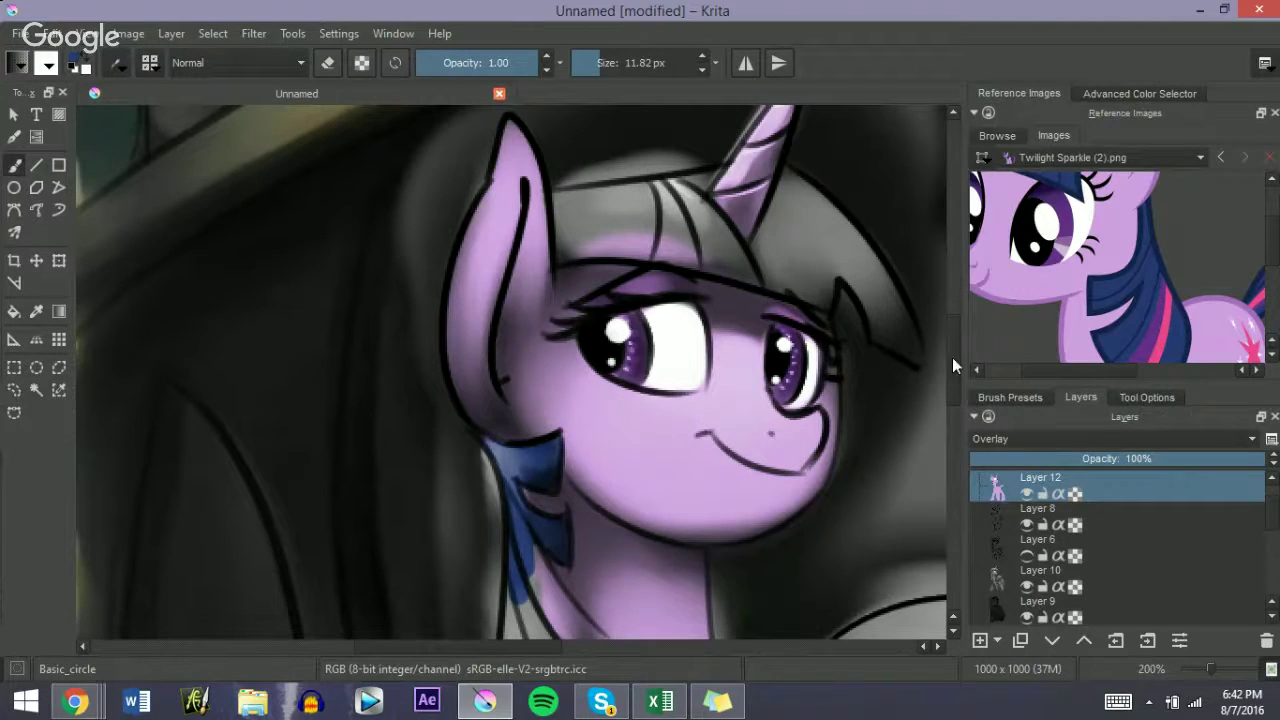
Step: Paint the long mane lock down the neck dark blue at about 28 px, and the shoulder area below it light purple at about 13 px
scroll(952, 365, "down", 5)
mouse_move(530, 330)
left_mouse_down()
mouse_move(503, 471)
mouse_move(563, 389)
mouse_move(540, 337)
mouse_move(600, 423)
mouse_move(597, 588)
left_mouse_up()
key("bracketright")
mouse_move(540, 453)
left_mouse_down()
mouse_move(529, 429)
mouse_move(554, 409)
mouse_move(566, 431)
left_mouse_up()
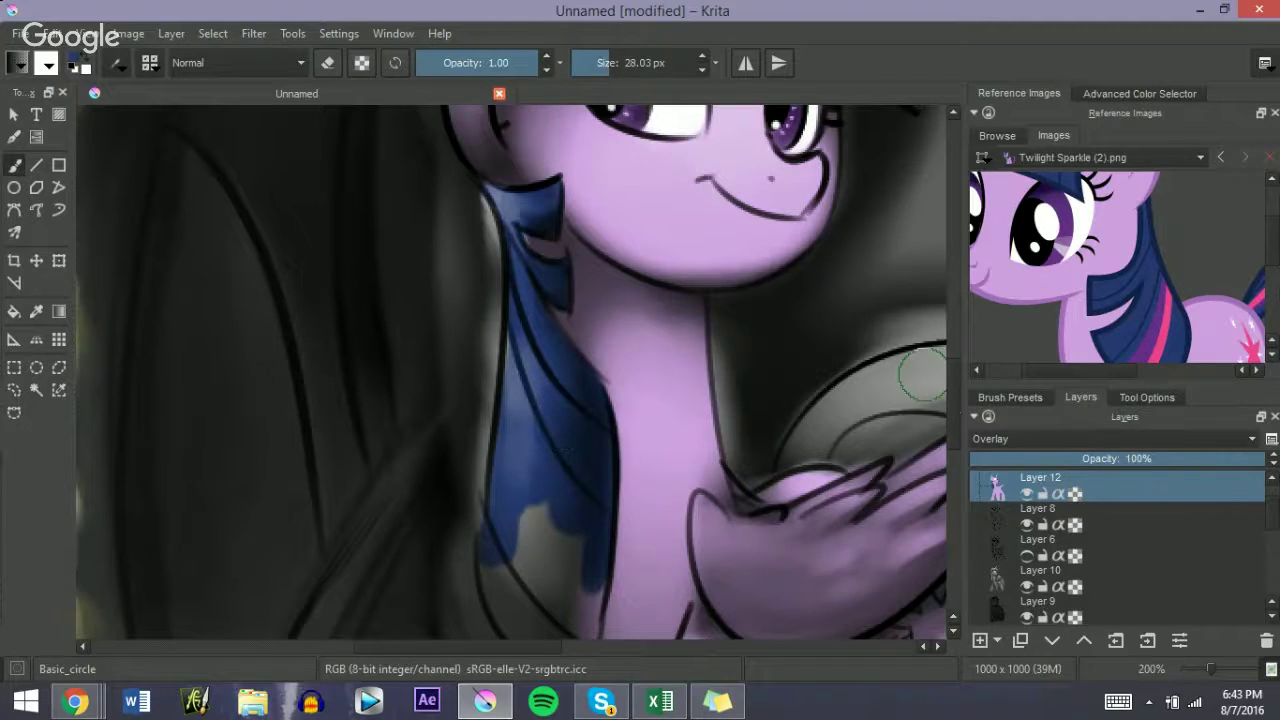
scroll(947, 406, "down", 3)
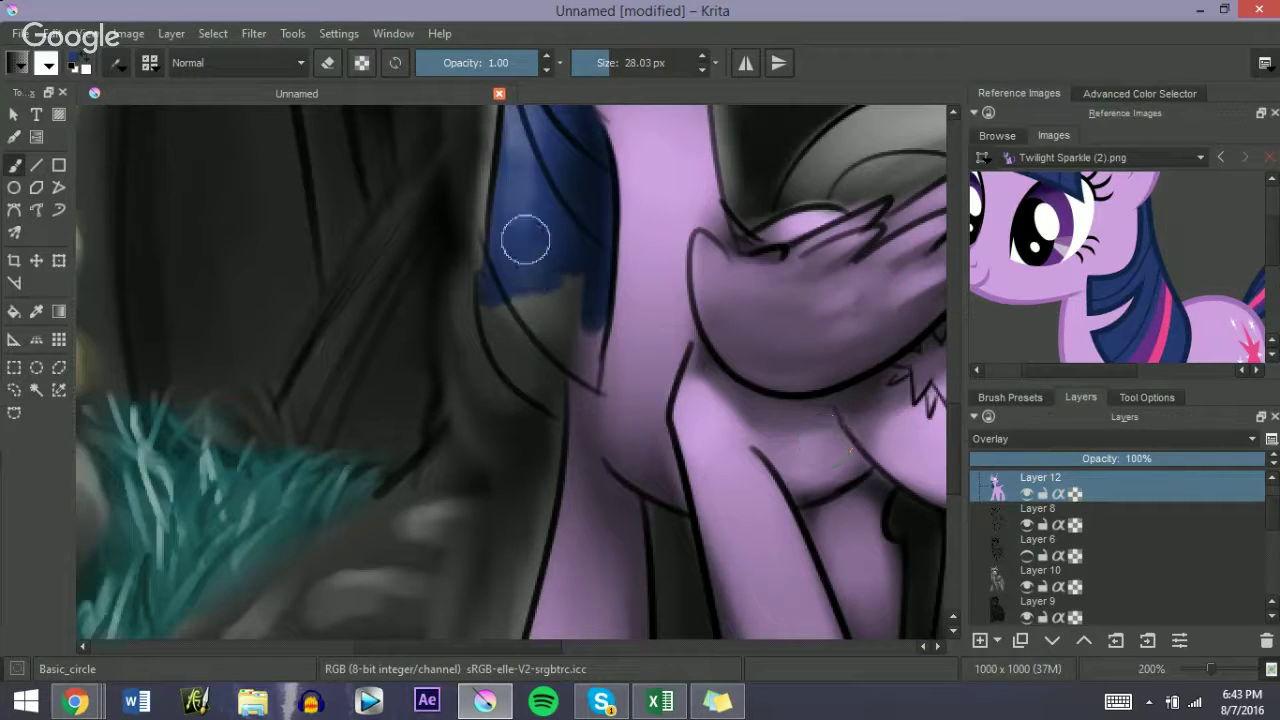
scroll(900, 430, "up", 1)
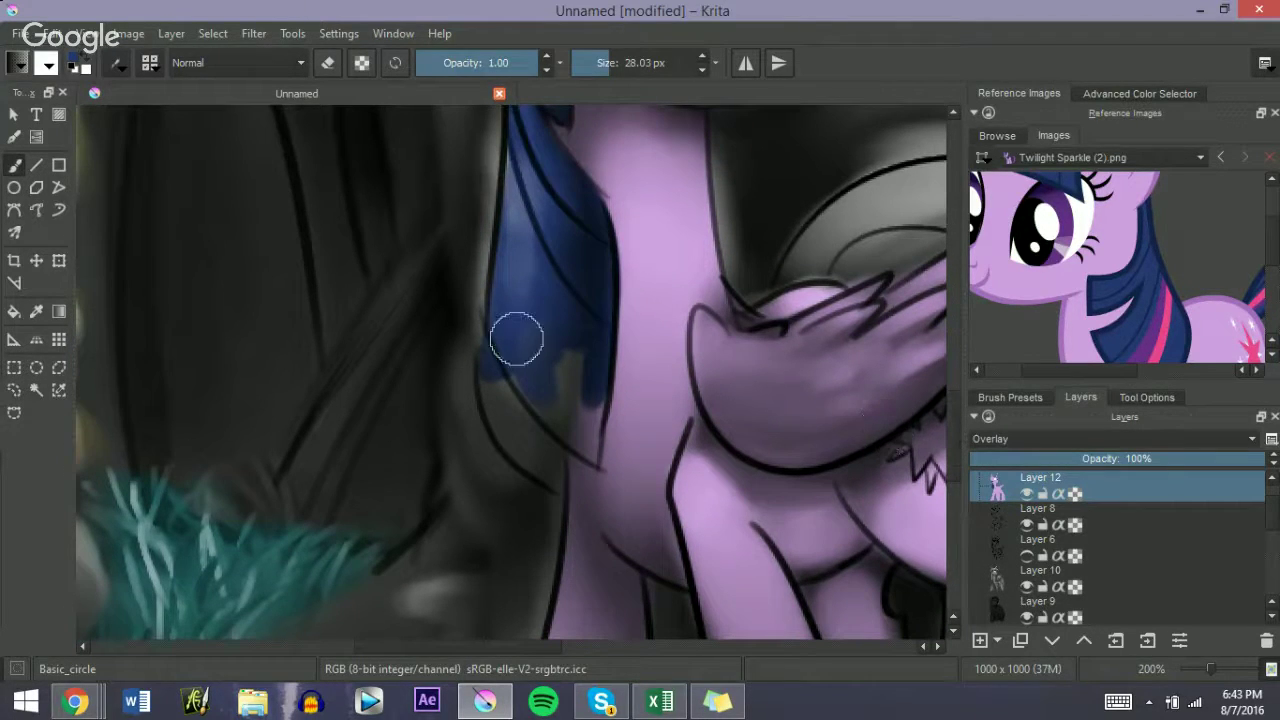
mouse_move(541, 380)
left_mouse_down()
mouse_move(549, 337)
mouse_move(574, 344)
mouse_move(589, 431)
mouse_move(566, 419)
left_mouse_up()
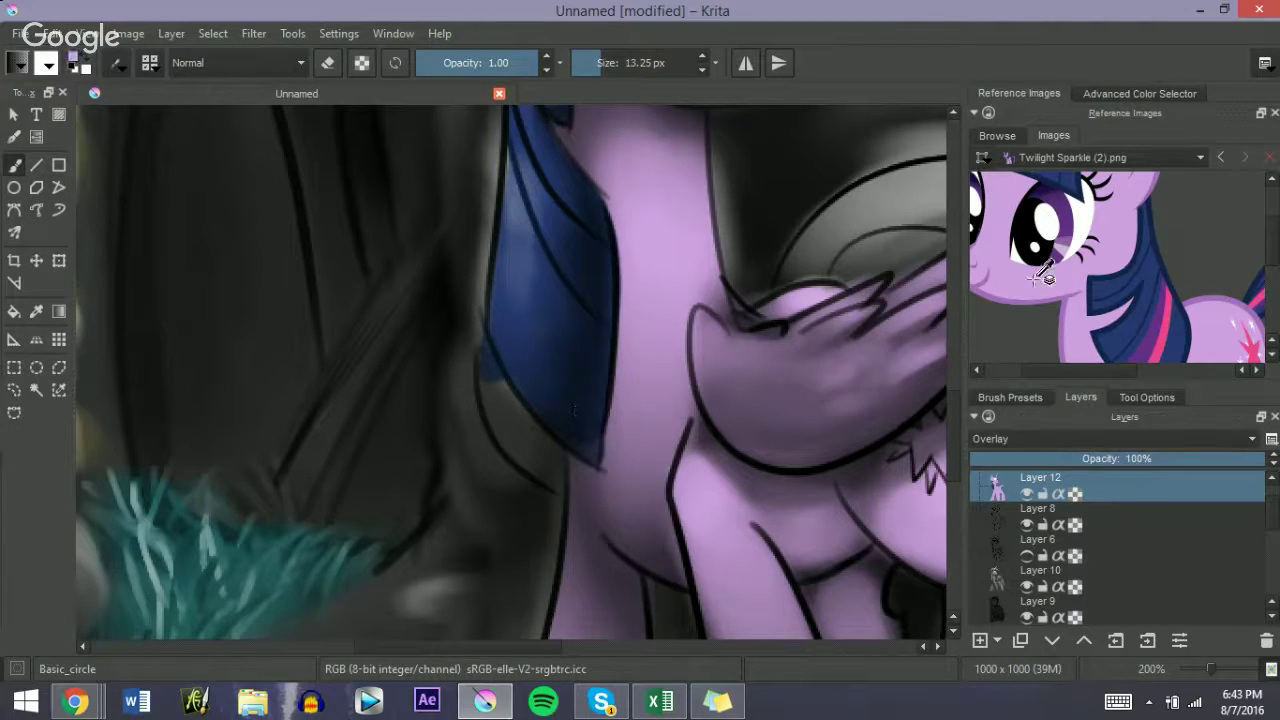
mouse_move(486, 406)
left_mouse_down()
mouse_move(500, 420)
mouse_move(480, 348)
mouse_move(560, 463)
mouse_move(508, 430)
left_mouse_up()
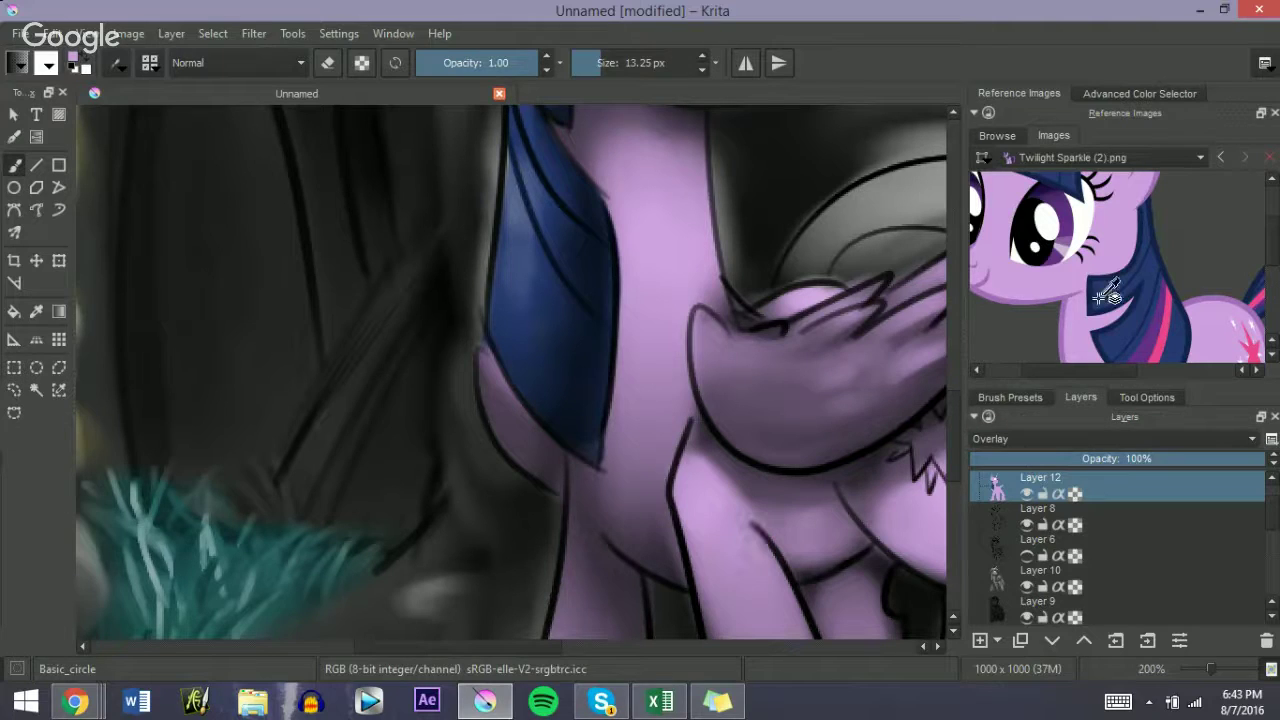
Step: Paint the forelock and the mane around the horn dark blue from the reference image, reducing the brush to about 11 px for narrow areas
scroll(952, 408, "up", 8)
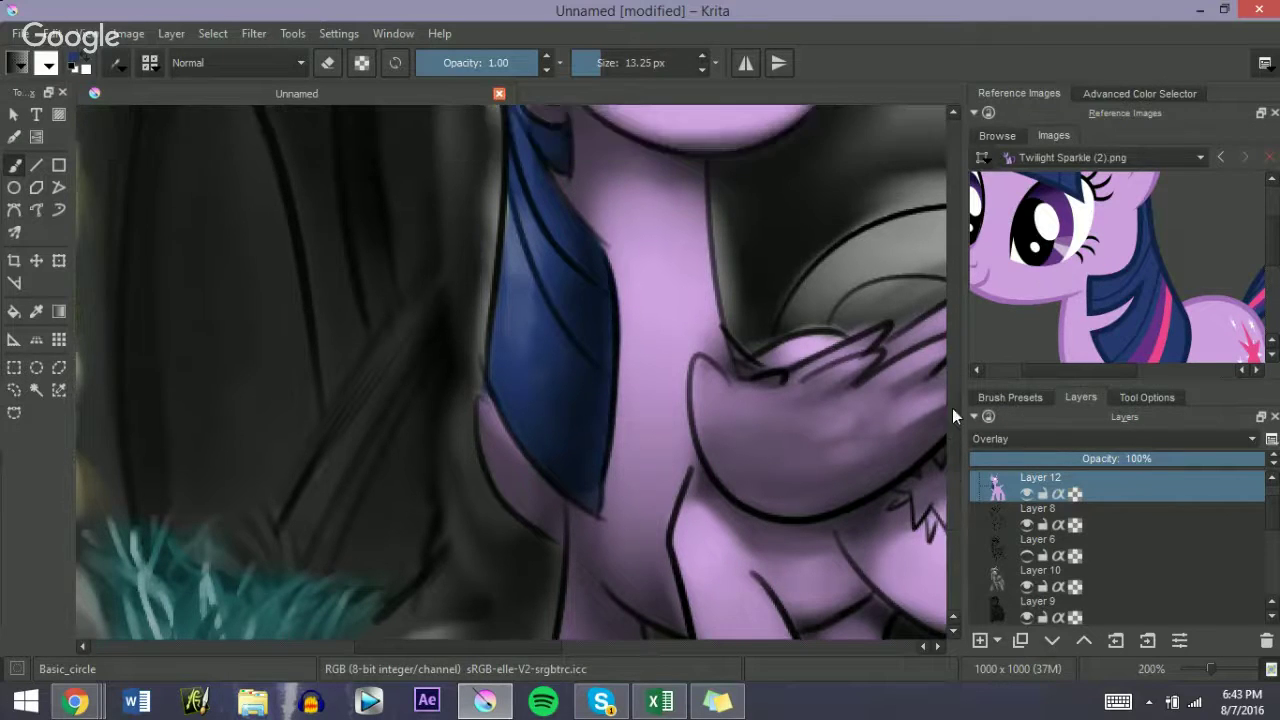
mouse_move(593, 307)
left_mouse_down()
mouse_move(573, 283)
mouse_move(651, 278)
mouse_move(586, 276)
mouse_move(674, 267)
mouse_move(722, 340)
mouse_move(615, 297)
mouse_move(668, 298)
mouse_move(576, 306)
mouse_move(592, 309)
mouse_move(561, 327)
mouse_move(685, 323)
mouse_move(603, 334)
mouse_move(743, 344)
mouse_move(664, 295)
mouse_move(779, 362)
mouse_move(749, 348)
mouse_move(819, 347)
mouse_move(777, 322)
mouse_move(785, 287)
mouse_move(792, 335)
mouse_move(828, 355)
mouse_move(797, 323)
mouse_move(799, 236)
mouse_move(783, 263)
mouse_move(810, 283)
mouse_move(792, 256)
mouse_move(823, 327)
mouse_move(874, 383)
mouse_move(824, 310)
mouse_move(866, 371)
mouse_move(846, 326)
mouse_move(876, 396)
mouse_move(906, 420)
left_mouse_up()
left_click(607, 63)
key("bracketleft")
key("bracketleft")
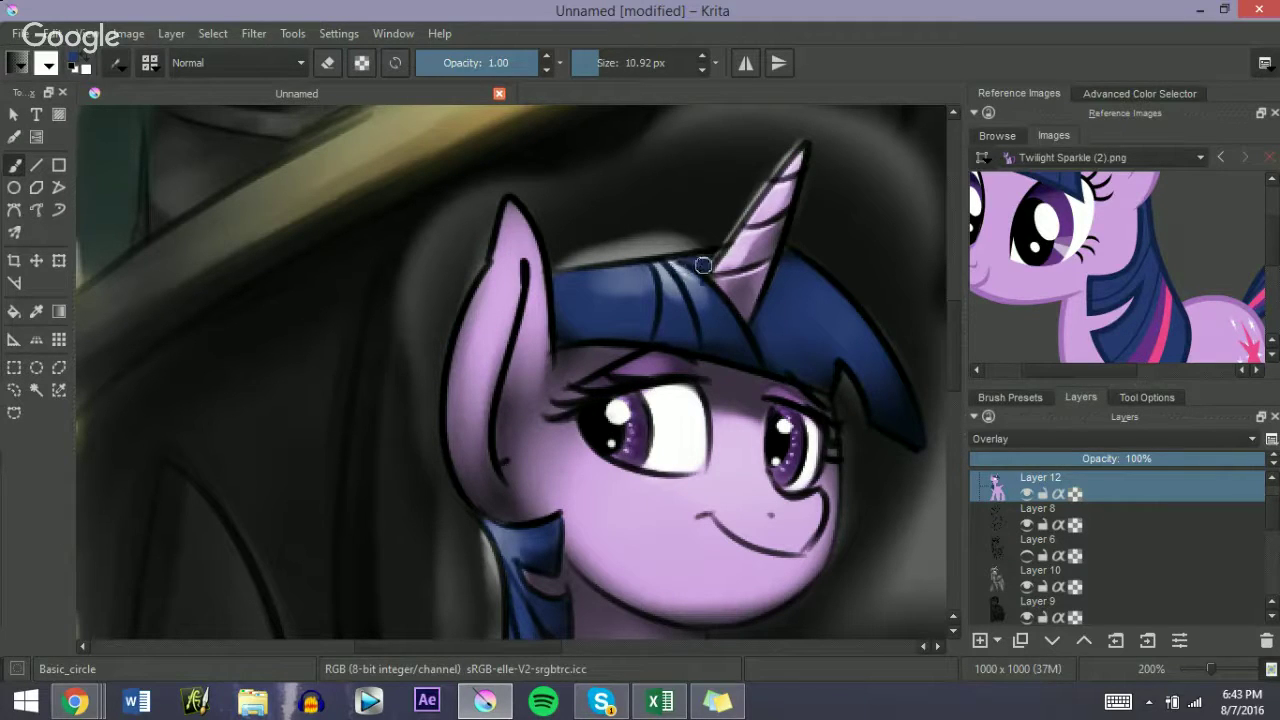
Step: Paint the tail behind the wing dark blue with the brush at about 11 px
scroll(789, 349, "down", 5)
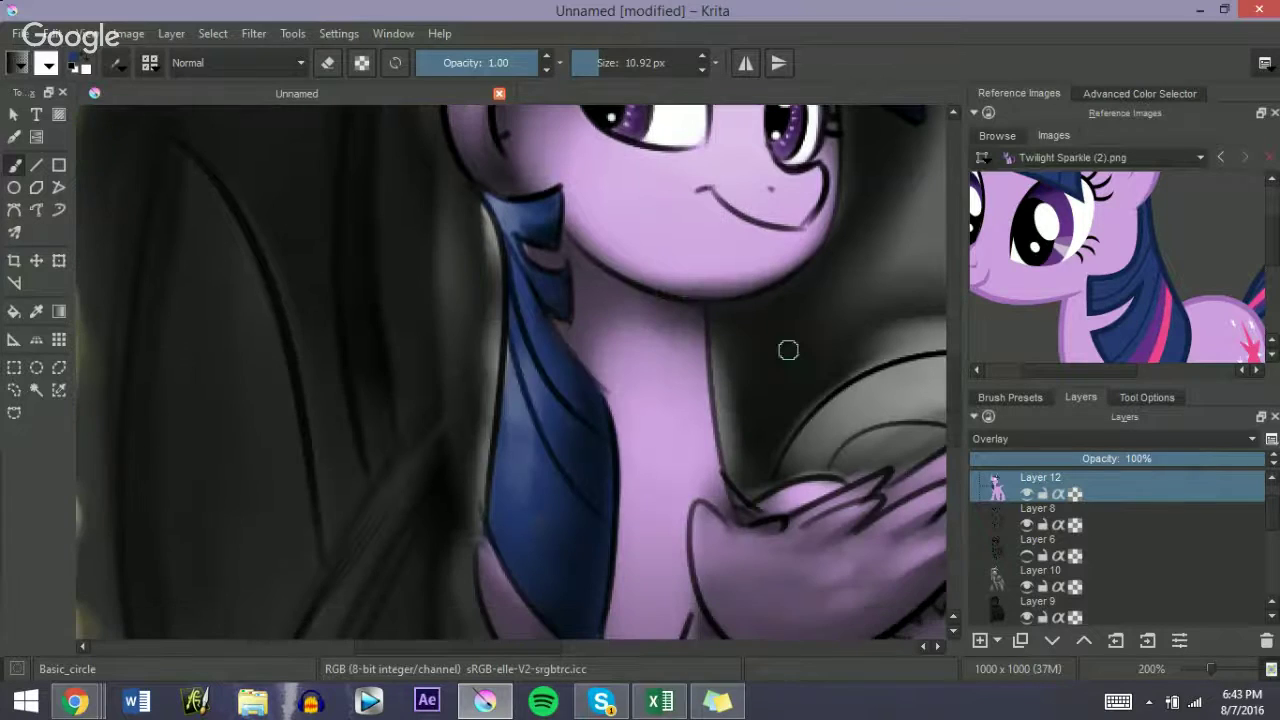
left_click_drag(458, 646, 575, 650)
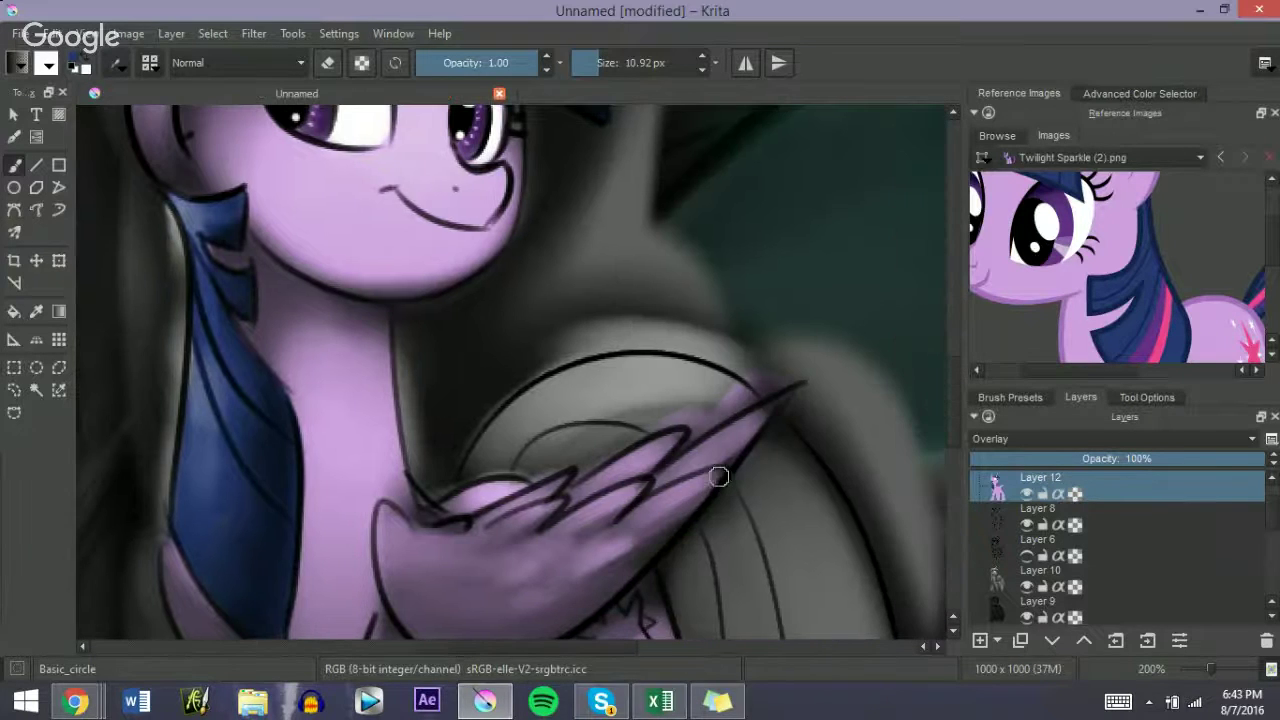
scroll(948, 371, "down", 4)
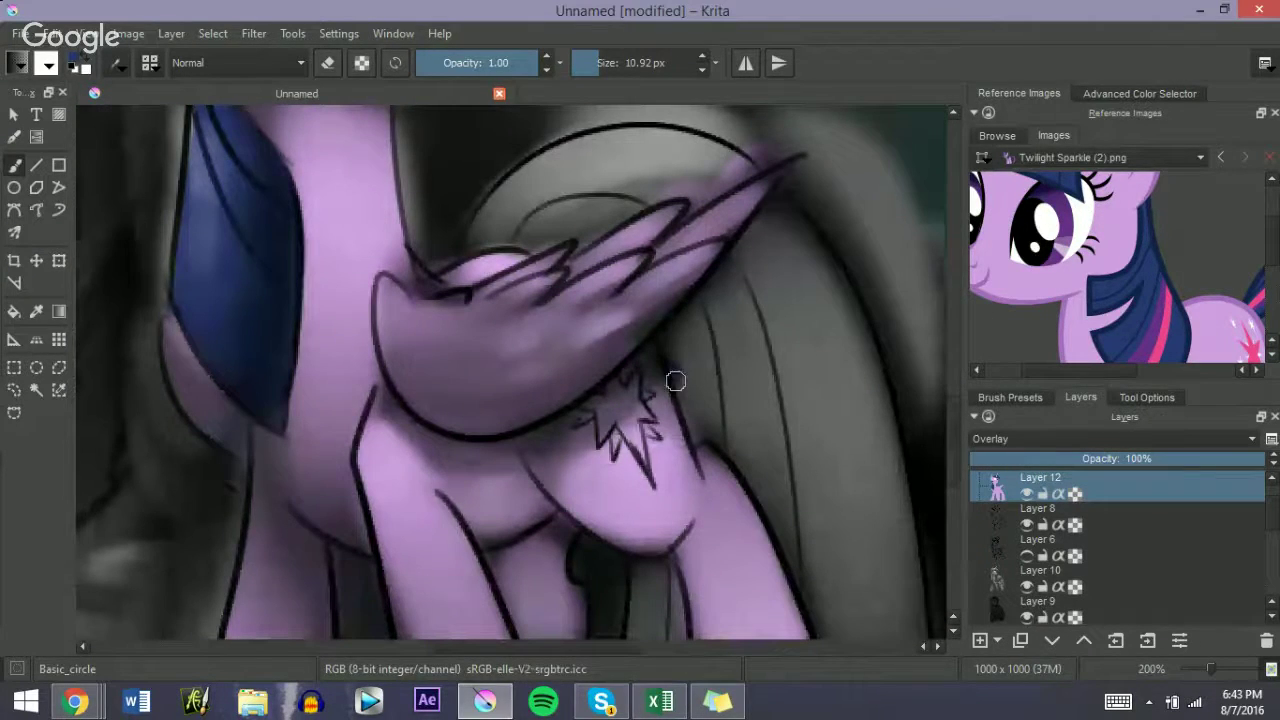
Step: Paint the upper part of the long tail section behind the hind leg dark blue on Layer 12
mouse_move(696, 435)
left_mouse_down()
mouse_move(690, 335)
mouse_move(671, 338)
mouse_move(760, 227)
mouse_move(778, 220)
mouse_move(819, 347)
mouse_move(770, 226)
mouse_move(846, 347)
mouse_move(774, 211)
mouse_move(800, 316)
mouse_move(801, 272)
mouse_move(777, 249)
mouse_move(834, 306)
mouse_move(788, 243)
mouse_move(696, 371)
mouse_move(697, 399)
mouse_move(818, 443)
mouse_move(800, 356)
mouse_move(850, 410)
mouse_move(877, 491)
left_mouse_up()
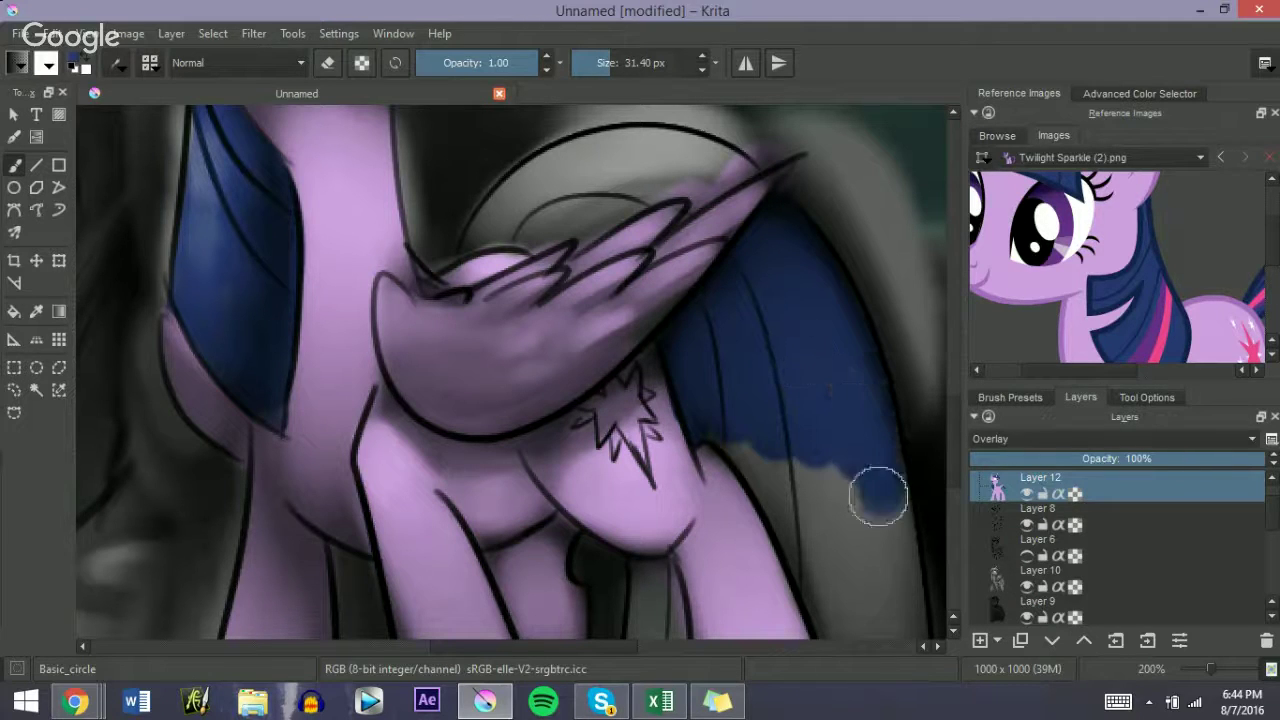
left_click_drag(954, 441, 954, 482)
mouse_move(715, 221)
left_mouse_down()
mouse_move(779, 283)
mouse_move(824, 377)
mouse_move(786, 291)
mouse_move(858, 441)
mouse_move(849, 401)
mouse_move(860, 418)
mouse_move(880, 368)
mouse_move(907, 410)
mouse_move(863, 204)
mouse_move(903, 457)
left_mouse_up()
Step: Paint the tail dark blue down to its tip and fill the tail piece visible between the legs with the same blue
scroll(851, 323, "down", 3)
key("bracketleft")
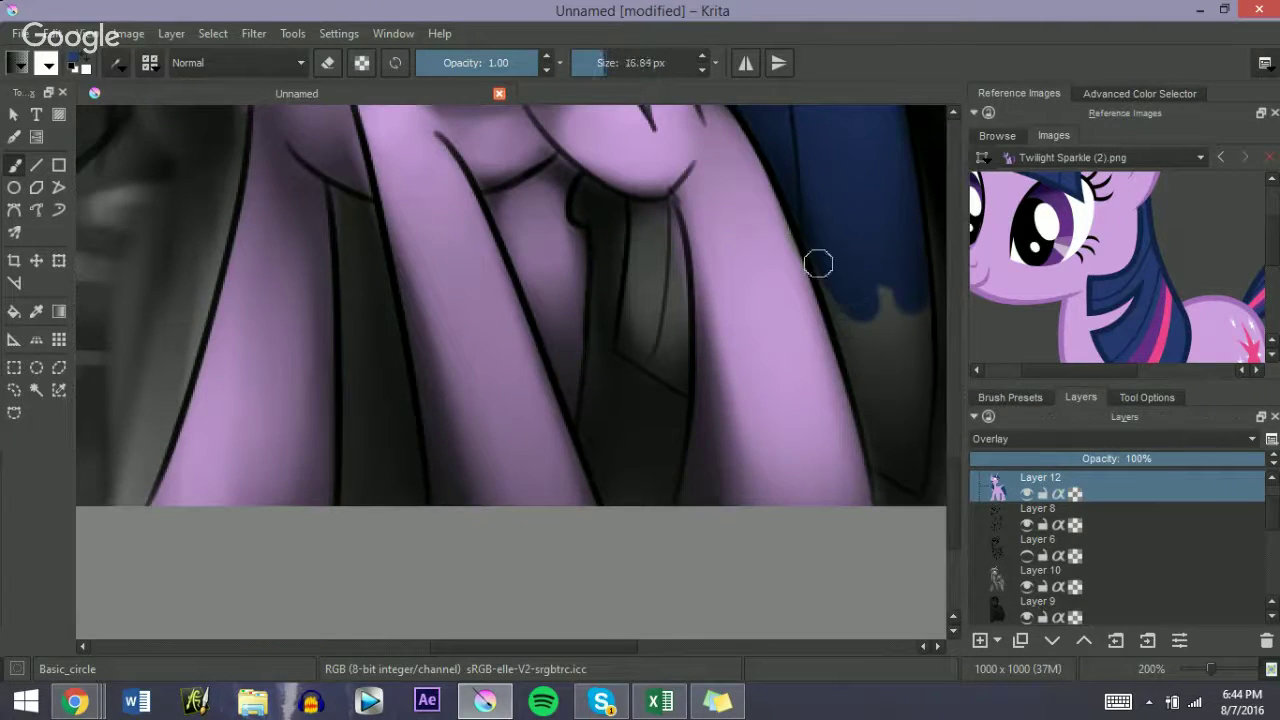
left_click_drag(852, 362, 880, 452)
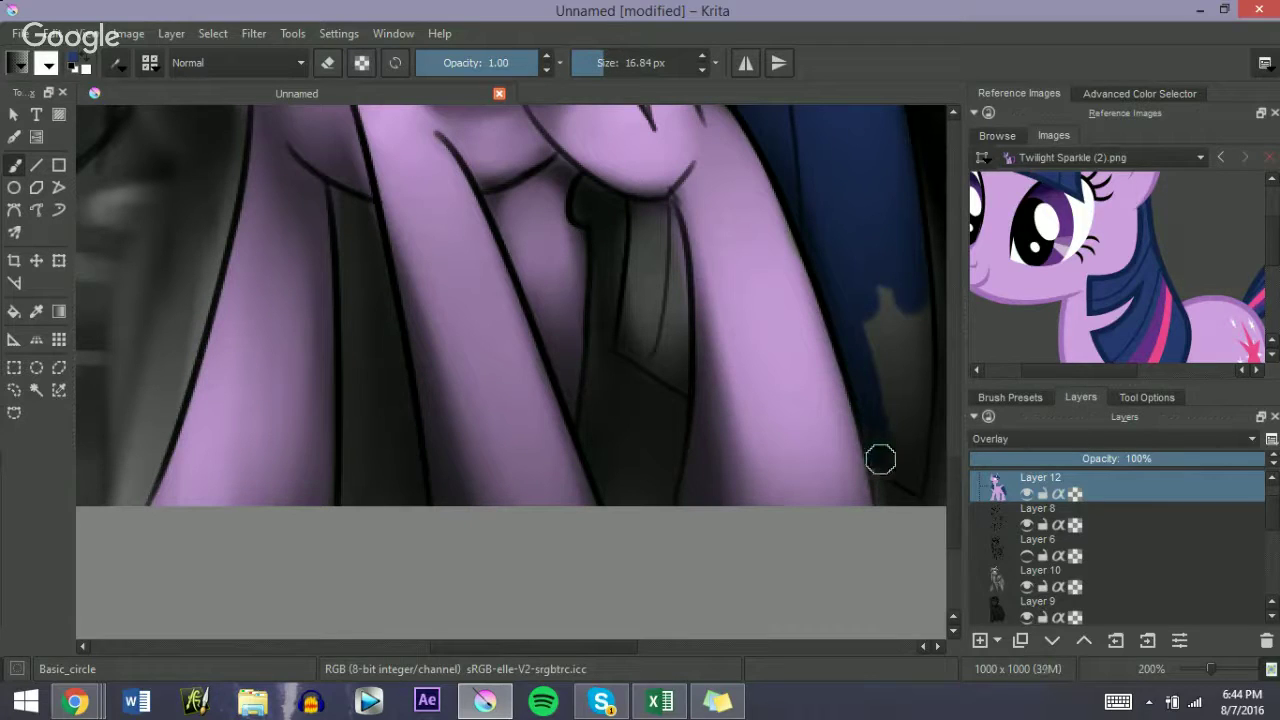
key("bracketleft")
mouse_move(863, 277)
left_mouse_down()
mouse_move(883, 397)
mouse_move(883, 372)
mouse_move(908, 370)
left_mouse_up()
mouse_move(918, 274)
left_mouse_down()
mouse_move(921, 408)
mouse_move(889, 413)
left_mouse_up()
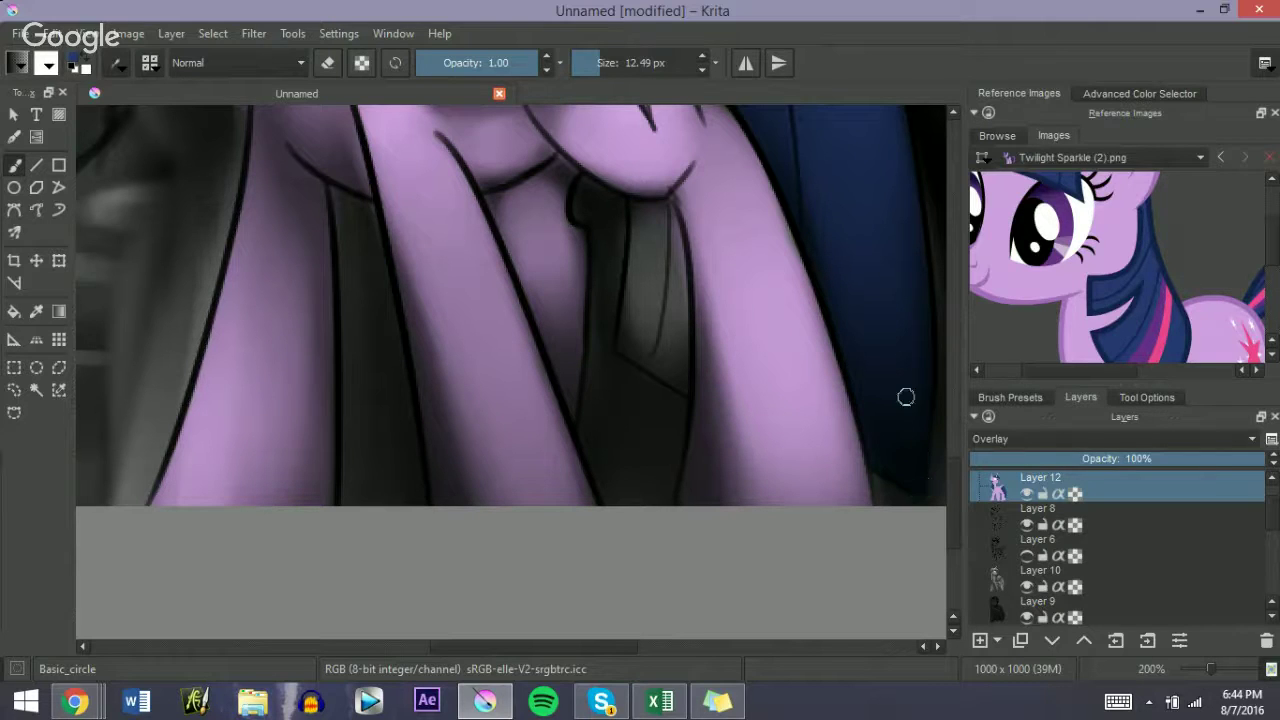
scroll(948, 470, "up", 3)
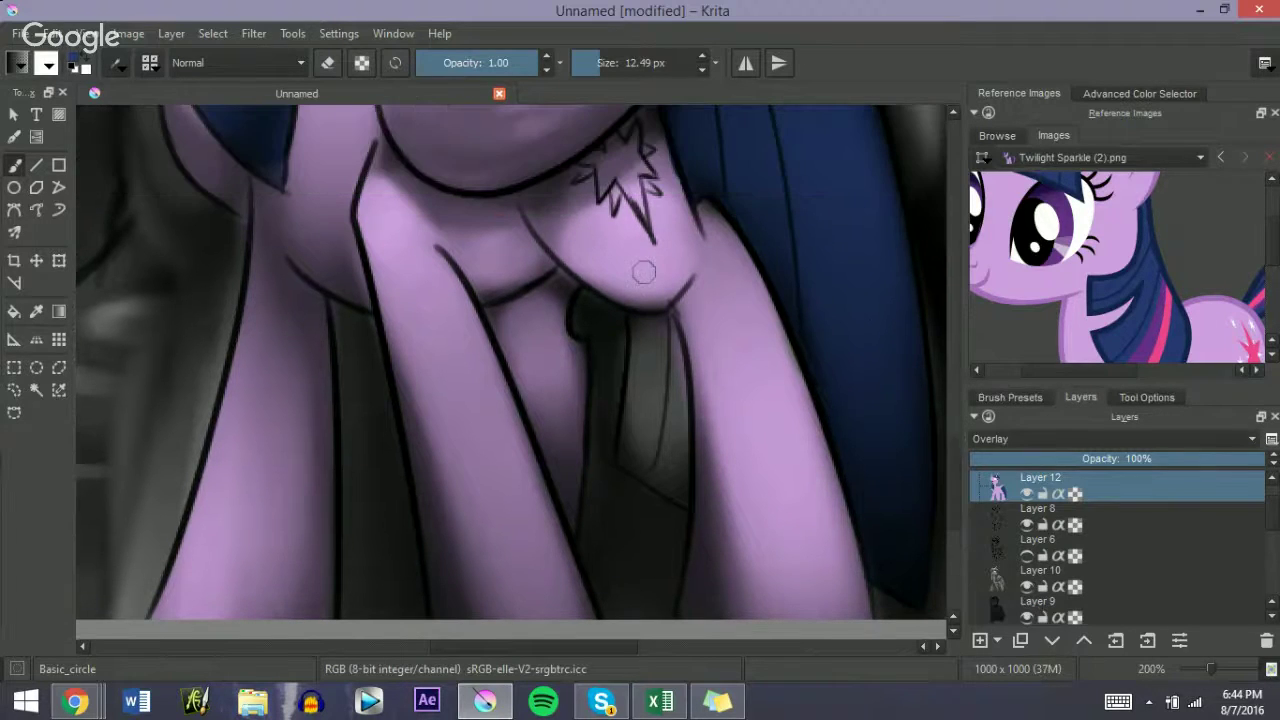
mouse_move(640, 322)
left_mouse_down()
mouse_move(634, 407)
mouse_move(644, 376)
mouse_move(670, 406)
mouse_move(625, 455)
mouse_move(671, 486)
mouse_move(644, 458)
mouse_move(675, 466)
left_mouse_up()
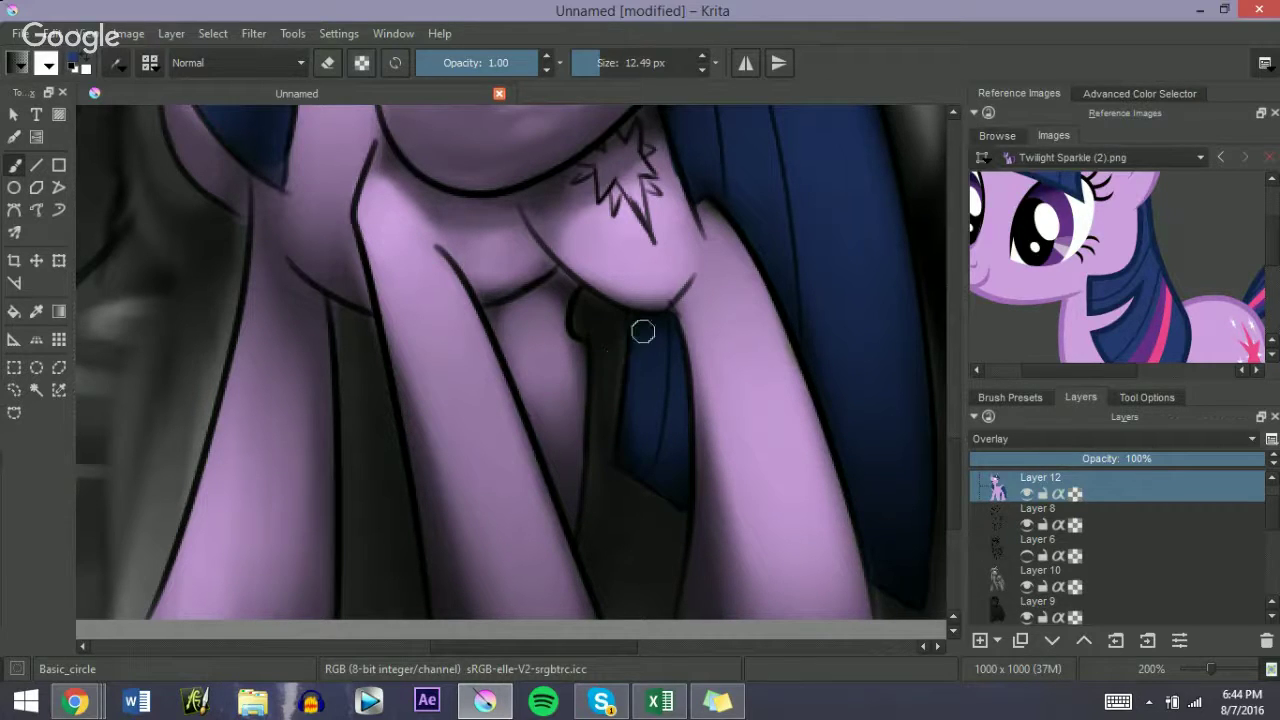
Step: Paint the arched base of the tail above the wing dark blue, reaching into the gaps along the feathers
scroll(944, 450, "up", 4)
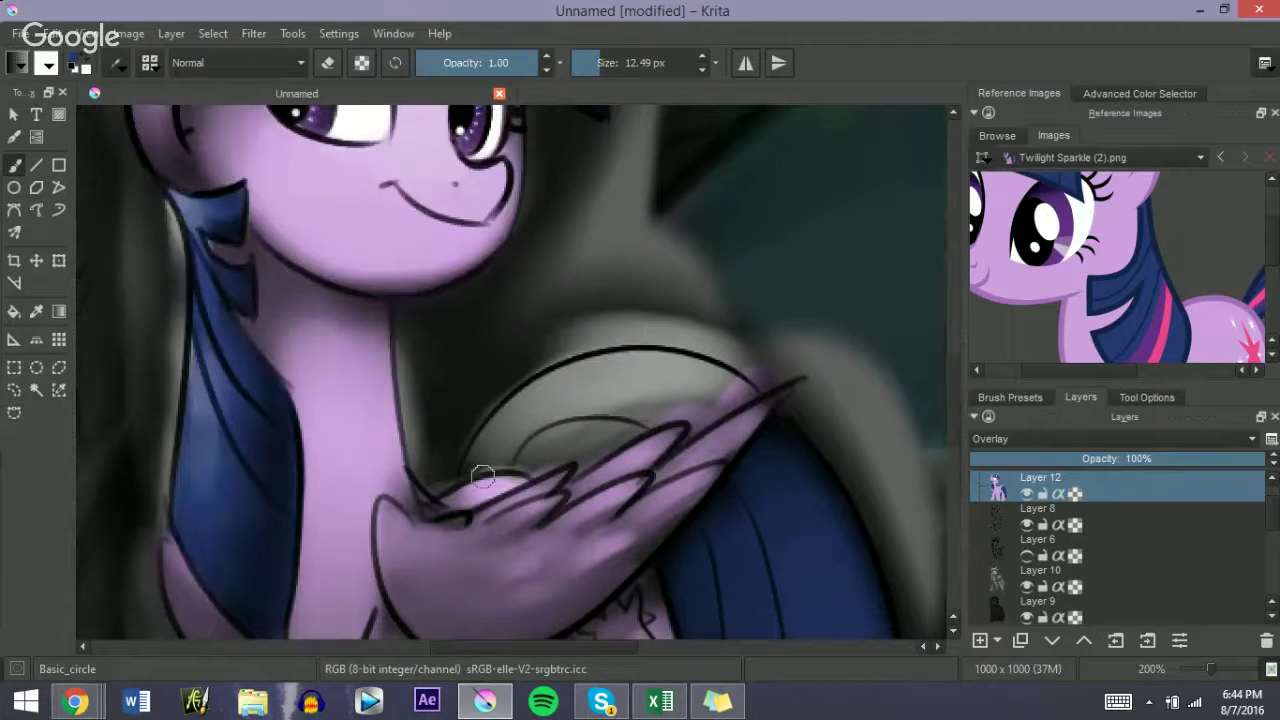
mouse_move(470, 468)
left_mouse_down()
mouse_move(531, 402)
mouse_move(484, 451)
mouse_move(552, 388)
mouse_move(477, 450)
mouse_move(606, 368)
left_mouse_up()
mouse_move(530, 398)
left_mouse_down()
mouse_move(620, 362)
mouse_move(549, 378)
mouse_move(646, 361)
mouse_move(704, 371)
mouse_move(628, 370)
mouse_move(750, 386)
left_mouse_up()
mouse_move(699, 427)
left_mouse_down()
mouse_move(741, 399)
mouse_move(711, 394)
left_mouse_up()
left_click_drag(549, 412, 559, 412, "shift")
mouse_move(546, 414)
left_mouse_down()
mouse_move(489, 463)
mouse_move(542, 460)
mouse_move(532, 466)
mouse_move(556, 400)
mouse_move(594, 403)
mouse_move(509, 434)
mouse_move(494, 455)
mouse_move(529, 452)
mouse_move(631, 388)
mouse_move(693, 381)
mouse_move(607, 390)
mouse_move(695, 393)
mouse_move(676, 411)
mouse_move(602, 415)
mouse_move(675, 408)
left_mouse_up()
key("bracketleft")
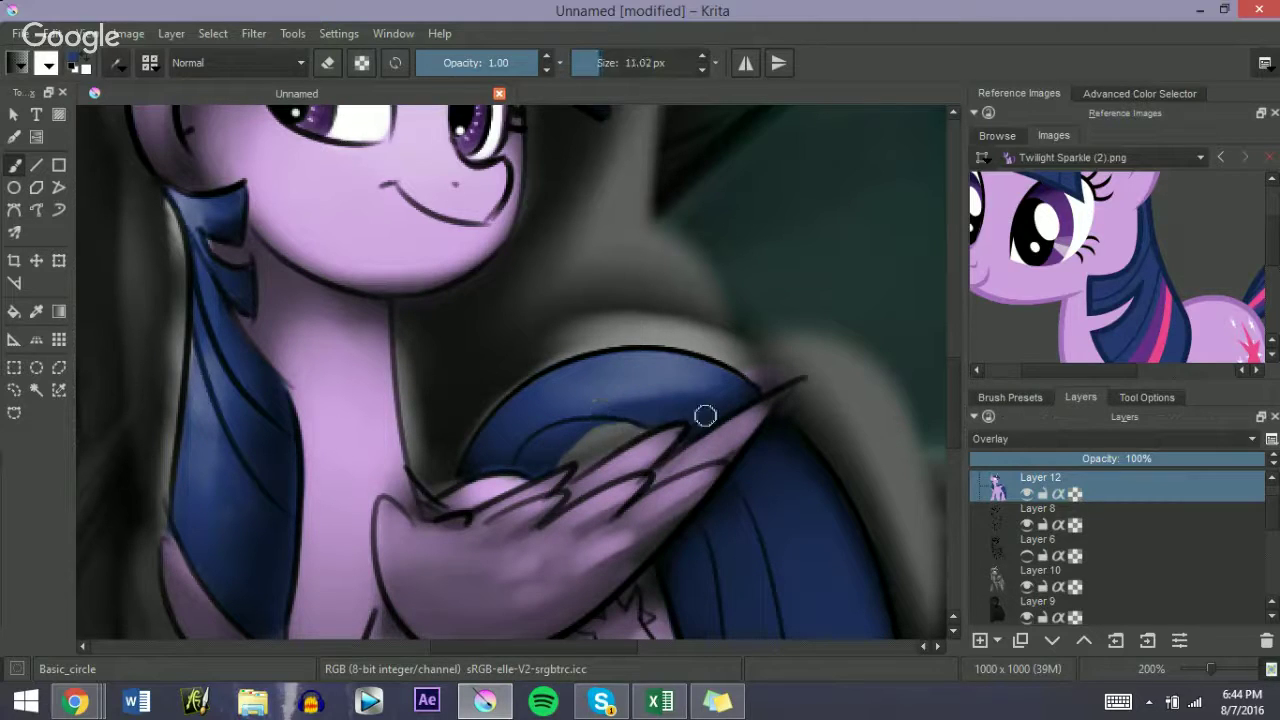
mouse_move(560, 461)
left_mouse_down()
mouse_move(609, 434)
mouse_move(577, 443)
left_mouse_up()
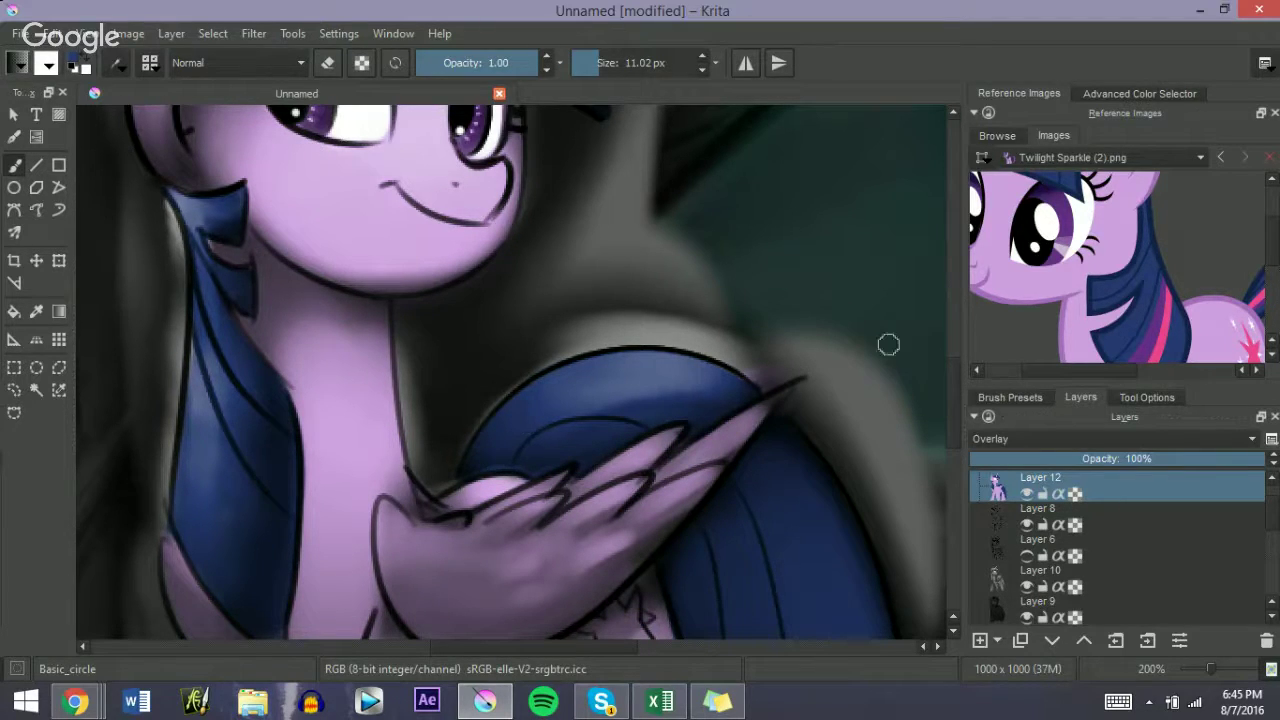
Step: Paint the star of the cutie mark on the flank pinkish red, matching the reference image
left_click_drag(1211, 668, 1229, 667)
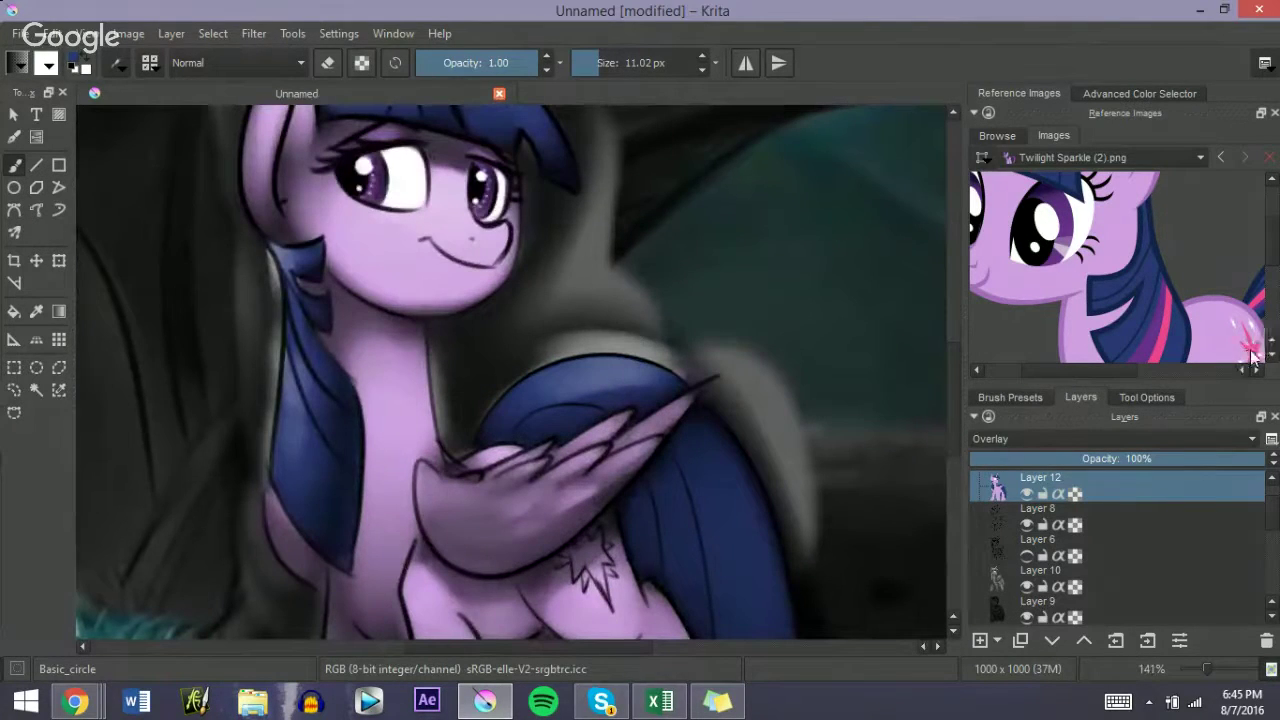
scroll(950, 385, "down", 3)
key("bracketleft")
left_click_drag(577, 424, 601, 446)
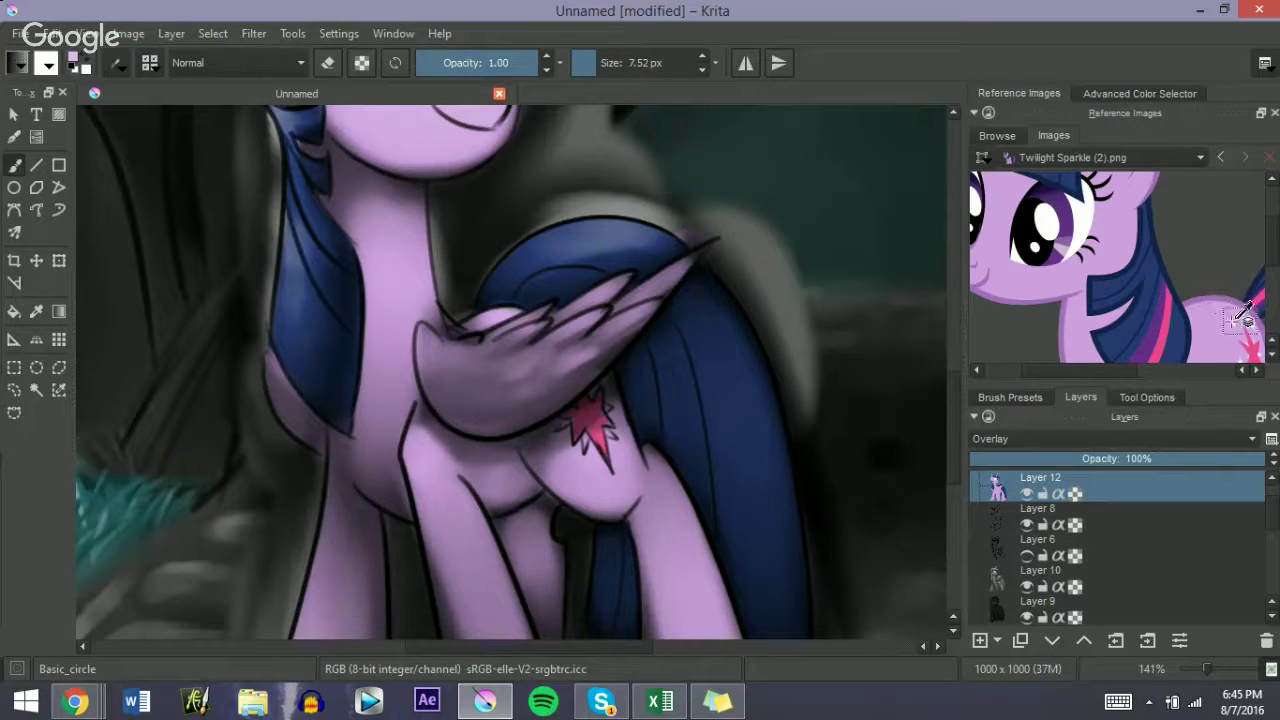
Step: Paint small white sparkles around the cutie mark star with a fine brush, following the enlarged reference image
scroll(1245, 315, "up", 5)
key("bracketleft")
key("bracketleft")
key("bracketleft")
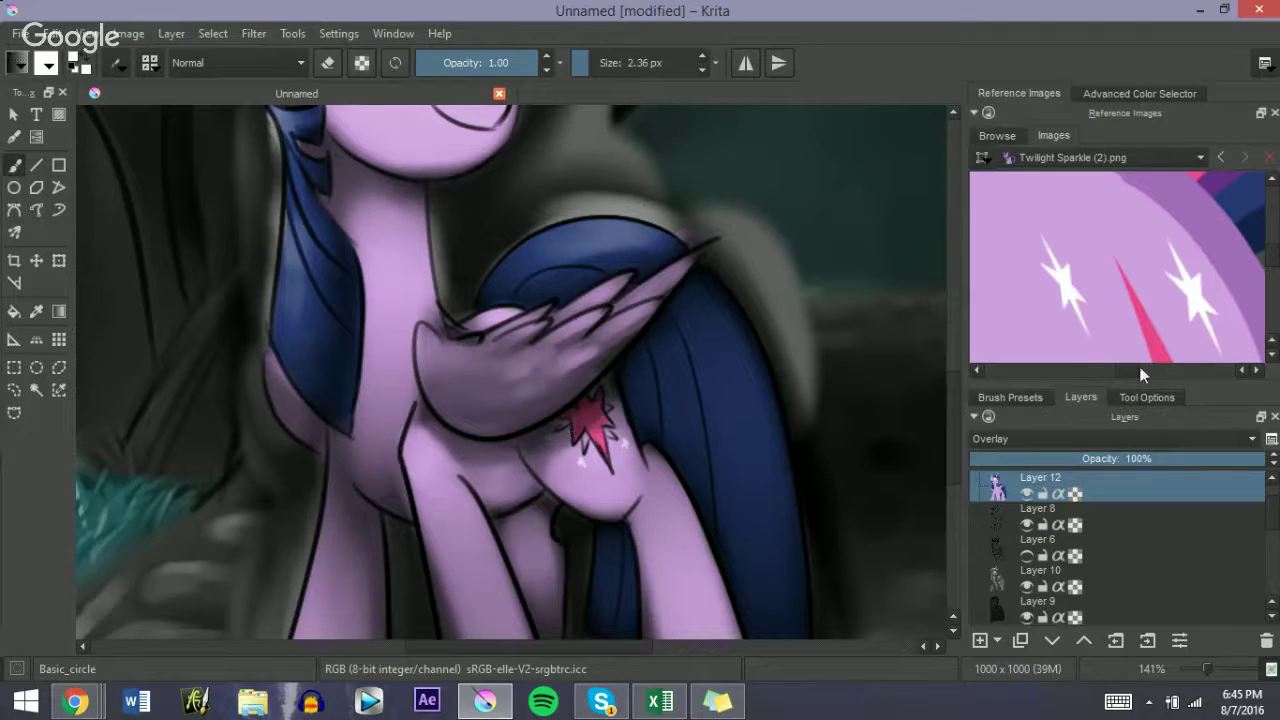
left_click(1145, 325)
left_click_drag(564, 426, 557, 428)
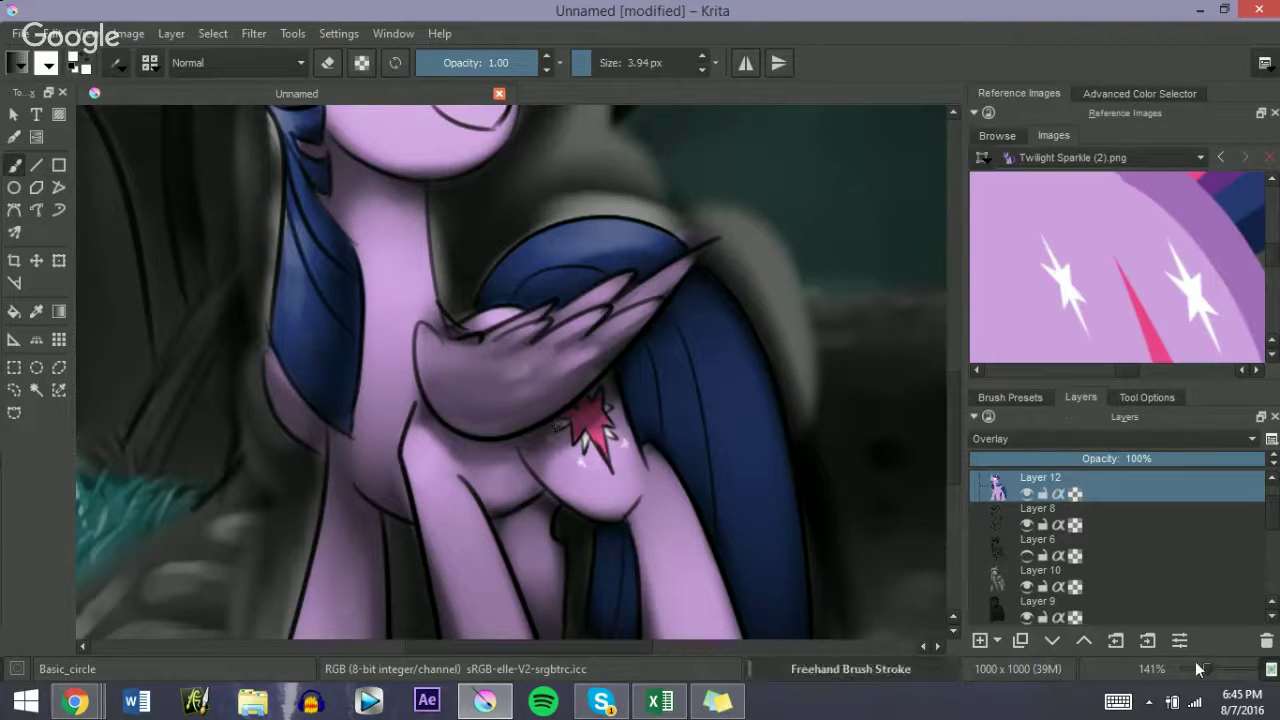
Step: Pick the pink from the reference image's tail and paint the pink stripes in the forelock and the neck mane
left_click_drag(1205, 668, 1196, 668)
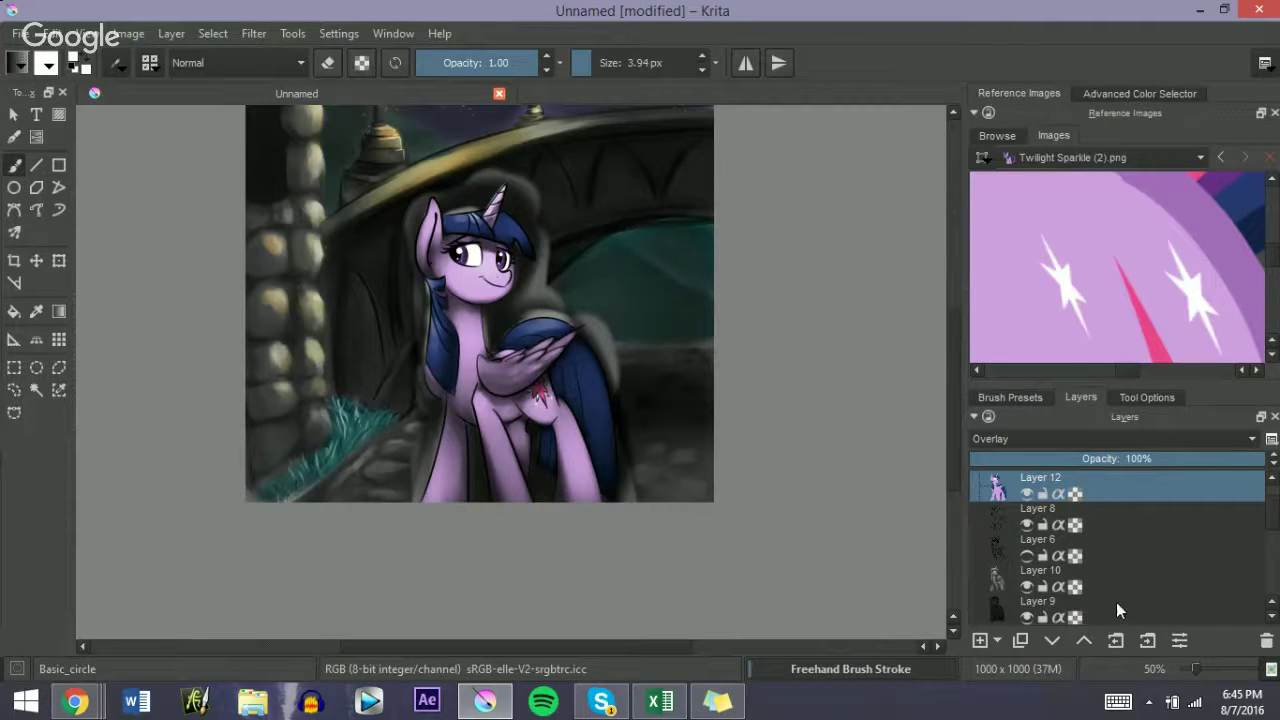
left_click_drag(1274, 241, 1270, 224)
left_click(1224, 330)
scroll(1192, 665, "up", 5)
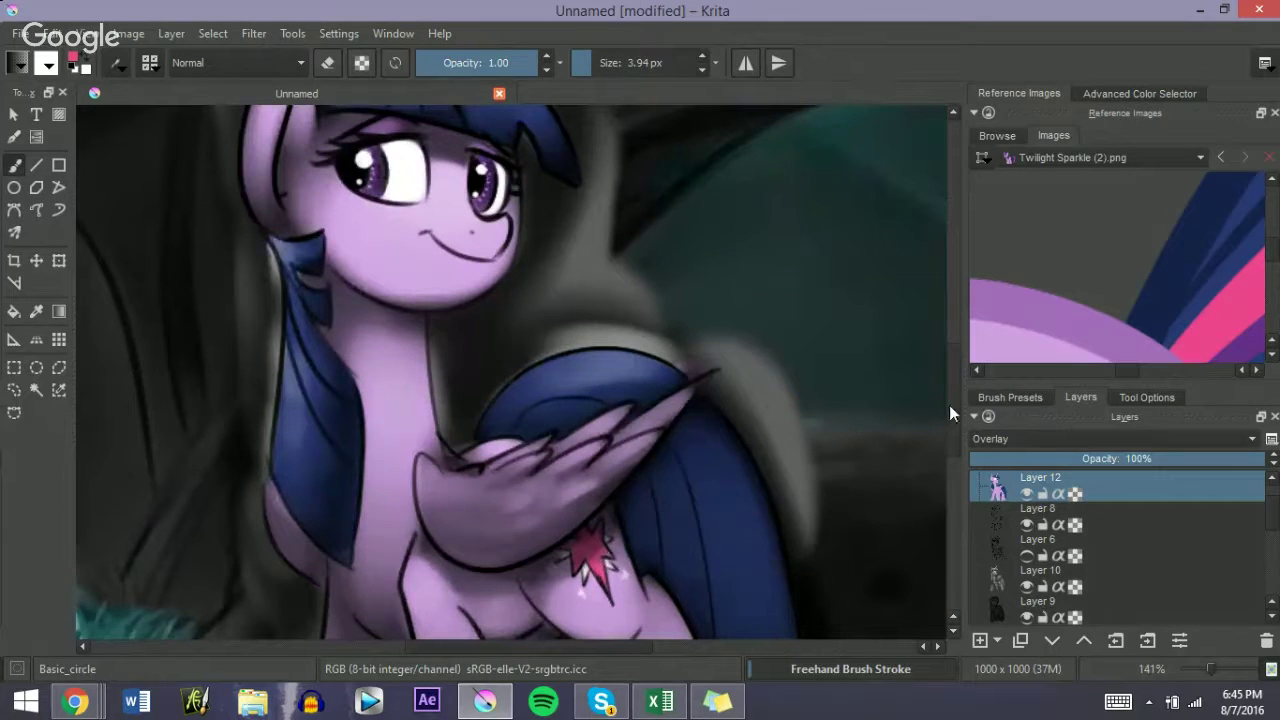
left_click_drag(951, 407, 951, 372)
left_click_drag(408, 226, 414, 224)
mouse_move(400, 214)
left_mouse_down()
mouse_move(433, 256)
mouse_move(439, 246)
mouse_move(429, 272)
mouse_move(448, 268)
left_mouse_up()
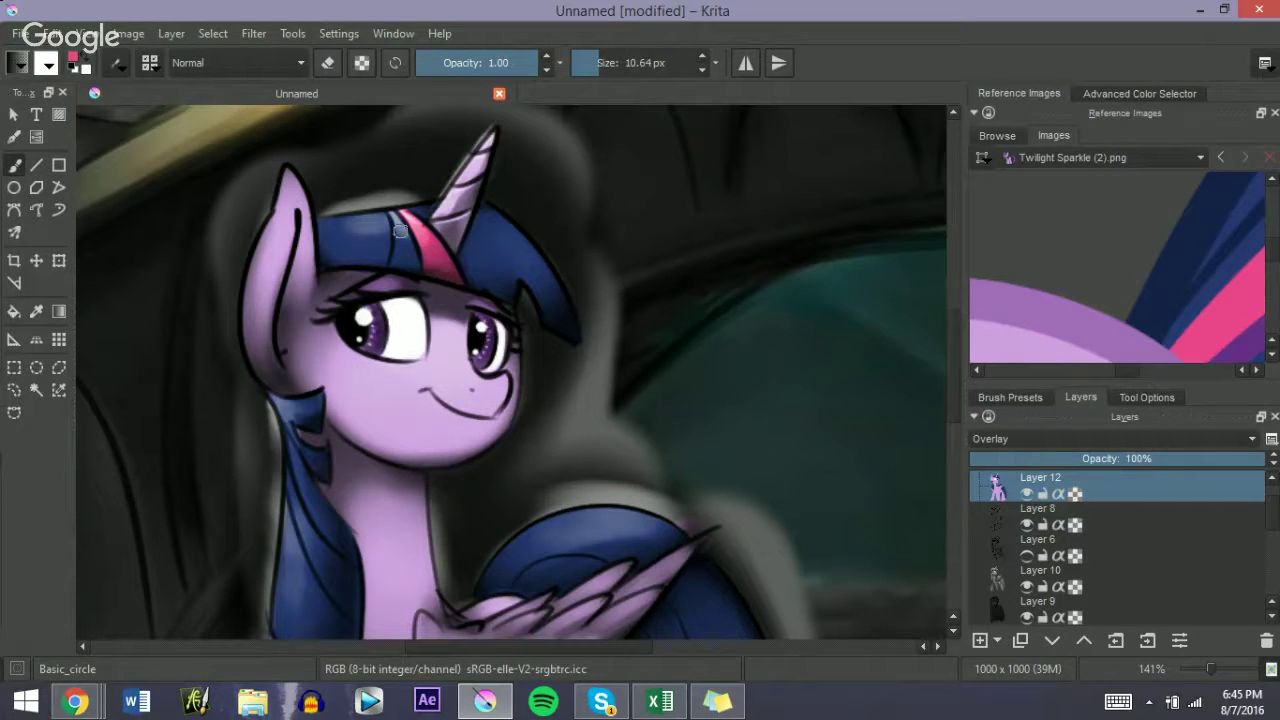
mouse_move(287, 446)
left_mouse_down()
mouse_move(334, 527)
mouse_move(300, 489)
mouse_move(355, 553)
left_mouse_up()
left_click_drag(319, 510, 350, 558)
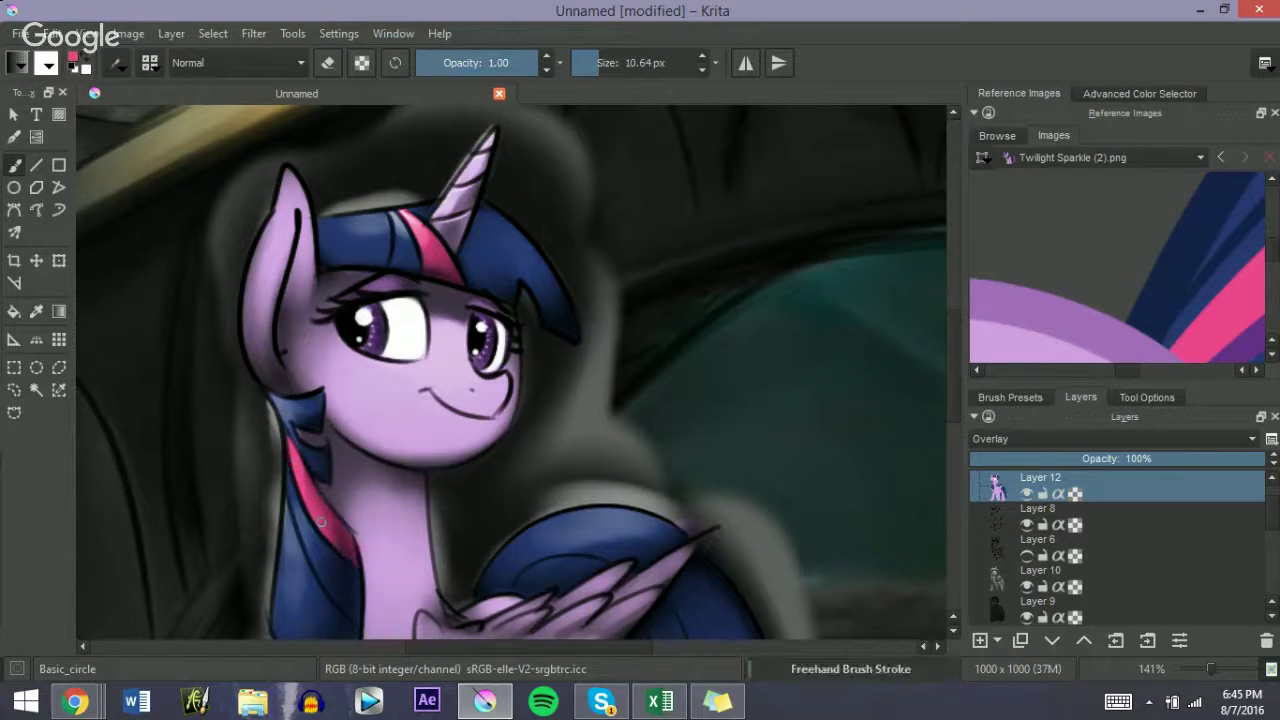
Step: Pick the purple from the reference and paint stripes beside the pink ones in the hair and along the tail's inner sections
left_click(1252, 334)
mouse_move(295, 511)
left_mouse_down()
mouse_move(285, 465)
mouse_move(341, 599)
left_mouse_up()
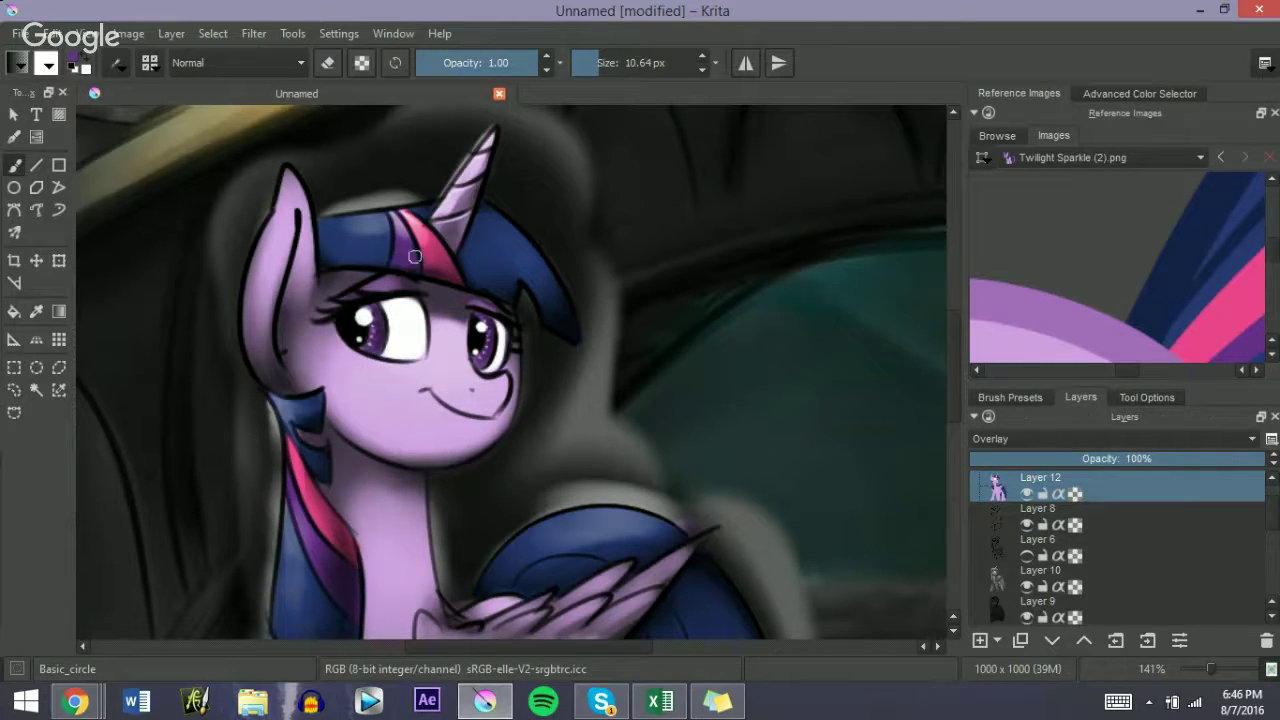
left_click_drag(953, 345, 951, 384)
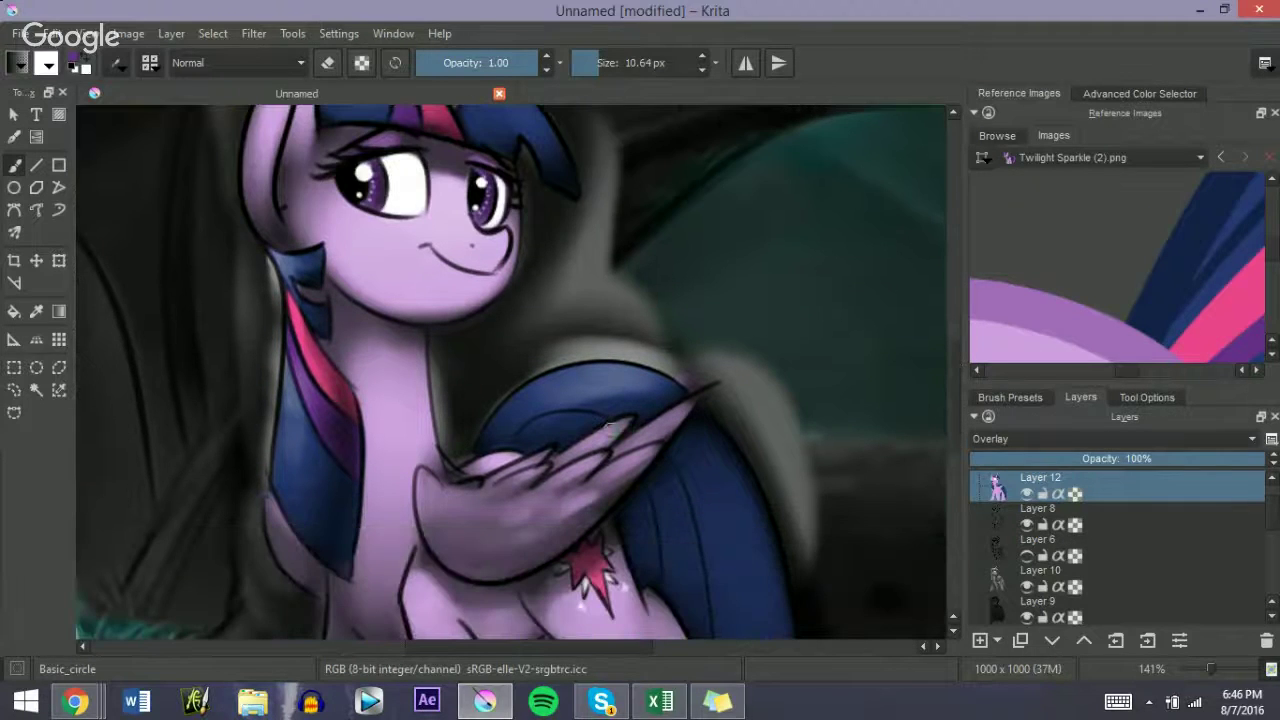
mouse_move(627, 533)
left_mouse_down()
mouse_move(642, 579)
mouse_move(644, 506)
mouse_move(634, 552)
mouse_move(619, 512)
left_mouse_up()
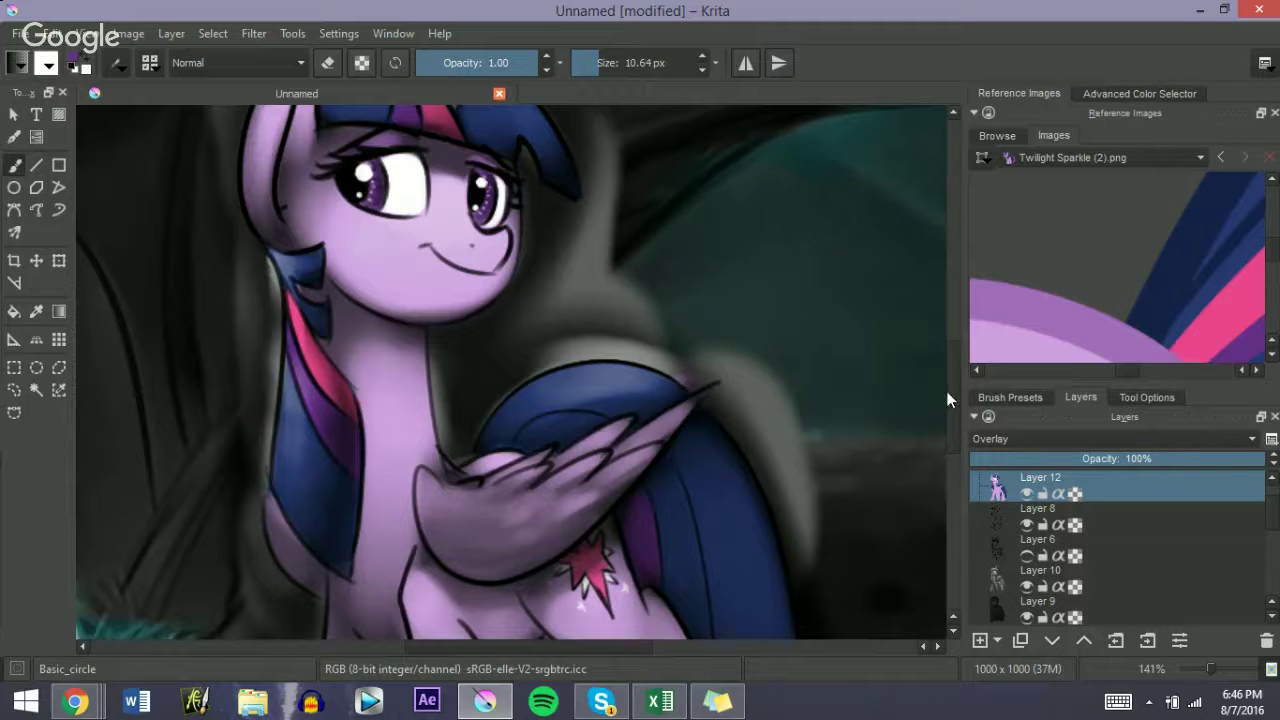
scroll(948, 400, "down", 4)
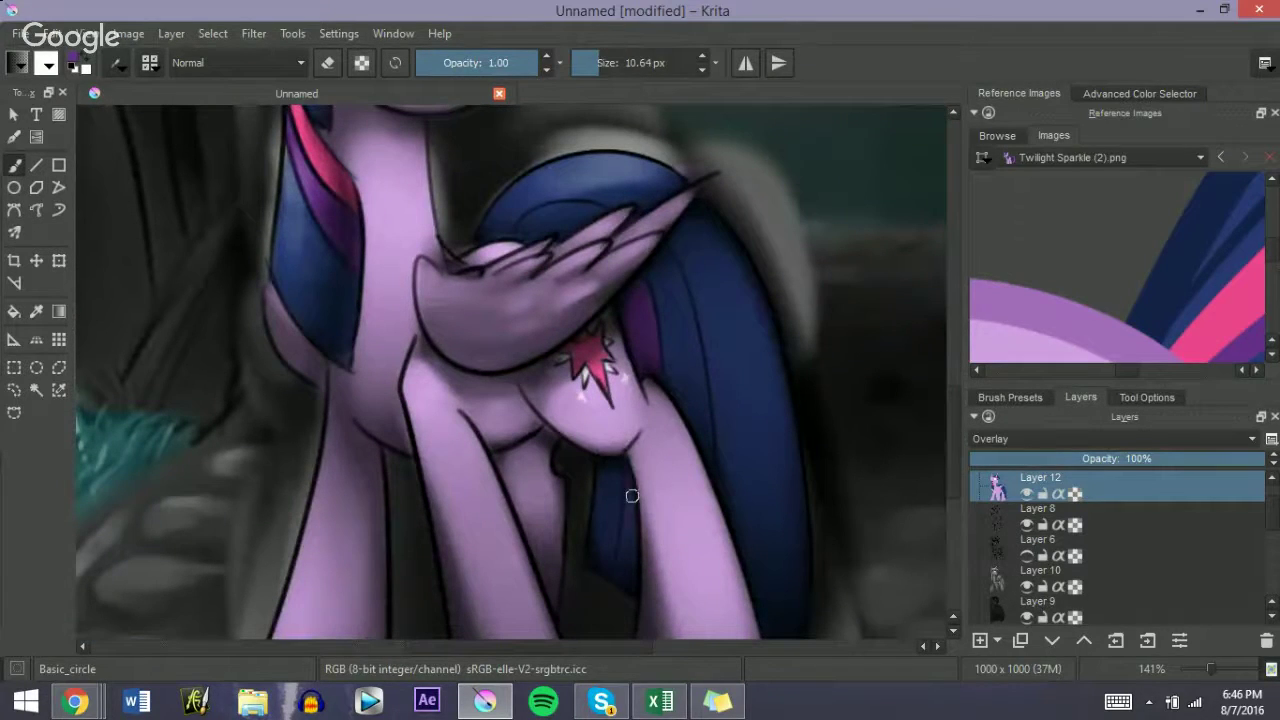
mouse_move(622, 551)
left_mouse_down()
mouse_move(629, 583)
mouse_move(628, 551)
left_mouse_up()
Step: Pick the reference pink again and paint the tail's inner arch above the wing and the stripe beside its purple section
left_click(1228, 320)
mouse_move(527, 232)
left_mouse_down()
mouse_move(518, 238)
mouse_move(550, 212)
mouse_move(575, 210)
mouse_move(554, 225)
mouse_move(590, 208)
mouse_move(571, 222)
left_mouse_up()
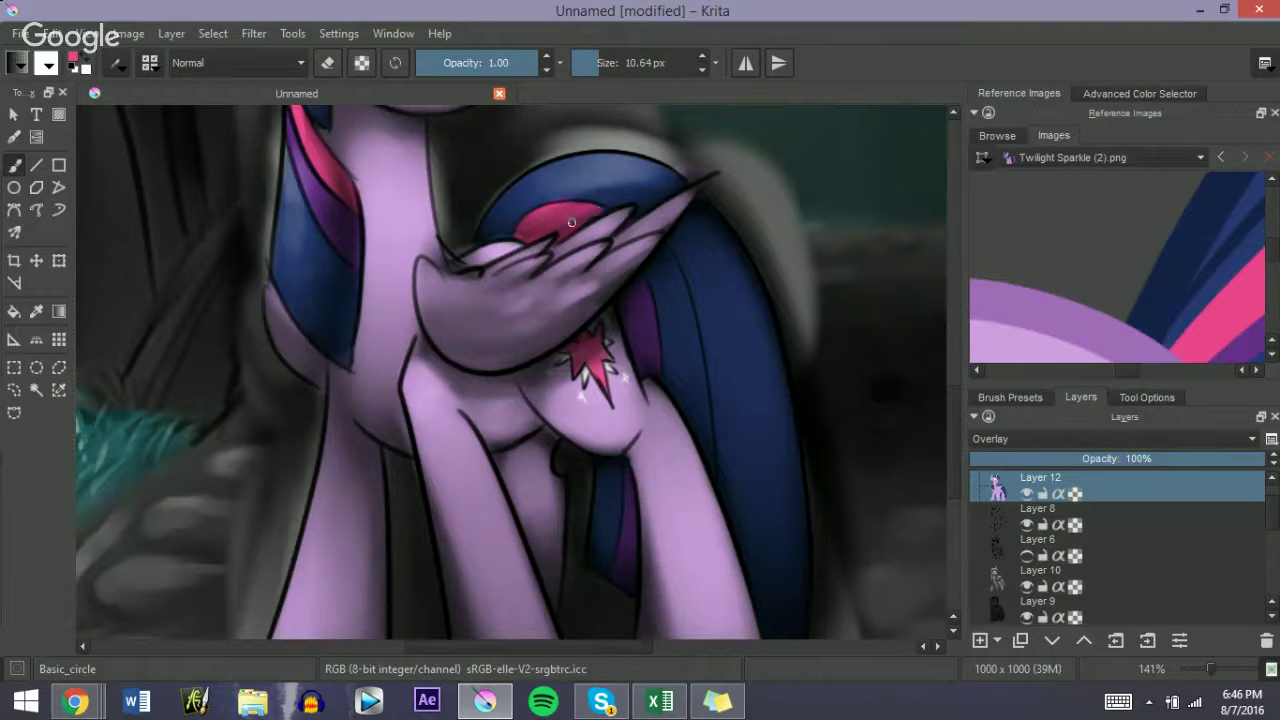
key("ctrl+z")
mouse_move(657, 260)
left_mouse_down()
mouse_move(675, 348)
mouse_move(658, 273)
mouse_move(658, 310)
mouse_move(671, 351)
mouse_move(655, 282)
mouse_move(692, 417)
mouse_move(681, 306)
mouse_move(676, 297)
mouse_move(700, 429)
left_mouse_up()
key("bracketleft")
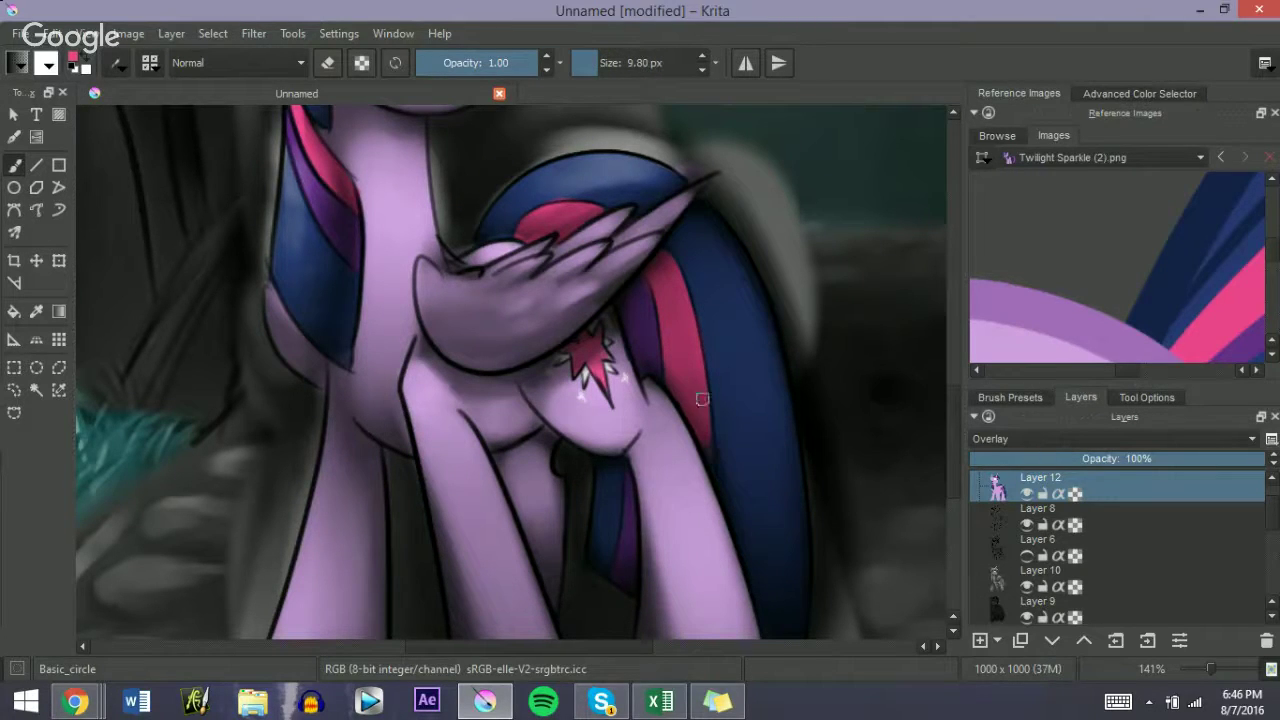
Step: Pick the dark blue hair colour from the reference image and enlarge the brush to 11.81 px
left_click(1215, 283)
left_click(1149, 288)
key("bracketright")
left_click(1202, 668)
left_click(1201, 667)
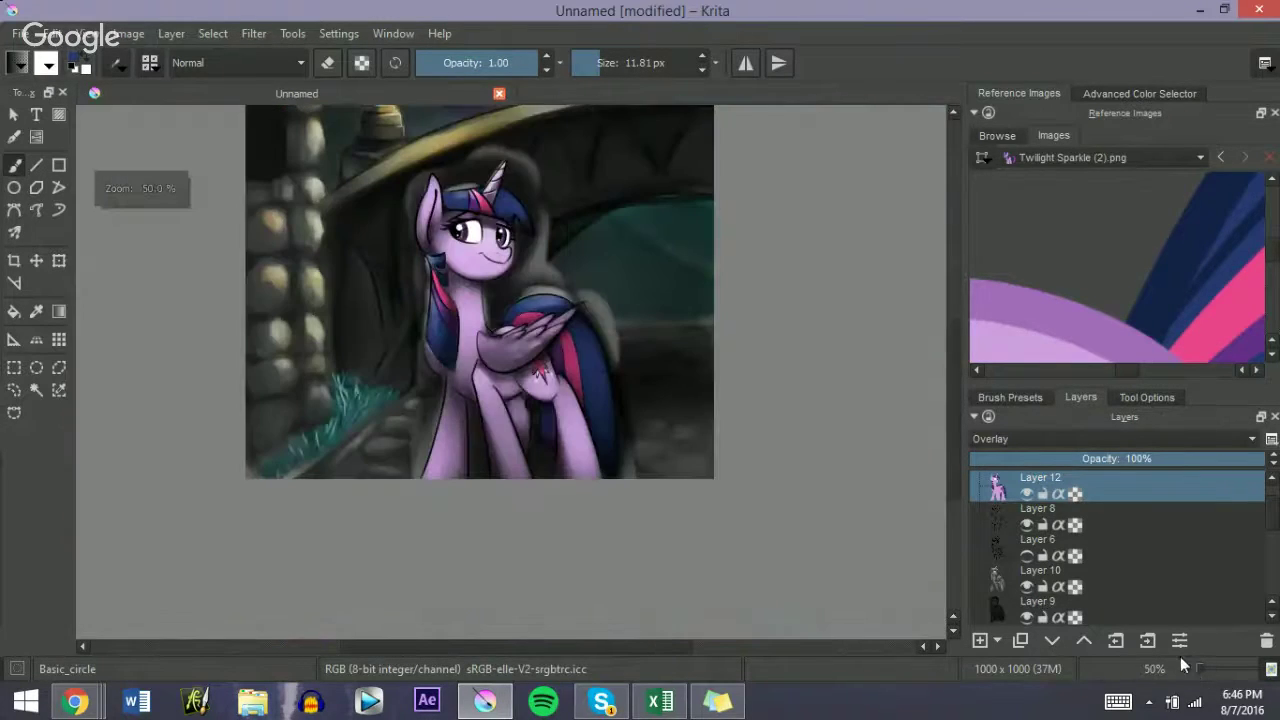
left_click(1012, 524)
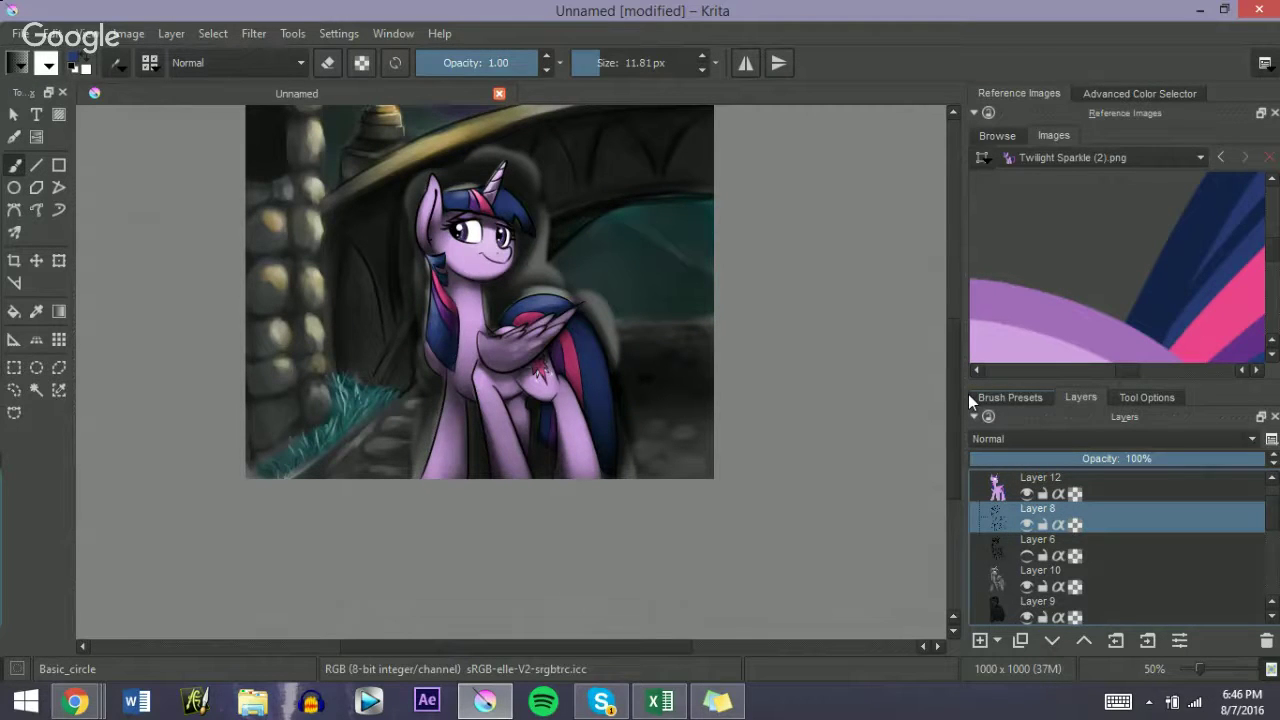
left_click(997, 590)
left_click_drag(1190, 670, 1213, 670)
left_click(1026, 556)
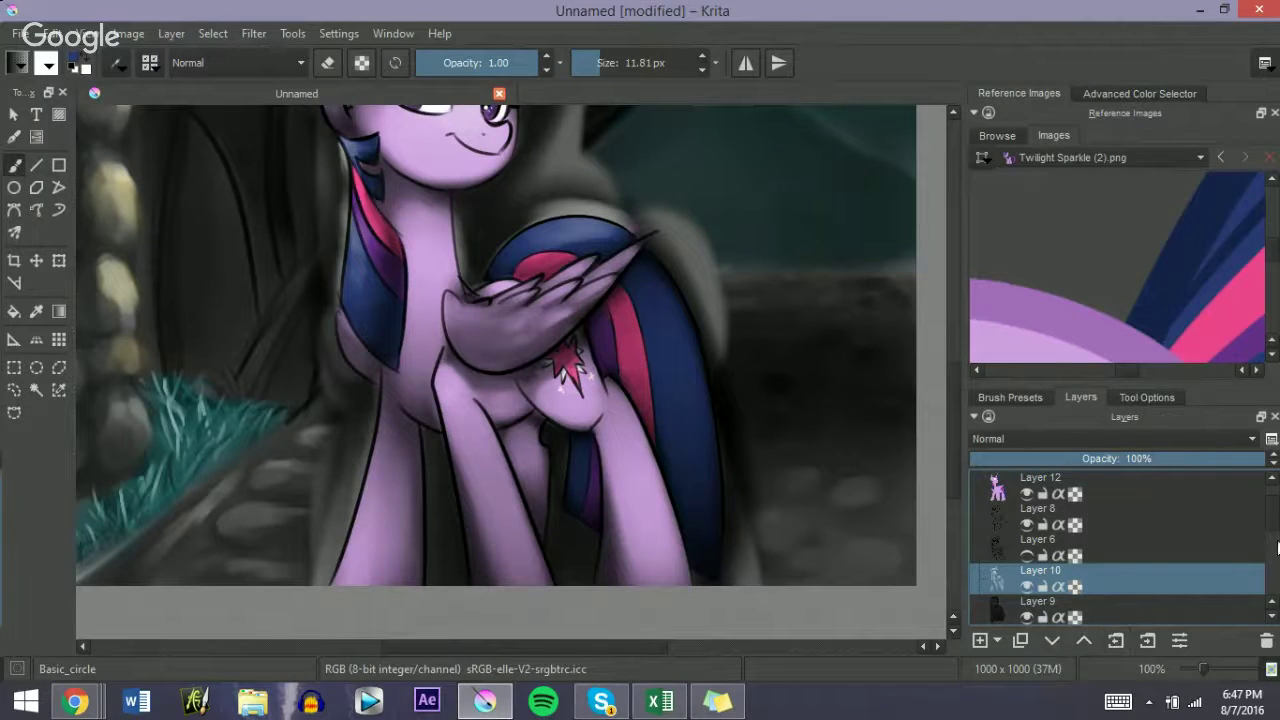
Step: Erase the dark shading on Layer 9 along the outer edge of the tail
scroll(1056, 593, "down", 1)
left_click(1056, 586)
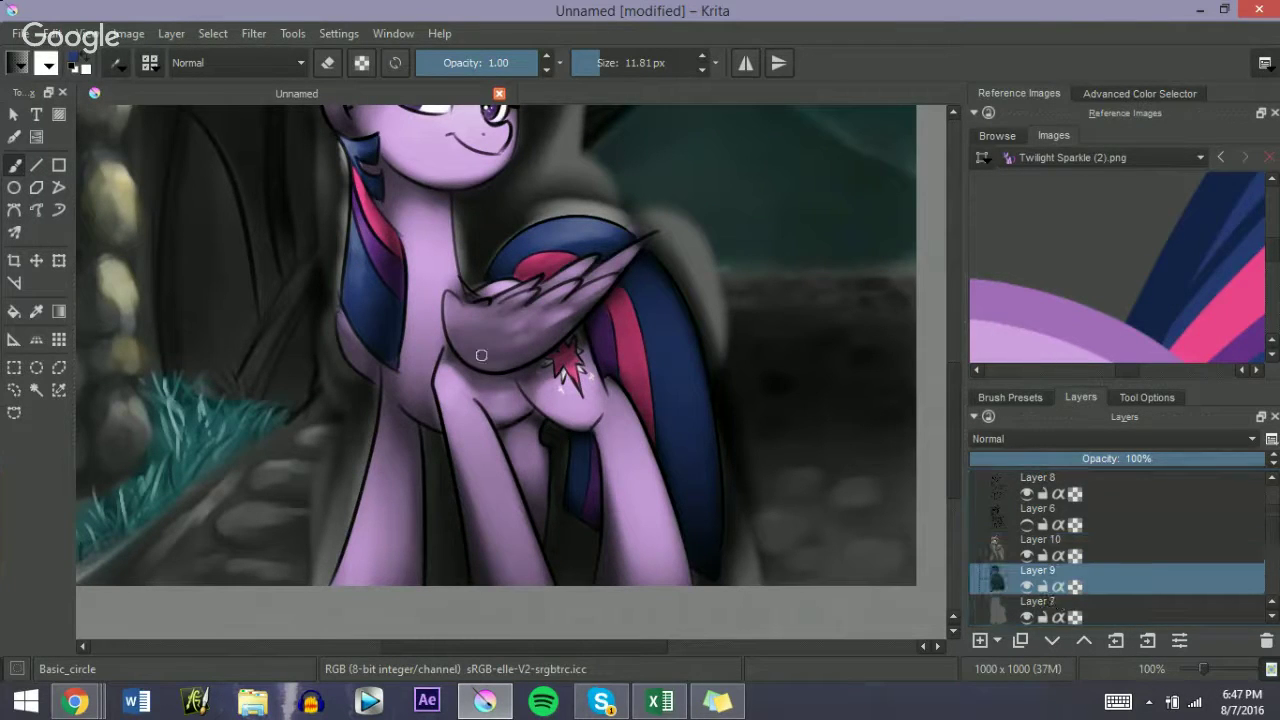
key("e")
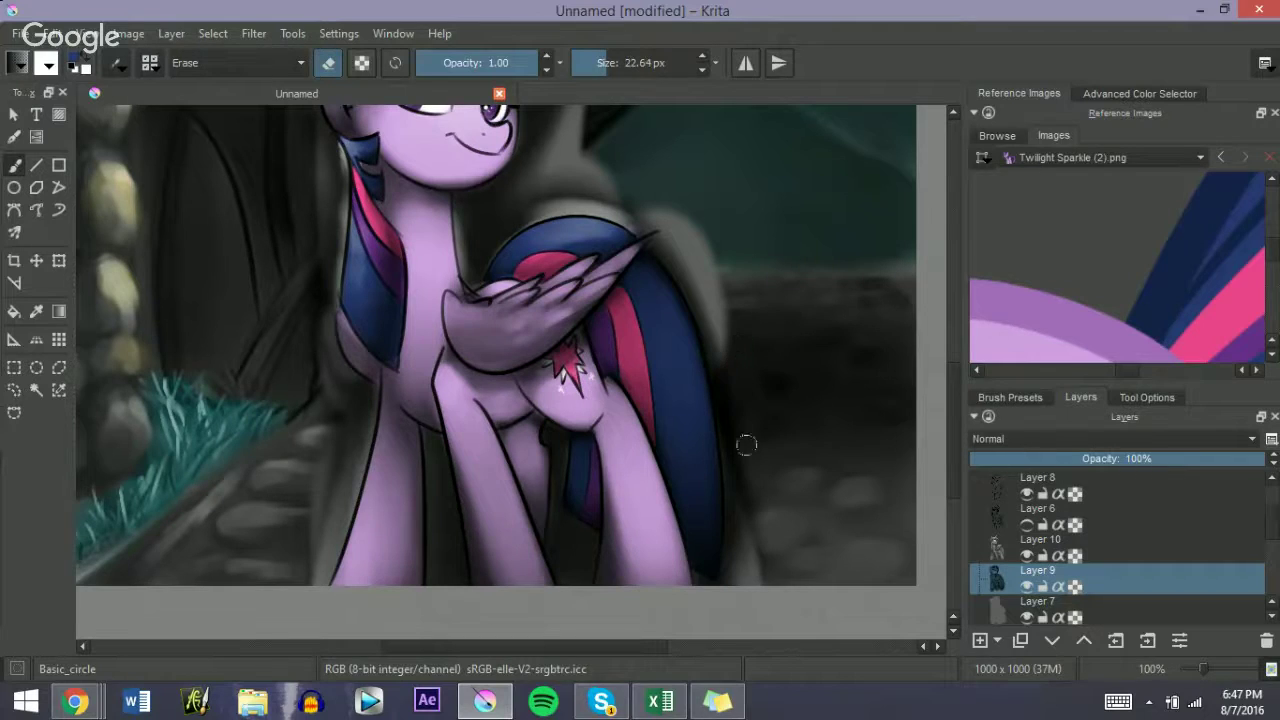
mouse_move(743, 479)
left_mouse_down()
mouse_move(730, 430)
mouse_move(740, 509)
mouse_move(734, 573)
mouse_move(737, 467)
mouse_move(729, 593)
mouse_move(750, 518)
left_mouse_up()
left_click_drag(954, 461, 954, 427)
mouse_move(734, 419)
left_mouse_down()
mouse_move(768, 419)
mouse_move(746, 500)
left_mouse_up()
left_click_drag(726, 443, 674, 443)
mouse_move(715, 478)
left_mouse_down()
mouse_move(706, 446)
mouse_move(729, 461)
mouse_move(702, 445)
mouse_move(710, 487)
left_mouse_up()
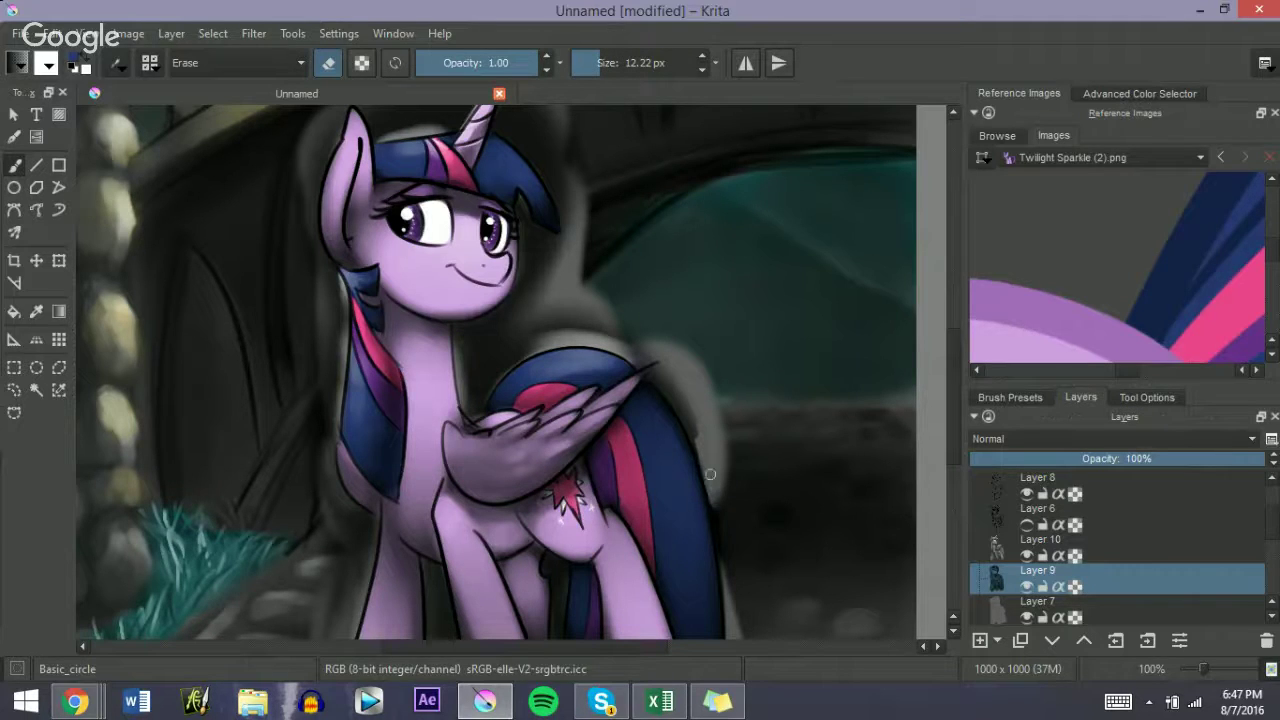
mouse_move(726, 574)
left_mouse_down()
mouse_move(715, 485)
mouse_move(730, 607)
left_mouse_up()
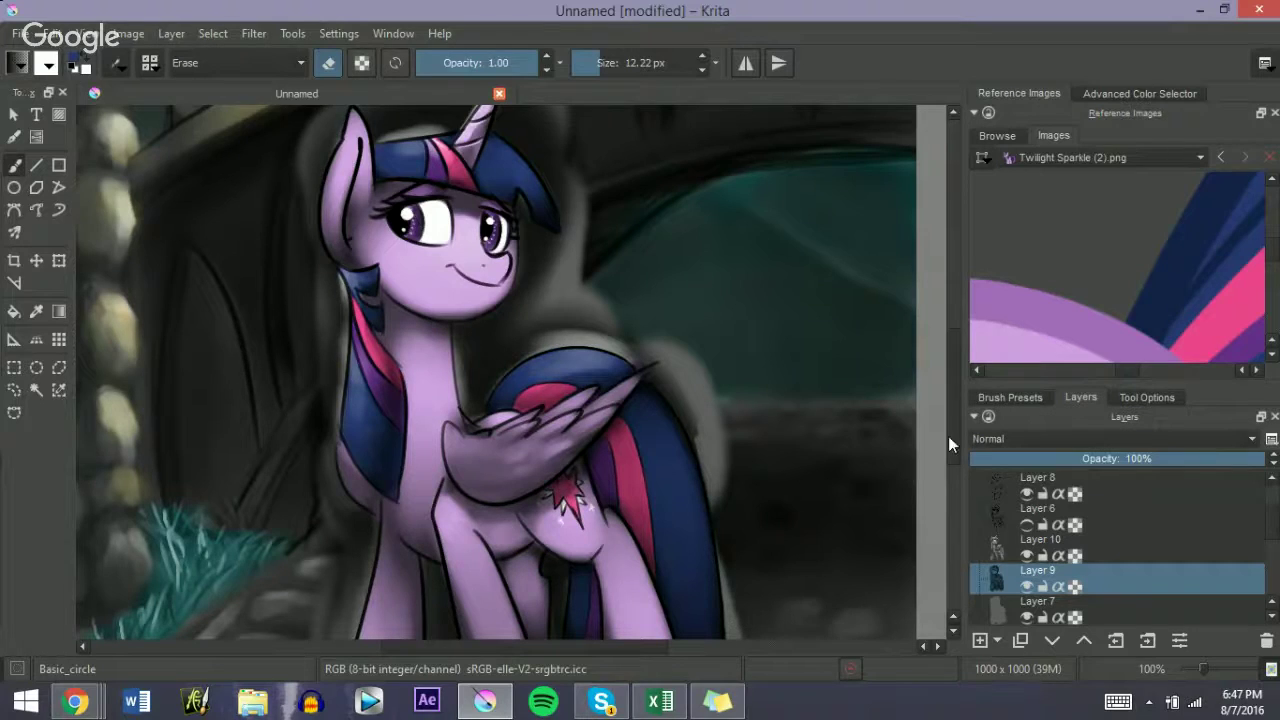
Step: Erase the dark shading on Layer 9 in the gap between the legs, around the small tail piece
scroll(845, 472, "down", 3)
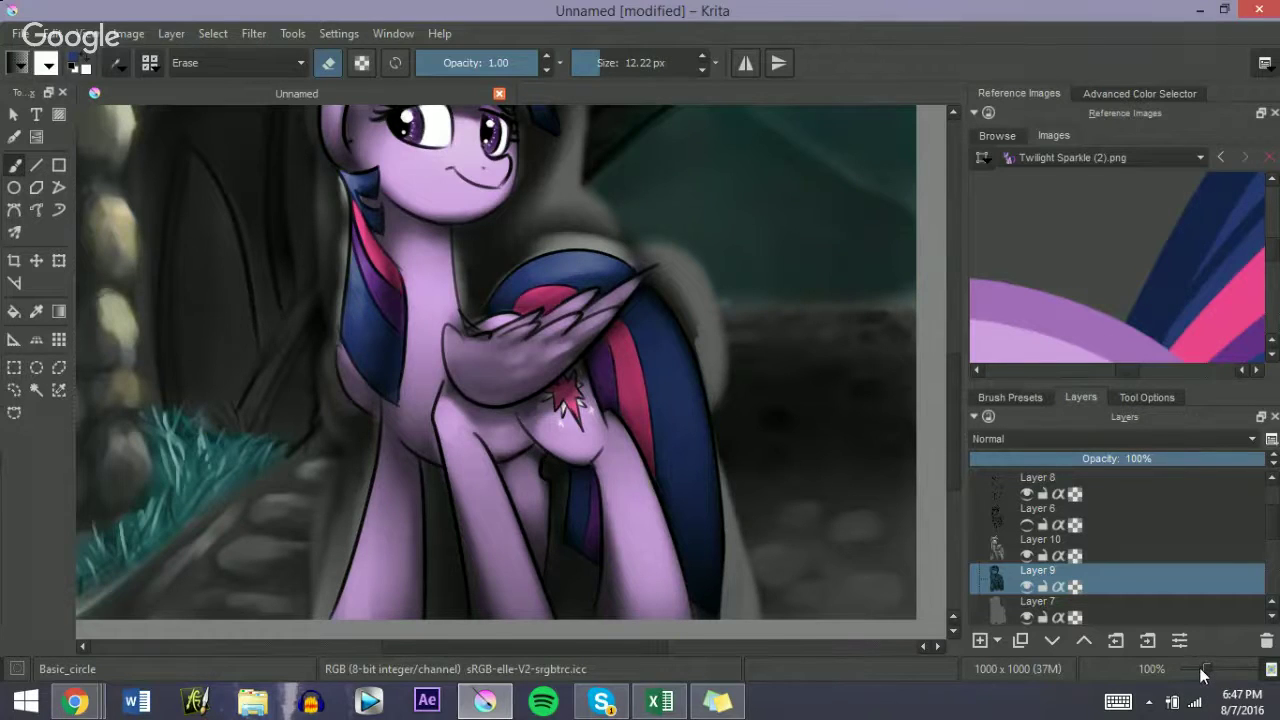
left_click_drag(1203, 669, 1217, 669)
left_click_drag(956, 441, 956, 481)
mouse_move(616, 318)
left_mouse_down()
mouse_move(609, 294)
mouse_move(651, 323)
mouse_move(630, 300)
mouse_move(651, 323)
mouse_move(638, 440)
mouse_move(630, 326)
mouse_move(634, 343)
mouse_move(614, 314)
mouse_move(634, 349)
mouse_move(634, 491)
mouse_move(646, 429)
mouse_move(632, 598)
left_mouse_up()
scroll(955, 488, "down", 3)
mouse_move(632, 382)
left_mouse_down()
mouse_move(657, 351)
mouse_move(740, 406)
mouse_move(733, 495)
mouse_move(743, 463)
mouse_move(709, 531)
mouse_move(634, 374)
mouse_move(629, 455)
mouse_move(651, 500)
mouse_move(689, 531)
mouse_move(704, 416)
mouse_move(686, 423)
left_mouse_up()
key("bracketright")
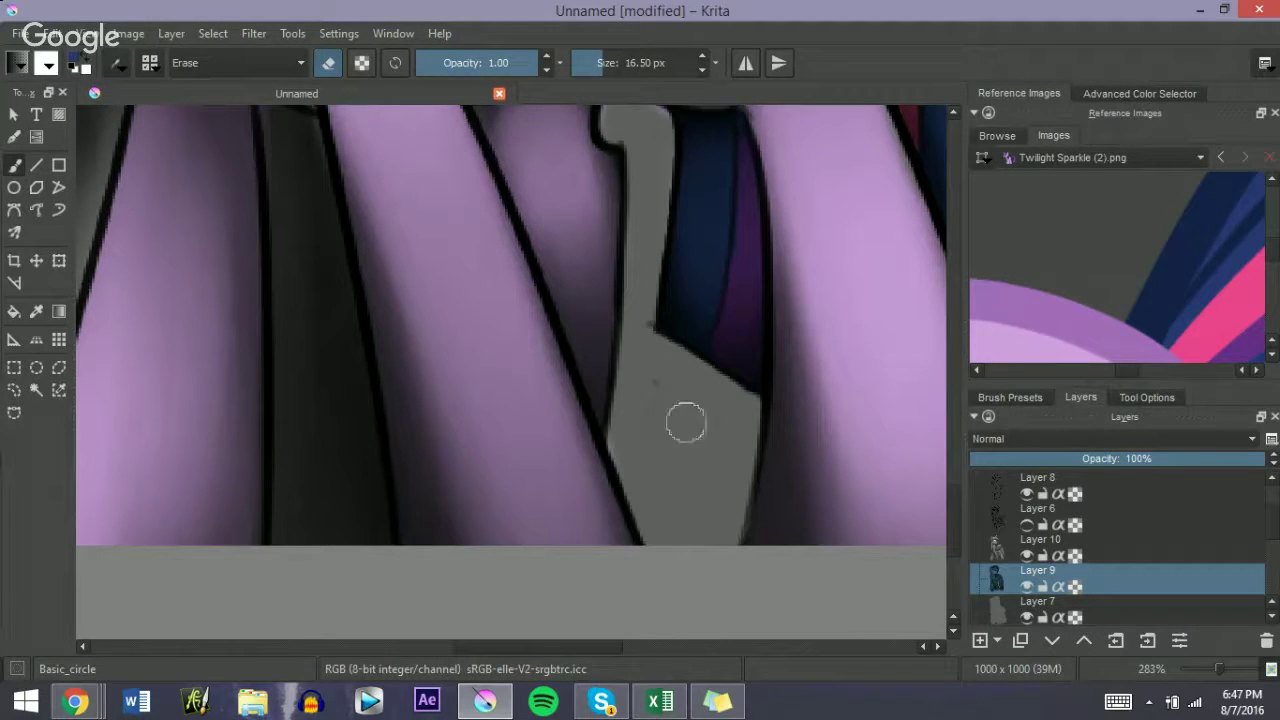
Step: Erase the dark shading beneath the tail tip beside the hind leg with a smaller eraser of 6.71 px
left_click_drag(605, 651, 670, 646)
key("bracketleft")
key("bracketleft")
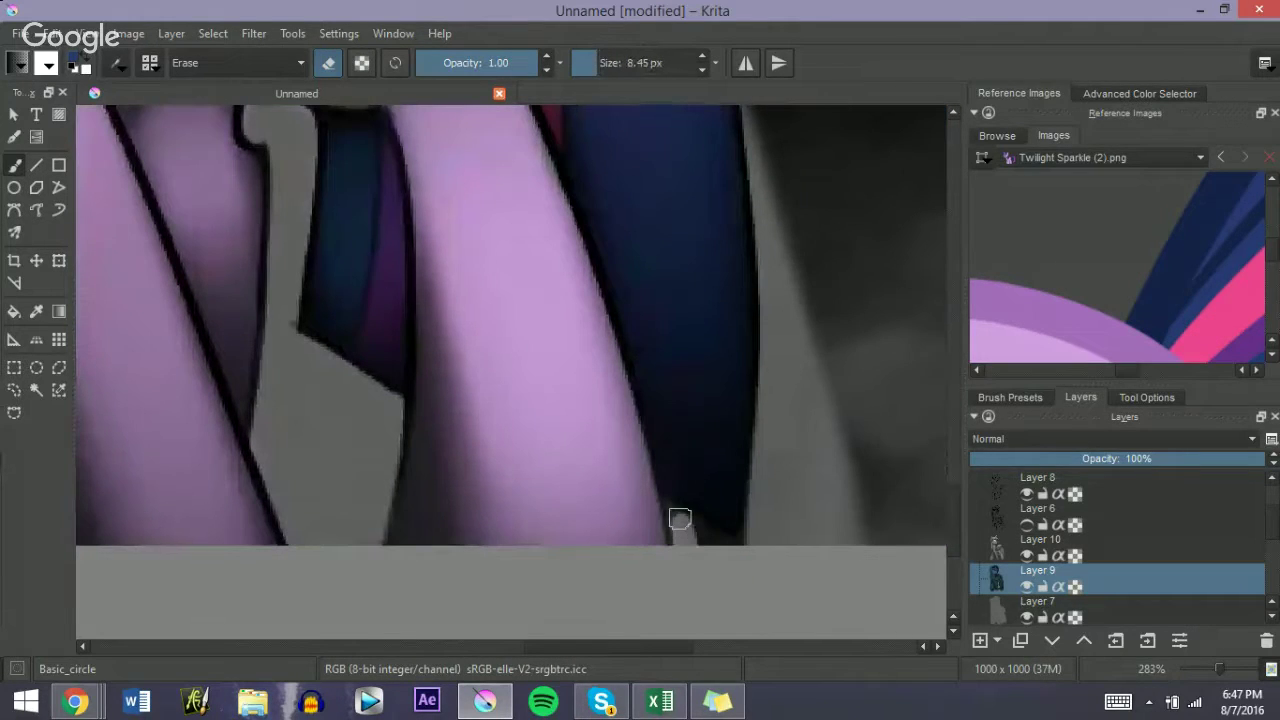
left_click_drag(680, 519, 671, 511)
key("bracketleft")
key("bracketleft")
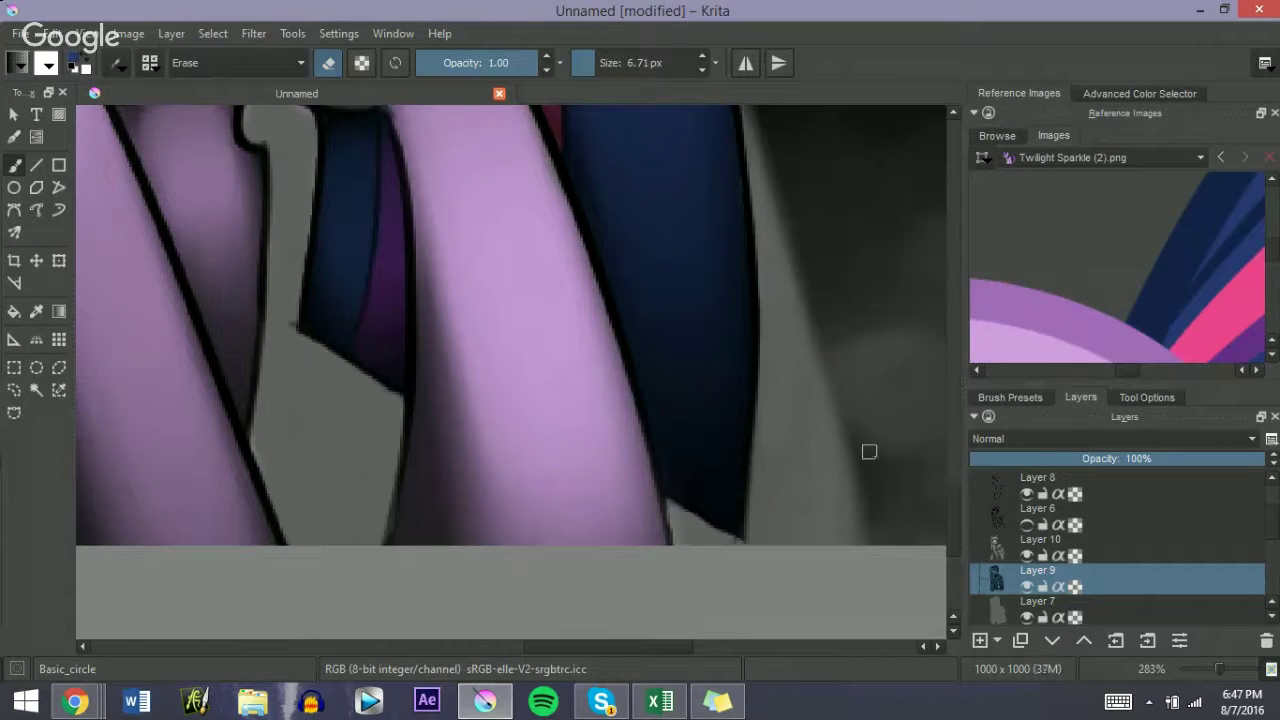
scroll(921, 427, "up", 10)
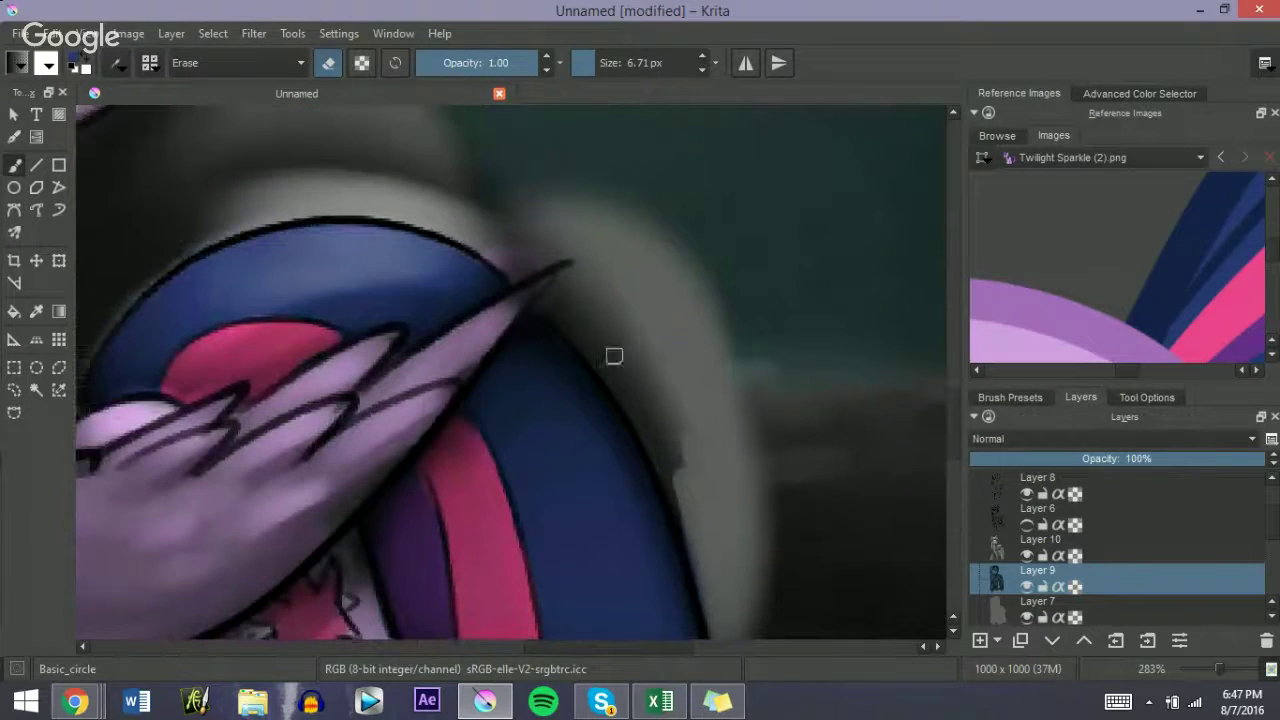
Step: Erase the dark shading on Layer 9 beside the wing tip and along the tail's upper outer edge, enlarging the eraser to 26.28 px
left_click_drag(552, 302, 600, 304)
mouse_move(591, 266)
left_mouse_down()
mouse_move(605, 266)
mouse_move(574, 315)
mouse_move(580, 329)
mouse_move(654, 431)
mouse_move(594, 351)
mouse_move(638, 396)
mouse_move(649, 351)
mouse_move(729, 571)
left_mouse_up()
key("bracketright")
key("bracketright")
scroll(951, 426, "down", 4)
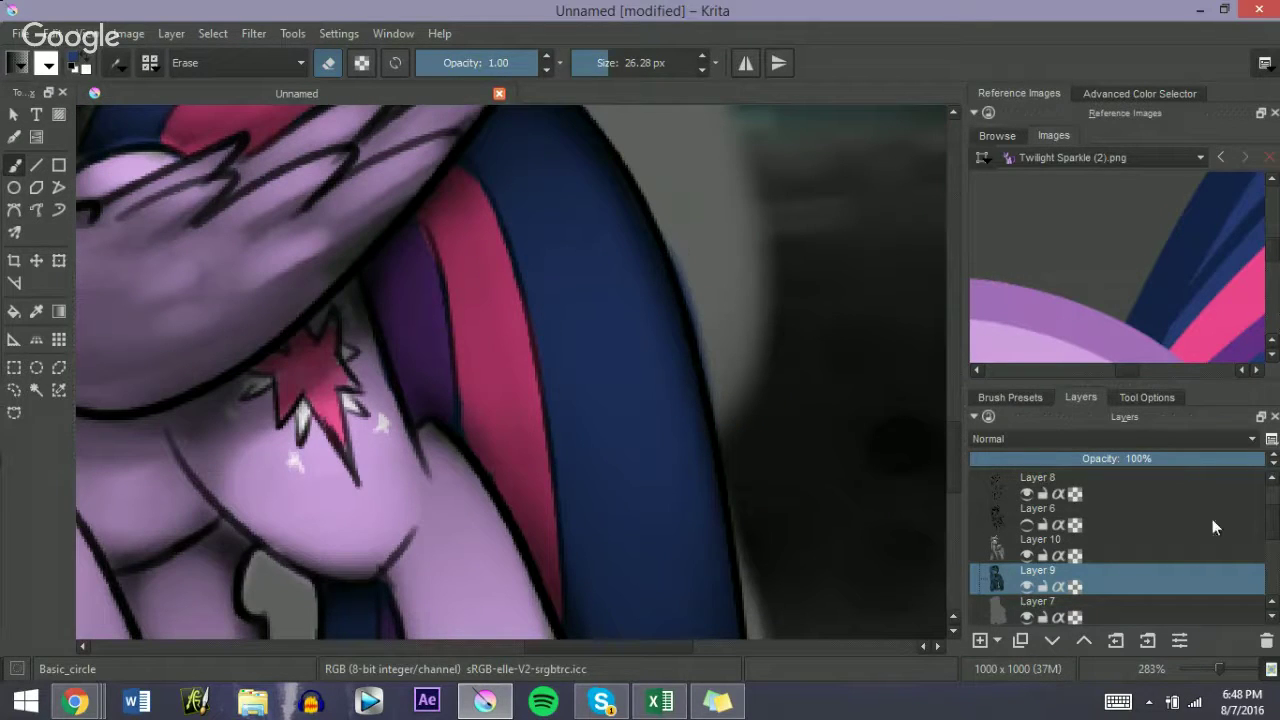
Step: Erase the blue colour spilling past the tail's outer outline on Layer 12 with a 17.71 px eraser, and reselect Layer 9
scroll(1270, 530, "up", 1)
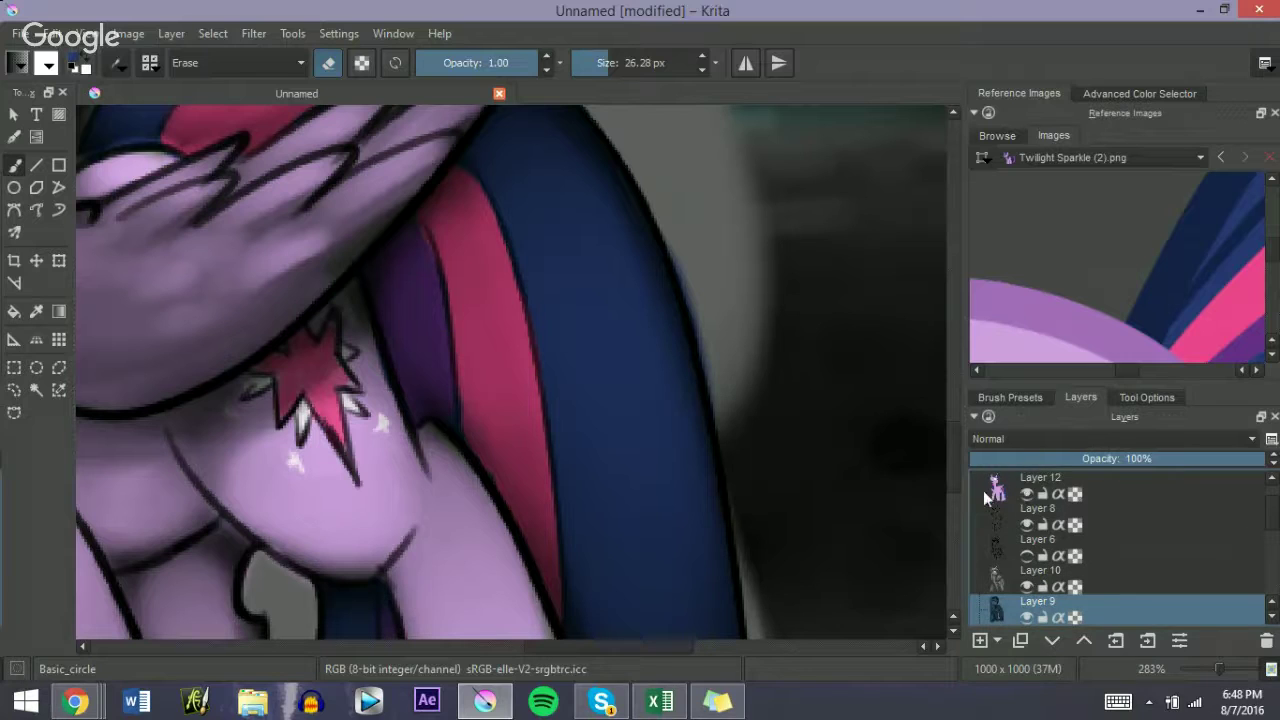
left_click(1022, 494)
key("bracketleft")
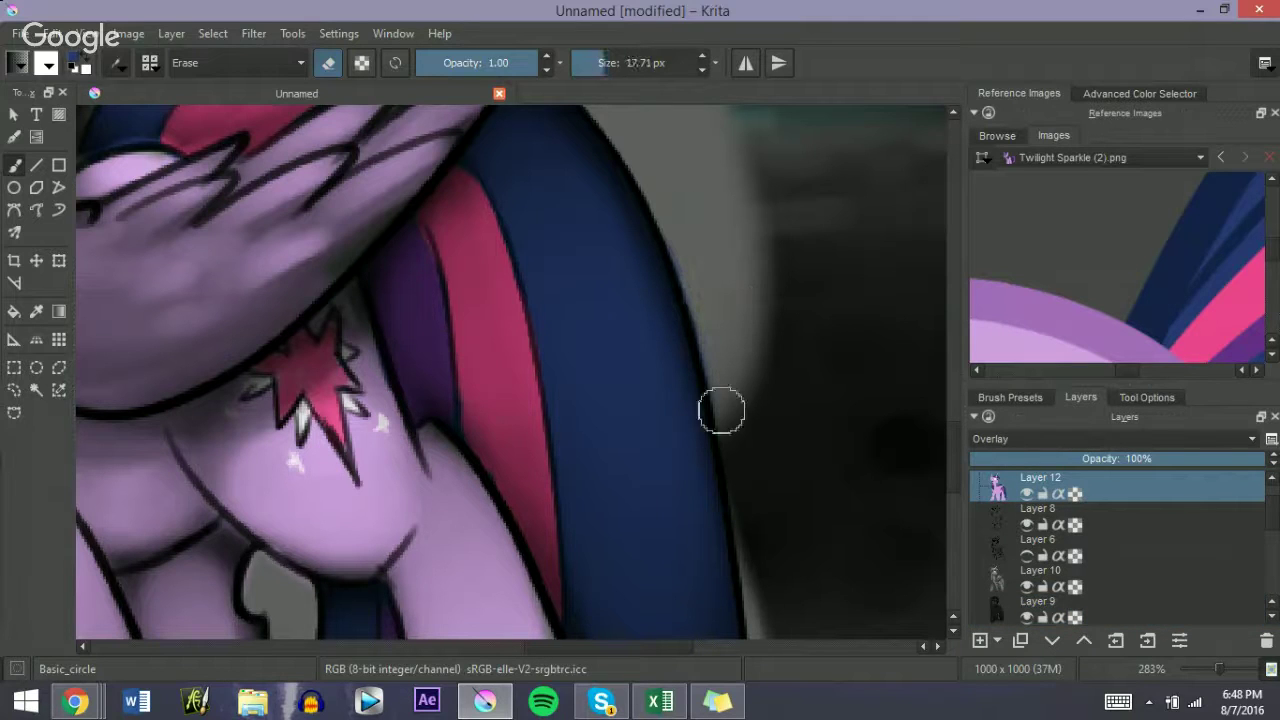
left_click(997, 606)
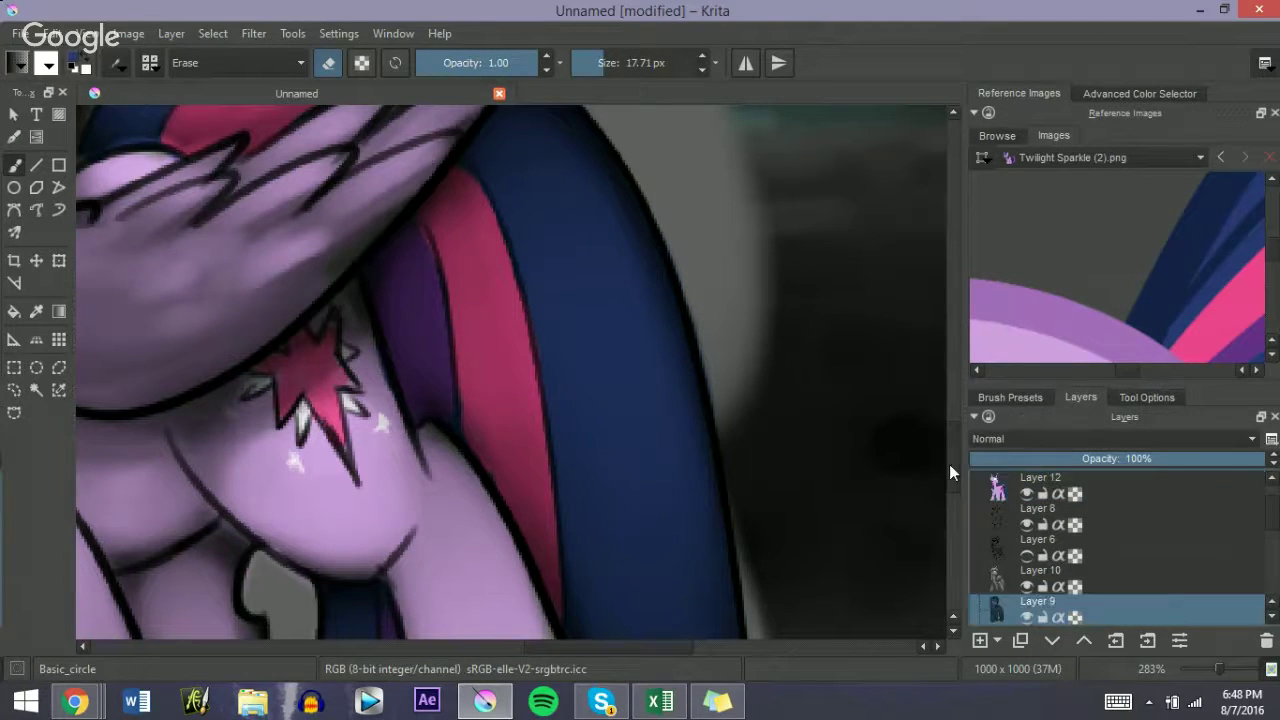
Step: Erase the dark shading on Layer 9 above the tail's arch, from the wing tip towards the neck
left_click_drag(949, 463, 940, 430)
mouse_move(505, 215)
left_mouse_down()
mouse_move(516, 253)
mouse_move(565, 235)
mouse_move(506, 191)
left_mouse_up()
left_click_drag(546, 648, 479, 655)
mouse_move(403, 316)
left_mouse_down()
mouse_move(433, 261)
mouse_move(453, 265)
mouse_move(430, 311)
mouse_move(472, 270)
mouse_move(595, 201)
mouse_move(526, 220)
mouse_move(692, 178)
mouse_move(579, 205)
mouse_move(681, 180)
mouse_move(707, 193)
mouse_move(633, 202)
mouse_move(825, 224)
mouse_move(771, 211)
mouse_move(812, 229)
left_mouse_up()
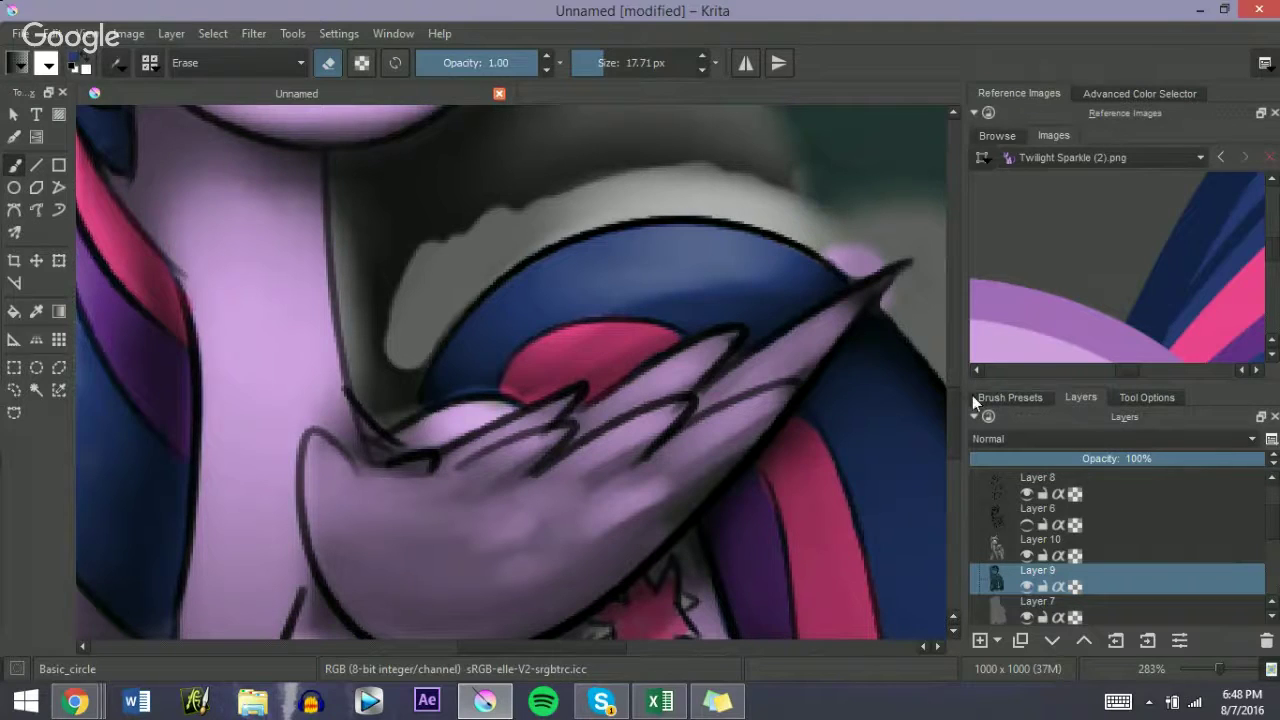
Step: Erase the dark shading on Layer 9 in the open area between the muzzle and the tail's arch
left_click_drag(954, 412, 954, 379)
left_click_drag(829, 366, 880, 366, "shift")
mouse_move(790, 408)
left_mouse_down()
mouse_move(808, 418)
mouse_move(801, 441)
mouse_move(680, 346)
mouse_move(569, 406)
mouse_move(569, 357)
mouse_move(541, 343)
mouse_move(520, 382)
left_mouse_up()
left_click_drag(561, 648, 516, 648)
mouse_move(572, 446)
left_mouse_down("shift")
mouse_move(628, 400)
mouse_move(721, 339)
mouse_move(683, 382)
mouse_move(747, 321)
left_mouse_up("shift")
Step: Erase the dark shading on Layer 9 beneath the chin and down the neck to the wing, varying the eraser size
key("bracketleft")
key("bracketleft")
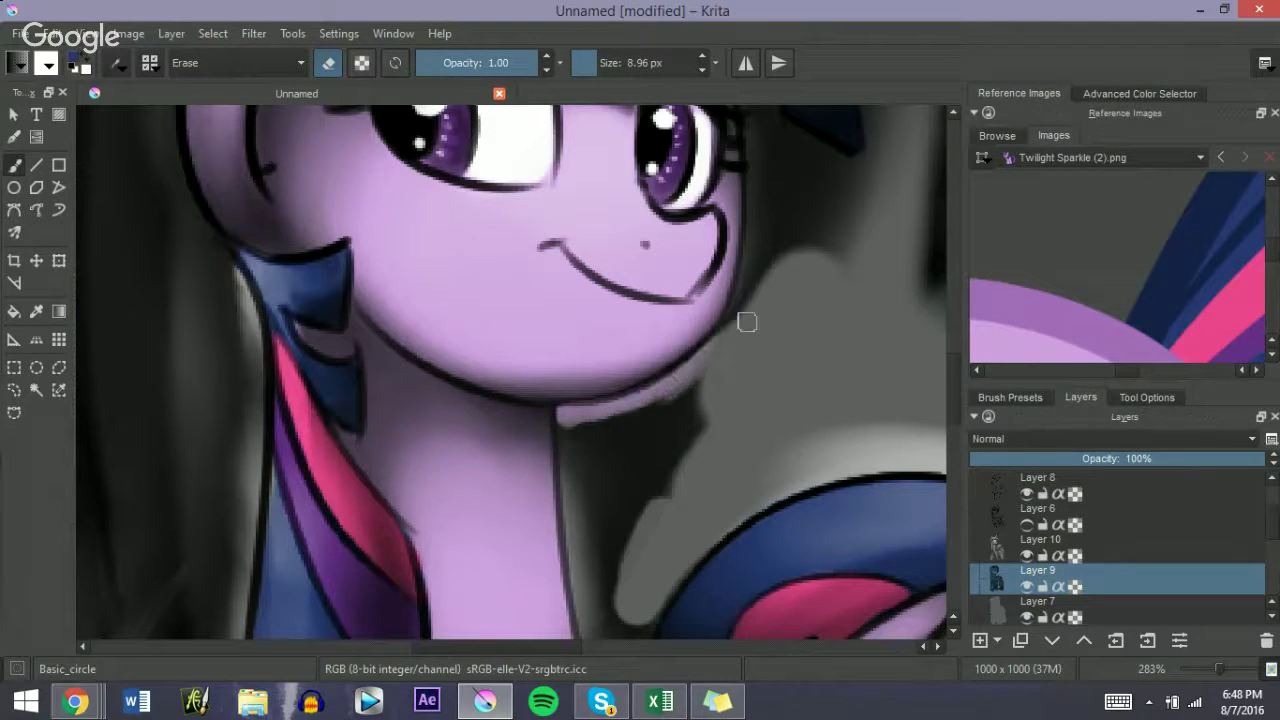
key("bracketright")
key("bracketright")
mouse_move(620, 453)
left_mouse_down()
mouse_move(692, 401)
mouse_move(582, 462)
mouse_move(582, 440)
mouse_move(613, 438)
mouse_move(565, 465)
mouse_move(599, 466)
mouse_move(570, 435)
mouse_move(594, 584)
mouse_move(579, 477)
mouse_move(629, 505)
left_mouse_up()
key("bracketleft")
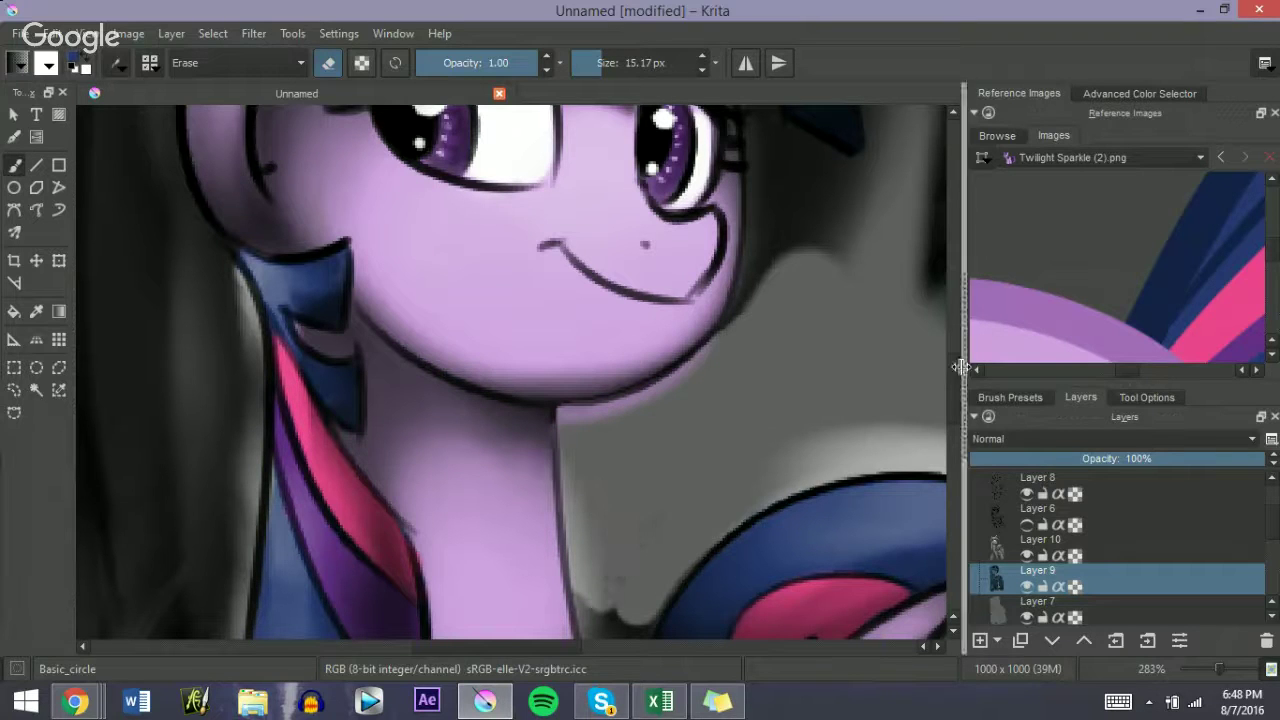
scroll(598, 377, "down", 5)
mouse_move(587, 367)
left_mouse_down()
mouse_move(609, 430)
mouse_move(627, 424)
mouse_move(619, 441)
mouse_move(650, 389)
left_mouse_up()
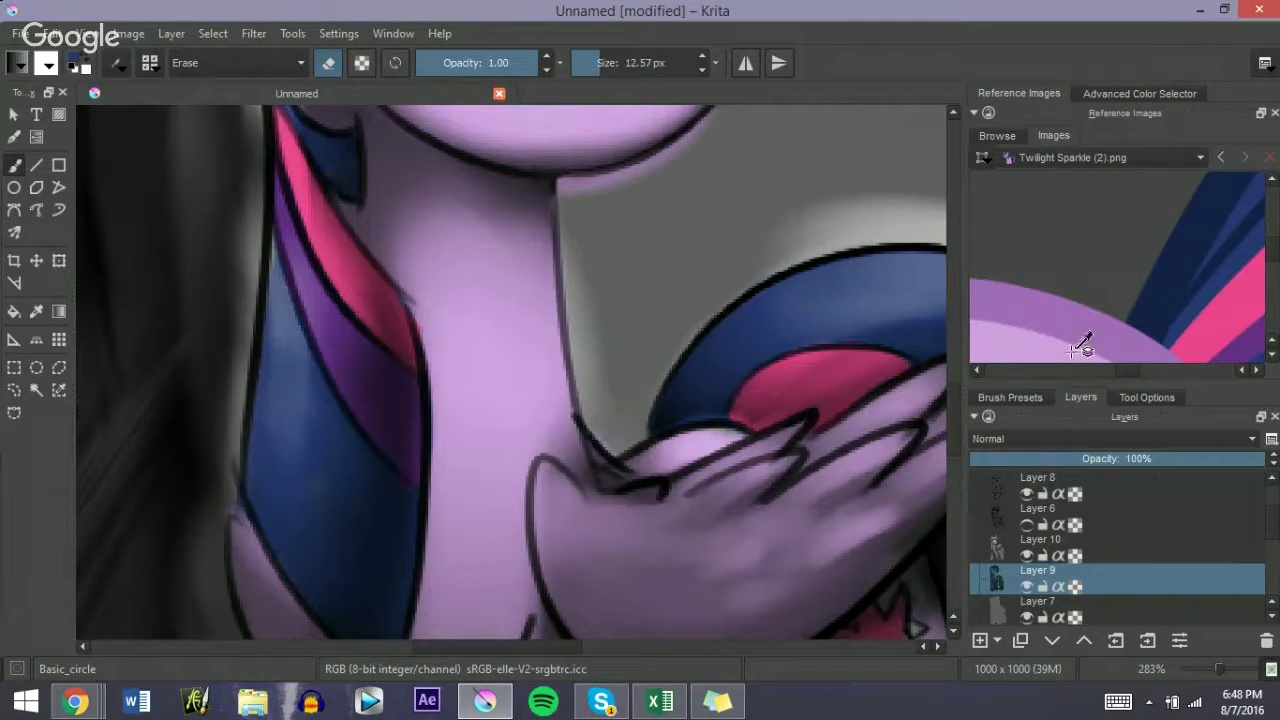
Step: Erase the purple colour spilling beneath the chin on Layer 12 with a 12.57 px eraser, and reselect Layer 9
scroll(1059, 495, "up", 1)
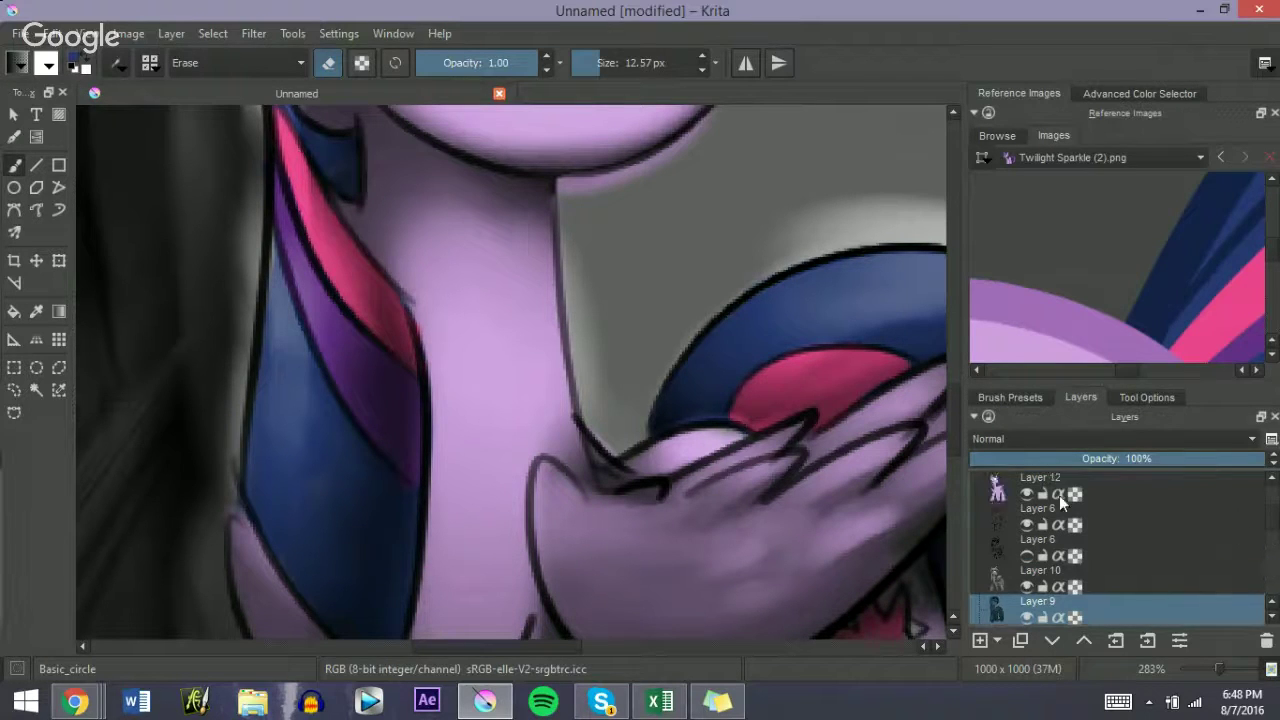
left_click(997, 495)
mouse_move(566, 197)
left_mouse_down()
mouse_move(640, 150)
mouse_move(638, 174)
left_mouse_up()
scroll(949, 416, "up", 4)
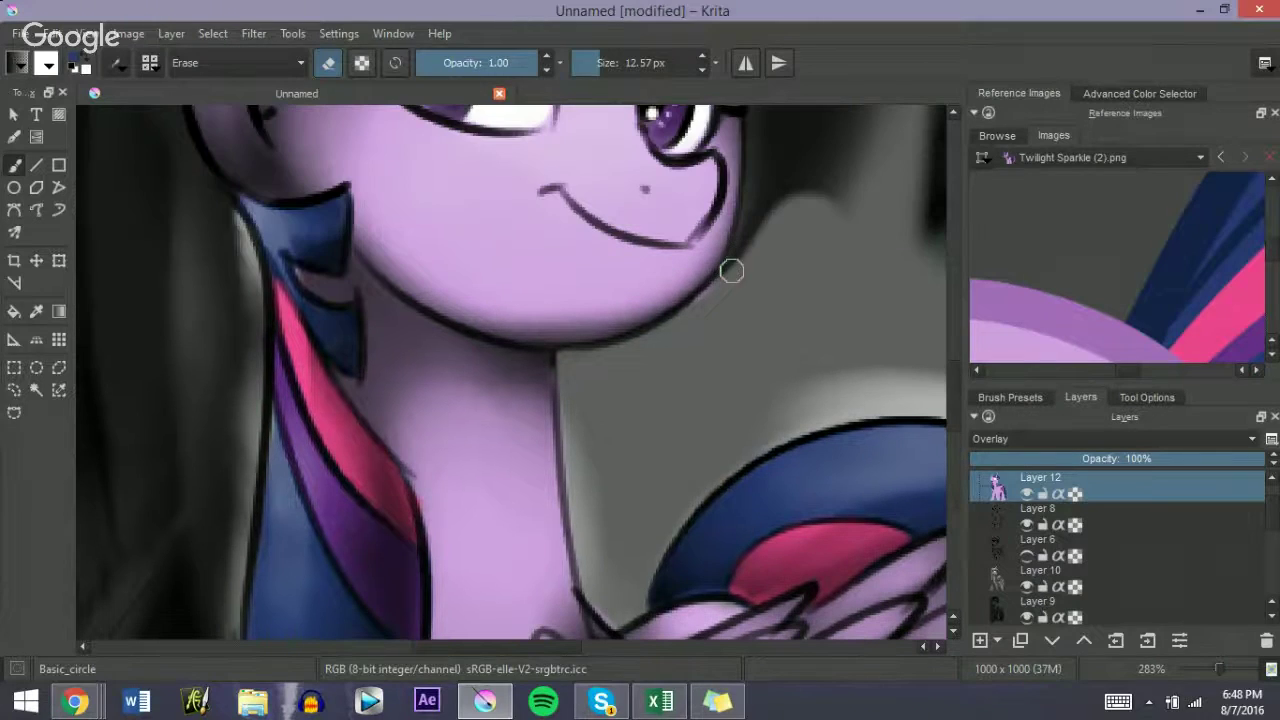
left_click(999, 589)
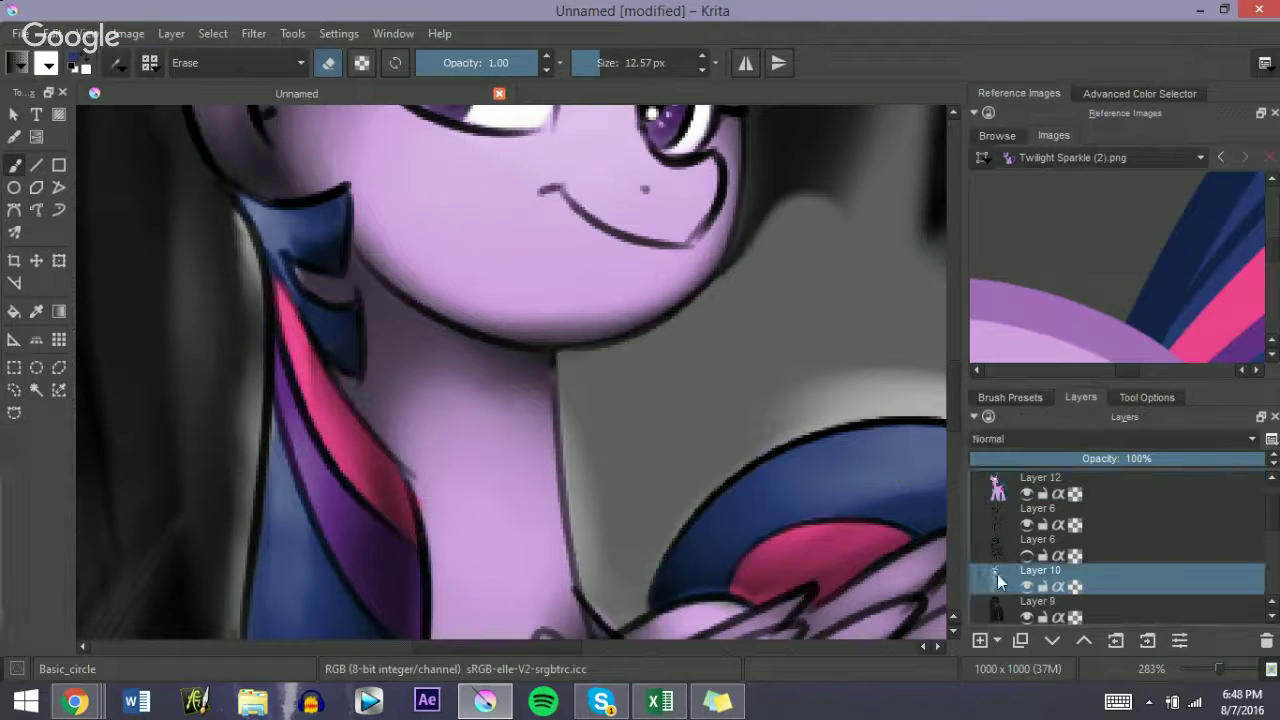
left_click(1001, 603)
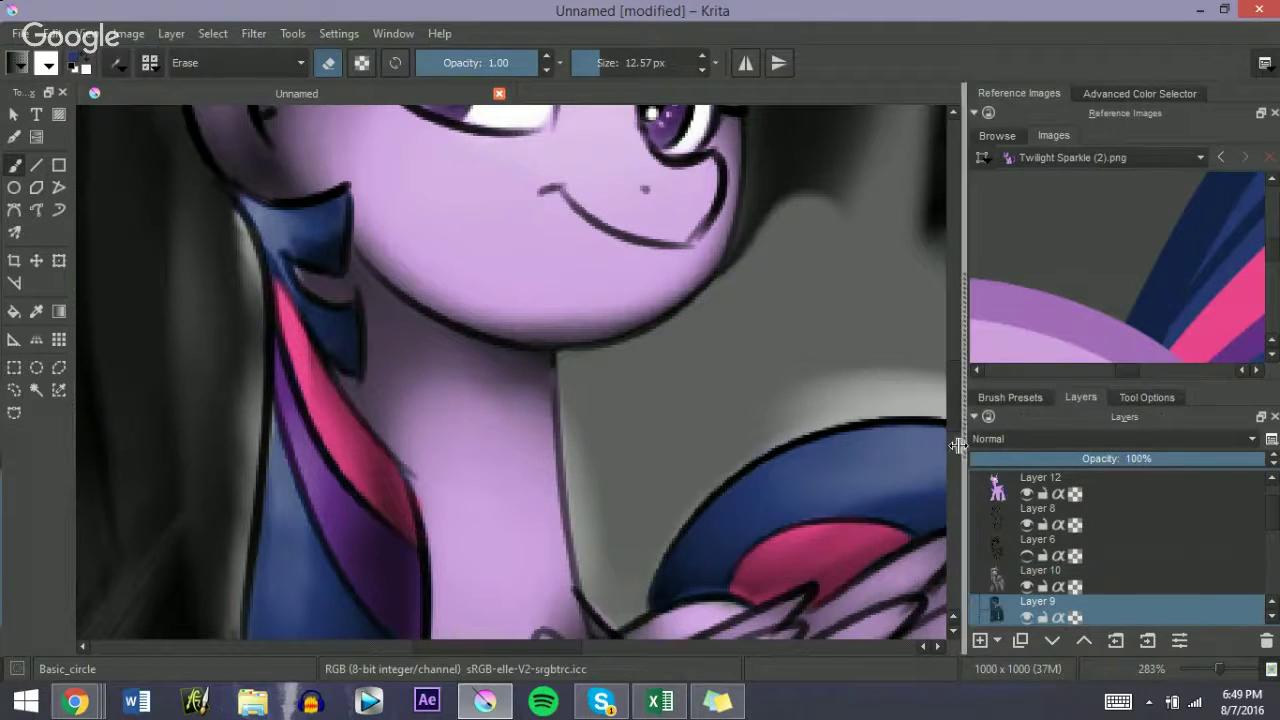
Step: Erase the dark shading on Layer 9 in front of the muzzle and eyelashes, up to the underside of the forelock
scroll(956, 410, "up", 3)
mouse_move(808, 293)
left_mouse_down()
mouse_move(771, 383)
mouse_move(769, 364)
mouse_move(721, 435)
mouse_move(773, 306)
mouse_move(773, 285)
mouse_move(755, 371)
mouse_move(743, 234)
mouse_move(768, 242)
mouse_move(749, 159)
mouse_move(760, 264)
mouse_move(804, 287)
mouse_move(844, 260)
mouse_move(791, 235)
mouse_move(798, 307)
left_mouse_up()
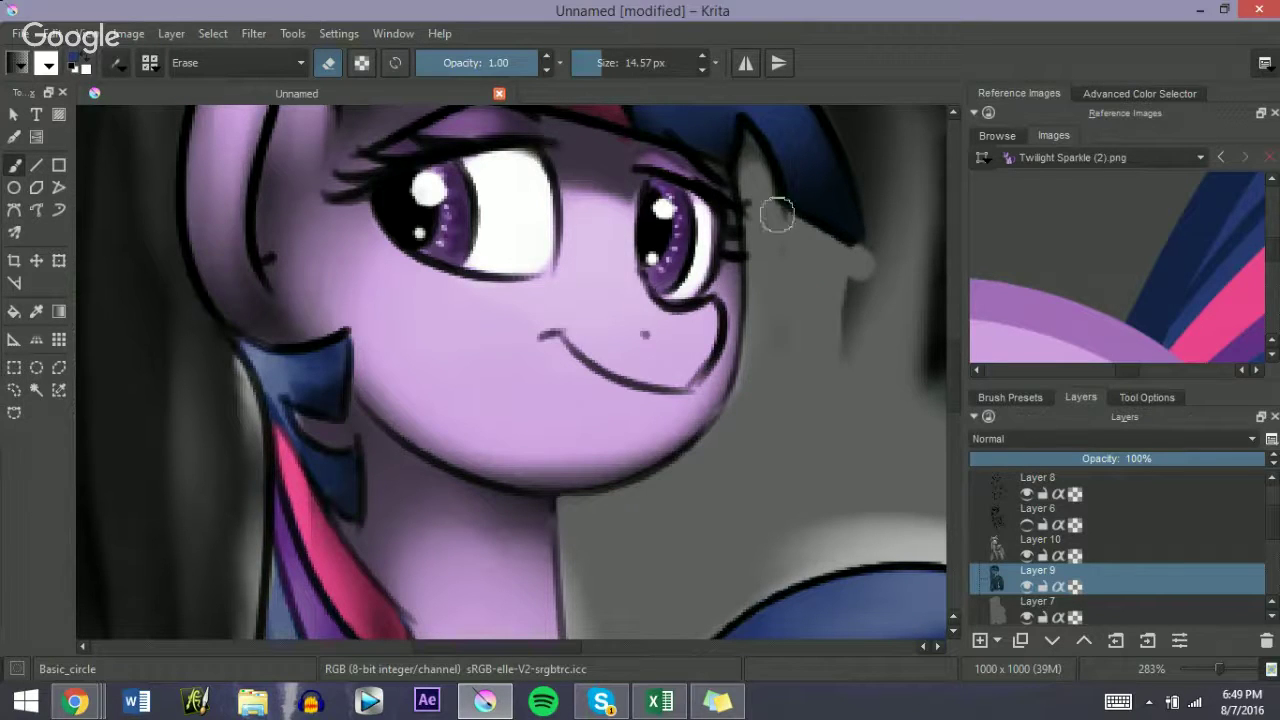
left_click_drag(777, 214, 858, 302)
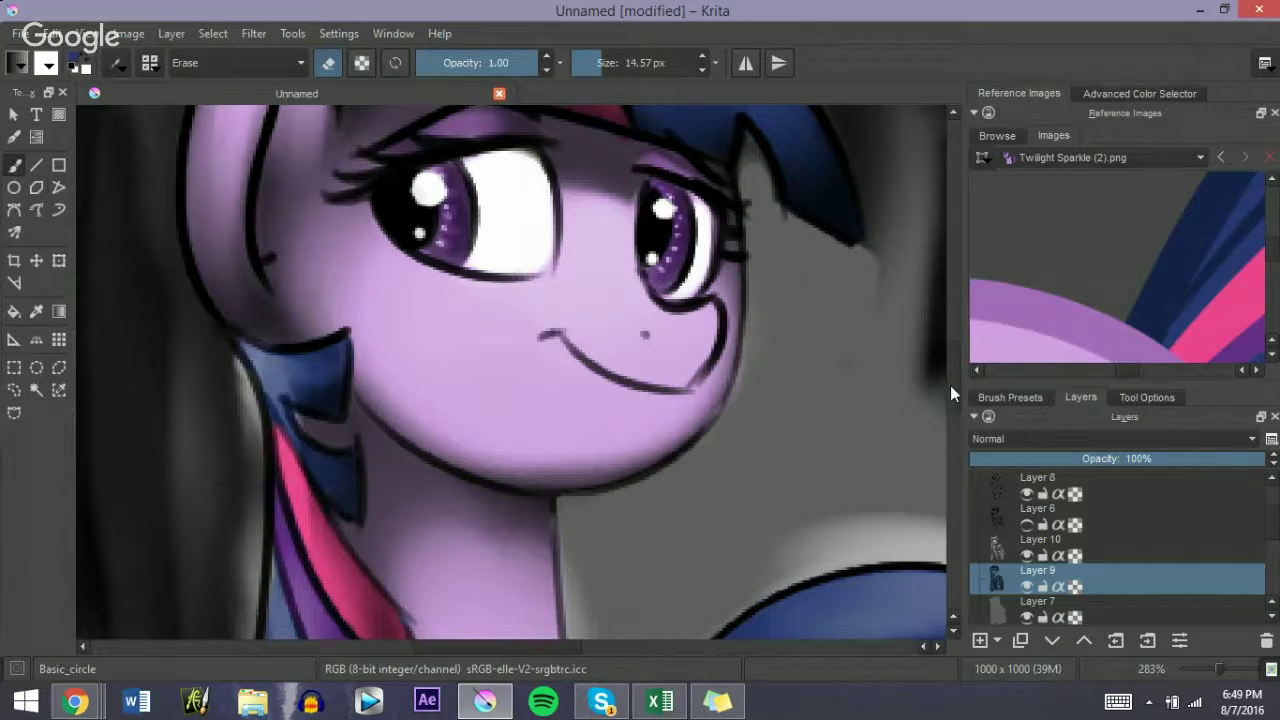
left_click_drag(951, 385, 951, 355)
left_click_drag(751, 391, 751, 369)
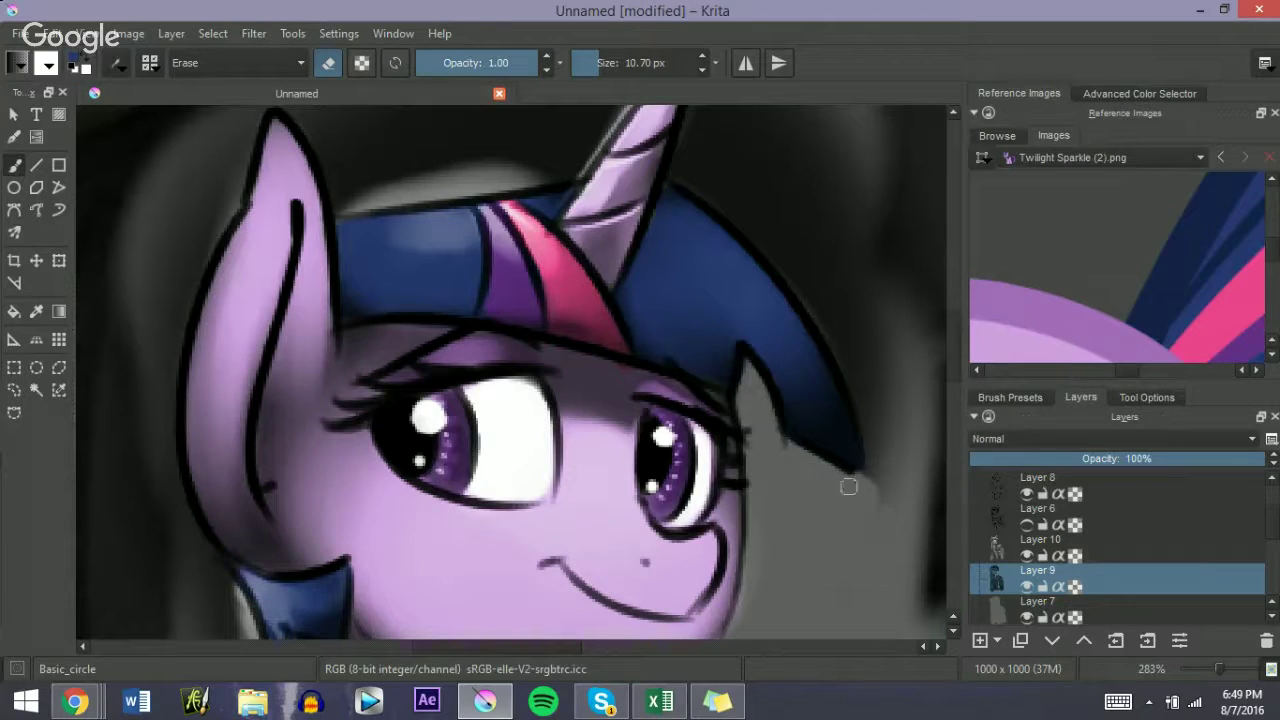
Step: Erase the dark shading on Layer 9 along the forelock's outer edge and up the front of the horn, enlarging the eraser to 47.99 px
left_click_drag(1219, 669, 1209, 669)
key("bracketright")
mouse_move(861, 453)
left_mouse_down()
mouse_move(756, 313)
mouse_move(765, 402)
mouse_move(755, 351)
mouse_move(638, 230)
mouse_move(750, 357)
mouse_move(698, 274)
mouse_move(757, 374)
left_mouse_up()
scroll(947, 366, "up", 3)
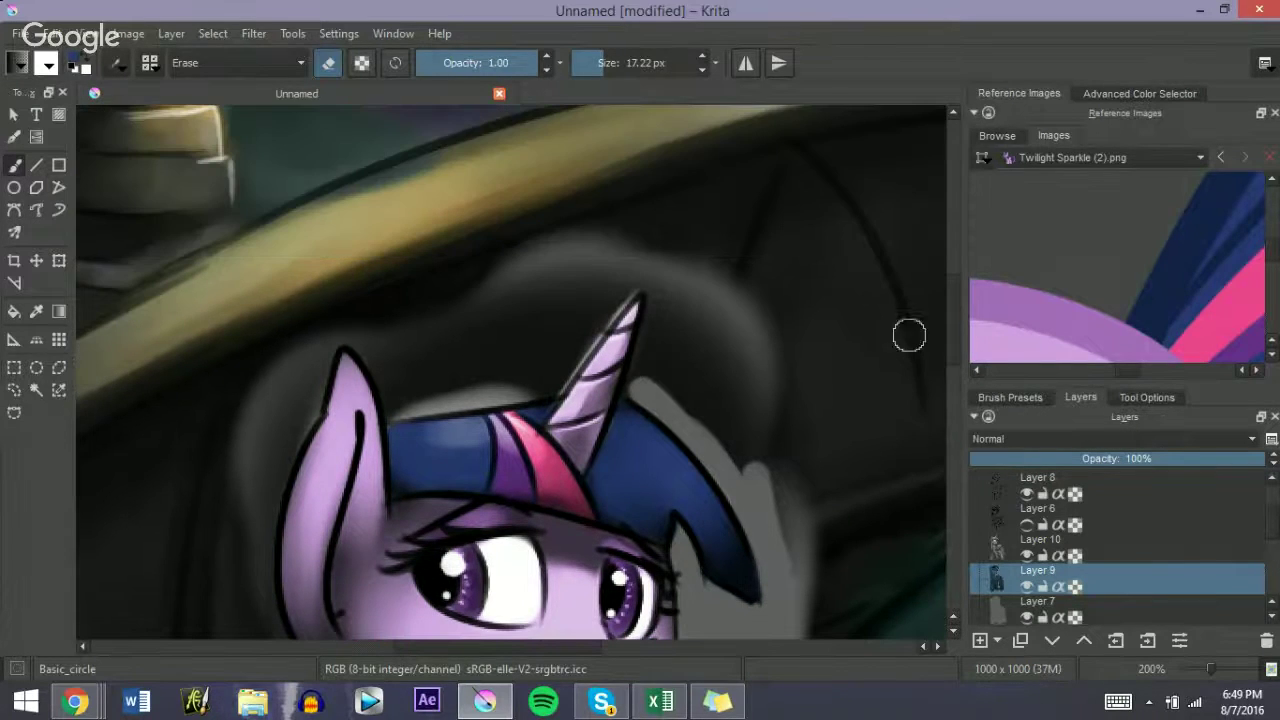
mouse_move(642, 388)
left_mouse_down()
mouse_move(677, 247)
mouse_move(702, 264)
mouse_move(715, 301)
mouse_move(694, 361)
mouse_move(712, 382)
mouse_move(684, 381)
mouse_move(706, 387)
mouse_move(727, 354)
mouse_move(769, 380)
mouse_move(823, 491)
left_mouse_up()
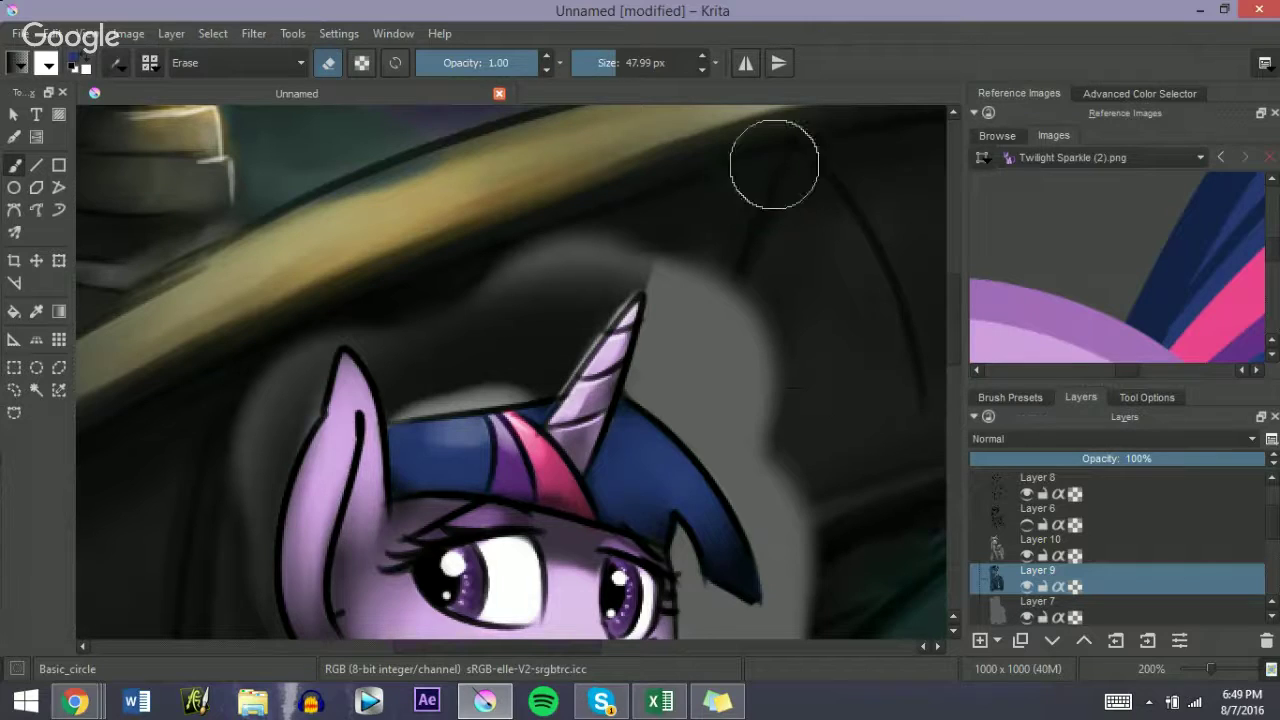
Step: Erase the dark shading on Layer 9 along the horn's back edge at 9.61 px, and around its tip at 40.43 px
key("bracketleft")
key("bracketleft")
key("bracketleft")
key("bracketleft")
key("bracketleft")
key("bracketleft")
mouse_move(571, 330)
left_mouse_down()
mouse_move(599, 297)
mouse_move(563, 369)
mouse_move(605, 320)
left_mouse_up()
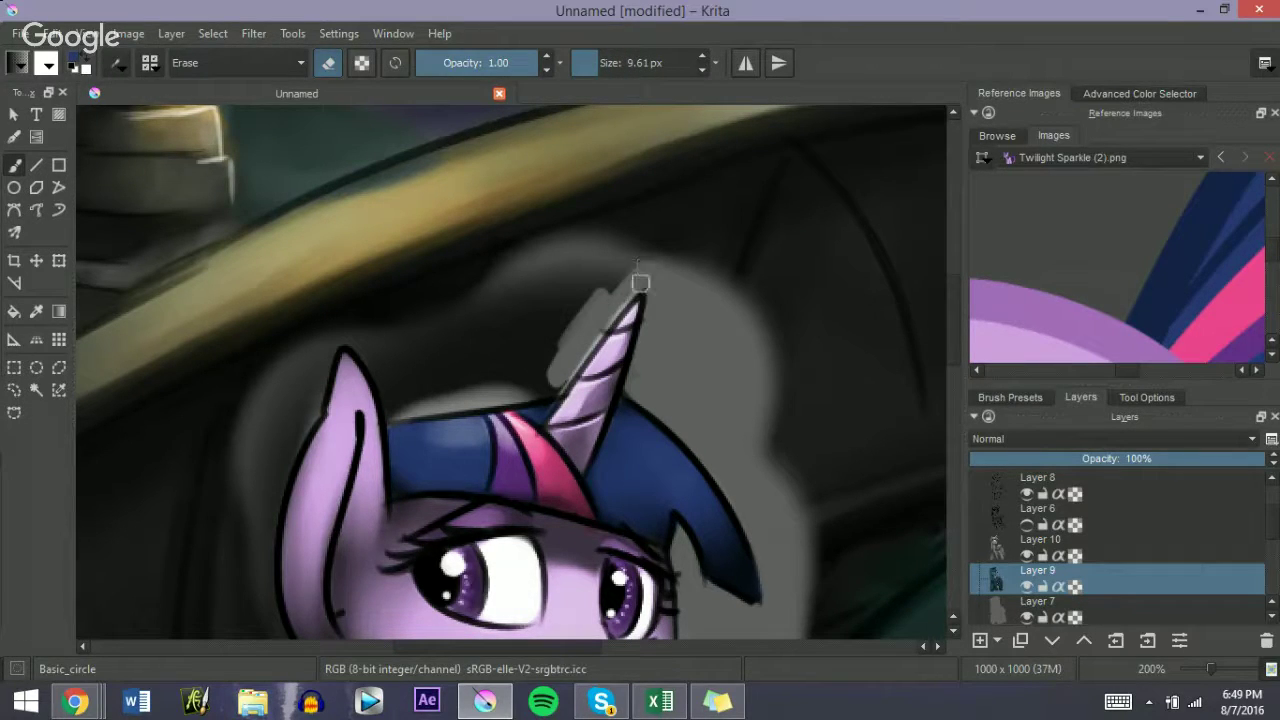
left_click_drag(566, 263, 640, 263)
mouse_move(542, 282)
left_mouse_down()
mouse_move(612, 208)
mouse_move(514, 309)
mouse_move(545, 246)
mouse_move(606, 272)
mouse_move(551, 326)
left_mouse_up()
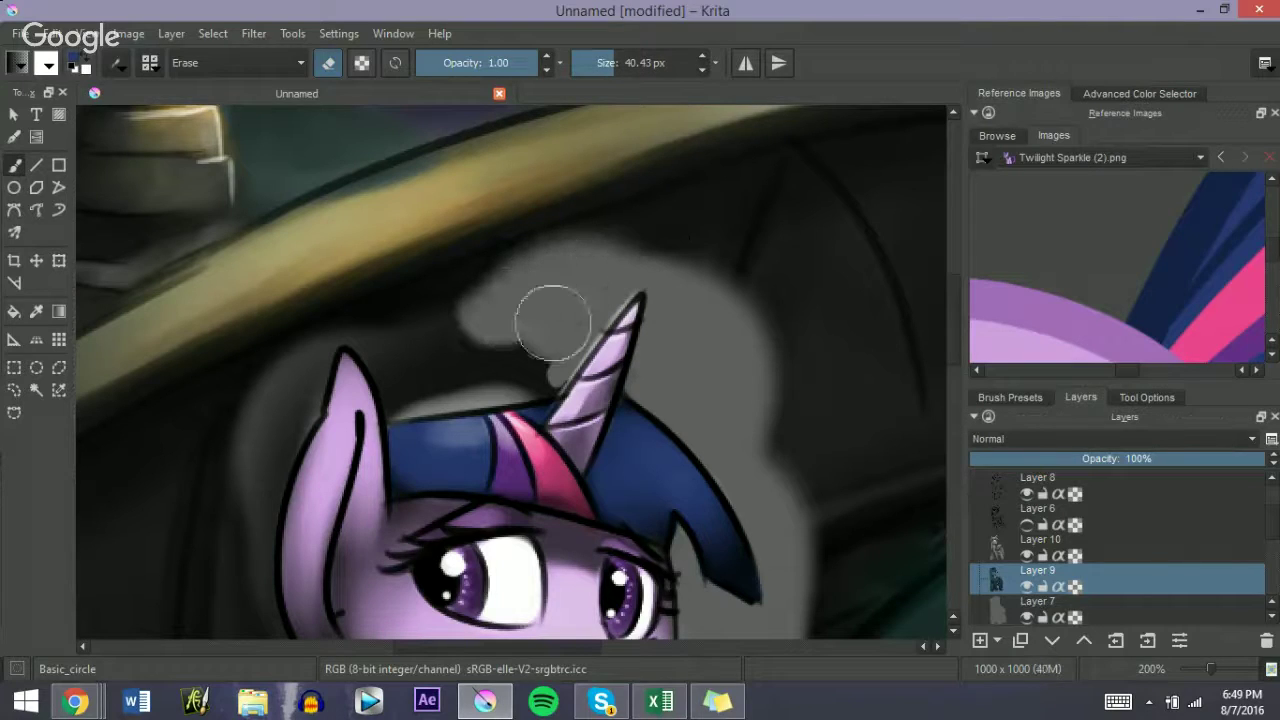
Step: Erase the dark shading on Layer 9 above the mane between horn and ear, using 10.13 px along the hair outline
mouse_move(404, 270)
left_mouse_down()
mouse_move(445, 332)
mouse_move(548, 357)
mouse_move(449, 330)
left_mouse_up()
key("bracketleft")
key("bracketleft")
key("bracketleft")
key("bracketleft")
key("bracketleft")
left_click_drag(400, 404, 459, 393)
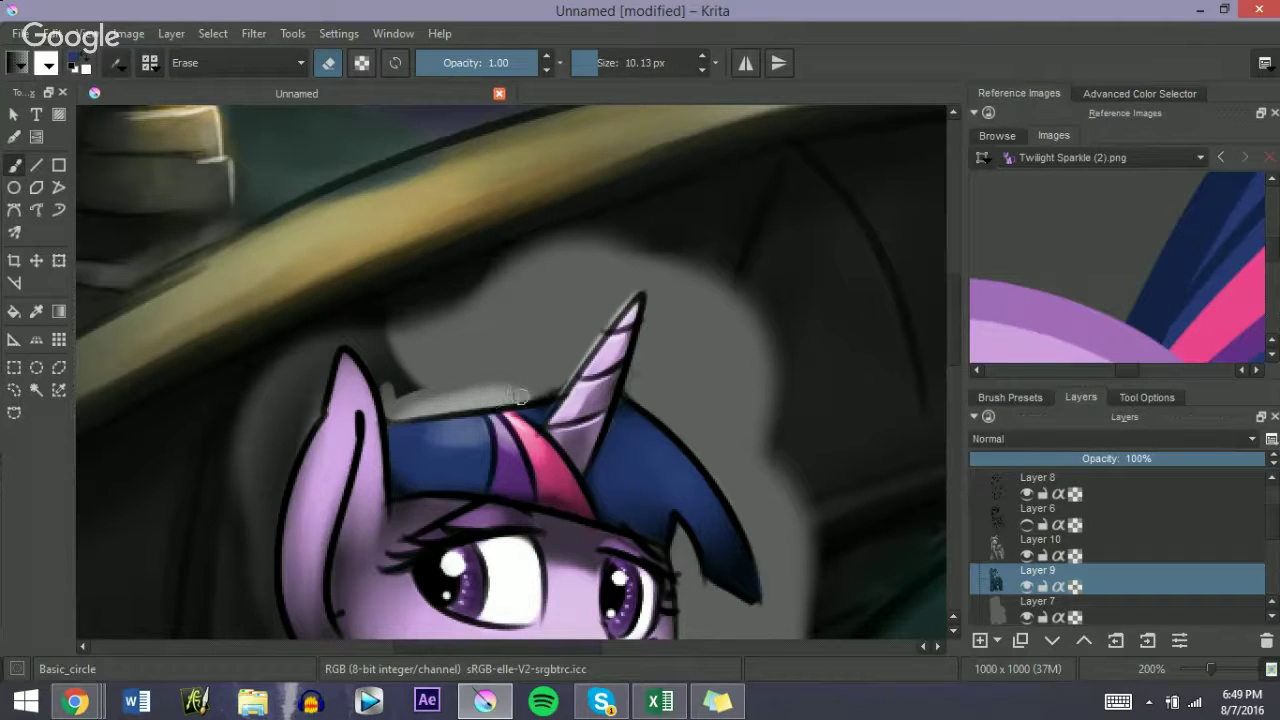
Step: Erase the remaining dark shading on Layer 9 between the mane and the ear's front edge, reducing the eraser to 16.89 px
key("bracketright")
key("bracketright")
key("bracketright")
key("bracketright")
key("bracketright")
mouse_move(433, 321)
left_mouse_down()
mouse_move(405, 354)
mouse_move(404, 339)
mouse_move(373, 349)
mouse_move(380, 378)
mouse_move(342, 339)
mouse_move(367, 351)
mouse_move(392, 301)
mouse_move(439, 271)
mouse_move(375, 305)
left_mouse_up()
key("bracketleft")
key("bracketleft")
key("bracketleft")
key("bracketleft")
key("bracketleft")
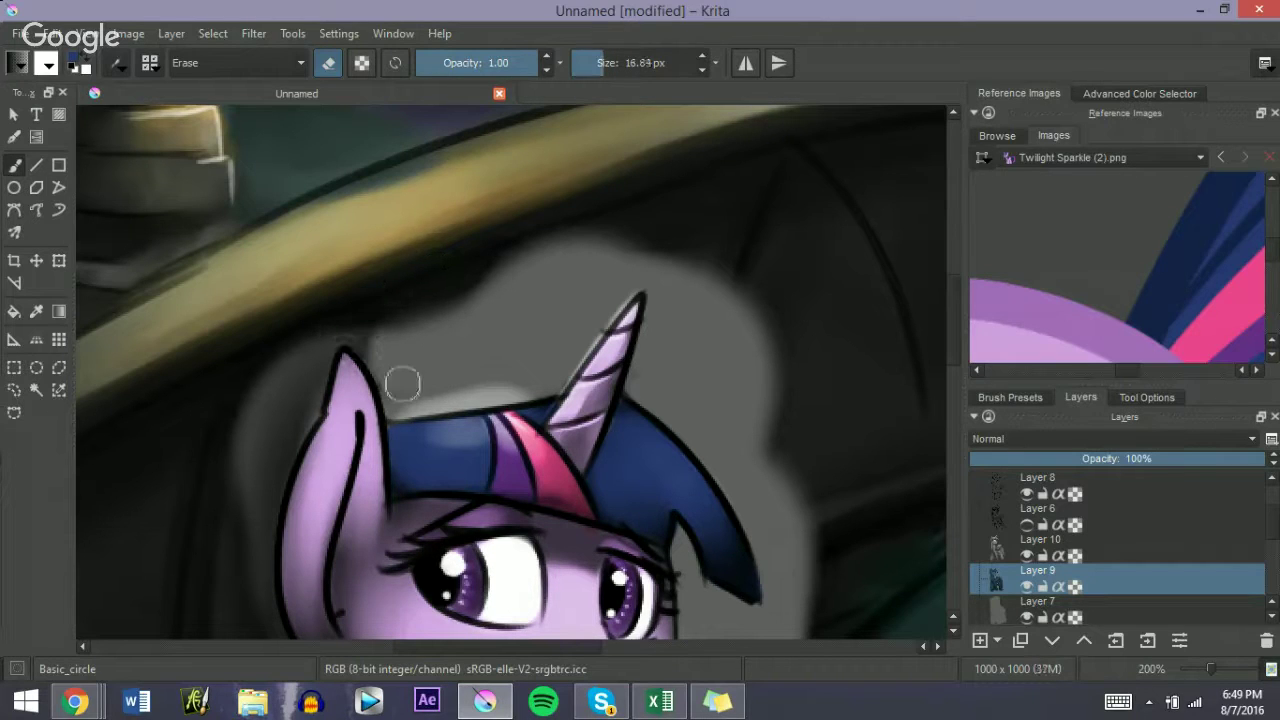
Step: Erase the dark shading on Layer 9 above and behind the ear tip with a 59.67 px eraser
key("bracketright")
key("bracketright")
key("bracketright")
key("bracketright")
key("bracketright")
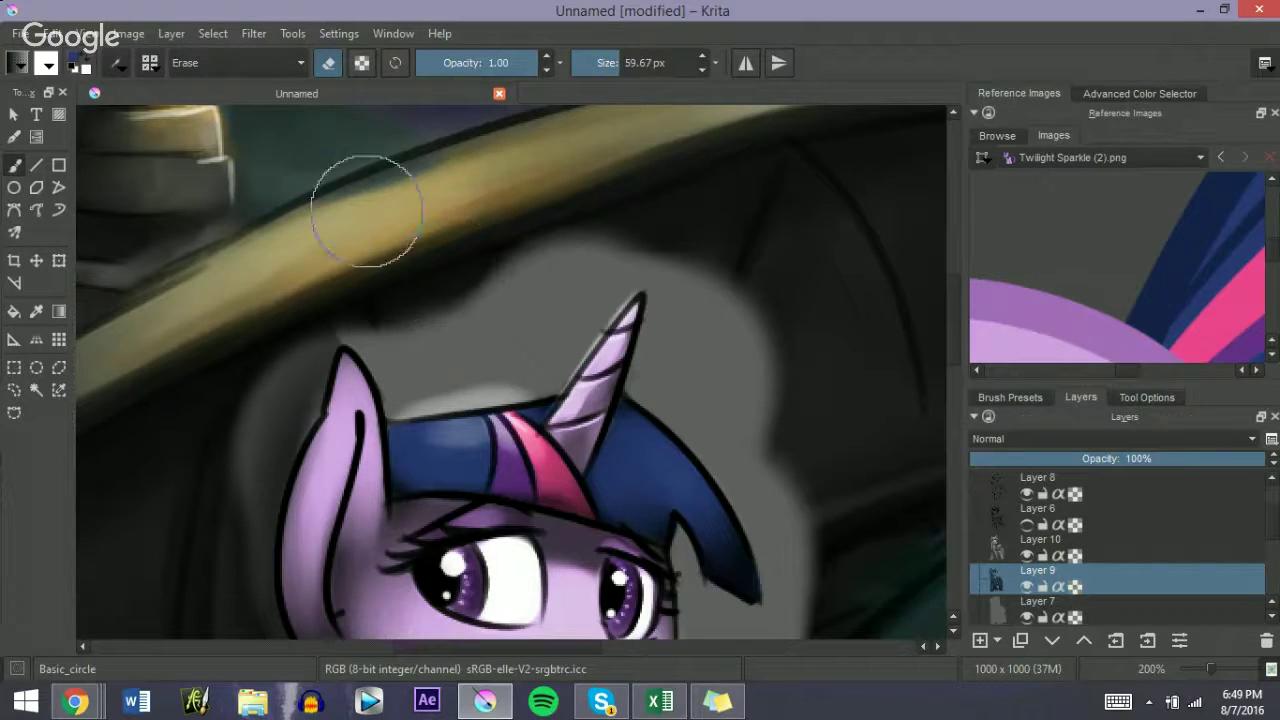
left_click_drag(298, 352, 301, 317)
left_click_drag(417, 650, 359, 650)
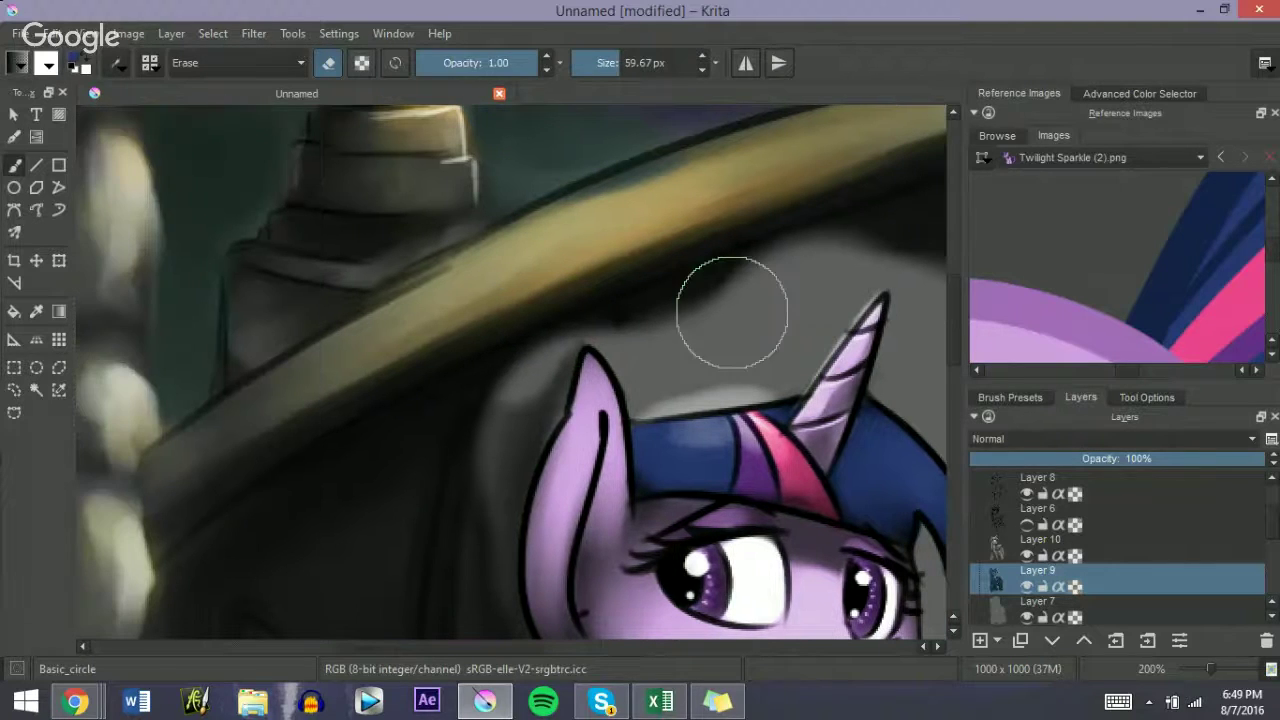
Step: Erase the dark shading on Layer 9 down the back edge of the ear with a 22.47 px eraser, undoing and redoing one stroke
scroll(946, 335, "down", 2)
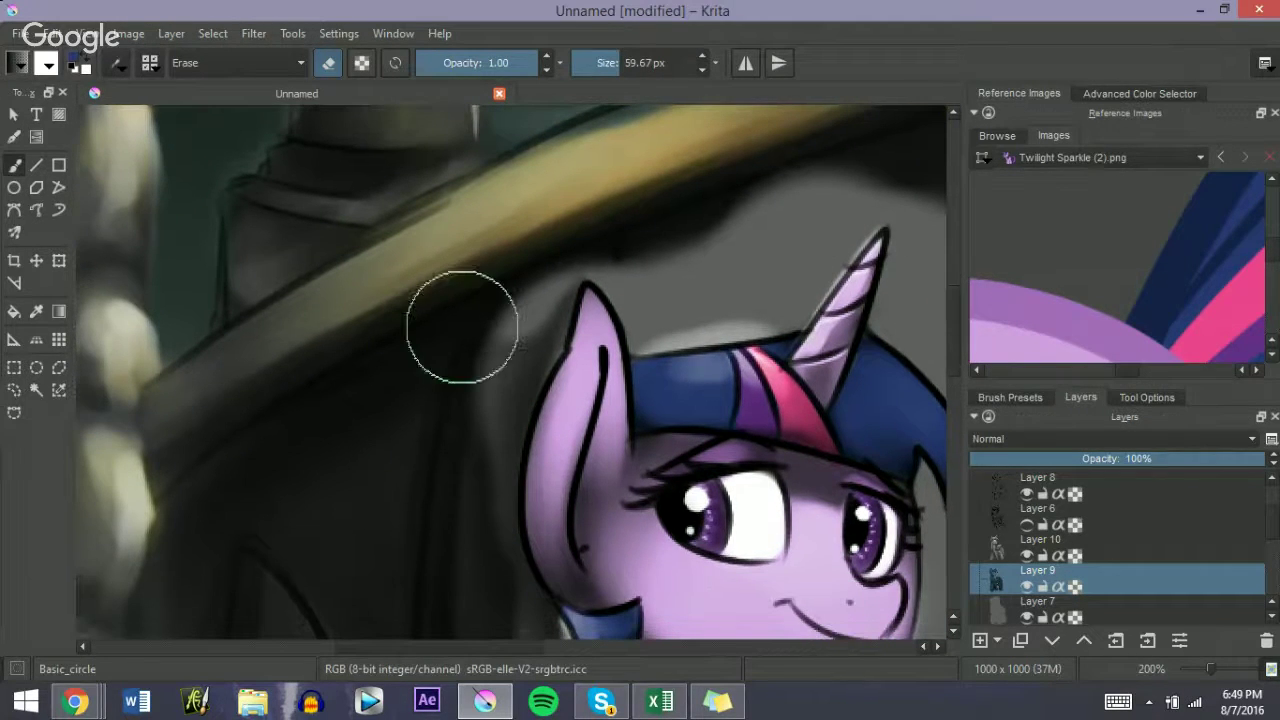
key("bracketleft")
key("bracketleft")
key("bracketleft")
key("bracketleft")
left_click_drag(556, 275, 552, 340)
mouse_move(560, 275)
left_mouse_down()
mouse_move(540, 297)
mouse_move(517, 383)
mouse_move(500, 520)
mouse_move(500, 500)
left_mouse_up()
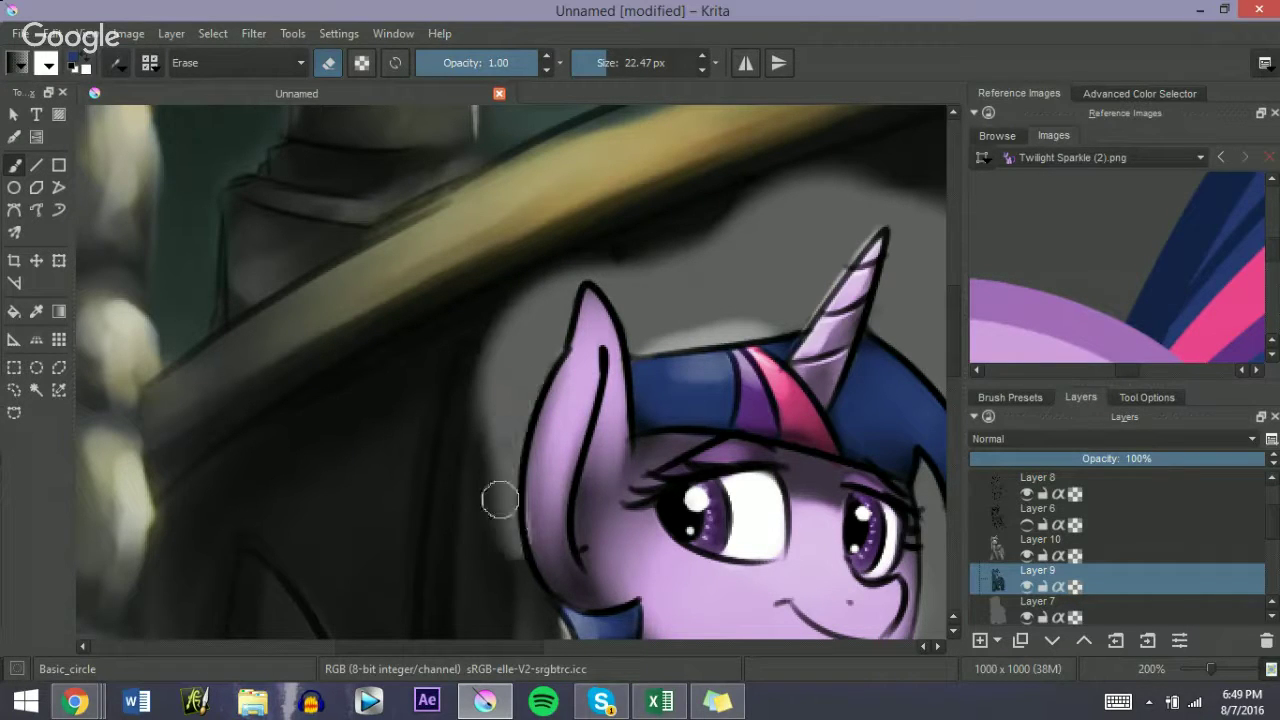
key("ctrl+z")
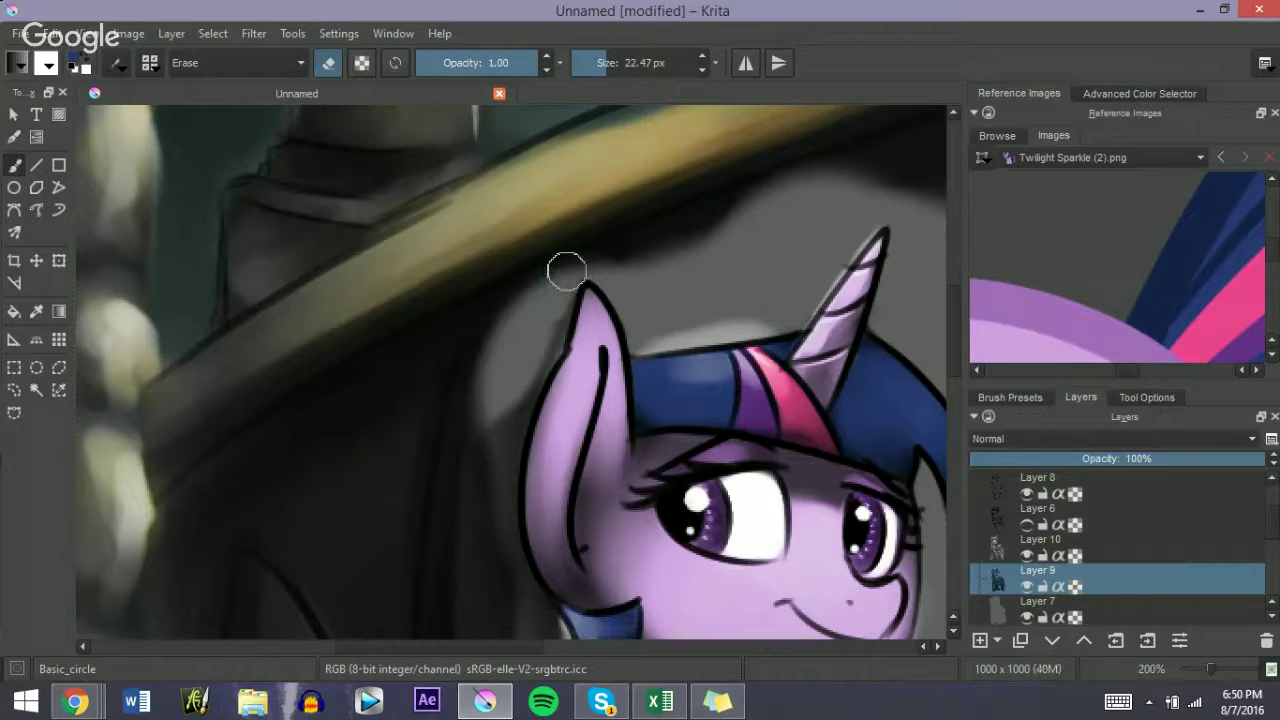
mouse_move(571, 265)
left_mouse_down()
mouse_move(505, 427)
mouse_move(509, 417)
mouse_move(500, 545)
mouse_move(513, 370)
left_mouse_up()
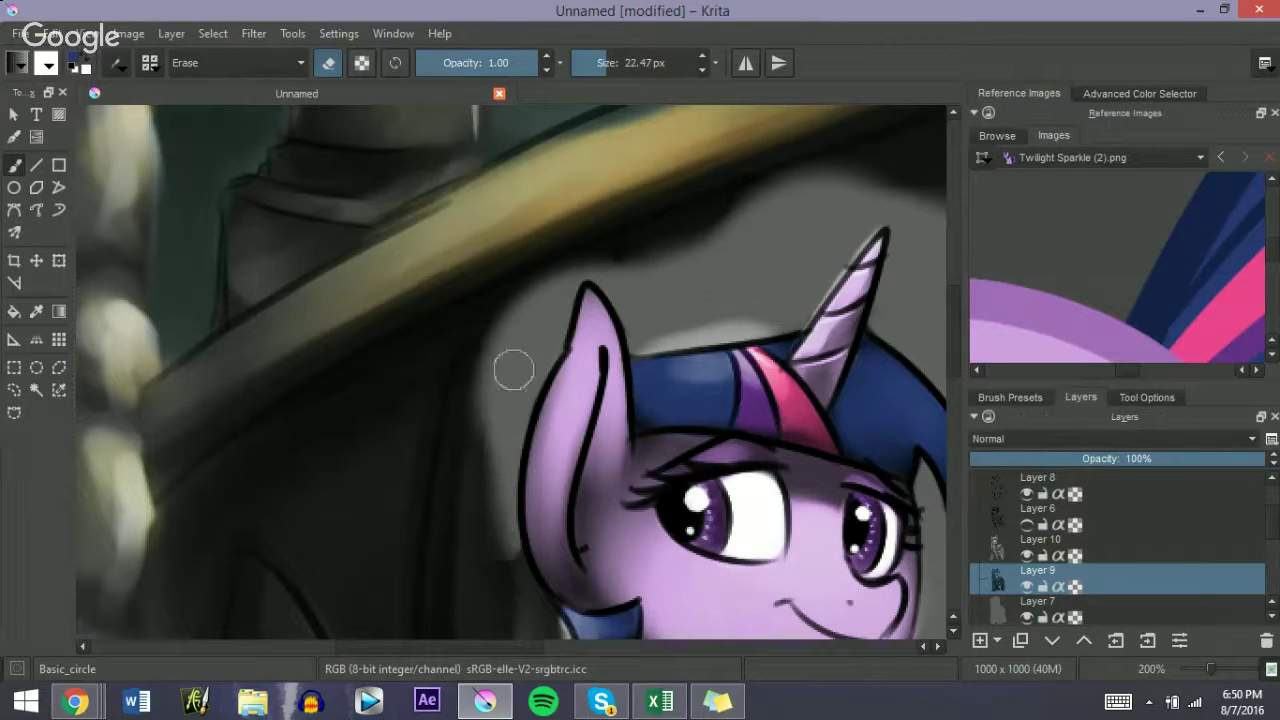
left_click_drag(459, 489, 535, 625)
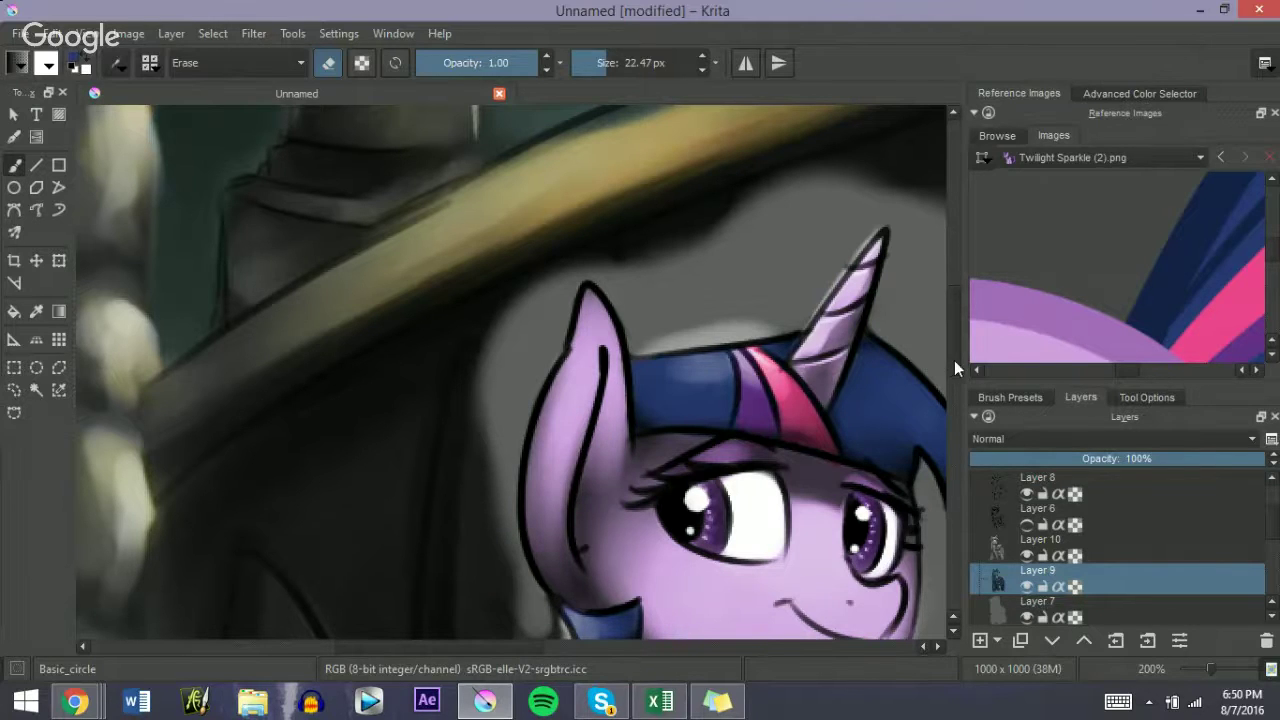
Step: Erase the dark shading on Layer 9 behind the neck along the hanging mane, enlarging the eraser to 34.46 px
scroll(955, 368, "down", 3)
mouse_move(541, 421)
left_mouse_down()
mouse_move(560, 515)
mouse_move(551, 449)
mouse_move(549, 492)
mouse_move(565, 500)
mouse_move(477, 570)
left_mouse_up()
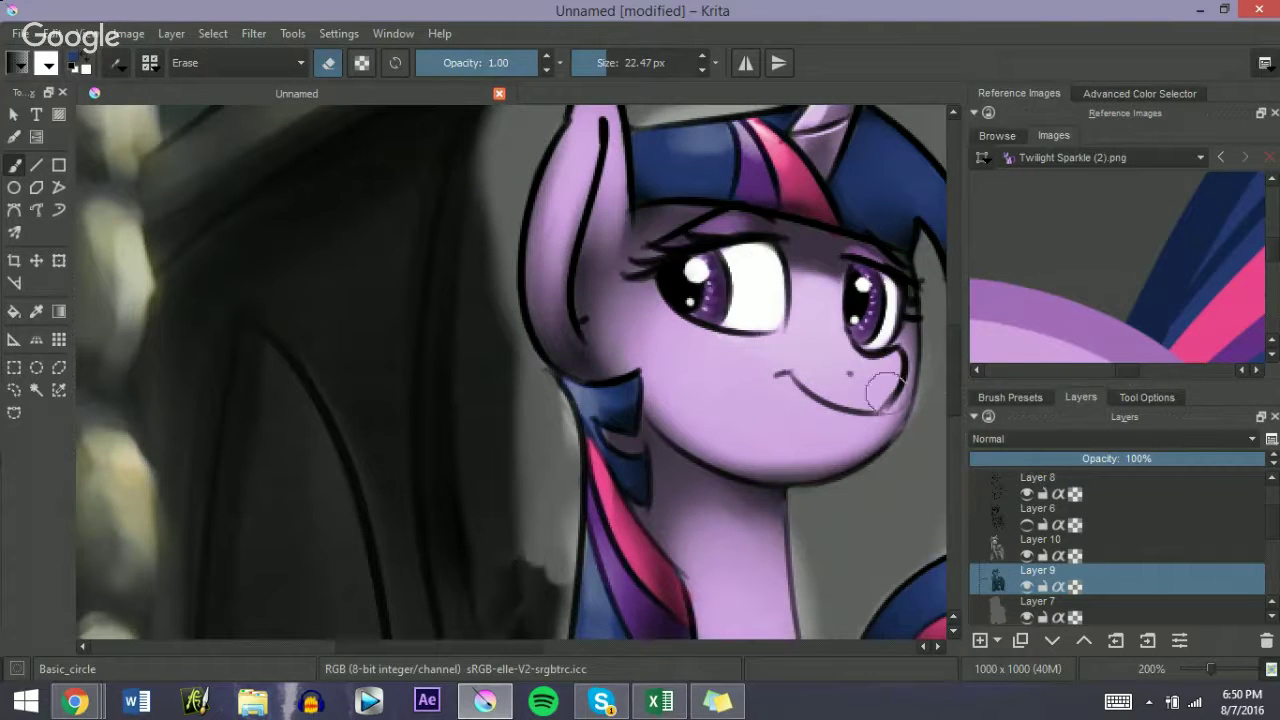
left_click_drag(954, 384, 957, 418)
left_click_drag(501, 384, 512, 384, "shift")
mouse_move(494, 342)
left_mouse_down()
mouse_move(524, 331)
mouse_move(543, 400)
mouse_move(534, 471)
mouse_move(493, 519)
left_mouse_up()
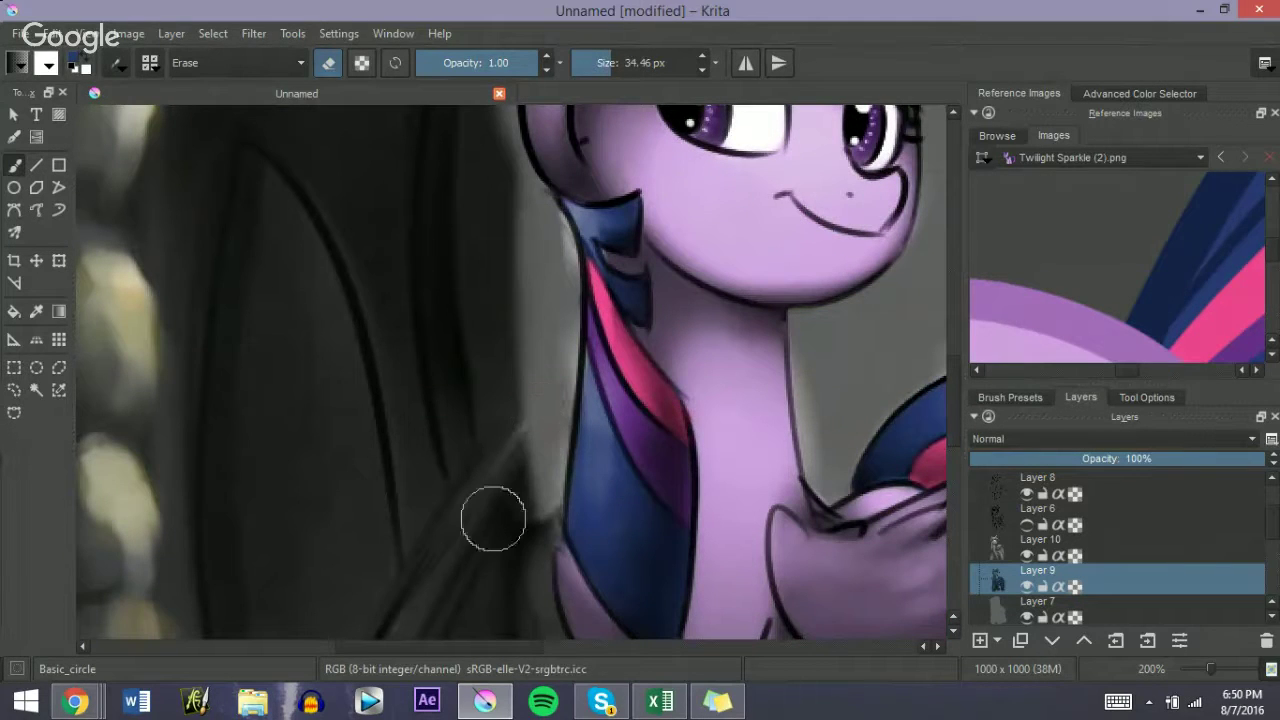
Step: Erase the dark shading on Layer 9 beside the lower mane, chest and upper front leg with a 25.83 px eraser
key("bracketleft")
key("bracketleft")
scroll(944, 428, "down", 2)
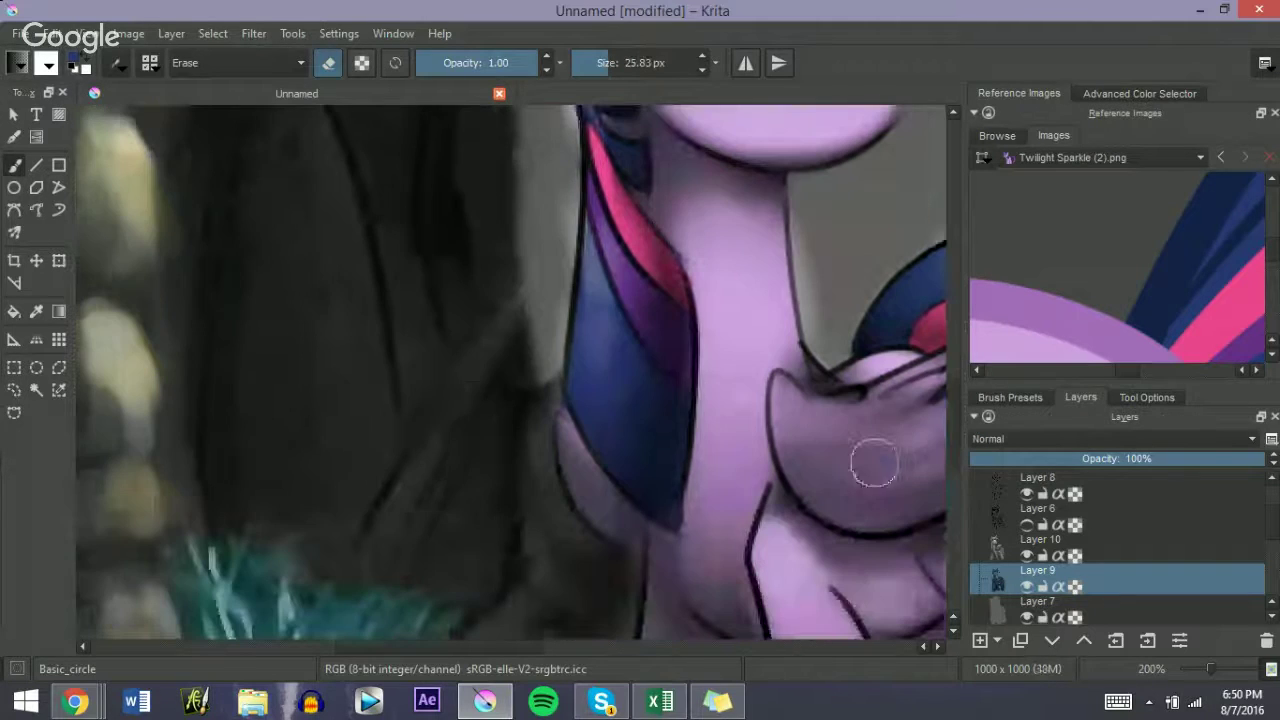
mouse_move(540, 376)
left_mouse_down()
mouse_move(527, 447)
mouse_move(543, 519)
mouse_move(532, 390)
mouse_move(538, 488)
mouse_move(567, 563)
mouse_move(585, 569)
mouse_move(544, 517)
mouse_move(595, 569)
mouse_move(473, 487)
mouse_move(553, 594)
mouse_move(610, 580)
left_mouse_up()
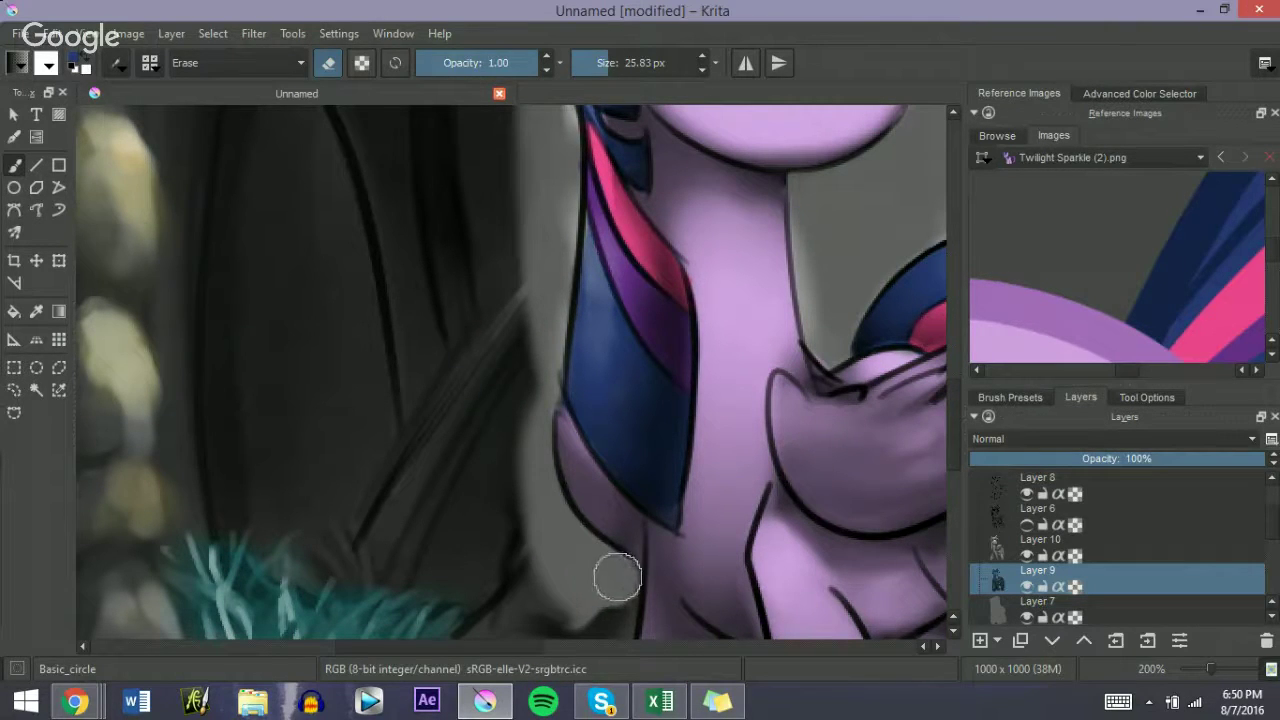
left_click_drag(952, 427, 952, 454)
mouse_move(541, 437)
left_mouse_down()
mouse_move(559, 507)
mouse_move(615, 444)
mouse_move(611, 423)
mouse_move(575, 493)
left_mouse_up()
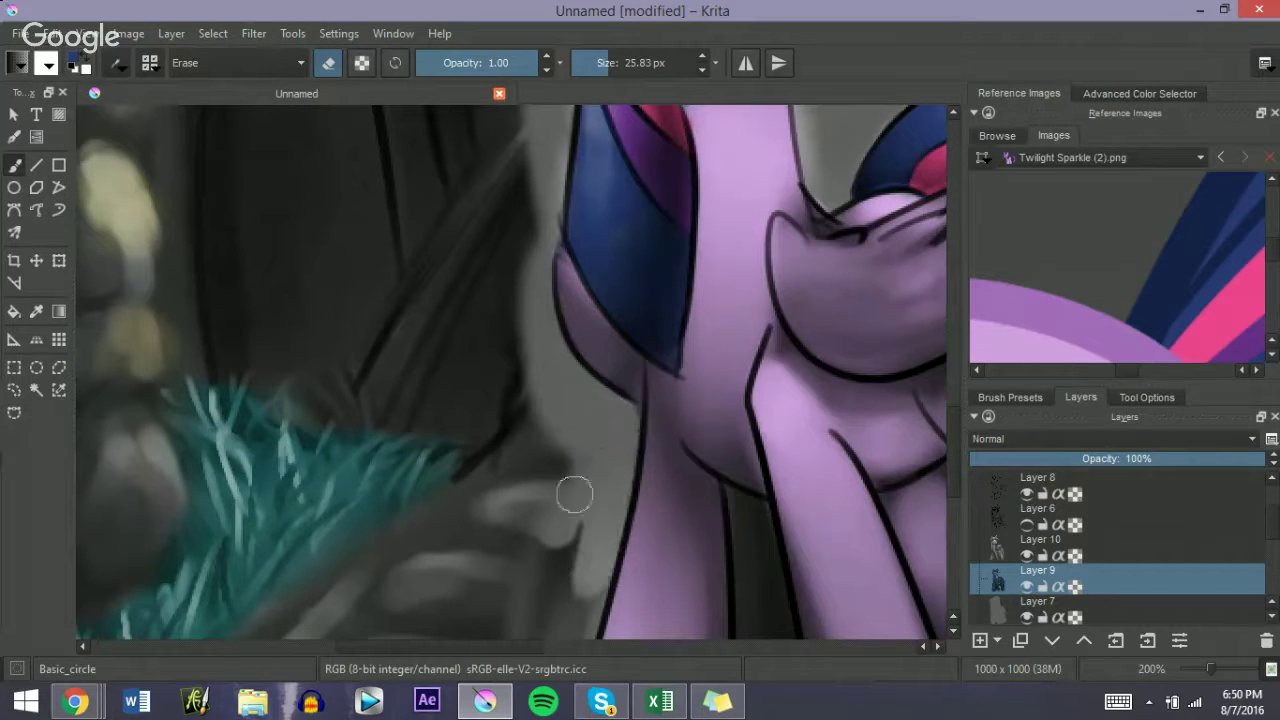
Step: Erase the dark shading on Layer 9 along the front leg's outer edge down to the canvas edge, finishing at 23.60 px
left_click_drag(953, 423, 953, 454)
left_click_drag(512, 357, 549, 357, "shift")
mouse_move(509, 307)
left_mouse_down()
mouse_move(554, 341)
mouse_move(495, 602)
mouse_move(562, 375)
mouse_move(557, 443)
left_mouse_up()
key("bracketleft")
key("bracketleft")
key("bracketleft")
key("bracketleft")
key("bracketleft")
mouse_move(577, 365)
left_mouse_down()
mouse_move(583, 391)
mouse_move(586, 371)
mouse_move(515, 620)
left_mouse_up()
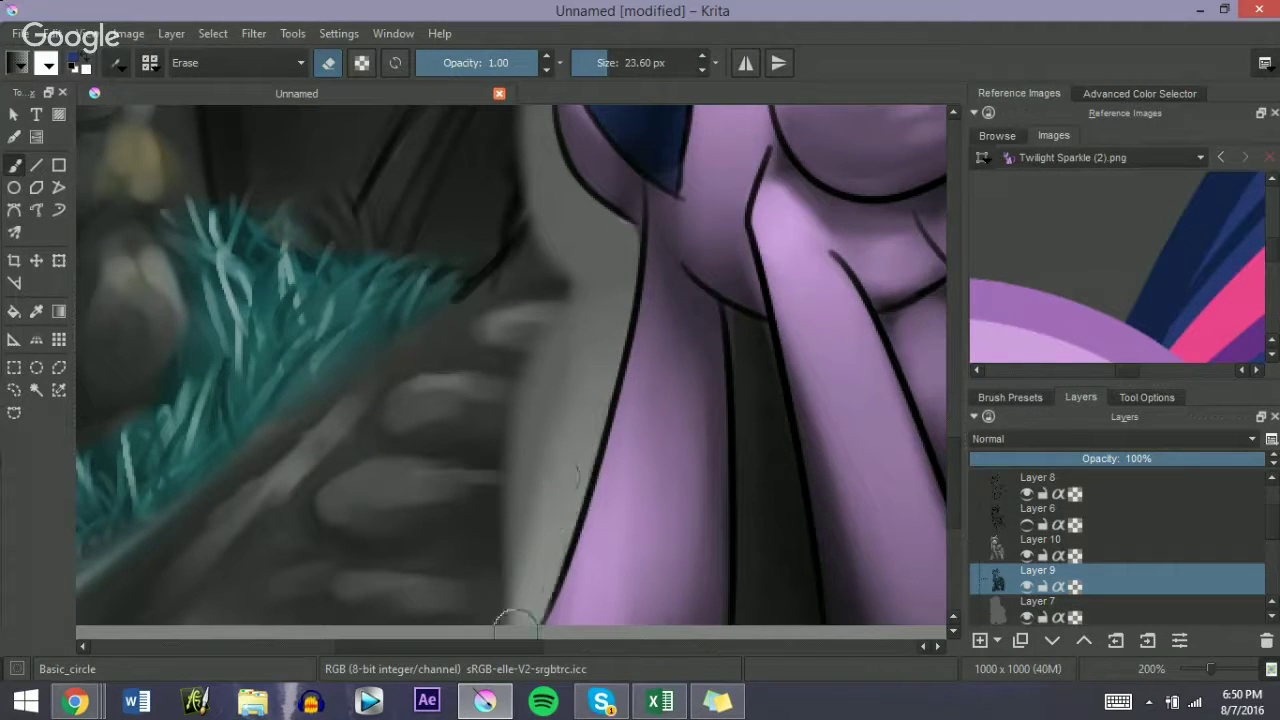
Step: Erase the dark shading on Layer 9 at the upper gap between the front legs, using a 9.55 px then 16.04 px eraser
key("bracketleft")
key("bracketleft")
key("bracketleft")
key("bracketleft")
key("bracketleft")
key("bracketleft")
key("bracketleft")
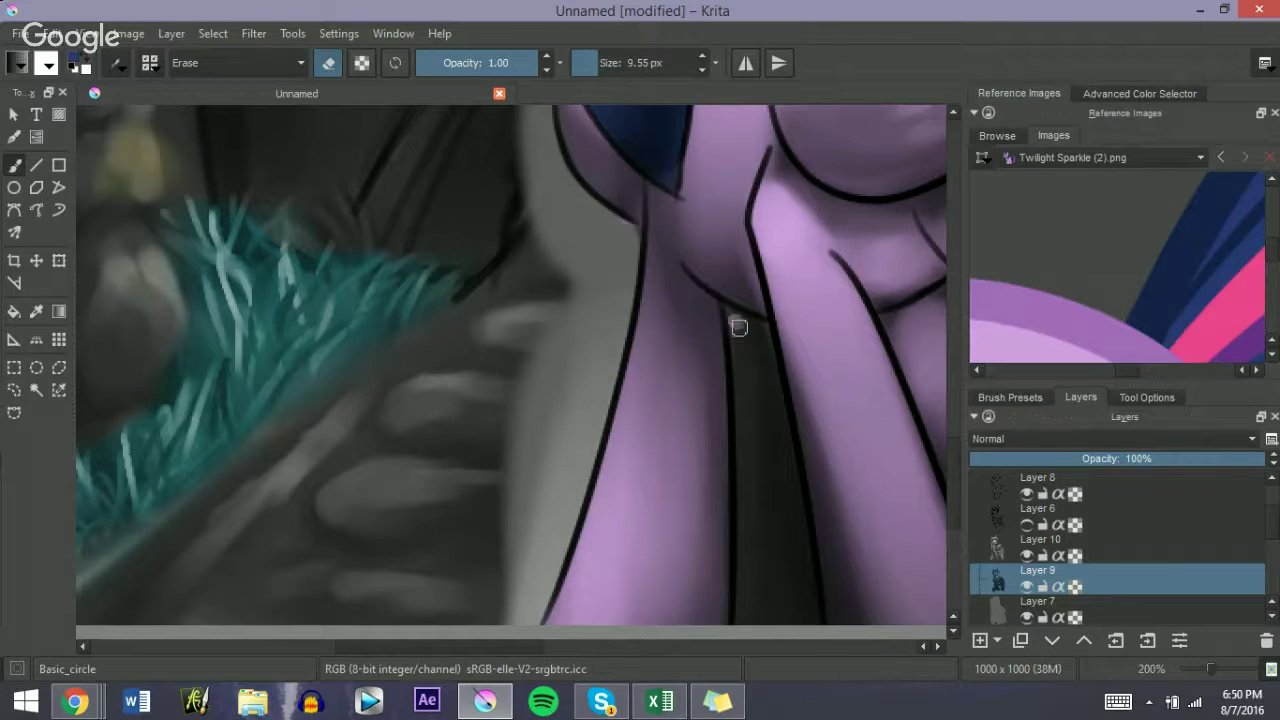
mouse_move(759, 327)
left_mouse_down()
mouse_move(766, 391)
mouse_move(749, 343)
mouse_move(744, 422)
left_mouse_up()
key("bracketright")
key("bracketright")
key("bracketright")
key("bracketright")
left_click_drag(738, 336, 805, 586)
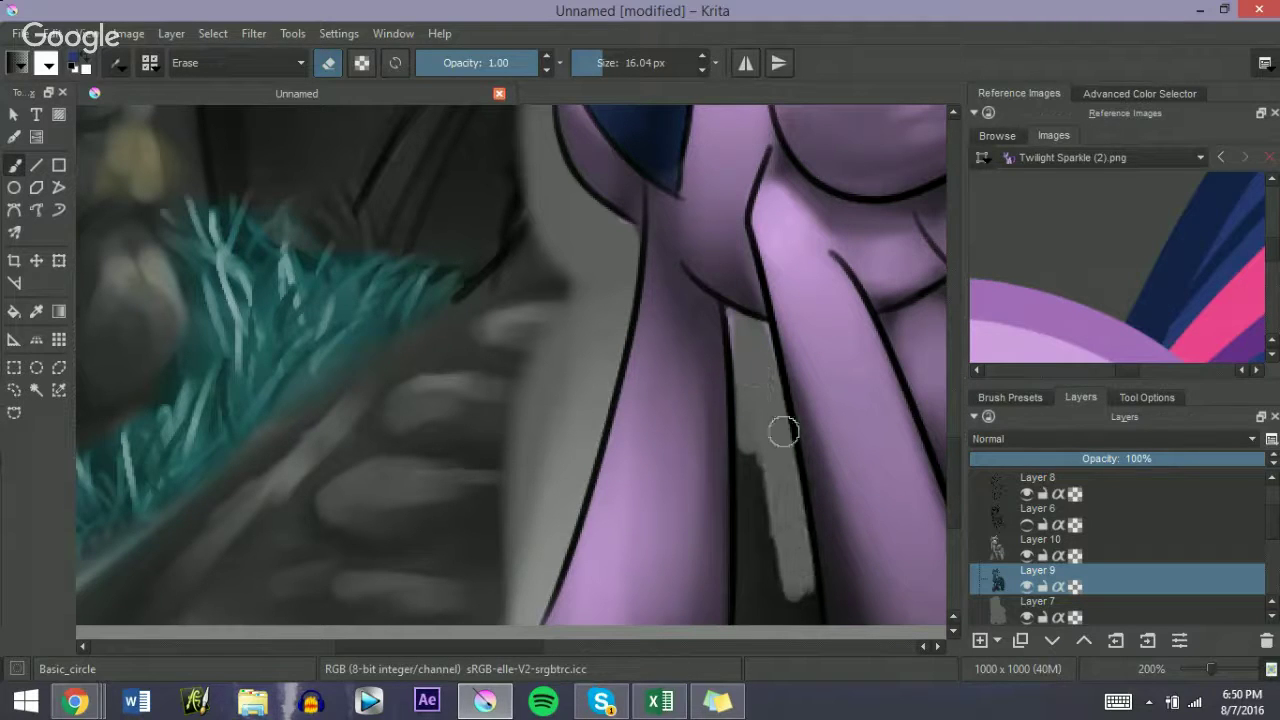
Step: Undo the last strokes and erase the dark shading on Layer 9 between the front legs down to the canvas edge
key("ctrl+z")
key("ctrl+z")
mouse_move(763, 403)
left_mouse_down()
mouse_move(746, 449)
mouse_move(749, 610)
left_mouse_up()
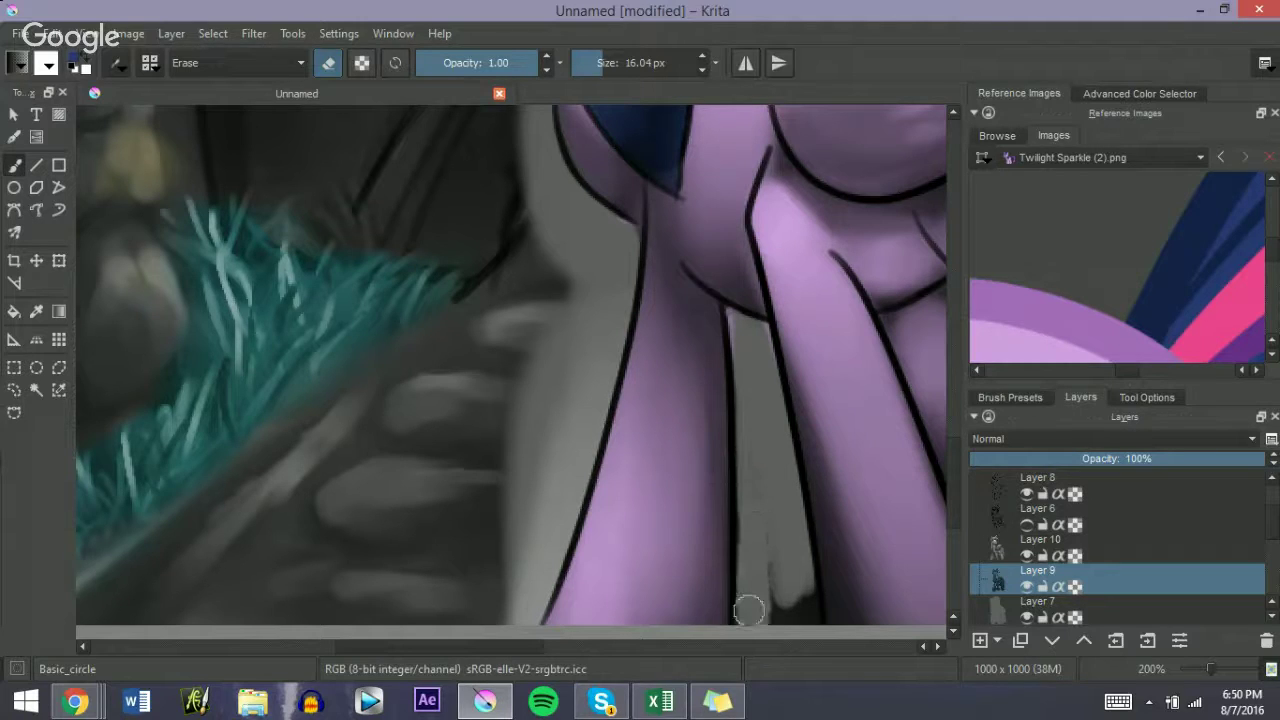
left_click_drag(751, 444, 778, 610)
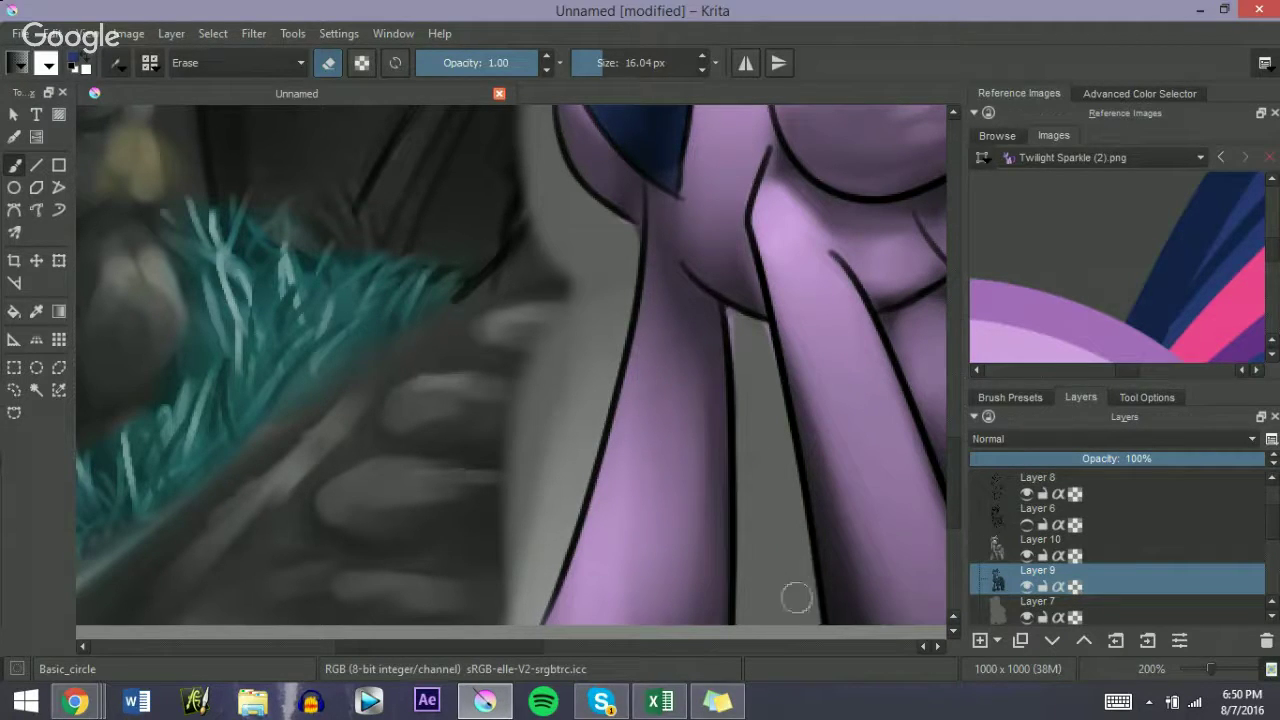
Step: Erase the purple colour spill on Layer 12 beside the wing tip above the tail
left_click_drag(519, 648, 603, 641)
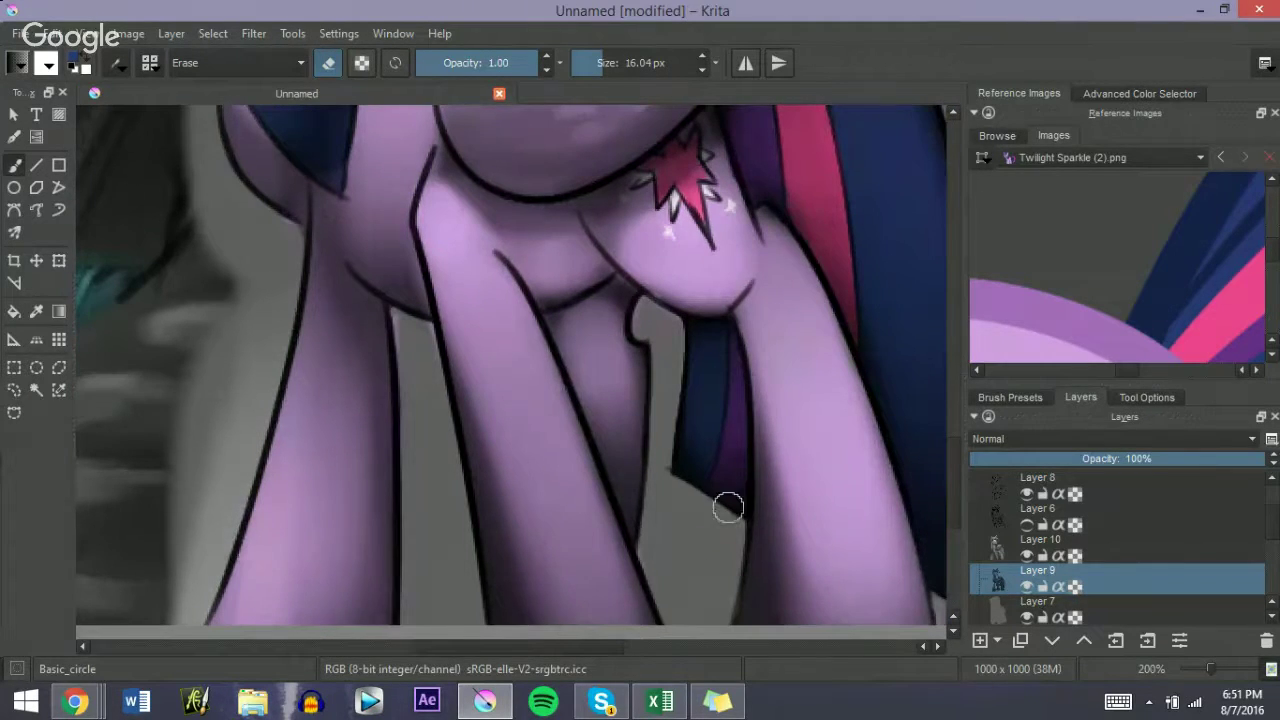
left_click_drag(948, 470, 936, 385)
left_click(1008, 556)
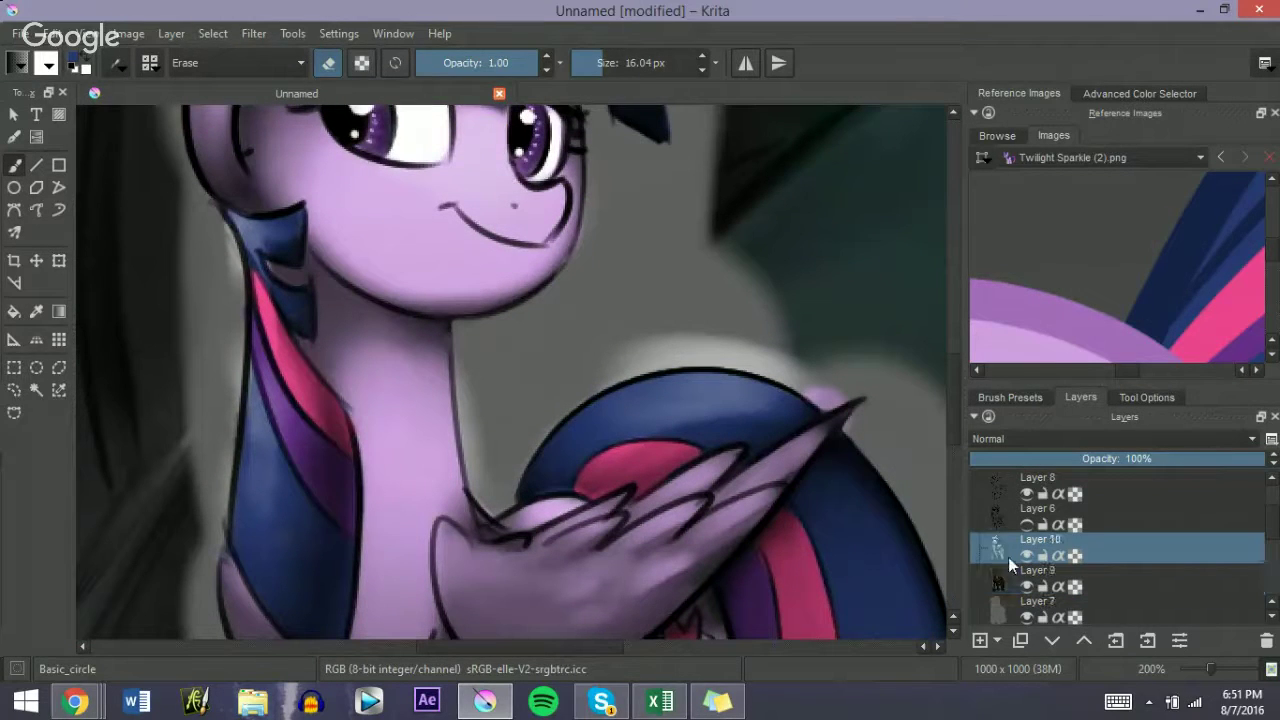
scroll(1270, 535, "up", 1)
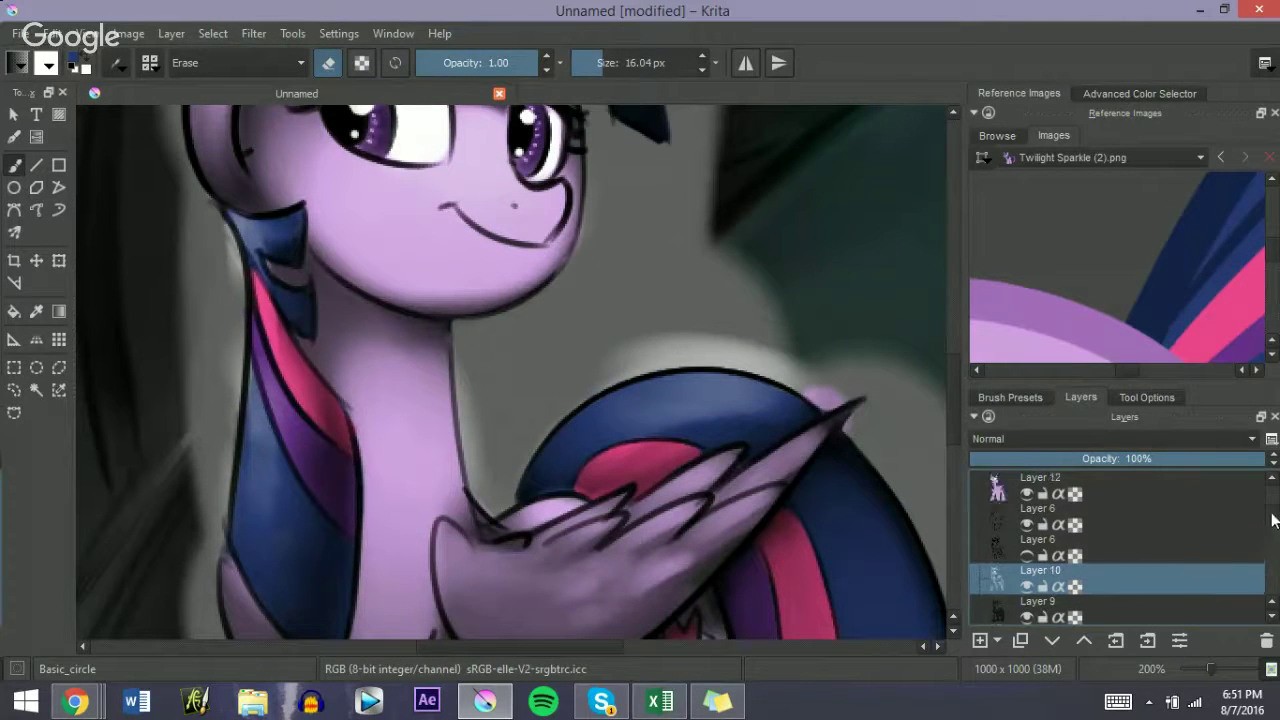
left_click(995, 490)
mouse_move(818, 383)
left_mouse_down()
mouse_move(830, 397)
mouse_move(820, 386)
left_mouse_up()
left_click_drag(713, 354, 768, 363)
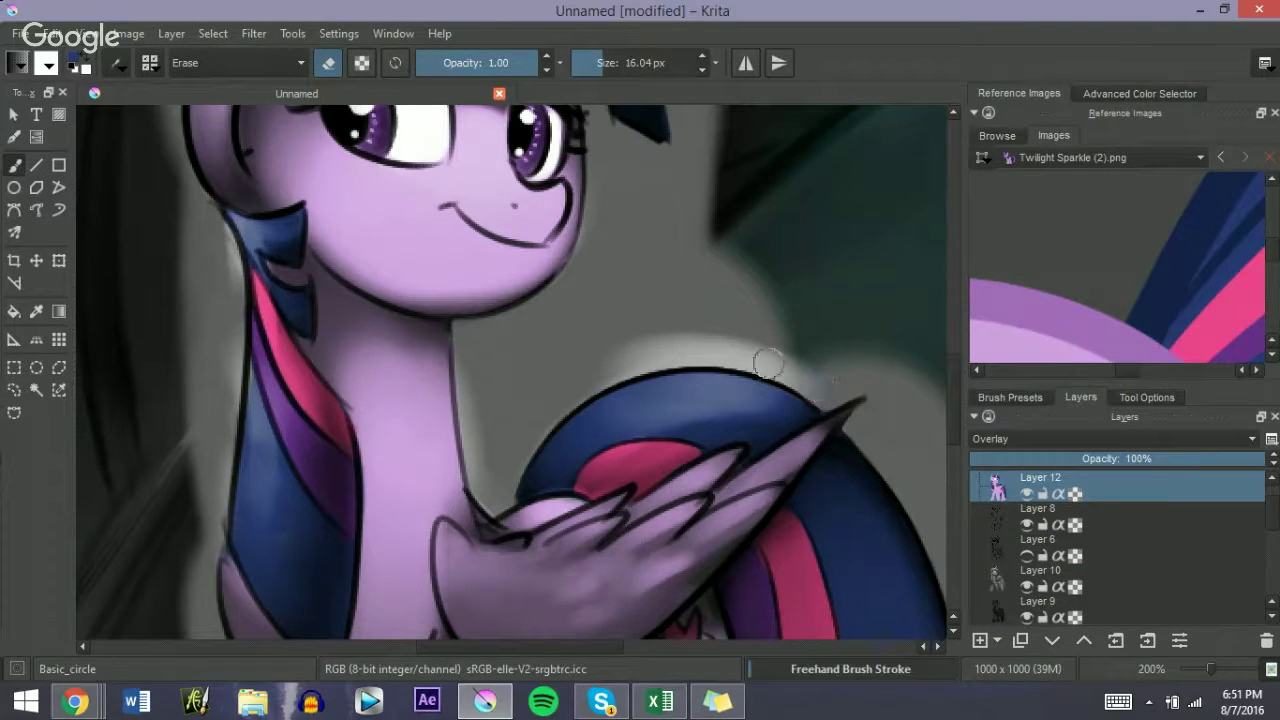
Step: Erase the light shading on Layer 10 along the front of the neck and above the tail's arch with a 16.04 px eraser
left_click_drag(1210, 675, 1202, 679)
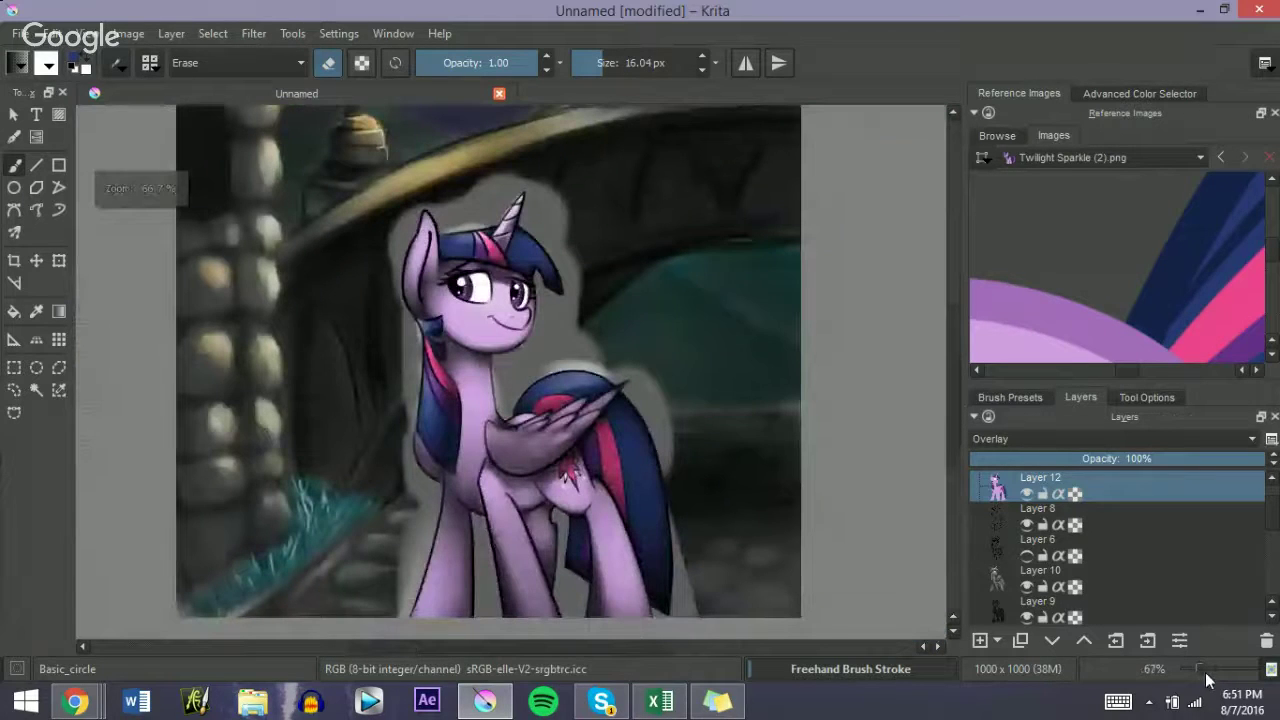
left_click(1035, 588)
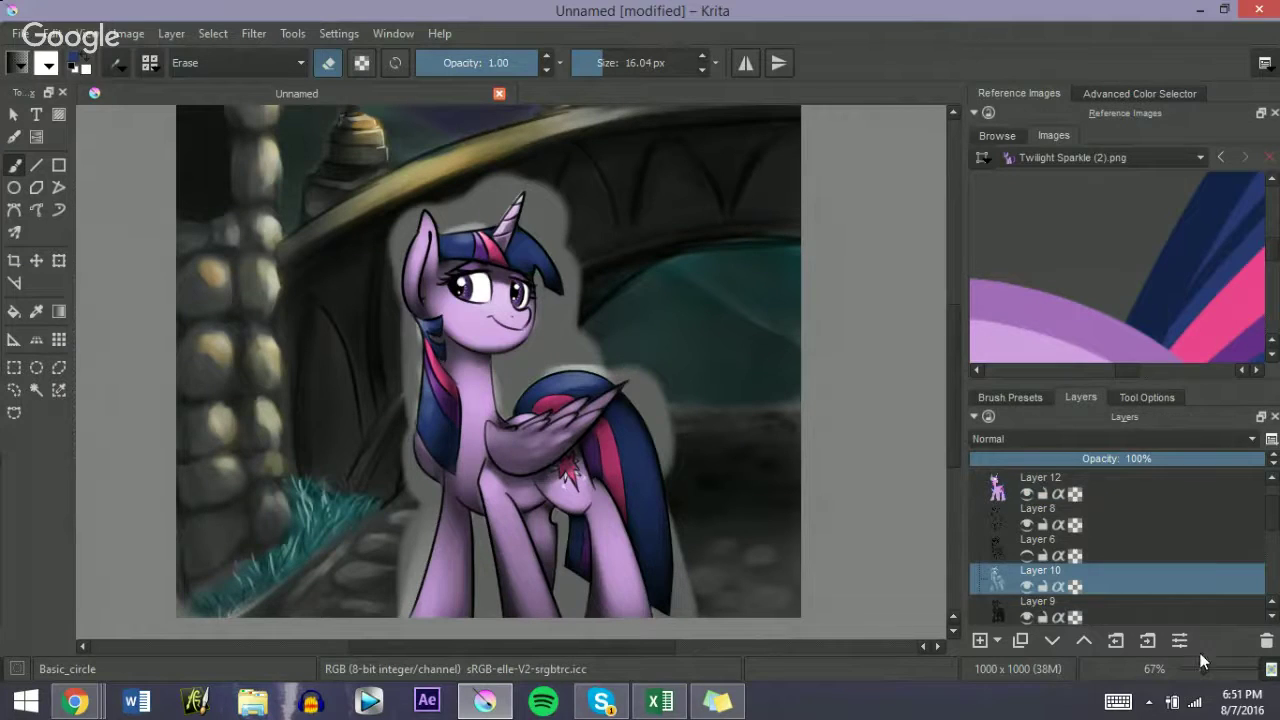
left_click_drag(1203, 673, 1219, 668)
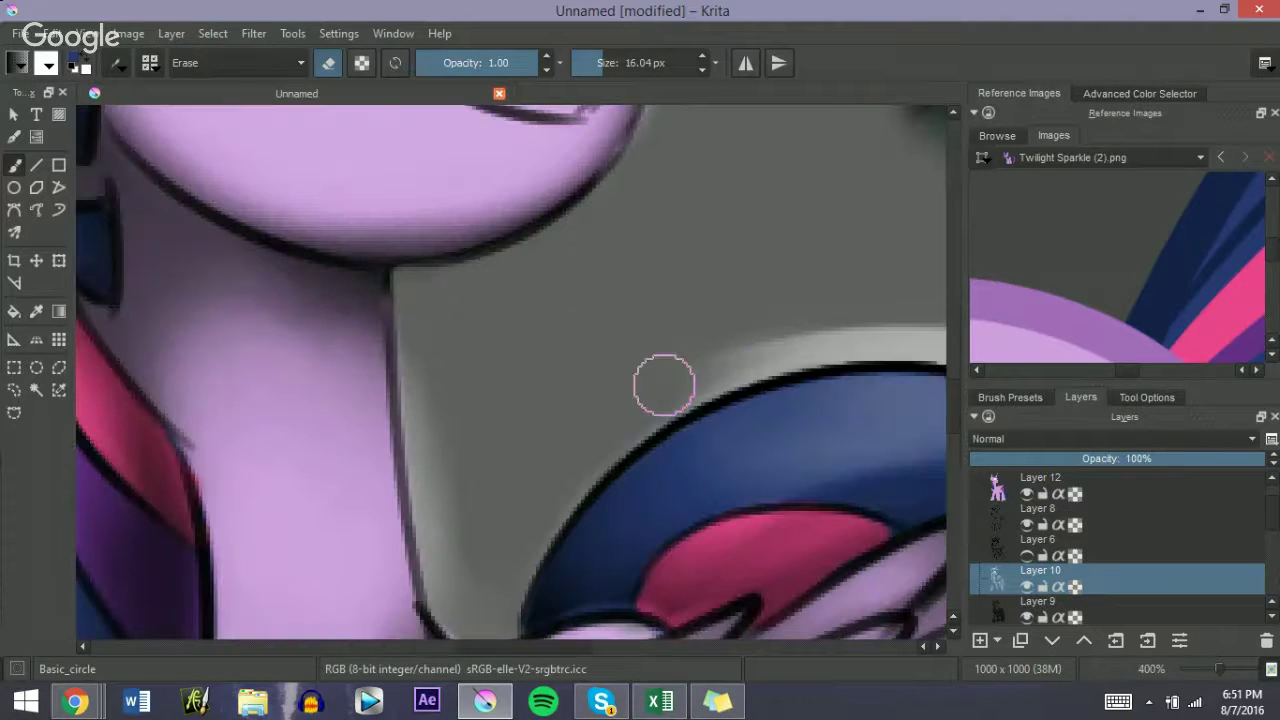
mouse_move(445, 410)
left_mouse_down()
mouse_move(427, 443)
mouse_move(438, 517)
mouse_move(422, 420)
left_mouse_up()
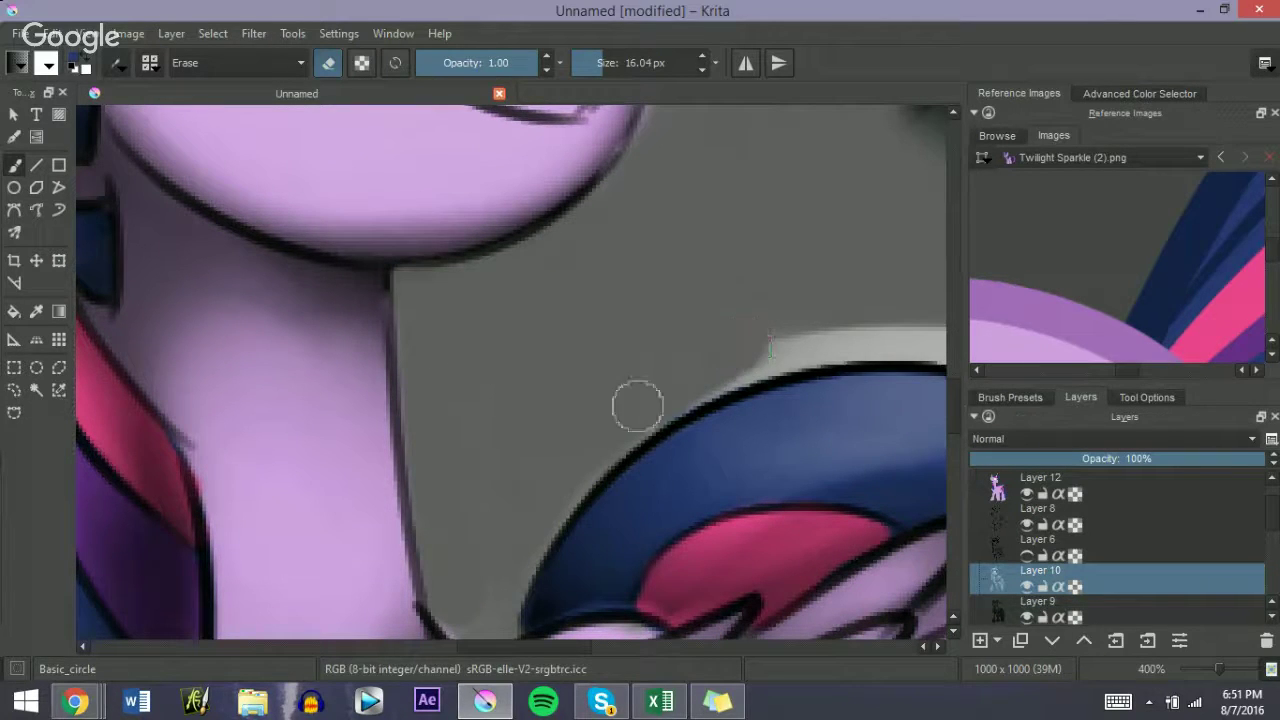
left_click_drag(637, 406, 806, 337)
left_click_drag(472, 649, 525, 650)
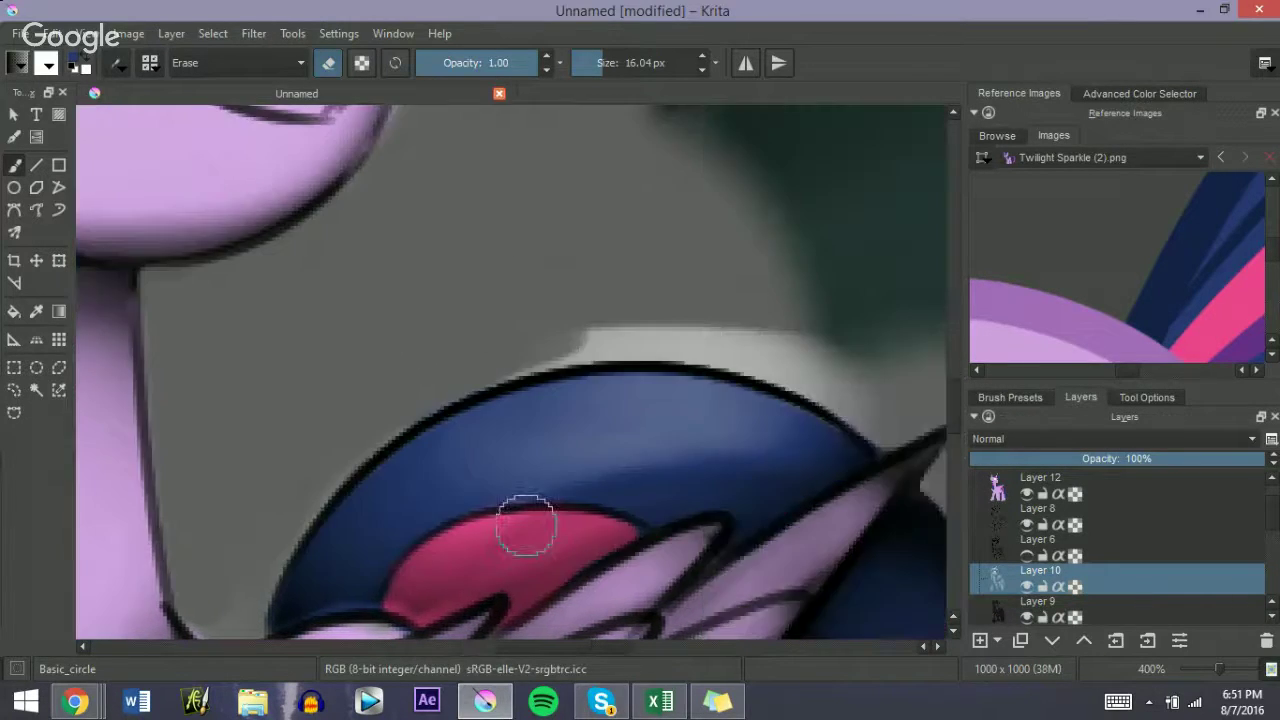
mouse_move(532, 350)
left_mouse_down()
mouse_move(731, 337)
mouse_move(817, 360)
mouse_move(727, 347)
mouse_move(834, 377)
left_mouse_up()
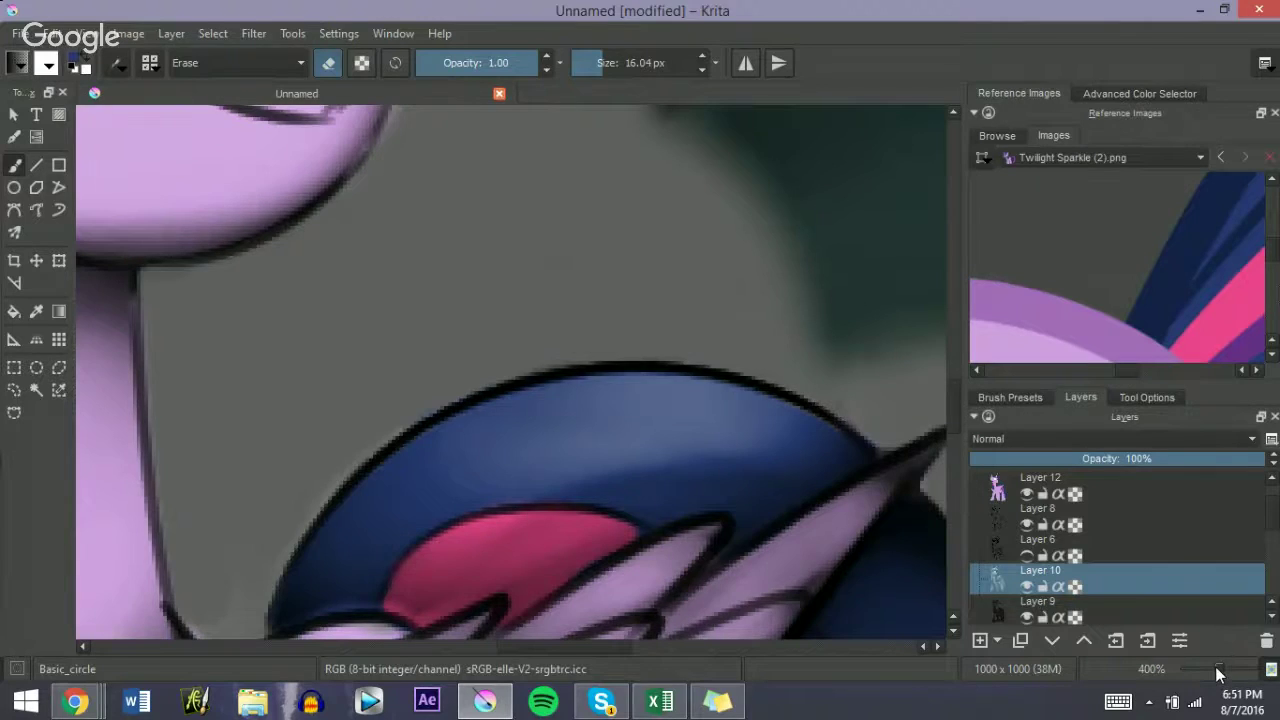
Step: Erase the light shading on Layer 10 above the mane between ear and horn and along the horn with a 10.87 px eraser
left_click_drag(1218, 675, 1215, 675)
left_click(598, 63)
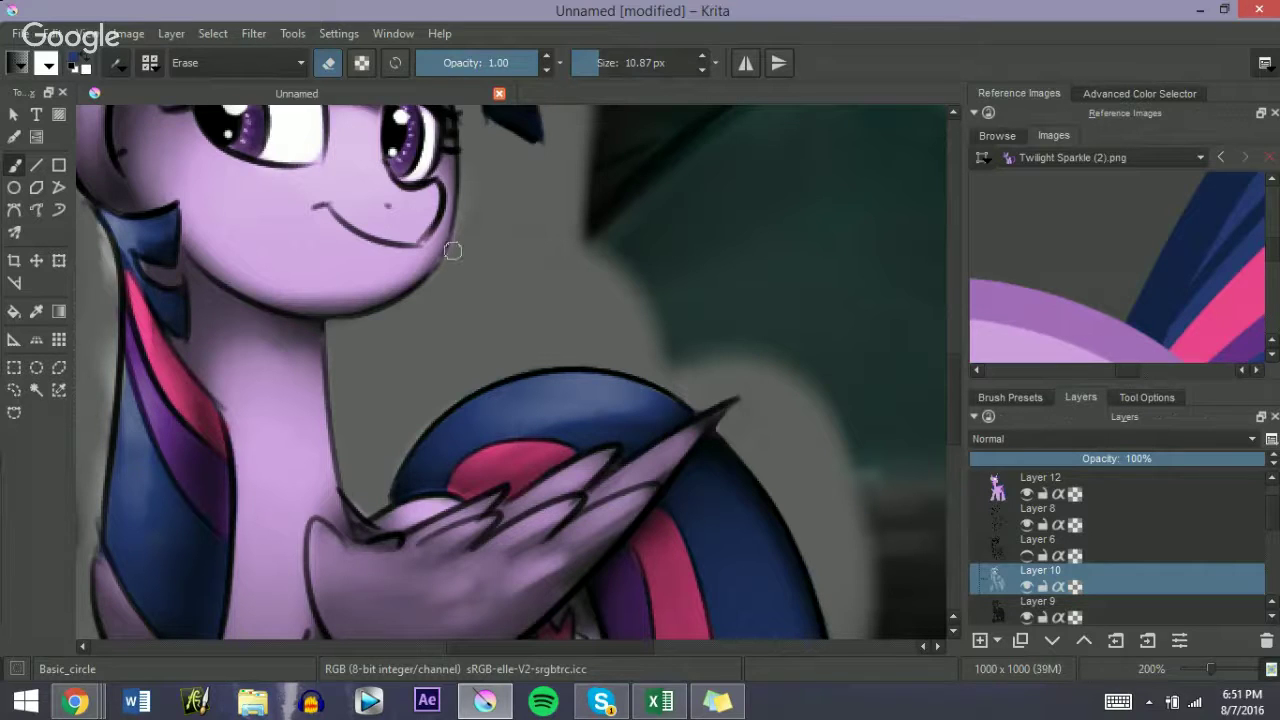
left_click_drag(951, 413, 903, 410)
scroll(710, 313, "up", 5)
mouse_move(175, 240)
left_mouse_down()
mouse_move(294, 217)
mouse_move(272, 214)
left_mouse_up()
left_click_drag(366, 190, 376, 163)
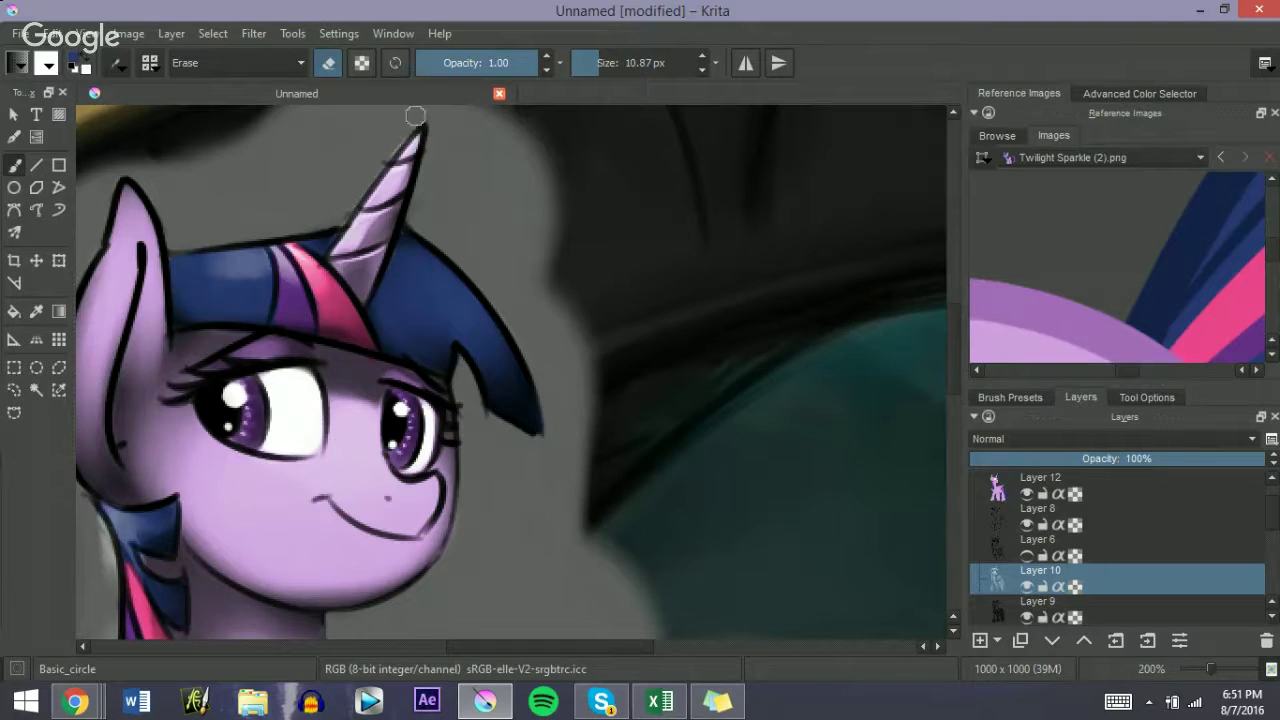
Step: Erase the light shading on Layer 10 below the ear and down the back edge of the hanging mane
scroll(459, 630, "left", 5)
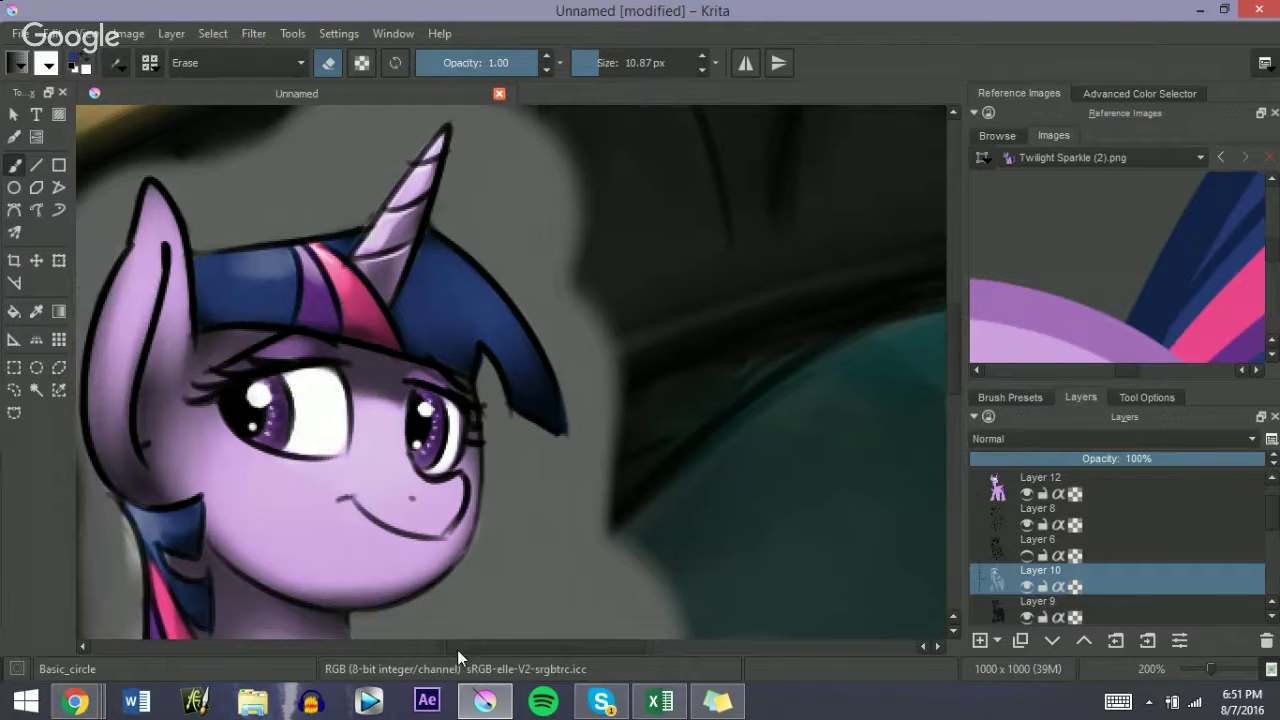
left_click_drag(372, 524, 389, 580)
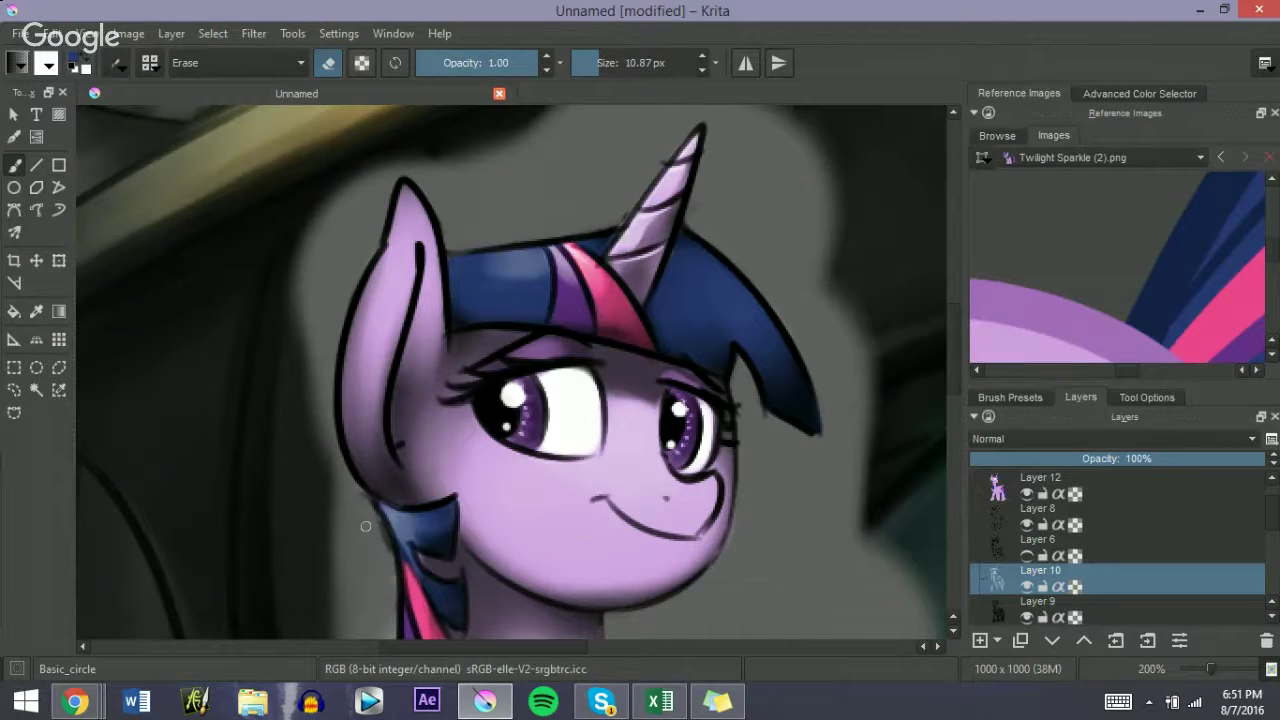
scroll(953, 335, "down", 3)
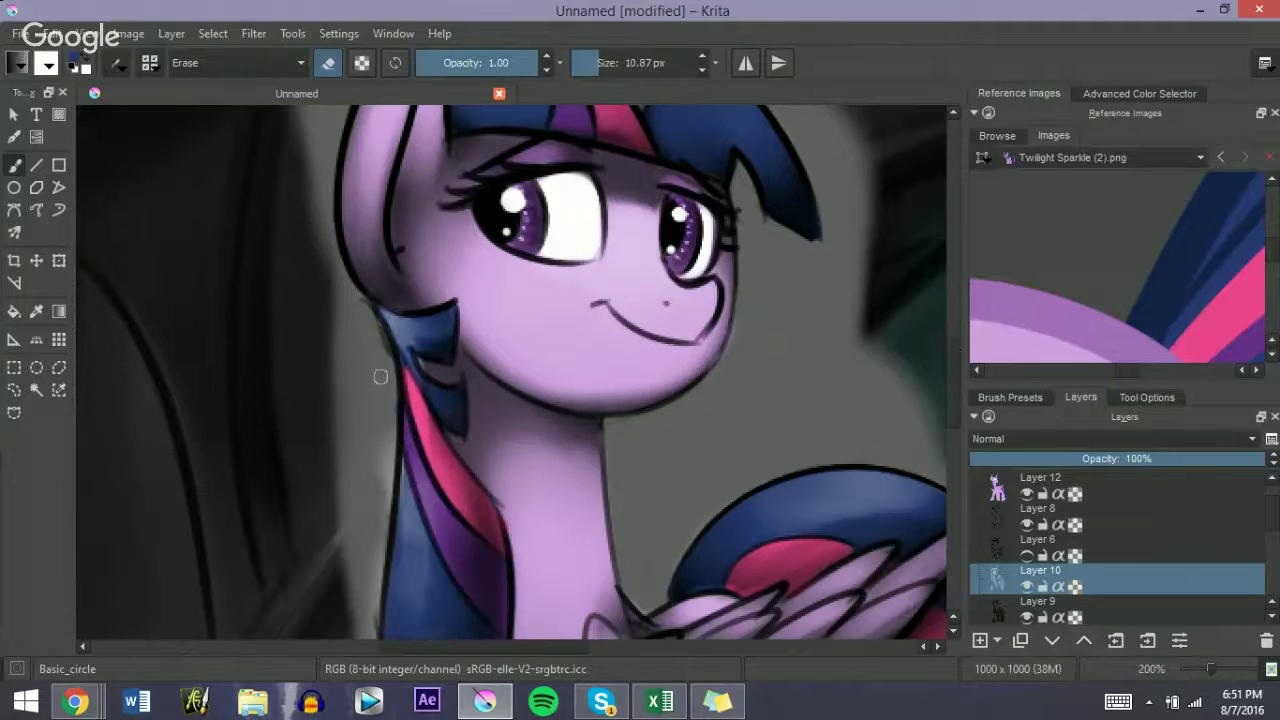
left_click_drag(391, 404, 380, 503)
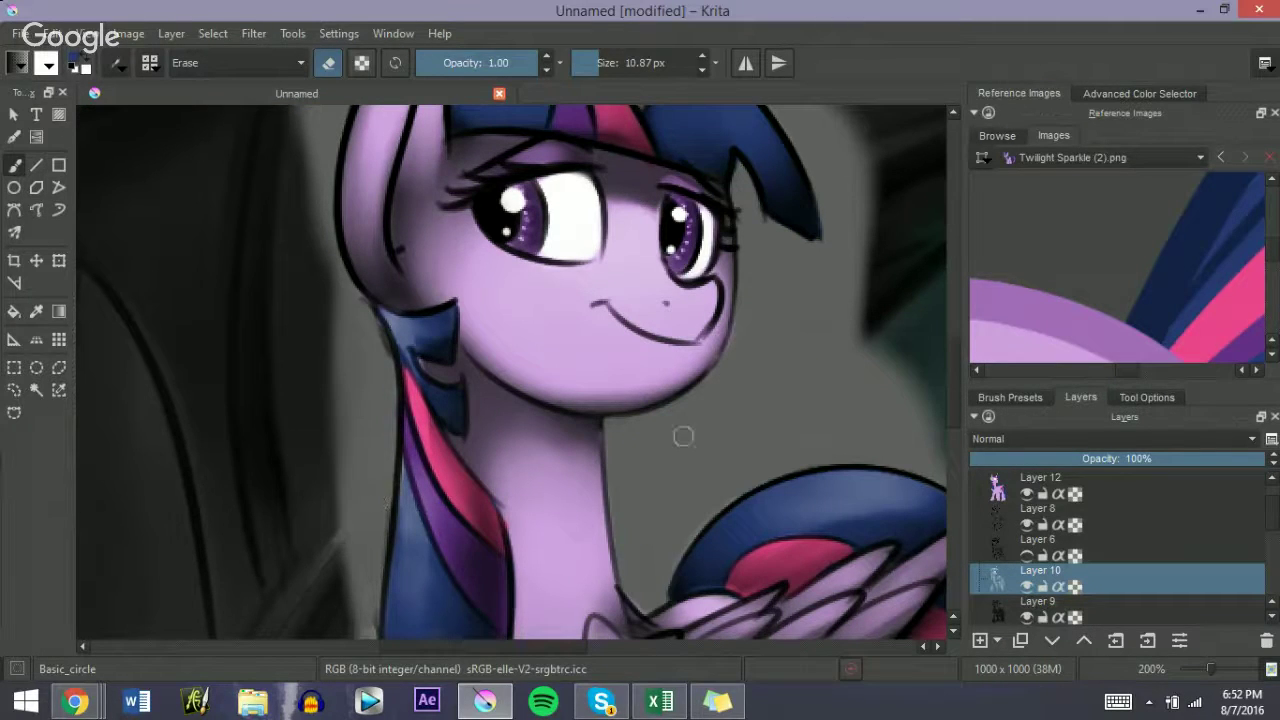
Step: Erase the colour spill on Layer 12 in the gap between the front legs and beside the far hind leg
scroll(953, 354, "down", 3)
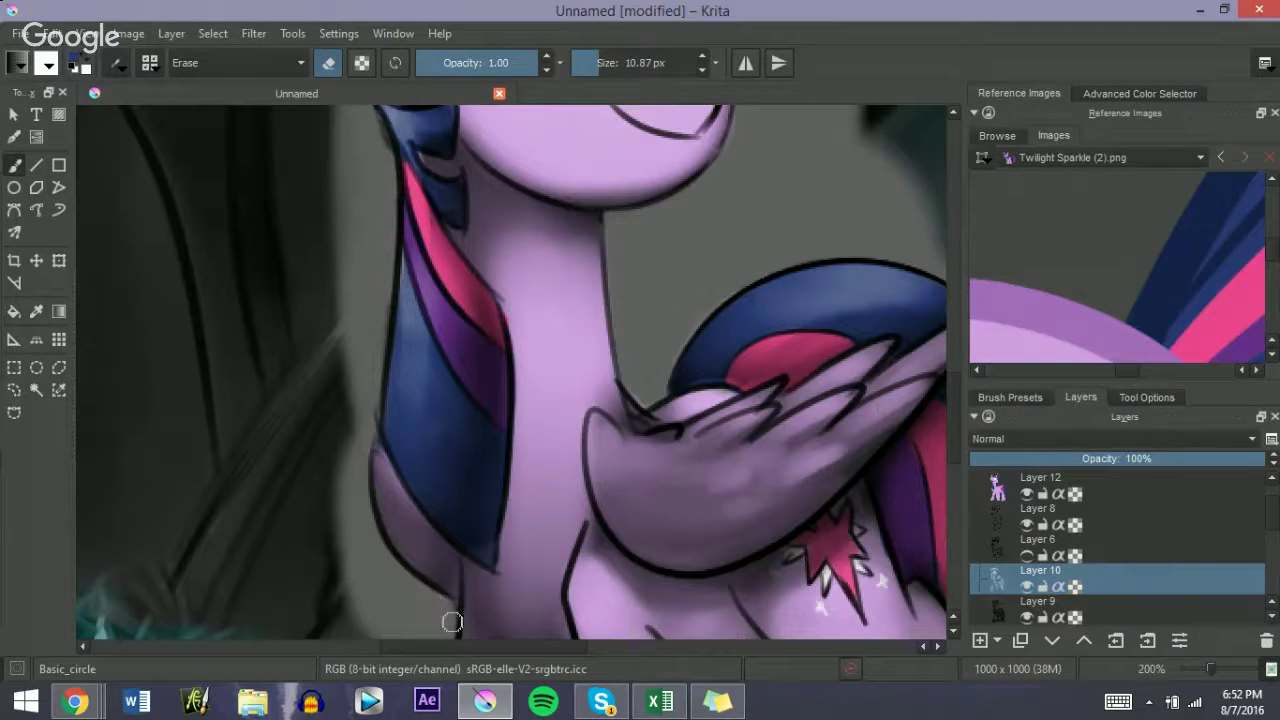
scroll(957, 385, "down", 5)
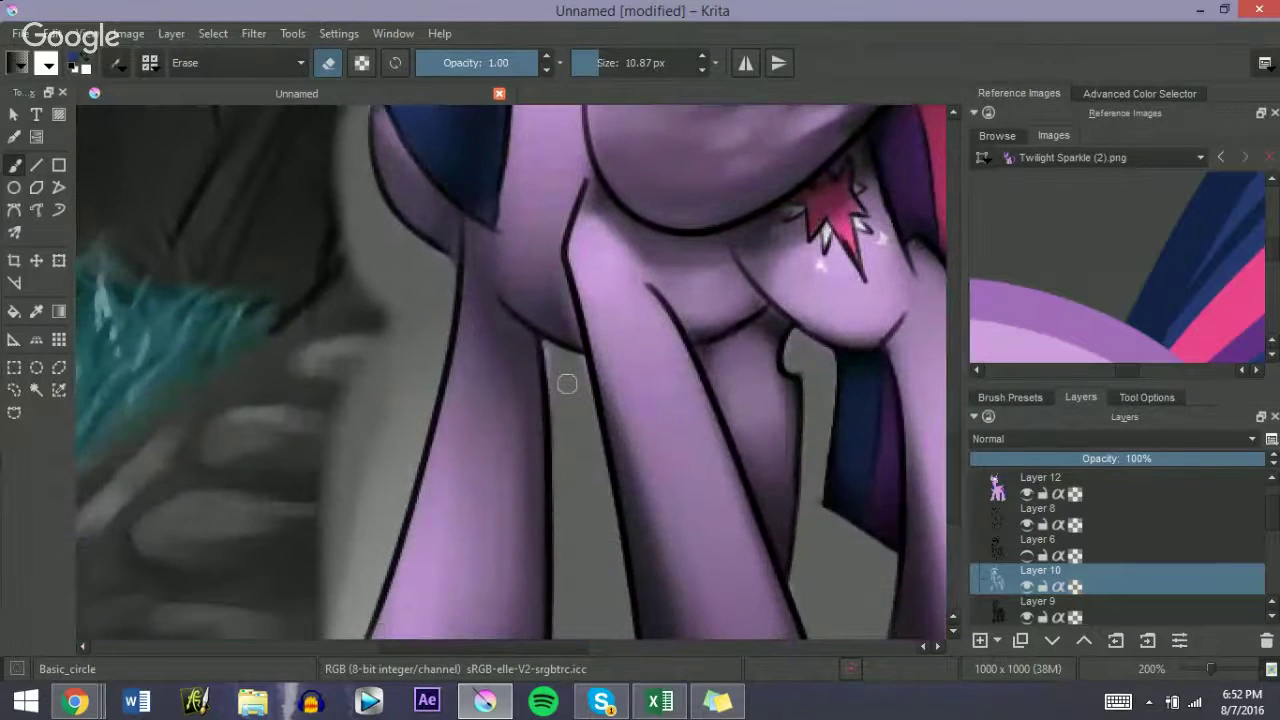
left_click(1004, 482)
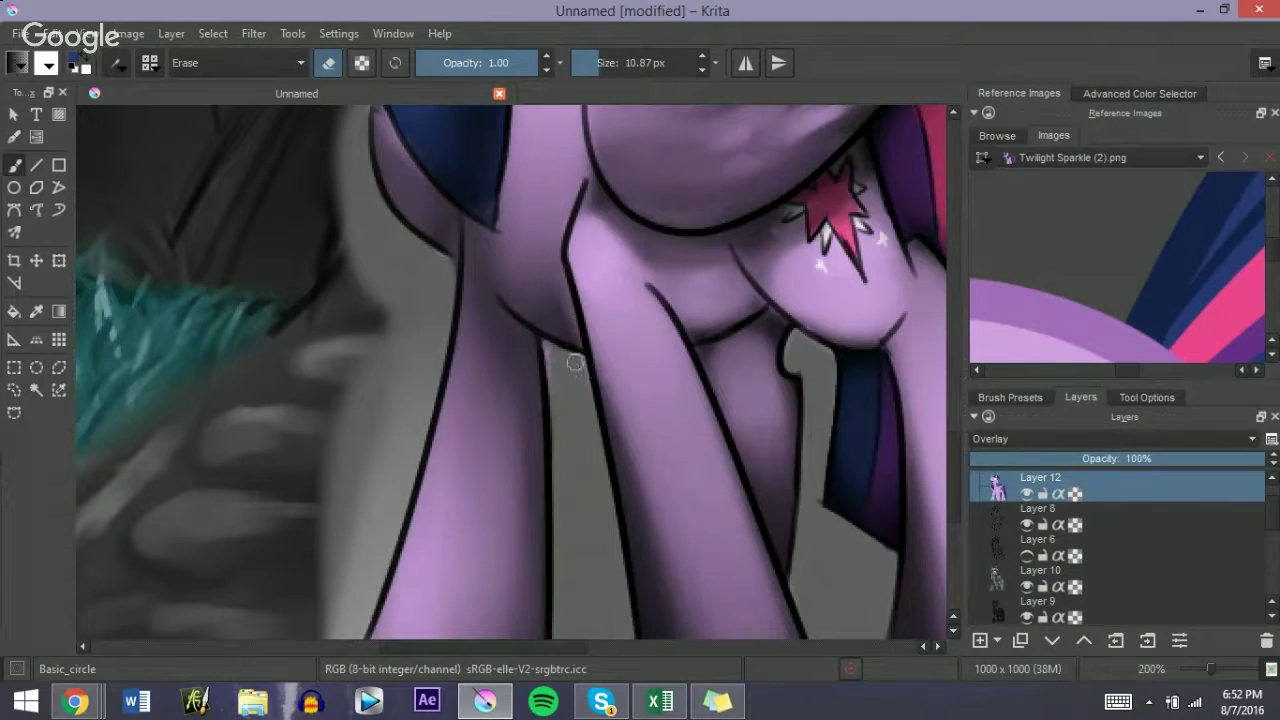
left_click_drag(544, 343, 569, 457)
mouse_move(781, 364)
left_mouse_down()
mouse_move(786, 337)
mouse_move(800, 341)
left_mouse_up()
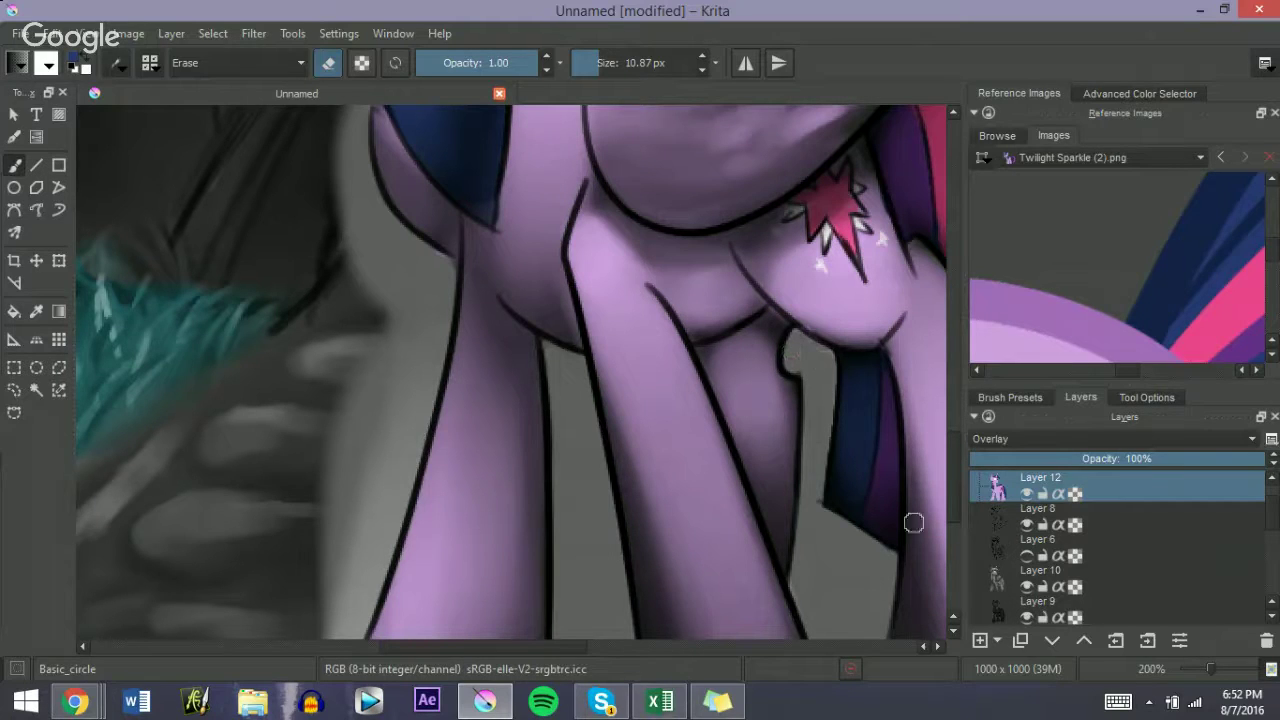
Step: Make Layer 8 active at the muzzle, turn off erase mode and shrink the brush to 3.77 px
left_click(1195, 669)
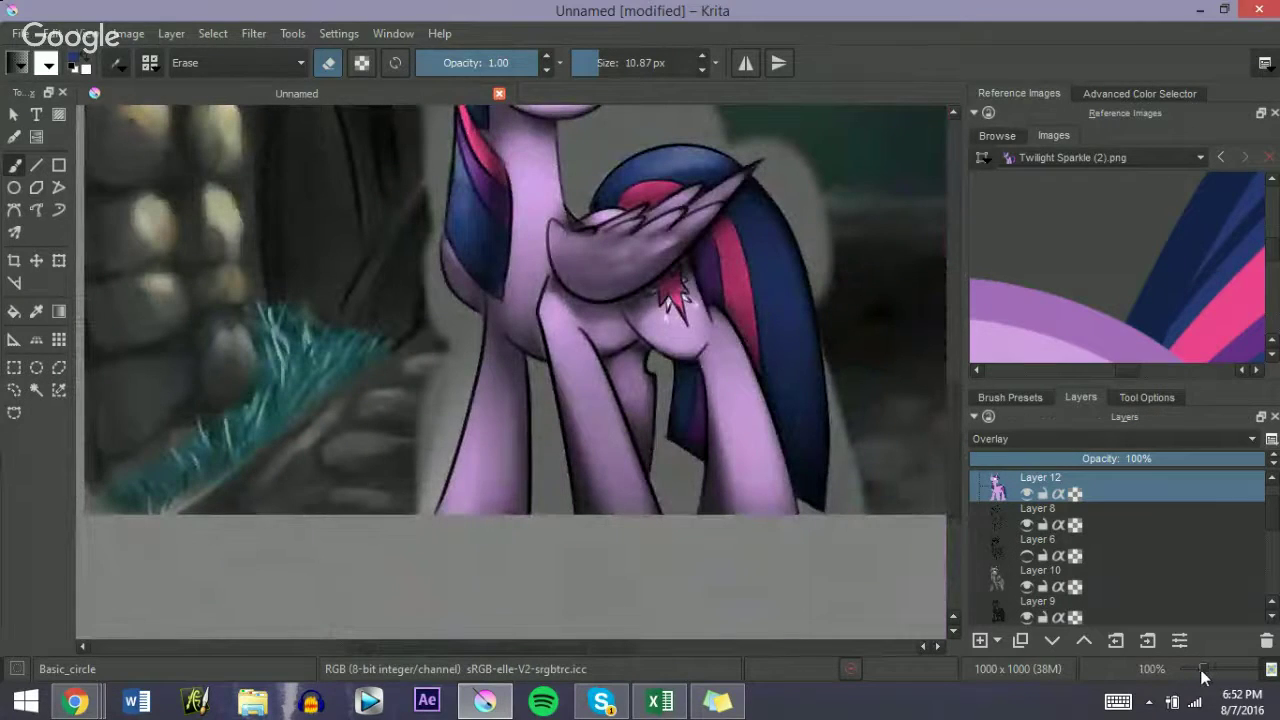
left_click_drag(951, 442, 924, 375)
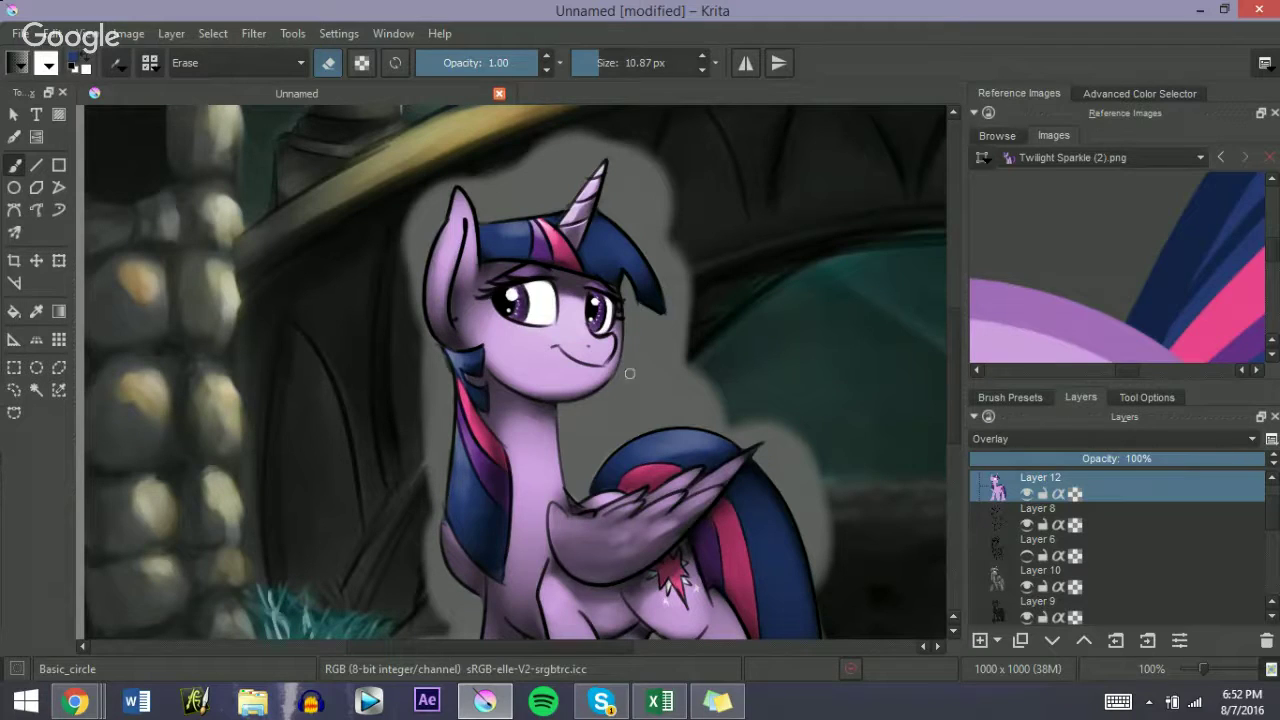
left_click_drag(1204, 670, 1227, 669)
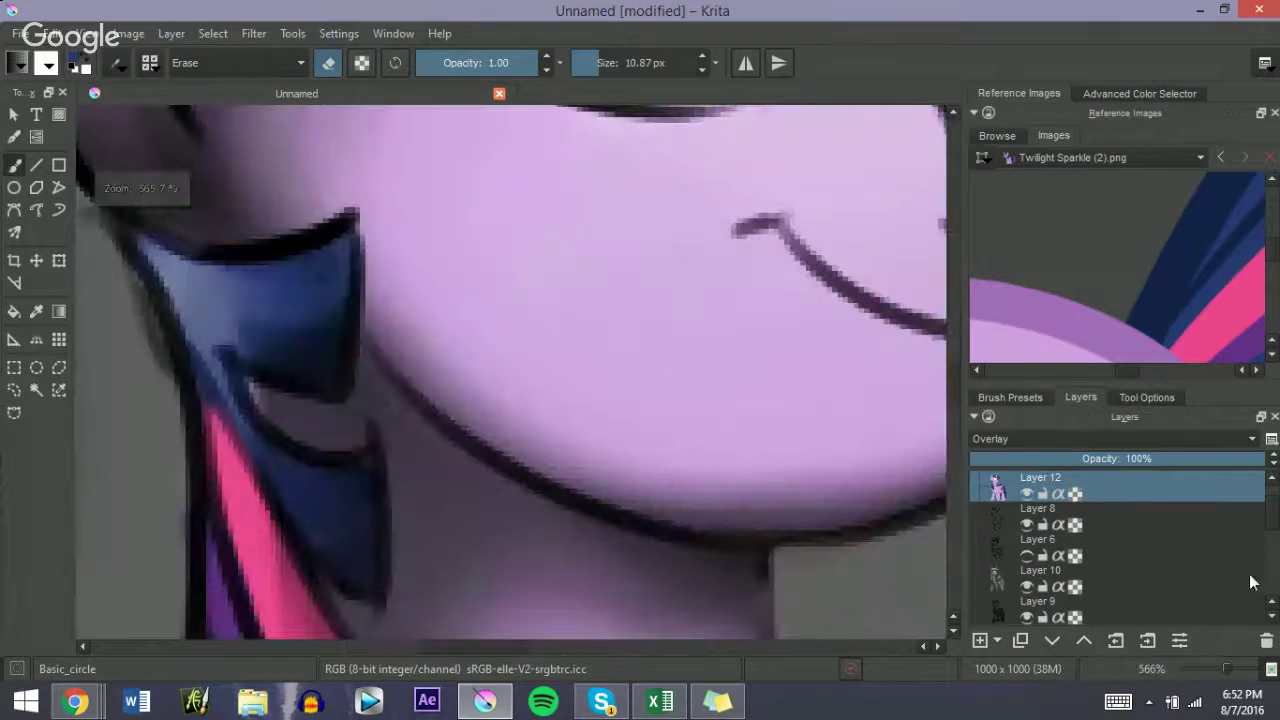
left_click_drag(1276, 516, 1270, 494)
left_click(1001, 484)
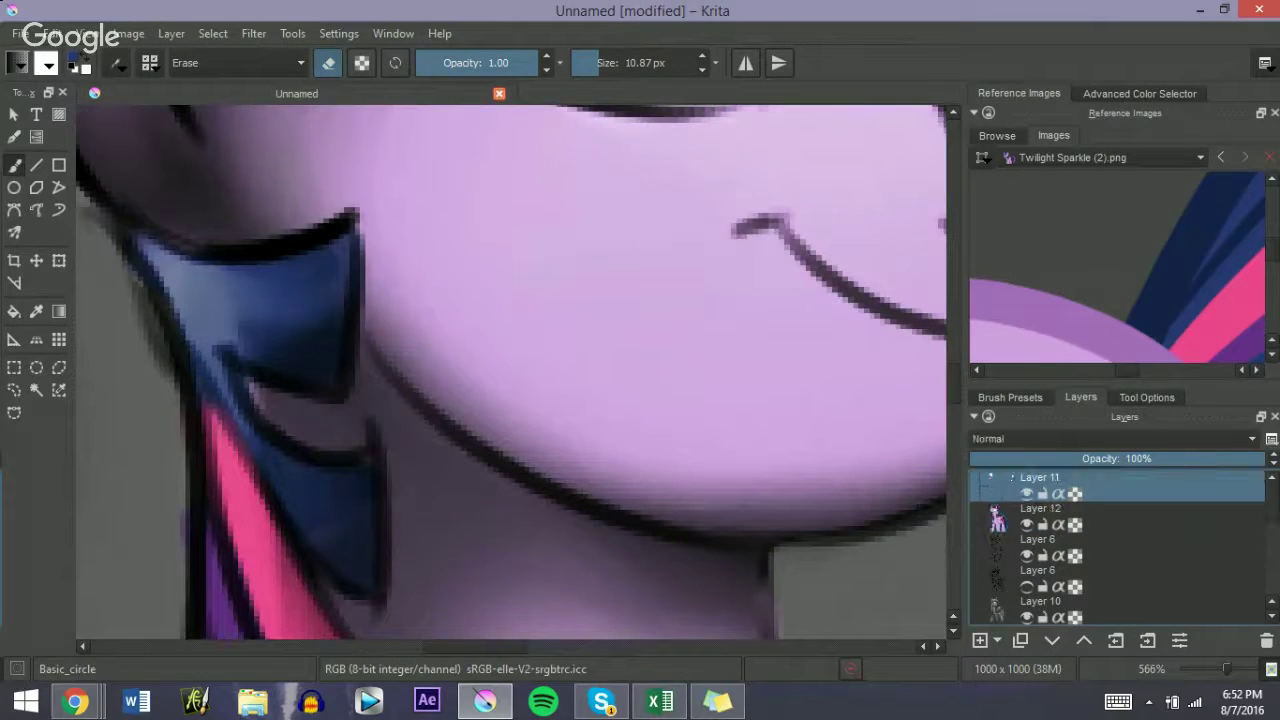
left_click_drag(499, 646, 583, 647)
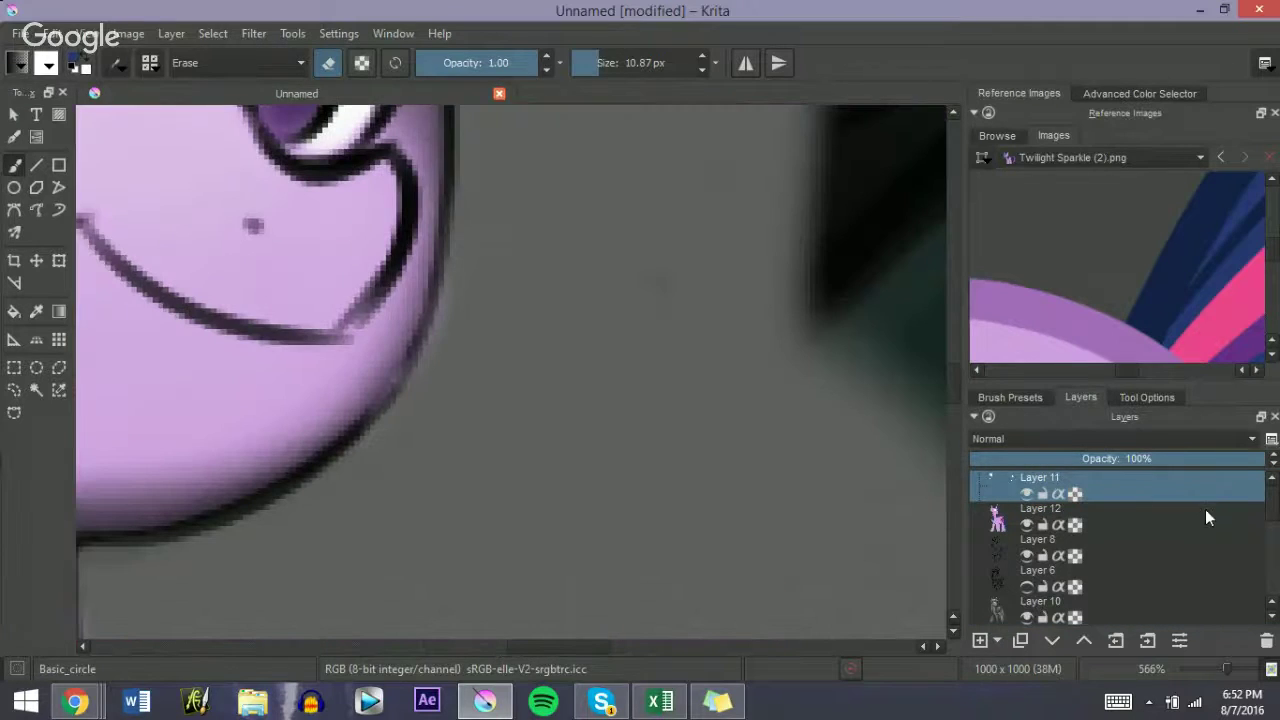
left_click(997, 553)
key("e")
key("bracketleft")
key("bracketleft")
key("bracketleft")
key("bracketleft")
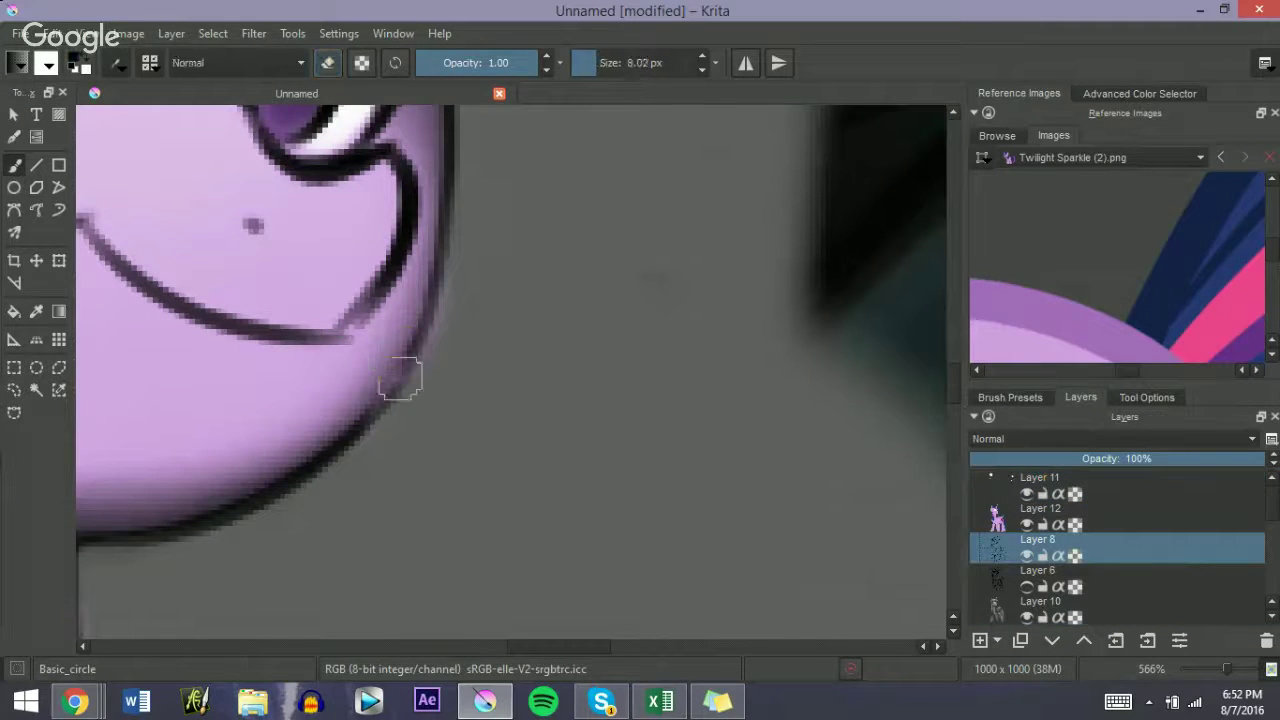
Step: Try several black strokes on Layer 8 along the lower front outline of the muzzle, undoing each one
left_click_drag(430, 268, 357, 423)
key("ctrl+z")
left_click_drag(441, 197, 354, 423)
key("ctrl+z")
mouse_move(439, 224)
left_mouse_down()
mouse_move(387, 408)
mouse_move(348, 438)
left_mouse_up()
key("ctrl+z")
left_click_drag(443, 227, 354, 436)
key("ctrl+z")
left_click_drag(440, 229, 357, 420)
key("ctrl+z")
mouse_move(443, 229)
left_mouse_down()
mouse_move(372, 410)
mouse_move(333, 432)
left_mouse_up()
key("ctrl+z")
Step: Redraw the black outline on Layer 8 at the lower front of the muzzle and the line at the mouth corner
mouse_move(439, 236)
left_mouse_down()
mouse_move(347, 441)
mouse_move(407, 345)
mouse_move(431, 271)
mouse_move(380, 377)
left_mouse_up()
left_click_drag(343, 335, 387, 275)
key("ctrl+z")
key("ctrl+z")
key("ctrl+z")
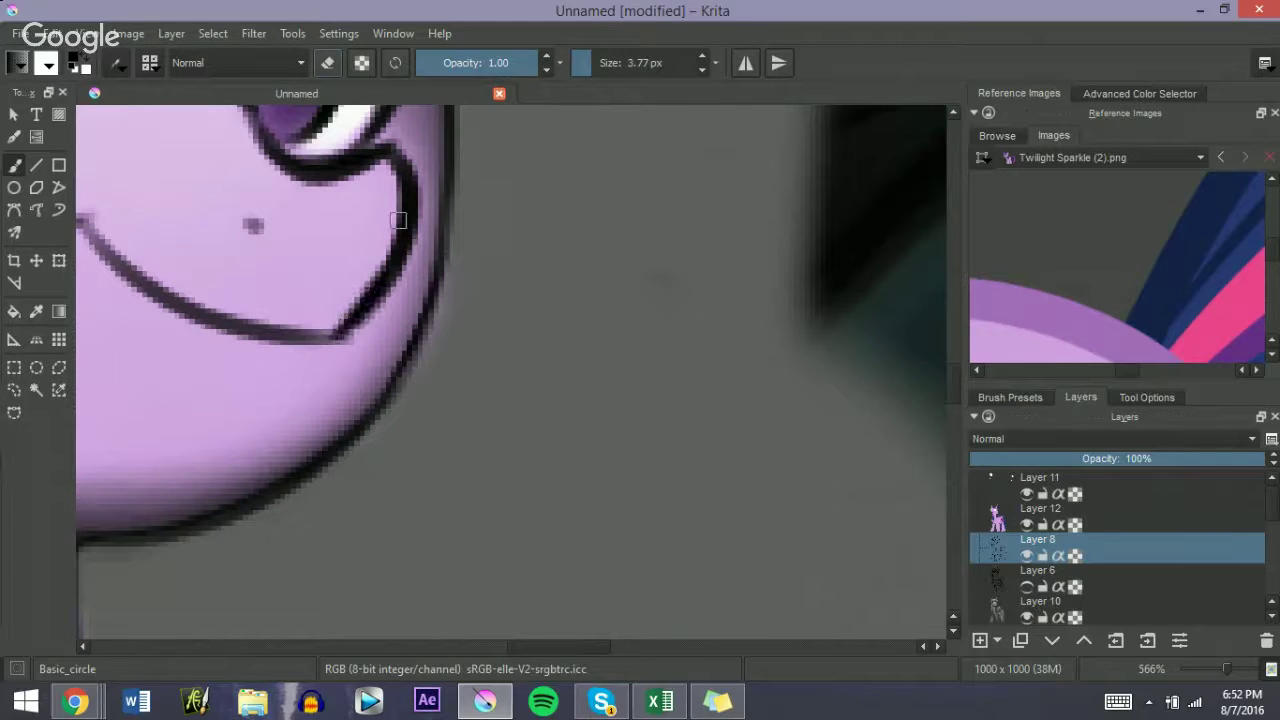
left_click_drag(322, 340, 350, 332)
Step: Turn on erase mode, zoom the canvas out to 100% and make Layer 7 the active layer
left_click(979, 523)
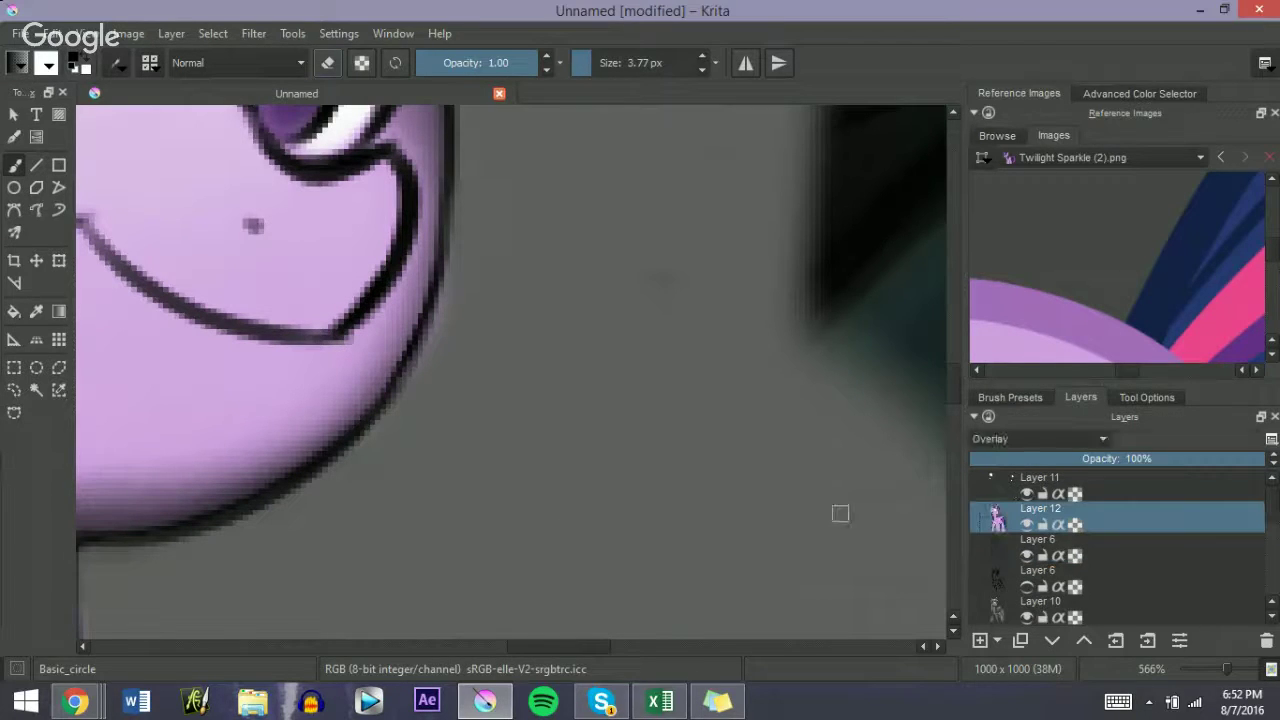
key("e")
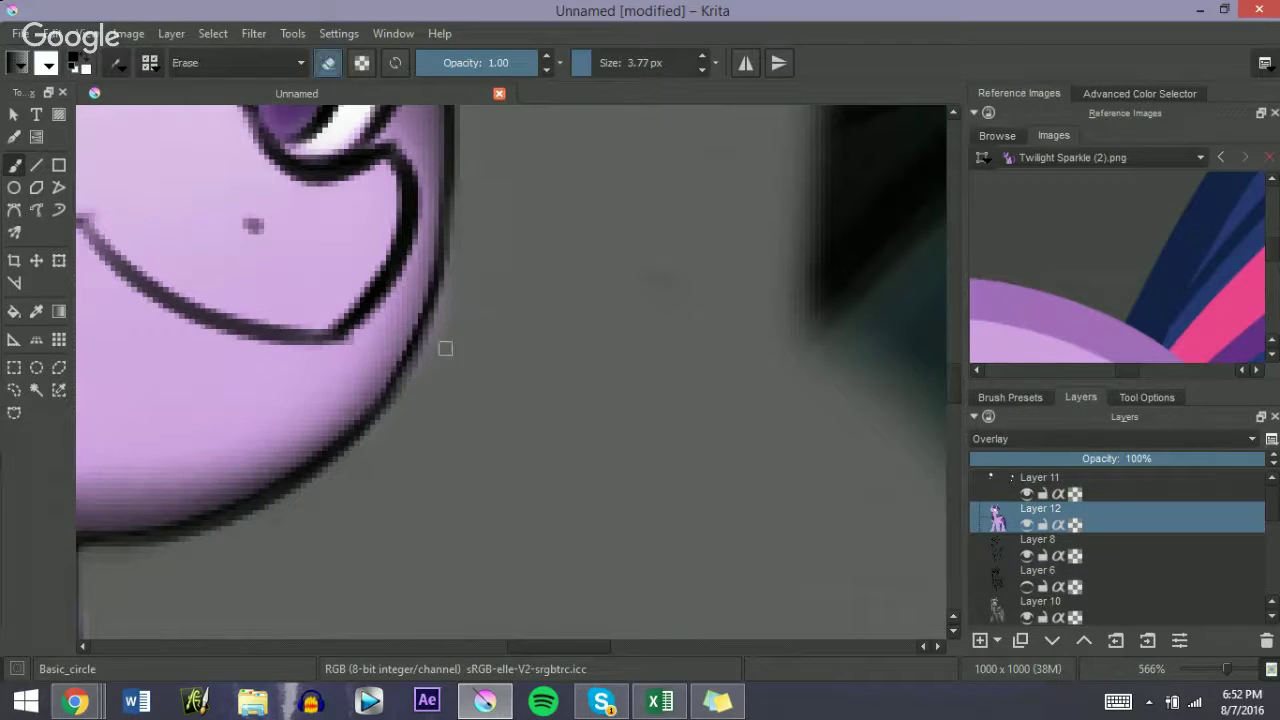
left_click(1202, 668)
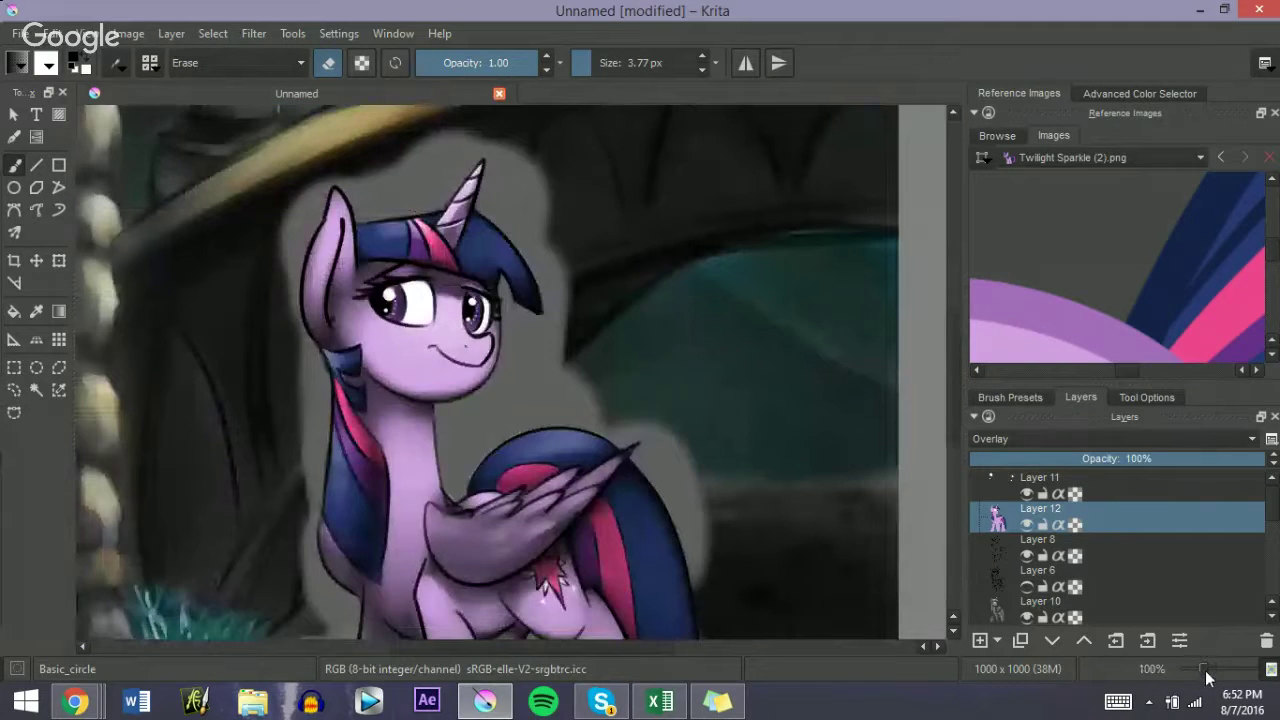
left_click_drag(1205, 670, 1214, 669)
left_click(993, 548)
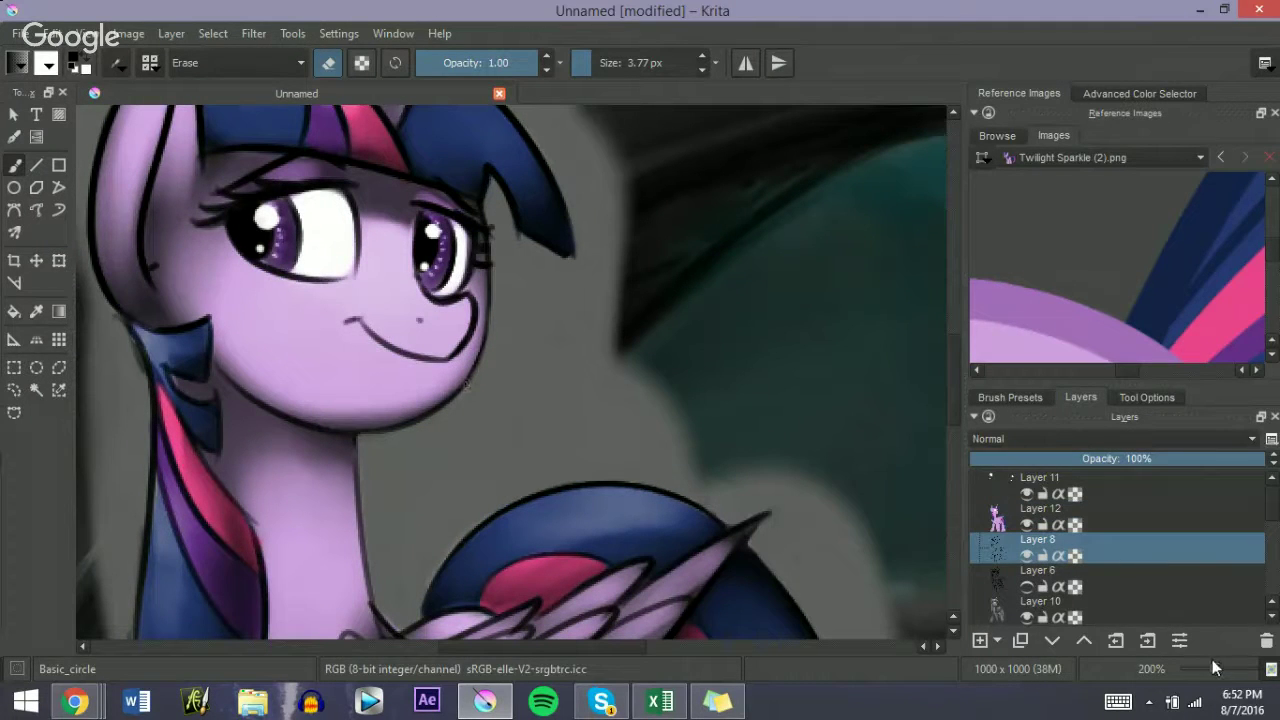
left_click_drag(1213, 663, 1209, 668)
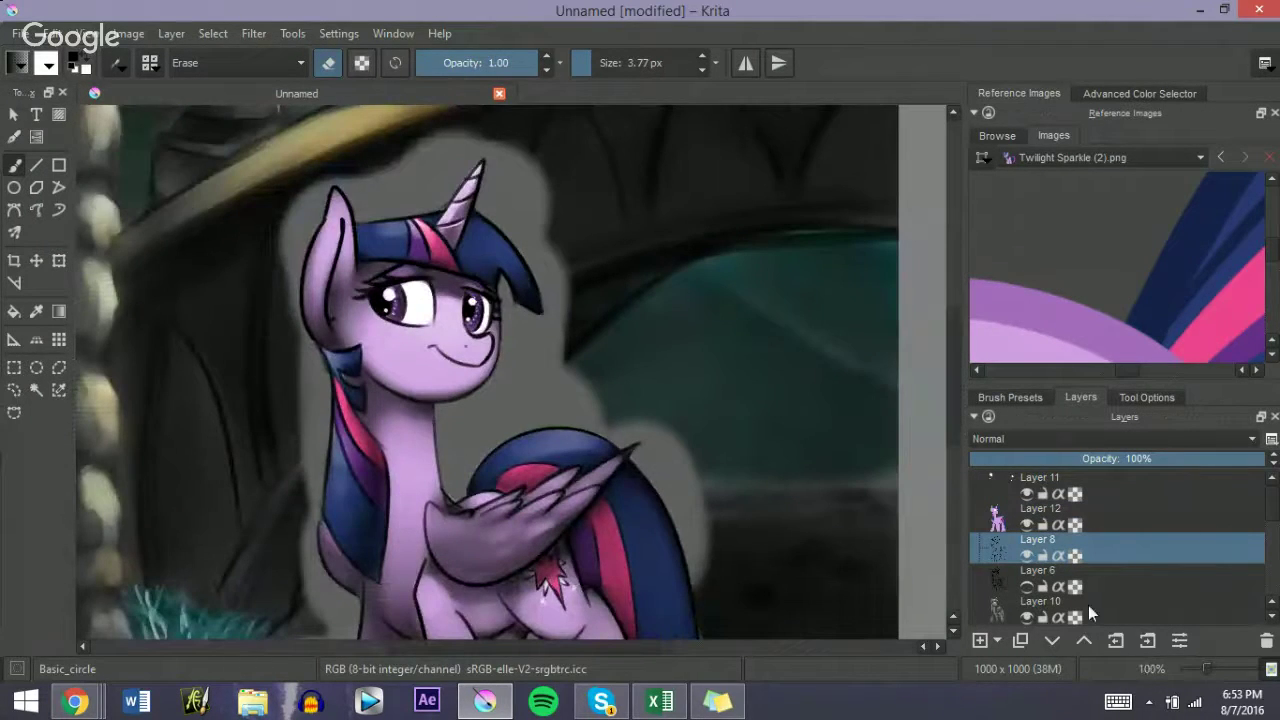
left_click(993, 608)
scroll(985, 605, "down", 3)
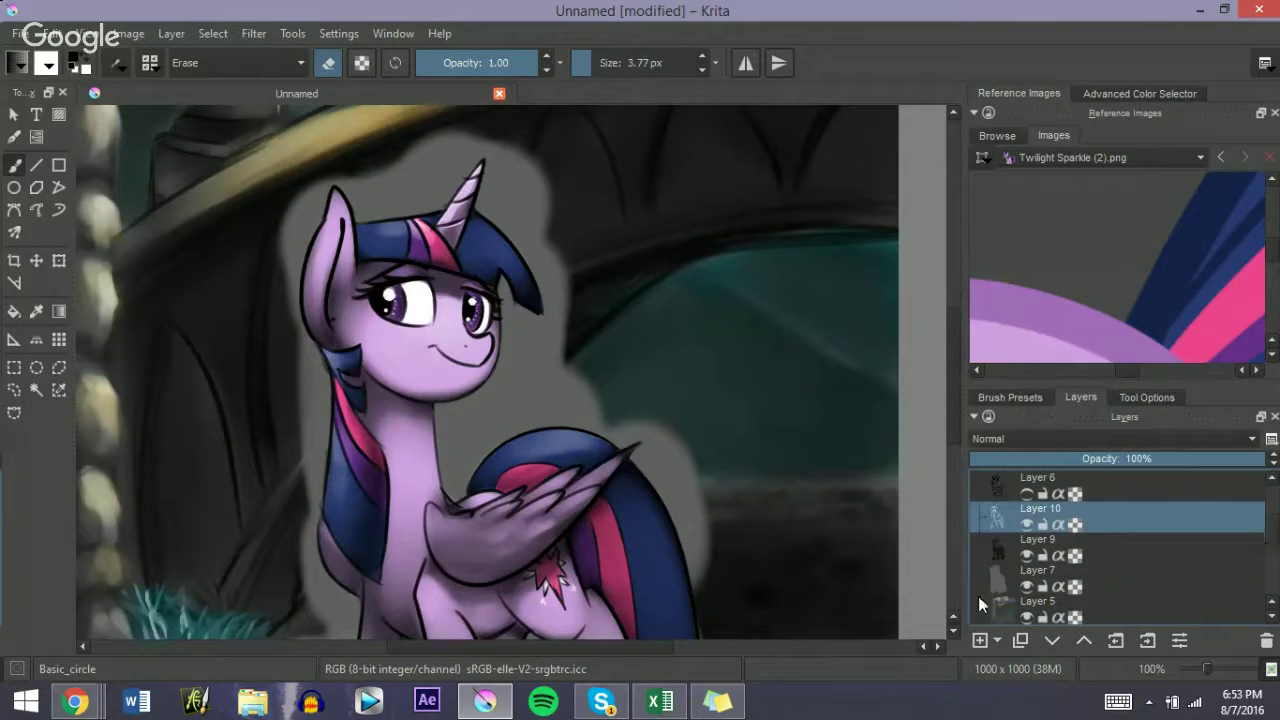
left_click(998, 586)
Step: Try painting solid black over the grey area between the forelock and the muzzle on Layer 7
key("e")
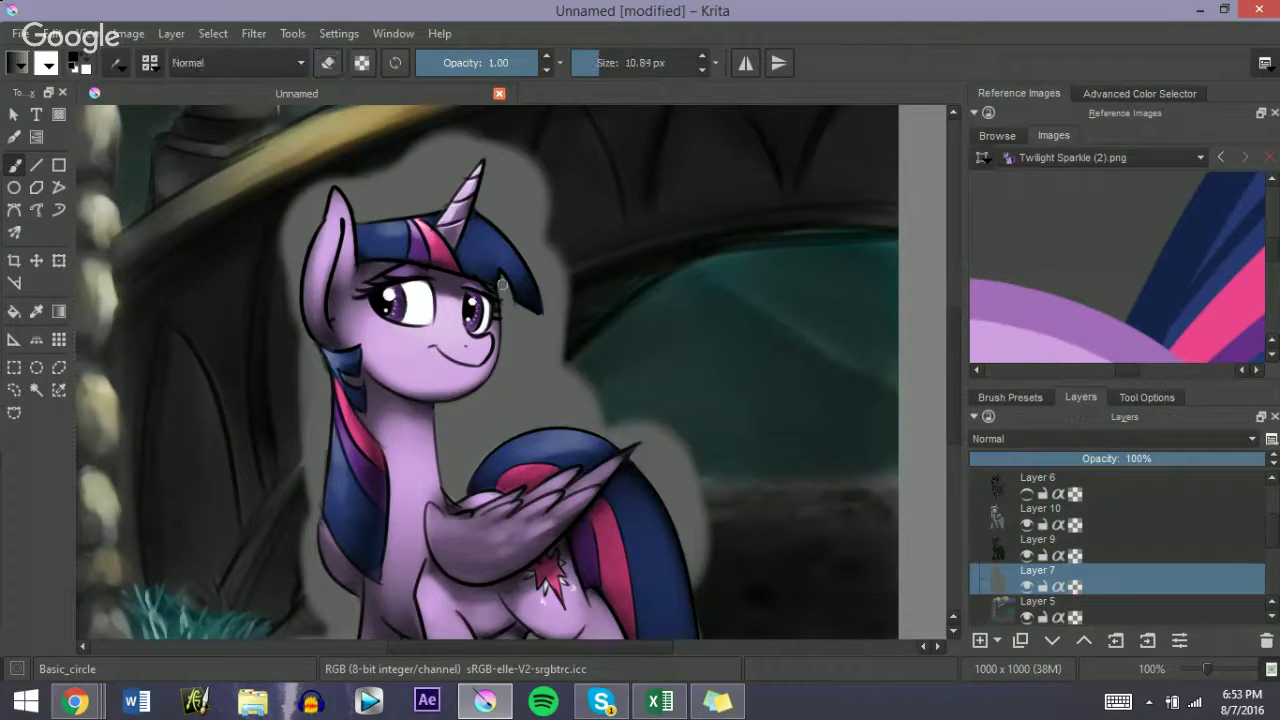
mouse_move(506, 296)
left_mouse_down()
mouse_move(507, 348)
mouse_move(503, 302)
mouse_move(540, 324)
mouse_move(510, 308)
mouse_move(523, 320)
mouse_move(509, 370)
mouse_move(511, 348)
mouse_move(553, 374)
left_mouse_up()
key("]")
key("]")
key("]")
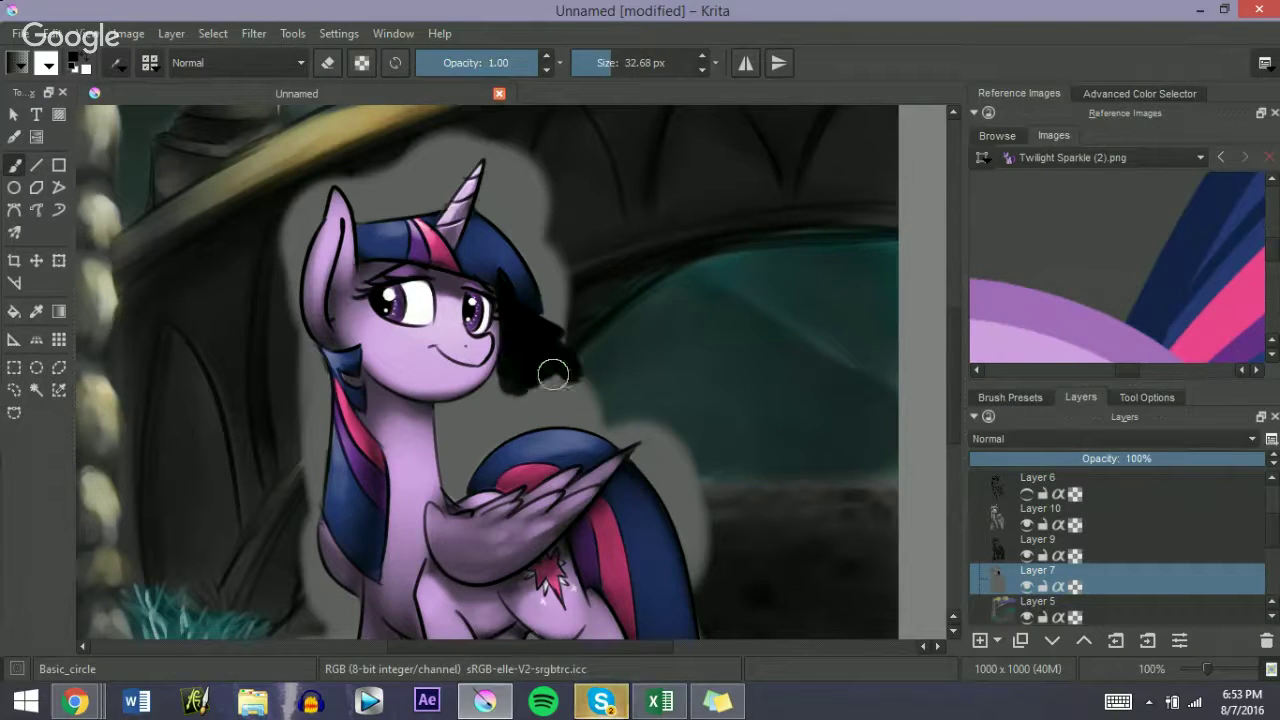
Step: Erase the black patch and grey backing in front of the face on Layer 7 with a 32.68 px brush
key("e")
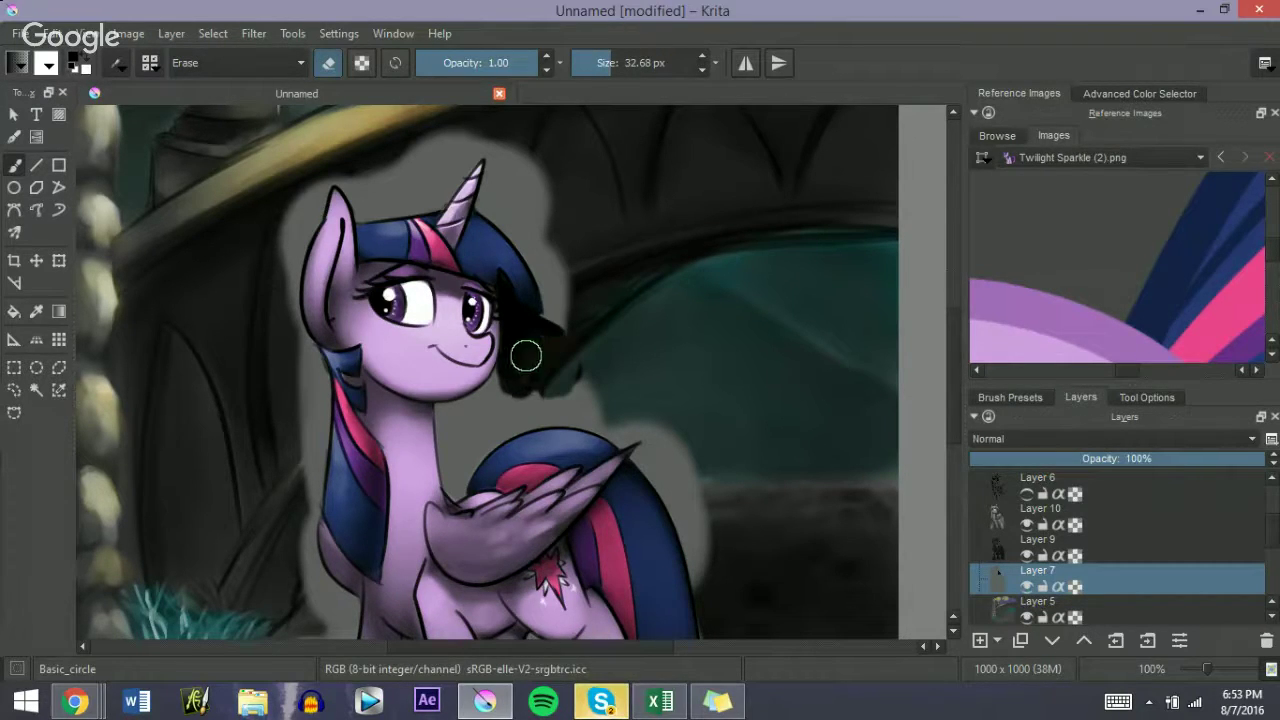
mouse_move(591, 369)
left_mouse_down()
mouse_move(571, 383)
mouse_move(545, 348)
left_mouse_up()
mouse_move(554, 298)
left_mouse_down()
mouse_move(545, 346)
mouse_move(523, 323)
mouse_move(558, 346)
left_mouse_up()
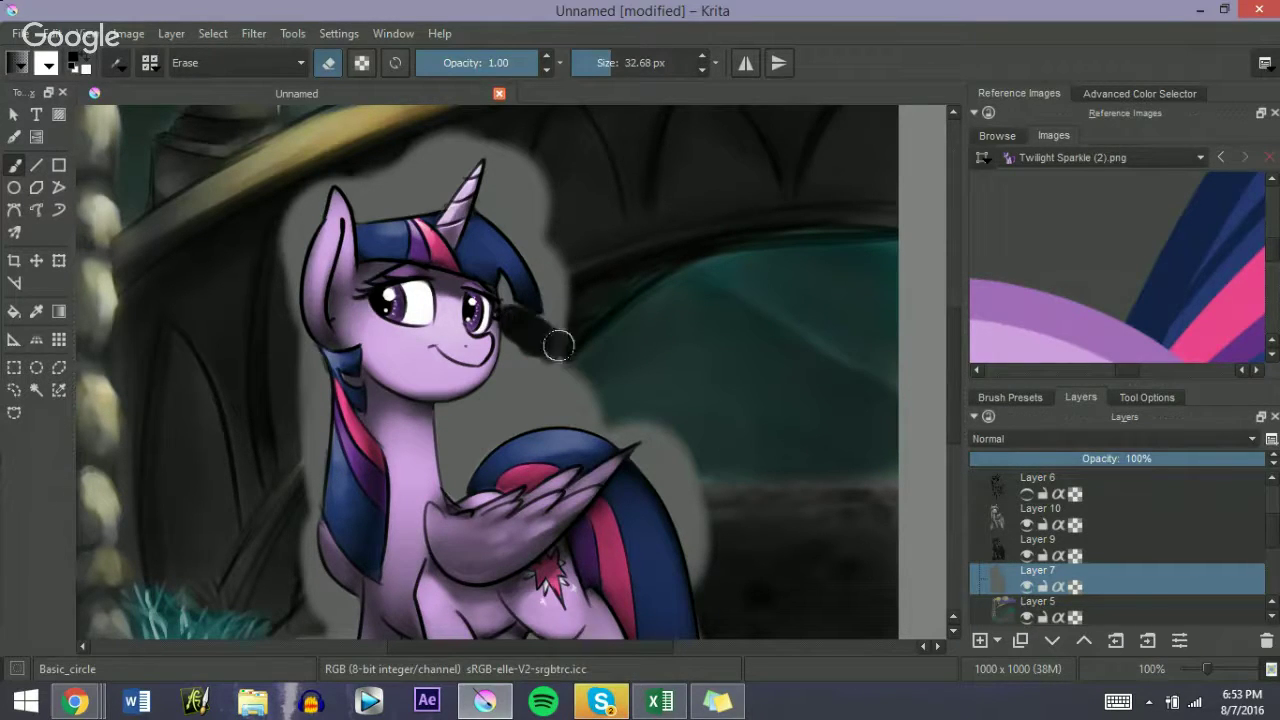
Step: Erase Layer 7's grey inside the forelock notch and along the front of the muzzle with a 9.86 px brush
left_click_drag(1204, 664, 1214, 668)
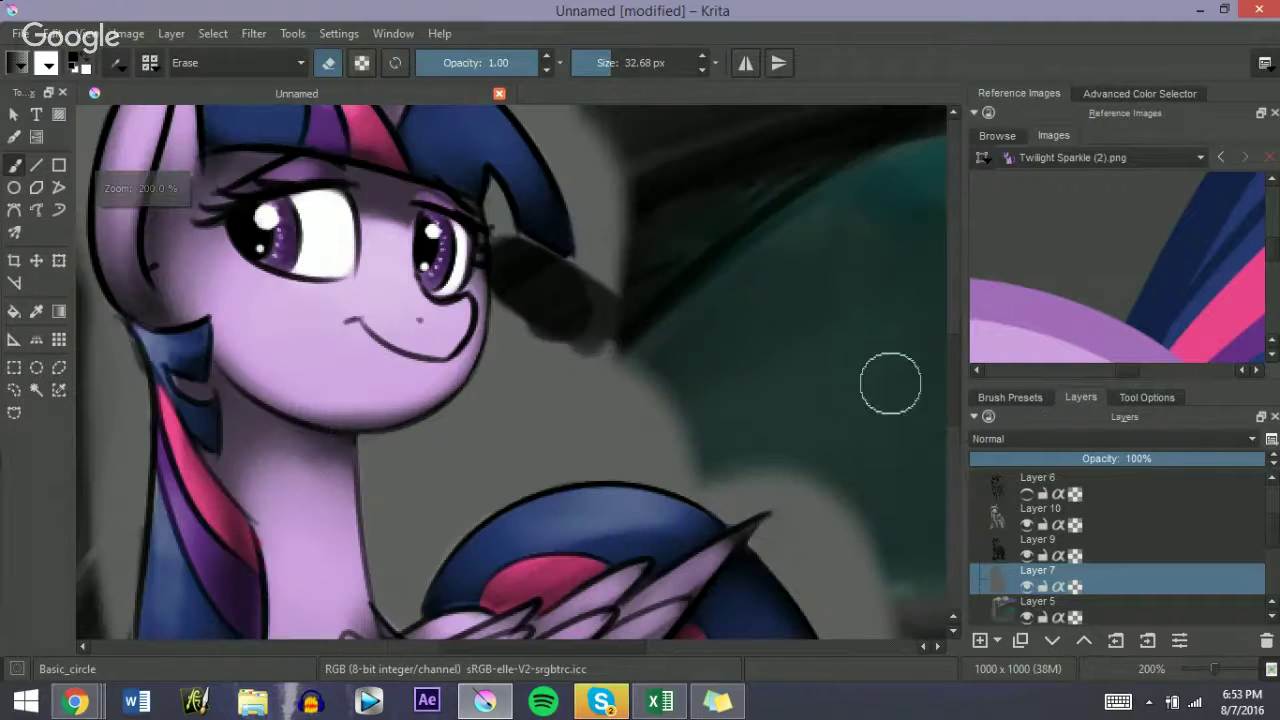
left_click_drag(944, 422, 947, 397)
mouse_move(511, 432)
left_mouse_down()
mouse_move(470, 432)
mouse_move(494, 408)
mouse_move(507, 435)
mouse_move(491, 397)
mouse_move(496, 428)
mouse_move(609, 494)
mouse_move(612, 522)
left_mouse_up()
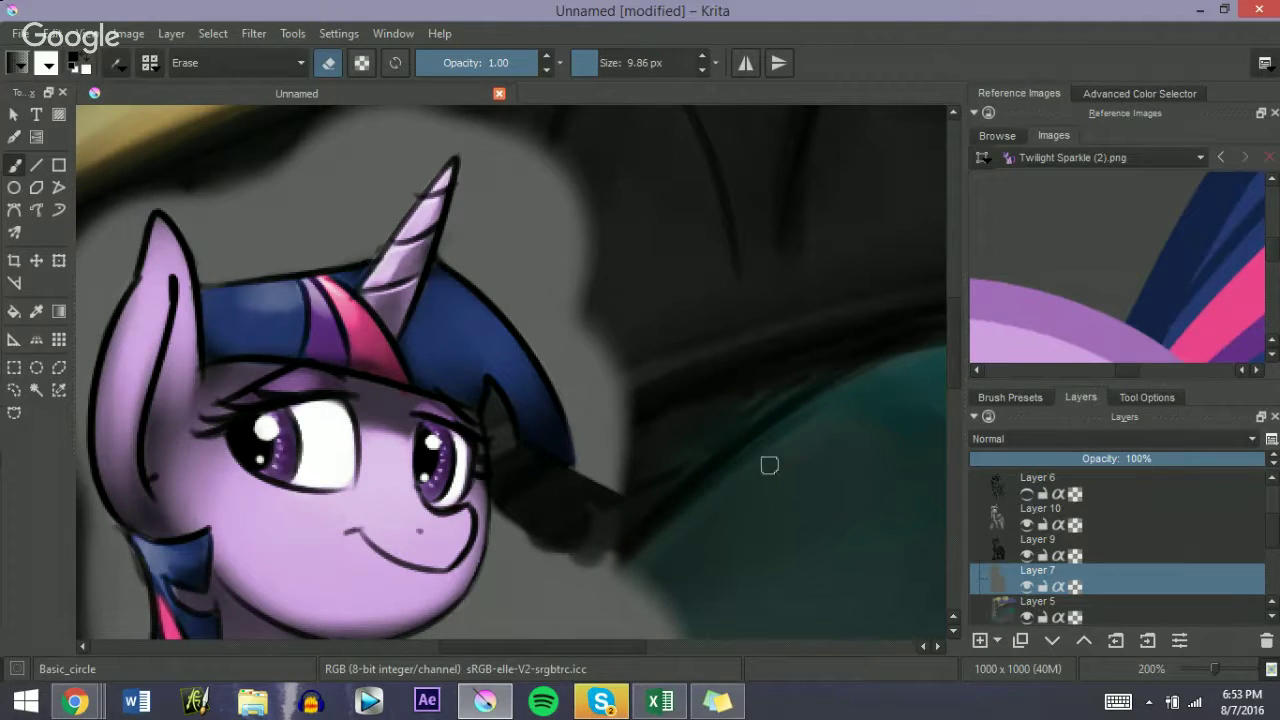
left_click_drag(954, 378, 954, 401)
left_click_drag(504, 346, 505, 416)
key("e")
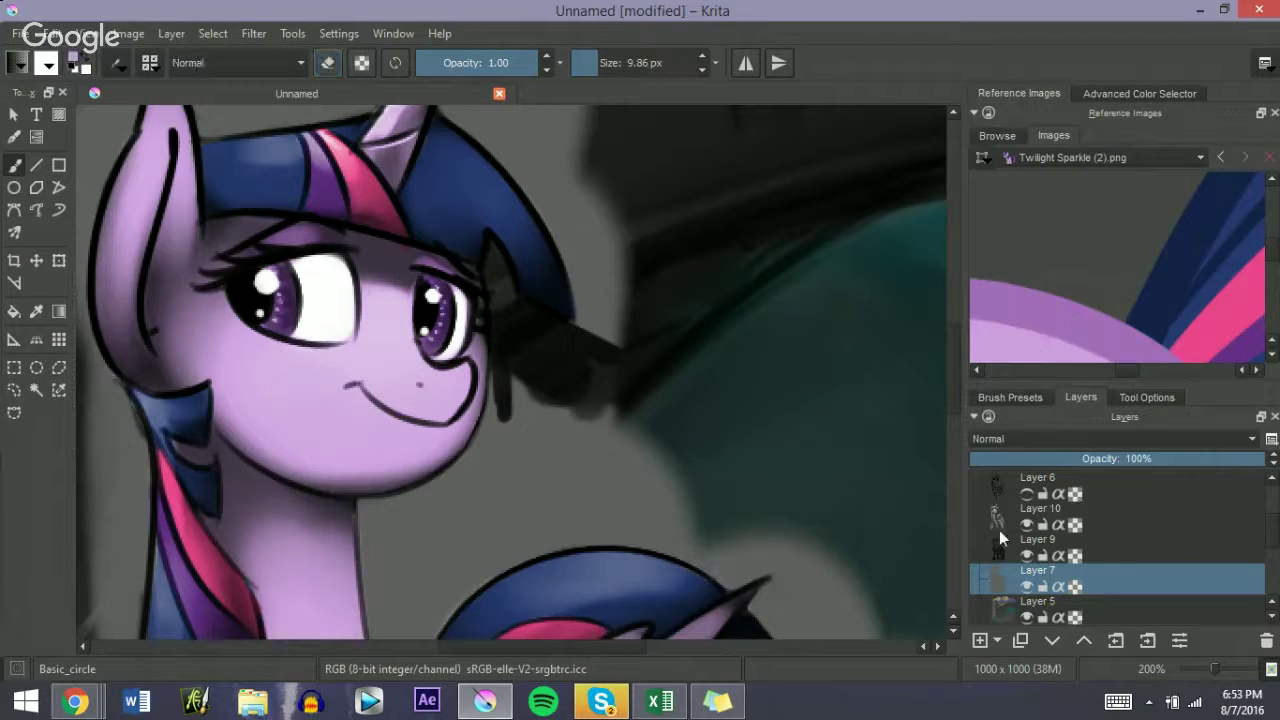
scroll(1270, 500, "up", 3)
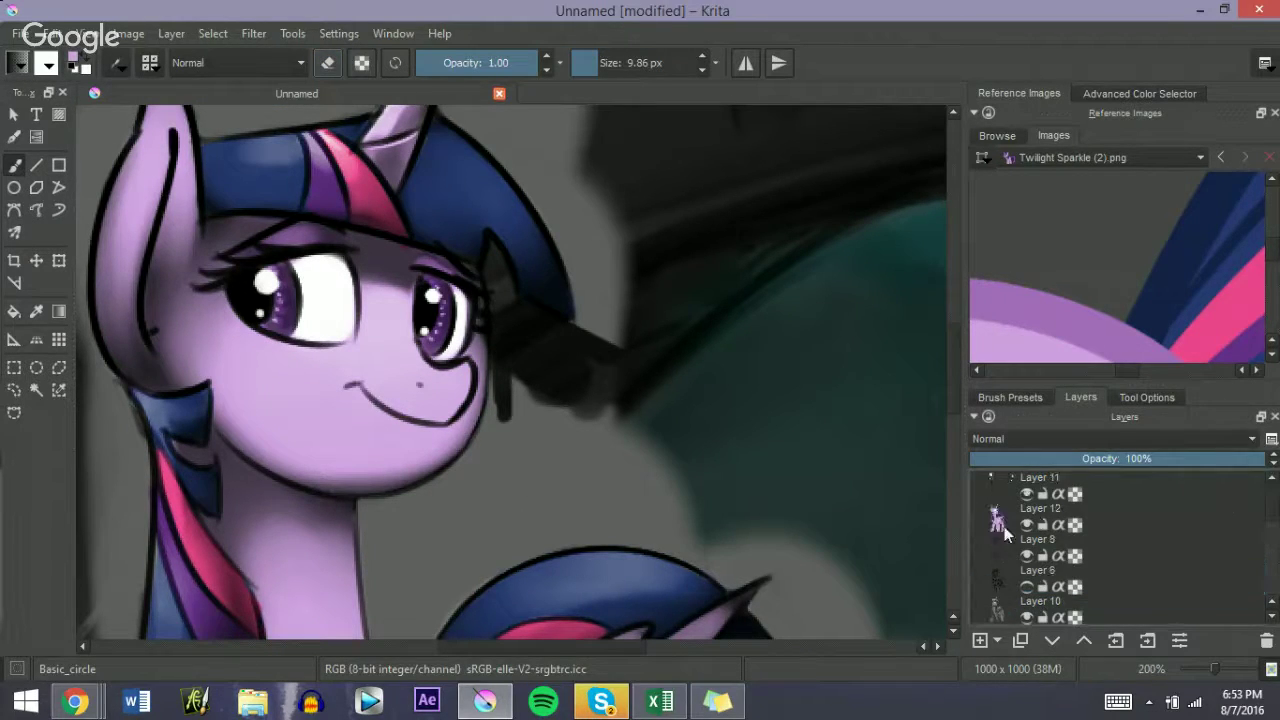
left_click(1040, 512)
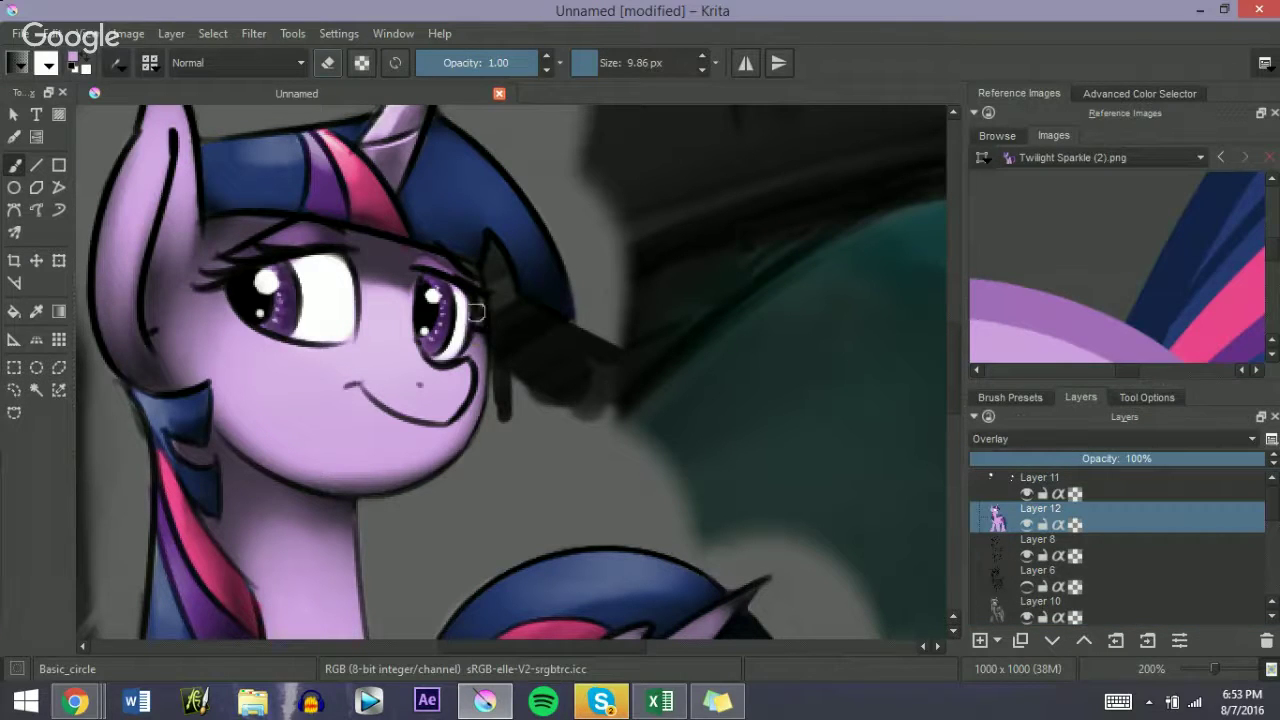
left_click(1004, 600)
scroll(1259, 568, "down", 3)
left_click(985, 580)
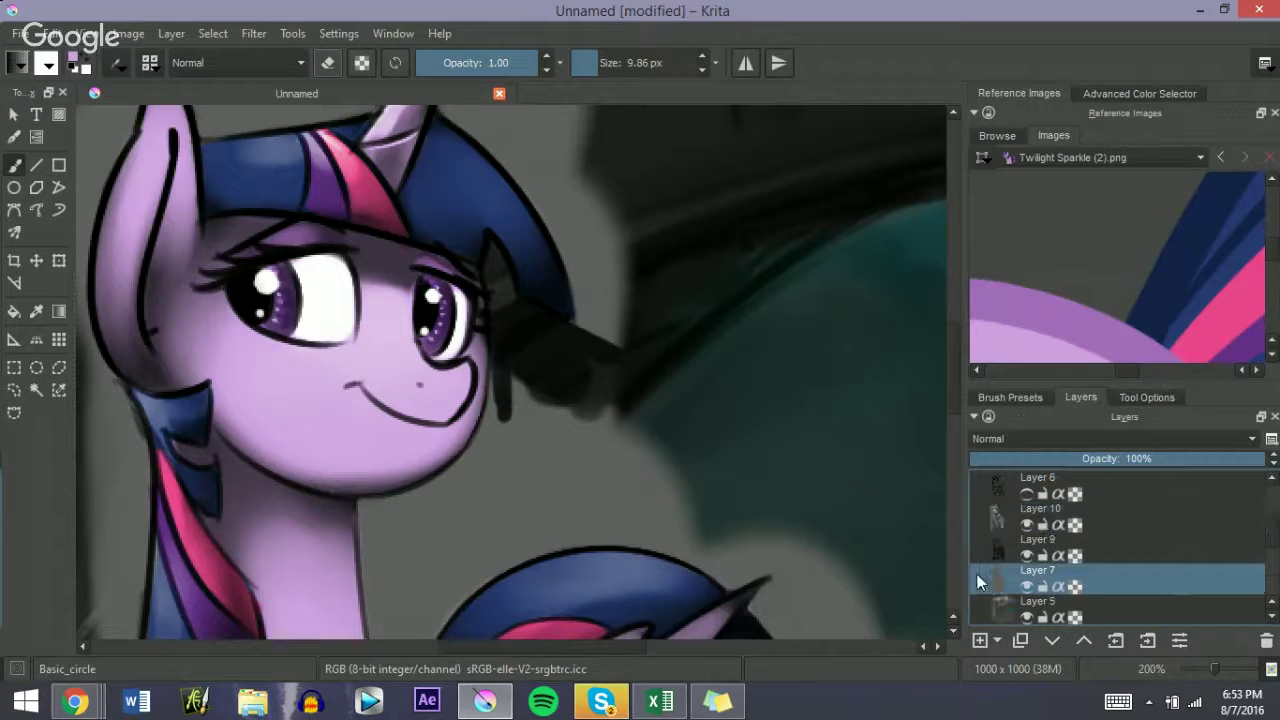
key("e")
key("e")
key("e")
Step: Erase Layer 7's grey backing beside the lower front of the muzzle and under the chin
mouse_move(509, 401)
left_mouse_down()
mouse_move(556, 381)
mouse_move(592, 387)
mouse_move(515, 401)
mouse_move(490, 453)
mouse_move(498, 492)
left_mouse_up()
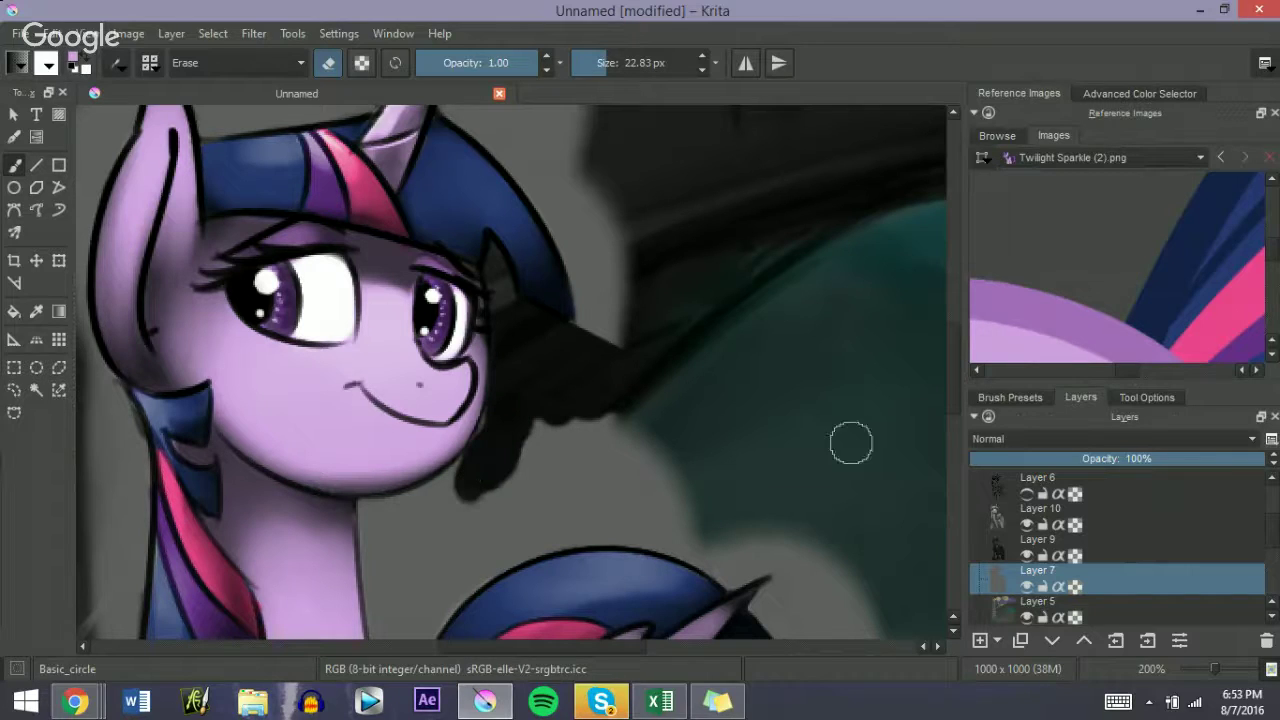
left_click_drag(499, 426, 493, 426)
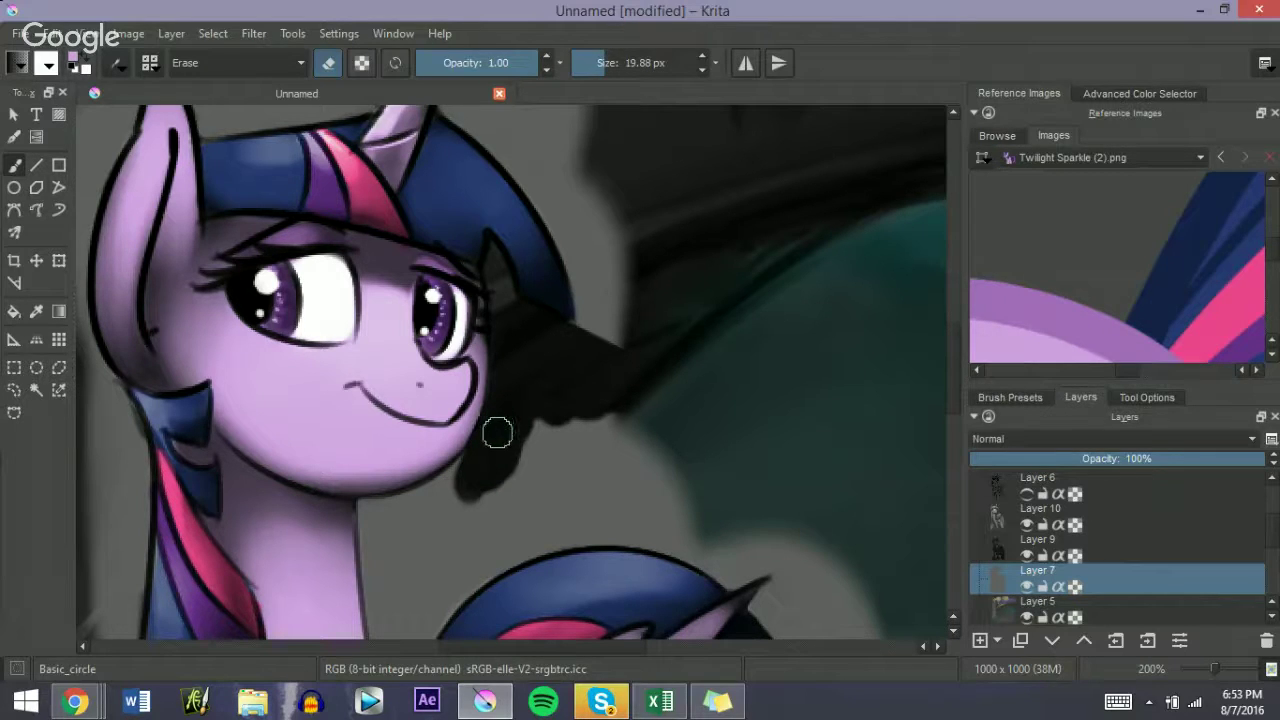
scroll(910, 442, "down", 3)
mouse_move(366, 351)
left_mouse_down()
mouse_move(340, 350)
mouse_move(440, 313)
left_mouse_up()
Step: Erase a band of Layer 7's grey down the front of the neck and up the near edge of the tail
key("bracketright")
key("bracketright")
key("bracketright")
key("bracketright")
mouse_move(362, 340)
left_mouse_down()
mouse_move(365, 425)
mouse_move(400, 520)
mouse_move(438, 441)
mouse_move(410, 428)
mouse_move(460, 400)
left_mouse_up()
Step: Enlarge the eraser to 24.92 px and clear Layer 7's grey in the corner between the chin and neck
key("bracketright")
key("bracketright")
key("bracketright")
key("bracketright")
key("bracketright")
key("bracketright")
key("bracketright")
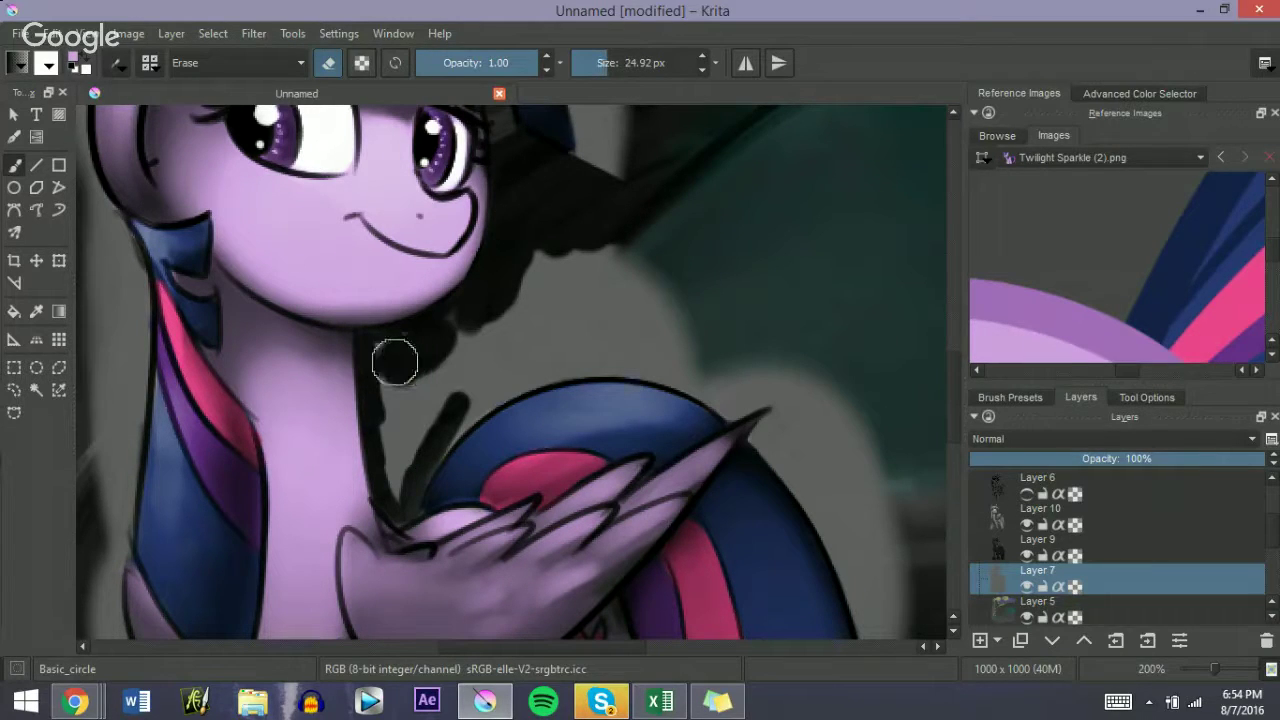
mouse_move(389, 349)
left_mouse_down()
mouse_move(421, 372)
mouse_move(415, 386)
mouse_move(391, 364)
mouse_move(401, 479)
mouse_move(423, 360)
left_mouse_up()
Step: Shrink the eraser and clear the remaining grey on Layer 7 between the neck, wing base and tail
key("bracketleft")
key("bracketleft")
key("bracketleft")
left_click_drag(397, 451, 406, 463)
mouse_move(399, 513)
left_mouse_down()
mouse_move(437, 437)
mouse_move(423, 453)
mouse_move(434, 446)
mouse_move(411, 482)
mouse_move(474, 395)
mouse_move(446, 435)
mouse_move(470, 402)
left_mouse_up()
Step: Erase Layer 7's grey between the muzzle and the arch of the tail with an enlarged brush
left_click(998, 518)
key("bracketleft")
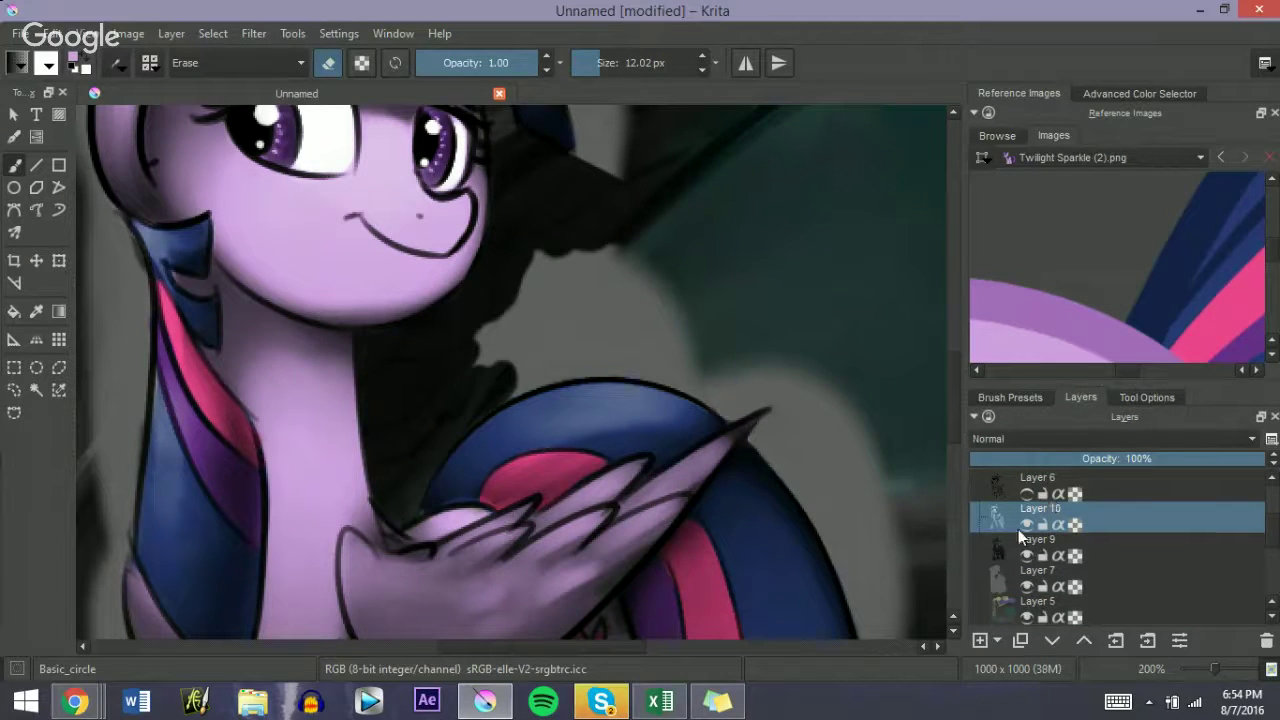
left_click(1000, 580)
key("bracketright")
key("bracketright")
key("bracketright")
mouse_move(457, 314)
left_mouse_down()
mouse_move(567, 261)
mouse_move(473, 372)
mouse_move(524, 344)
mouse_move(493, 372)
mouse_move(646, 292)
mouse_move(576, 256)
mouse_move(659, 267)
mouse_move(639, 311)
mouse_move(598, 323)
left_mouse_up()
Step: Erase Layer 7's grey closely along the tail's upper outline toward the wing tip with a 10.65 px brush
key("bracketleft")
key("bracketleft")
key("bracketleft")
key("bracketleft")
mouse_move(592, 372)
left_mouse_down()
mouse_move(646, 369)
mouse_move(634, 369)
mouse_move(730, 413)
left_mouse_up()
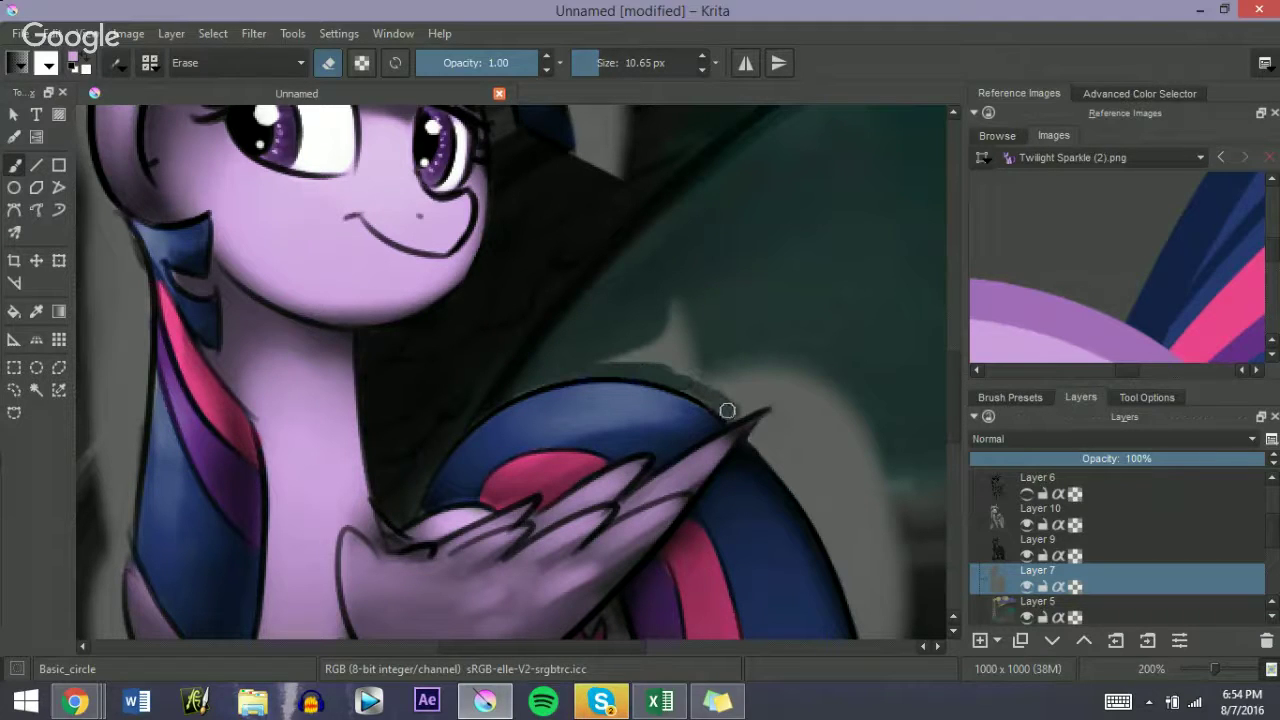
Step: Enlarge the eraser to 27.44 px and clear the grey patches above the tail and wing tip on Layer 7
key("bracketright")
key("bracketright")
key("bracketright")
mouse_move(657, 329)
left_mouse_down()
mouse_move(594, 349)
mouse_move(663, 337)
mouse_move(717, 364)
mouse_move(694, 366)
mouse_move(731, 391)
mouse_move(788, 380)
mouse_move(823, 446)
mouse_move(745, 394)
left_mouse_up()
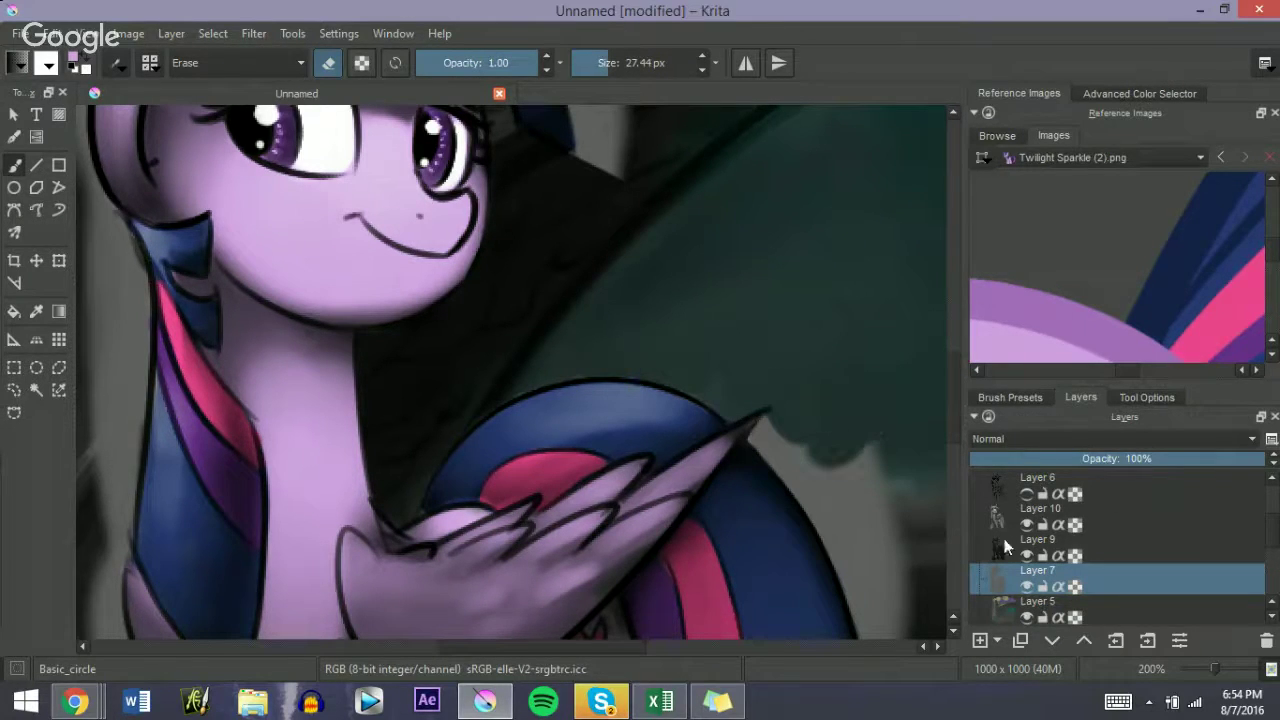
Step: Erase stray marks on Layer 10 just outside the tail's upper outline with a 15.99 px brush
left_click(992, 513)
key("bracketleft")
key("bracketleft")
mouse_move(509, 377)
left_mouse_down()
mouse_move(494, 391)
mouse_move(508, 386)
left_mouse_up()
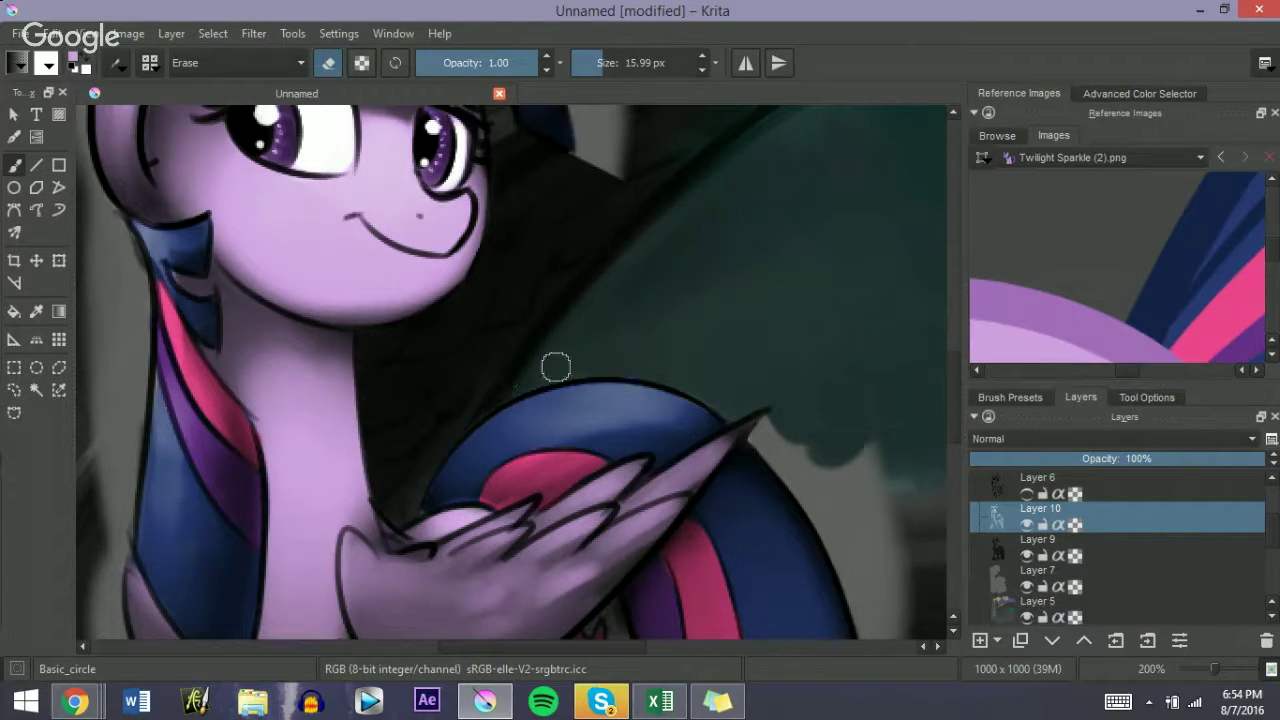
Step: Return to Layer 7 and erase the grey around the wing tip with an 11.02 px brush
left_click(995, 577)
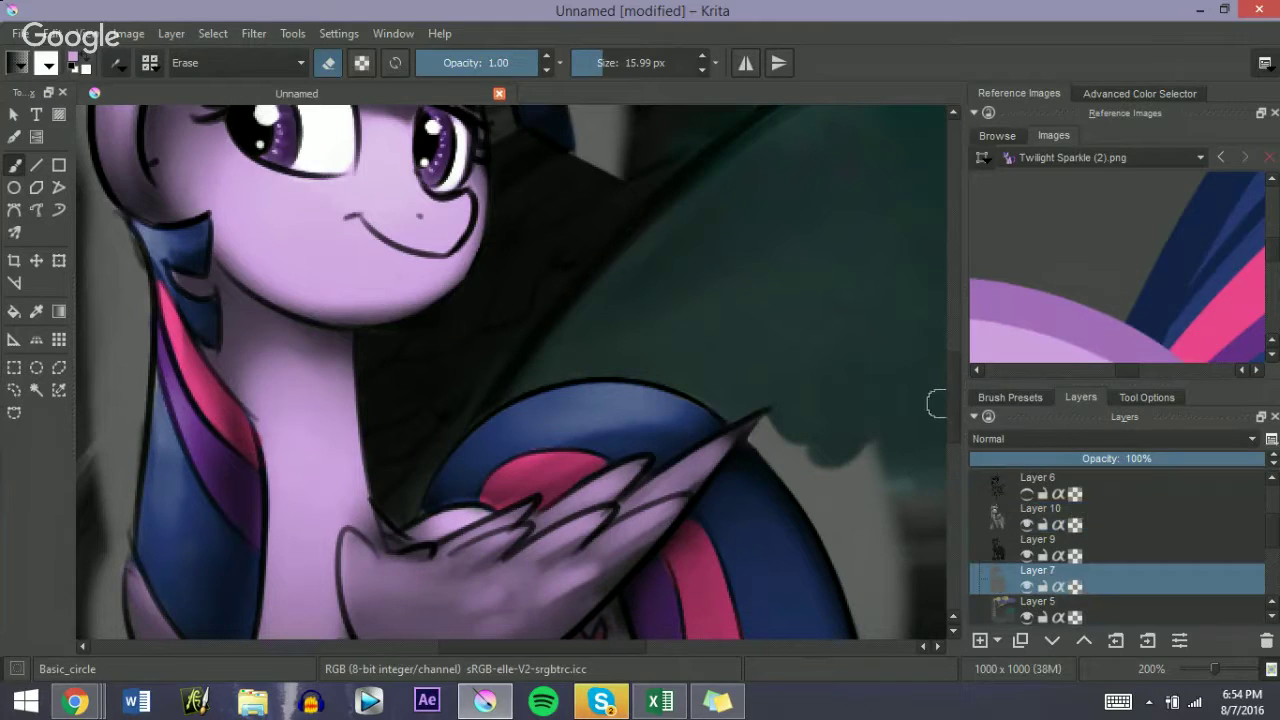
scroll(945, 401, "down", 3)
key("bracketleft")
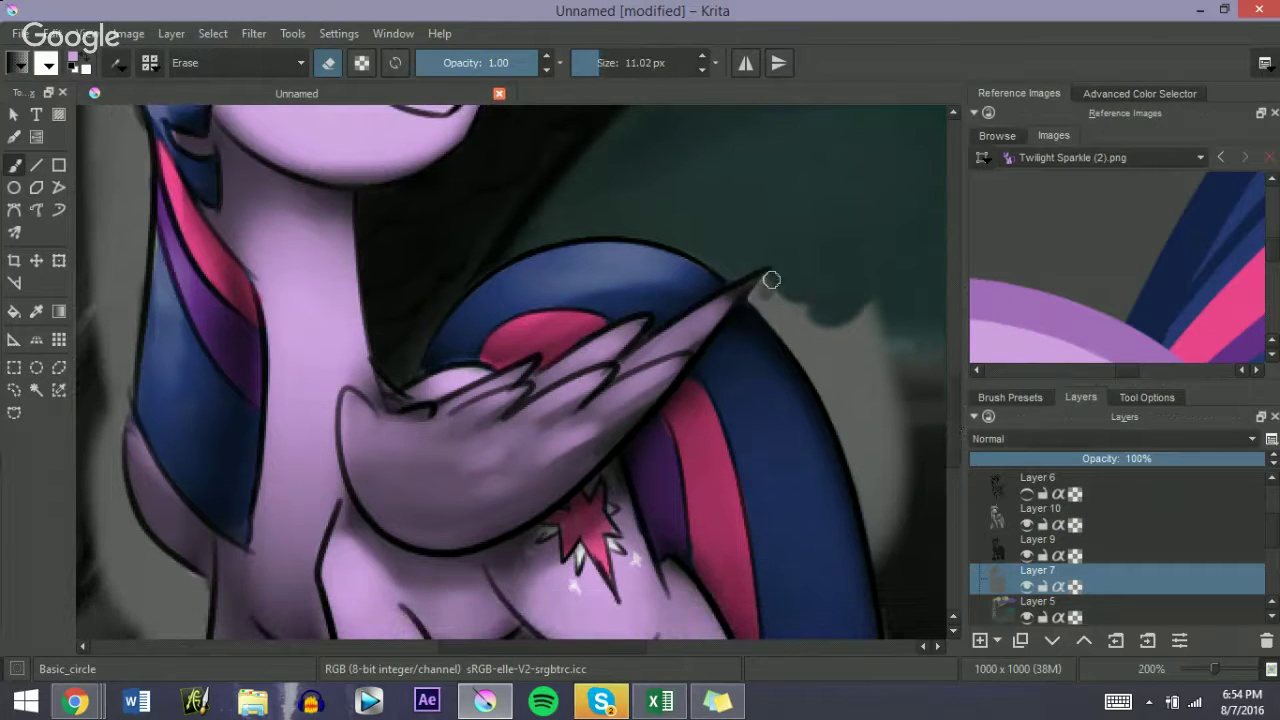
mouse_move(754, 300)
left_mouse_down()
mouse_move(804, 354)
mouse_move(814, 300)
mouse_move(845, 296)
left_mouse_up()
Step: Erase Layer 7's grey down the outer edge of the tail, enlarging the brush to 21.22 px
mouse_move(845, 300)
left_mouse_down()
mouse_move(786, 283)
mouse_move(810, 286)
mouse_move(837, 363)
mouse_move(817, 340)
mouse_move(866, 311)
mouse_move(883, 449)
mouse_move(843, 386)
mouse_move(950, 435)
mouse_move(951, 460)
left_mouse_up()
left_click_drag(889, 336, 865, 296)
left_click_drag(885, 340, 907, 391)
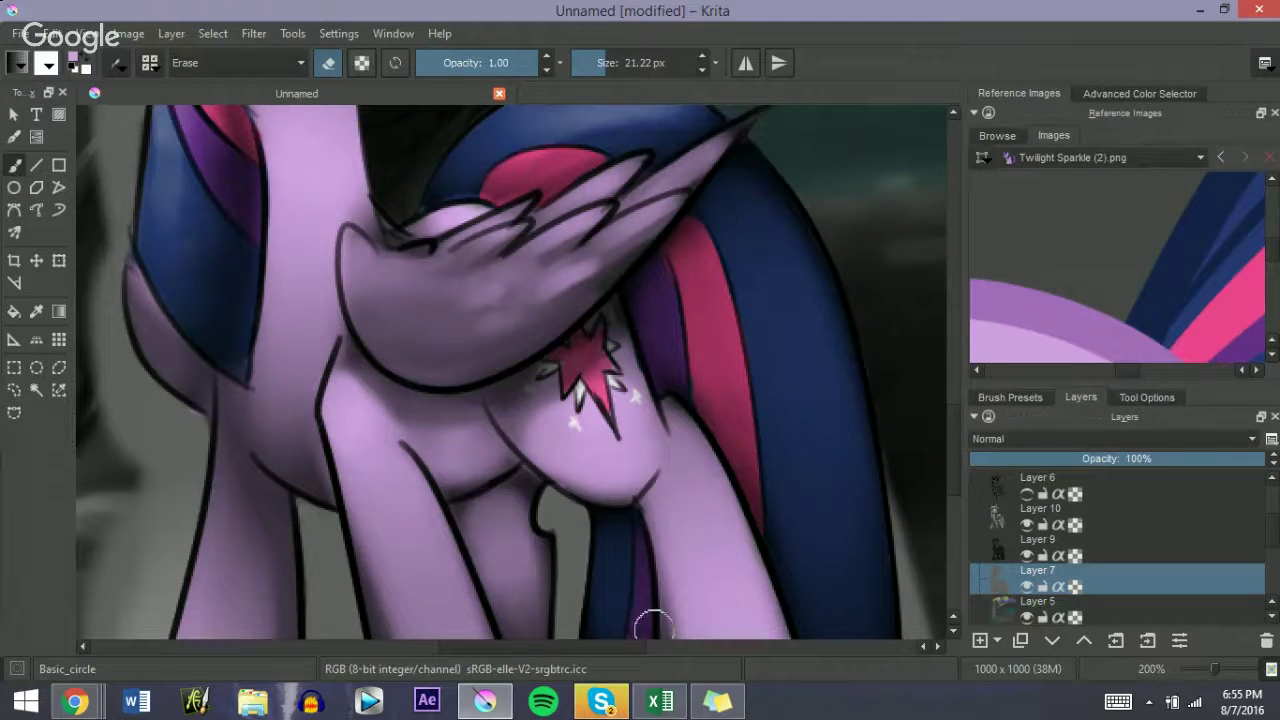
left_click_drag(625, 647, 701, 600)
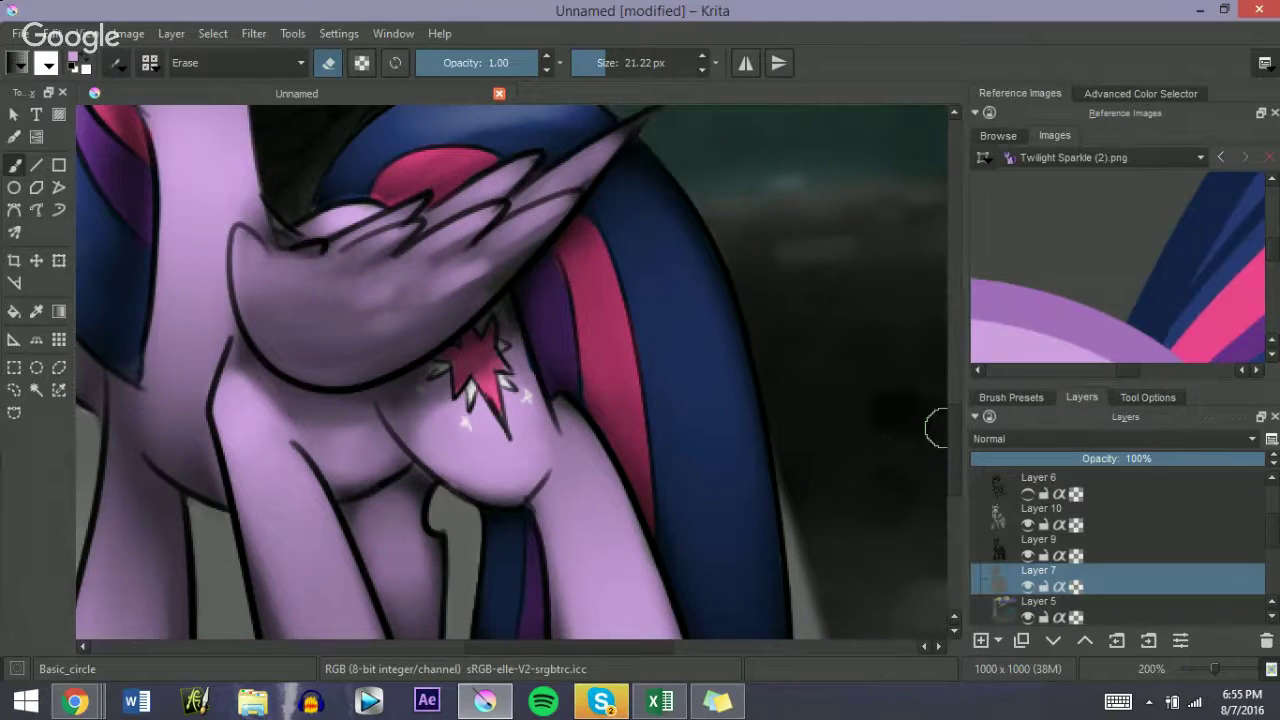
scroll(953, 433, "down", 3)
mouse_move(791, 320)
left_mouse_down()
mouse_move(823, 518)
mouse_move(798, 388)
mouse_move(803, 462)
left_mouse_up()
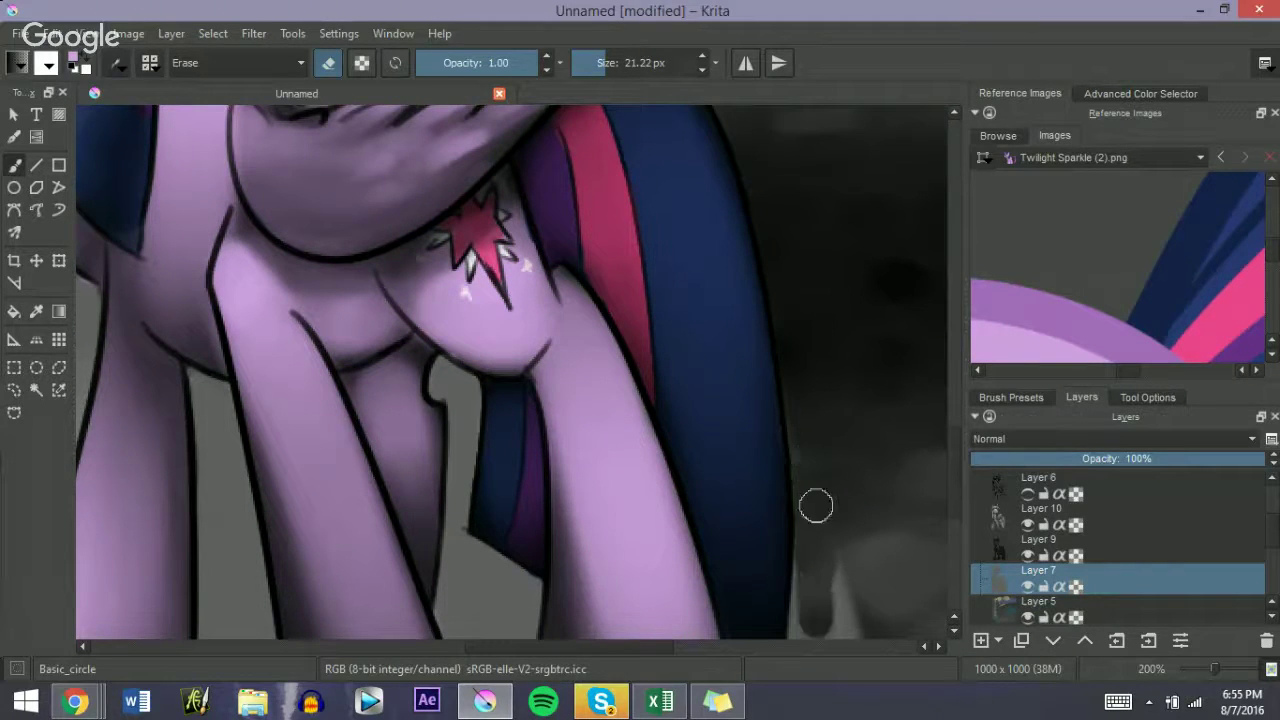
Step: Erase Layer 7's grey around the tail's lower end, shrinking the brush to 8.23 px for the corner beside the leg
scroll(946, 491, "down", 5)
left_click_drag(842, 405, 850, 405)
mouse_move(860, 372)
left_mouse_down()
mouse_move(866, 426)
mouse_move(837, 431)
mouse_move(817, 323)
mouse_move(814, 431)
mouse_move(800, 382)
mouse_move(808, 403)
mouse_move(820, 389)
mouse_move(808, 309)
mouse_move(741, 441)
left_mouse_up()
key("[")
key("[")
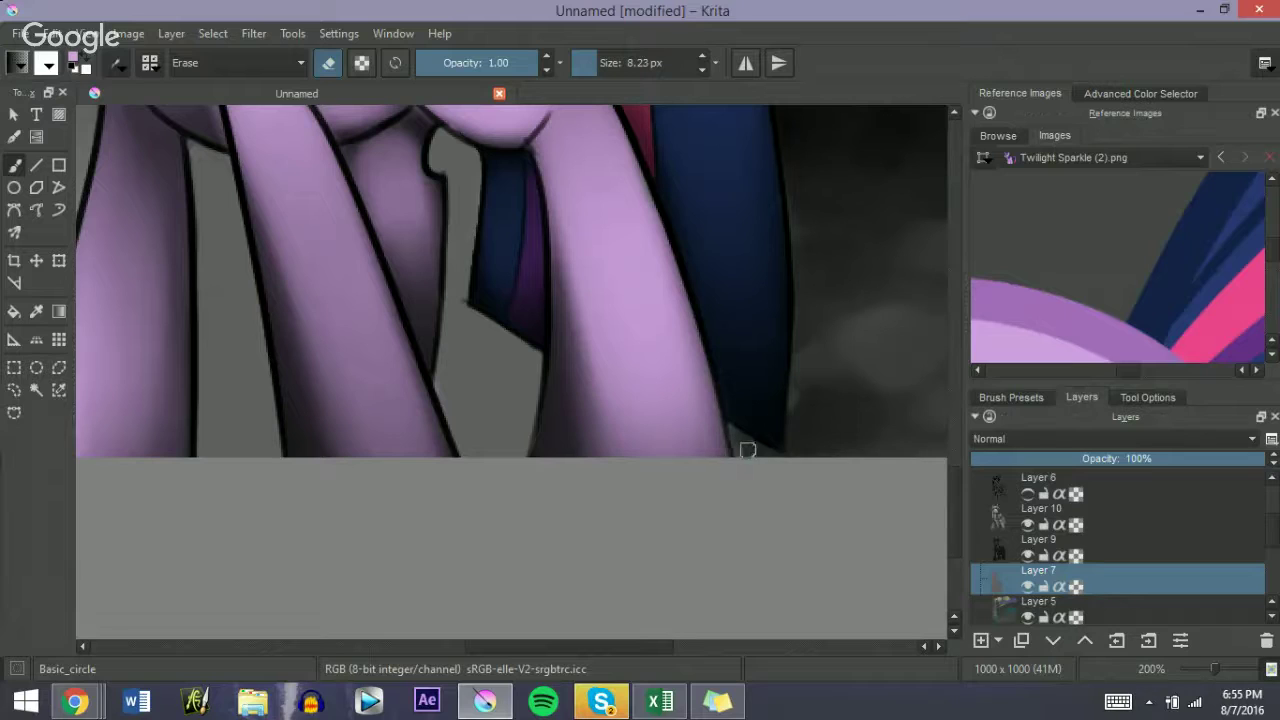
Step: Erase Layer 7's grey below the inner tail strands between the hind legs, enlarging the brush to 16.61 px
left_click_drag(452, 306, 532, 354)
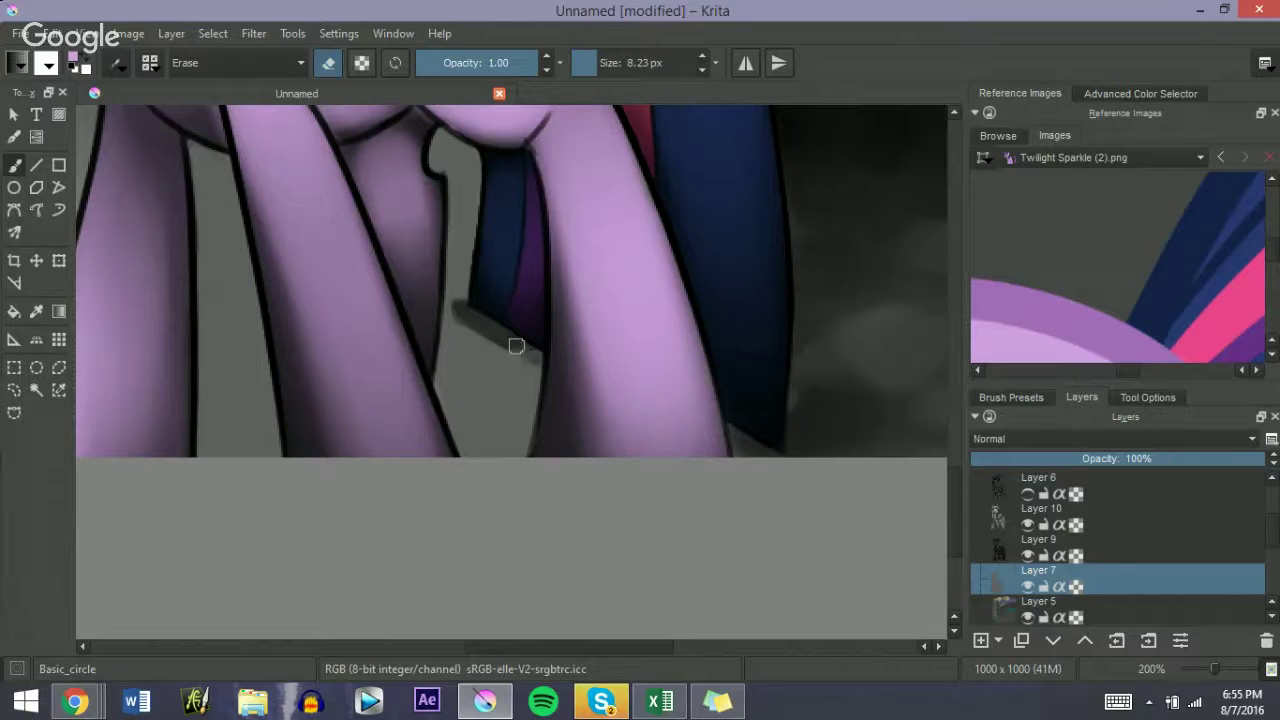
left_click_drag(535, 372, 520, 403)
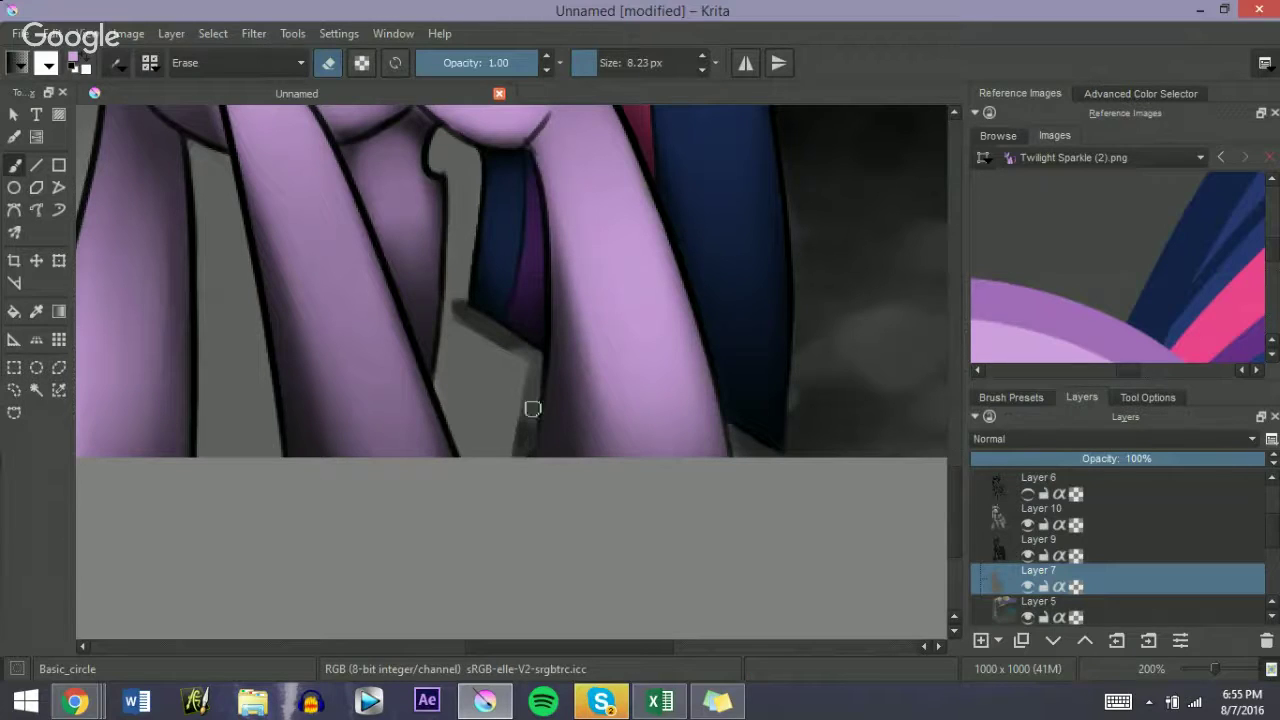
mouse_move(448, 380)
left_mouse_down("shift")
mouse_move(473, 363)
mouse_move(453, 333)
mouse_move(443, 380)
mouse_move(471, 460)
mouse_move(466, 333)
mouse_move(510, 384)
left_mouse_up("shift")
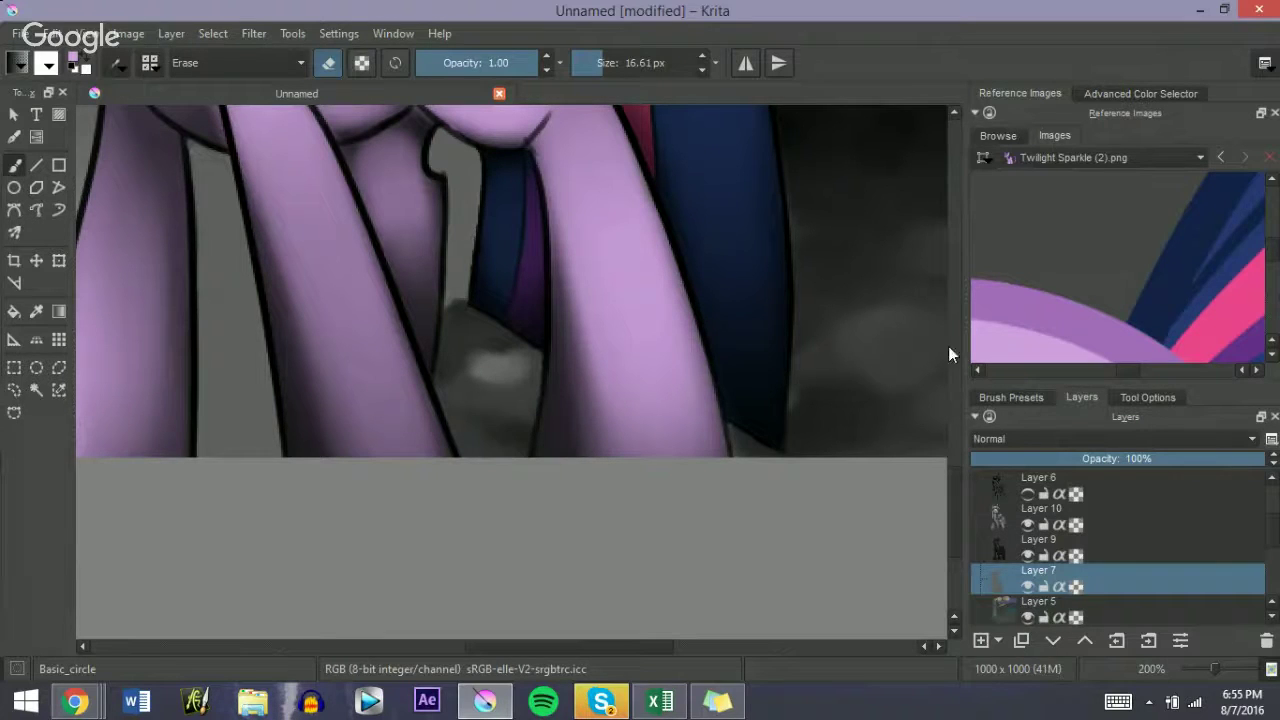
Step: Erase Layer 7's grey in the narrow gap between the far hind leg and the tail with a 12.80 px brush
scroll(952, 476, "up", 3)
left_click_drag(441, 324, 438, 325)
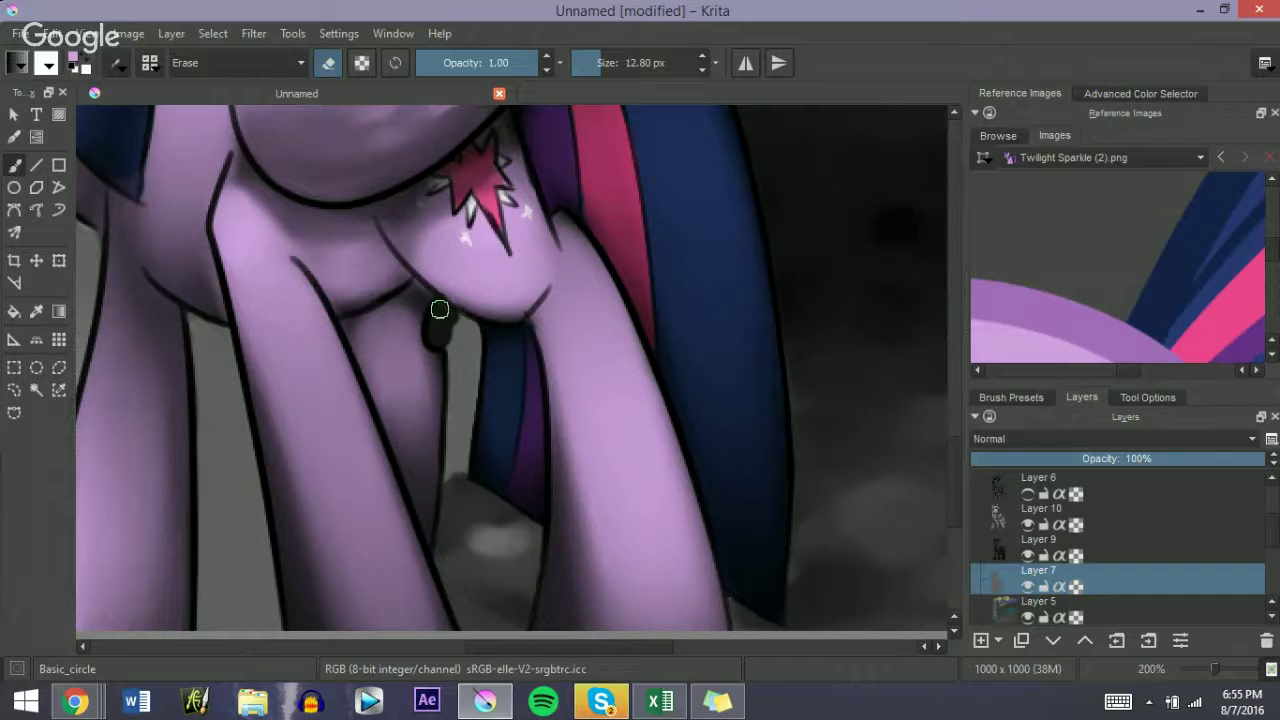
mouse_move(440, 310)
left_mouse_down()
mouse_move(459, 466)
mouse_move(463, 394)
mouse_move(450, 495)
mouse_move(456, 342)
mouse_move(457, 474)
left_mouse_up()
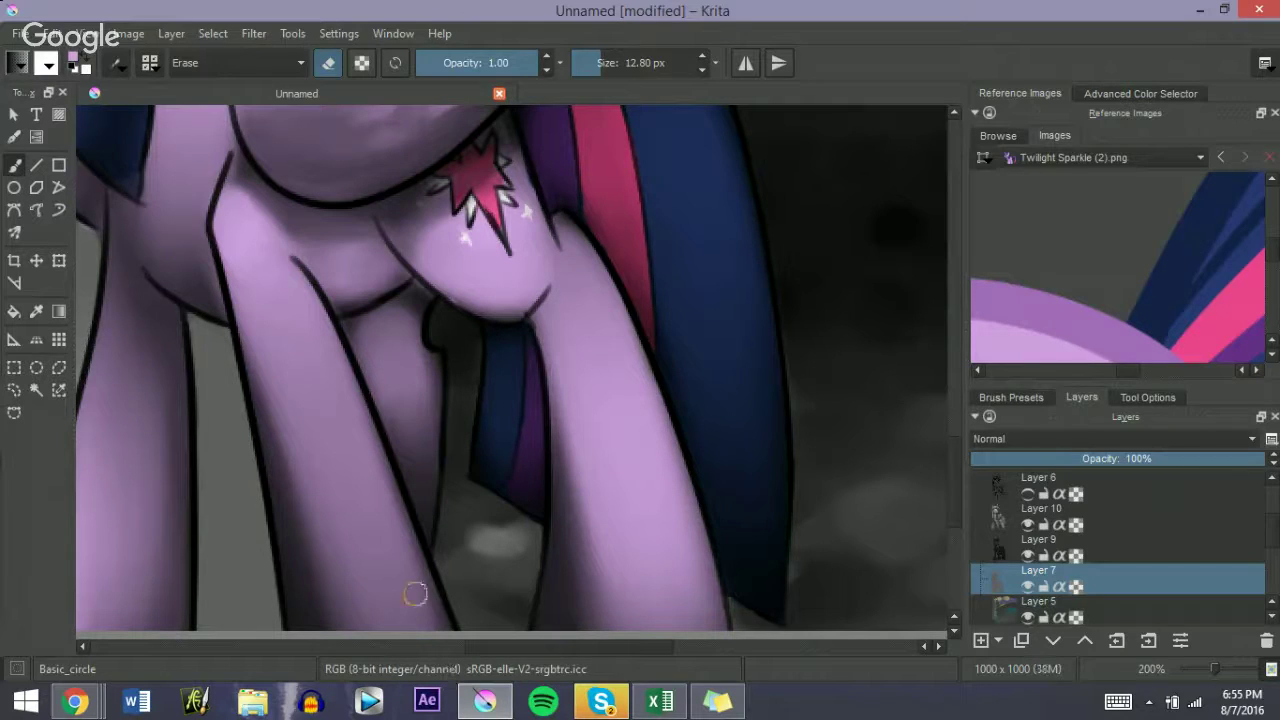
Step: Erase Layer 7's grey in the gap between the front legs and set the brush to 12.95 px
left_click_drag(473, 646, 431, 646)
mouse_move(375, 322)
left_mouse_down("shift")
mouse_move(400, 339)
mouse_move(409, 418)
mouse_move(378, 357)
mouse_move(393, 425)
mouse_move(393, 349)
mouse_move(420, 469)
mouse_move(401, 346)
mouse_move(383, 382)
mouse_move(378, 356)
mouse_move(383, 517)
mouse_move(387, 386)
mouse_move(430, 522)
mouse_move(405, 382)
mouse_move(404, 421)
left_mouse_up("shift")
key("bracketright")
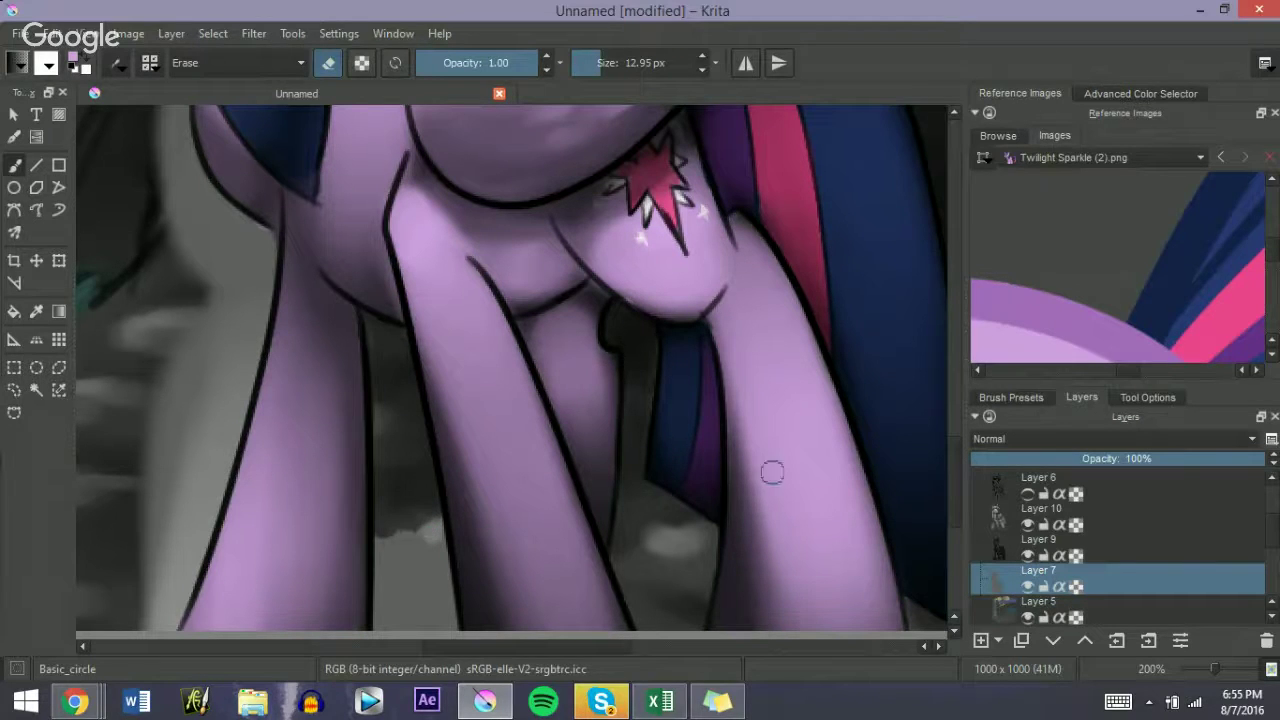
Step: Erase Layer 7's grey low between the front legs and along the leading foreleg's outer edge with an 18.66 px brush
scroll(948, 512, "down", 3)
mouse_move(401, 395)
left_mouse_down()
mouse_move(391, 380)
mouse_move(397, 486)
mouse_move(431, 500)
mouse_move(437, 455)
left_mouse_up()
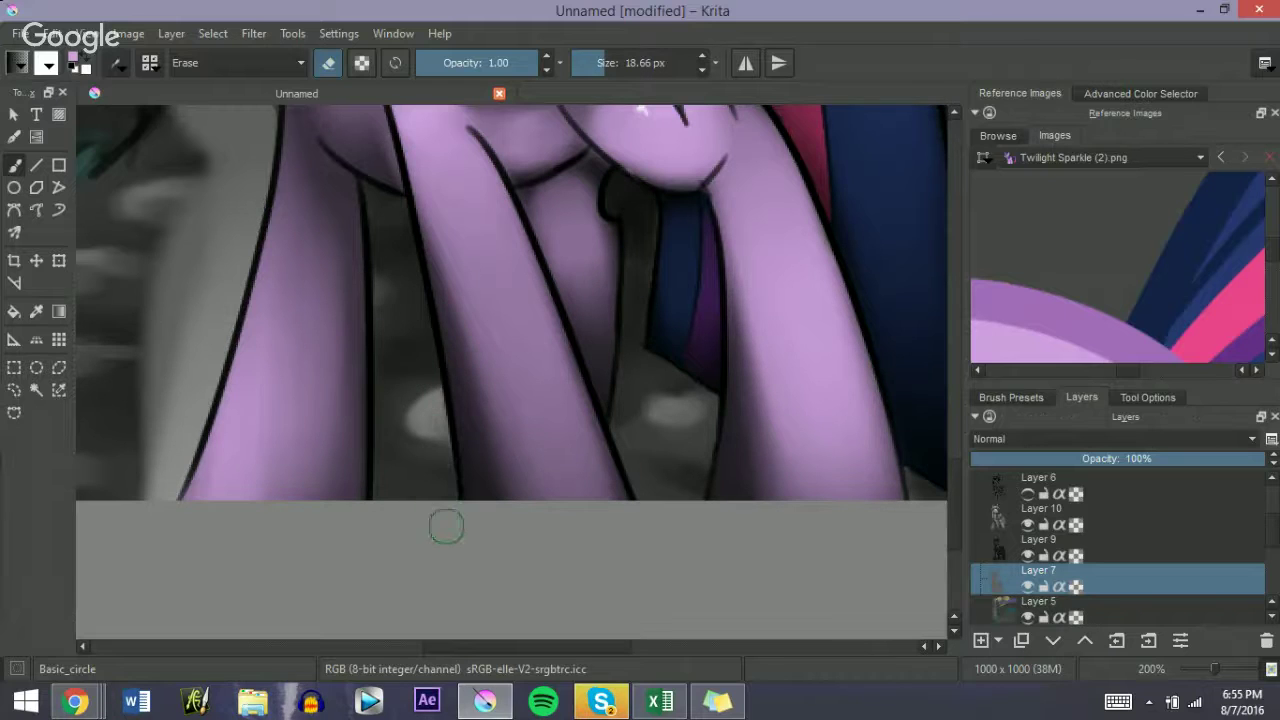
scroll(456, 648, "left", 3)
scroll(489, 340, "up", 4)
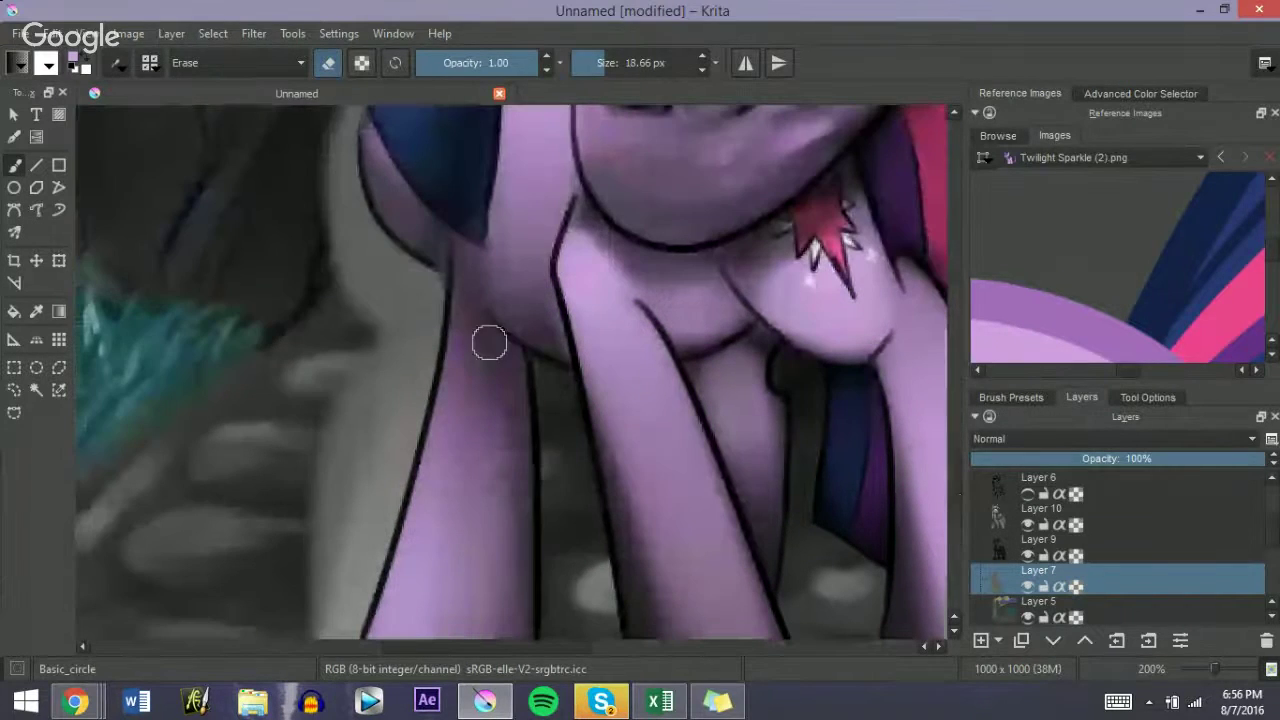
mouse_move(428, 296)
left_mouse_down()
mouse_move(418, 390)
mouse_move(429, 328)
mouse_move(371, 451)
left_mouse_up()
left_click_drag(356, 318, 402, 318)
mouse_move(362, 362)
left_mouse_down()
mouse_move(342, 503)
mouse_move(370, 428)
mouse_move(366, 466)
left_mouse_up()
left_click_drag(952, 458, 952, 479)
Step: Enlarge the eraser to 28.64 px and remove the leftover grey strip beside the lower foreleg, switching to Layer 10
mouse_move(308, 448)
left_mouse_down("shift")
mouse_move(290, 450)
mouse_move(345, 449)
mouse_move(326, 531)
mouse_move(351, 423)
mouse_move(340, 421)
mouse_move(347, 488)
left_mouse_up("shift")
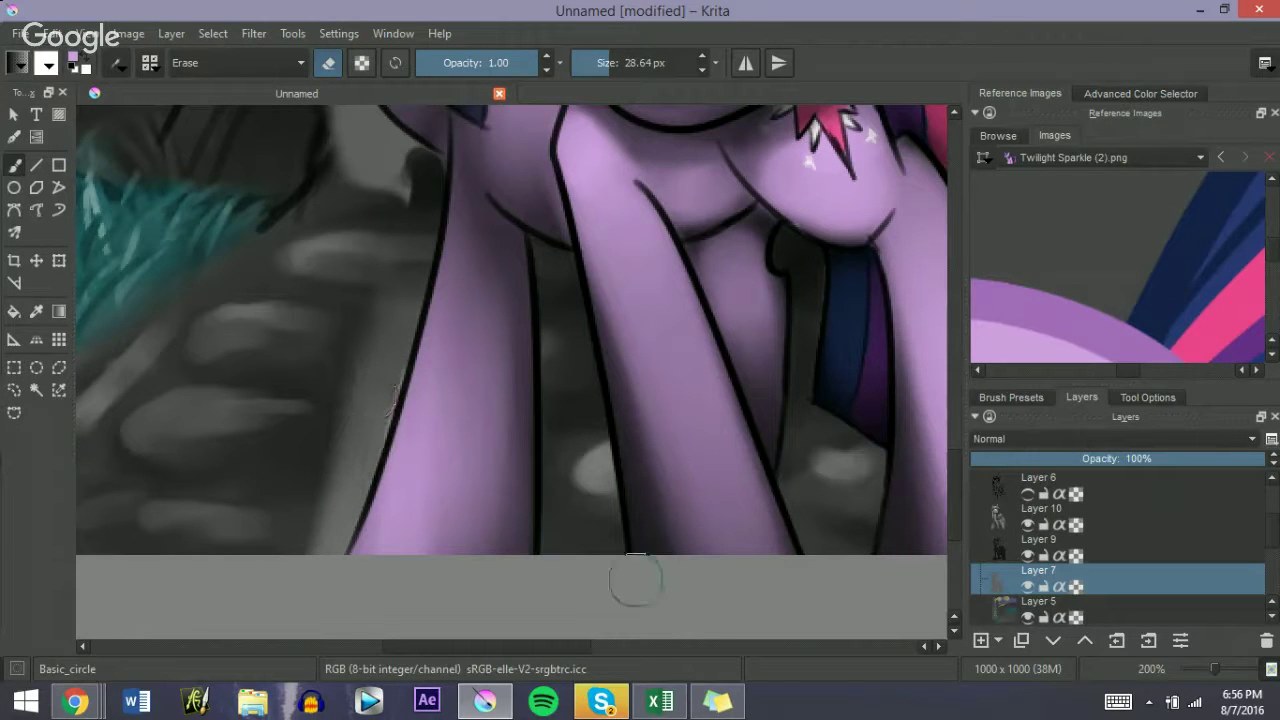
left_click(996, 520)
mouse_move(354, 322)
left_mouse_down()
mouse_move(404, 229)
mouse_move(385, 347)
mouse_move(403, 285)
left_mouse_up()
mouse_move(377, 334)
left_mouse_down()
mouse_move(377, 370)
mouse_move(379, 356)
mouse_move(295, 564)
mouse_move(388, 342)
mouse_move(362, 437)
left_mouse_up()
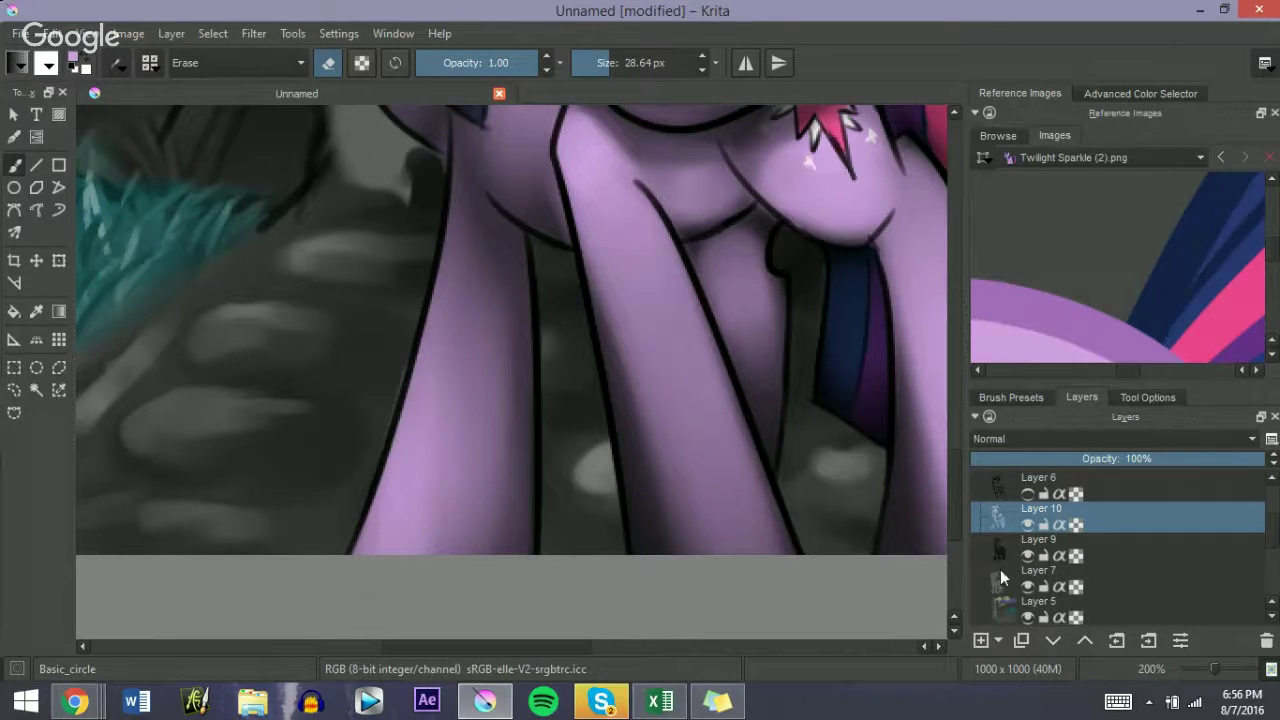
Step: Erase Layer 7's grey in front of the chest and above the foreleg with a 20.21 px brush
left_click(1001, 578)
key("bracketleft")
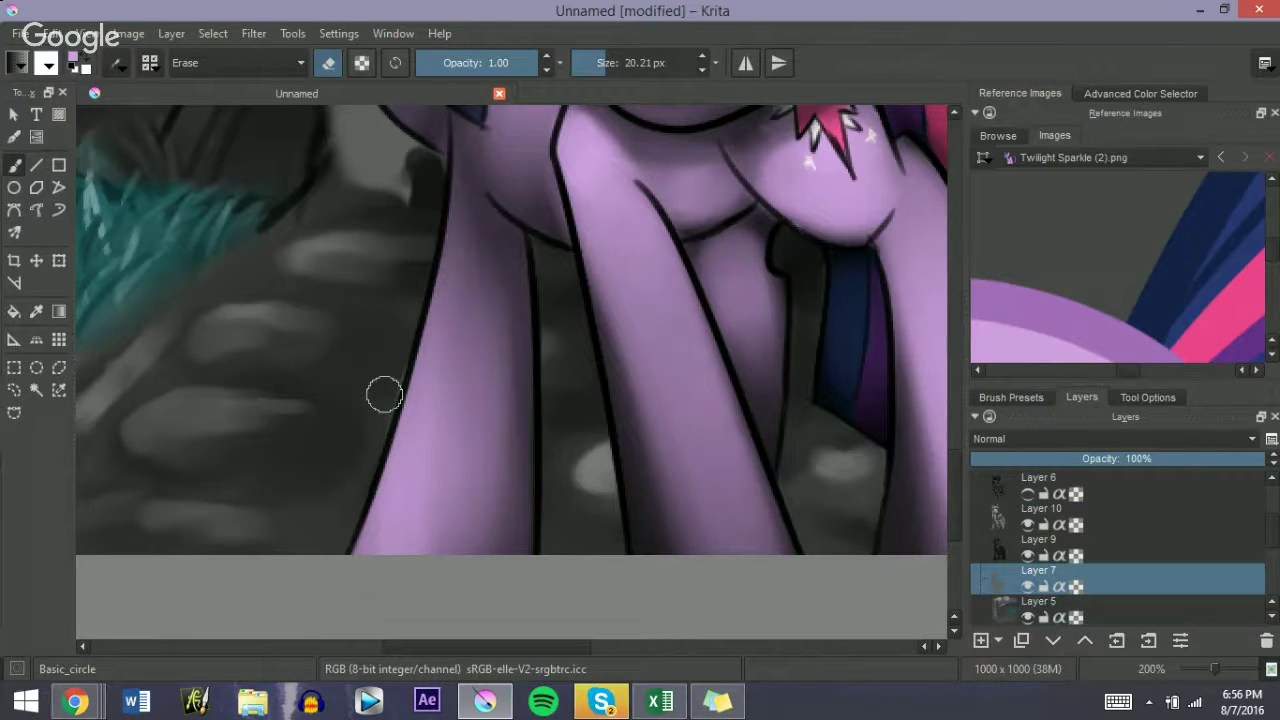
left_click_drag(952, 478, 952, 436)
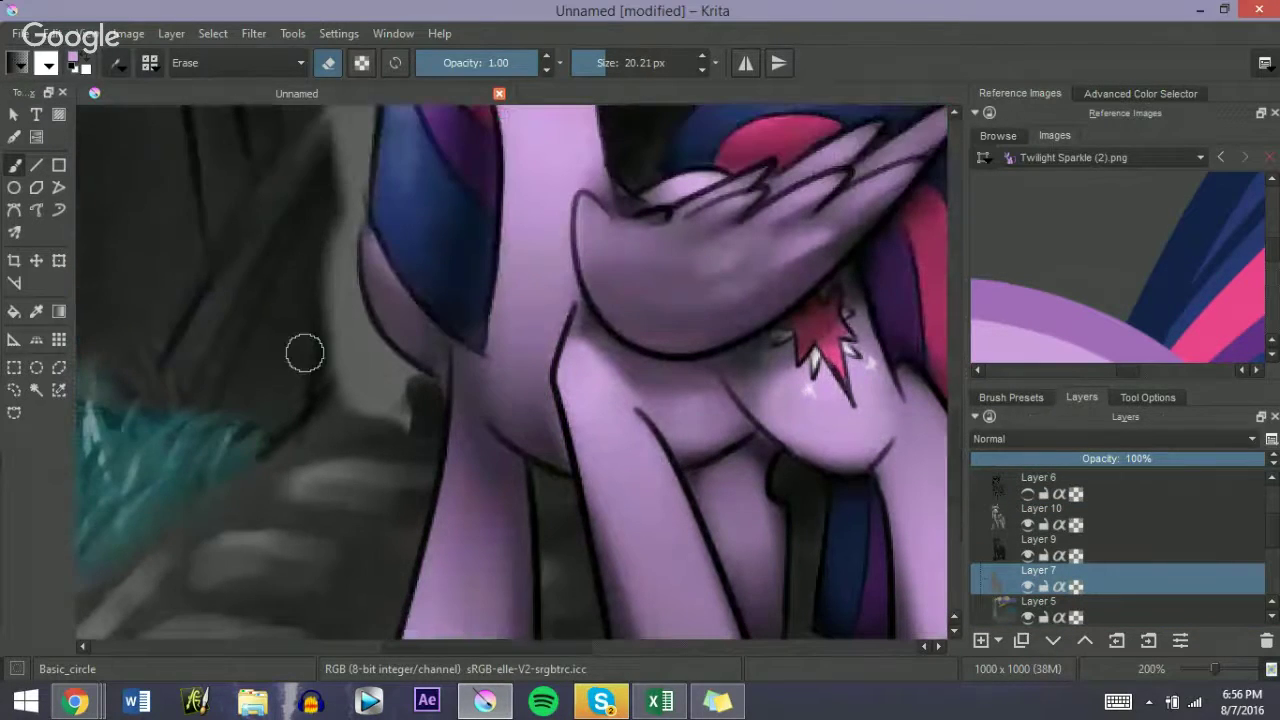
mouse_move(329, 386)
left_mouse_down()
mouse_move(315, 335)
mouse_move(404, 418)
mouse_move(414, 399)
mouse_move(363, 340)
mouse_move(405, 386)
mouse_move(378, 364)
mouse_move(328, 259)
mouse_move(332, 211)
mouse_move(343, 277)
mouse_move(348, 186)
mouse_move(343, 313)
mouse_move(341, 290)
mouse_move(390, 379)
mouse_move(420, 389)
left_mouse_up()
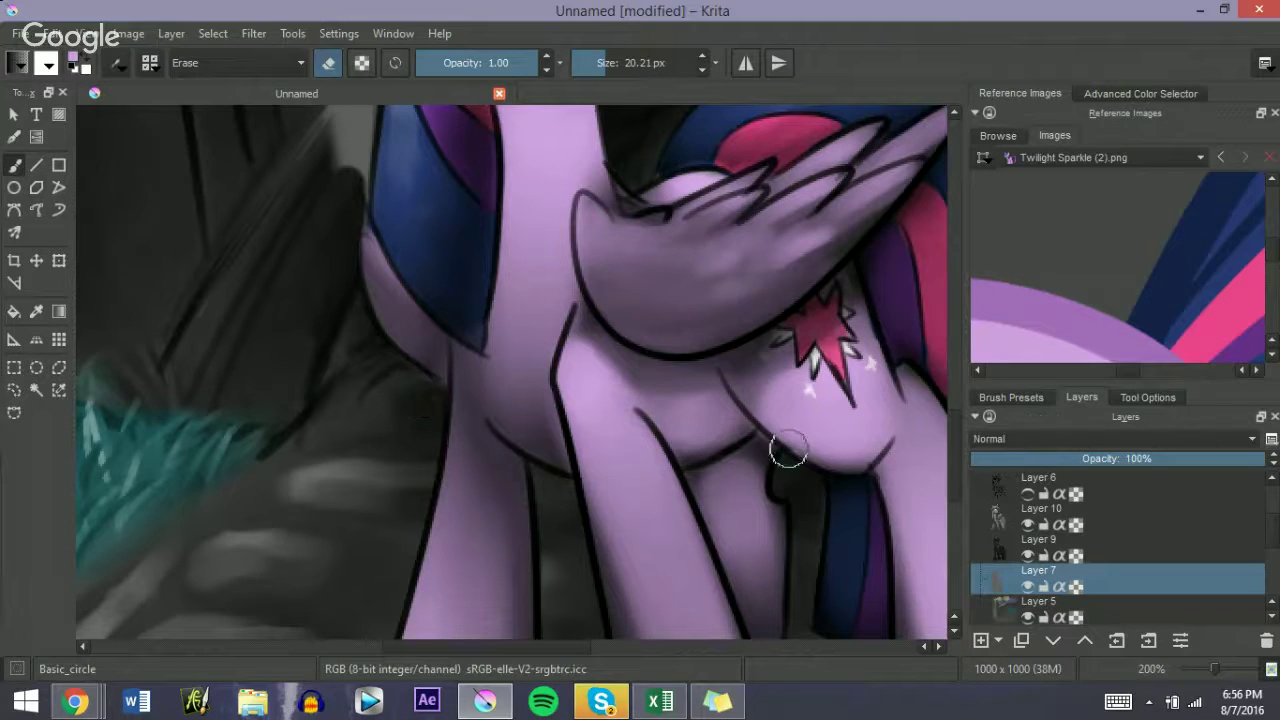
Step: Erase Layer 7's grey alongside the hanging mane and up to the base of the ear
scroll(451, 360, "up", 3)
mouse_move(314, 183)
left_mouse_down()
mouse_move(319, 227)
mouse_move(346, 196)
mouse_move(353, 317)
left_mouse_up()
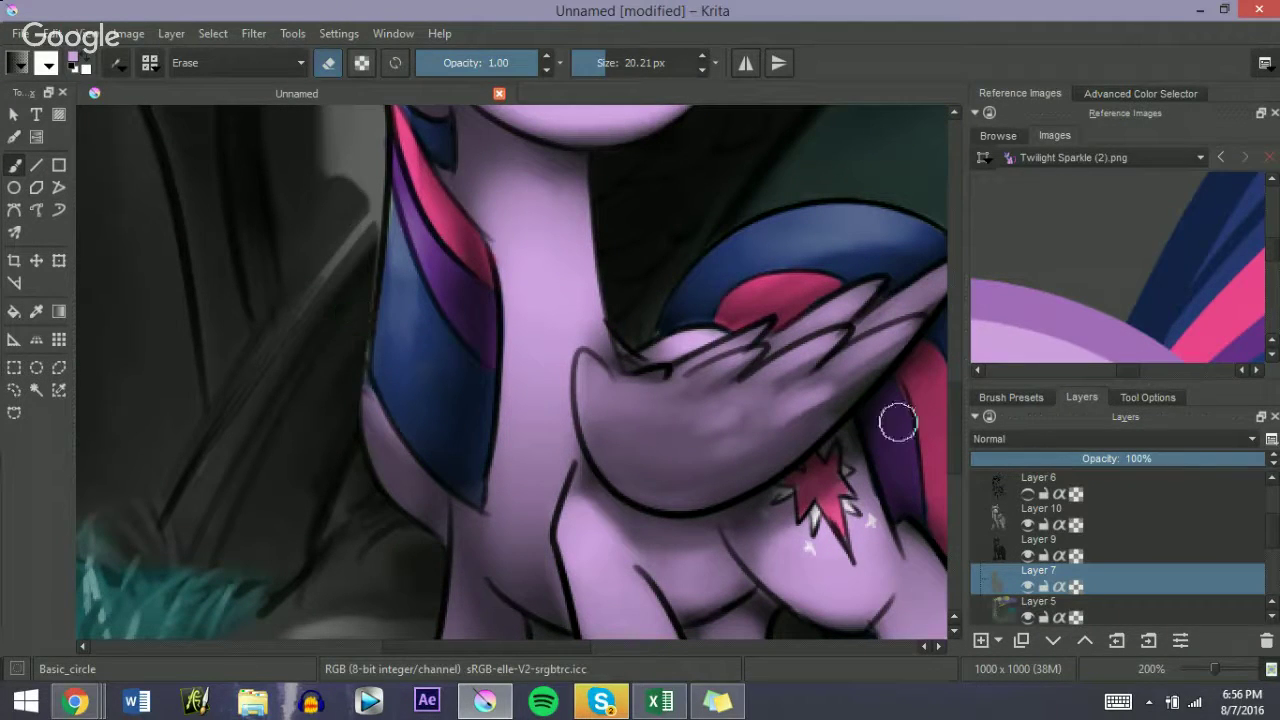
scroll(956, 432, "up", 5)
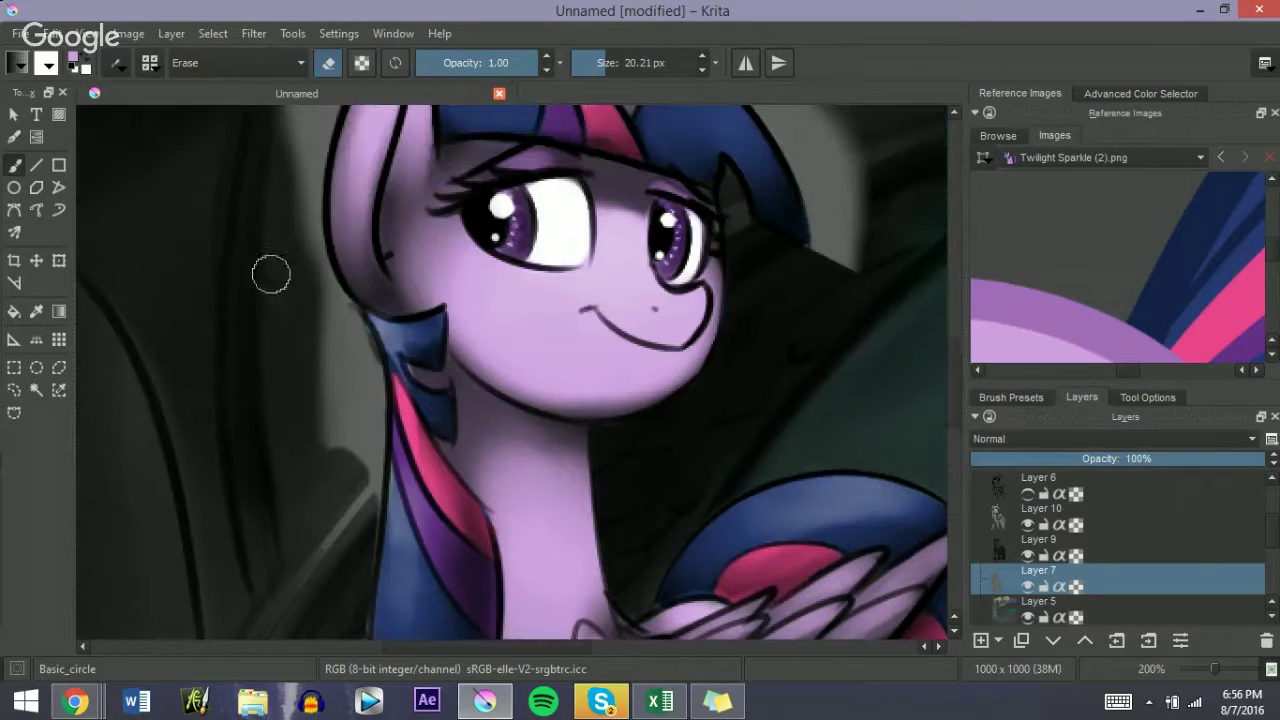
mouse_move(318, 260)
left_mouse_down()
mouse_move(358, 363)
mouse_move(356, 340)
mouse_move(361, 518)
mouse_move(359, 384)
mouse_move(372, 381)
mouse_move(309, 425)
mouse_move(330, 368)
mouse_move(351, 395)
mouse_move(354, 339)
mouse_move(378, 423)
left_mouse_up()
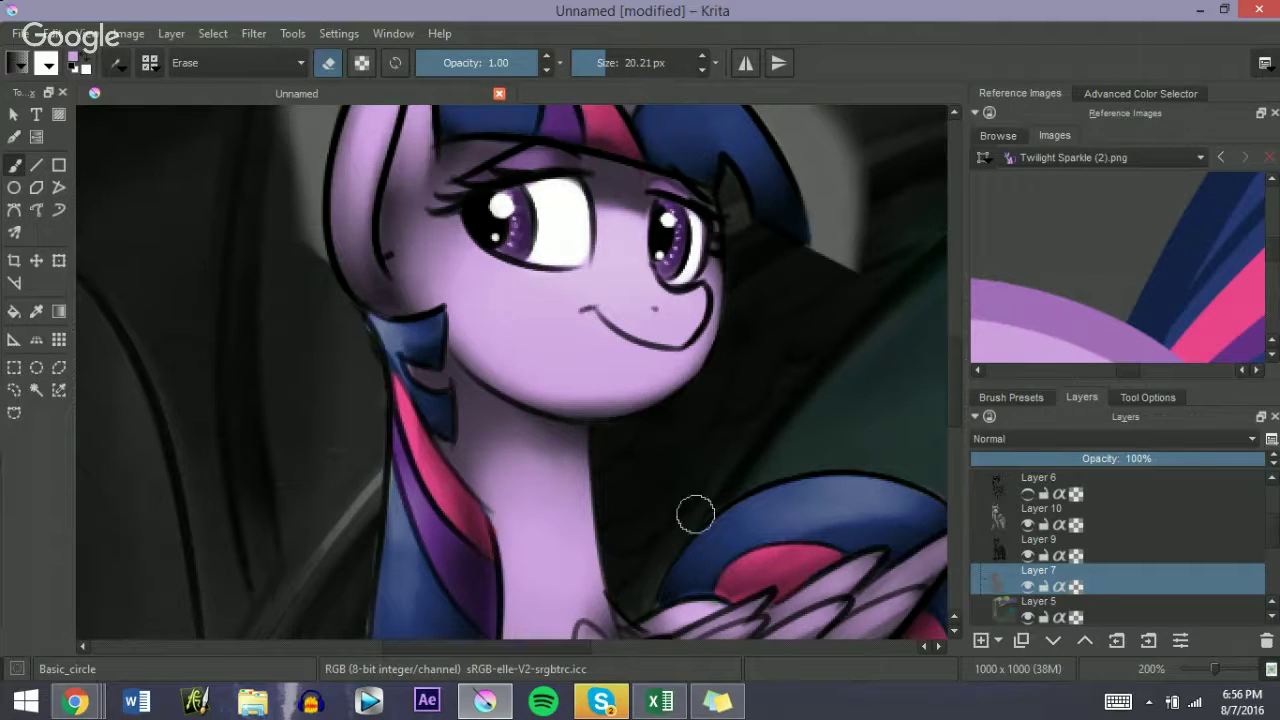
Step: Erase the stray marks beside the mane and lower ear on Layer 10
scroll(578, 407, "down", 3)
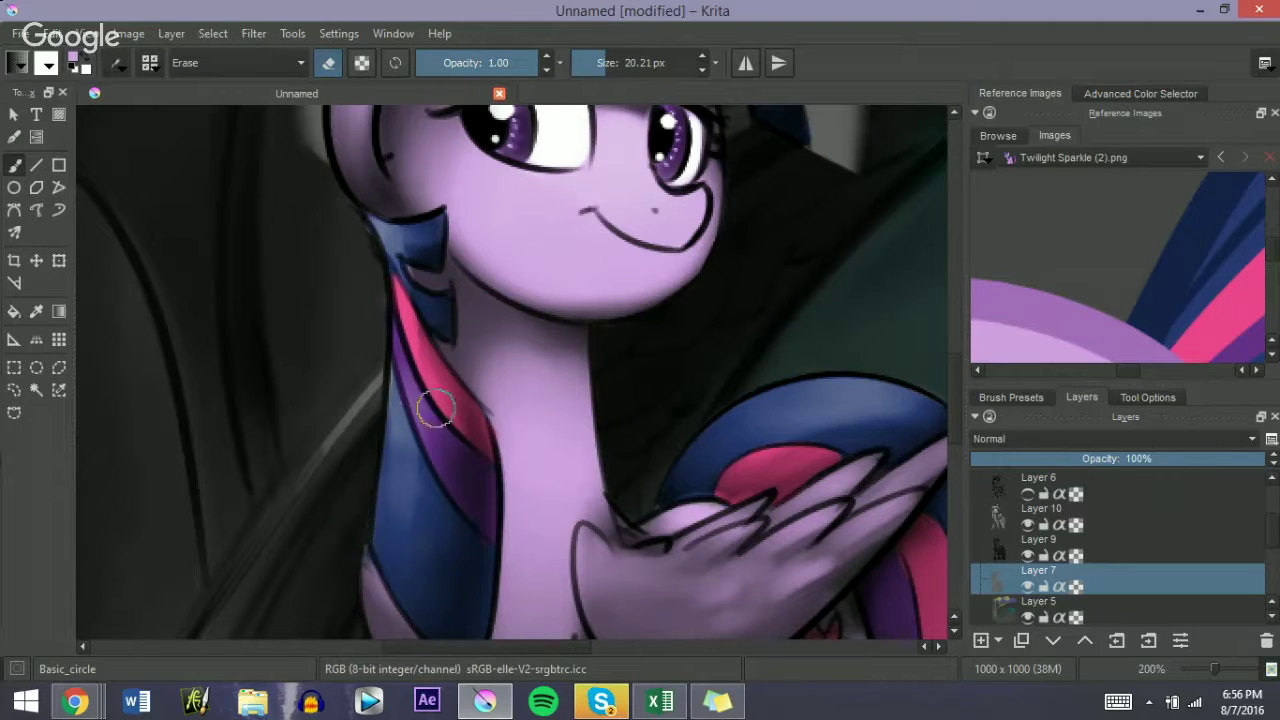
left_click(1005, 528)
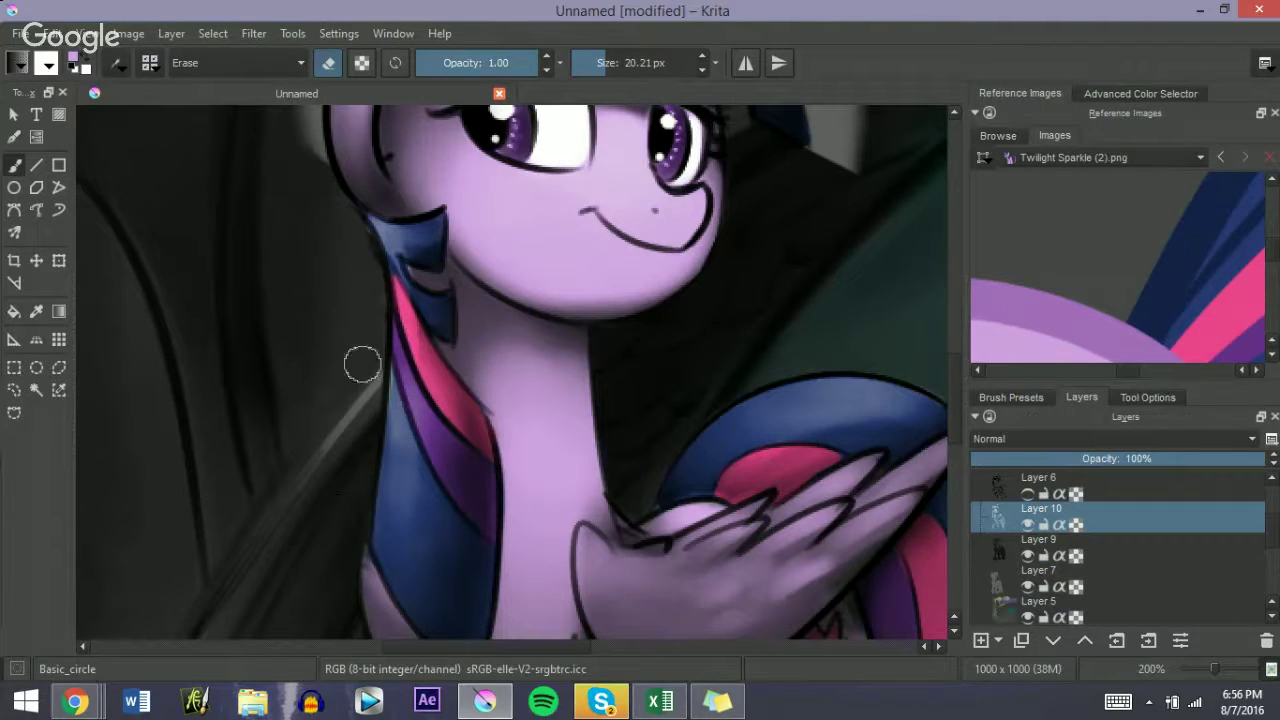
left_click_drag(352, 256, 351, 228)
Step: Erase Layer 7's grey halo around the ear, horn and back of the mane, enlarging the brush to 36.93 px
scroll(948, 394, "up", 8)
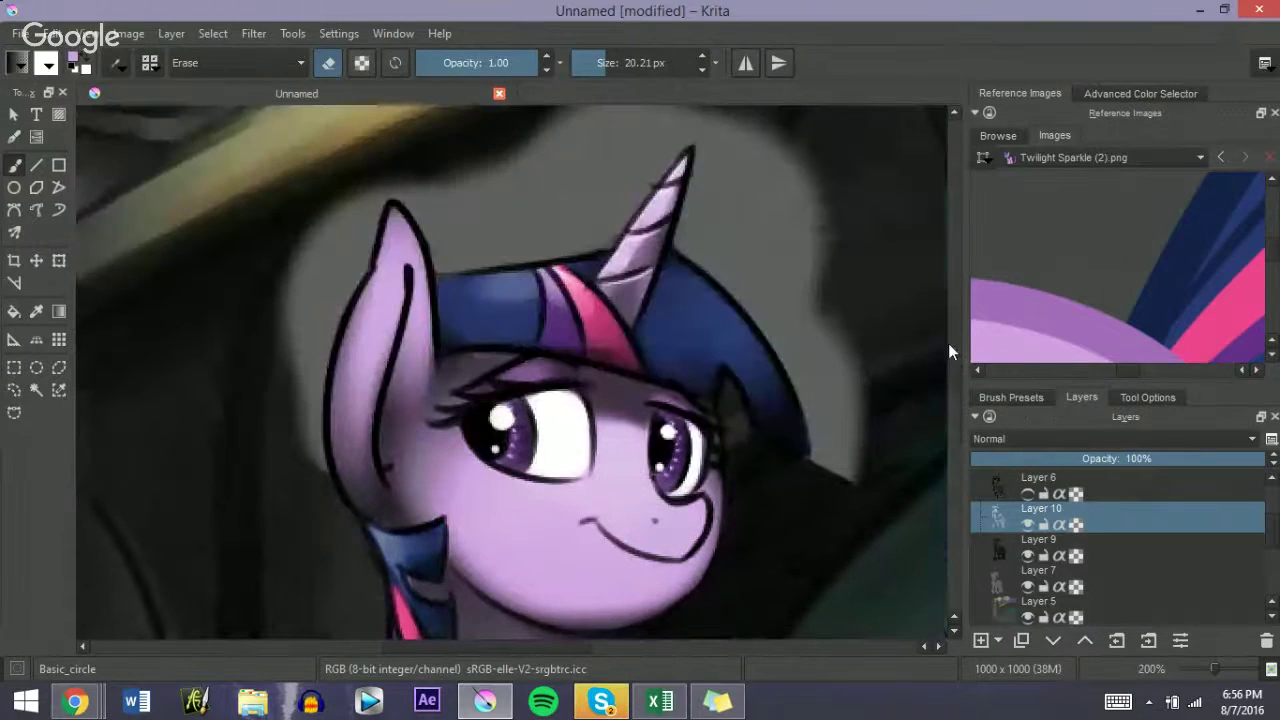
left_click(1002, 588)
mouse_move(332, 245)
left_mouse_down()
mouse_move(323, 349)
mouse_move(308, 512)
mouse_move(304, 404)
mouse_move(308, 415)
mouse_move(326, 339)
mouse_move(304, 319)
mouse_move(291, 344)
mouse_move(346, 245)
mouse_move(352, 302)
mouse_move(375, 202)
mouse_move(382, 220)
mouse_move(400, 216)
mouse_move(371, 237)
mouse_move(406, 231)
mouse_move(458, 292)
mouse_move(443, 302)
mouse_move(521, 285)
mouse_move(460, 304)
mouse_move(569, 283)
mouse_move(506, 296)
mouse_move(613, 239)
mouse_move(580, 283)
mouse_move(594, 277)
mouse_move(650, 209)
mouse_move(606, 275)
left_mouse_up()
mouse_move(563, 212)
left_mouse_down()
mouse_move(445, 226)
mouse_move(452, 254)
mouse_move(546, 196)
mouse_move(571, 211)
mouse_move(603, 201)
mouse_move(572, 236)
mouse_move(615, 191)
mouse_move(693, 147)
mouse_move(712, 150)
mouse_move(727, 192)
mouse_move(763, 190)
mouse_move(712, 219)
mouse_move(704, 161)
mouse_move(710, 227)
mouse_move(705, 206)
mouse_move(688, 286)
mouse_move(699, 276)
mouse_move(806, 417)
left_mouse_up()
key("bracketright")
key("bracketleft")
key("bracketleft")
key("bracketright")
mouse_move(796, 218)
left_mouse_down()
mouse_move(734, 229)
mouse_move(765, 231)
mouse_move(815, 322)
mouse_move(851, 334)
mouse_move(859, 383)
mouse_move(795, 343)
mouse_move(826, 430)
mouse_move(773, 341)
mouse_move(871, 492)
mouse_move(849, 490)
mouse_move(830, 443)
mouse_move(834, 511)
left_mouse_up()
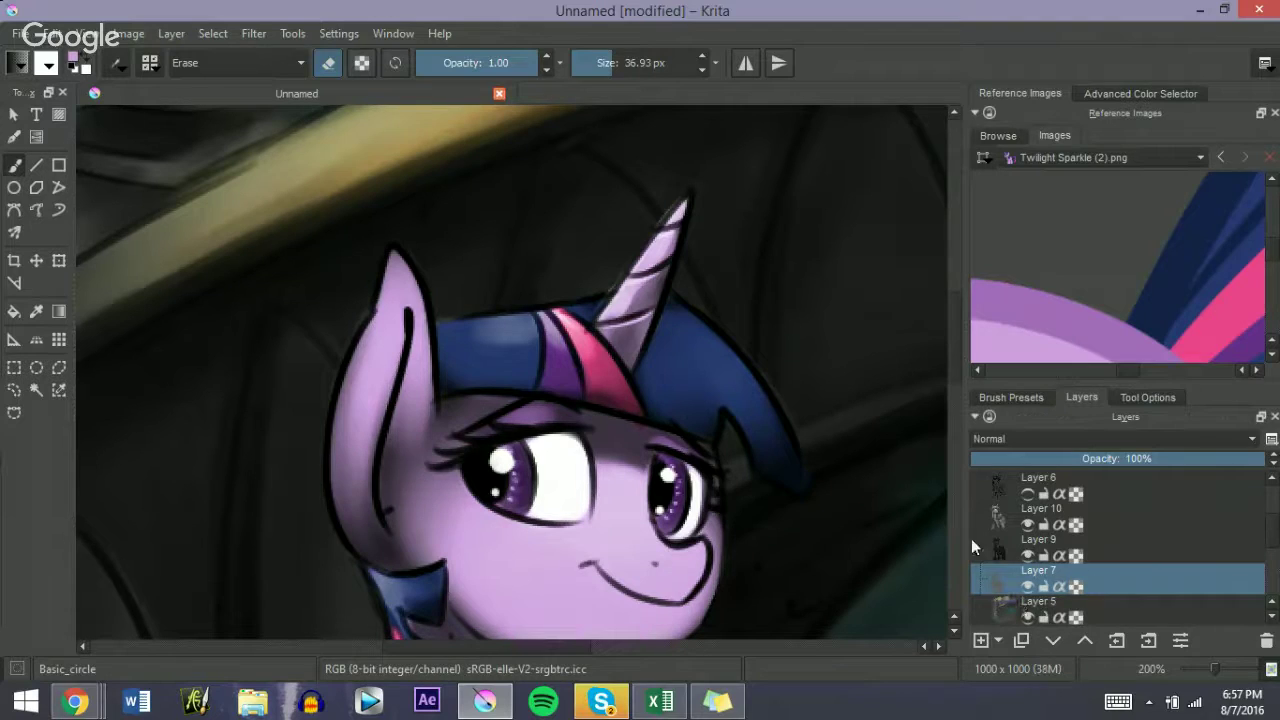
Step: Switch to Layer 10 and reduce the eraser to 11.29 px for cleaning the outline around the ear
left_click(998, 524)
key("bracketleft")
key("bracketleft")
key("bracketleft")
key("bracketleft")
key("bracketleft")
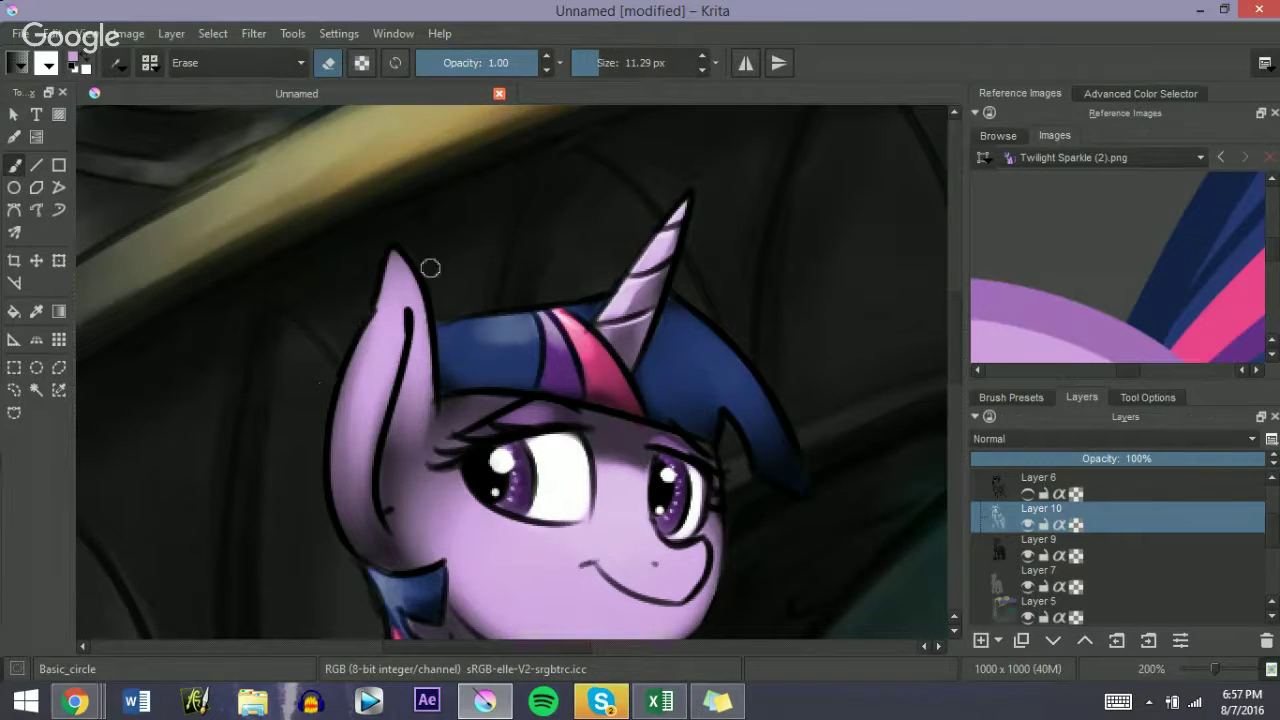
Step: Add a new layer above Layer 12 at the top of the stack
left_click(1197, 667)
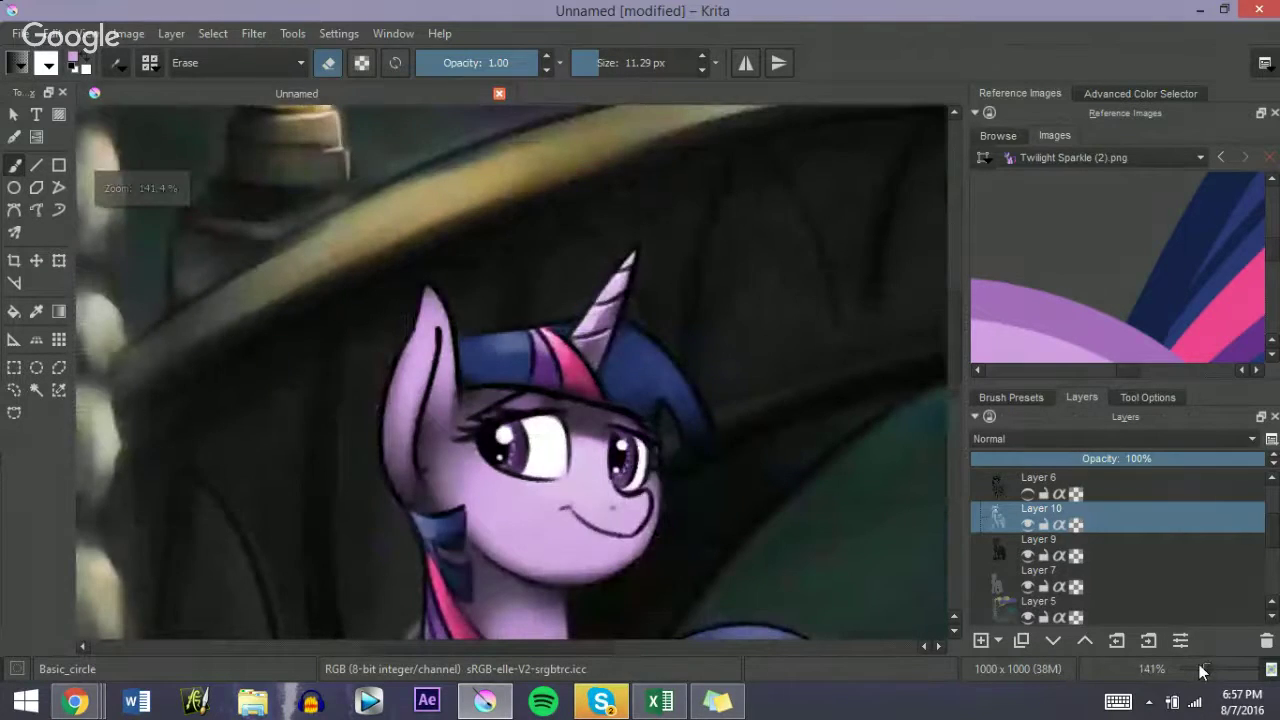
scroll(1202, 668, "down", 2)
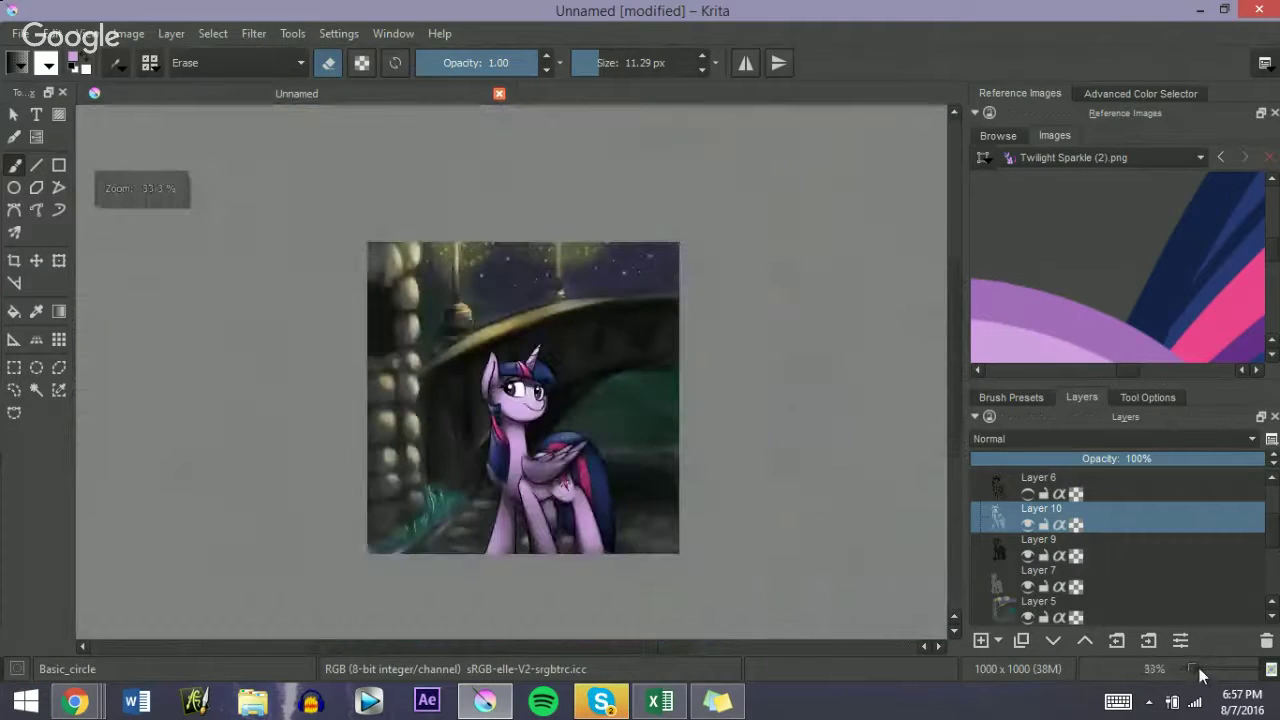
scroll(1202, 668, "up", 1)
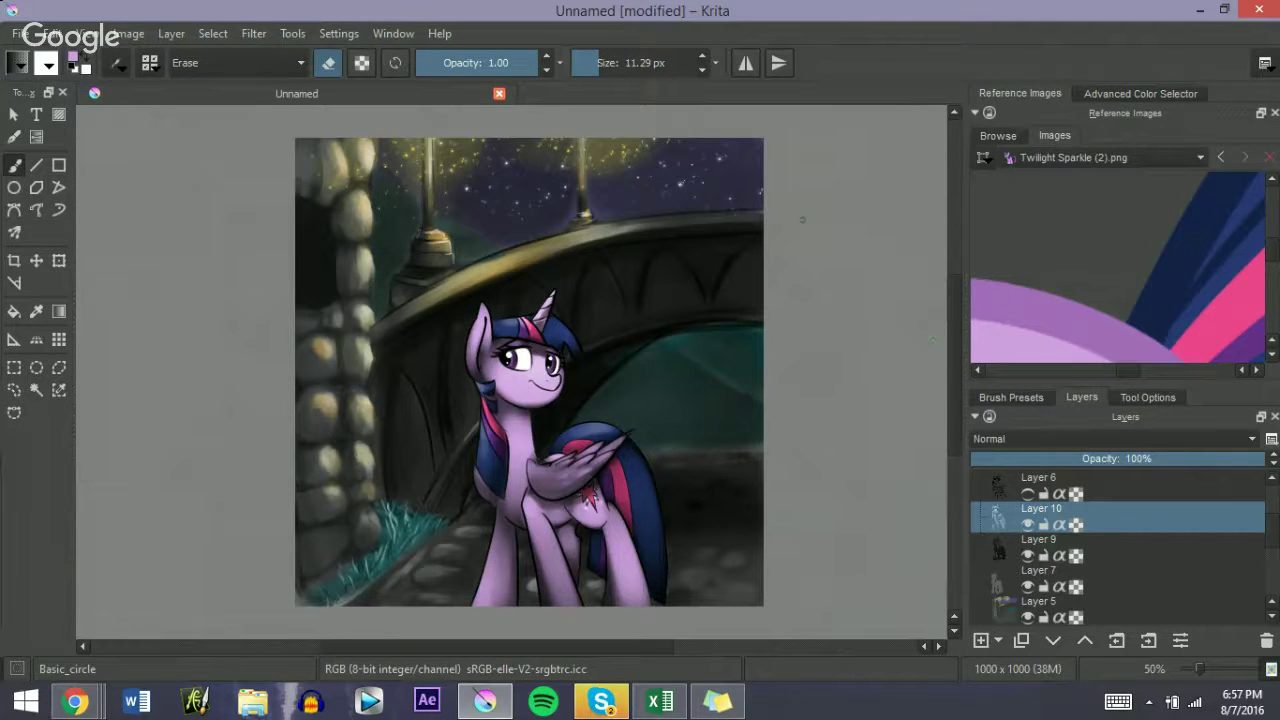
left_click(1008, 482)
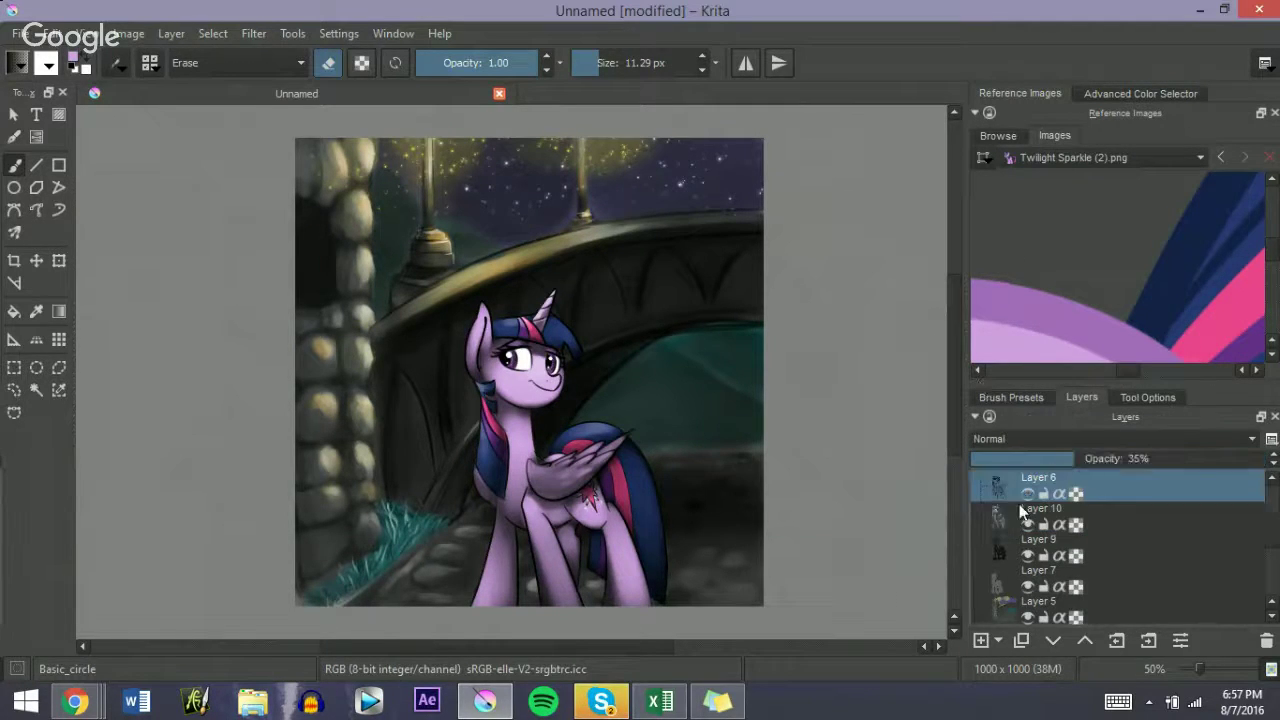
left_click(1002, 530)
left_click(1036, 485)
scroll(1259, 538, "up", 1)
left_click(981, 640)
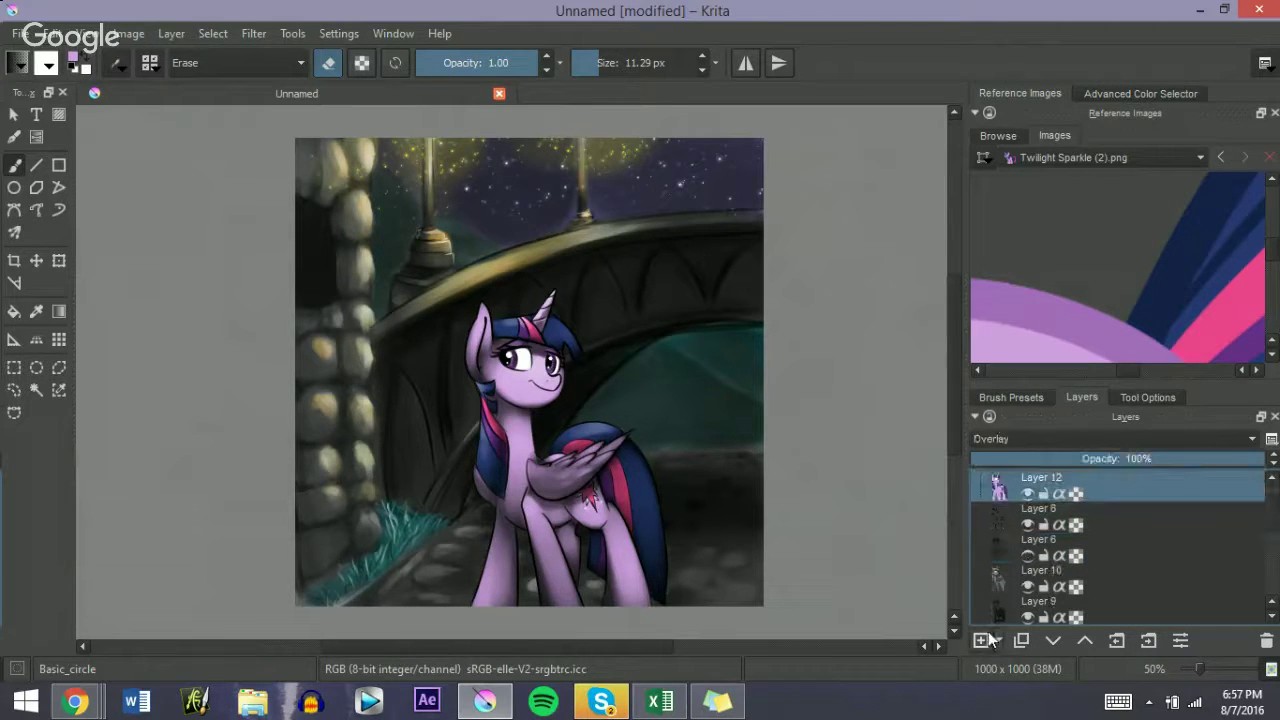
Step: Choose the Basic_wet_soft brush preset and a light golden yellow as the painting colour
left_click(1025, 400)
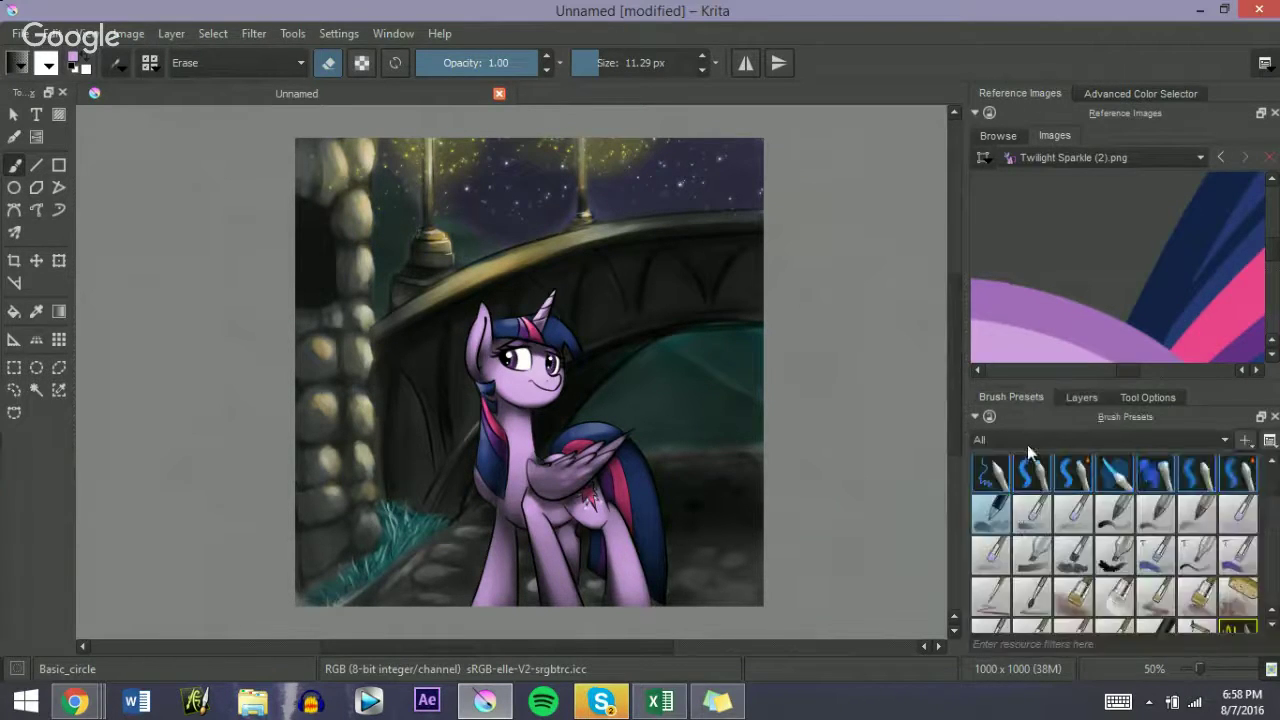
left_click(991, 553)
left_click(1076, 397)
left_click(1107, 93)
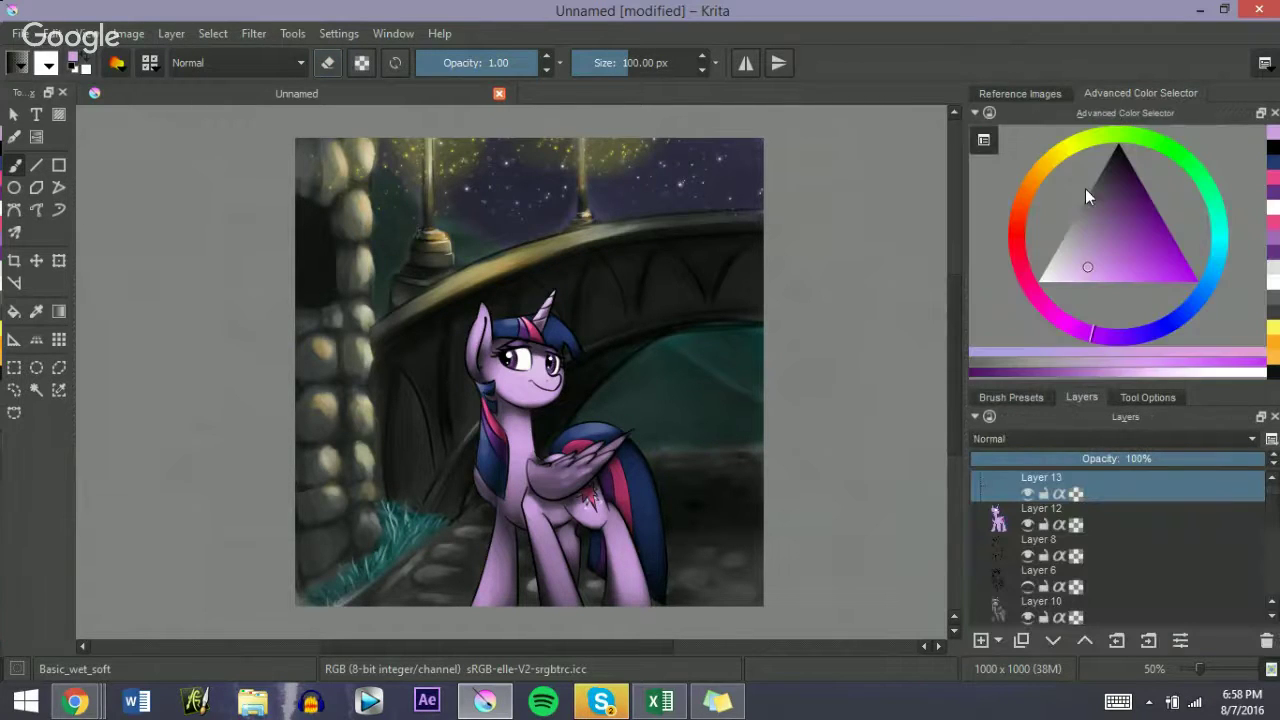
left_click(1028, 205)
left_click_drag(1066, 271, 1130, 284)
left_click(1067, 149)
left_click(1049, 161)
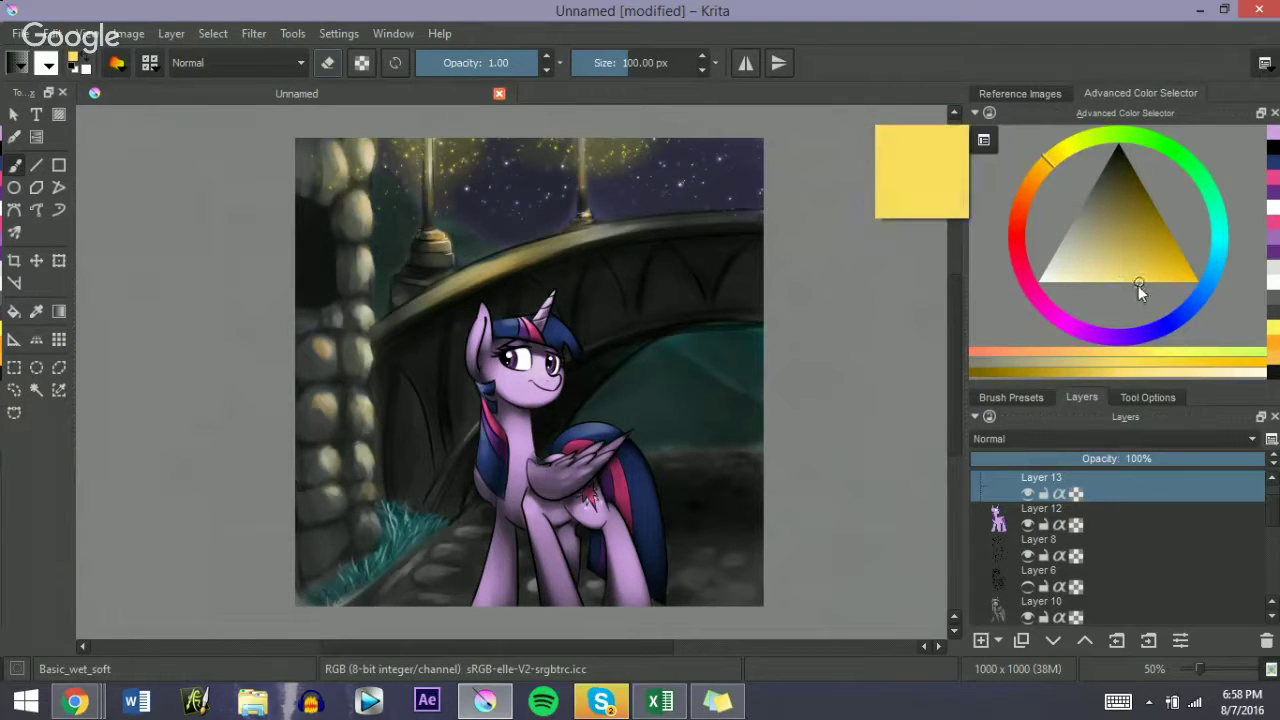
left_click(1018, 92)
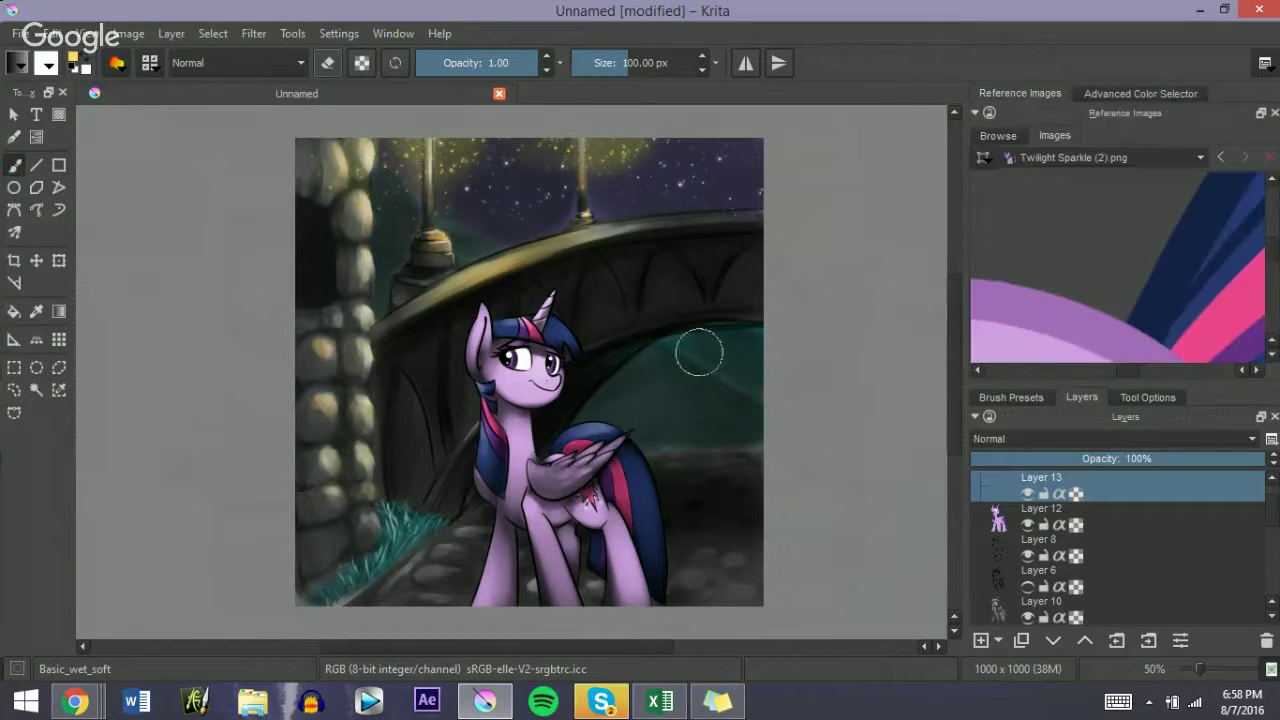
Step: Paint soft yellow light on the horn, forelock and ear on Layer 13, with the layer's blending mode set to Overlay
mouse_move(537, 354)
left_mouse_down()
mouse_move(493, 321)
mouse_move(538, 330)
left_mouse_up()
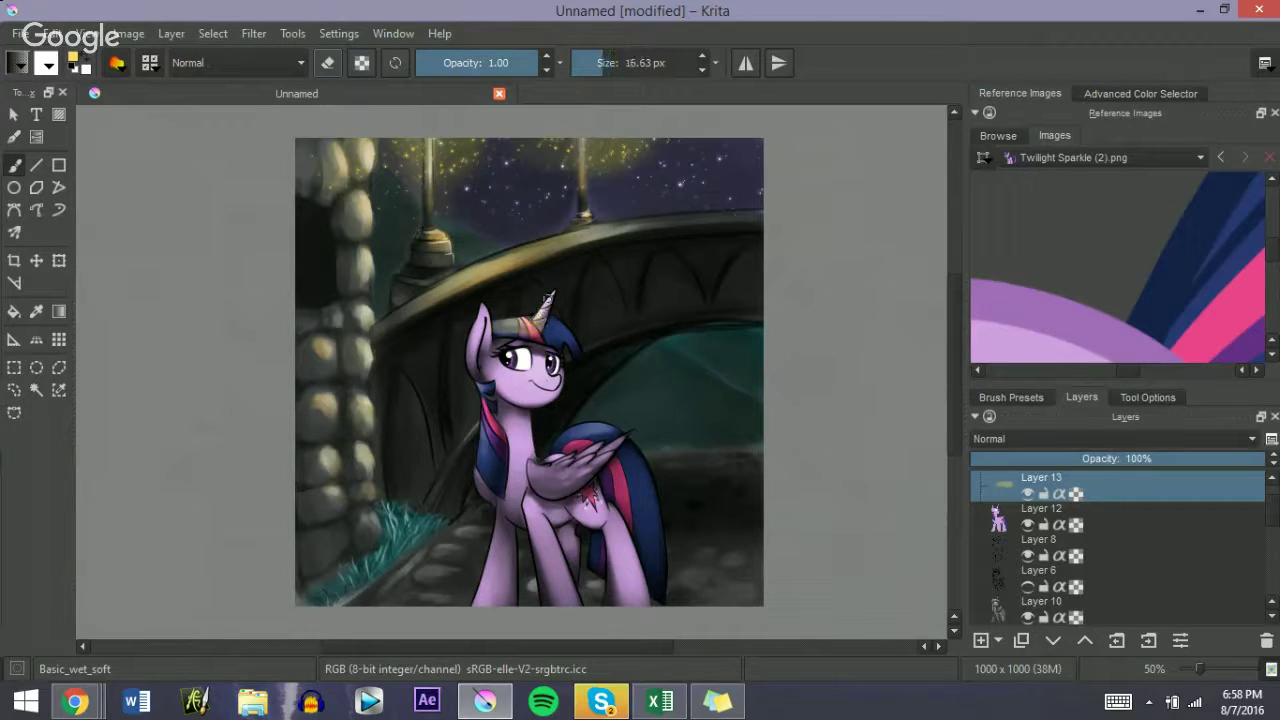
left_click(1035, 438)
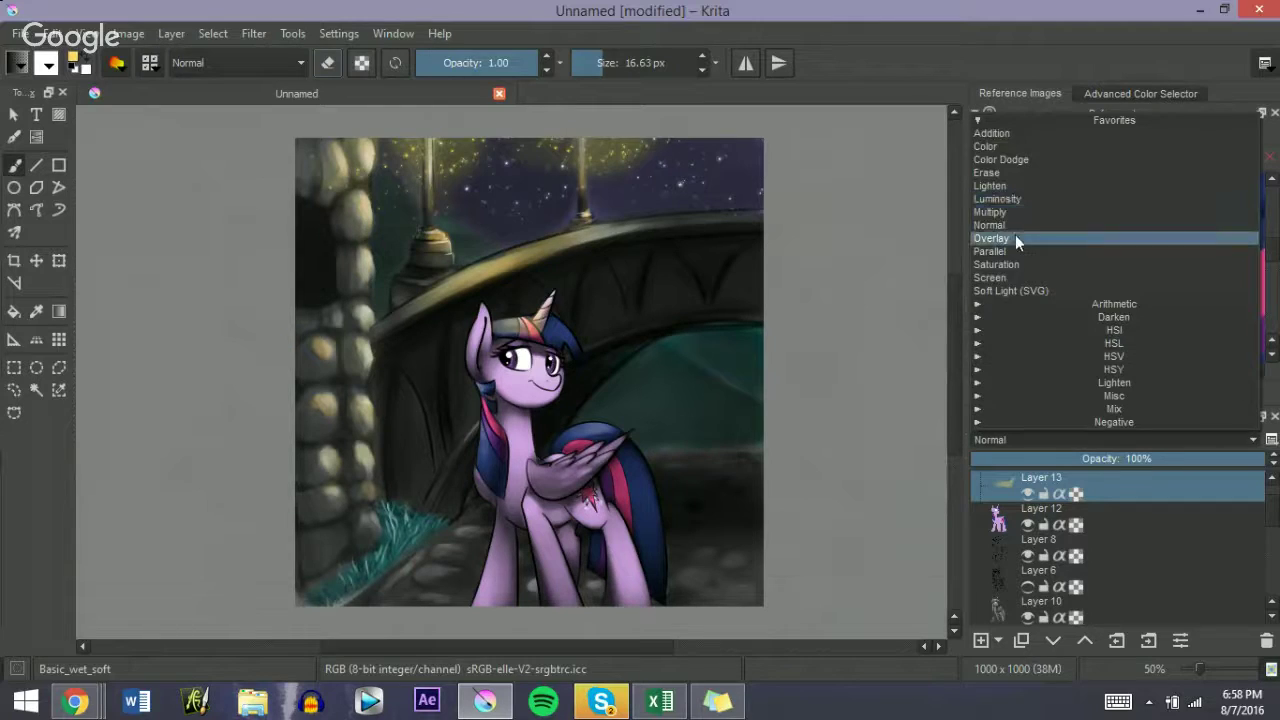
left_click(1015, 240)
key("bracketright")
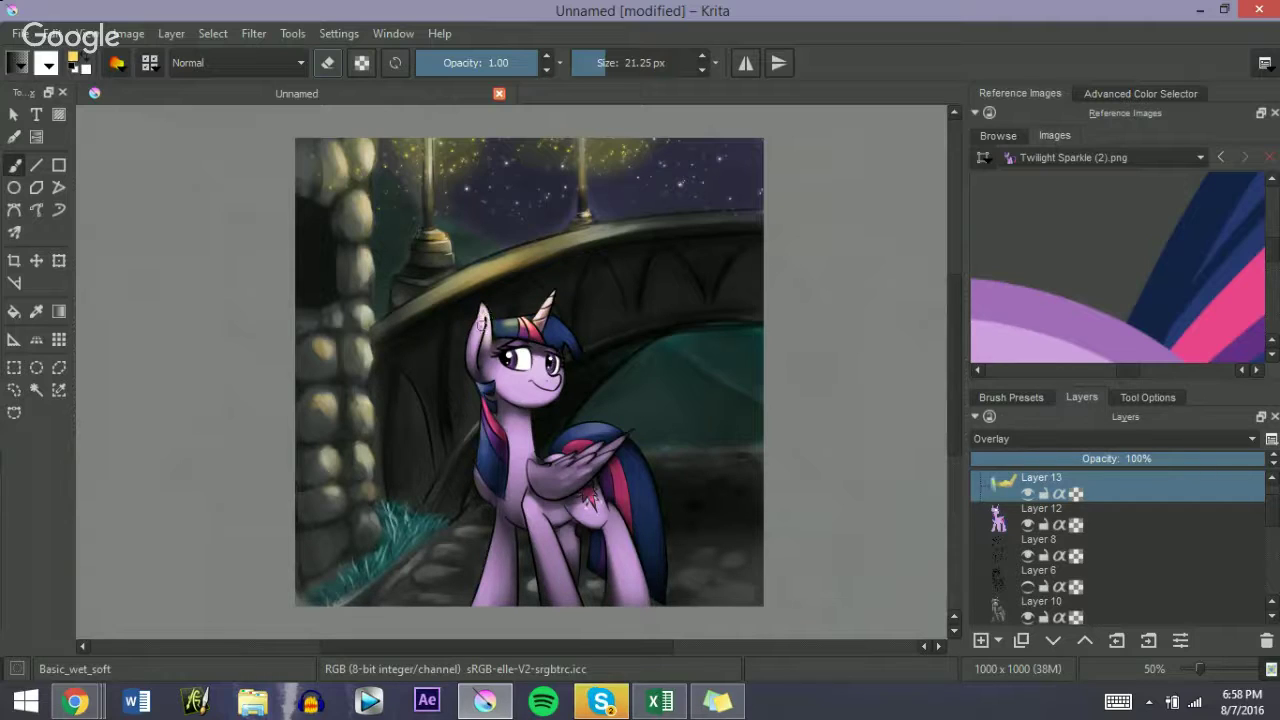
left_click_drag(481, 338, 479, 341)
Step: Try yellow light over the face, hanging mane, wing and haunch with a brush of about 43.53 px
mouse_move(540, 371)
left_mouse_down()
mouse_move(509, 397)
mouse_move(509, 351)
mouse_move(499, 371)
mouse_move(494, 360)
mouse_move(524, 357)
mouse_move(539, 377)
mouse_move(527, 390)
mouse_move(514, 370)
mouse_move(484, 395)
mouse_move(496, 405)
mouse_move(487, 435)
mouse_move(480, 413)
mouse_move(481, 465)
mouse_move(487, 435)
mouse_move(484, 467)
mouse_move(495, 457)
mouse_move(505, 392)
mouse_move(528, 435)
mouse_move(507, 477)
mouse_move(543, 487)
mouse_move(529, 453)
mouse_move(571, 443)
mouse_move(552, 458)
mouse_move(573, 484)
left_mouse_up()
key("bracketleft")
key("bracketright")
key("bracketright")
key("bracketright")
key("bracketright")
key("bracketleft")
key("bracketleft")
mouse_move(568, 436)
left_mouse_down()
mouse_move(604, 436)
mouse_move(572, 441)
left_mouse_up()
left_click_drag(578, 487, 596, 508)
Step: Undo the yellow strokes on the mane, wing and body, and reduce the brush to 26.17 px
key("ctrl+z")
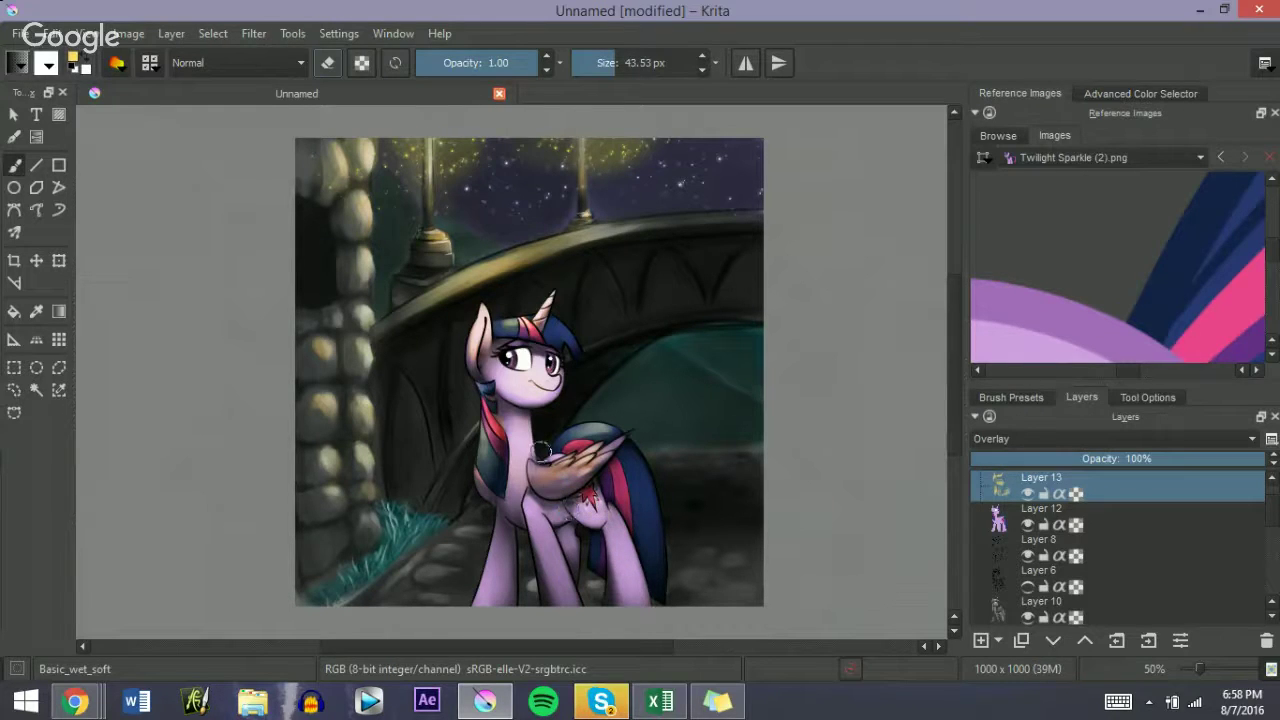
key("ctrl+z")
key("ctrl+z")
key("ctrl+z")
key("ctrl+z")
key("ctrl+z")
left_click_drag(517, 407, 508, 404, "shift")
key("ctrl+z")
key("ctrl+z")
key("ctrl+z")
key("ctrl+z")
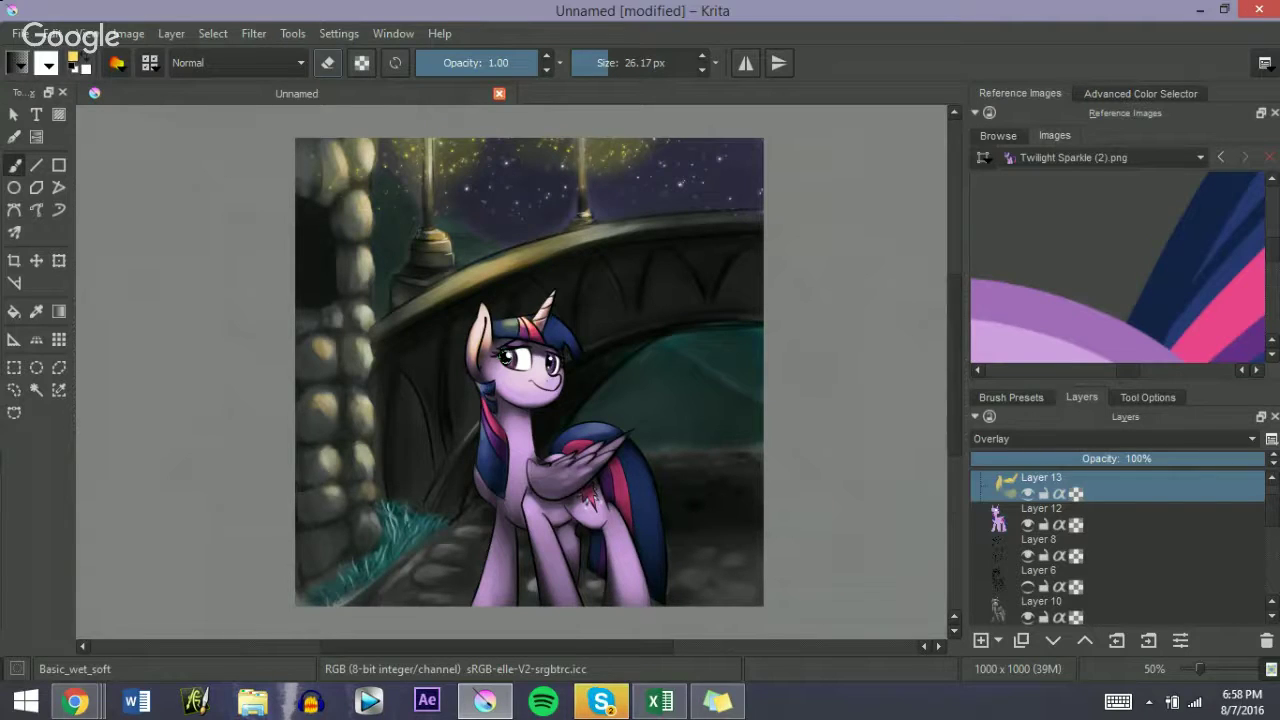
Step: Erase the yellow spill over the near eye and beside the forelock on Layer 13
key("e")
mouse_move(501, 380)
left_mouse_down()
mouse_move(567, 373)
mouse_move(501, 383)
mouse_move(561, 365)
mouse_move(489, 363)
mouse_move(499, 373)
mouse_move(518, 345)
left_mouse_up()
key("e")
Step: Pick black, shrink the Basic_wet_soft brush to 17.44 px and add a new layer above Layer 8
left_click_drag(1199, 665, 1208, 667)
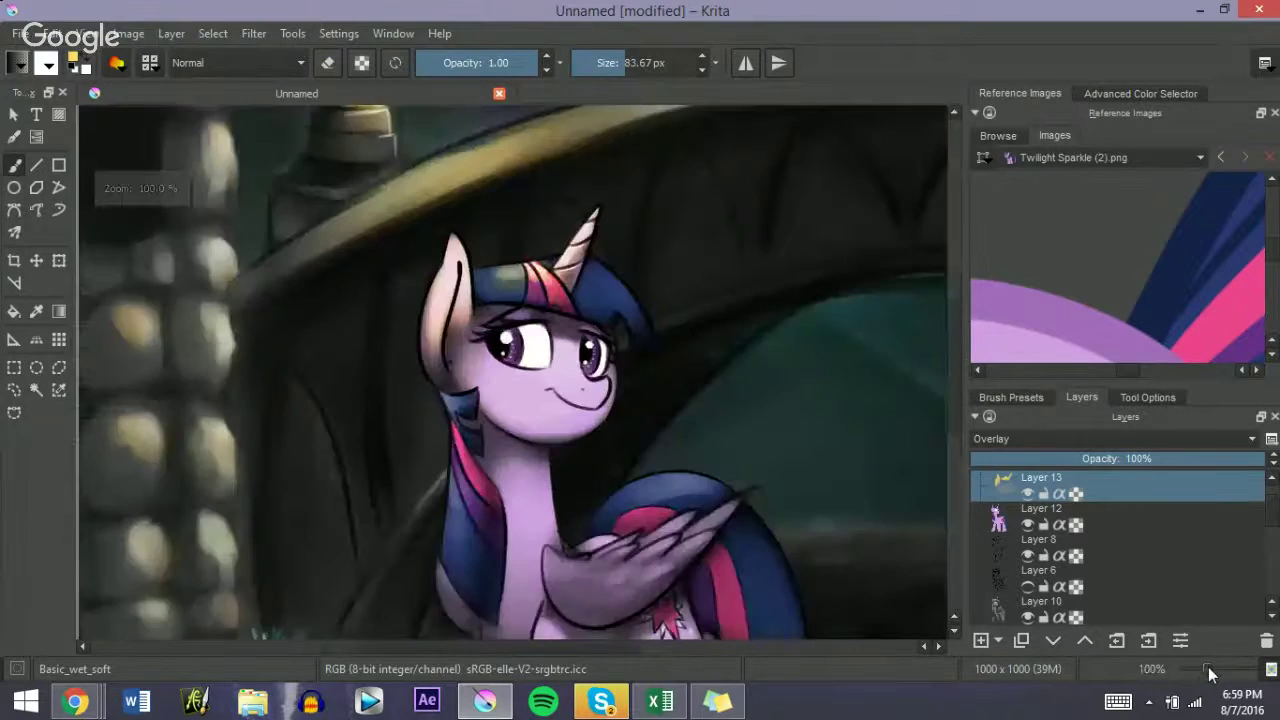
left_click(1007, 542)
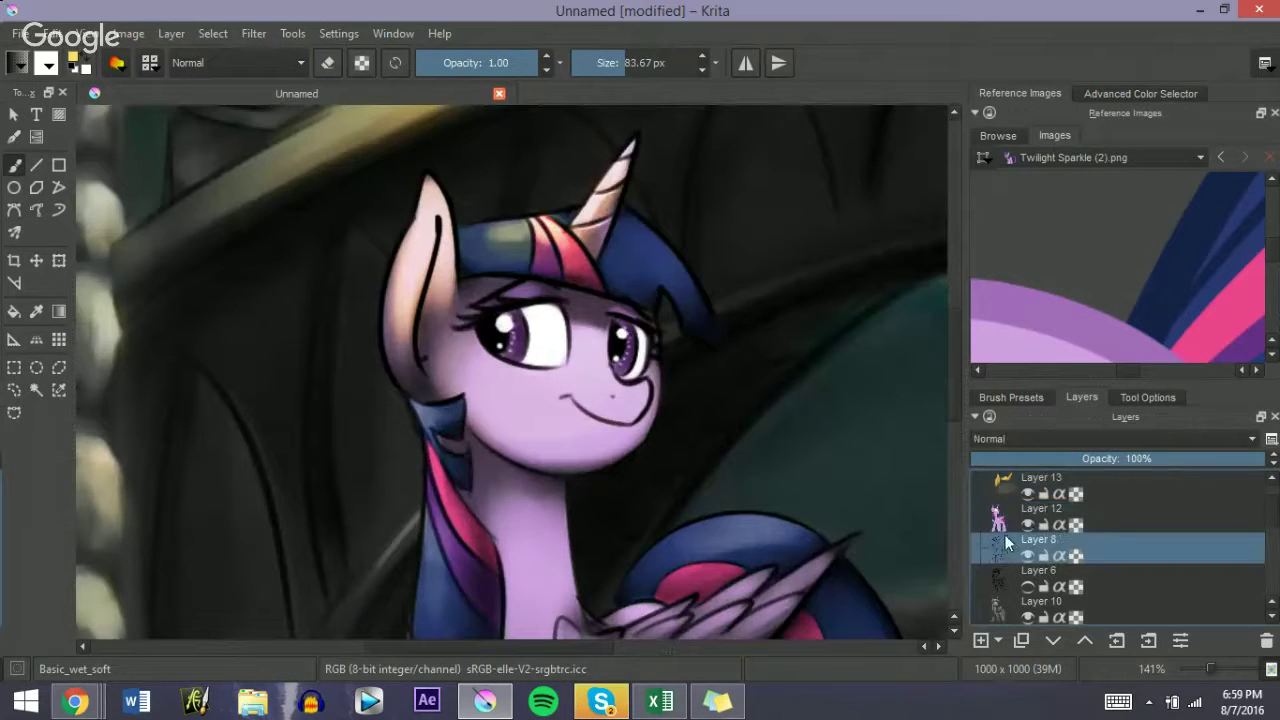
left_click(1014, 399)
left_click(1074, 399)
left_click(1015, 398)
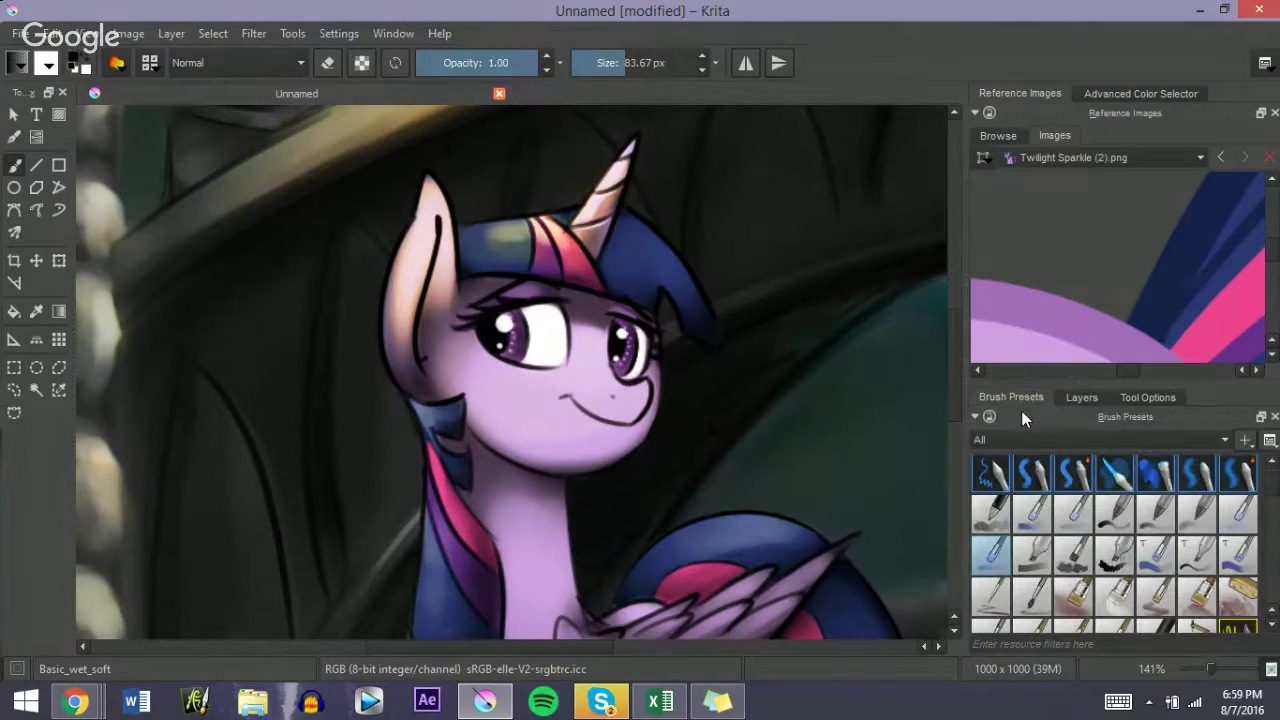
left_click_drag(556, 340, 487, 338)
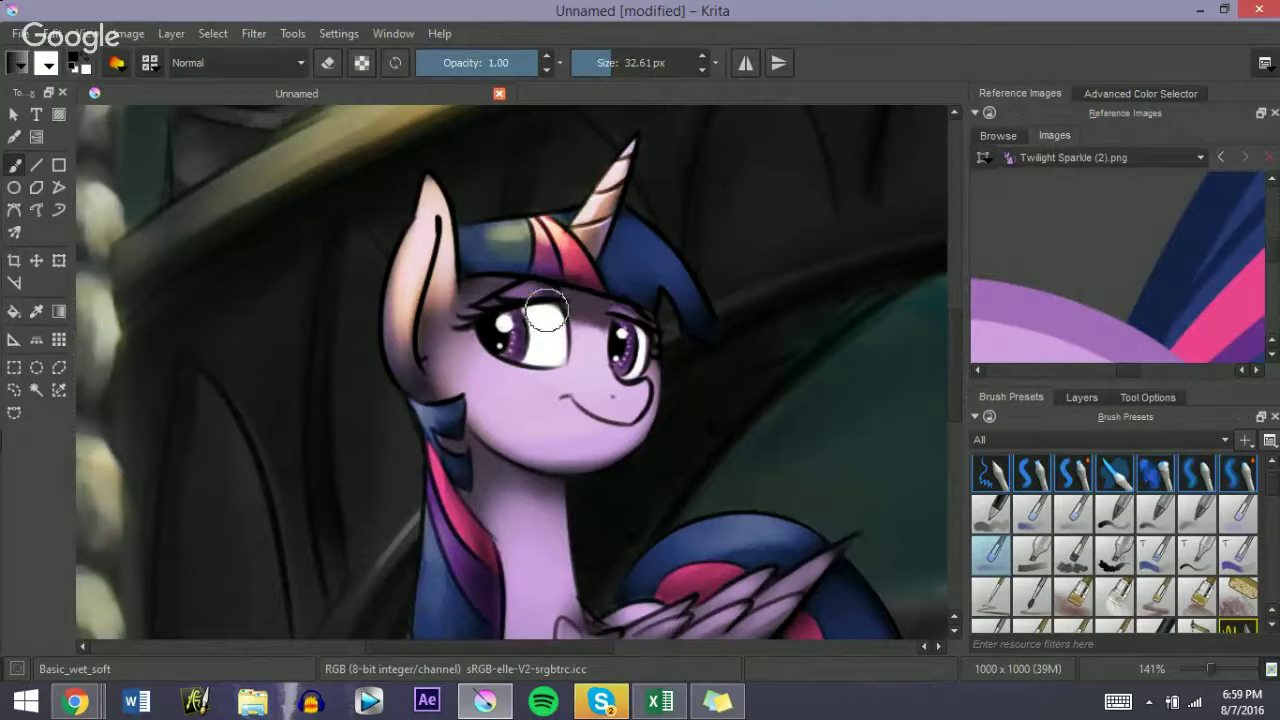
left_click_drag(550, 340, 530, 339, "shift")
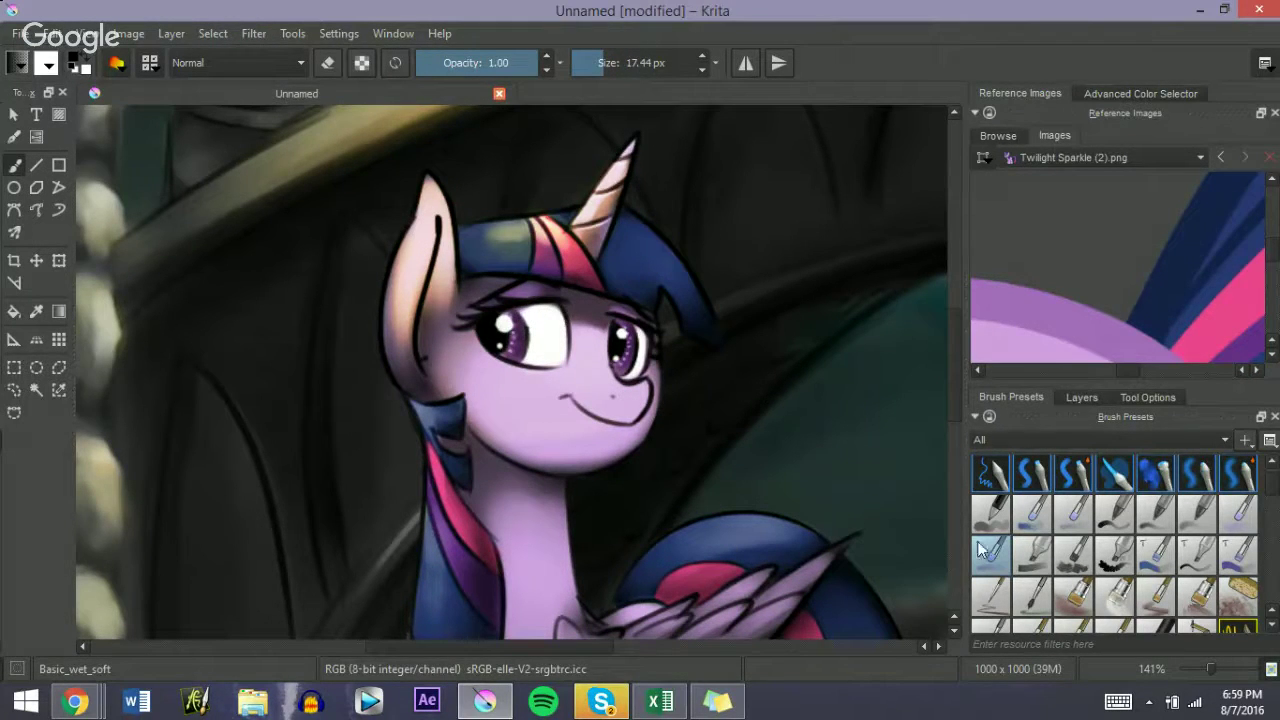
left_click(1074, 398)
left_click(981, 640)
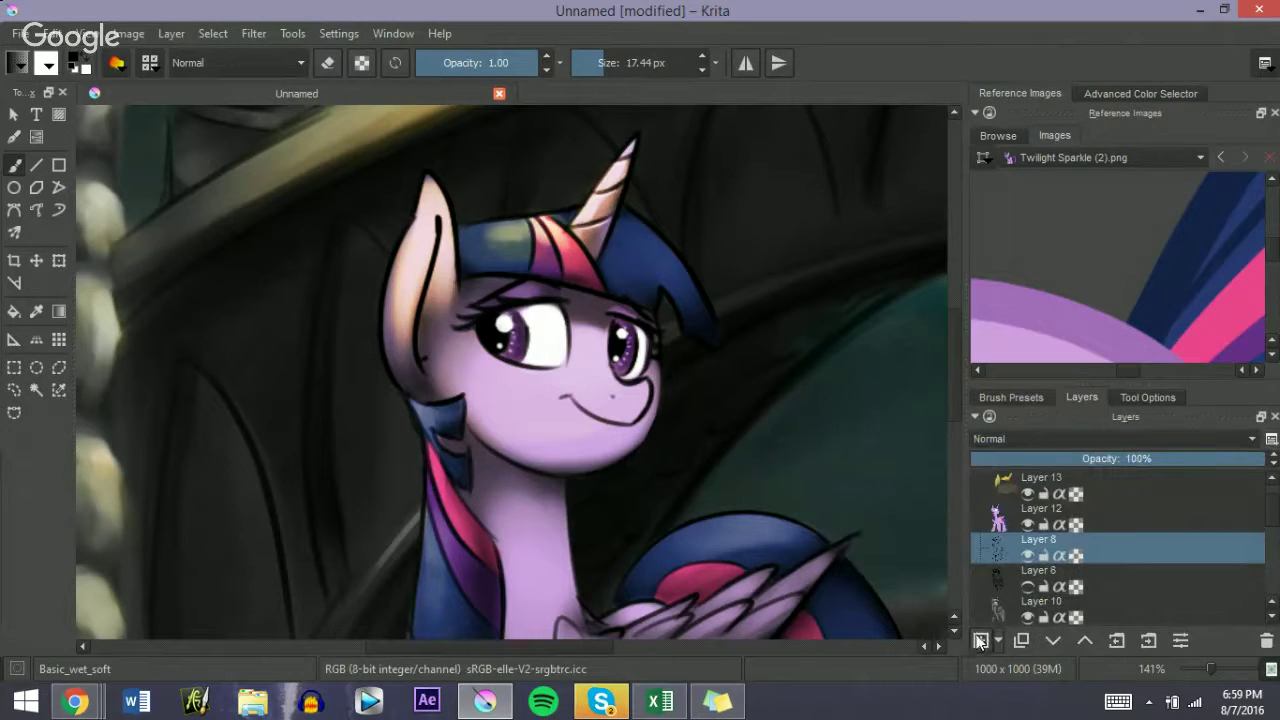
Step: Shade the upper whites of both eyes in black on the new layer, reducing the brush to 13.10 px
mouse_move(520, 343)
left_mouse_down()
mouse_move(525, 320)
mouse_move(510, 325)
mouse_move(549, 318)
left_mouse_up()
key("[")
mouse_move(652, 341)
left_mouse_down()
mouse_move(622, 327)
mouse_move(648, 346)
left_mouse_up()
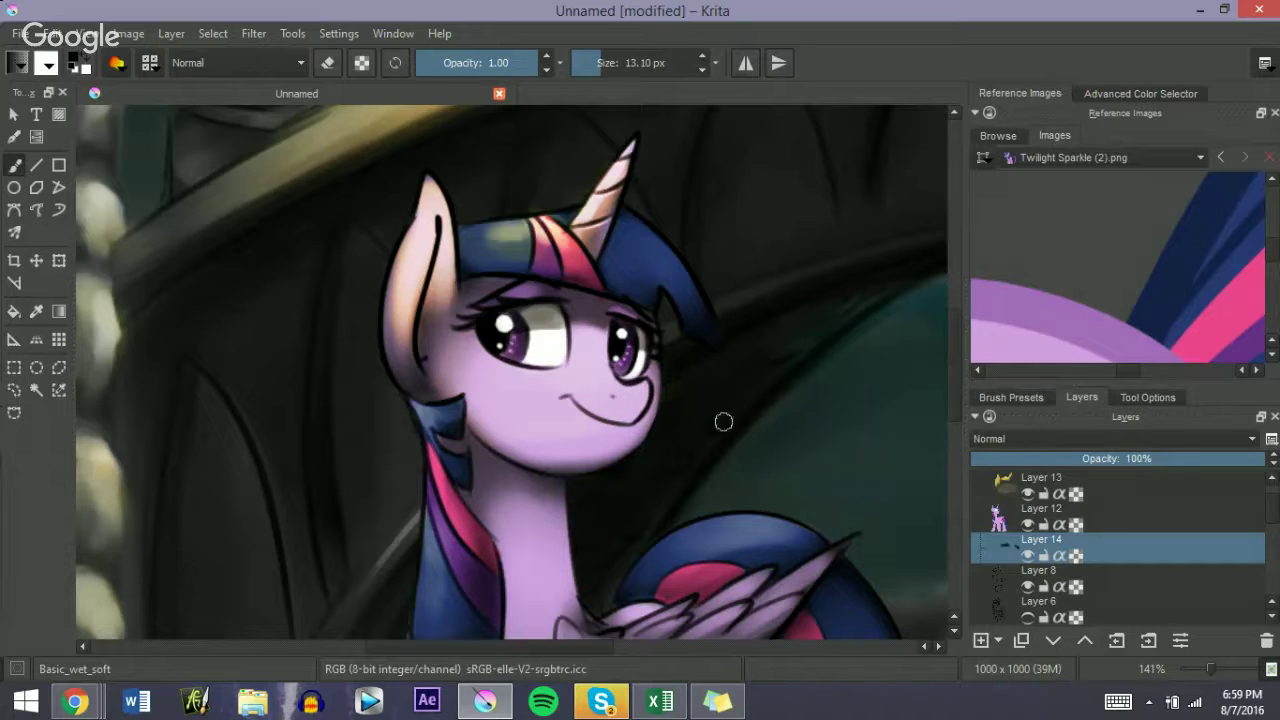
Step: Select Layer 10, change the paint colour to white and reduce the brush to 5.57 px
key("bracketleft")
key("bracketleft")
scroll(1248, 548, "down", 4)
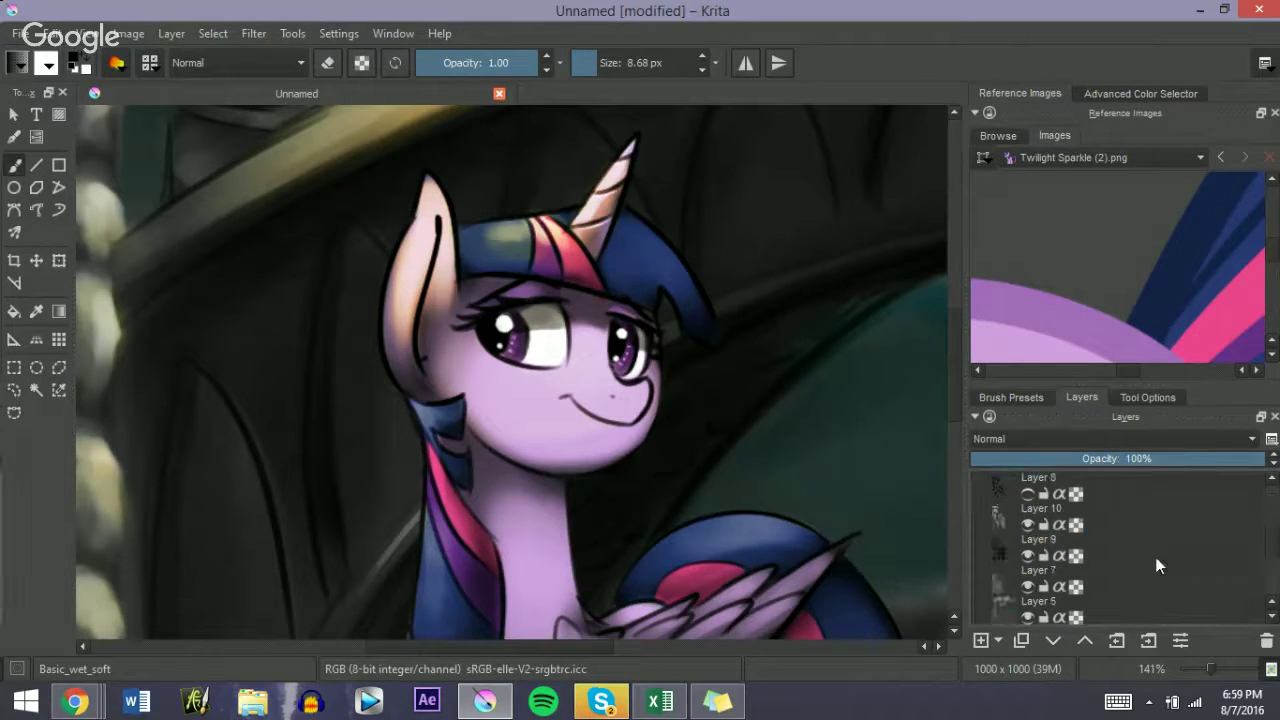
left_click(995, 522)
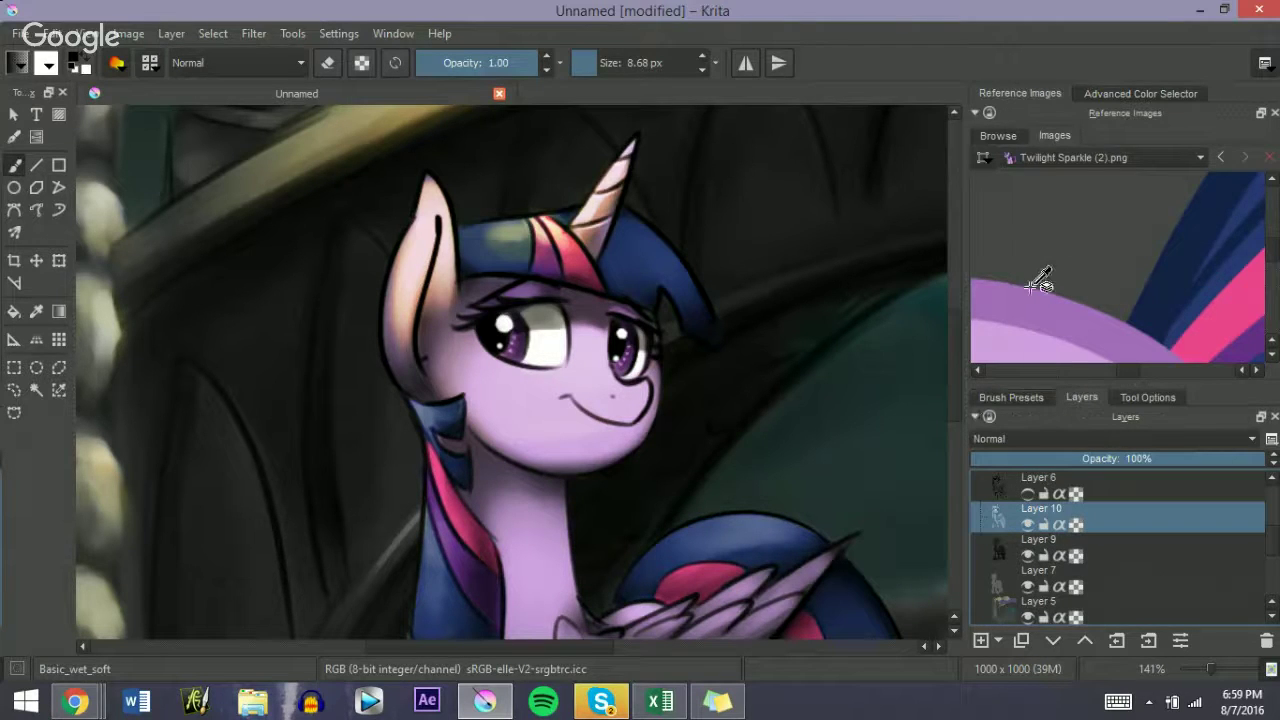
left_click(1098, 94)
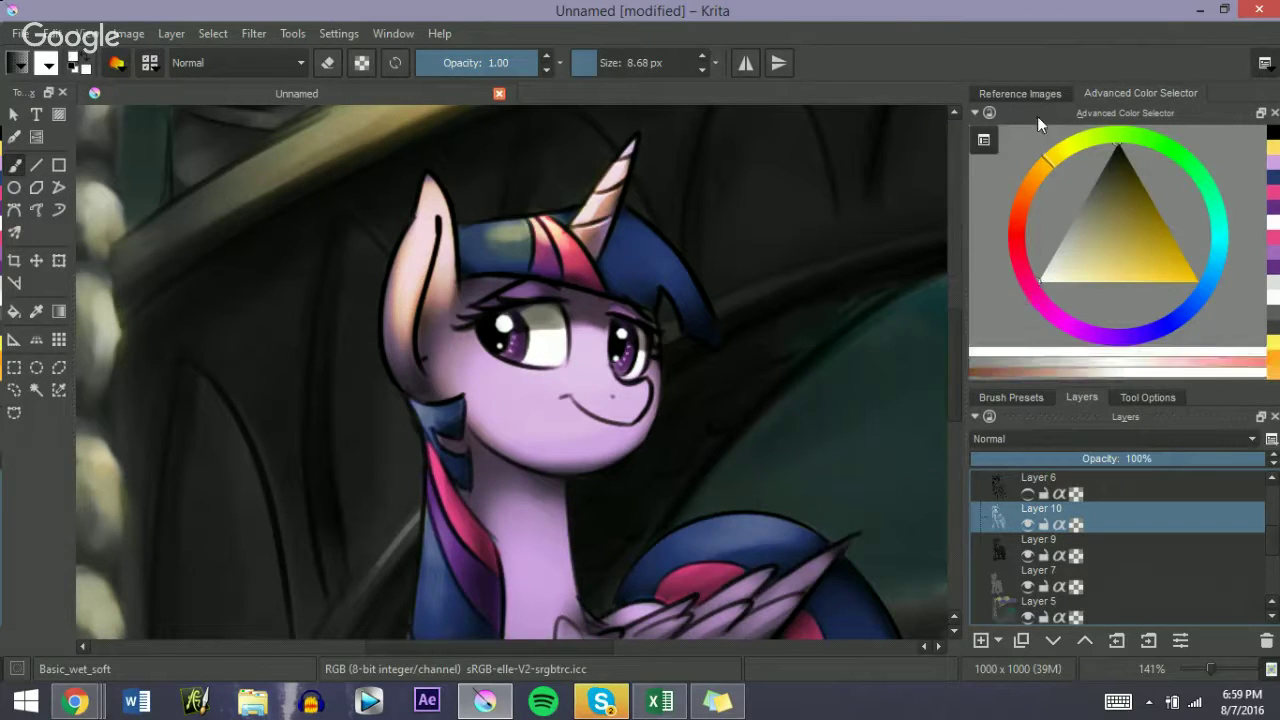
left_click(1020, 93)
key("bracketleft")
key("bracketleft")
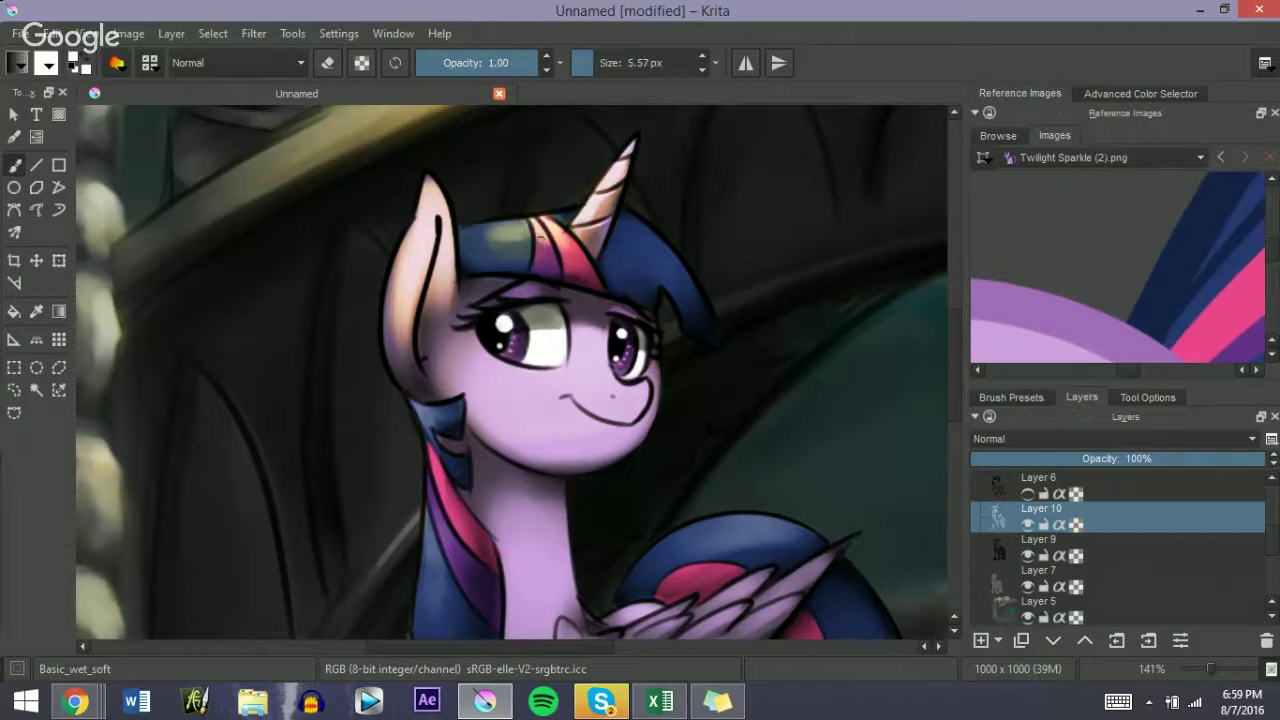
Step: Try white highlights on the blue part of the forelock with a brush of about 21.56 px
key("bracketleft")
key("bracketleft")
key("bracketright")
key("bracketright")
key("e")
key("bracketright")
key("e")
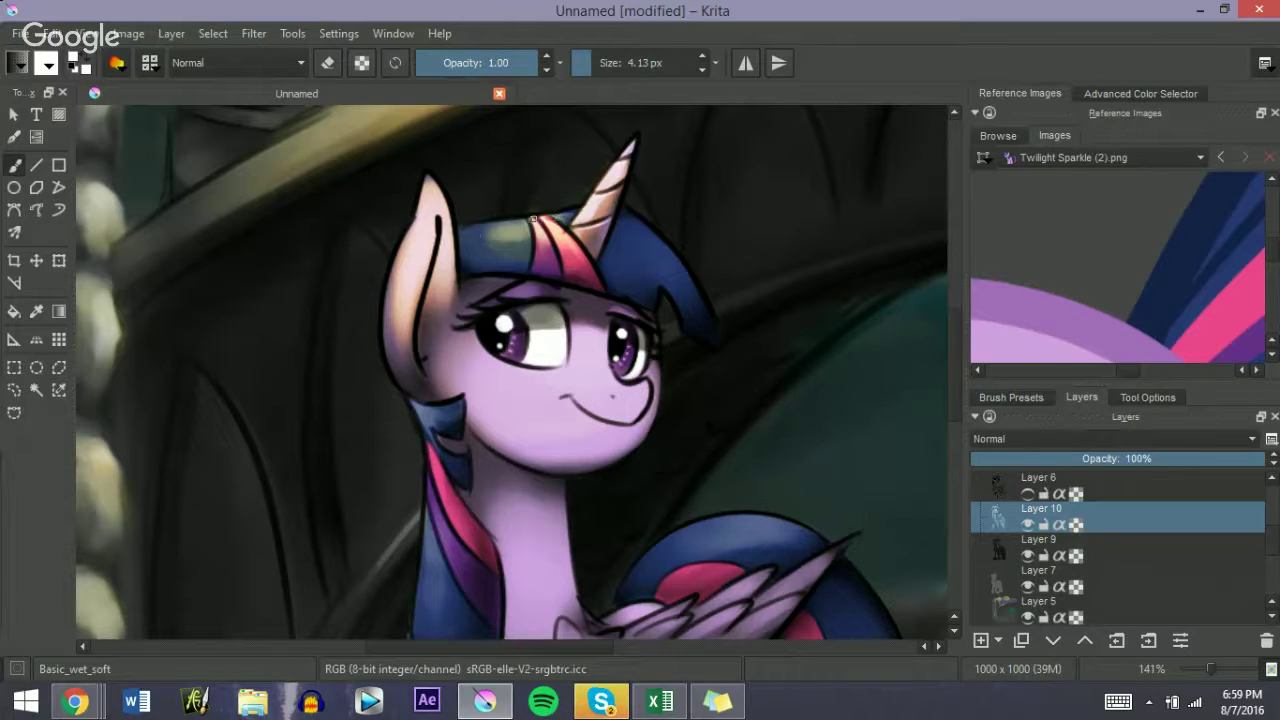
left_click_drag(488, 228, 465, 231)
left_click_drag(478, 233, 510, 234)
mouse_move(510, 233)
left_mouse_down()
mouse_move(522, 233)
mouse_move(492, 242)
left_mouse_up()
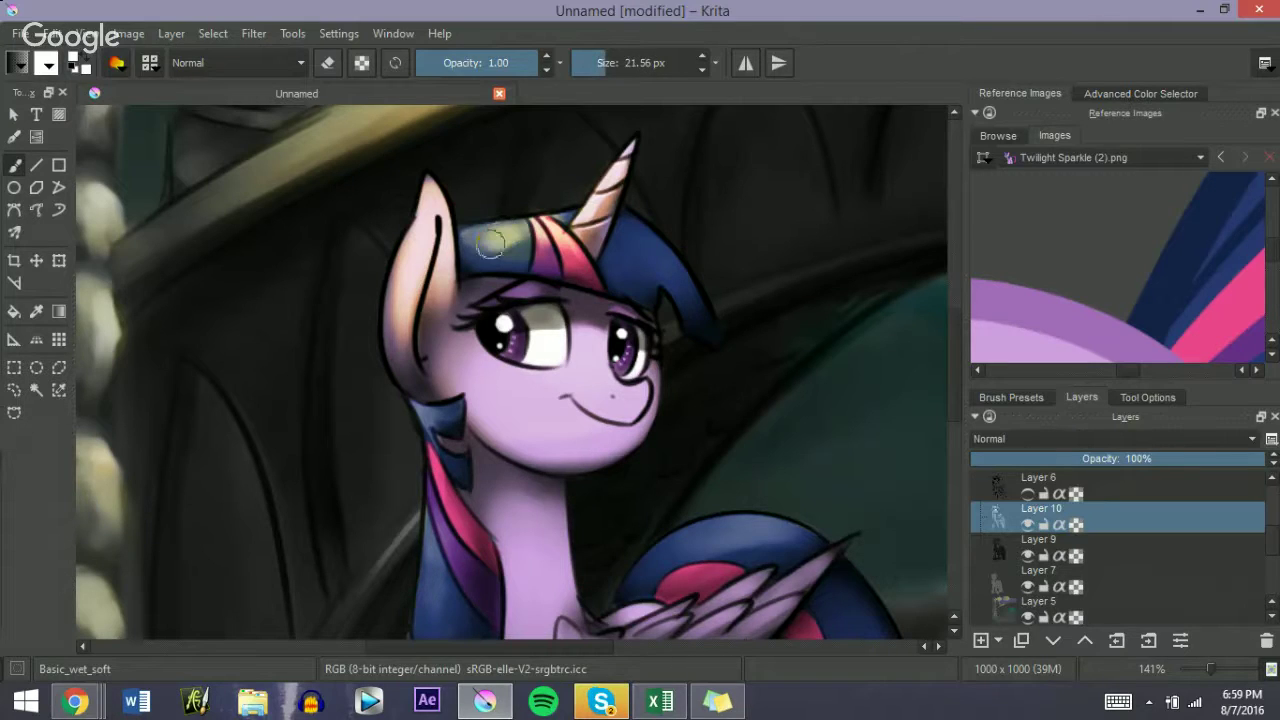
key("ctrl+z")
key("ctrl+z")
key("ctrl+z")
key("ctrl+z")
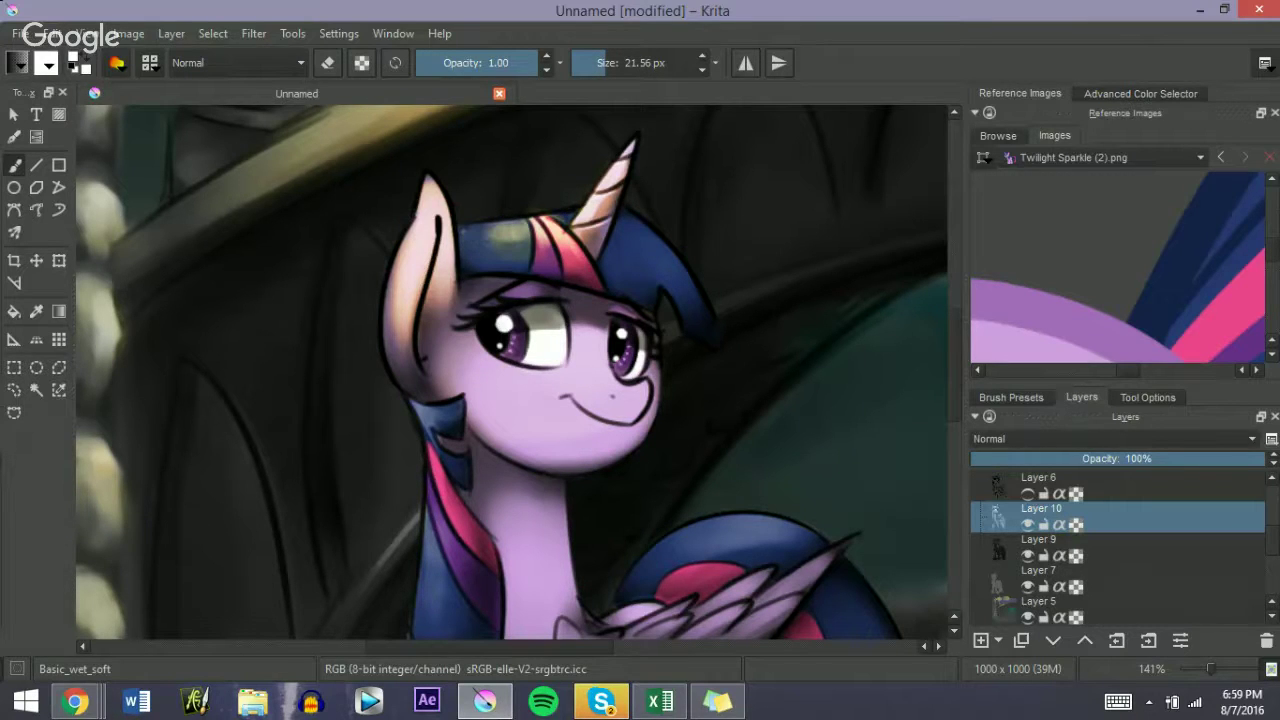
Step: Reduce the Basic_wet_soft brush to 3.16 px
left_click_drag(1210, 667, 1205, 669)
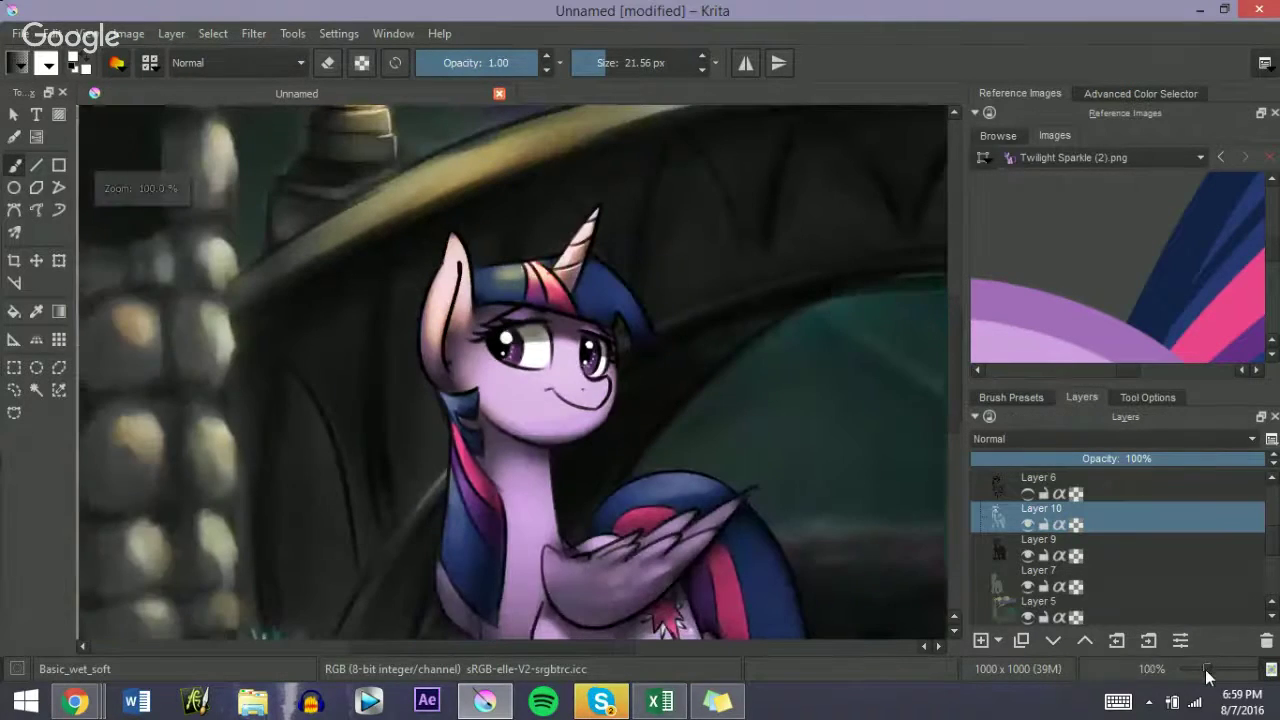
key("bracketleft")
key("bracketleft")
key("bracketleft")
key("bracketleft")
key("bracketleft")
key("bracketleft")
key("bracketleft")
key("bracketleft")
key("bracketleft")
key("bracketleft")
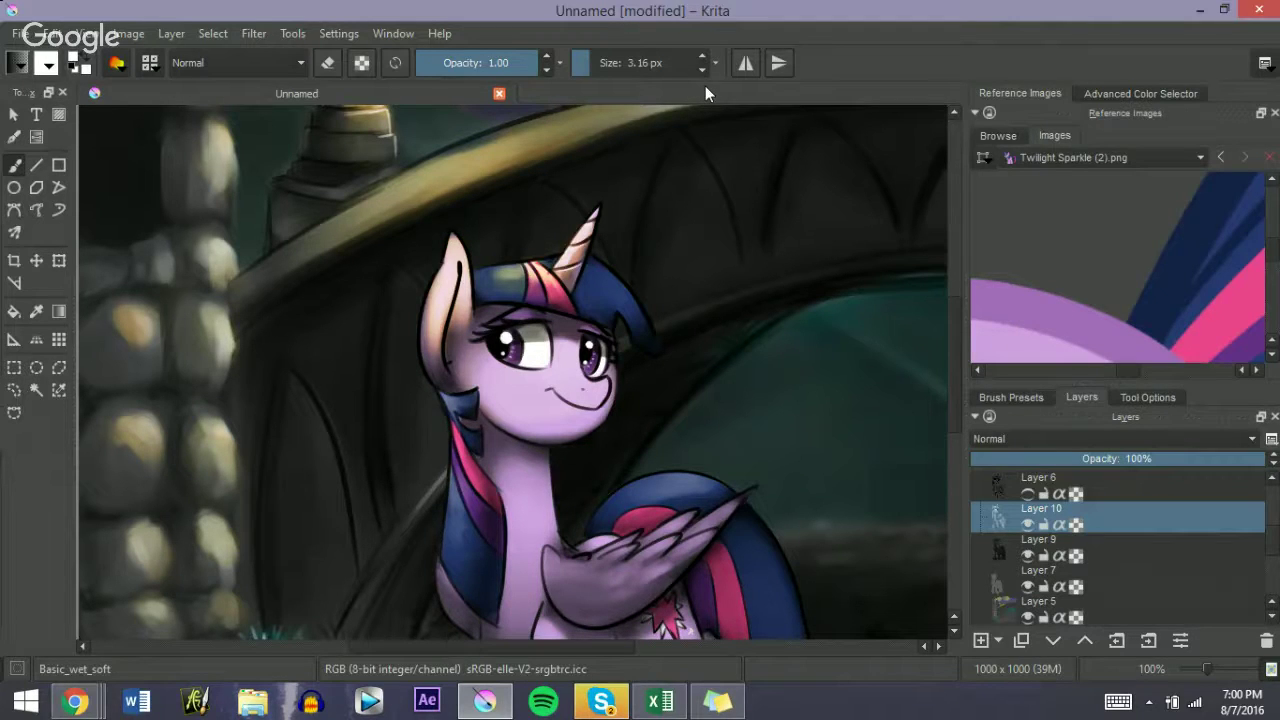
Step: Find Layer 4 in the background layers and add a new paint layer directly above it
left_click_drag(1204, 670, 1190, 678)
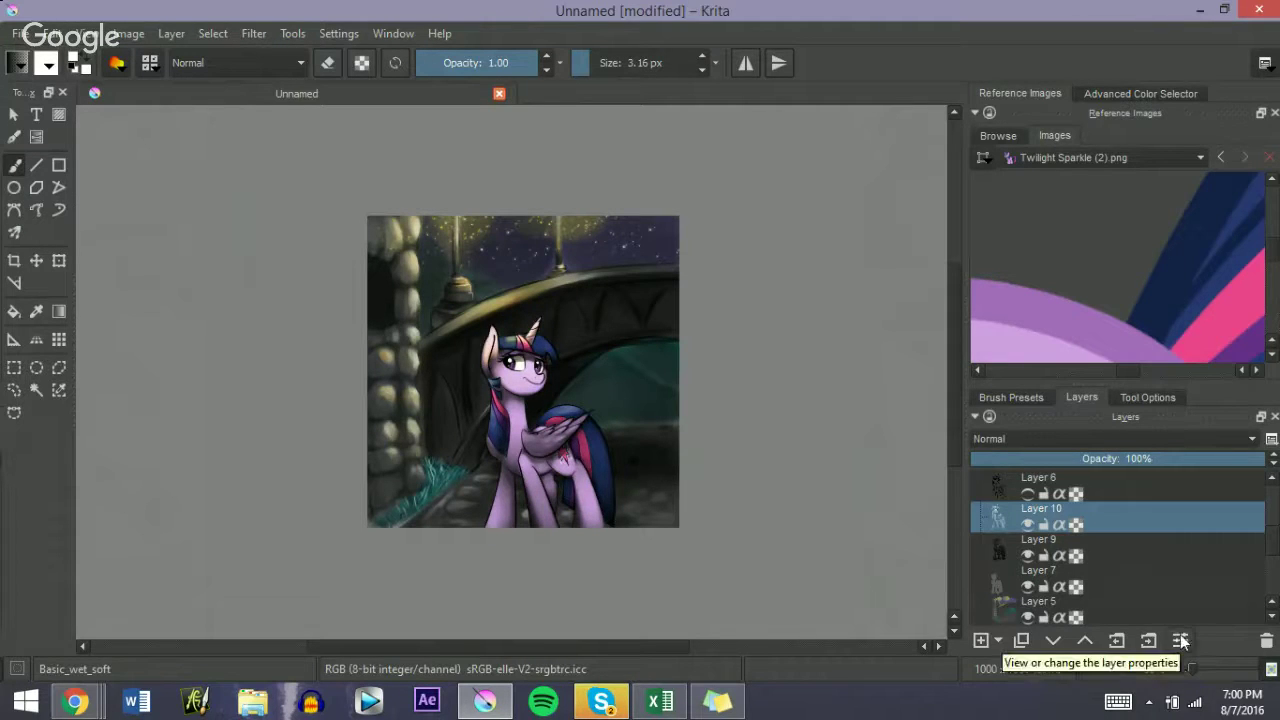
scroll(1274, 550, "up", 1)
scroll(1273, 548, "down", 2)
scroll(1272, 545, "up", 2)
scroll(1273, 520, "up", 3)
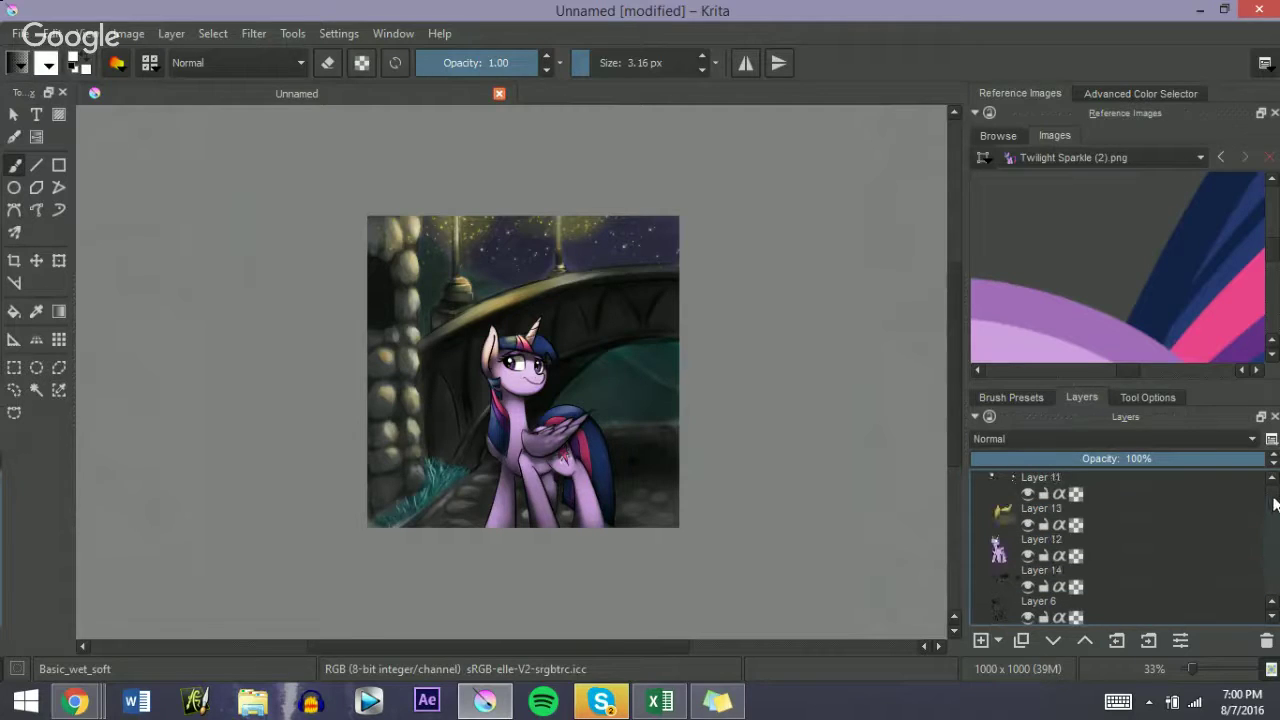
mouse_move(1070, 504)
left_click_drag(1272, 502, 1279, 577)
left_click(1012, 557)
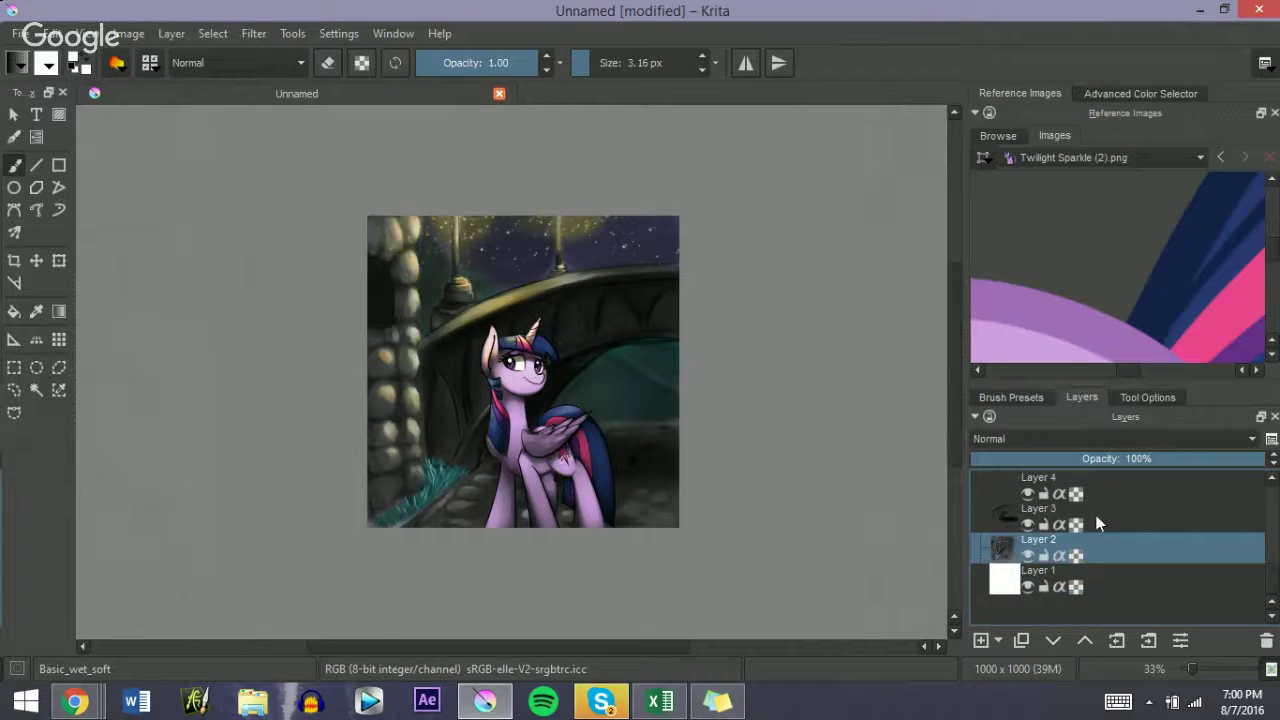
scroll(1268, 580, "up", 1)
left_click(1022, 520)
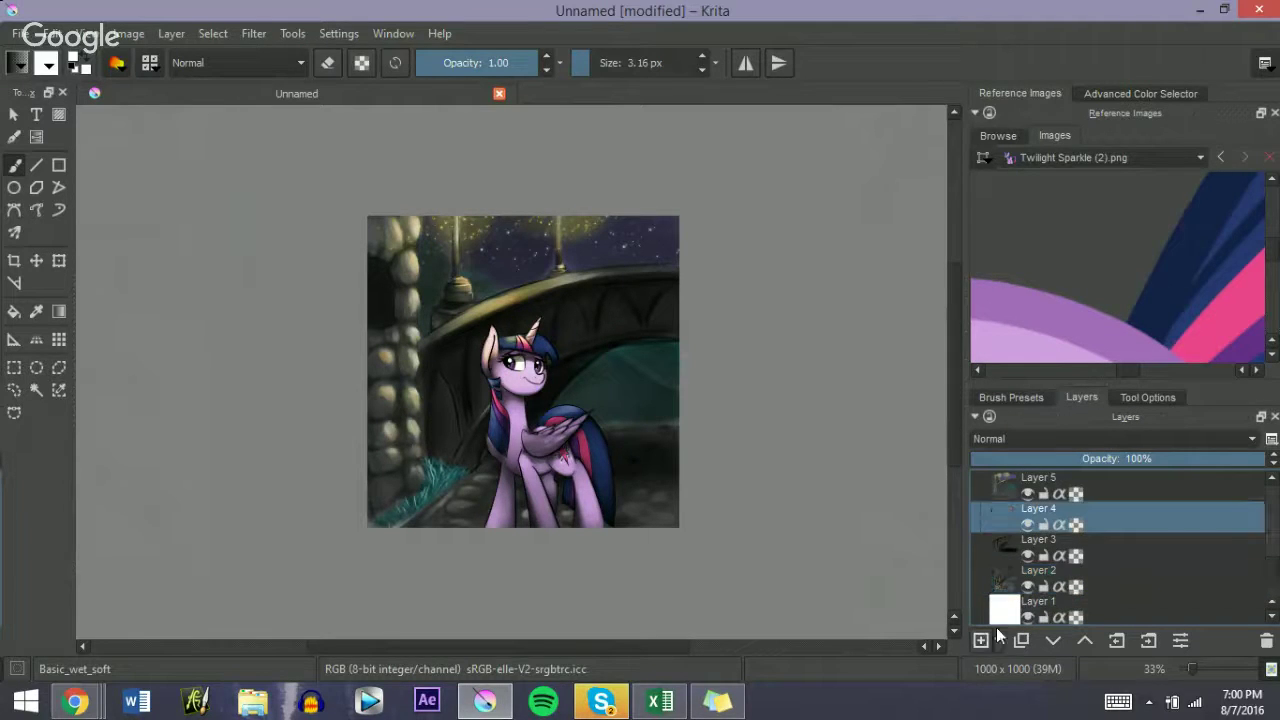
left_click(988, 638)
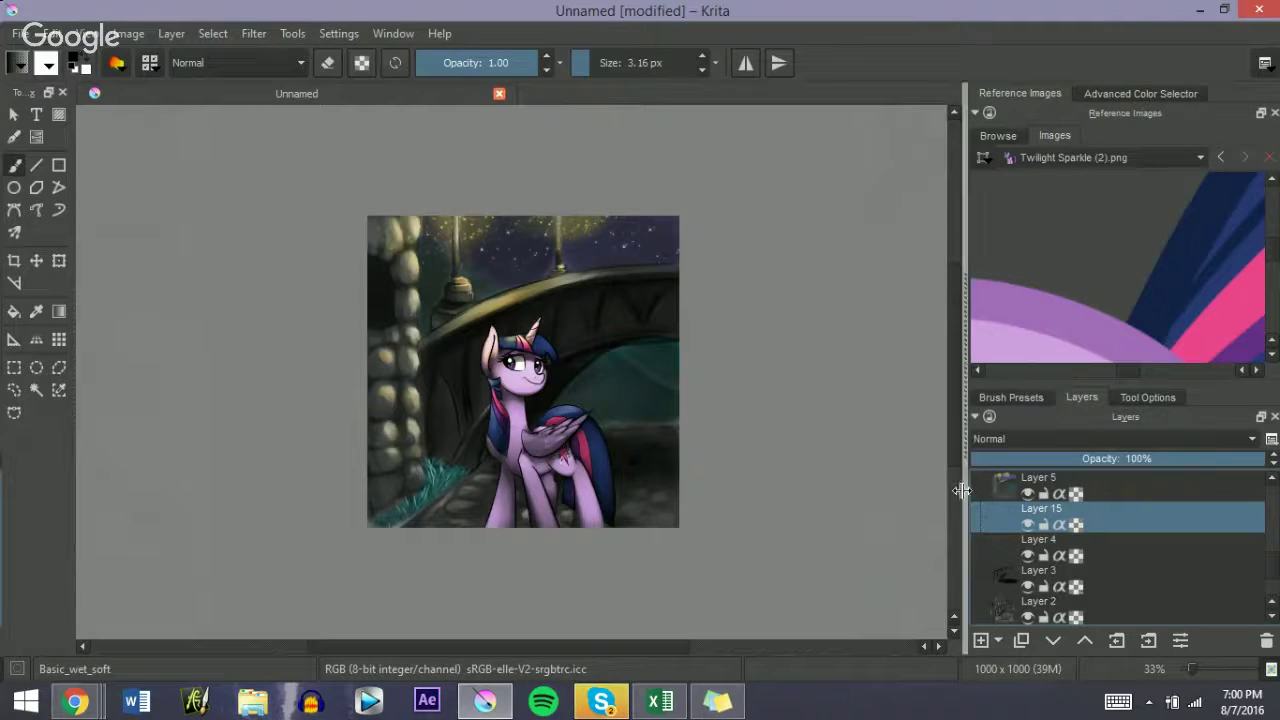
Step: Outline the outer edge of the column's middle and lower stones in black with Basic_circle at 5.60 px
left_click(1013, 398)
left_click(990, 515)
left_click(1080, 397)
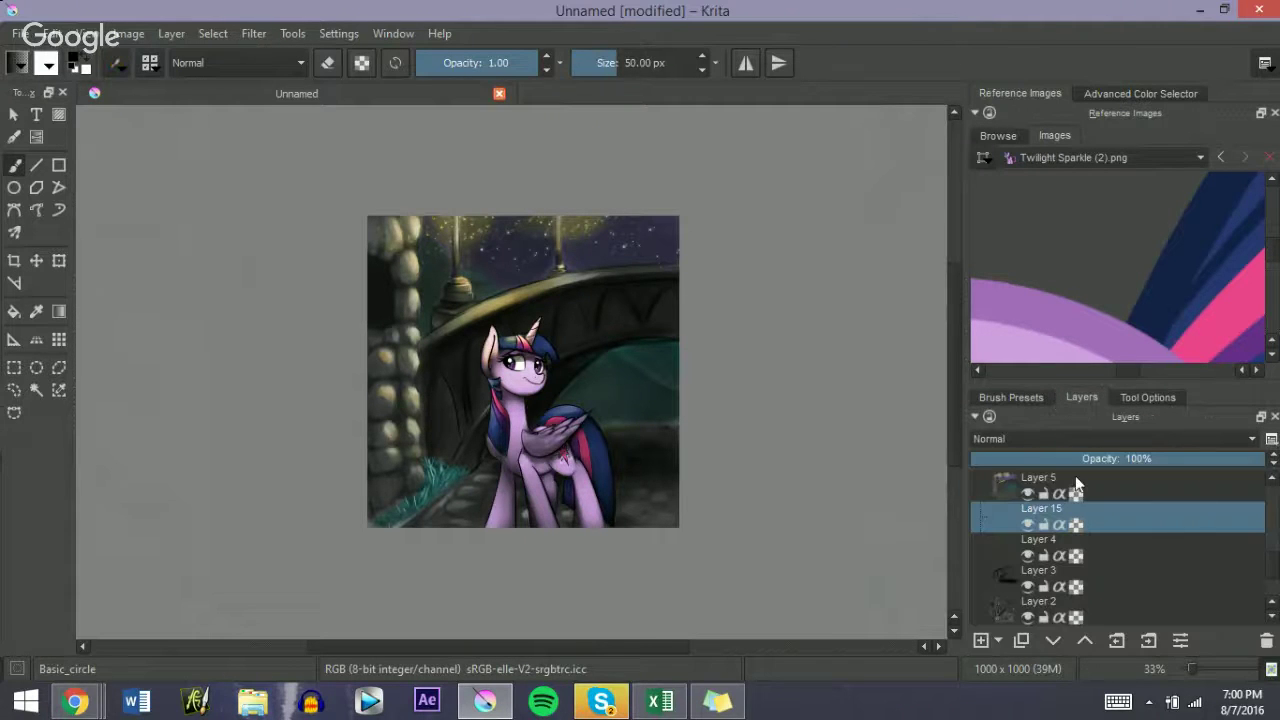
scroll(682, 506, "up", 5)
left_click_drag(400, 649, 366, 650)
mouse_move(278, 278)
left_mouse_down()
mouse_move(220, 278)
mouse_move(288, 318)
mouse_move(276, 427)
mouse_move(288, 486)
left_mouse_up()
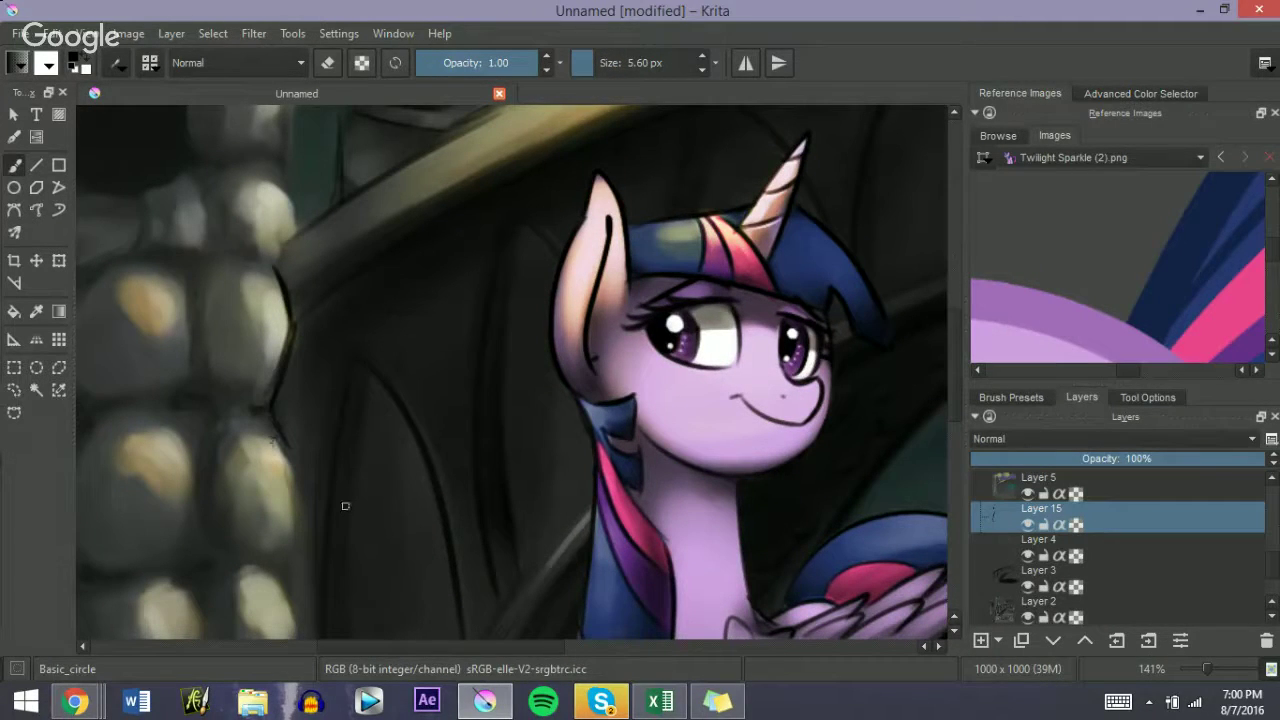
scroll(764, 449, "down", 3)
mouse_move(280, 337)
left_mouse_down()
mouse_move(299, 422)
mouse_move(289, 451)
left_mouse_up()
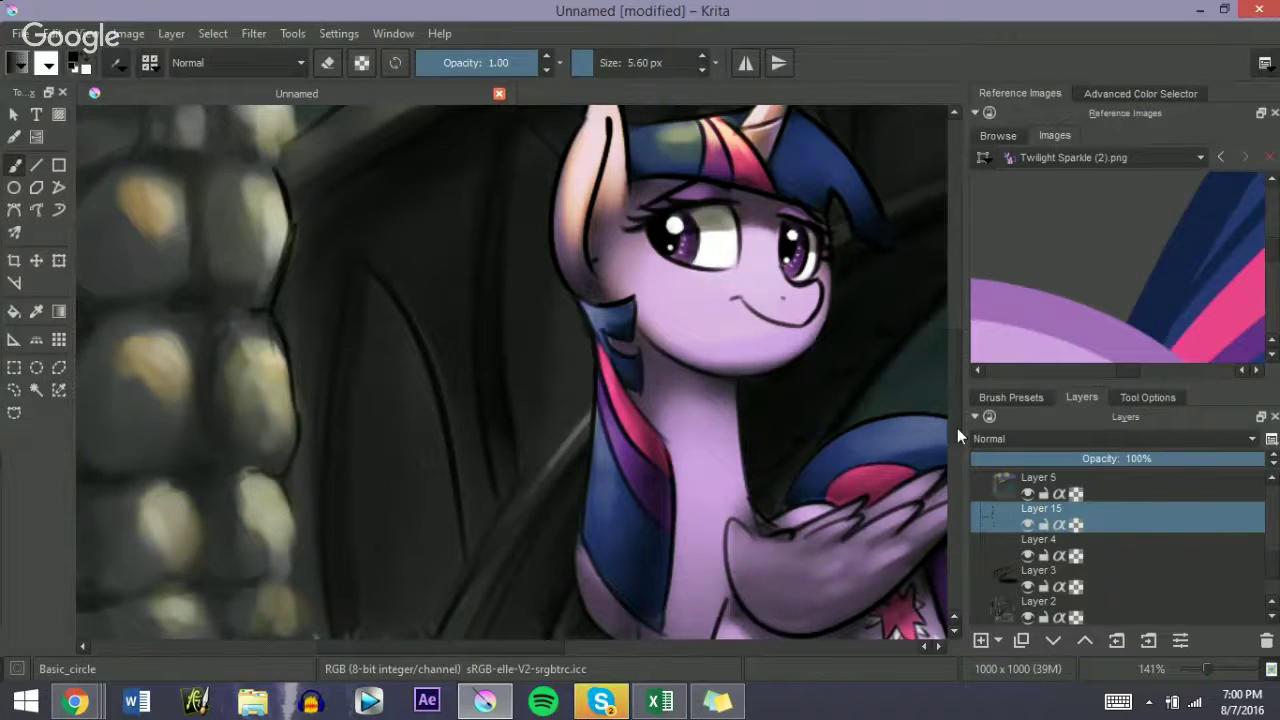
scroll(909, 468, "down", 3)
mouse_move(290, 413)
left_mouse_down()
mouse_move(289, 472)
mouse_move(266, 480)
mouse_move(302, 500)
left_mouse_up()
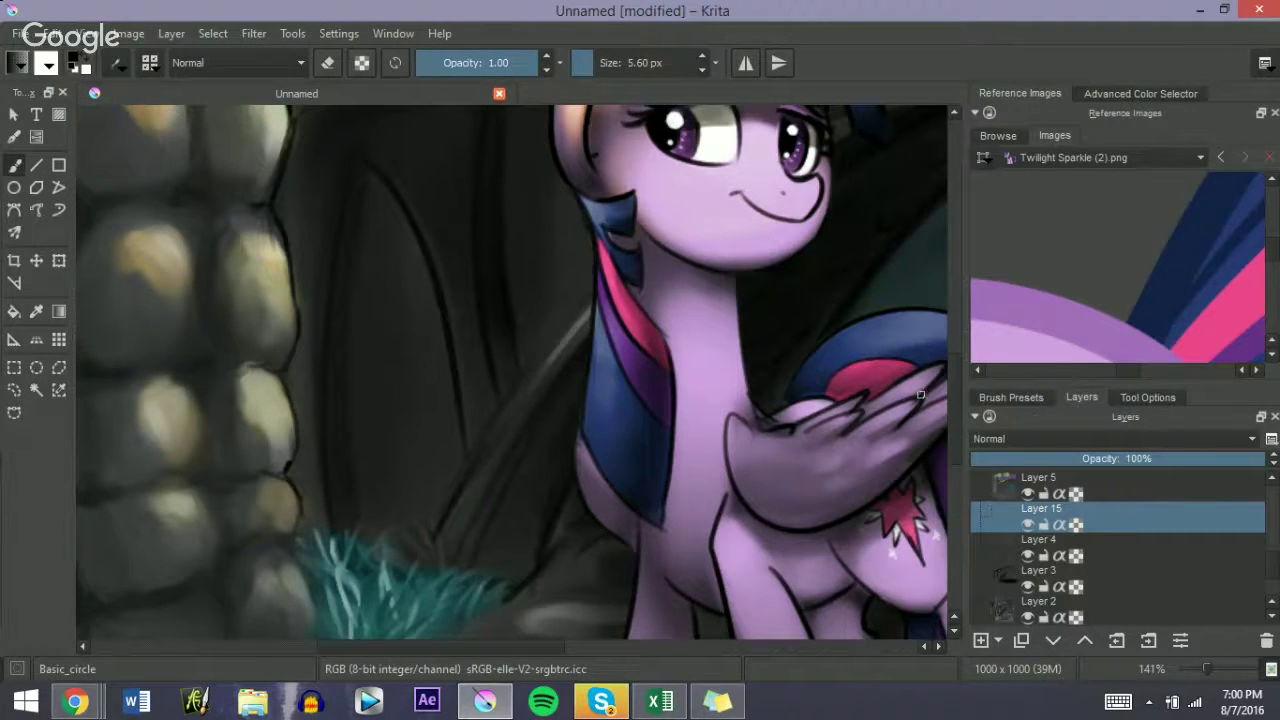
Step: Continue the black outline around the column's upper stones up to the sky, redoing strokes that miss the edge
scroll(954, 417, "up", 6)
mouse_move(280, 288)
left_mouse_down()
mouse_move(292, 212)
mouse_move(265, 190)
mouse_move(289, 215)
left_mouse_up()
scroll(949, 416, "up", 5)
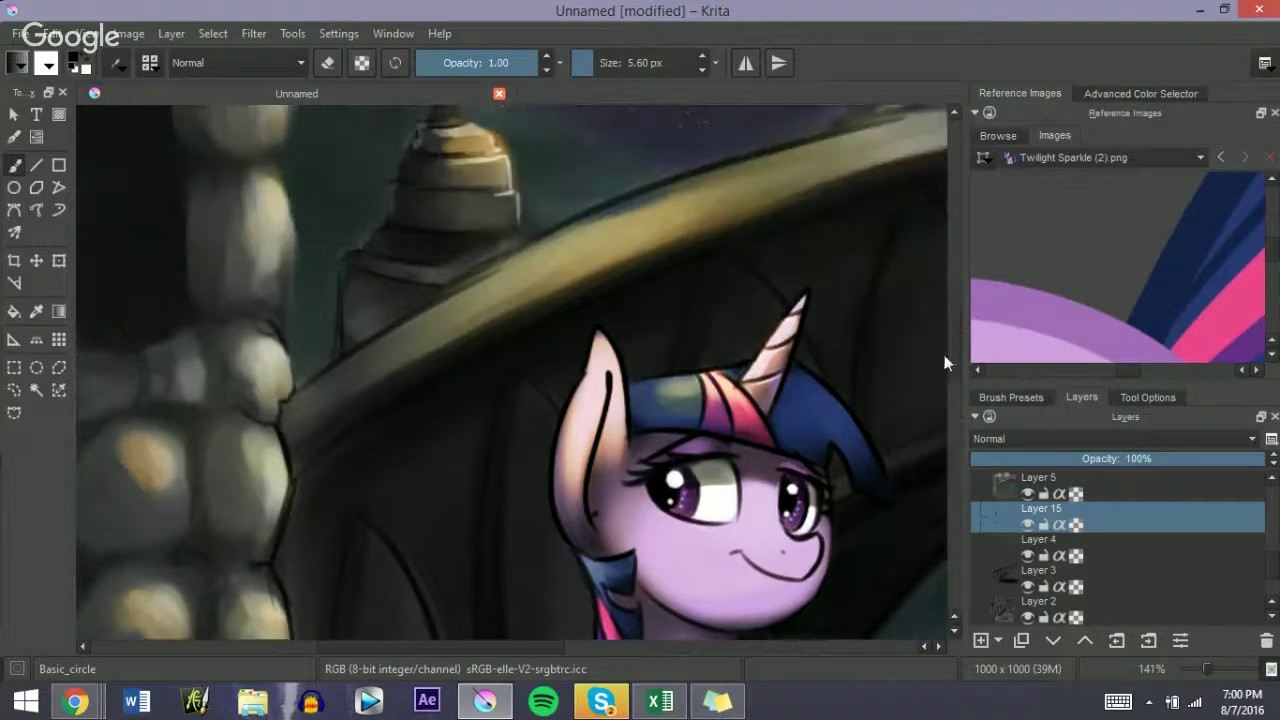
mouse_move(276, 218)
left_mouse_down()
mouse_move(293, 261)
mouse_move(287, 347)
mouse_move(253, 357)
mouse_move(284, 297)
mouse_move(275, 268)
mouse_move(294, 270)
mouse_move(288, 216)
mouse_move(256, 170)
mouse_move(285, 255)
left_mouse_up()
scroll(956, 360, "up", 3)
left_click_drag(273, 190, 291, 276)
key("ctrl+z")
key("ctrl+z")
mouse_move(260, 170)
left_mouse_down()
mouse_move(290, 232)
mouse_move(284, 289)
left_mouse_up()
key("ctrl+z")
mouse_move(262, 168)
left_mouse_down()
mouse_move(286, 201)
mouse_move(281, 302)
mouse_move(390, 340)
mouse_move(269, 273)
mouse_move(302, 184)
mouse_move(293, 144)
mouse_move(263, 260)
left_mouse_up()
scroll(951, 333, "up", 3)
left_click_drag(187, 312, 229, 276)
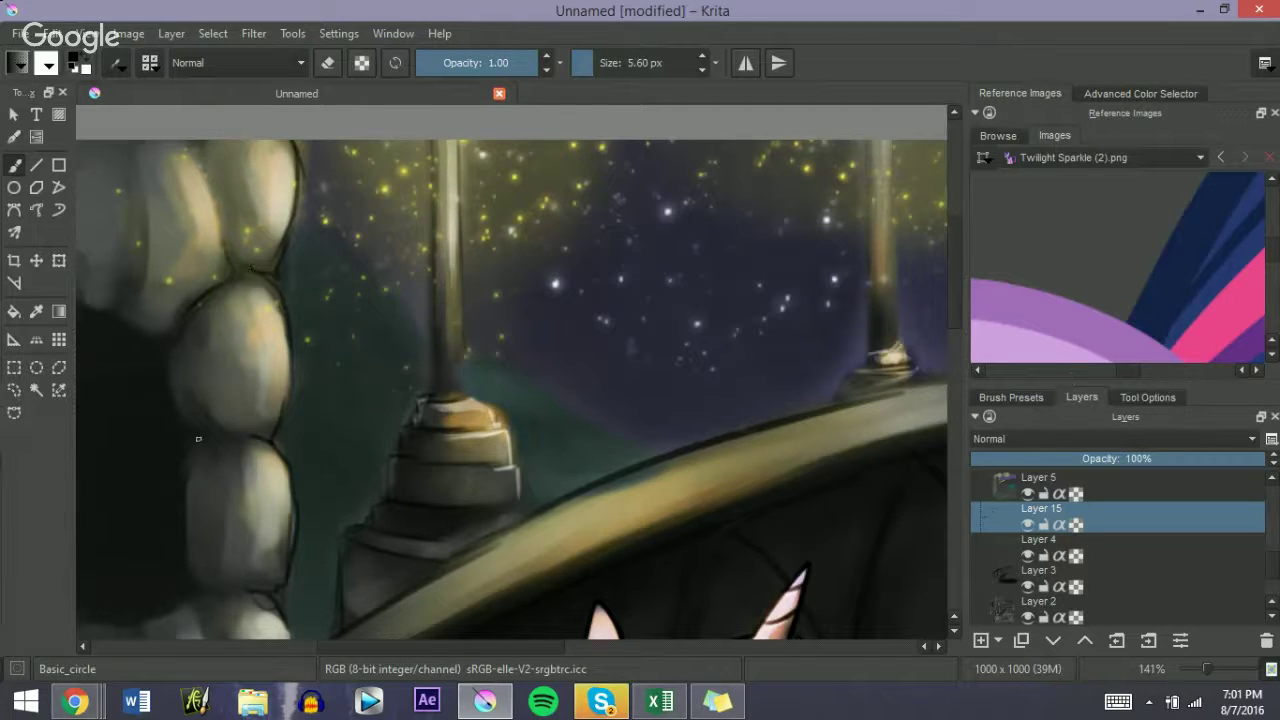
Step: Draw black lines in the gaps between the column's inner stones, working down from the bridge railing
scroll(957, 326, "down", 2)
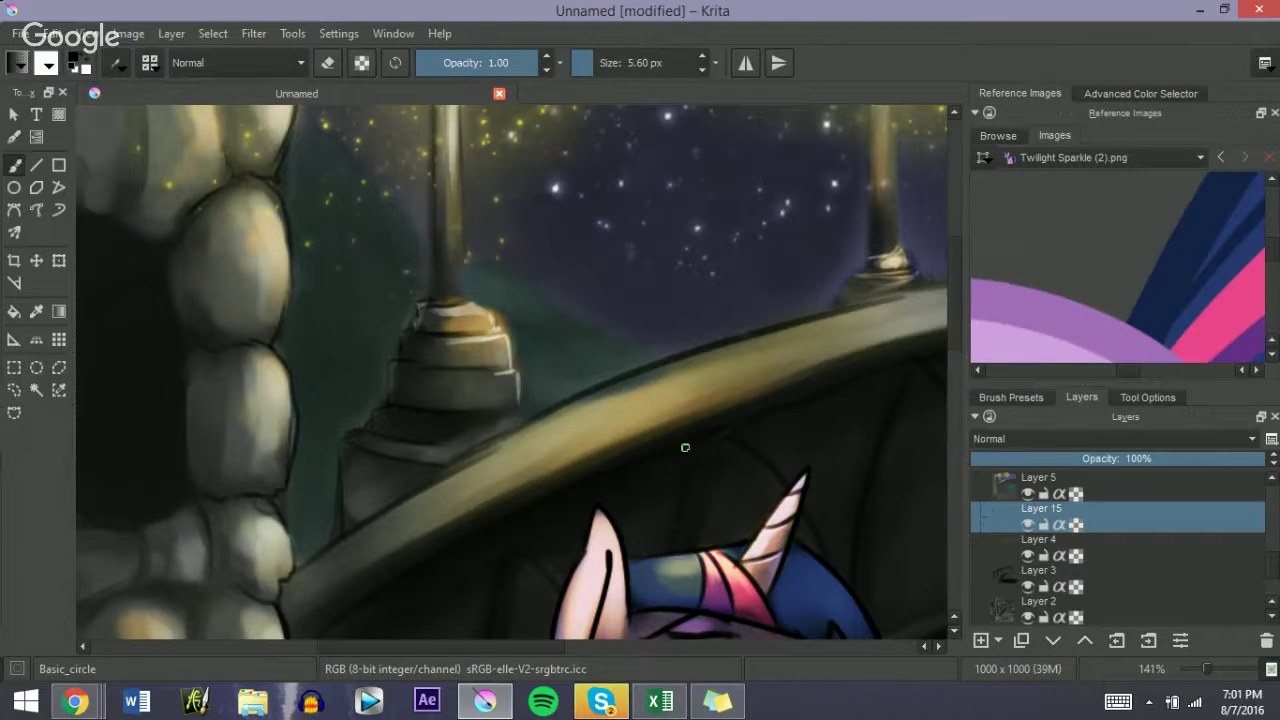
scroll(948, 316, "down", 4)
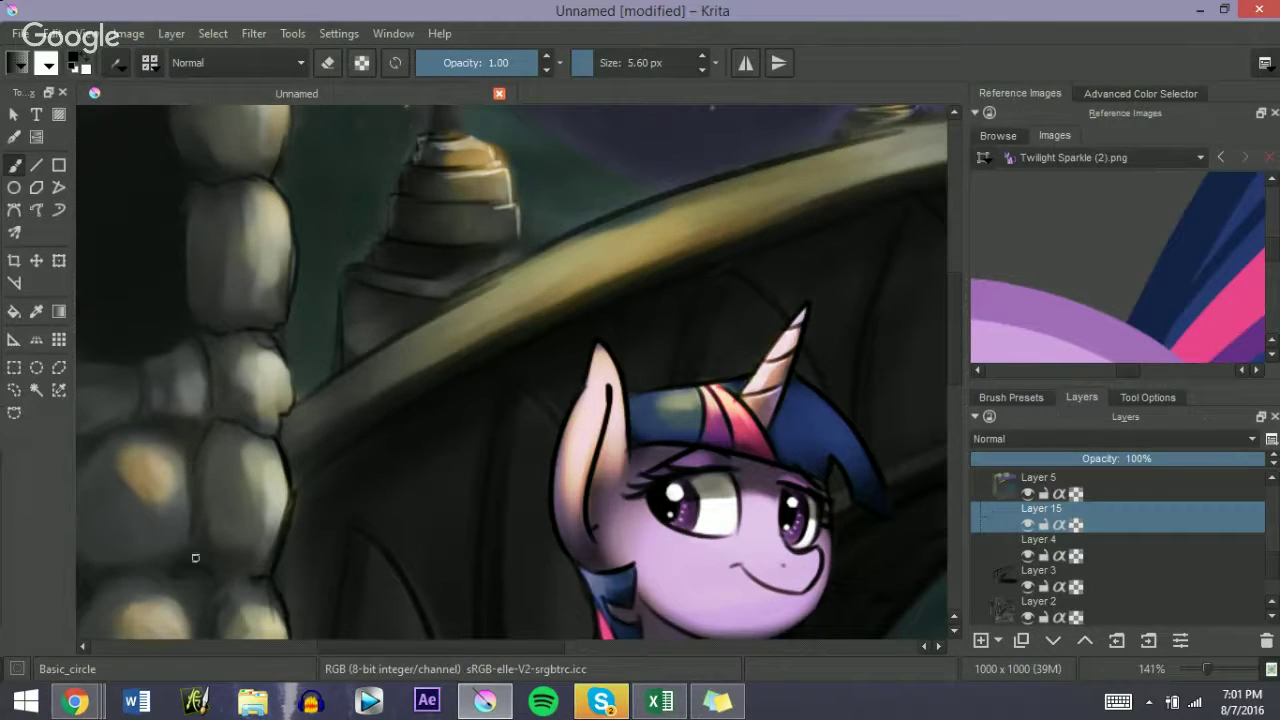
scroll(428, 650, "left", 4)
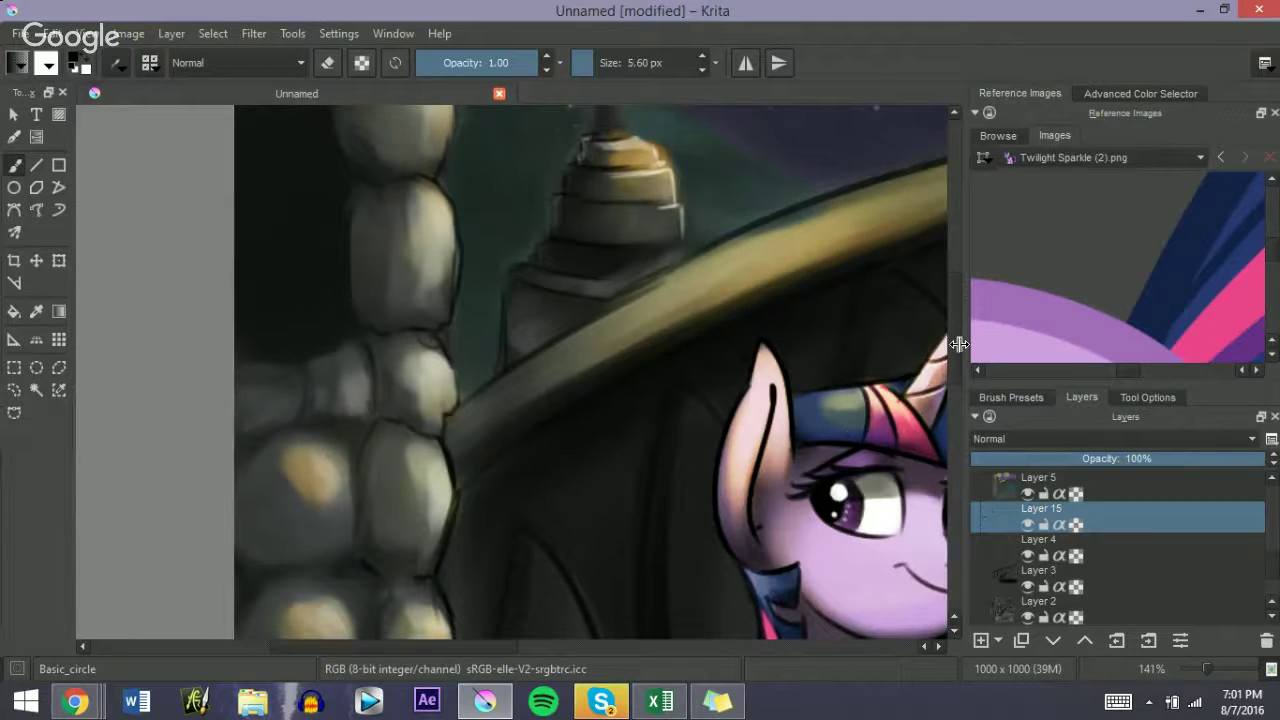
scroll(953, 364, "down", 4)
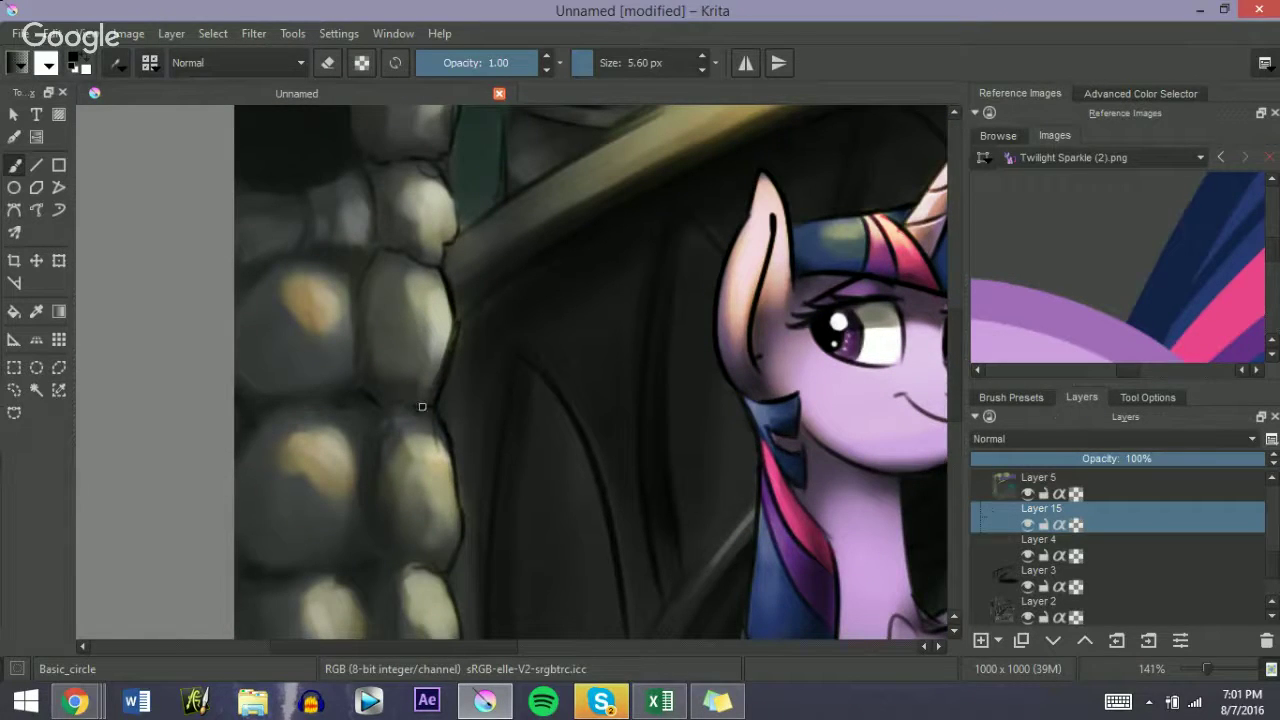
left_click_drag(374, 440, 382, 558)
scroll(949, 374, "down", 5)
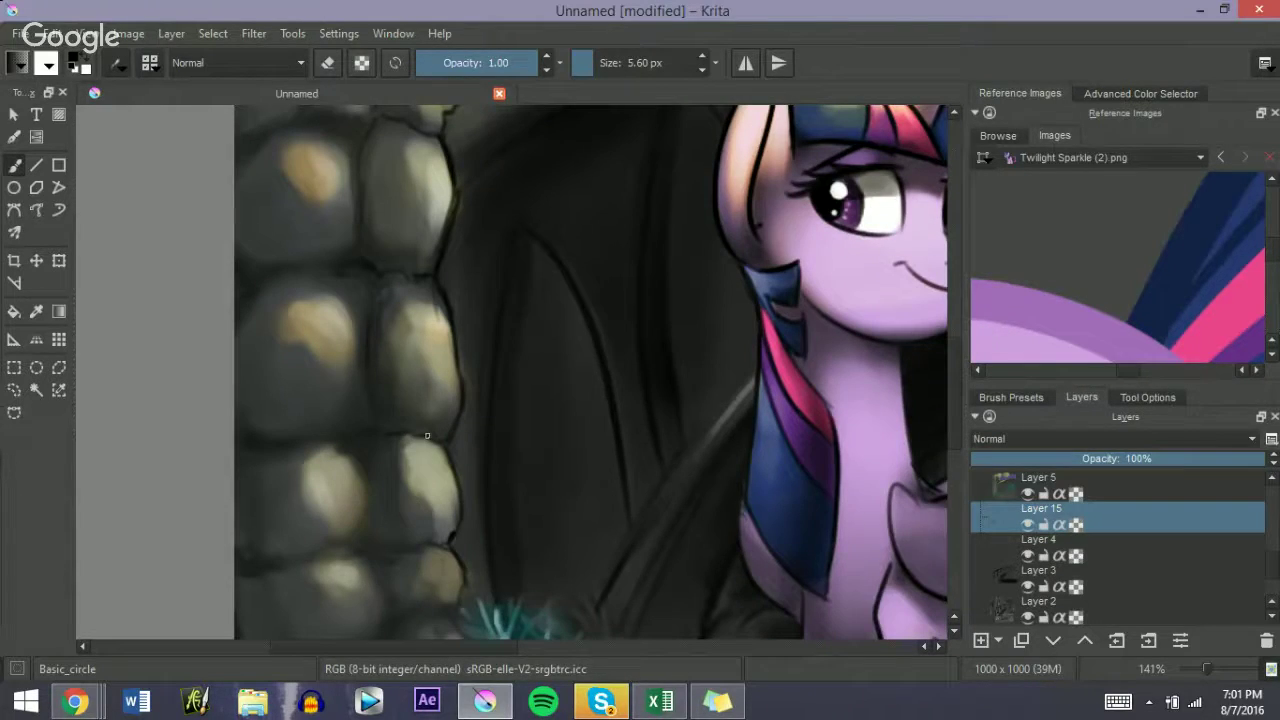
left_click_drag(370, 466, 374, 509)
mouse_move(1210, 665)
left_mouse_down()
mouse_move(1196, 671)
mouse_move(1206, 668)
left_mouse_up()
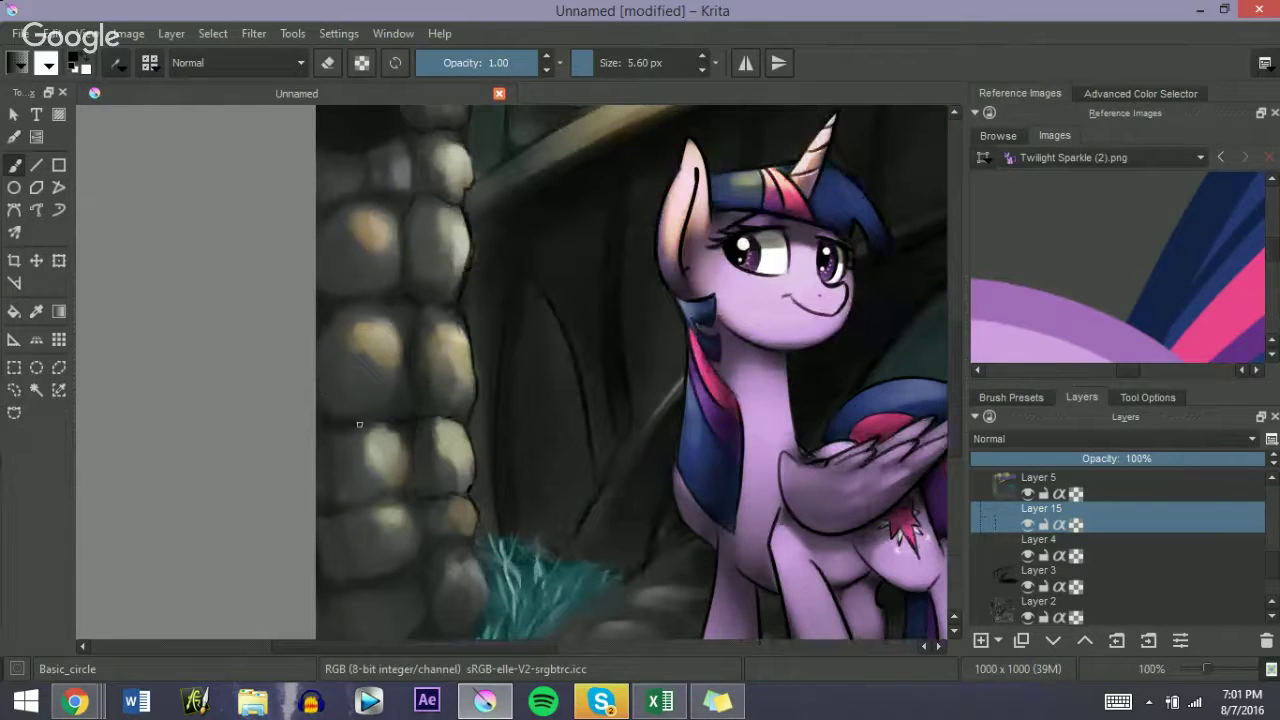
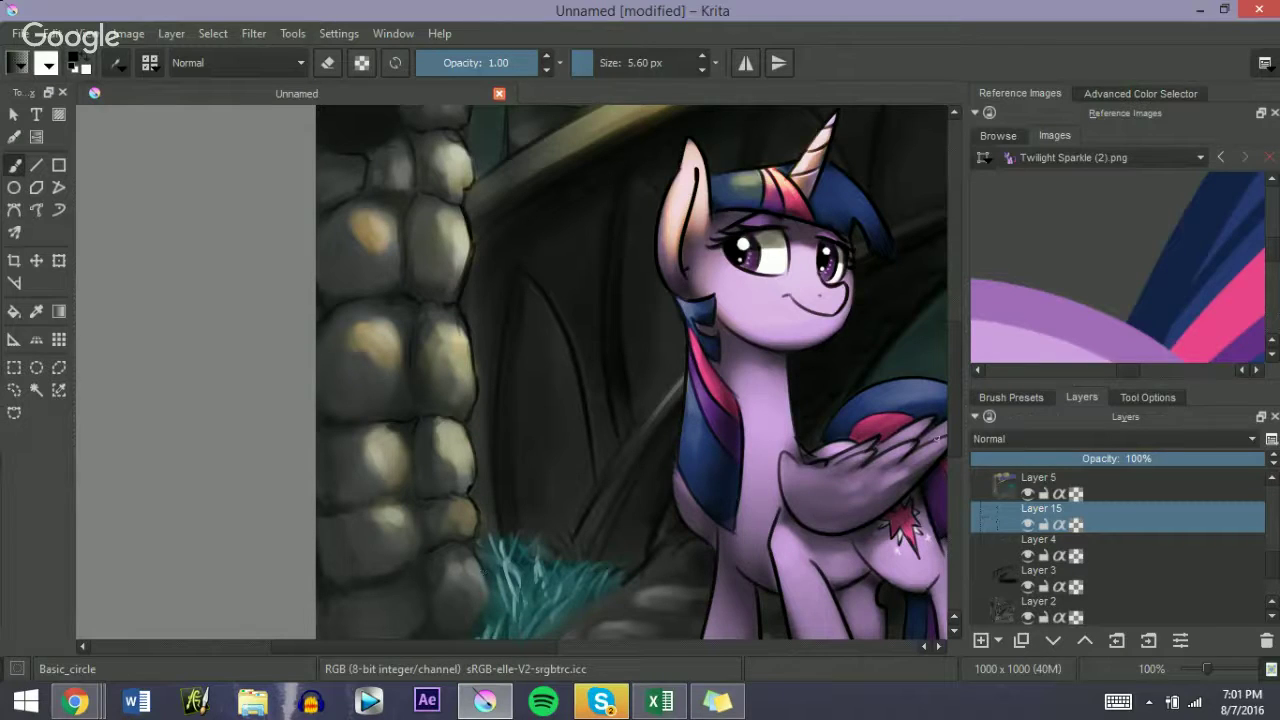
Step: Ink the arched panel beside the column and the diagonal bridge edge behind the pony's chest, retrying the diagonal stroke
scroll(485, 580, "down", 3)
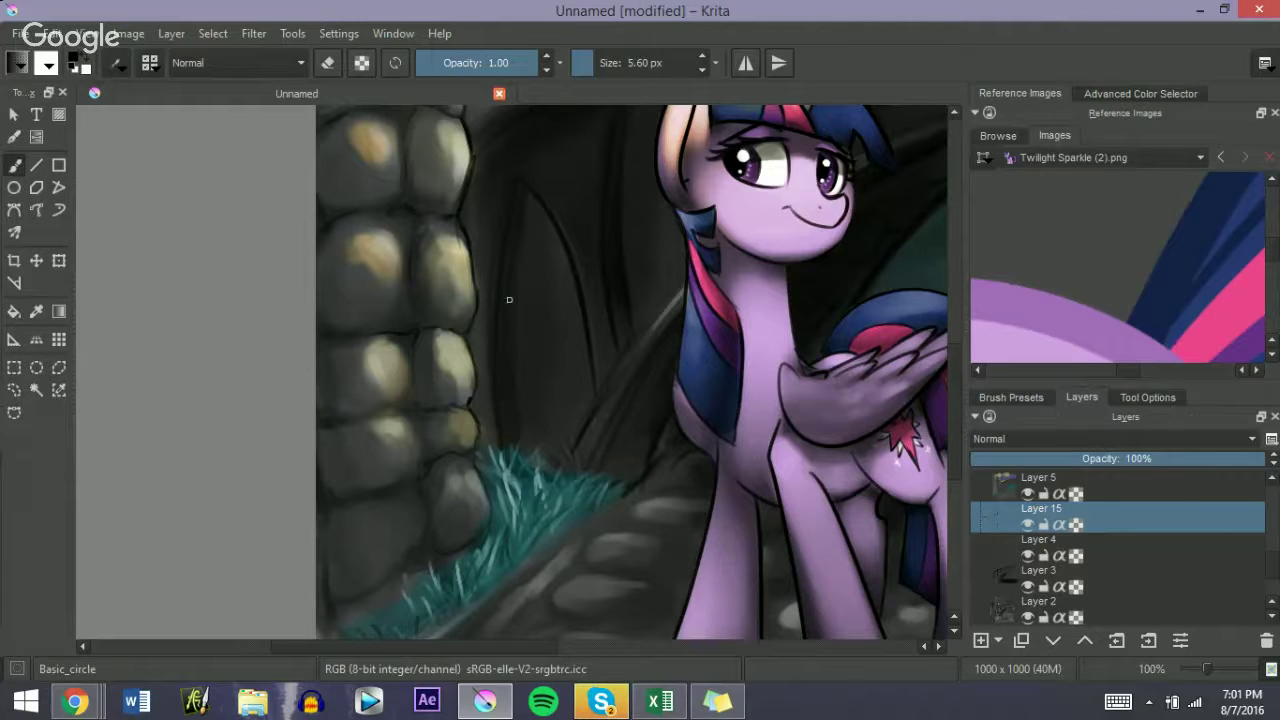
left_click_drag(508, 181, 492, 366)
left_click_drag(500, 229, 505, 376)
left_click_drag(528, 188, 592, 355)
left_click_drag(582, 451, 682, 291)
key("ctrl+z")
left_click_drag(597, 406, 682, 293)
key("ctrl+z")
left_click_drag(592, 421, 681, 293)
key("ctrl+z")
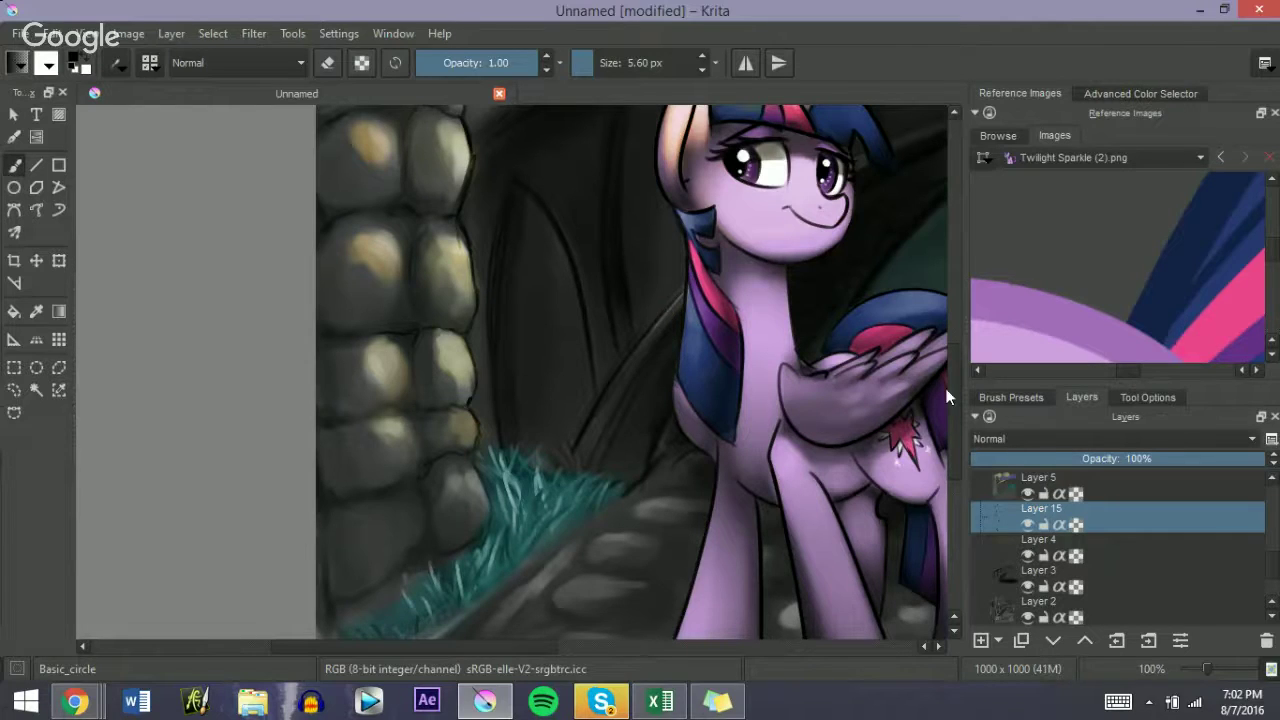
Step: Ink the arched panels across the bridge's upper side, from behind the pony's head to the canvas edge
scroll(950, 385, "up", 1)
scroll(848, 299, "up", 5)
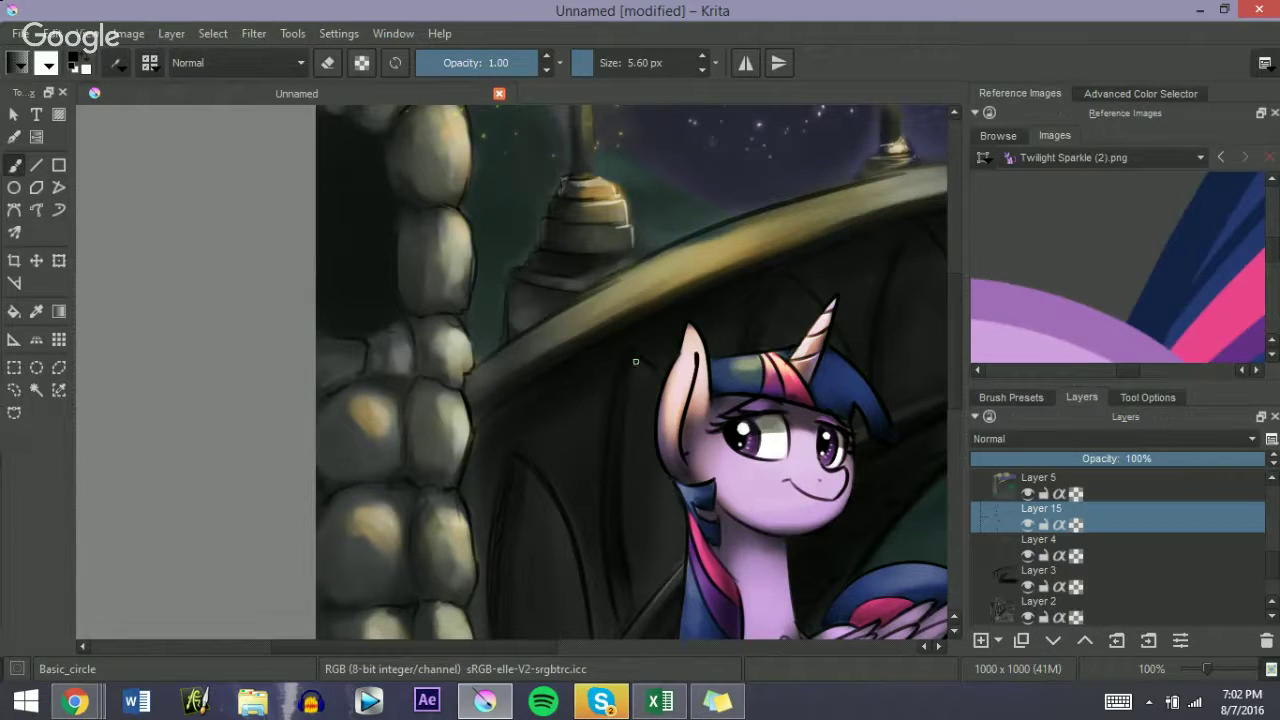
left_click_drag(512, 644, 555, 641)
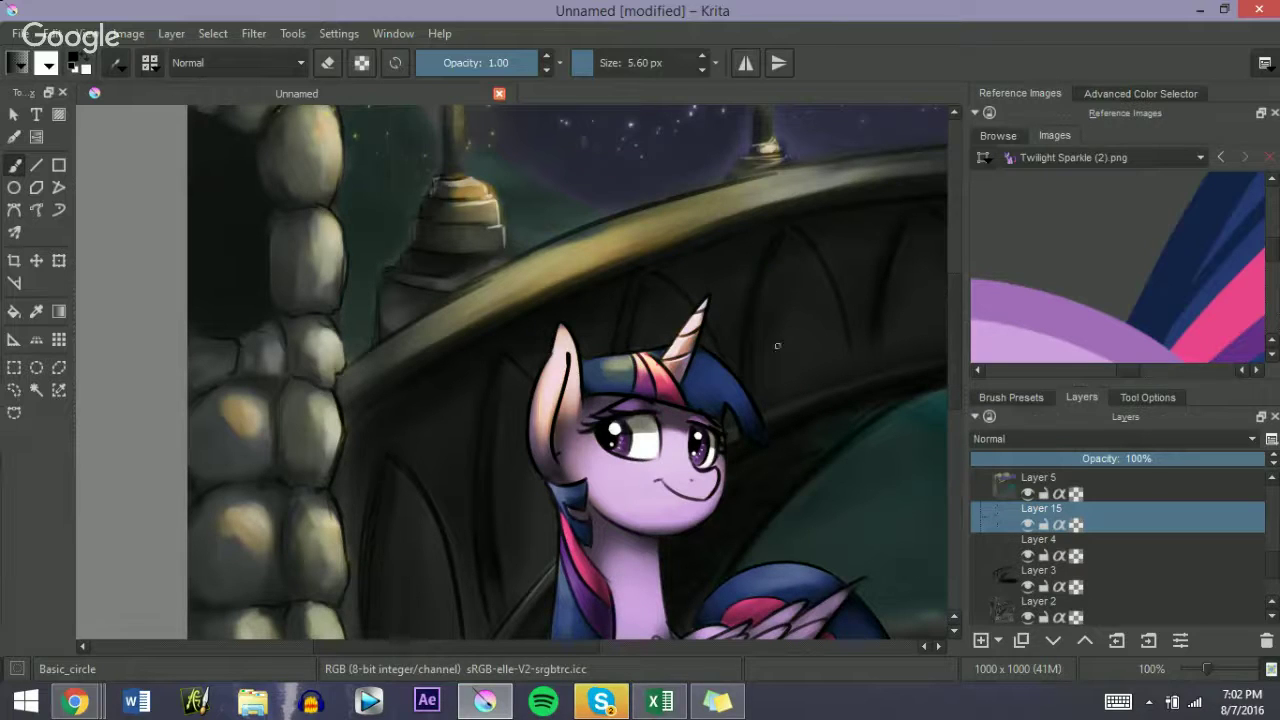
left_click_drag(514, 647, 589, 644)
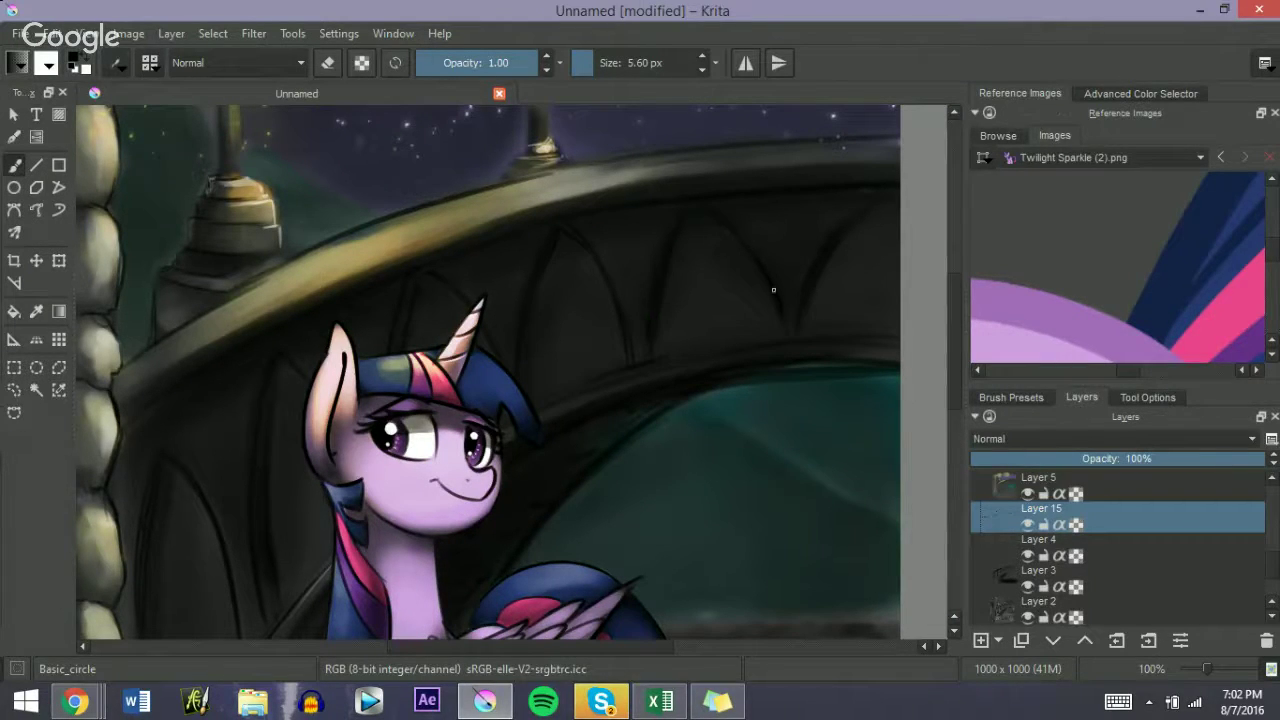
left_click_drag(450, 647, 525, 635)
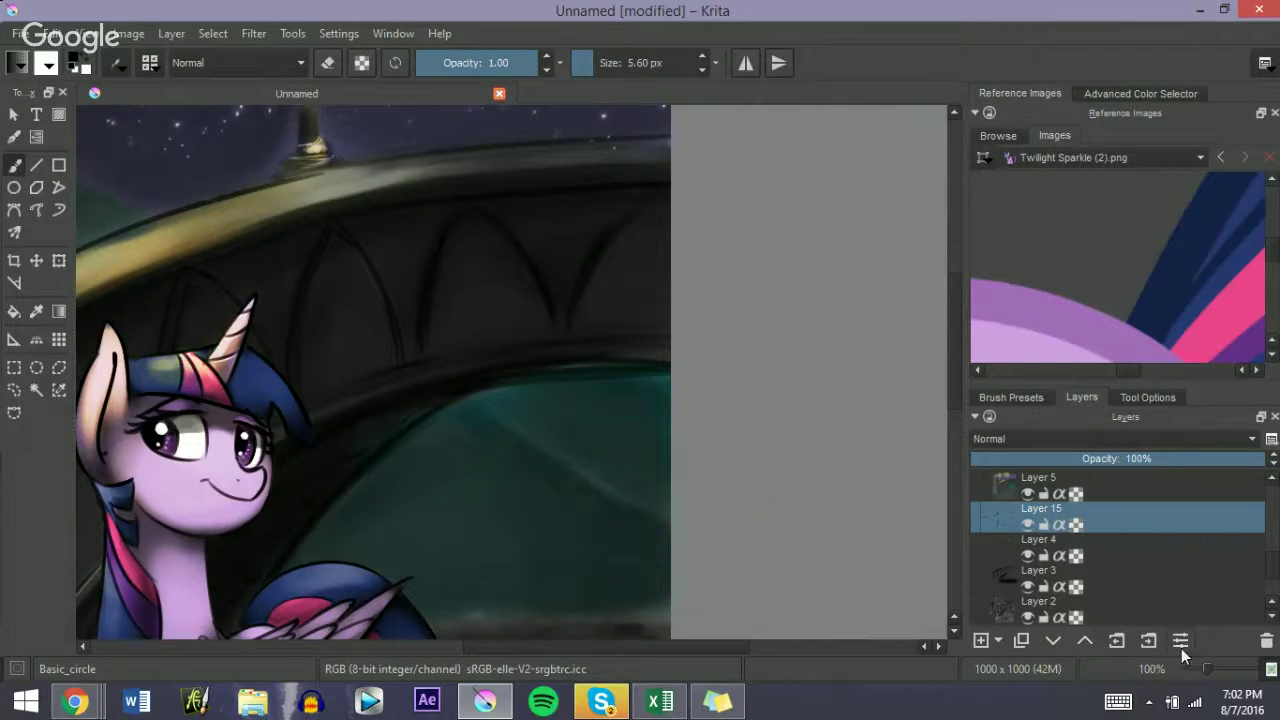
left_click_drag(1208, 668, 1198, 670)
left_click_drag(508, 647, 475, 646)
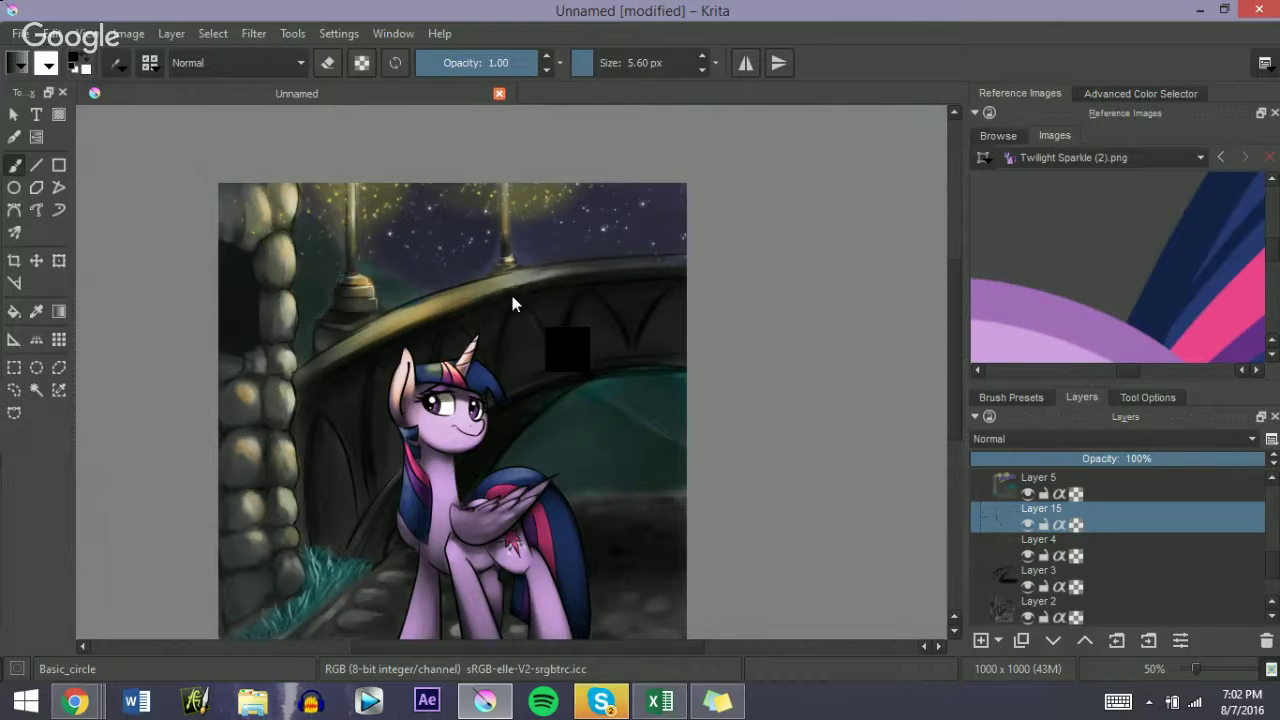
Step: Save the painting in the Pictures folder as "Twilight light.png" and accept the export options
key("ctrl+s")
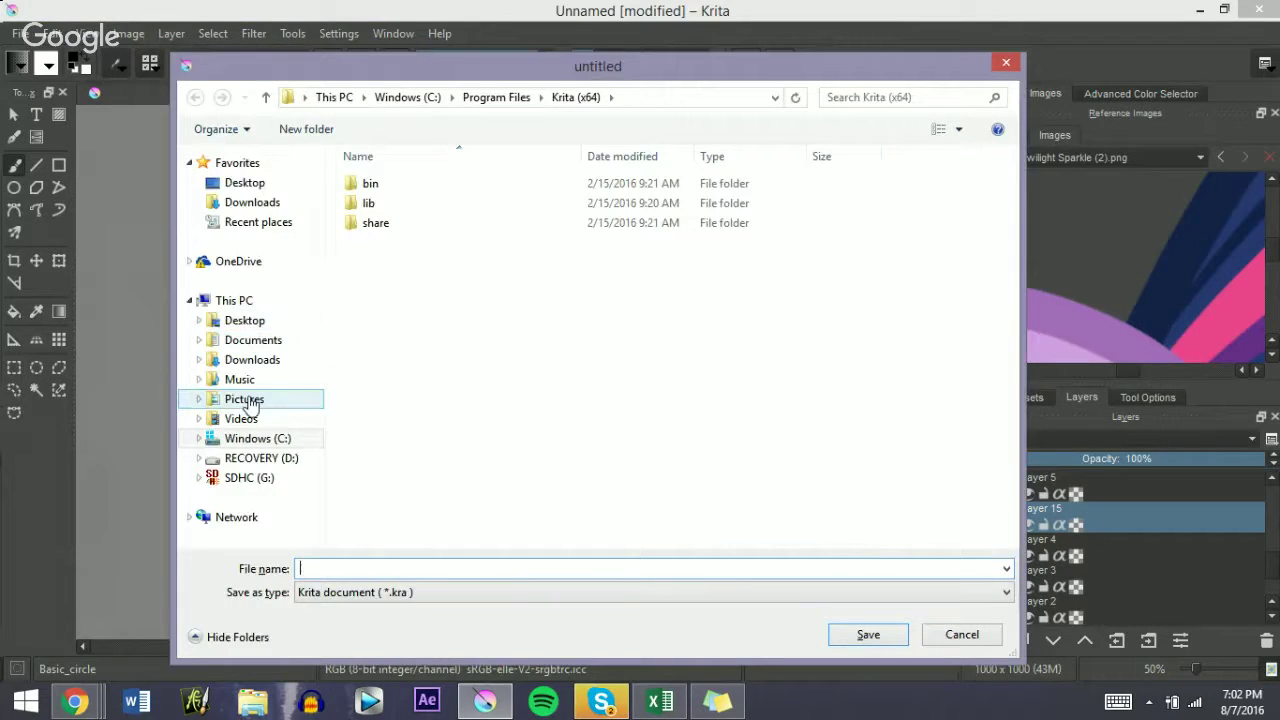
left_click(246, 400)
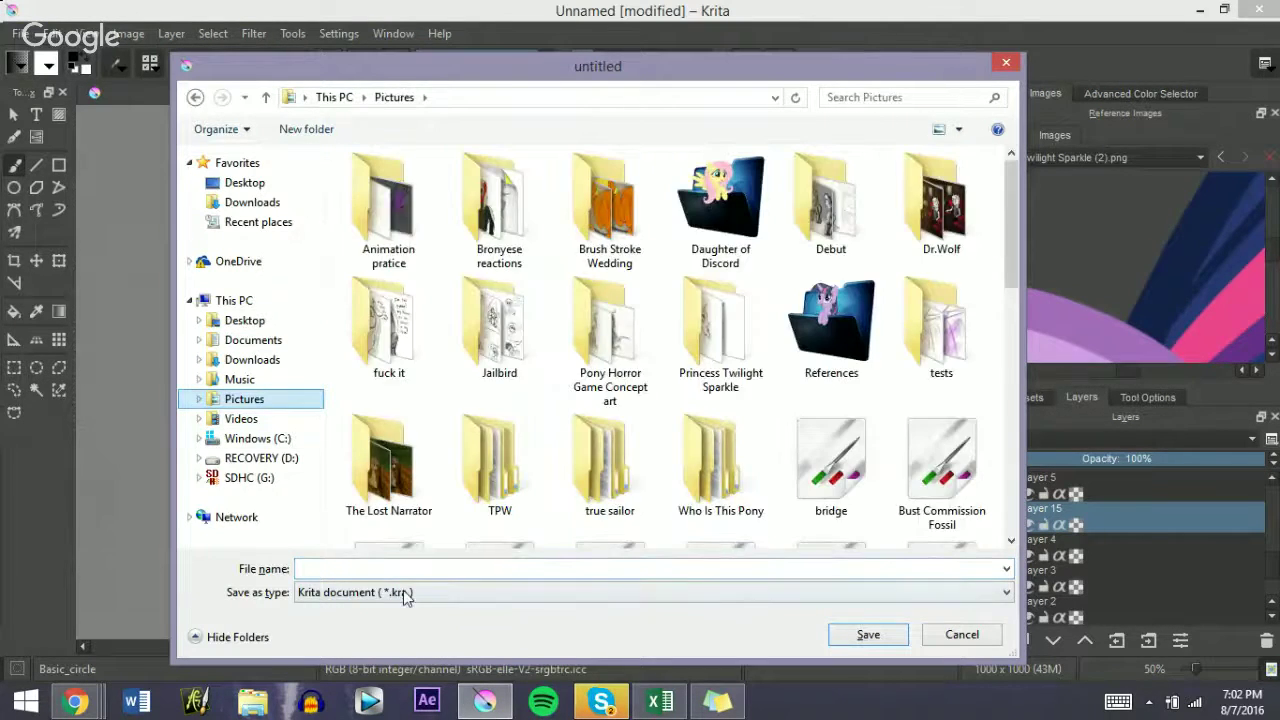
left_click(405, 593)
left_click(542, 616)
left_click(461, 568)
type("Twlight")
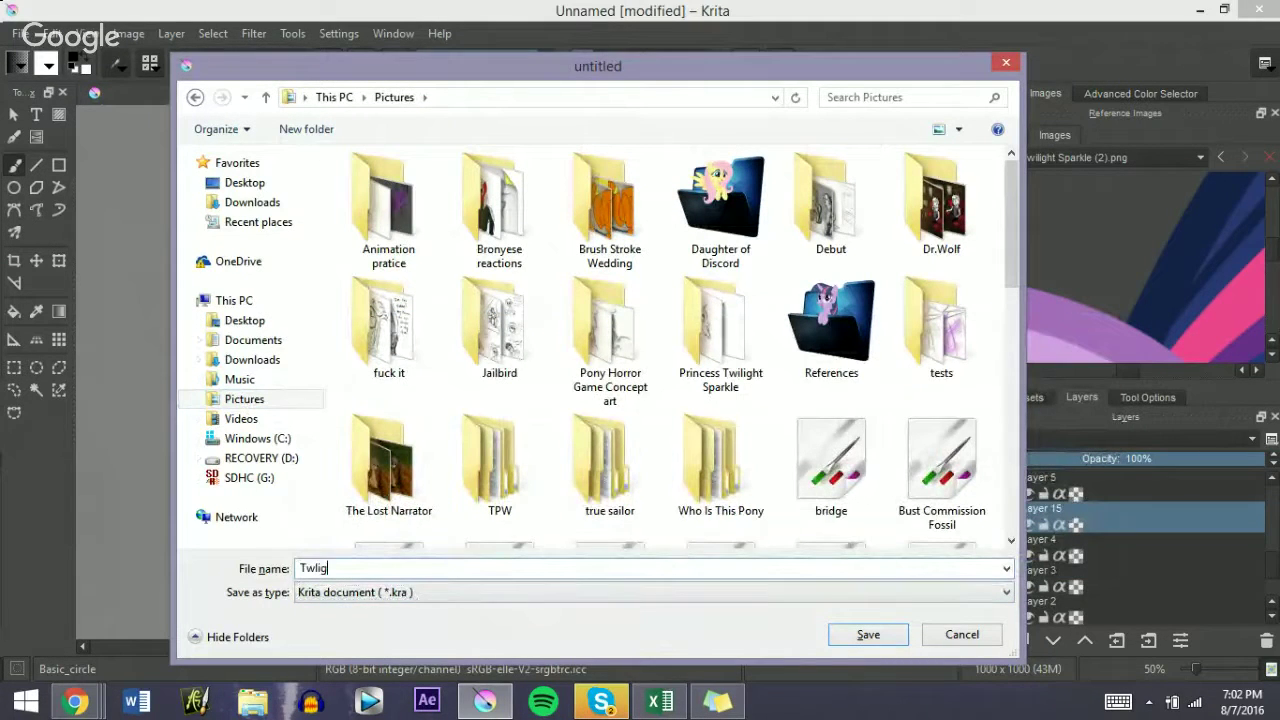
key("BackSpace")
key("BackSpace")
key("BackSpace")
key("BackSpace")
type("ilight light.png")
key("Return")
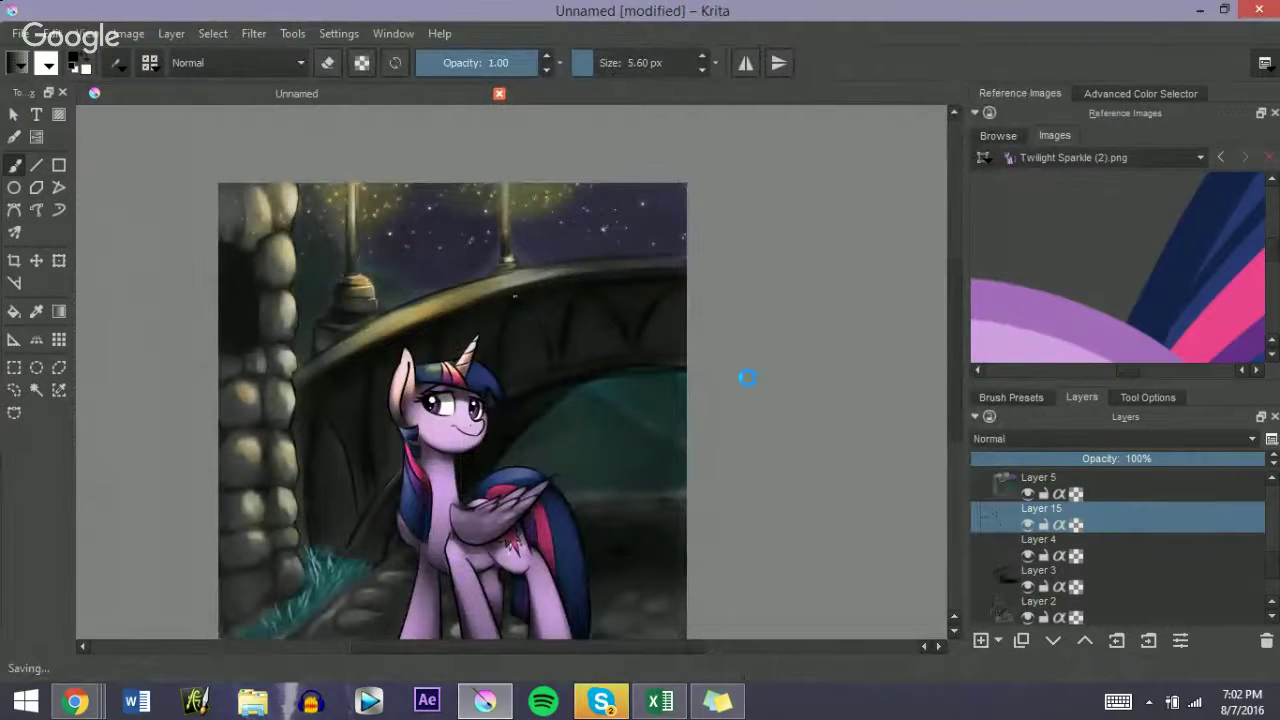
left_click(722, 422)
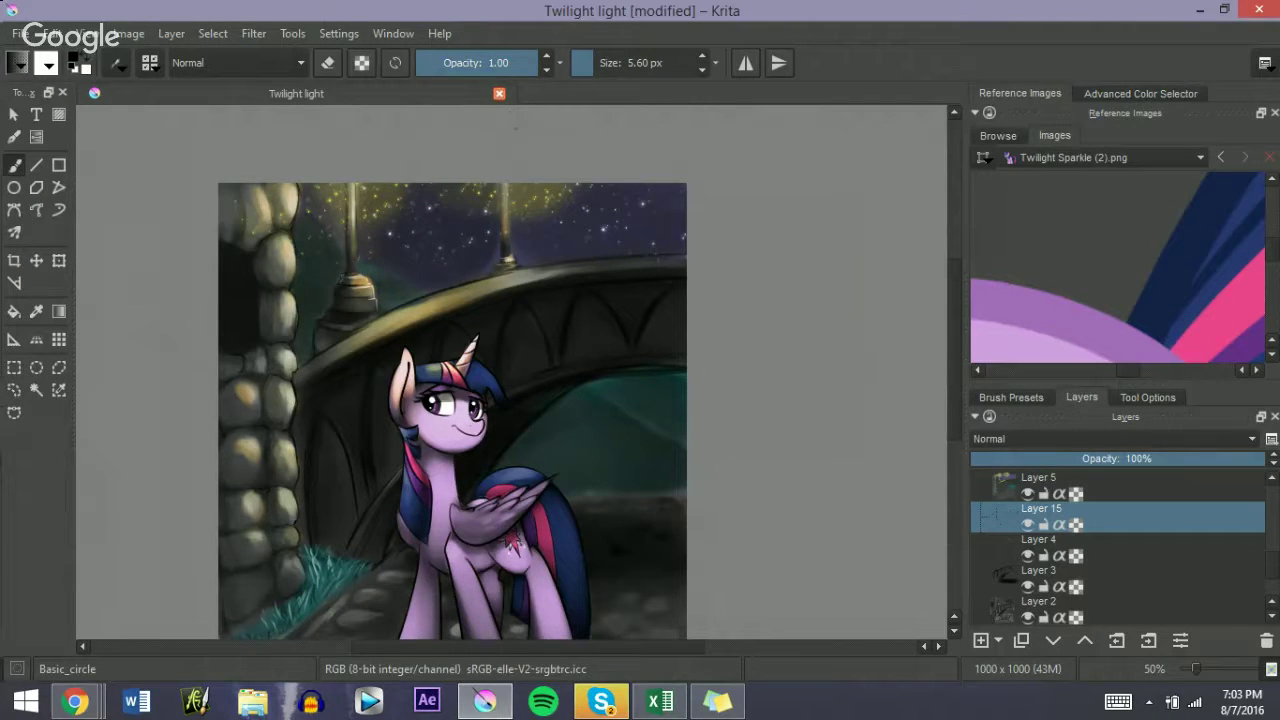
Step: Create a blank 1000 x 1000 px document and close the Twilight light document without saving its changes
left_click(510, 111, "ctrl")
key("ctrl+n")
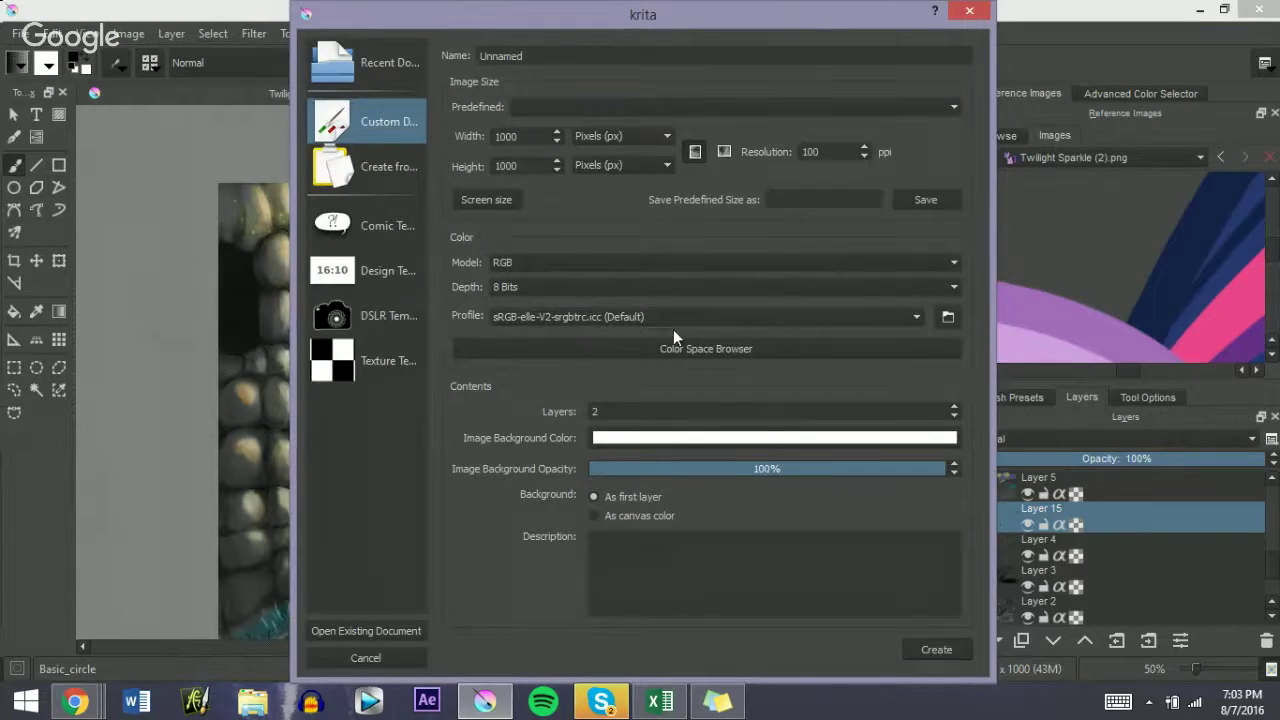
left_click(947, 656)
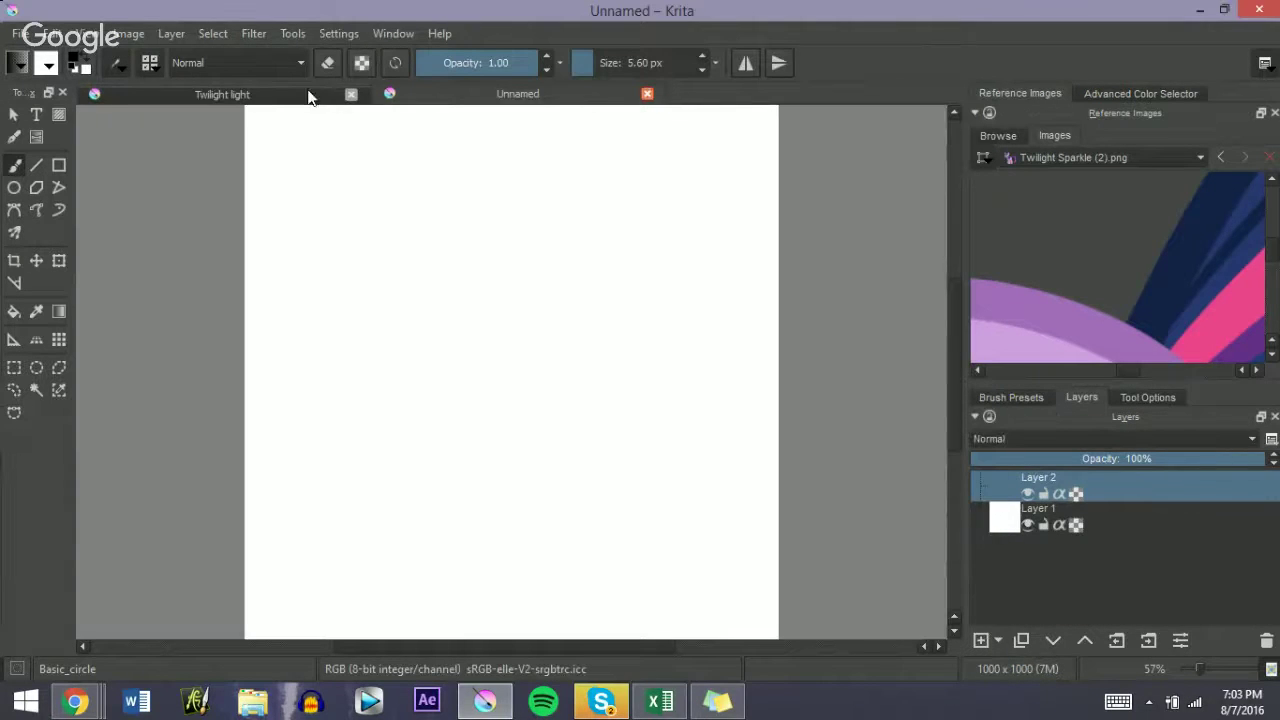
left_click(349, 96)
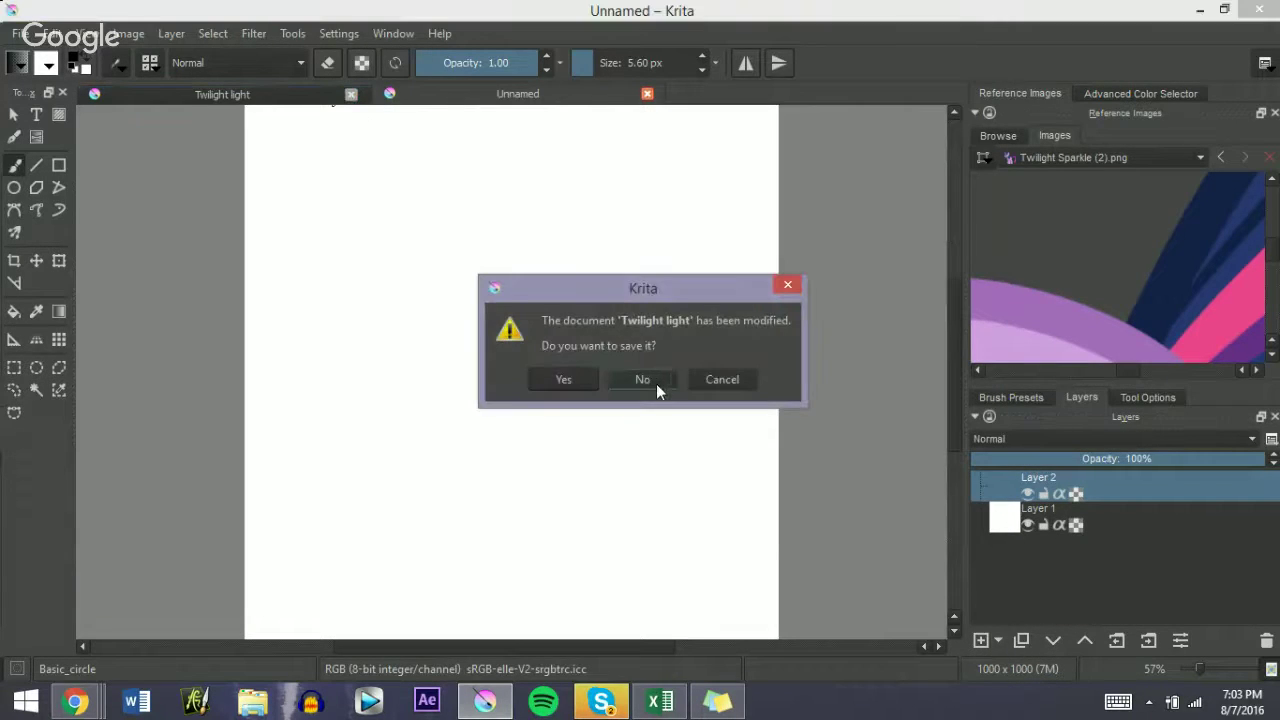
left_click(656, 383)
mouse_move(608, 695)
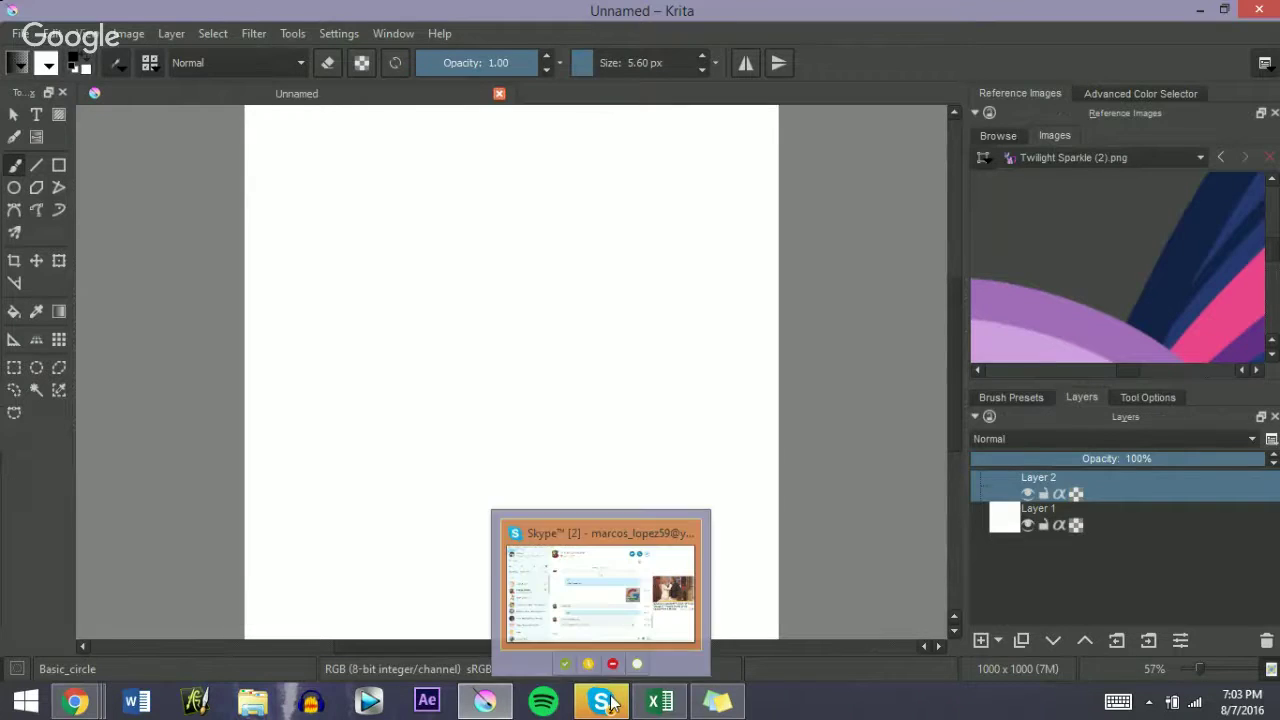
mouse_move(636, 573)
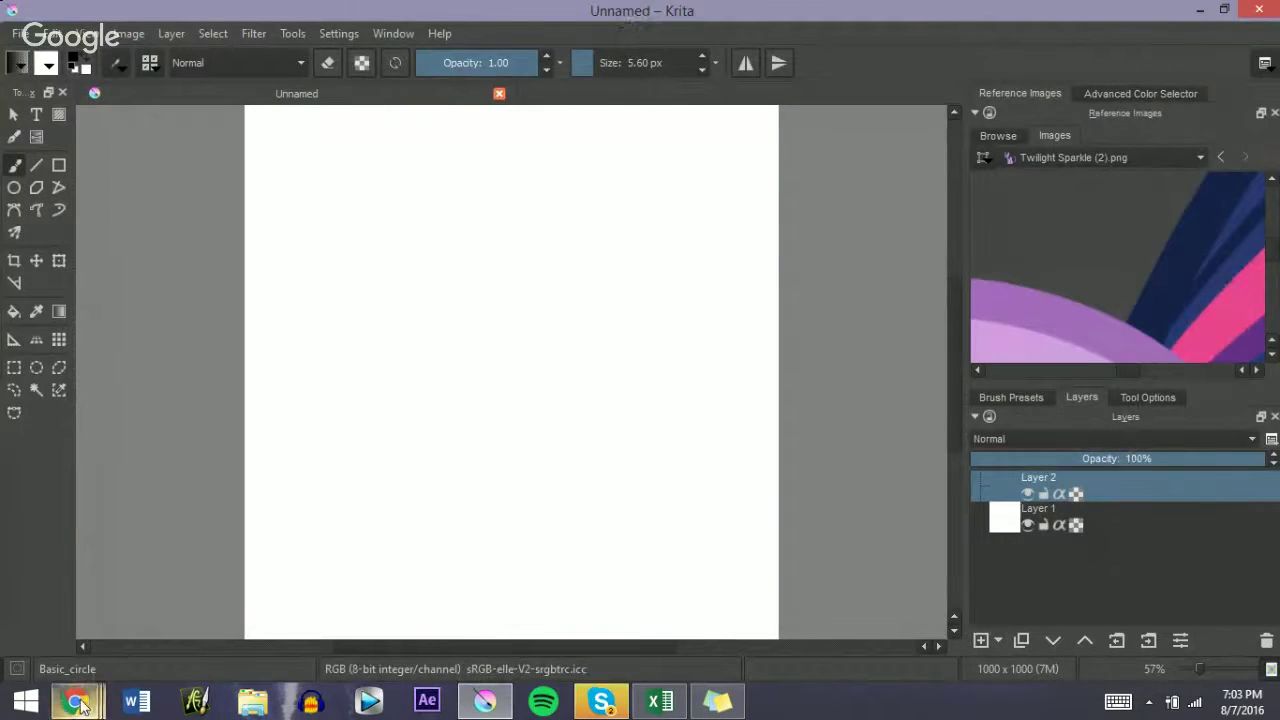
mouse_move(80, 705)
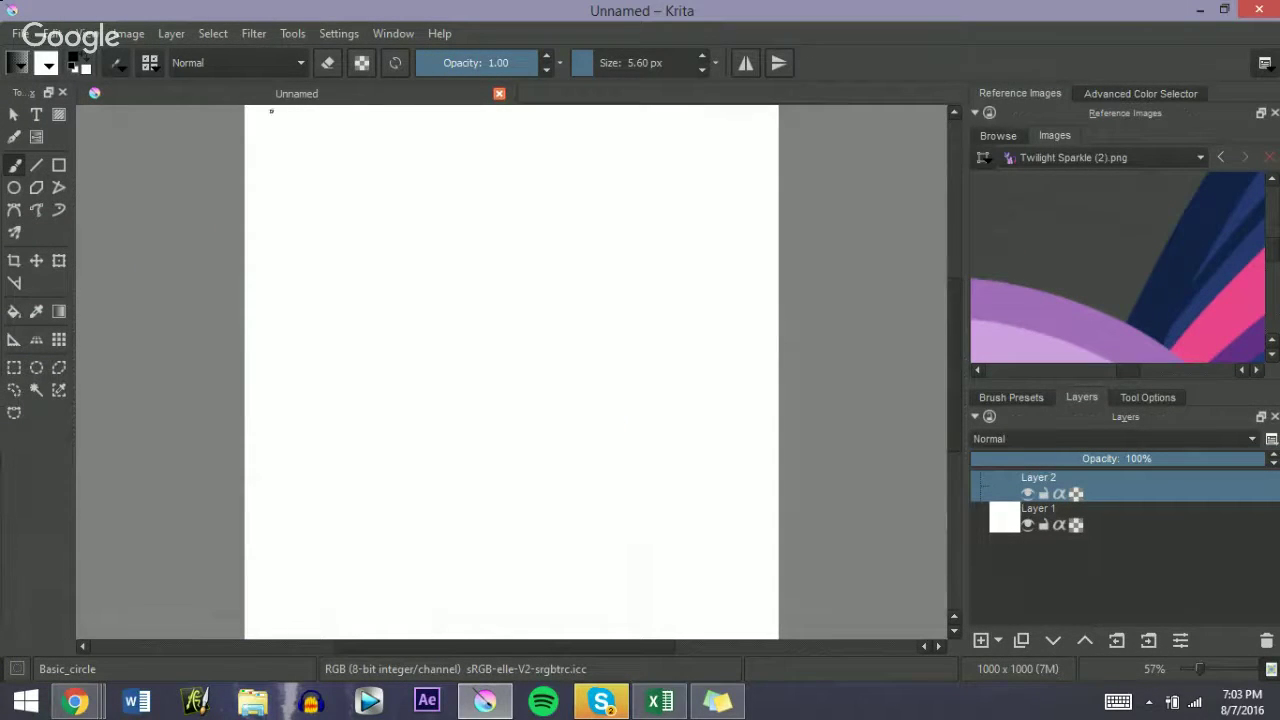
Step: Sketch a pony's round head on the canvas's upper right with guidelines, half-closed eyes, a swept forelock and a pointed horn
mouse_move(636, 220)
left_mouse_down()
mouse_move(603, 259)
mouse_move(562, 184)
mouse_move(574, 251)
mouse_move(575, 169)
mouse_move(588, 211)
mouse_move(580, 175)
mouse_move(587, 211)
mouse_move(550, 211)
mouse_move(607, 190)
mouse_move(633, 219)
mouse_move(583, 222)
mouse_move(628, 221)
mouse_move(588, 243)
mouse_move(585, 229)
mouse_move(610, 233)
mouse_move(559, 222)
mouse_move(568, 234)
mouse_move(550, 201)
mouse_move(559, 228)
mouse_move(616, 228)
left_mouse_up()
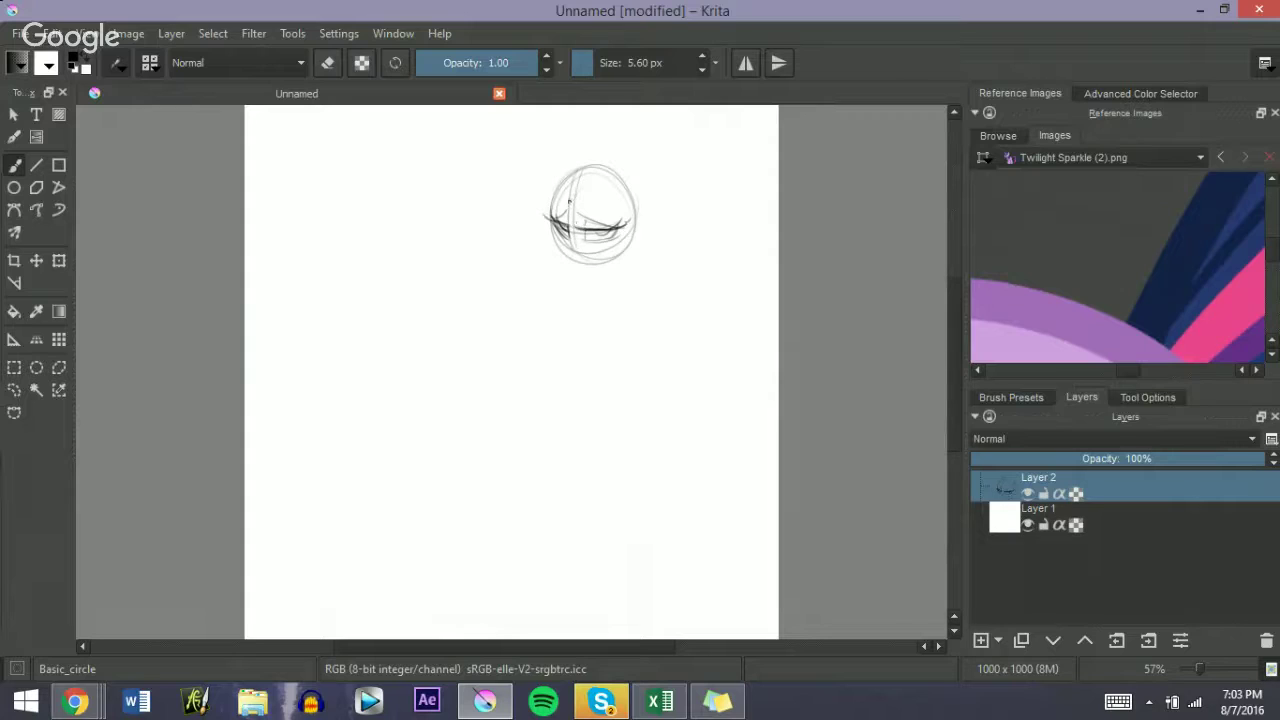
mouse_move(543, 208)
left_mouse_down()
mouse_move(612, 226)
mouse_move(608, 189)
left_mouse_up()
key("ctrl+z")
key("ctrl+z")
mouse_move(536, 210)
left_mouse_down()
mouse_move(616, 220)
mouse_move(529, 195)
mouse_move(610, 202)
mouse_move(565, 170)
mouse_move(590, 196)
mouse_move(571, 192)
mouse_move(563, 153)
left_mouse_up()
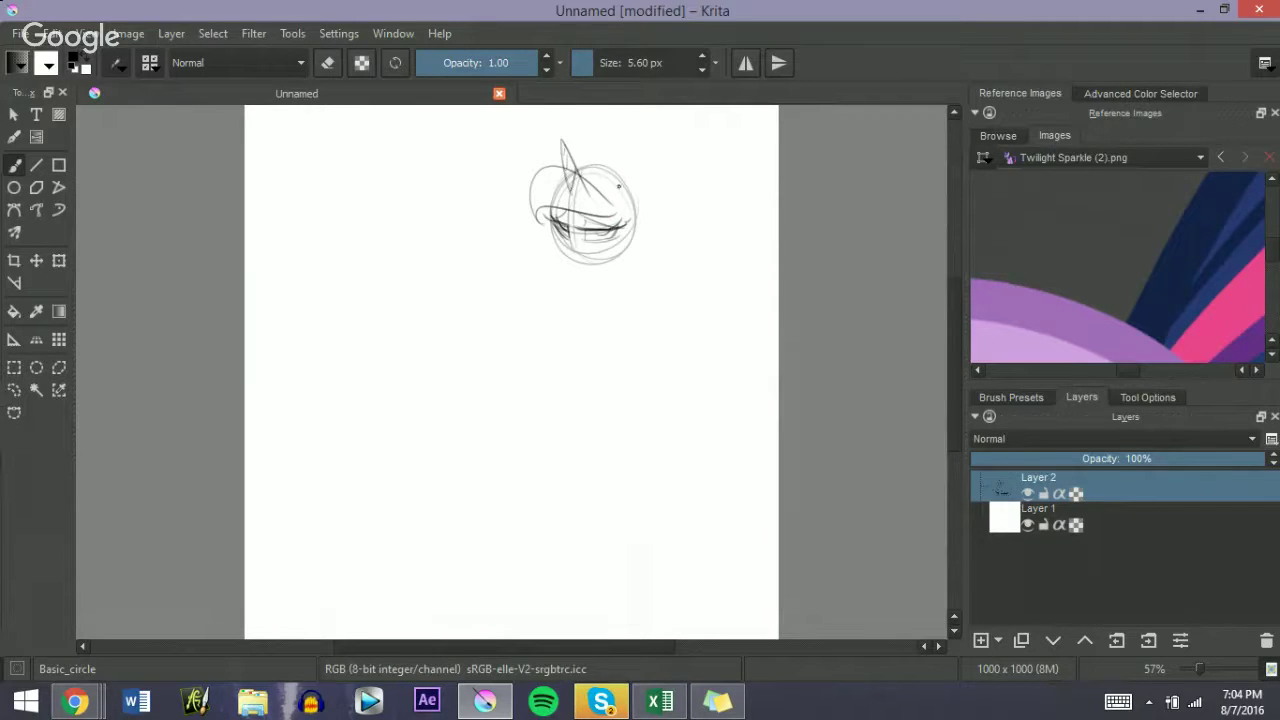
Step: Sketch the pony's upright ear, cheek line, small muzzle and jaw, redoing the first ear strokes
mouse_move(616, 209)
left_mouse_down()
mouse_move(630, 171)
mouse_move(638, 236)
mouse_move(622, 157)
mouse_move(634, 230)
left_mouse_up()
key("ctrl+z")
key("ctrl+z")
left_click_drag(624, 168, 624, 222)
mouse_move(620, 164)
left_mouse_down()
mouse_move(636, 234)
mouse_move(573, 154)
mouse_move(572, 263)
left_mouse_up()
left_click_drag(557, 252, 589, 263)
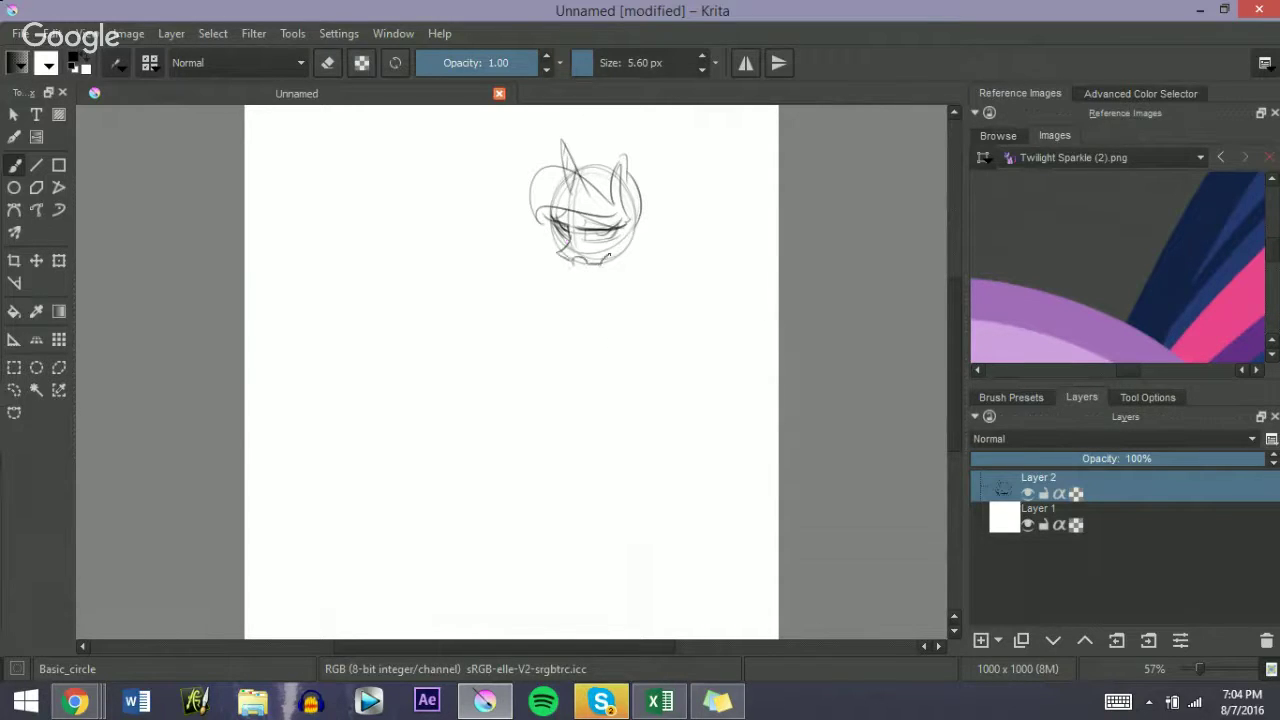
mouse_move(553, 251)
left_mouse_down()
mouse_move(584, 266)
mouse_move(621, 253)
left_mouse_up()
left_click_drag(590, 263, 632, 233)
left_click_drag(555, 244, 563, 254)
Step: Sketch the back and front lines of the pony's slender neck, redoing strokes until both curves fit the head
left_click_drag(633, 226, 604, 364)
key("ctrl+z")
left_click_drag(633, 226, 613, 318)
left_click_drag(586, 264, 575, 320)
key("ctrl+z")
left_click_drag(587, 266, 566, 352)
key("ctrl+z")
key("ctrl+z")
left_click_drag(630, 222, 615, 338)
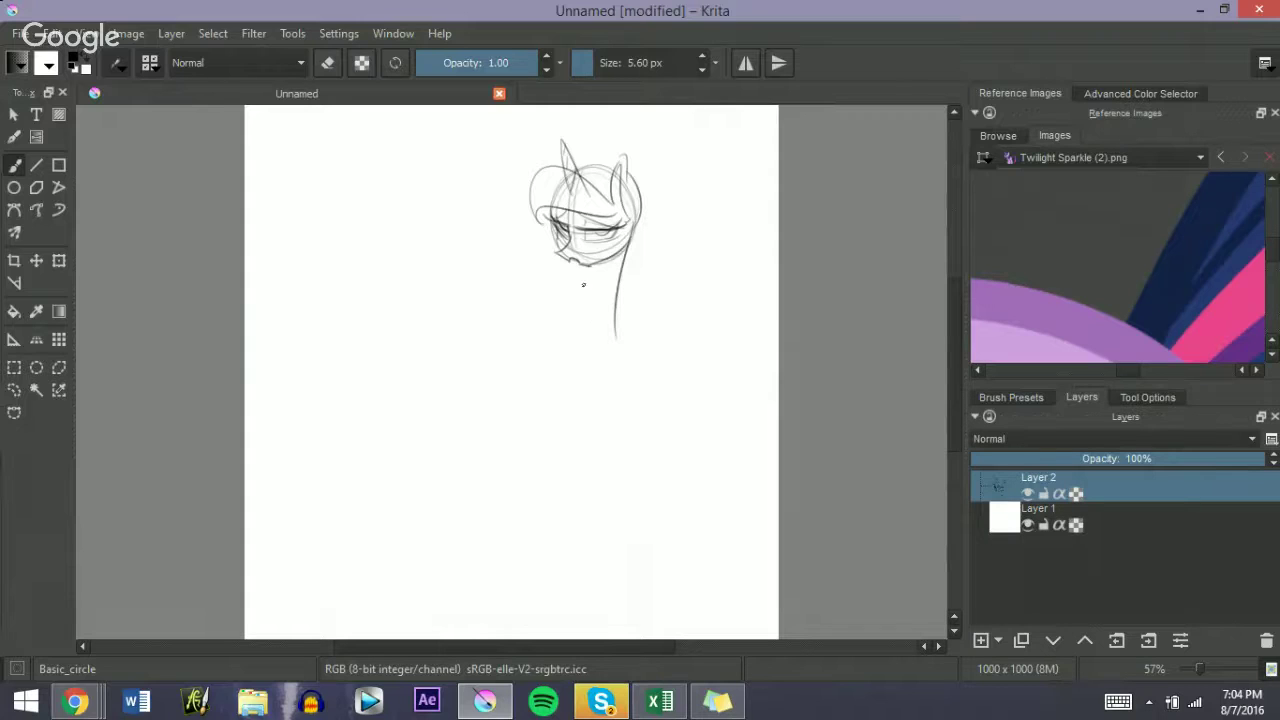
mouse_move(578, 266)
left_mouse_down()
mouse_move(610, 254)
mouse_move(566, 330)
left_mouse_up()
key("ctrl+z")
left_click_drag(586, 266, 573, 336)
Step: Sketch the wavy mane flowing out on both sides of the head with small star dots, and rough in the chest collar
left_click_drag(660, 214, 614, 318)
left_click_drag(598, 133, 655, 212)
mouse_move(441, 233)
left_mouse_down()
mouse_move(478, 224)
mouse_move(556, 140)
left_mouse_up()
mouse_move(421, 248)
left_mouse_down()
mouse_move(390, 260)
mouse_move(403, 315)
mouse_move(471, 335)
mouse_move(523, 315)
mouse_move(576, 320)
left_mouse_up()
mouse_move(409, 291)
left_mouse_down()
mouse_move(501, 318)
mouse_move(564, 294)
left_mouse_up()
mouse_move(420, 266)
left_mouse_down()
mouse_move(464, 264)
mouse_move(532, 165)
left_mouse_up()
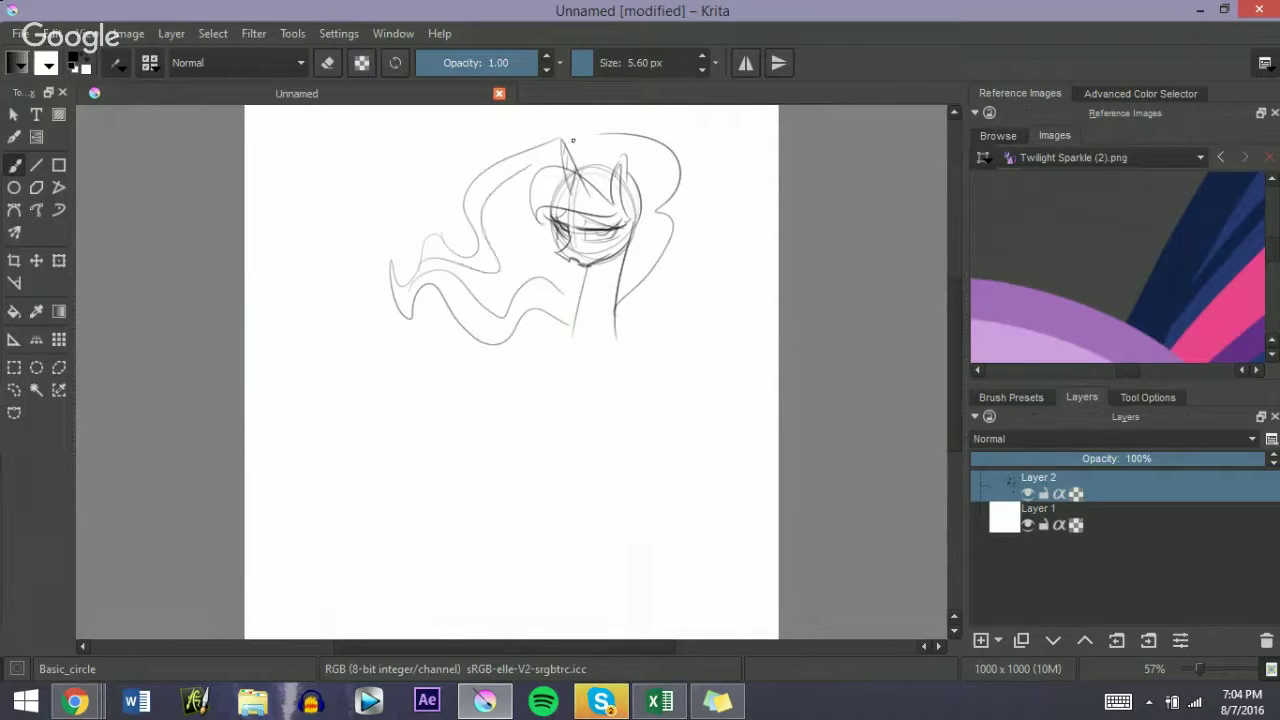
mouse_move(610, 153)
left_mouse_down()
mouse_move(658, 151)
mouse_move(648, 262)
left_mouse_up()
mouse_move(572, 322)
left_mouse_down()
mouse_move(621, 312)
mouse_move(582, 355)
mouse_move(588, 403)
mouse_move(564, 374)
mouse_move(612, 370)
left_mouse_up()
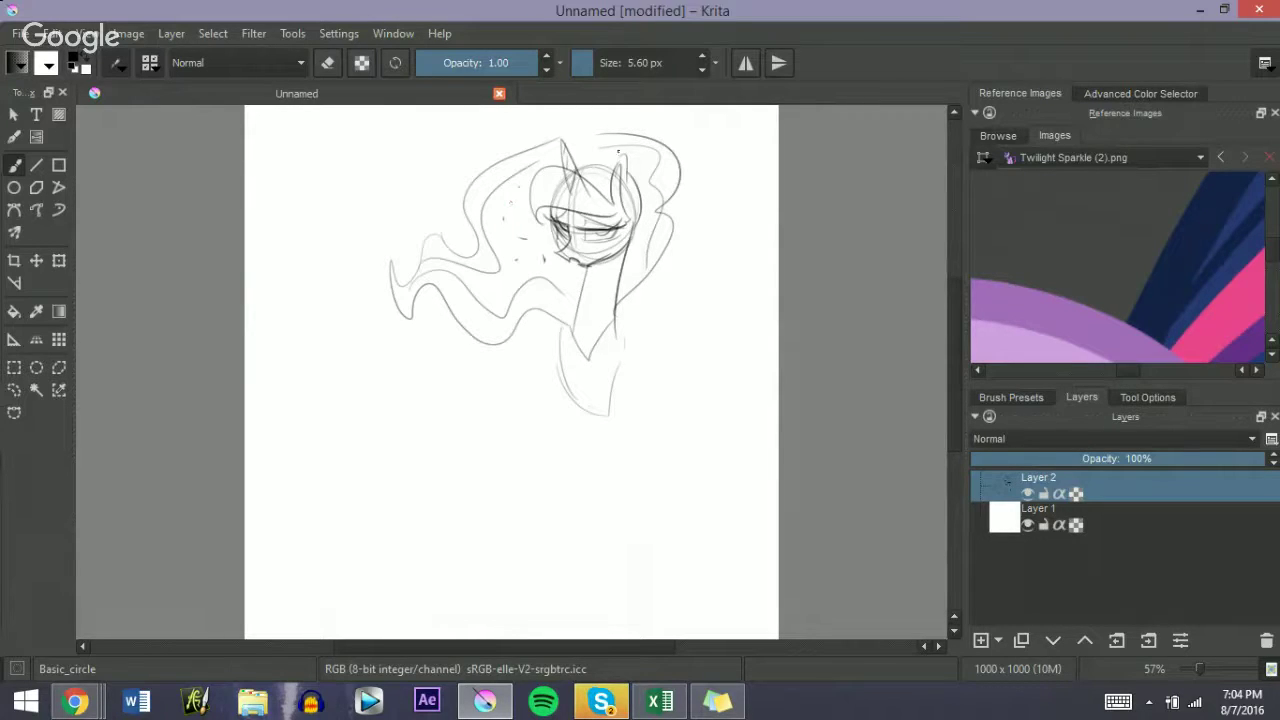
Step: Handwrite "well fuck you too" in two lines beside the pony's flowing mane
mouse_move(345, 170)
left_mouse_down()
mouse_move(384, 168)
mouse_move(386, 146)
left_mouse_up()
mouse_move(388, 174)
left_mouse_down()
mouse_move(394, 144)
mouse_move(413, 196)
mouse_move(420, 167)
left_mouse_up()
left_click_drag(425, 156, 450, 166)
left_click_drag(460, 134, 468, 160)
mouse_move(366, 210)
left_mouse_down()
mouse_move(372, 238)
mouse_move(451, 195)
left_mouse_up()
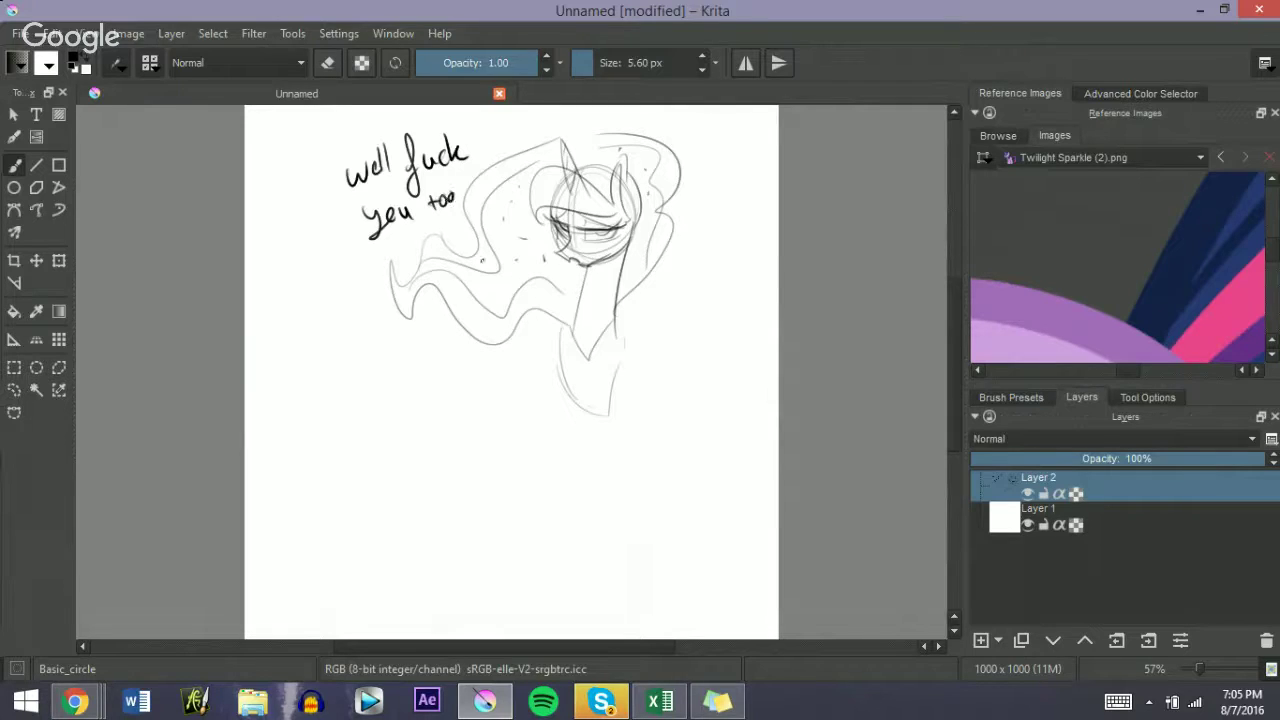
Step: Strengthen the pointed collar outline on the pony's chest below the neck
mouse_move(571, 329)
left_mouse_down()
mouse_move(585, 362)
mouse_move(611, 322)
mouse_move(571, 386)
mouse_move(598, 414)
left_mouse_up()
left_click_drag(598, 414, 611, 371)
left_click_drag(606, 322, 614, 390)
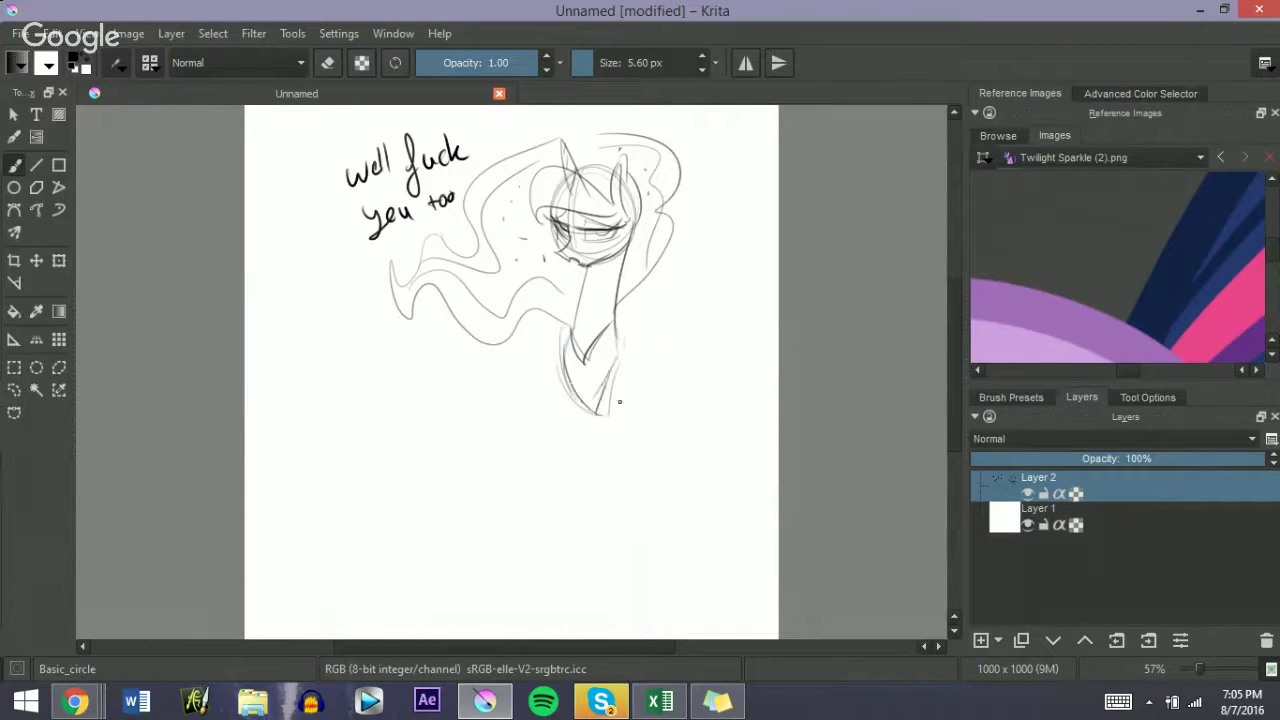
Step: Sketch the pony's raised foreleg with its hoof held up in front of the chest
left_click_drag(956, 340, 955, 357)
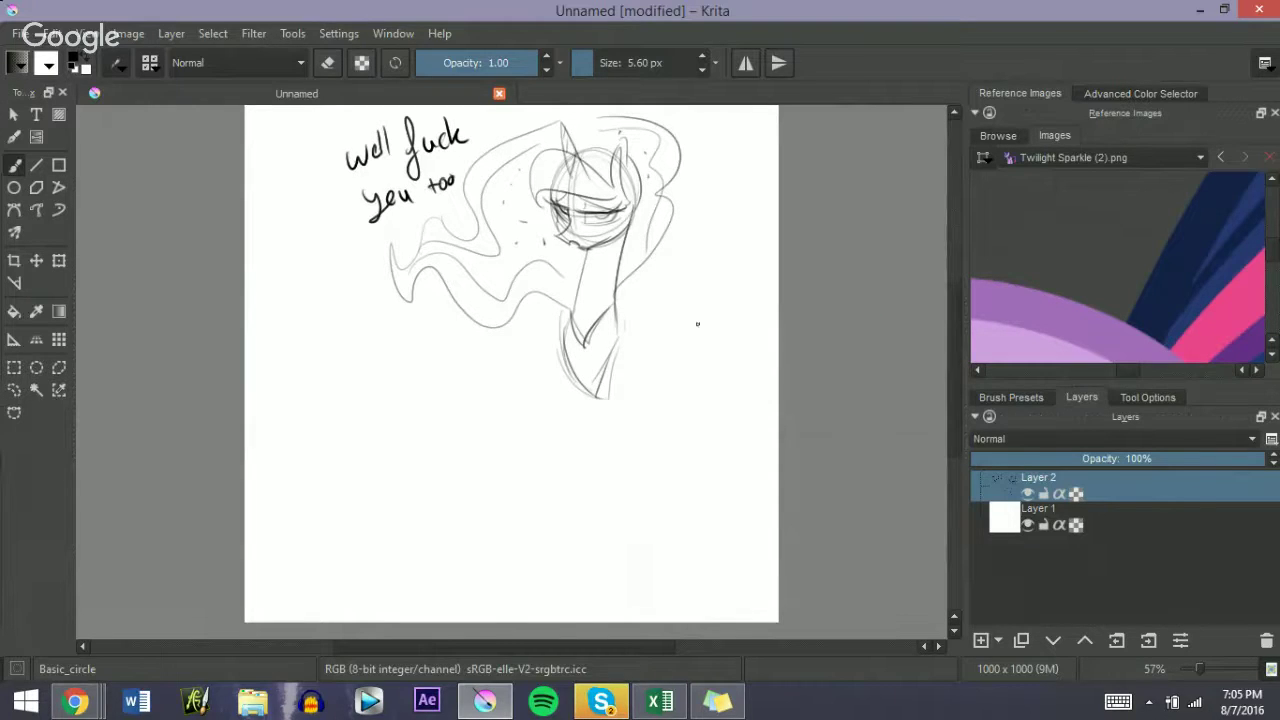
mouse_move(538, 324)
left_mouse_down()
mouse_move(515, 401)
mouse_move(511, 344)
mouse_move(510, 357)
mouse_move(523, 336)
mouse_move(522, 361)
mouse_move(528, 346)
mouse_move(513, 404)
mouse_move(542, 361)
mouse_move(517, 343)
mouse_move(535, 322)
mouse_move(544, 372)
left_mouse_up()
left_click_drag(537, 324, 557, 343)
mouse_move(526, 322)
left_mouse_down()
mouse_move(559, 356)
mouse_move(555, 297)
mouse_move(573, 297)
left_mouse_up()
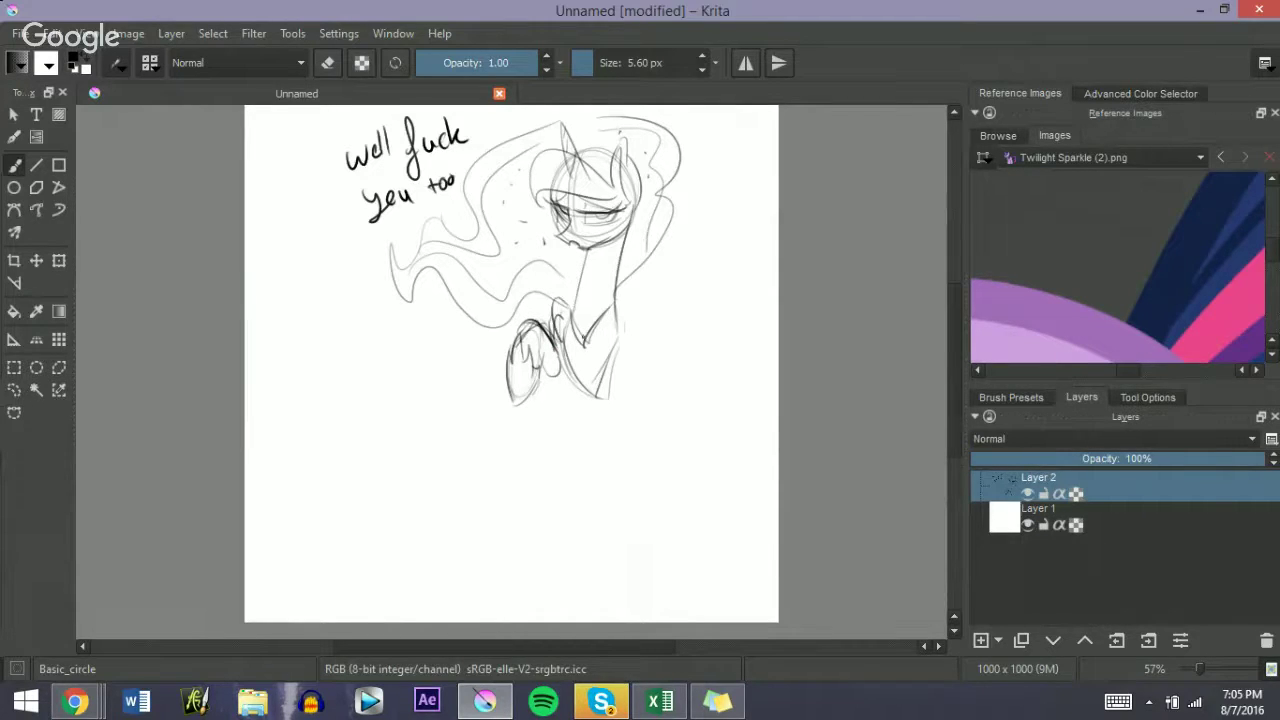
Step: Sketch the shoulder lines, a crescent moon on the collar, the standing foreleg and the start of the body
left_click_drag(616, 352, 616, 312)
left_click_drag(616, 338, 636, 290)
mouse_move(616, 366)
left_mouse_down()
mouse_move(614, 306)
mouse_move(630, 288)
left_mouse_up()
left_click_drag(558, 340, 572, 282)
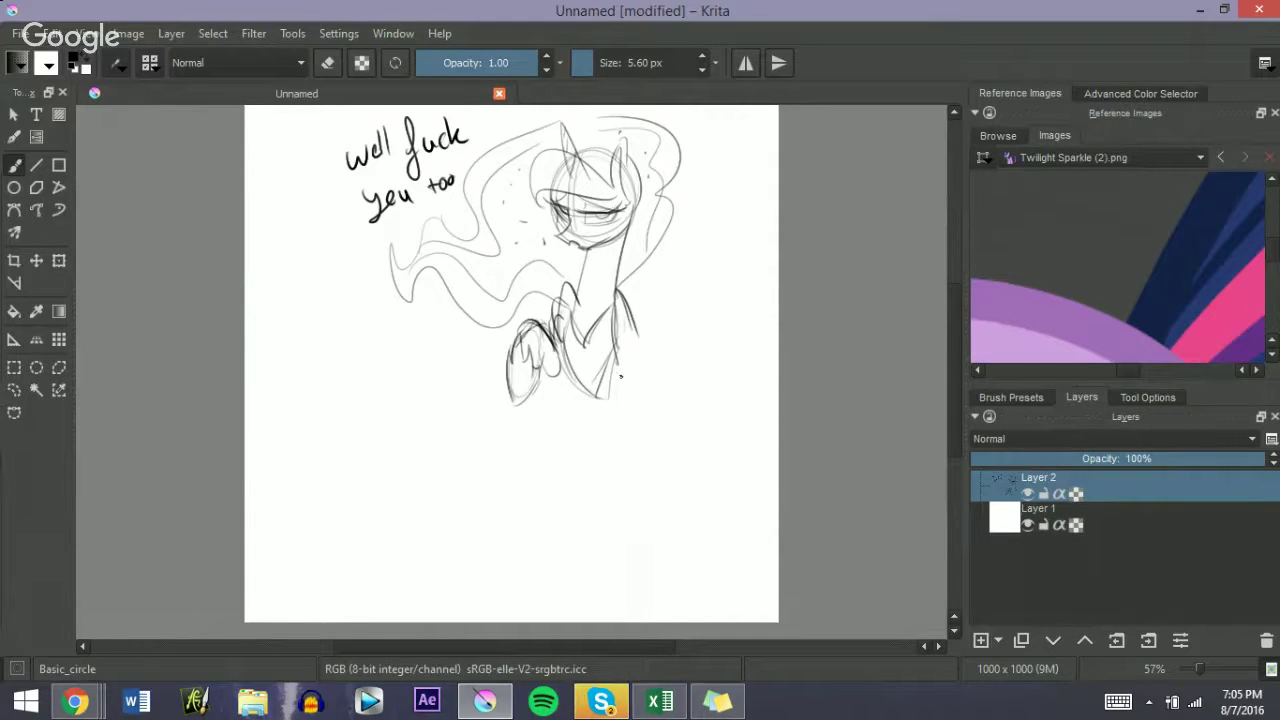
mouse_move(558, 360)
left_mouse_down()
mouse_move(606, 398)
mouse_move(612, 388)
mouse_move(584, 378)
mouse_move(590, 366)
mouse_move(604, 478)
left_mouse_up()
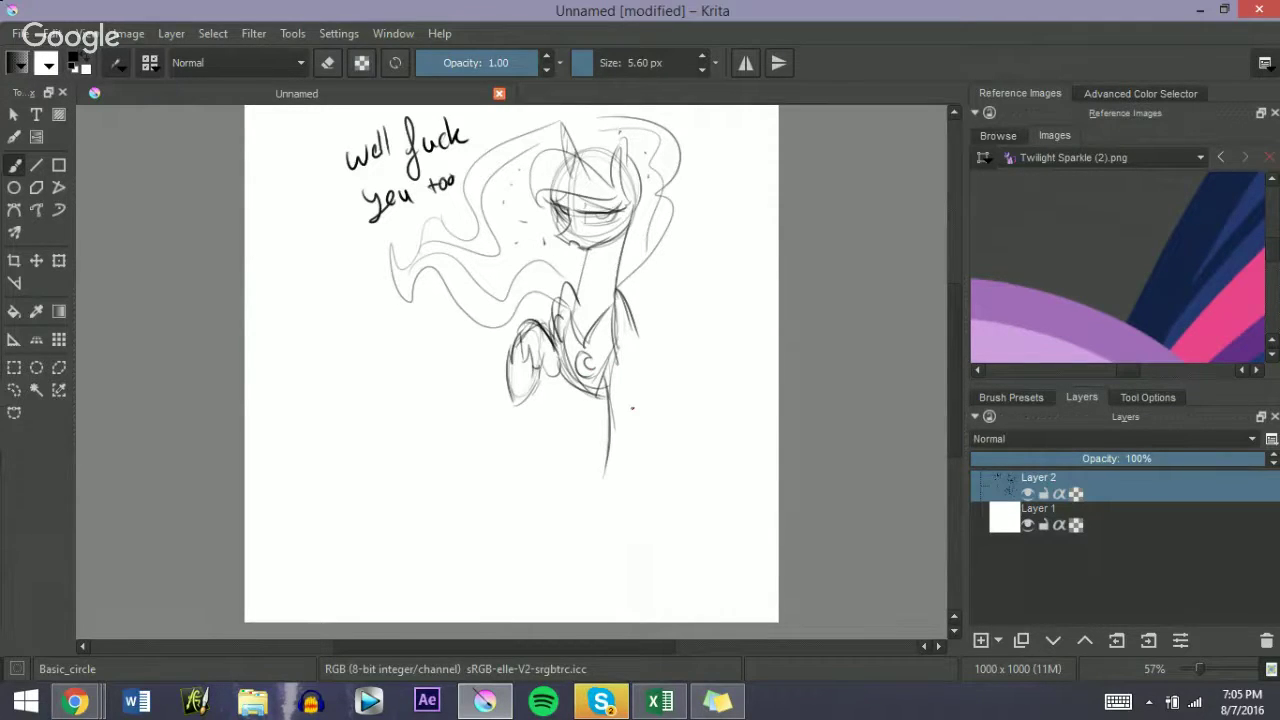
mouse_move(624, 366)
left_mouse_down()
mouse_move(643, 444)
mouse_move(649, 382)
left_mouse_up()
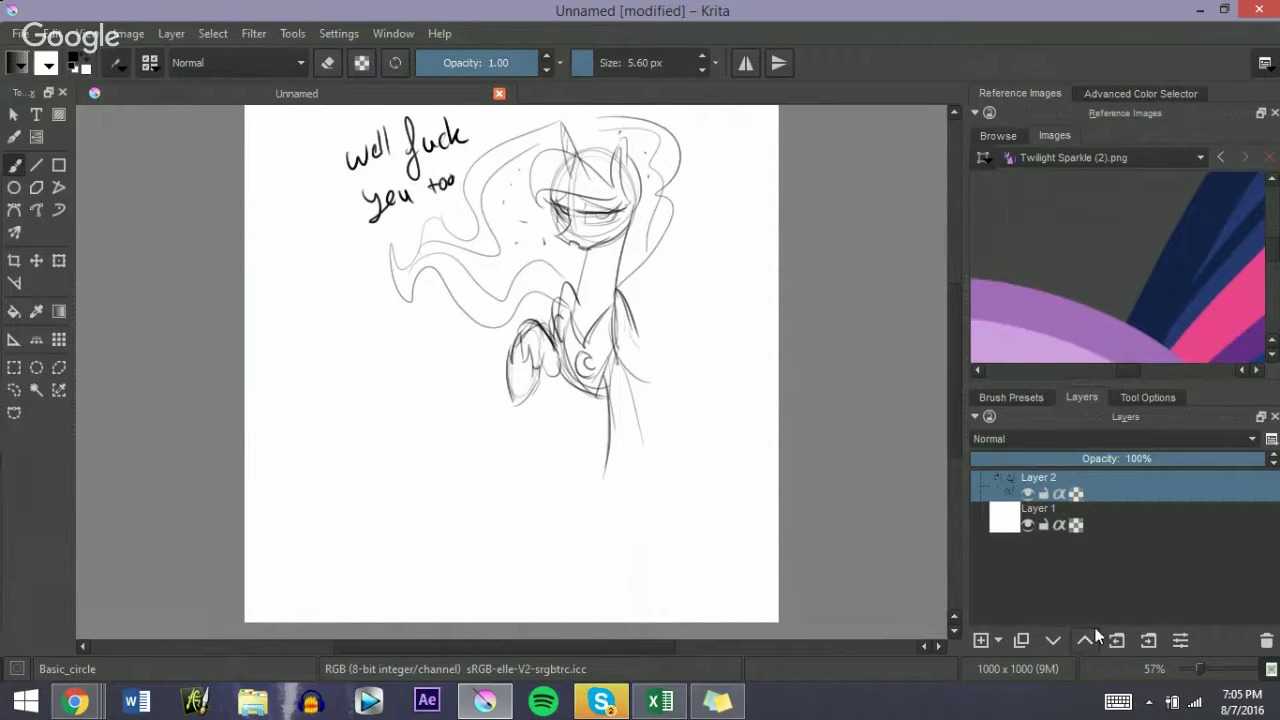
Step: Sketch a second round face on the canvas's lower left with guidelines, slanted angry eyes and a fanged open mouth
mouse_move(393, 499)
left_mouse_down()
mouse_move(329, 514)
mouse_move(407, 484)
mouse_move(321, 437)
mouse_move(353, 545)
mouse_move(298, 490)
left_mouse_up()
left_click_drag(348, 437, 374, 542)
key("ctrl+z")
key("ctrl+z")
mouse_move(360, 434)
left_mouse_down()
mouse_move(379, 539)
mouse_move(381, 522)
left_mouse_up()
left_click_drag(313, 479, 391, 483)
mouse_move(320, 473)
left_mouse_down()
mouse_move(396, 474)
mouse_move(338, 449)
mouse_move(374, 473)
mouse_move(370, 484)
mouse_move(337, 477)
mouse_move(360, 487)
mouse_move(351, 469)
mouse_move(413, 452)
mouse_move(390, 490)
left_mouse_up()
key("ctrl+z")
key("ctrl+z")
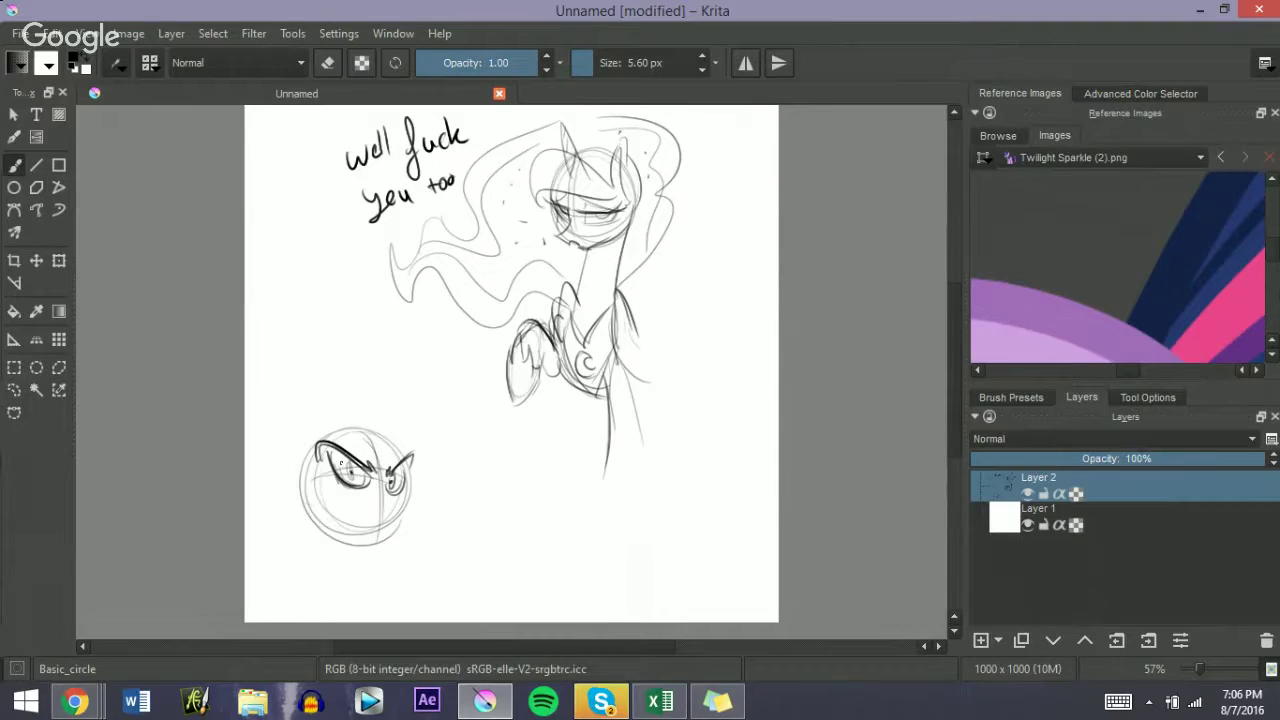
mouse_move(330, 480)
left_mouse_down()
mouse_move(360, 503)
mouse_move(410, 490)
mouse_move(353, 523)
mouse_move(369, 539)
mouse_move(381, 512)
mouse_move(367, 527)
mouse_move(386, 518)
mouse_move(370, 535)
mouse_move(383, 528)
mouse_move(366, 530)
mouse_move(378, 538)
mouse_move(383, 515)
left_mouse_up()
key("ctrl+z")
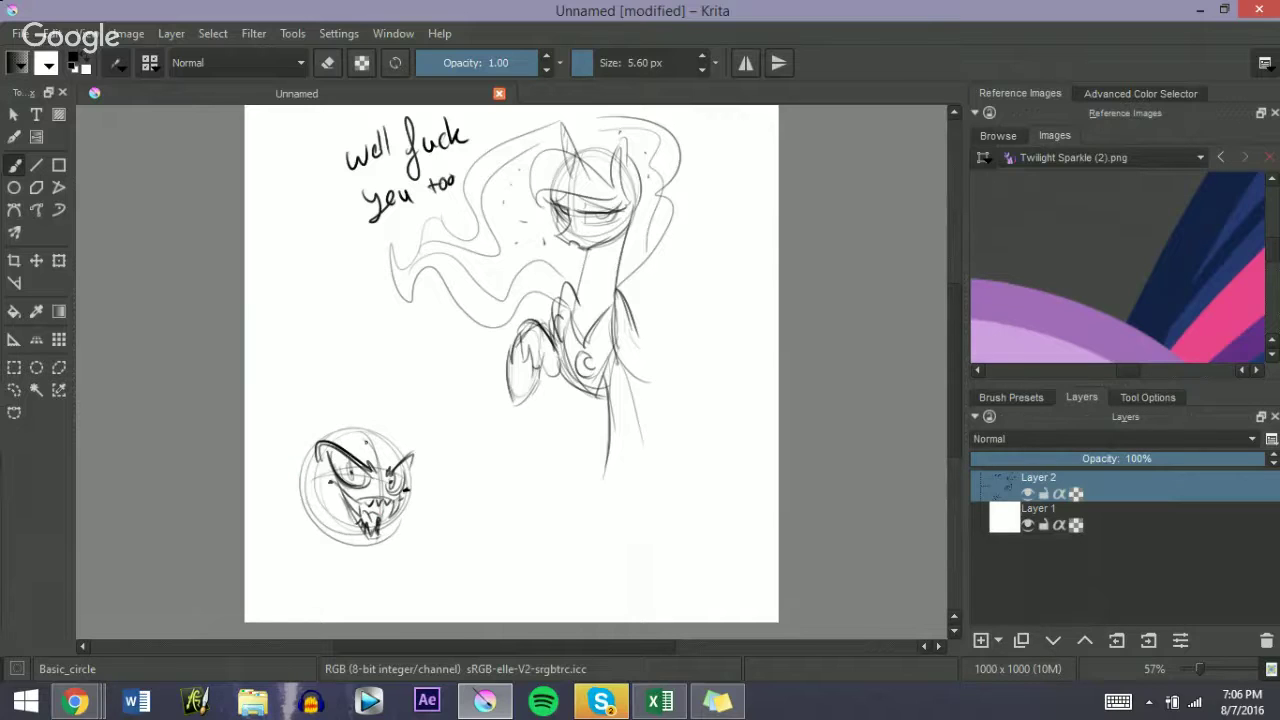
Step: Handwrite "welcome to hell!" above the angry face and reinforce the line of its lower jaw
mouse_move(373, 390)
left_mouse_down()
mouse_move(379, 410)
mouse_move(396, 390)
mouse_move(408, 400)
mouse_move(453, 384)
left_mouse_up()
mouse_move(414, 418)
left_mouse_down()
mouse_move(412, 432)
mouse_move(460, 430)
mouse_move(472, 408)
mouse_move(480, 420)
left_mouse_up()
left_click_drag(484, 364, 477, 402)
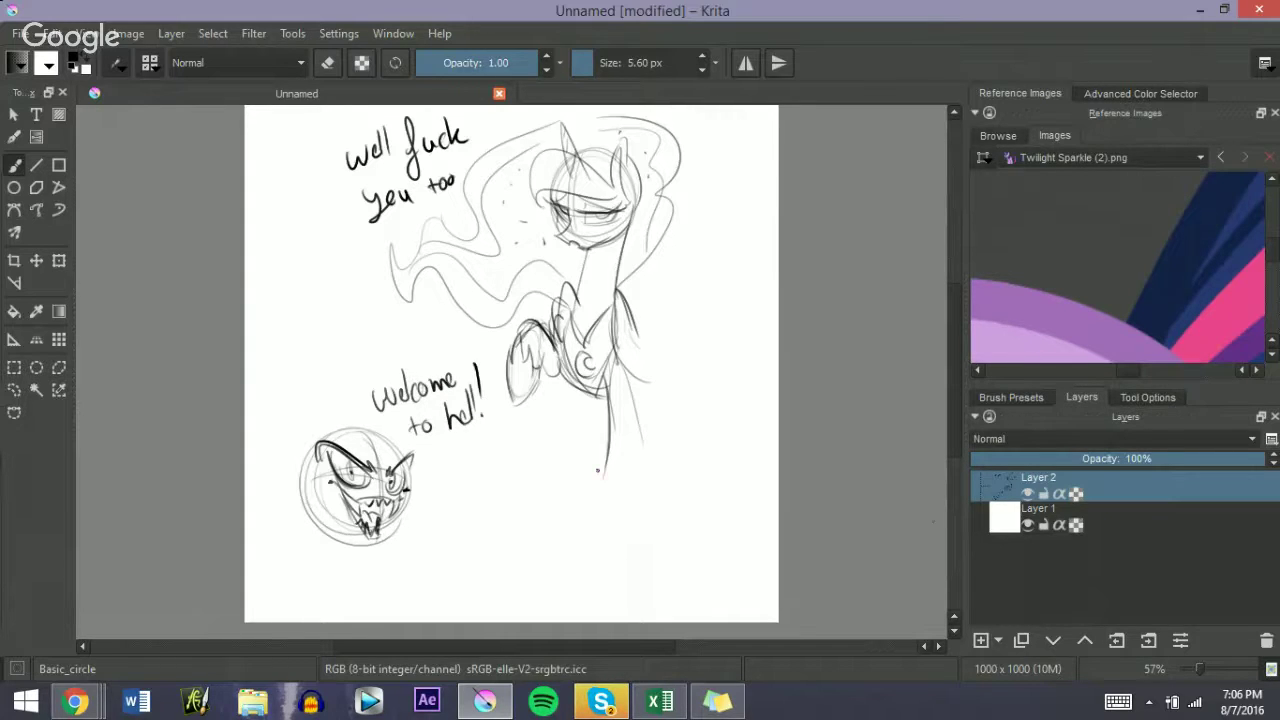
mouse_move(358, 508)
left_mouse_down()
mouse_move(372, 547)
mouse_move(367, 538)
left_mouse_up()
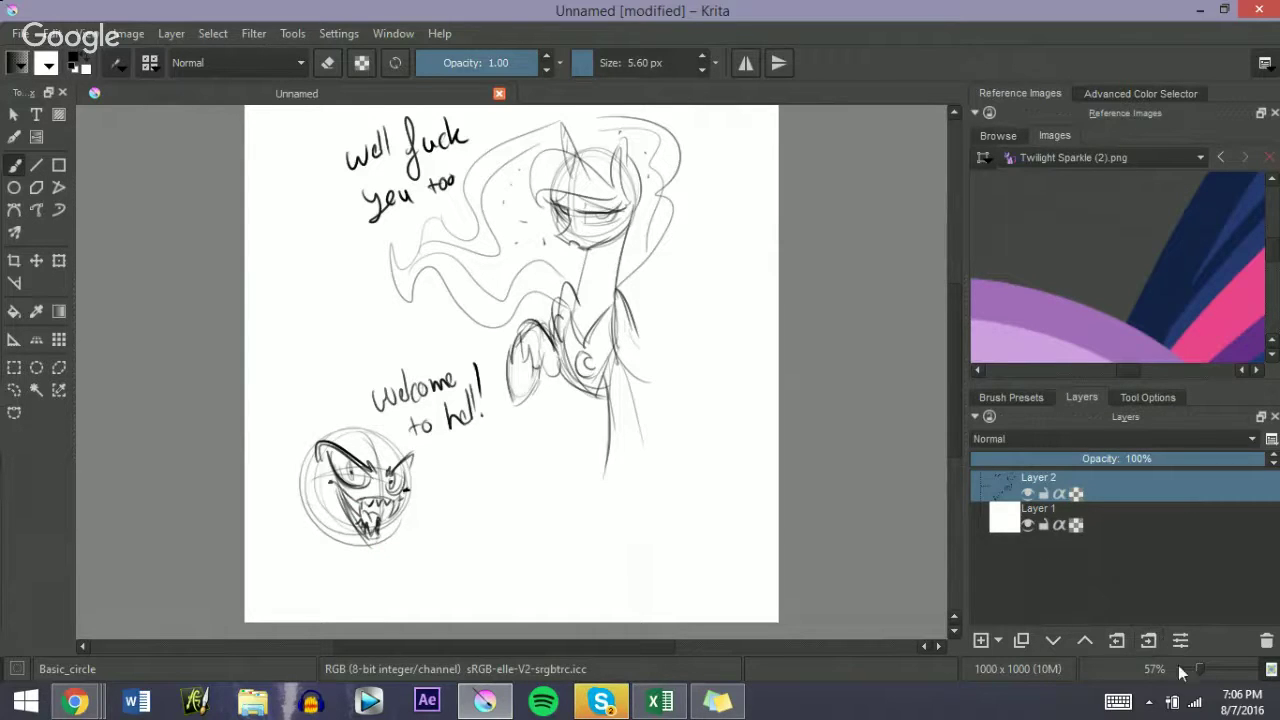
Step: Add a layer, hide the previous sketch layer, and sketch a tilted oval head with scowling eyes and shaggy brows
left_click(981, 640)
left_click(1027, 524)
scroll(950, 410, "up", 2)
mouse_move(507, 263)
left_mouse_down()
mouse_move(536, 363)
mouse_move(542, 238)
mouse_move(574, 310)
mouse_move(530, 327)
mouse_move(512, 309)
mouse_move(476, 316)
mouse_move(542, 260)
mouse_move(549, 268)
mouse_move(536, 243)
mouse_move(535, 289)
mouse_move(525, 279)
mouse_move(553, 270)
mouse_move(524, 292)
mouse_move(540, 296)
mouse_move(542, 280)
mouse_move(523, 274)
mouse_move(550, 263)
mouse_move(517, 281)
mouse_move(536, 242)
mouse_move(534, 254)
mouse_move(570, 254)
left_mouse_up()
key("ctrl+z")
mouse_move(499, 321)
left_mouse_down()
mouse_move(488, 291)
mouse_move(501, 292)
mouse_move(488, 300)
mouse_move(494, 291)
mouse_move(492, 315)
mouse_move(489, 297)
mouse_move(504, 301)
mouse_move(507, 322)
mouse_move(490, 297)
mouse_move(500, 318)
mouse_move(475, 324)
left_mouse_up()
key("ctrl+z")
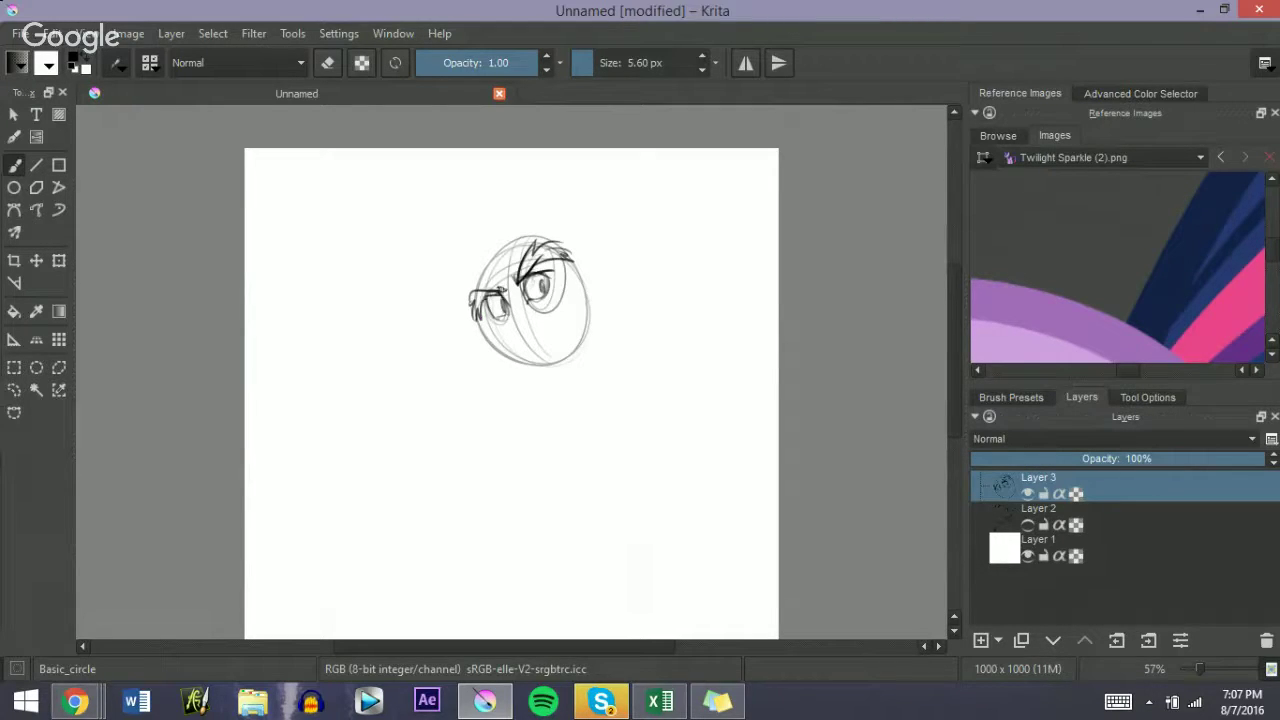
Step: Shade the sockets around both scowling eyes and reduce the brush size to 4.31 px, undoing unwanted strokes
mouse_move(529, 303)
left_mouse_down()
mouse_move(552, 298)
mouse_move(553, 273)
mouse_move(537, 270)
mouse_move(554, 267)
left_mouse_up()
key("ctrl+z")
mouse_move(487, 311)
left_mouse_down()
mouse_move(509, 309)
mouse_move(490, 340)
mouse_move(535, 342)
left_mouse_up()
key("bracketleft")
key("bracketleft")
key("bracketleft")
key("ctrl+z")
key("ctrl+z")
key("ctrl+z")
key("ctrl+z")
key("ctrl+z")
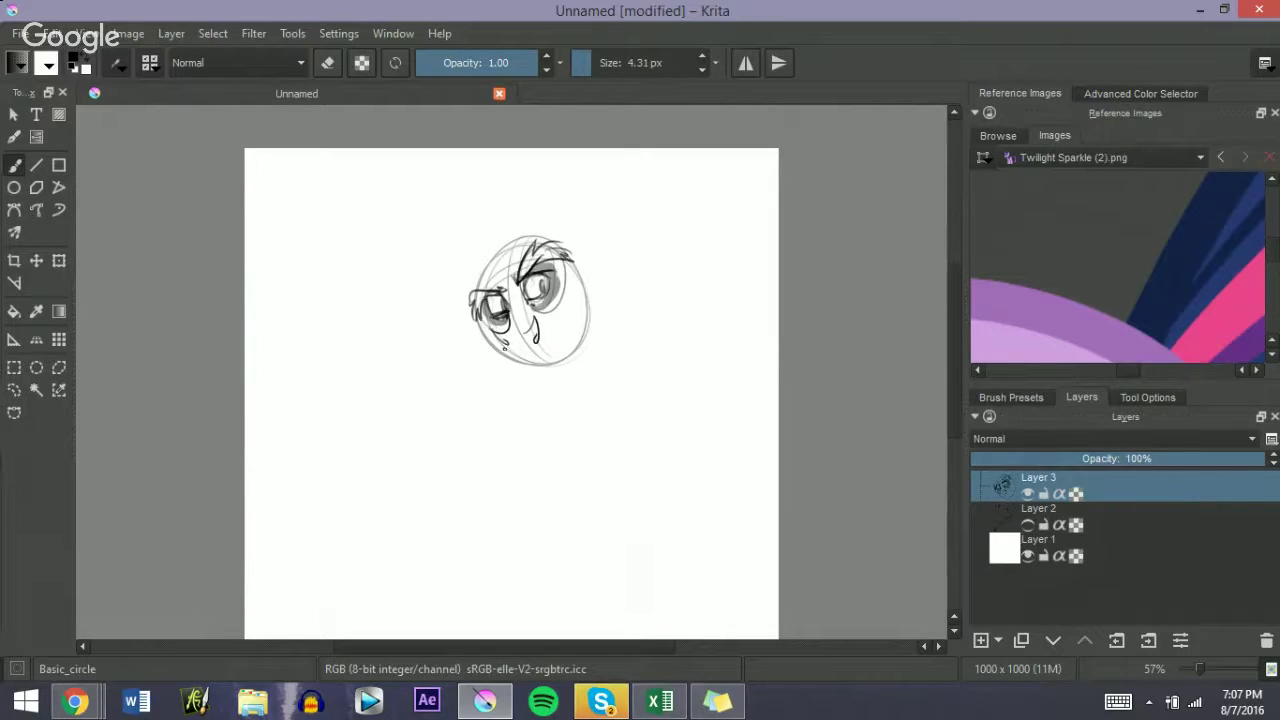
Step: Undo the nose and cheek strokes, and sketch a frowning mouth with jagged teeth, a chin and a new nose line
key("ctrl+z")
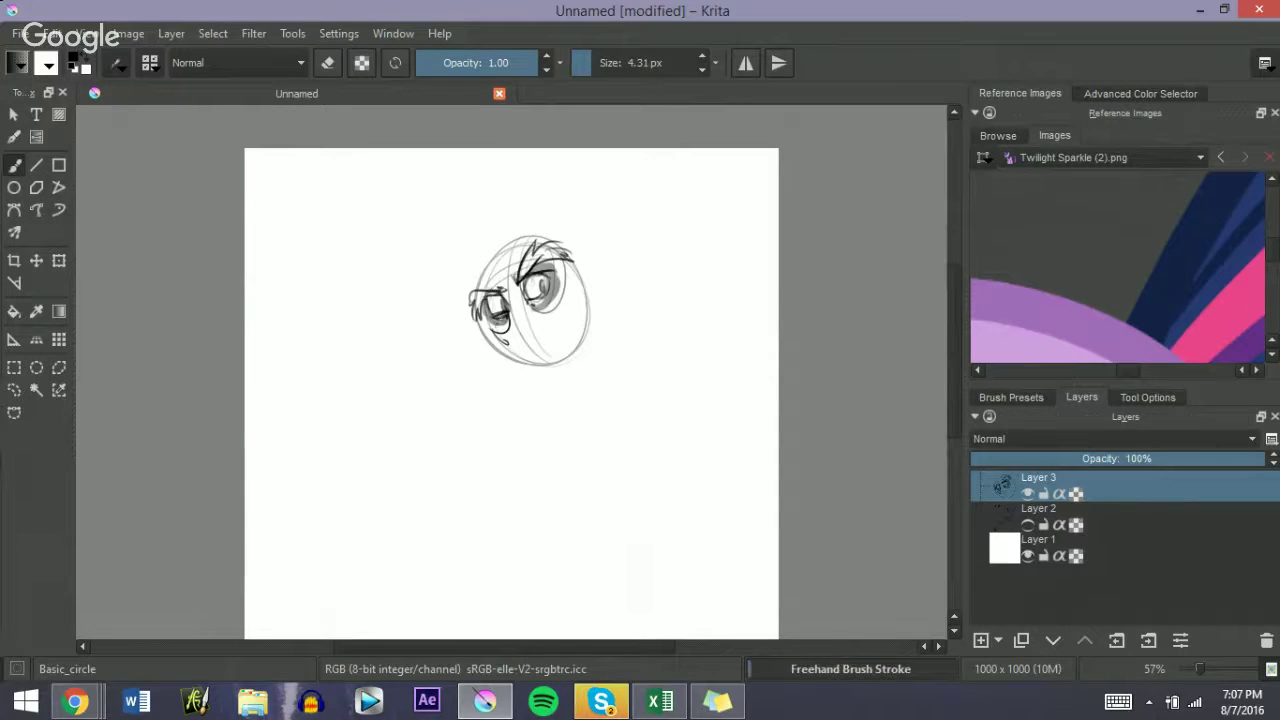
key("ctrl+z")
key("ctrl+z")
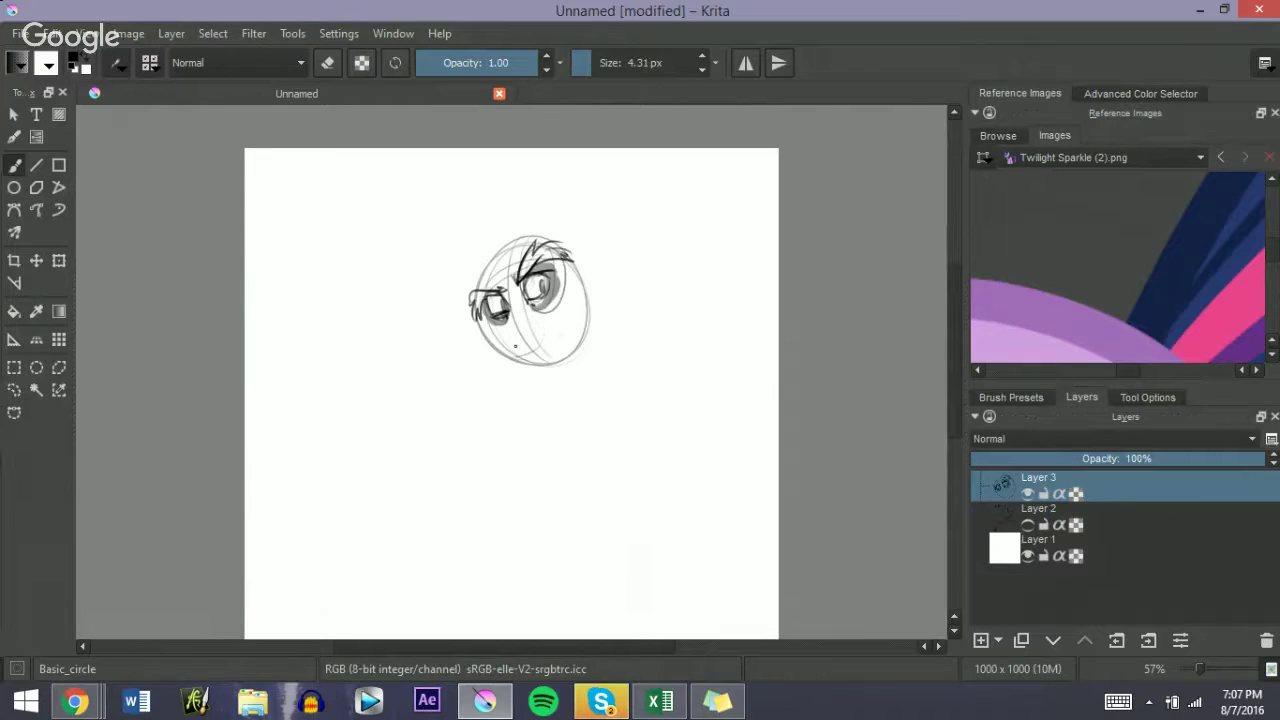
mouse_move(505, 344)
left_mouse_down()
mouse_move(546, 345)
mouse_move(524, 344)
mouse_move(544, 350)
mouse_move(525, 368)
mouse_move(542, 344)
mouse_move(528, 346)
mouse_move(545, 345)
left_mouse_up()
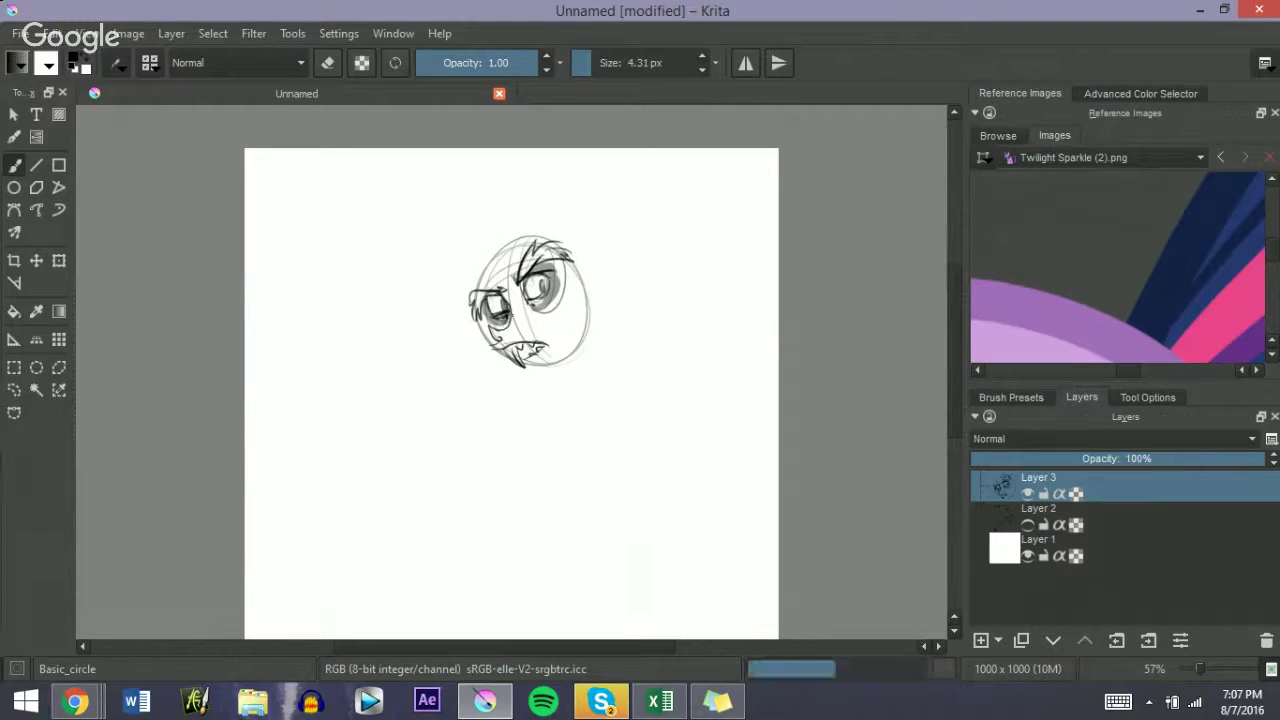
left_click_drag(524, 306, 533, 327)
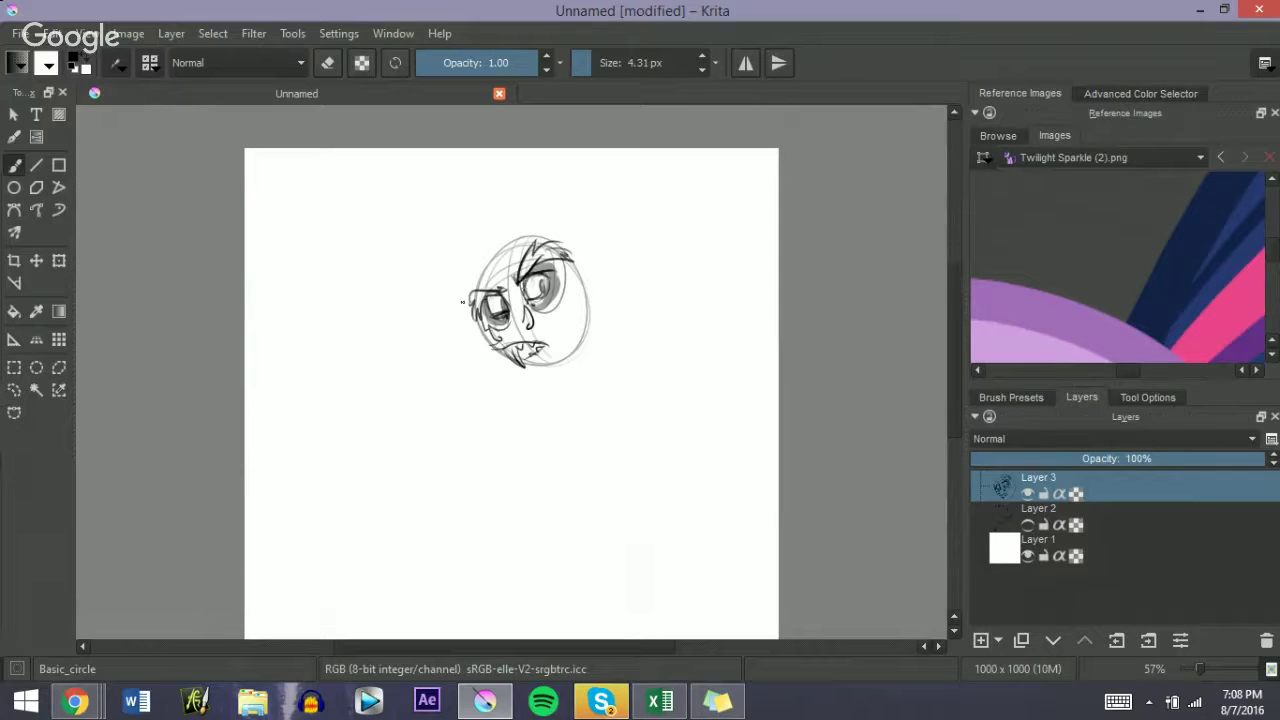
Step: Add cheek wrinkles and darken the face's outer edge and the jaw line below the mouth
mouse_move(568, 327)
left_mouse_down()
mouse_move(582, 314)
mouse_move(573, 319)
left_mouse_up()
left_click_drag(567, 323, 584, 315)
mouse_move(575, 269)
left_mouse_down()
mouse_move(583, 317)
mouse_move(581, 303)
left_mouse_up()
left_click_drag(493, 346, 524, 367)
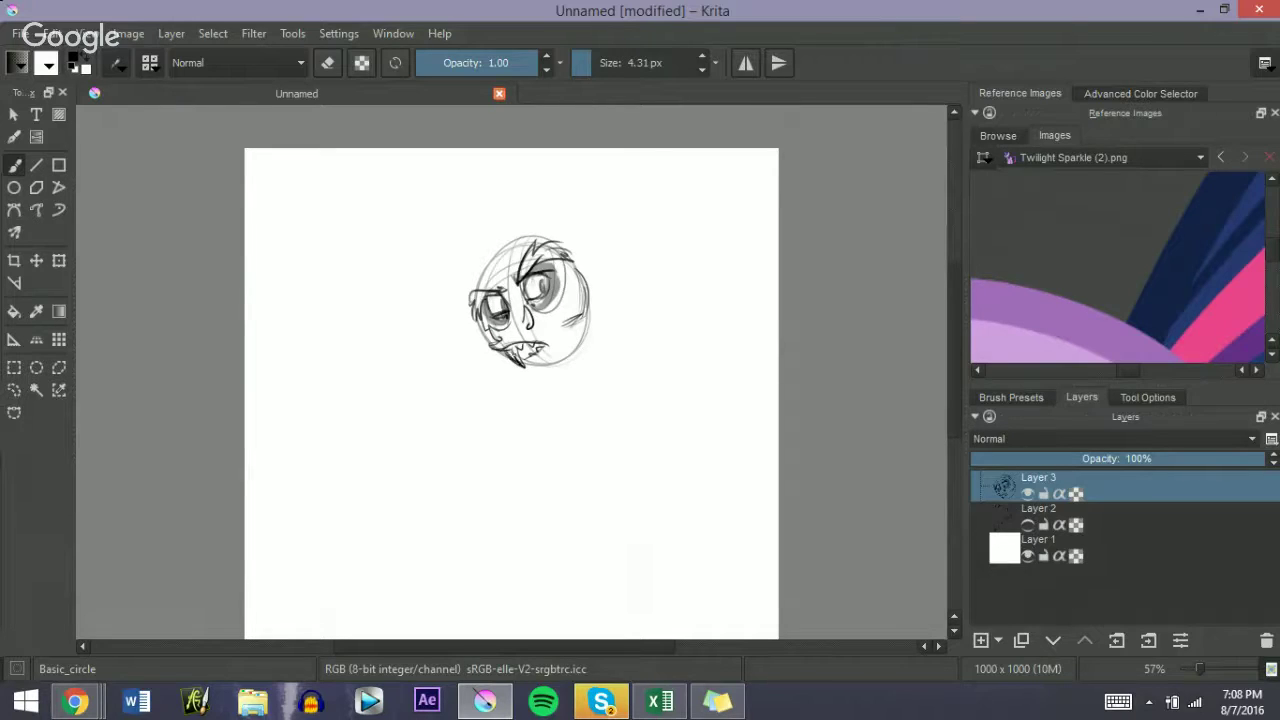
Step: Enlarge the brush to 9.12 px, darken the lower jaw and sketch a long neck line down from the back of the head
key("e")
key("bracketright")
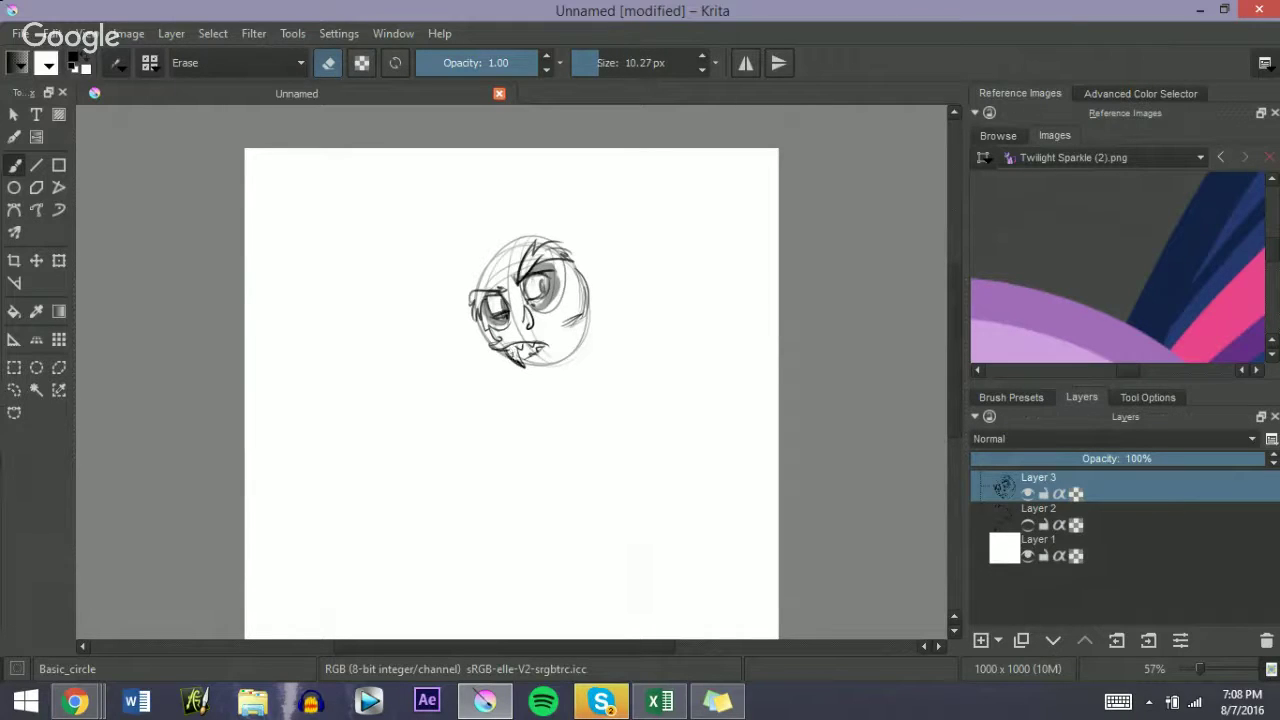
key("e")
key("bracketleft")
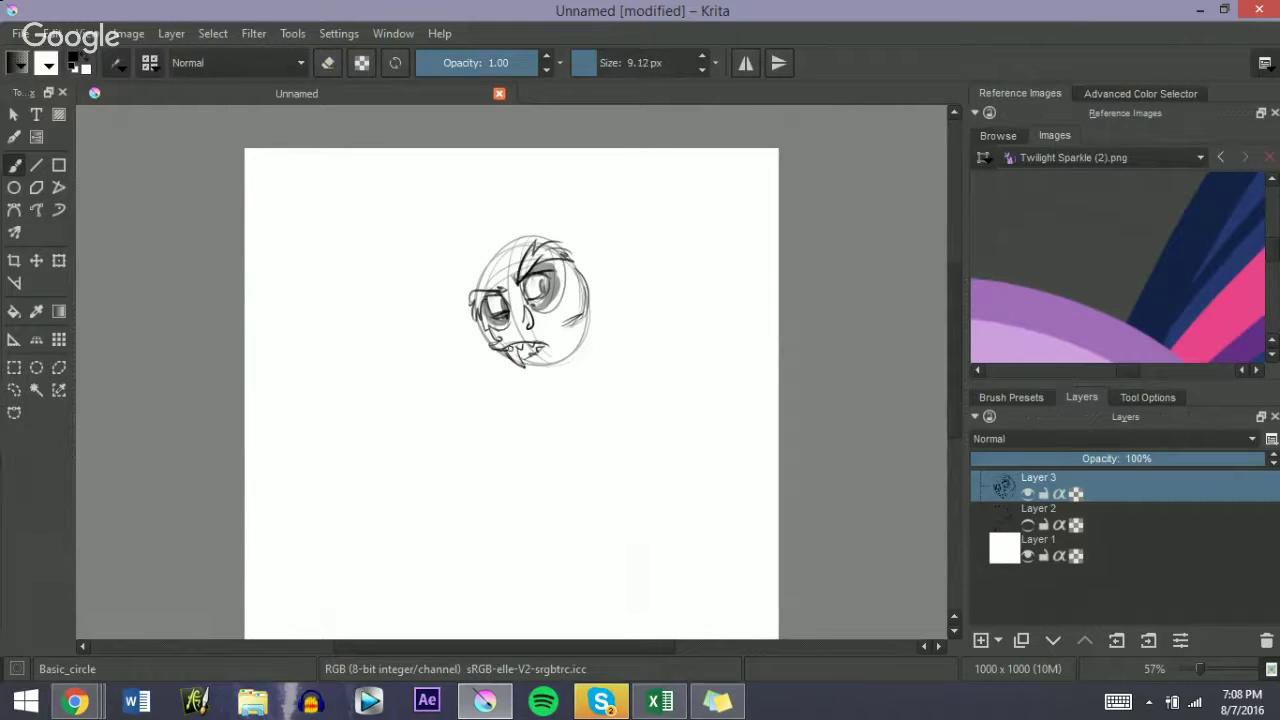
left_click_drag(525, 362, 556, 361)
mouse_move(558, 361)
left_mouse_down()
mouse_move(556, 344)
mouse_move(566, 404)
left_mouse_up()
left_click_drag(584, 325, 560, 466)
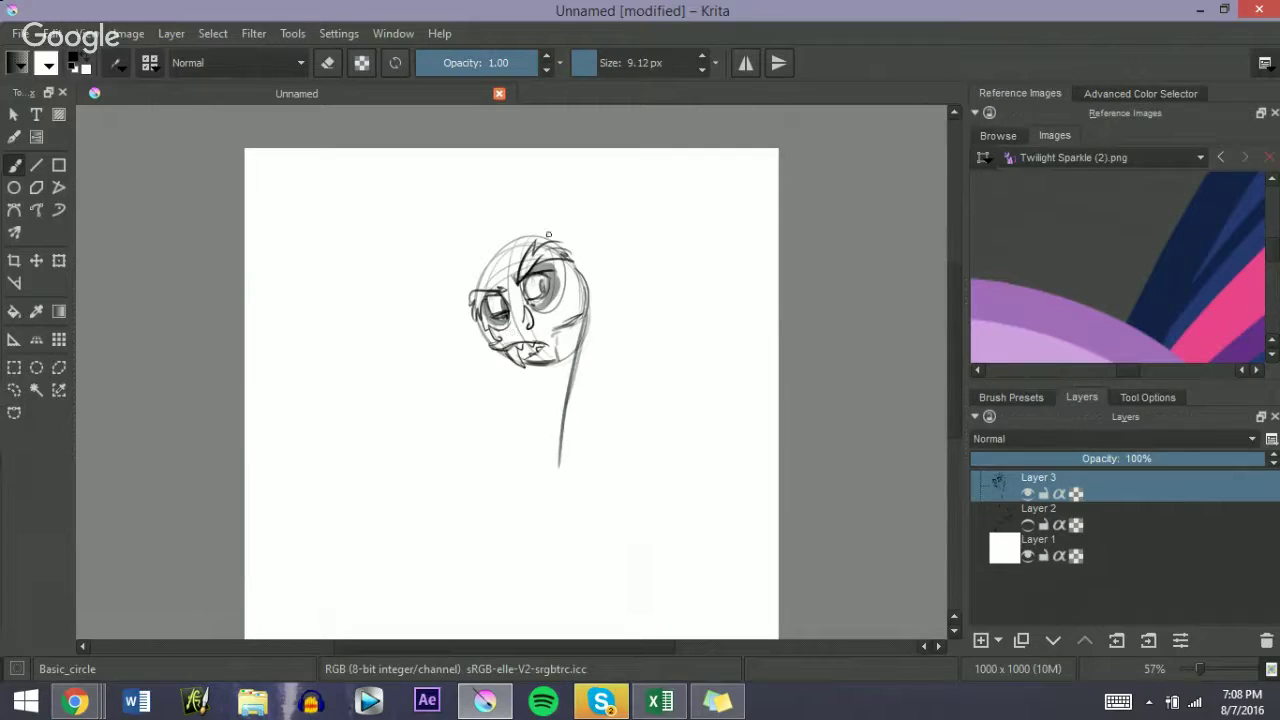
Step: Sketch a tall pointed ear on the crown and curved strokes rising from the forehead, using a 5.46 px brush
mouse_move(546, 240)
left_mouse_down()
mouse_move(559, 198)
mouse_move(586, 256)
mouse_move(566, 246)
left_mouse_up()
left_click_drag(556, 184, 575, 262)
left_click_drag(569, 196, 568, 231)
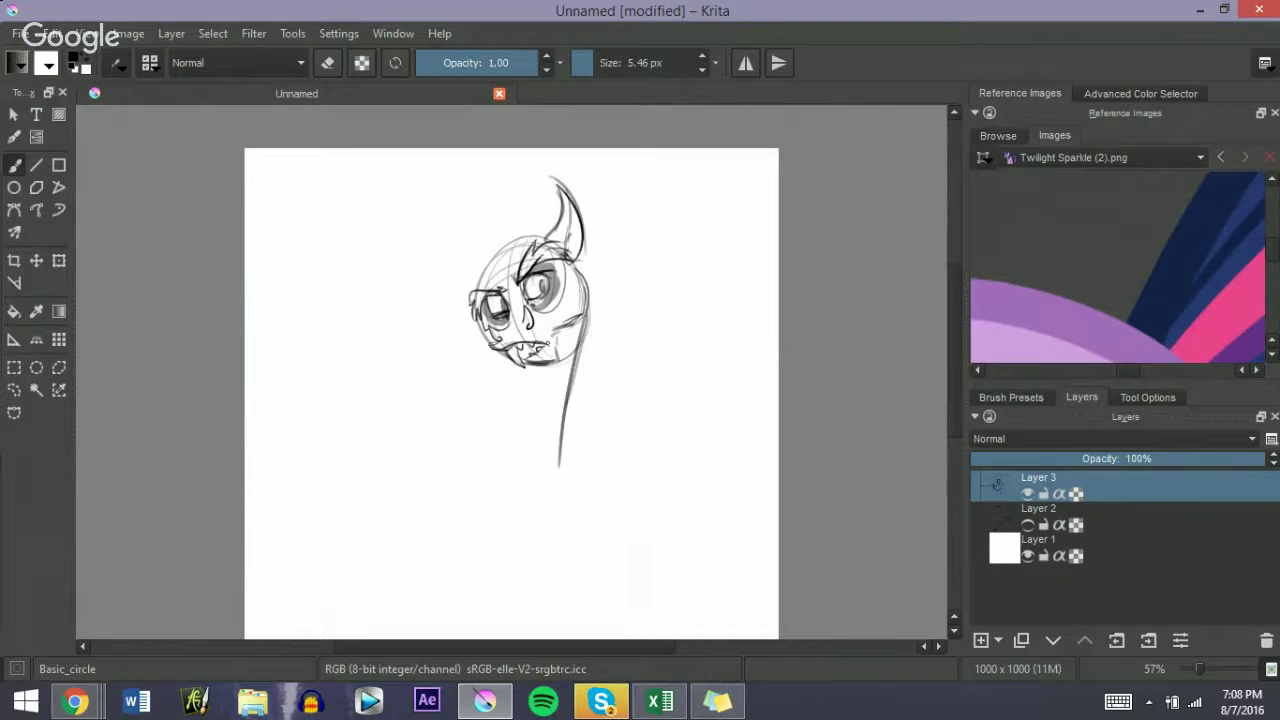
left_click_drag(557, 360, 577, 319)
mouse_move(513, 258)
left_mouse_down()
mouse_move(490, 178)
mouse_move(535, 154)
mouse_move(508, 188)
mouse_move(522, 216)
mouse_move(516, 258)
left_mouse_up()
left_click_drag(514, 184, 544, 153)
Step: Sketch a wavy lock above the forehead, the front lines of the neck and small touches on the cheek and mouth
left_click_drag(477, 311, 487, 329)
mouse_move(476, 259)
left_mouse_down()
mouse_move(476, 270)
mouse_move(450, 172)
mouse_move(495, 272)
mouse_move(455, 192)
left_mouse_up()
left_click_drag(504, 362, 474, 463)
left_click_drag(506, 354, 474, 444)
mouse_move(543, 357)
left_mouse_down()
mouse_move(548, 414)
mouse_move(576, 360)
mouse_move(544, 348)
left_mouse_up()
left_click_drag(485, 236, 504, 269)
Step: Outline the mane behind the head and neck and shade it in gray
mouse_move(495, 203)
left_mouse_down()
mouse_move(485, 240)
mouse_move(545, 192)
mouse_move(624, 300)
left_mouse_up()
mouse_move(570, 186)
left_mouse_down()
mouse_move(626, 308)
mouse_move(616, 384)
mouse_move(594, 410)
left_mouse_up()
mouse_move(526, 244)
left_mouse_down()
mouse_move(524, 198)
mouse_move(486, 240)
mouse_move(522, 200)
left_mouse_up()
left_click_drag(614, 227, 637, 227)
mouse_move(584, 200)
left_mouse_down()
mouse_move(598, 280)
mouse_move(602, 218)
mouse_move(592, 322)
mouse_move(612, 250)
mouse_move(584, 380)
mouse_move(598, 420)
mouse_move(570, 440)
mouse_move(590, 455)
mouse_move(599, 347)
left_mouse_up()
mouse_move(530, 228)
left_mouse_down()
mouse_move(548, 200)
mouse_move(529, 201)
mouse_move(552, 200)
mouse_move(498, 233)
mouse_move(499, 219)
mouse_move(530, 219)
left_mouse_up()
Step: Handwrite the caption "you are all crazy" beside the head with a 6.96 px brush, redrawing the final letter
left_click_drag(622, 227, 605, 227, "shift")
key("[")
key("[")
key("[")
key("bracketleft")
mouse_move(646, 217)
left_mouse_down()
mouse_move(657, 249)
mouse_move(674, 224)
mouse_move(743, 226)
left_mouse_up()
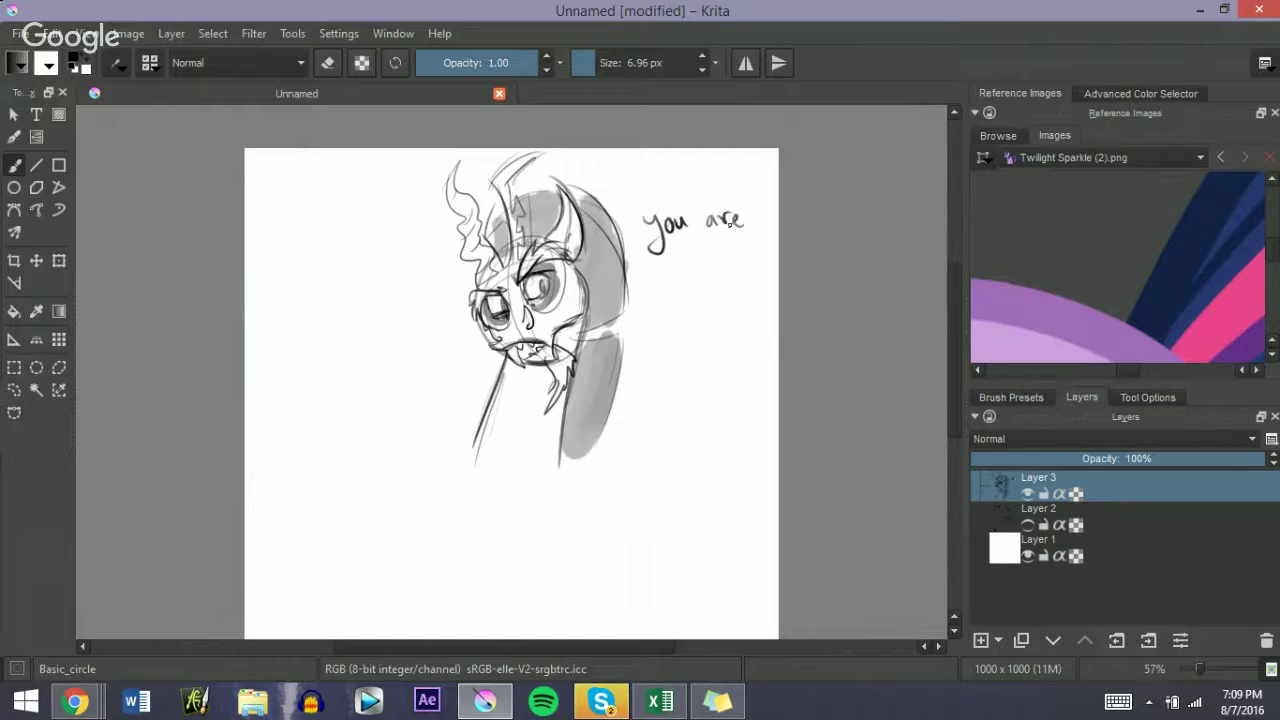
left_click_drag(658, 281, 664, 292)
mouse_move(673, 262)
left_mouse_down()
mouse_move(672, 292)
mouse_move(727, 278)
mouse_move(748, 281)
mouse_move(745, 297)
left_mouse_up()
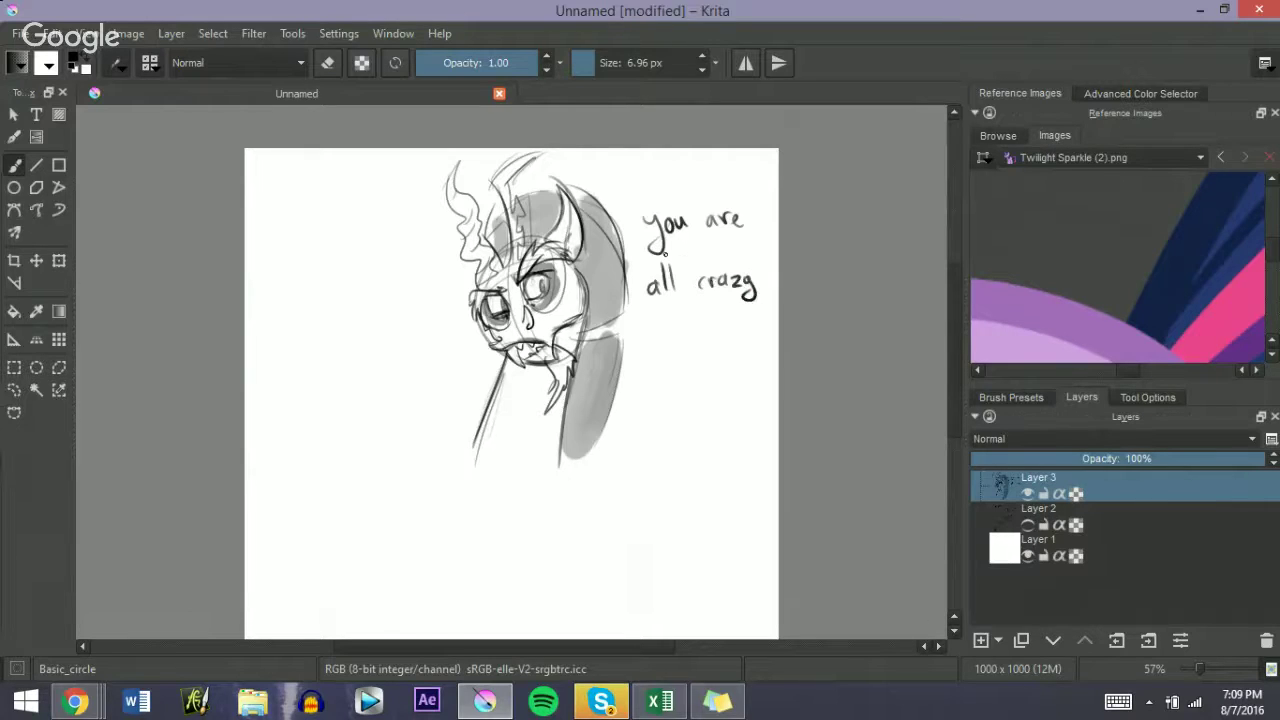
key("ctrl+z")
left_click_drag(748, 276, 756, 284)
left_click_drag(760, 274, 757, 311)
Step: Touch up the teeth with a 5.76 px brush and sketch shaggy chest fur at the base of the neck
left_click_drag(519, 349, 534, 358)
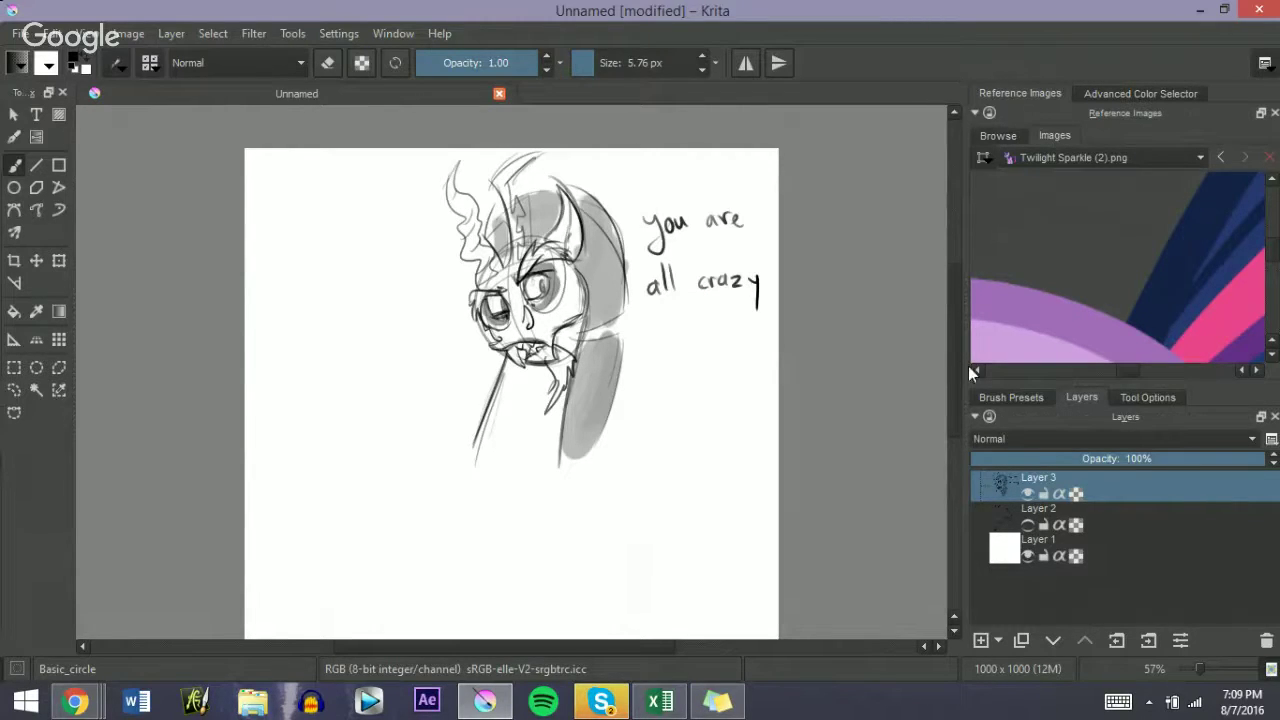
scroll(948, 374, "down", 2)
mouse_move(475, 398)
left_mouse_down()
mouse_move(491, 452)
mouse_move(522, 446)
left_mouse_up()
key("ctrl+z")
mouse_move(478, 393)
left_mouse_down()
mouse_move(502, 460)
mouse_move(498, 448)
mouse_move(545, 418)
mouse_move(557, 386)
left_mouse_up()
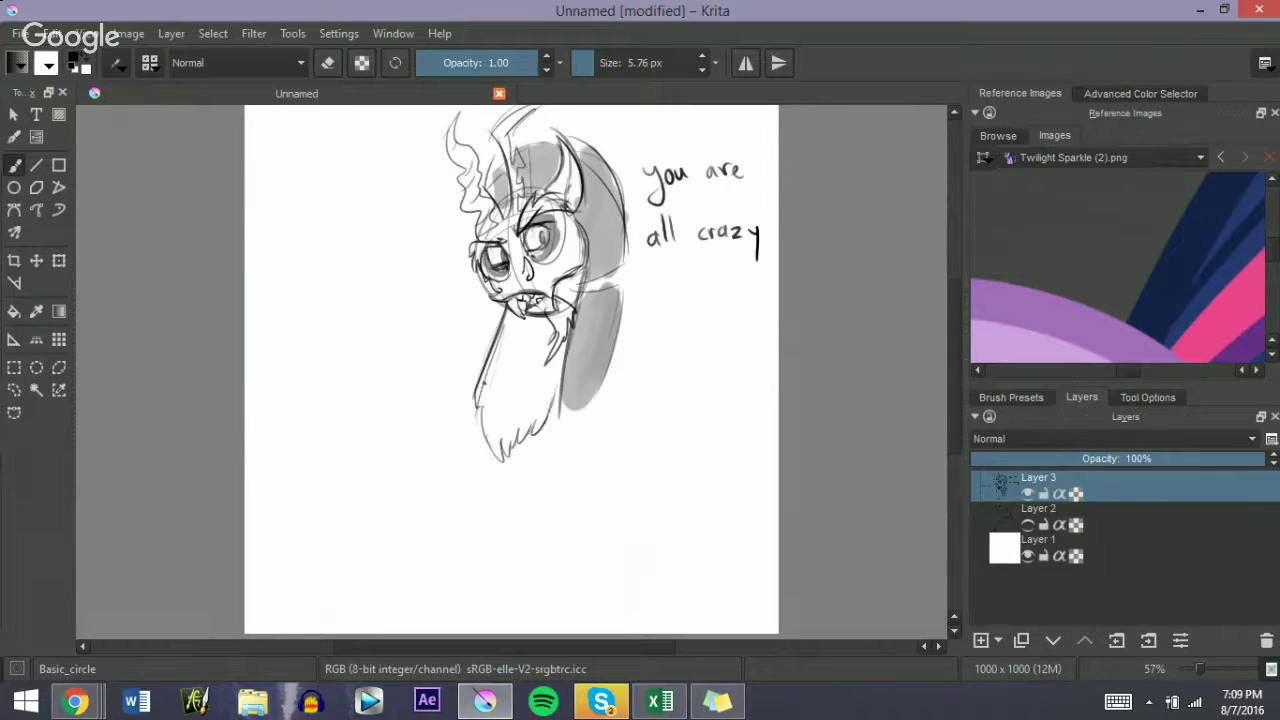
left_click_drag(477, 397, 482, 420)
Step: Try sketching a pointed, curved shape with dark shading in the blank area beside the character's neck
mouse_move(953, 390)
left_mouse_down()
mouse_move(953, 419)
mouse_move(951, 404)
left_mouse_up()
mouse_move(305, 302)
left_mouse_down()
mouse_move(350, 380)
mouse_move(378, 398)
left_mouse_up()
mouse_move(321, 358)
left_mouse_down()
mouse_move(349, 397)
mouse_move(341, 383)
left_mouse_up()
mouse_move(313, 330)
left_mouse_down()
mouse_move(363, 396)
mouse_move(322, 352)
left_mouse_up()
mouse_move(307, 305)
left_mouse_down()
mouse_move(317, 334)
mouse_move(316, 258)
mouse_move(341, 381)
left_mouse_up()
mouse_move(325, 287)
left_mouse_down()
mouse_move(346, 386)
mouse_move(321, 395)
mouse_move(318, 351)
left_mouse_up()
left_click(607, 63)
mouse_move(318, 351)
left_mouse_down()
mouse_move(327, 408)
mouse_move(353, 403)
mouse_move(337, 388)
left_mouse_up()
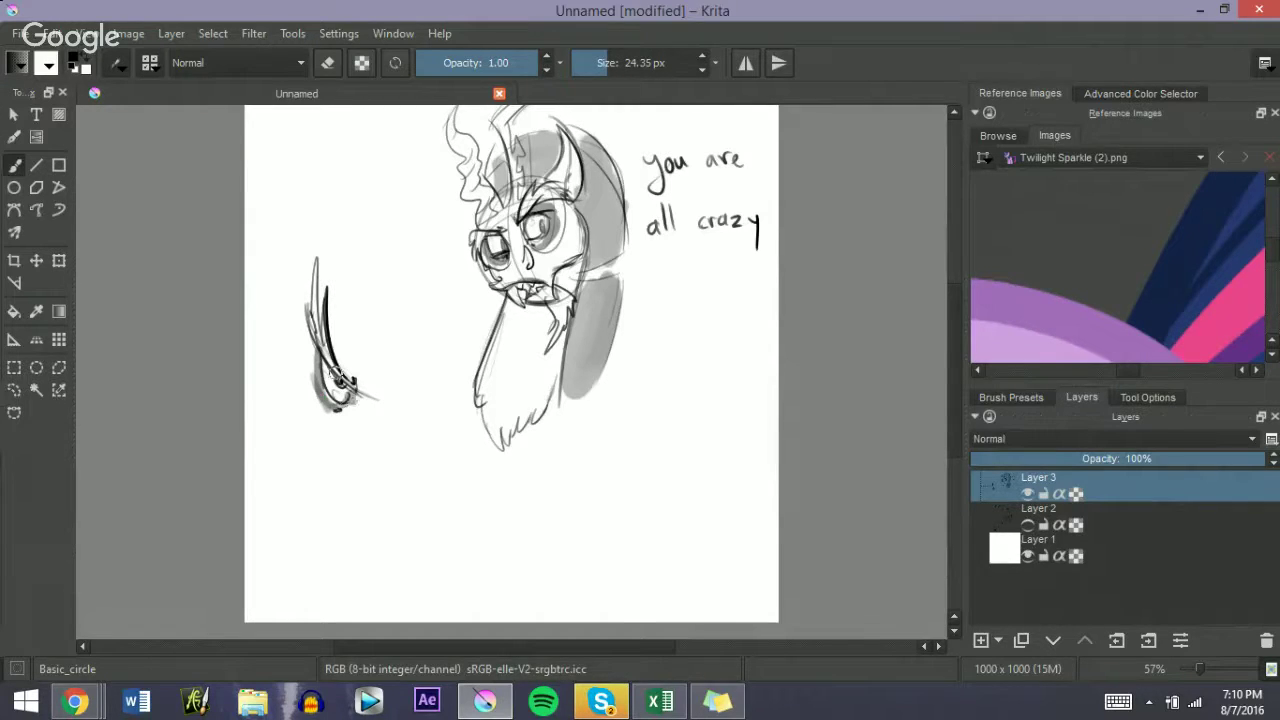
Step: Erase the curved shape beside the neck with a 94.24 px eraser
key("e")
key("]")
key("]")
key("]")
key("]")
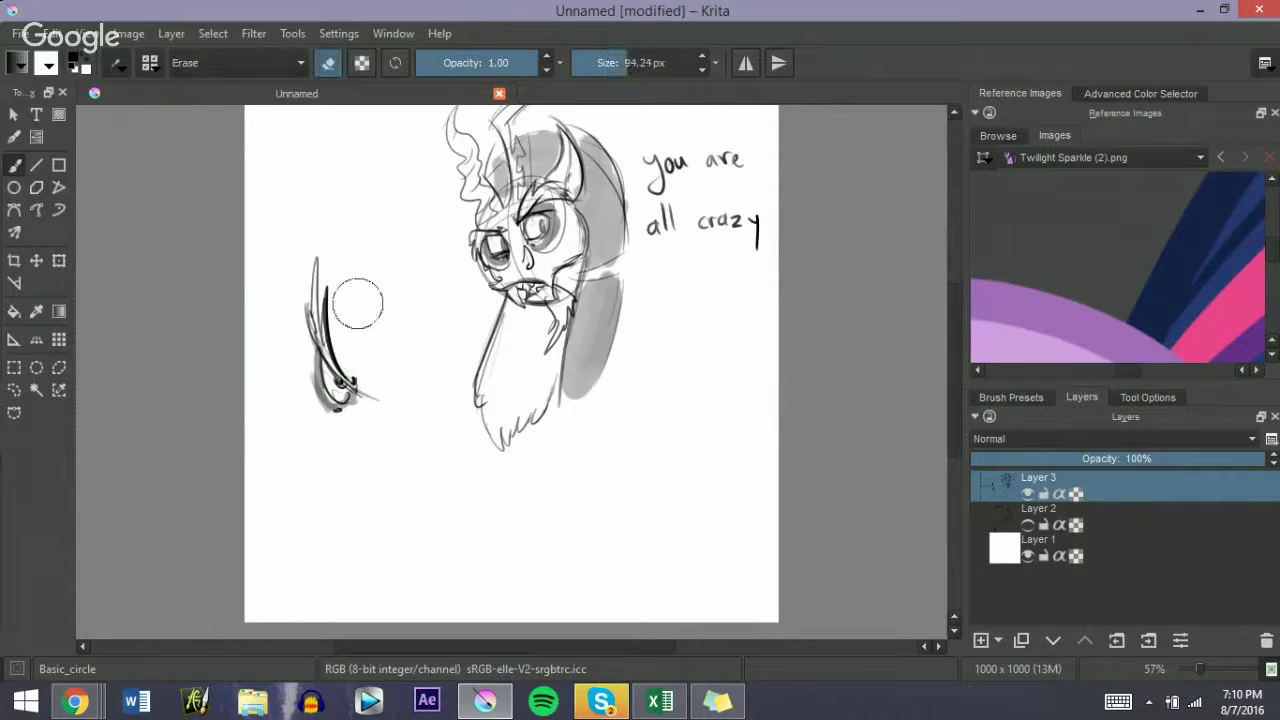
left_click_drag(318, 262, 328, 350)
left_click_drag(330, 398, 356, 367)
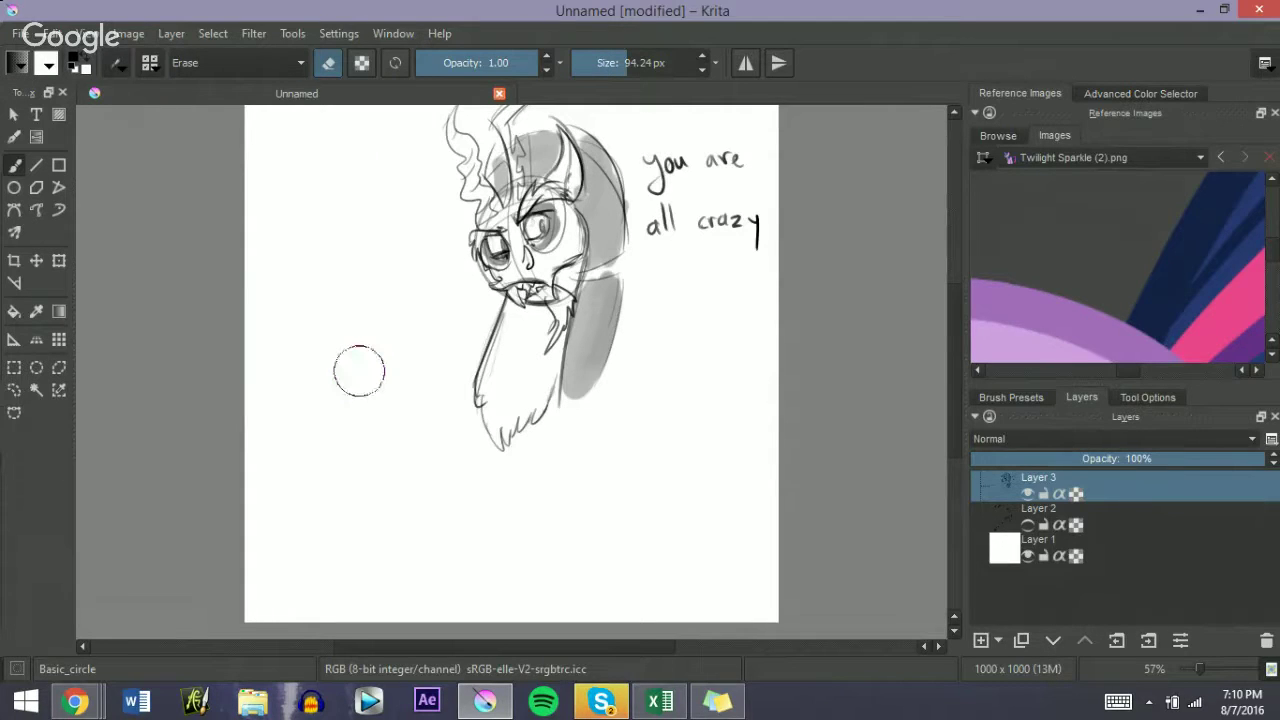
Step: Reduce the brush size and retouch the shading under the character's smaller eye, undoing an unwanted stroke
key("e")
key("[")
key("[")
key("[")
key("[")
key("[")
key("[")
key("[")
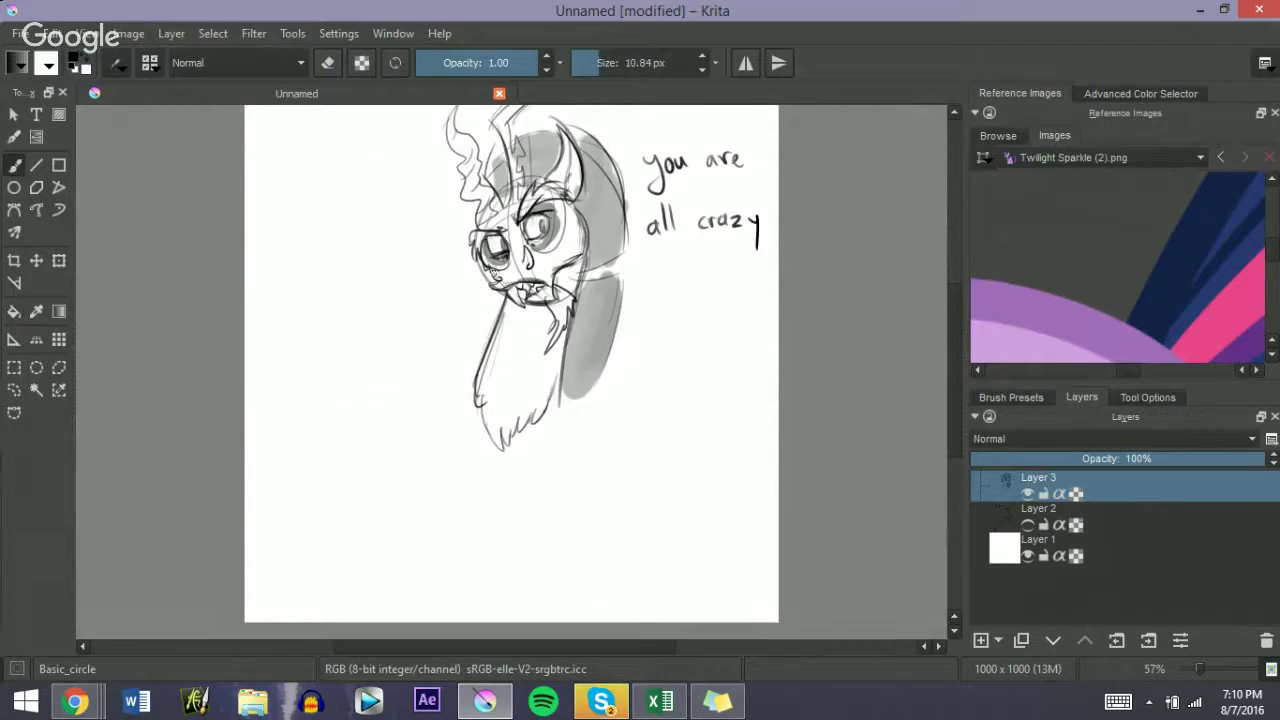
left_click_drag(490, 267, 494, 270)
key("ctrl+z")
left_click_drag(487, 259, 486, 259, "shift")
key("e")
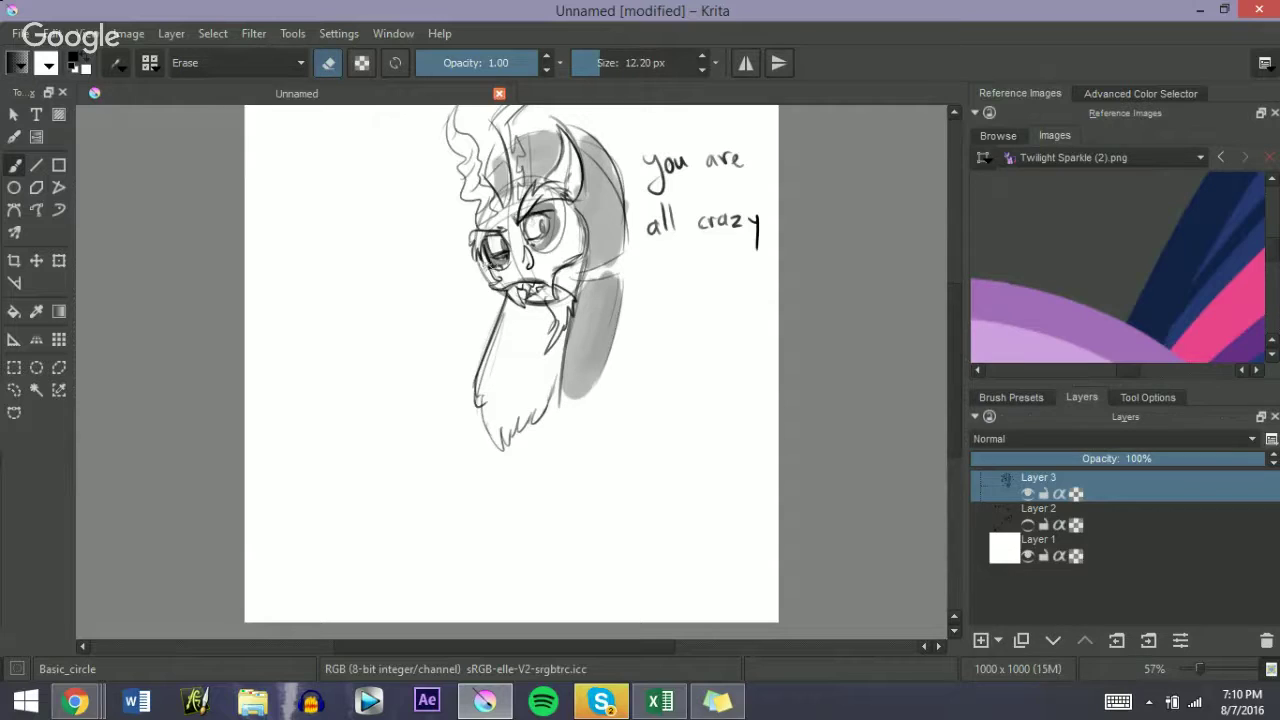
key("e")
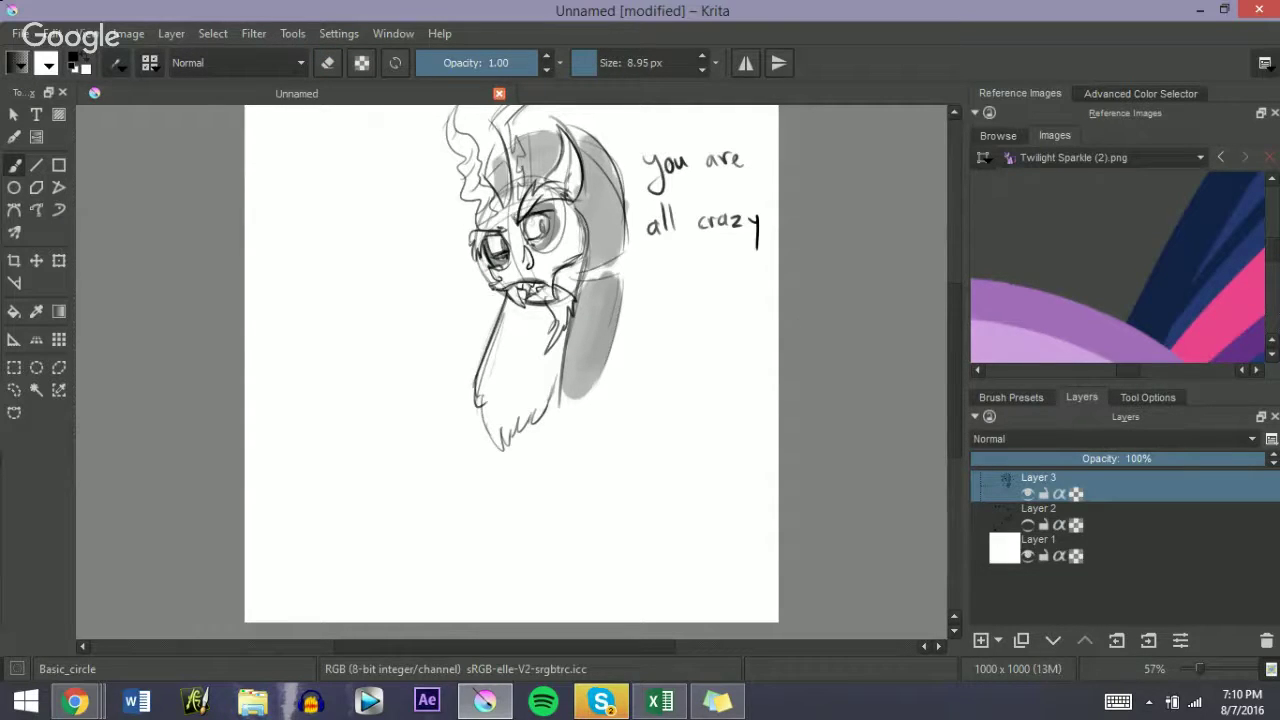
Step: Rework the character's mouth and fangs, alternating between eraser and brush
key("e")
key("e")
left_click_drag(503, 291, 549, 281)
key("e")
key("e")
key("e")
key("[")
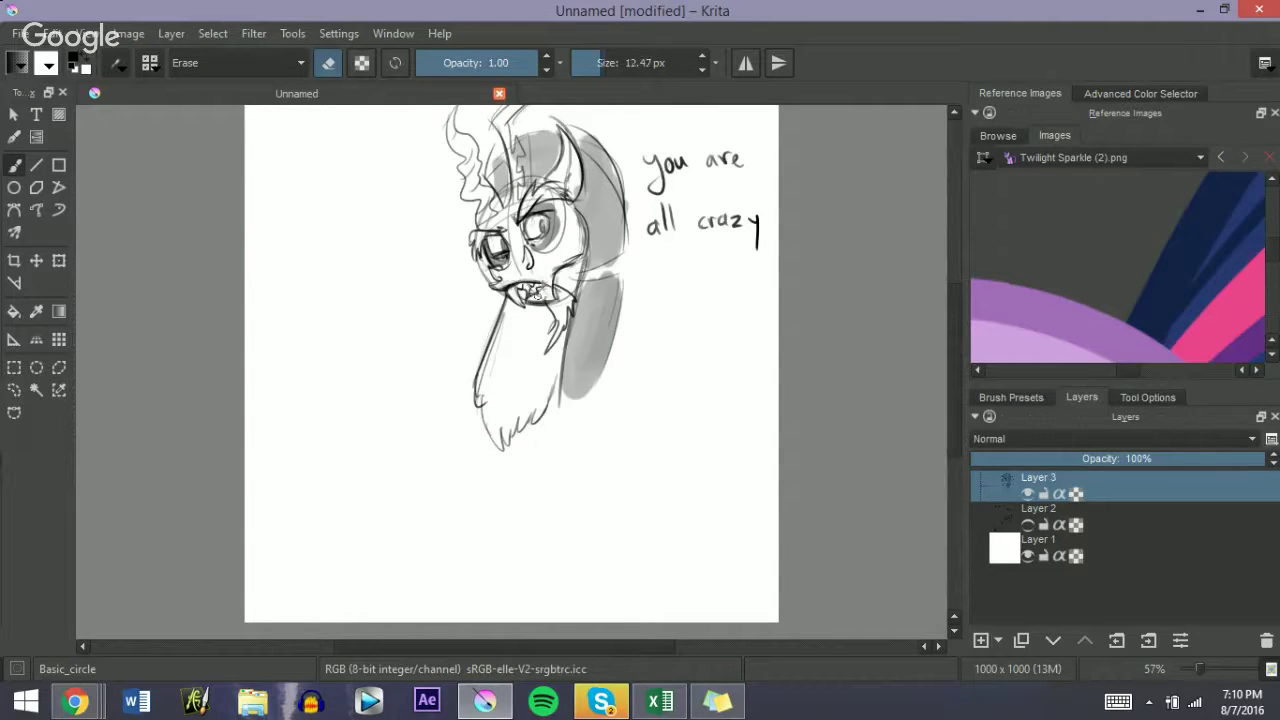
key("e")
key("[")
left_click_drag(545, 284, 529, 297)
Step: Set the brush to 6.10 px and sketch a second round head with guidelines in the blank area below the caption
scroll(674, 334, "down", 2)
key("[")
key("[")
key("[")
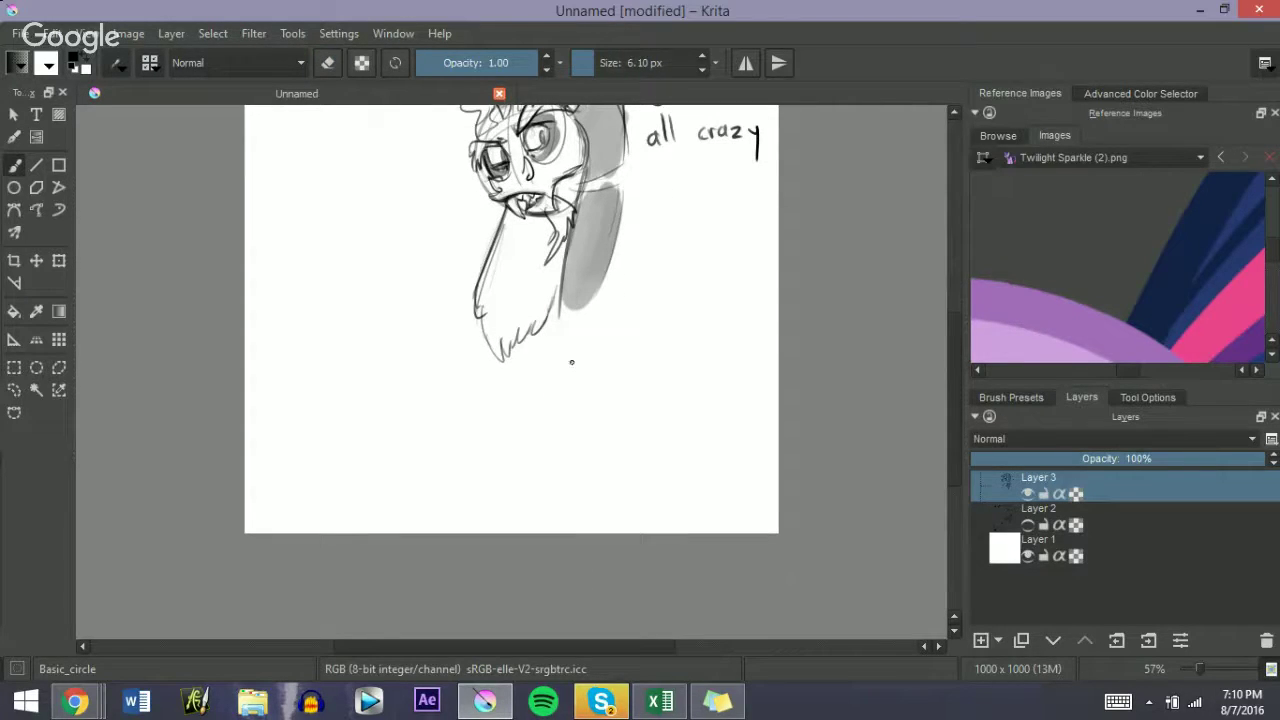
mouse_move(640, 350)
left_mouse_down()
mouse_move(600, 420)
mouse_move(650, 345)
mouse_move(682, 394)
mouse_move(610, 345)
mouse_move(636, 468)
mouse_move(638, 442)
mouse_move(668, 411)
mouse_move(637, 452)
left_mouse_up()
mouse_move(596, 398)
left_mouse_down()
mouse_move(664, 420)
mouse_move(620, 404)
mouse_move(622, 392)
mouse_move(641, 413)
mouse_move(649, 389)
mouse_move(650, 408)
mouse_move(636, 386)
left_mouse_up()
key("ctrl+z")
key("ctrl+z")
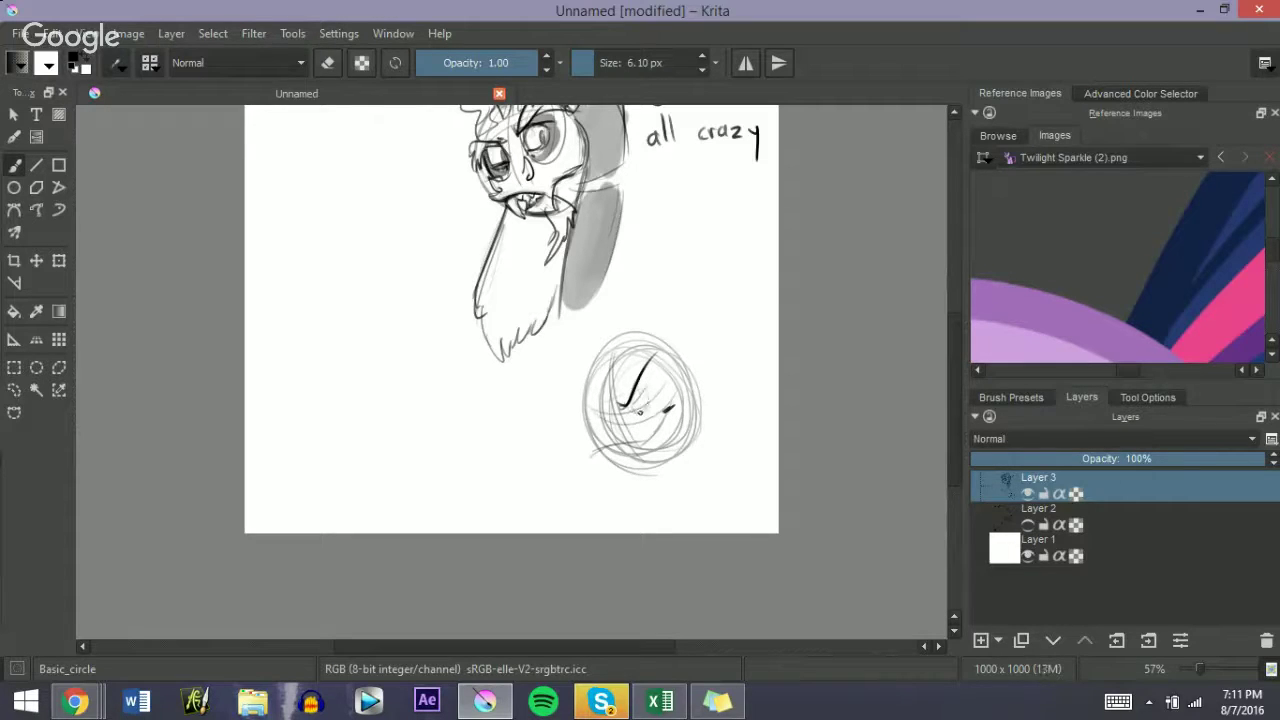
Step: Undo the brow and guideline strokes inside the second head's circle
key("ctrl+z")
key("ctrl+z")
key("ctrl+z")
key("ctrl+z")
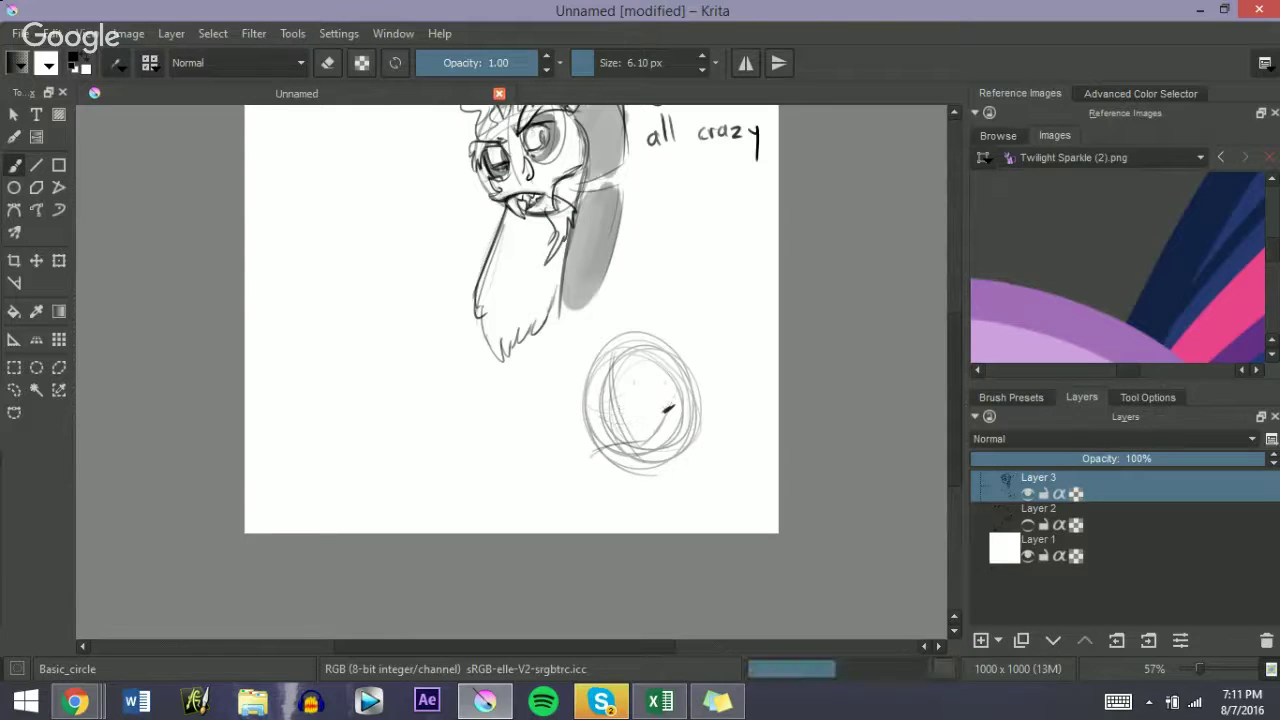
key("ctrl+z")
key("ctrl+z")
Step: Redraw the curved vertical and horizontal face guidelines inside the second head, undoing misplaced lines
mouse_move(619, 352)
left_mouse_down()
mouse_move(626, 406)
mouse_move(652, 450)
left_mouse_up()
mouse_move(594, 416)
left_mouse_down()
mouse_move(672, 419)
mouse_move(687, 393)
left_mouse_up()
key("ctrl+z")
key("ctrl+z")
left_click_drag(591, 415, 671, 377)
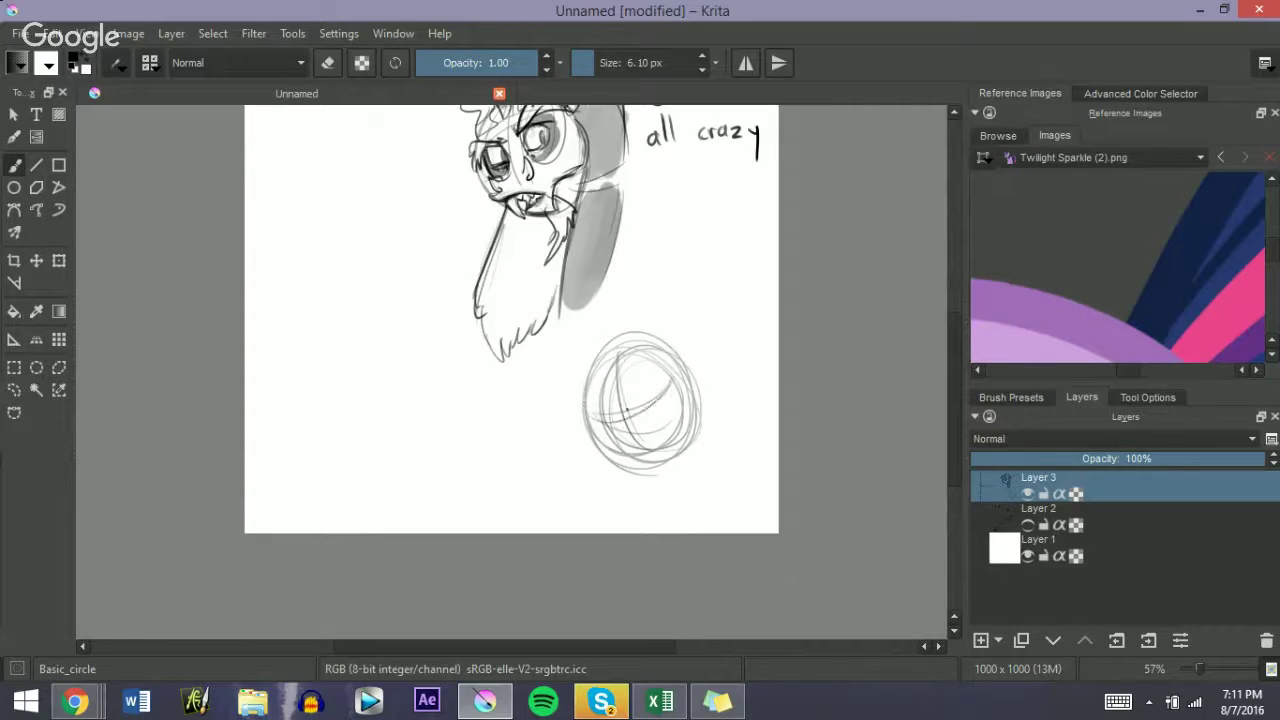
key("ctrl+z")
left_click_drag(598, 421, 673, 389)
Step: Sketch scowling eyes with slanted brows along the second head's guidelines
mouse_move(608, 428)
left_mouse_down()
mouse_move(670, 402)
mouse_move(640, 431)
mouse_move(661, 436)
mouse_move(651, 374)
mouse_move(636, 400)
mouse_move(644, 432)
mouse_move(655, 377)
mouse_move(646, 420)
mouse_move(654, 400)
mouse_move(668, 420)
mouse_move(662, 404)
mouse_move(648, 436)
mouse_move(666, 400)
mouse_move(641, 413)
mouse_move(667, 400)
mouse_move(636, 408)
mouse_move(655, 358)
mouse_move(651, 383)
left_mouse_up()
mouse_move(600, 416)
left_mouse_down()
mouse_move(622, 430)
mouse_move(587, 416)
mouse_move(626, 430)
mouse_move(605, 422)
mouse_move(631, 446)
mouse_move(611, 440)
left_mouse_up()
mouse_move(638, 431)
left_mouse_down()
mouse_move(609, 445)
mouse_move(628, 451)
mouse_move(616, 446)
left_mouse_up()
left_click_drag(632, 436, 618, 448)
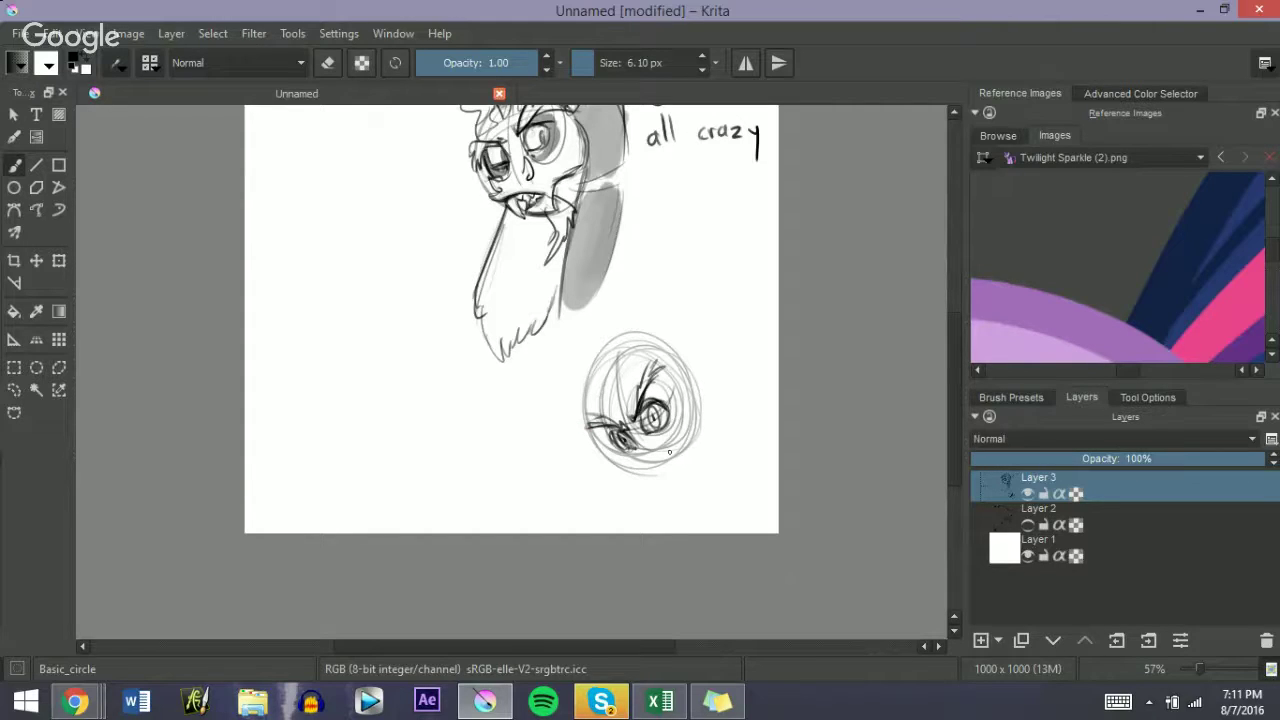
Step: Try out cheek, chin and muzzle strokes on the second head, undoing the unwanted ones
left_click_drag(679, 420, 677, 429)
key("ctrl+z")
left_click_drag(686, 457, 690, 439)
left_click_drag(644, 480, 630, 486)
mouse_move(663, 440)
left_mouse_down()
mouse_move(684, 463)
mouse_move(660, 462)
left_mouse_up()
key("ctrl+z")
key("ctrl+z")
key("ctrl+z")
key("ctrl+z")
key("ctrl+z")
key("ctrl+z")
Step: Sketch the second head's muzzle, open toothed mouth and shaggy jaw, undoing misplaced strokes
mouse_move(630, 438)
left_mouse_down()
mouse_move(624, 478)
mouse_move(655, 460)
mouse_move(660, 474)
left_mouse_up()
key("ctrl+z")
mouse_move(599, 428)
left_mouse_down()
mouse_move(640, 488)
mouse_move(664, 480)
left_mouse_up()
key("ctrl+z")
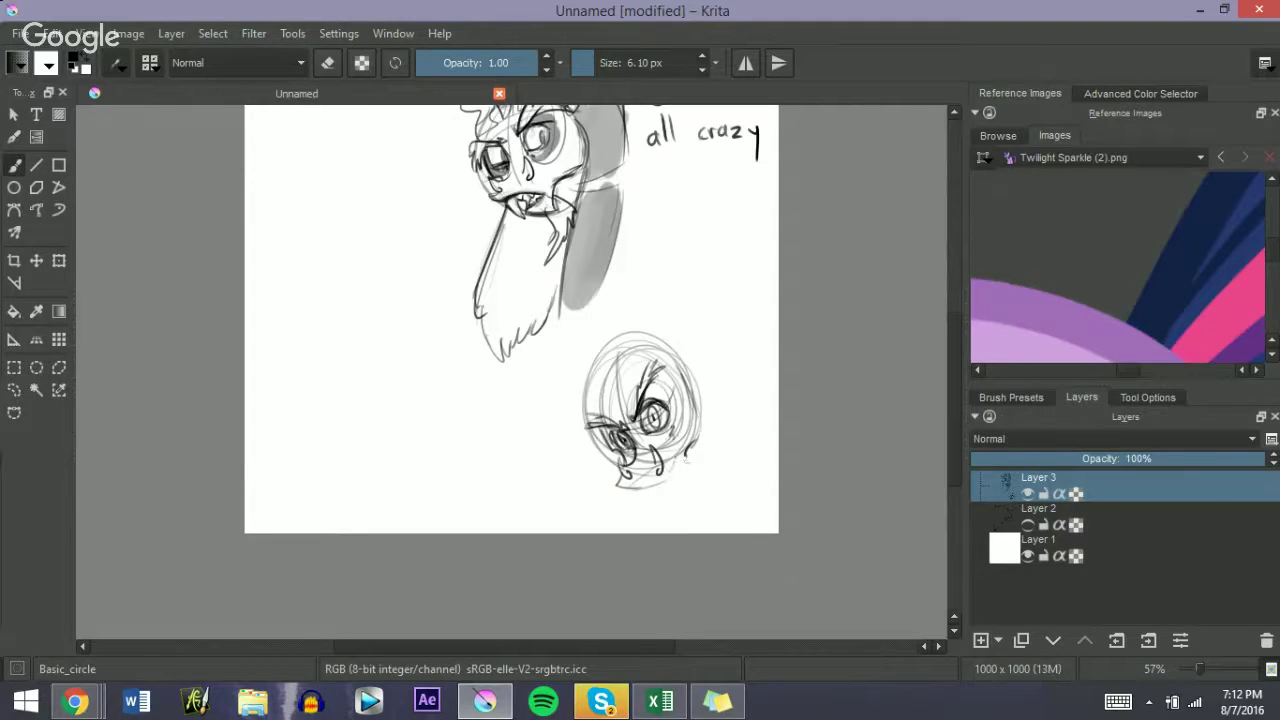
mouse_move(676, 432)
left_mouse_down()
mouse_move(692, 470)
mouse_move(658, 482)
mouse_move(671, 436)
left_mouse_up()
mouse_move(637, 496)
left_mouse_down()
mouse_move(668, 504)
mouse_move(677, 440)
mouse_move(698, 482)
mouse_move(658, 500)
mouse_move(682, 498)
mouse_move(688, 468)
mouse_move(674, 500)
left_mouse_up()
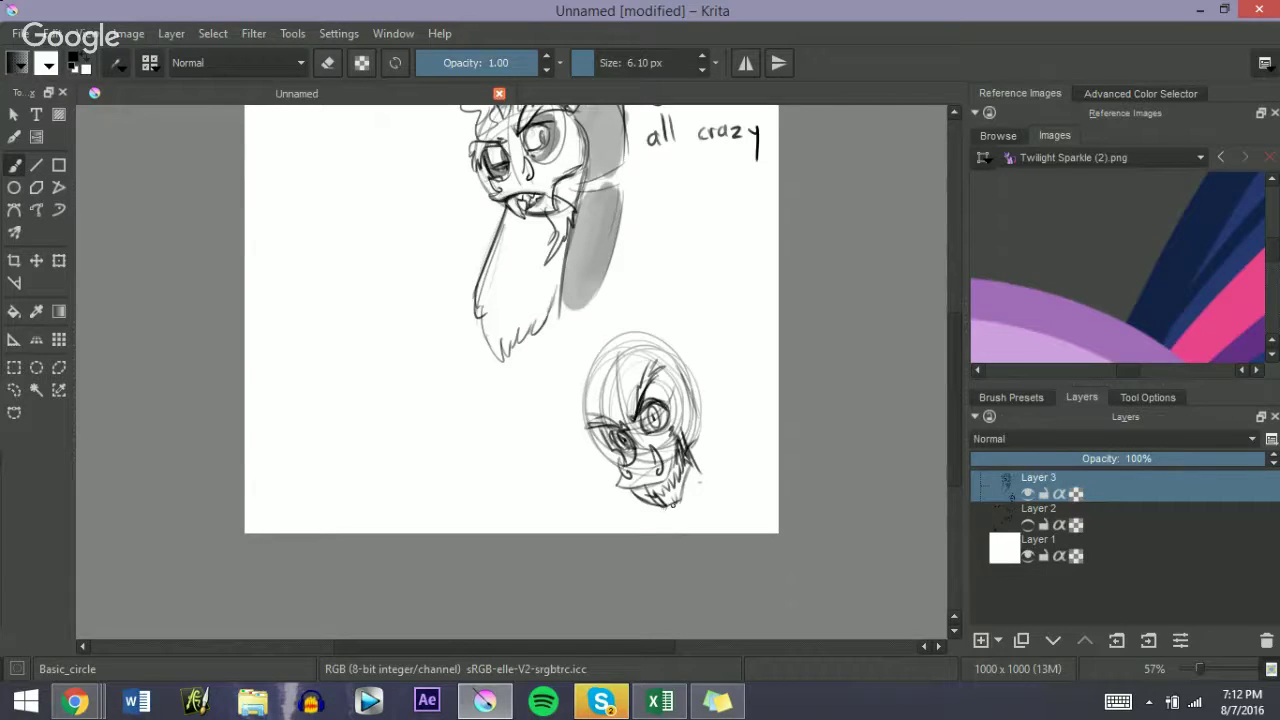
mouse_move(684, 496)
left_mouse_down()
mouse_move(692, 468)
mouse_move(698, 481)
left_mouse_up()
Step: Hide Layer 3 and add a new layer above it
left_click(1027, 494)
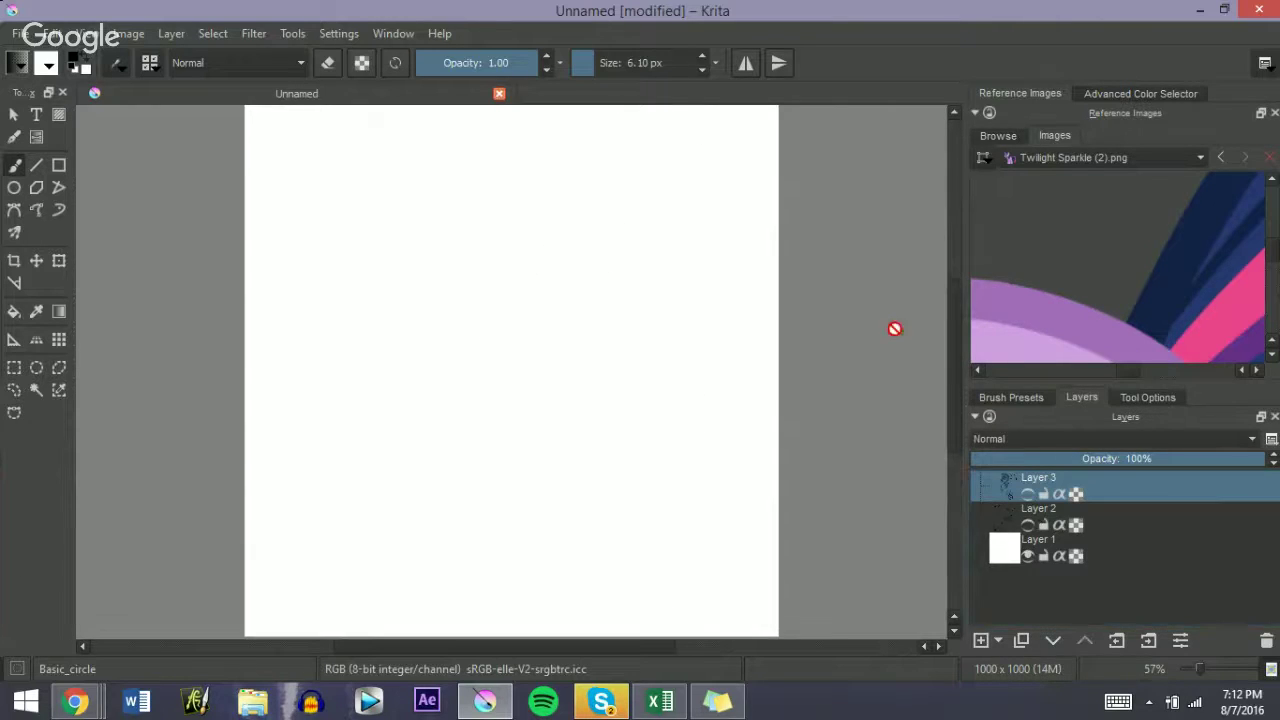
left_click_drag(951, 380, 950, 358)
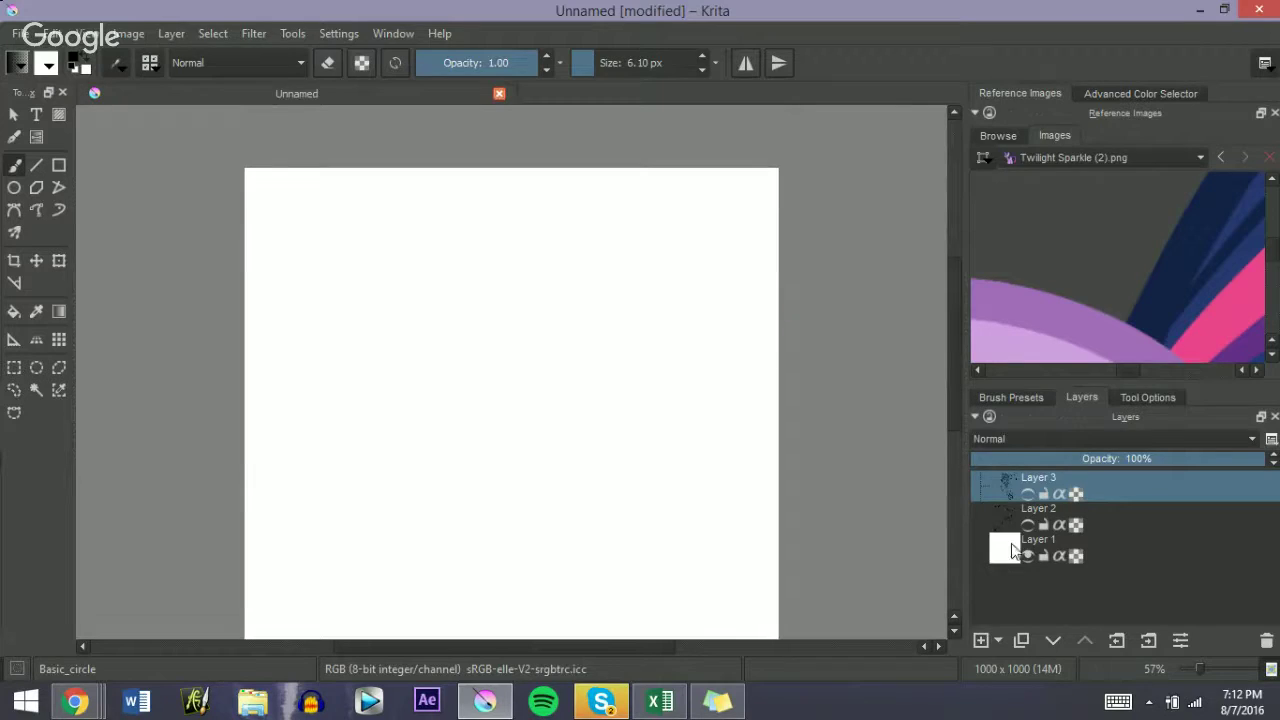
left_click(980, 642)
Step: Sketch an oval head with curved guidelines and a pointed profile shape at its front edge, undoing unwanted strokes
mouse_move(492, 282)
left_mouse_down()
mouse_move(611, 336)
mouse_move(485, 330)
mouse_move(500, 358)
left_mouse_up()
key("ctrl+z")
mouse_move(541, 244)
left_mouse_down()
mouse_move(611, 274)
mouse_move(563, 234)
mouse_move(486, 316)
mouse_move(521, 296)
mouse_move(529, 340)
left_mouse_up()
mouse_move(503, 284)
left_mouse_down()
mouse_move(484, 254)
mouse_move(479, 298)
mouse_move(491, 272)
mouse_move(517, 333)
mouse_move(517, 322)
left_mouse_up()
key("ctrl+z")
key("ctrl+z")
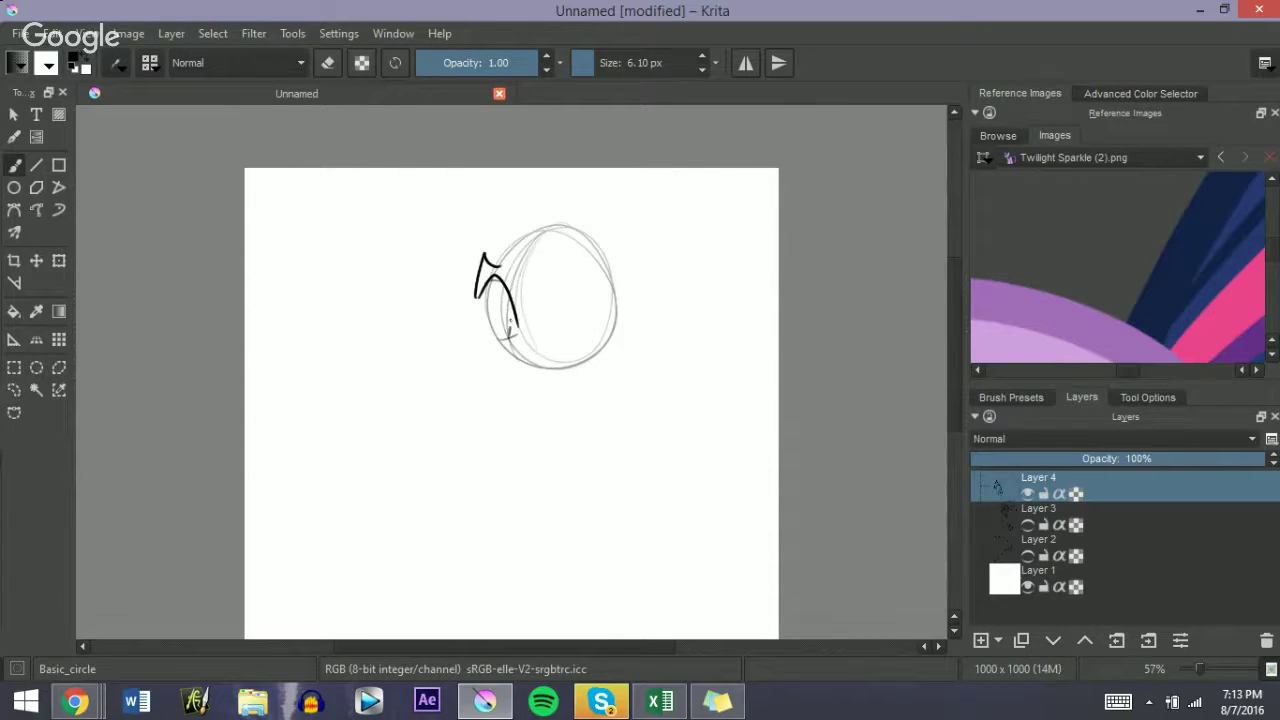
Step: Draw a large oval eye with a solid black pupil and an arched brow on the new head
mouse_move(576, 280)
left_mouse_down()
mouse_move(554, 241)
mouse_move(532, 284)
mouse_move(576, 262)
mouse_move(580, 237)
mouse_move(552, 239)
mouse_move(544, 284)
mouse_move(560, 268)
left_mouse_up()
key("ctrl+z")
key("ctrl+z")
key("bracketleft")
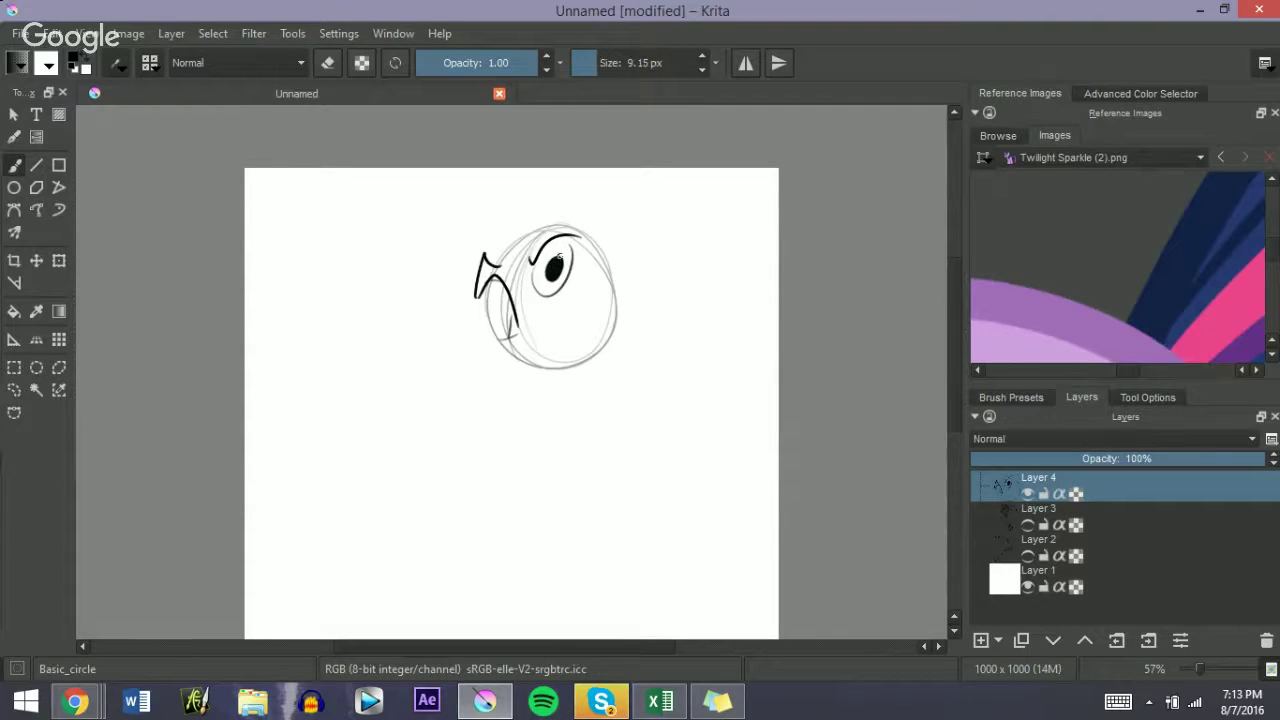
Step: Erase small highlights in the pupil with an 8.89 px eraser and return to painting with a 6.80 px brush
key("e")
key("e")
key("e")
key("bracketleft")
key("bracketleft")
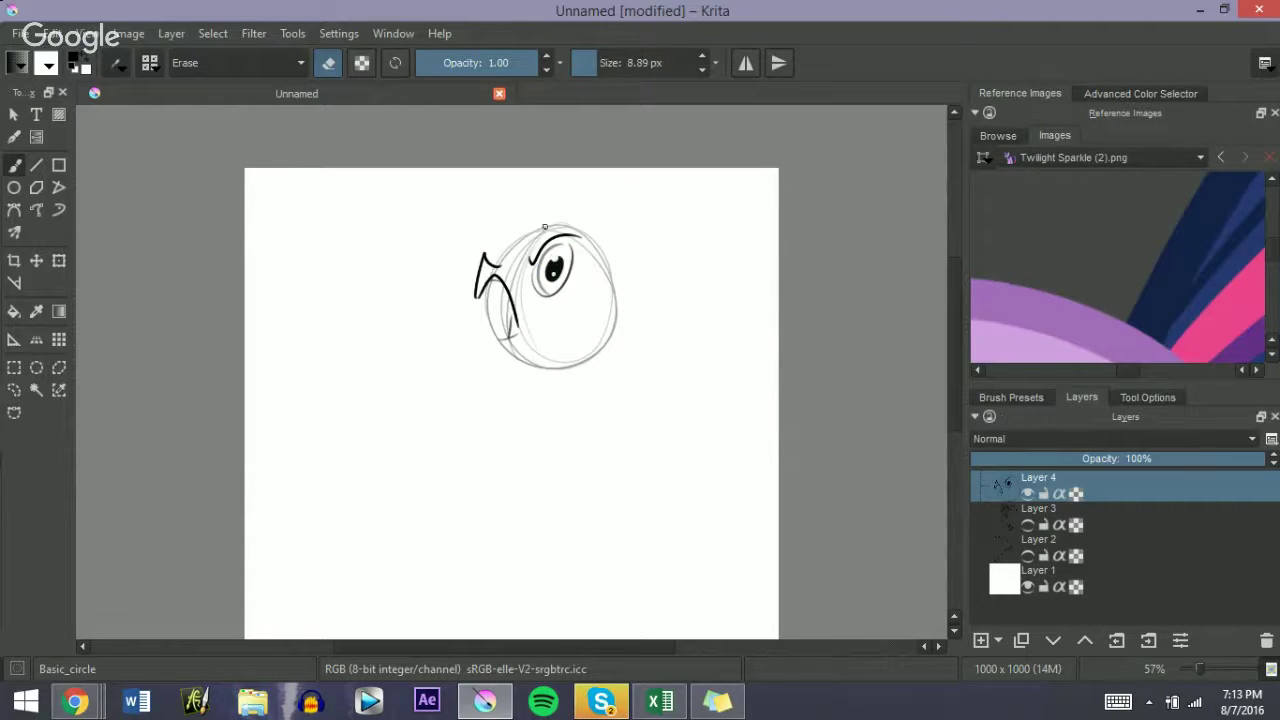
key("e")
key("bracketleft")
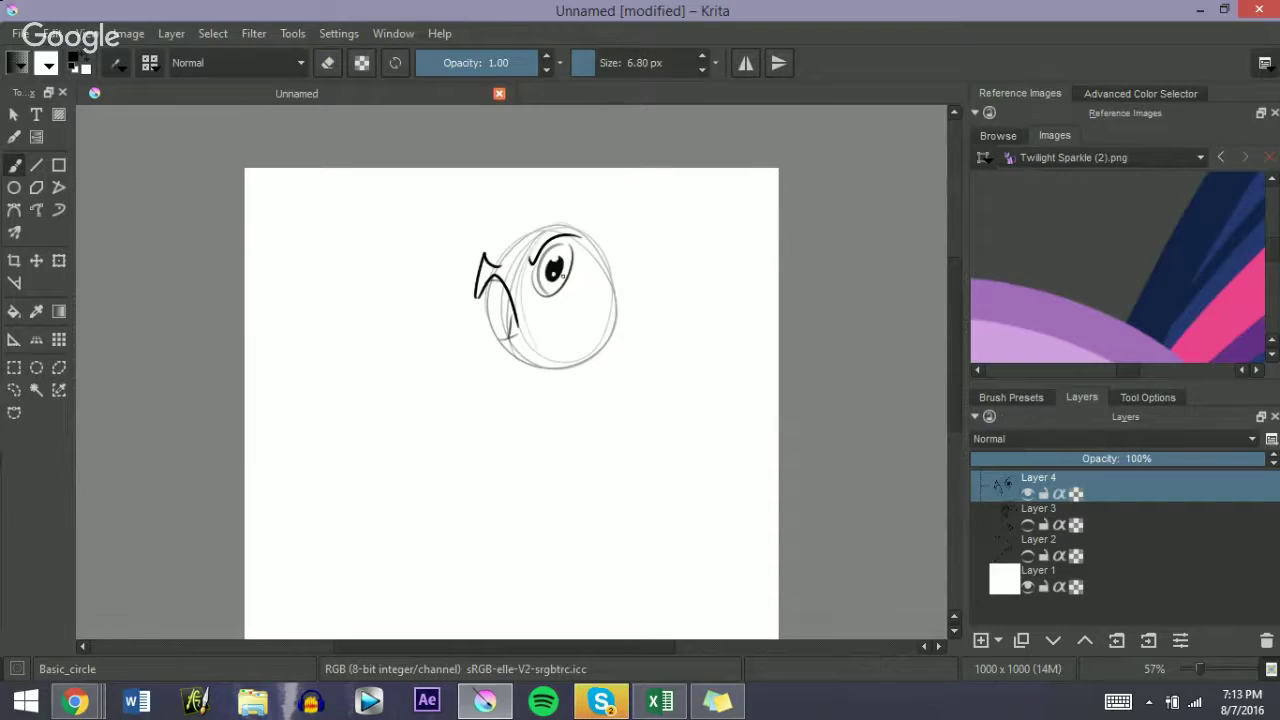
Step: Sketch a swept forelock curving over the brow and forehead, undoing unsatisfactory strokes
left_click_drag(503, 262, 570, 212)
key("ctrl+z")
left_click_drag(503, 260, 590, 240)
left_click_drag(494, 250, 573, 224)
key("ctrl+z")
mouse_move(494, 252)
left_mouse_down()
mouse_move(545, 223)
mouse_move(492, 246)
mouse_move(573, 240)
mouse_move(542, 180)
mouse_move(533, 242)
mouse_move(569, 259)
mouse_move(560, 247)
mouse_move(574, 243)
mouse_move(545, 245)
mouse_move(585, 241)
mouse_move(562, 293)
left_mouse_up()
key("ctrl+z")
key("ctrl+z")
mouse_move(502, 238)
left_mouse_down()
mouse_move(494, 262)
mouse_move(578, 226)
left_mouse_up()
Step: Draw a pointed ear at the back of the head and the front and back lines of the neck
mouse_move(600, 271)
left_mouse_down()
mouse_move(624, 265)
mouse_move(611, 324)
left_mouse_up()
key("ctrl+z")
mouse_move(587, 271)
left_mouse_down()
mouse_move(610, 232)
mouse_move(604, 278)
left_mouse_up()
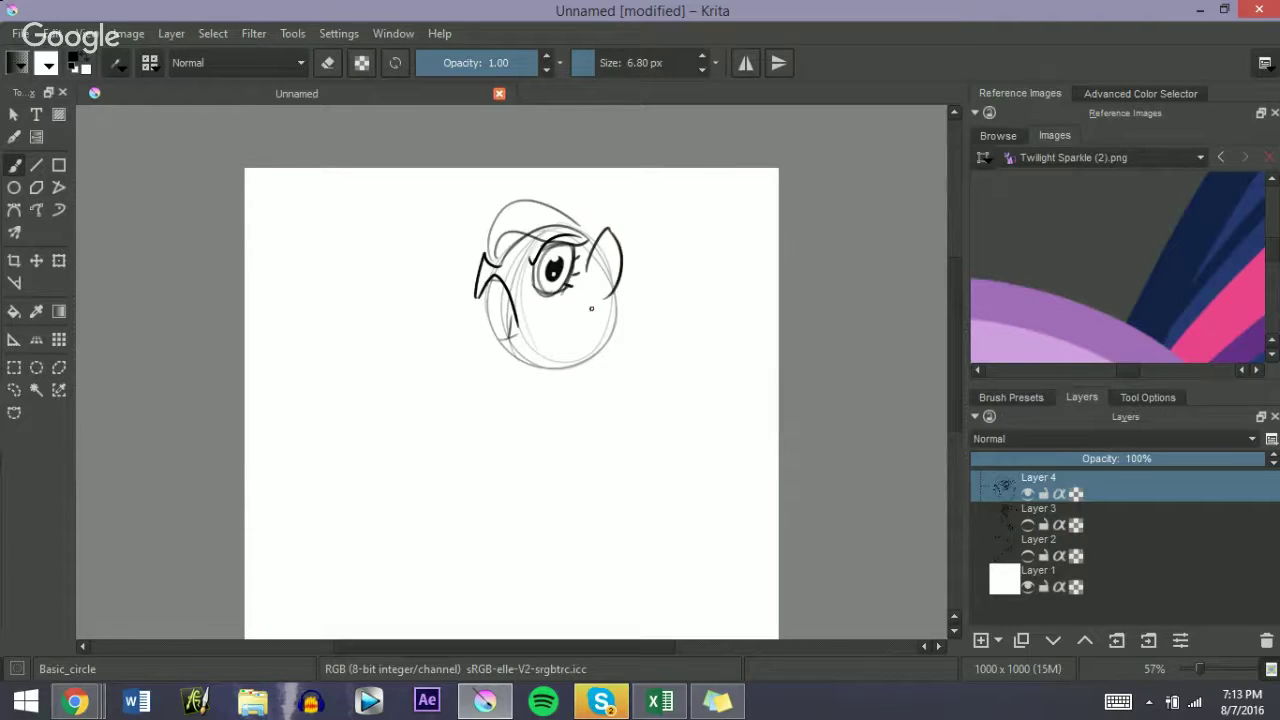
mouse_move(507, 347)
left_mouse_down()
mouse_move(524, 357)
mouse_move(575, 344)
mouse_move(547, 412)
left_mouse_up()
left_click_drag(607, 299, 594, 433)
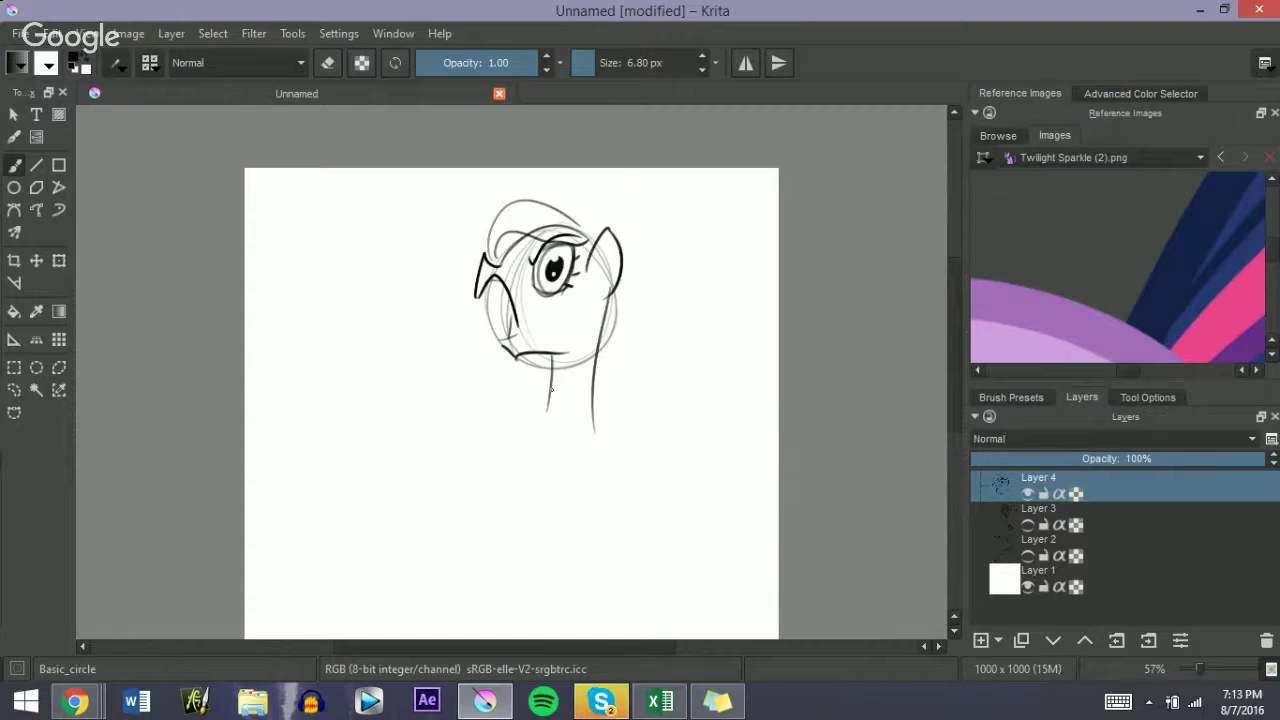
Step: Redraw the forelock's curves and add a striped horn above it at the canvas's upper edge
mouse_move(497, 258)
left_mouse_down()
mouse_move(512, 196)
mouse_move(548, 216)
left_mouse_up()
key("ctrl+z")
mouse_move(508, 169)
left_mouse_down()
mouse_move(521, 204)
mouse_move(546, 213)
mouse_move(530, 185)
left_mouse_up()
left_click_drag(513, 187, 519, 169)
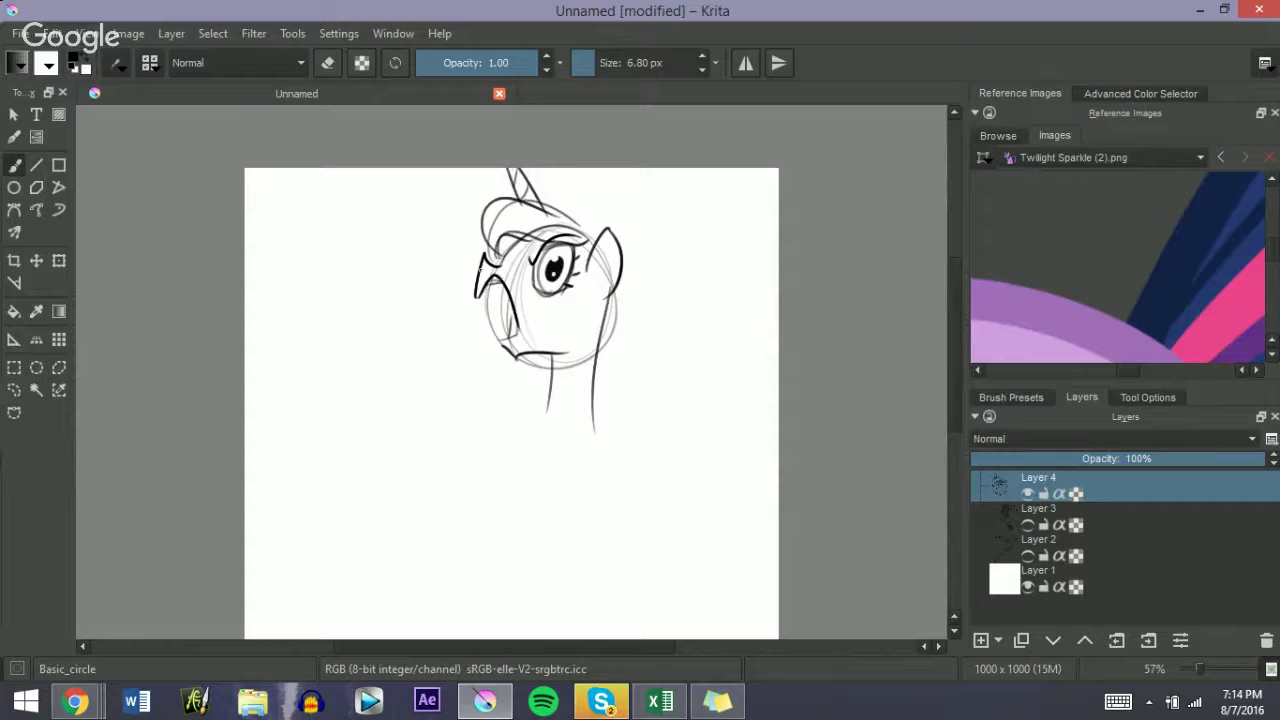
Step: Reshape the nose tip into a shorter rounded form, erasing its excess lines with a 7.87 px eraser
mouse_move(483, 272)
left_mouse_down()
mouse_move(477, 252)
mouse_move(476, 294)
mouse_move(482, 259)
left_mouse_up()
key("ctrl+z")
key("e")
key("e")
key("e")
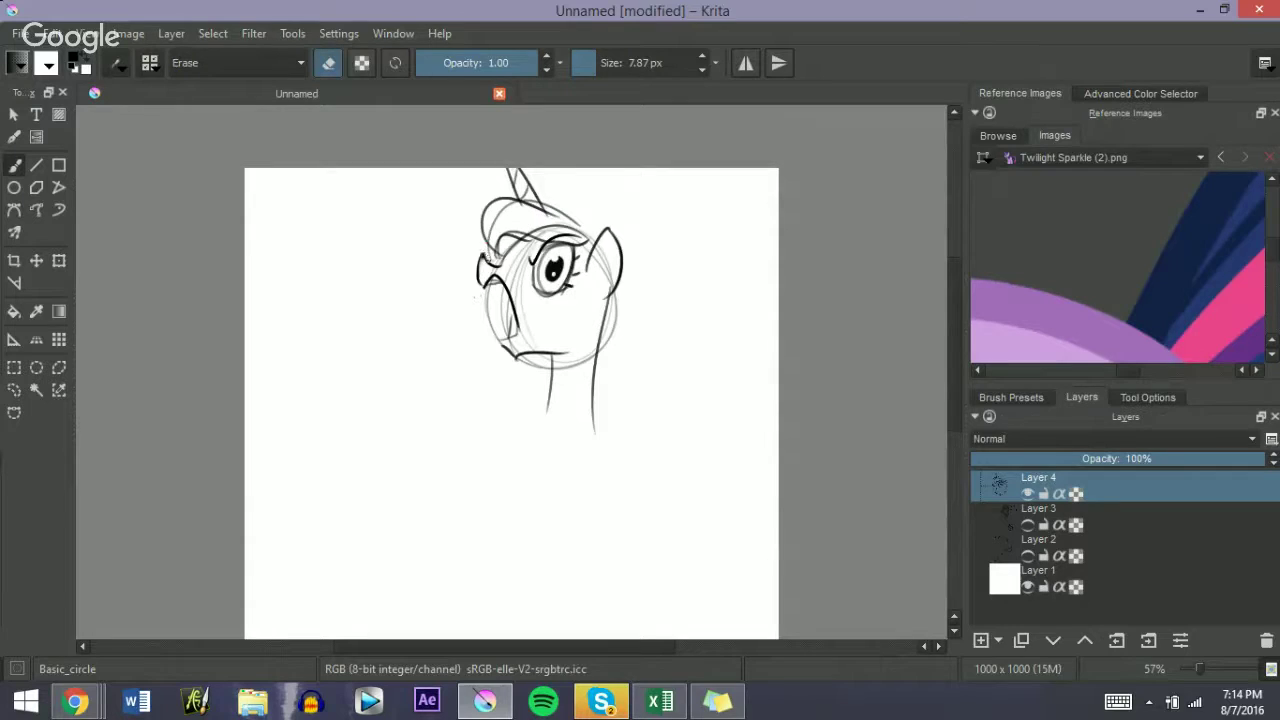
key("bracketright")
key("e")
Step: Draw a pointed crown peak behind the horn with a 7.50 px brush and lengthen the front neck line
left_click(590, 63)
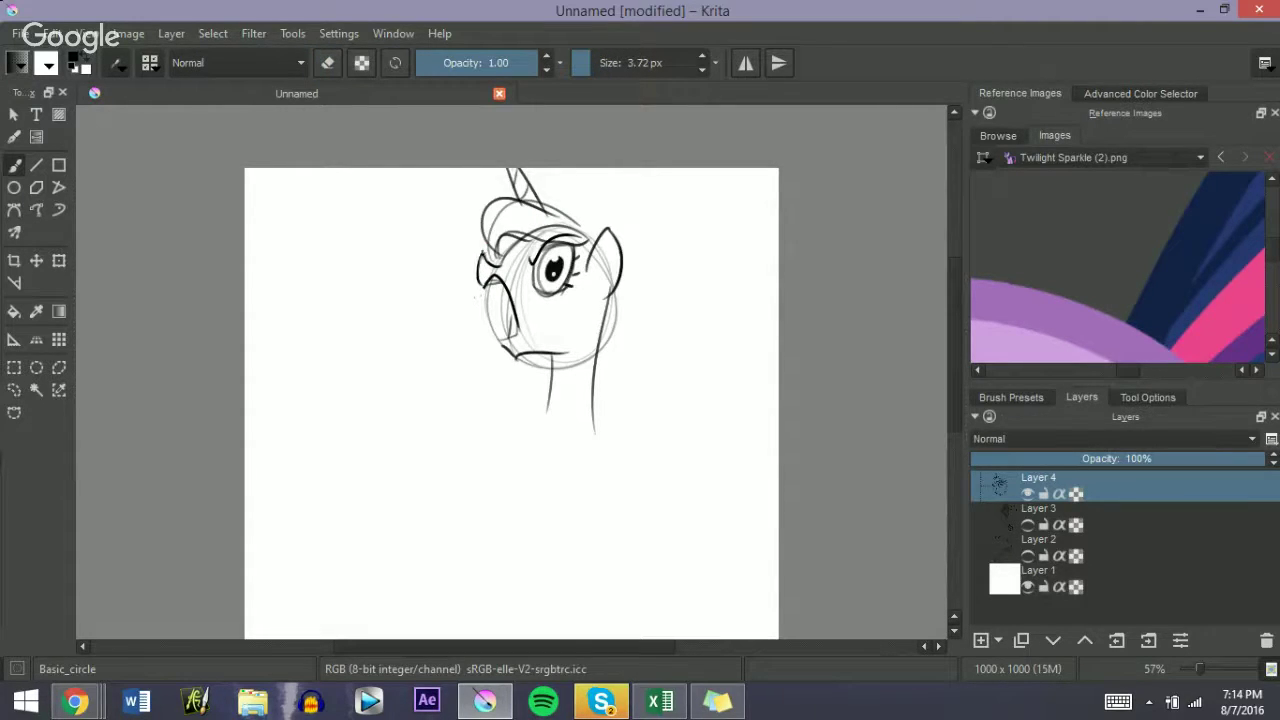
key("e")
key("bracketleft")
key("e")
left_click_drag(551, 208, 588, 234)
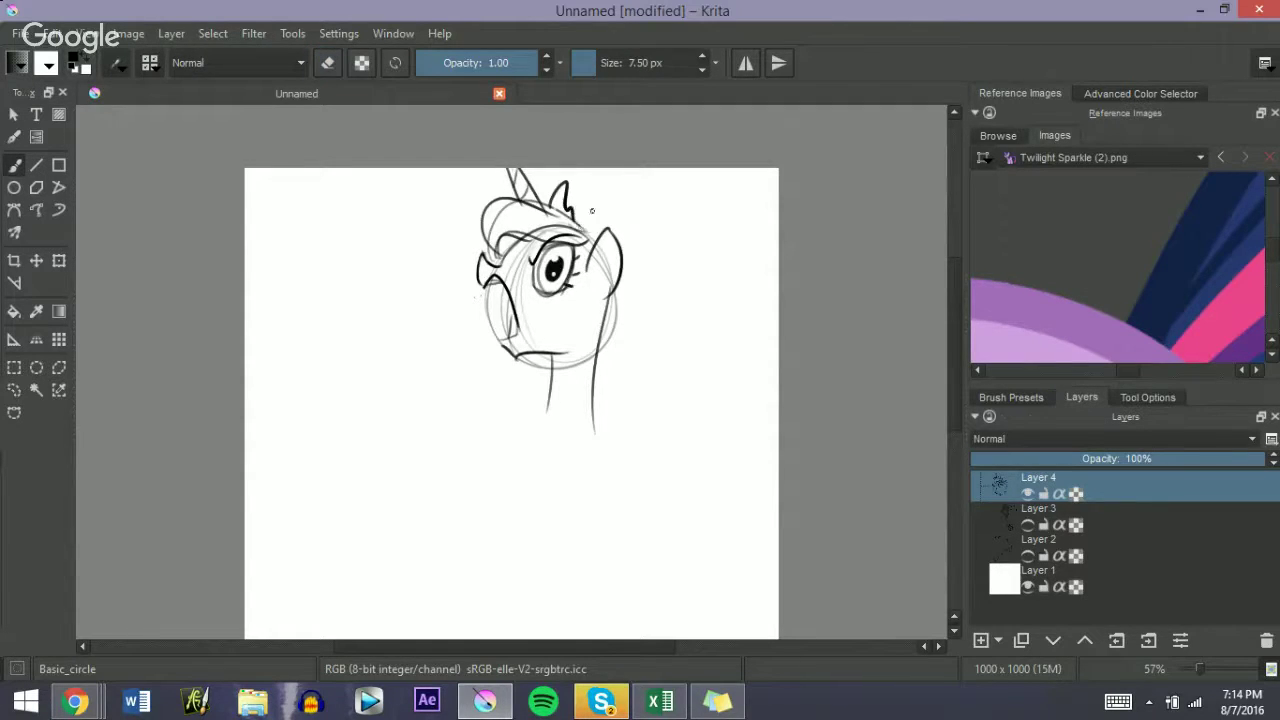
left_click_drag(550, 358, 548, 478)
Step: Trim the chin corner with the eraser and retouch the mouth line in front of the jaw
key("e")
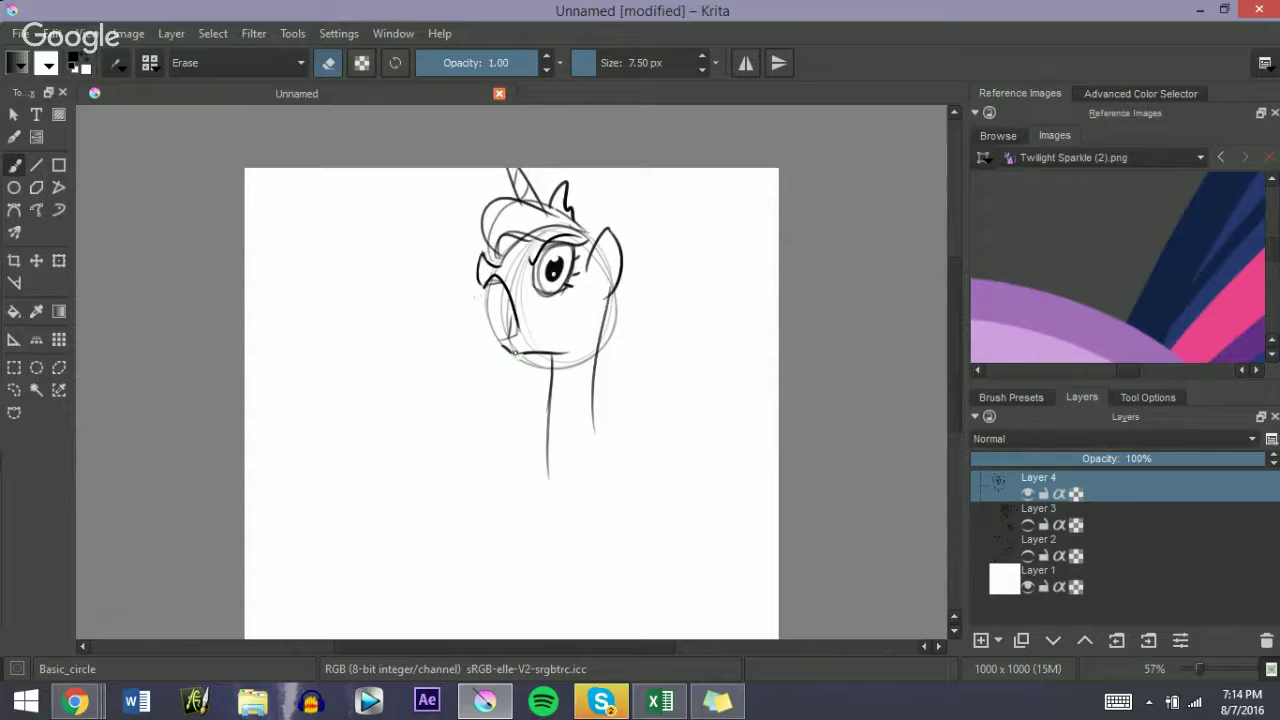
key("e")
mouse_move(506, 349)
left_mouse_down()
mouse_move(528, 356)
mouse_move(519, 335)
left_mouse_up()
key("ctrl+z")
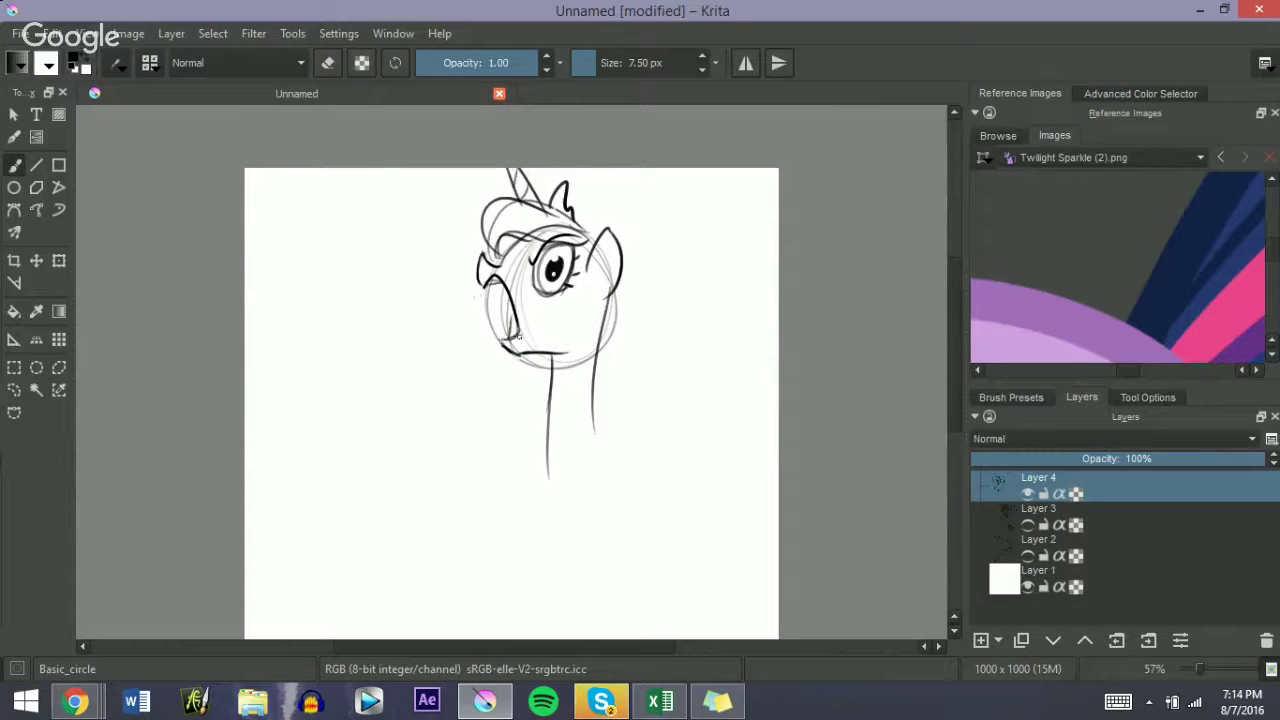
Step: Sketch the long wavy mane flowing out on both sides of the neck, with inner strand lines following its outline
mouse_move(478, 212)
left_mouse_down()
mouse_move(352, 512)
mouse_move(476, 511)
mouse_move(550, 455)
left_mouse_up()
mouse_move(574, 204)
left_mouse_down()
mouse_move(618, 193)
mouse_move(697, 282)
mouse_move(660, 414)
mouse_move(608, 444)
left_mouse_up()
mouse_move(352, 518)
left_mouse_down()
mouse_move(368, 476)
mouse_move(490, 476)
mouse_move(556, 432)
left_mouse_up()
mouse_move(361, 483)
left_mouse_down()
mouse_move(348, 428)
mouse_move(486, 306)
mouse_move(488, 240)
left_mouse_up()
key("ctrl+z")
mouse_move(358, 502)
left_mouse_down()
mouse_move(345, 494)
mouse_move(416, 396)
mouse_move(486, 238)
left_mouse_up()
mouse_move(619, 229)
left_mouse_down()
mouse_move(650, 222)
mouse_move(652, 320)
mouse_move(608, 442)
left_mouse_up()
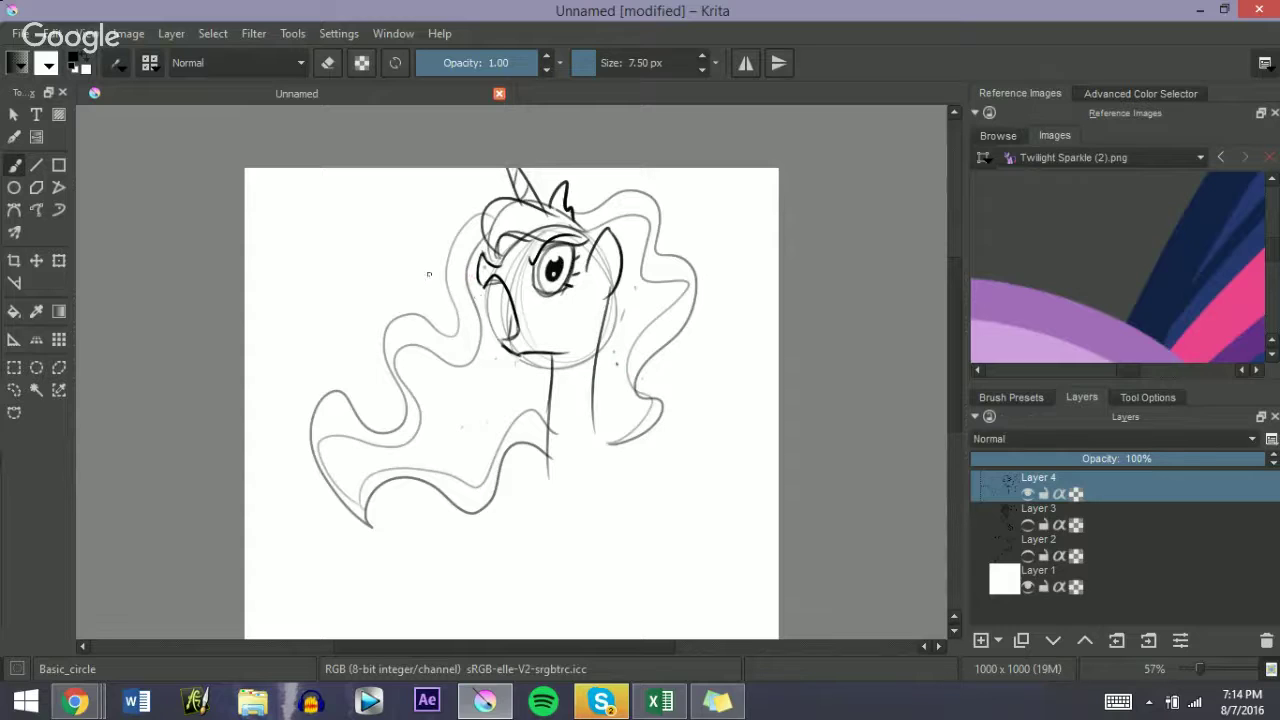
Step: Handwrite "I am best" beside the horn in the canvas's upper-left corner
left_click_drag(502, 265, 520, 234)
key("ctrl+z")
left_click_drag(285, 196, 311, 193)
mouse_move(297, 198)
left_mouse_down()
mouse_move(294, 220)
mouse_move(313, 215)
left_mouse_up()
left_click_drag(338, 199, 348, 211)
left_click_drag(353, 198, 369, 209)
left_click_drag(396, 181, 400, 207)
left_click_drag(442, 181, 444, 198)
left_click_drag(437, 191, 450, 188)
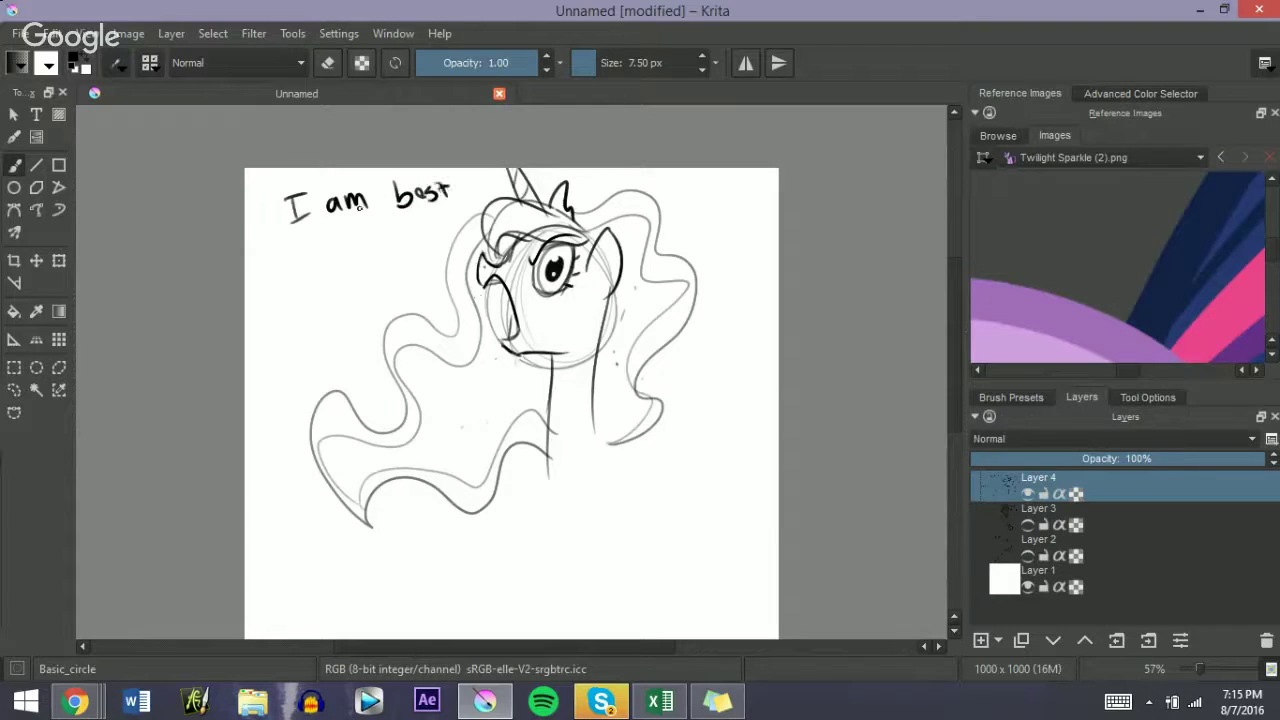
Step: Handwrite "princess!" beneath the first caption line, with a tall exclamation mark
mouse_move(288, 252)
left_mouse_down()
mouse_move(287, 282)
mouse_move(291, 268)
left_mouse_up()
mouse_move(304, 272)
left_mouse_down()
mouse_move(314, 259)
mouse_move(314, 270)
mouse_move(333, 266)
left_mouse_up()
left_click(314, 250)
left_click_drag(342, 255, 370, 254)
left_click(406, 244)
left_click_drag(396, 210, 398, 230)
Step: Handwrite "you all suck!" on two more lines below the "princess!" caption
mouse_move(289, 320)
left_mouse_down()
mouse_move(304, 347)
mouse_move(318, 319)
left_mouse_up()
mouse_move(324, 316)
left_mouse_down()
mouse_move(337, 327)
mouse_move(358, 316)
left_mouse_up()
left_click_drag(370, 284, 374, 306)
mouse_move(326, 348)
left_mouse_down()
mouse_move(316, 362)
mouse_move(352, 352)
left_mouse_up()
mouse_move(362, 340)
left_mouse_down()
mouse_move(354, 353)
mouse_move(365, 352)
left_mouse_up()
left_click_drag(377, 333, 370, 350)
left_click_drag(387, 306, 383, 334)
left_click(381, 343)
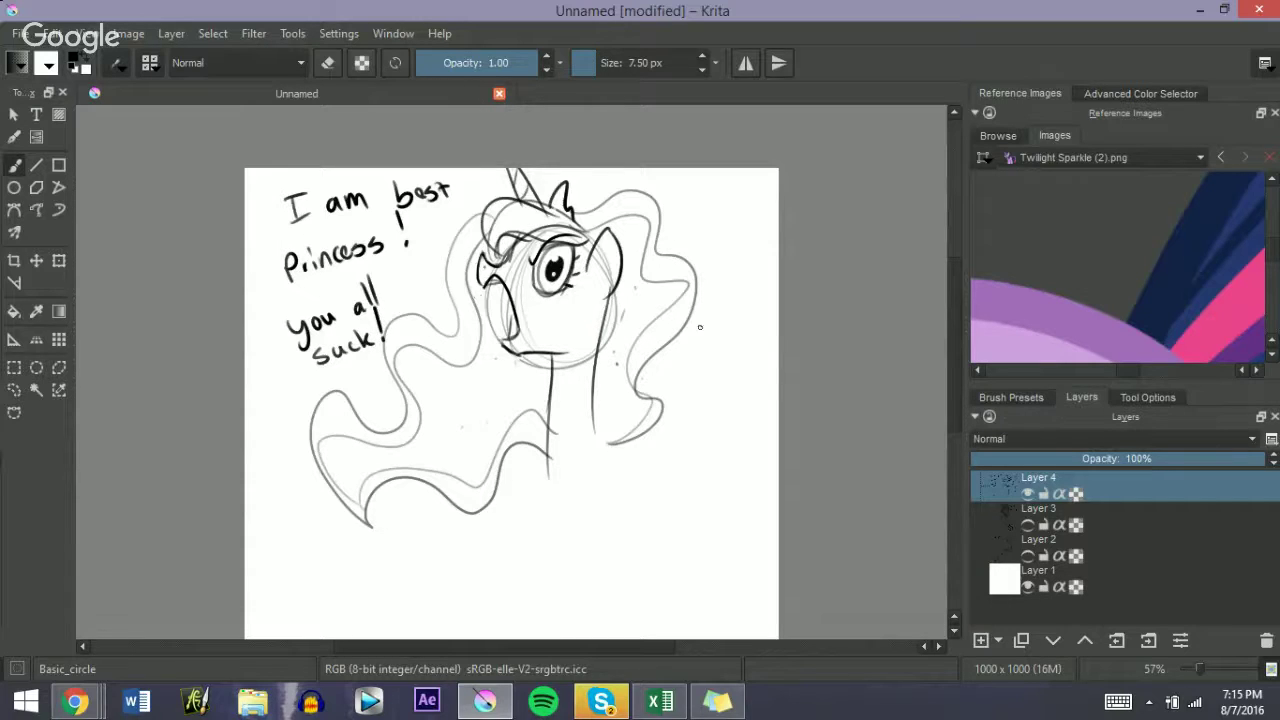
Step: Sketch a second head circle in the canvas's lower-right area and draw an oval eye with a dark pupil in it
left_click_drag(951, 360, 957, 391)
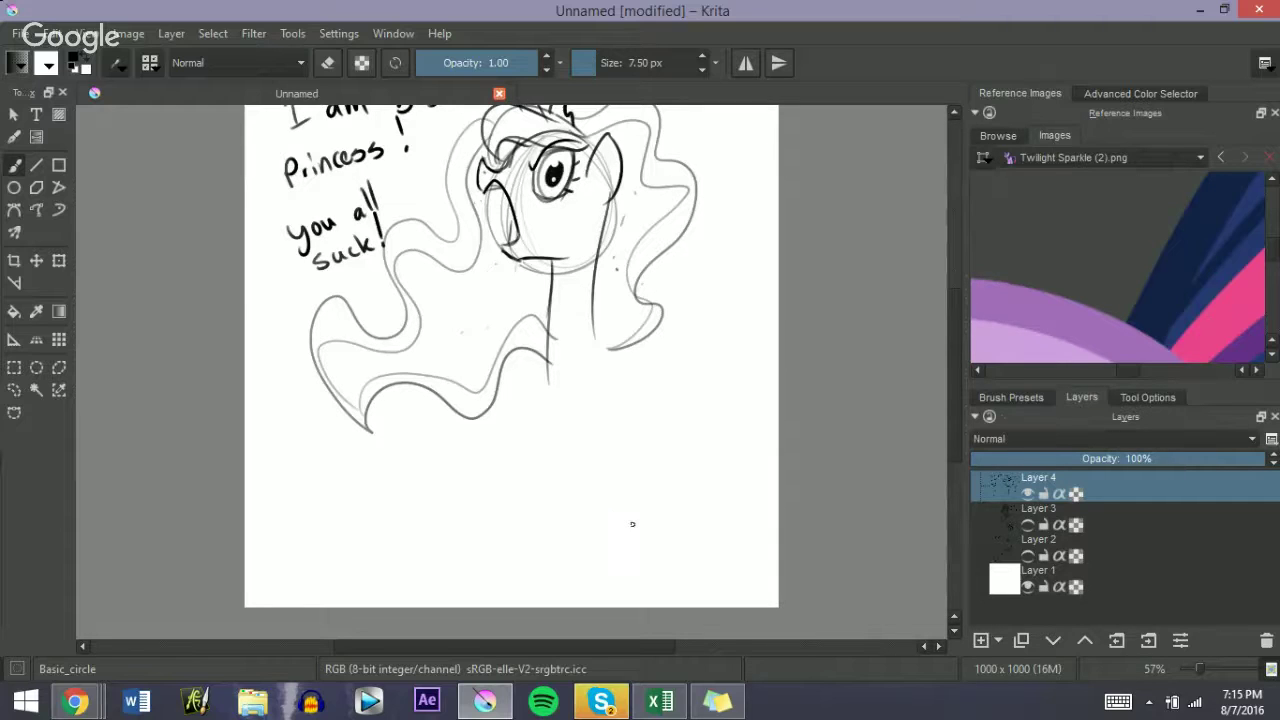
mouse_move(600, 448)
left_mouse_down()
mouse_move(620, 450)
mouse_move(660, 516)
left_mouse_up()
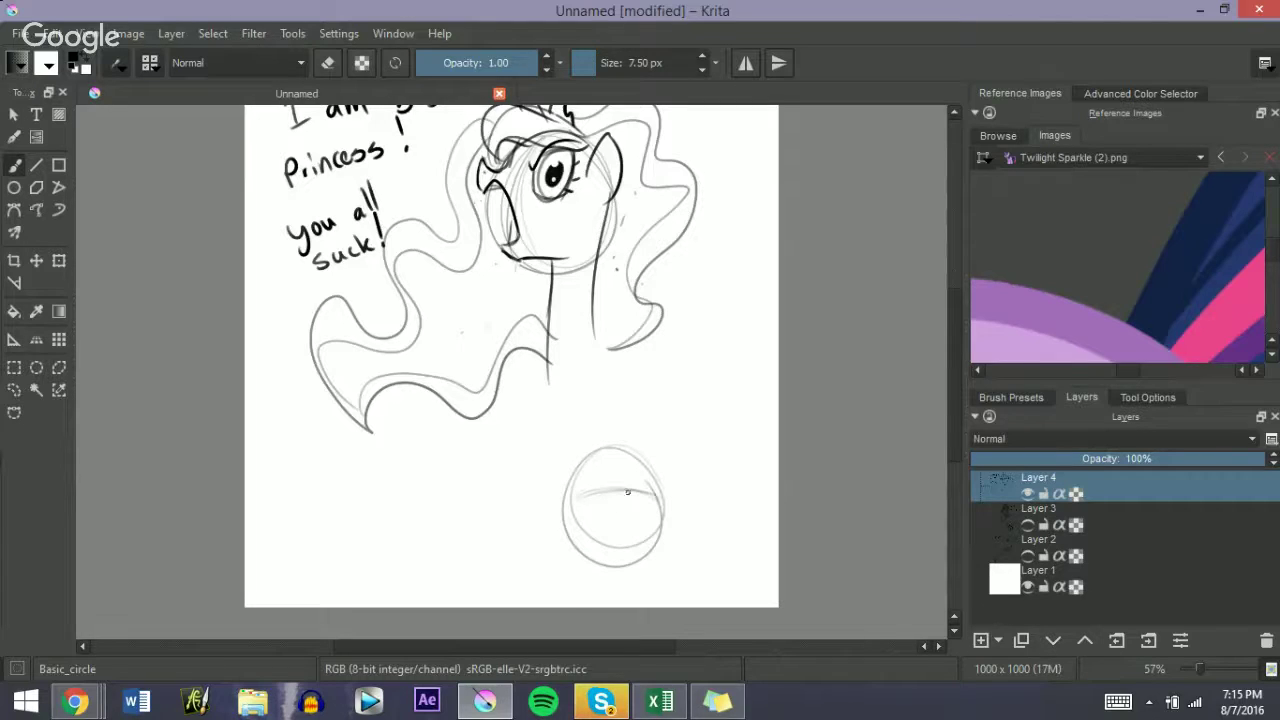
key("ctrl+z")
left_click_drag(589, 464, 628, 479)
key("ctrl+z")
mouse_move(599, 481)
left_mouse_down()
mouse_move(626, 489)
mouse_move(632, 477)
mouse_move(613, 466)
mouse_move(586, 484)
mouse_move(606, 508)
mouse_move(627, 493)
left_mouse_up()
left_click_drag(606, 493, 616, 493)
mouse_move(606, 482)
left_mouse_down()
mouse_move(600, 495)
mouse_move(622, 497)
mouse_move(612, 494)
left_mouse_up()
Step: Erase a pupil highlight with a 7.06 px eraser and thicken the second head's upper eyelid and lashes
key("e")
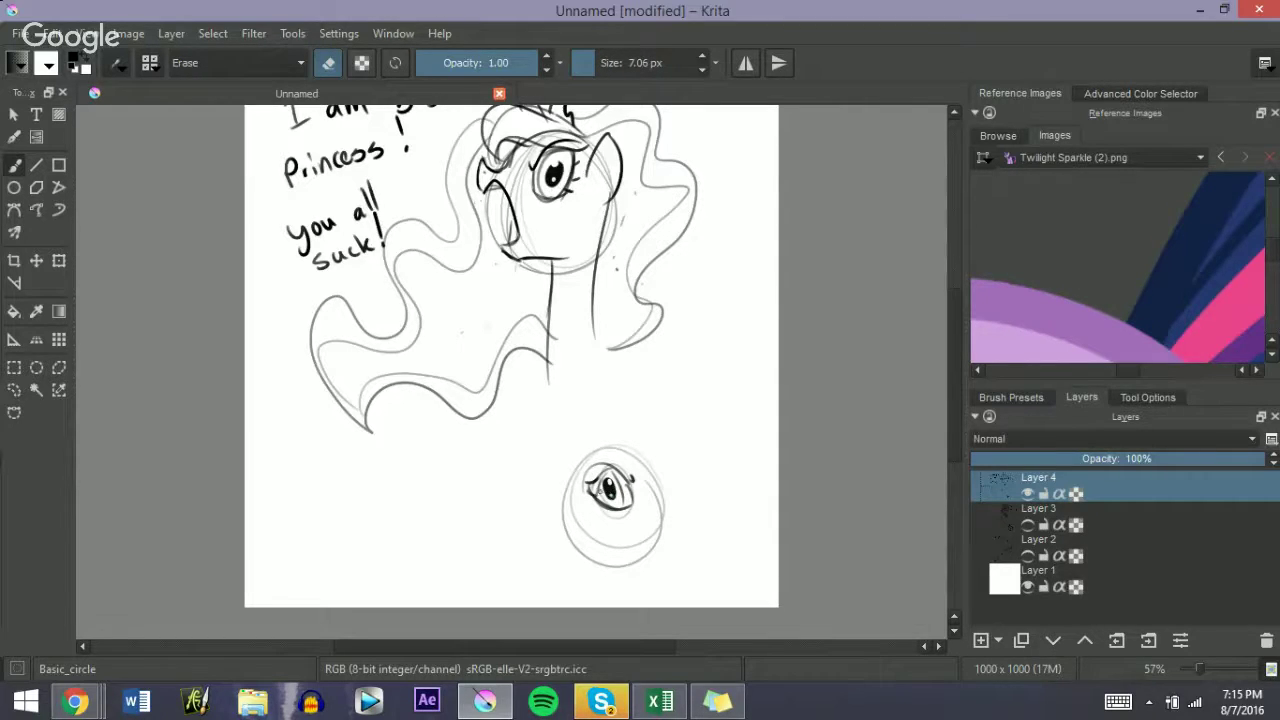
key("e")
left_click_drag(590, 480, 628, 470)
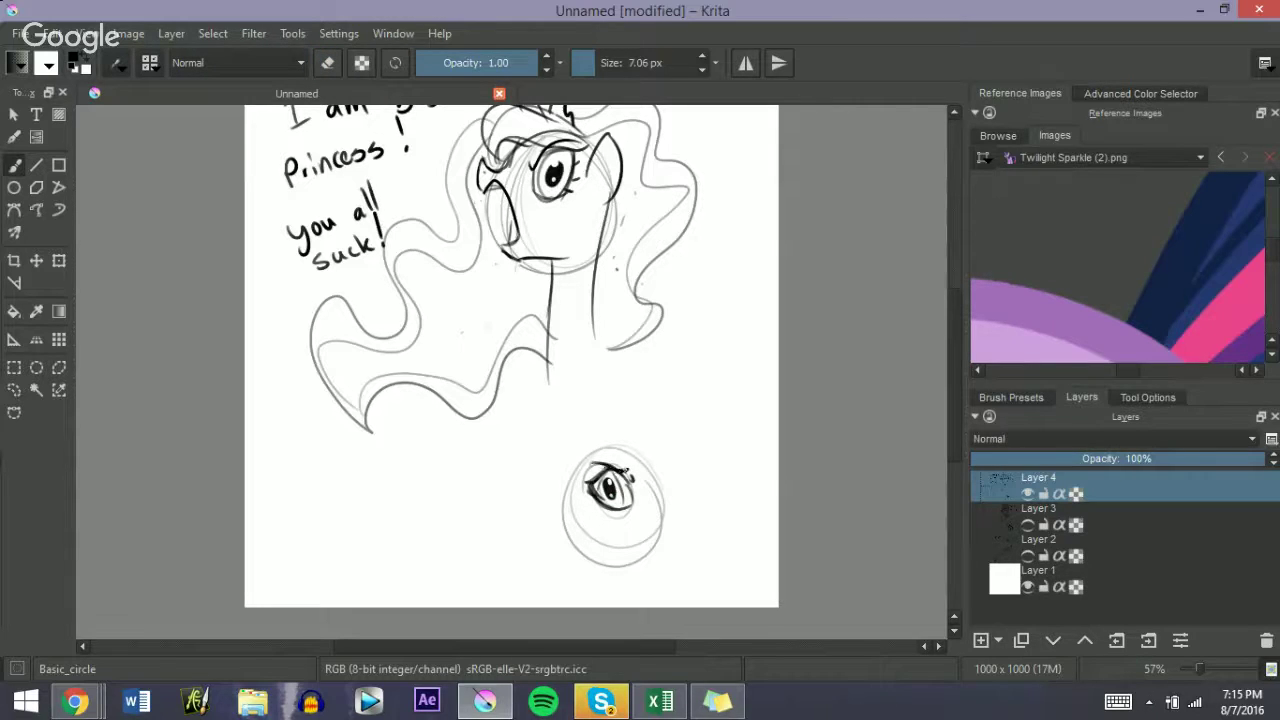
Step: Erase stray lines around the face with a 25.52 px eraser and draw the muzzle profile with a 7.60 px brush
key("e")
left_click(607, 63)
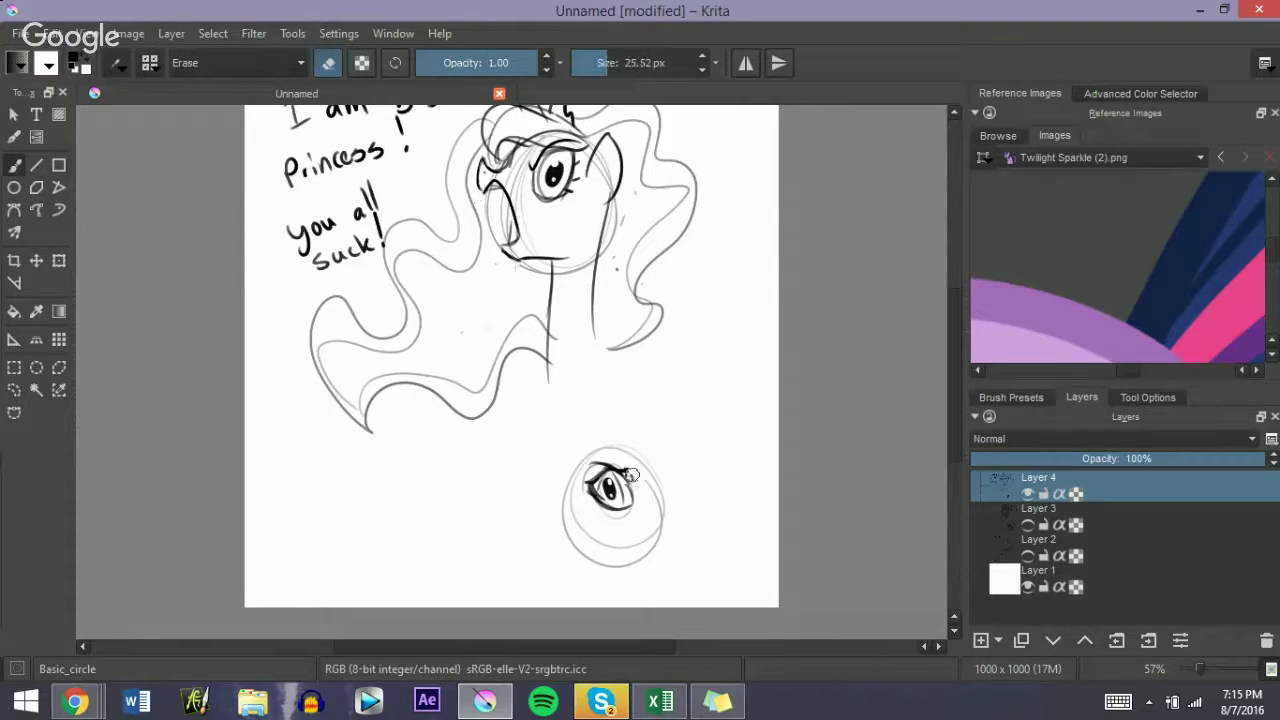
mouse_move(617, 468)
left_mouse_down()
mouse_move(589, 454)
mouse_move(581, 467)
mouse_move(614, 465)
mouse_move(588, 466)
mouse_move(603, 472)
mouse_move(581, 478)
mouse_move(583, 495)
mouse_move(585, 484)
mouse_move(590, 499)
mouse_move(667, 476)
mouse_move(650, 548)
left_mouse_up()
key("e")
key("ctrl+z")
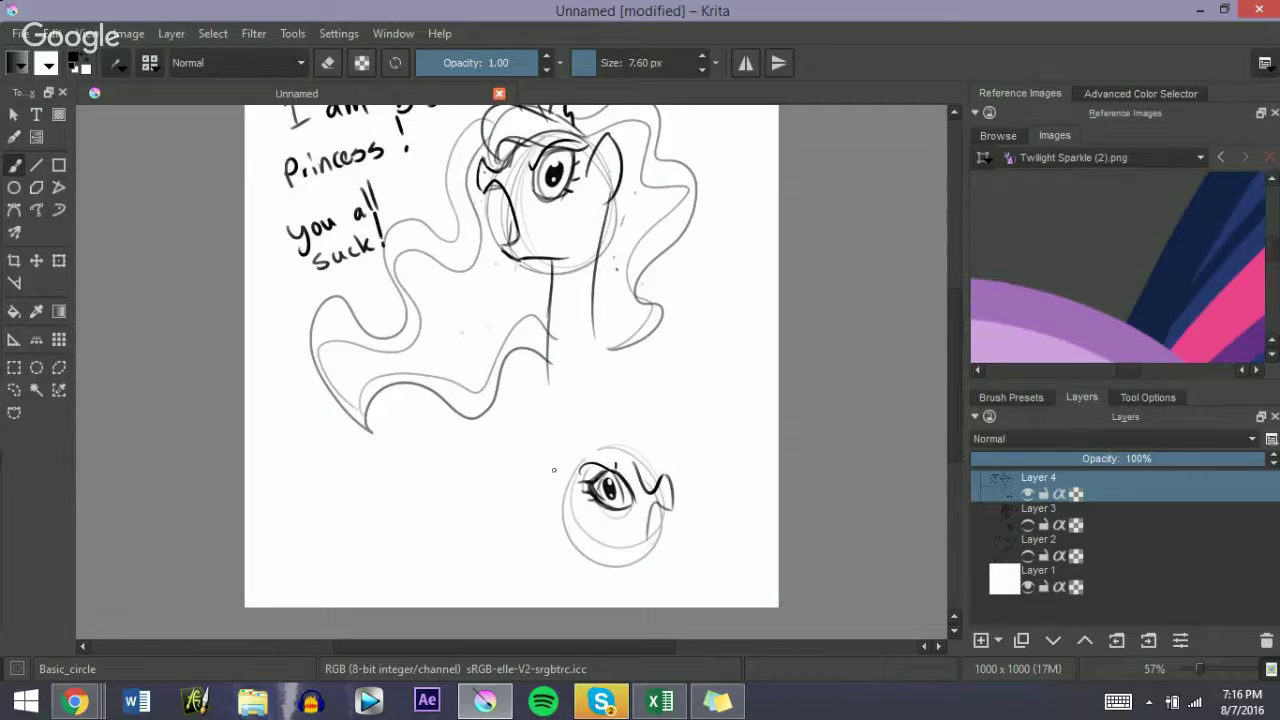
Step: Sketch a rounded forelock arching over the second head's eye and forehead, undoing the unsatisfactory stroke
left_click_drag(600, 456, 650, 476)
key("ctrl+z")
mouse_move(567, 474)
left_mouse_down()
mouse_move(634, 453)
mouse_move(646, 477)
left_mouse_up()
mouse_move(584, 455)
left_mouse_down()
mouse_move(653, 433)
mouse_move(661, 472)
left_mouse_up()
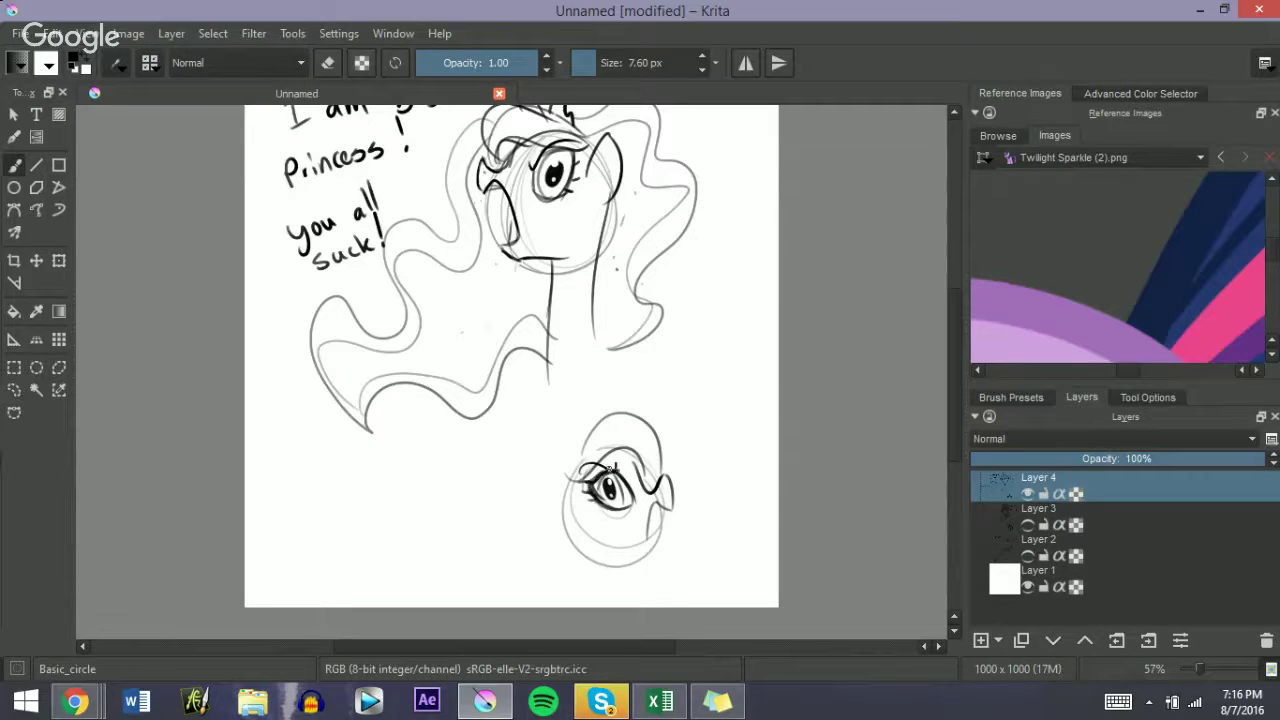
Step: Draw a thin striped horn above the forelock and add shading strokes to the muzzle and forelock edge
mouse_move(602, 413)
left_mouse_down()
mouse_move(618, 421)
mouse_move(610, 370)
left_mouse_up()
left_click_drag(648, 540, 657, 506)
left_click_drag(661, 485, 672, 501)
left_click_drag(626, 451, 641, 475)
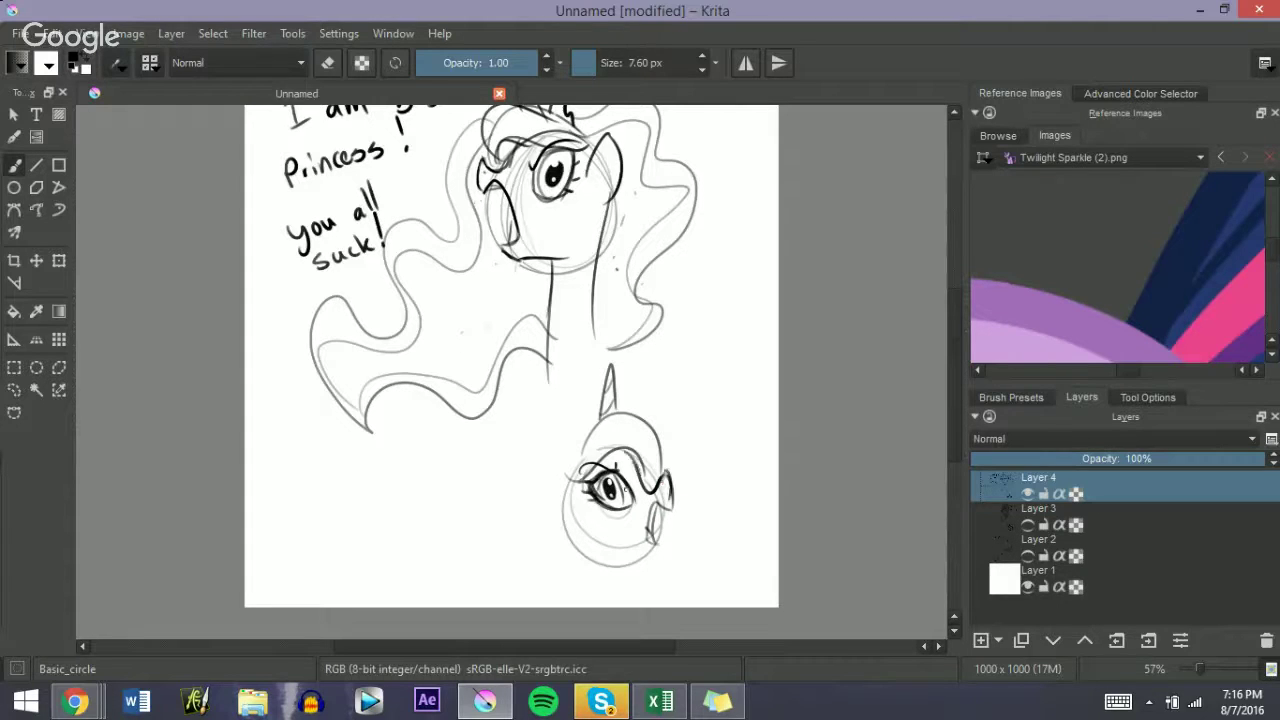
Step: Draw a pointed ear at the back of the second head and the back line of its neck
mouse_move(555, 455)
left_mouse_down()
mouse_move(567, 490)
mouse_move(563, 520)
left_mouse_up()
key("ctrl+z")
mouse_move(553, 458)
left_mouse_down()
mouse_move(554, 517)
mouse_move(610, 600)
left_mouse_up()
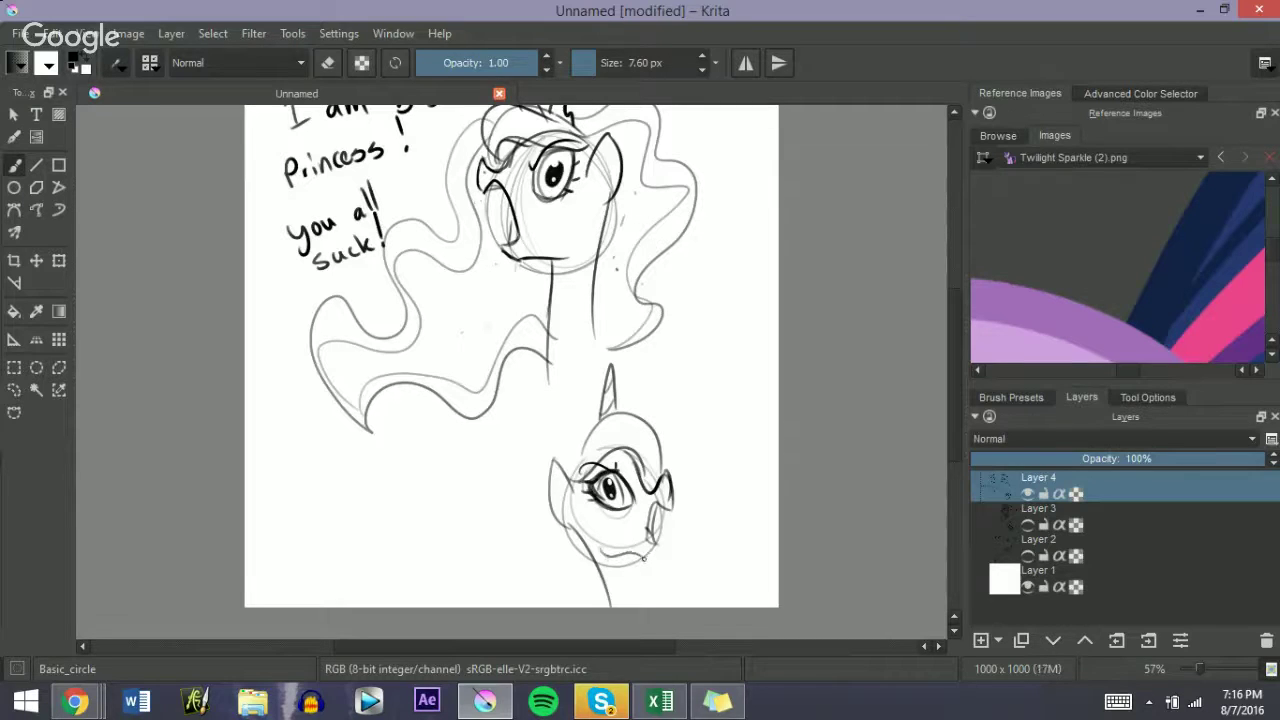
Step: Switch to Skype to check the unread chat messages, and return to the drawing in Krita
left_click(612, 704)
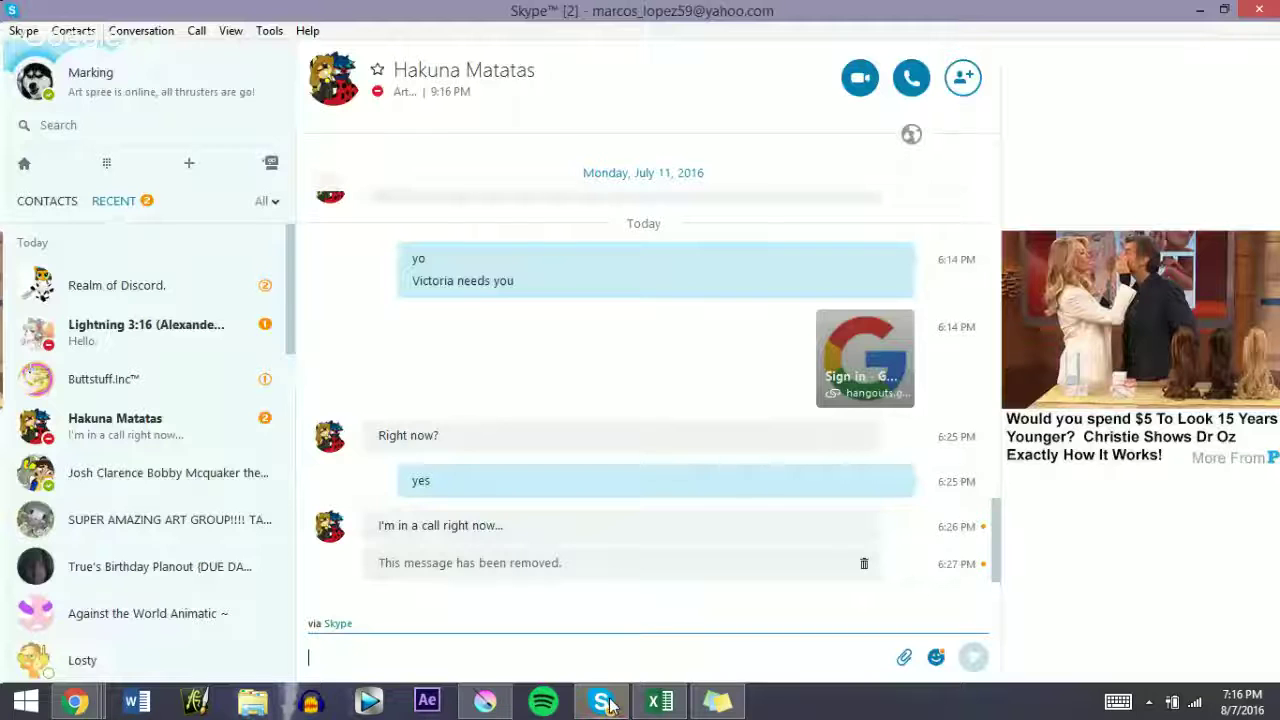
left_click(607, 704)
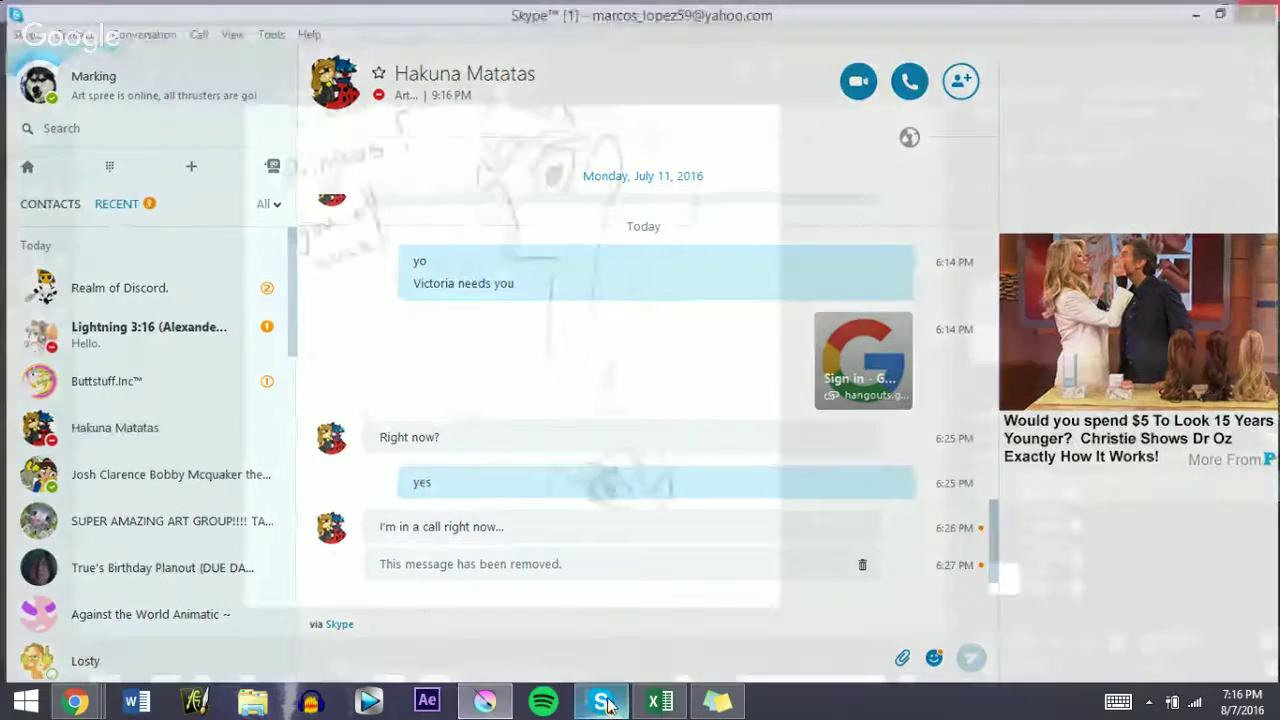
Step: Redraw the second head's jaw and front neck line, and add a curved mane lock behind the neck
key("ctrl+z")
key("ctrl+z")
mouse_move(601, 545)
left_mouse_down()
mouse_move(654, 545)
mouse_move(618, 556)
mouse_move(654, 548)
mouse_move(666, 606)
left_mouse_up()
key("ctrl+z")
key("ctrl+z")
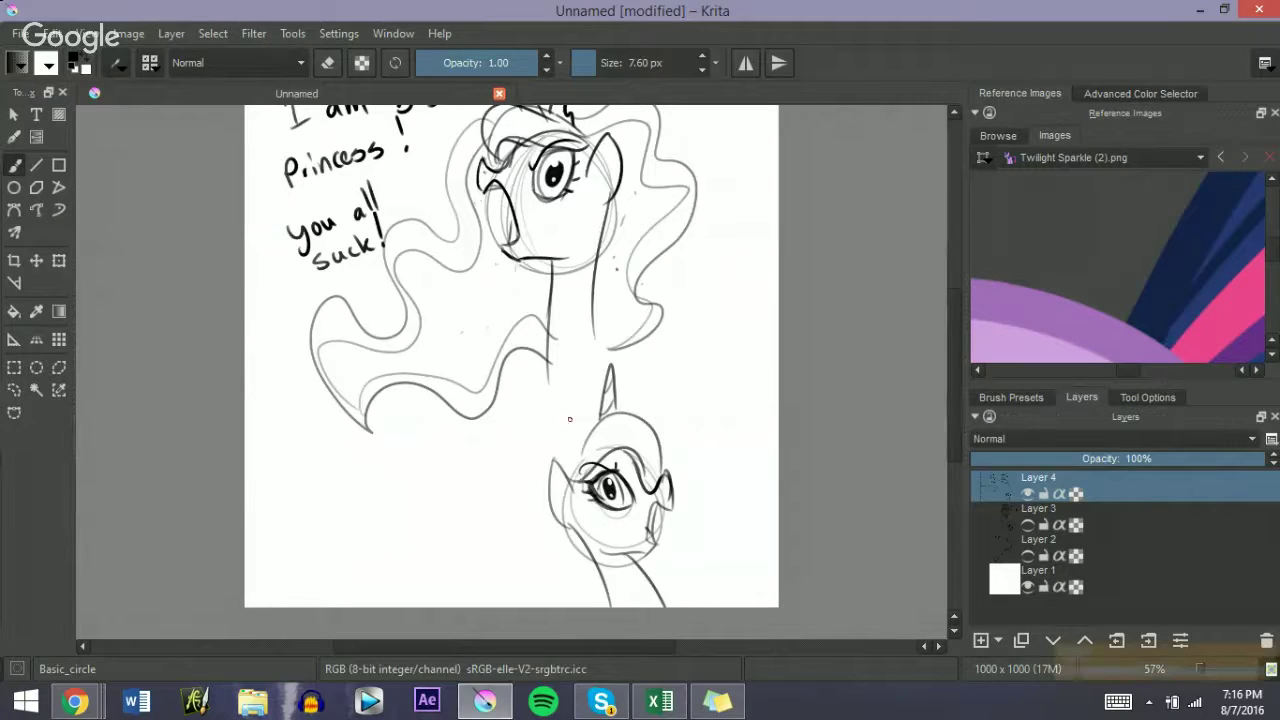
left_click_drag(552, 497, 600, 606)
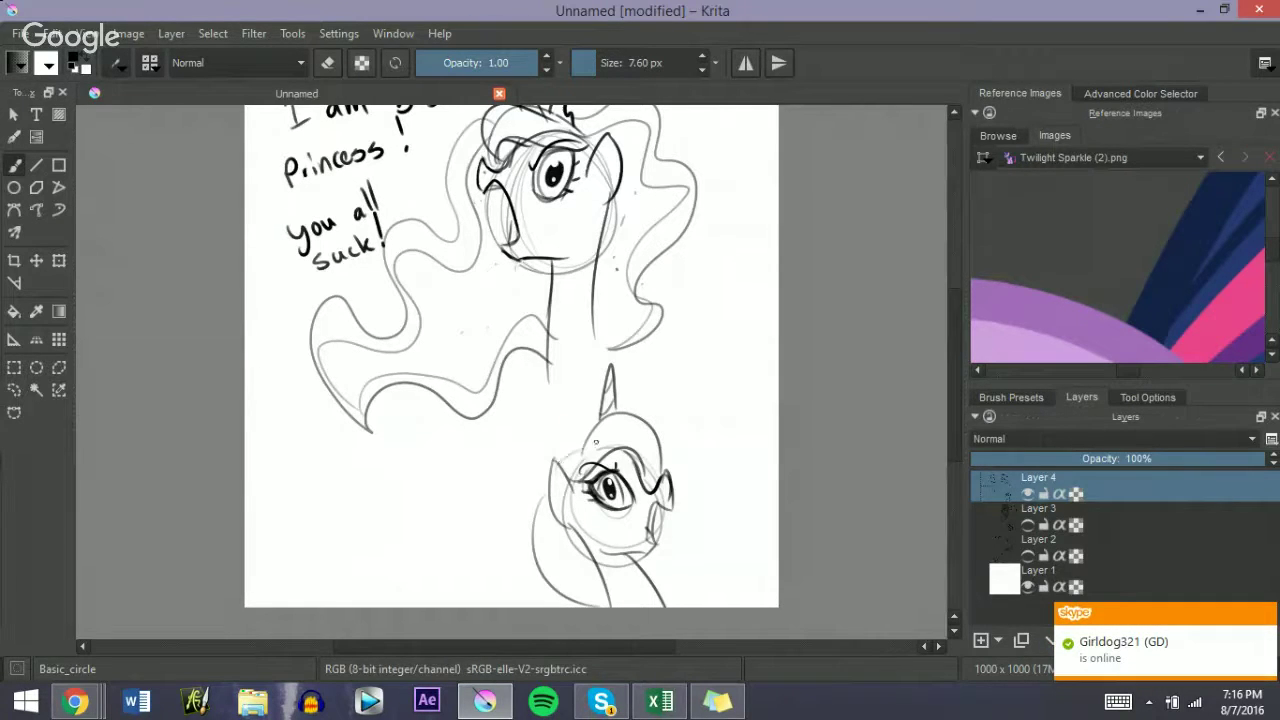
Step: Erase the protruding nose tip with a 15.54 px eraser and redraw it smaller with a 6.23 px brush
left_click_drag(664, 466, 757, 498)
key("ctrl+z")
key("e")
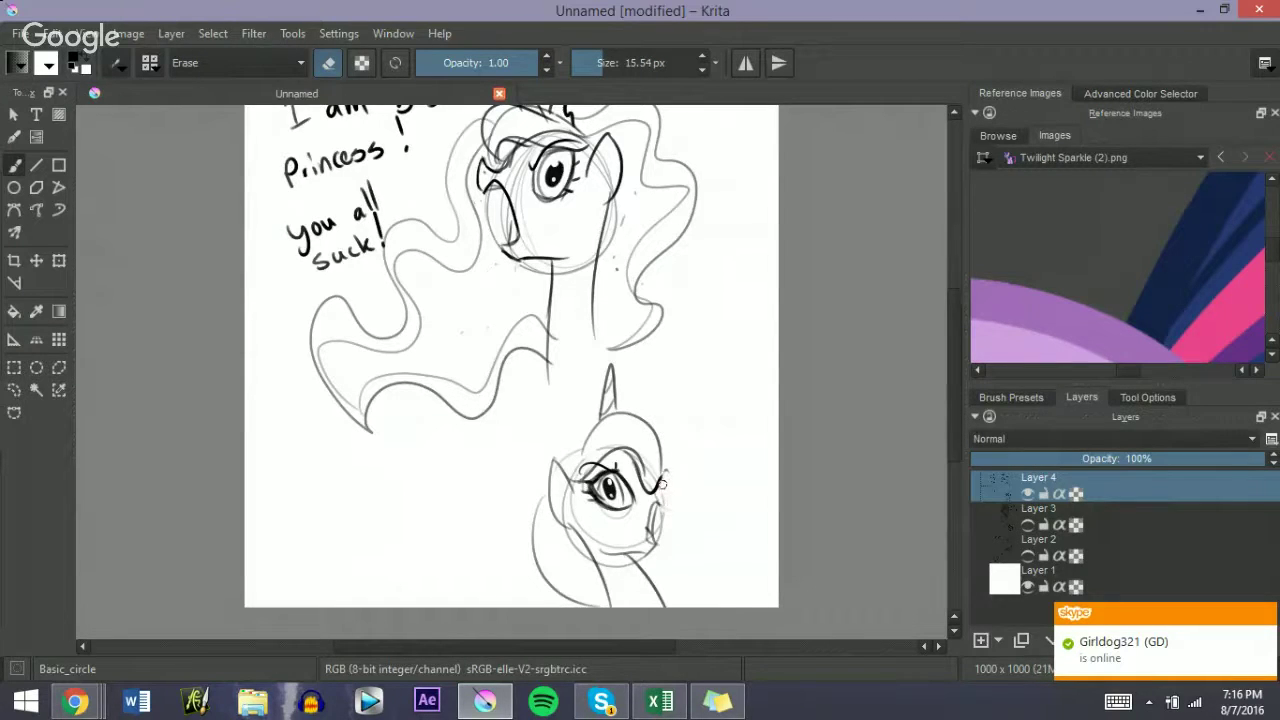
key("e")
left_click_drag(674, 482, 669, 482, "shift")
left_click_drag(663, 475, 662, 503)
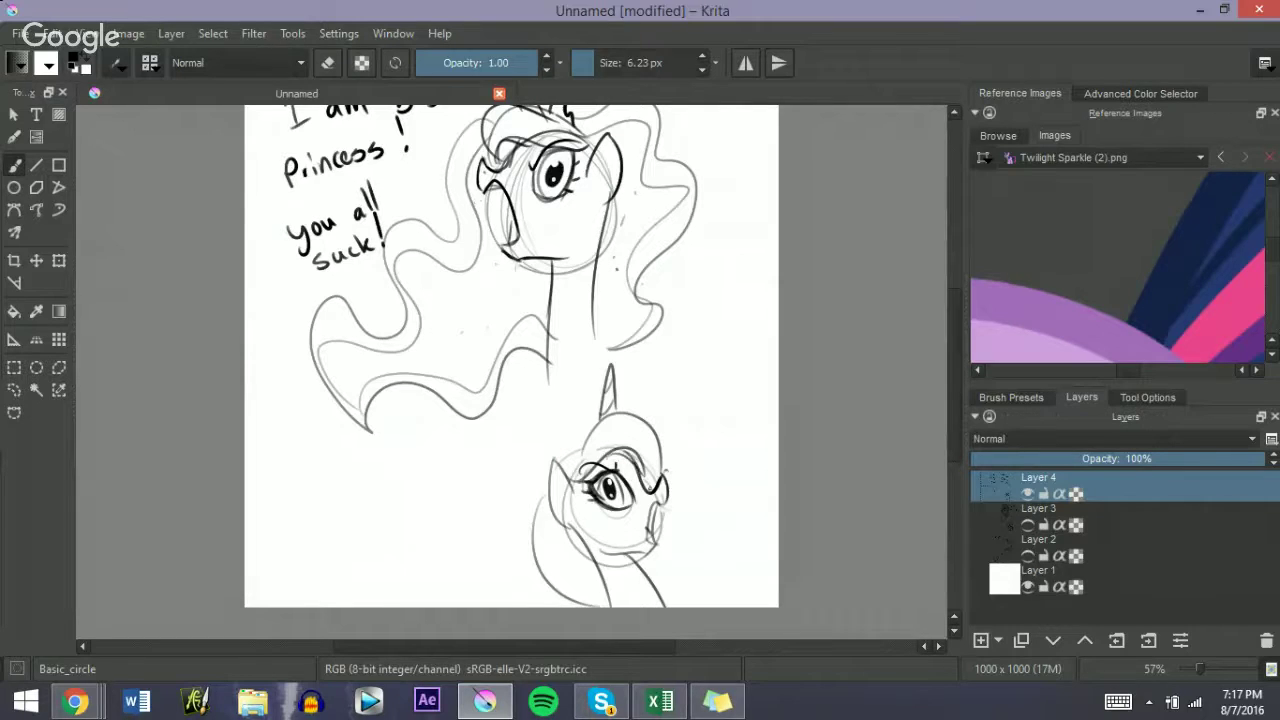
Step: Sketch the wavy mane streaming in front of the second head toward the canvas's right edge, with inner strands
mouse_move(672, 450)
left_mouse_down()
mouse_move(723, 495)
mouse_move(758, 542)
left_mouse_up()
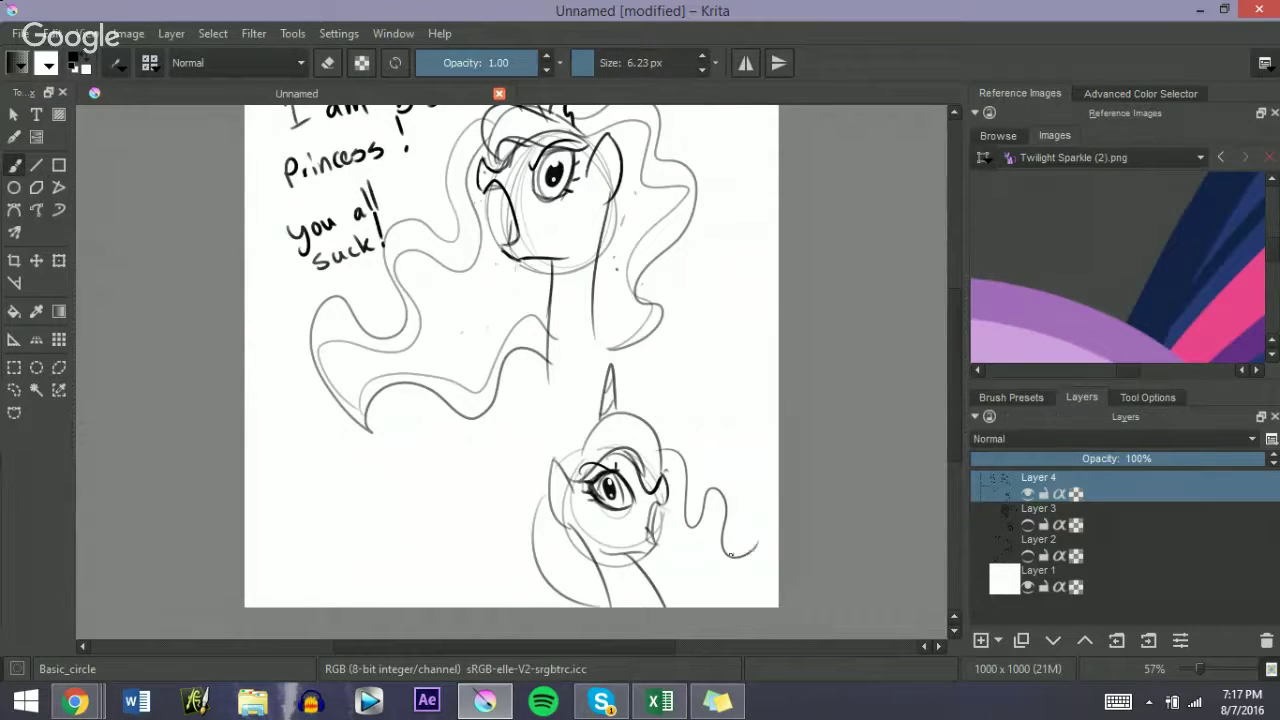
key("ctrl+z")
mouse_move(671, 449)
left_mouse_down()
mouse_move(706, 554)
mouse_move(776, 560)
left_mouse_up()
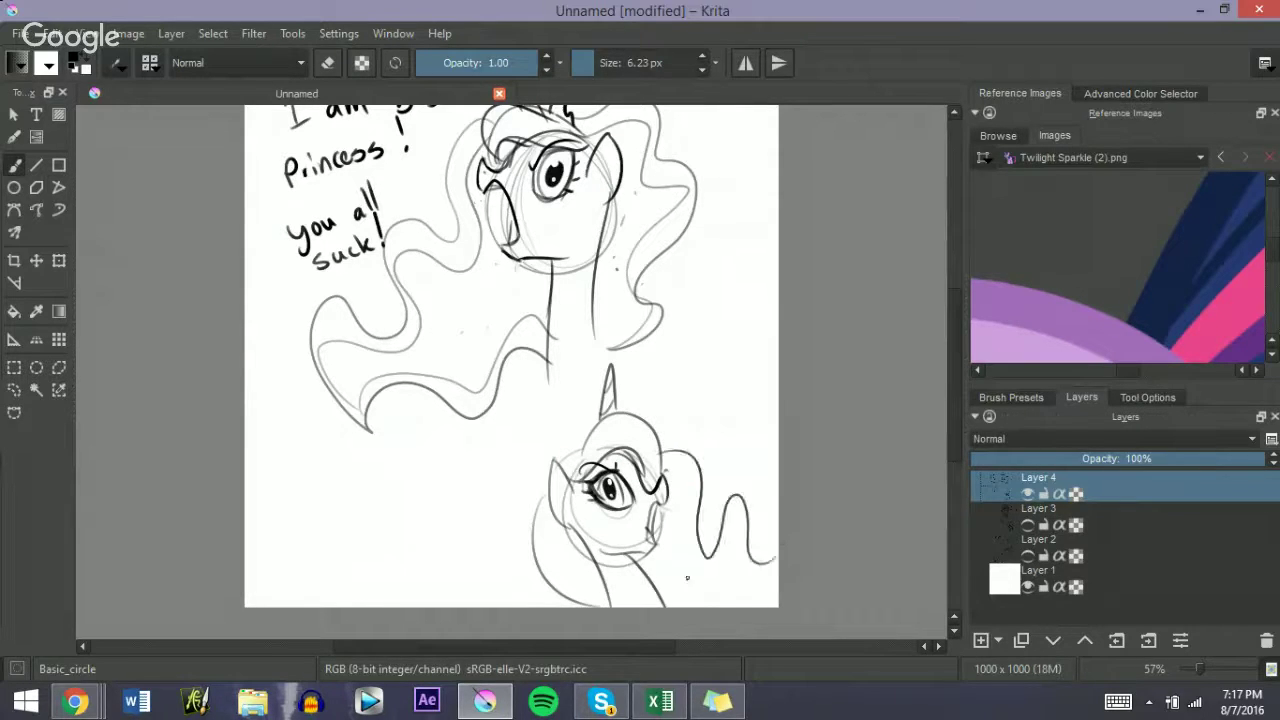
mouse_move(677, 606)
left_mouse_down()
mouse_move(726, 608)
mouse_move(769, 590)
left_mouse_up()
left_click_drag(668, 486, 748, 557)
mouse_move(672, 587)
left_mouse_down()
mouse_move(711, 585)
mouse_move(741, 545)
left_mouse_up()
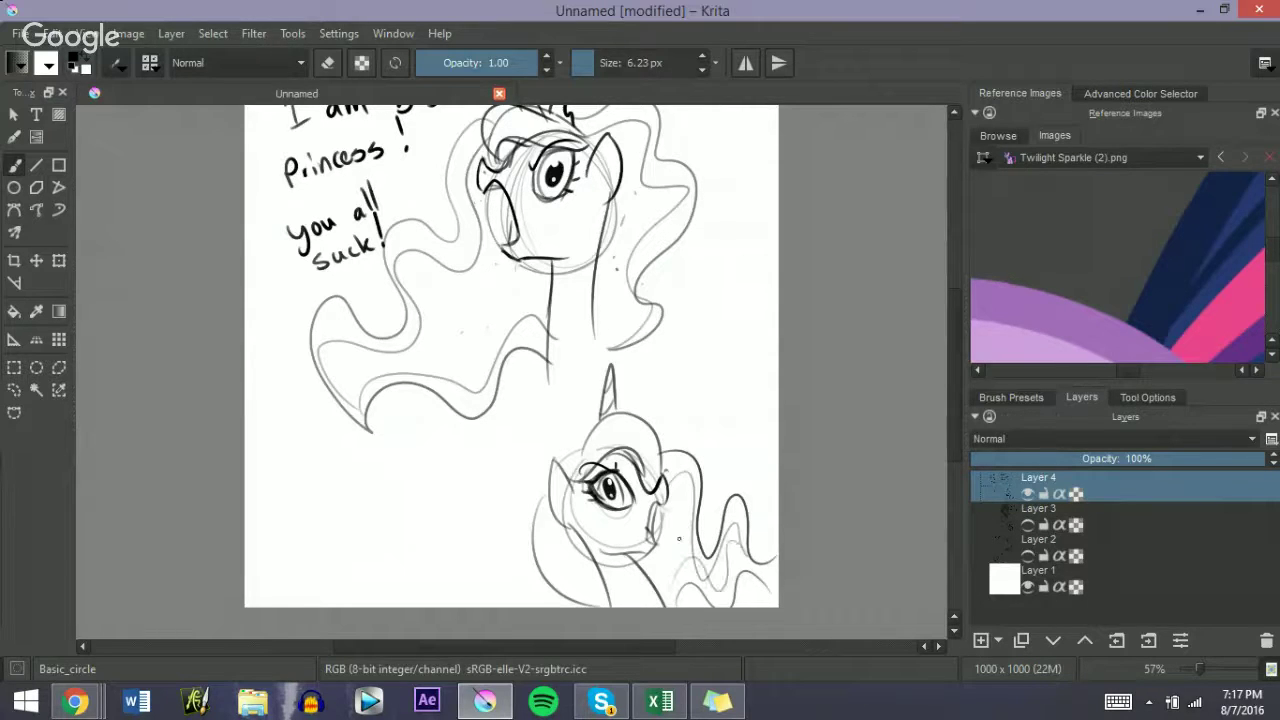
Step: Add strands to the forelock, a rounded hair tuft behind it, and sparkle dots in the back mane
left_click_drag(619, 447, 650, 482)
left_click_drag(563, 456, 620, 416)
left_click_drag(556, 514, 546, 596)
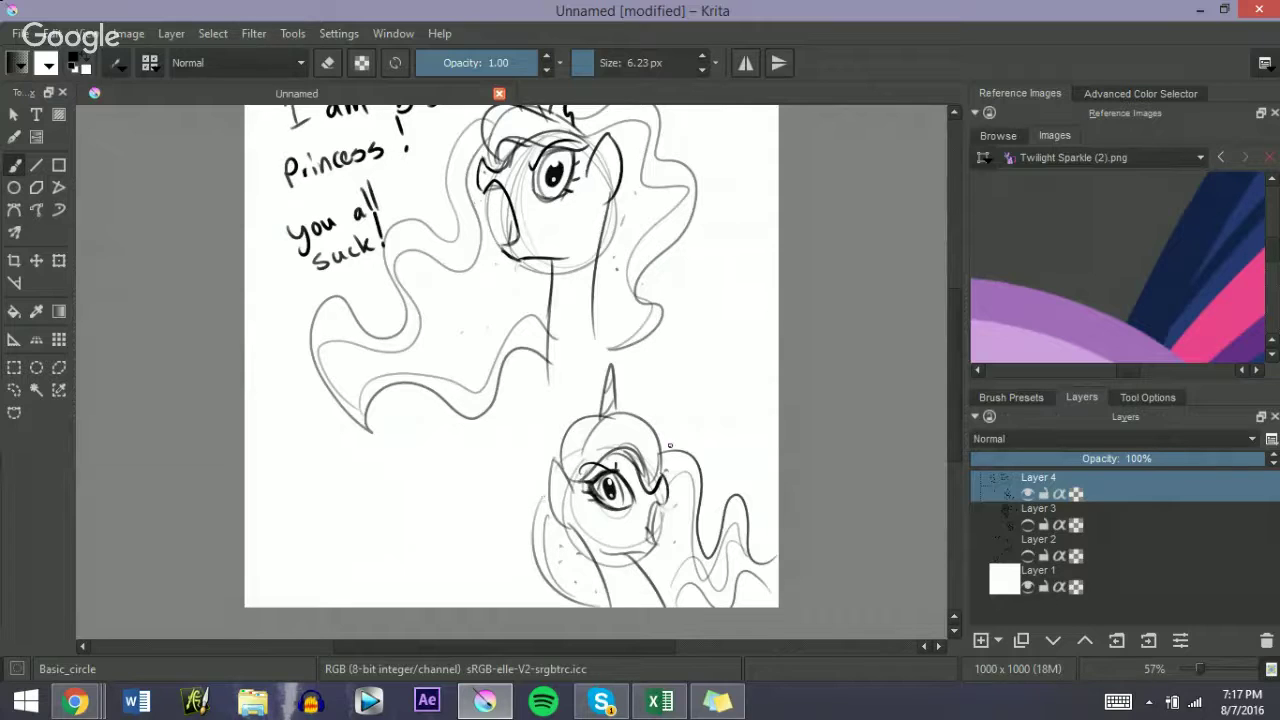
Step: Handwrite the caption "9/11 was an inside job!" above the second head's mane
left_click_drag(674, 377, 678, 400)
left_click_drag(691, 370, 690, 398)
mouse_move(702, 363)
left_mouse_down()
mouse_move(700, 396)
mouse_move(746, 367)
left_mouse_up()
left_click_drag(752, 372, 749, 382)
left_click_drag(680, 432, 735, 434)
mouse_move(740, 420)
left_mouse_down()
mouse_move(752, 405)
mouse_move(770, 424)
mouse_move(722, 474)
mouse_move(767, 449)
left_mouse_up()
left_click(769, 456)
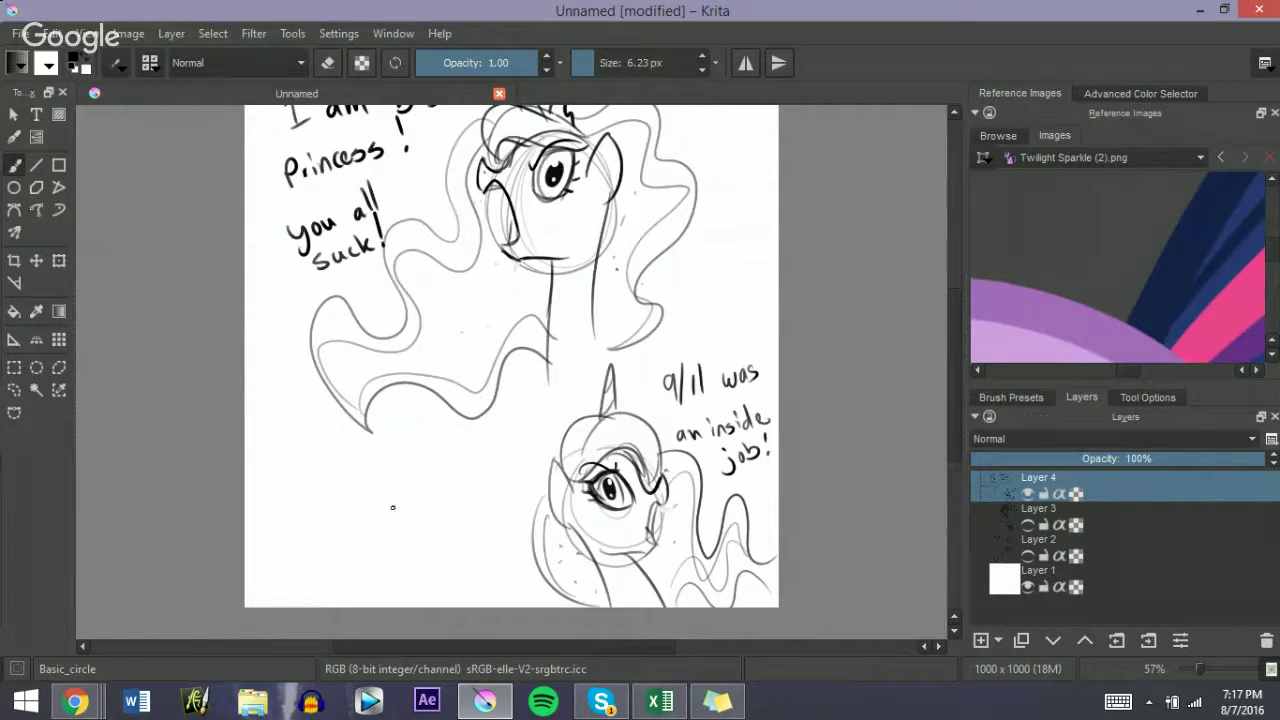
Step: Sketch a third head circle in the canvas's lower-left area and draw an eye with lashes and a solid pupil
mouse_move(422, 545)
left_mouse_down()
mouse_move(400, 468)
mouse_move(430, 545)
mouse_move(358, 540)
mouse_move(396, 474)
left_mouse_up()
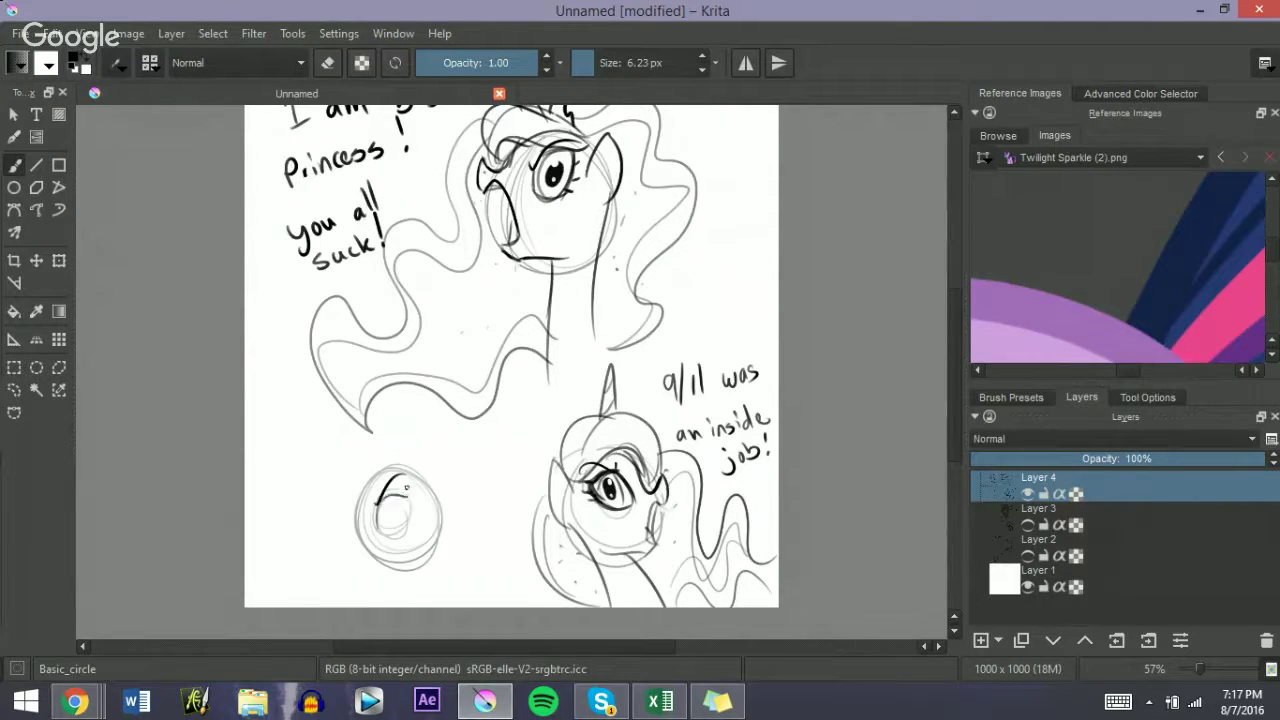
mouse_move(407, 497)
left_mouse_down()
mouse_move(403, 524)
mouse_move(408, 501)
left_mouse_up()
key("ctrl+z")
left_click_drag(392, 514, 396, 516)
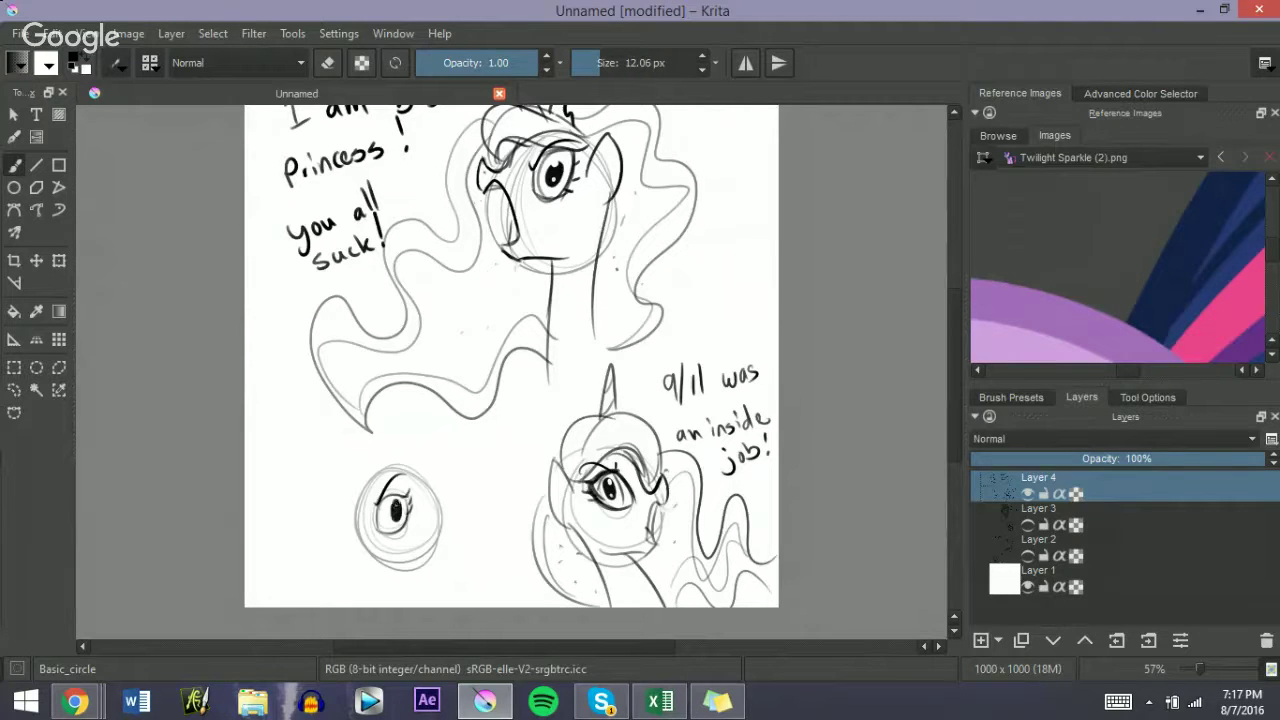
Step: Erase a small highlight in the third head's pupil and return to painting with a 3.49 px brush
key("e")
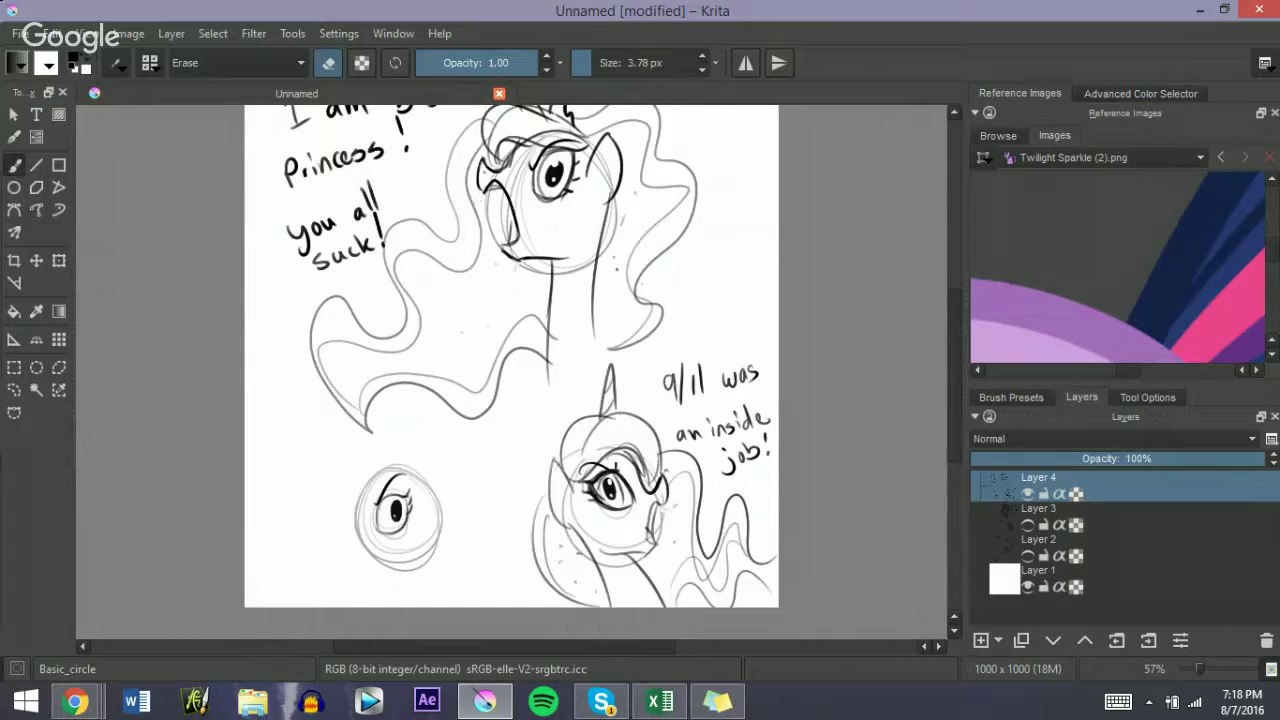
key("e")
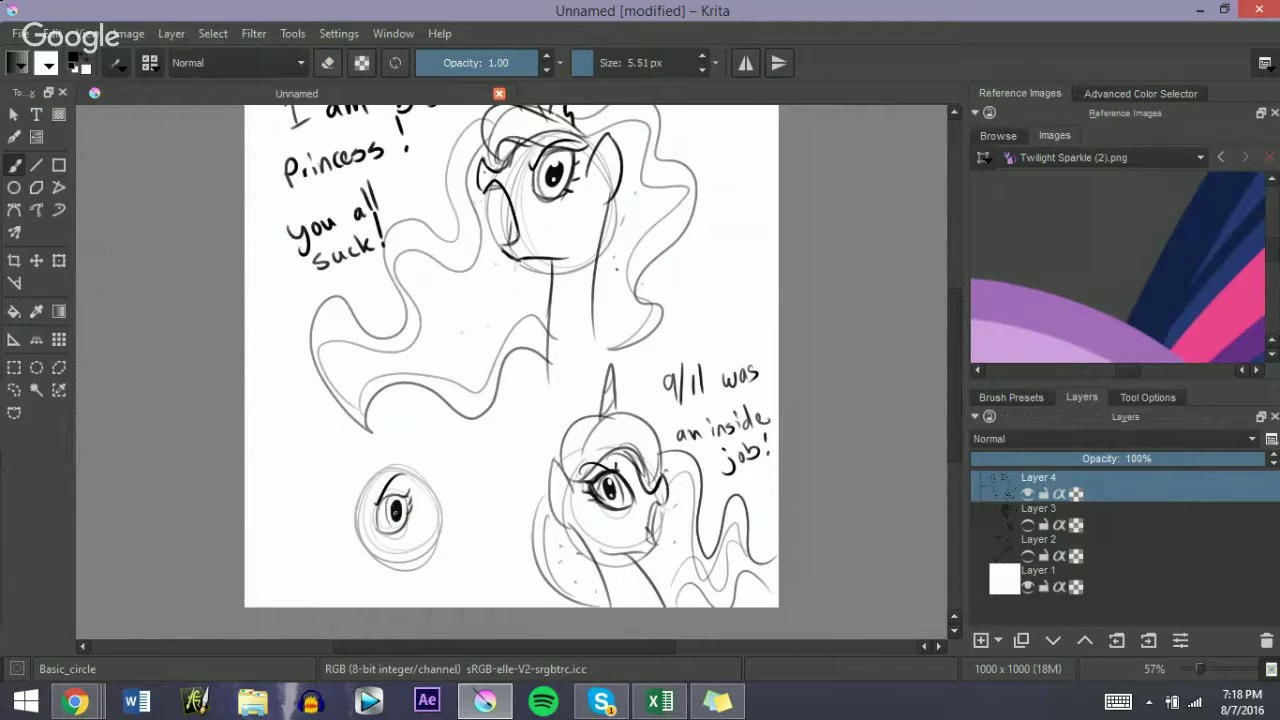
key("e")
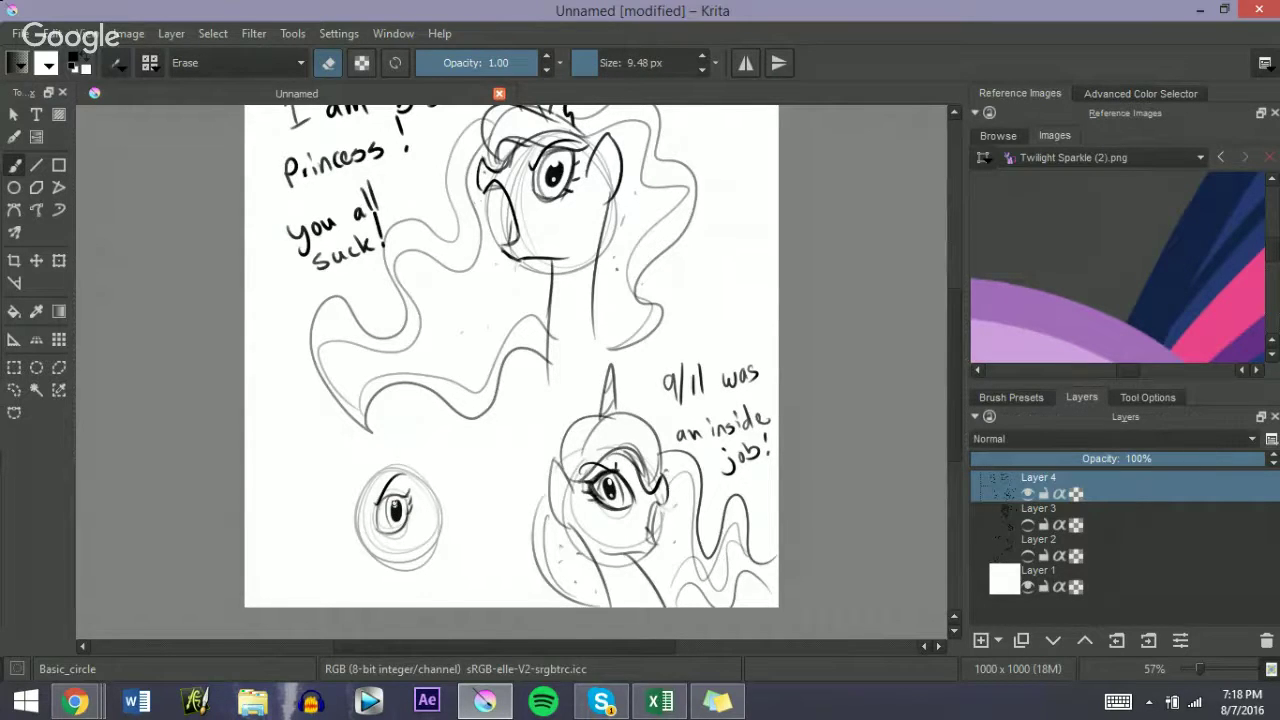
key("e")
key("bracketleft")
key("bracketleft")
key("bracketleft")
key("bracketleft")
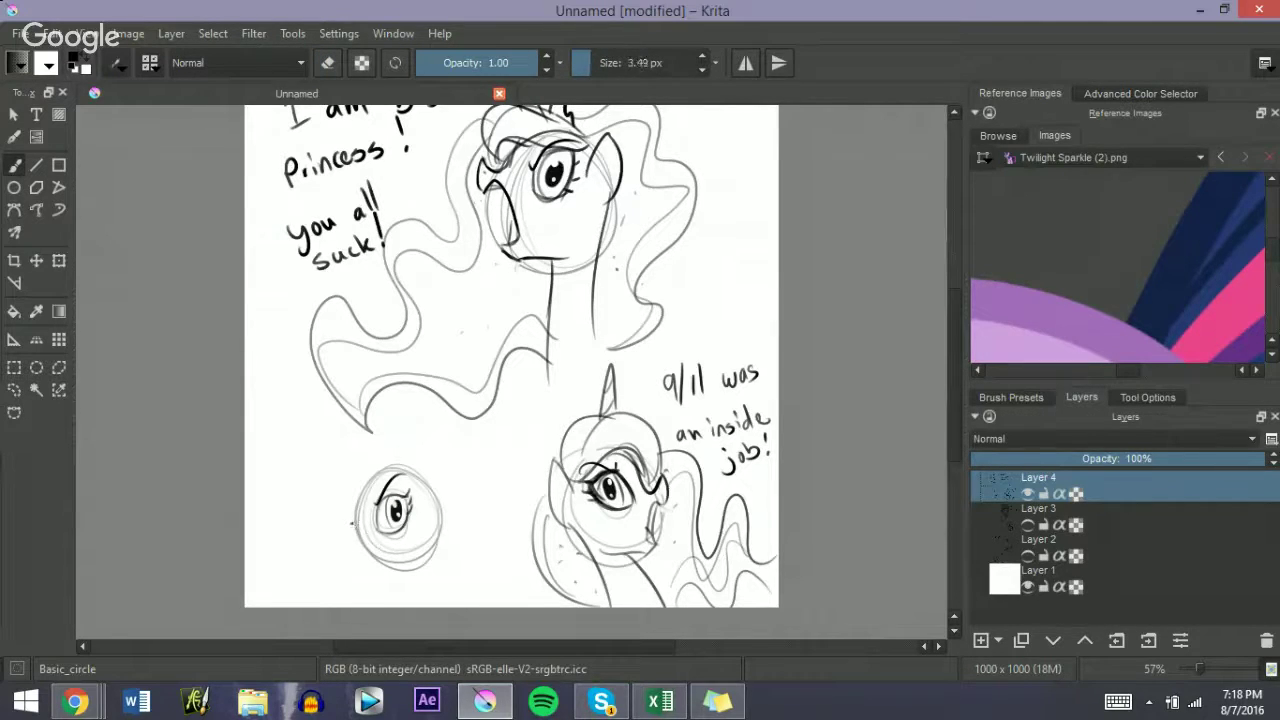
Step: Draw the third head's muzzle, open jaw line, swept forelock and pointed horn
mouse_move(356, 518)
left_mouse_down()
mouse_move(350, 545)
mouse_move(385, 571)
left_mouse_up()
mouse_move(360, 523)
left_mouse_down()
mouse_move(367, 481)
mouse_move(397, 476)
mouse_move(388, 485)
mouse_move(366, 446)
mouse_move(406, 470)
mouse_move(360, 425)
mouse_move(383, 455)
left_mouse_up()
key("ctrl+z")
key("ctrl+z")
key("ctrl+z")
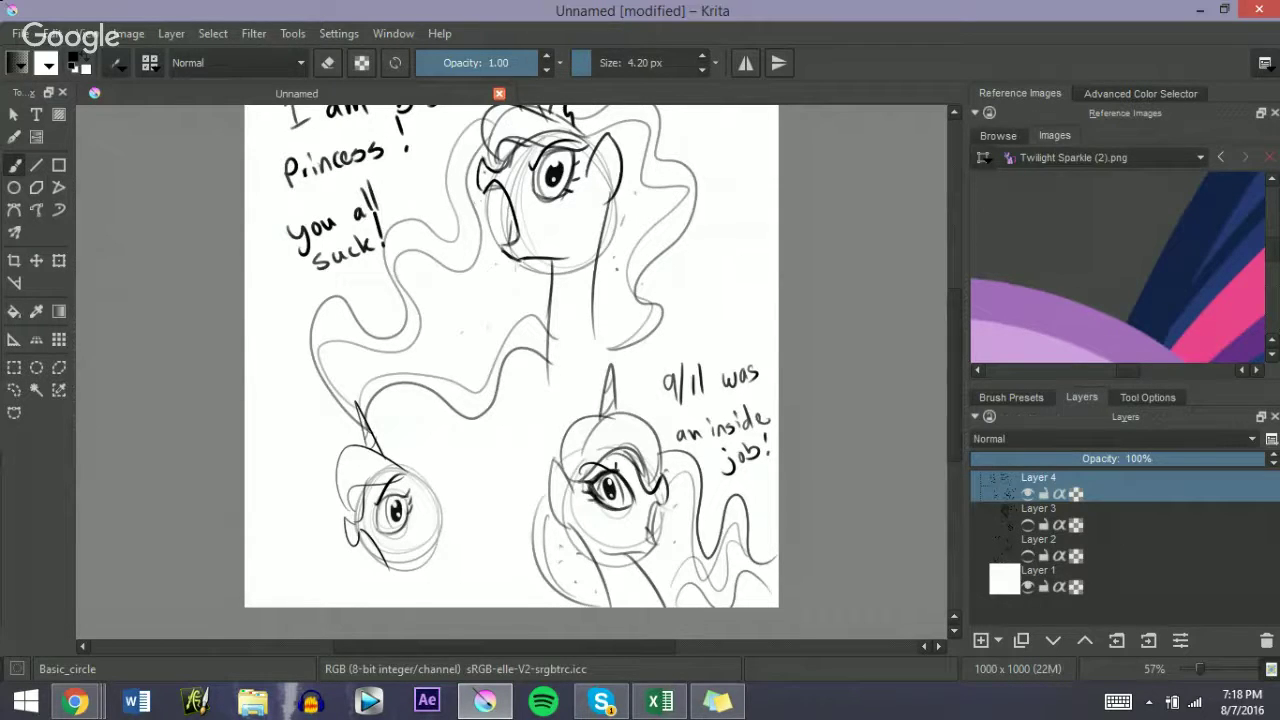
Step: Draw the third head's ear and the lines of its jaw and neck
left_click_drag(414, 484, 444, 512)
mouse_move(388, 570)
left_mouse_down()
mouse_move(425, 549)
mouse_move(389, 567)
left_mouse_up()
key("ctrl+z")
mouse_move(376, 508)
left_mouse_down()
mouse_move(378, 530)
mouse_move(442, 532)
mouse_move(448, 605)
mouse_move(411, 606)
left_mouse_up()
key("ctrl+z")
Step: Sketch a thin wavy mane around the third head, flowing out to the canvas edge and behind the neck, with sparkle dots
key("bracketleft")
mouse_move(372, 440)
left_mouse_down()
mouse_move(470, 562)
mouse_move(462, 582)
mouse_move(316, 490)
mouse_move(315, 538)
mouse_move(246, 544)
left_mouse_up()
left_click_drag(290, 600, 264, 606)
mouse_move(404, 449)
left_mouse_down()
mouse_move(472, 540)
mouse_move(458, 573)
left_mouse_up()
left_click_drag(246, 541, 340, 526)
left_click_drag(288, 603, 381, 576)
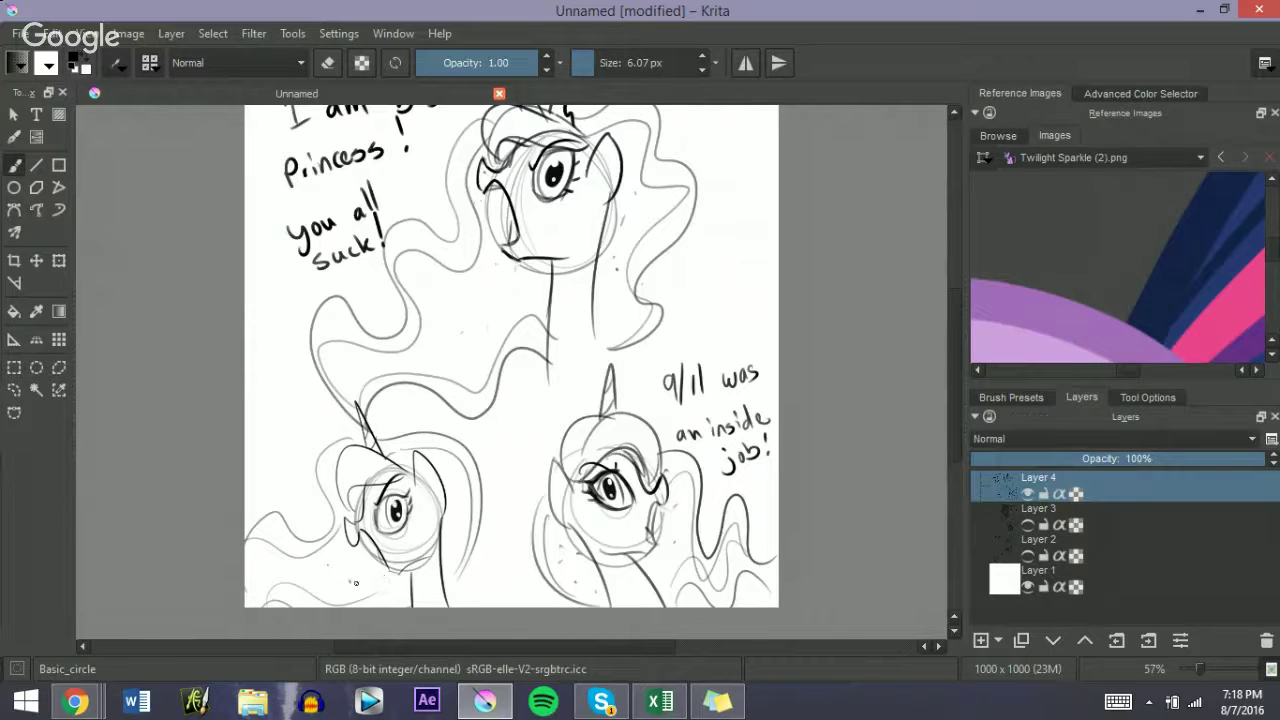
left_click(285, 560)
key("ctrl+z")
Step: Handwrite the caption "kids like cinnamon toast crunch because of sugar" beside the third head with a 4.65 px brush
mouse_move(275, 418)
left_mouse_down("shift")
mouse_move(262, 418)
mouse_move(282, 422)
left_mouse_up("shift")
left_click(266, 402)
mouse_move(292, 410)
left_mouse_down()
mouse_move(284, 422)
mouse_move(315, 421)
left_mouse_up()
left_click(310, 404)
left_click_drag(322, 411, 332, 419)
left_click_drag(255, 450, 352, 436)
left_click_drag(346, 432, 360, 429)
left_click_drag(256, 476, 254, 490)
left_click_drag(266, 482, 288, 488)
mouse_move(294, 470)
left_mouse_down()
mouse_move(298, 486)
mouse_move(330, 460)
mouse_move(366, 456)
left_mouse_up()
mouse_move(266, 510)
left_mouse_down()
mouse_move(320, 516)
mouse_move(342, 496)
mouse_move(330, 486)
mouse_move(266, 514)
left_mouse_up()
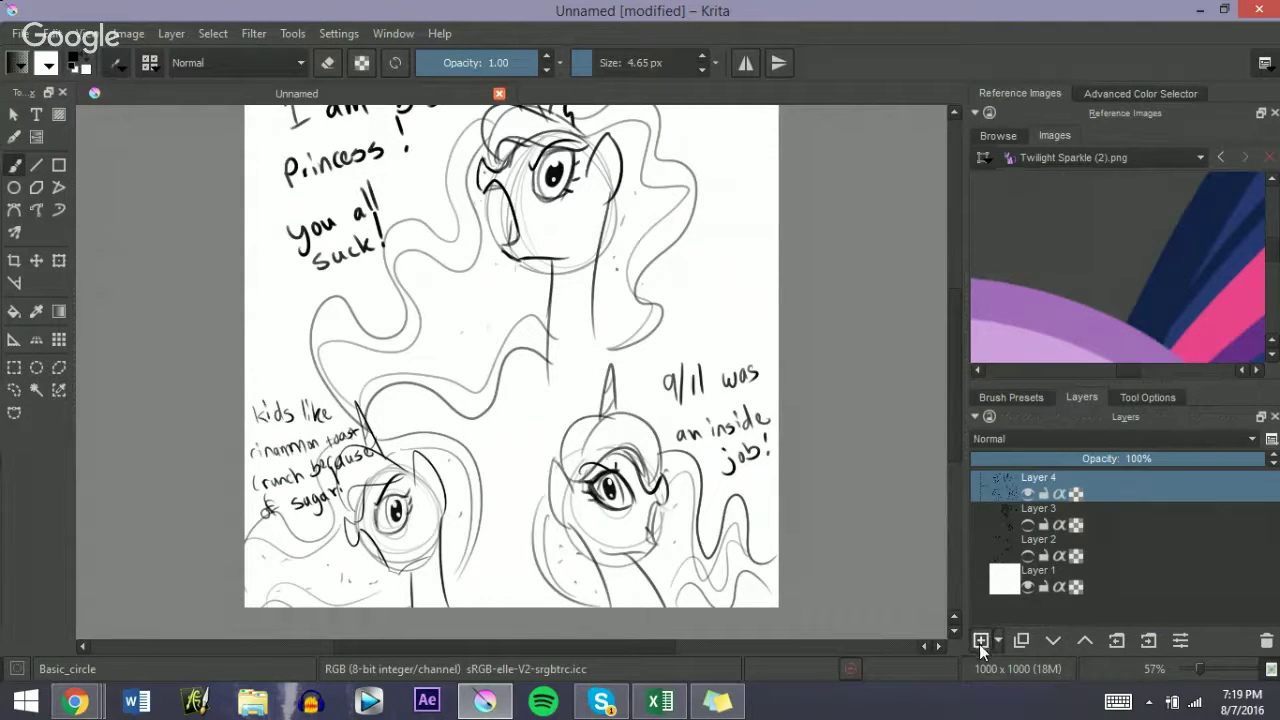
Step: Add a new layer, hide Layer 4, and sketch a head circle near the top centre of the blank canvas
left_click(980, 640)
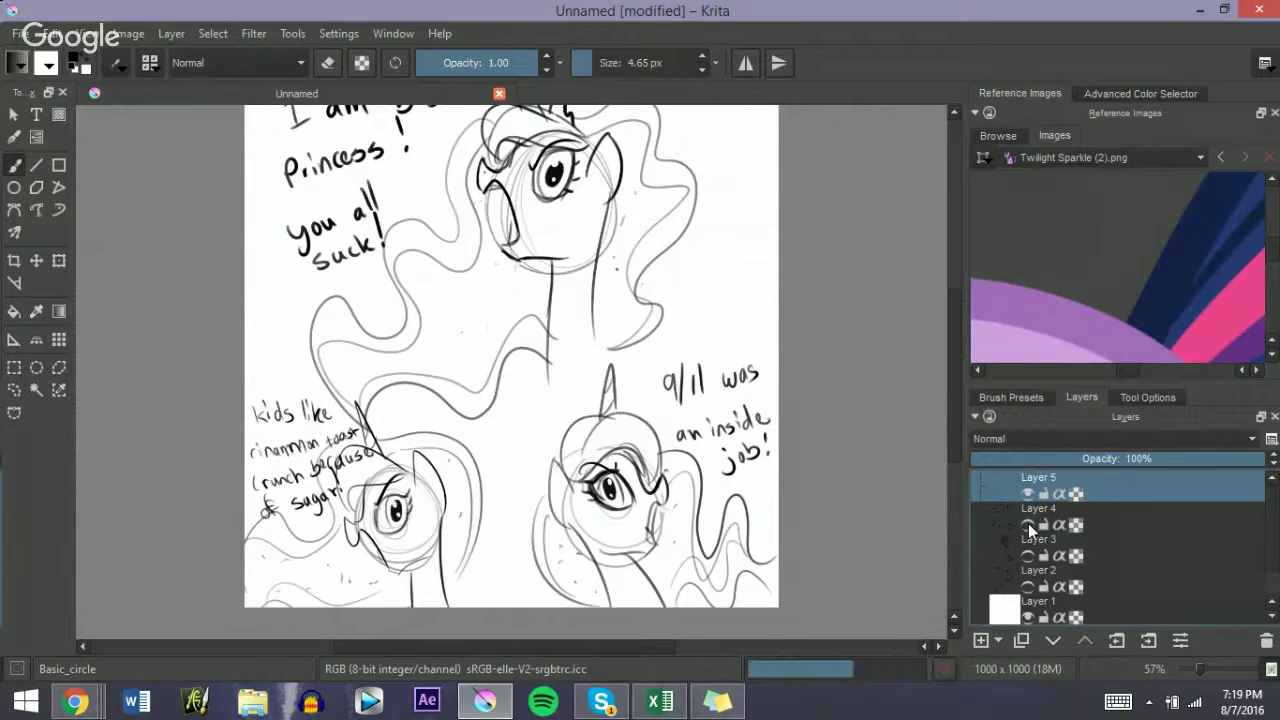
left_click(1027, 524)
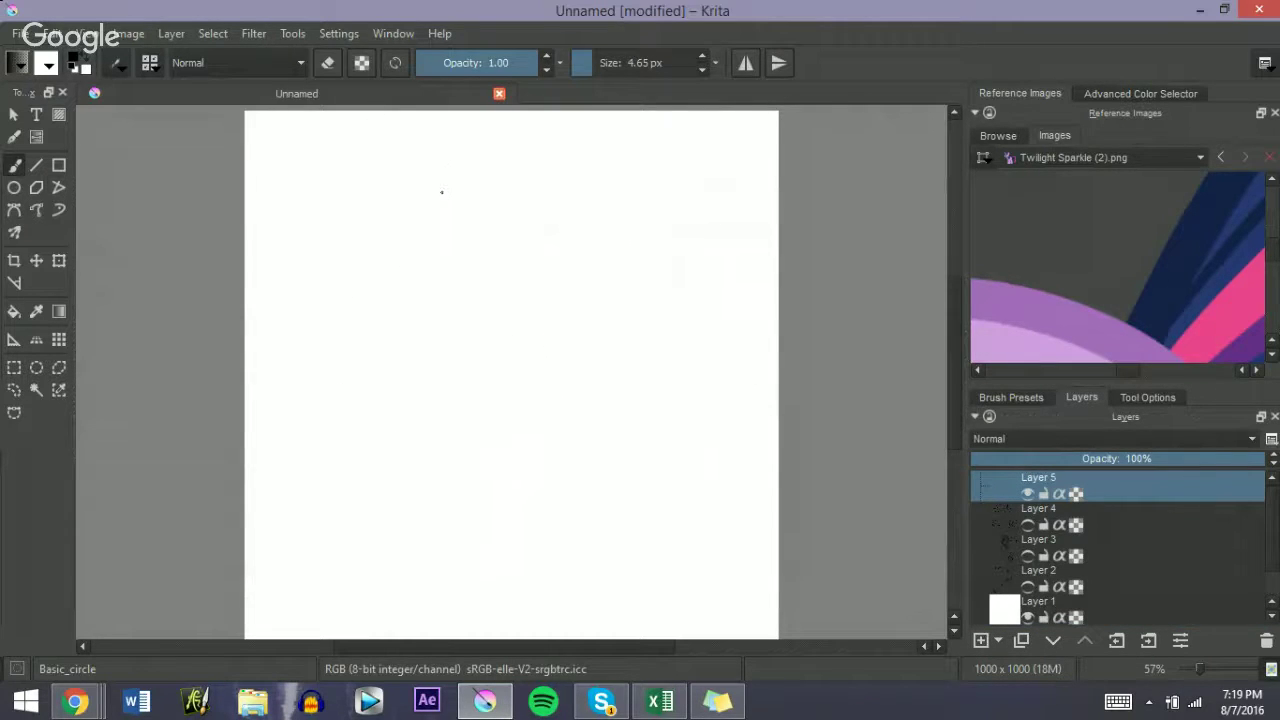
mouse_move(502, 151)
left_mouse_down()
mouse_move(463, 164)
mouse_move(512, 261)
left_mouse_up()
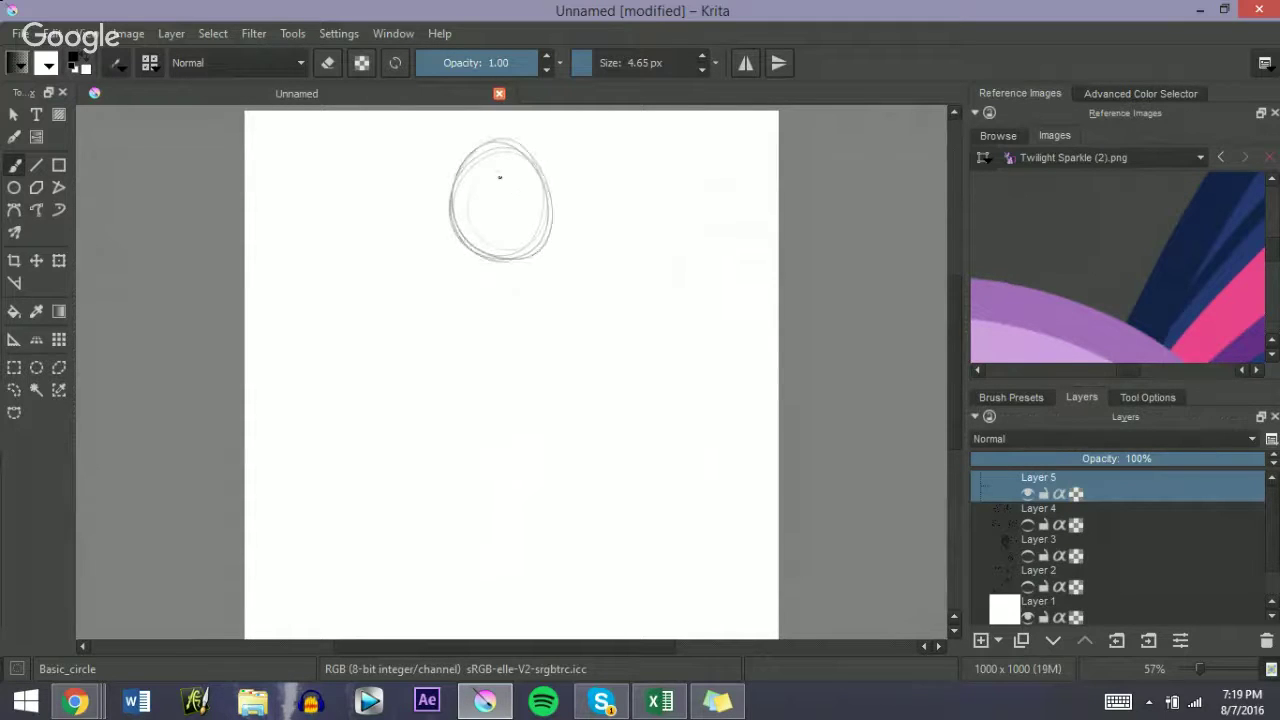
Step: Draw a glaring eye with a brow, lashes and solid pupil inside the head circle
mouse_move(481, 165)
left_mouse_down()
mouse_move(518, 182)
mouse_move(516, 210)
mouse_move(506, 178)
mouse_move(518, 184)
mouse_move(496, 196)
mouse_move(512, 212)
mouse_move(517, 180)
mouse_move(499, 209)
mouse_move(517, 209)
mouse_move(477, 186)
mouse_move(478, 197)
left_mouse_up()
key("ctrl+z")
key("ctrl+z")
left_click_drag(491, 207, 503, 186)
key("bracketright")
key("bracketright")
key("bracketright")
key("bracketright")
key("bracketright")
key("bracketright")
key("bracketleft")
key("bracketleft")
key("bracketleft")
key("bracketleft")
key("bracketleft")
Step: Erase a small highlight in the pupil and return to painting with a 5.81 px brush
key("e")
left_click(502, 190)
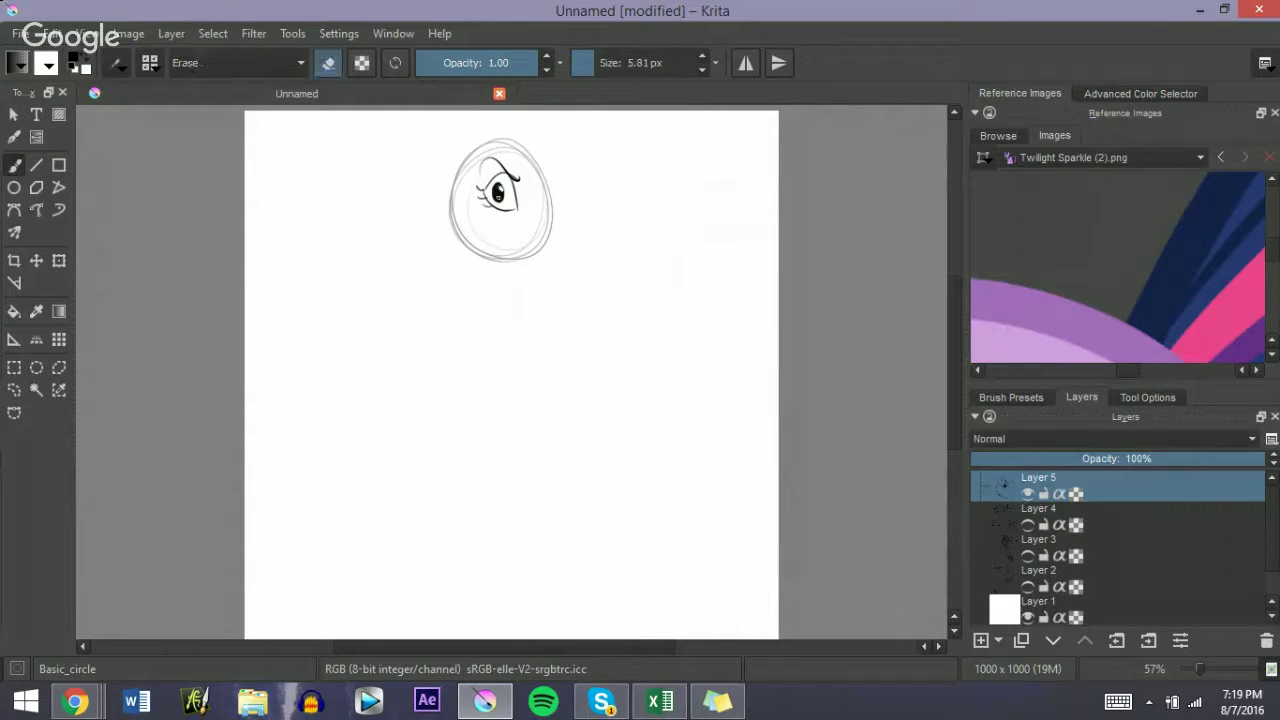
key("e")
Step: Draw the snout and open-mouthed muzzle along the front of the head circle
left_click_drag(520, 166, 527, 178)
left_click_drag(530, 176, 536, 208)
key("ctrl+z")
mouse_move(499, 154)
left_mouse_down()
mouse_move(540, 180)
mouse_move(522, 245)
mouse_move(536, 247)
left_mouse_up()
key("ctrl+z")
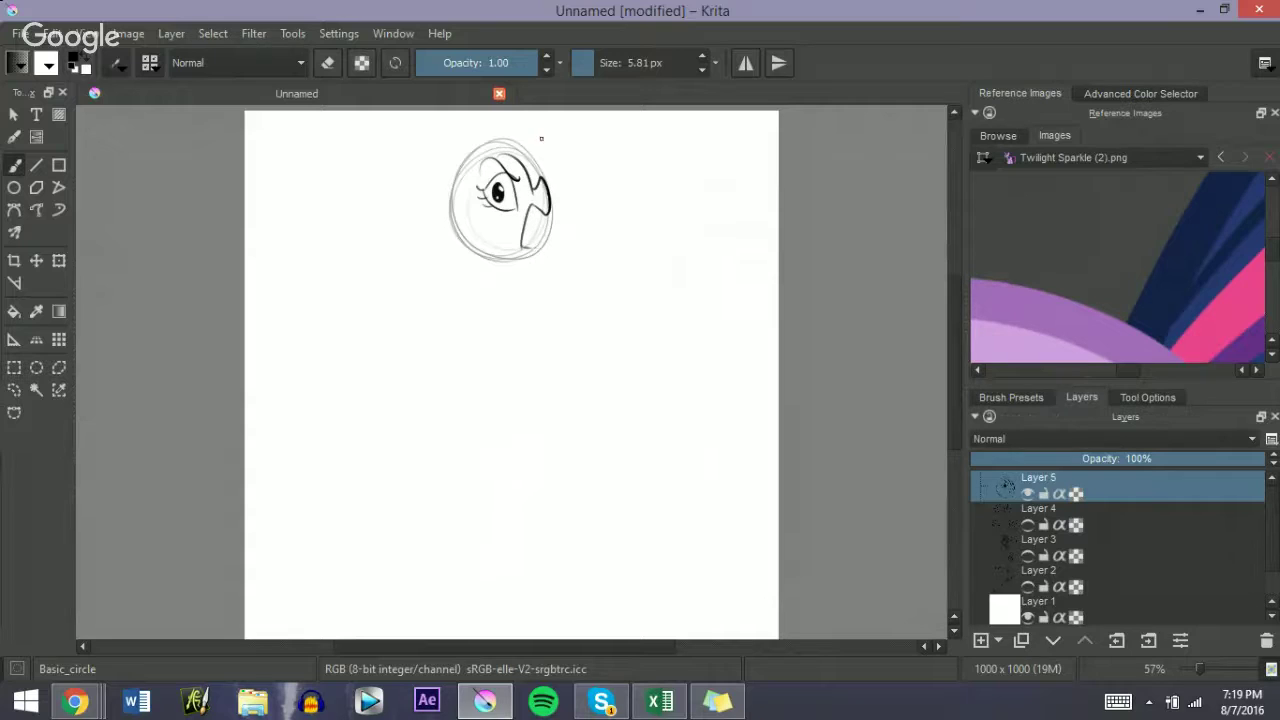
Step: Handwrite "Celestia does" beside the head as the first line of a caption
mouse_move(589, 145)
left_mouse_down()
mouse_move(588, 163)
mouse_move(600, 162)
left_mouse_up()
mouse_move(603, 138)
left_mouse_down()
mouse_move(604, 160)
mouse_move(620, 162)
left_mouse_up()
mouse_move(622, 150)
left_mouse_down()
mouse_move(639, 163)
mouse_move(643, 146)
left_mouse_up()
left_click_drag(645, 152, 645, 163)
left_click_drag(652, 152, 693, 162)
left_click_drag(704, 152, 716, 161)
left_click_drag(726, 150, 719, 161)
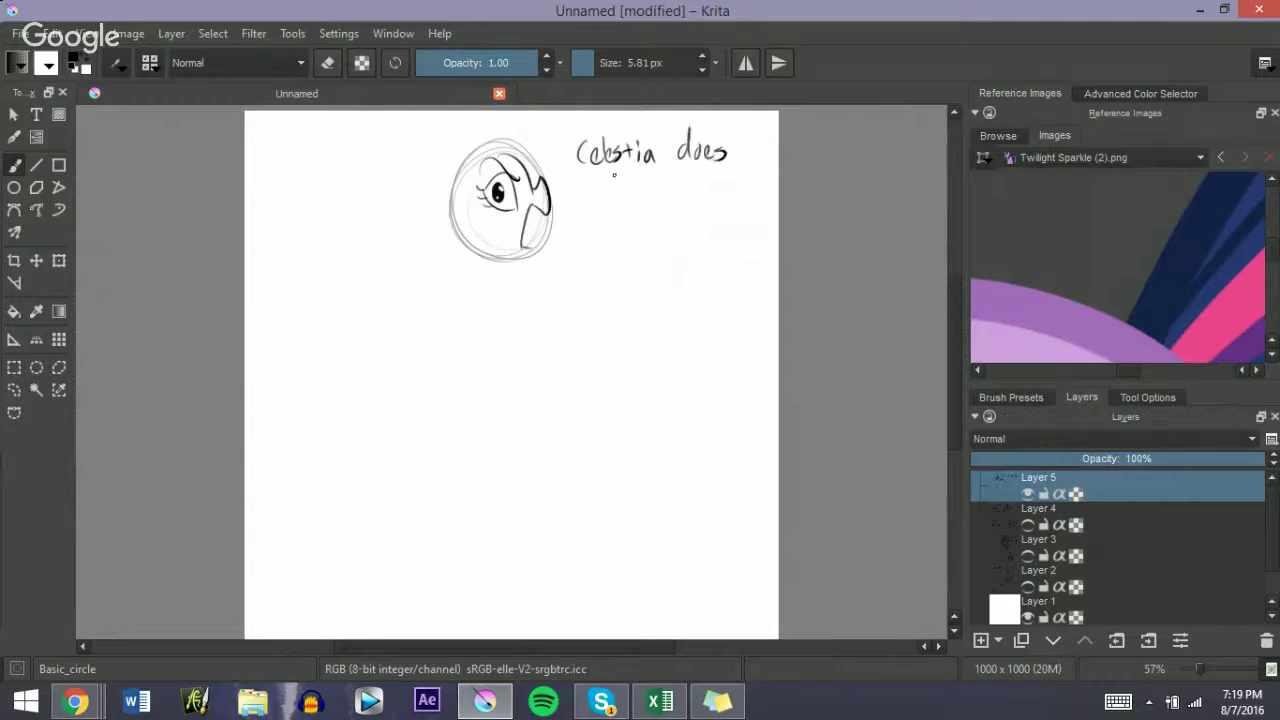
Step: Draw the forelock across the forehead and a horn rising above it
mouse_move(512, 150)
left_mouse_down()
mouse_move(454, 182)
mouse_move(522, 174)
left_mouse_up()
mouse_move(449, 158)
left_mouse_down()
mouse_move(530, 170)
mouse_move(498, 109)
left_mouse_up()
left_click_drag(503, 109, 510, 141)
Step: Draw the head's lower jaw line and the front of the neck, and try a line for the back of the neck
mouse_move(461, 230)
left_mouse_down()
mouse_move(515, 260)
mouse_move(528, 248)
left_mouse_up()
key("ctrl+z")
key("ctrl+z")
mouse_move(458, 225)
left_mouse_down()
mouse_move(512, 261)
mouse_move(523, 253)
mouse_move(521, 320)
left_mouse_up()
left_click_drag(442, 205, 452, 318)
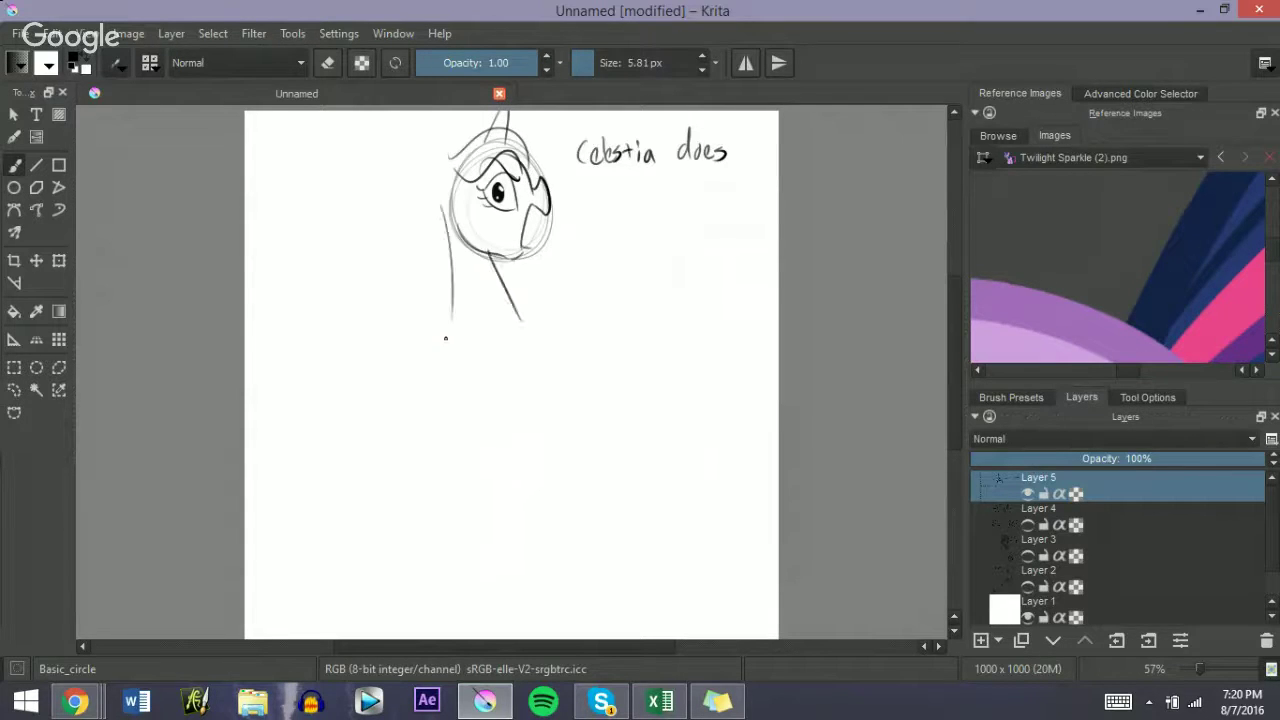
Step: Redraw the back of the neck at a slant, add the ear, and sketch wavy mane outlines on both sides of the head
key("ctrl+z")
left_click_drag(441, 135, 455, 186)
mouse_move(446, 143)
left_mouse_down()
mouse_move(447, 215)
mouse_move(424, 192)
mouse_move(452, 282)
left_mouse_up()
key("ctrl+z")
left_click_drag(447, 222, 474, 312)
mouse_move(430, 152)
left_mouse_down()
mouse_move(411, 190)
mouse_move(445, 264)
left_mouse_up()
mouse_move(516, 118)
left_mouse_down()
mouse_move(570, 170)
mouse_move(598, 268)
left_mouse_up()
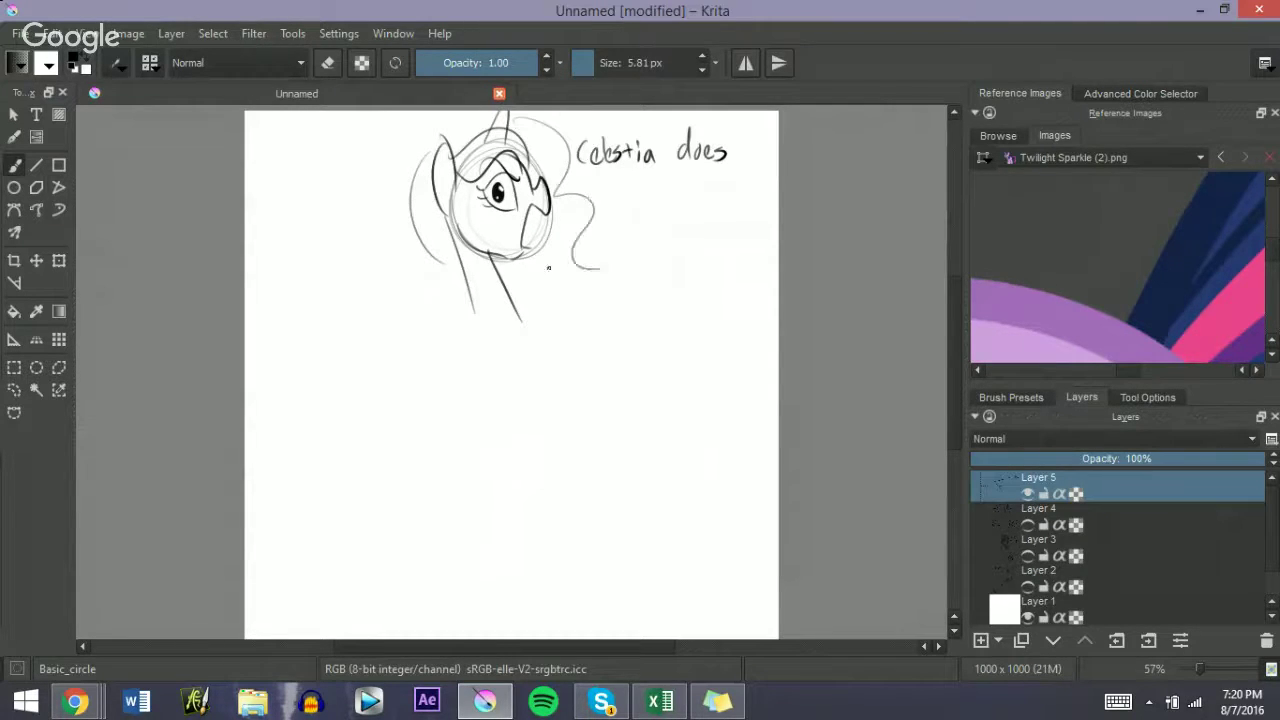
Step: Handwrite "nothing but" as the second line of the caption
left_click_drag(612, 178, 624, 191)
left_click_drag(631, 180, 644, 191)
left_click_drag(636, 180, 646, 179)
left_click_drag(648, 170, 661, 190)
mouse_move(666, 180)
left_mouse_down()
mouse_move(676, 198)
mouse_move(740, 193)
left_mouse_up()
mouse_move(745, 176)
left_mouse_down()
mouse_move(747, 194)
mouse_move(752, 182)
left_mouse_up()
Step: Handwrite "eat cake all day!" to finish the caption on two more lines
left_click_drag(610, 223, 612, 230)
left_click_drag(624, 220, 632, 230)
left_click_drag(625, 219, 679, 231)
mouse_move(683, 208)
left_mouse_down()
mouse_move(685, 229)
mouse_move(736, 230)
left_mouse_up()
left_click_drag(744, 205, 745, 231)
left_click_drag(618, 259, 620, 270)
left_click_drag(630, 258, 638, 268)
mouse_move(645, 256)
left_mouse_down()
mouse_move(640, 281)
mouse_move(647, 255)
left_mouse_up()
left_click(650, 264)
left_click(659, 265)
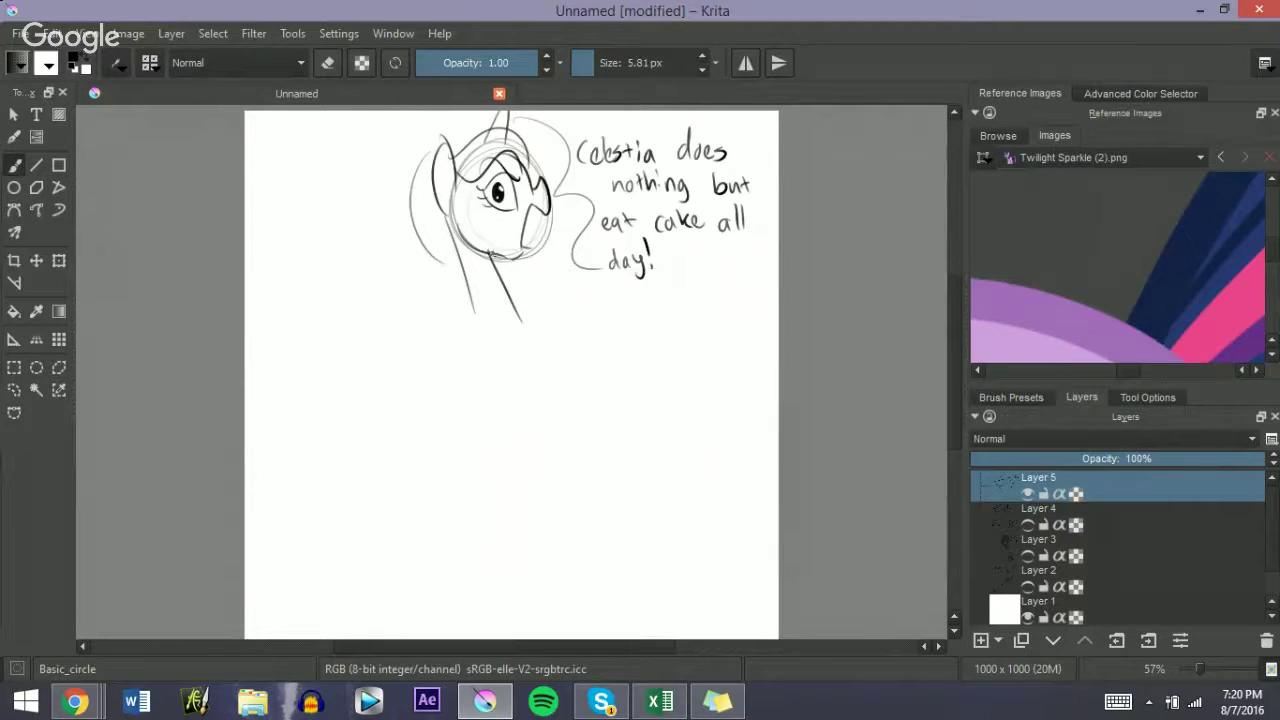
Step: Add a wavy lower mane strand flowing out from the neck and rework the line of the snout
mouse_move(489, 256)
left_mouse_down()
mouse_move(527, 249)
mouse_move(556, 324)
mouse_move(590, 316)
left_mouse_up()
left_click_drag(521, 168, 535, 190)
key("ctrl+z")
key("ctrl+z")
Step: Erase stray lines around the muzzle and eye, and redraw the upper eyelid darker with the brush
key("e")
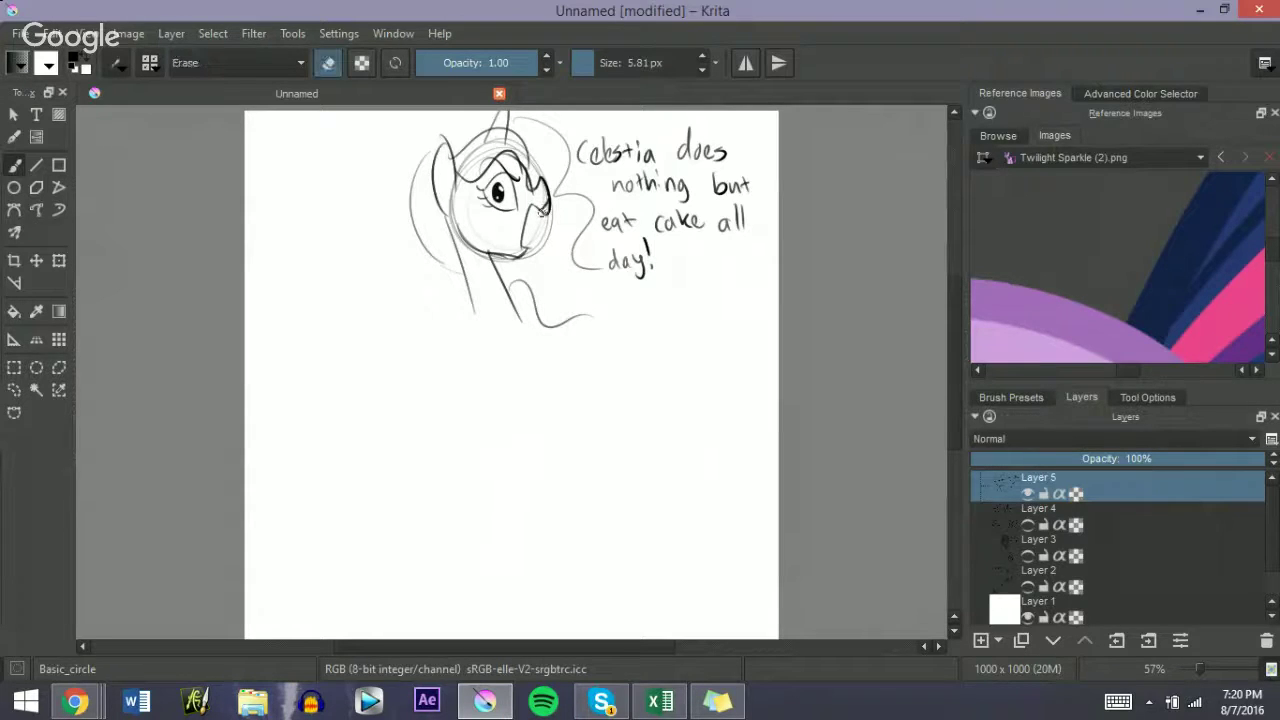
mouse_move(546, 208)
left_mouse_down()
mouse_move(523, 221)
mouse_move(494, 178)
left_mouse_up()
key("e")
left_click_drag(494, 180, 502, 171)
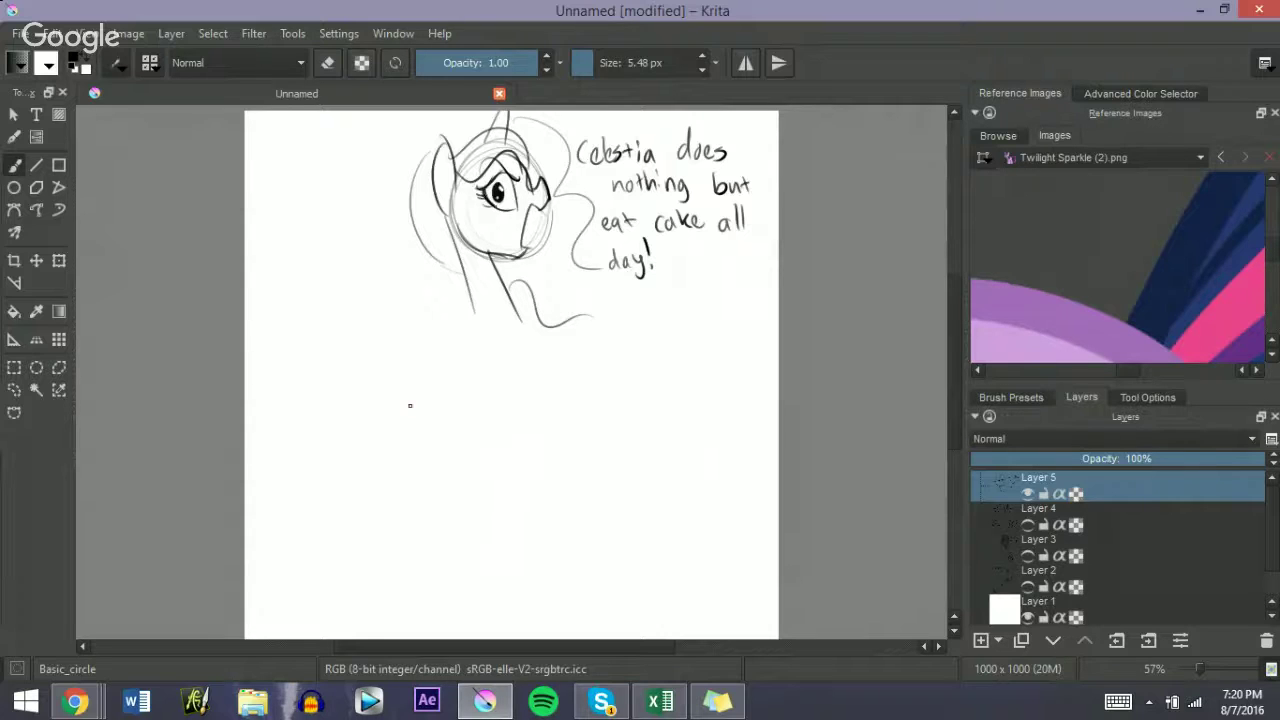
Step: Sketch a second head circle below the first head, in the canvas's left half
scroll(953, 372, "down", 1)
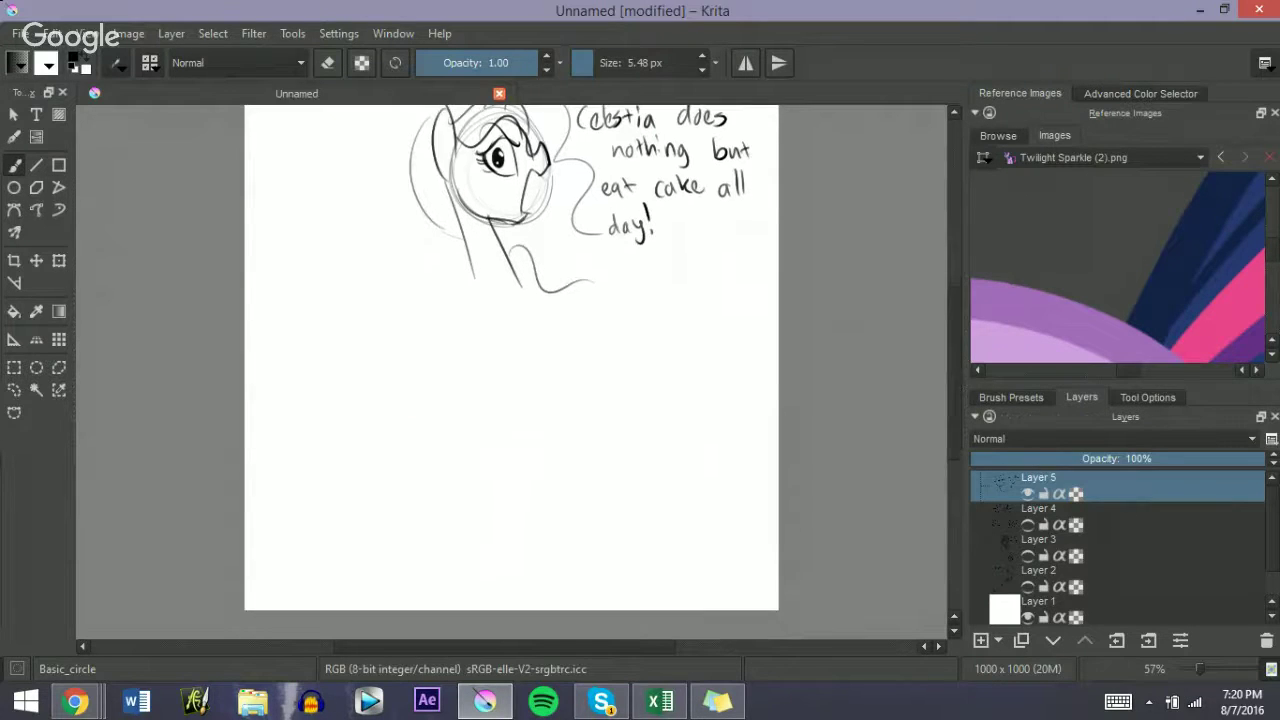
mouse_move(402, 340)
left_mouse_down()
mouse_move(432, 341)
mouse_move(376, 360)
mouse_move(400, 424)
left_mouse_up()
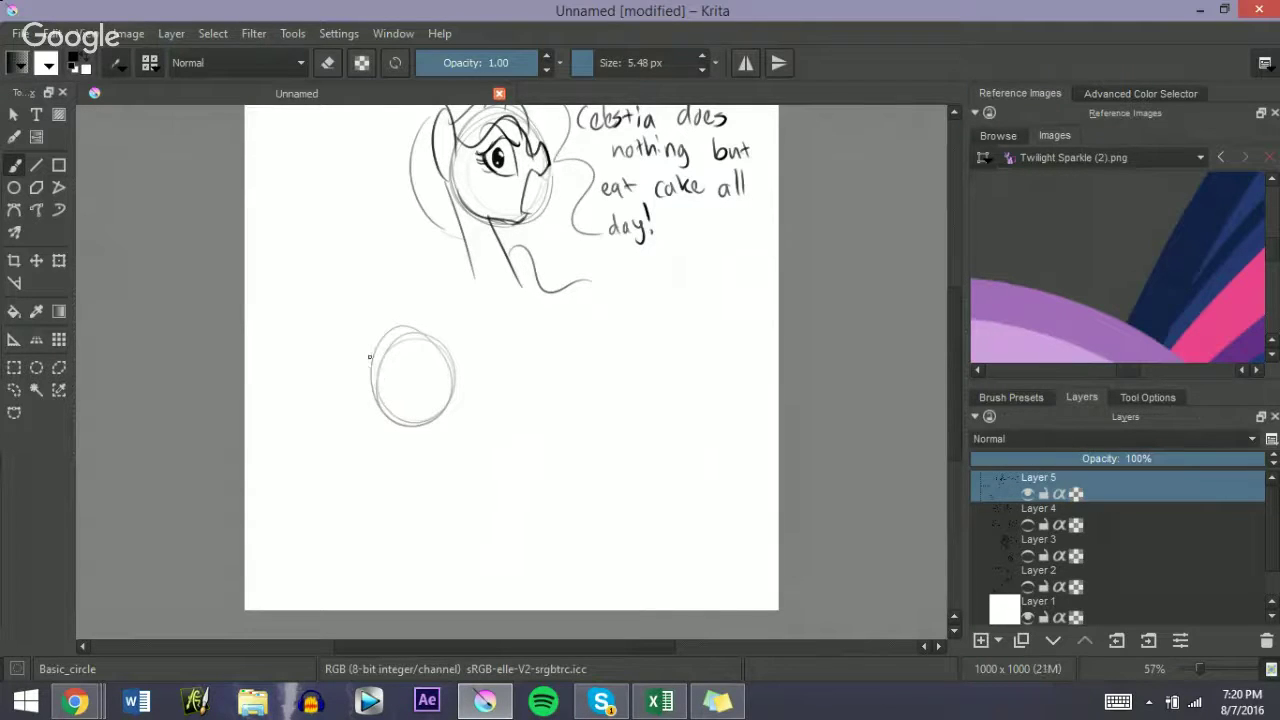
mouse_move(373, 372)
left_mouse_down()
mouse_move(388, 419)
mouse_move(429, 423)
left_mouse_up()
Step: Draw the second head's eye with lashes and a solid pupil, plus its snout and open jaw
mouse_move(408, 342)
left_mouse_down()
mouse_move(384, 371)
mouse_move(392, 392)
mouse_move(408, 376)
mouse_move(411, 362)
mouse_move(380, 392)
mouse_move(392, 348)
mouse_move(392, 360)
mouse_move(408, 352)
left_mouse_up()
key("bracketright")
key("bracketright")
key("bracketright")
key("e")
key("e")
left_click_drag(400, 356, 412, 352)
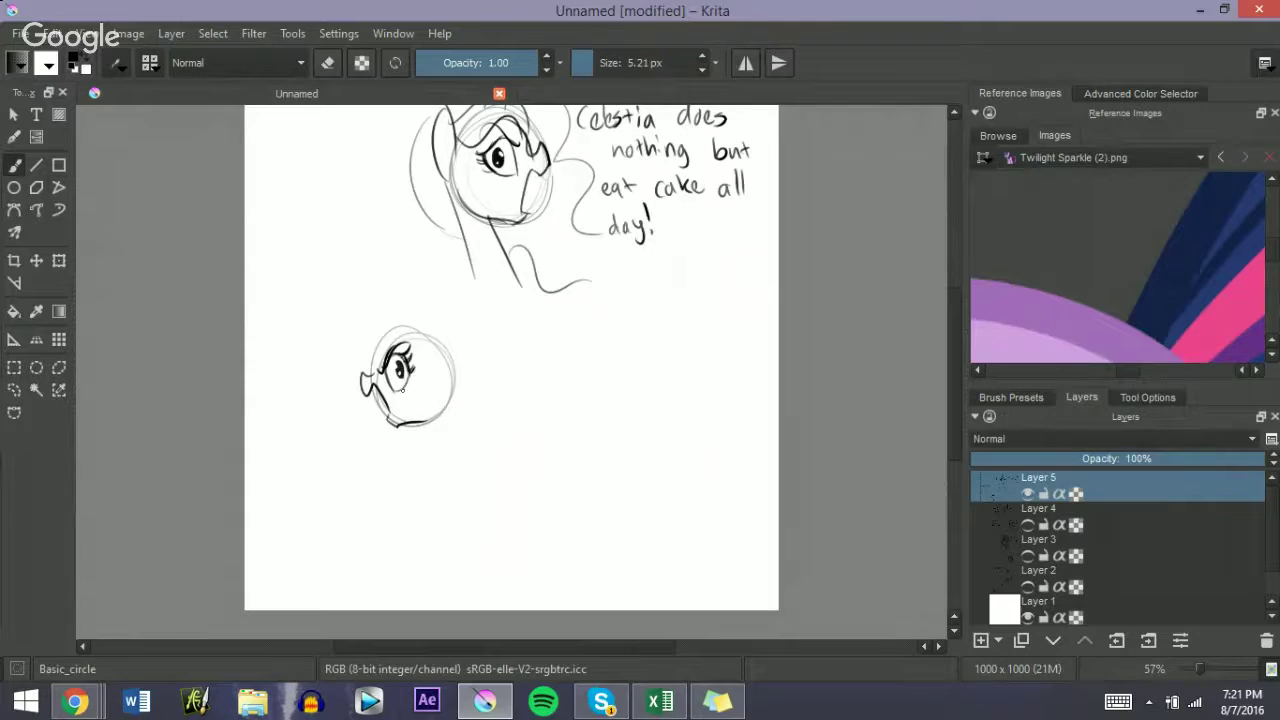
Step: Draw the second head's forelock, ear and the back line of its neck
left_click_drag(397, 425, 435, 409)
key("ctrl+z")
mouse_move(371, 372)
left_mouse_down()
mouse_move(417, 332)
mouse_move(409, 343)
mouse_move(452, 366)
mouse_move(424, 312)
mouse_move(454, 358)
mouse_move(443, 486)
left_mouse_up()
key("ctrl+z")
key("ctrl+z")
key("ctrl+z")
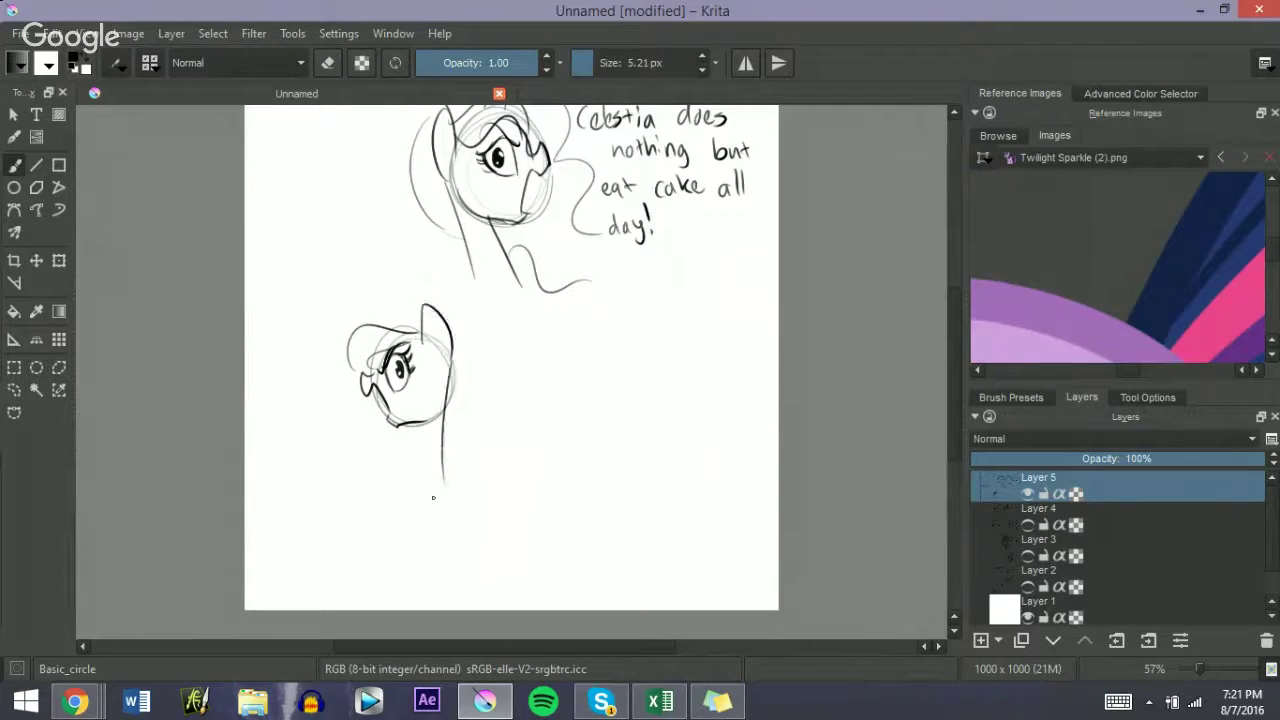
Step: Add the second head's horn and front neck line, and sketch its wavy mane around the head and neck
left_click_drag(374, 377, 371, 359)
left_click_drag(414, 438, 401, 518)
mouse_move(366, 325)
left_mouse_down()
mouse_move(357, 293)
mouse_move(380, 324)
mouse_move(365, 317)
left_mouse_up()
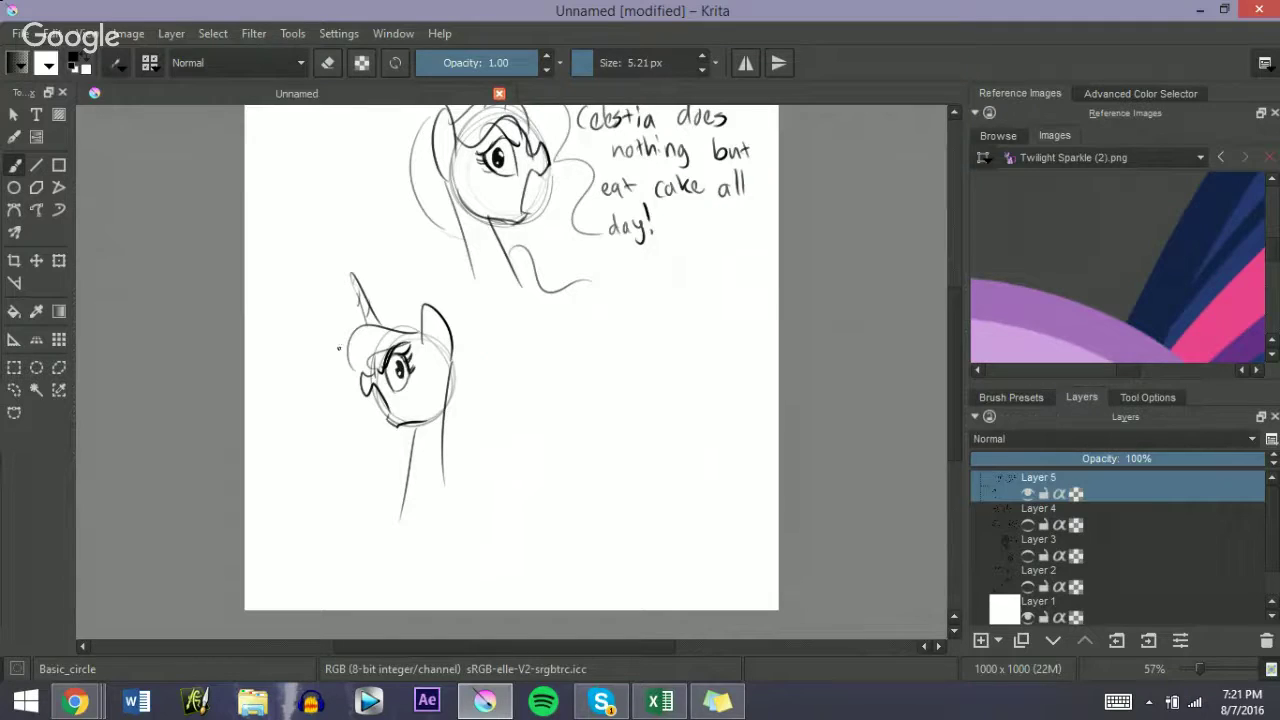
mouse_move(276, 380)
left_mouse_down()
mouse_move(362, 322)
mouse_move(445, 310)
mouse_move(468, 332)
mouse_move(470, 410)
mouse_move(450, 470)
left_mouse_up()
left_click_drag(272, 450, 390, 485)
Step: Handwrite a three-line caption beside the second head: a first name followed by "can suck it"
mouse_move(258, 295)
left_mouse_down()
mouse_move(265, 310)
mouse_move(271, 296)
left_mouse_up()
left_click(277, 291)
mouse_move(277, 300)
left_mouse_down()
mouse_move(278, 312)
mouse_move(288, 304)
left_mouse_up()
left_click_drag(291, 284, 294, 303)
left_click_drag(287, 294, 298, 290)
left_click_drag(301, 291, 334, 296)
left_click(311, 281)
left_click_drag(270, 338, 262, 350)
mouse_move(280, 340)
left_mouse_down()
mouse_move(294, 350)
mouse_move(326, 336)
left_mouse_up()
mouse_move(335, 308)
left_mouse_down()
mouse_move(336, 336)
mouse_move(348, 334)
mouse_move(306, 374)
left_mouse_up()
left_click_drag(311, 350, 312, 372)
left_click_drag(302, 358, 316, 356)
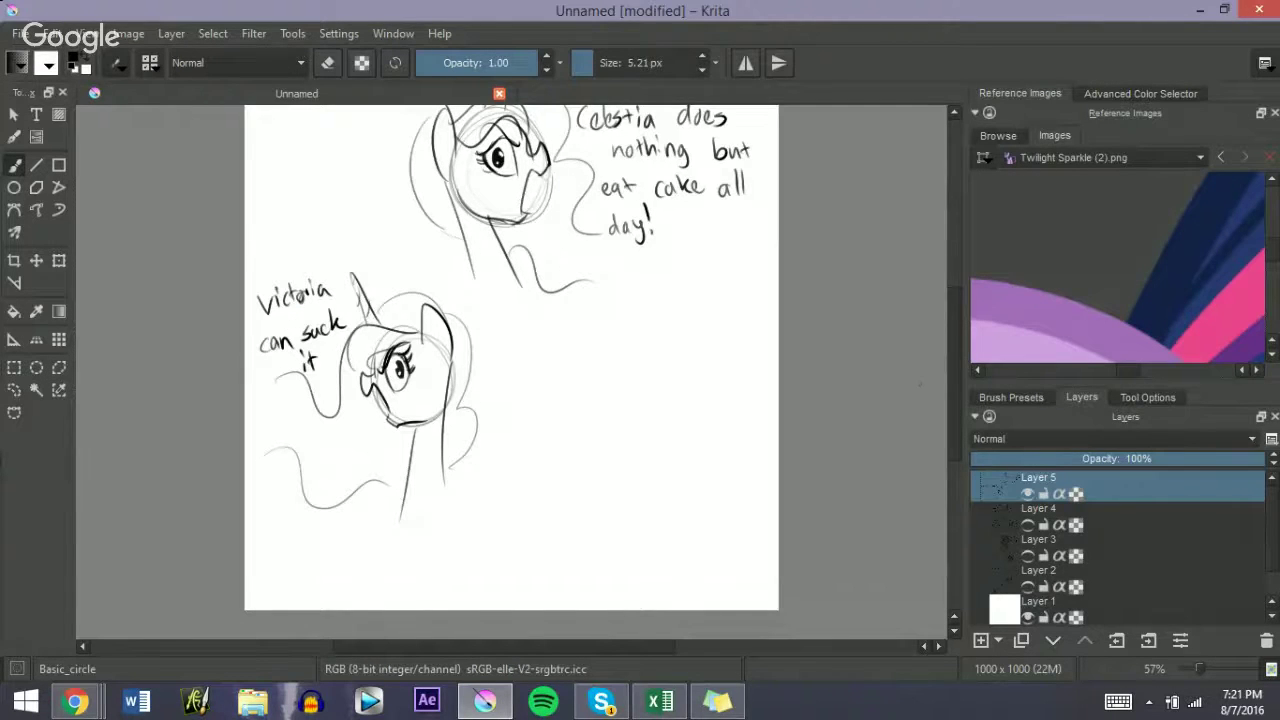
Step: Sketch a third head circle in the canvas's right half with a glaring eye, solid pupil and open-mouthed muzzle
scroll(924, 374, "up", 2)
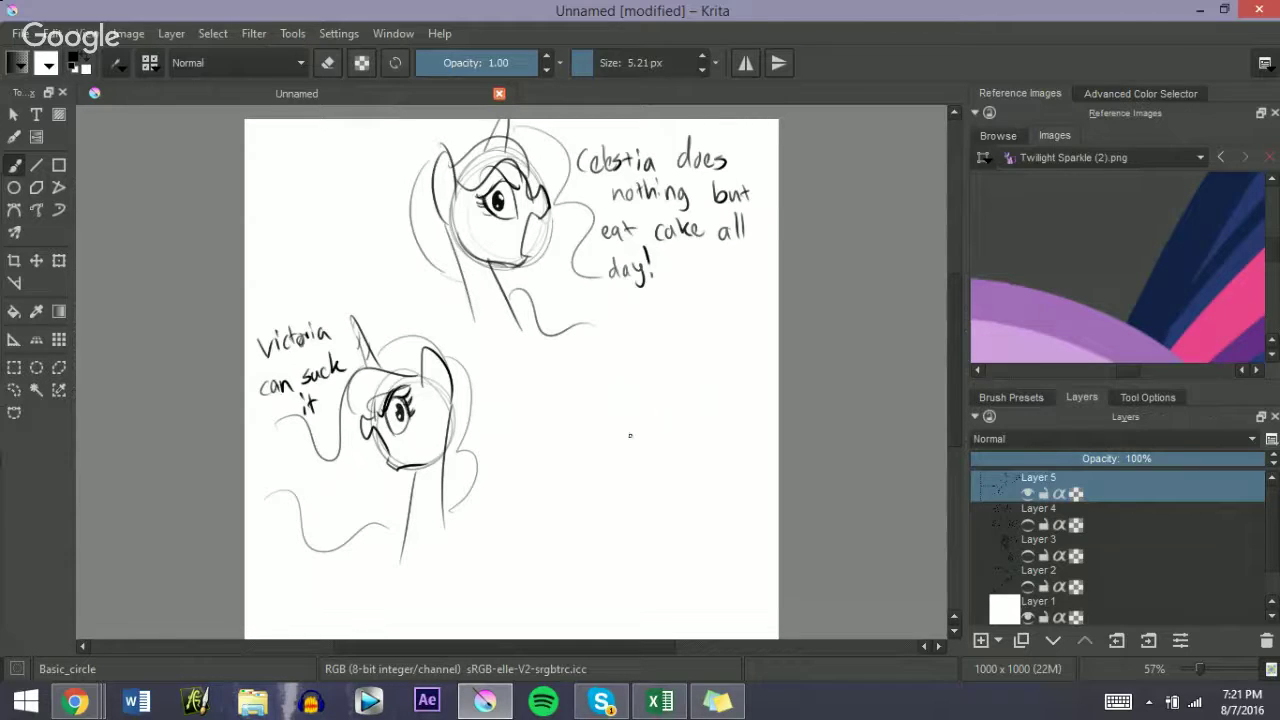
mouse_move(682, 428)
left_mouse_down()
mouse_move(684, 415)
mouse_move(659, 403)
mouse_move(661, 424)
mouse_move(629, 416)
mouse_move(650, 398)
mouse_move(629, 415)
mouse_move(642, 402)
mouse_move(632, 430)
mouse_move(645, 434)
mouse_move(662, 420)
mouse_move(646, 421)
mouse_move(650, 408)
mouse_move(644, 420)
mouse_move(688, 414)
mouse_move(652, 468)
mouse_move(667, 464)
left_mouse_up()
key("ctrl+z")
key("ctrl+z")
key("ctrl+z")
key("e")
key("e")
key("e")
key("bracketleft")
key("bracketleft")
key("e")
key("ctrl+z")
Step: Draw a pointed ear at the back of the third head, undoing and redrawing it until it fits
left_click_drag(604, 363, 612, 394)
left_click_drag(603, 364, 607, 418)
key("ctrl+z")
key("ctrl+z")
left_click_drag(602, 358, 606, 423)
key("ctrl+z")
left_click_drag(602, 364, 607, 419)
key("ctrl+z")
key("ctrl+z")
mouse_move(600, 360)
left_mouse_down()
mouse_move(615, 387)
mouse_move(603, 417)
left_mouse_up()
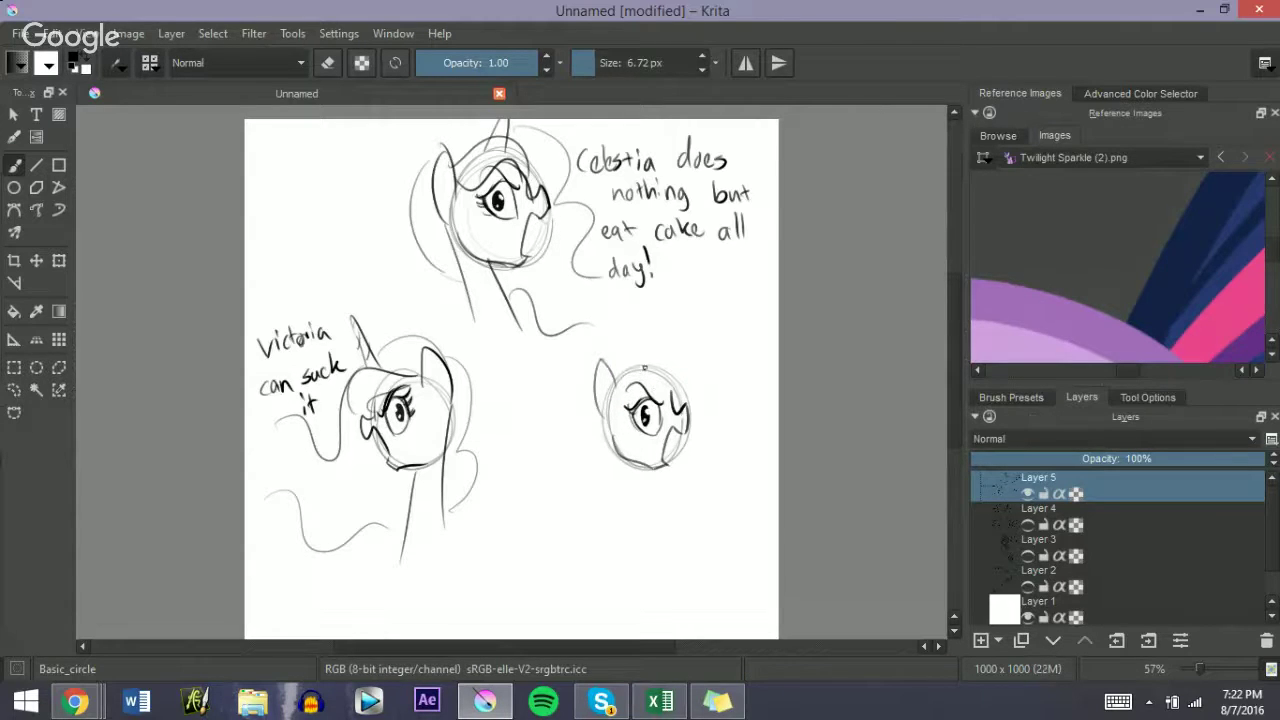
Step: Draw a rounded forelock over the third head, then erase and redraw its rear jaw line
mouse_move(612, 378)
left_mouse_down()
mouse_move(696, 380)
mouse_move(688, 402)
left_mouse_up()
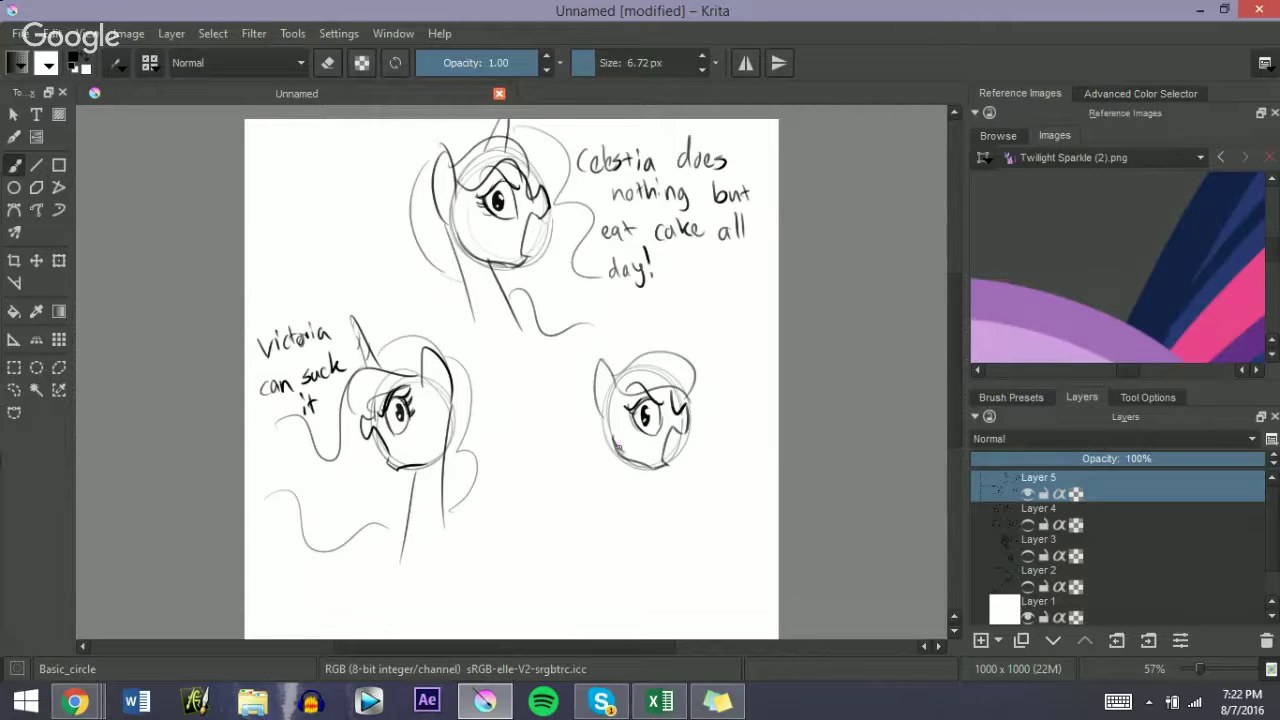
key("e")
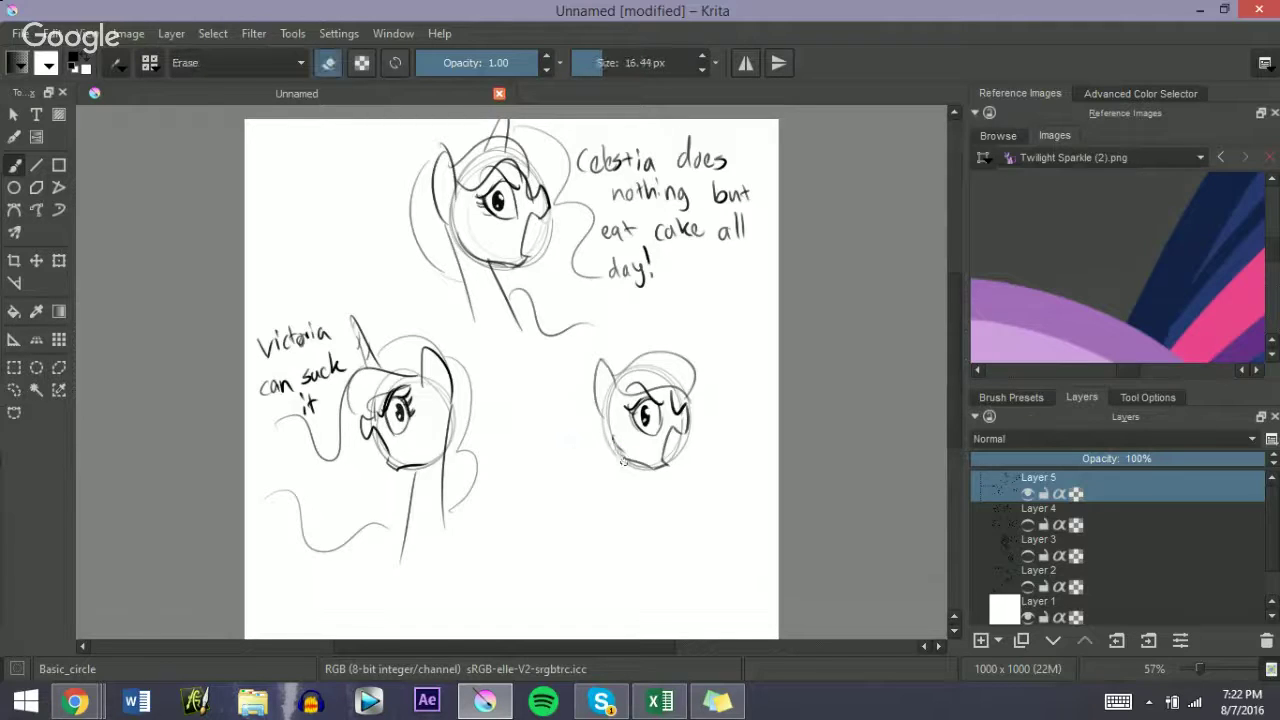
key("e")
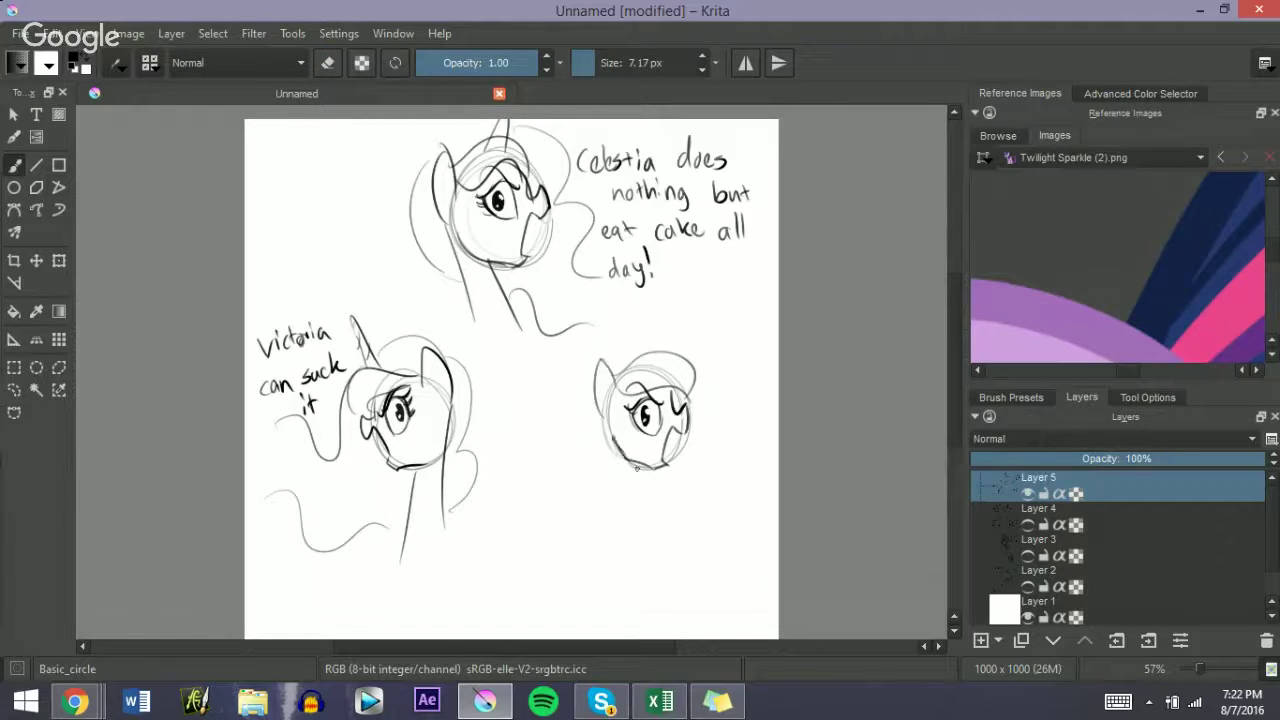
Step: Draw the front and back neck lines below the third head, undoing and redrawing each until it fits
left_click_drag(634, 464, 667, 518)
key("ctrl+z")
left_click_drag(644, 465, 666, 530)
key("ctrl+z")
left_click_drag(636, 464, 670, 506)
left_click_drag(604, 424, 620, 518)
key("ctrl+z")
left_click_drag(599, 422, 626, 496)
key("ctrl+z")
left_click_drag(597, 410, 627, 522)
Step: Add a pointed, shaded horn to the third head and sketch its mane behind the neck and in waves beyond the muzzle
left_click_drag(653, 353, 672, 310)
mouse_move(672, 311)
left_mouse_down()
mouse_move(672, 356)
mouse_move(671, 339)
left_mouse_up()
left_click_drag(662, 339, 672, 316)
mouse_move(608, 504)
left_mouse_down()
mouse_move(619, 350)
mouse_move(654, 330)
mouse_move(753, 461)
left_mouse_up()
mouse_move(675, 503)
left_mouse_down()
mouse_move(722, 495)
mouse_move(756, 498)
left_mouse_up()
left_click_drag(745, 446, 757, 511)
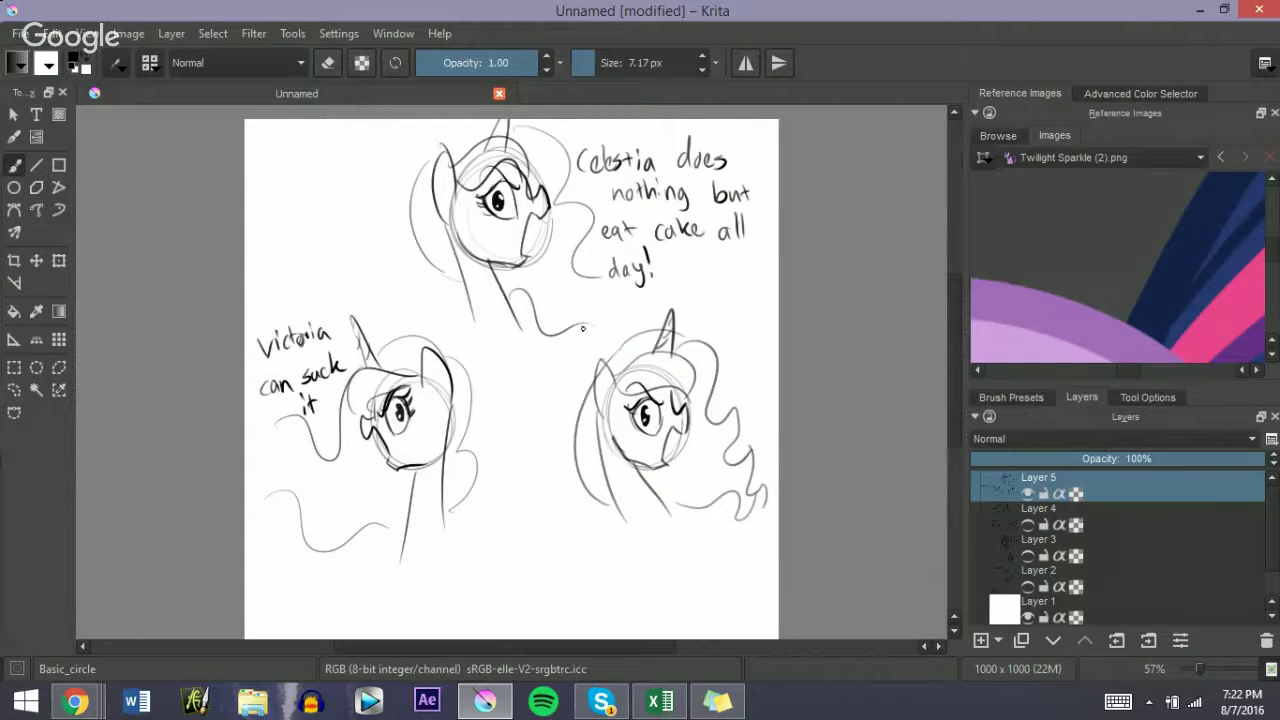
left_click_drag(950, 372, 948, 399)
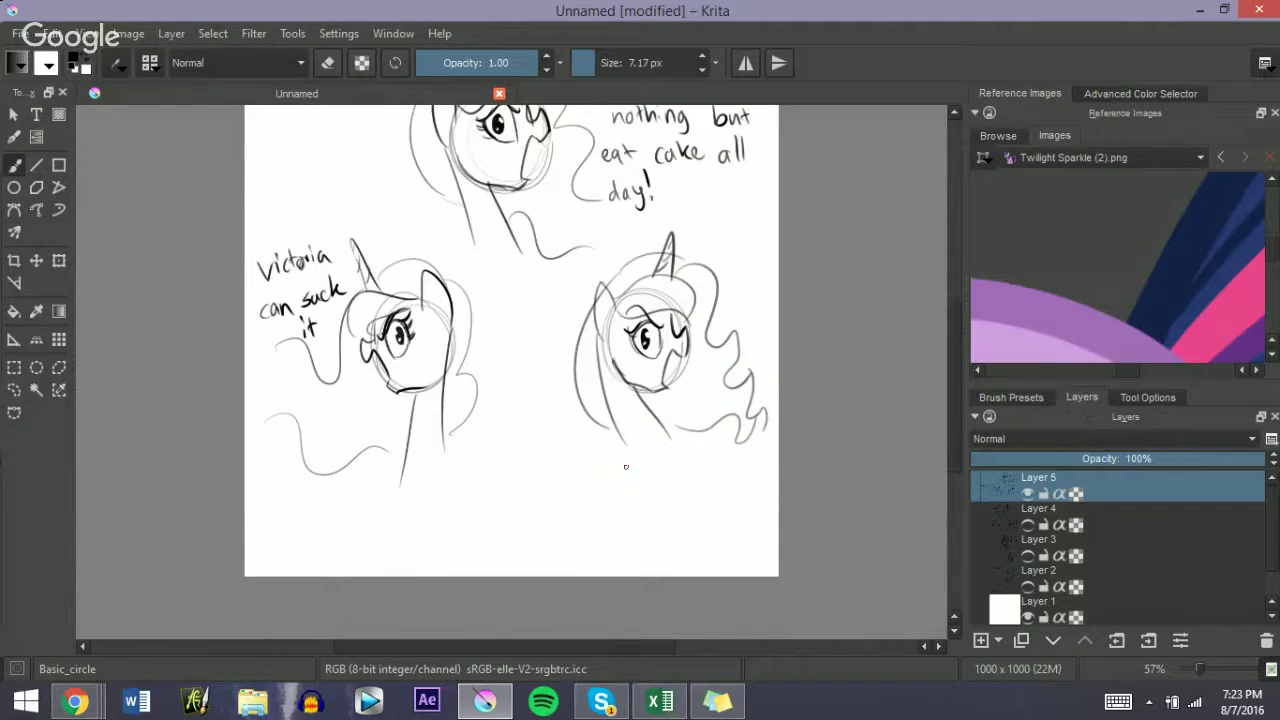
mouse_move(625, 461)
left_mouse_down()
mouse_move(623, 477)
mouse_move(631, 458)
left_mouse_up()
left_click_drag(634, 464, 678, 460)
key("ctrl+z")
key("ctrl+z")
key("ctrl+z")
key("ctrl+z")
Step: Handwrite the caption lines "Tirek loves" and "playing tea time" below the third head with a 5.03 px brush
left_click_drag(646, 459, 667, 464)
left_click_drag(673, 447, 681, 464)
mouse_move(698, 446)
left_mouse_down()
mouse_move(701, 460)
mouse_move(734, 450)
left_mouse_up()
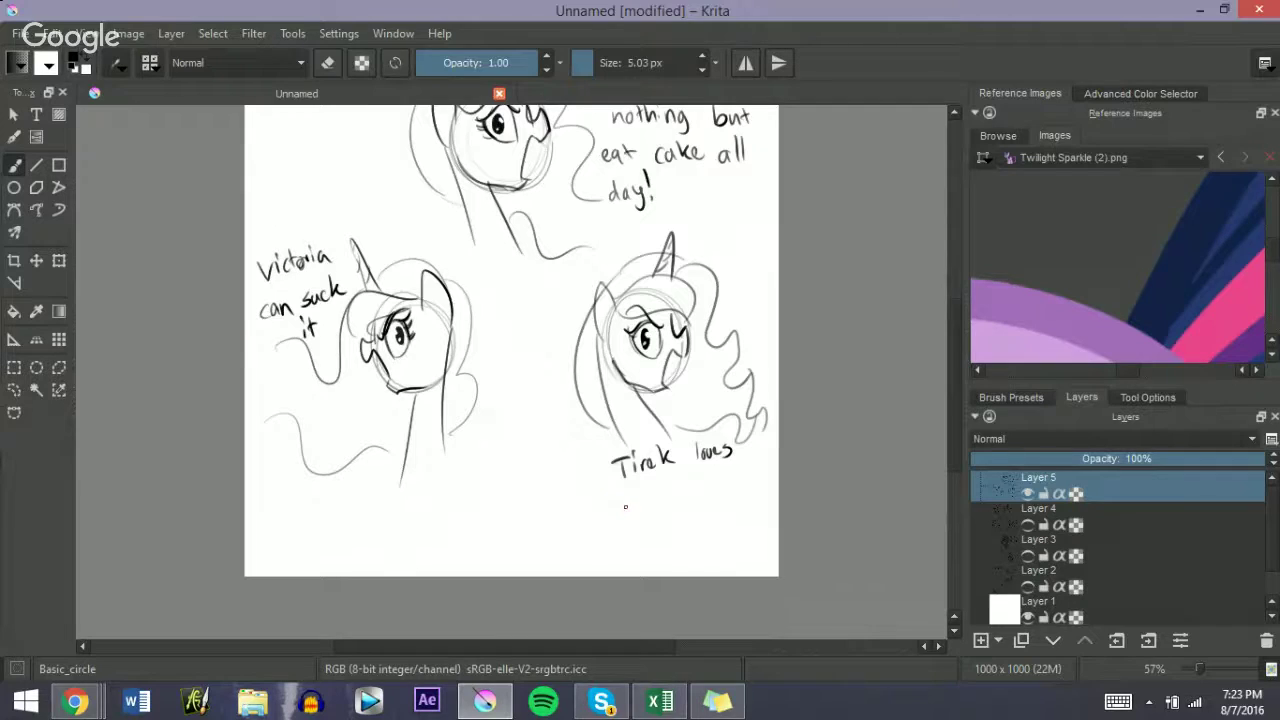
mouse_move(610, 496)
left_mouse_down()
mouse_move(638, 518)
mouse_move(645, 498)
mouse_move(663, 500)
mouse_move(654, 514)
mouse_move(722, 496)
mouse_move(750, 472)
mouse_move(750, 488)
left_mouse_up()
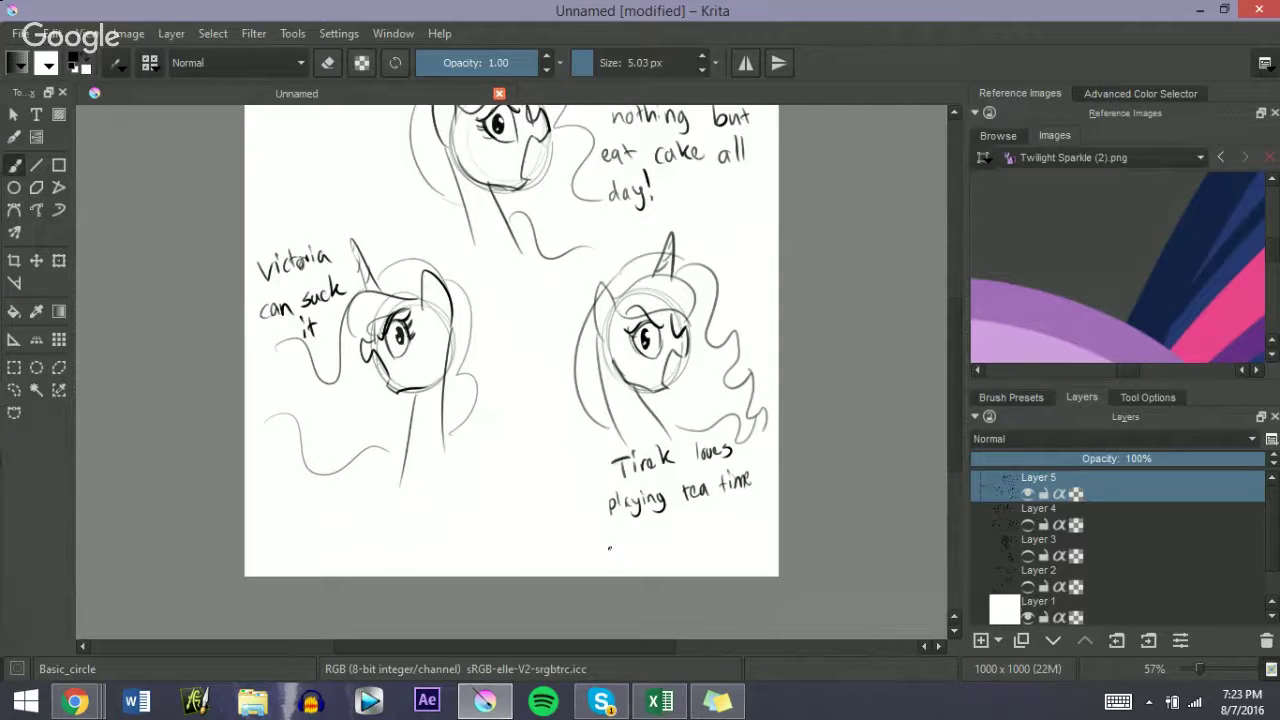
Step: Handwrite "with Celestia" as the third caption line, and add a new layer above Layer 5
mouse_move(609, 544)
left_mouse_down()
mouse_move(645, 550)
mouse_move(698, 546)
left_mouse_up()
left_click_drag(700, 540, 721, 540)
left_click_drag(715, 530, 726, 529)
left_click_drag(728, 530, 738, 540)
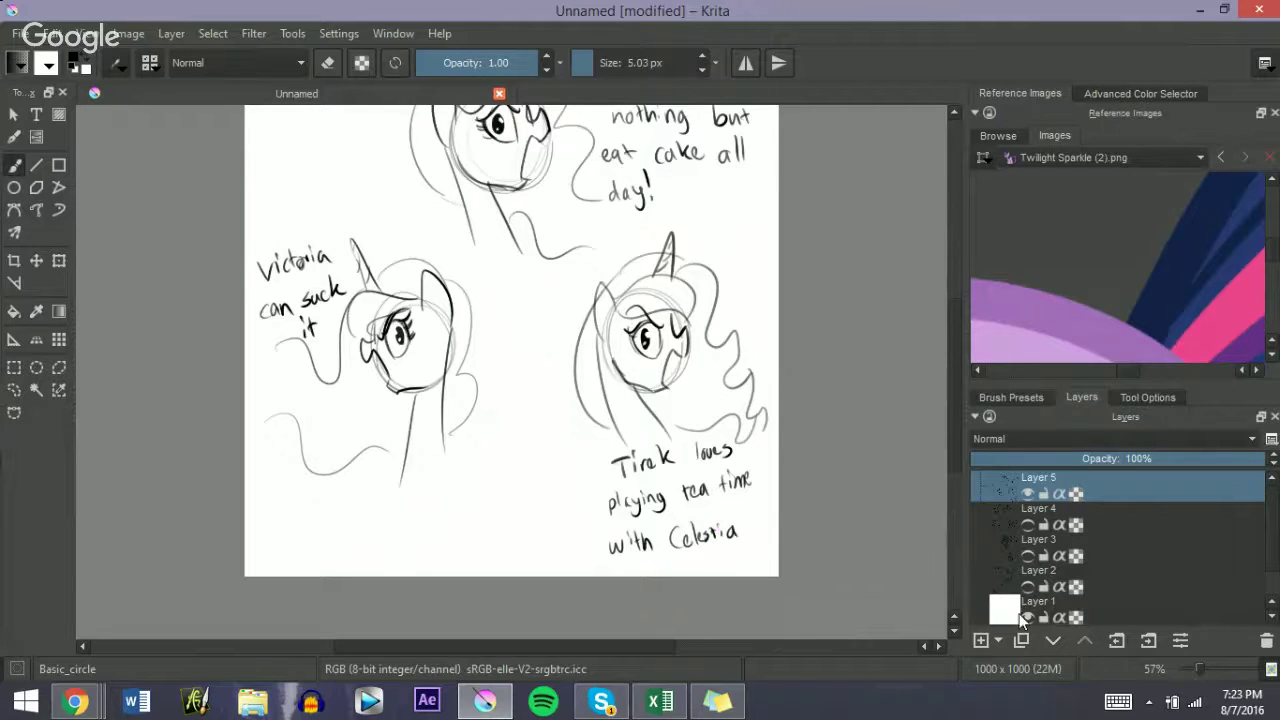
left_click(979, 640)
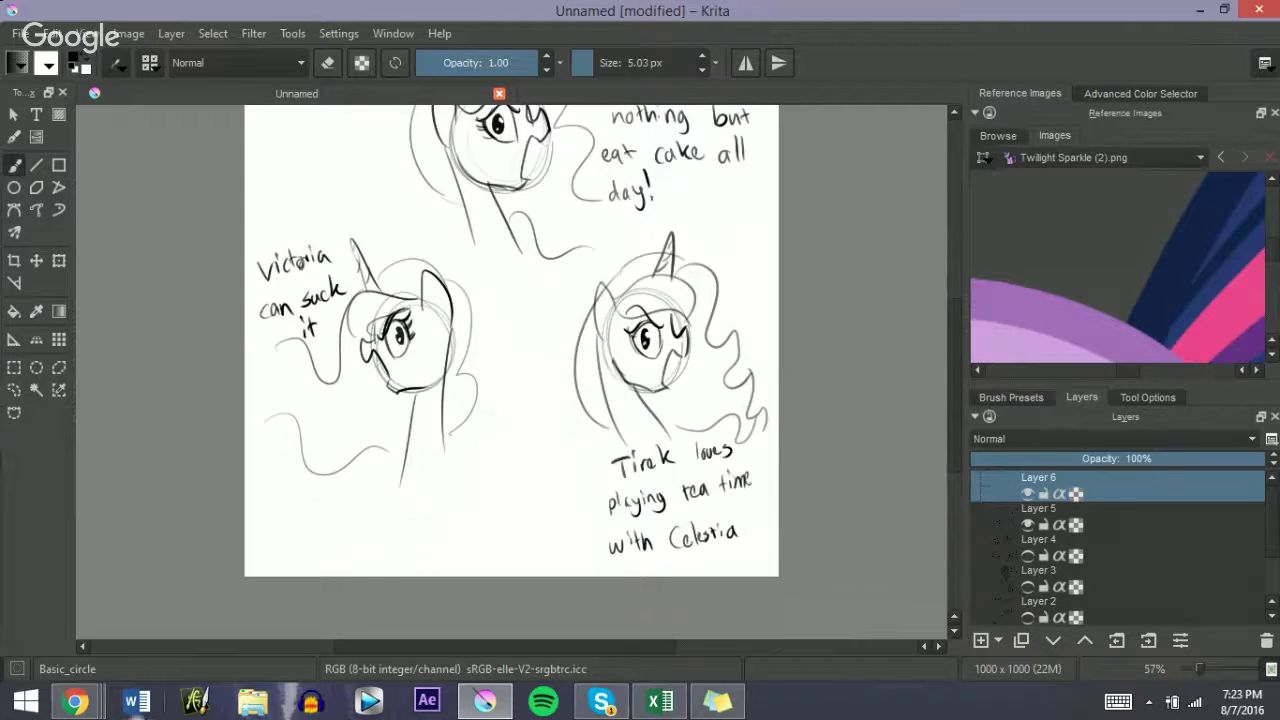
Step: Switch to the Google Hangouts window in Chrome and stop the screen sharing
left_click(74, 702)
left_click(327, 607)
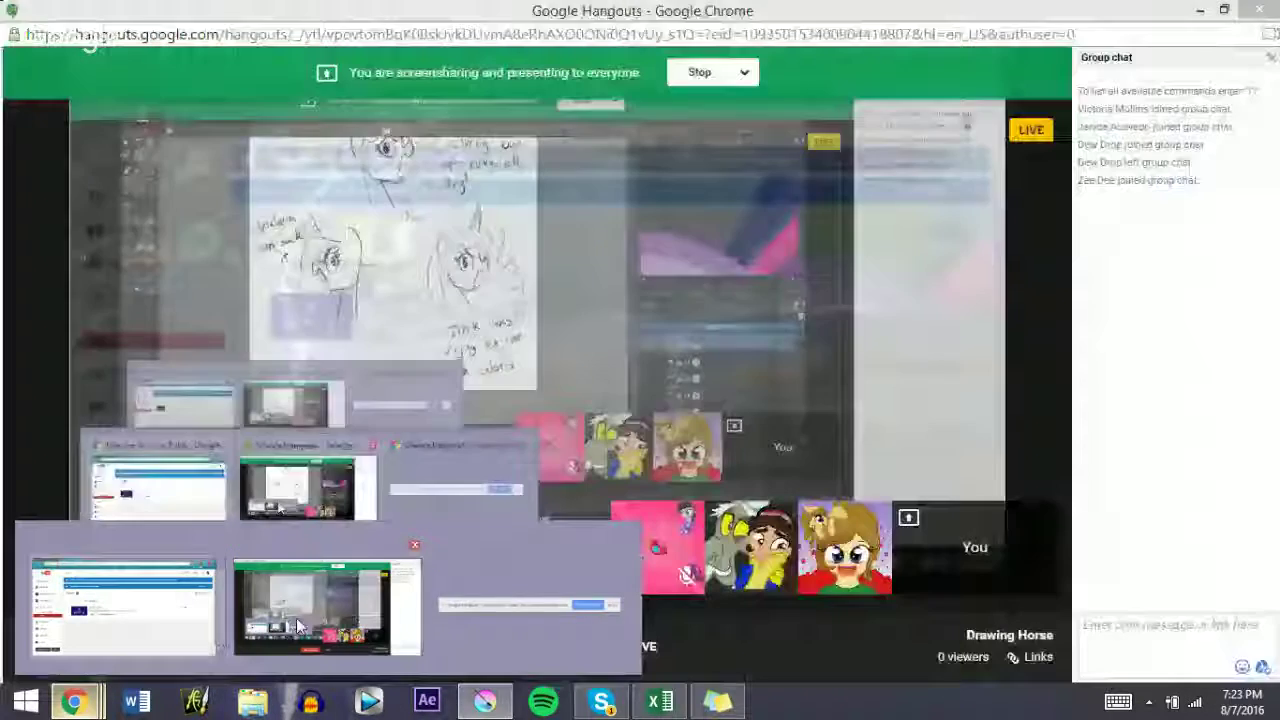
left_click(701, 72)
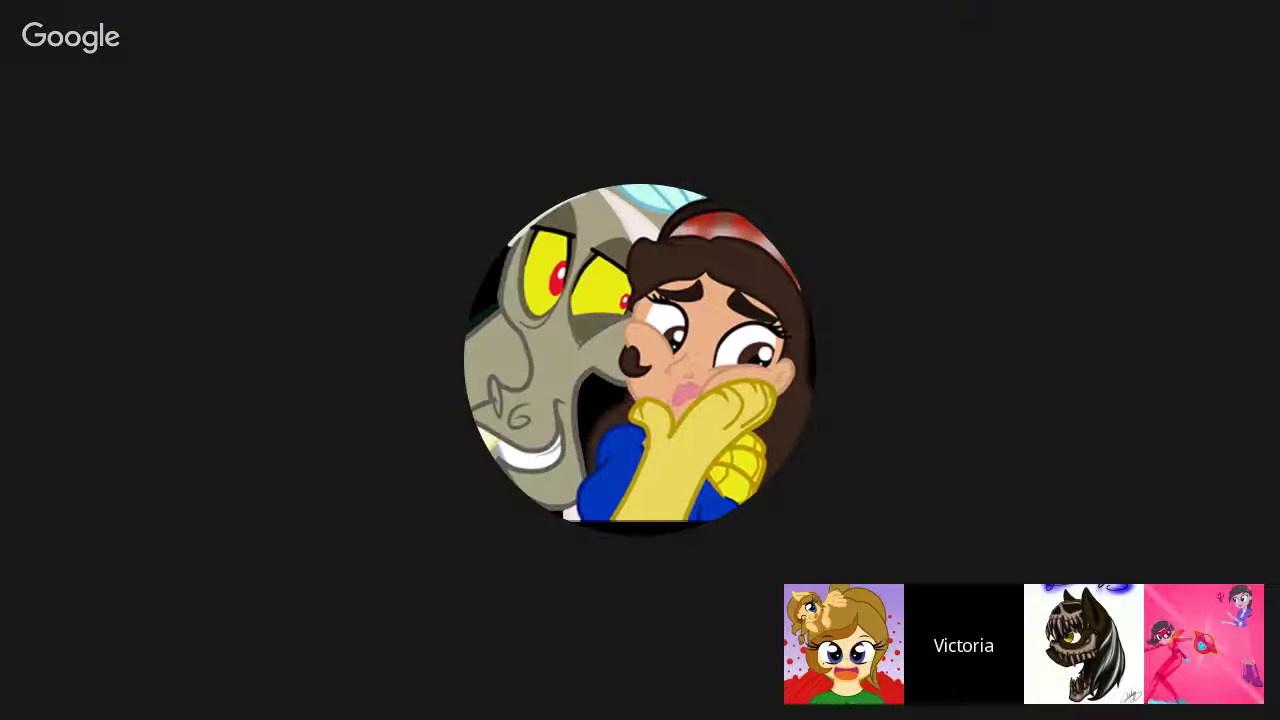